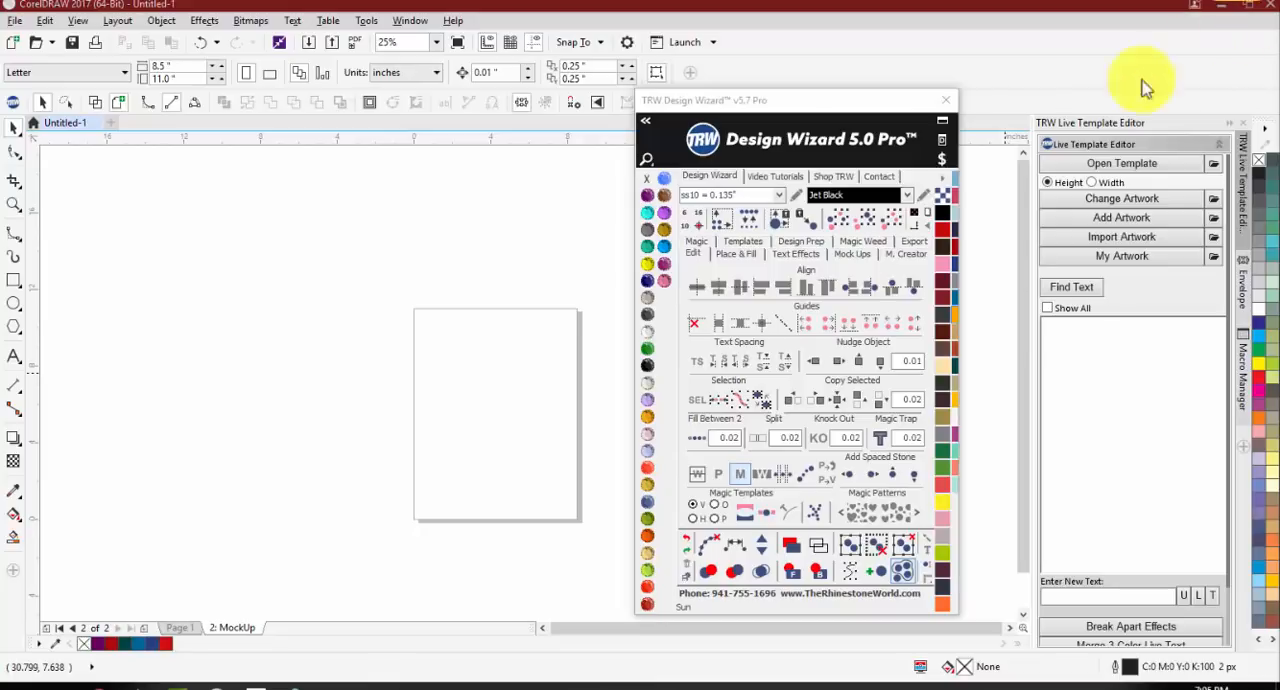
Step: Show the Design Wizard's favourite fonts and font list, and hide them again
{"action": "left_click", "coordinate": [645, 117]}
{"action": "left_click", "coordinate": [645, 117]}
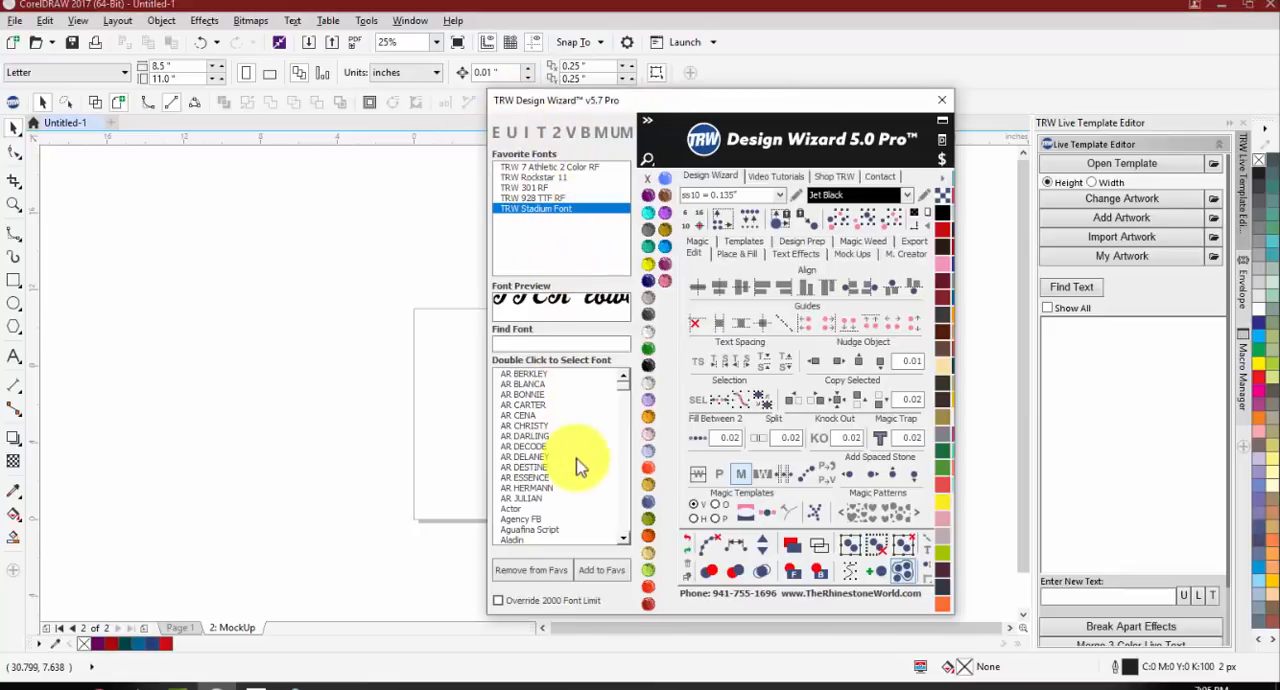
{"action": "left_click", "coordinate": [647, 119]}
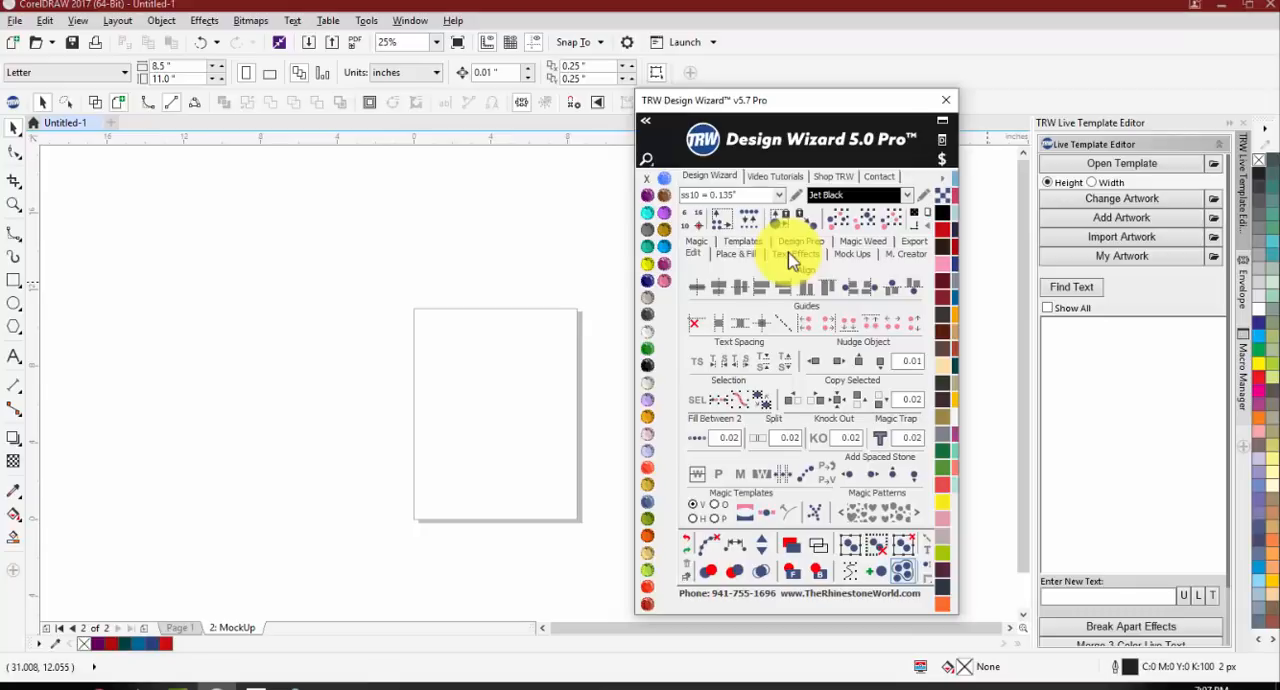
Step: Draw a rectangle about 3.9 by 3.5 inches beside the page and fill it with Light Amethyst
{"action": "left_click", "coordinate": [14, 280]}
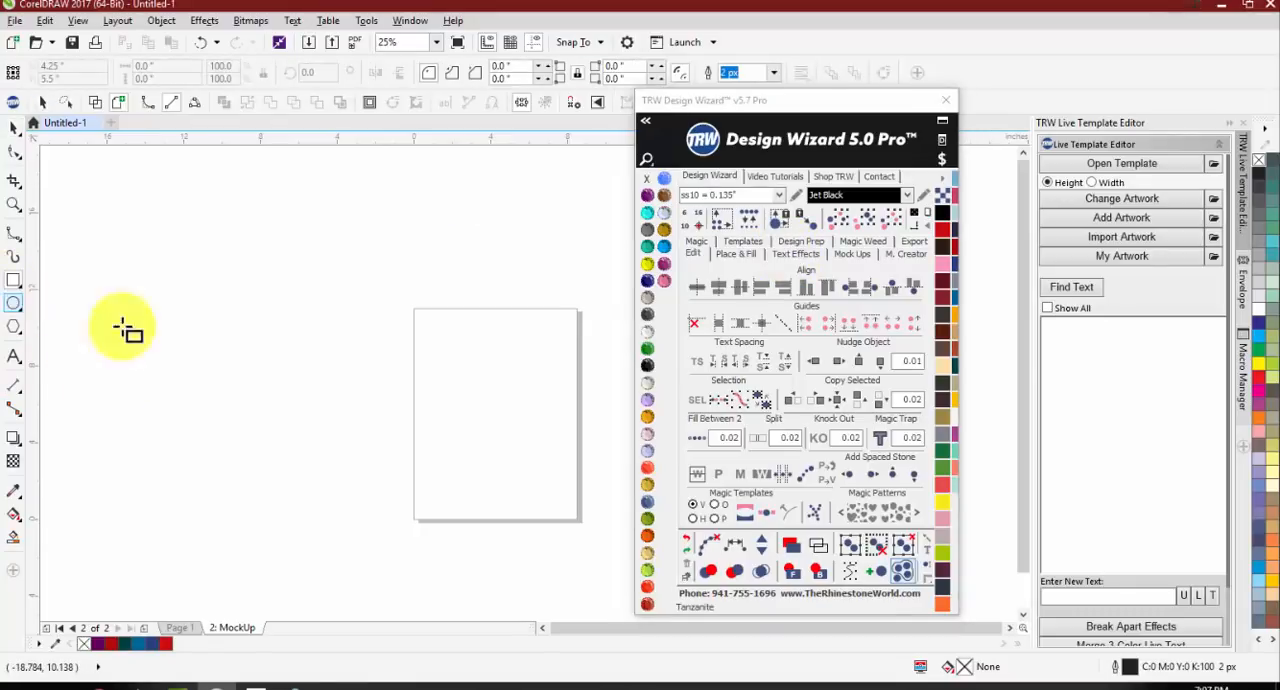
{"action": "left_click_drag", "start_coordinate": [271, 385], "coordinate": [314, 408]}
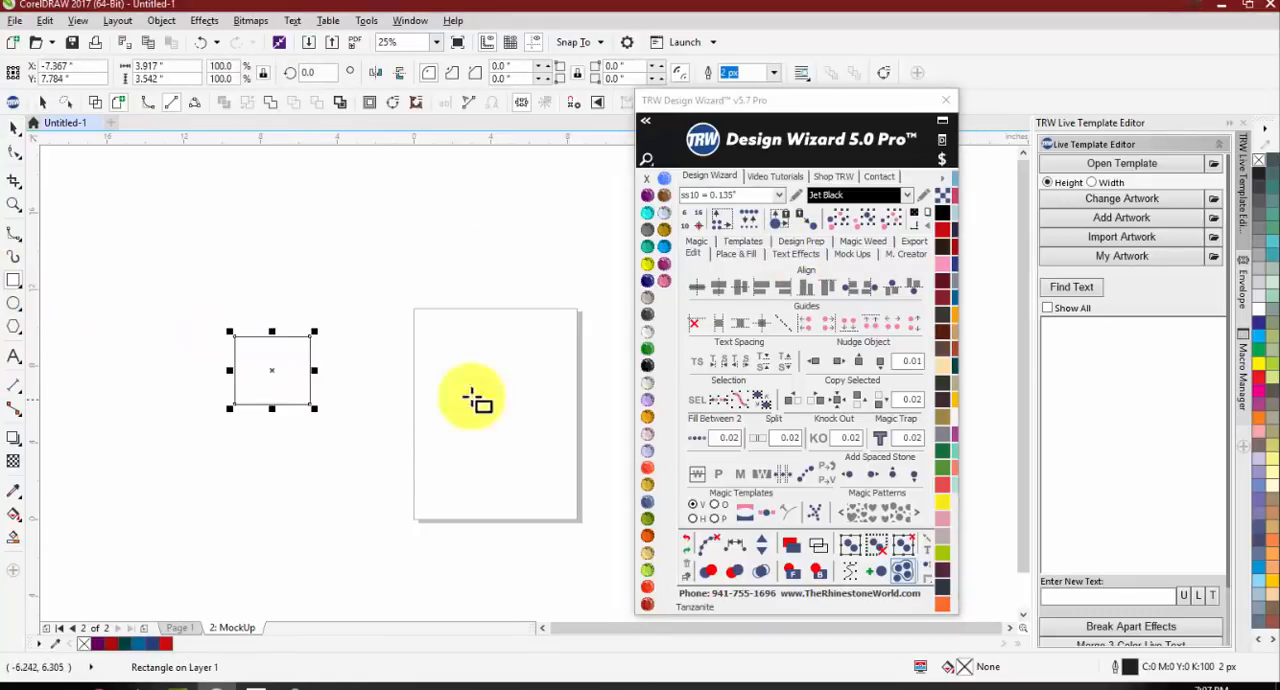
{"action": "left_click", "coordinate": [649, 401]}
{"action": "left_click", "coordinate": [406, 420]}
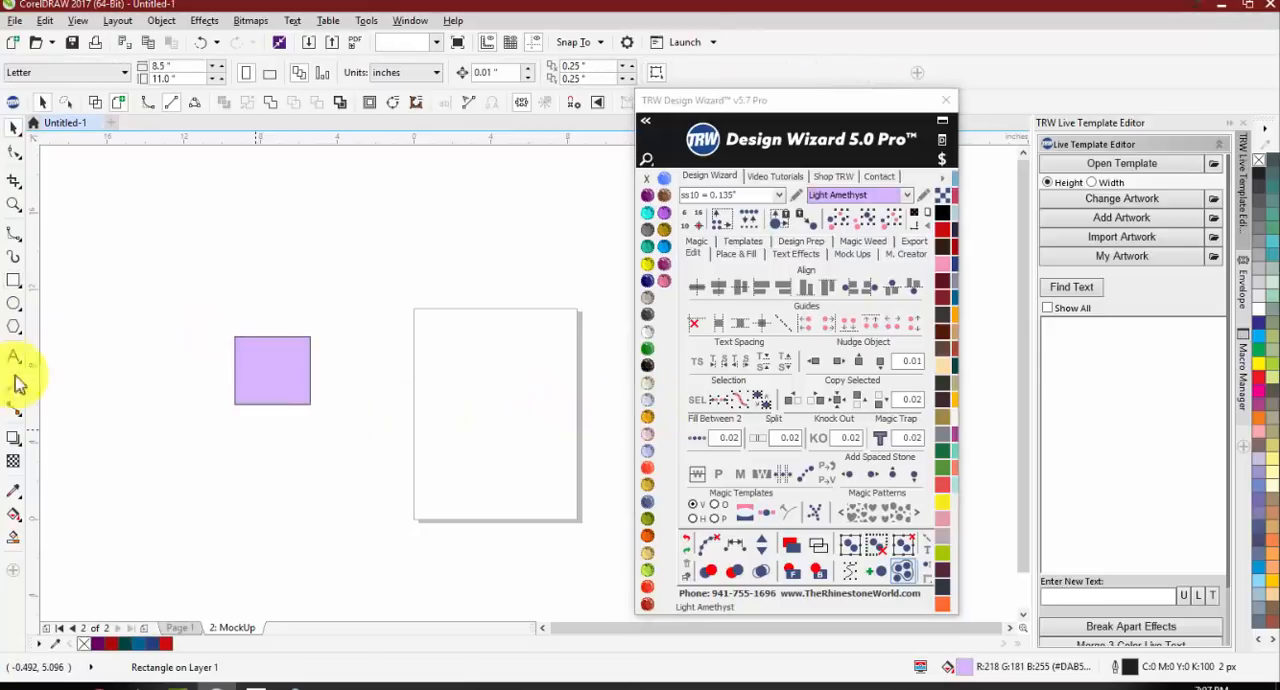
Step: Draw a circle about 4.4 inches across over the page's left edge and fill it with Jet Black
{"action": "left_click", "coordinate": [14, 305]}
{"action": "left_click_drag", "start_coordinate": [460, 358], "coordinate": [368, 449]}
{"action": "left_click", "coordinate": [647, 365]}
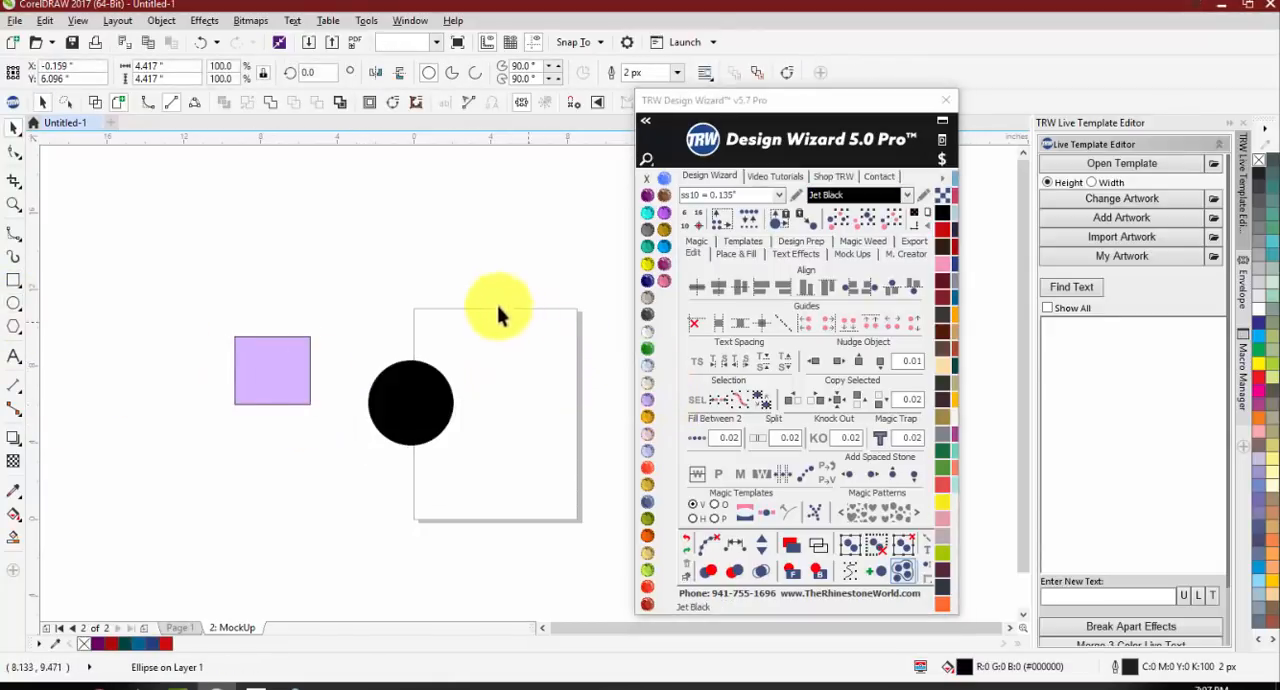
{"action": "left_click_drag", "start_coordinate": [497, 289], "coordinate": [417, 391]}
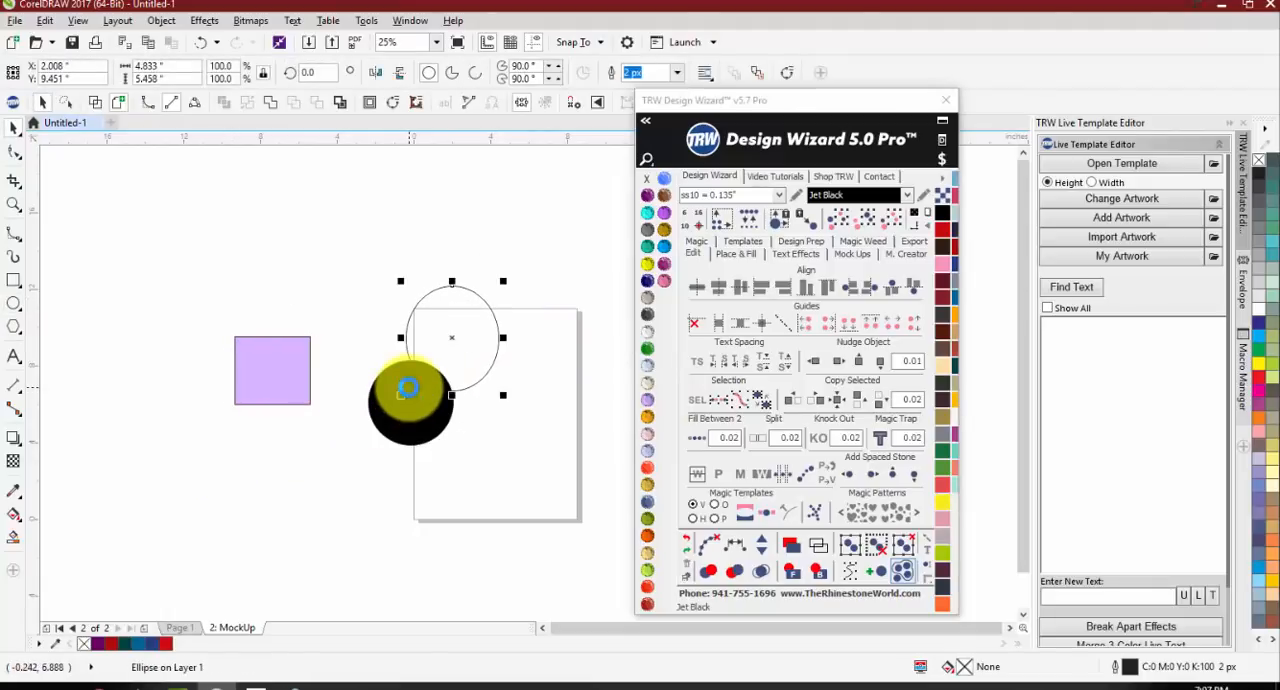
{"action": "key", "text": "ctrl+z"}
{"action": "key", "text": "space"}
Step: Move the rectangle and circle together toward the page, and place the circle below and to the right of the rectangle
{"action": "left_click_drag", "start_coordinate": [497, 286], "coordinate": [171, 471]}
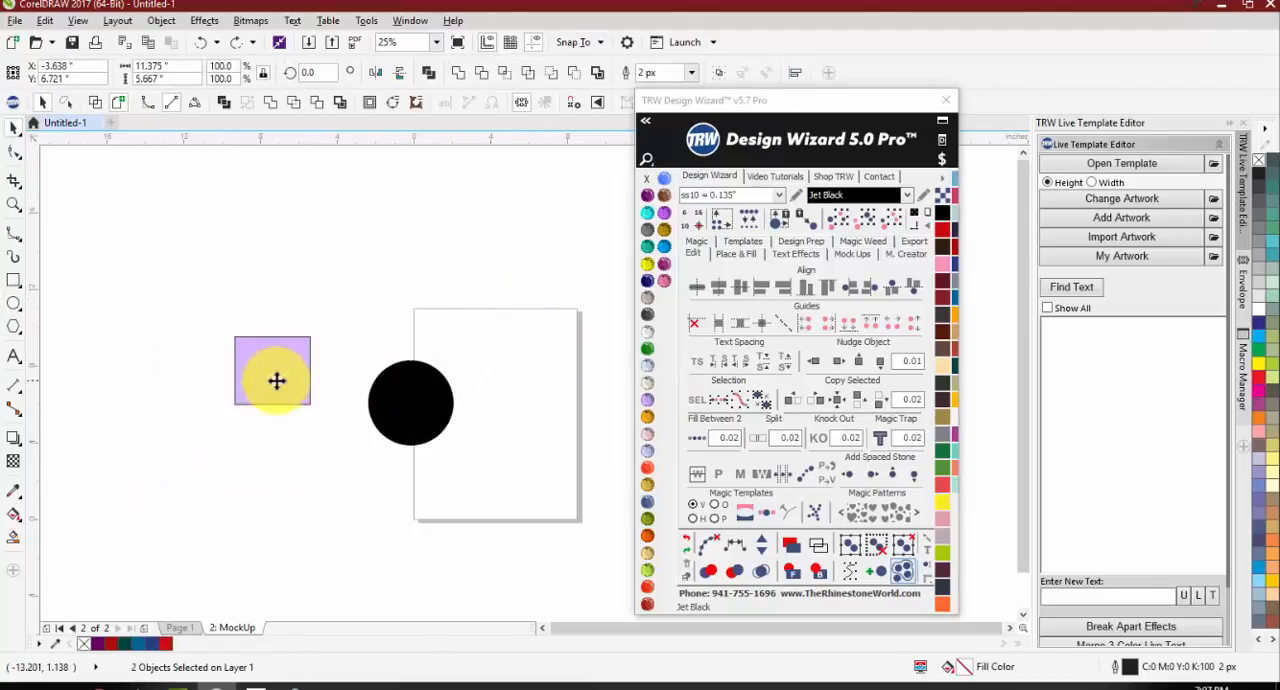
{"action": "left_click_drag", "start_coordinate": [277, 380], "coordinate": [387, 401]}
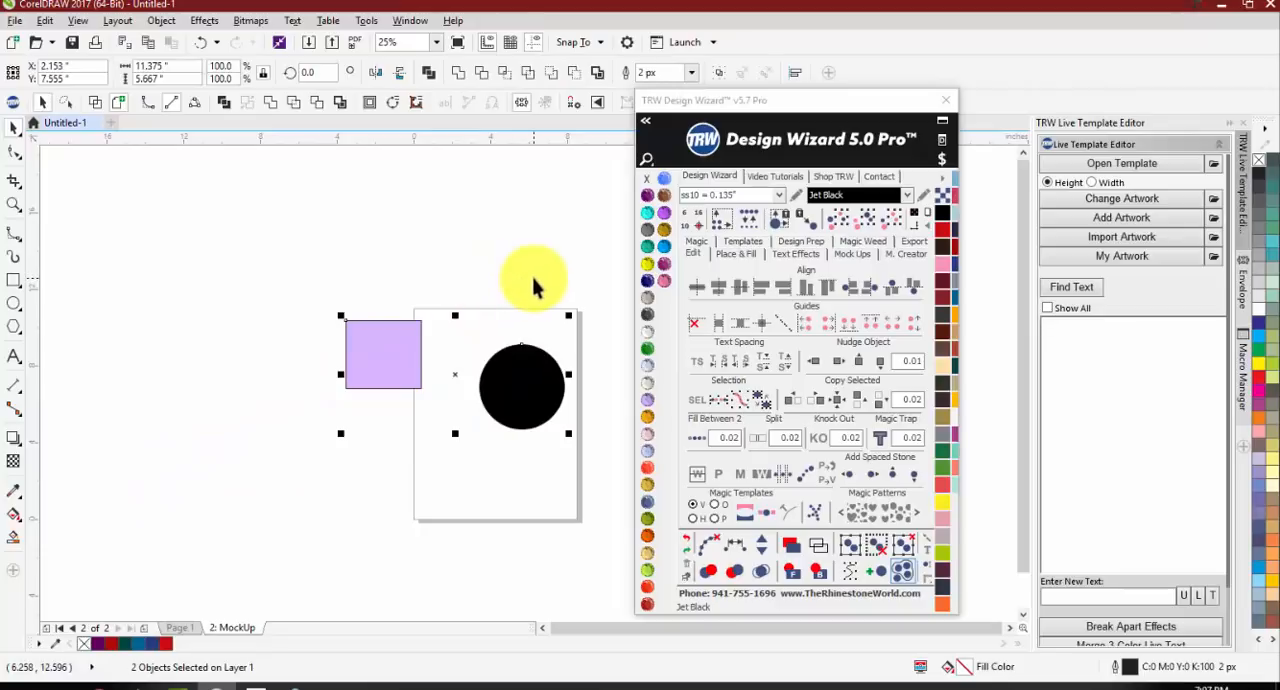
{"action": "left_click", "coordinate": [541, 357]}
{"action": "left_click_drag", "start_coordinate": [541, 357], "coordinate": [517, 417]}
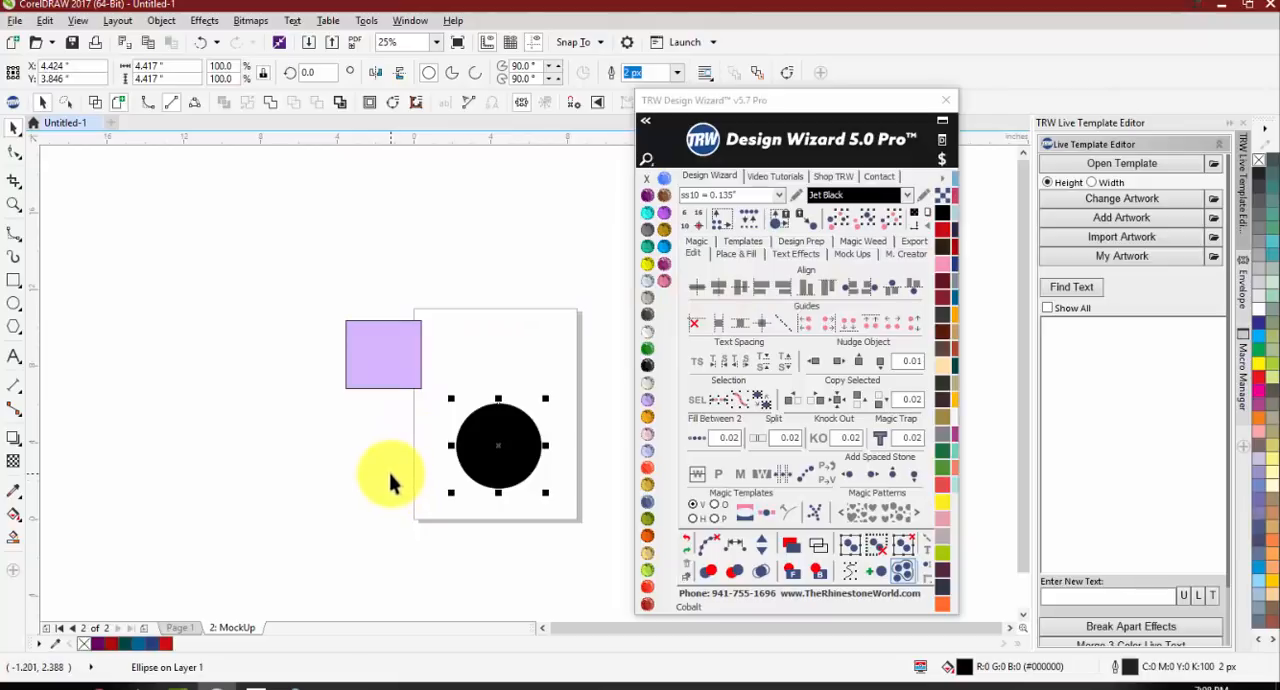
{"action": "left_click", "coordinate": [267, 290]}
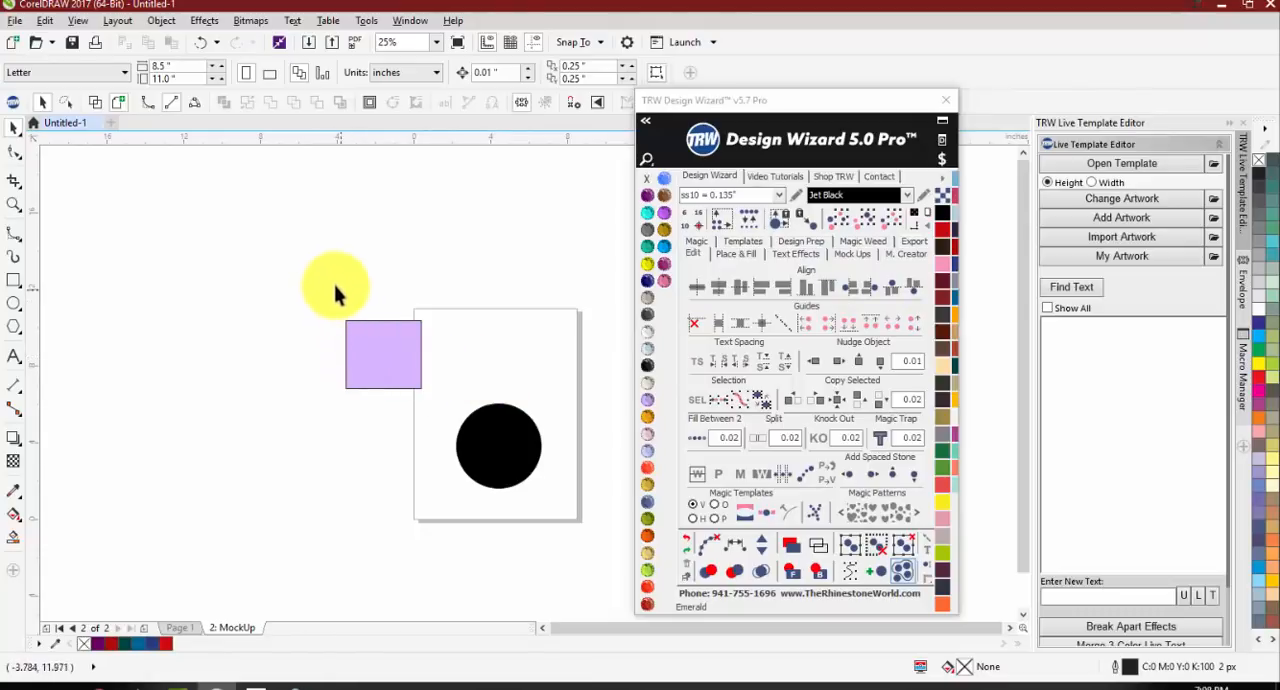
Step: Select both shapes and center the circle on the rectangle with Align Center and Middle
{"action": "left_click_drag", "start_coordinate": [320, 280], "coordinate": [589, 509]}
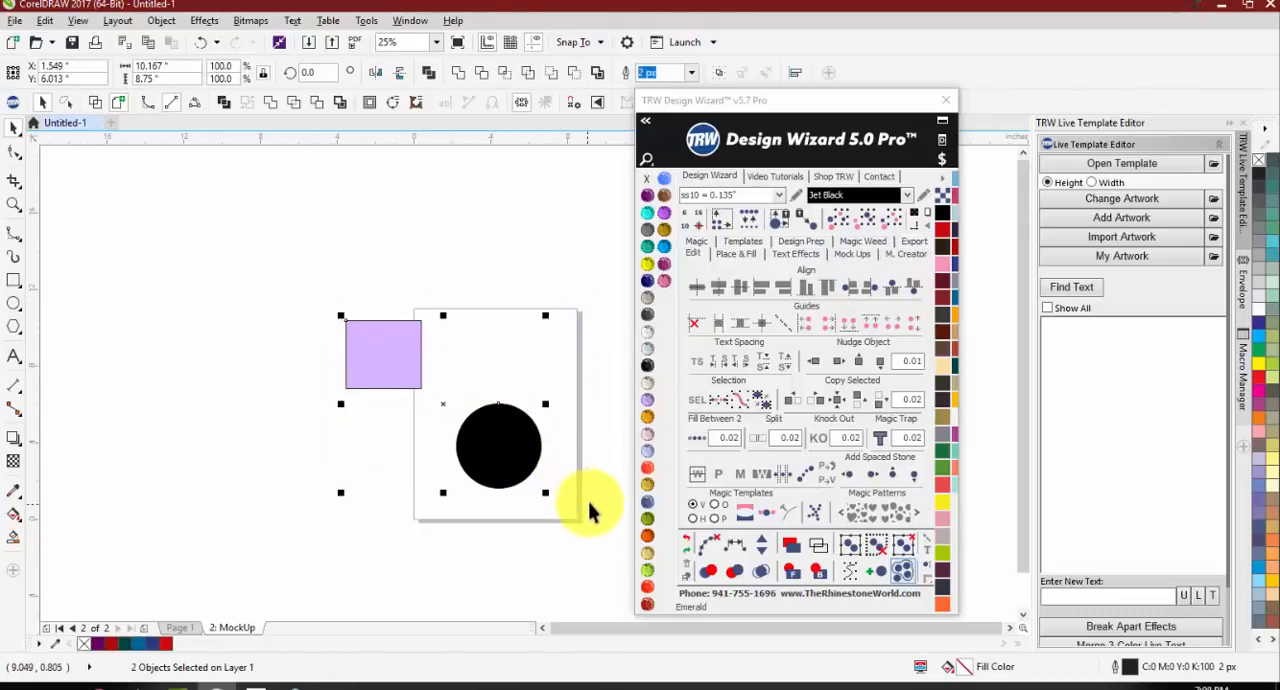
{"action": "left_click", "coordinate": [703, 293]}
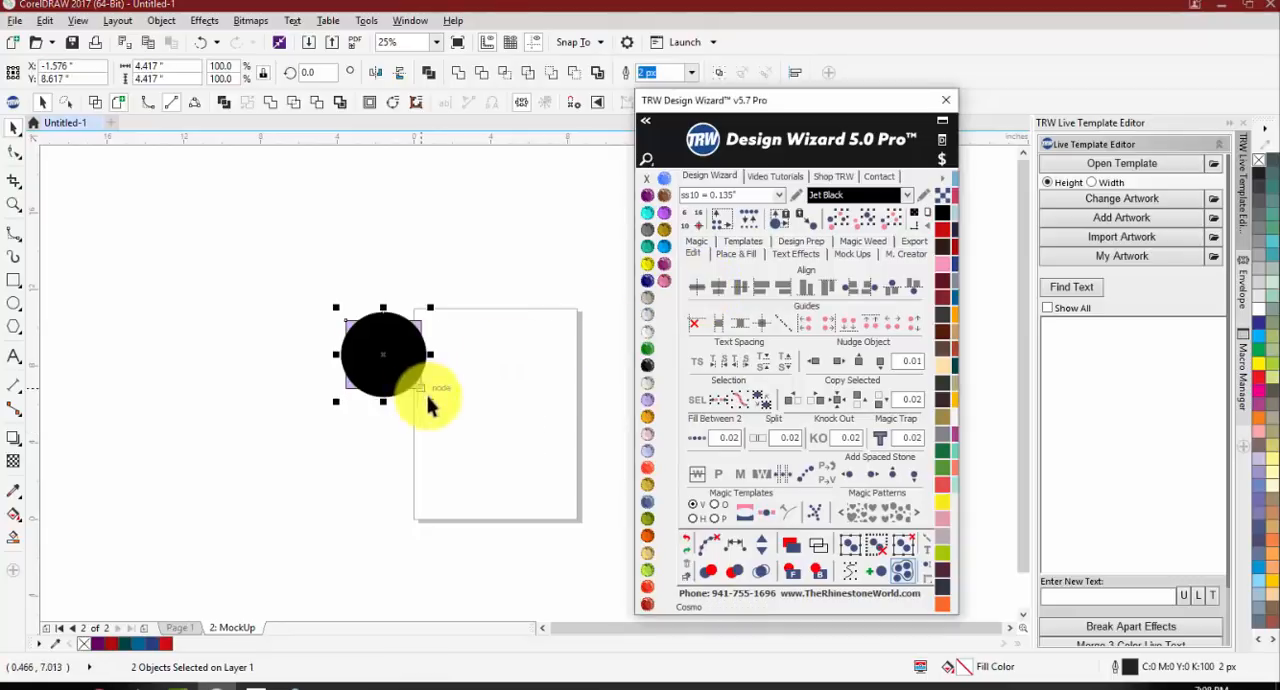
{"action": "left_click", "coordinate": [428, 448]}
{"action": "left_click_drag", "start_coordinate": [492, 415], "coordinate": [493, 412]}
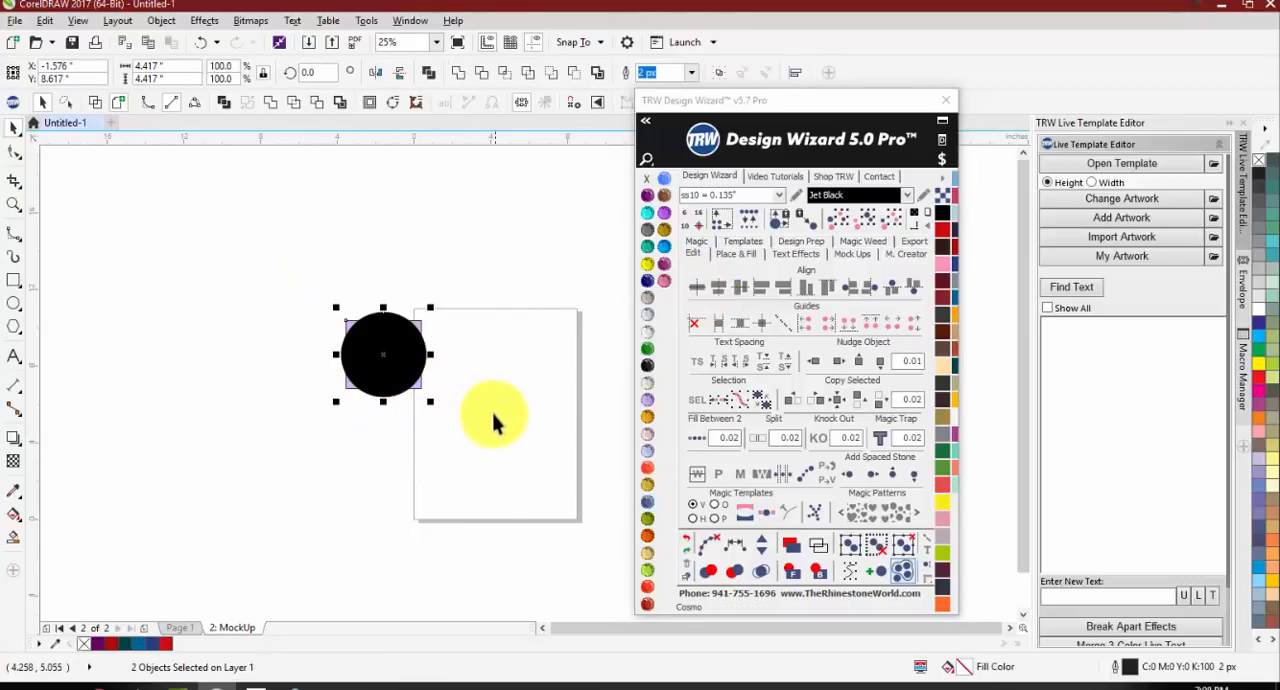
Step: Move the circle below and to the left of the rectangle, and center both shapes on the page
{"action": "left_click", "coordinate": [347, 448]}
{"action": "left_click_drag", "start_coordinate": [392, 348], "coordinate": [297, 409]}
{"action": "left_click_drag", "start_coordinate": [171, 259], "coordinate": [463, 471]}
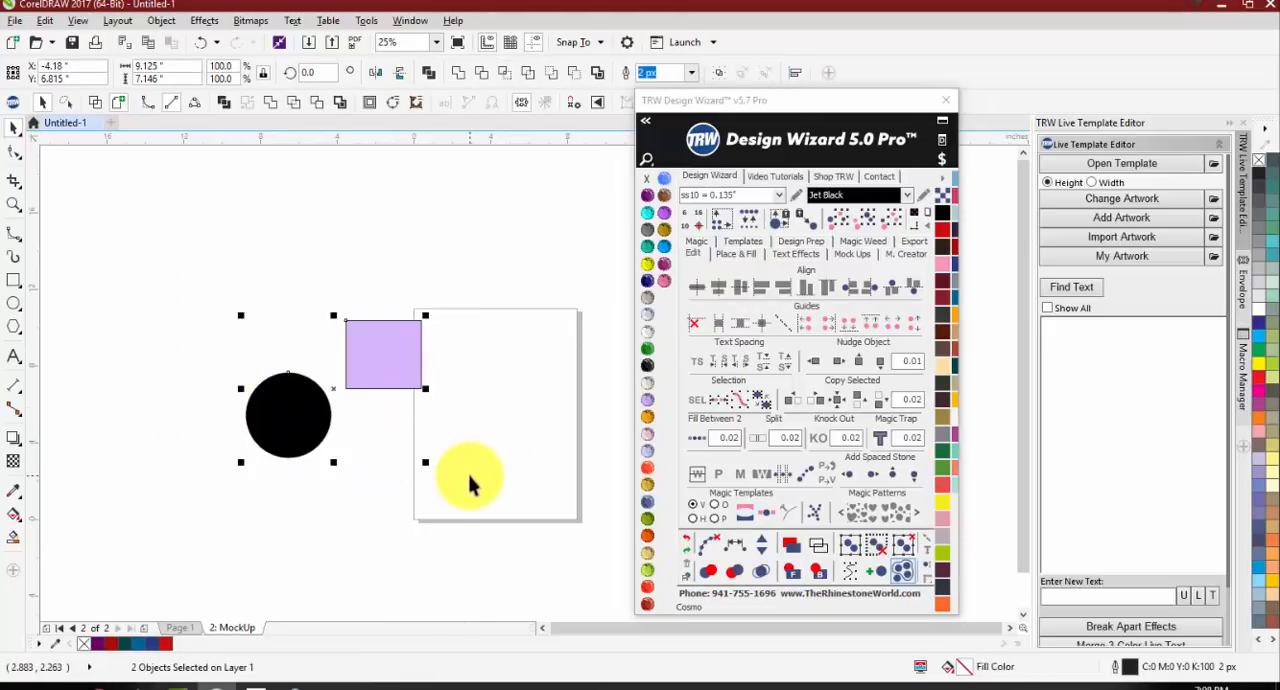
{"action": "key", "text": "p"}
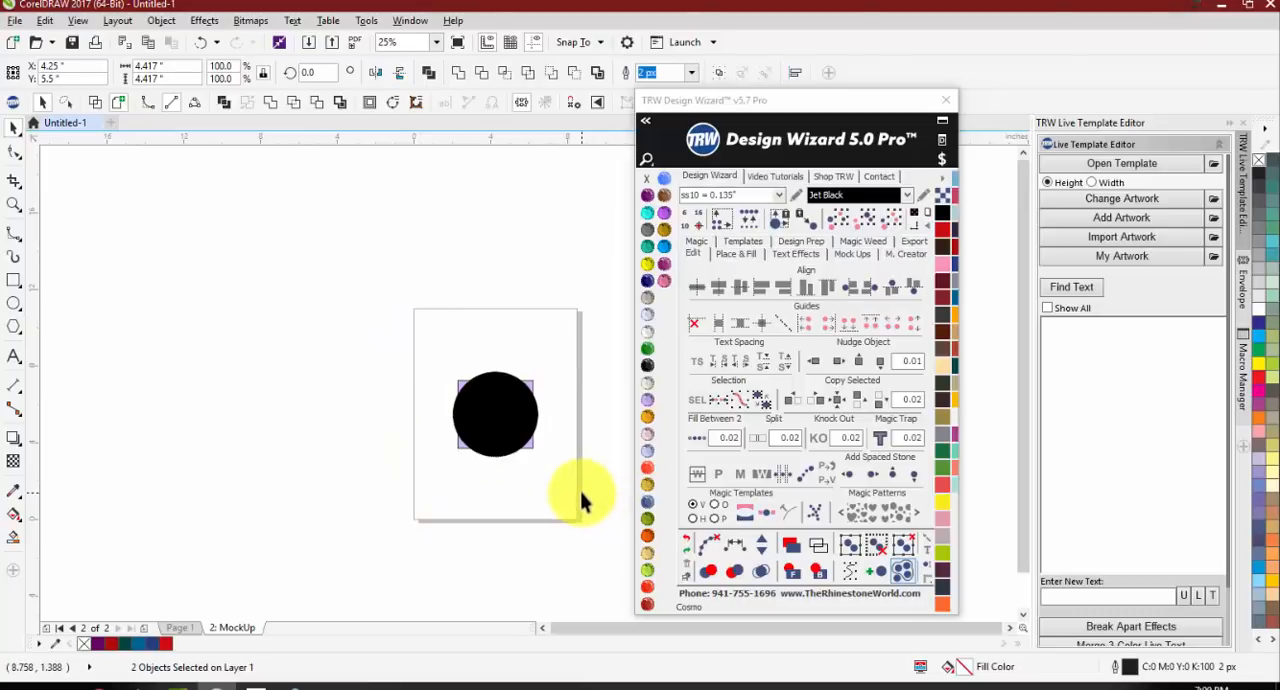
Step: Move the circle off the page to the left of the rectangle and stack both shapes with Align Center and Middle
{"action": "left_click", "coordinate": [495, 413]}
{"action": "left_click_drag", "start_coordinate": [495, 413], "coordinate": [362, 414]}
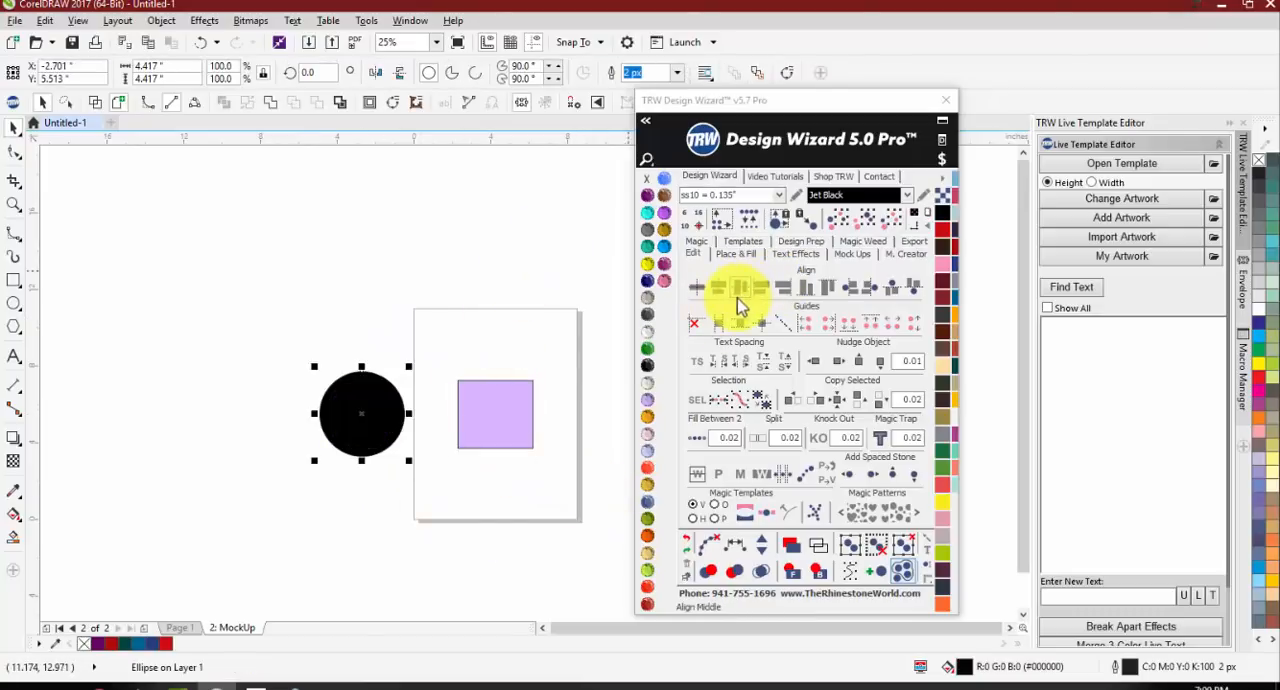
{"action": "left_click_drag", "start_coordinate": [285, 338], "coordinate": [563, 502]}
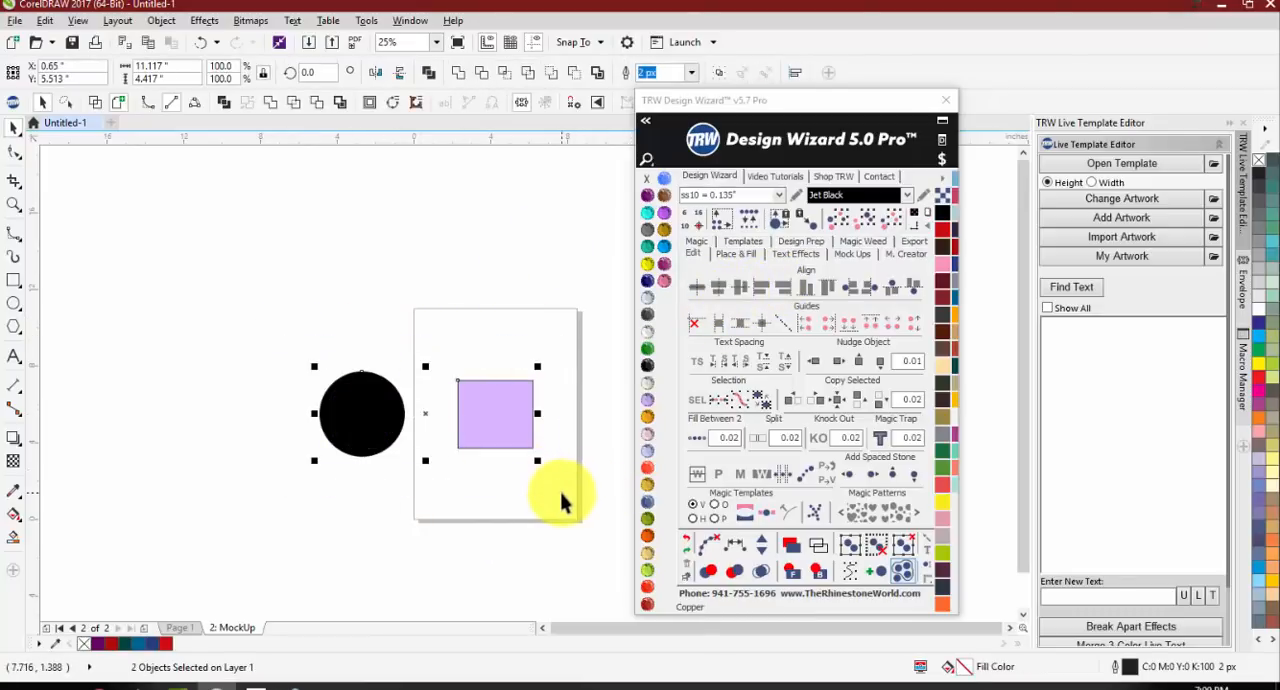
{"action": "left_click", "coordinate": [697, 286]}
Step: Separate the circle and rectangle, and center them on each other to the left of the page
{"action": "left_click_drag", "start_coordinate": [494, 405], "coordinate": [309, 266]}
{"action": "left_click", "coordinate": [194, 390]}
{"action": "left_click_drag", "start_coordinate": [118, 210], "coordinate": [375, 468]}
{"action": "left_click", "coordinate": [698, 287]}
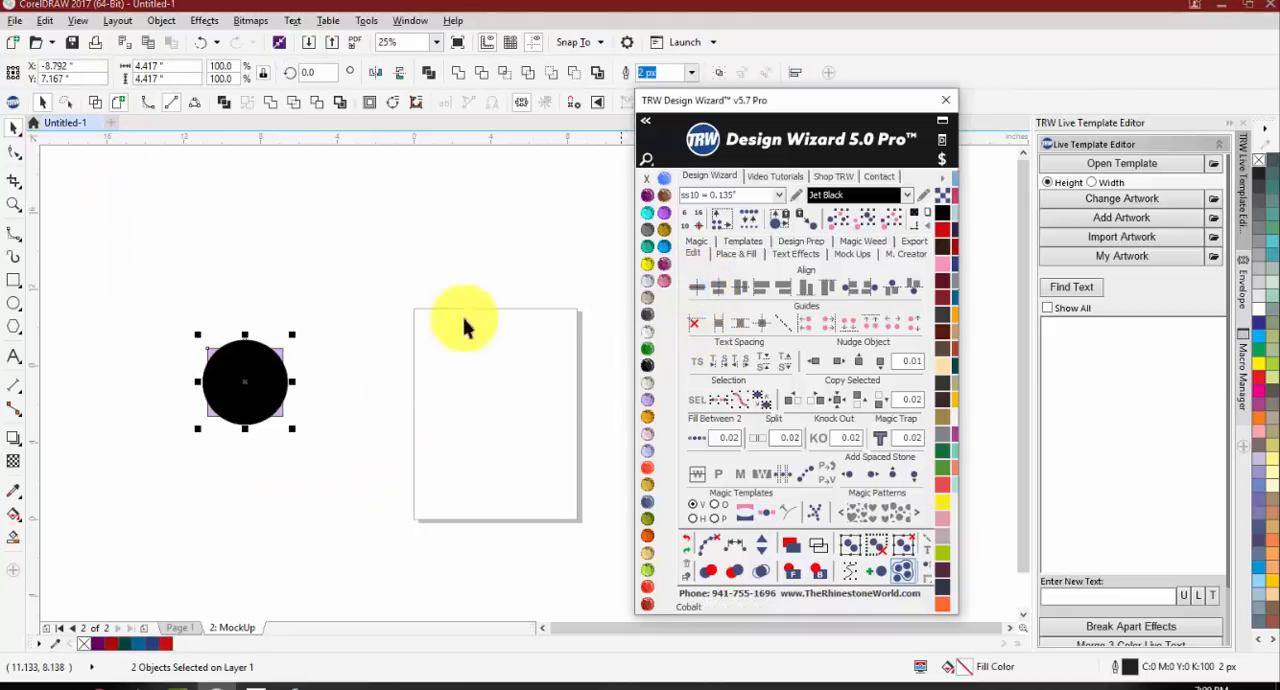
Step: Spread the shapes apart with the circle above the rectangle, and line them up in a column with Align Center
{"action": "left_click", "coordinate": [328, 428]}
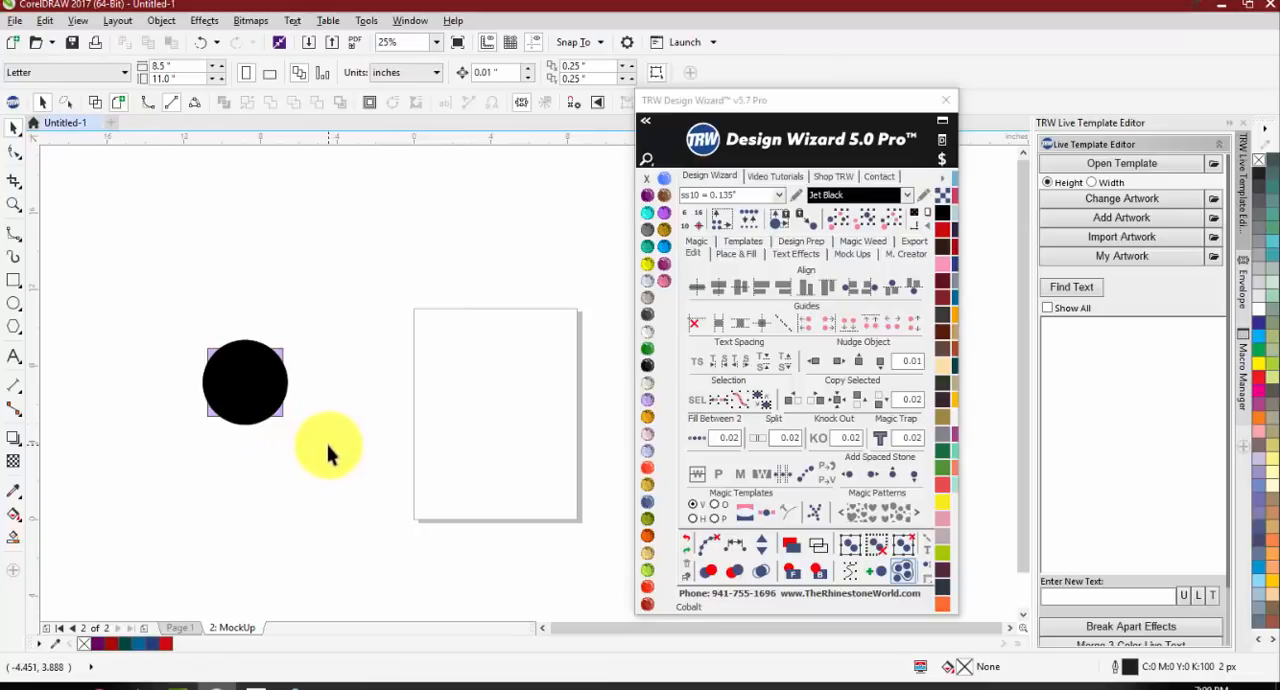
{"action": "left_click_drag", "start_coordinate": [234, 371], "coordinate": [363, 317]}
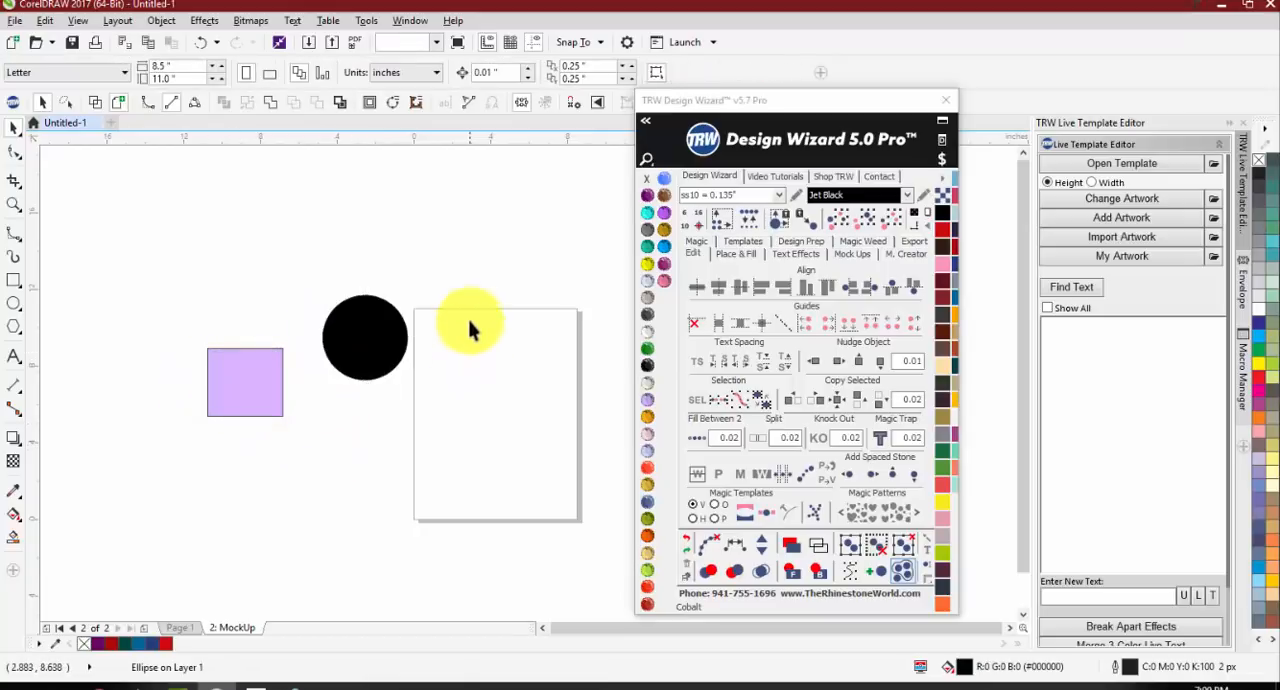
{"action": "left_click_drag", "start_coordinate": [457, 255], "coordinate": [100, 462]}
{"action": "left_click", "coordinate": [280, 443]}
{"action": "left_click_drag", "start_coordinate": [271, 408], "coordinate": [342, 537]}
{"action": "left_click_drag", "start_coordinate": [380, 378], "coordinate": [410, 417]}
{"action": "left_click", "coordinate": [249, 391]}
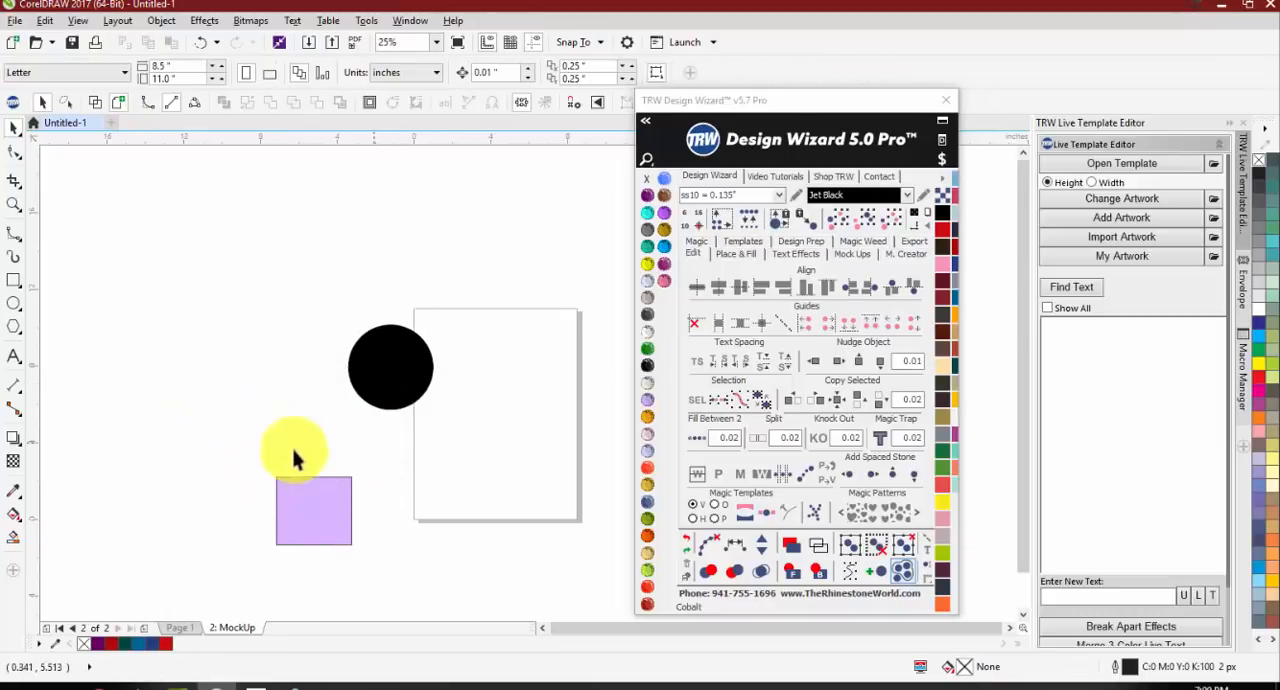
{"action": "left_click_drag", "start_coordinate": [194, 306], "coordinate": [475, 565]}
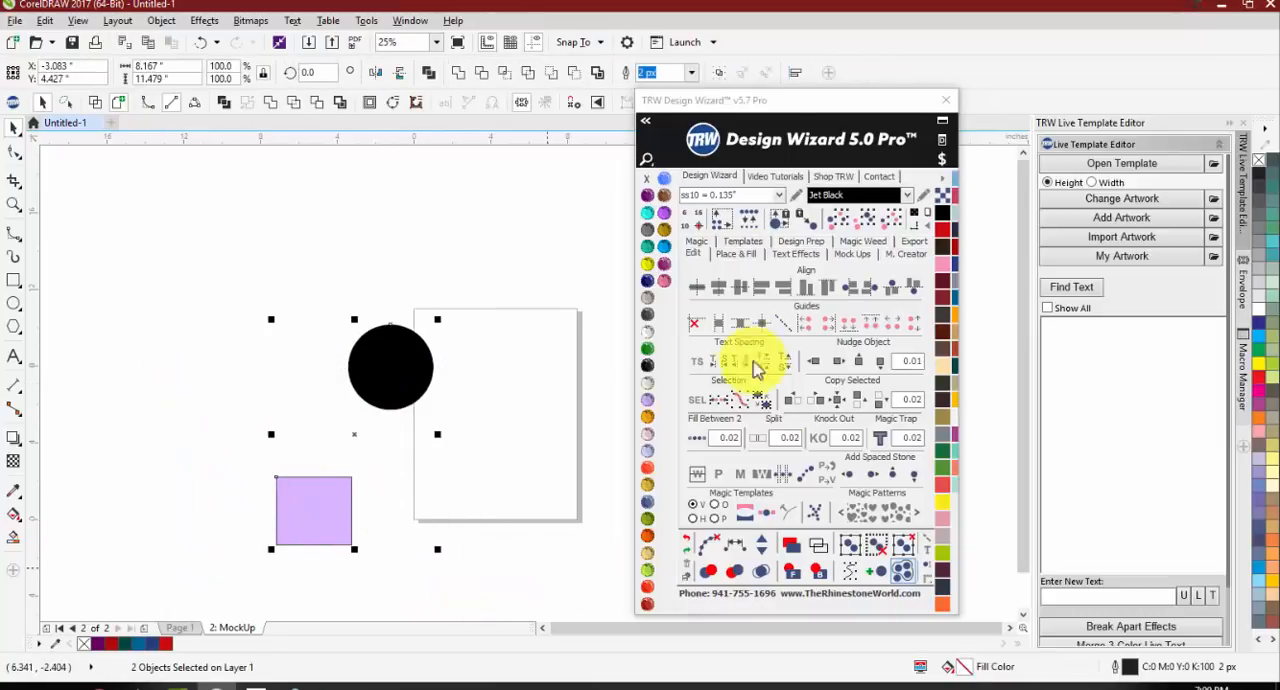
{"action": "left_click", "coordinate": [716, 292]}
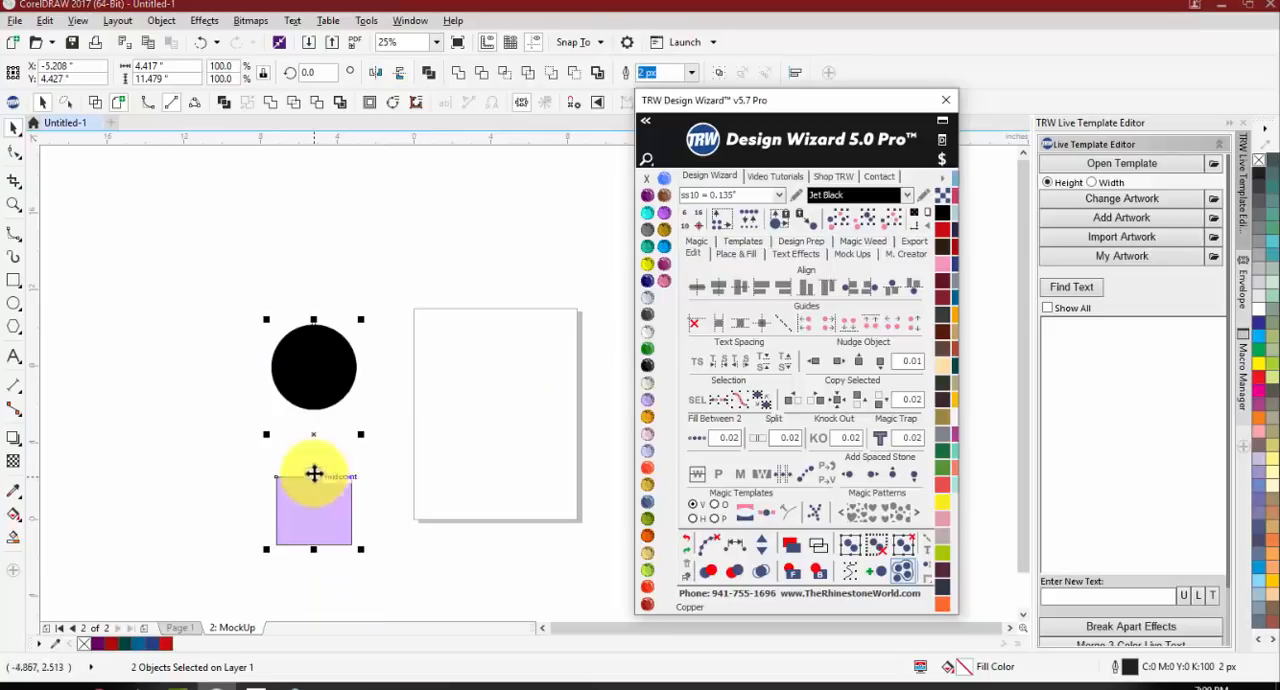
Step: Move the rectangle onto the page's lower edge and line up both shapes in a row with Align Middle
{"action": "left_click_drag", "start_coordinate": [297, 520], "coordinate": [490, 508]}
{"action": "left_click_drag", "start_coordinate": [196, 283], "coordinate": [553, 562]}
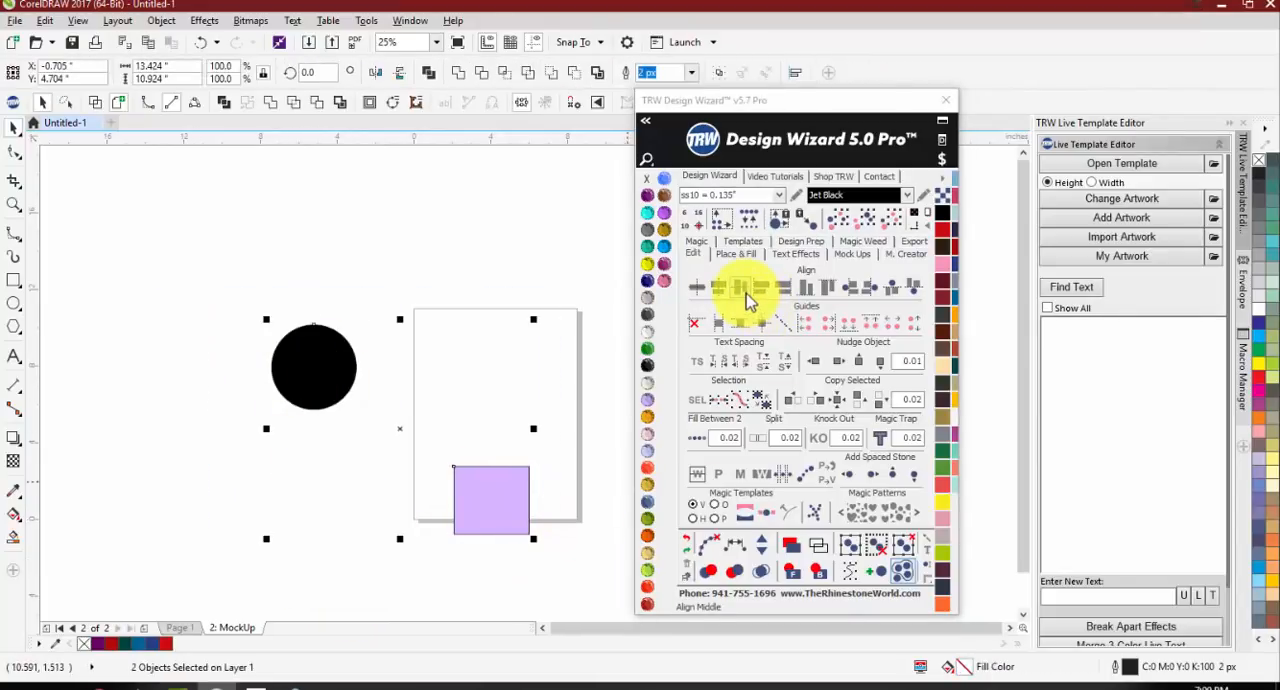
{"action": "left_click", "coordinate": [748, 300]}
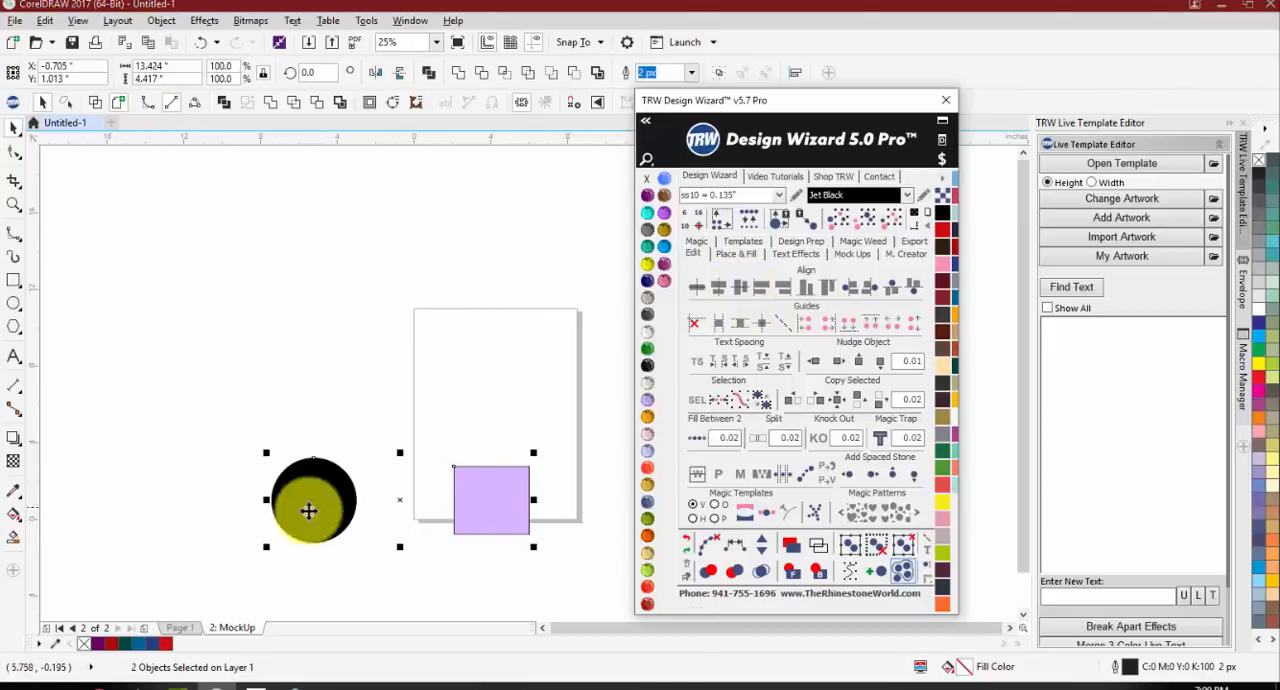
Step: Align the circle to the rectangle's left edge and to its right edge
{"action": "left_click", "coordinate": [766, 301]}
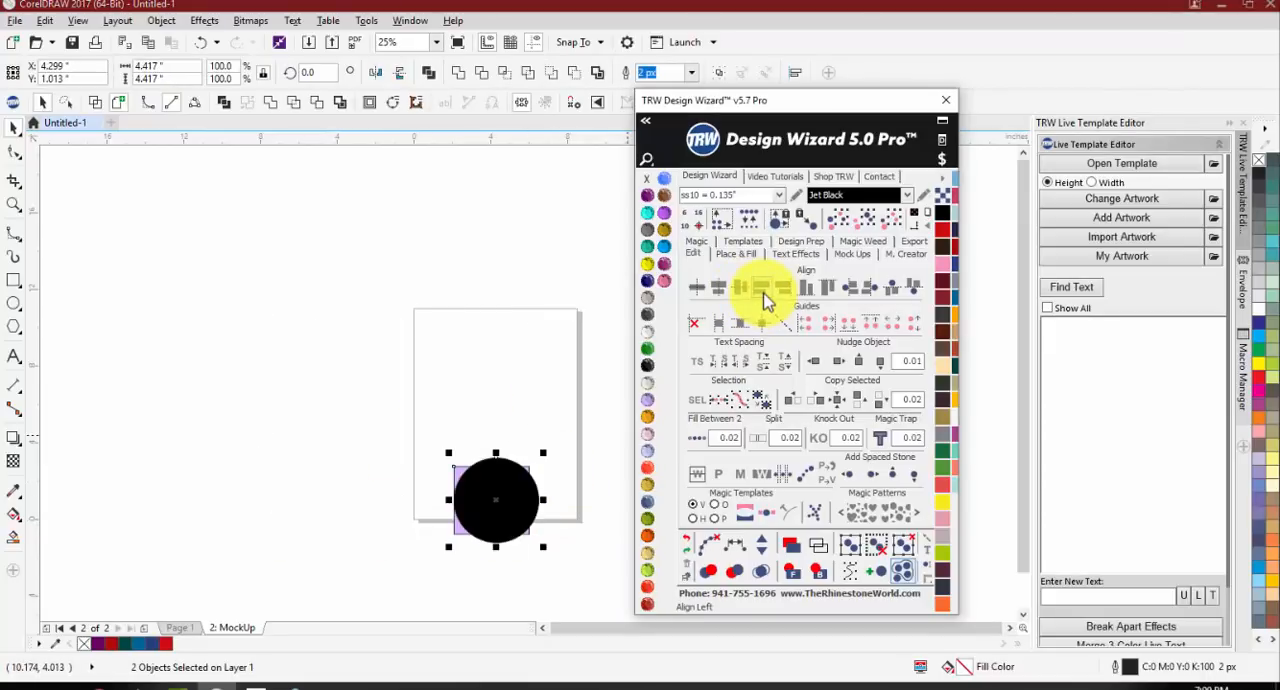
{"action": "left_click", "coordinate": [793, 296]}
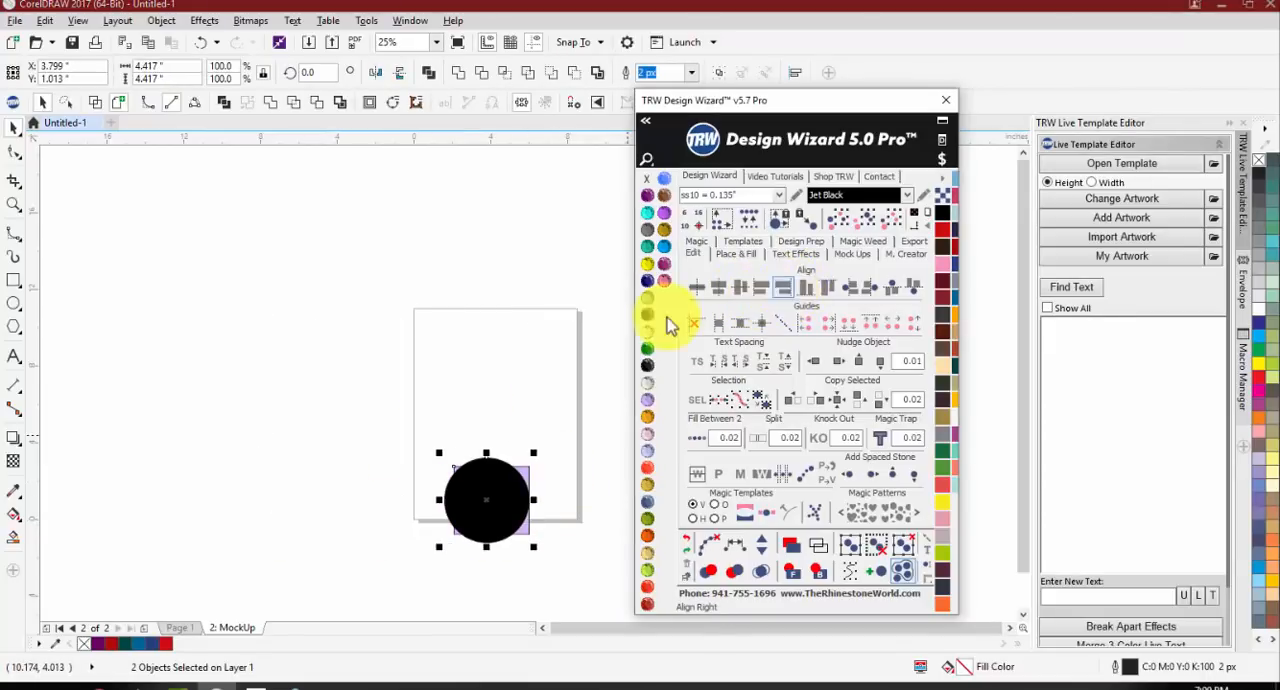
{"action": "left_click", "coordinate": [585, 430]}
Step: Move the circle up and to the left of the rectangle, and center it above the rectangle with Align Center
{"action": "left_click_drag", "start_coordinate": [487, 507], "coordinate": [461, 442]}
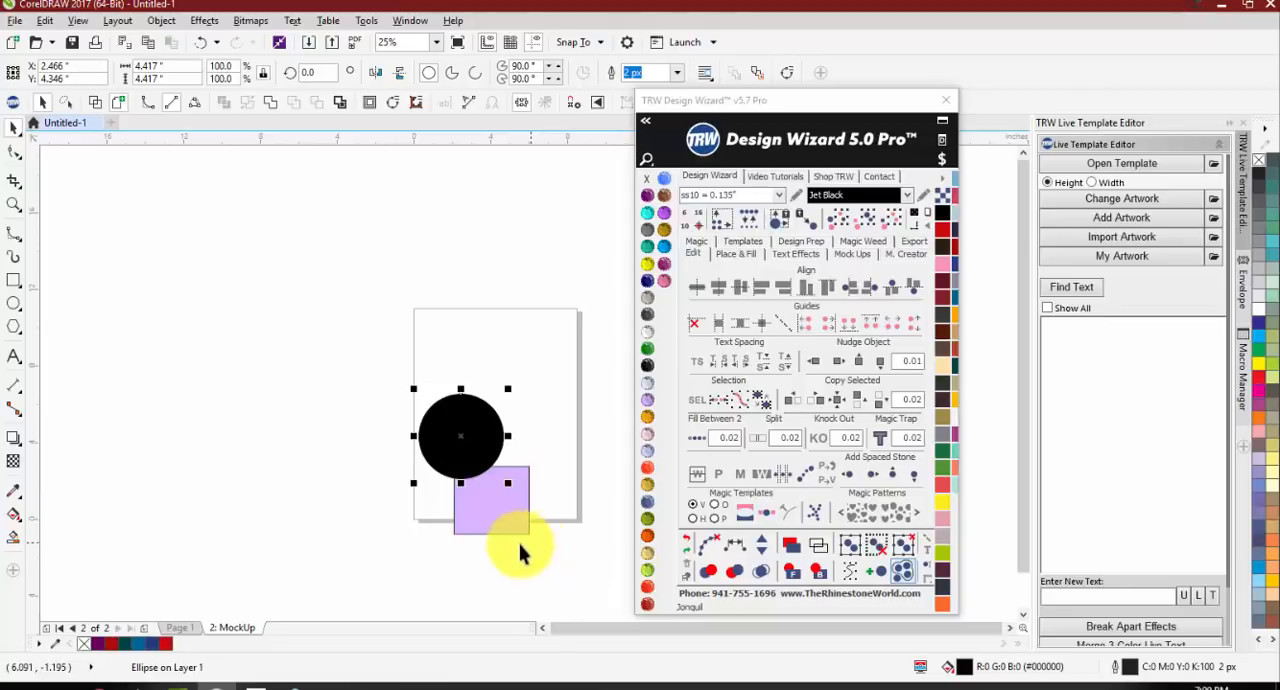
{"action": "left_click_drag", "start_coordinate": [357, 371], "coordinate": [591, 586]}
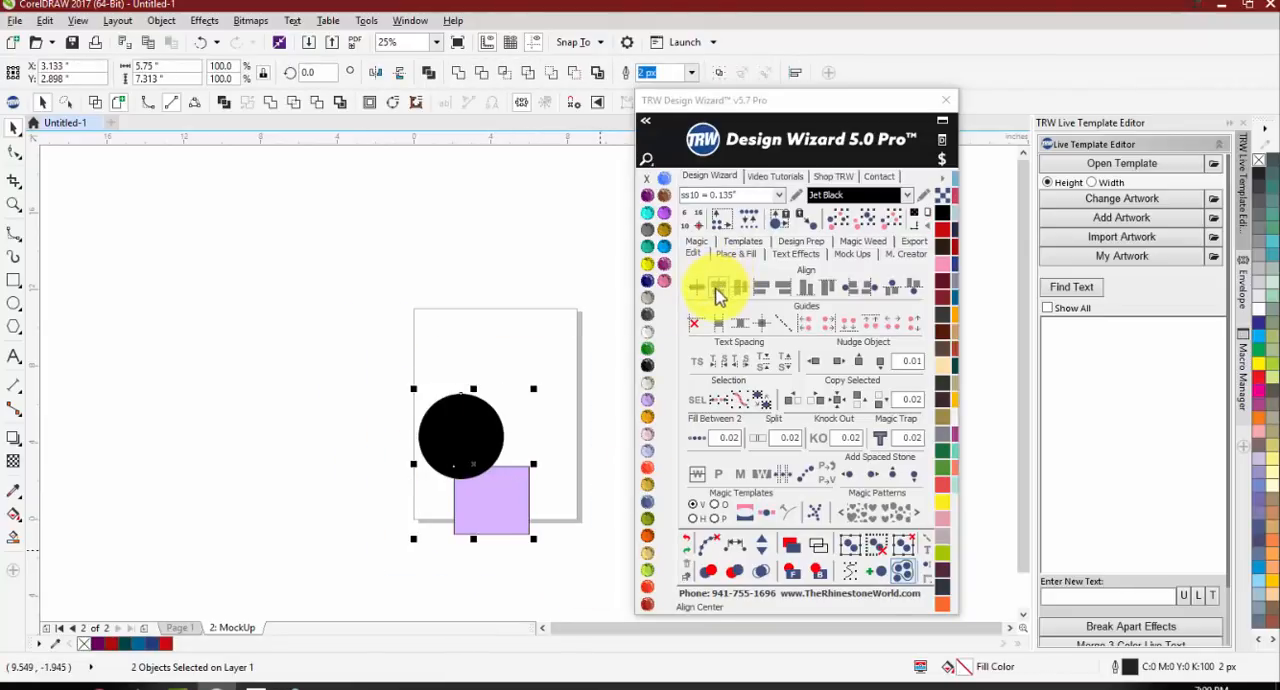
{"action": "left_click", "coordinate": [716, 291]}
{"action": "left_click", "coordinate": [519, 373]}
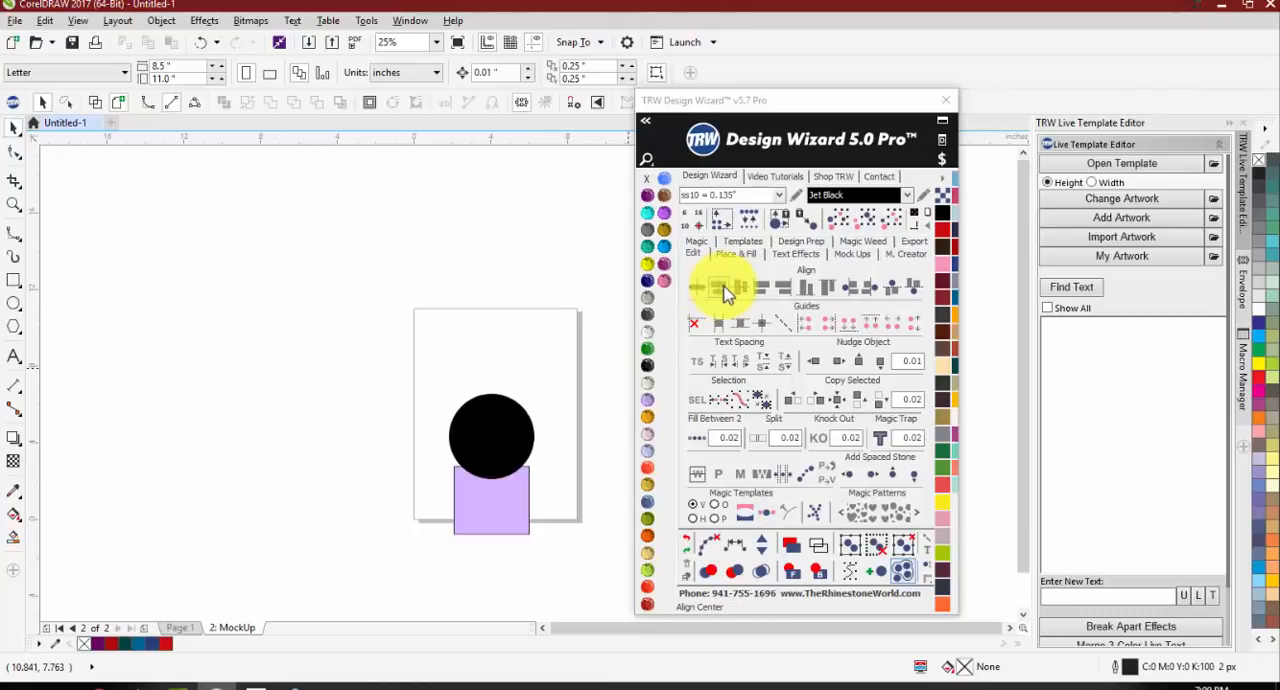
Step: Move the circle up clear of the rectangle and place a horizontal guideline between the two shapes
{"action": "left_click_drag", "start_coordinate": [463, 457], "coordinate": [445, 401]}
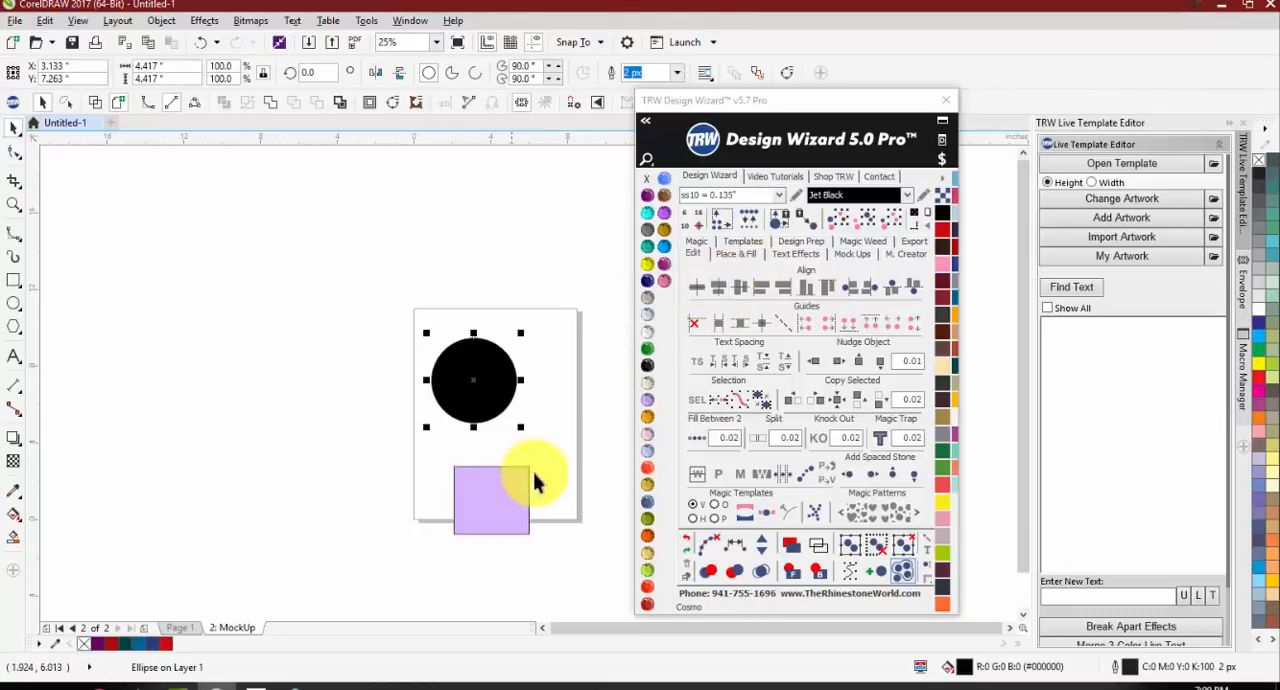
{"action": "left_click", "coordinate": [502, 505]}
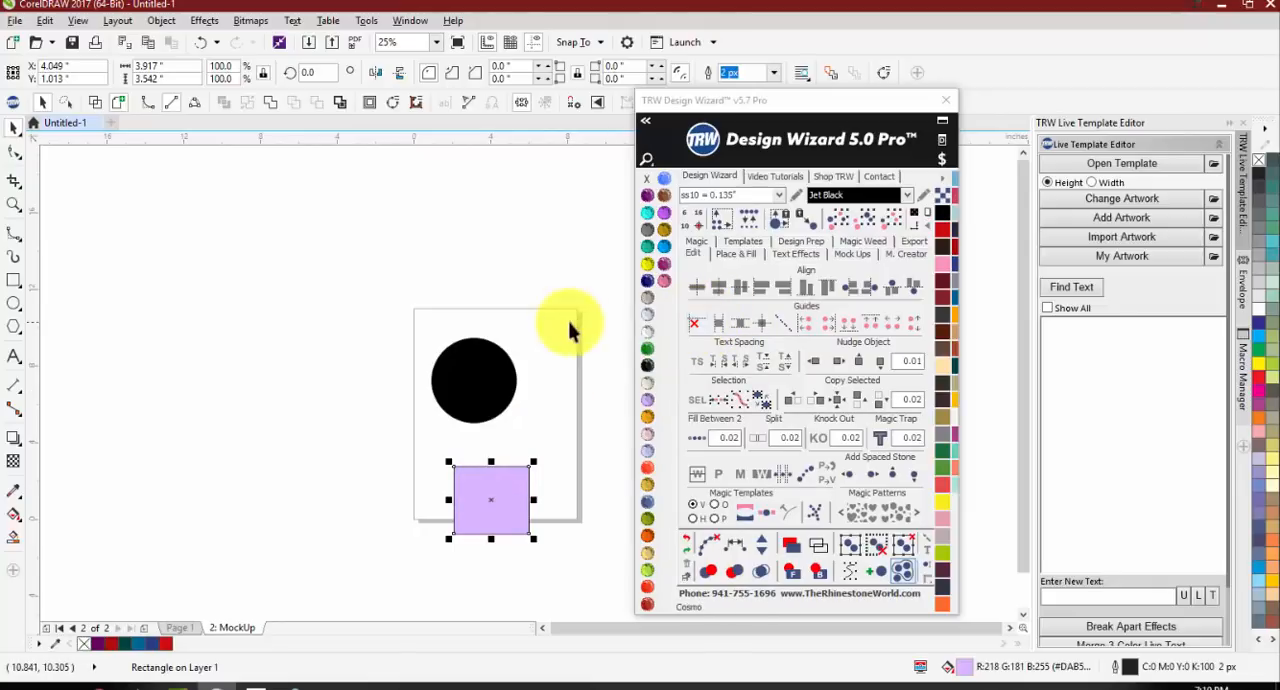
{"action": "left_click", "coordinate": [529, 284]}
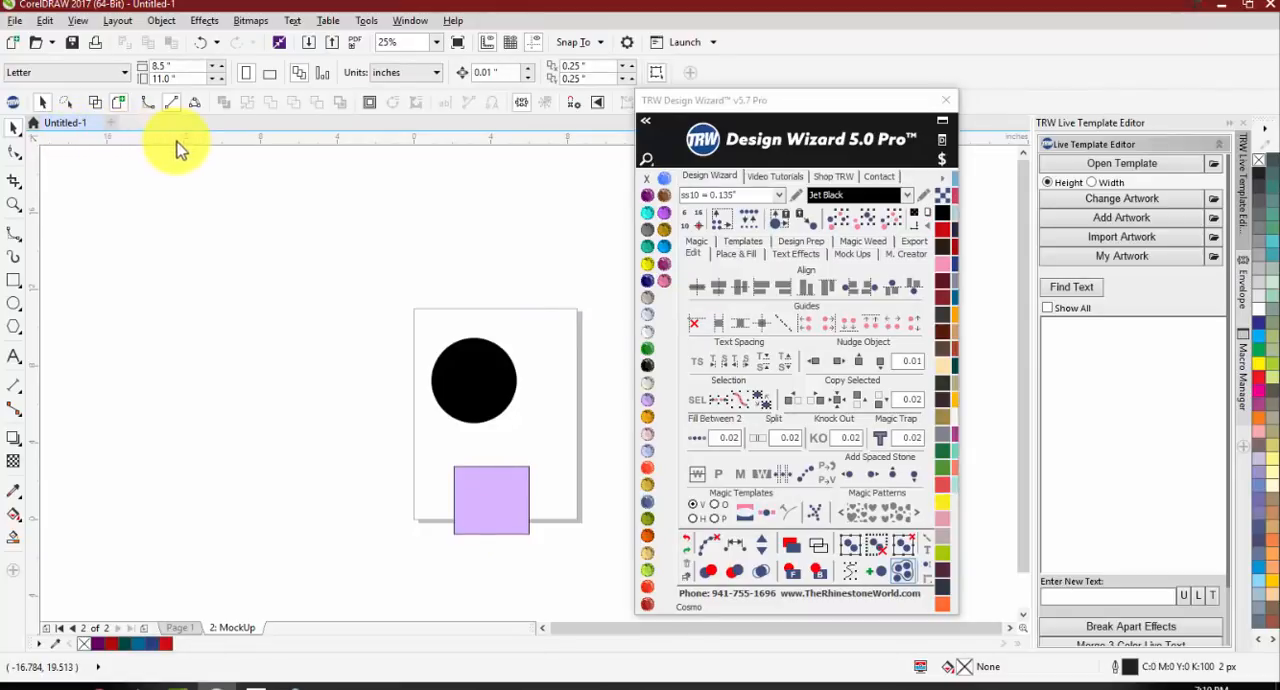
{"action": "left_click_drag", "start_coordinate": [172, 152], "coordinate": [272, 447]}
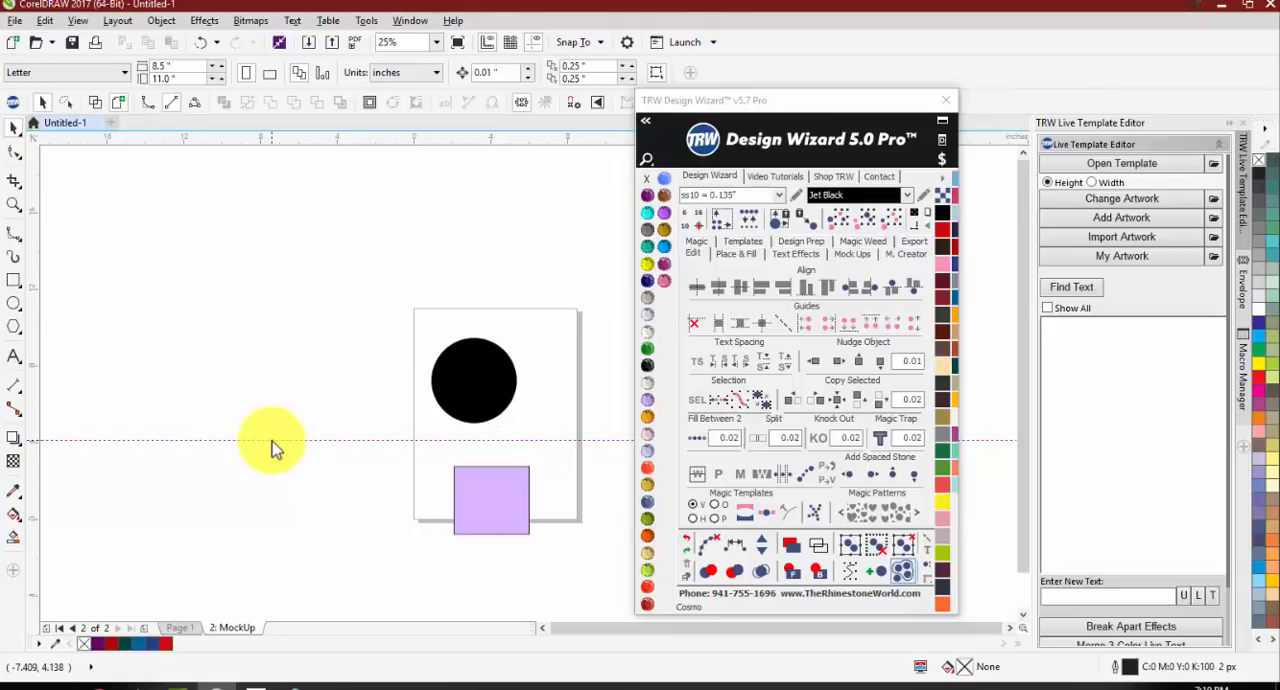
Step: Place a vertical guideline left of the page, snap the circle into the guidelines' corner, and set the rectangle beside it on the horizontal guideline
{"action": "left_click_drag", "start_coordinate": [38, 337], "coordinate": [250, 364]}
{"action": "left_click_drag", "start_coordinate": [466, 372], "coordinate": [298, 408]}
{"action": "left_click_drag", "start_coordinate": [505, 506], "coordinate": [393, 420]}
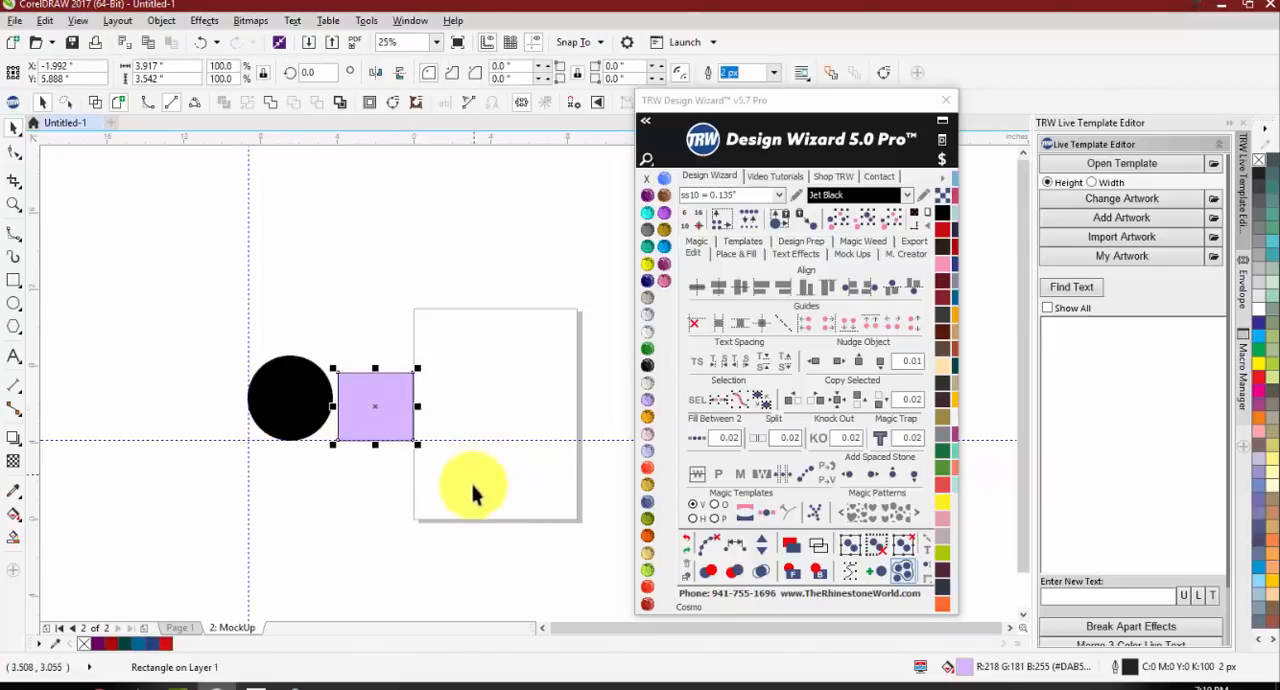
Step: Delete the rectangle together with the horizontal and vertical guidelines, leaving the circle
{"action": "left_click", "coordinate": [470, 500]}
{"action": "left_click", "coordinate": [371, 394]}
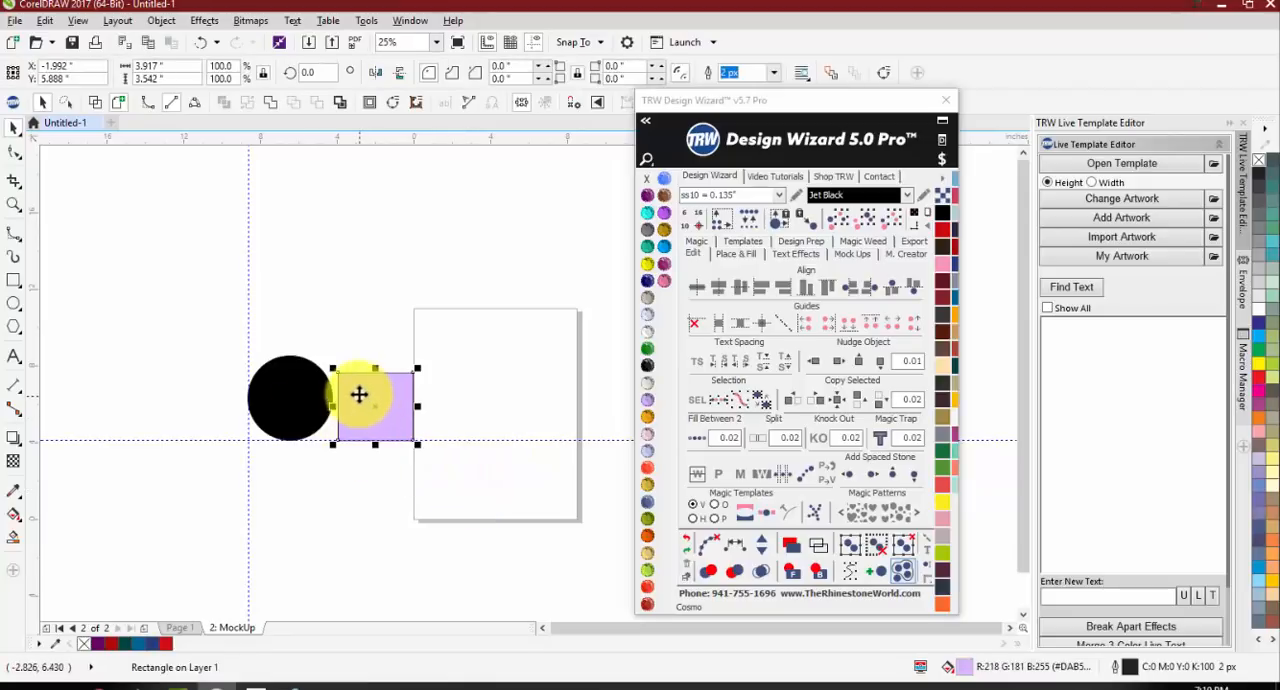
{"action": "key", "text": "Delete"}
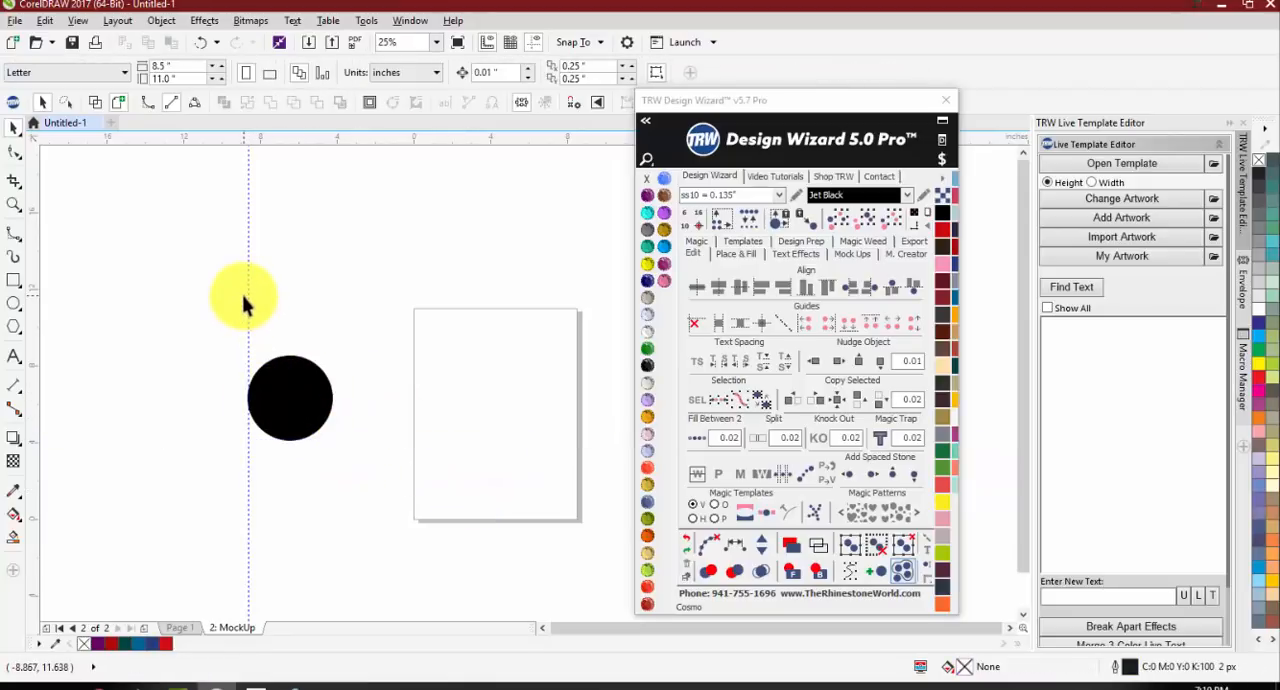
{"action": "left_click", "coordinate": [249, 295]}
{"action": "key", "text": "Delete"}
Step: Create guidelines at the circle's left and right sides, at its top and bottom, and through its center
{"action": "left_click", "coordinate": [304, 406]}
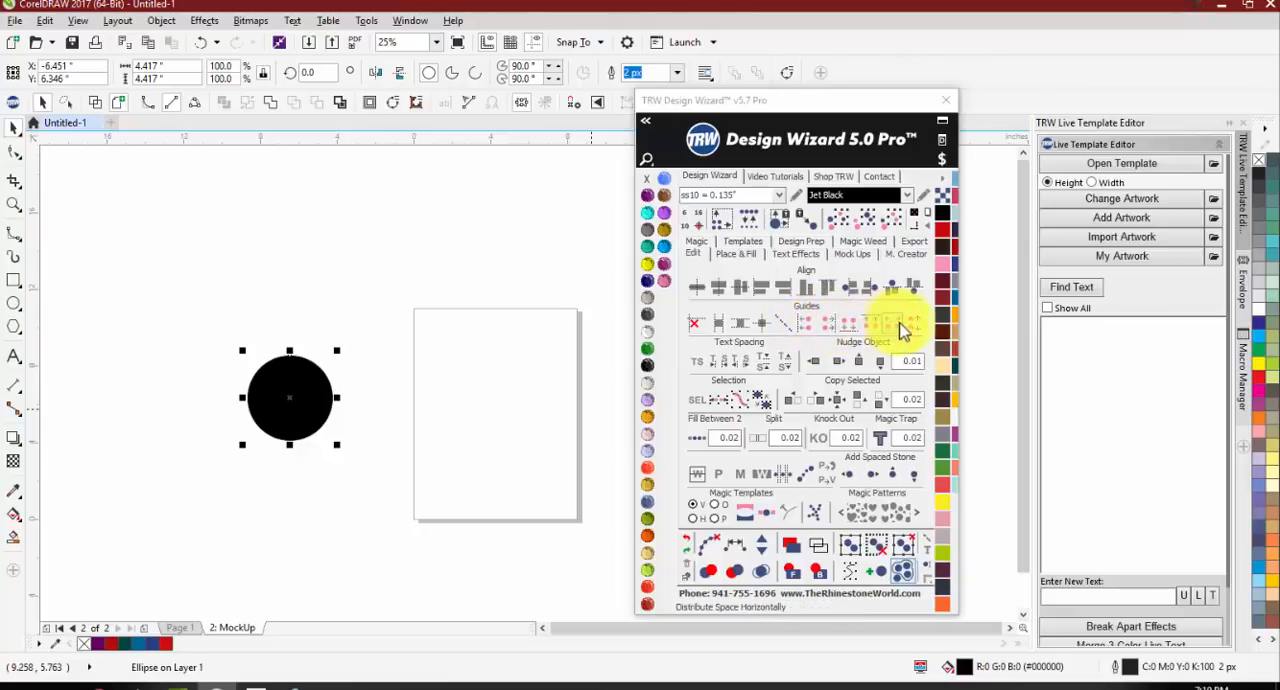
{"action": "left_click", "coordinate": [722, 330]}
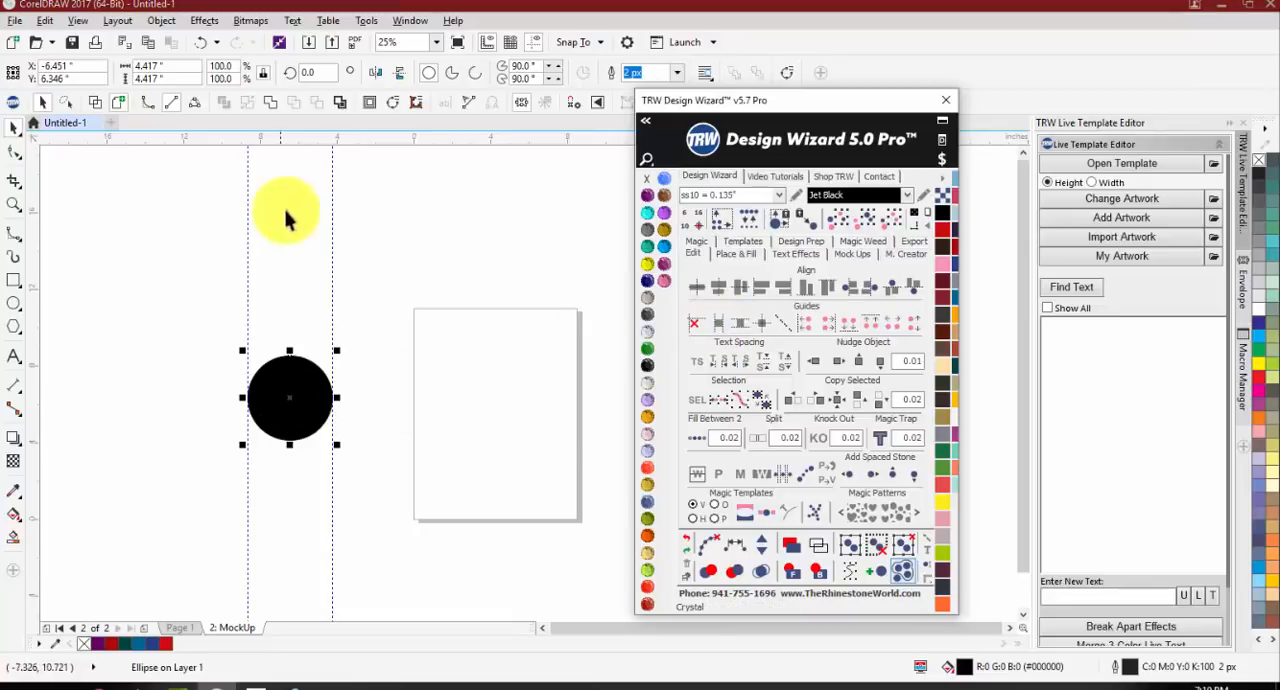
{"action": "left_click", "coordinate": [745, 333]}
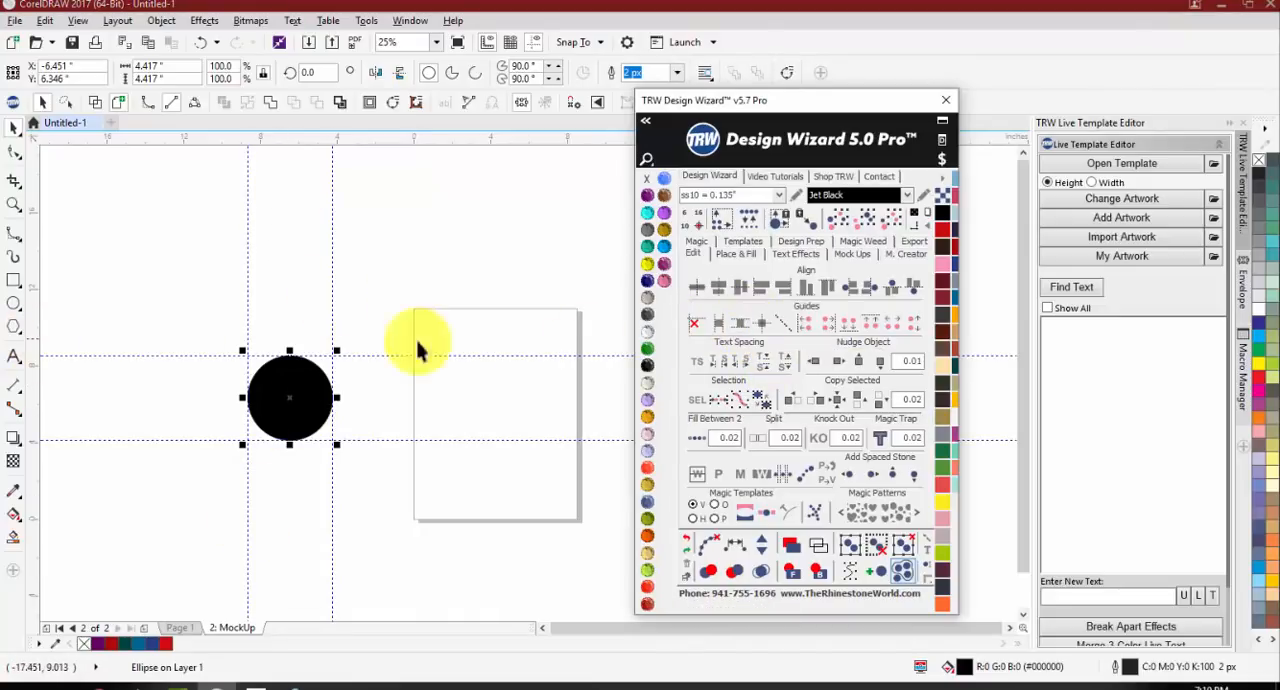
{"action": "left_click", "coordinate": [394, 476]}
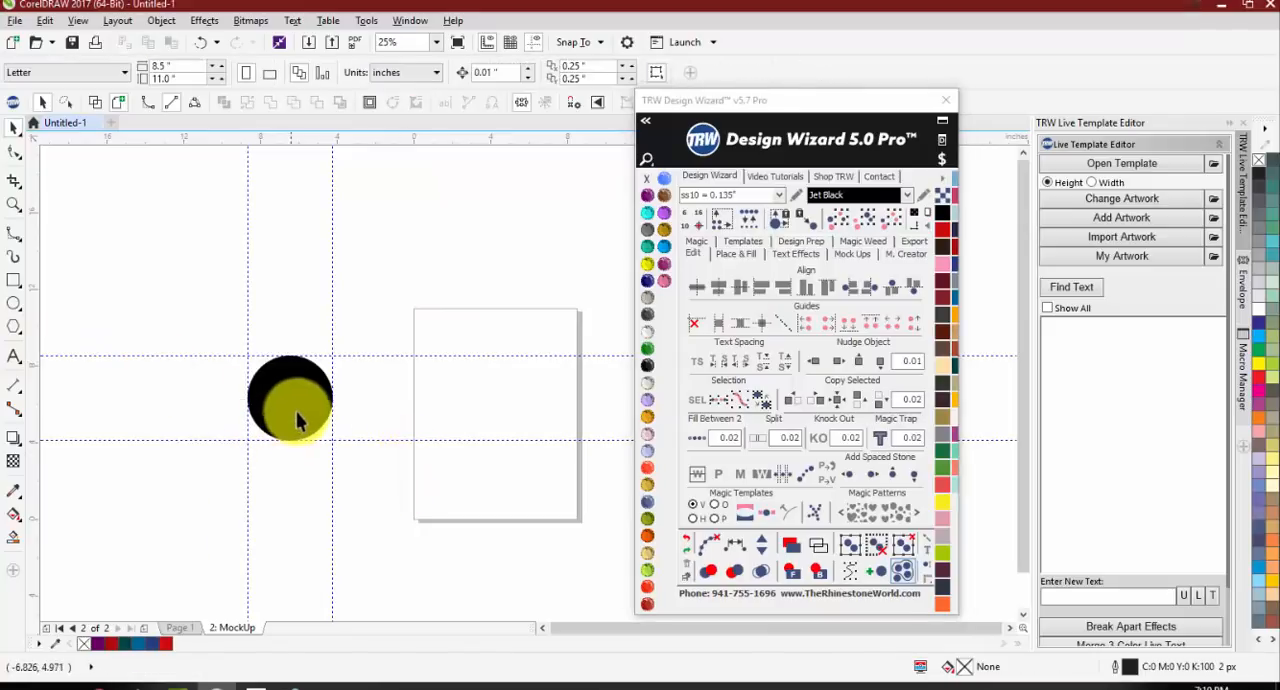
{"action": "left_click", "coordinate": [297, 412]}
{"action": "left_click", "coordinate": [762, 322]}
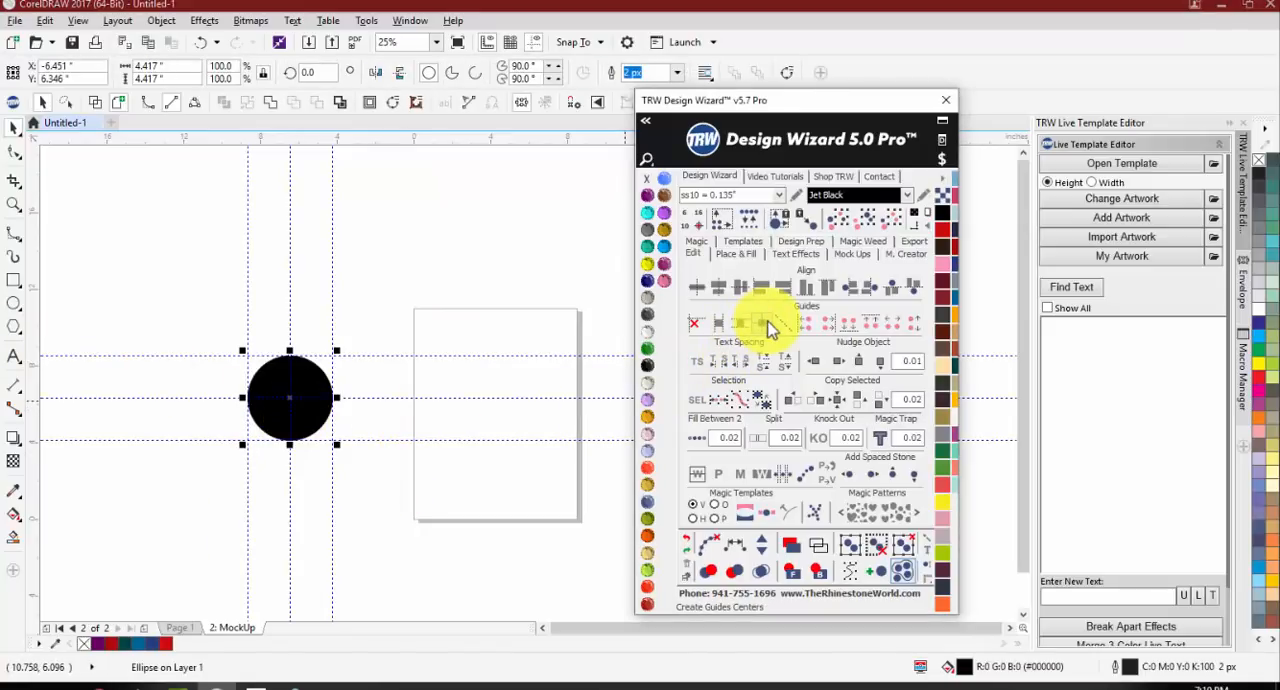
{"action": "left_click", "coordinate": [430, 505]}
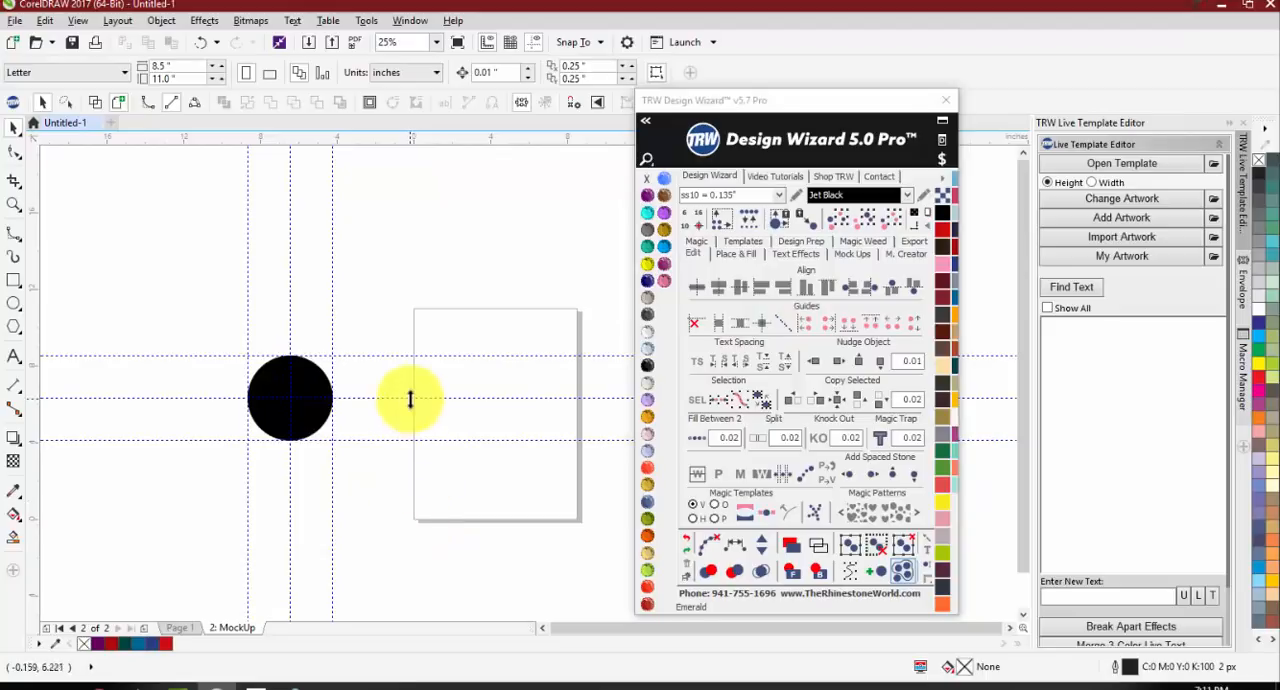
Step: Undo the guidelines around the circle and delete the circle
{"action": "key", "text": "ctrl+z"}
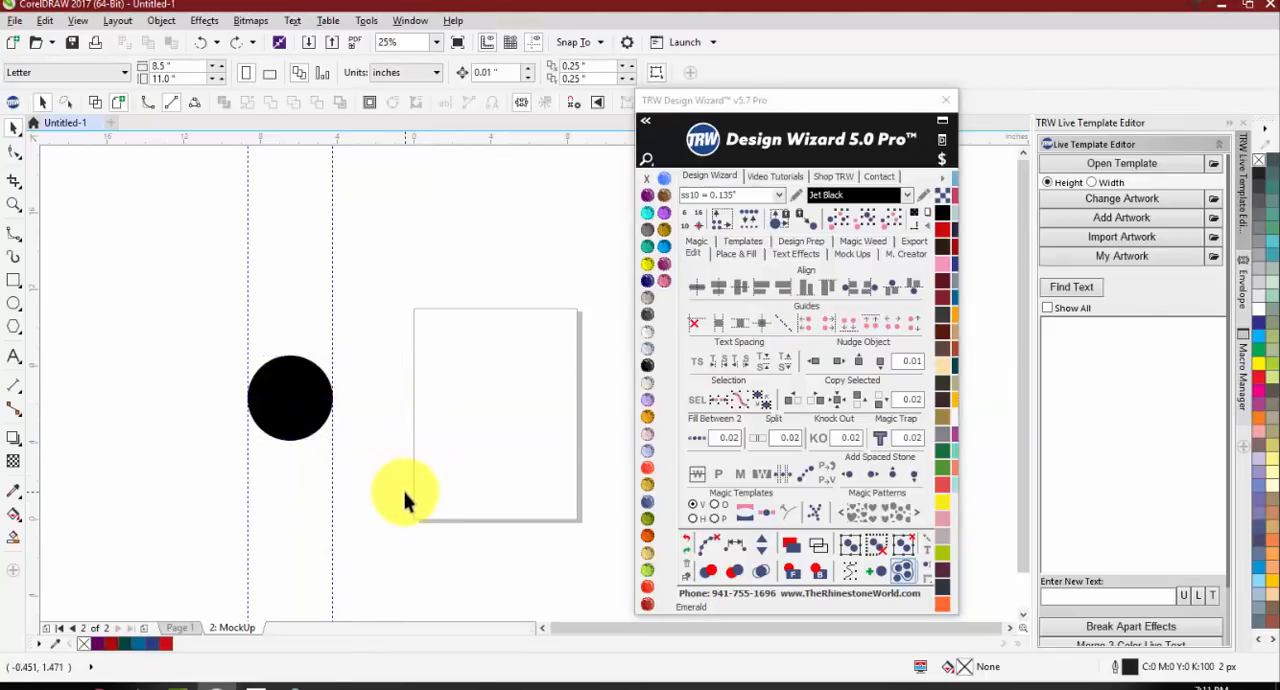
{"action": "key", "text": "ctrl+z"}
{"action": "left_click_drag", "start_coordinate": [260, 406], "coordinate": [290, 437]}
{"action": "key", "text": "Delete"}
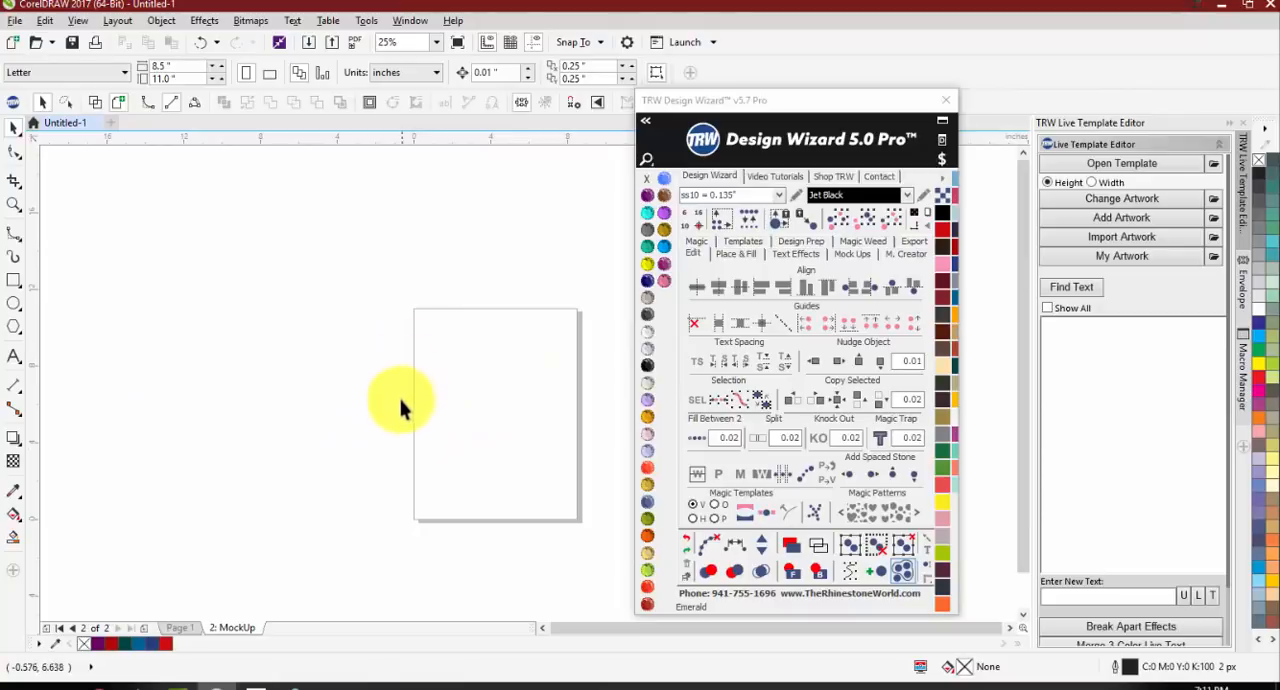
Step: Draw a rectangle about 4.1 by 3.25 inches left of the page and create guidelines at its top and bottom
{"action": "left_click", "coordinate": [14, 357]}
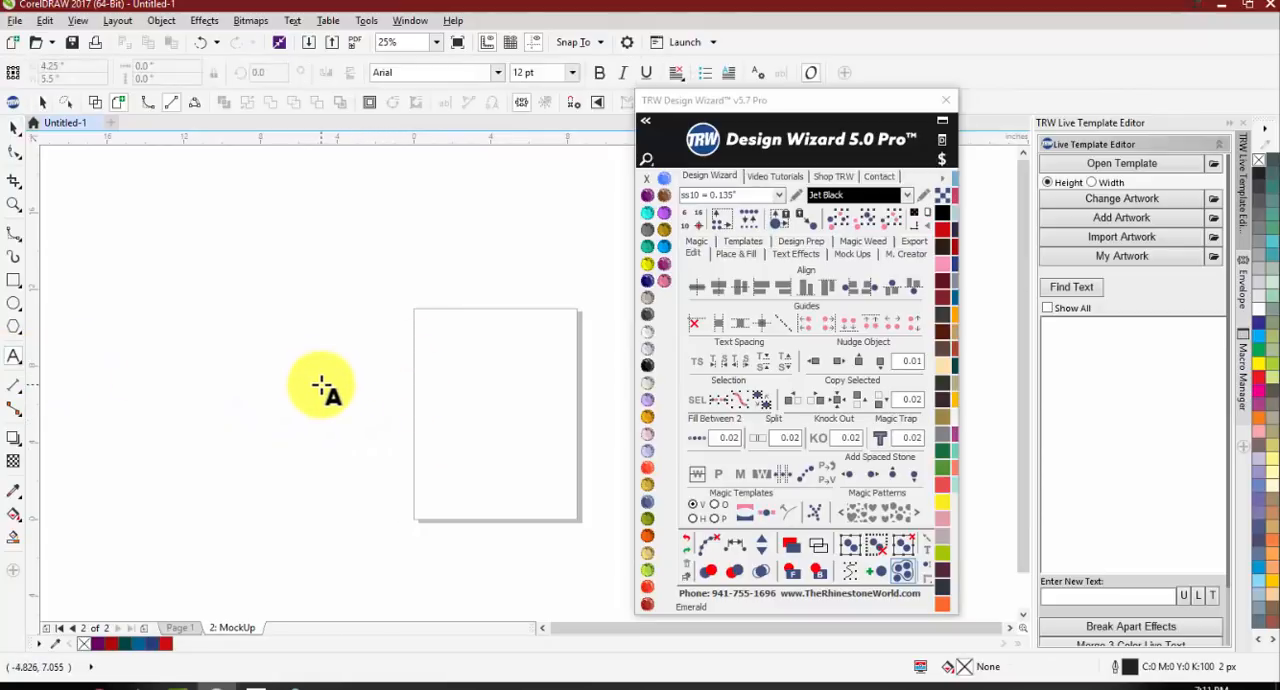
{"action": "left_click", "coordinate": [14, 282]}
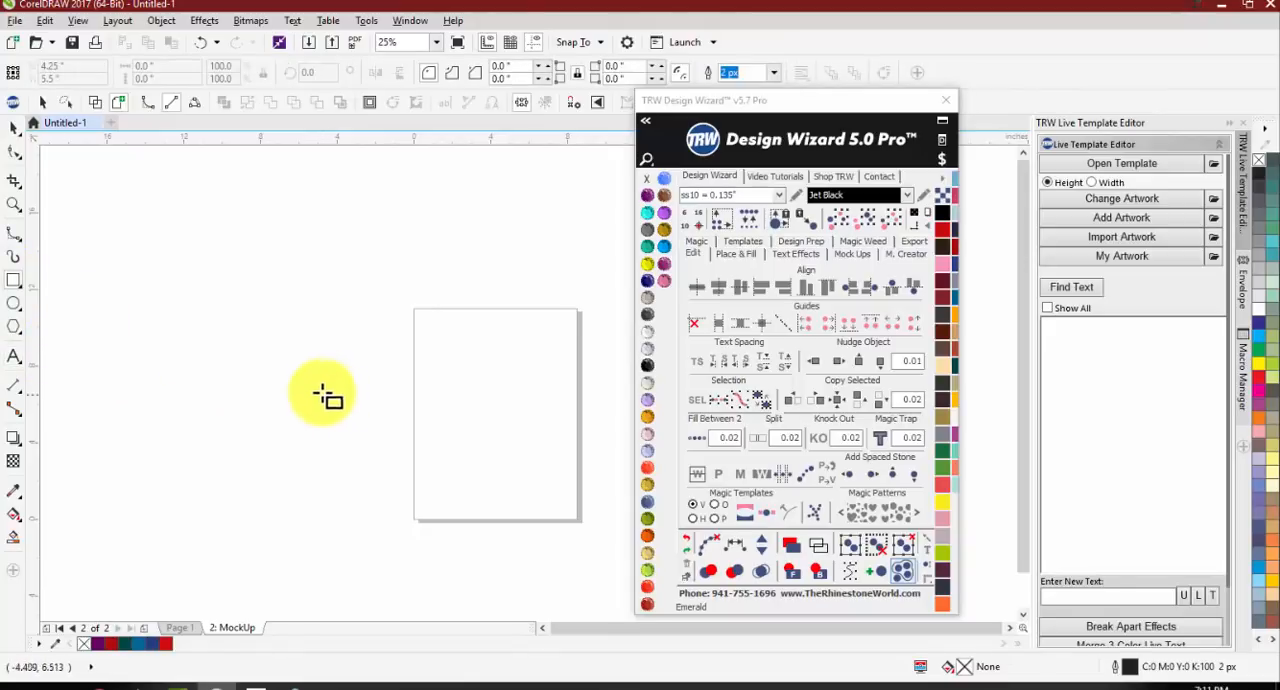
{"action": "left_click_drag", "start_coordinate": [300, 361], "coordinate": [381, 426]}
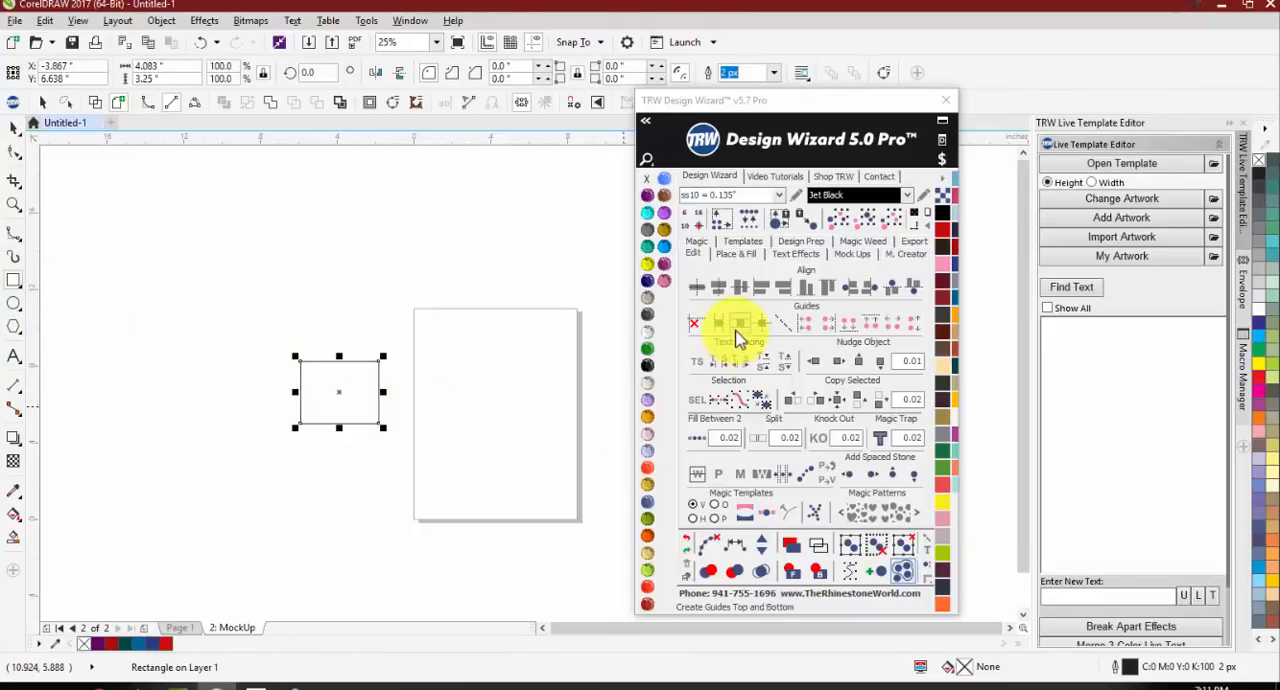
{"action": "left_click", "coordinate": [738, 324]}
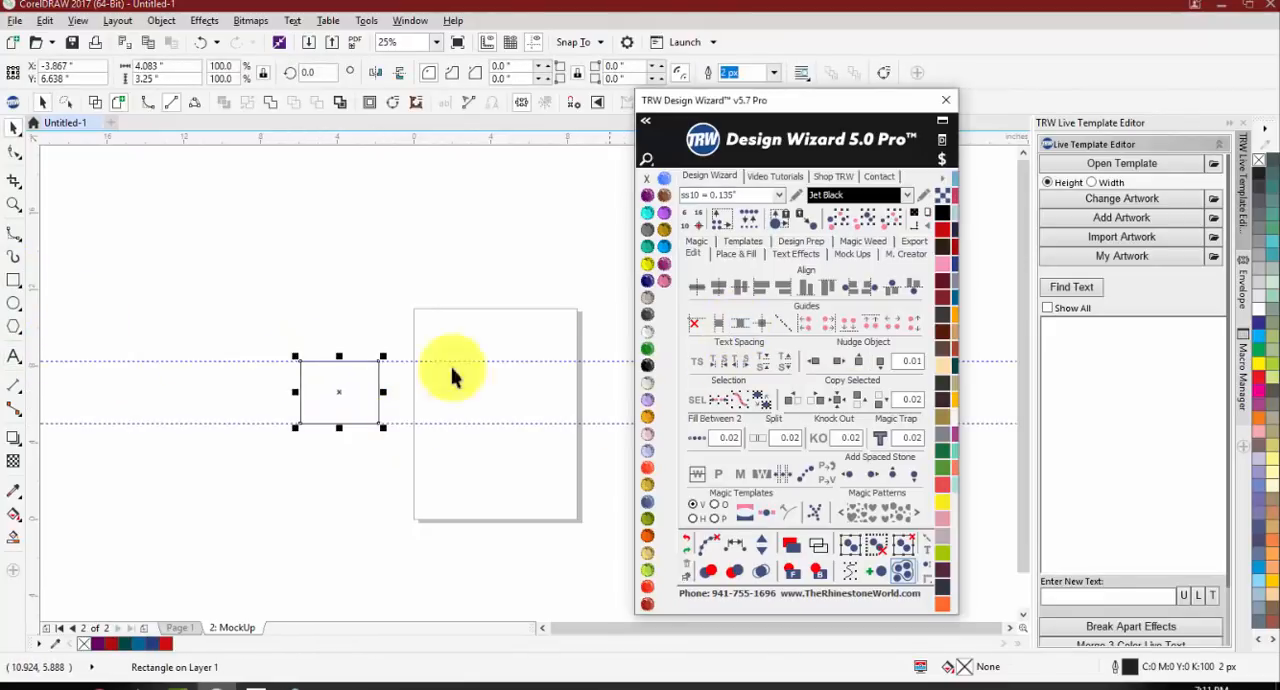
{"action": "left_click", "coordinate": [109, 270]}
Step: Draw an ellipse right of the rectangle that spans exactly between the two horizontal guidelines
{"action": "left_click", "coordinate": [340, 380]}
{"action": "scroll", "coordinate": [350, 385], "scroll_direction": "up", "scroll_amount": 1}
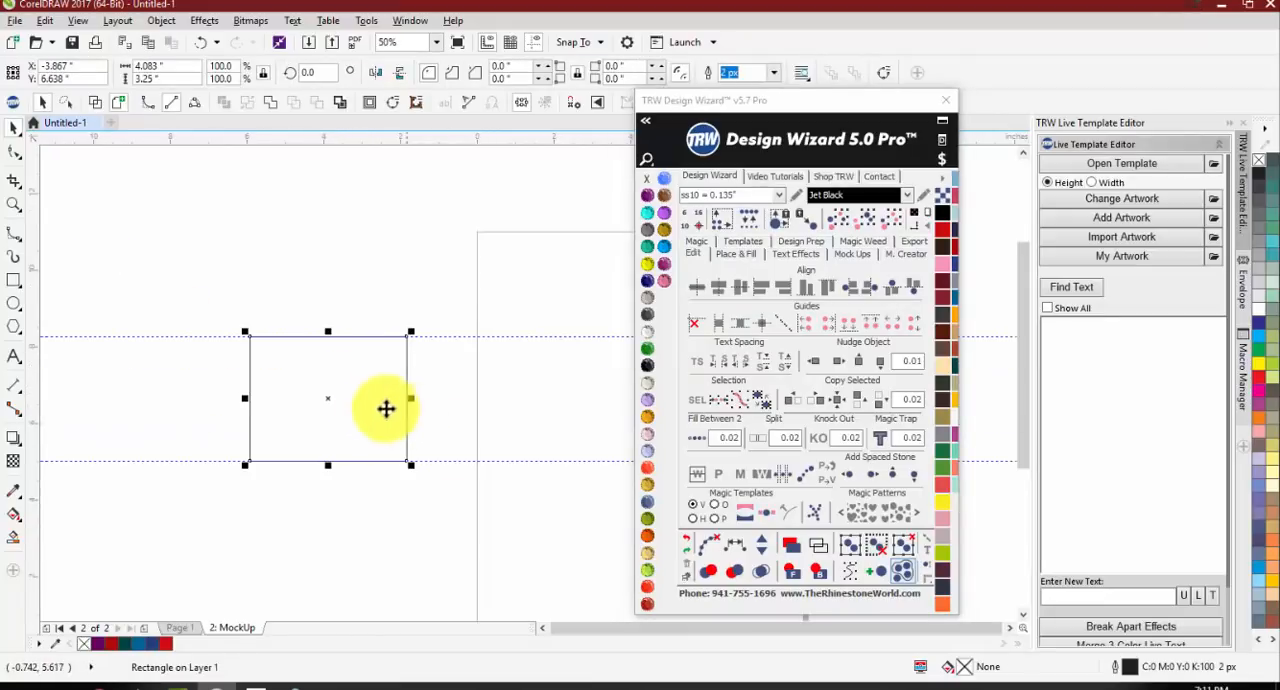
{"action": "left_click", "coordinate": [179, 474]}
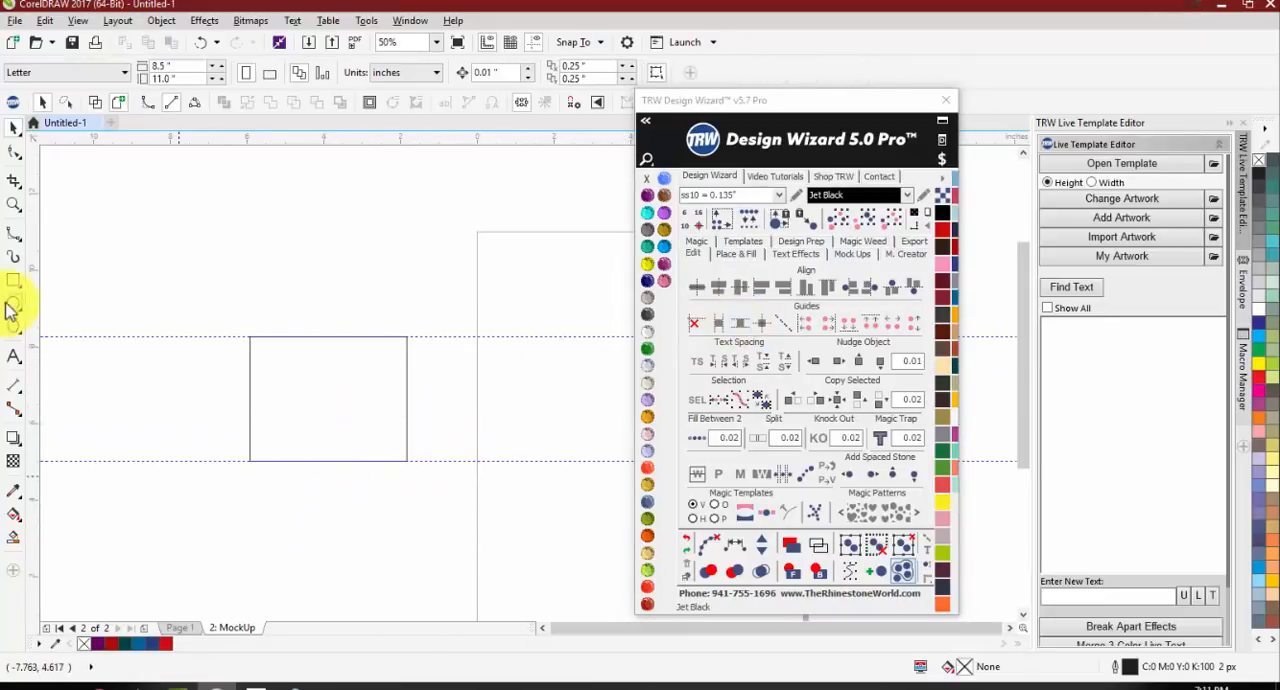
{"action": "left_click", "coordinate": [12, 305]}
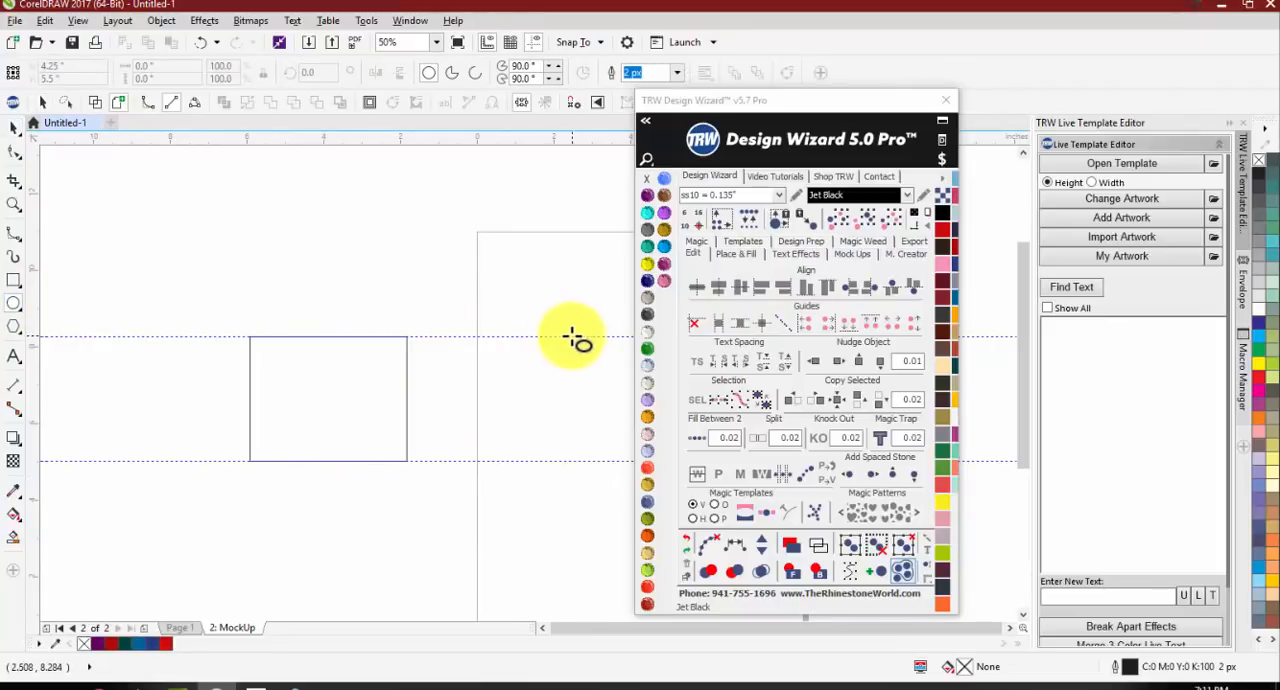
{"action": "mouse_move", "coordinate": [571, 338]}
{"action": "left_mouse_down"}
{"action": "mouse_move", "coordinate": [438, 462]}
{"action": "mouse_move", "coordinate": [453, 463]}
{"action": "left_mouse_up"}
{"action": "key", "text": "space"}
{"action": "left_click", "coordinate": [474, 544]}
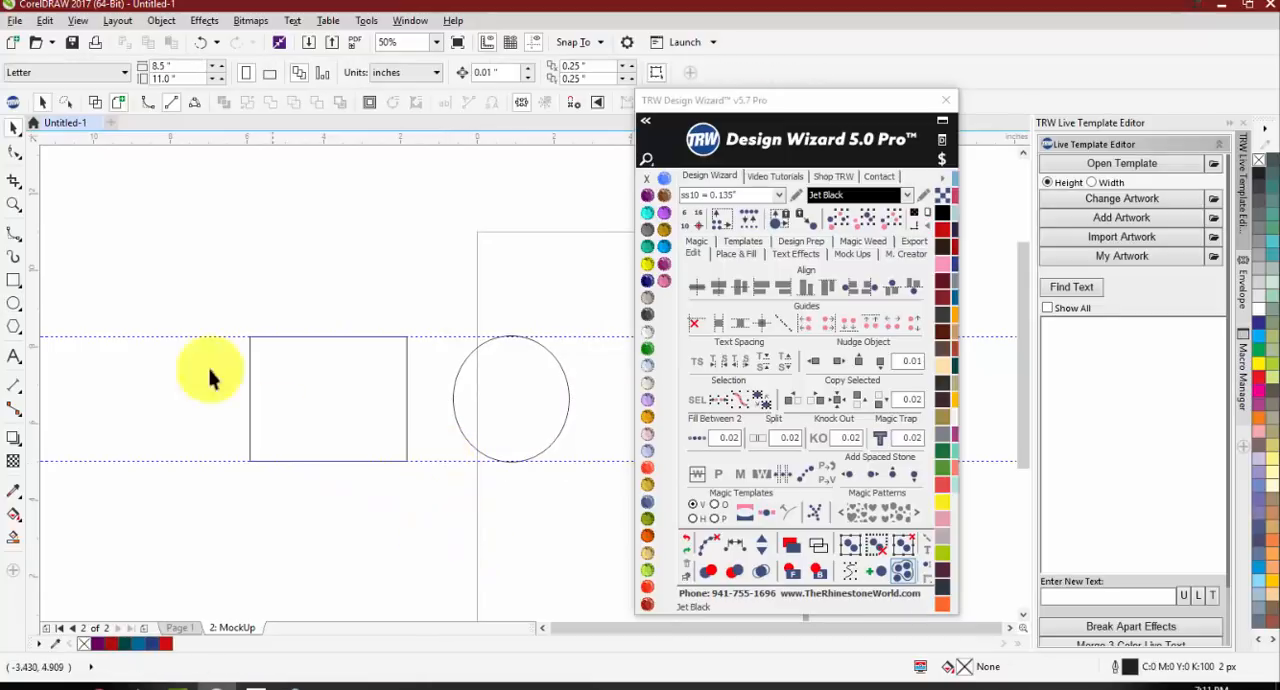
Step: Delete the rectangle, the ellipse and both horizontal guidelines
{"action": "left_click_drag", "start_coordinate": [156, 268], "coordinate": [634, 520]}
{"action": "key", "text": "Delete"}
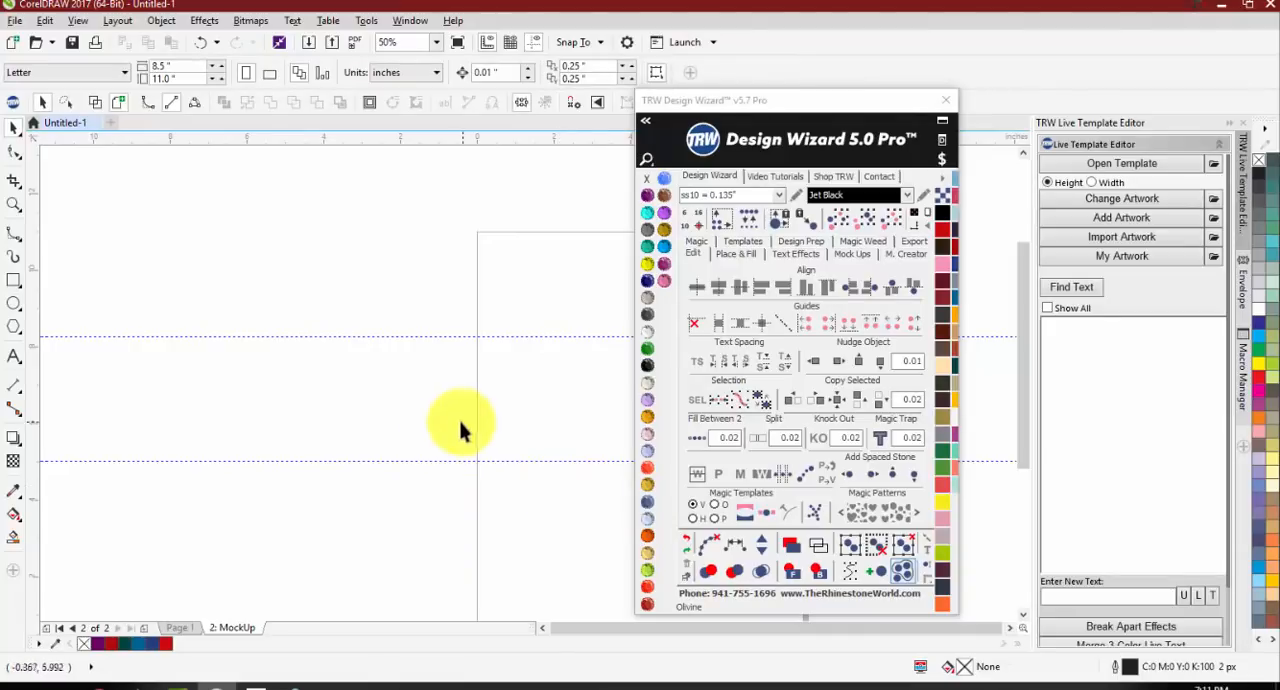
{"action": "left_click_drag", "start_coordinate": [422, 461], "coordinate": [340, 337]}
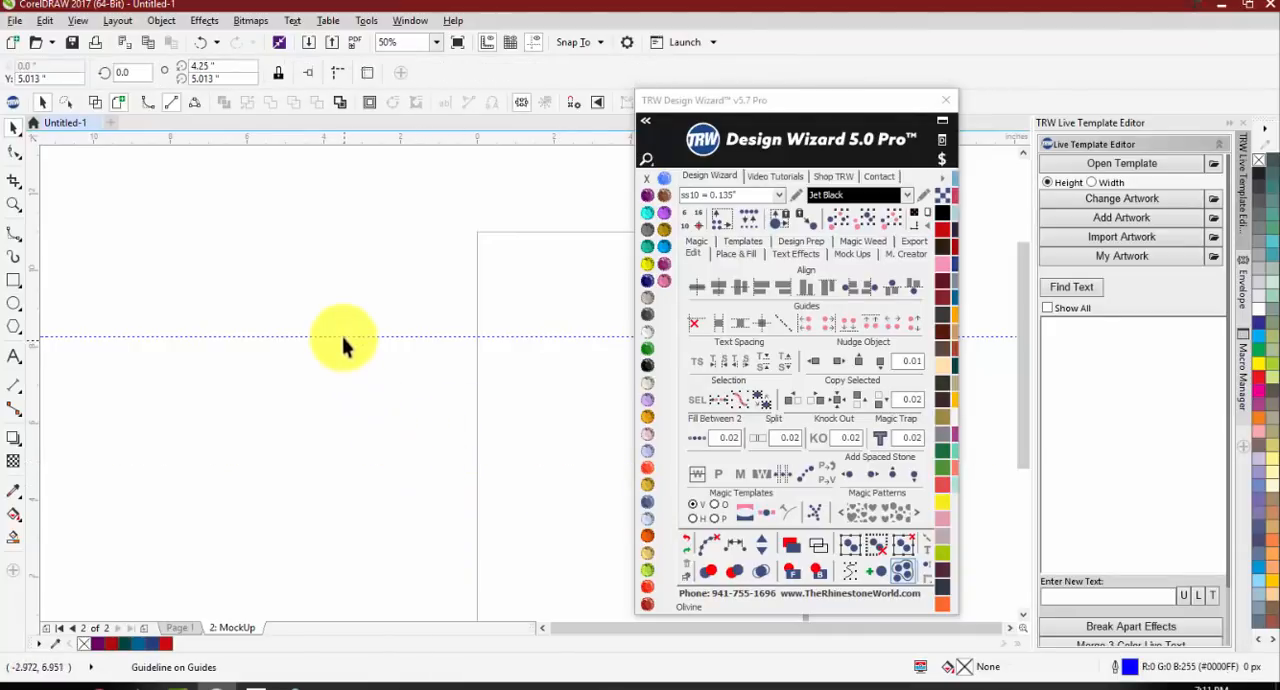
{"action": "key", "text": "Delete"}
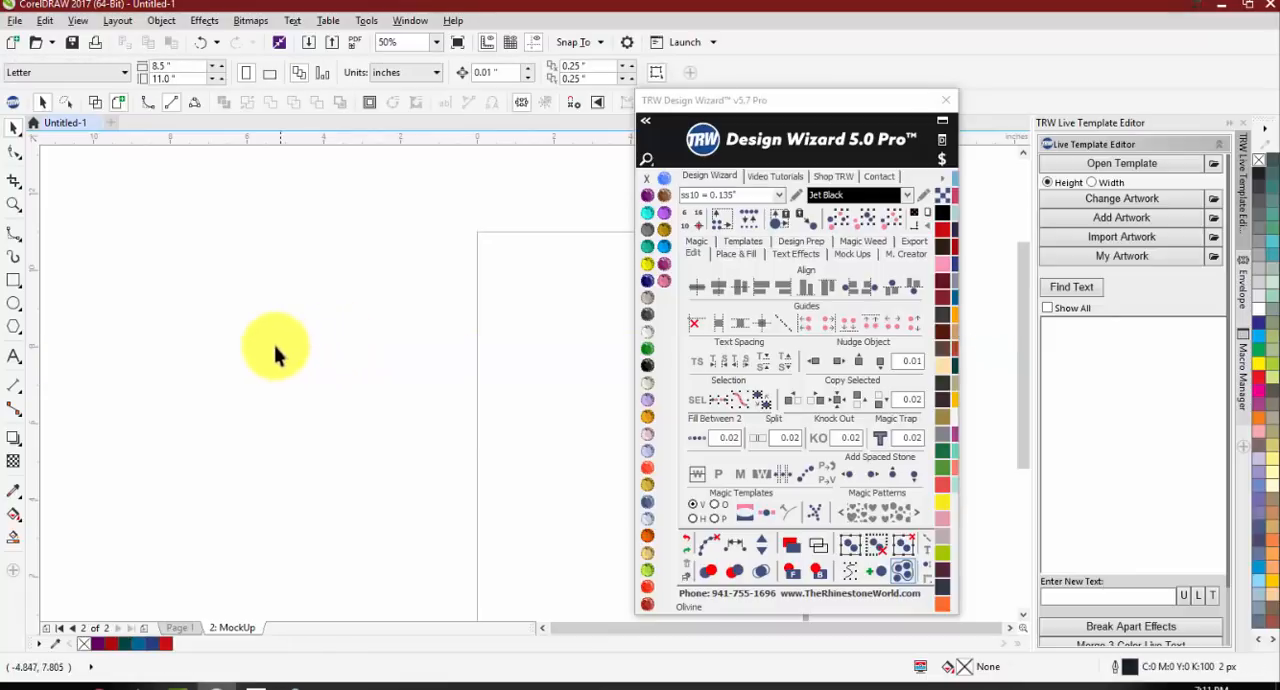
{"action": "scroll", "coordinate": [243, 362], "scroll_direction": "down", "scroll_amount": 1}
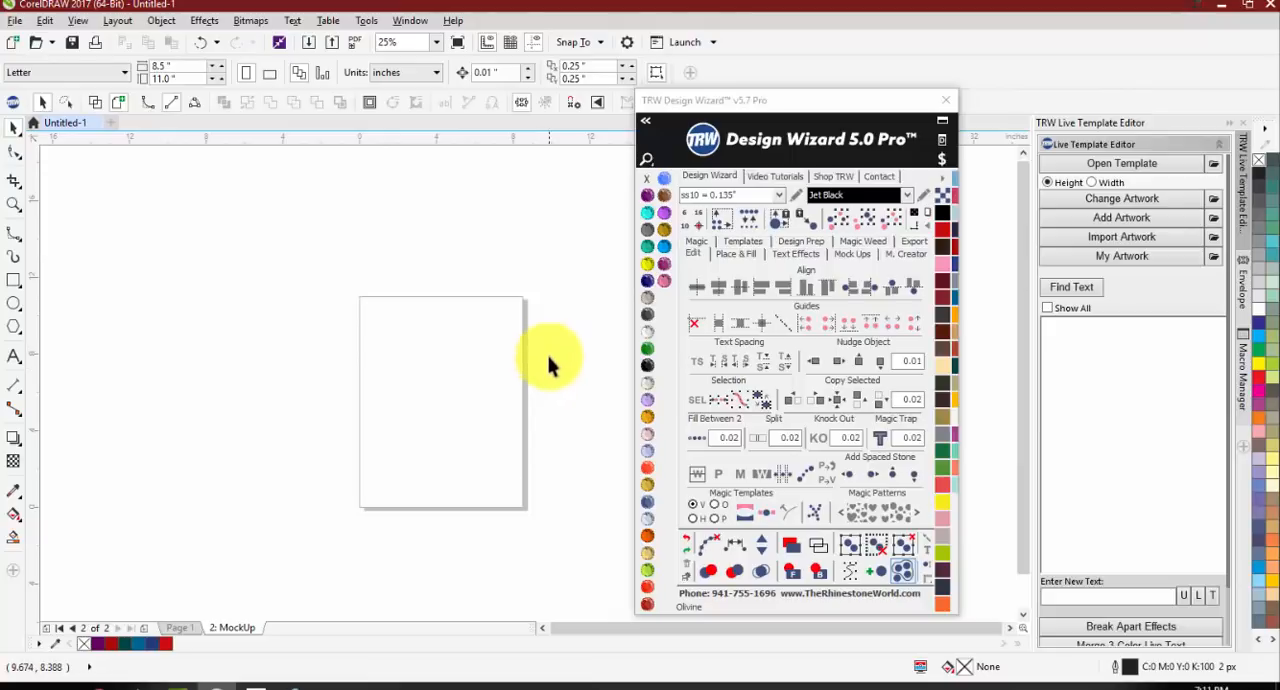
Step: Add the artistic text BASEBALL on the page and set its font to Oswald
{"action": "left_click", "coordinate": [13, 356]}
{"action": "left_click", "coordinate": [402, 357]}
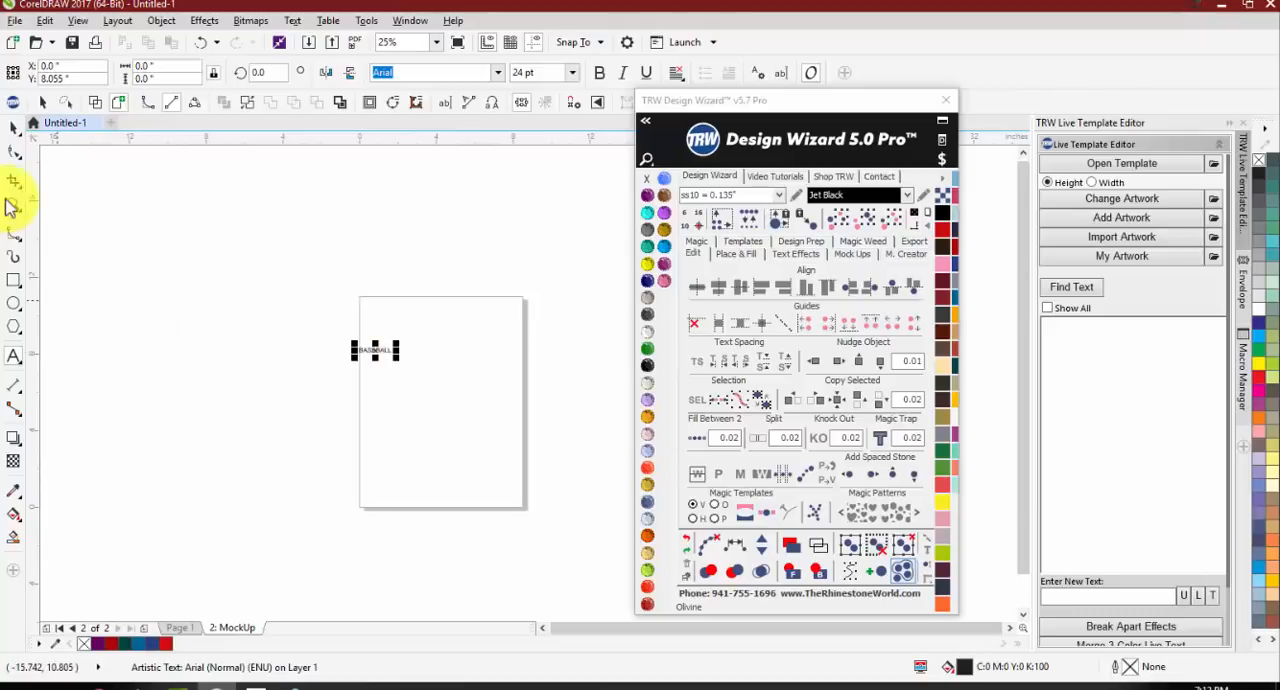
{"action": "left_click", "coordinate": [15, 129]}
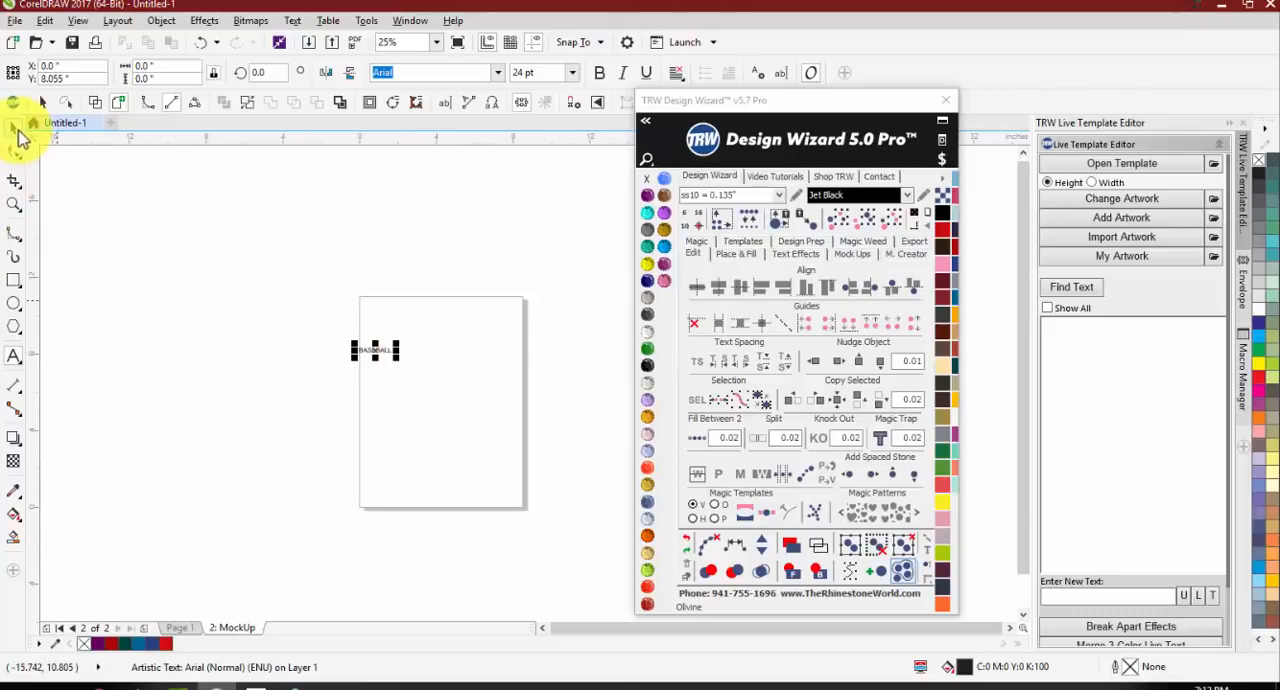
{"action": "left_click", "coordinate": [495, 74]}
{"action": "left_click", "coordinate": [436, 158]}
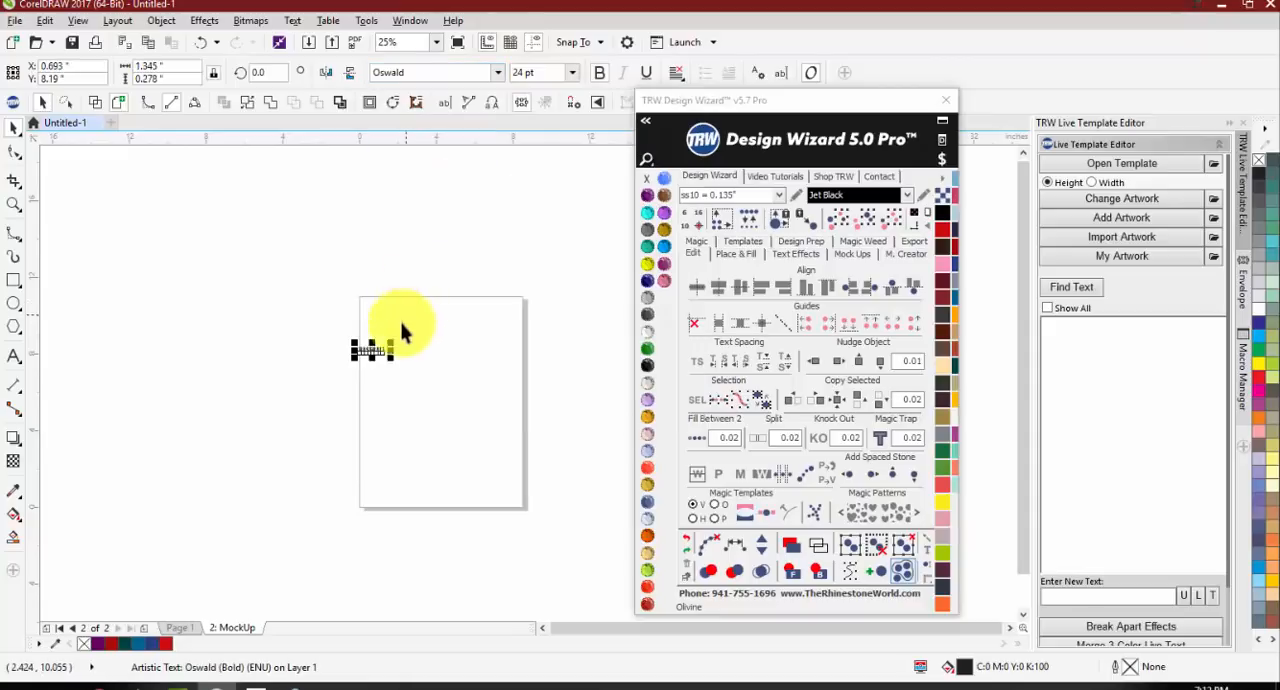
Step: Enlarge the BASEBALL text to about 5.9 inches wide and move it just above the page's upper-left corner
{"action": "left_click_drag", "start_coordinate": [388, 345], "coordinate": [474, 303]}
{"action": "left_click_drag", "start_coordinate": [400, 337], "coordinate": [377, 260]}
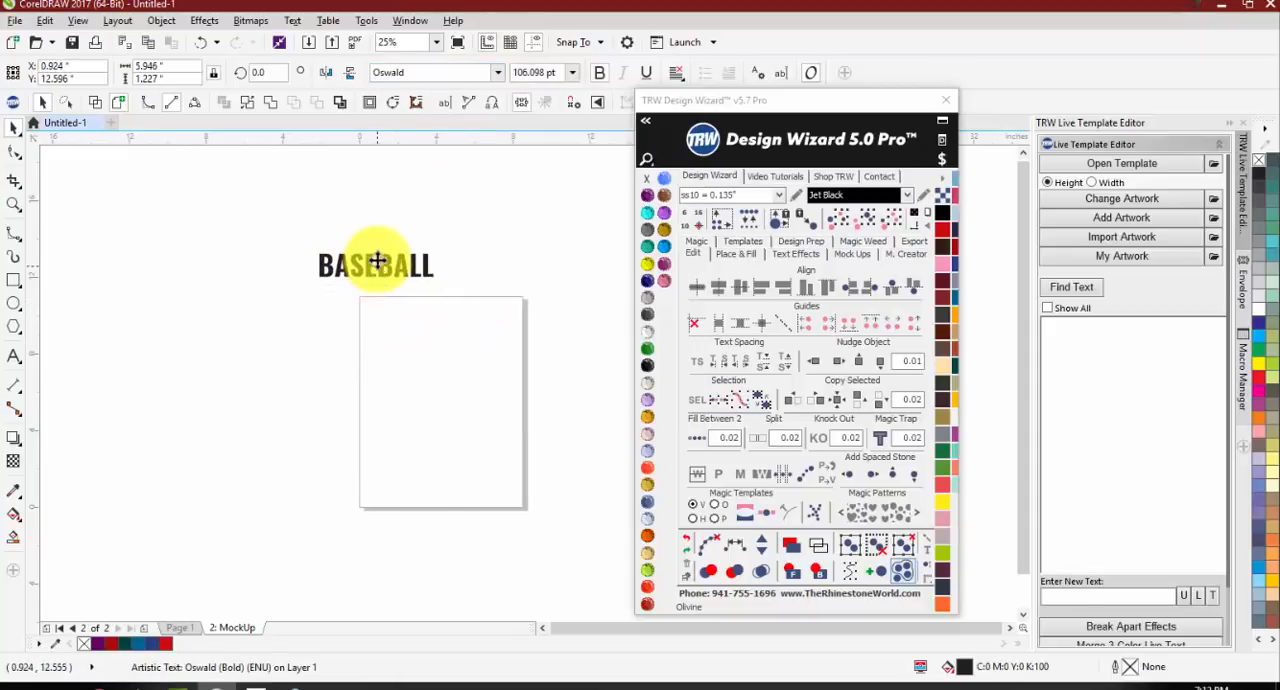
{"action": "left_click", "coordinate": [323, 242]}
{"action": "scroll", "coordinate": [323, 242], "scroll_direction": "up", "scroll_amount": 4}
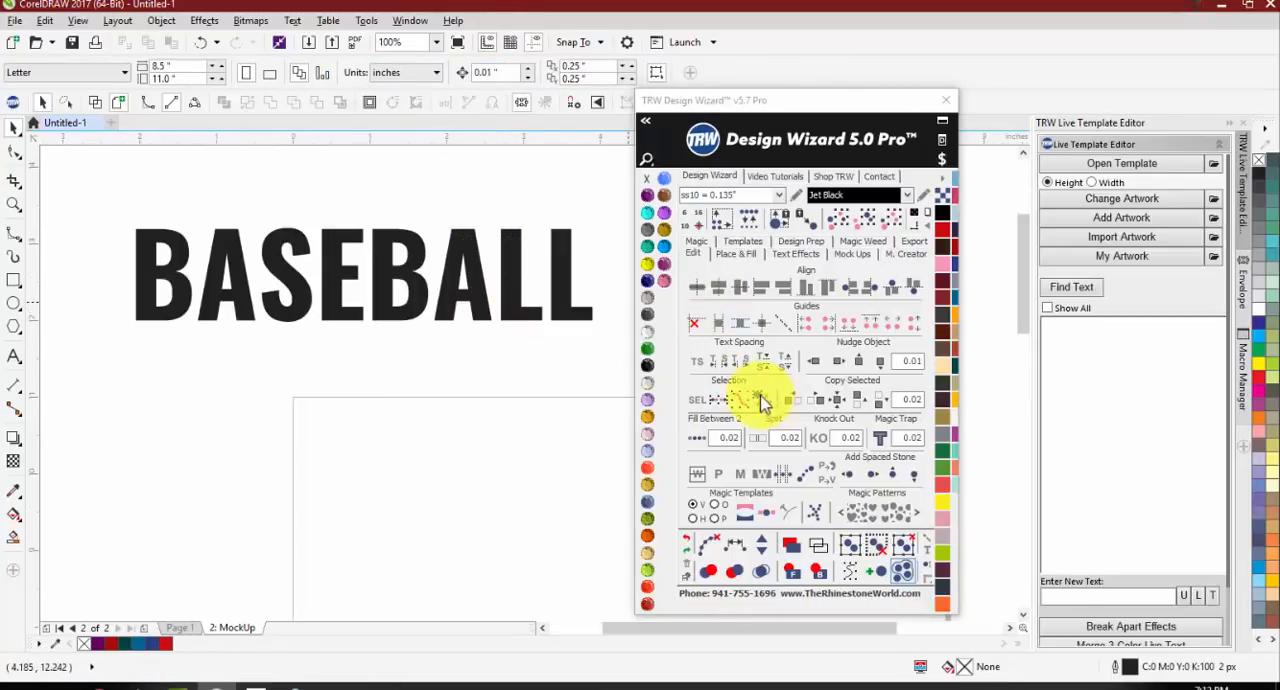
Step: Place a duplicate of the BASEBALL text directly to the right of the original
{"action": "left_click", "coordinate": [571, 312]}
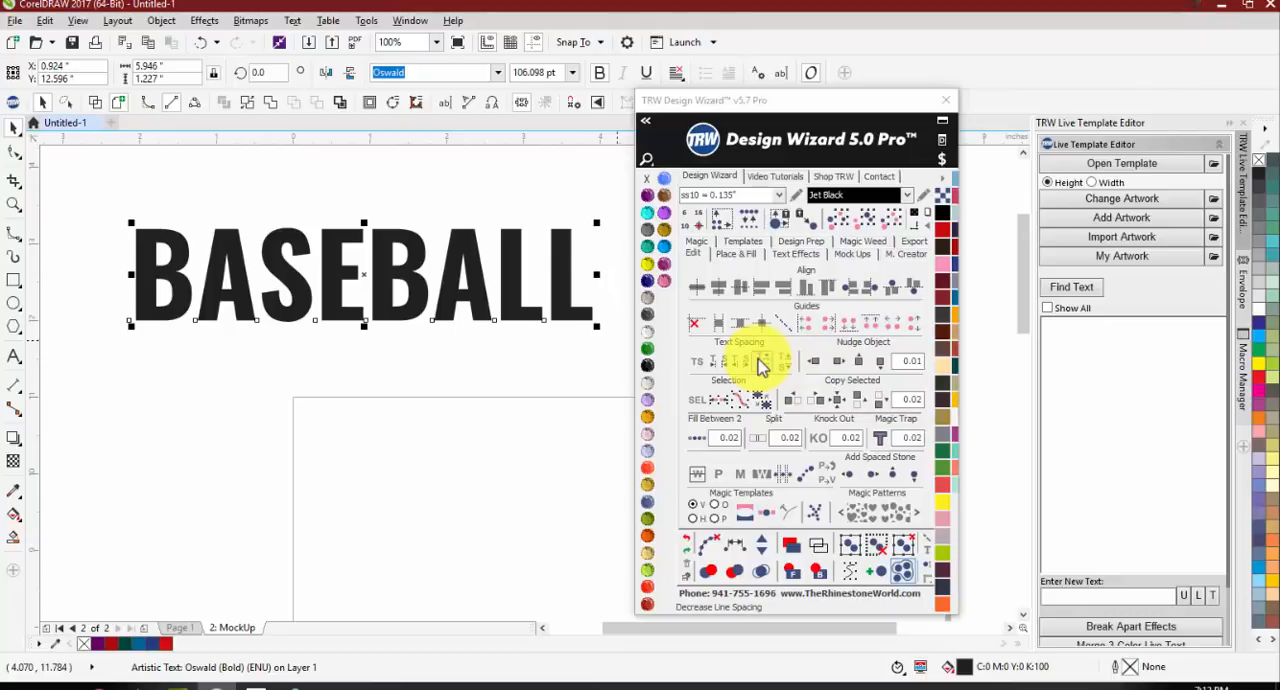
{"action": "scroll", "coordinate": [315, 300], "scroll_direction": "down", "scroll_amount": 3}
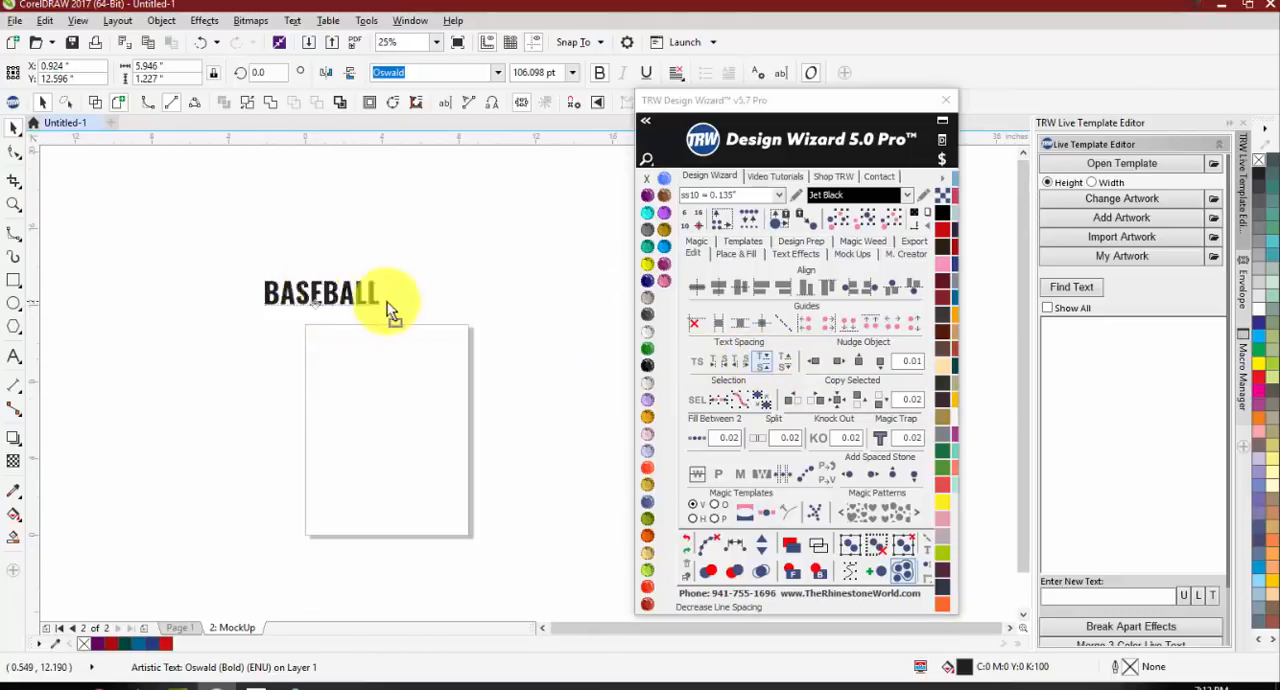
{"action": "left_click_drag", "start_coordinate": [387, 303], "coordinate": [446, 302]}
{"action": "right_click", "coordinate": [446, 302]}
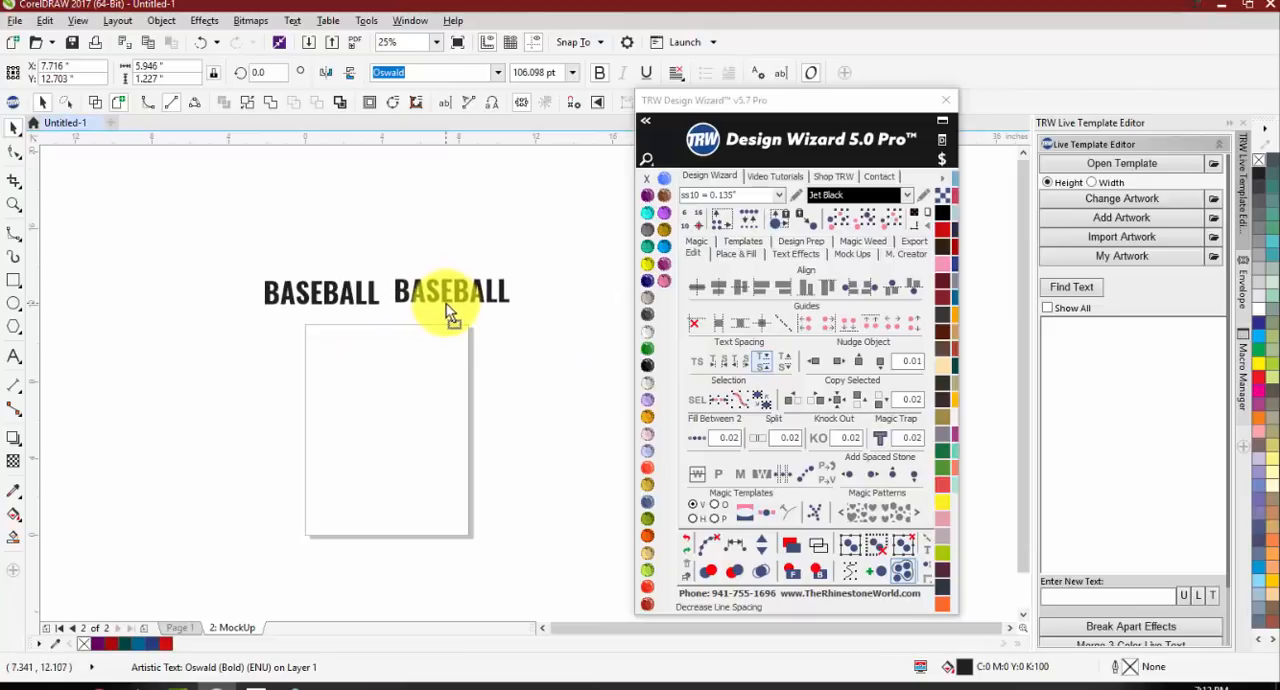
Step: Convert the duplicated BASEBALL text to vertical text with the Design Wizard's extended text tools
{"action": "left_click", "coordinate": [647, 121]}
{"action": "left_click", "coordinate": [573, 135]}
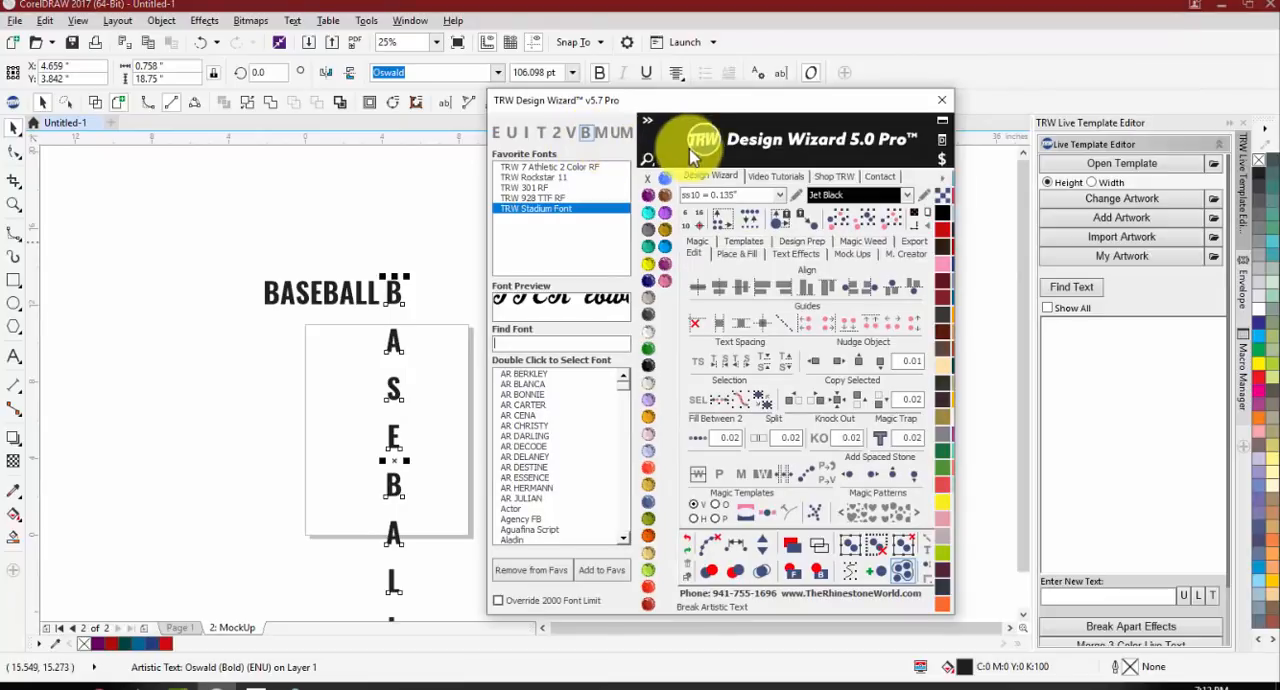
{"action": "left_click", "coordinate": [648, 121]}
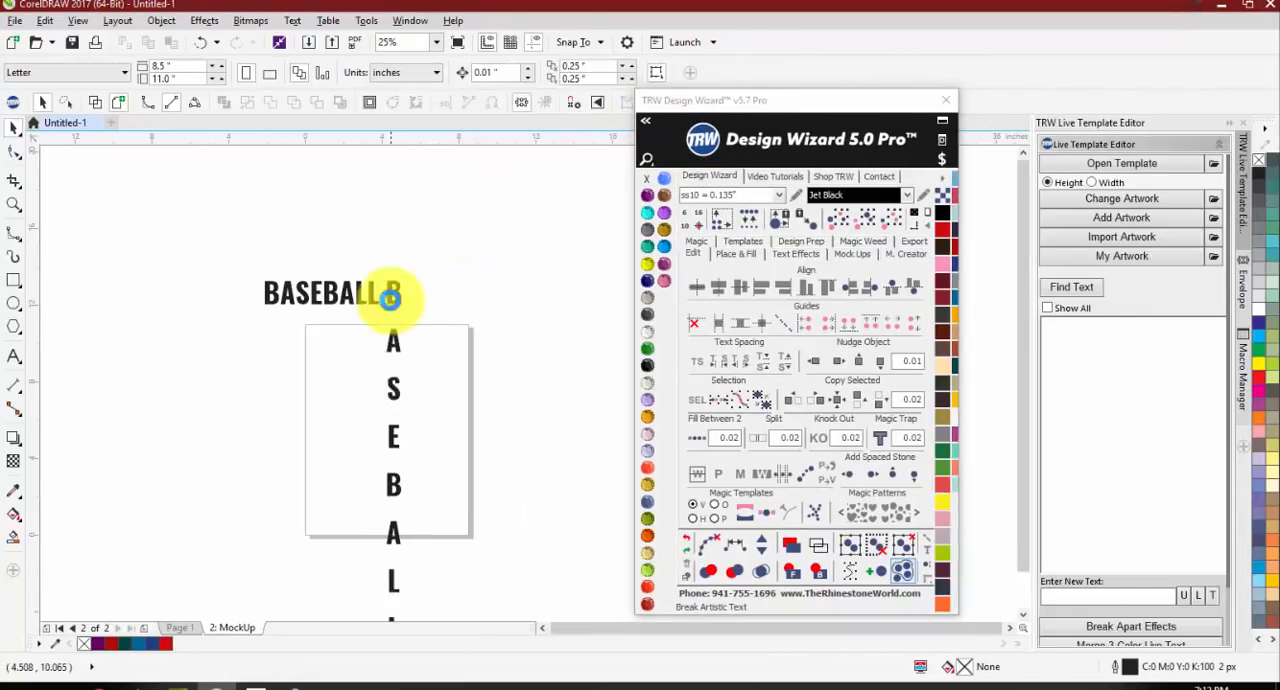
Step: Move the horizontal BASEBALL text slightly left and down, to about X 0.133", Y 12.159", clear of the vertical text
{"action": "scroll", "coordinate": [370, 300], "scroll_direction": "up", "scroll_amount": 2}
{"action": "left_click", "coordinate": [360, 262]}
{"action": "scroll", "coordinate": [371, 266], "scroll_direction": "up", "scroll_amount": 2}
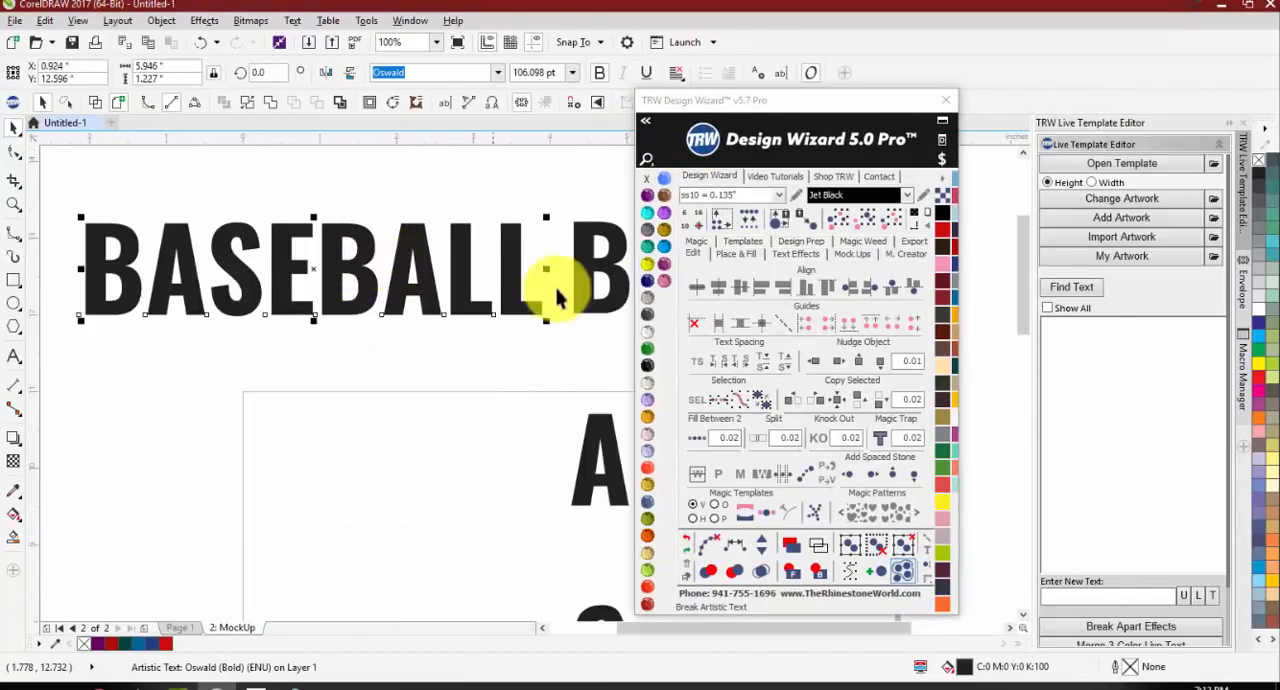
{"action": "scroll", "coordinate": [280, 218], "scroll_direction": "down", "scroll_amount": 2}
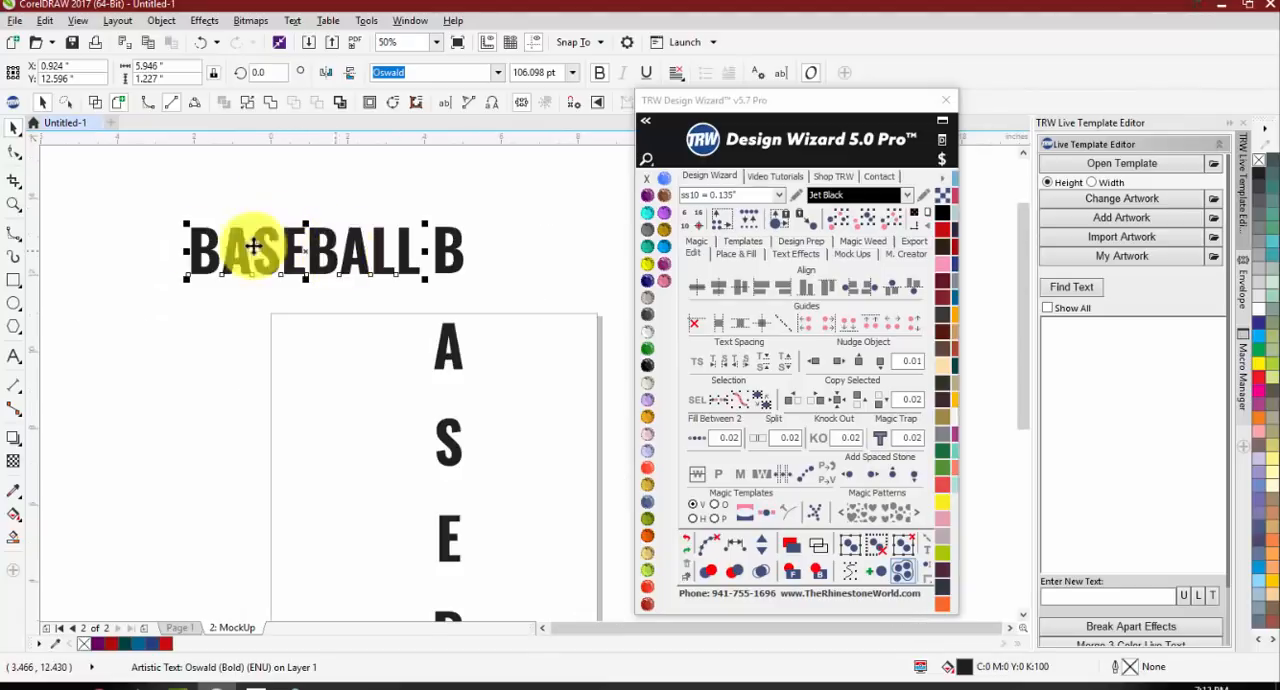
{"action": "left_click_drag", "start_coordinate": [329, 249], "coordinate": [293, 268]}
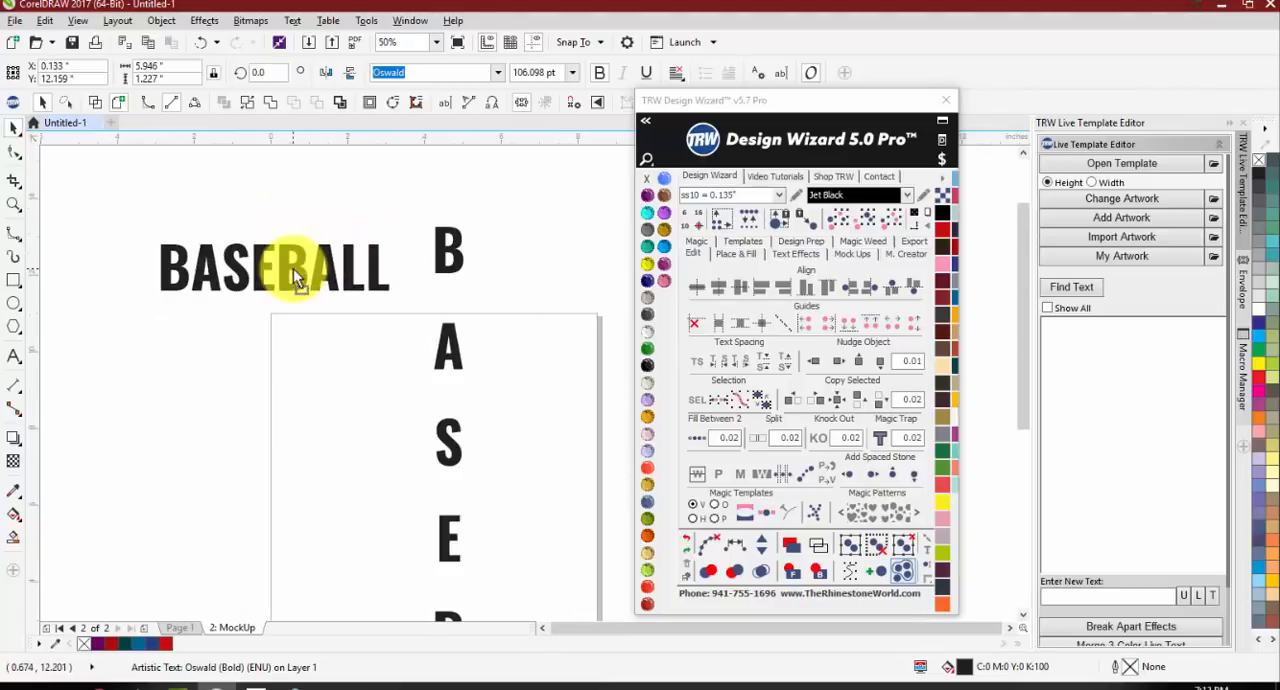
Step: Decrease the horizontal BASEBALL text's character spacing with the Design Wizard until its letters overlap and it is about 4.8 inches wide
{"action": "left_click", "coordinate": [721, 370]}
{"action": "left_click", "coordinate": [721, 370]}
{"action": "left_click", "coordinate": [721, 370]}
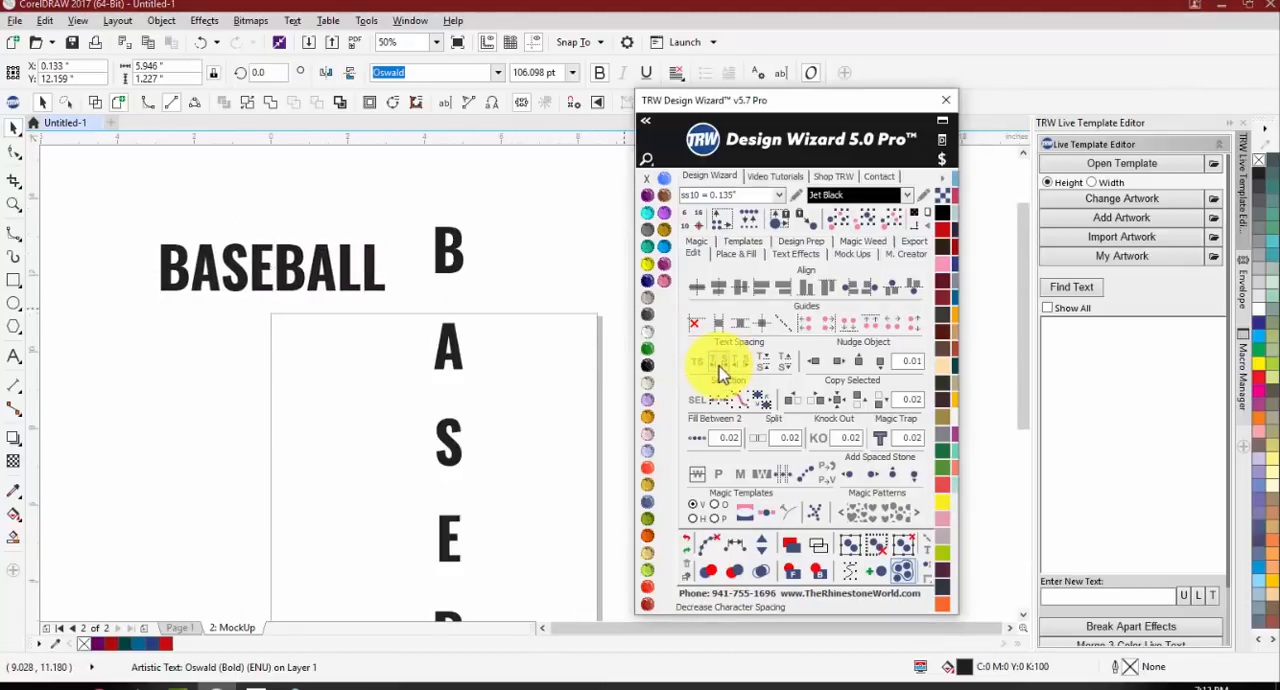
{"action": "left_click", "coordinate": [721, 370]}
{"action": "left_click", "coordinate": [721, 370]}
{"action": "left_click", "coordinate": [721, 370]}
{"action": "left_click", "coordinate": [721, 370]}
{"action": "left_click", "coordinate": [721, 370]}
{"action": "left_click", "coordinate": [721, 370]}
{"action": "left_click", "coordinate": [721, 370]}
{"action": "left_click", "coordinate": [721, 370]}
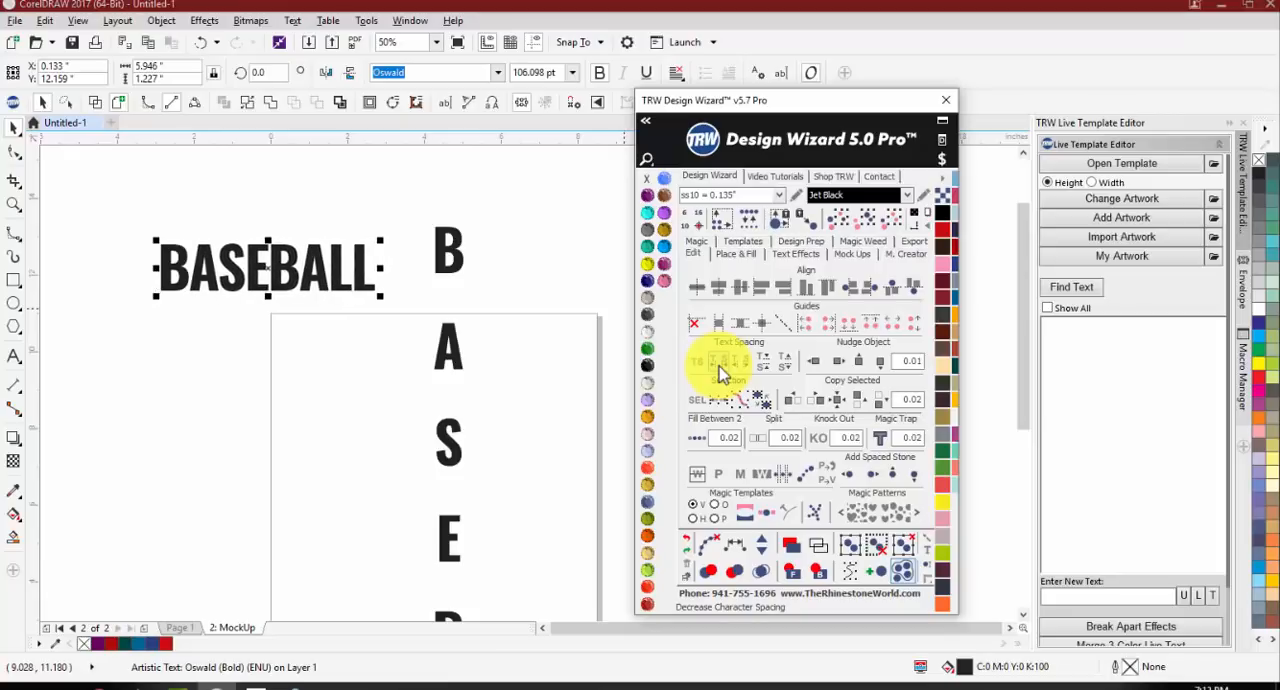
{"action": "left_click", "coordinate": [721, 370]}
{"action": "left_click", "coordinate": [721, 370]}
{"action": "left_click", "coordinate": [721, 370]}
{"action": "left_click", "coordinate": [721, 370]}
{"action": "left_click", "coordinate": [721, 370]}
{"action": "left_click", "coordinate": [721, 370]}
{"action": "left_click", "coordinate": [721, 370]}
{"action": "left_click", "coordinate": [721, 370]}
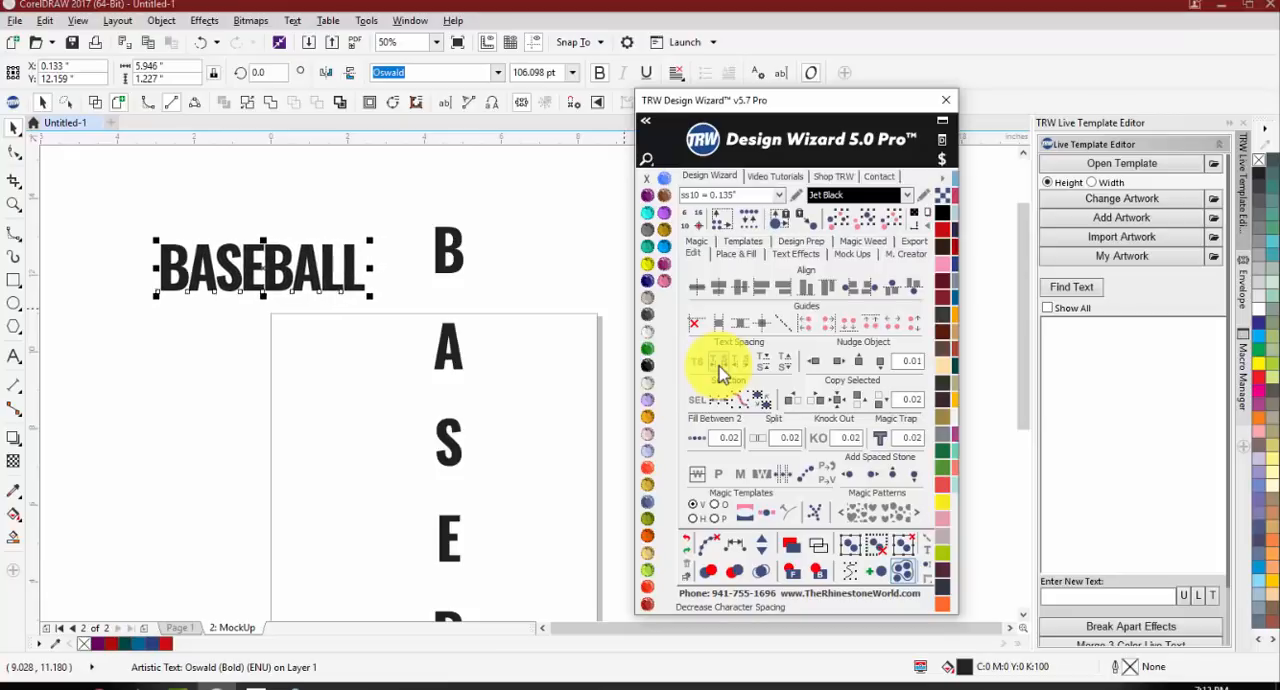
{"action": "left_click", "coordinate": [721, 370]}
{"action": "left_click", "coordinate": [721, 370]}
{"action": "left_click", "coordinate": [721, 370]}
{"action": "left_click", "coordinate": [721, 370]}
{"action": "left_click", "coordinate": [721, 370]}
{"action": "left_click", "coordinate": [721, 370]}
{"action": "left_click", "coordinate": [721, 370]}
{"action": "left_click", "coordinate": [721, 370]}
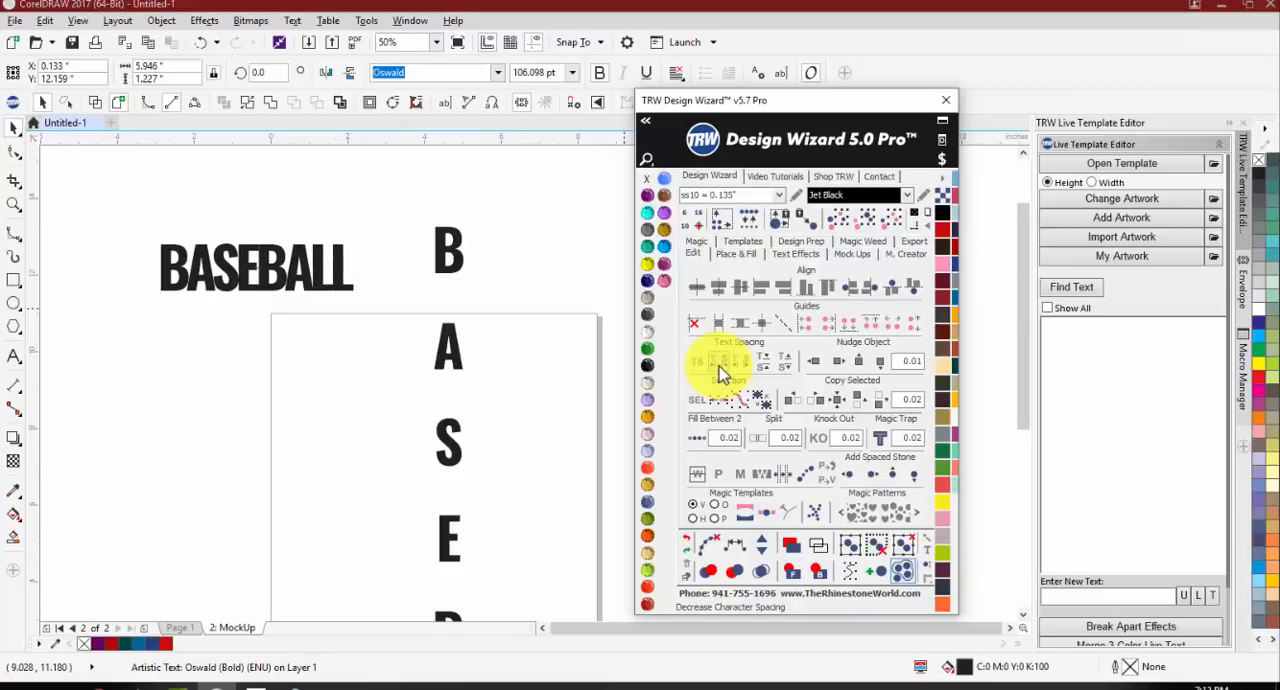
{"action": "left_click", "coordinate": [721, 370]}
{"action": "left_click", "coordinate": [721, 370]}
{"action": "left_click", "coordinate": [721, 370]}
{"action": "left_click", "coordinate": [721, 370]}
{"action": "left_click", "coordinate": [721, 370]}
{"action": "left_click", "coordinate": [721, 370]}
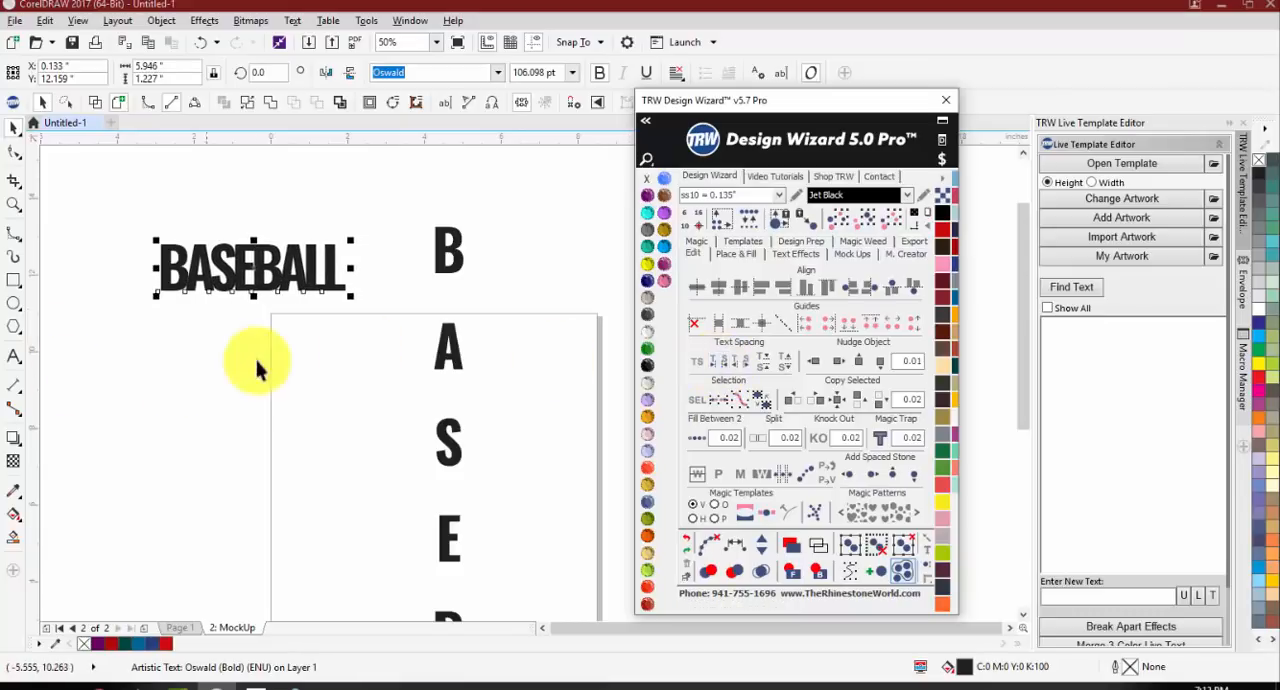
Step: Show the drawing in wireframe and examine where the letters of the horizontal BASEBALL text overlap
{"action": "left_click", "coordinate": [200, 230]}
{"action": "scroll", "coordinate": [200, 230], "scroll_direction": "up", "scroll_amount": 2}
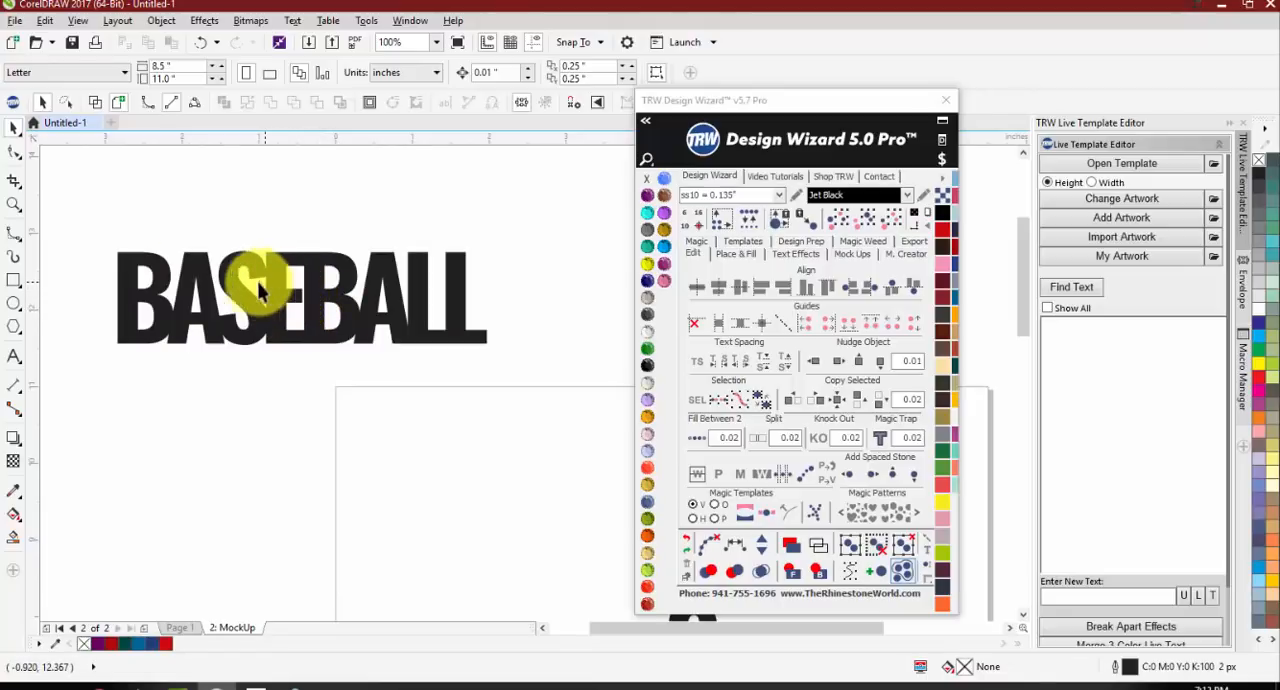
{"action": "left_click", "coordinate": [92, 104]}
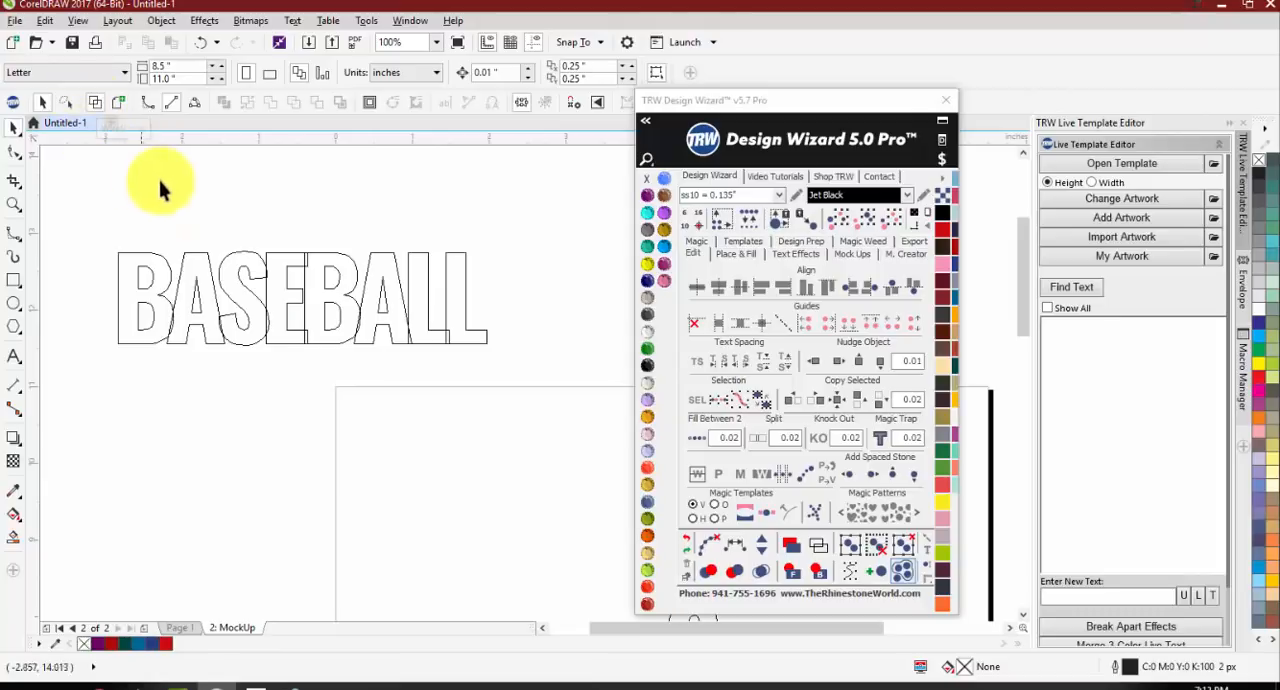
{"action": "scroll", "coordinate": [175, 332], "scroll_direction": "up", "scroll_amount": 2}
{"action": "scroll", "coordinate": [168, 330], "scroll_direction": "up", "scroll_amount": 2}
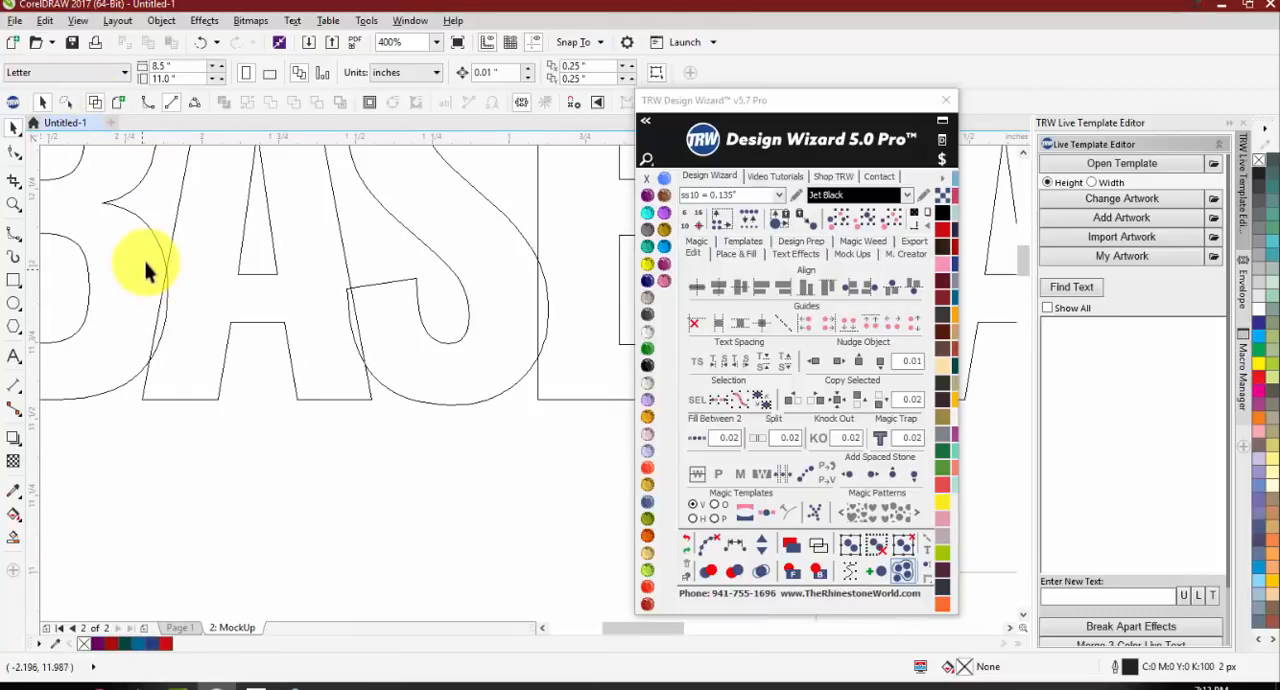
{"action": "scroll", "coordinate": [148, 308], "scroll_direction": "down", "scroll_amount": 2}
{"action": "scroll", "coordinate": [354, 305], "scroll_direction": "up", "scroll_amount": 1}
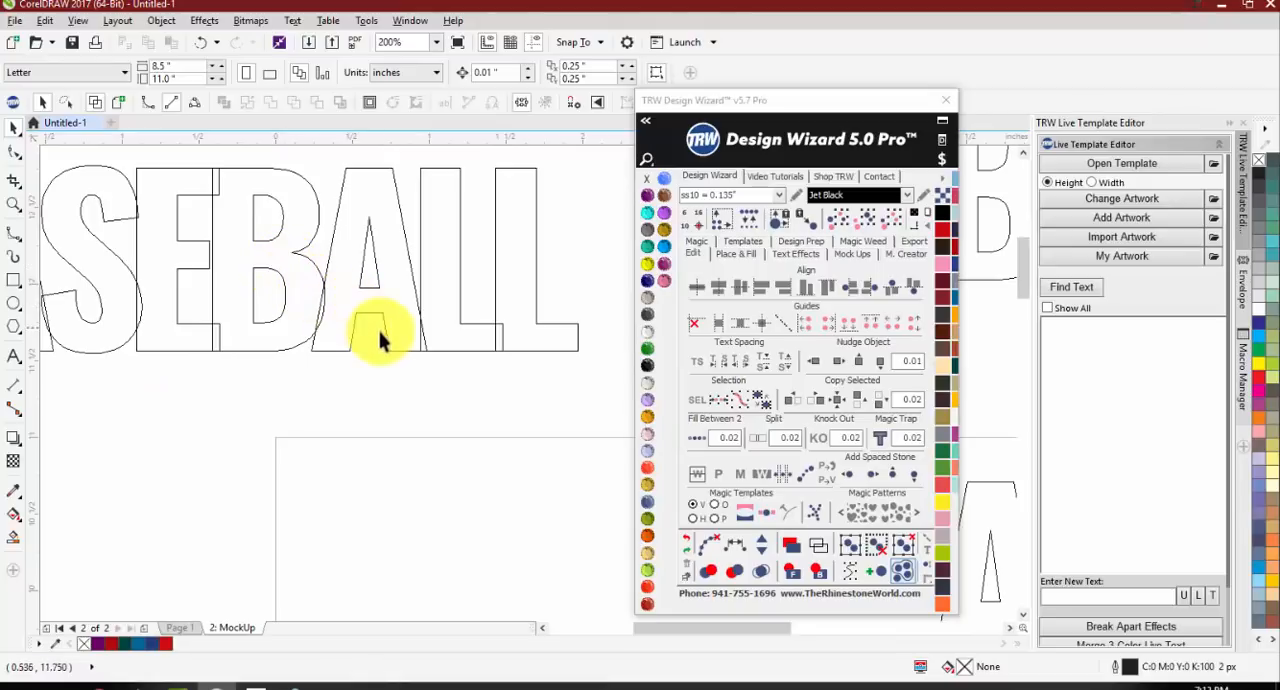
{"action": "scroll", "coordinate": [430, 318], "scroll_direction": "down", "scroll_amount": 1}
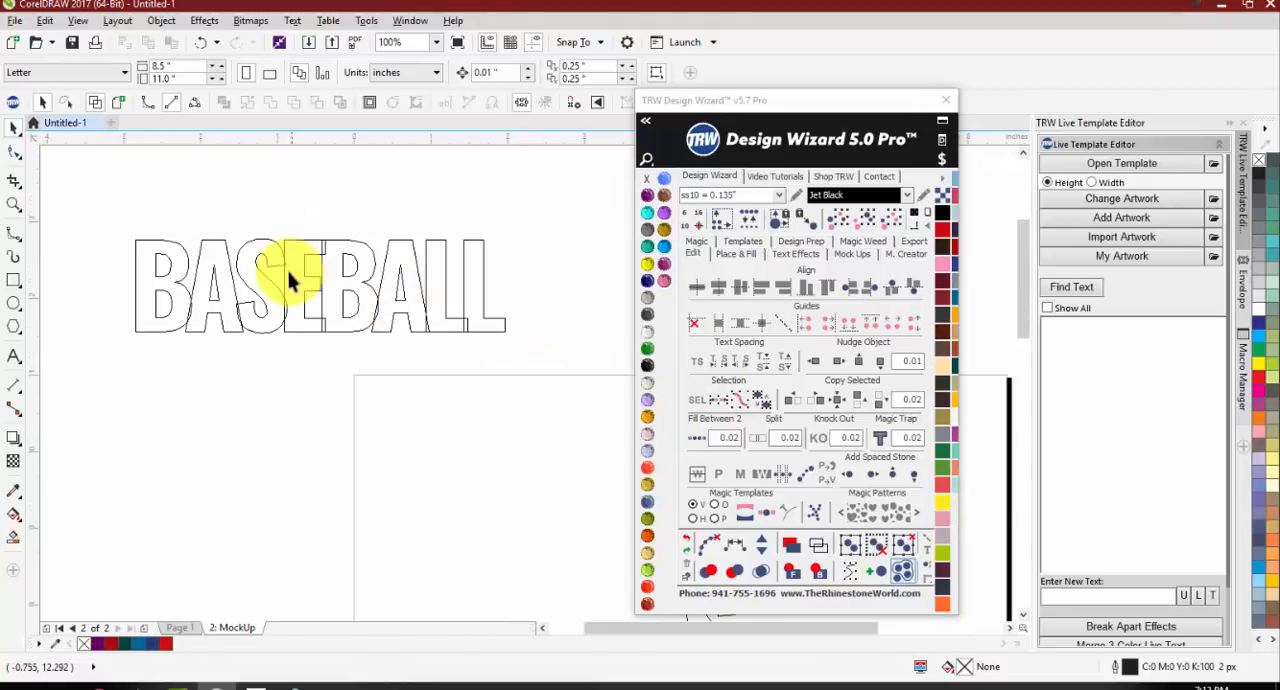
{"action": "scroll", "coordinate": [288, 272], "scroll_direction": "up", "scroll_amount": 1}
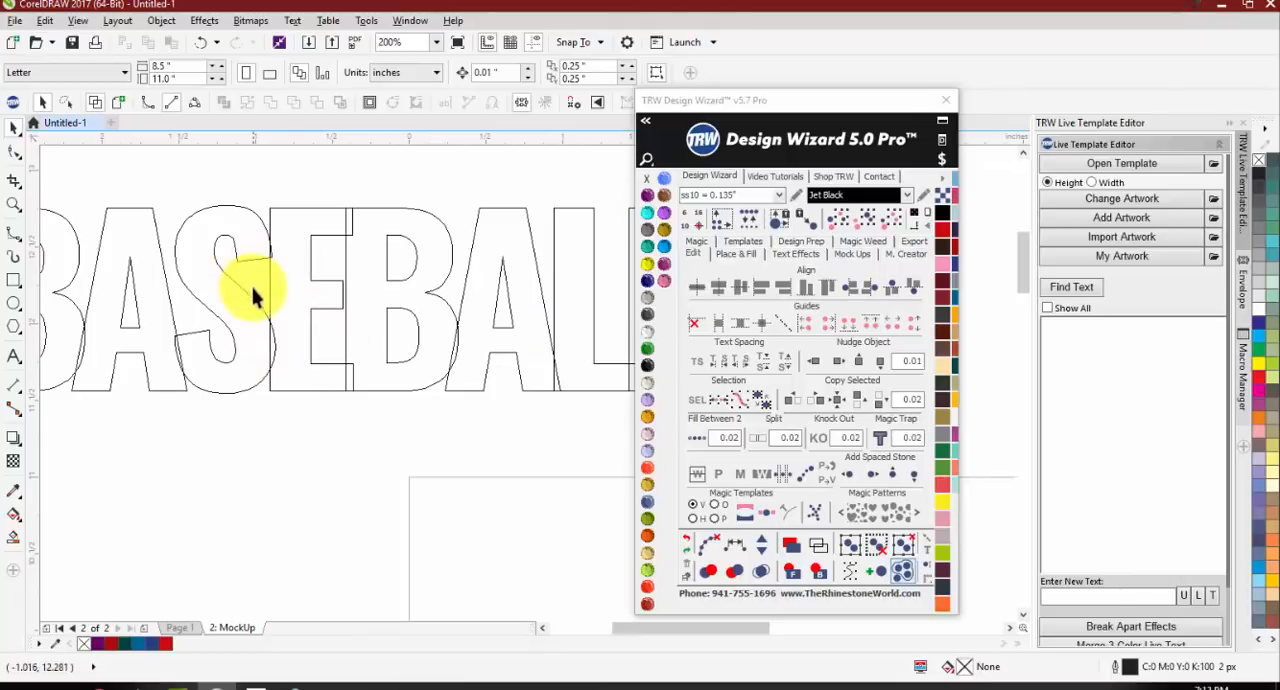
{"action": "scroll", "coordinate": [255, 293], "scroll_direction": "down", "scroll_amount": 1}
Step: Try welding the overlapping letters of the horizontal BASEBALL text into one outline, and undo the weld
{"action": "left_click", "coordinate": [271, 315]}
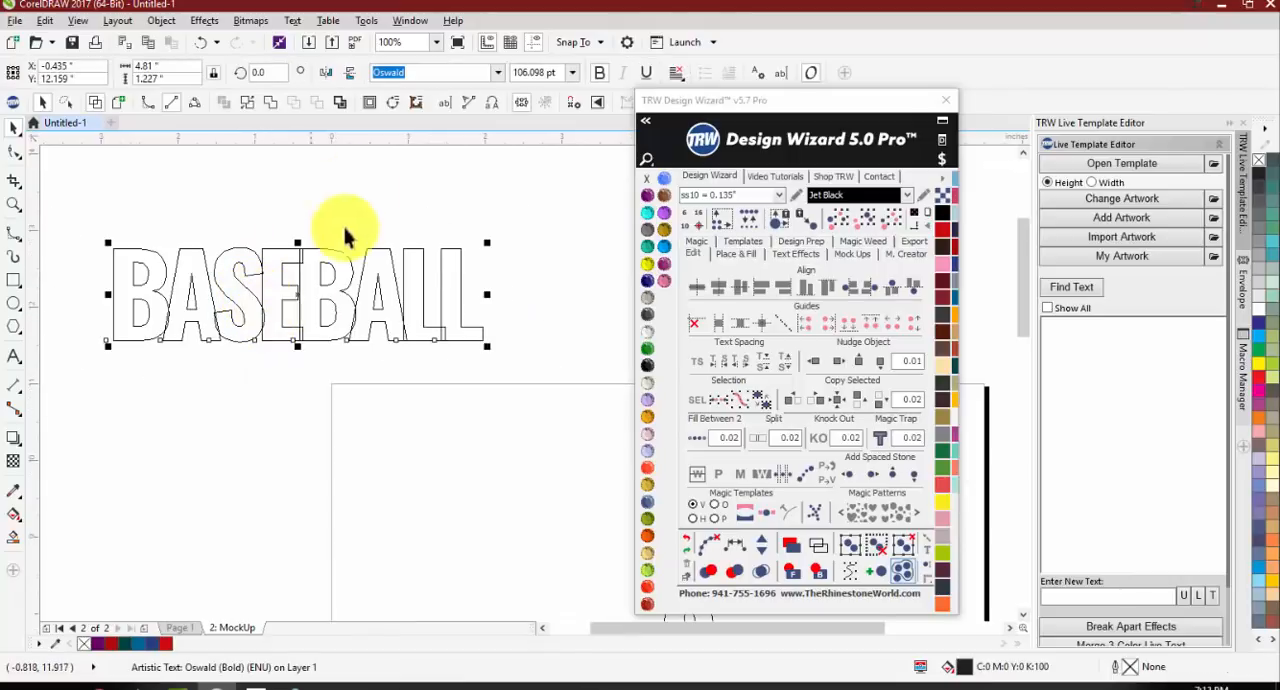
{"action": "left_click", "coordinate": [271, 110]}
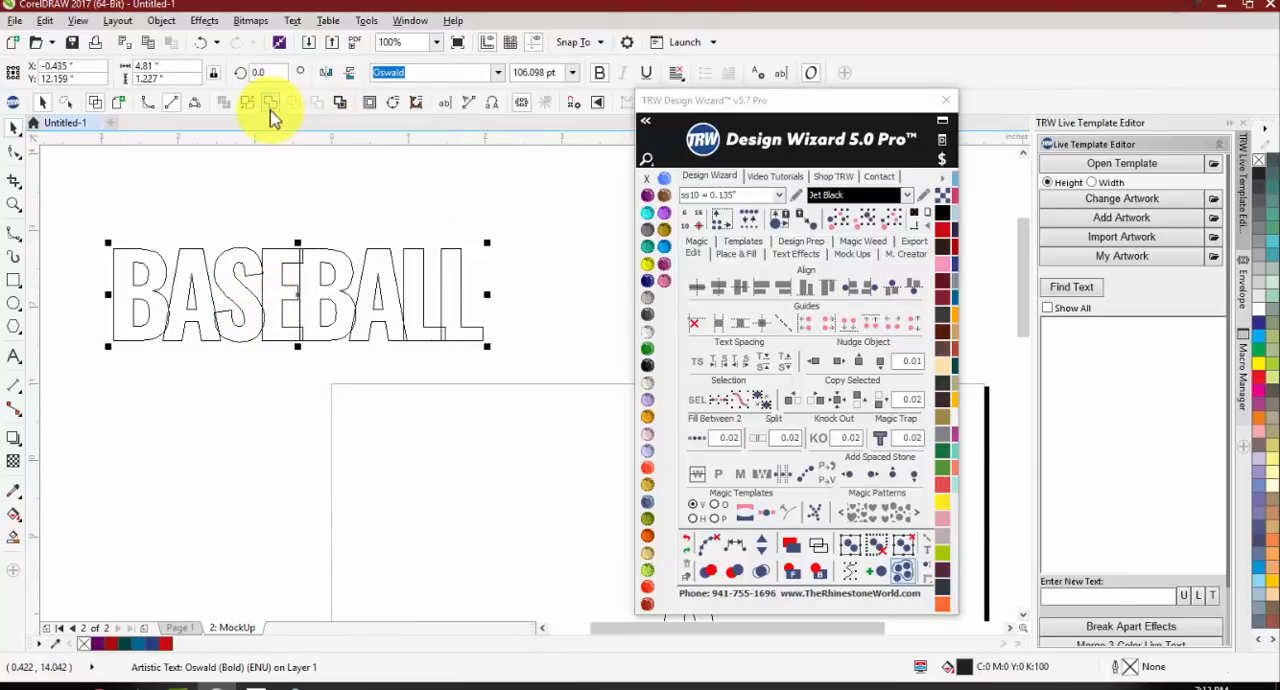
{"action": "key", "text": "Escape"}
{"action": "scroll", "coordinate": [192, 314], "scroll_direction": "up", "scroll_amount": 1}
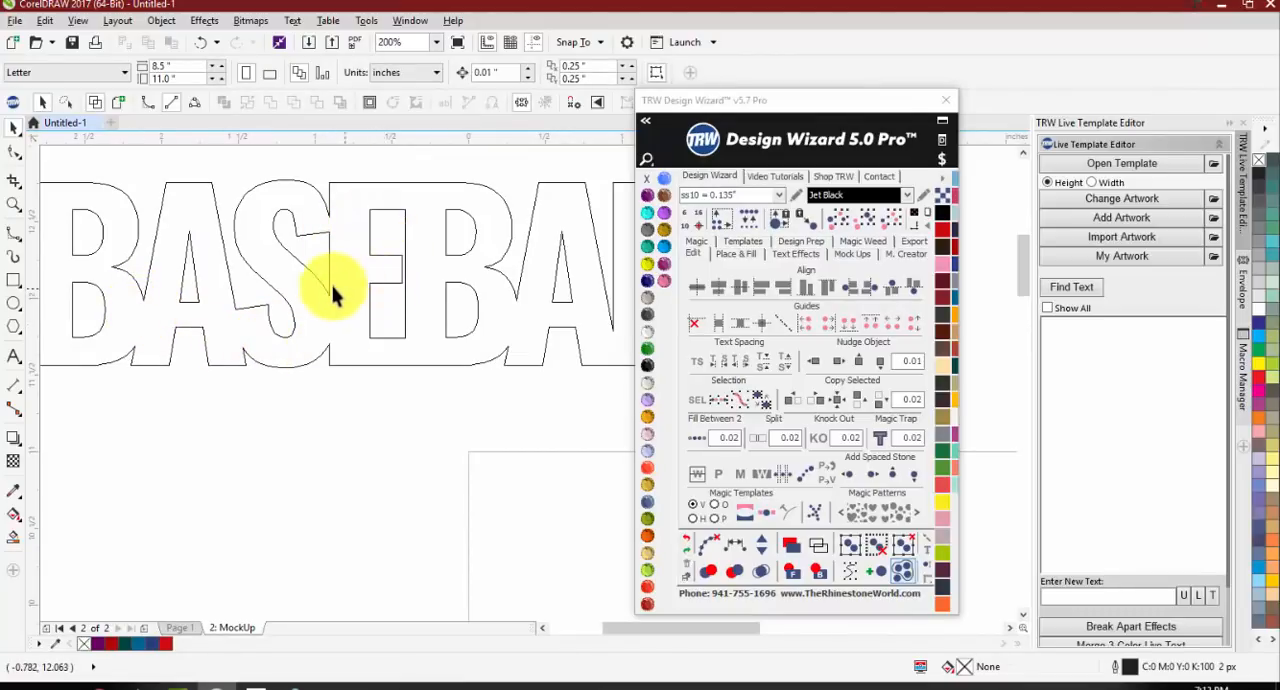
{"action": "scroll", "coordinate": [333, 293], "scroll_direction": "down", "scroll_amount": 1}
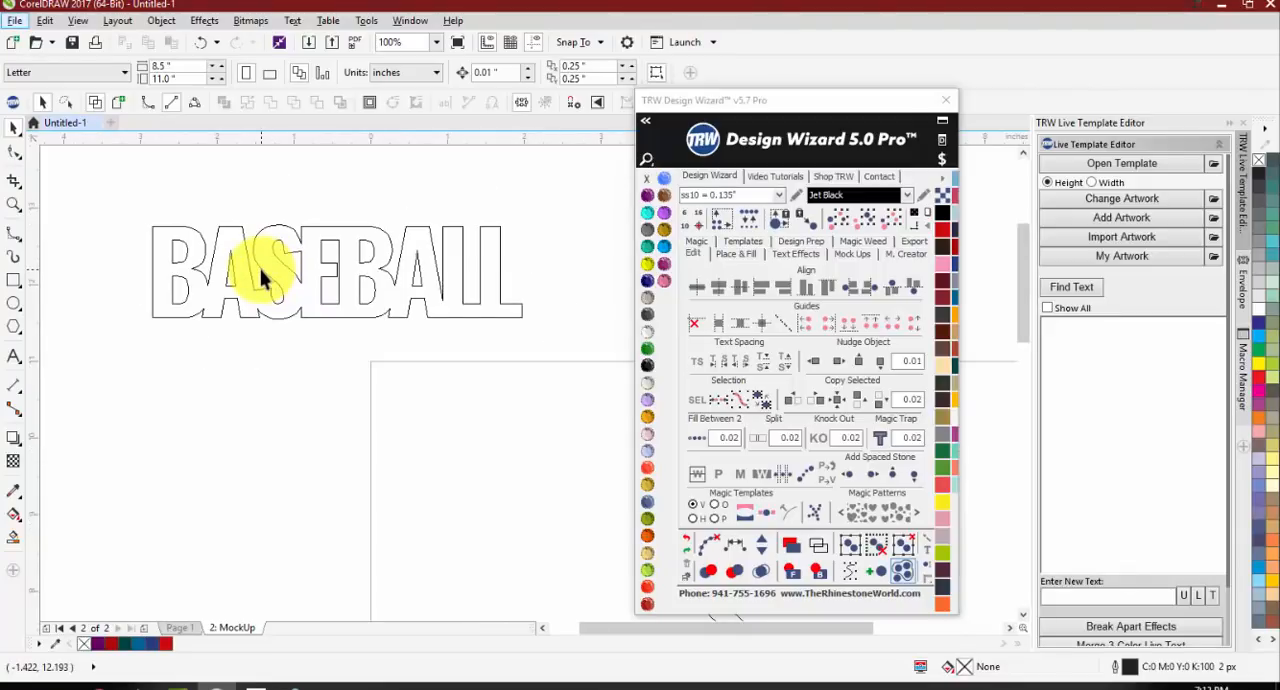
{"action": "key", "text": "ctrl+z"}
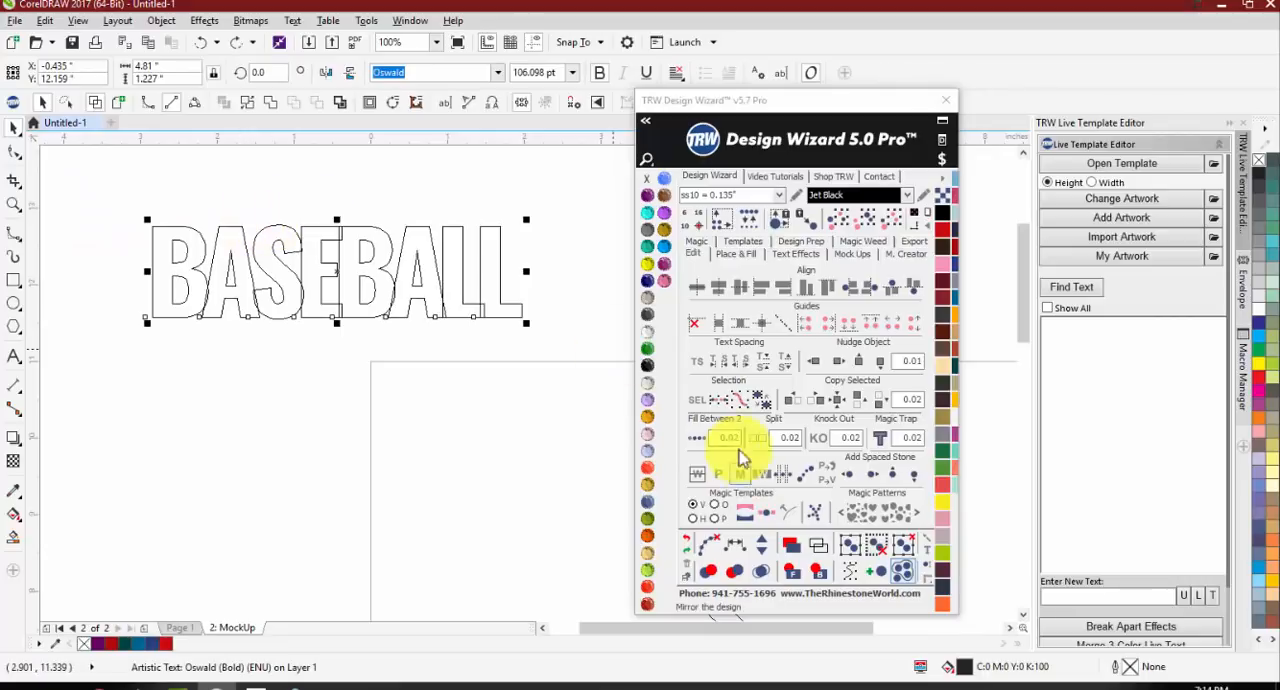
Step: Increase the horizontal BASEBALL text's character spacing with the Design Wizard until its letters stand clear of each other
{"action": "left_click", "coordinate": [749, 373]}
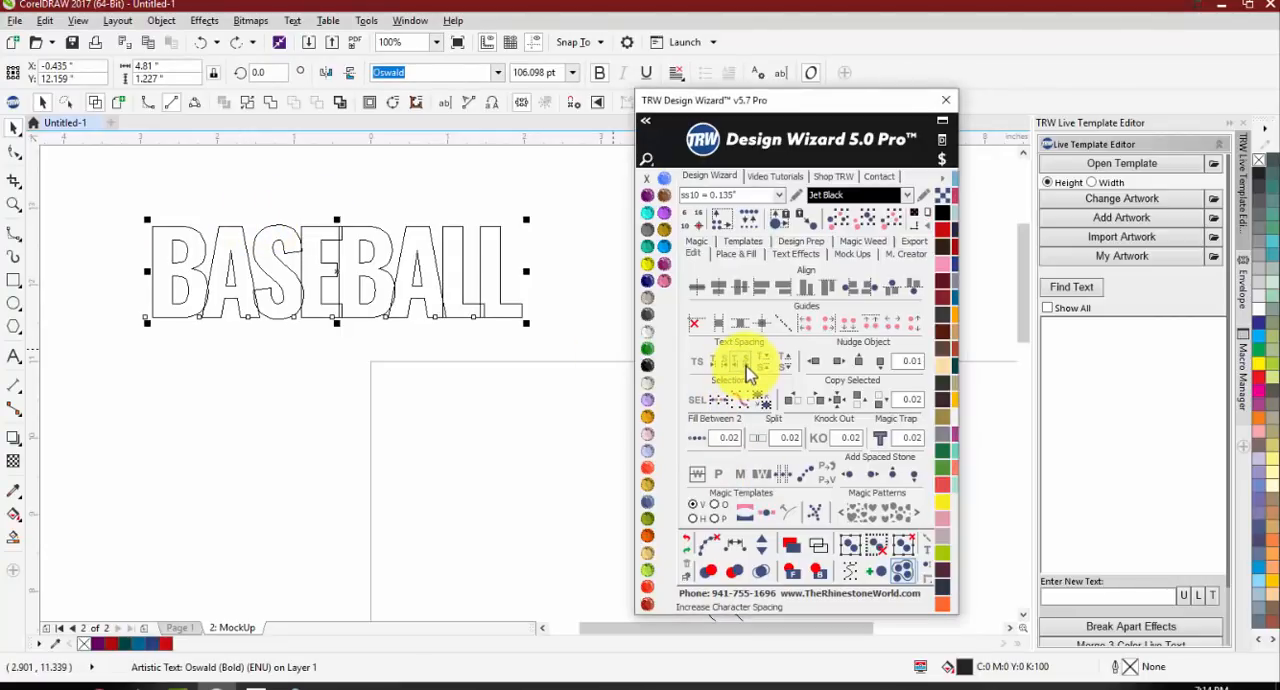
{"action": "left_click", "coordinate": [749, 373]}
{"action": "left_click", "coordinate": [749, 373]}
{"action": "left_click", "coordinate": [749, 373]}
{"action": "left_click", "coordinate": [749, 373]}
{"action": "left_click", "coordinate": [749, 373]}
{"action": "left_click", "coordinate": [749, 373]}
{"action": "left_click", "coordinate": [749, 373]}
{"action": "left_click", "coordinate": [749, 373]}
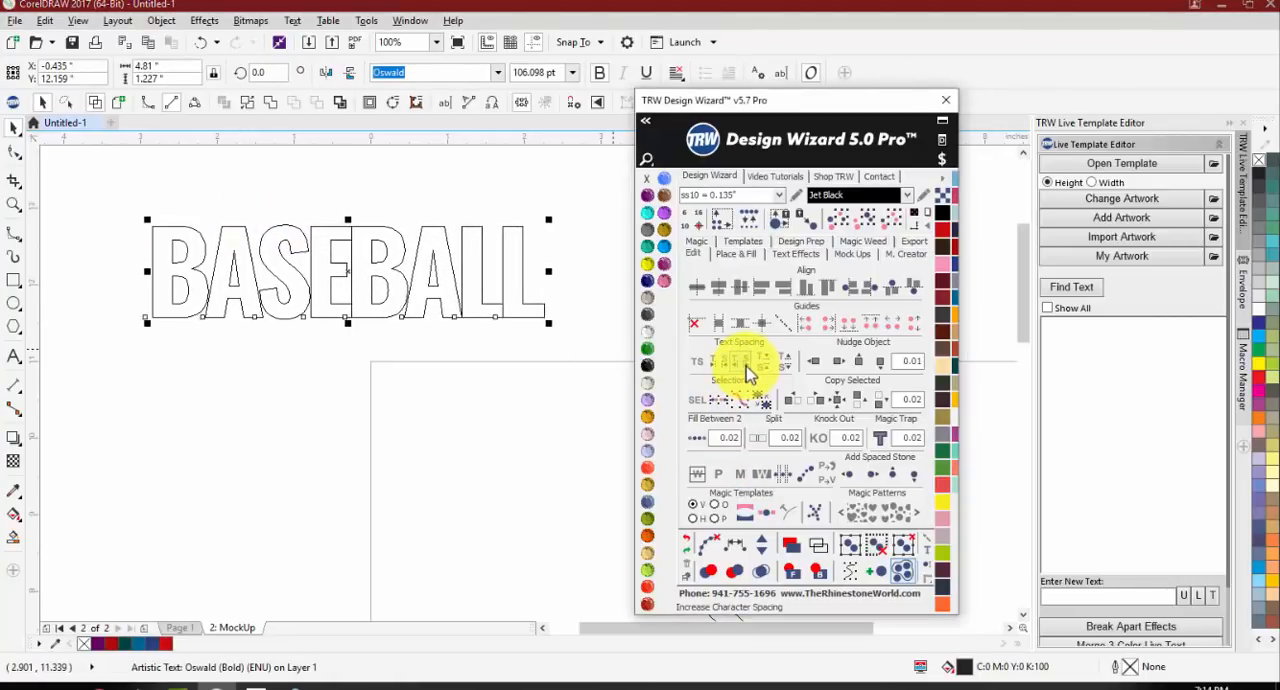
{"action": "left_click", "coordinate": [750, 374]}
{"action": "left_click", "coordinate": [750, 374]}
{"action": "left_click", "coordinate": [751, 374]}
{"action": "left_click", "coordinate": [751, 374]}
{"action": "left_click", "coordinate": [752, 375]}
{"action": "left_click", "coordinate": [752, 375]}
{"action": "left_click", "coordinate": [752, 375]}
{"action": "left_click", "coordinate": [752, 375]}
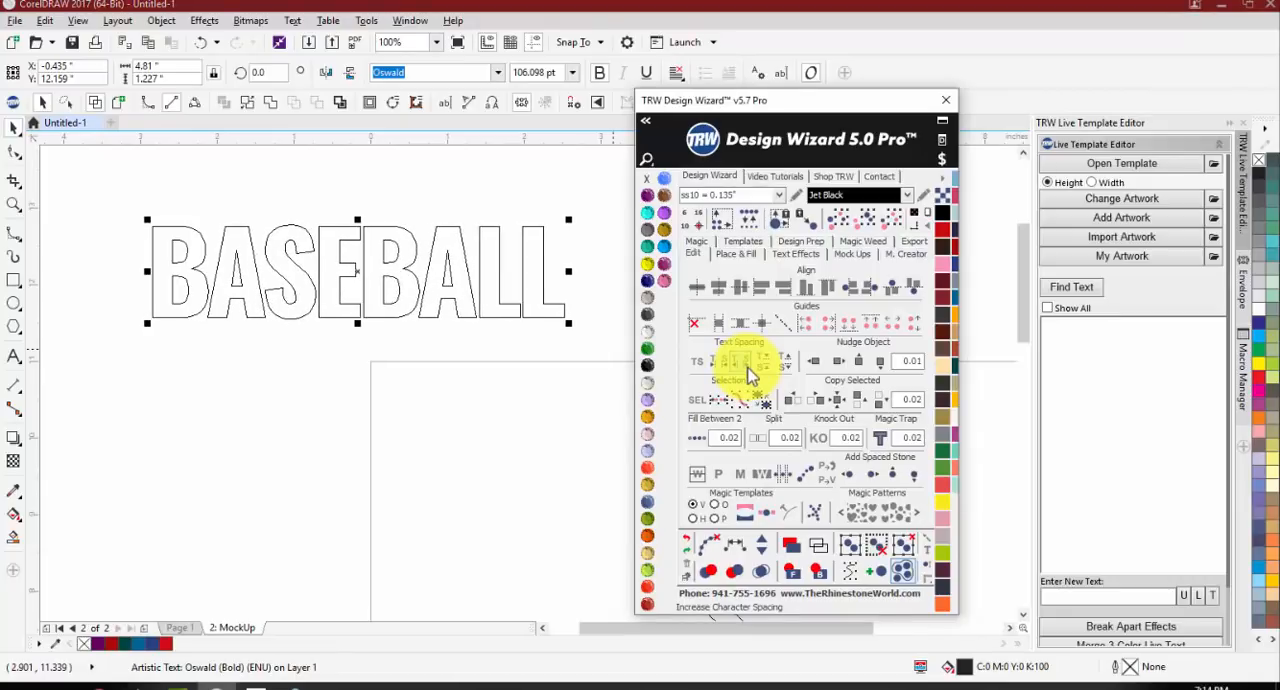
{"action": "left_click", "coordinate": [752, 375]}
{"action": "left_click", "coordinate": [752, 375]}
{"action": "left_click", "coordinate": [752, 375]}
{"action": "left_click", "coordinate": [752, 375]}
{"action": "left_click", "coordinate": [752, 375]}
{"action": "left_click", "coordinate": [752, 375]}
{"action": "left_click", "coordinate": [752, 375]}
{"action": "left_click", "coordinate": [752, 375]}
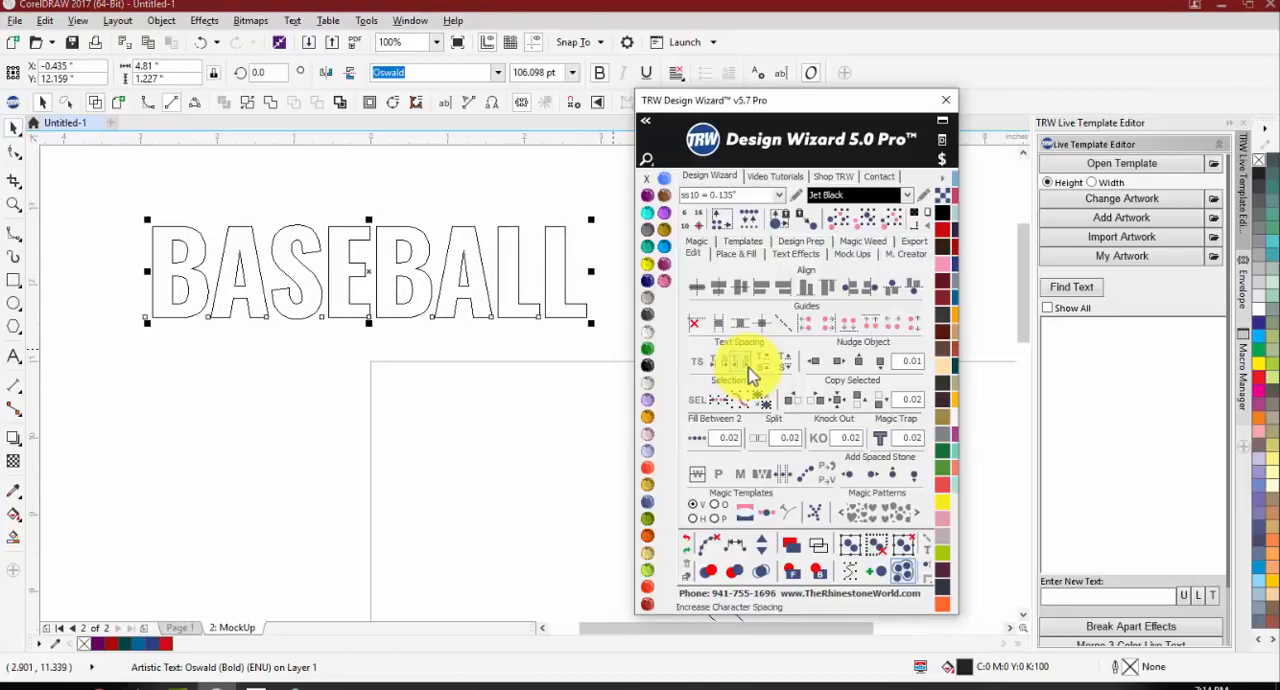
{"action": "left_click", "coordinate": [752, 375]}
{"action": "left_click", "coordinate": [752, 375]}
{"action": "left_click", "coordinate": [752, 375]}
{"action": "left_click", "coordinate": [752, 375]}
{"action": "left_click", "coordinate": [752, 375]}
{"action": "left_click", "coordinate": [752, 375]}
{"action": "left_click", "coordinate": [752, 375]}
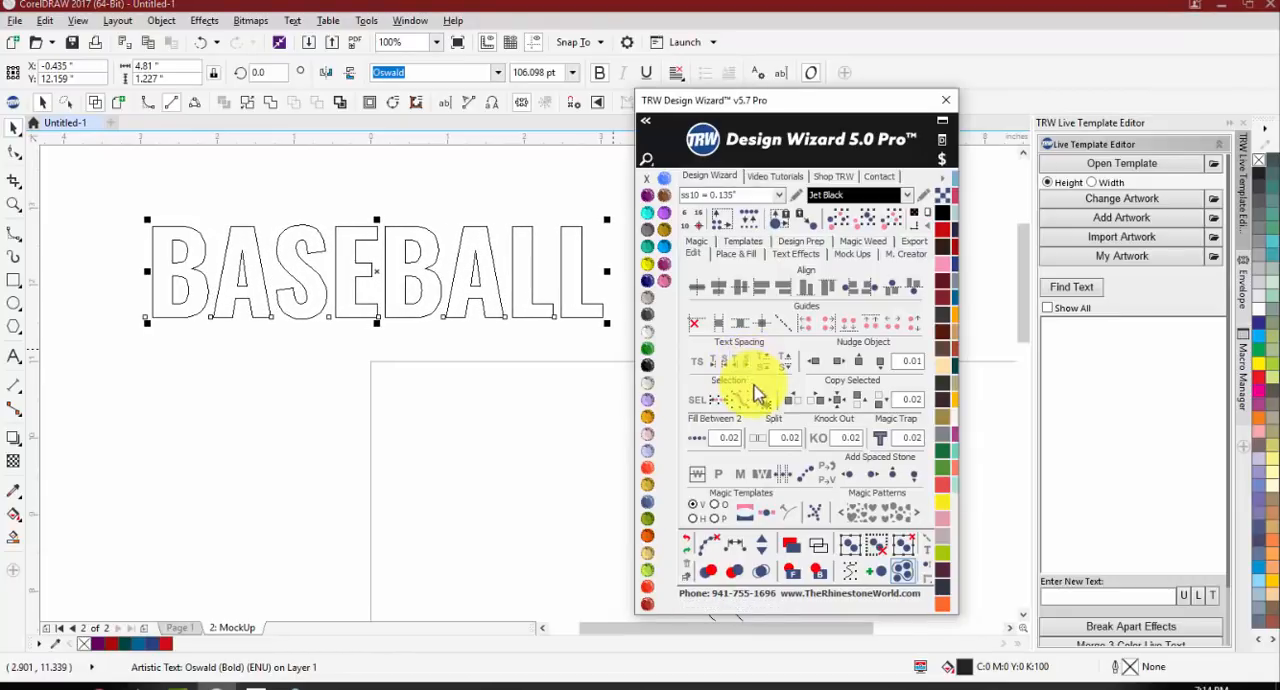
Step: Activate the Design Wizard's TS text spacing tool on the horizontal BASEBALL text and restore the filled display
{"action": "left_click", "coordinate": [697, 366]}
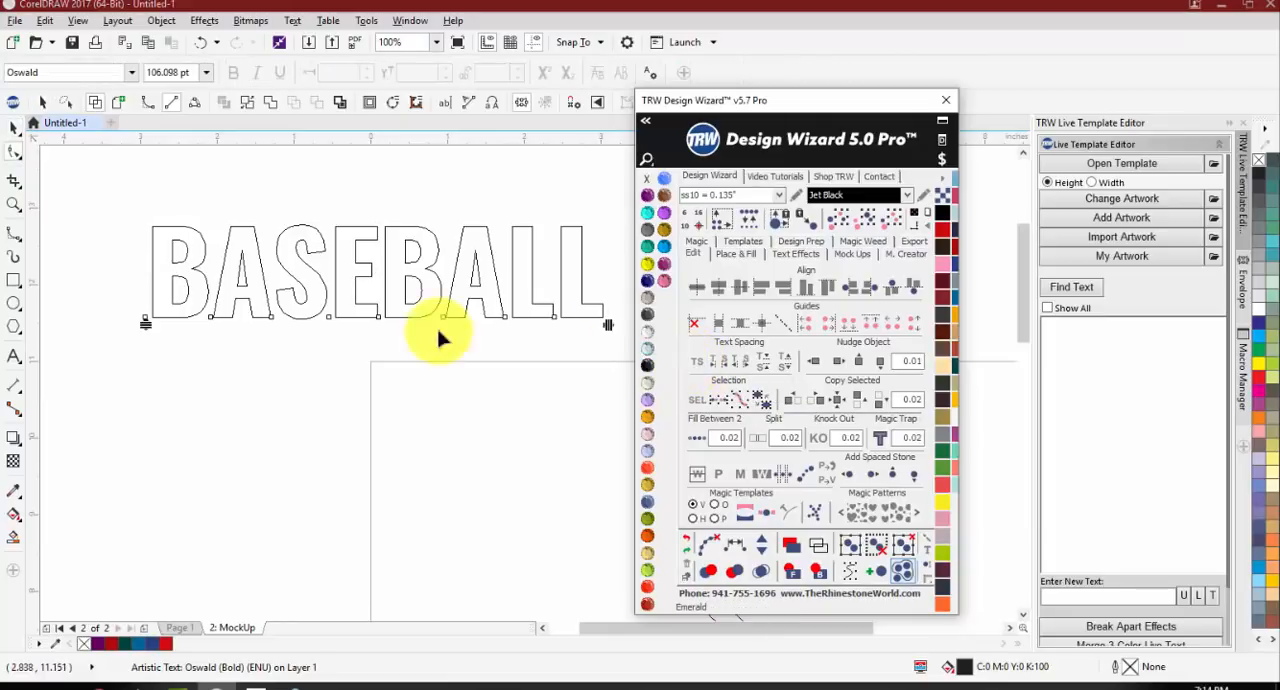
{"action": "left_click", "coordinate": [118, 102]}
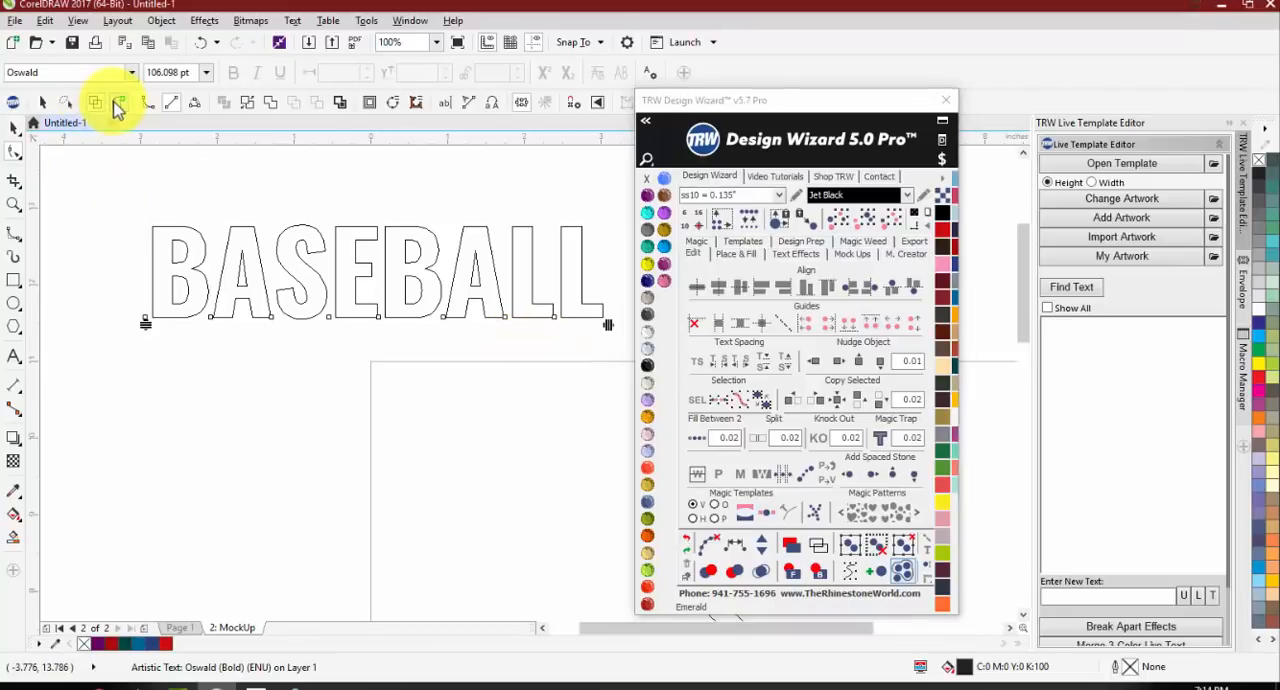
{"action": "scroll", "coordinate": [115, 275], "scroll_direction": "down", "scroll_amount": 1}
{"action": "scroll", "coordinate": [129, 270], "scroll_direction": "up", "scroll_amount": 1}
{"action": "scroll", "coordinate": [300, 321], "scroll_direction": "down", "scroll_amount": 1}
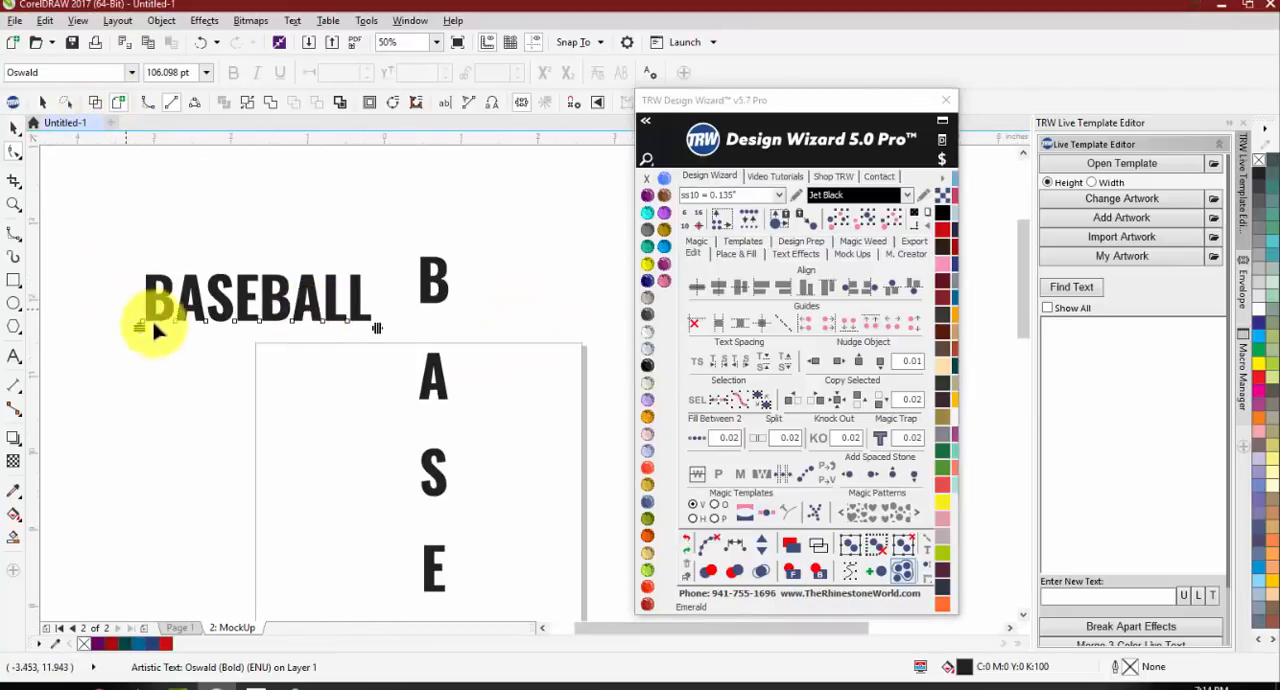
Step: Examine the spacing handles at both ends of the horizontal BASEBALL text
{"action": "scroll", "coordinate": [156, 325], "scroll_direction": "up", "scroll_amount": 1}
{"action": "scroll", "coordinate": [420, 349], "scroll_direction": "down", "scroll_amount": 1}
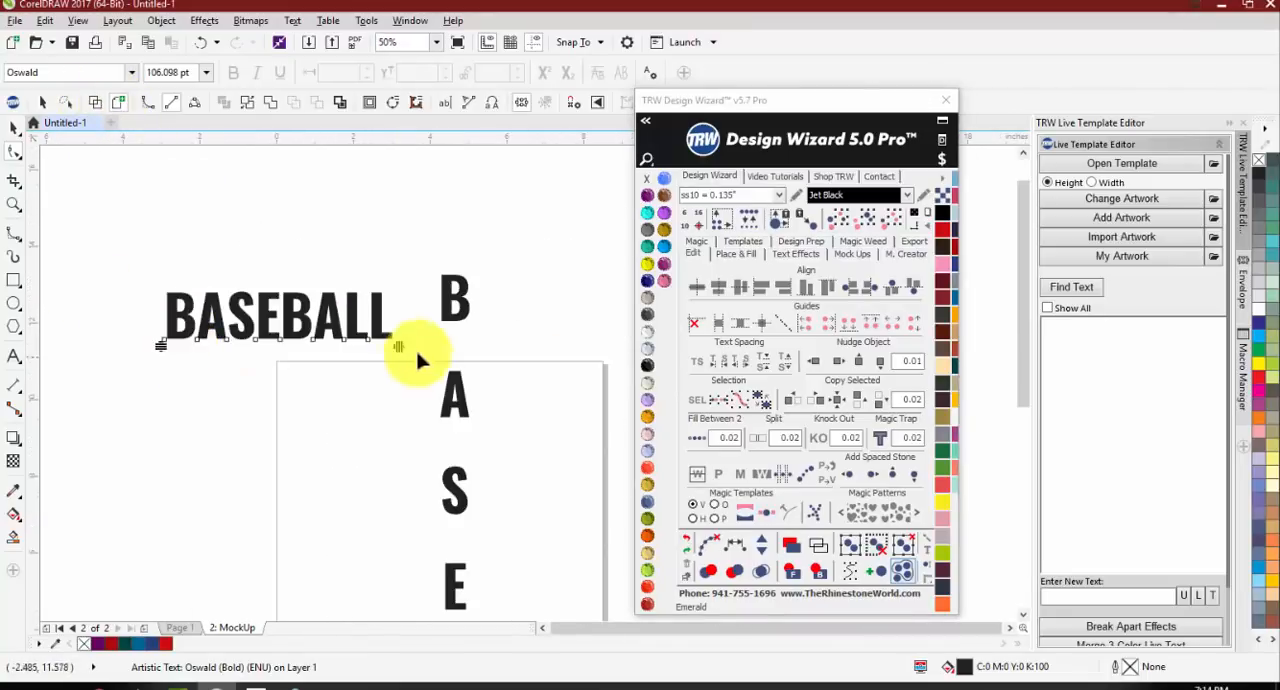
{"action": "scroll", "coordinate": [383, 380], "scroll_direction": "up", "scroll_amount": 2}
{"action": "scroll", "coordinate": [376, 338], "scroll_direction": "up", "scroll_amount": 1}
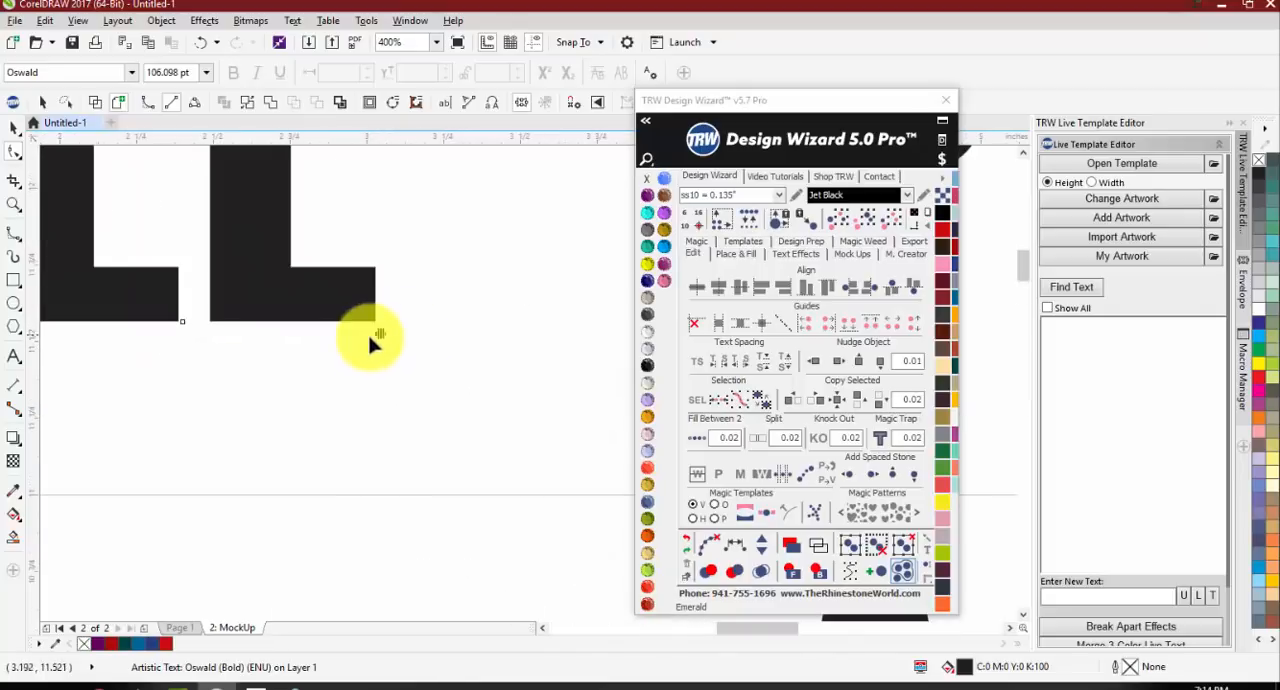
{"action": "scroll", "coordinate": [372, 337], "scroll_direction": "down", "scroll_amount": 3}
{"action": "scroll", "coordinate": [410, 380], "scroll_direction": "up", "scroll_amount": 1}
{"action": "scroll", "coordinate": [440, 370], "scroll_direction": "down", "scroll_amount": 1}
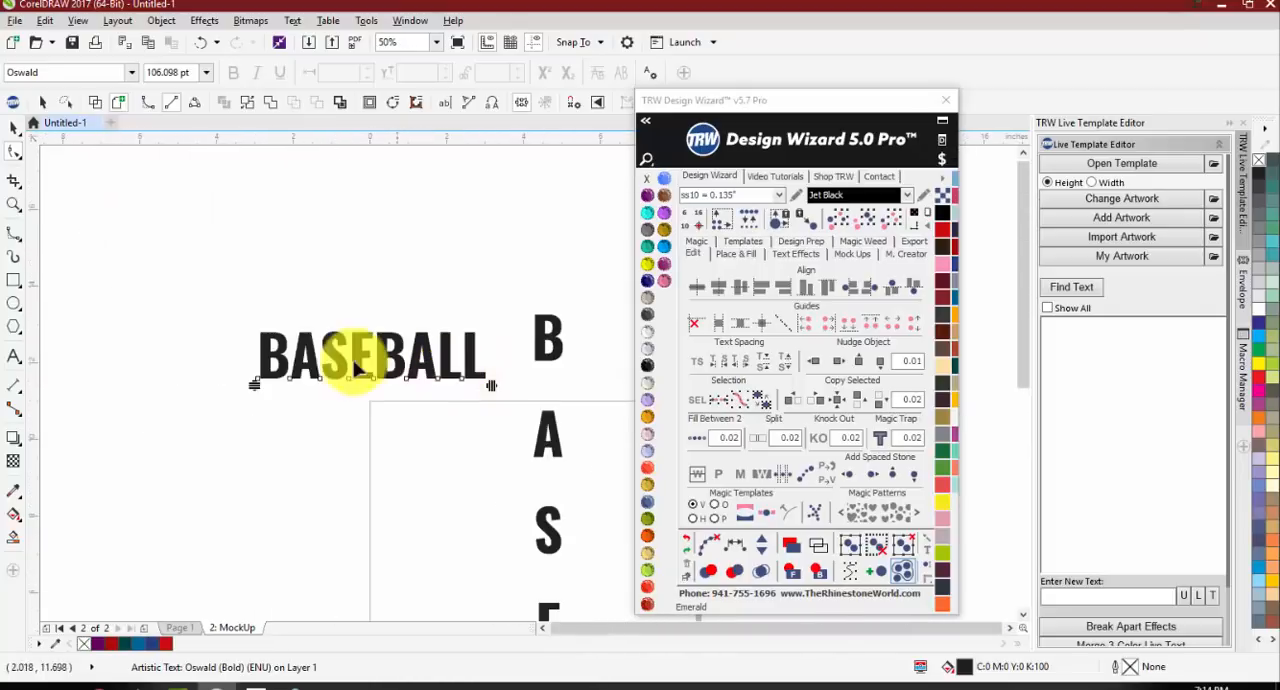
{"action": "scroll", "coordinate": [474, 388], "scroll_direction": "up", "scroll_amount": 1}
{"action": "scroll", "coordinate": [495, 390], "scroll_direction": "down", "scroll_amount": 1}
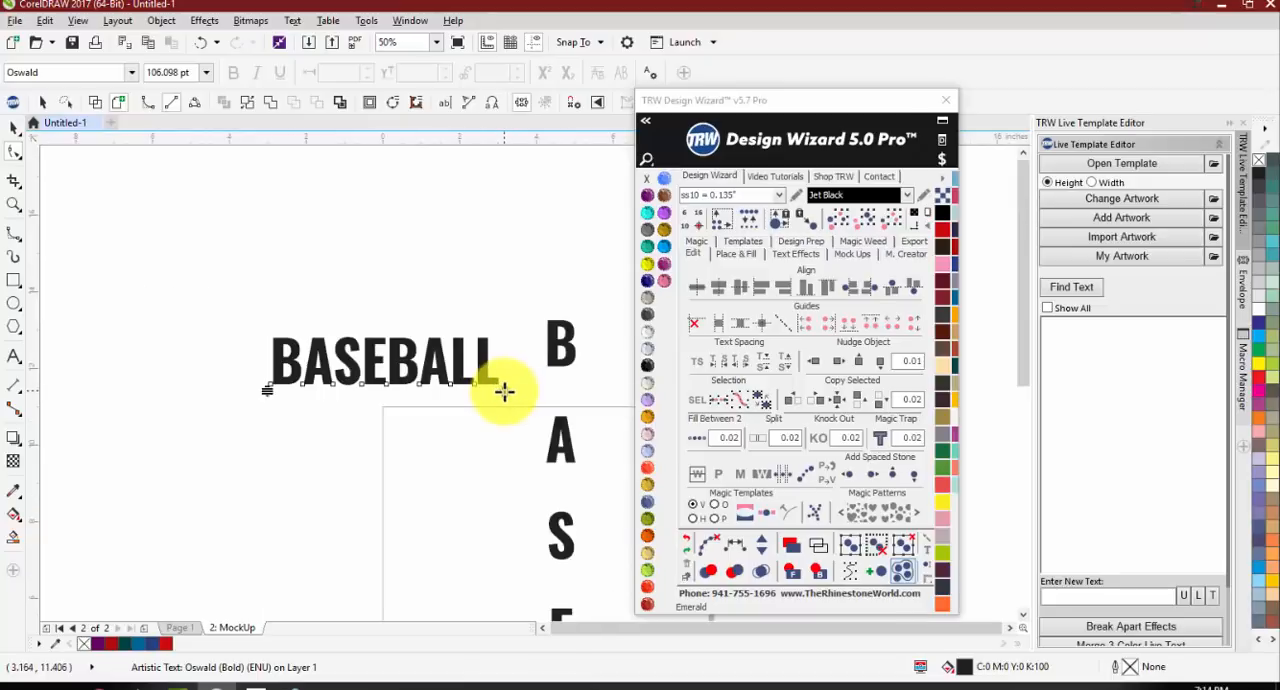
Step: Tighten the horizontal BASEBALL text with its end spacing handle until the letters overlap, fine-tuning with the decrease and increase character spacing tools
{"action": "scroll", "coordinate": [504, 392], "scroll_direction": "up", "scroll_amount": 1}
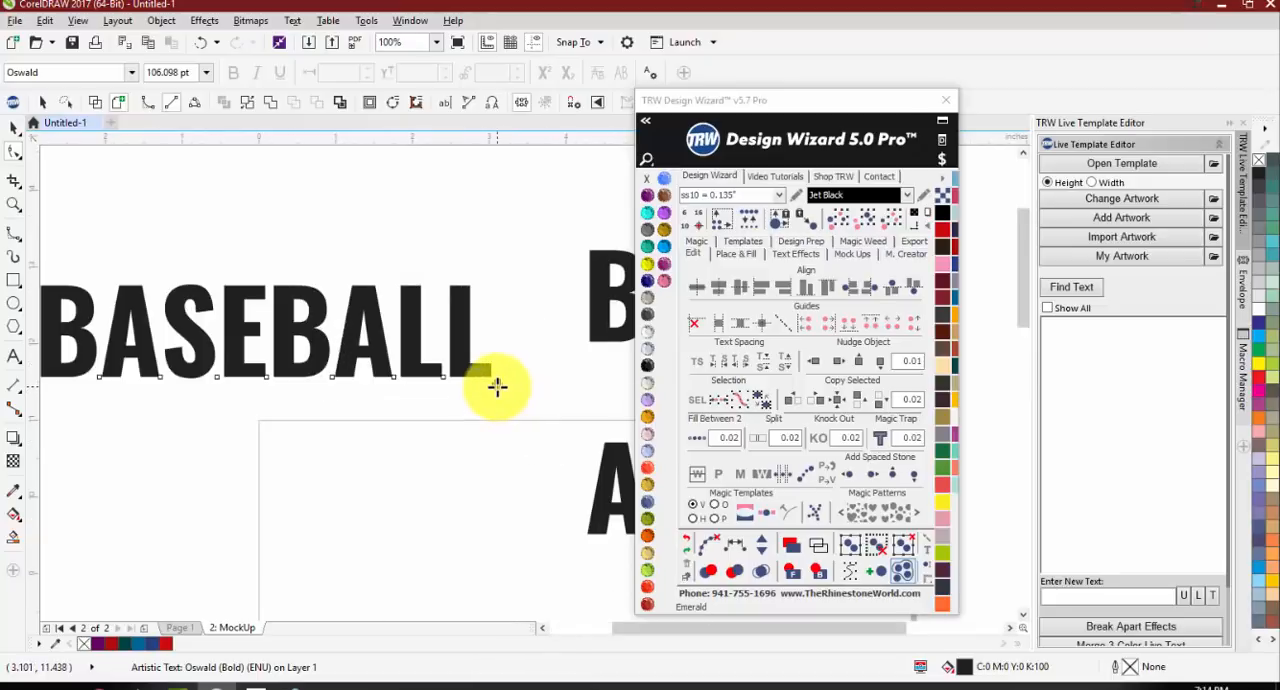
{"action": "left_click_drag", "start_coordinate": [497, 386], "coordinate": [390, 402]}
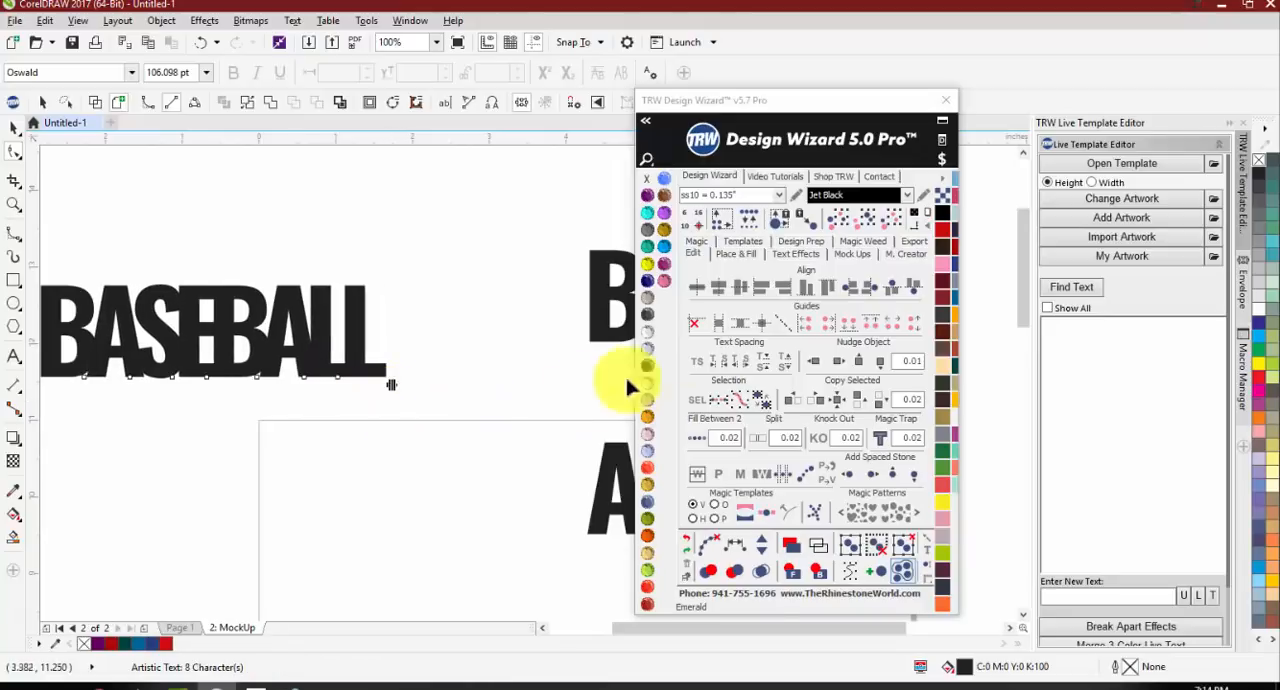
{"action": "left_click", "coordinate": [724, 368]}
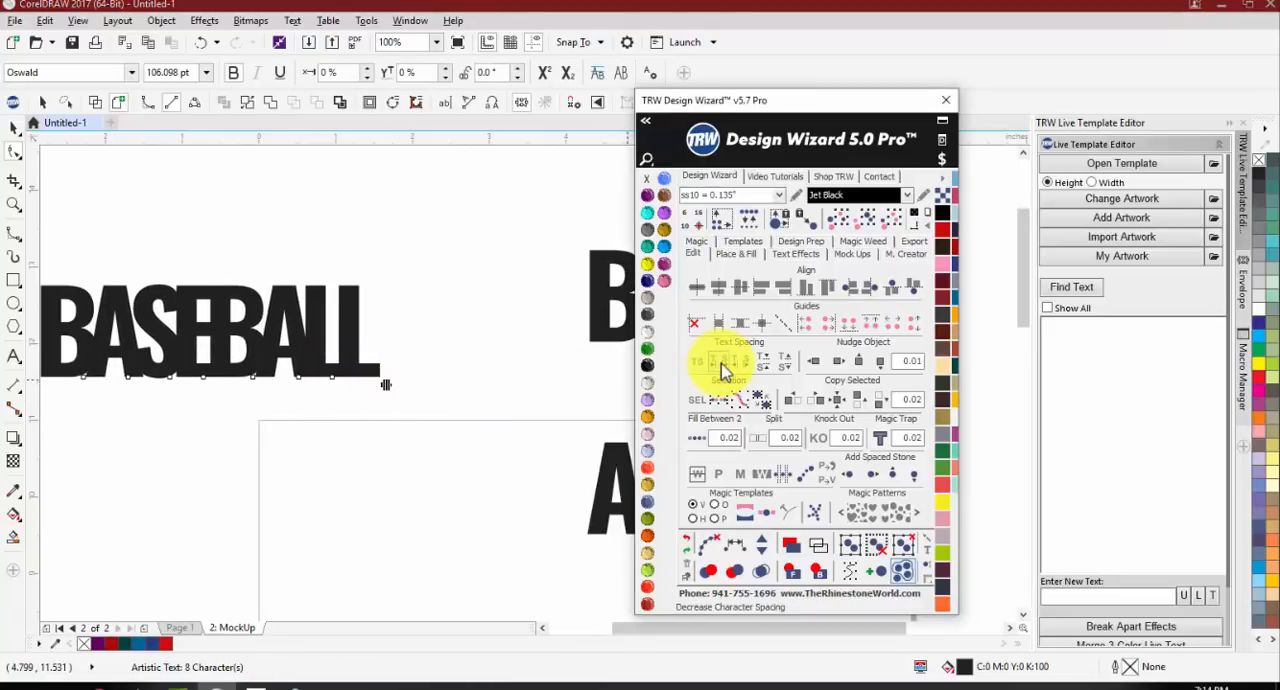
{"action": "left_click", "coordinate": [724, 368]}
{"action": "left_click", "coordinate": [746, 361]}
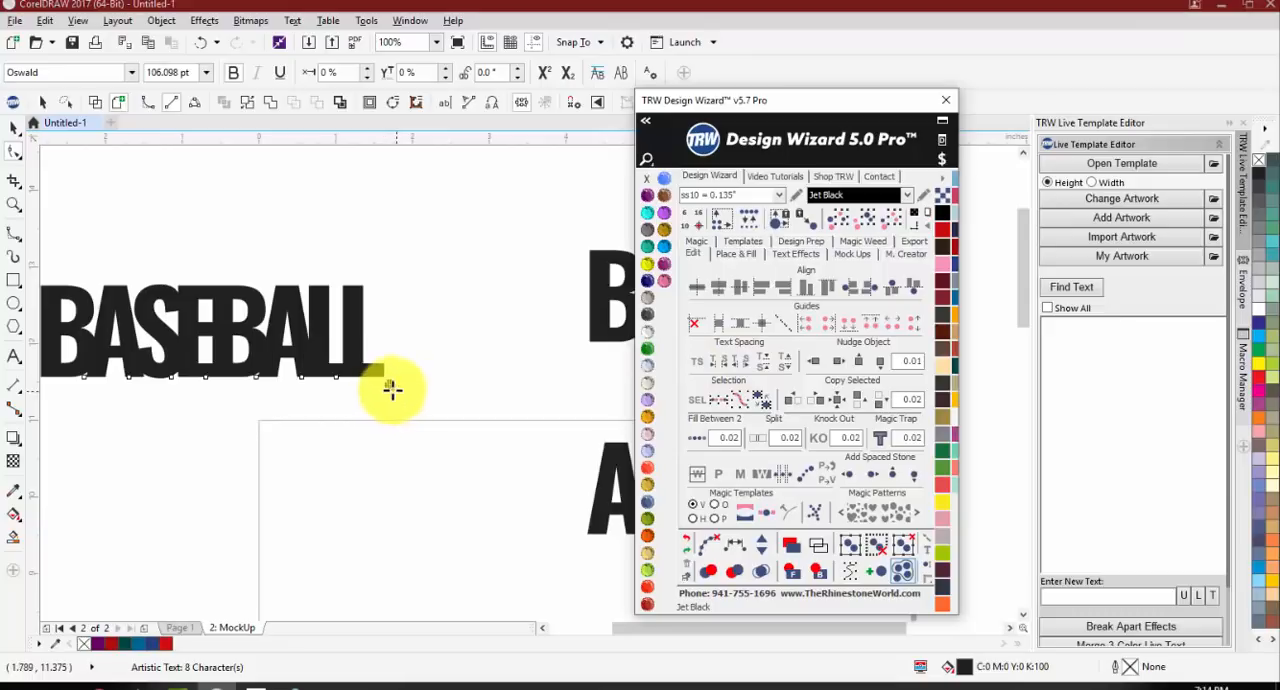
{"action": "mouse_move", "coordinate": [391, 388]}
{"action": "left_mouse_down"}
{"action": "mouse_move", "coordinate": [557, 382]}
{"action": "mouse_move", "coordinate": [390, 385]}
{"action": "left_mouse_up"}
{"action": "left_click", "coordinate": [697, 362]}
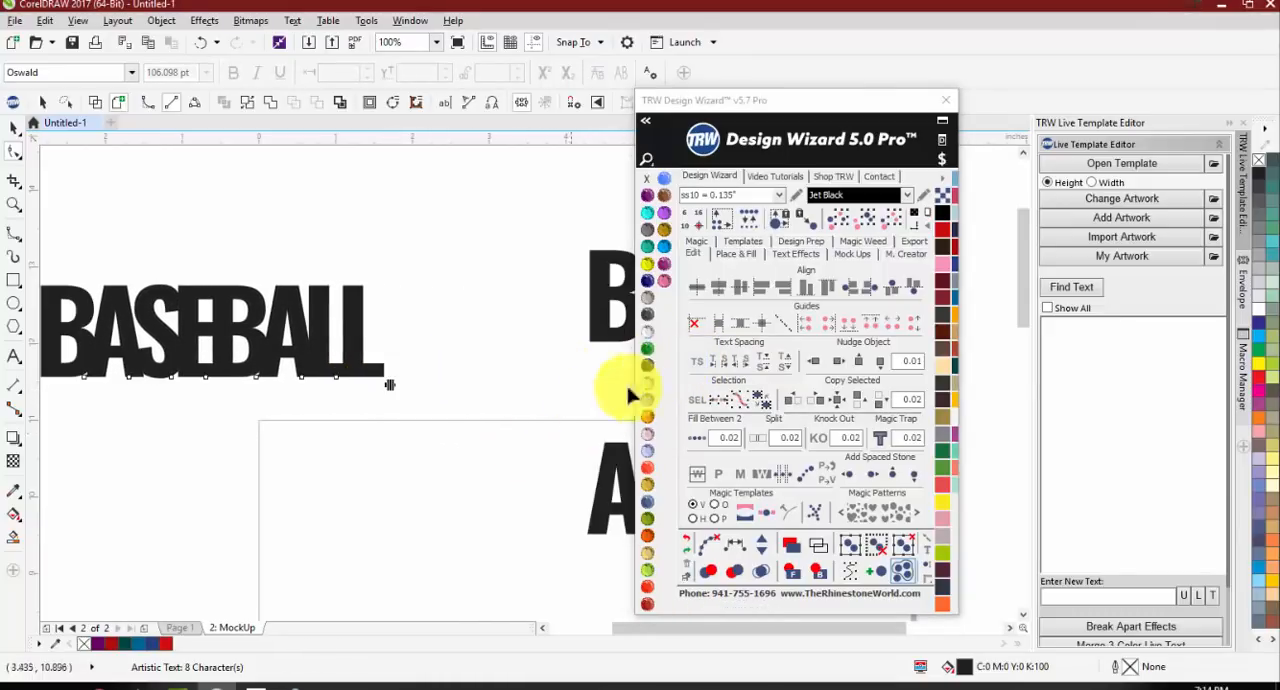
Step: Tighten the vertical BASEBALL text's line spacing with its lower spacing handle until the stacked letters sit close together
{"action": "left_click_drag", "start_coordinate": [391, 388], "coordinate": [400, 420]}
{"action": "scroll", "coordinate": [270, 395], "scroll_direction": "down", "scroll_amount": 2}
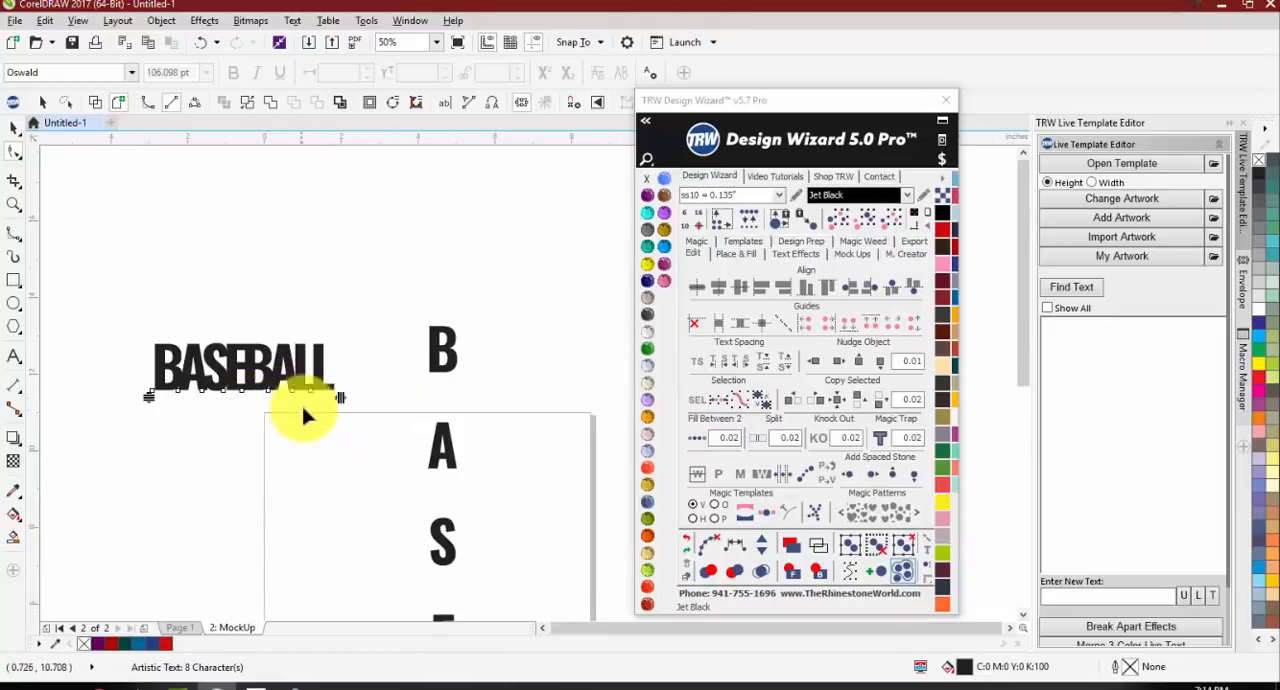
{"action": "scroll", "coordinate": [330, 390], "scroll_direction": "down", "scroll_amount": 3}
{"action": "scroll", "coordinate": [350, 390], "scroll_direction": "up", "scroll_amount": 2}
{"action": "scroll", "coordinate": [350, 390], "scroll_direction": "down", "scroll_amount": 2}
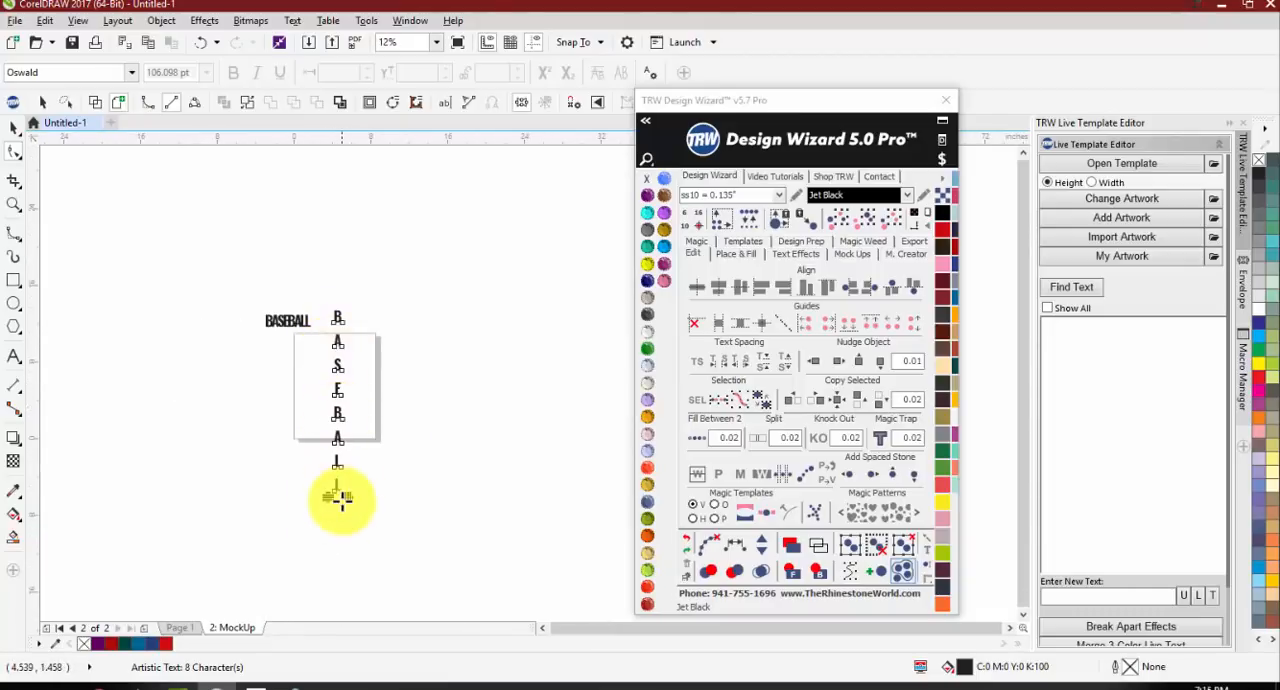
{"action": "scroll", "coordinate": [336, 497], "scroll_direction": "up", "scroll_amount": 4}
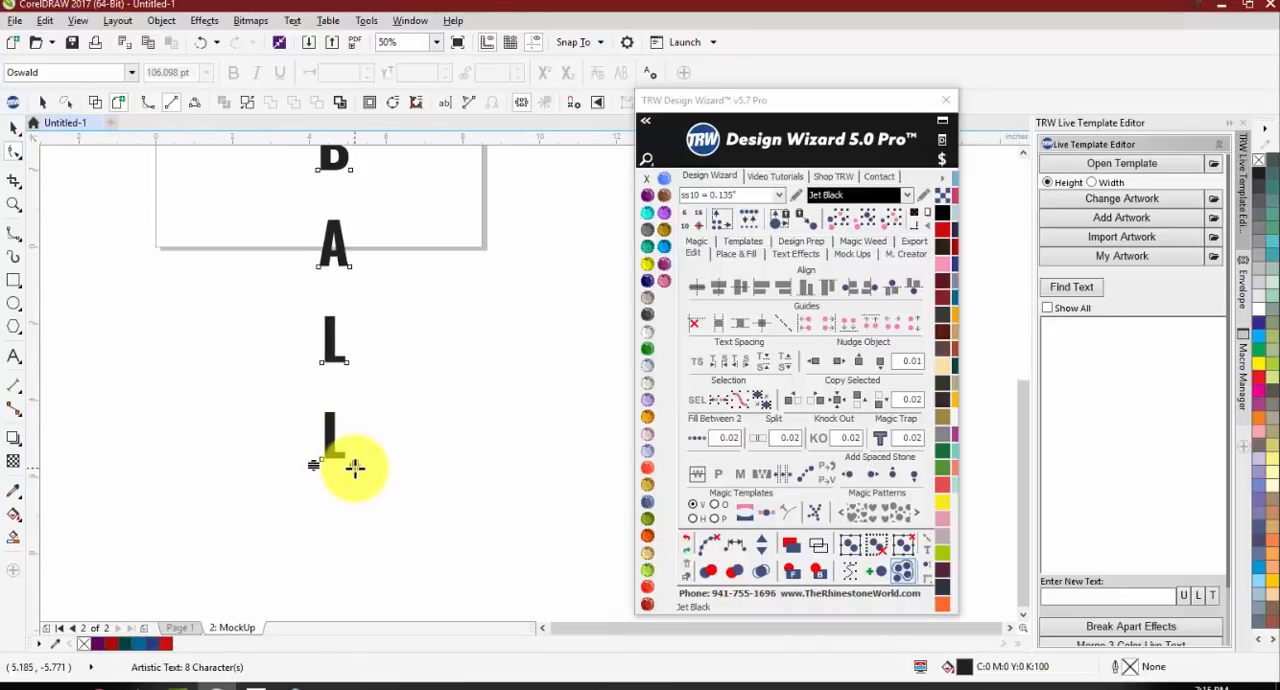
{"action": "scroll", "coordinate": [309, 486], "scroll_direction": "down", "scroll_amount": 2}
{"action": "scroll", "coordinate": [309, 480], "scroll_direction": "up", "scroll_amount": 2}
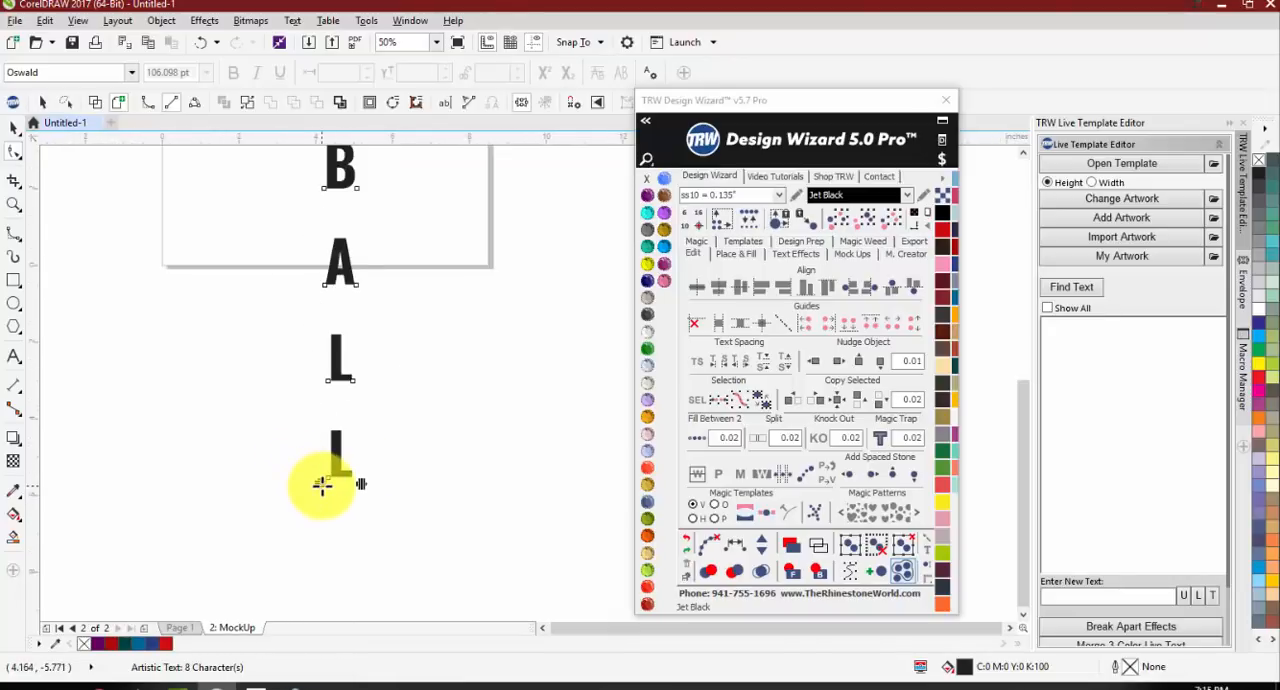
{"action": "scroll", "coordinate": [322, 485], "scroll_direction": "down", "scroll_amount": 2}
{"action": "left_click_drag", "start_coordinate": [323, 480], "coordinate": [306, 337]}
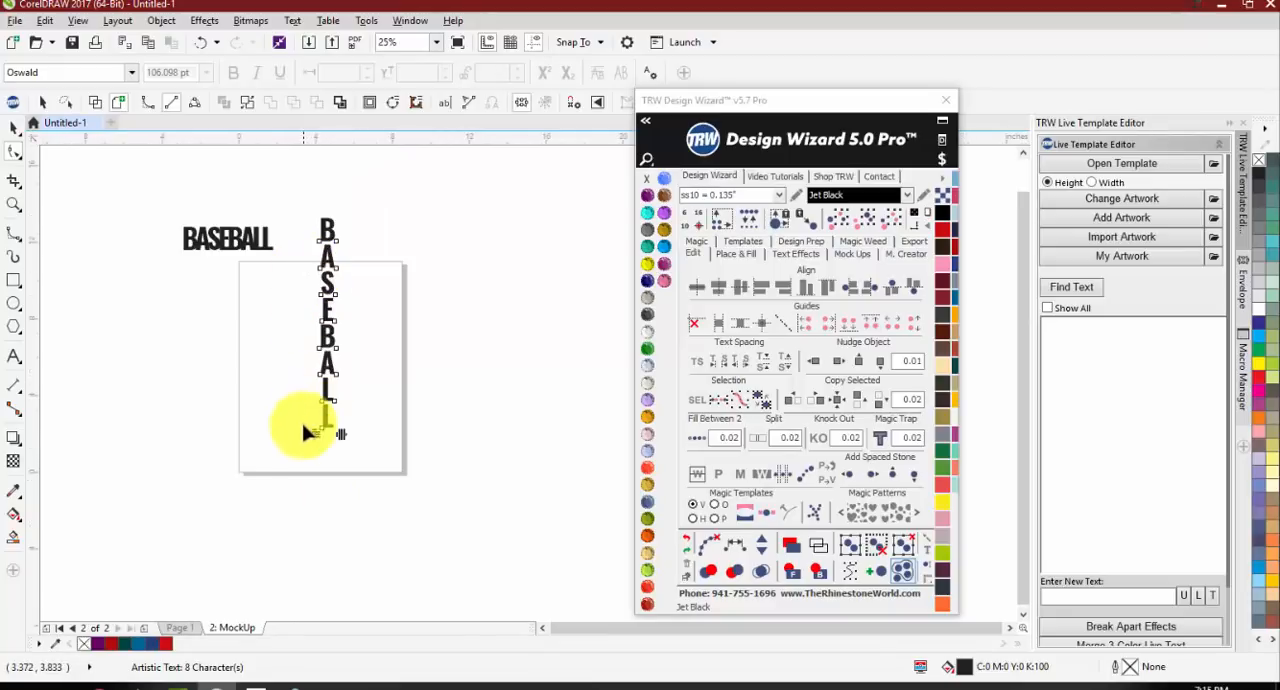
{"action": "mouse_move", "coordinate": [309, 435]}
{"action": "left_mouse_down"}
{"action": "mouse_move", "coordinate": [297, 449]}
{"action": "mouse_move", "coordinate": [286, 191]}
{"action": "mouse_move", "coordinate": [295, 389]}
{"action": "mouse_move", "coordinate": [320, 397]}
{"action": "mouse_move", "coordinate": [314, 427]}
{"action": "left_mouse_up"}
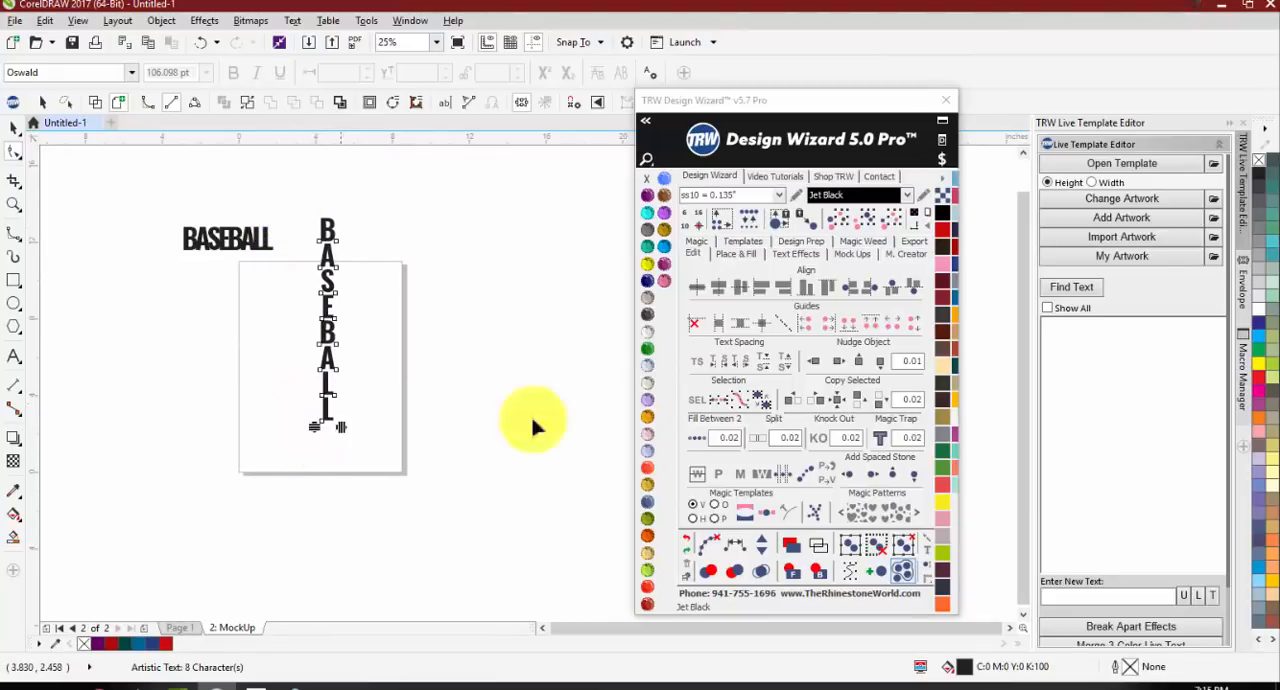
Step: Decrease the vertical BASEBALL text's line spacing with the Design Wizard until the letters touch, and increase it until gaps separate them
{"action": "left_click", "coordinate": [767, 365]}
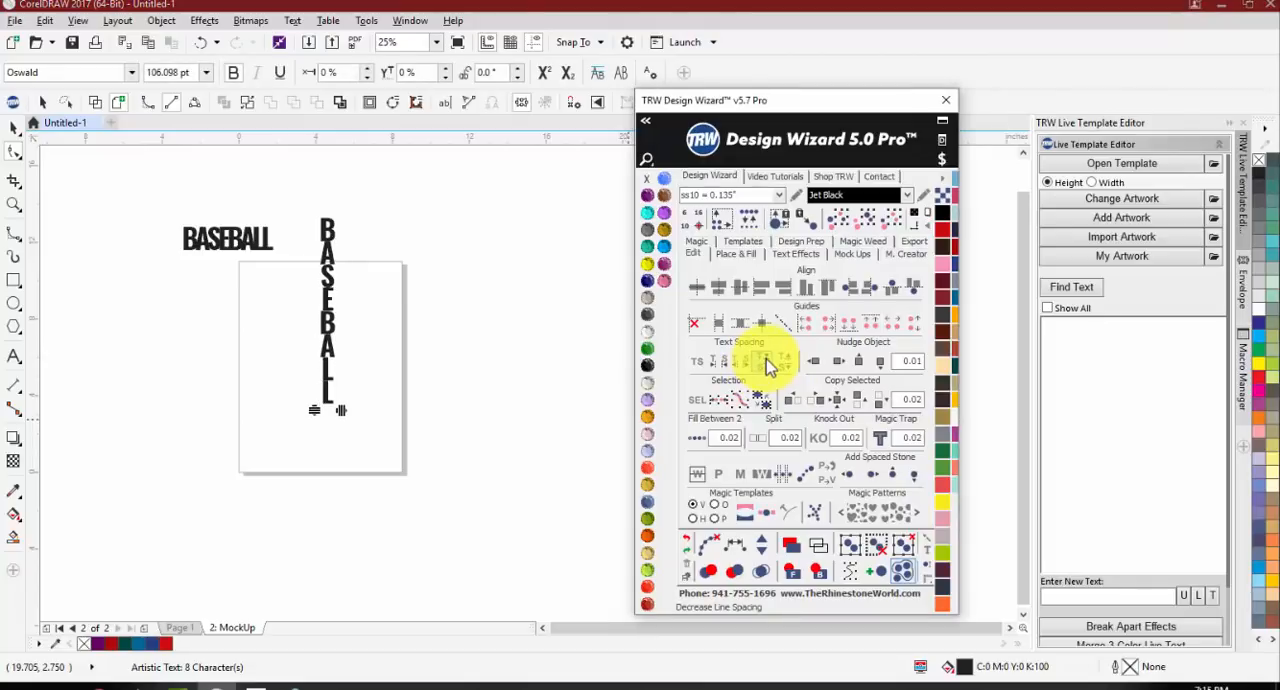
{"action": "left_click", "coordinate": [781, 363]}
{"action": "left_click", "coordinate": [781, 364]}
{"action": "left_click", "coordinate": [781, 365]}
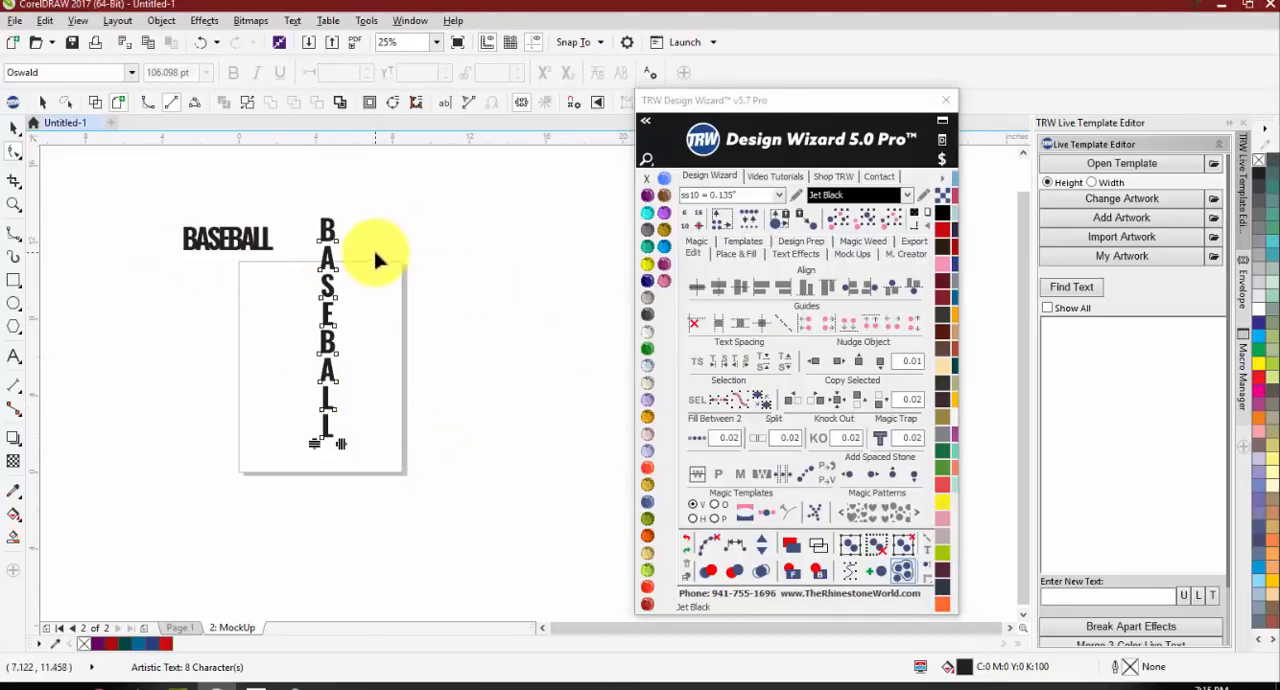
Step: Select the whole vertical BASEBALL text and delete it, keeping only the horizontal text
{"action": "left_click", "coordinate": [12, 132]}
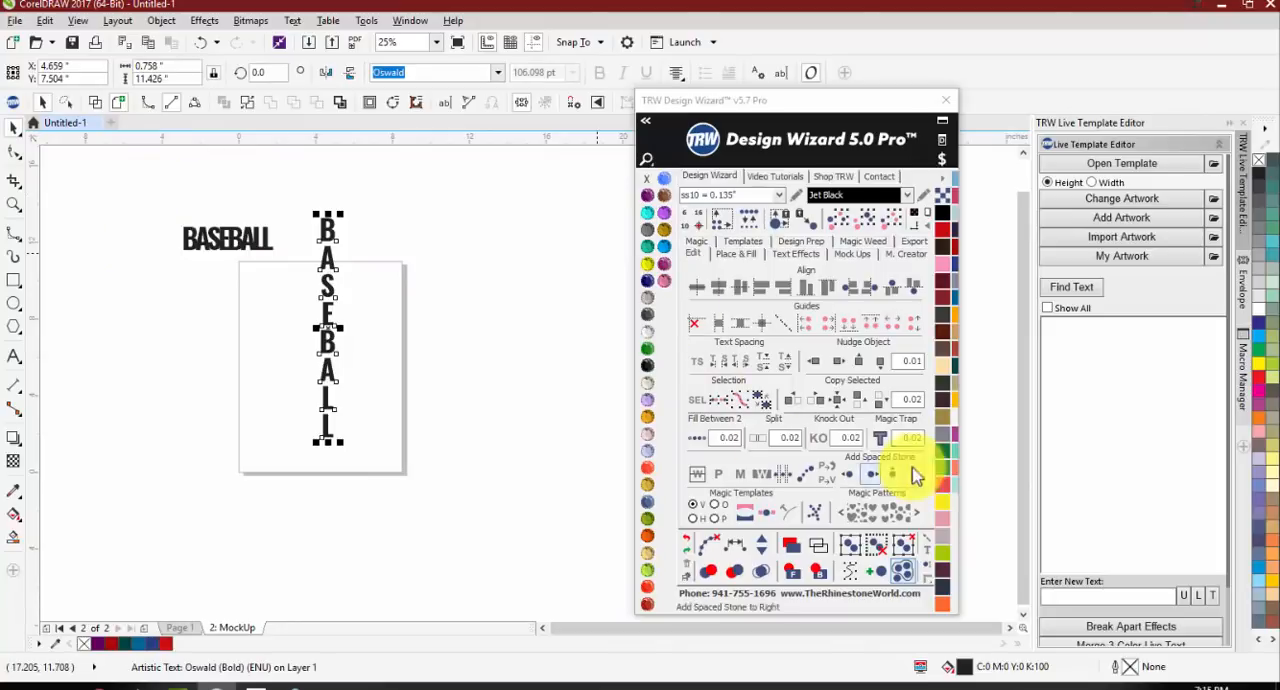
{"action": "left_click", "coordinate": [379, 200]}
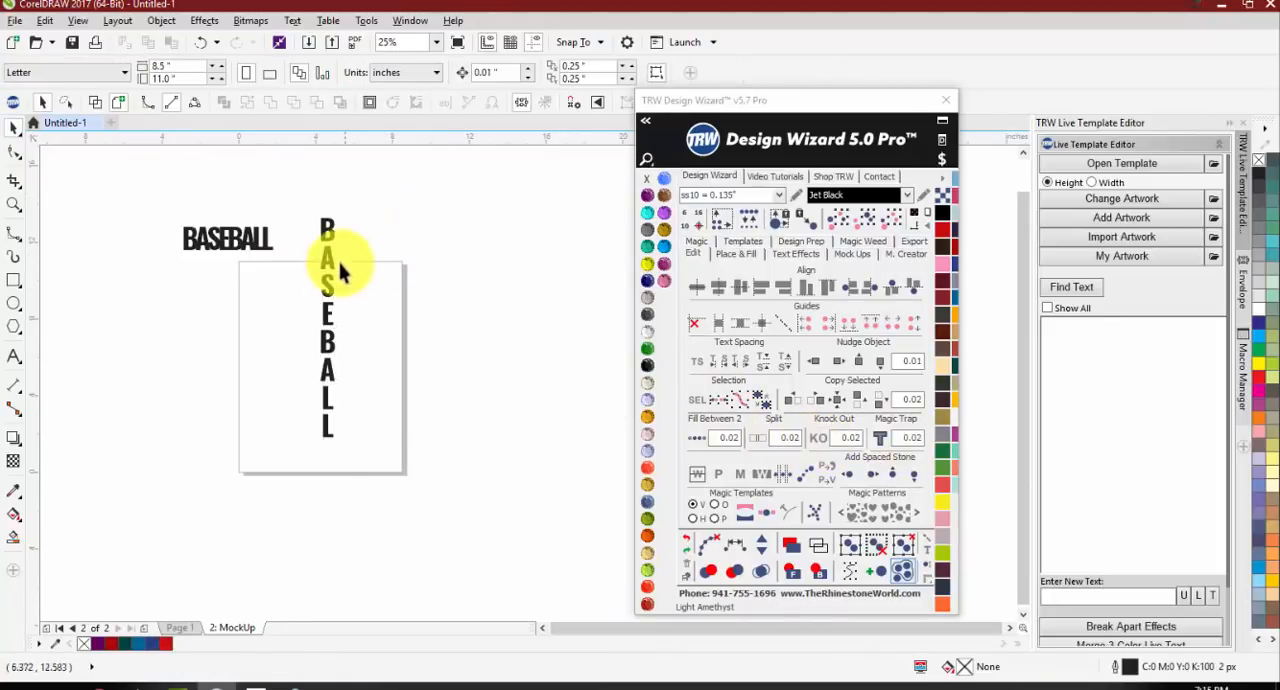
{"action": "left_click_drag", "start_coordinate": [295, 450], "coordinate": [296, 466]}
{"action": "key", "text": "Delete"}
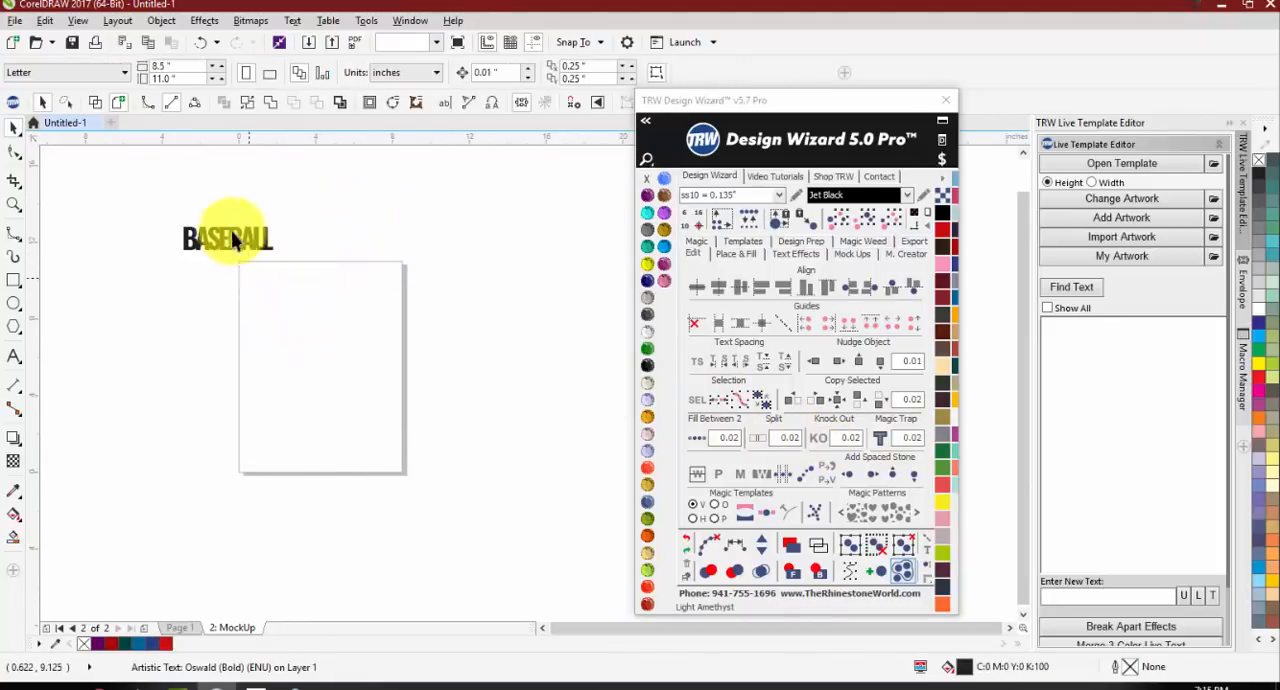
Step: Flatten the horizontal BASEBALL text to about half its height, about 0.622 inches
{"action": "left_click", "coordinate": [236, 237]}
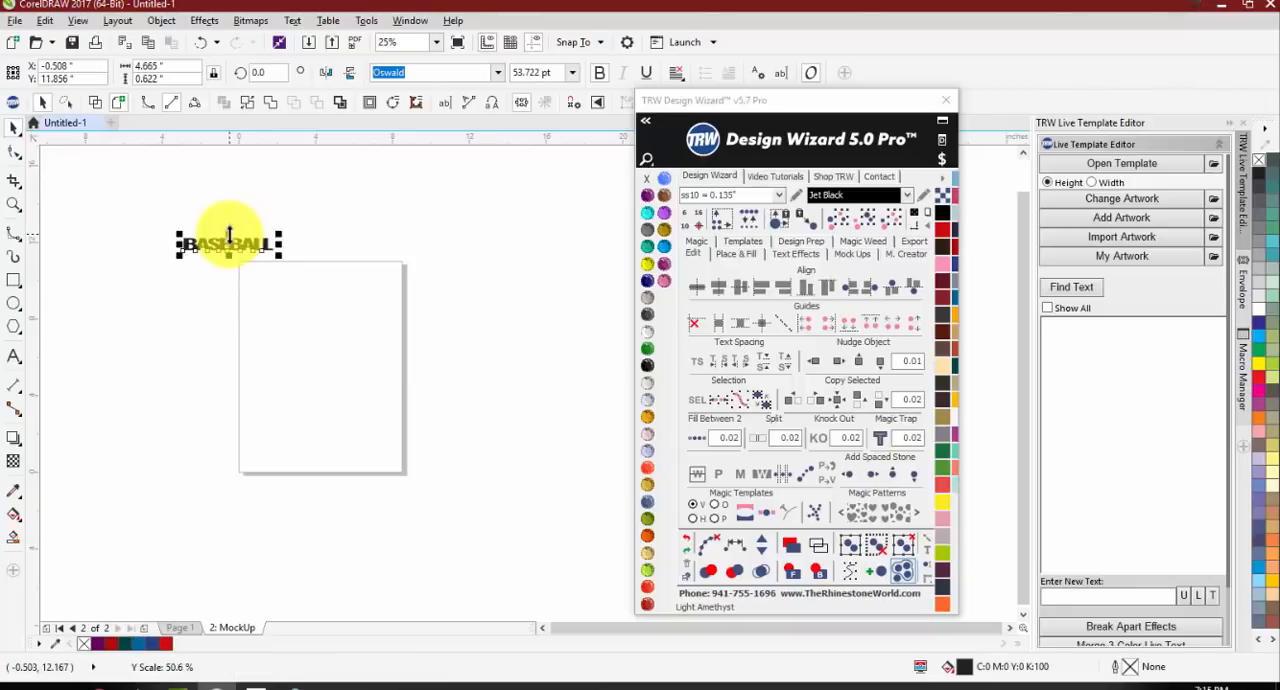
{"action": "scroll", "coordinate": [229, 234], "scroll_direction": "up", "scroll_amount": 1}
Step: Spread the flattened BASEBALL text to about 13.17 inches wide with the Design Wizard's TS text spacing tool
{"action": "left_click", "coordinate": [700, 364]}
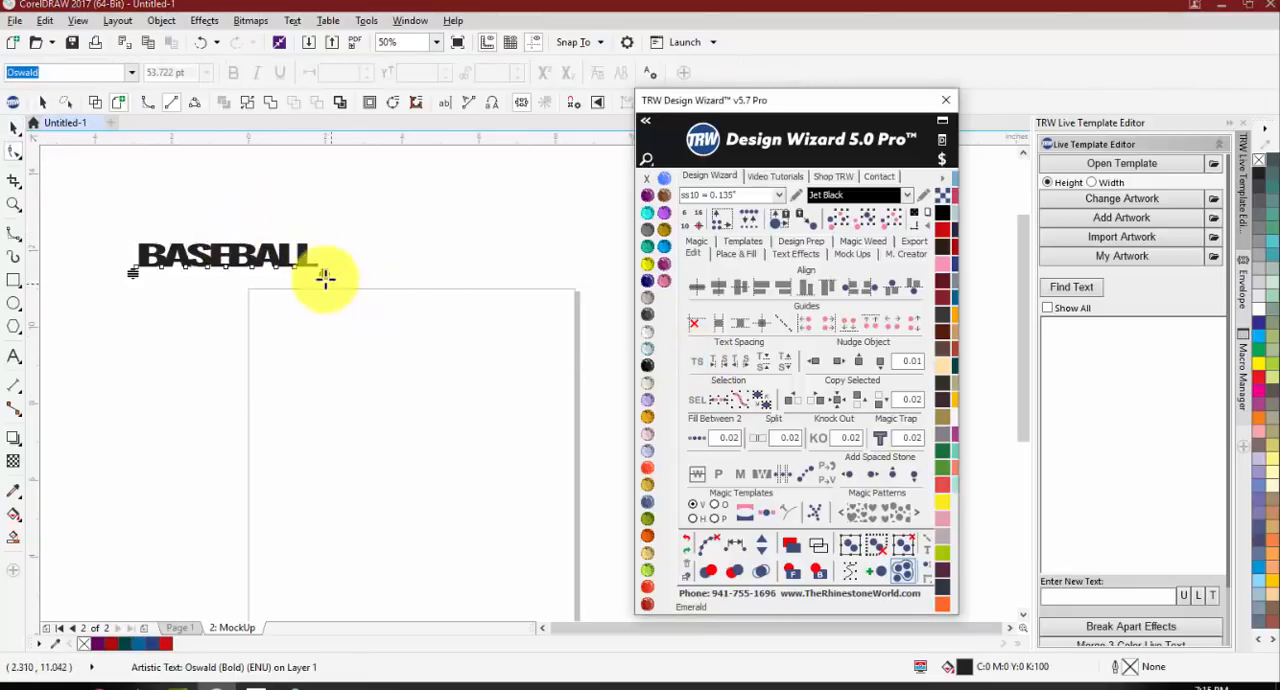
{"action": "left_click_drag", "start_coordinate": [323, 277], "coordinate": [630, 272]}
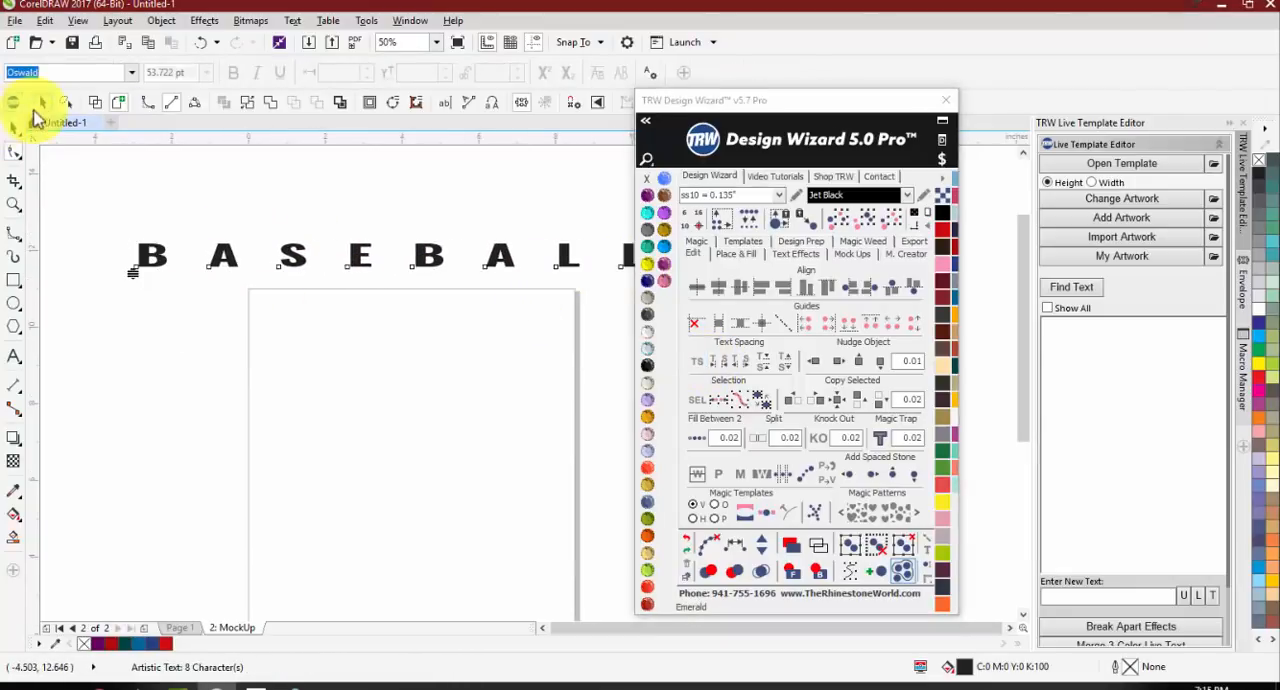
{"action": "left_click", "coordinate": [14, 127]}
{"action": "left_click", "coordinate": [450, 307]}
{"action": "scroll", "coordinate": [226, 290], "scroll_direction": "down", "scroll_amount": 1}
{"action": "scroll", "coordinate": [229, 268], "scroll_direction": "up", "scroll_amount": 1}
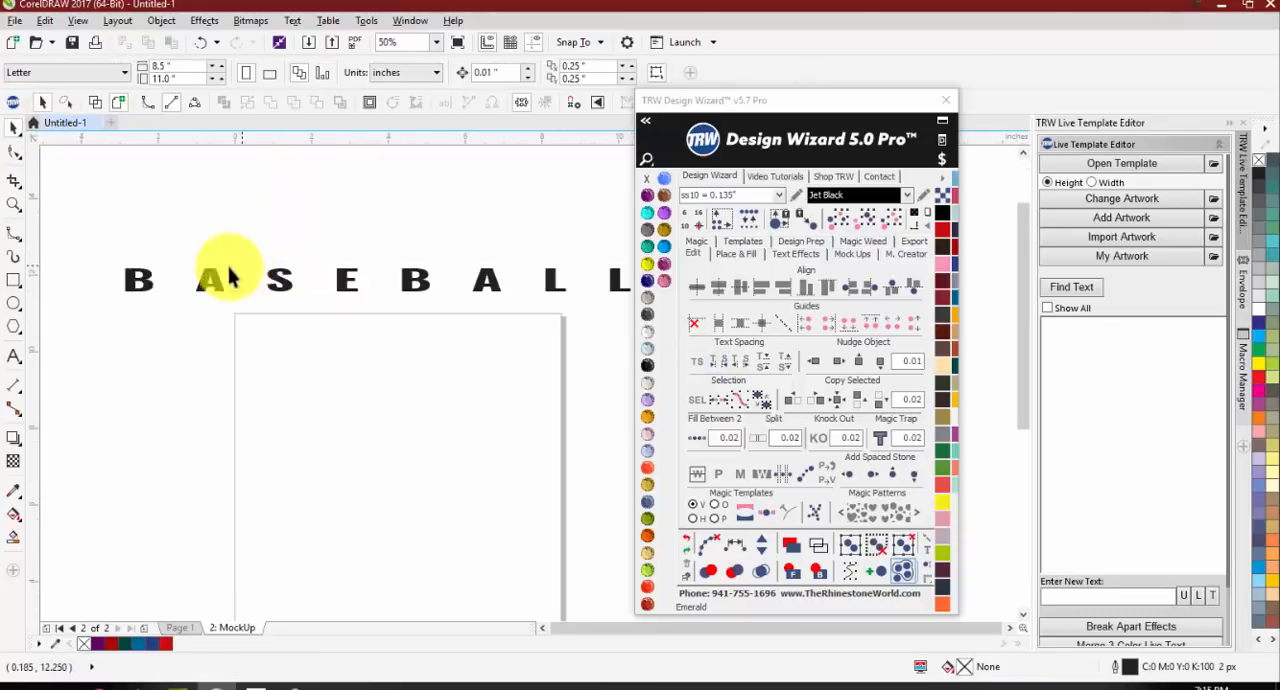
{"action": "left_click", "coordinate": [142, 288]}
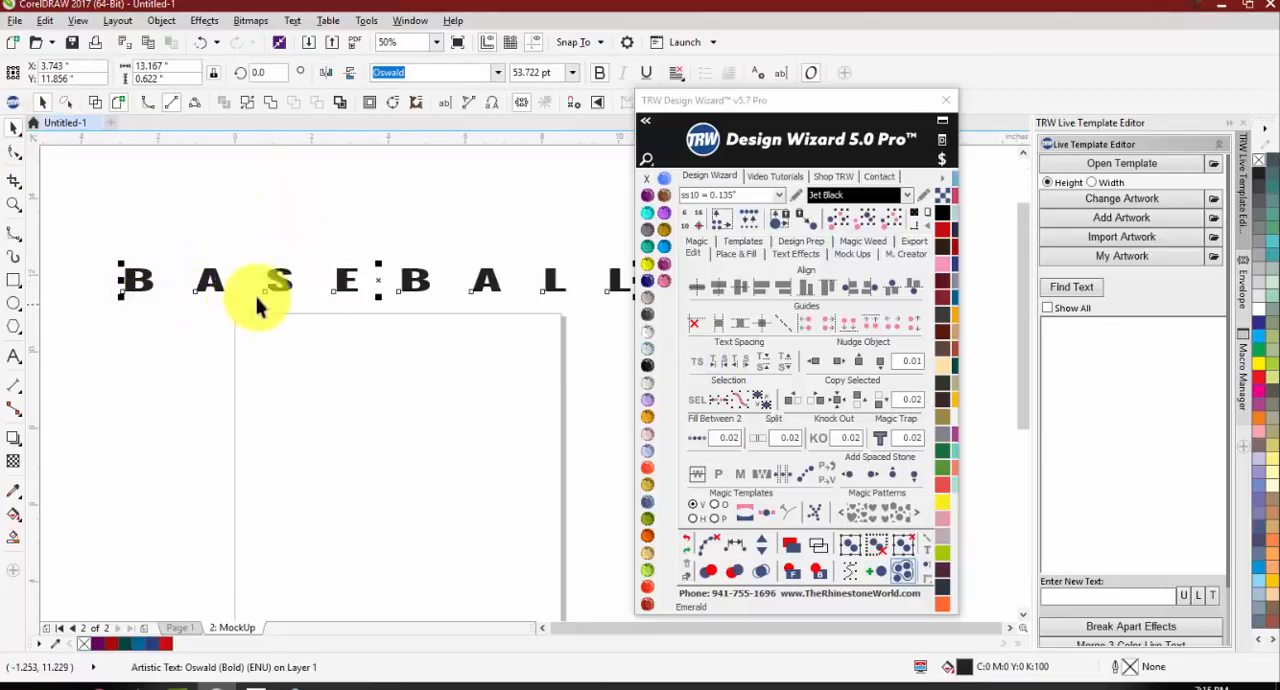
{"action": "scroll", "coordinate": [166, 286], "scroll_direction": "down", "scroll_amount": 1}
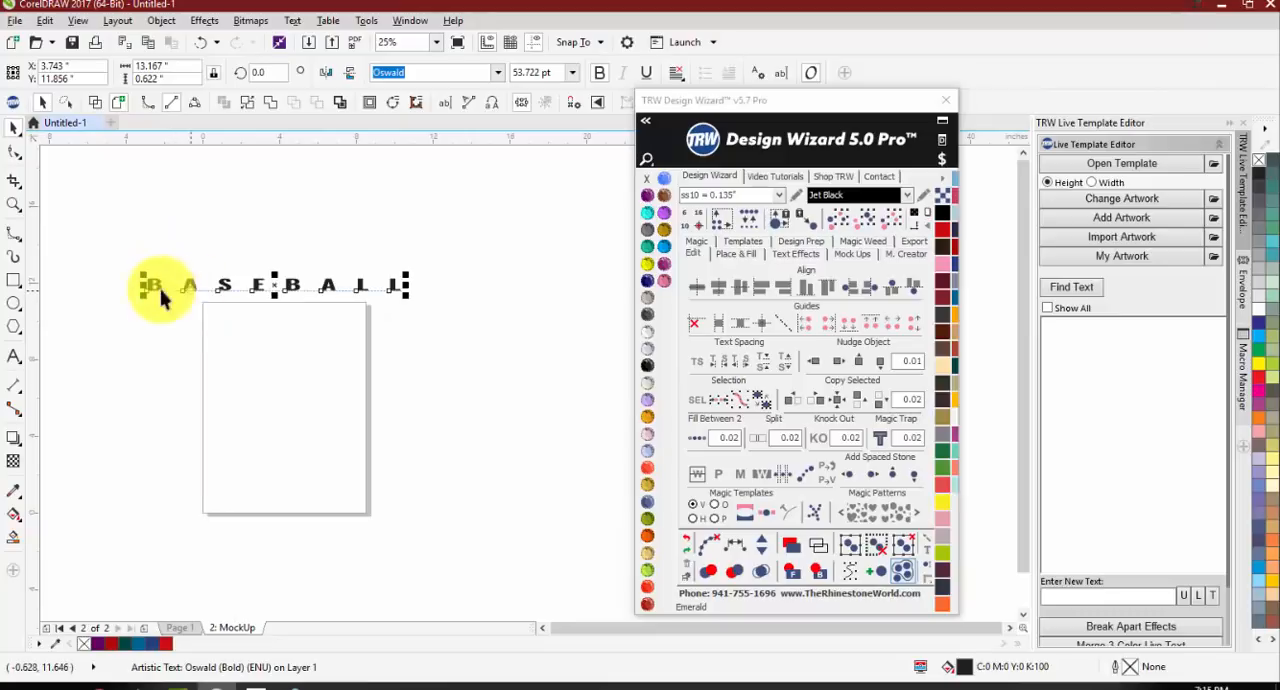
{"action": "scroll", "coordinate": [235, 300], "scroll_direction": "up", "scroll_amount": 1}
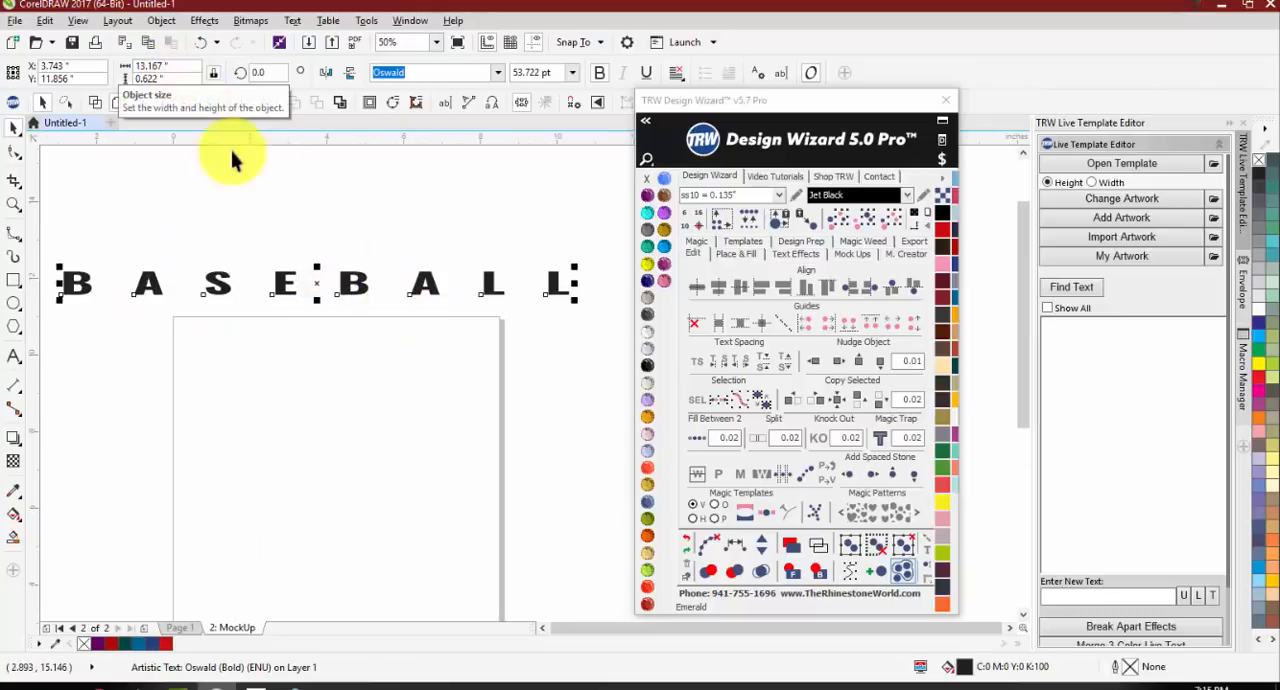
Step: Undo the spacing change and try stretching the BASEBALL text itself to about 14.36 inches wide
{"action": "key", "text": "ctrl+z"}
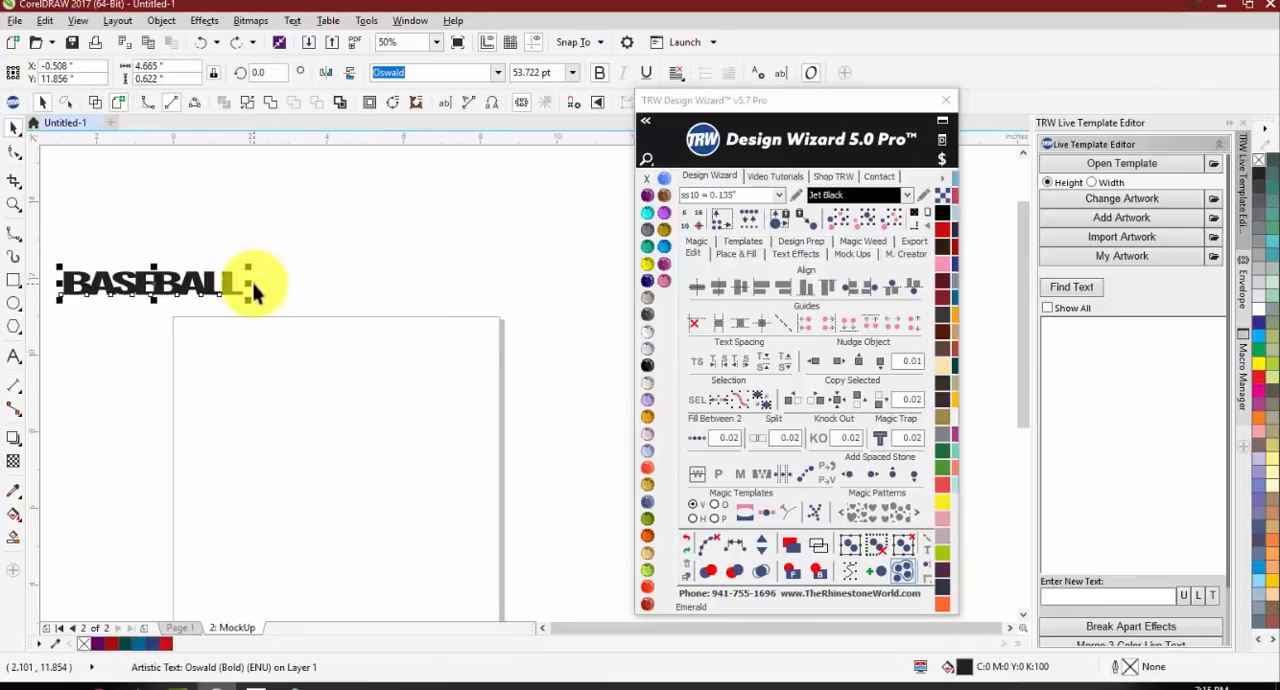
{"action": "left_click_drag", "start_coordinate": [253, 292], "coordinate": [623, 274]}
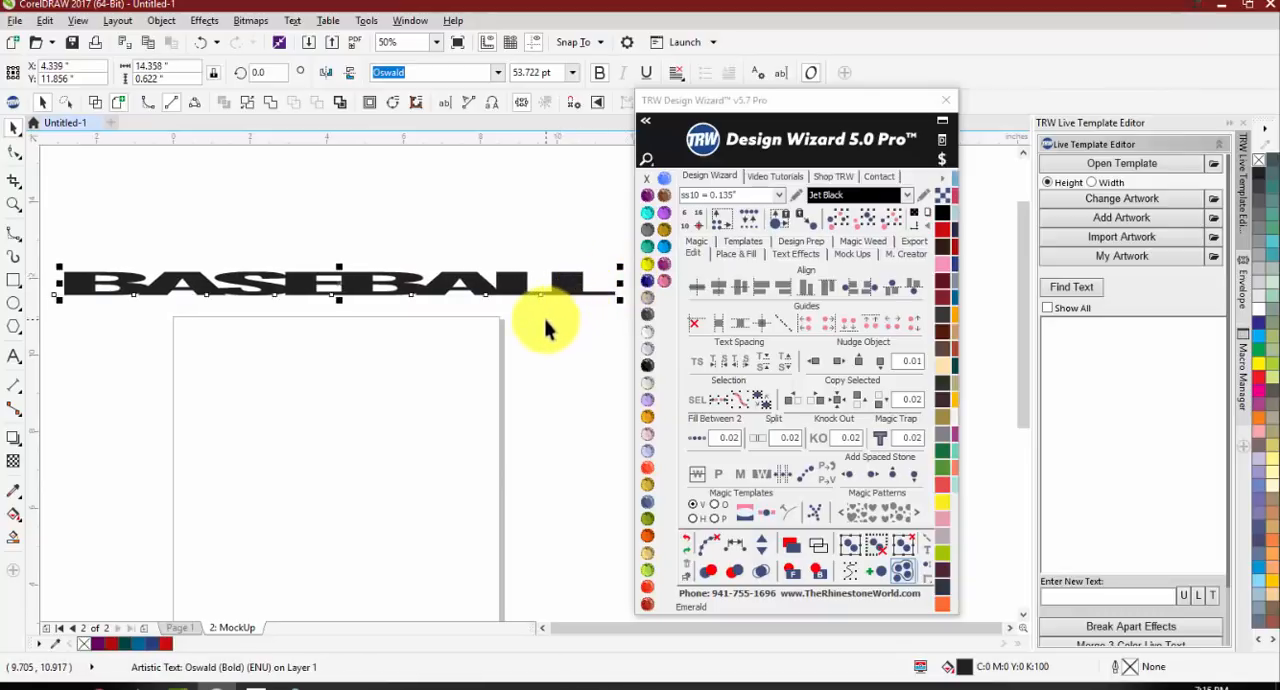
{"action": "key", "text": "ctrl+z"}
Step: Widen the flattened BASEBALL text's character spacing with the TS text spacing tool until it extends past both sides of the page
{"action": "left_click", "coordinate": [700, 365]}
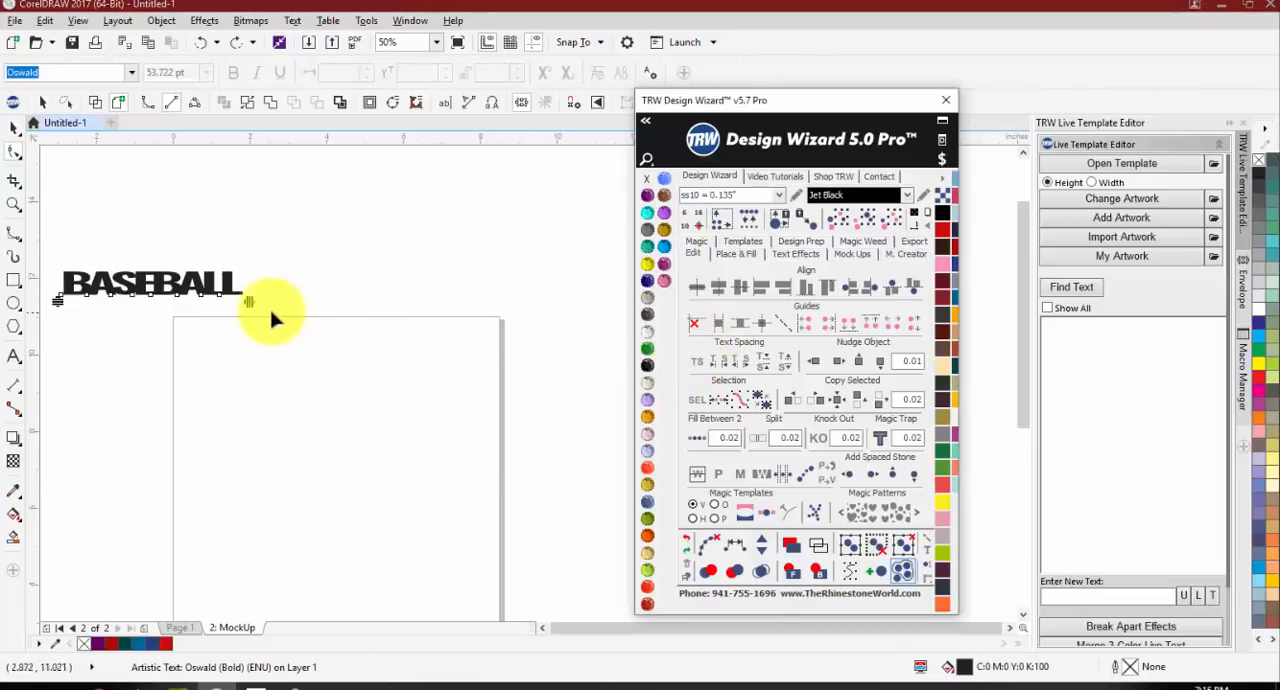
{"action": "left_click_drag", "start_coordinate": [253, 300], "coordinate": [588, 302]}
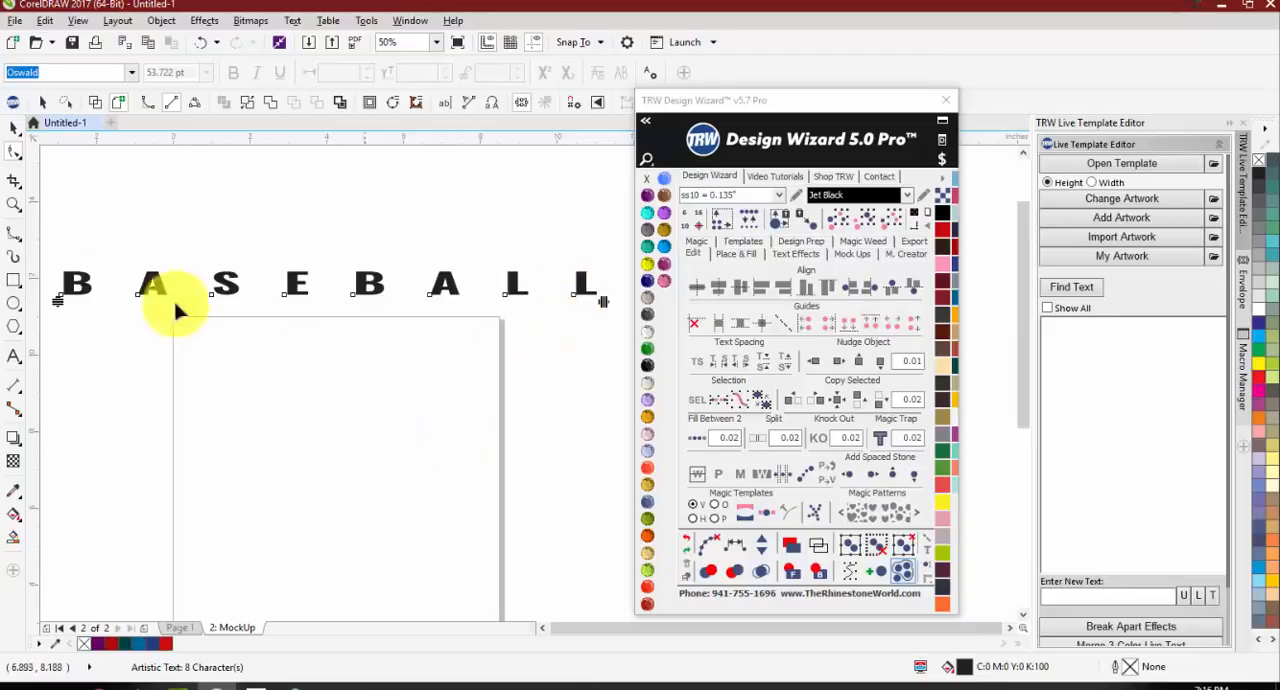
{"action": "left_click", "coordinate": [14, 128]}
{"action": "left_click", "coordinate": [275, 243]}
{"action": "scroll", "coordinate": [293, 288], "scroll_direction": "down", "scroll_amount": 2}
{"action": "scroll", "coordinate": [275, 280], "scroll_direction": "up", "scroll_amount": 2}
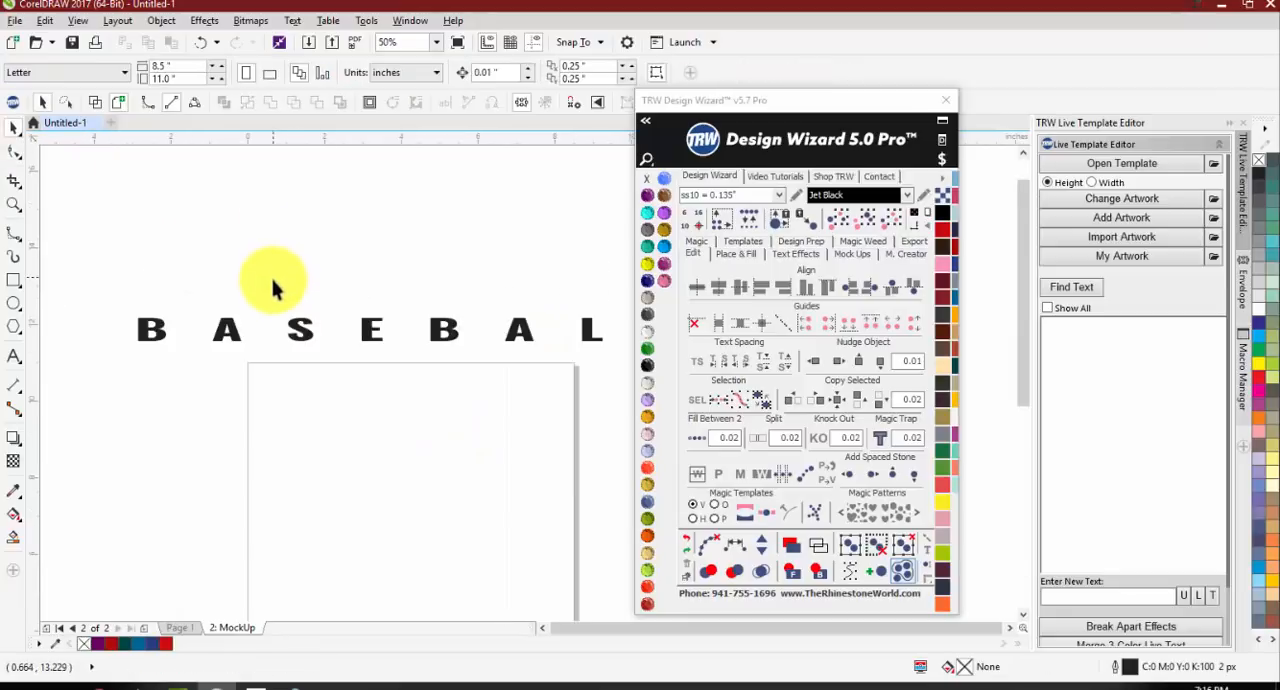
{"action": "scroll", "coordinate": [252, 305], "scroll_direction": "down", "scroll_amount": 1}
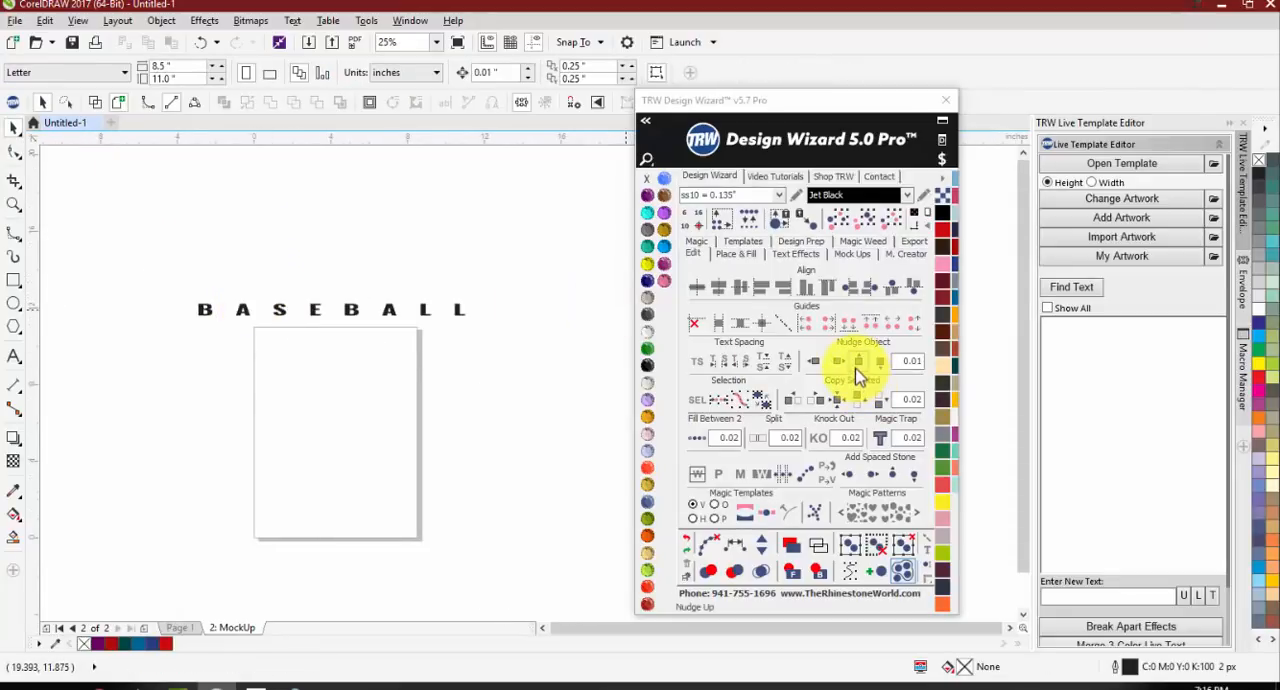
Step: Draw a Cobalt-filled rectangle about 4.625 by 3.792 inches and place it on the page below the BASEBALL text
{"action": "left_click", "coordinate": [14, 280]}
{"action": "left_click_drag", "start_coordinate": [266, 393], "coordinate": [293, 418]}
{"action": "left_click", "coordinate": [647, 280]}
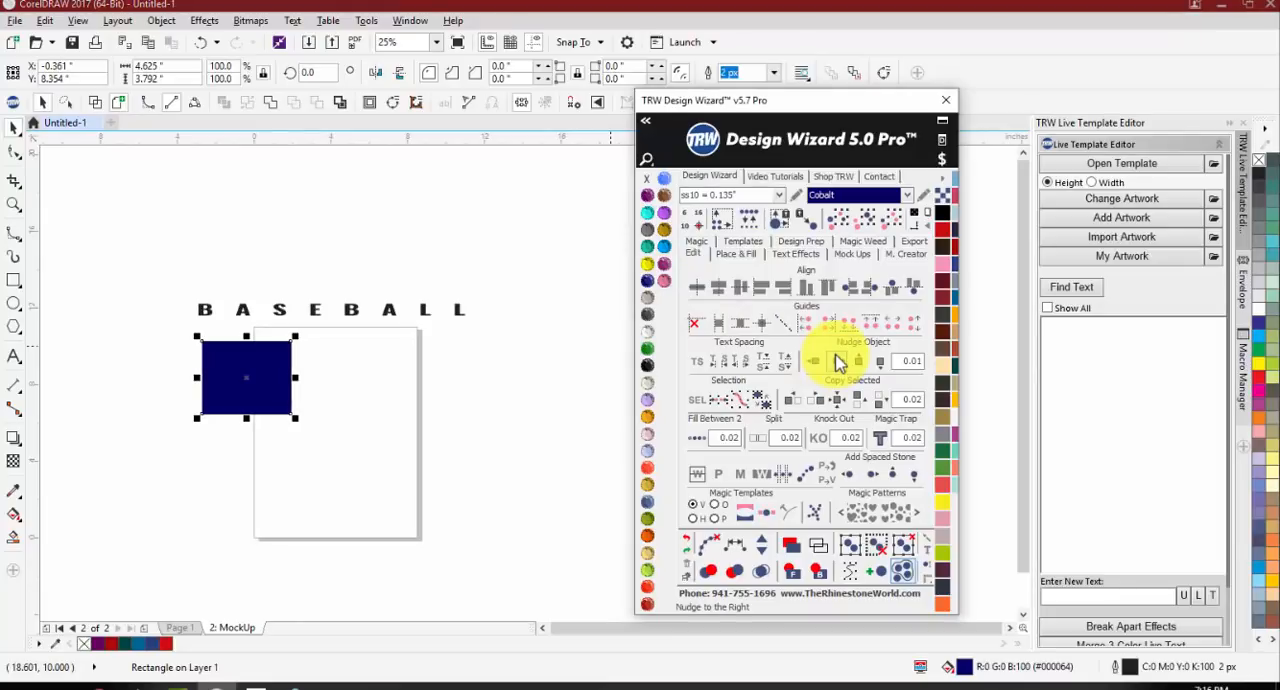
{"action": "left_click_drag", "start_coordinate": [247, 380], "coordinate": [314, 387]}
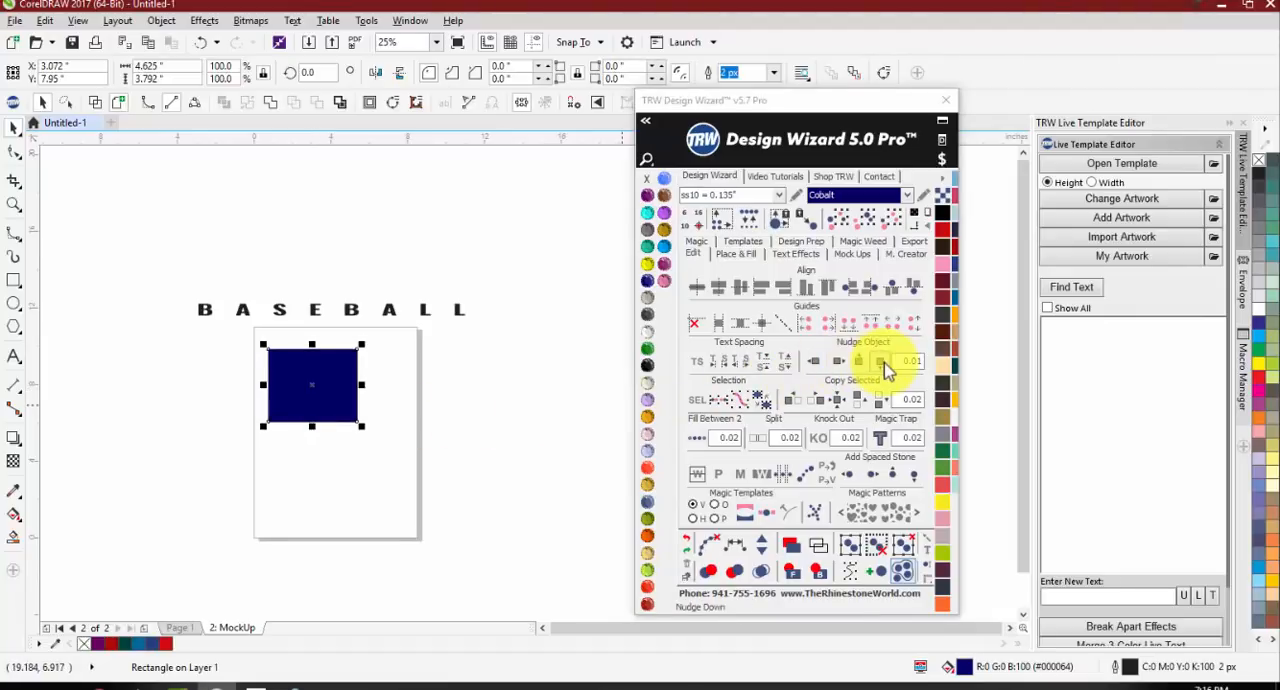
Step: Nudge the rectangle to the right in 0.01-inch increments, and further right with the nudge distance set to 0.1
{"action": "scroll", "coordinate": [250, 391], "scroll_direction": "up", "scroll_amount": 2}
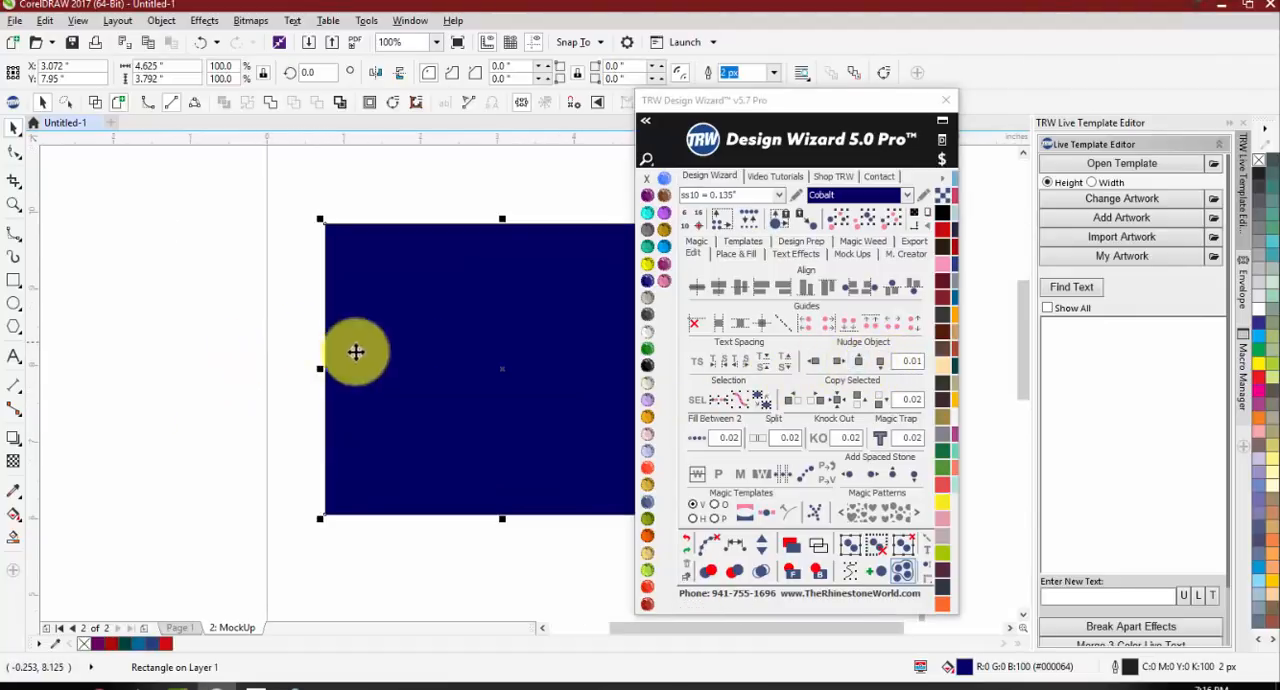
{"action": "left_click", "coordinate": [843, 368]}
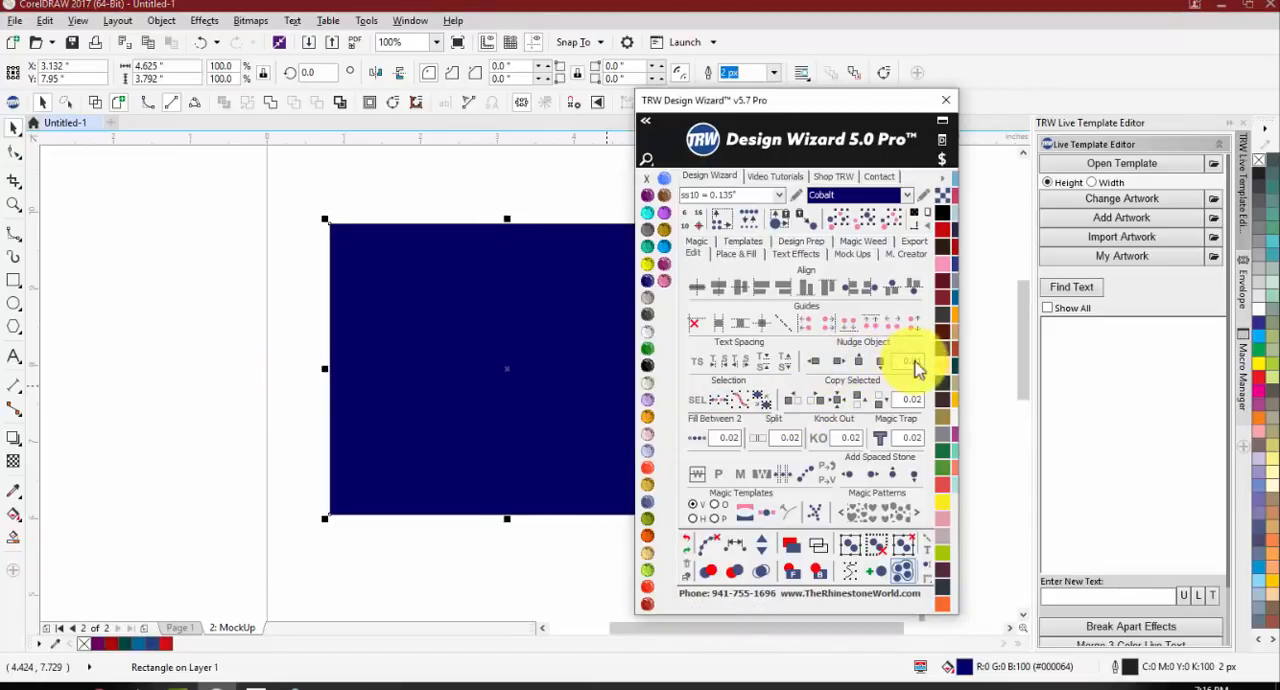
{"action": "left_click_drag", "start_coordinate": [911, 362], "coordinate": [964, 362]}
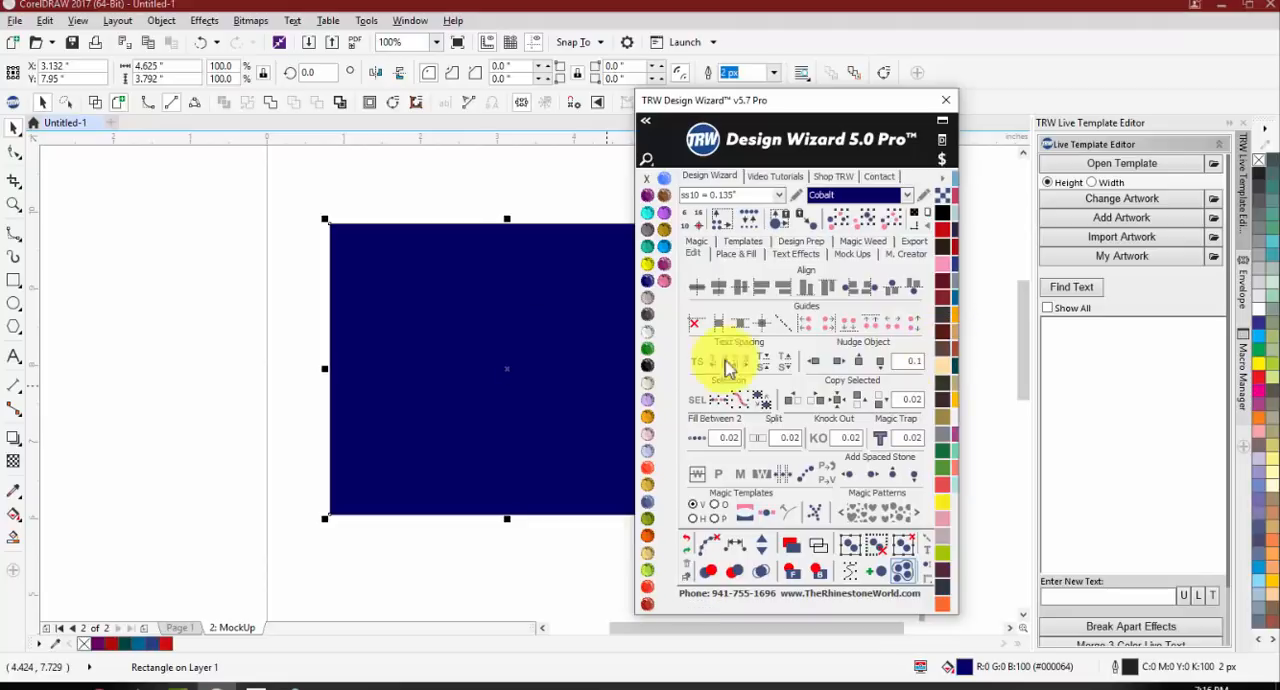
{"action": "scroll", "coordinate": [340, 374], "scroll_direction": "down", "scroll_amount": 2}
{"action": "left_click", "coordinate": [836, 366]}
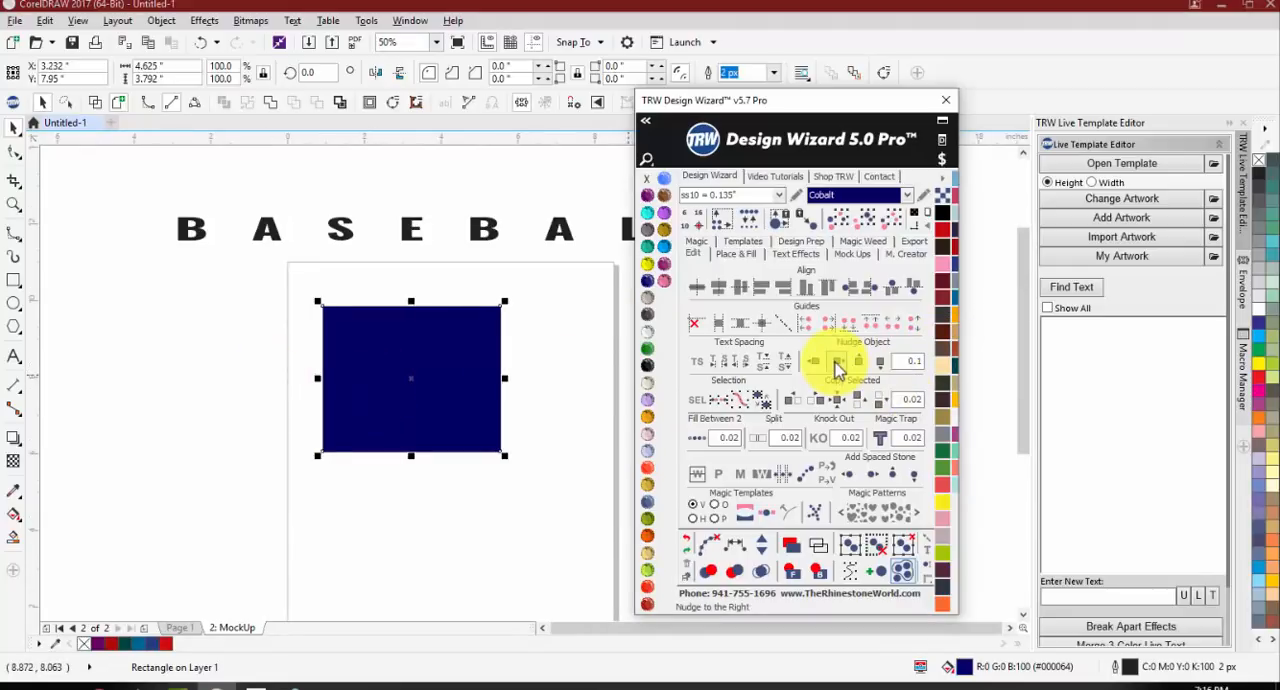
{"action": "left_click", "coordinate": [836, 366]}
{"action": "left_click", "coordinate": [836, 366]}
{"action": "left_click", "coordinate": [837, 366]}
{"action": "left_click", "coordinate": [836, 366]}
{"action": "left_click", "coordinate": [836, 366]}
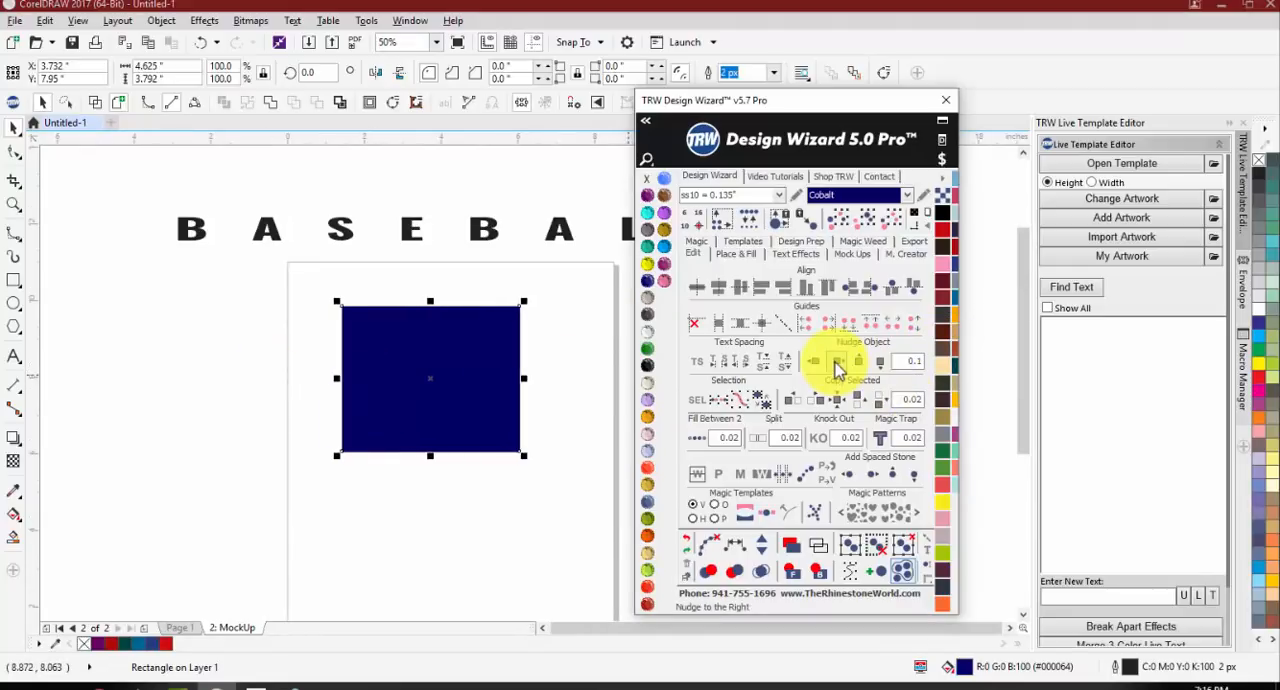
Step: Set the nudge distance to 0.25 and nudge the rectangle right to about X 4.982 inches
{"action": "double_click", "coordinate": [915, 363]}
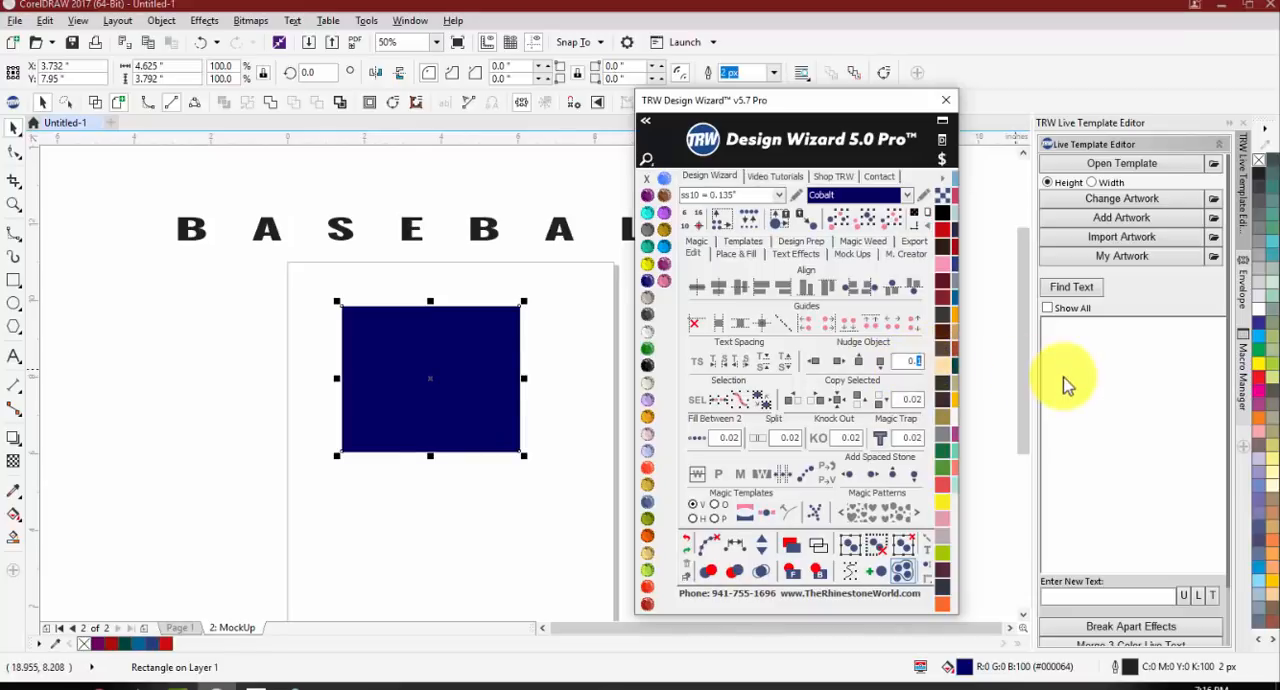
{"action": "left_click", "coordinate": [838, 364]}
{"action": "left_click", "coordinate": [838, 364]}
{"action": "left_click", "coordinate": [838, 364]}
{"action": "left_click", "coordinate": [838, 364]}
{"action": "left_click", "coordinate": [838, 364]}
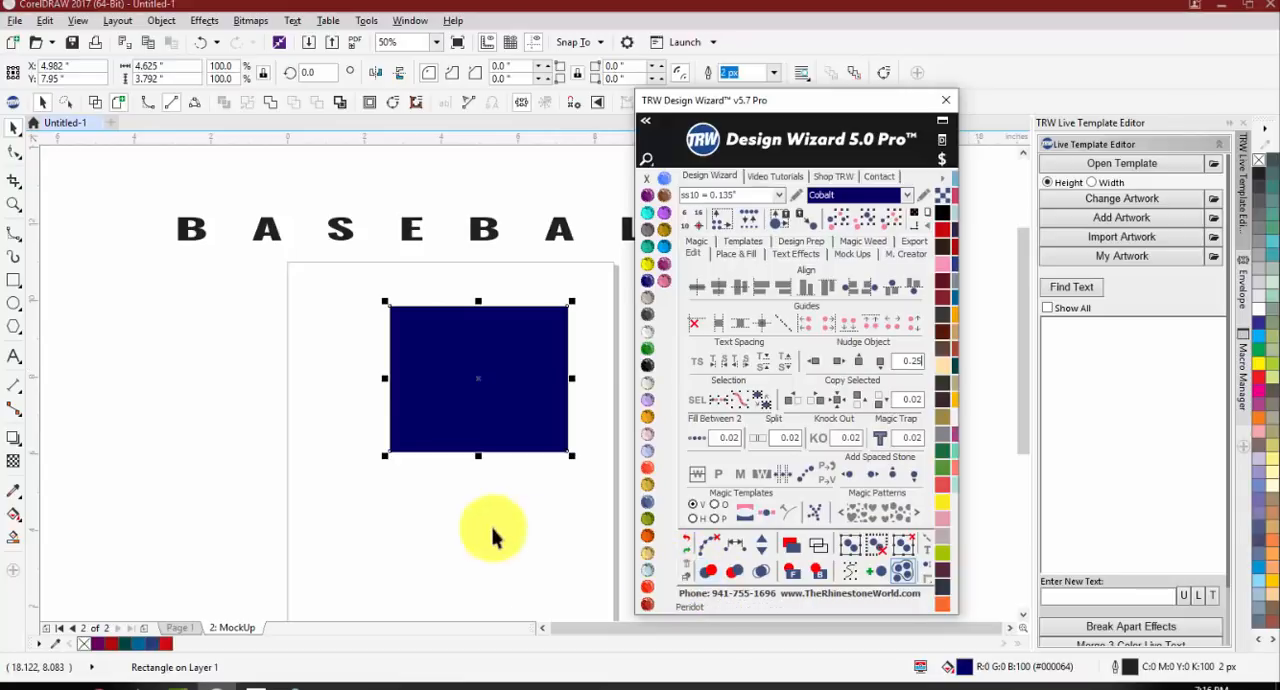
Step: Move the rectangle freehand to about X 4.315, Y 8.242 inches near the page's horizontal center, and deselect it
{"action": "scroll", "coordinate": [490, 522], "scroll_direction": "down", "scroll_amount": 1}
{"action": "scroll", "coordinate": [586, 489], "scroll_direction": "up", "scroll_amount": 1}
{"action": "left_click_drag", "start_coordinate": [354, 409], "coordinate": [380, 437]}
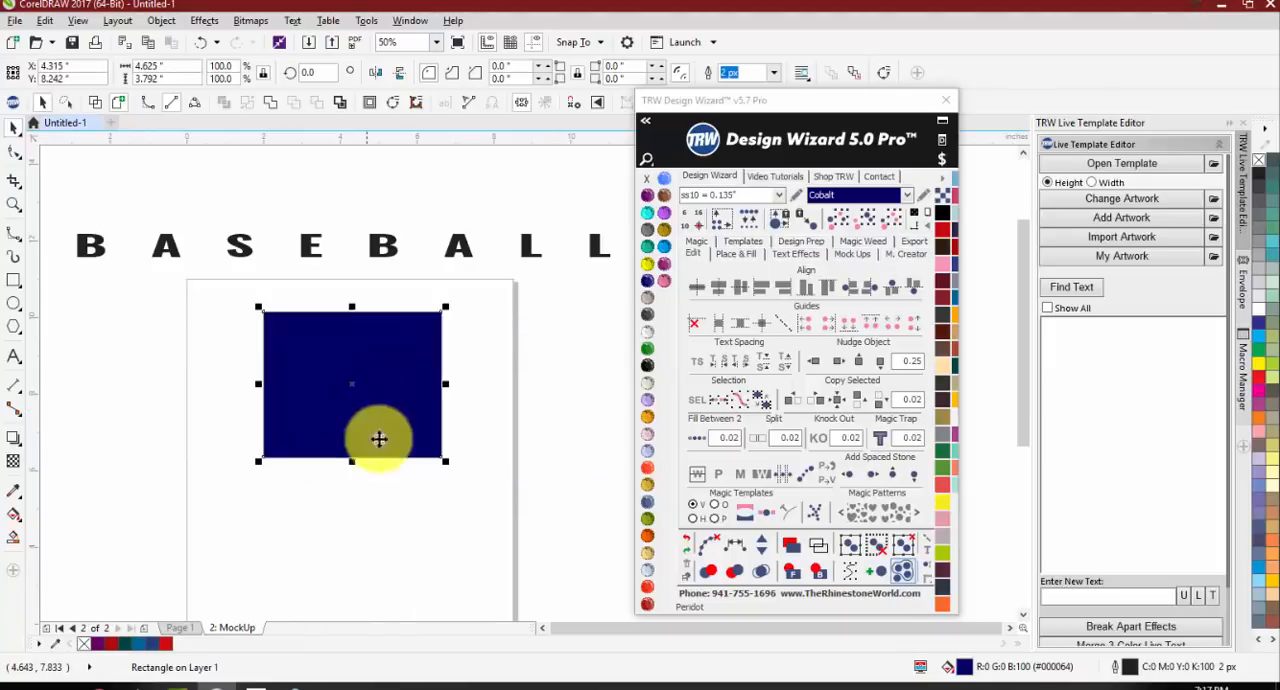
{"action": "left_click", "coordinate": [397, 497]}
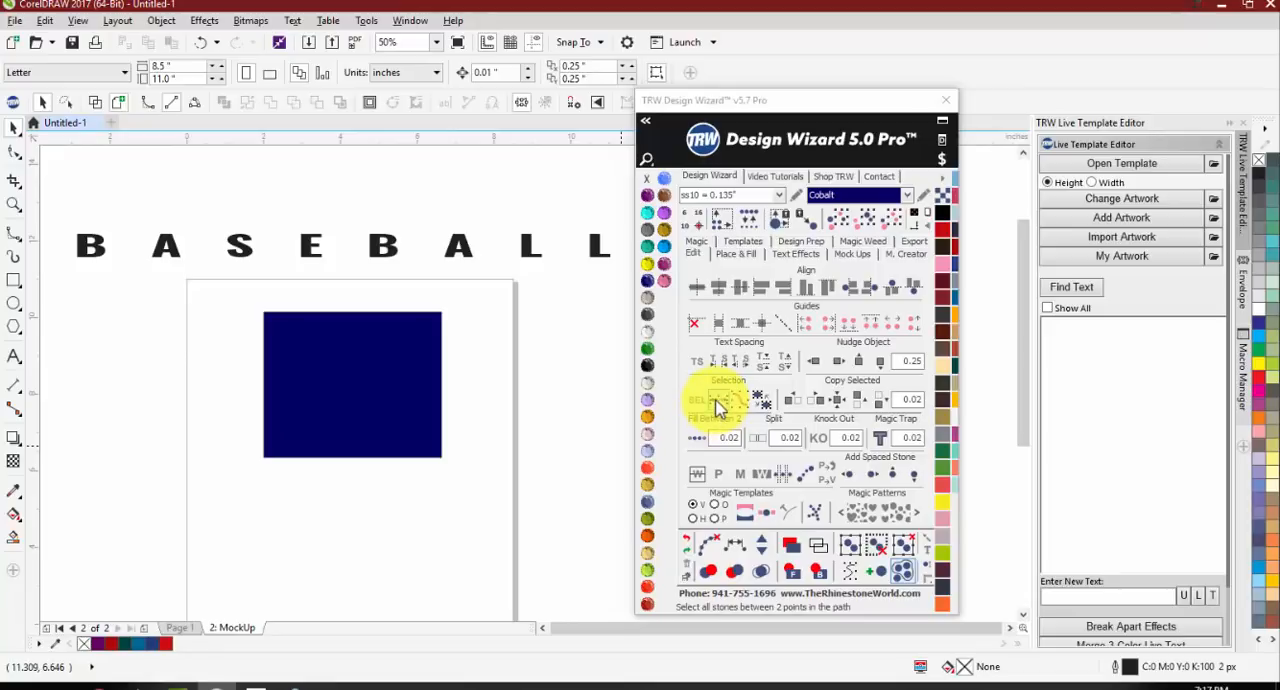
Step: Select the Cobalt rectangle below the BASEBALL text and bring up the Place & Fill options
{"action": "scroll", "coordinate": [270, 382], "scroll_direction": "down", "scroll_amount": 1}
{"action": "scroll", "coordinate": [256, 375], "scroll_direction": "up", "scroll_amount": 1}
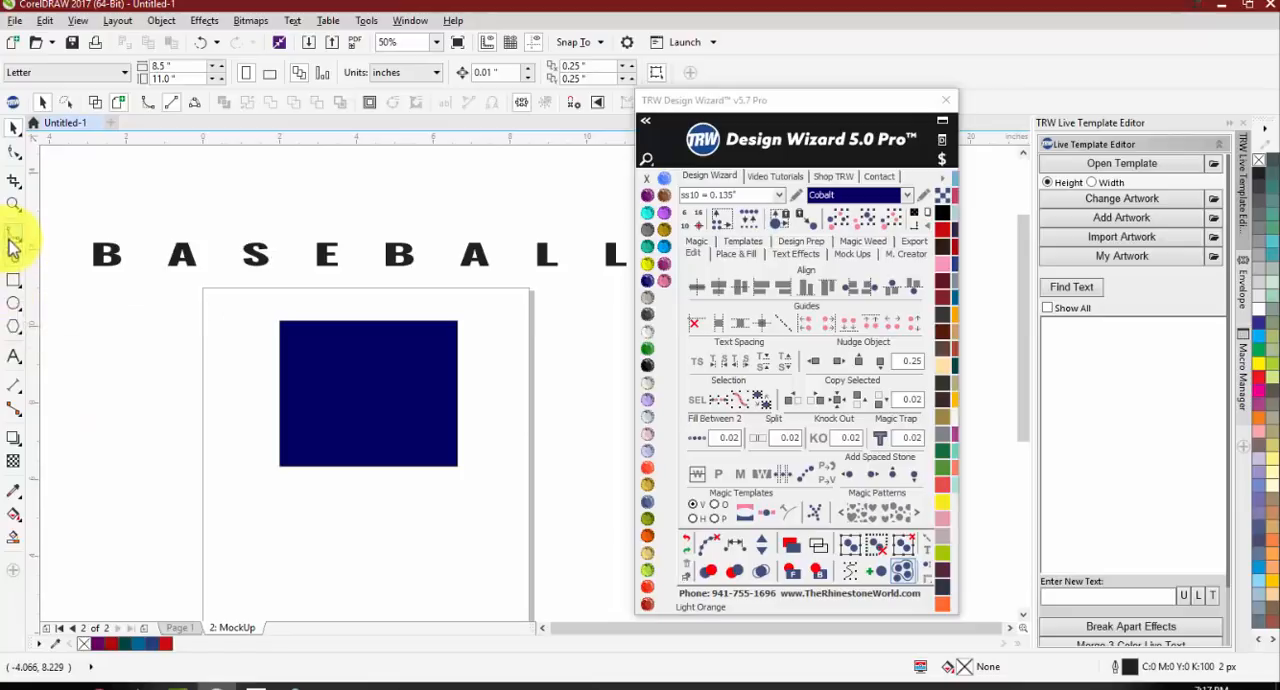
{"action": "left_click", "coordinate": [22, 310]}
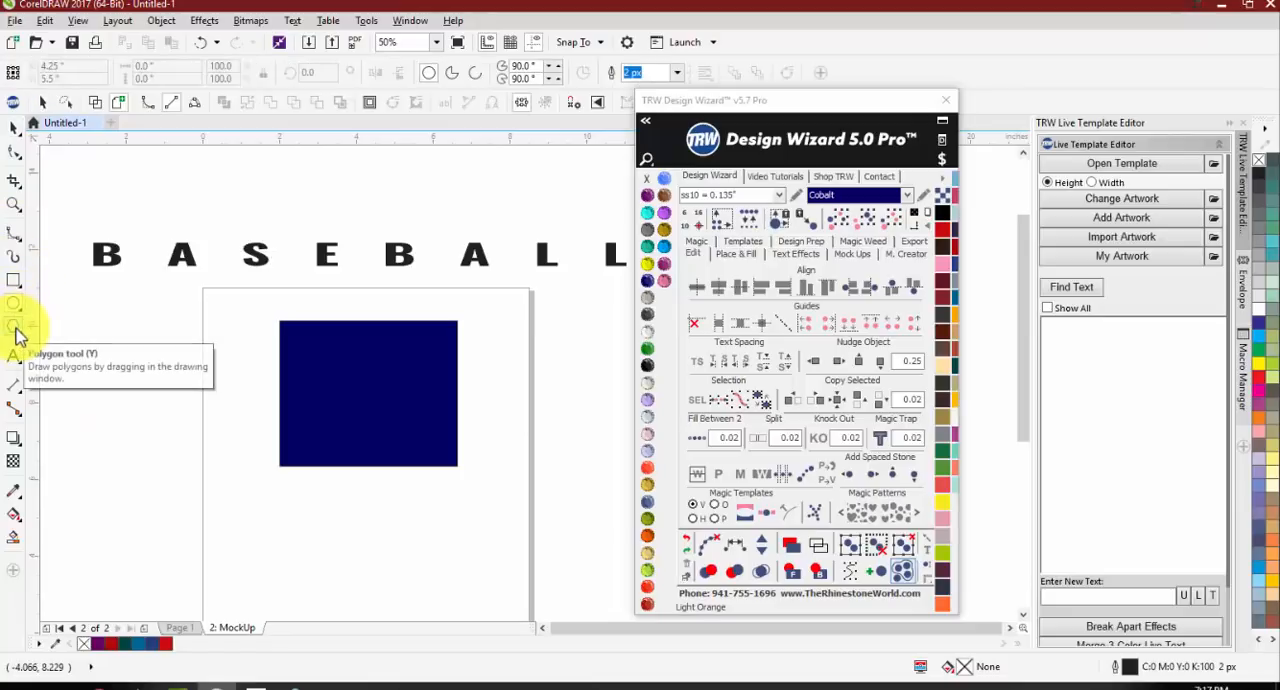
{"action": "key", "text": "space"}
{"action": "left_click", "coordinate": [340, 378]}
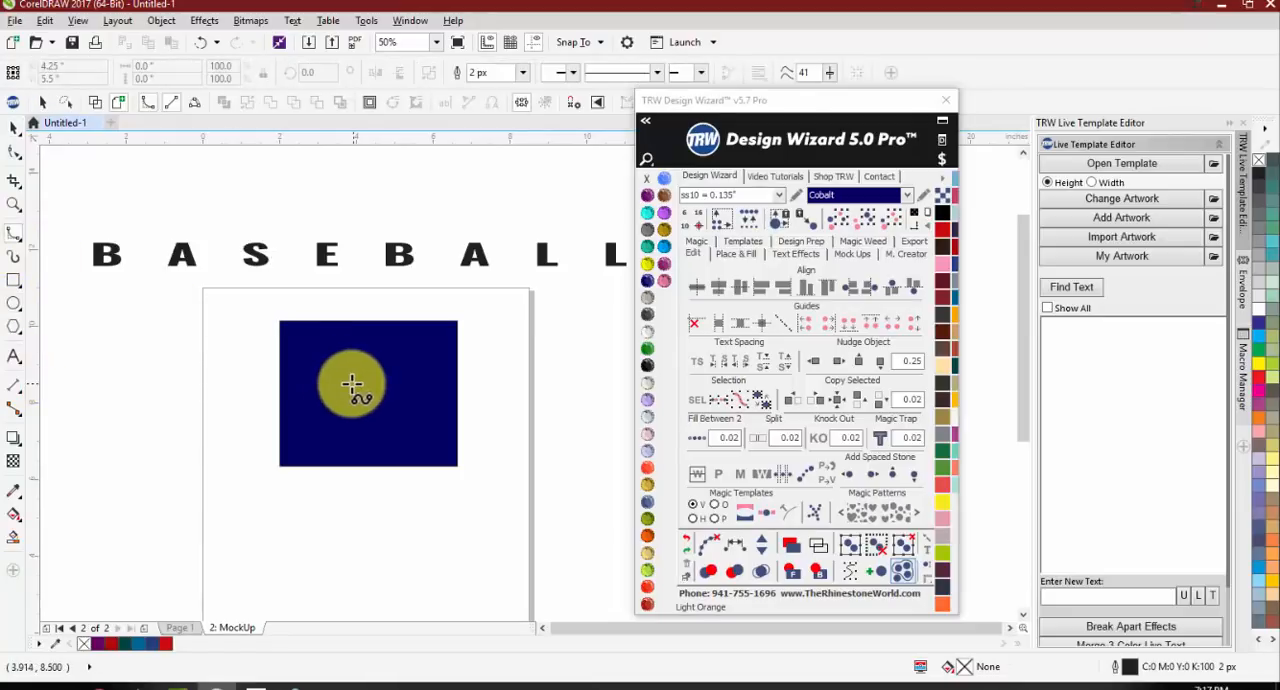
{"action": "left_click", "coordinate": [735, 254]}
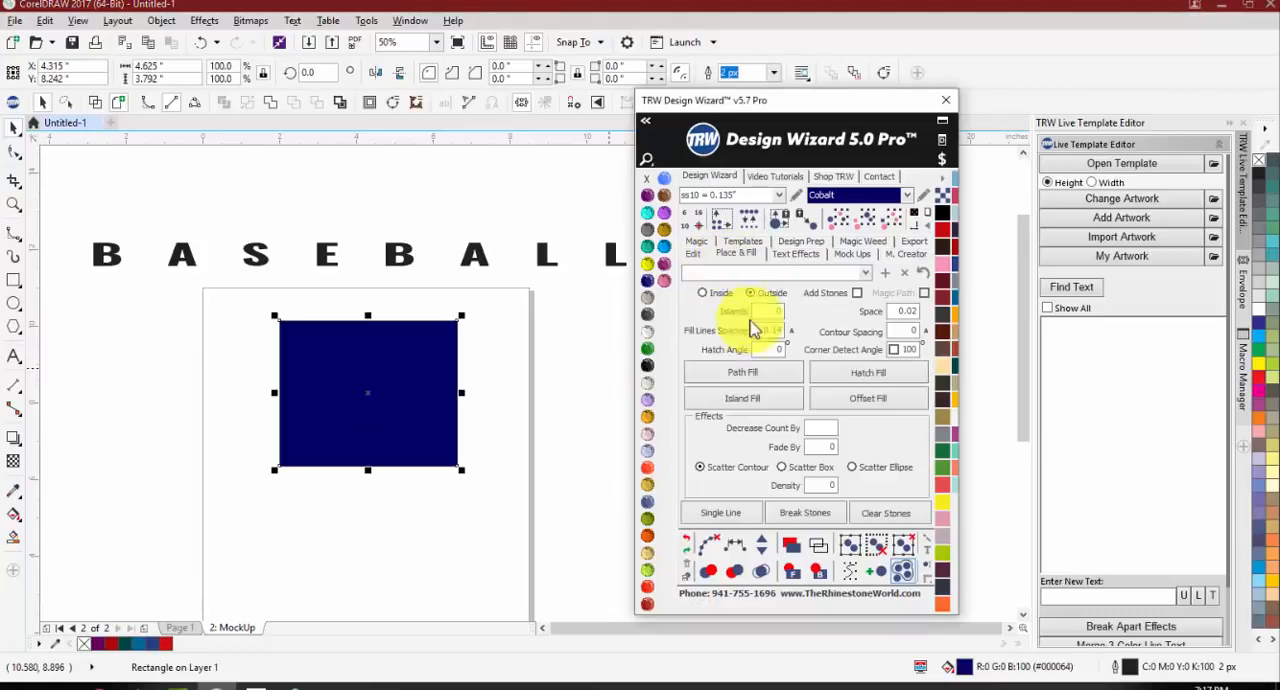
Step: Try a Path Fill of ss10 Cobalt stones along the rectangle's outline without corner detection, and undo it
{"action": "left_click", "coordinate": [742, 372]}
{"action": "left_click_drag", "start_coordinate": [480, 289], "coordinate": [206, 508]}
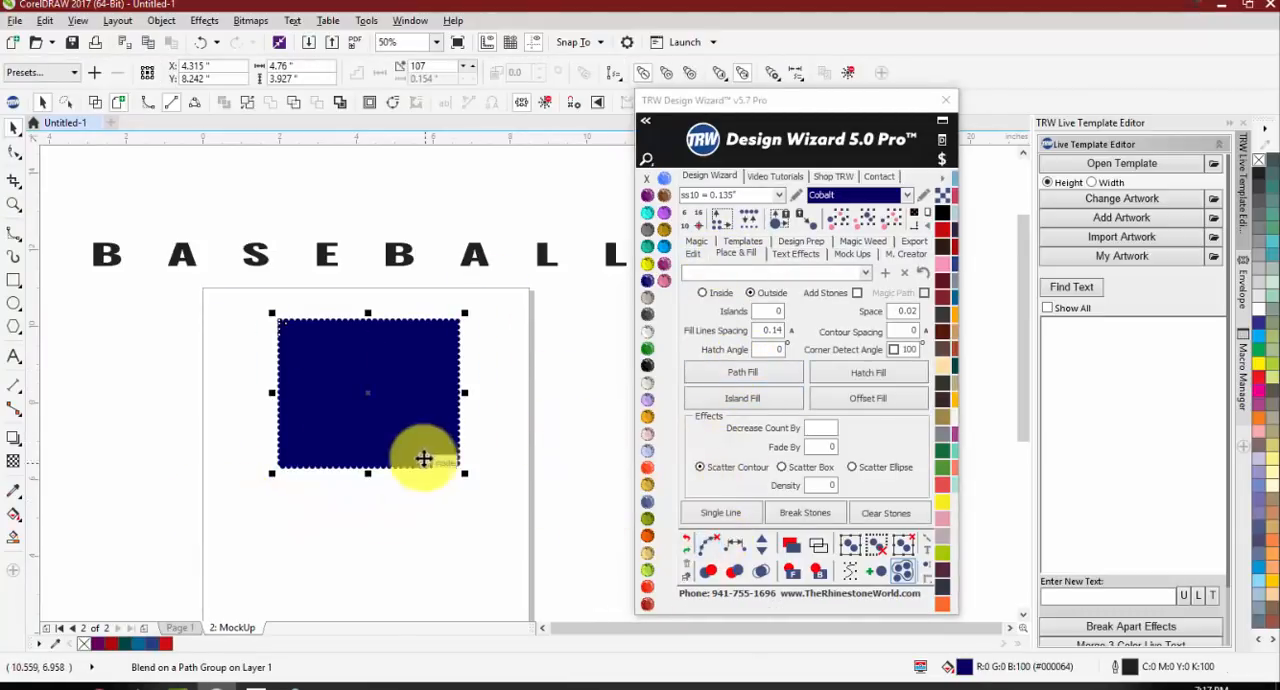
{"action": "left_click", "coordinate": [532, 457]}
{"action": "key", "text": "ctrl+z"}
Step: Path Fill the rectangle's outline with ss10 Cobalt stones using Corner Detect Angle 100, and remove the rectangle so only separate stones remain
{"action": "left_click", "coordinate": [749, 378]}
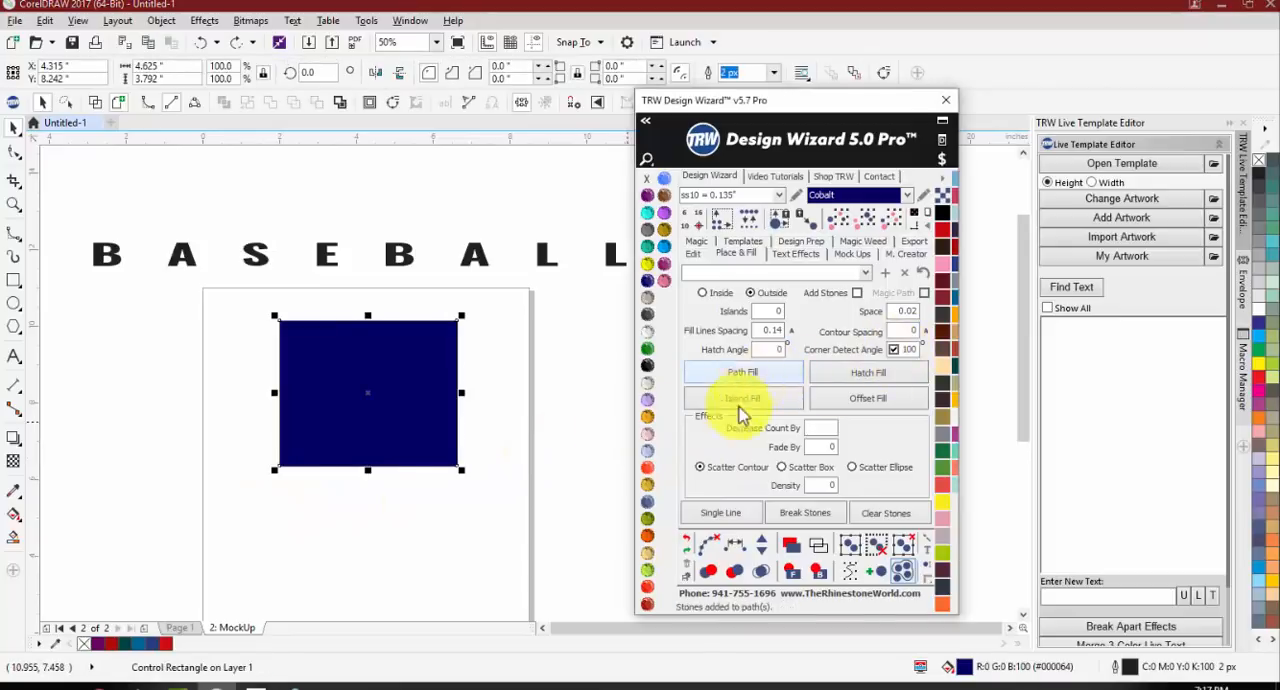
{"action": "left_click", "coordinate": [329, 358]}
{"action": "scroll", "coordinate": [310, 356], "scroll_direction": "up", "scroll_amount": 2}
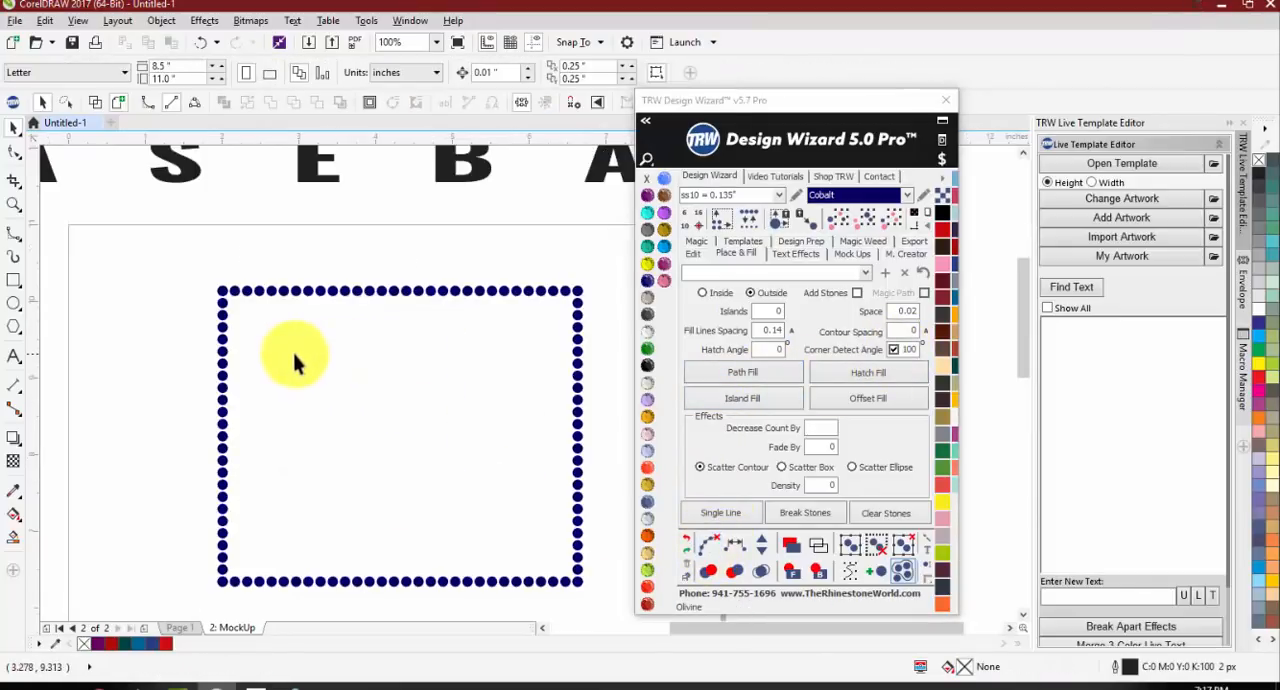
Step: Select all stones along the outline's upper row between the two stones next to the corners, and recolor them Emerald
{"action": "left_click", "coordinate": [563, 298]}
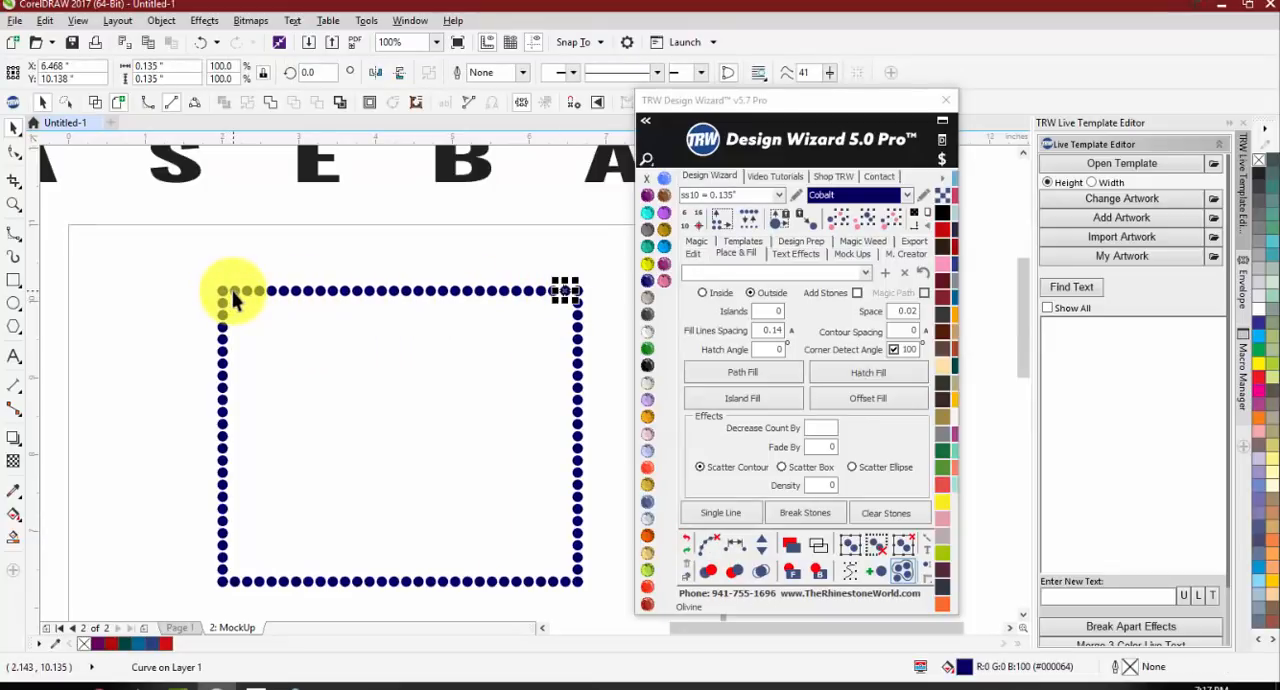
{"action": "left_click", "coordinate": [460, 265]}
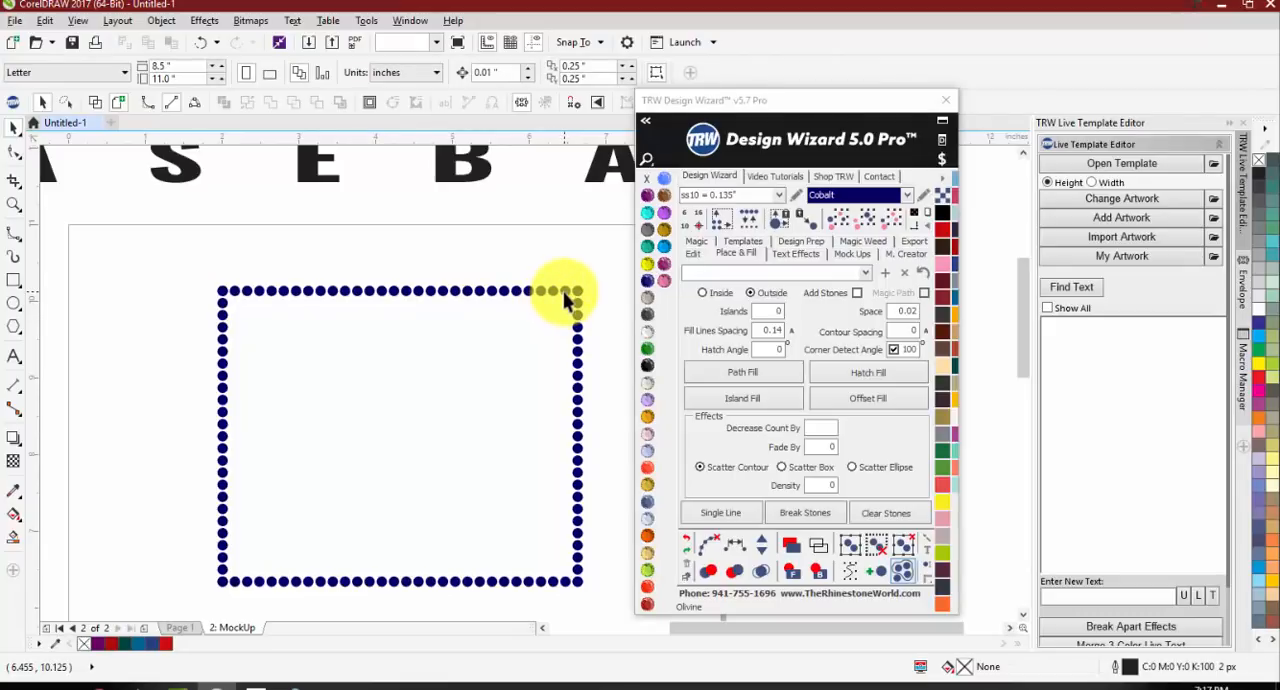
{"action": "left_click", "coordinate": [564, 294]}
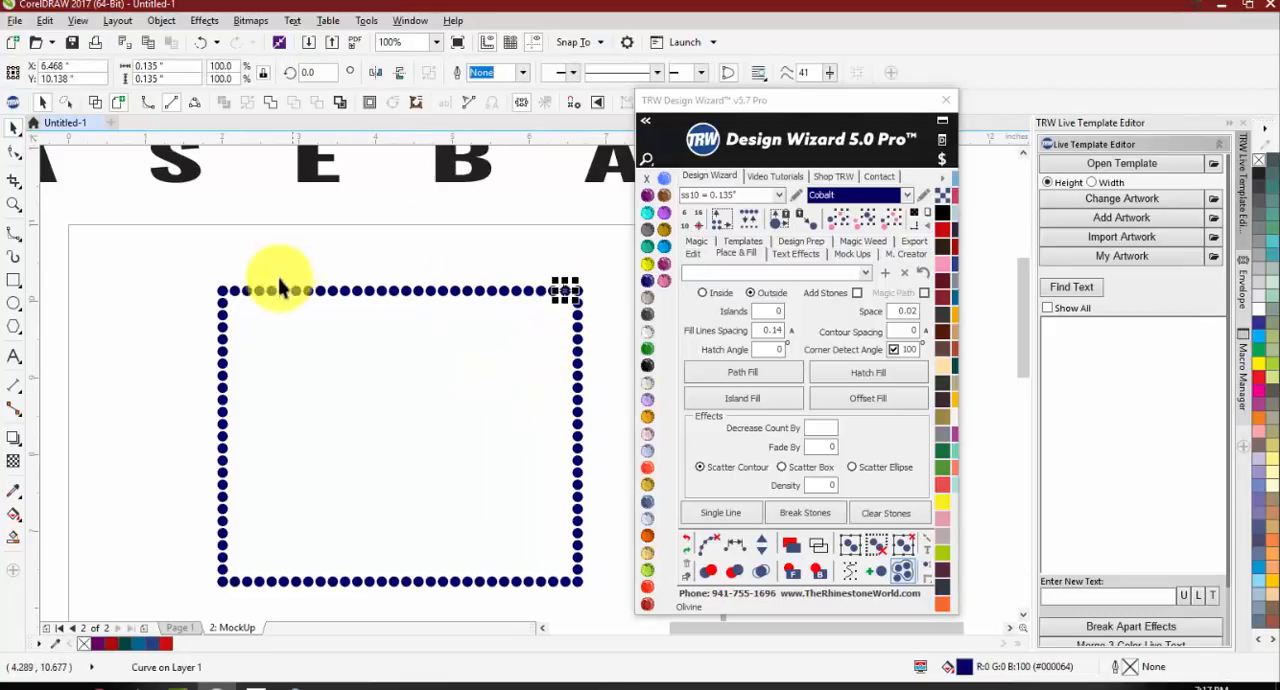
{"action": "left_click", "coordinate": [232, 298], "text": "shift"}
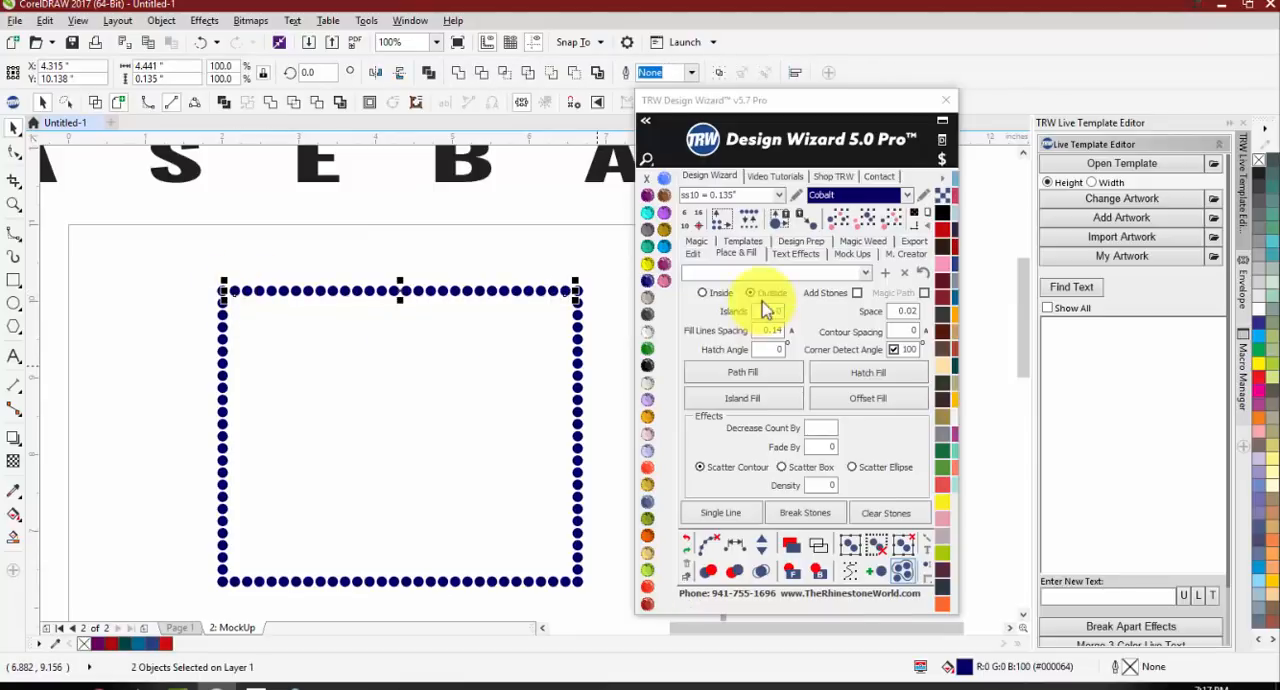
{"action": "left_click", "coordinate": [694, 254]}
{"action": "left_click", "coordinate": [694, 254]}
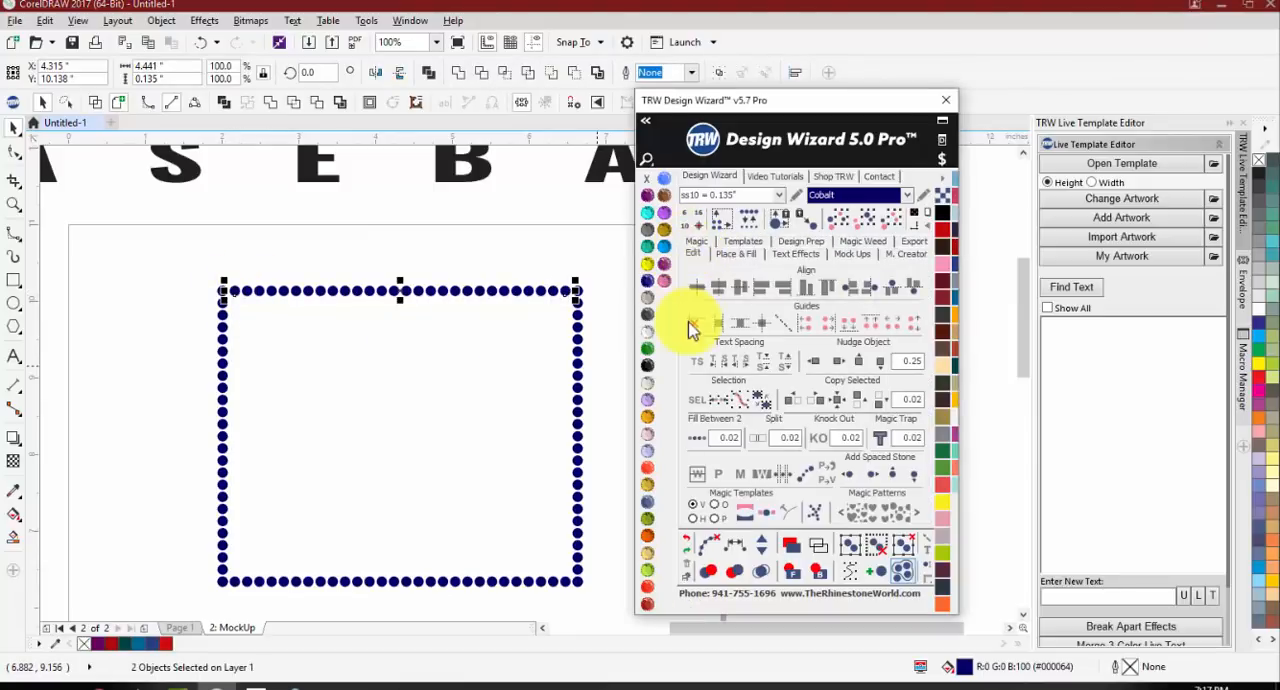
{"action": "left_click", "coordinate": [722, 408]}
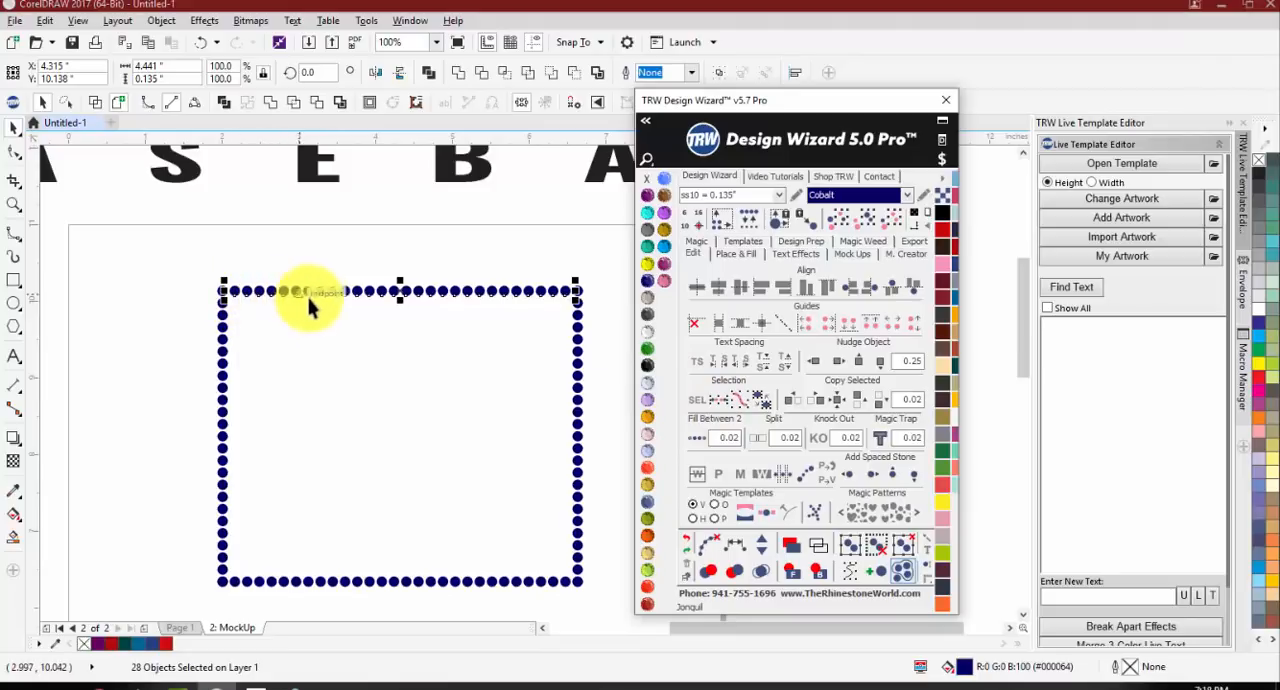
{"action": "left_click", "coordinate": [647, 347]}
{"action": "left_click", "coordinate": [606, 334]}
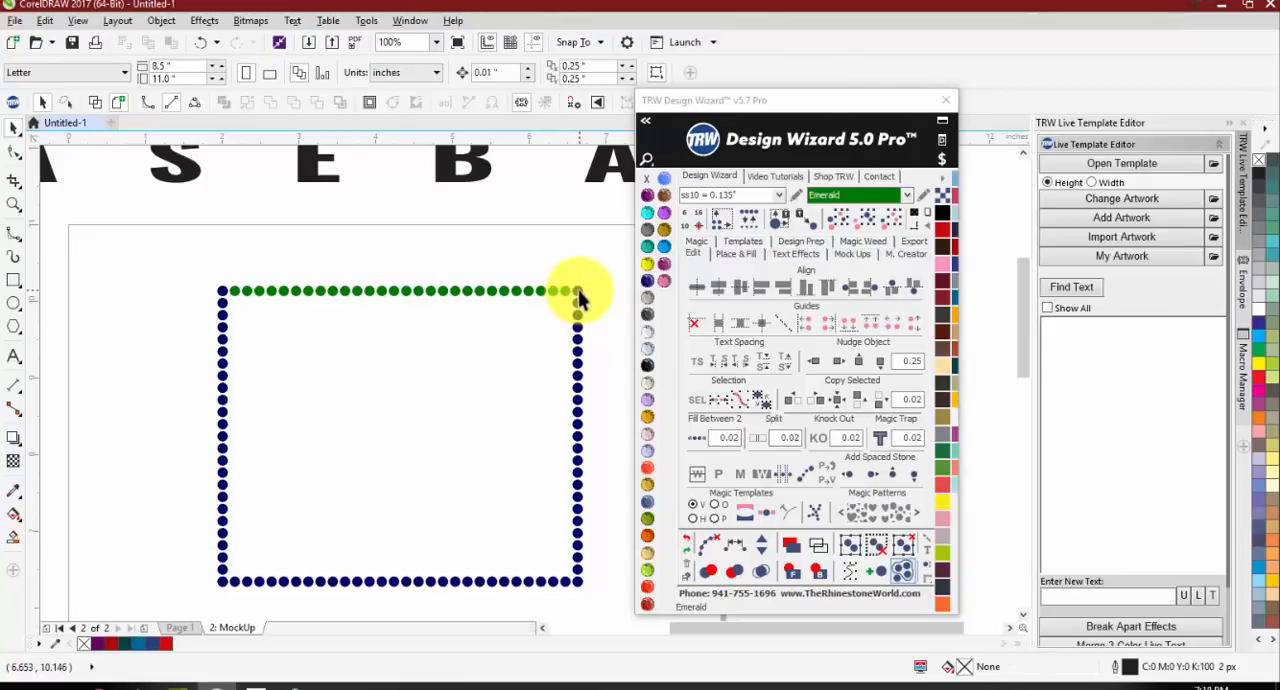
Step: Select two stones on the outline's right side and try Fill Between 2 on them
{"action": "left_click", "coordinate": [578, 312]}
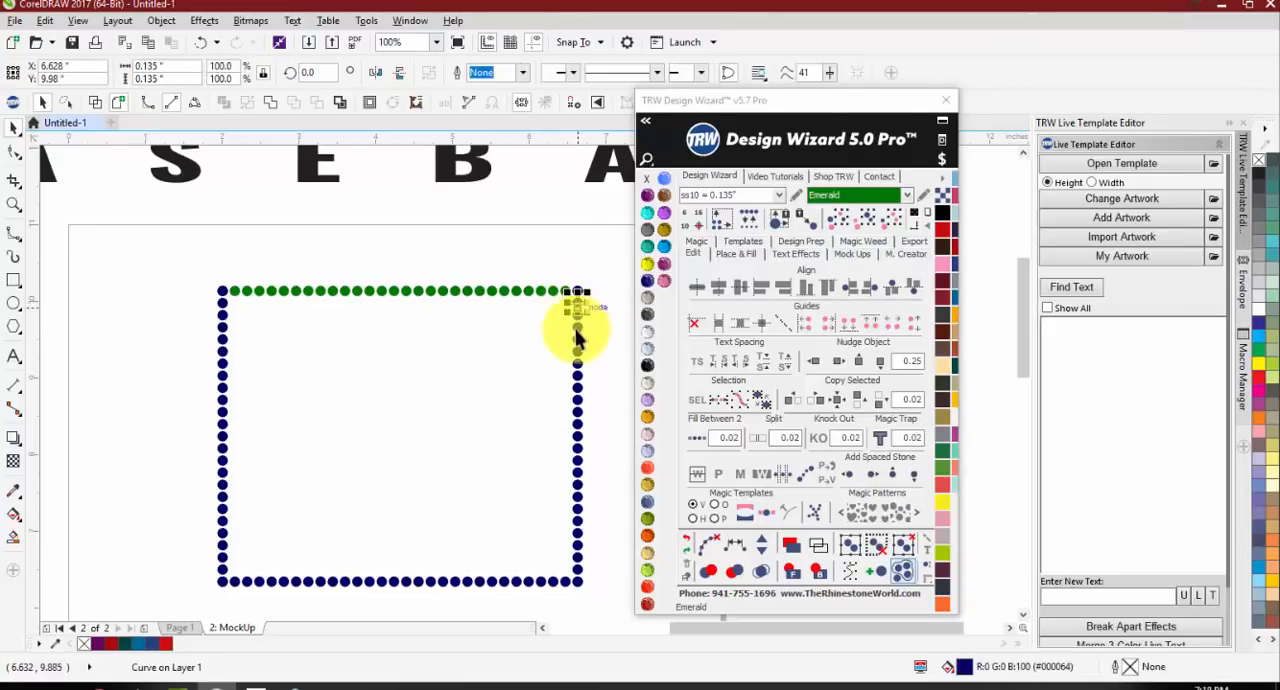
{"action": "left_click", "coordinate": [578, 421], "text": "shift"}
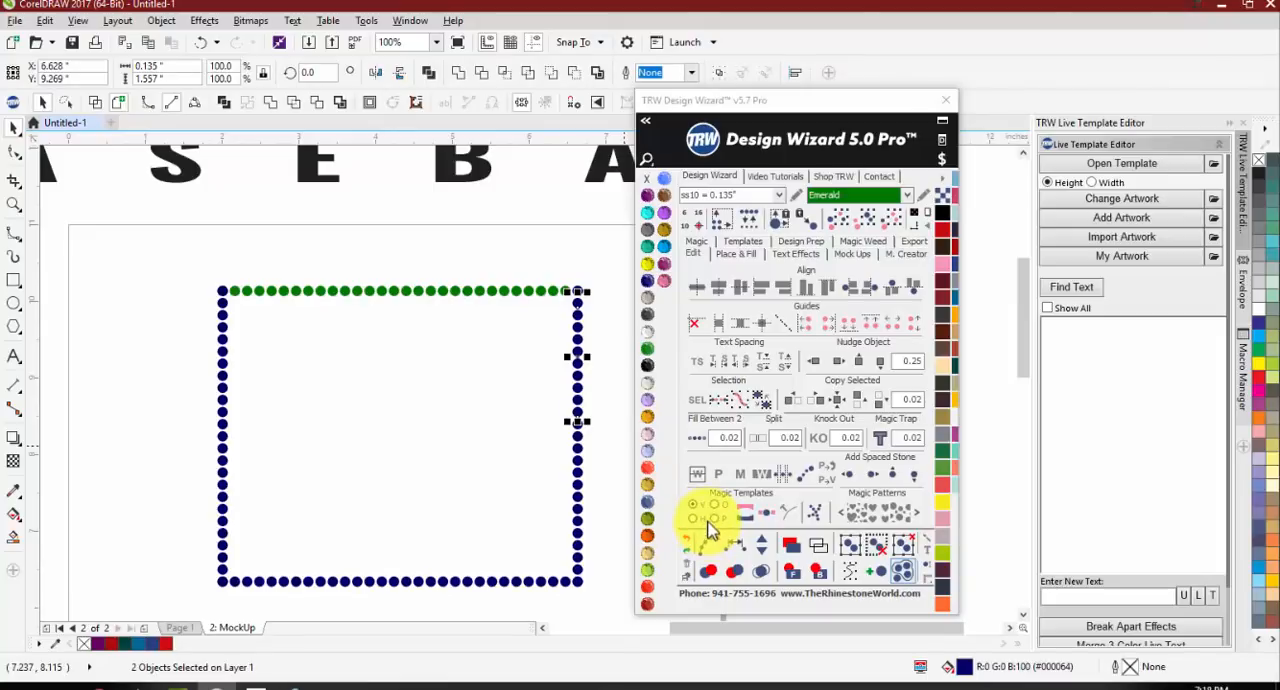
{"action": "left_click", "coordinate": [698, 438]}
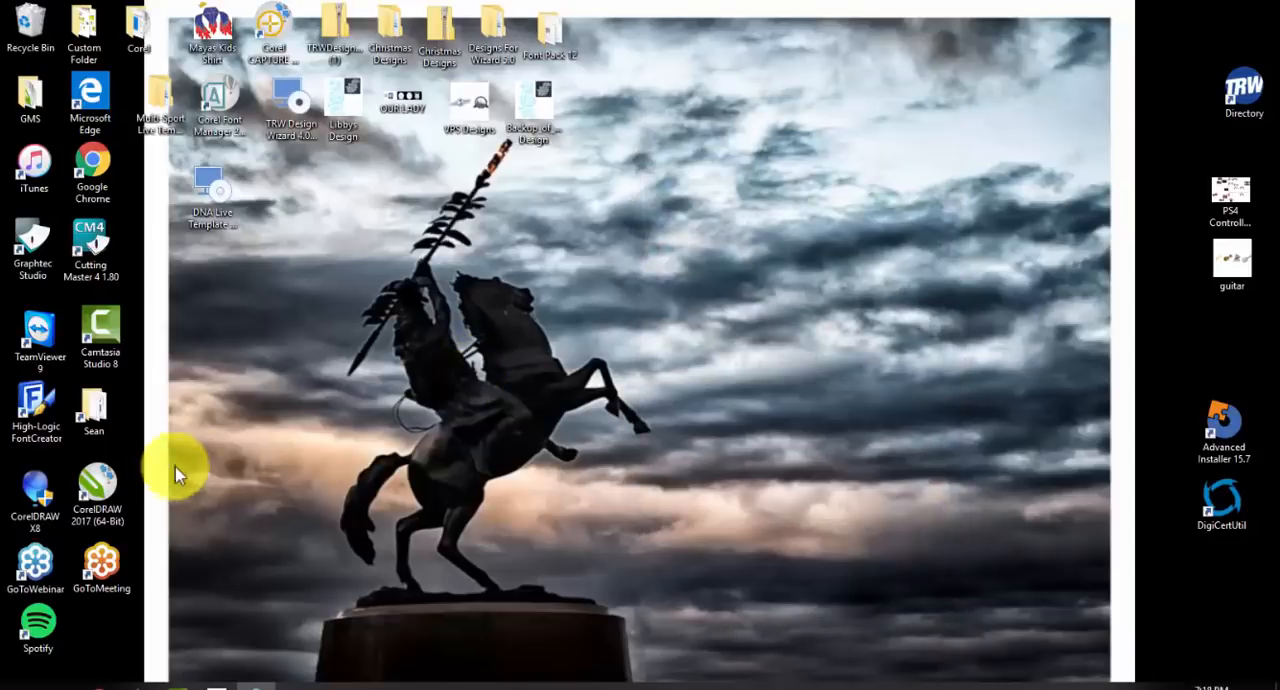
Step: Restart CorelDRAW 2017 with a new blank Letter document and the TRW Design Wizard open
{"action": "double_click", "coordinate": [113, 497]}
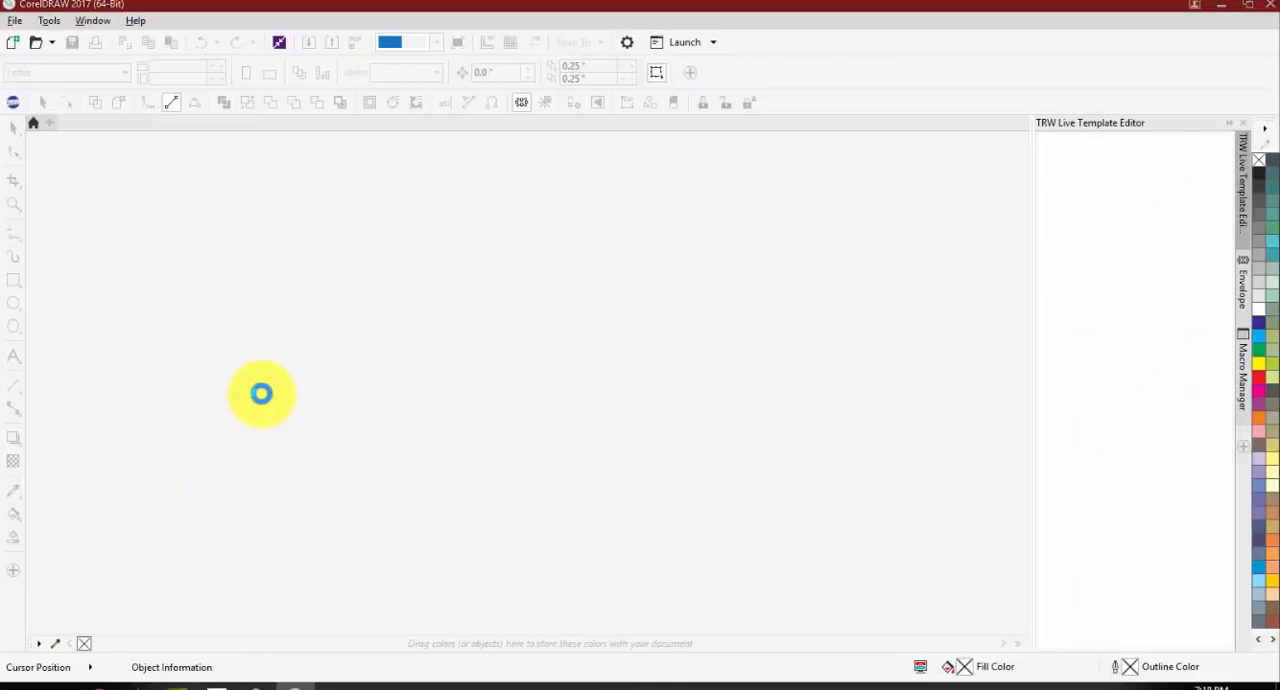
{"action": "left_click", "coordinate": [735, 386]}
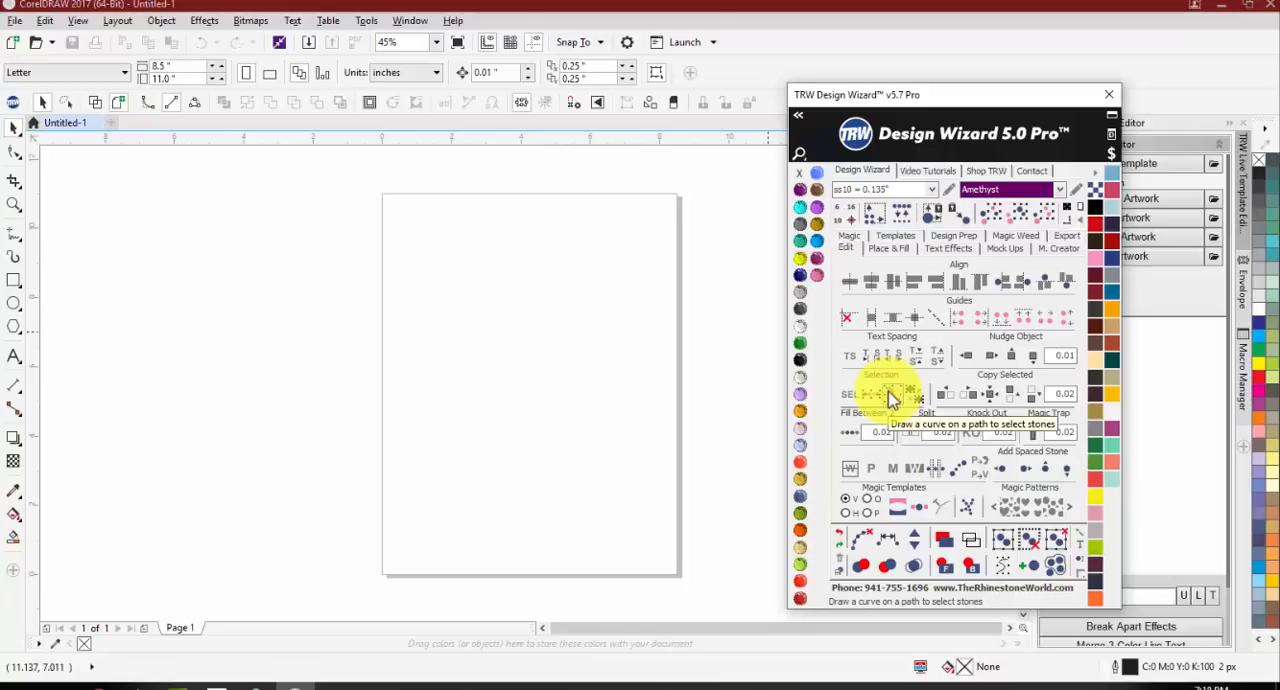
{"action": "left_click", "coordinate": [507, 418]}
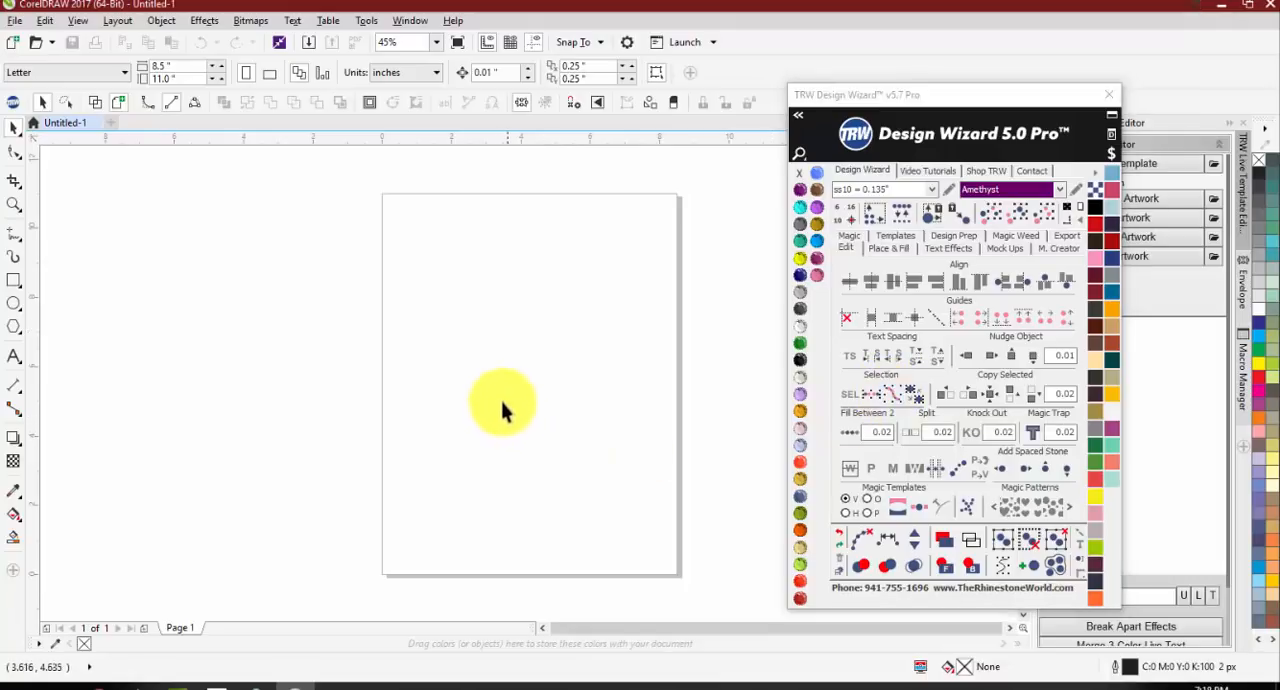
Step: Draw a rectangle about 5.606 by 4.453 inches on the upper part of the page and bring up the Place & Fill options
{"action": "left_click", "coordinate": [14, 282]}
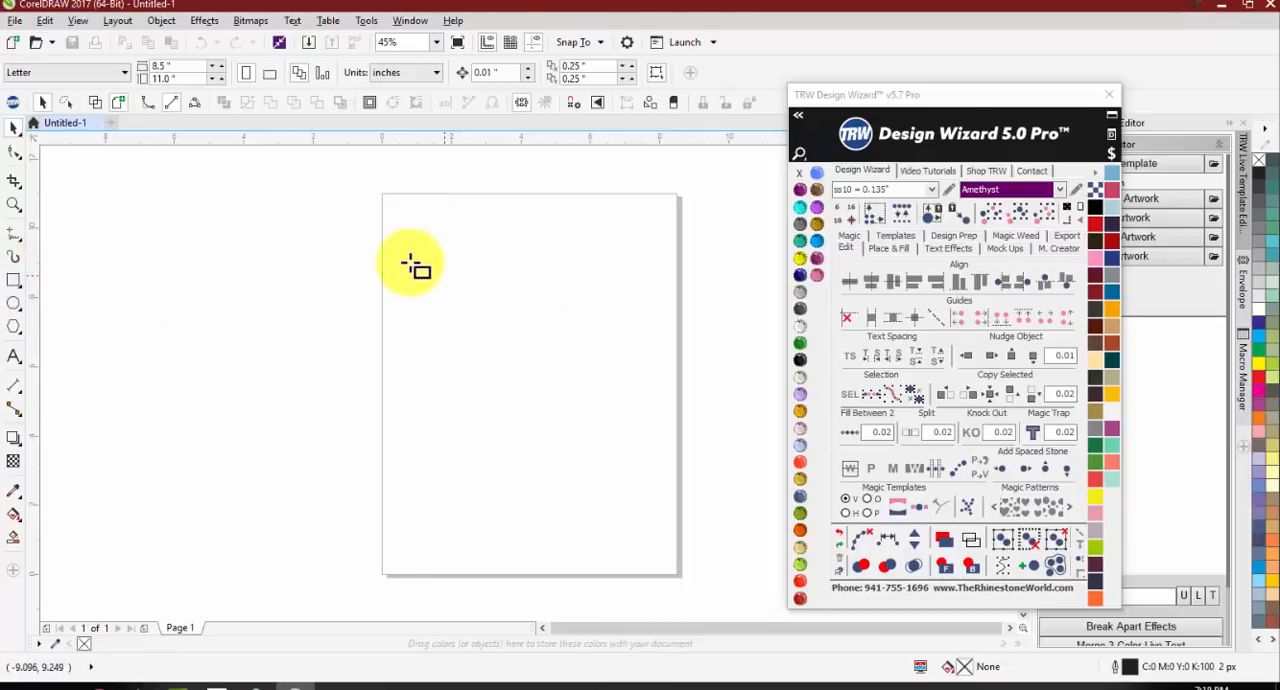
{"action": "left_click_drag", "start_coordinate": [407, 247], "coordinate": [602, 401]}
{"action": "left_click", "coordinate": [900, 239]}
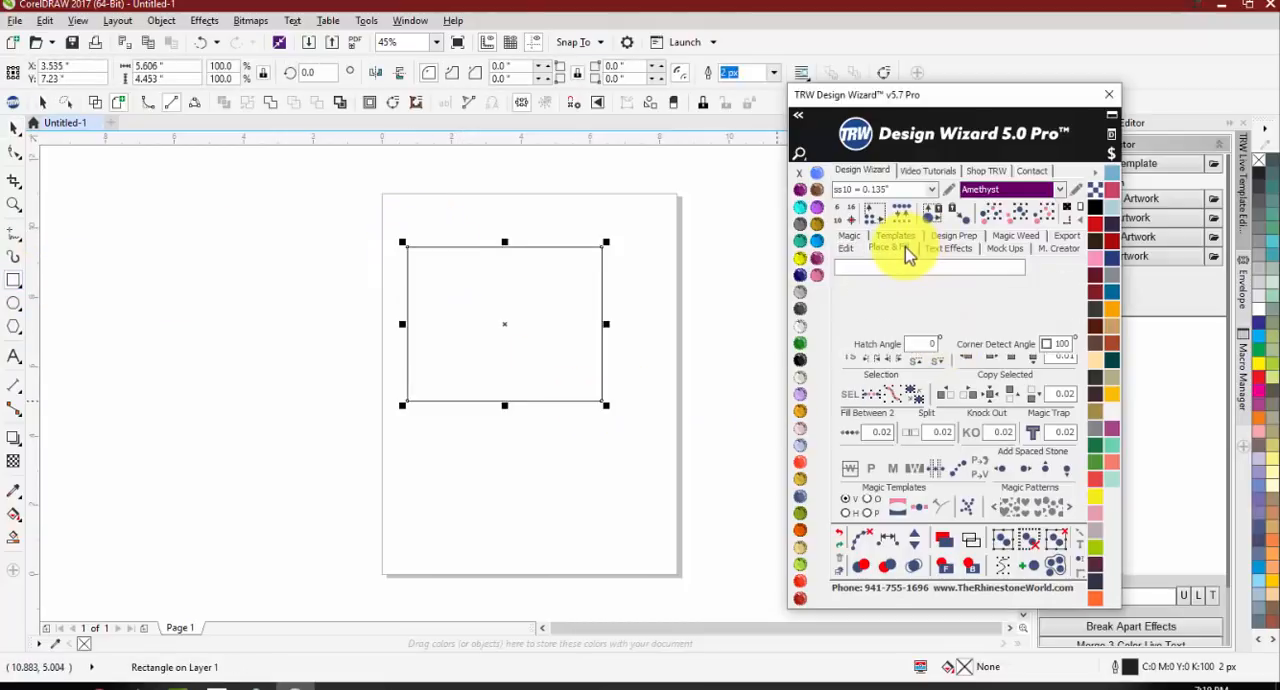
{"action": "left_click", "coordinate": [900, 248]}
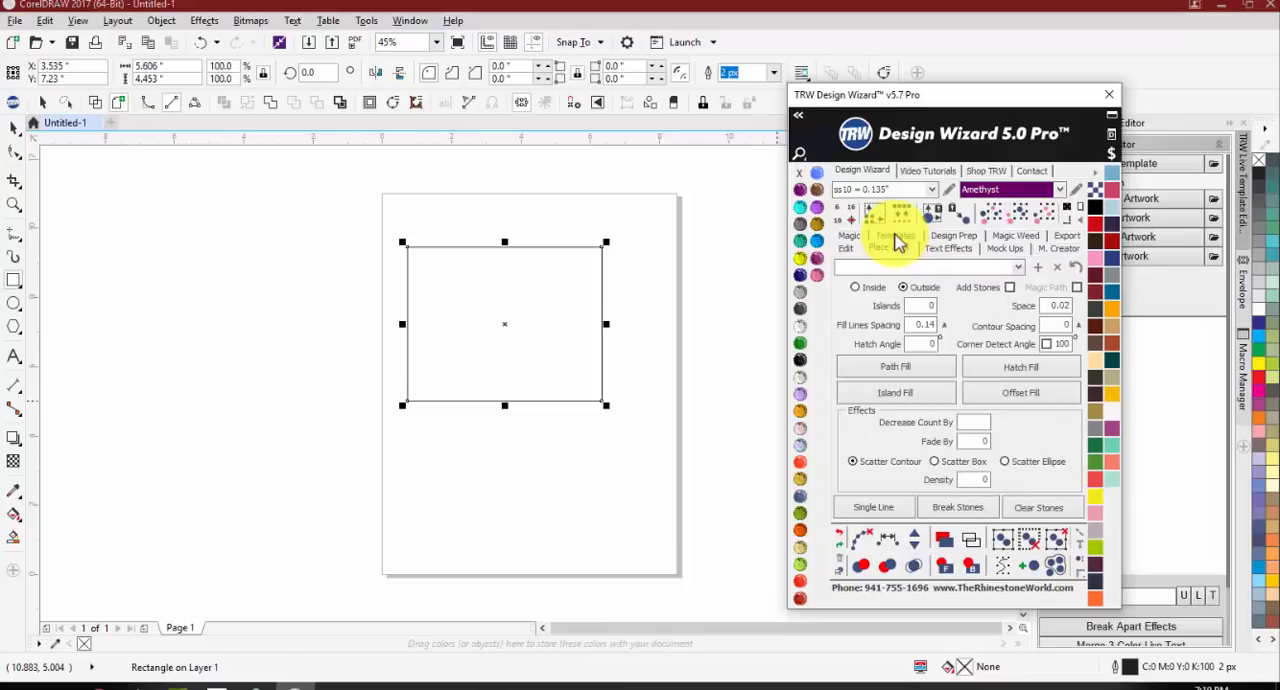
Step: Try a Hatch Fill on the rectangle without adding stones, and undo it
{"action": "left_click", "coordinate": [1000, 368]}
{"action": "key", "text": "ctrl+z"}
{"action": "key", "text": "ctrl+z"}
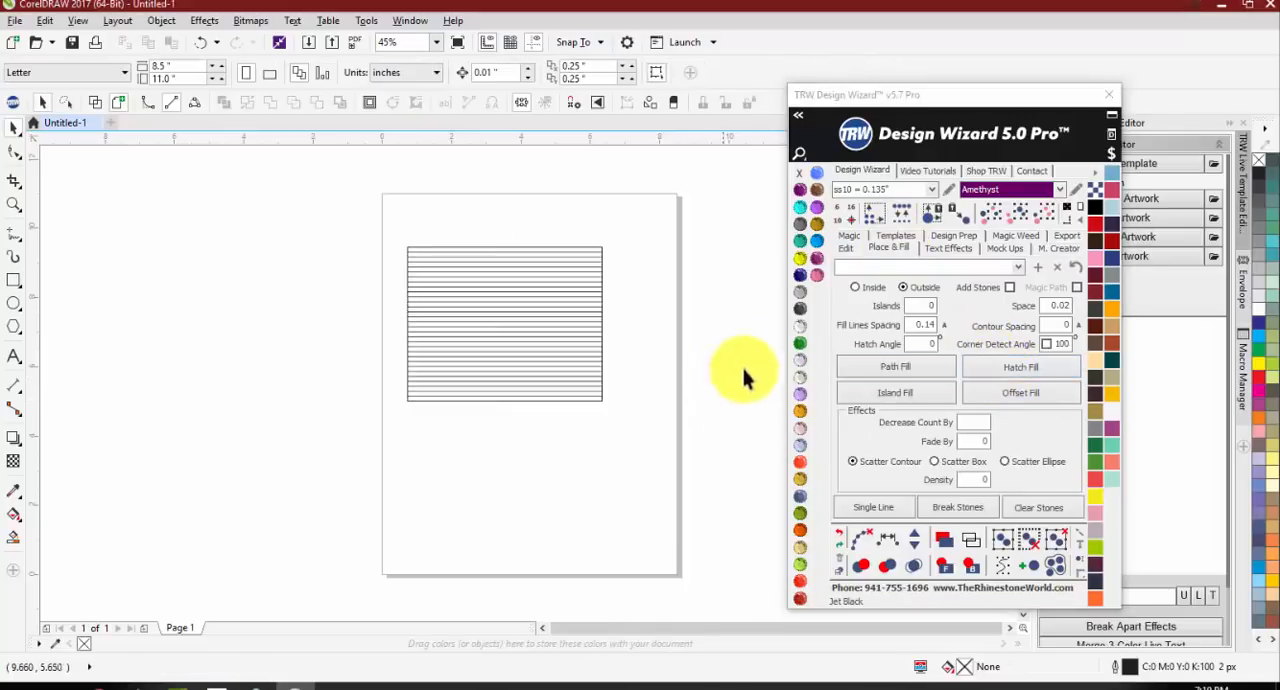
Step: Hatch Fill the rectangle with ss10 Amethyst stones by enabling Add Stones, and break the stones apart from their paths
{"action": "left_click", "coordinate": [1009, 287]}
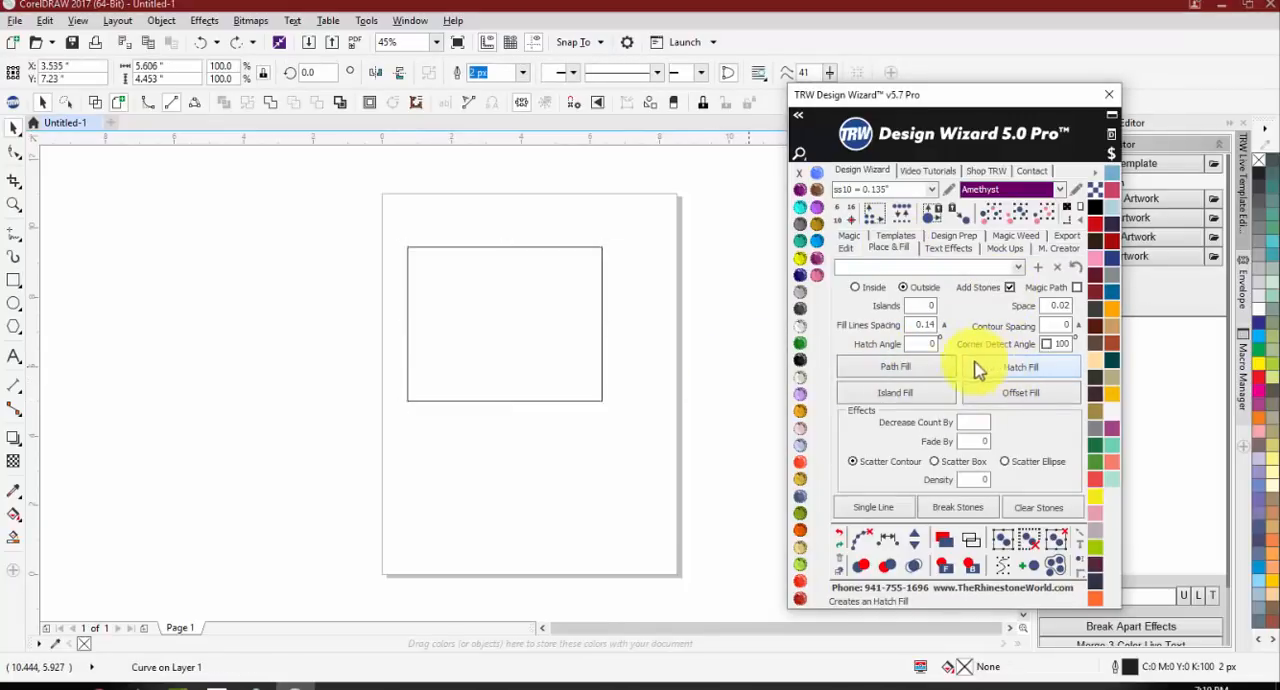
{"action": "left_click", "coordinate": [974, 367]}
{"action": "left_click_drag", "start_coordinate": [650, 449], "coordinate": [340, 222]}
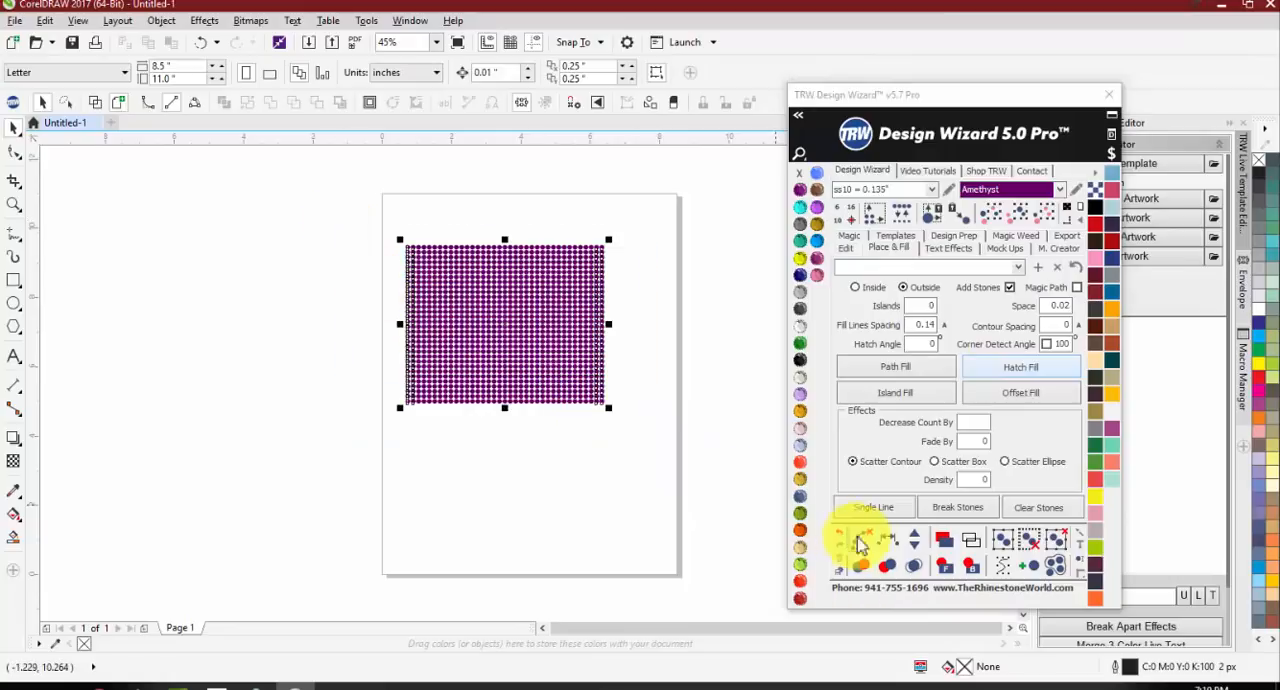
{"action": "left_click", "coordinate": [861, 540]}
{"action": "left_click", "coordinate": [537, 431]}
Step: Delete the leftover rectangle outline around the Amethyst stones
{"action": "scroll", "coordinate": [560, 270], "scroll_direction": "up", "scroll_amount": 3}
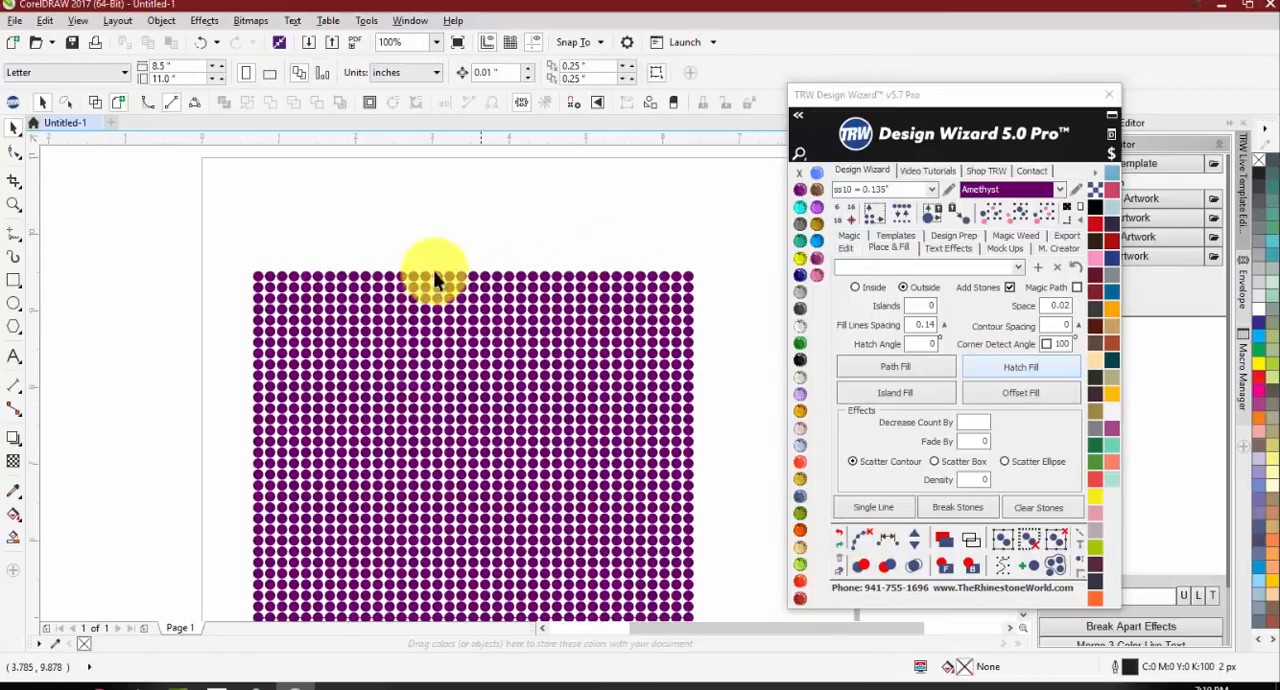
{"action": "scroll", "coordinate": [286, 280], "scroll_direction": "up", "scroll_amount": 4}
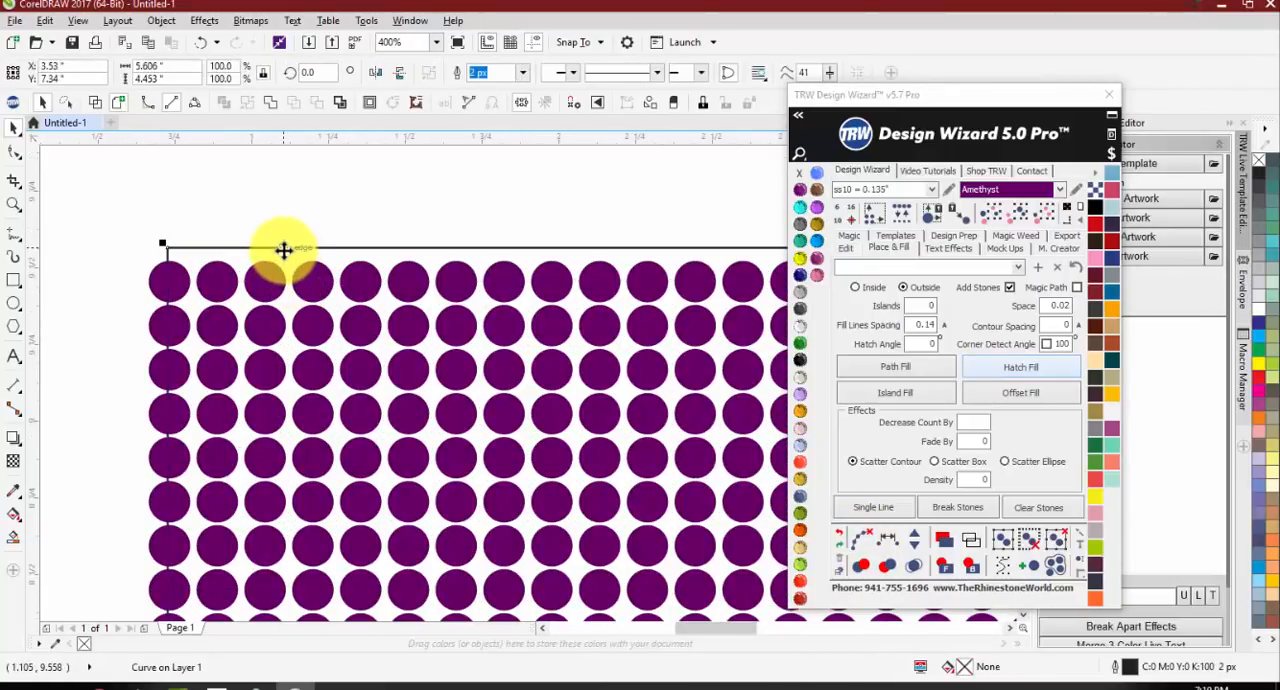
{"action": "scroll", "coordinate": [286, 263], "scroll_direction": "down", "scroll_amount": 4}
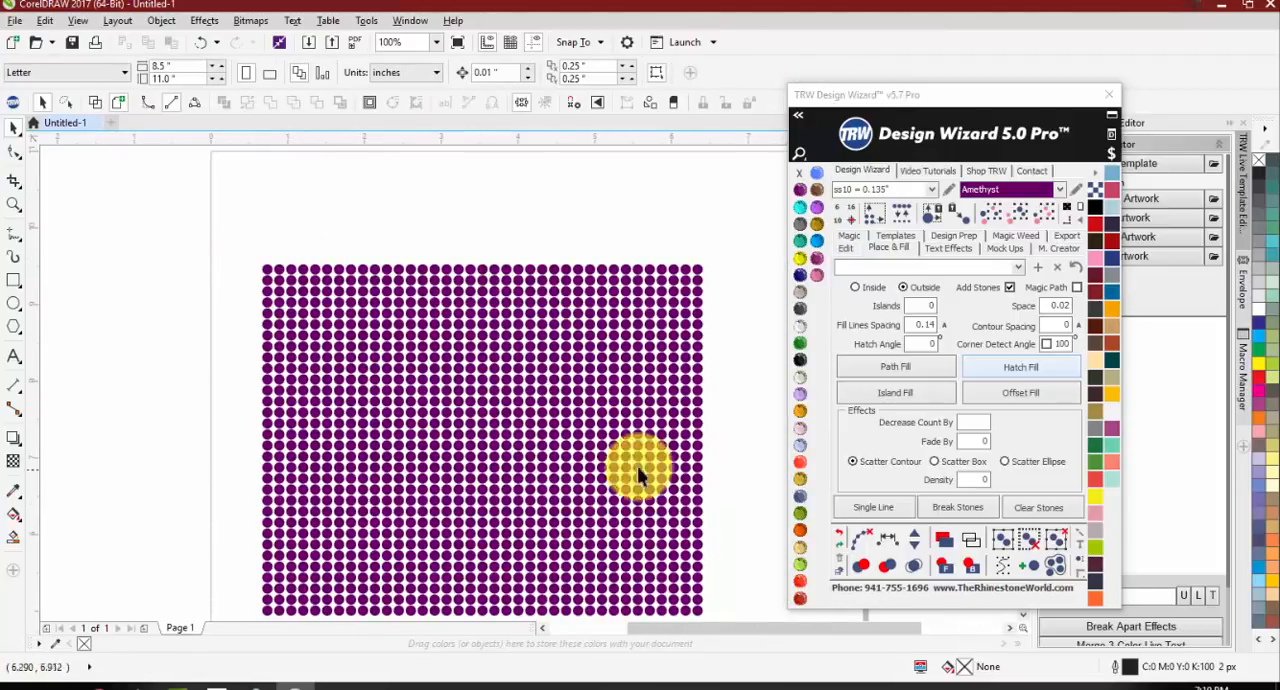
{"action": "scroll", "coordinate": [443, 400], "scroll_direction": "down", "scroll_amount": 2}
{"action": "scroll", "coordinate": [450, 433], "scroll_direction": "up", "scroll_amount": 2}
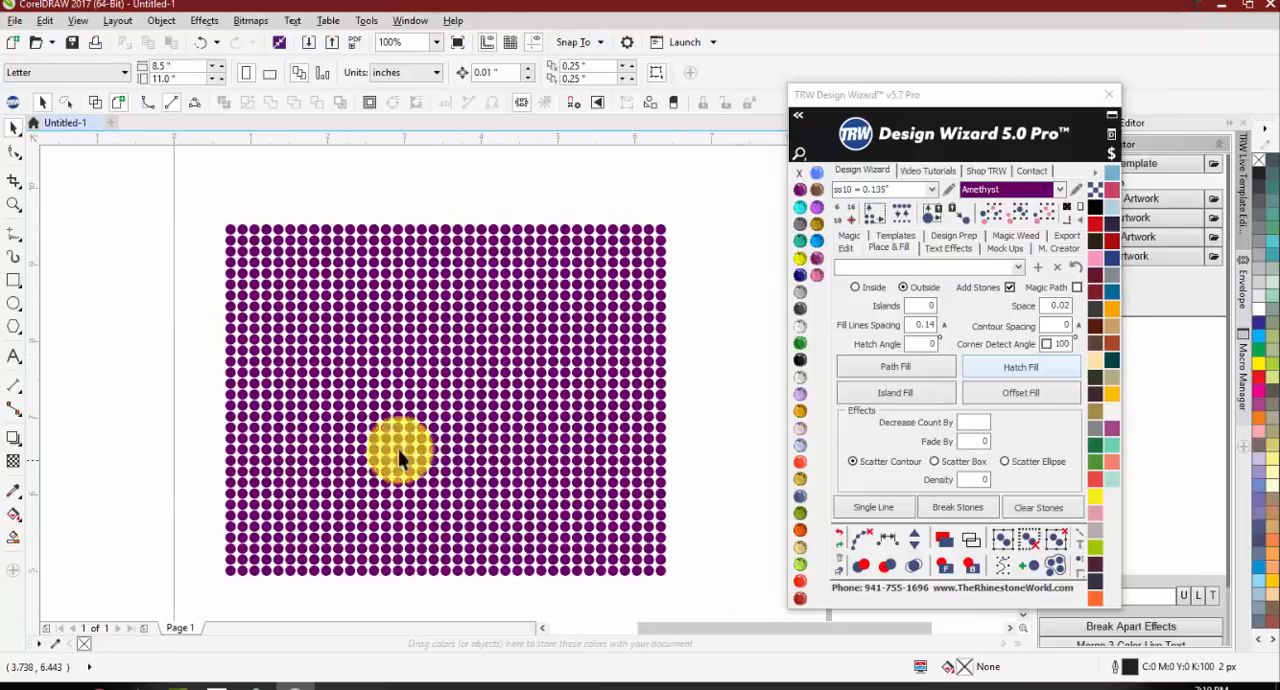
Step: Draw a wavy B-Spline curve about 6.865 by 3.141 inches across the stone block, starting left of it and ending past its right edge
{"action": "left_click", "coordinate": [15, 248]}
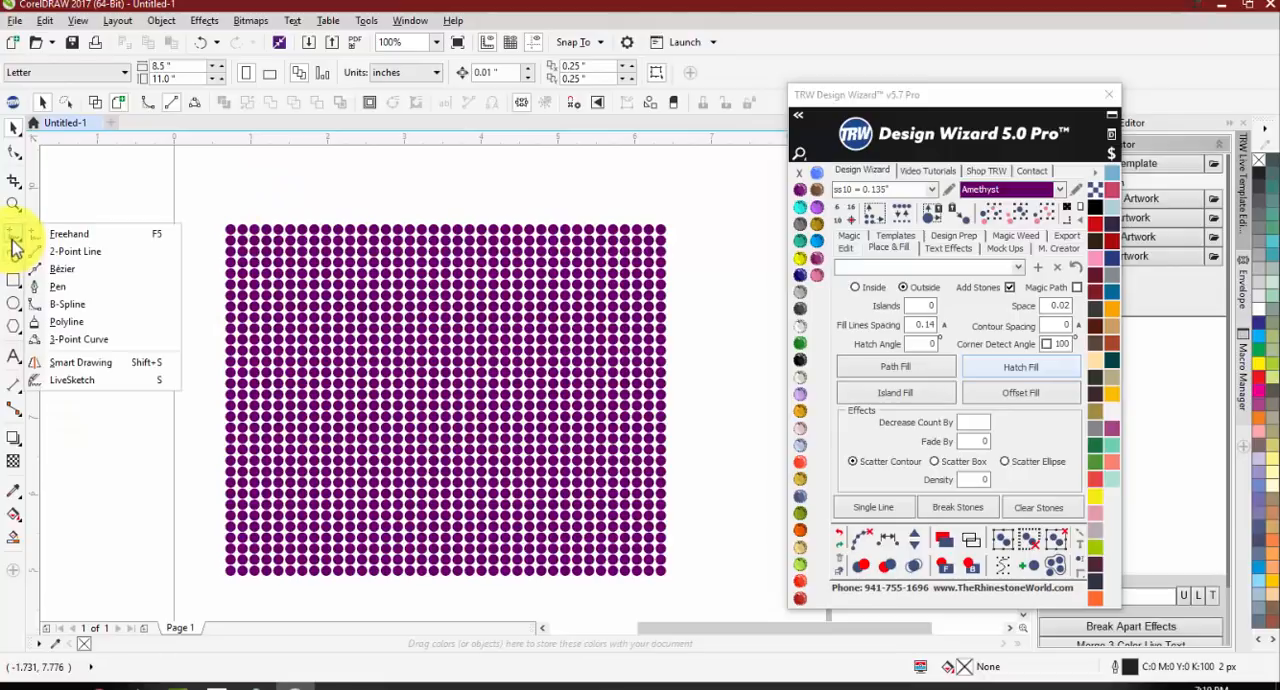
{"action": "left_click", "coordinate": [68, 304]}
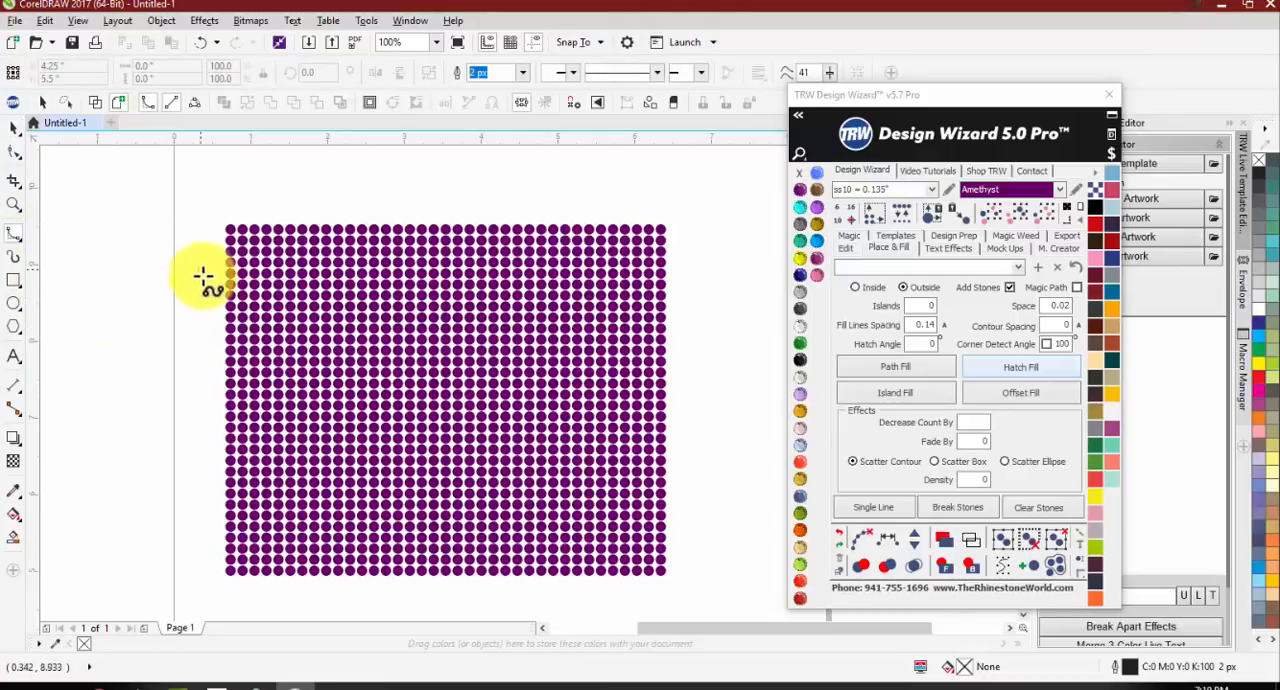
{"action": "left_click", "coordinate": [200, 270]}
{"action": "left_click", "coordinate": [215, 310]}
{"action": "left_click", "coordinate": [290, 262]}
{"action": "left_click", "coordinate": [389, 306]}
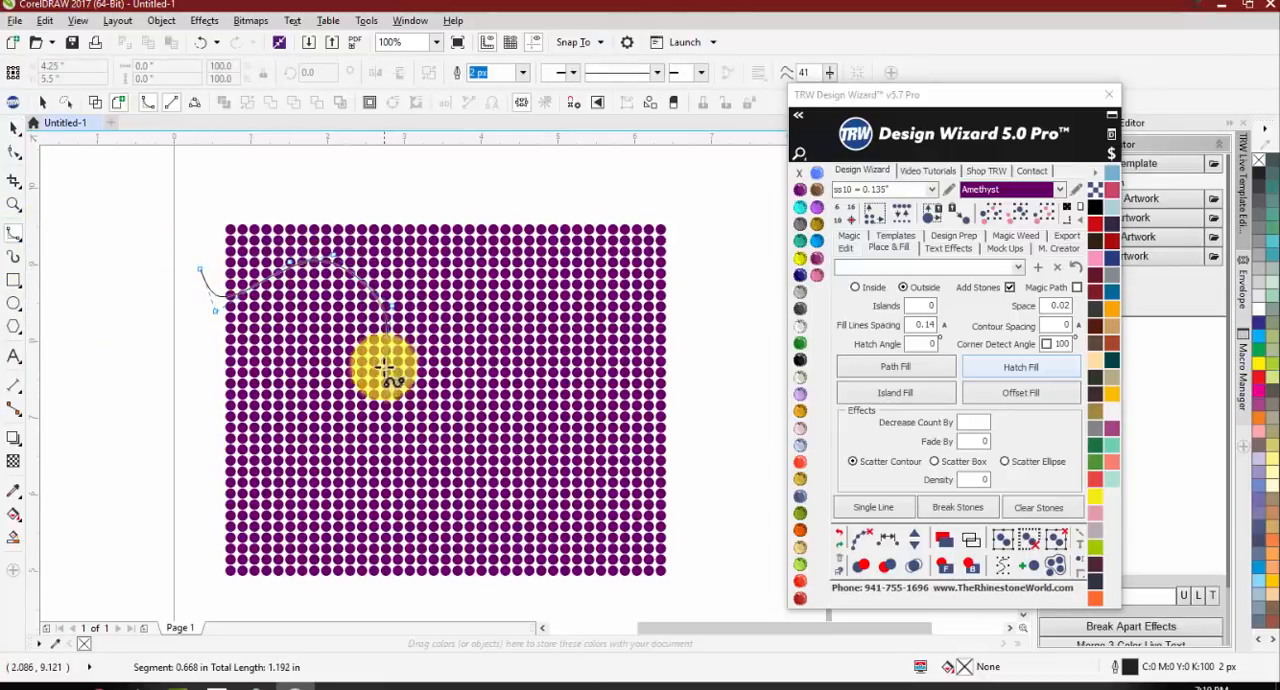
{"action": "left_click", "coordinate": [382, 369]}
{"action": "left_click", "coordinate": [415, 438]}
{"action": "left_click", "coordinate": [505, 377]}
{"action": "left_click", "coordinate": [585, 366]}
{"action": "left_click", "coordinate": [590, 449]}
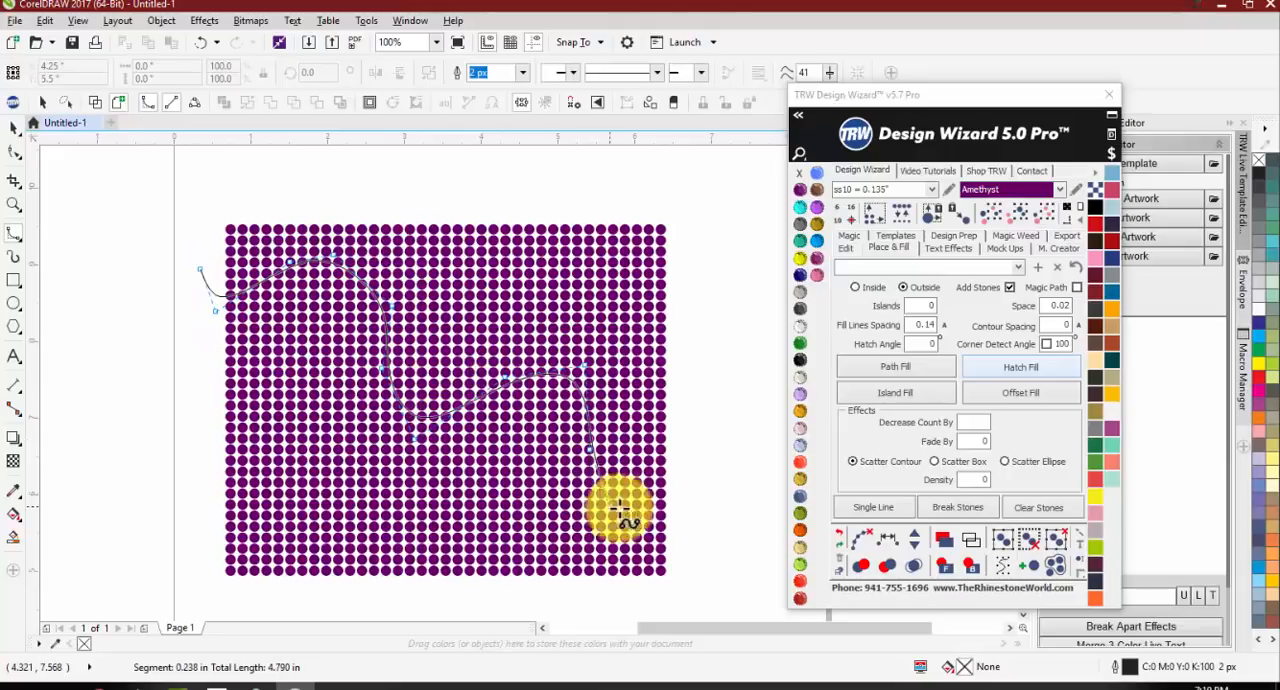
{"action": "double_click", "coordinate": [727, 491]}
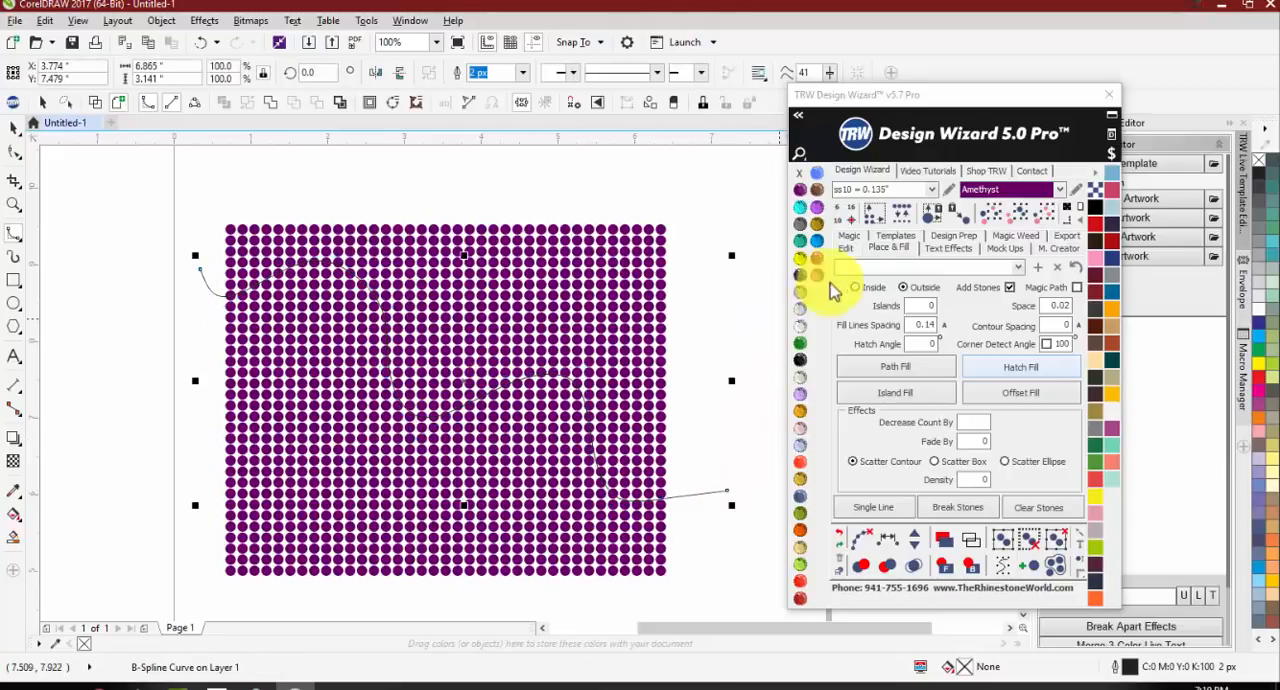
Step: Select the stones lying along the drawn curve with the curve-path selection tool
{"action": "left_click", "coordinate": [847, 247]}
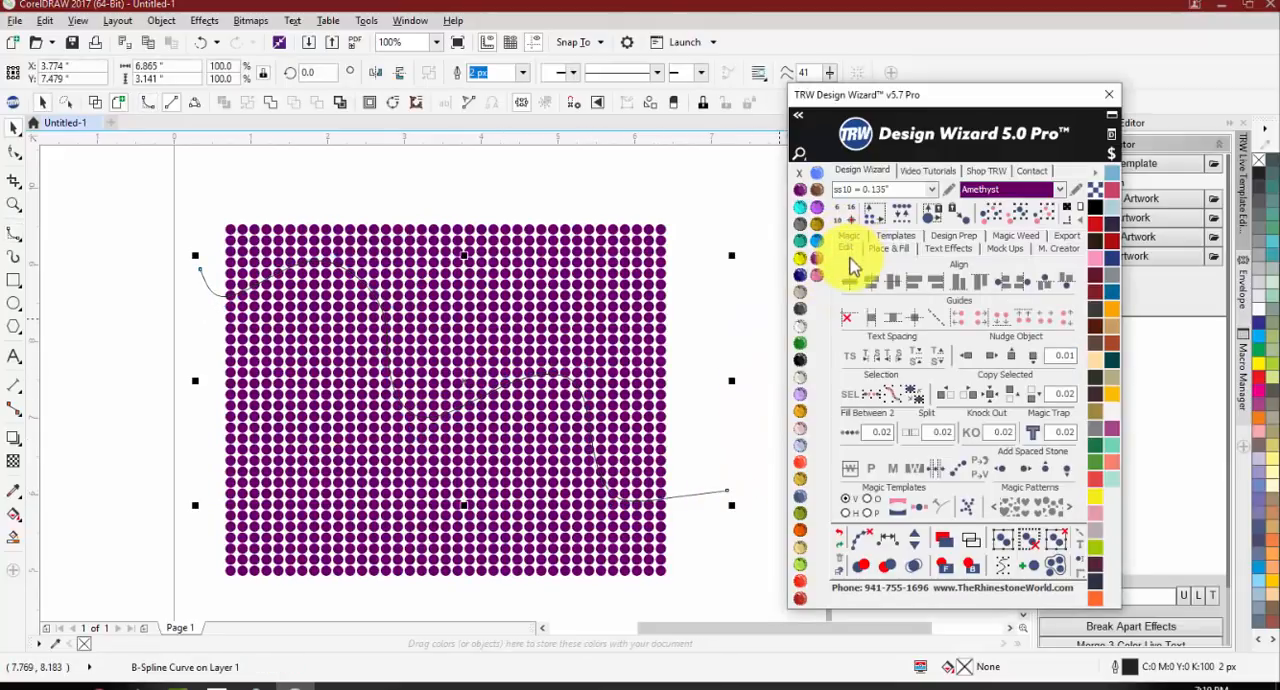
{"action": "left_click", "coordinate": [895, 398]}
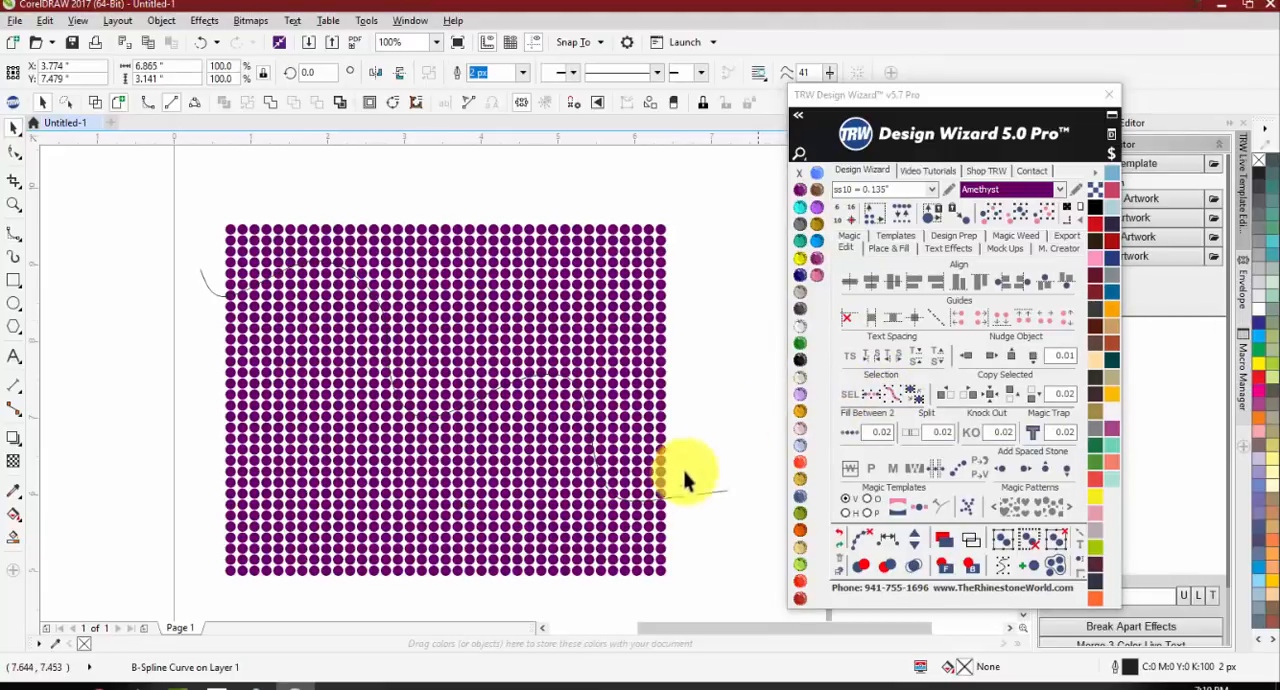
{"action": "left_click", "coordinate": [894, 397]}
{"action": "left_click", "coordinate": [851, 398]}
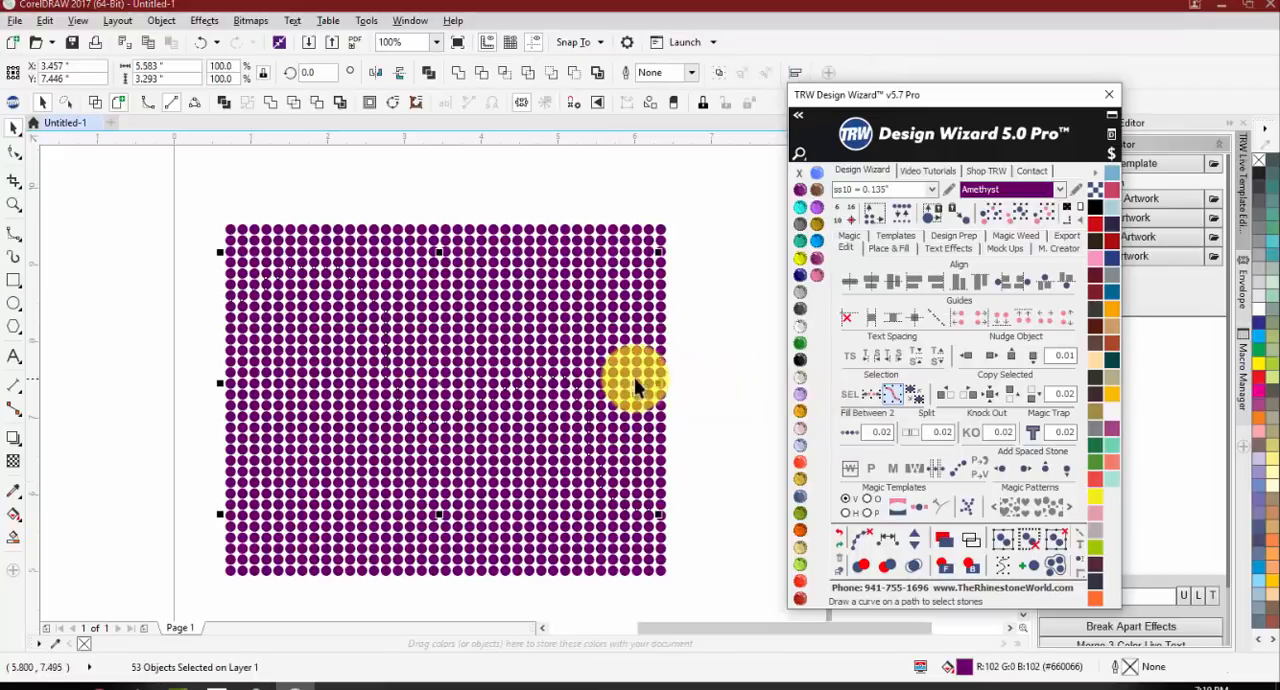
{"action": "scroll", "coordinate": [455, 325], "scroll_direction": "down", "scroll_amount": 1}
{"action": "scroll", "coordinate": [450, 352], "scroll_direction": "up", "scroll_amount": 1}
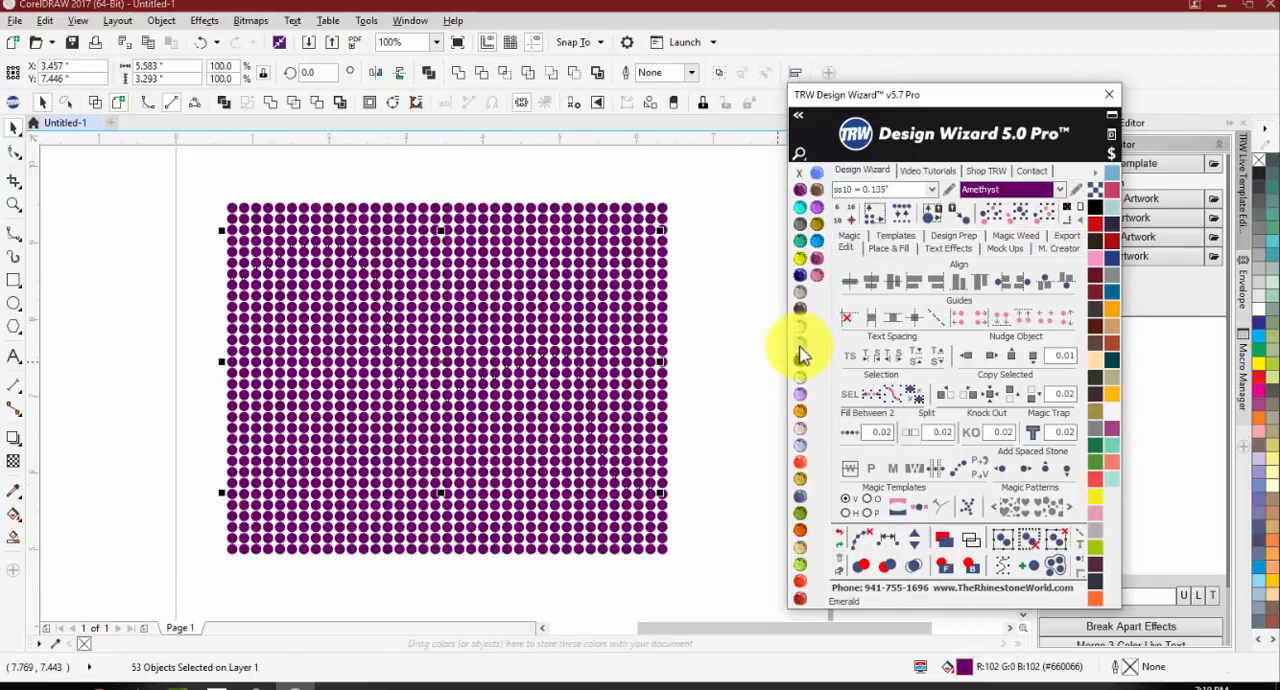
Step: Recolor the selected stones along the curve Emerald, and undo the recoloring
{"action": "left_click", "coordinate": [800, 346]}
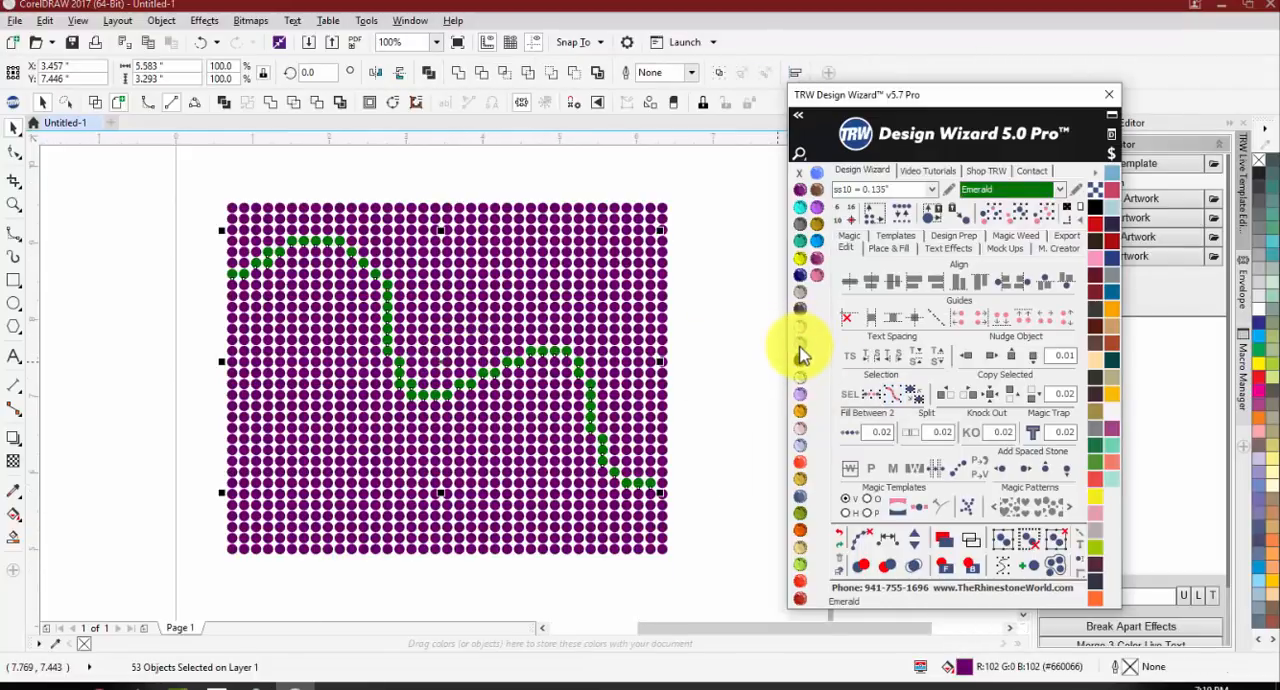
{"action": "left_click", "coordinate": [750, 348]}
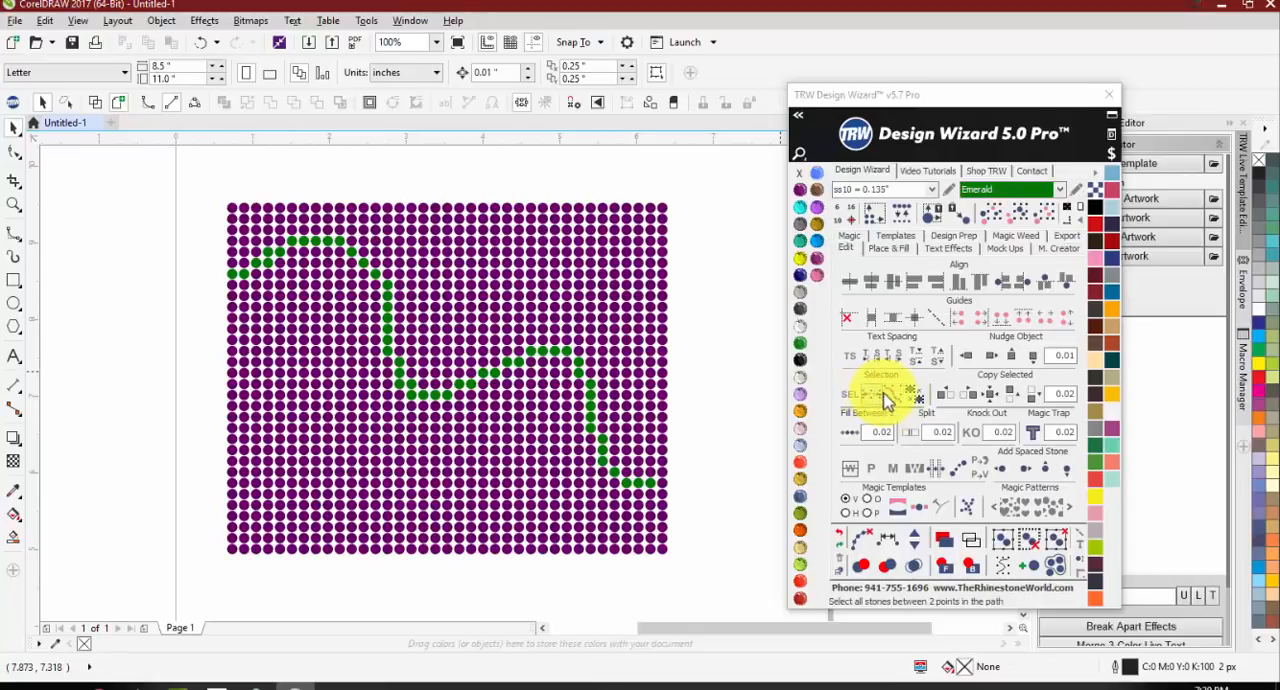
{"action": "left_click", "coordinate": [662, 362]}
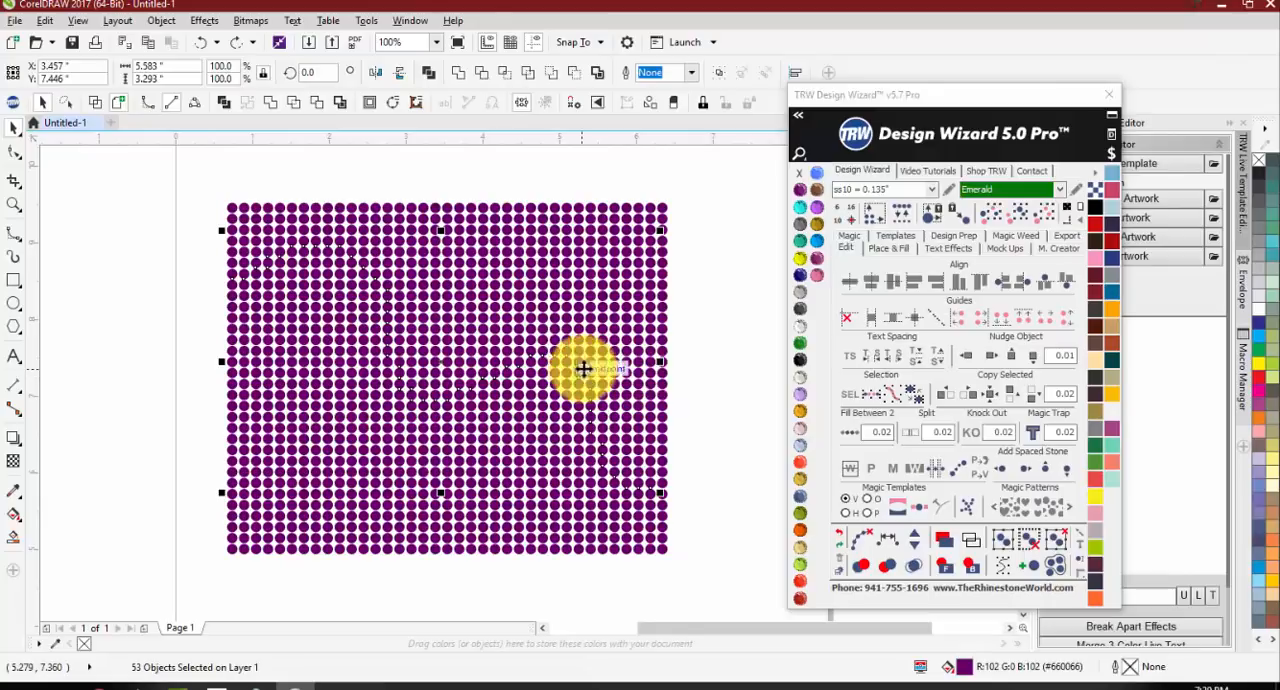
Step: Examine the selected stones along the curve up close and within the whole block
{"action": "scroll", "coordinate": [243, 271], "scroll_direction": "up", "scroll_amount": 1}
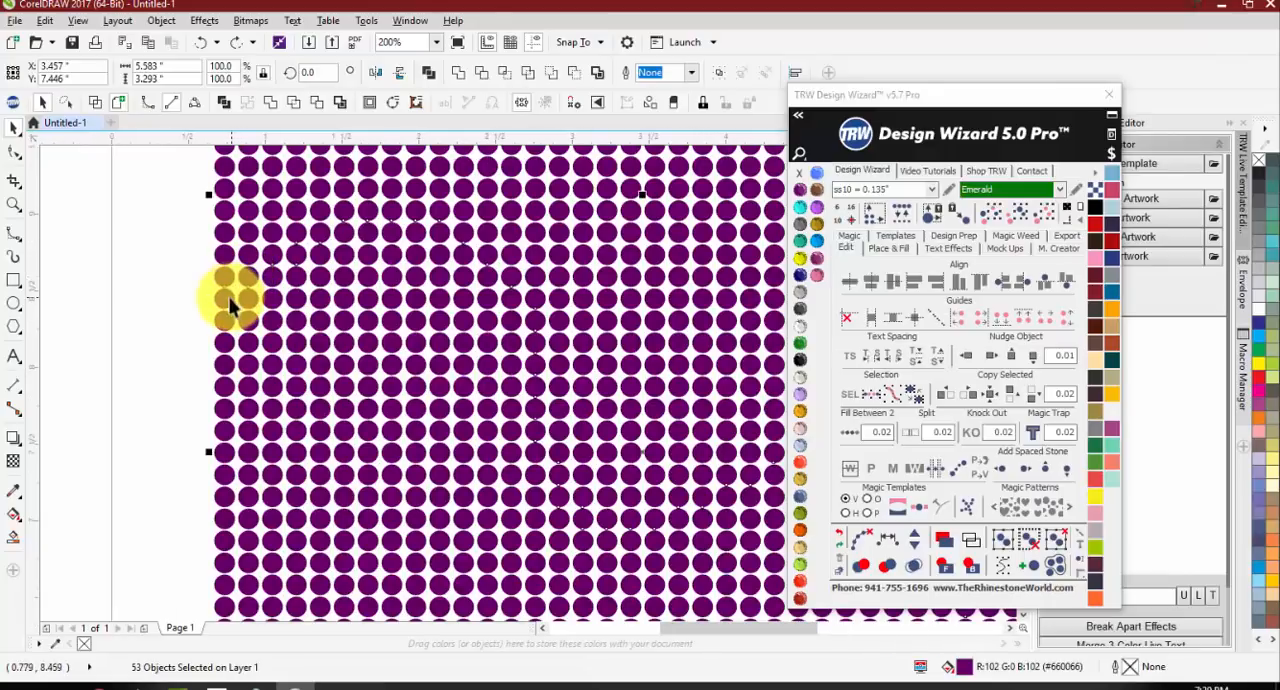
{"action": "scroll", "coordinate": [230, 305], "scroll_direction": "down", "scroll_amount": 1}
{"action": "scroll", "coordinate": [249, 266], "scroll_direction": "up", "scroll_amount": 2}
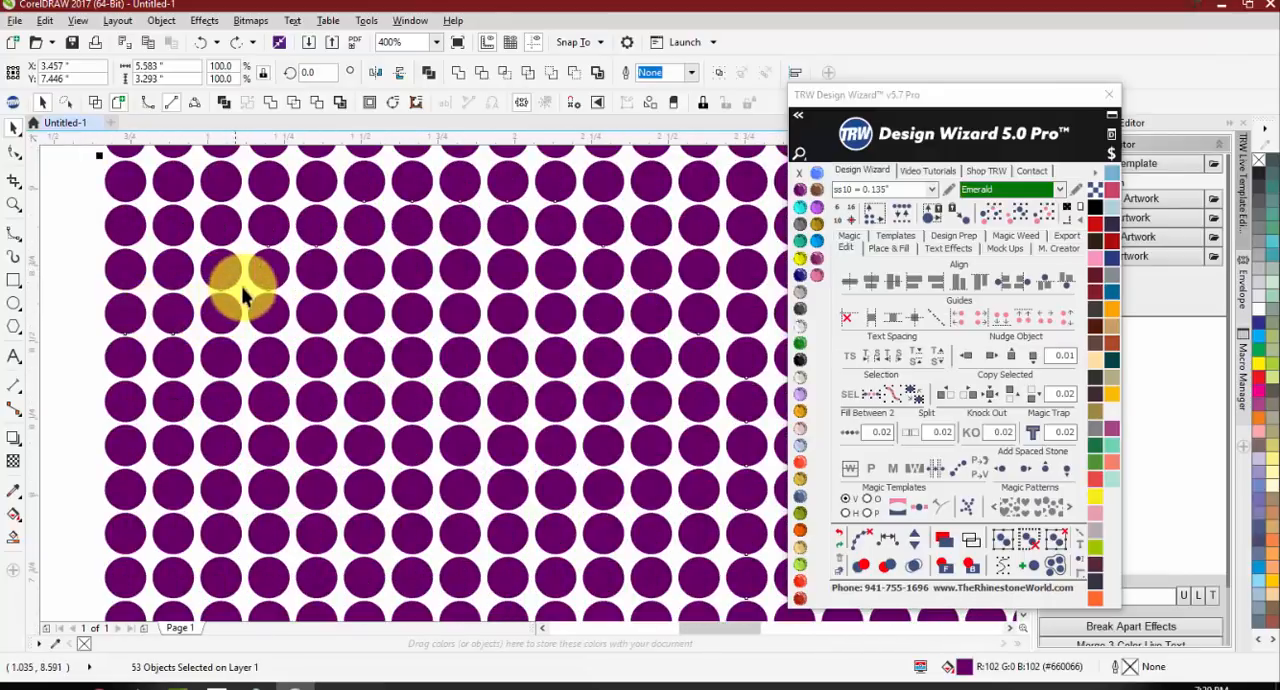
{"action": "scroll", "coordinate": [240, 272], "scroll_direction": "down", "scroll_amount": 1}
{"action": "scroll", "coordinate": [350, 355], "scroll_direction": "down", "scroll_amount": 1}
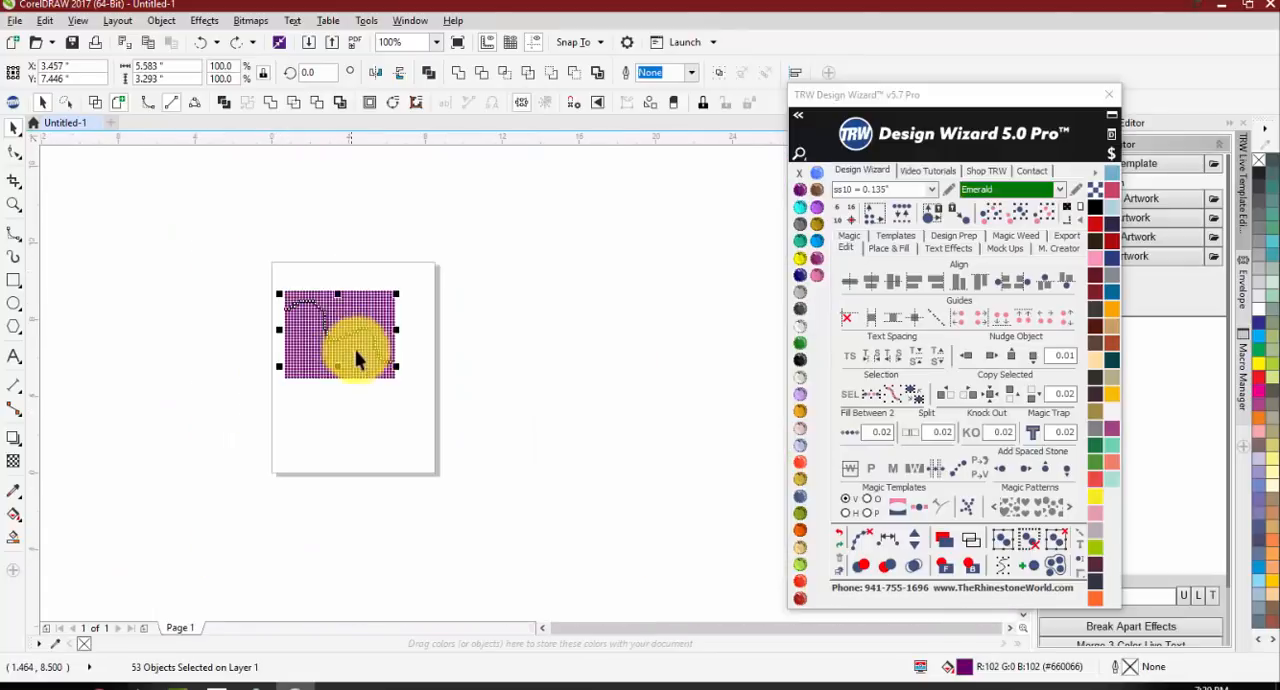
{"action": "scroll", "coordinate": [314, 335], "scroll_direction": "up", "scroll_amount": 1}
{"action": "scroll", "coordinate": [314, 335], "scroll_direction": "down", "scroll_amount": 1}
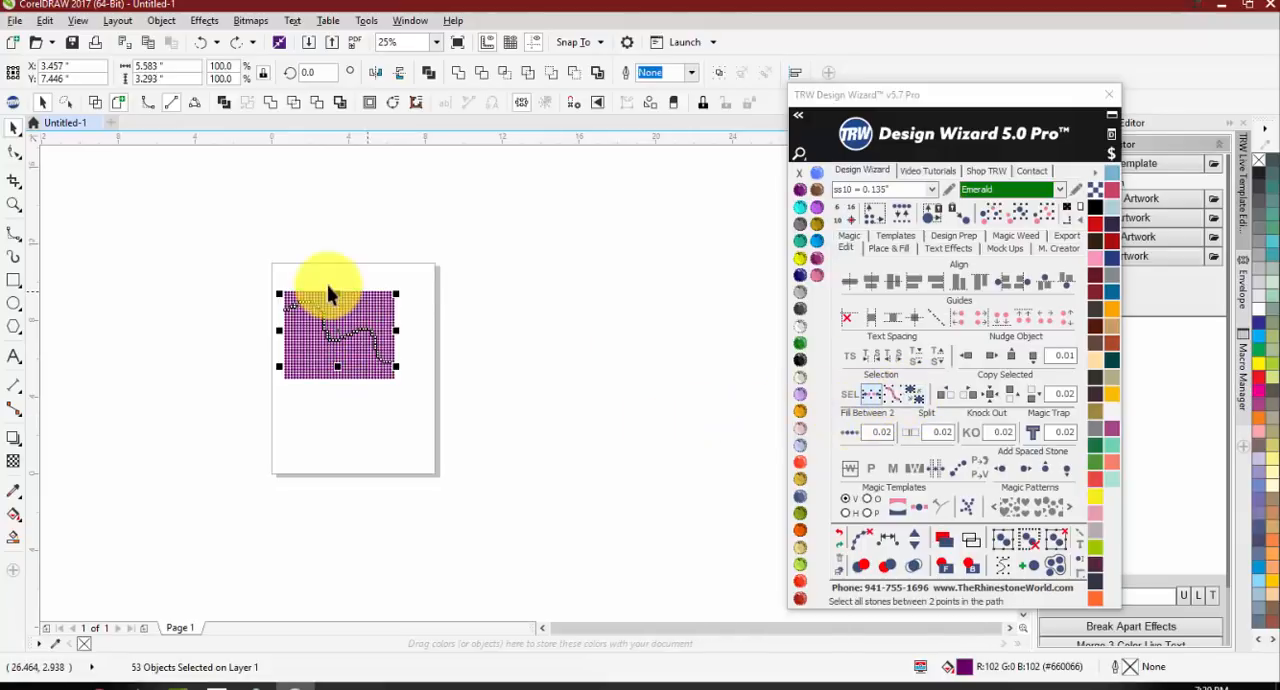
{"action": "scroll", "coordinate": [323, 285], "scroll_direction": "up", "scroll_amount": 2}
{"action": "scroll", "coordinate": [252, 309], "scroll_direction": "down", "scroll_amount": 2}
{"action": "scroll", "coordinate": [255, 305], "scroll_direction": "up", "scroll_amount": 2}
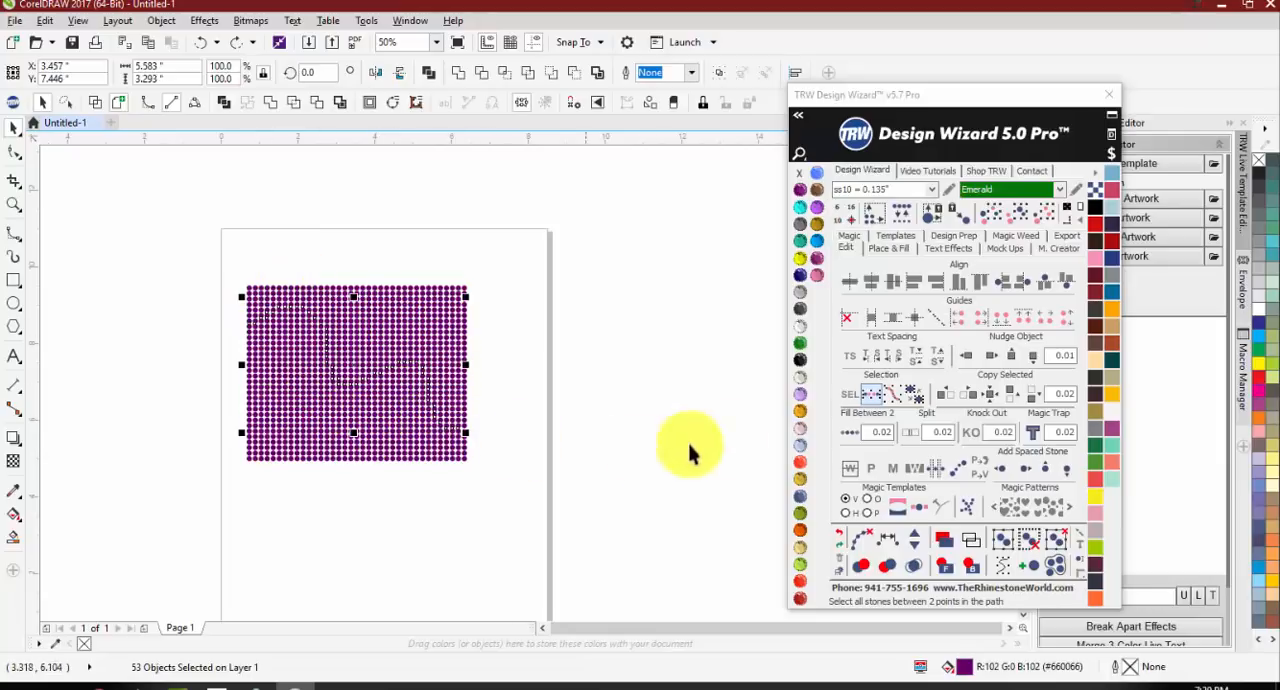
Step: Invert the selection and recolor all the stones off the curve Tanzanite
{"action": "left_click", "coordinate": [920, 396]}
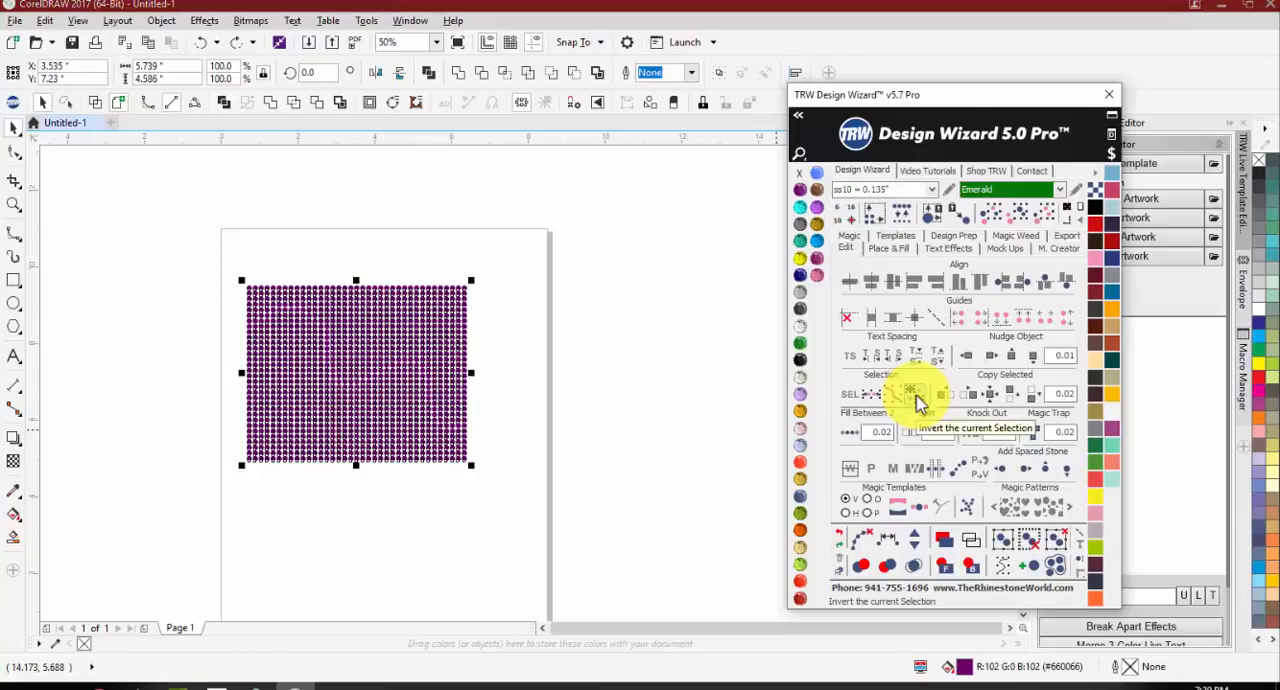
{"action": "left_click", "coordinate": [817, 273]}
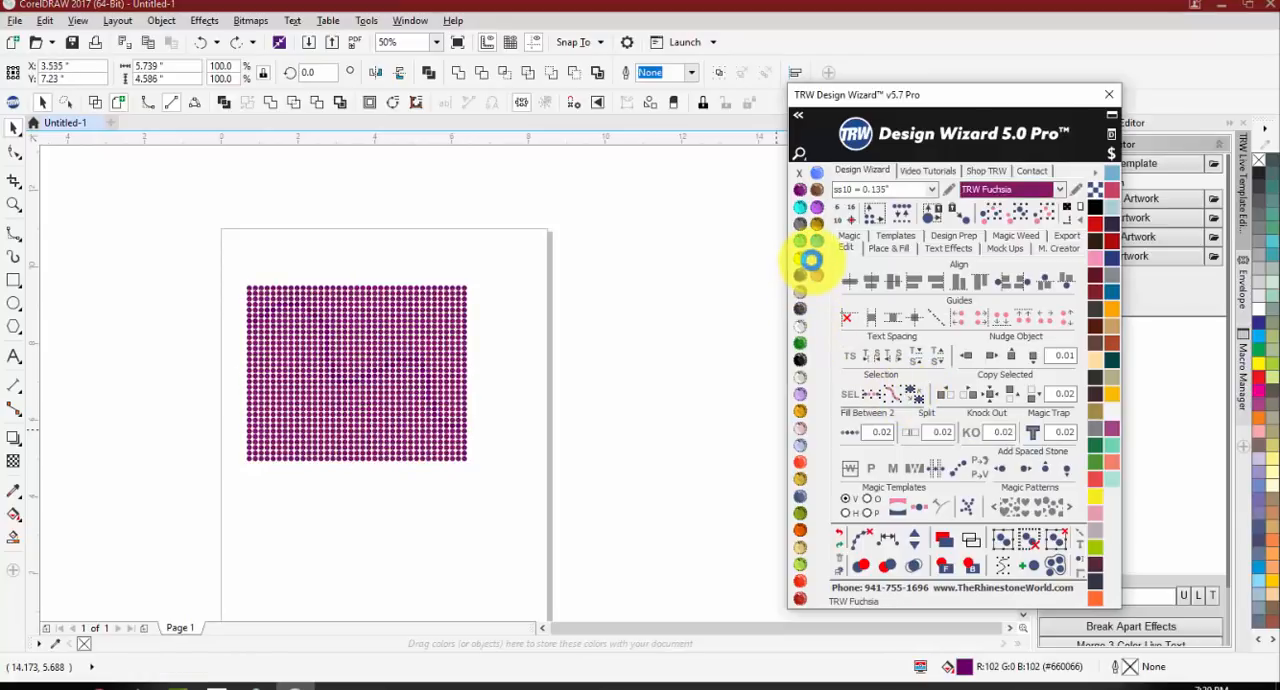
{"action": "left_click", "coordinate": [816, 208]}
{"action": "left_click", "coordinate": [620, 325]}
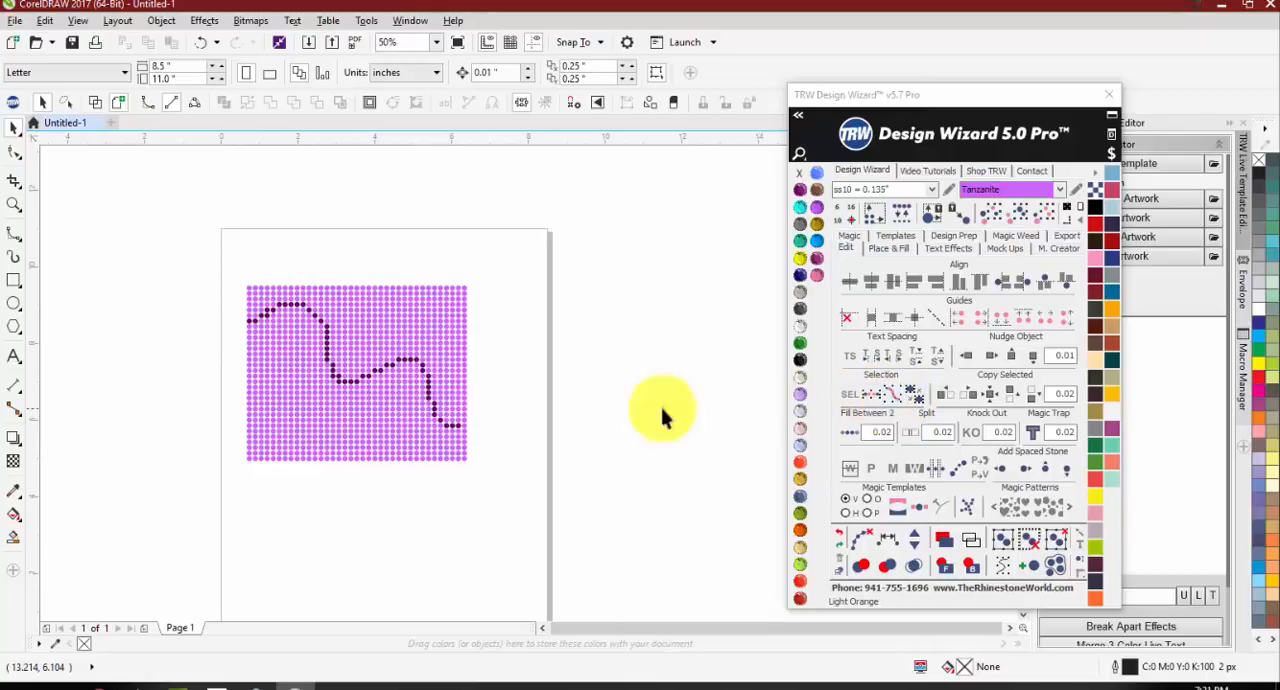
Step: Select all stones of the same color as one Tanzanite stone and recolor them Topaz
{"action": "scroll", "coordinate": [333, 363], "scroll_direction": "up", "scroll_amount": 1}
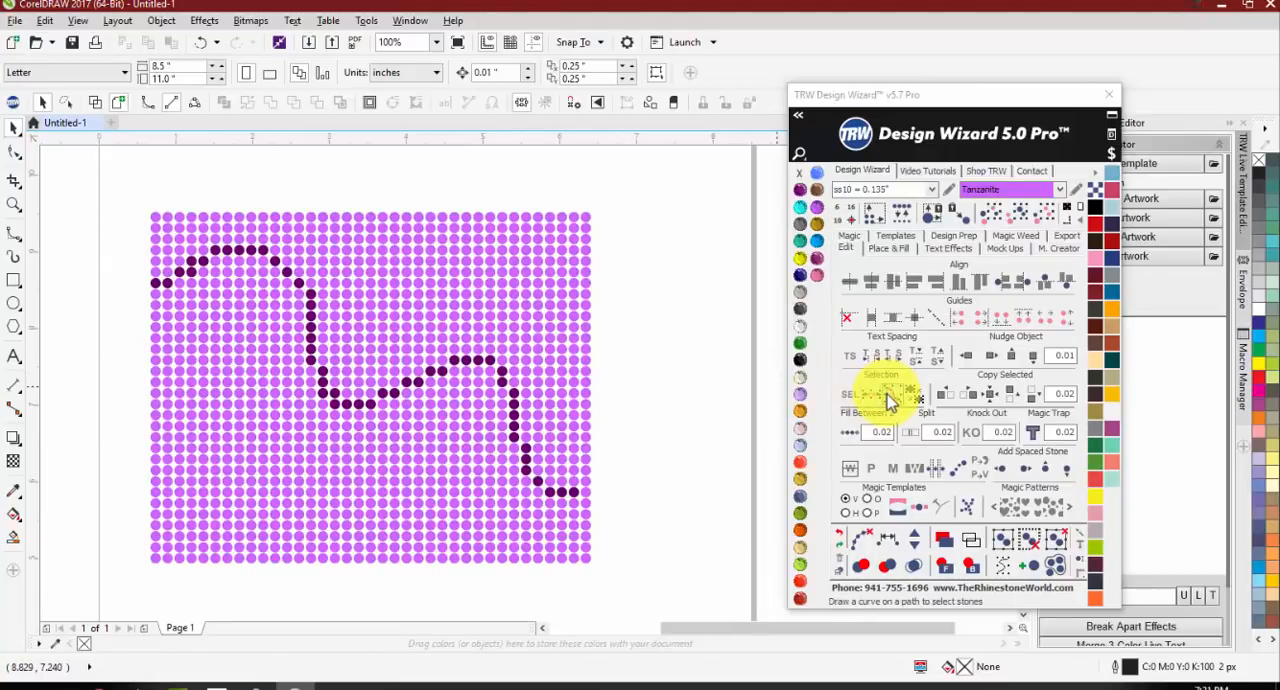
{"action": "left_click", "coordinate": [430, 272]}
{"action": "left_click", "coordinate": [1020, 215]}
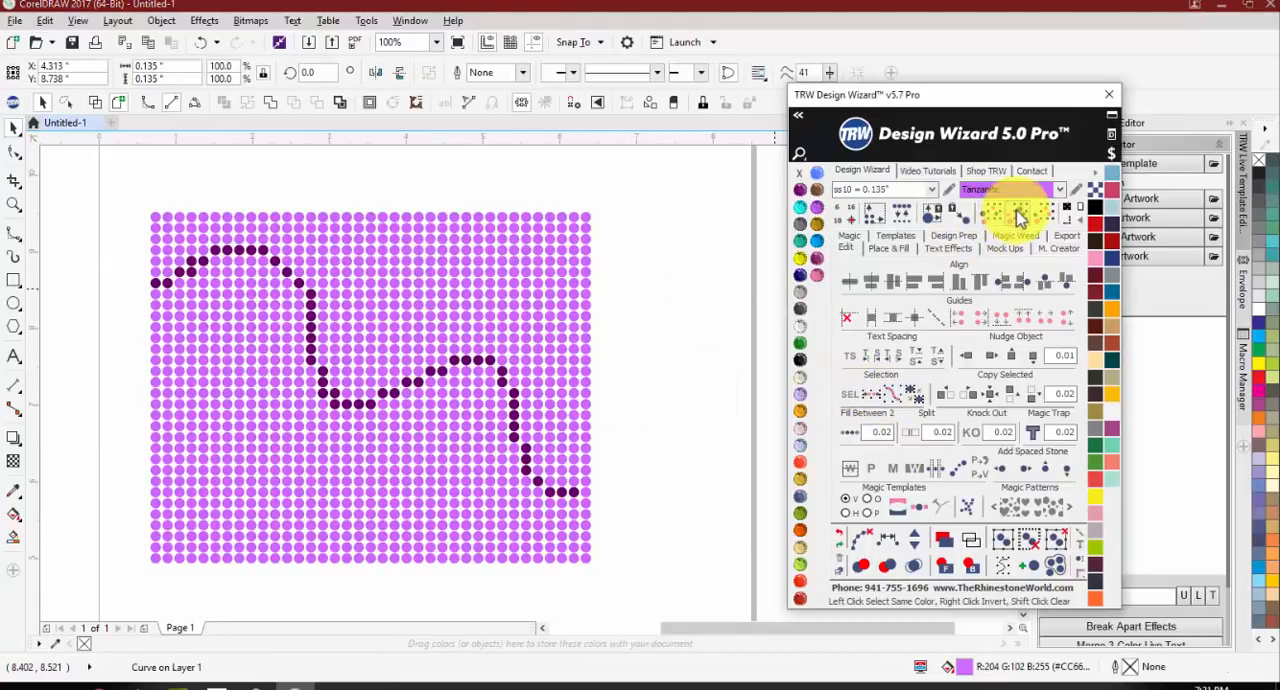
{"action": "left_click", "coordinate": [1020, 215]}
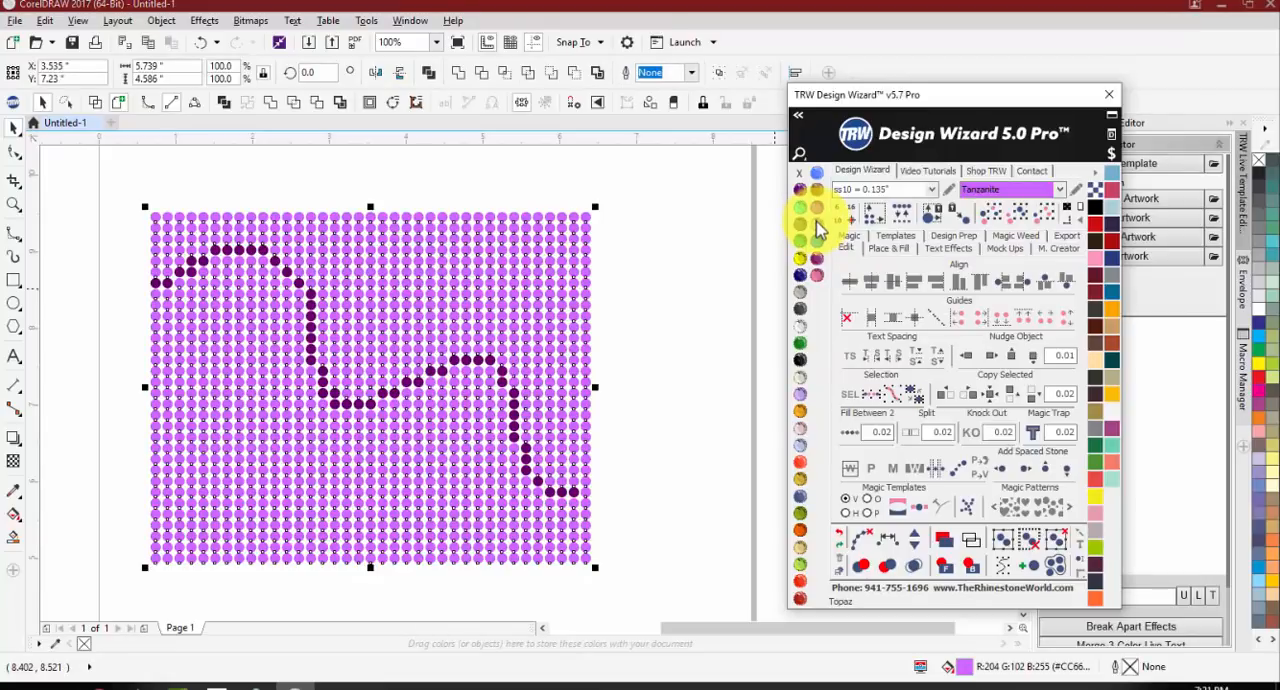
{"action": "left_click", "coordinate": [816, 222]}
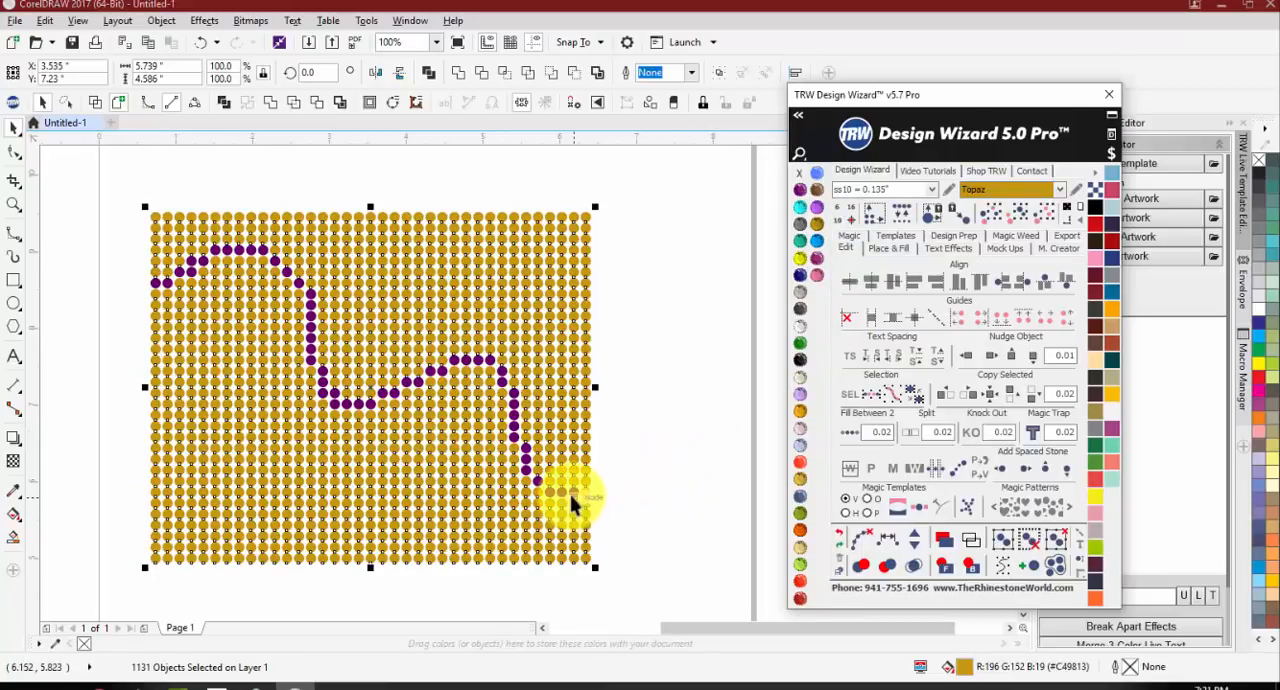
Step: Invert the selection to the stones along the wavy line and recolor them TRW Blue
{"action": "left_click", "coordinate": [918, 398]}
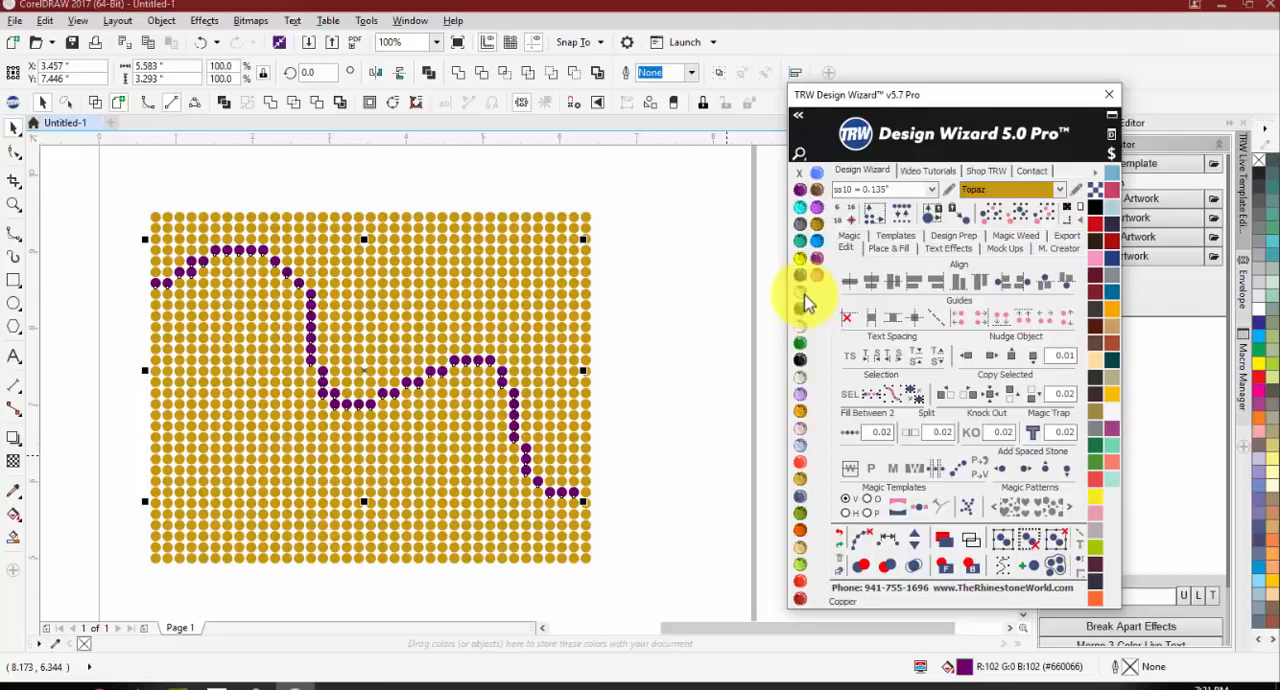
{"action": "left_click", "coordinate": [811, 243]}
{"action": "left_click", "coordinate": [688, 316]}
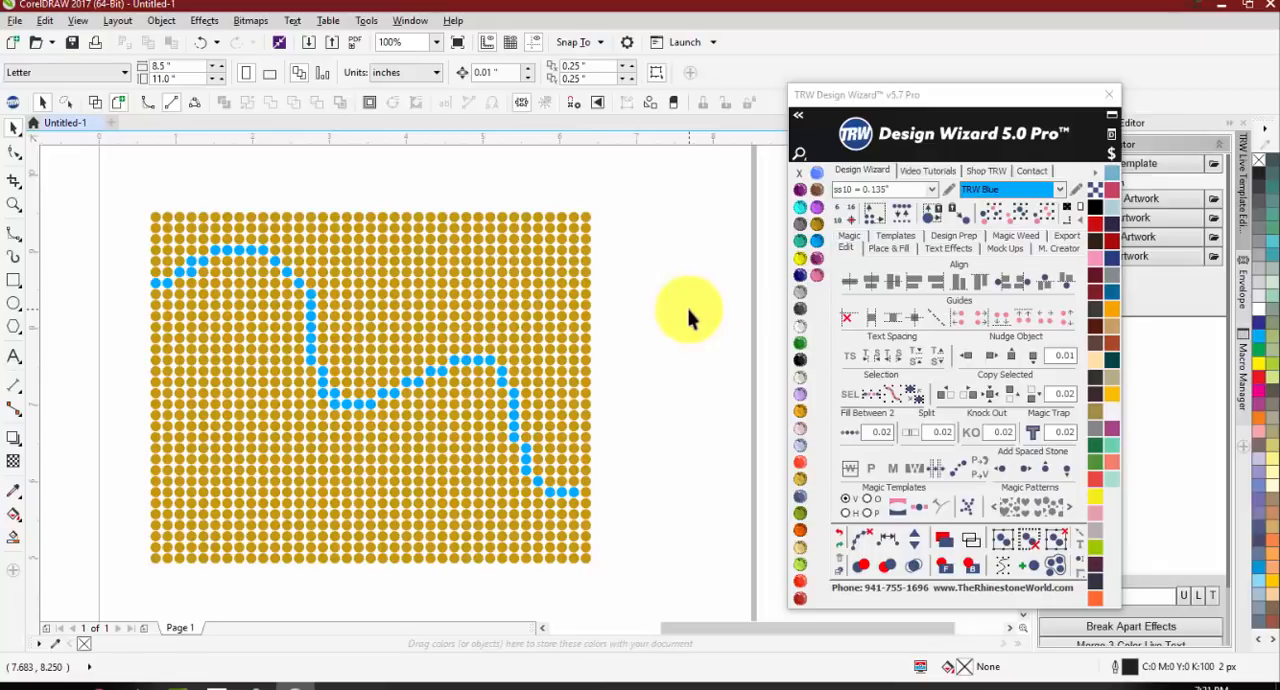
Step: Select the whole block of Topaz and TRW Blue stones and delete it
{"action": "scroll", "coordinate": [186, 344], "scroll_direction": "down", "scroll_amount": 2}
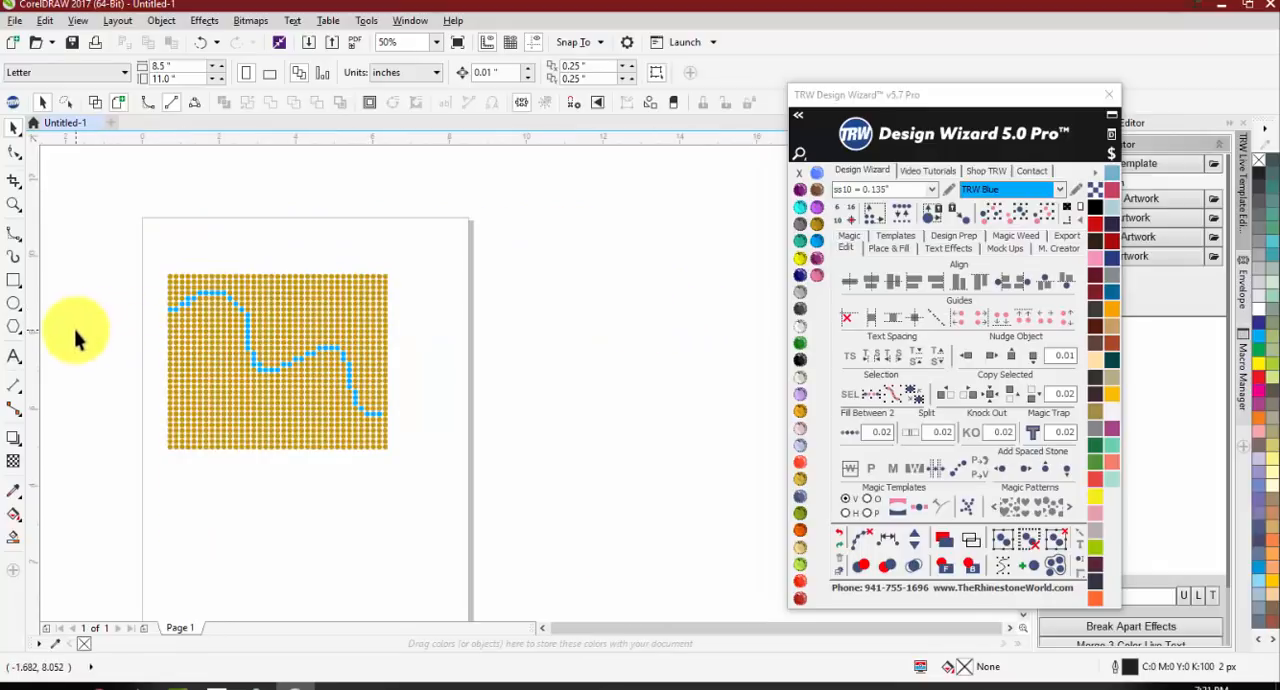
{"action": "left_click_drag", "start_coordinate": [130, 264], "coordinate": [500, 482]}
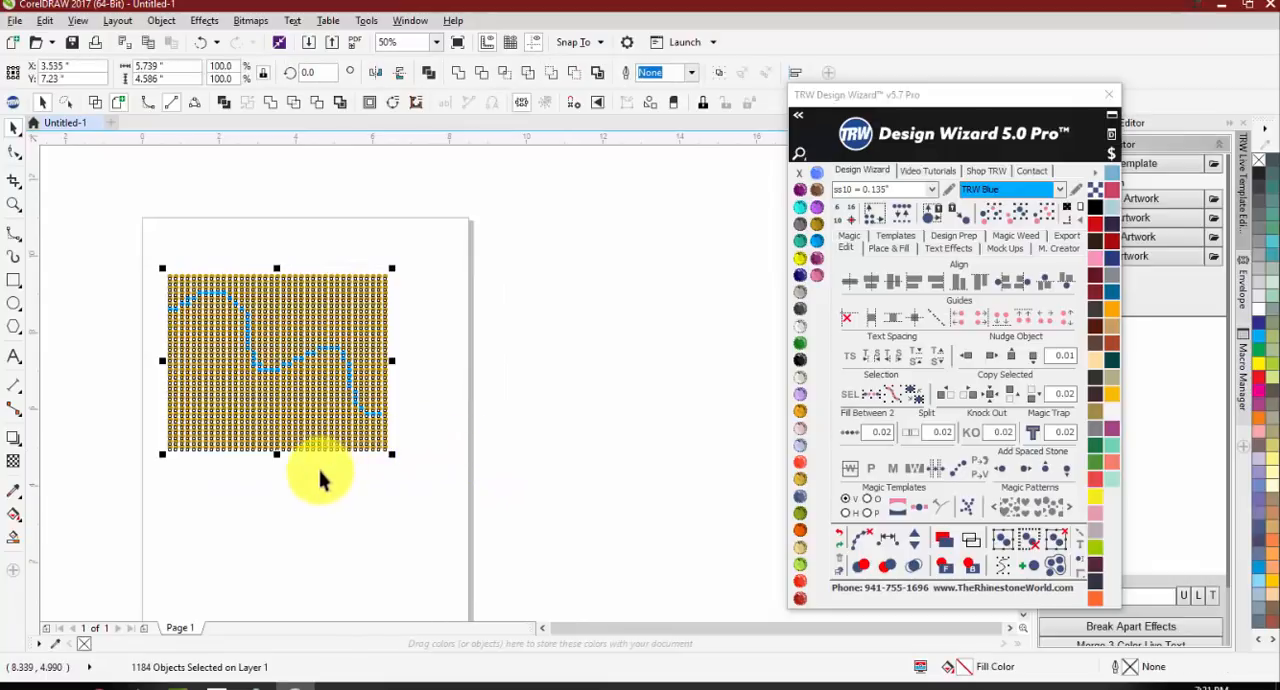
{"action": "left_click", "coordinate": [268, 552]}
{"action": "left_click_drag", "start_coordinate": [118, 240], "coordinate": [427, 500]}
{"action": "key", "text": "Delete"}
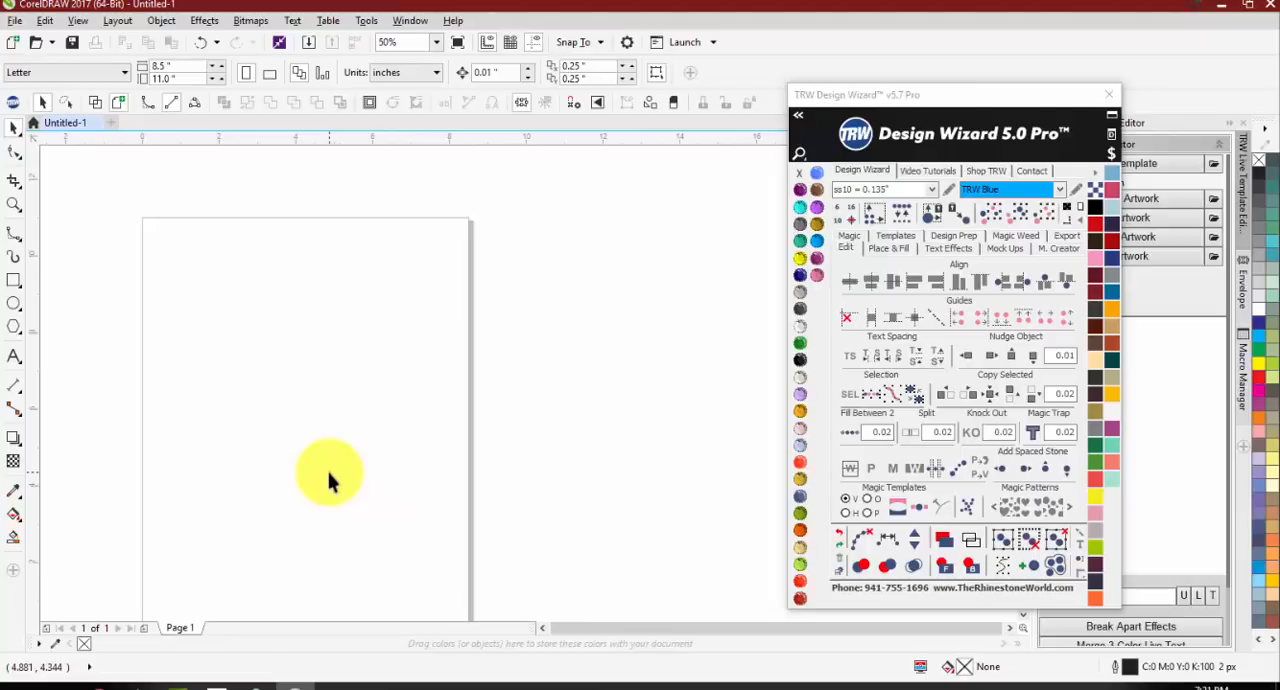
Step: Draw a six-sided polygon about 1.371 by 1.583 inches near the middle of the page
{"action": "left_click", "coordinate": [14, 326]}
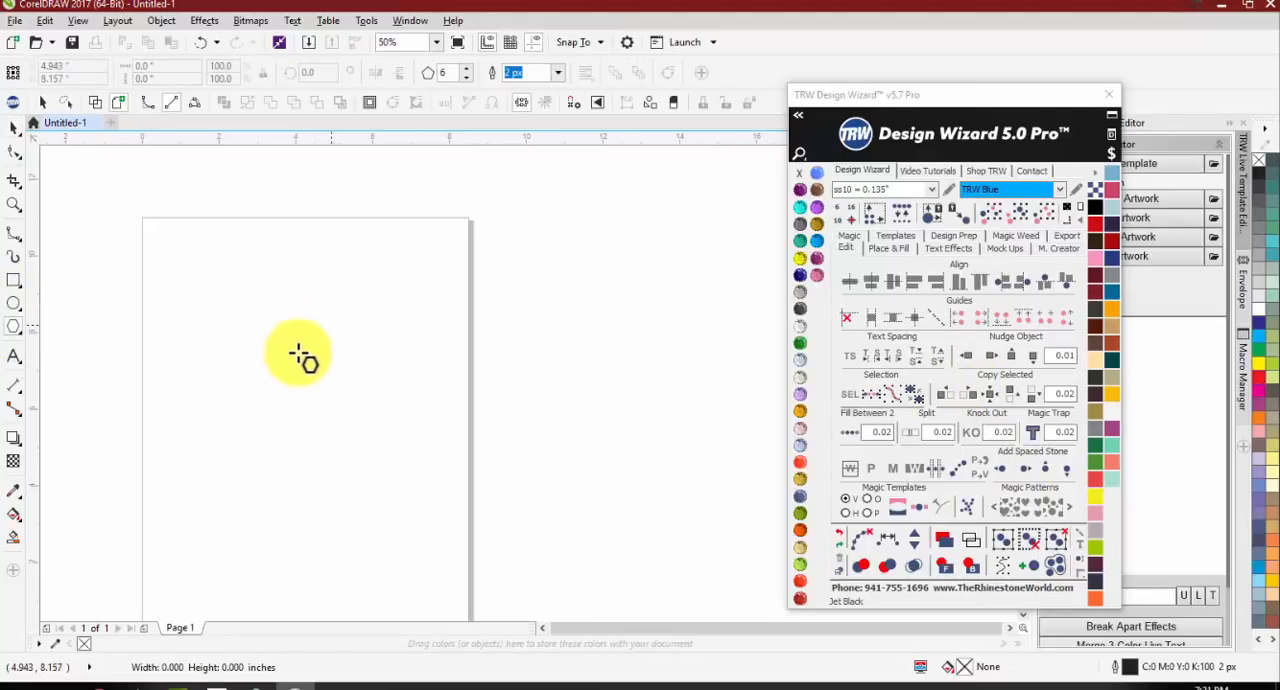
{"action": "left_click_drag", "start_coordinate": [300, 357], "coordinate": [300, 380]}
{"action": "scroll", "coordinate": [300, 355], "scroll_direction": "up", "scroll_amount": 2}
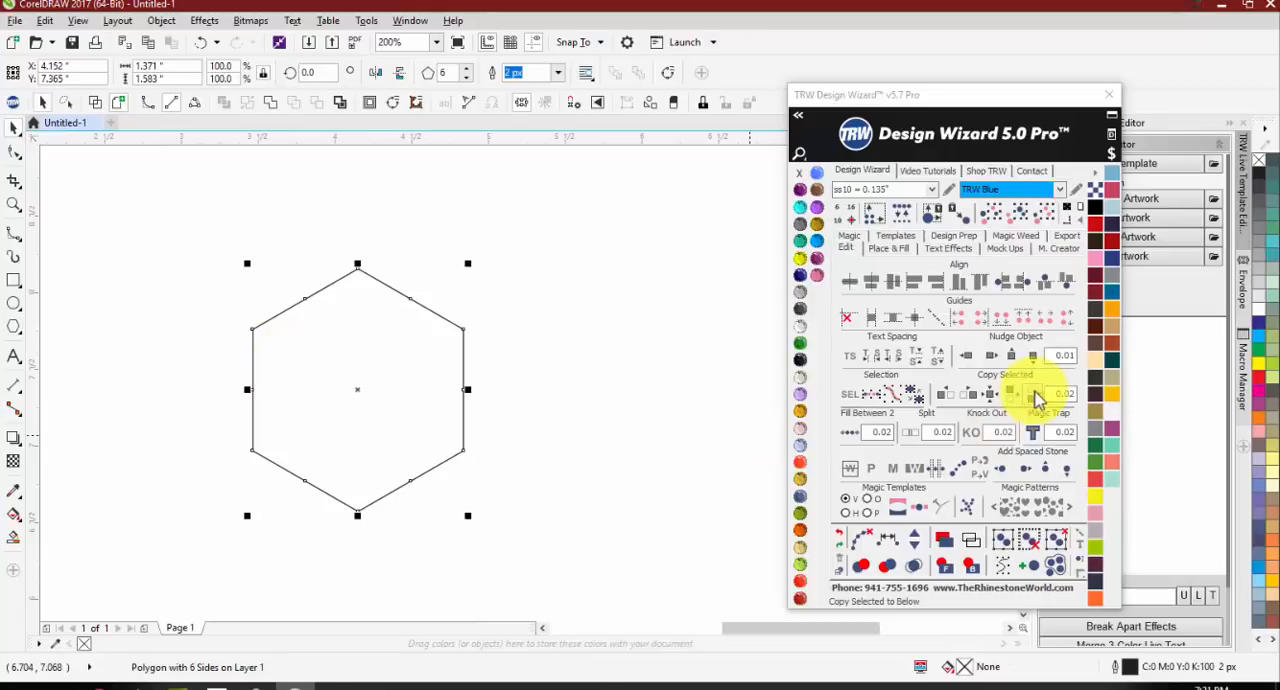
Step: Build a two-by-two hexagon block with Copy Selected at 0.02 spacing, copying to the right, above and to the left
{"action": "left_click", "coordinate": [969, 396]}
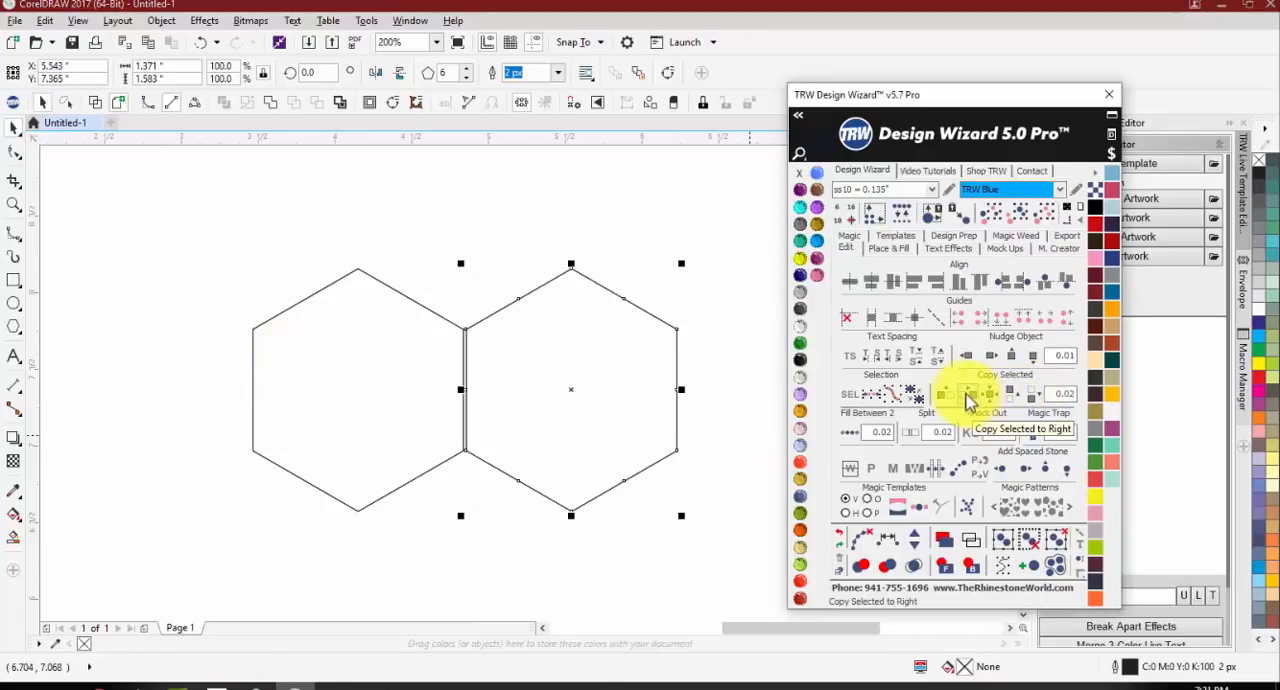
{"action": "left_click", "coordinate": [1018, 400]}
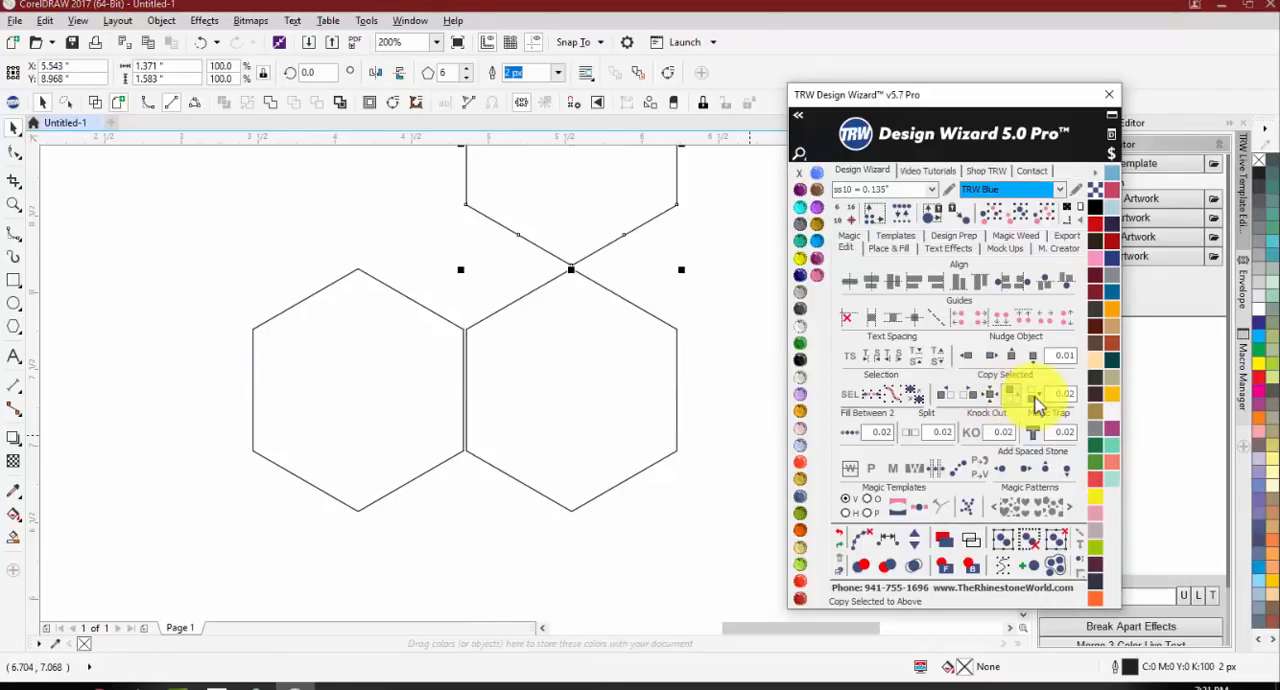
{"action": "left_click", "coordinate": [941, 394]}
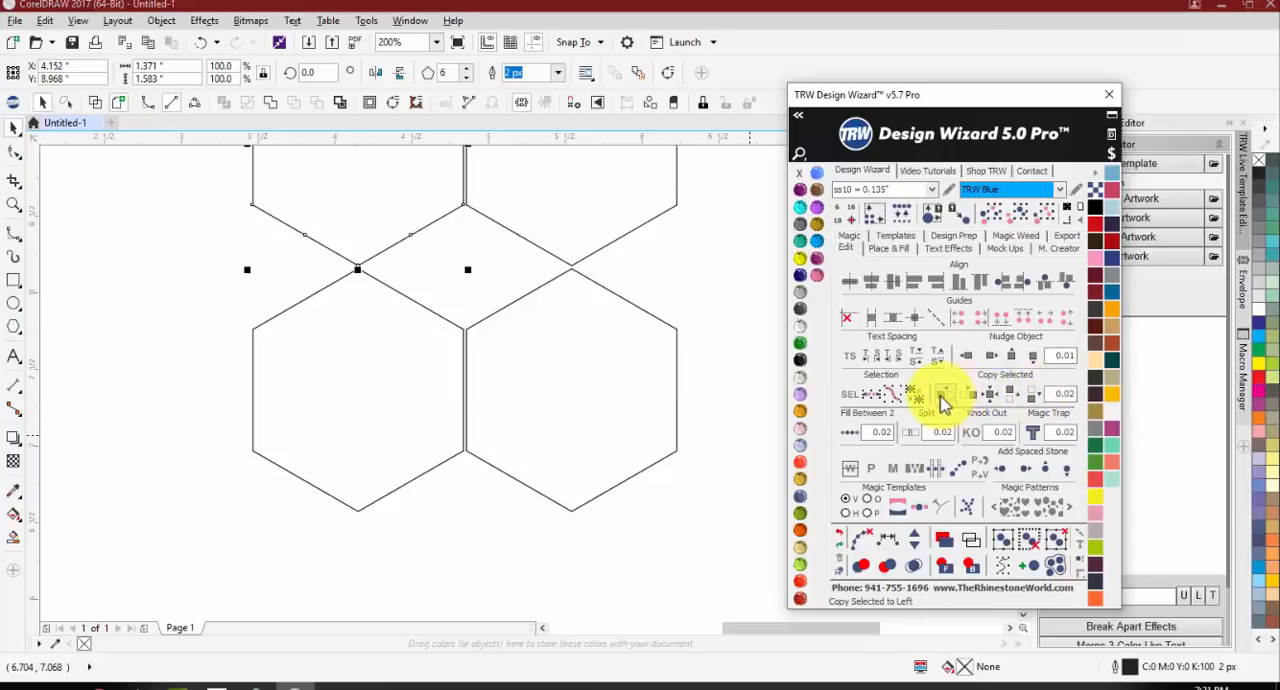
{"action": "scroll", "coordinate": [420, 415], "scroll_direction": "down", "scroll_amount": 2}
Step: Select the four hexagons and fill them with Jet Black
{"action": "left_click", "coordinate": [157, 189]}
{"action": "left_click_drag", "start_coordinate": [263, 194], "coordinate": [670, 480]}
{"action": "left_click", "coordinate": [800, 359]}
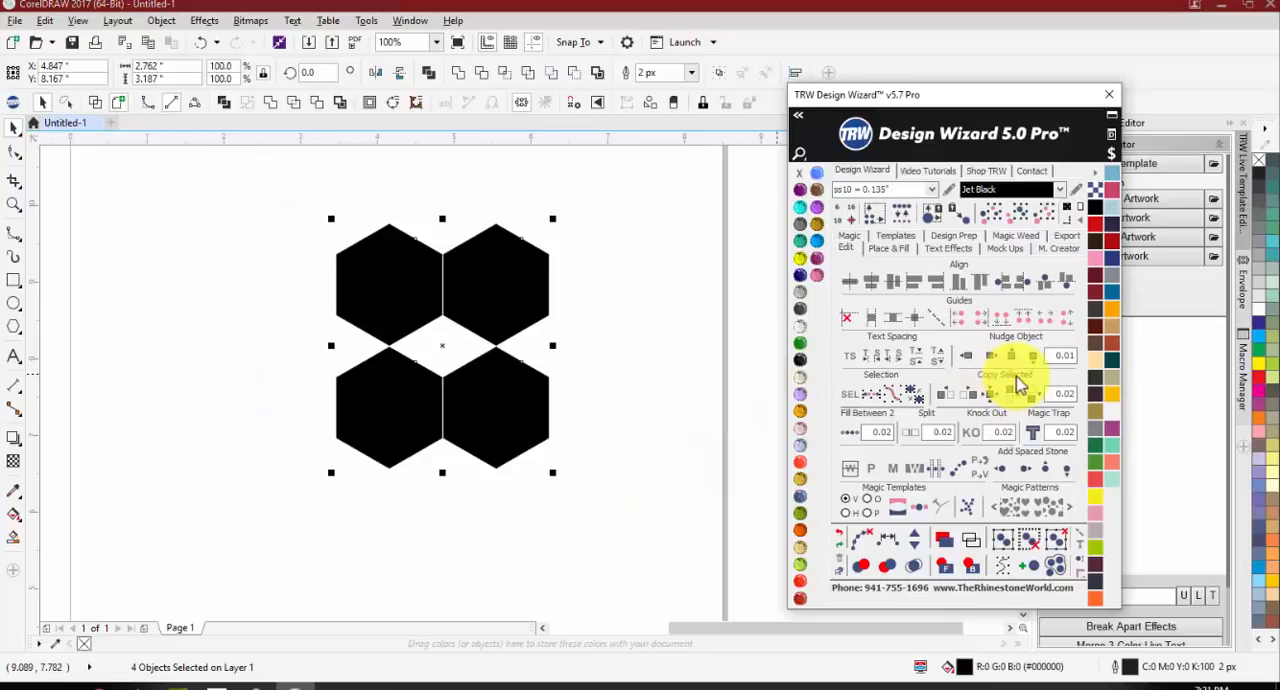
Step: Copy the four black hexagons to the right, and copy all eight below at 0.02 spacing
{"action": "left_click", "coordinate": [972, 398]}
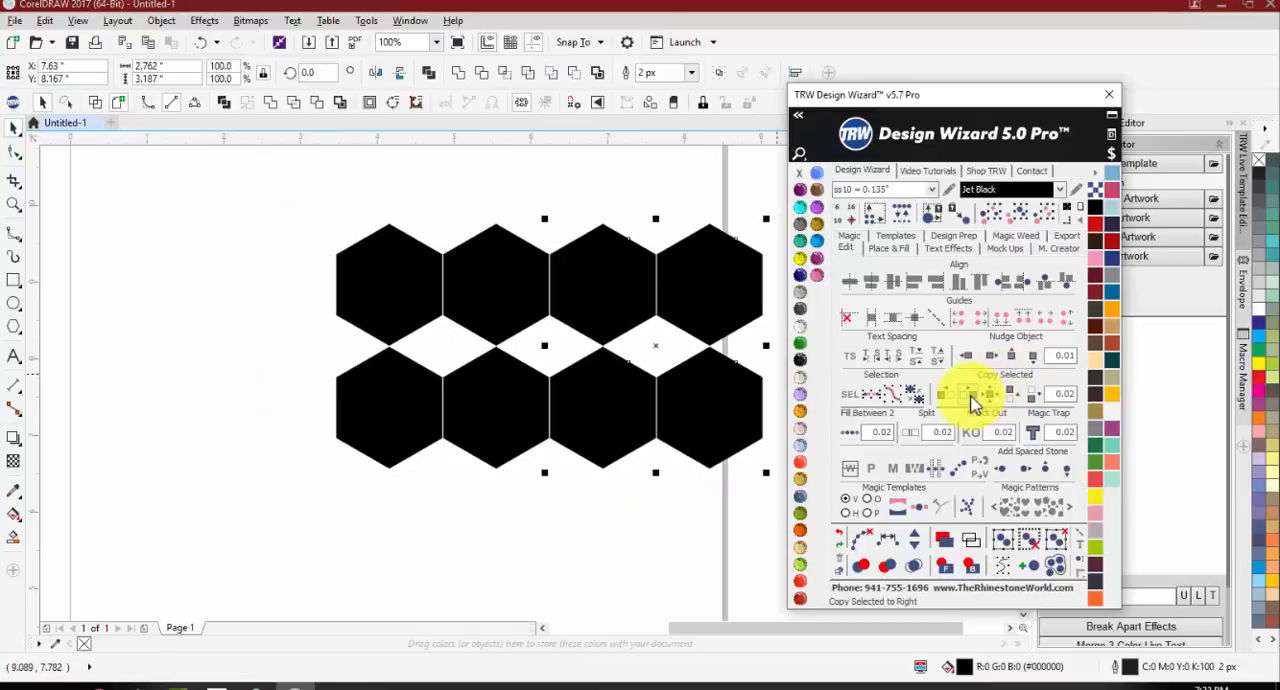
{"action": "left_click_drag", "start_coordinate": [229, 188], "coordinate": [866, 480]}
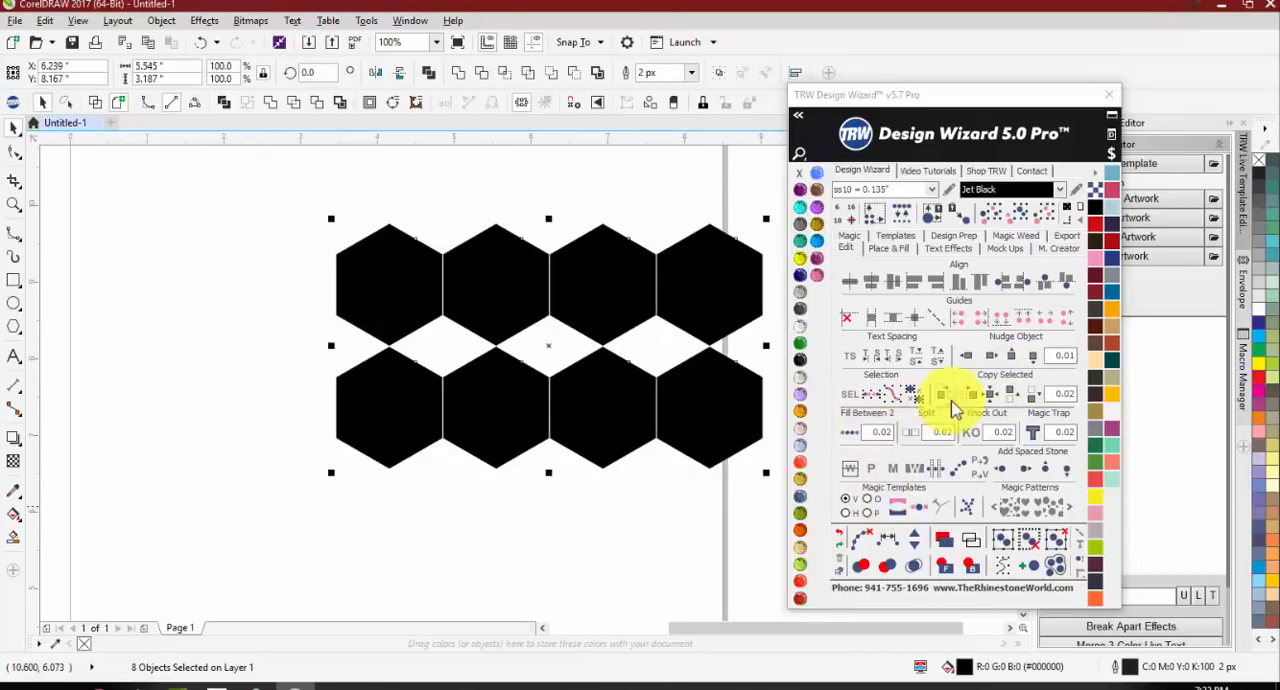
{"action": "left_click", "coordinate": [1027, 397]}
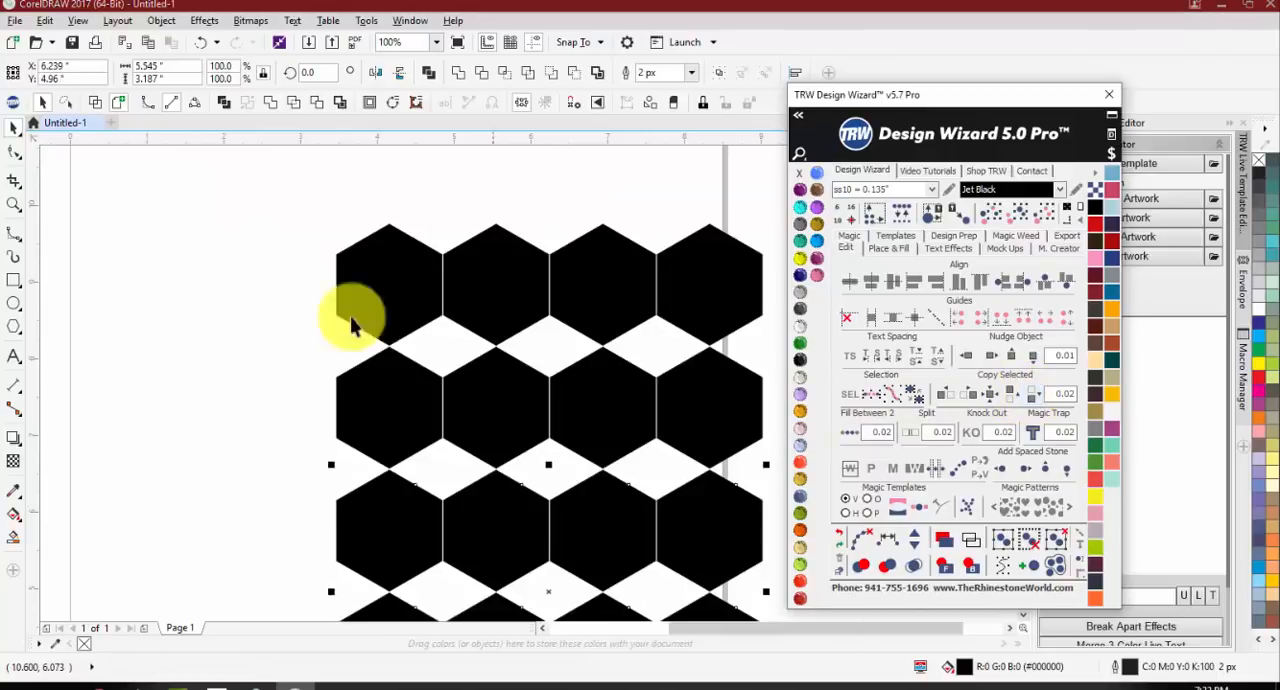
Step: Select all sixteen black hexagons and copy them to the left with Copy Selected spacing set to 0.1
{"action": "scroll", "coordinate": [354, 320], "scroll_direction": "down", "scroll_amount": 2}
{"action": "left_click", "coordinate": [277, 263]}
{"action": "left_click_drag", "start_coordinate": [277, 263], "coordinate": [662, 549]}
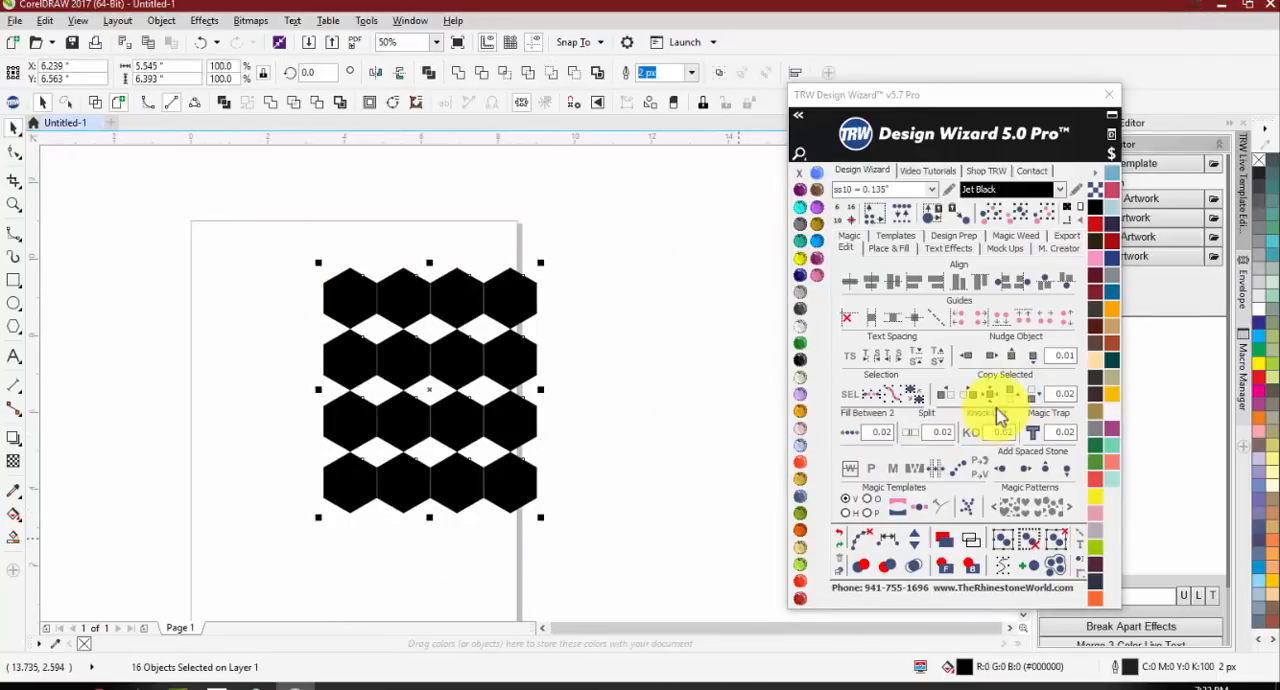
{"action": "left_click_drag", "start_coordinate": [1065, 395], "coordinate": [1096, 394]}
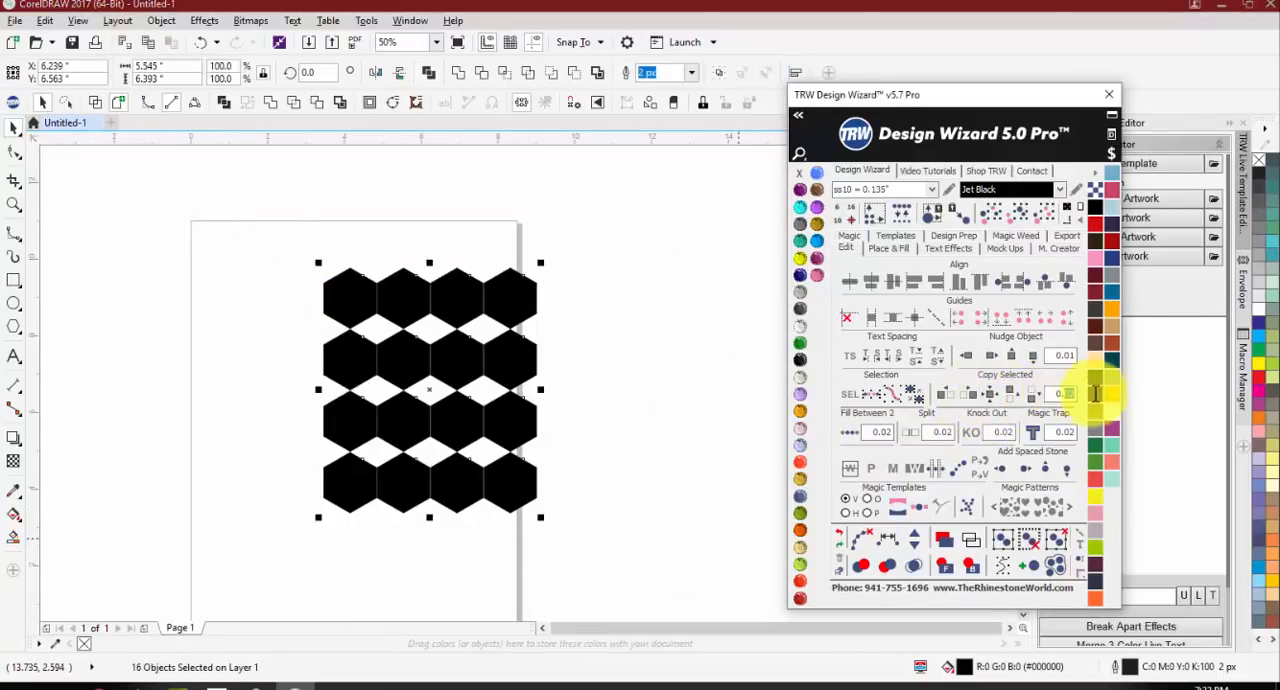
{"action": "left_click", "coordinate": [946, 396]}
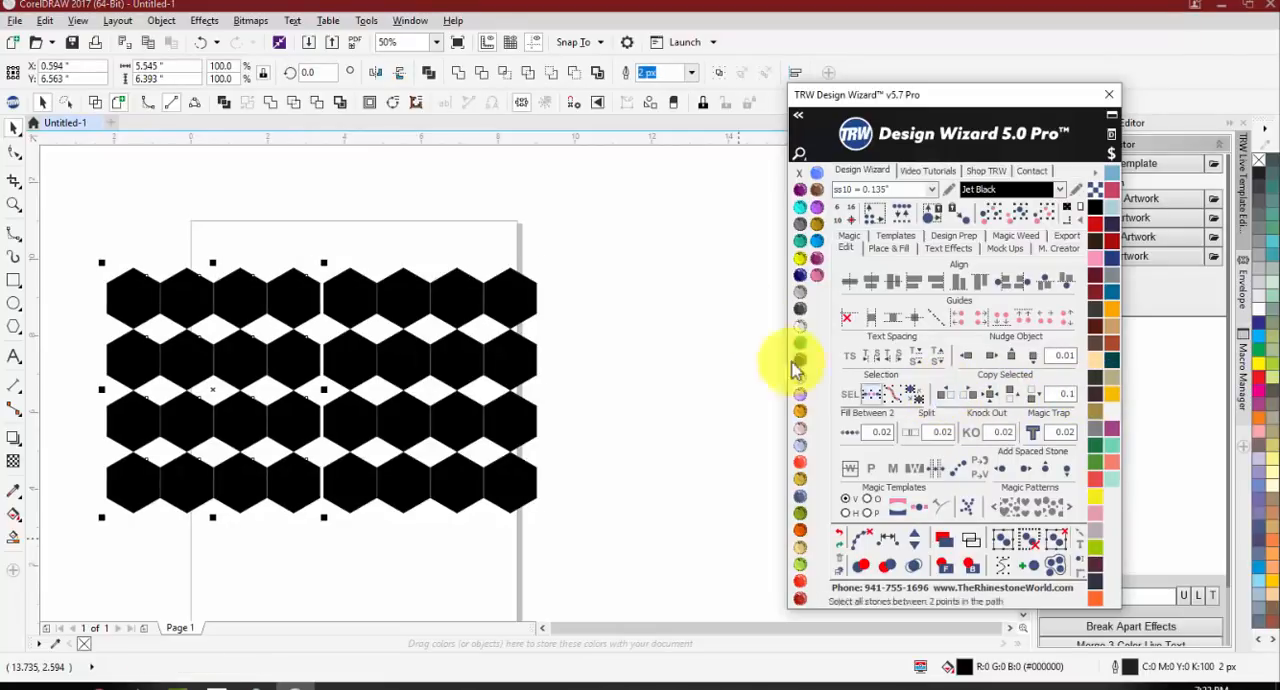
{"action": "left_click", "coordinate": [678, 208]}
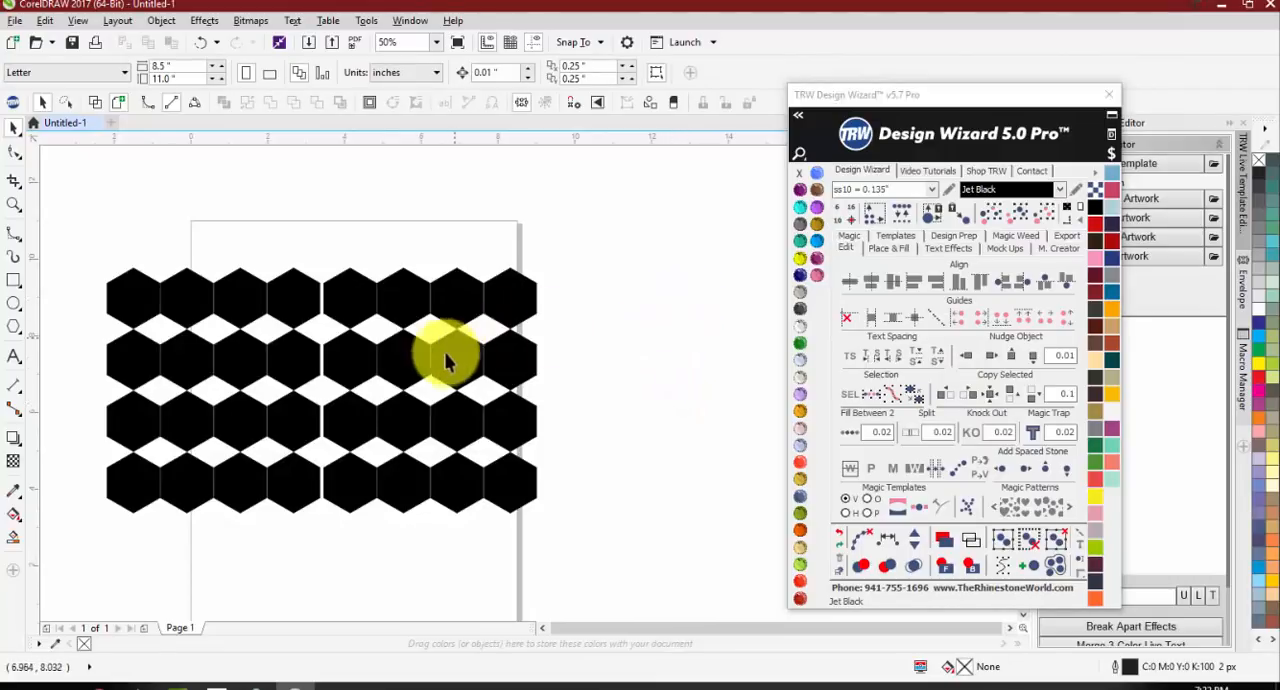
Step: Copy the hexagon at the right end of the top row to its right at 0.1 spacing
{"action": "left_click", "coordinate": [522, 292]}
{"action": "scroll", "coordinate": [530, 296], "scroll_direction": "up", "scroll_amount": 2}
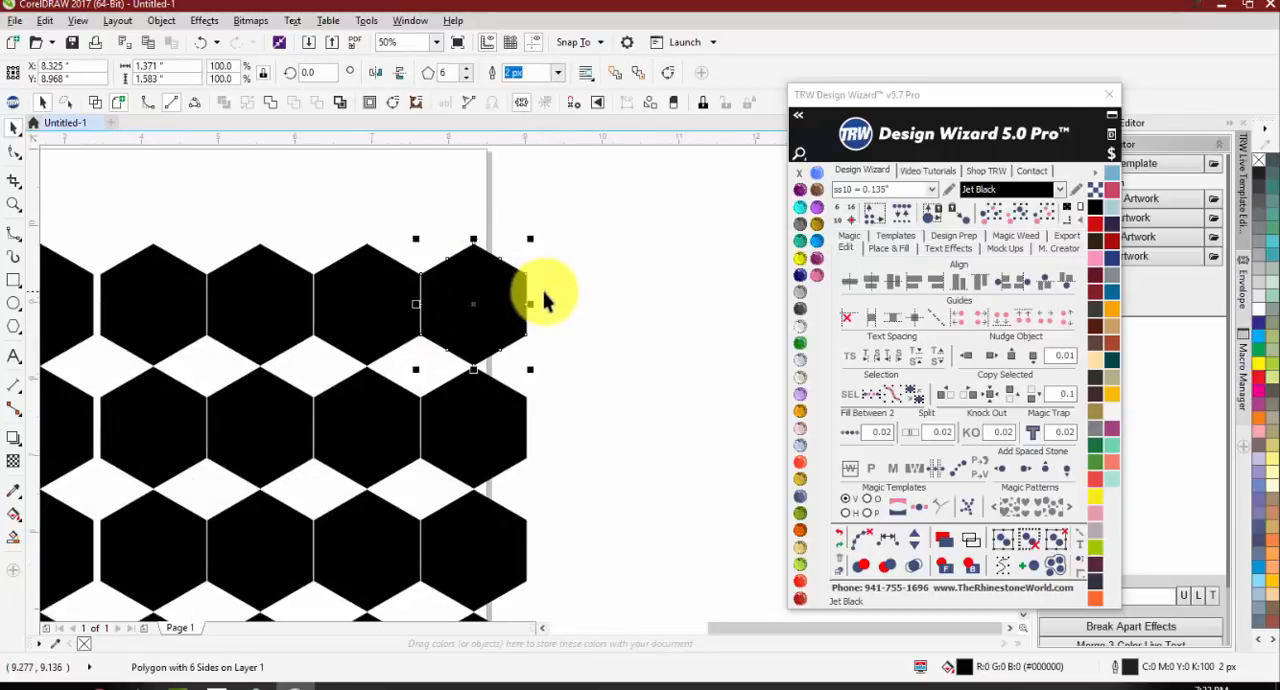
{"action": "left_click", "coordinate": [975, 400]}
{"action": "left_click", "coordinate": [975, 400]}
{"action": "left_click", "coordinate": [709, 354]}
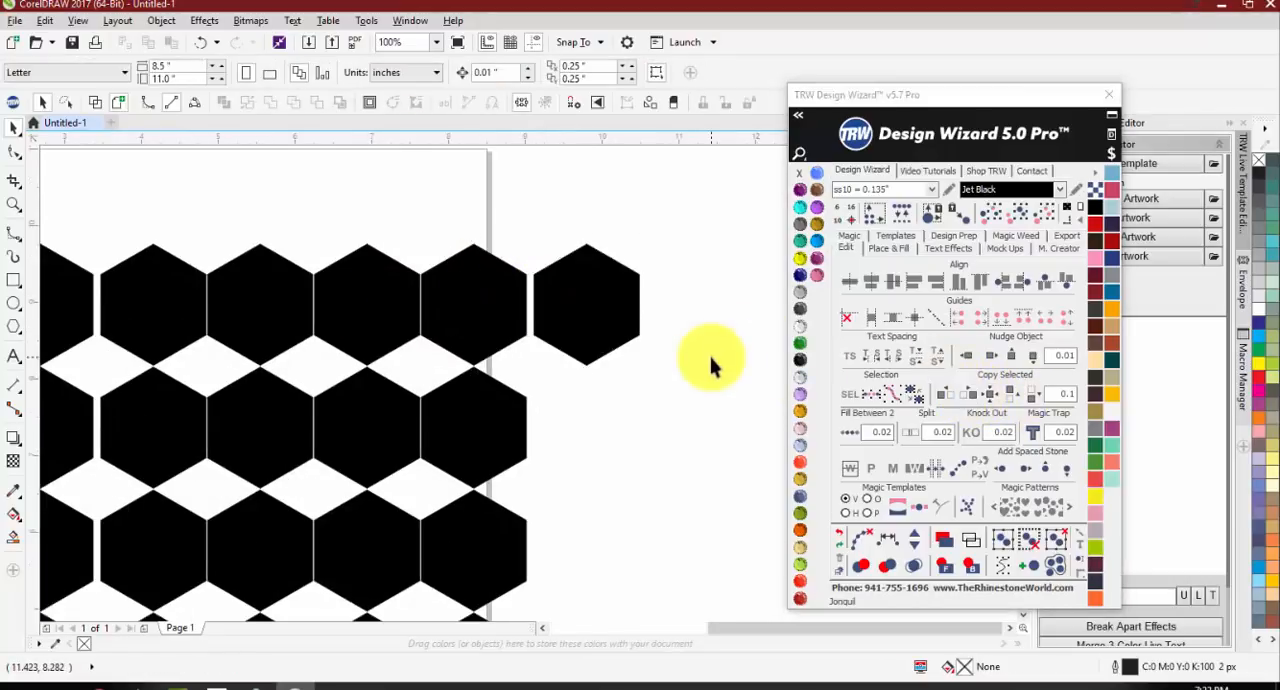
Step: Copy the new single hexagon in place, move the duplicate below it, and select the original hexagon again
{"action": "left_click", "coordinate": [603, 315]}
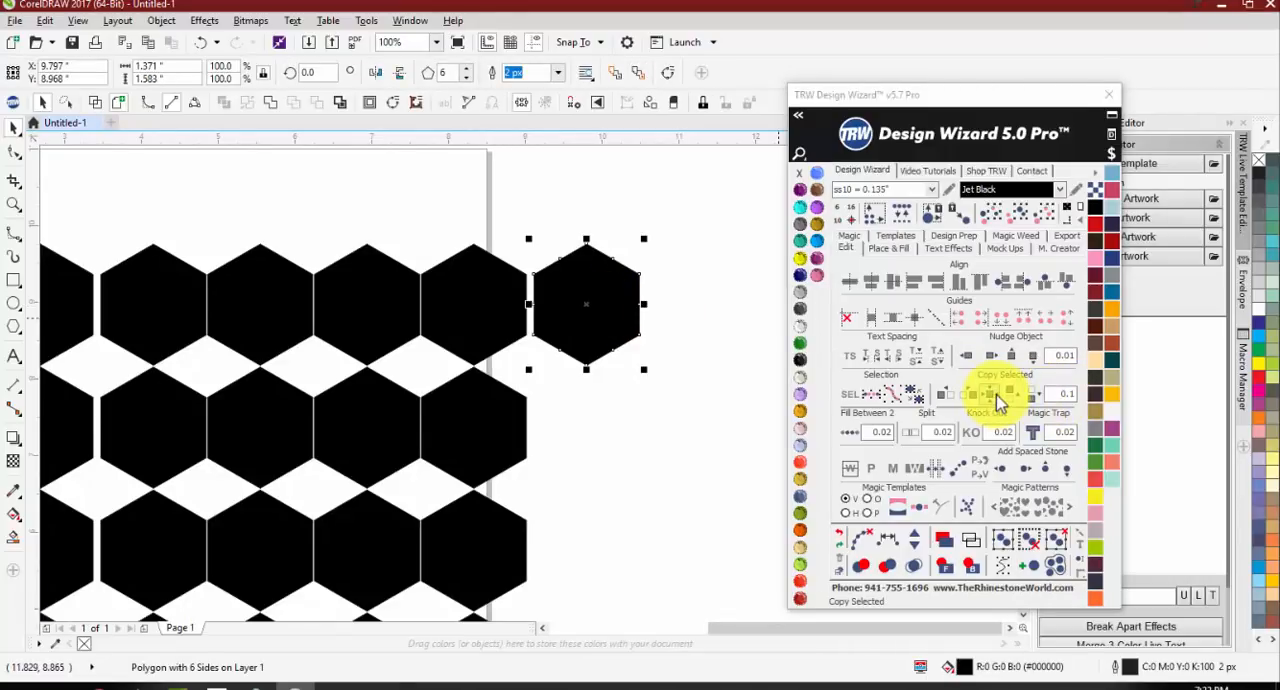
{"action": "left_click_drag", "start_coordinate": [603, 323], "coordinate": [620, 425]}
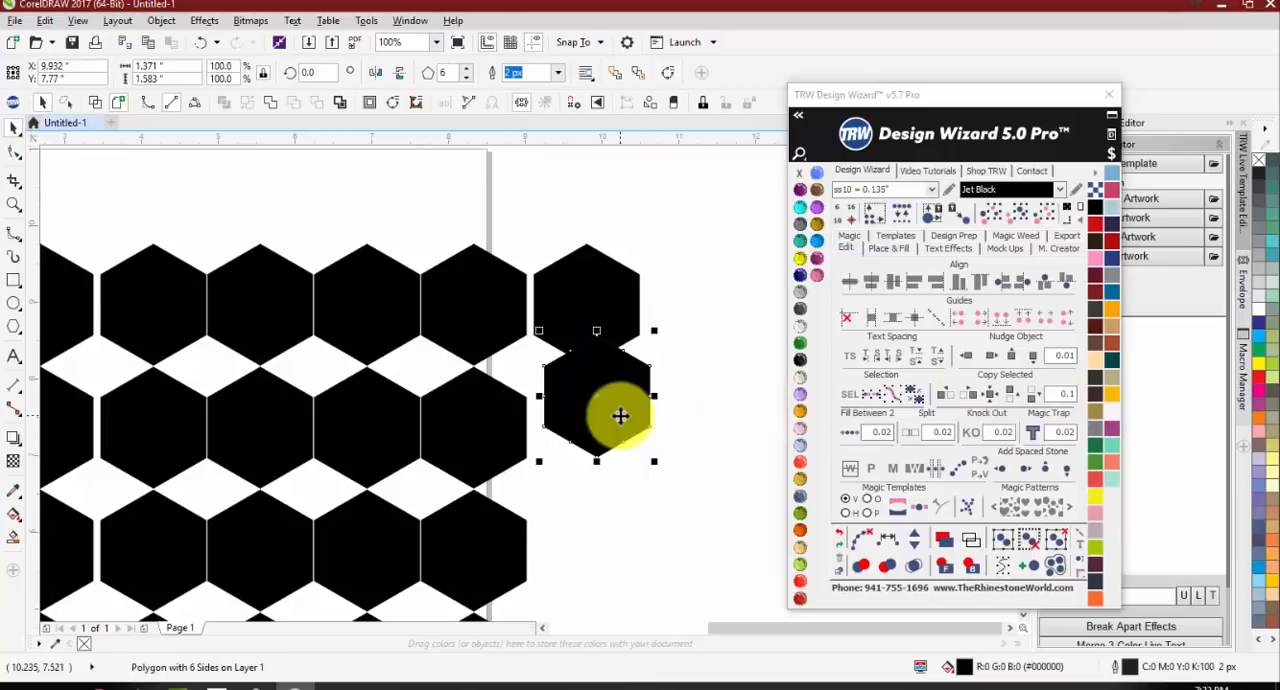
{"action": "left_click_drag", "start_coordinate": [637, 381], "coordinate": [655, 467]}
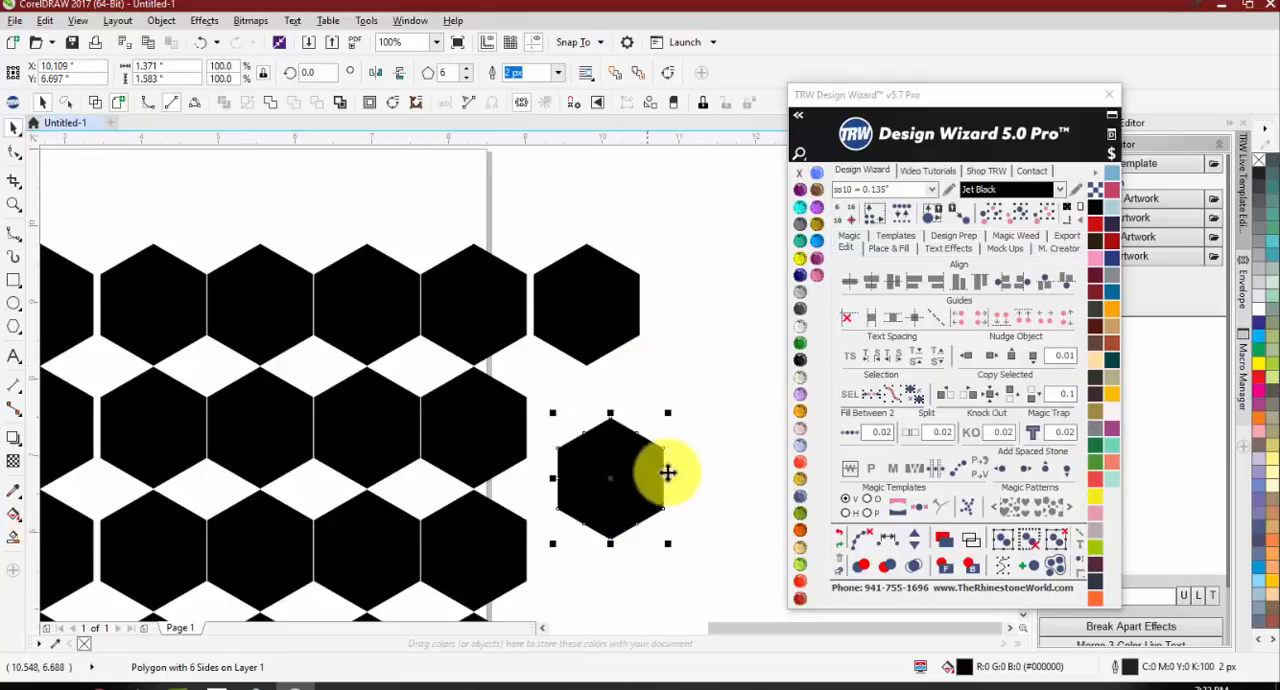
{"action": "left_click", "coordinate": [746, 408]}
{"action": "left_click", "coordinate": [609, 318]}
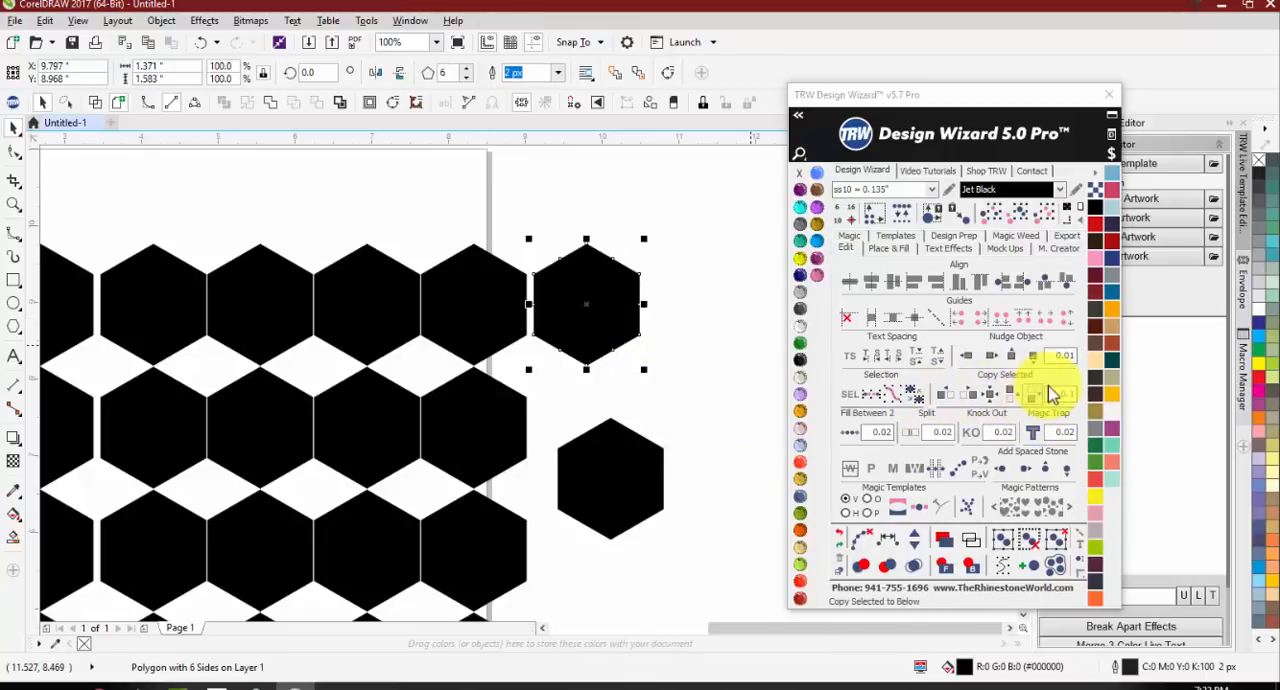
Step: Select and delete all the hexagons, and move the Design Wizard window slightly higher
{"action": "scroll", "coordinate": [708, 330], "scroll_direction": "down", "scroll_amount": 2}
{"action": "left_click_drag", "start_coordinate": [702, 262], "coordinate": [126, 549]}
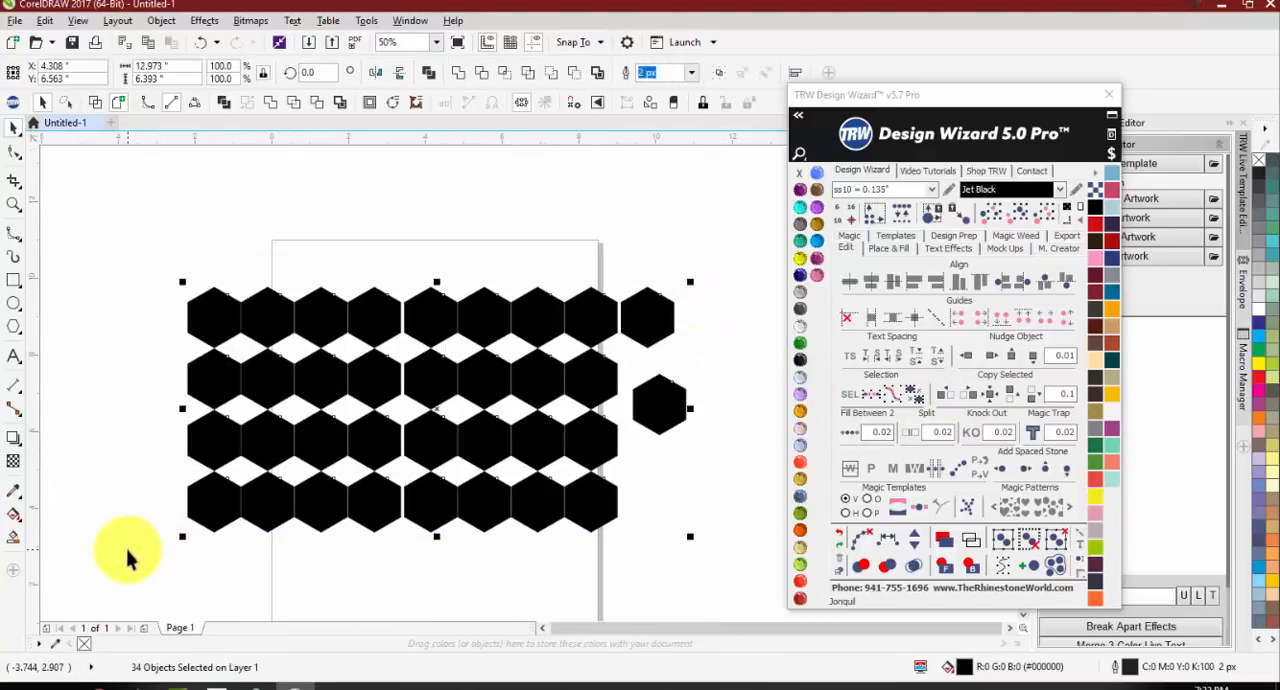
{"action": "key", "text": "Delete"}
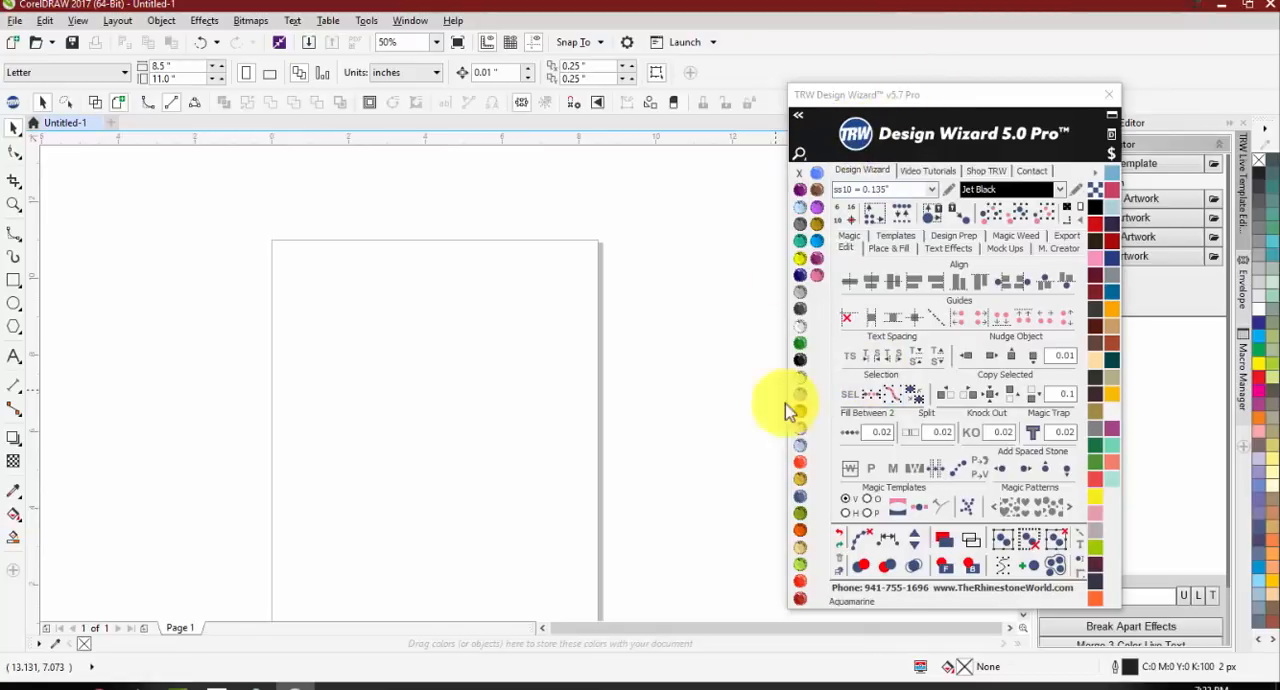
{"action": "left_click_drag", "start_coordinate": [943, 95], "coordinate": [936, 58]}
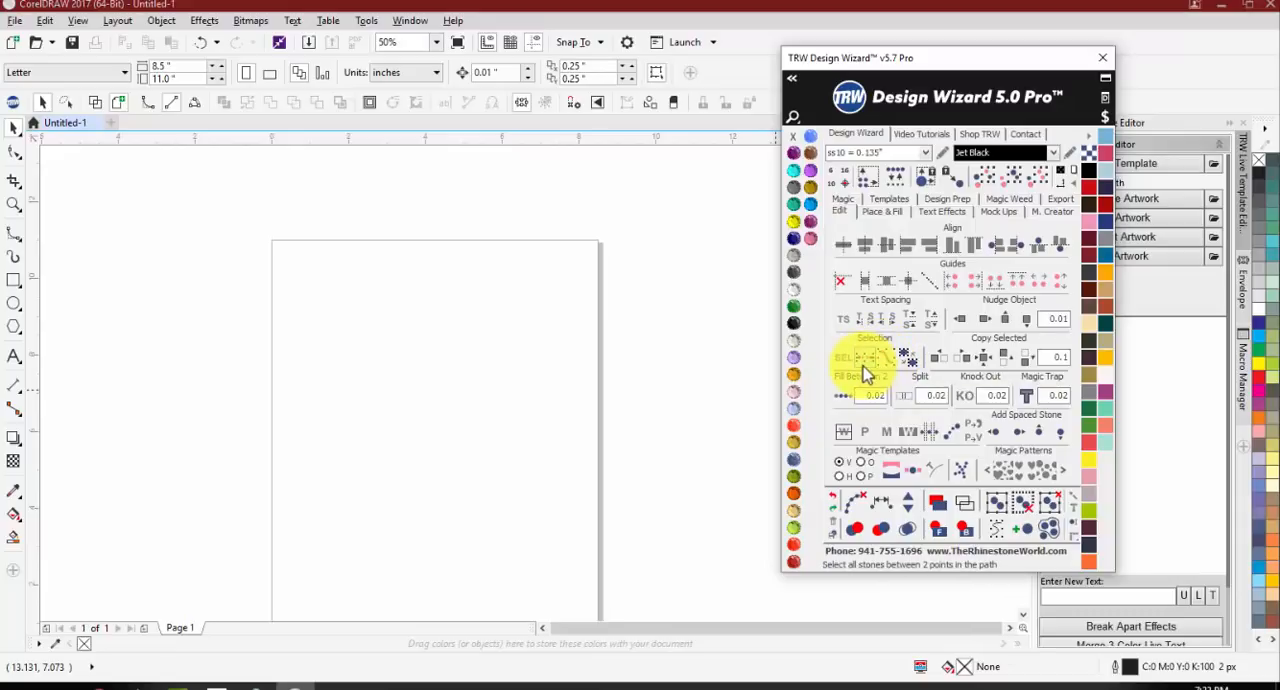
{"action": "left_click", "coordinate": [473, 384]}
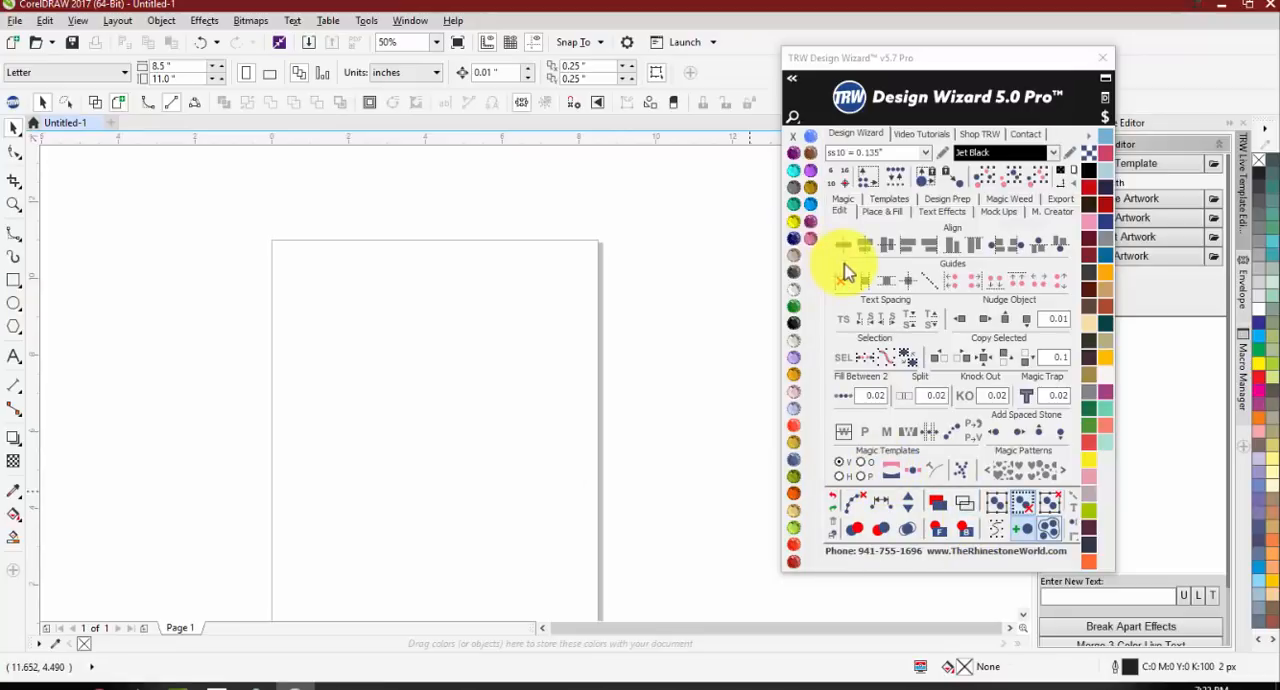
Step: Add the text MUSTANGS in the upper half of the page and change its font to a bold condensed one
{"action": "left_click", "coordinate": [14, 358]}
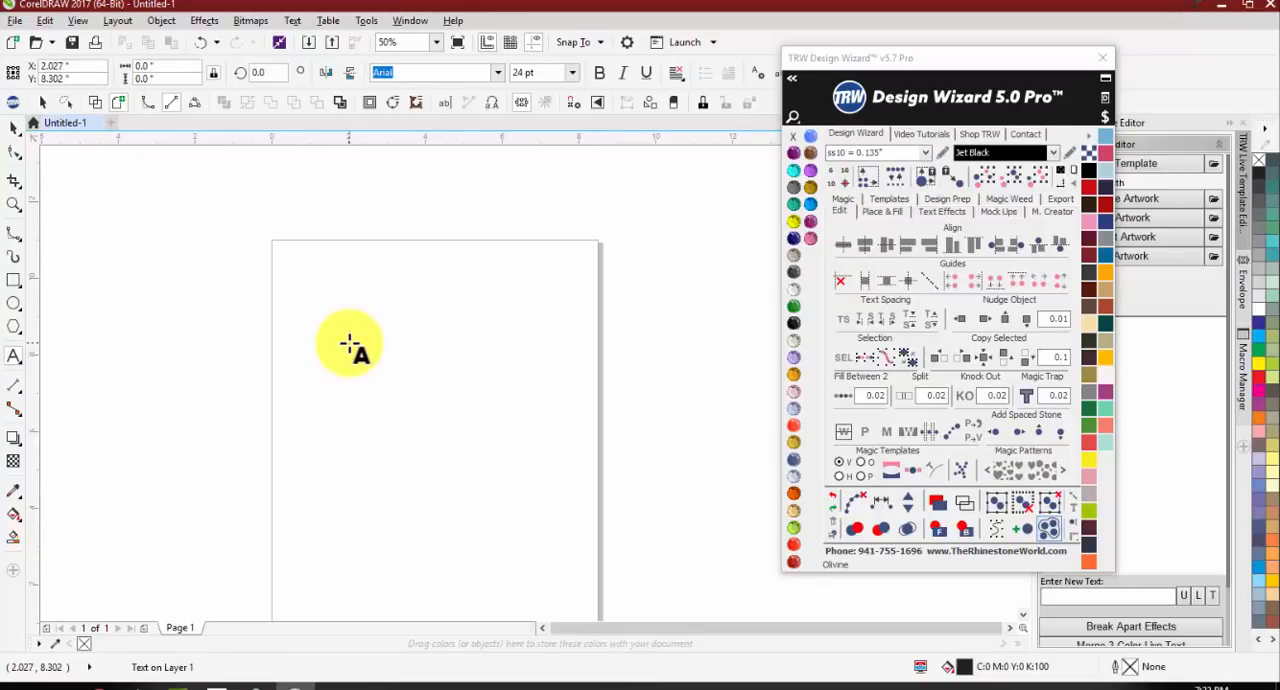
{"action": "left_click", "coordinate": [350, 344]}
{"action": "type", "text": "MUSTANGS"}
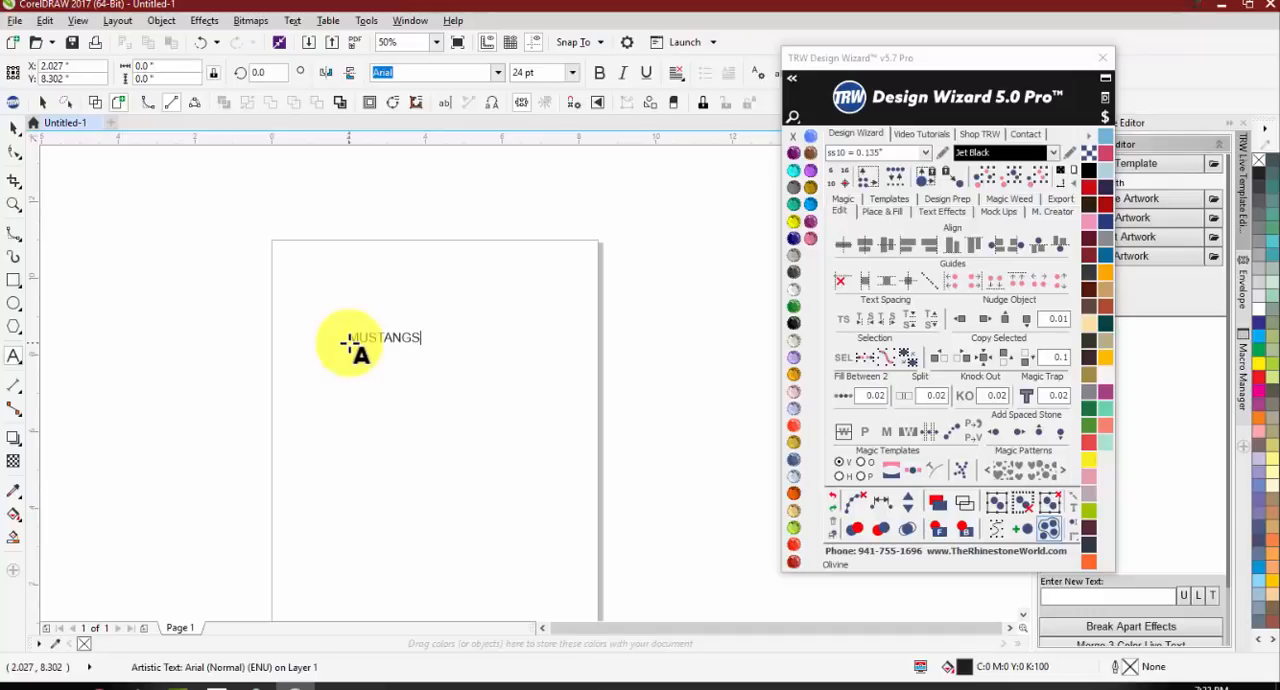
{"action": "left_click", "coordinate": [20, 127]}
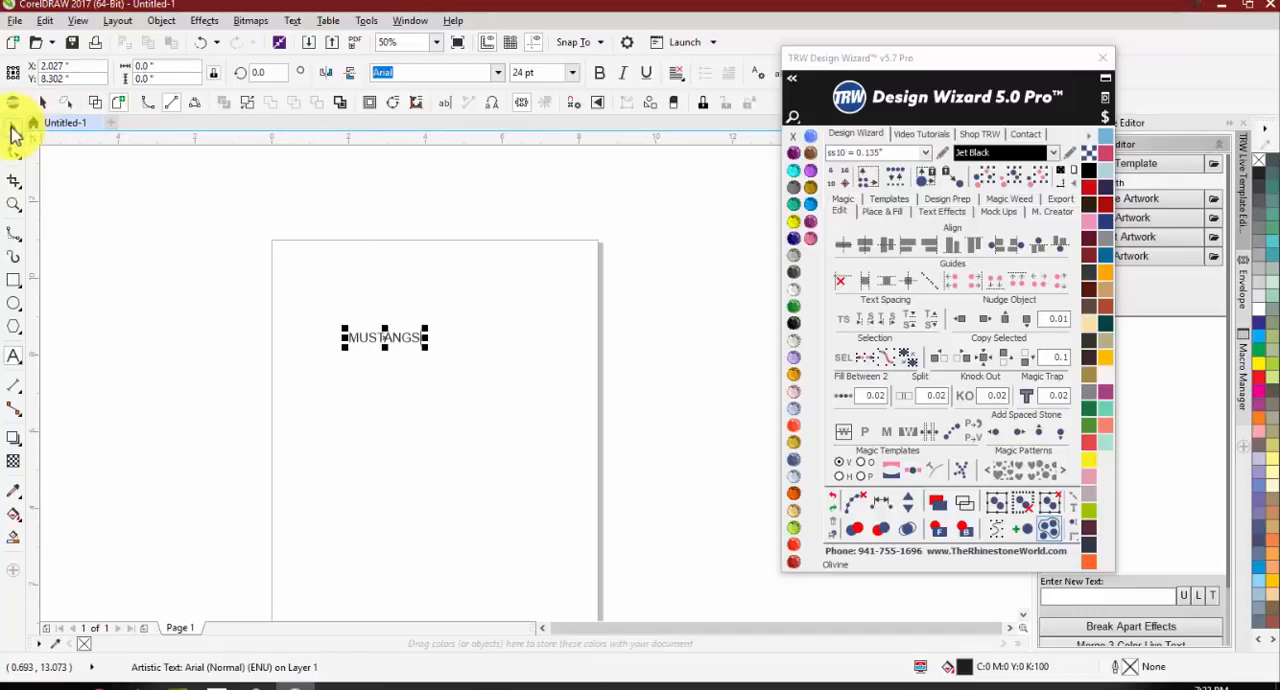
{"action": "left_click", "coordinate": [498, 73]}
{"action": "left_click", "coordinate": [462, 122]}
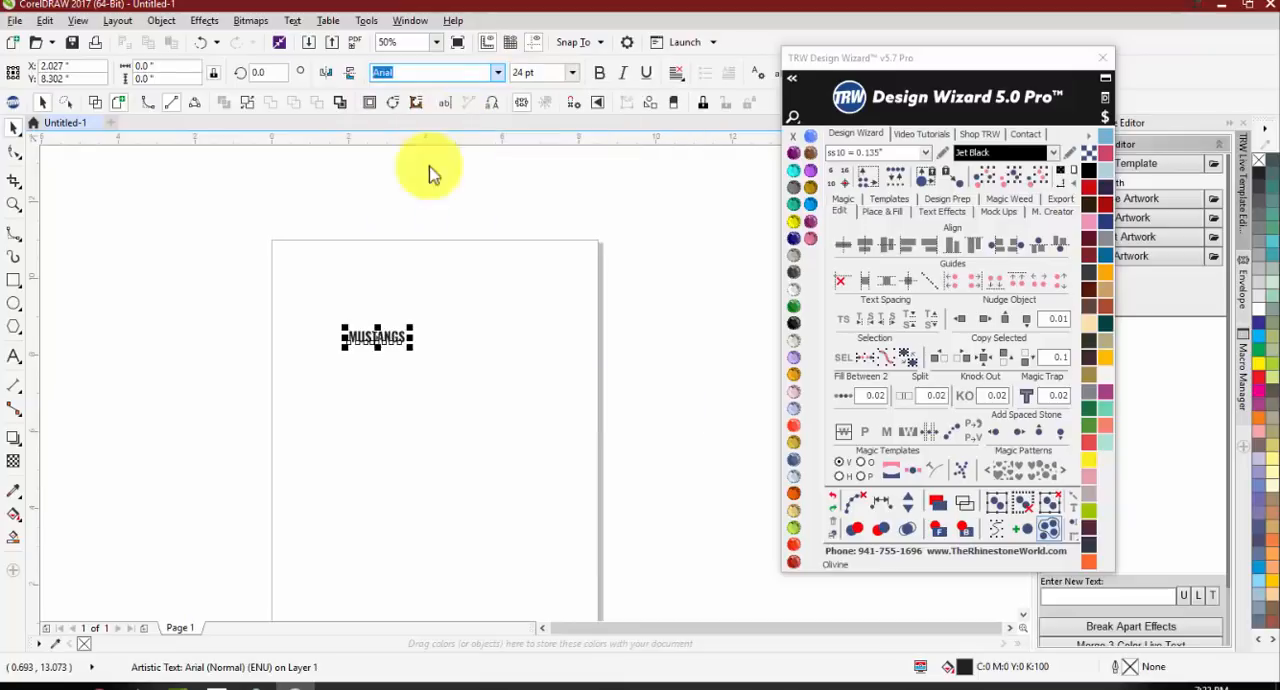
{"action": "left_click", "coordinate": [416, 369]}
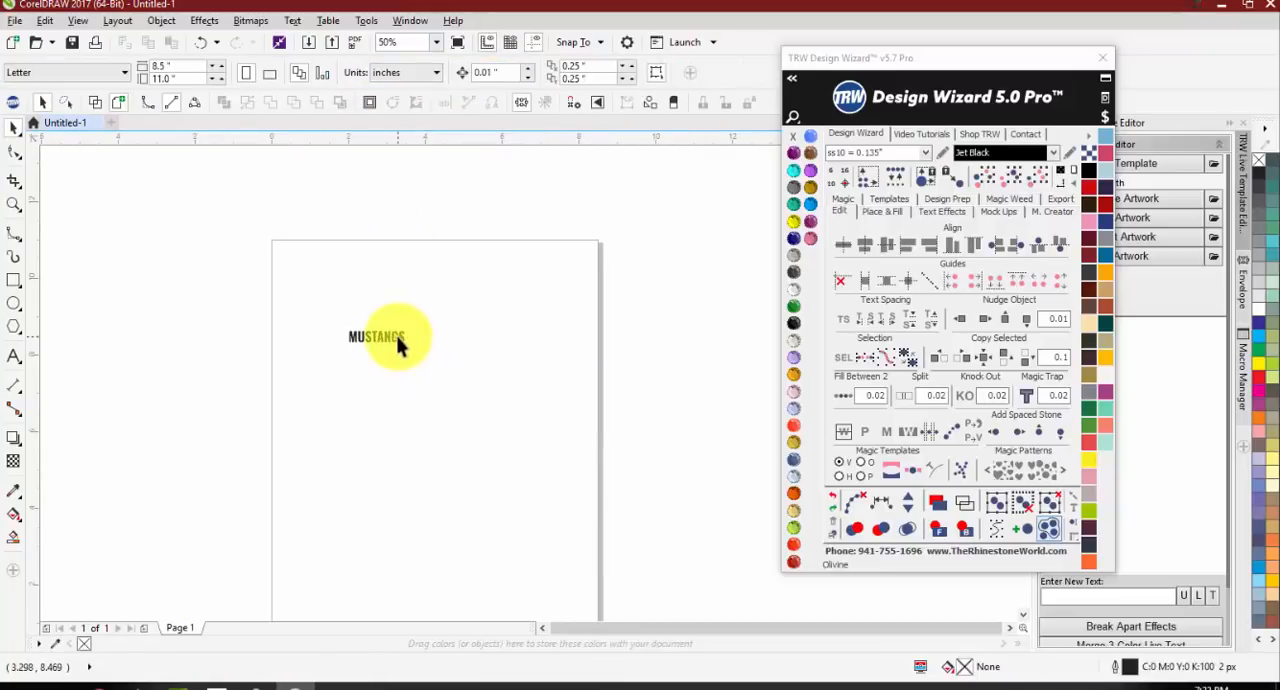
Step: Enlarge the MUSTANGS text to nearly the page's width and position it near the top of the page
{"action": "left_click", "coordinate": [400, 340]}
{"action": "left_click_drag", "start_coordinate": [410, 347], "coordinate": [651, 471]}
{"action": "left_click_drag", "start_coordinate": [482, 358], "coordinate": [416, 310]}
{"action": "left_click", "coordinate": [422, 404]}
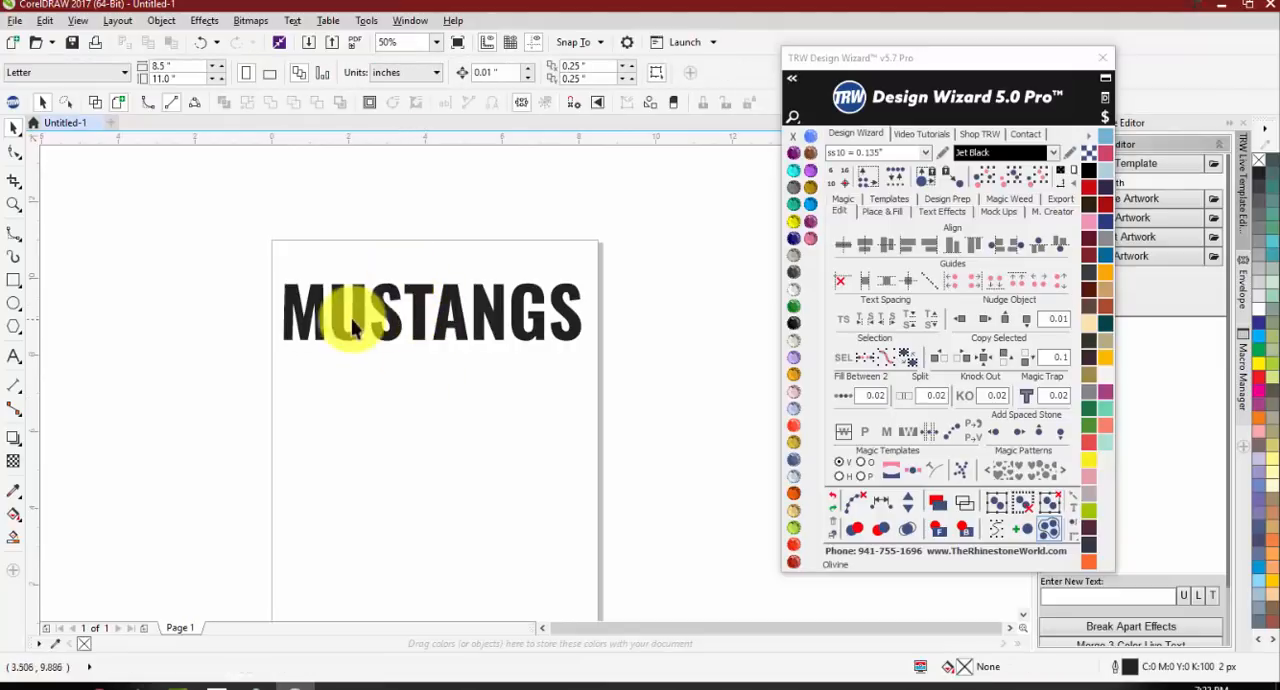
Step: Place one ss10 Jet Black stone just below the lower-left corner of the M
{"action": "scroll", "coordinate": [340, 330], "scroll_direction": "up", "scroll_amount": 2}
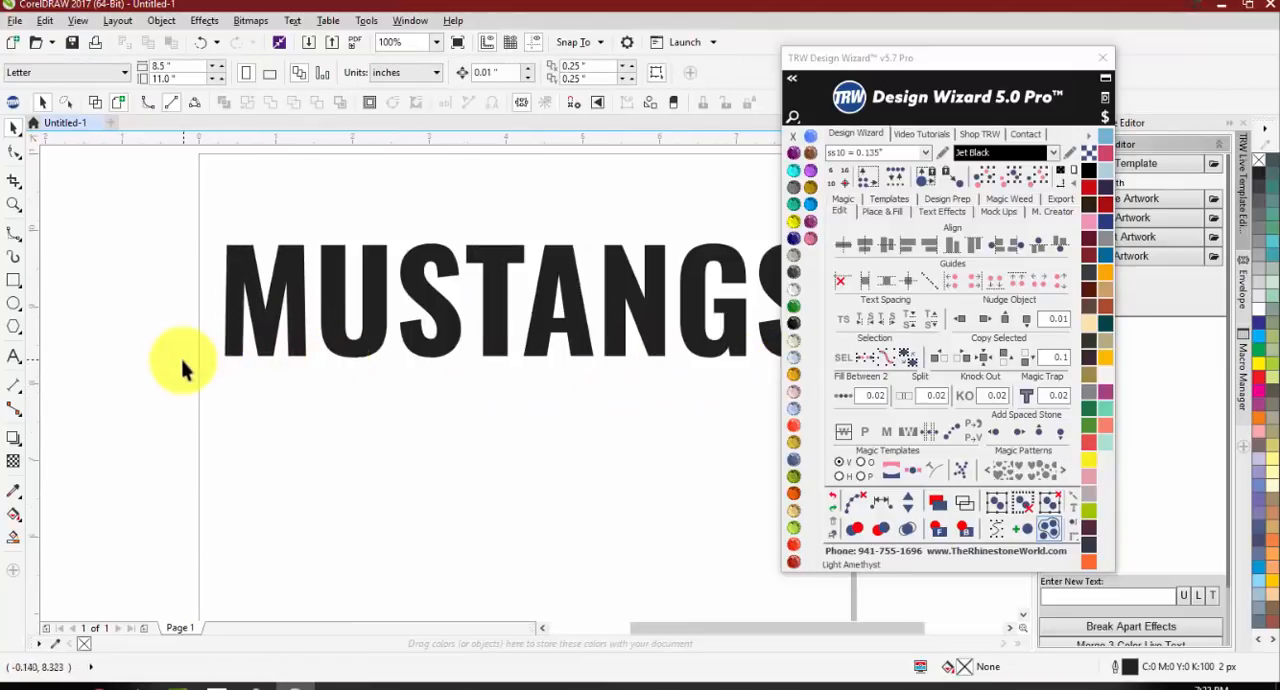
{"action": "scroll", "coordinate": [205, 365], "scroll_direction": "down", "scroll_amount": 2}
{"action": "scroll", "coordinate": [247, 358], "scroll_direction": "up", "scroll_amount": 2}
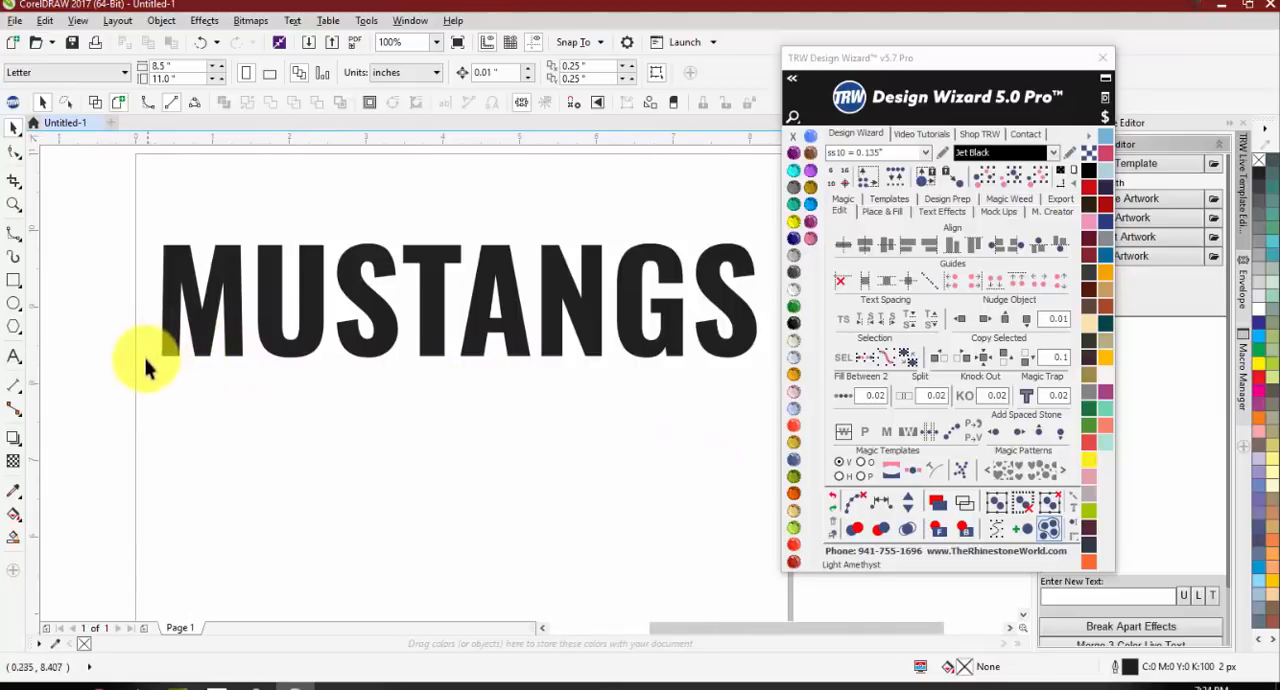
{"action": "left_click", "coordinate": [1026, 531]}
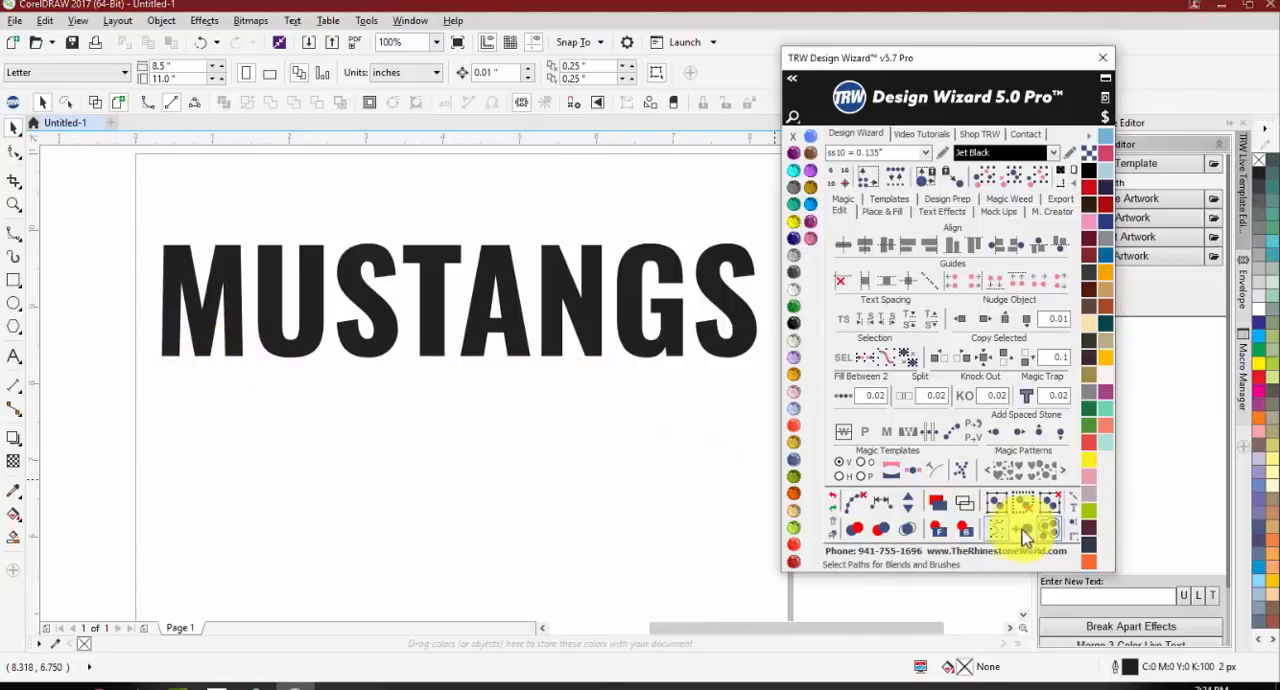
{"action": "left_click", "coordinate": [157, 365]}
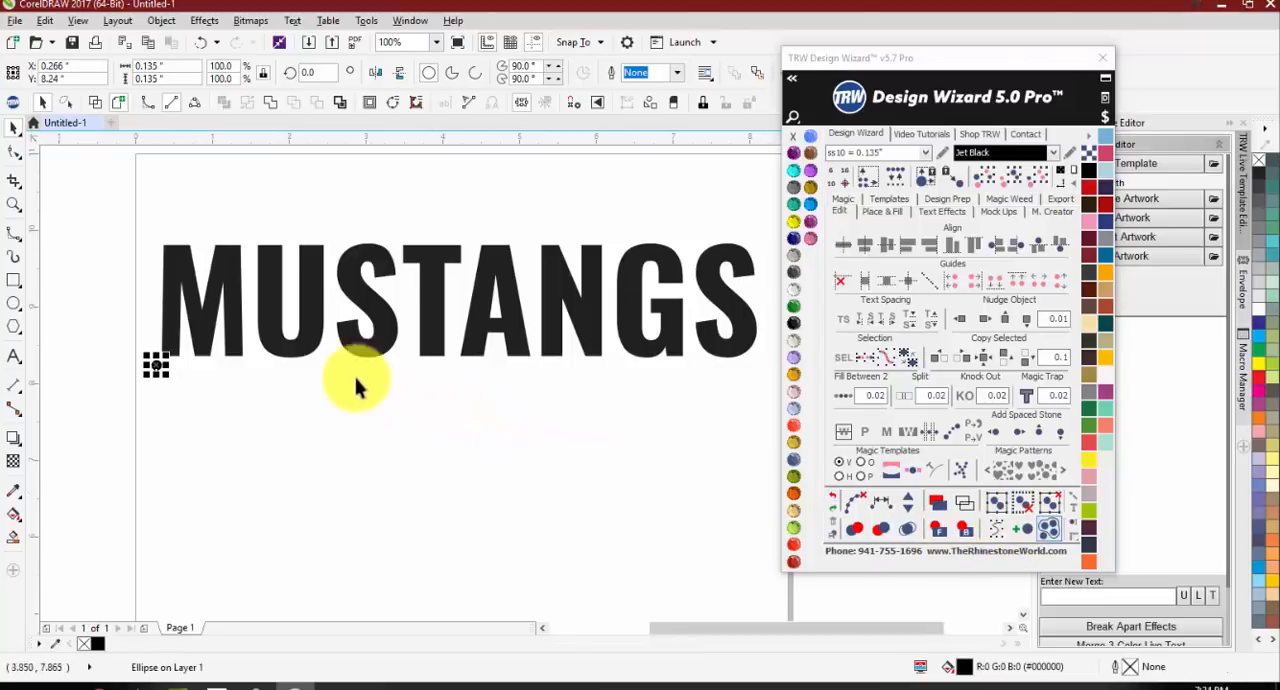
{"action": "scroll", "coordinate": [255, 363], "scroll_direction": "down", "scroll_amount": 1}
{"action": "scroll", "coordinate": [285, 368], "scroll_direction": "up", "scroll_amount": 1}
{"action": "left_click", "coordinate": [277, 382]}
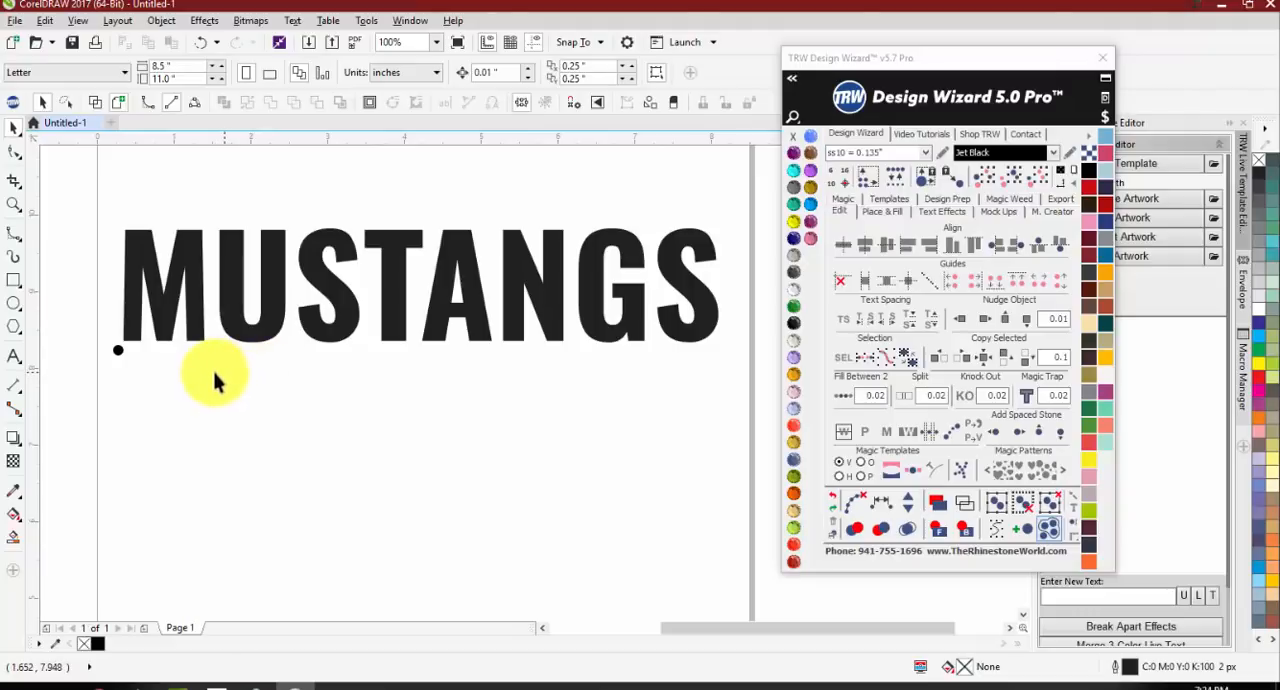
Step: Copy the stone straight across to the far end of the word, below the final S
{"action": "scroll", "coordinate": [110, 385], "scroll_direction": "down", "scroll_amount": 2}
{"action": "scroll", "coordinate": [114, 366], "scroll_direction": "up", "scroll_amount": 2}
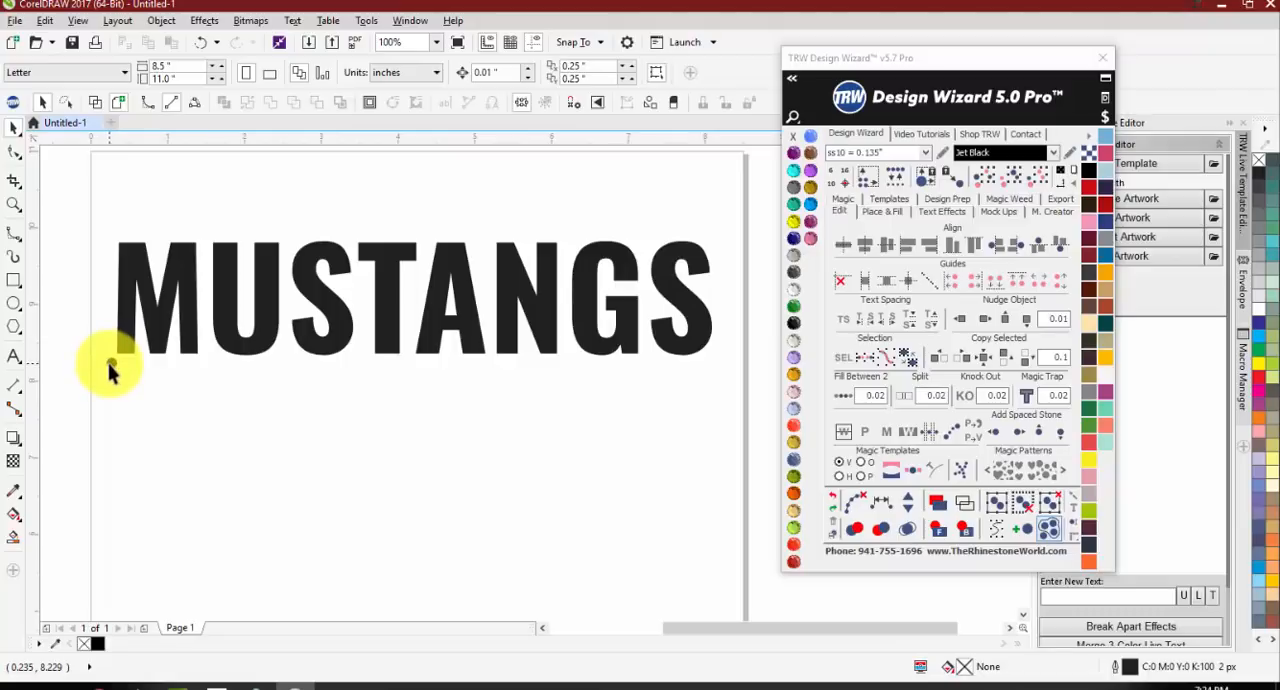
{"action": "scroll", "coordinate": [109, 364], "scroll_direction": "down", "scroll_amount": 1}
{"action": "scroll", "coordinate": [110, 365], "scroll_direction": "up", "scroll_amount": 1}
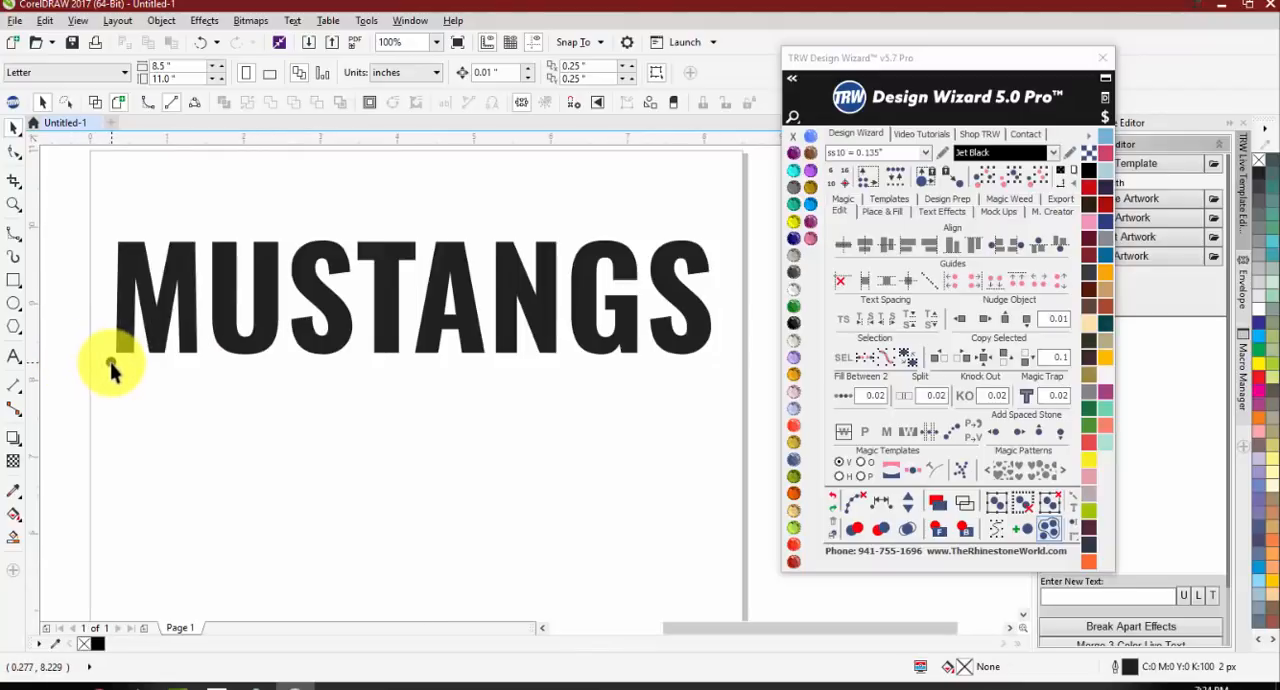
{"action": "left_click", "coordinate": [110, 368]}
{"action": "left_click_drag", "start_coordinate": [110, 368], "coordinate": [708, 411]}
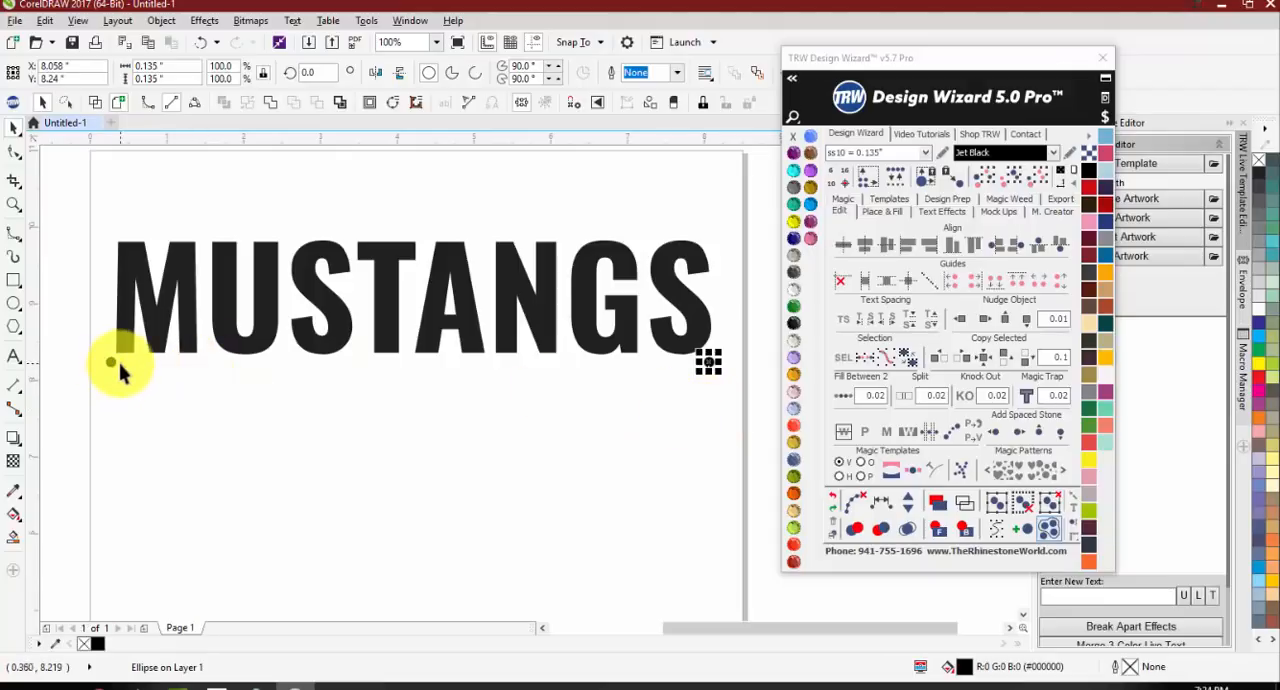
Step: Select both end stones and fill the gap between them with stones using Fill Between 2 at 0.02 spacing
{"action": "left_click", "coordinate": [109, 366], "text": "shift"}
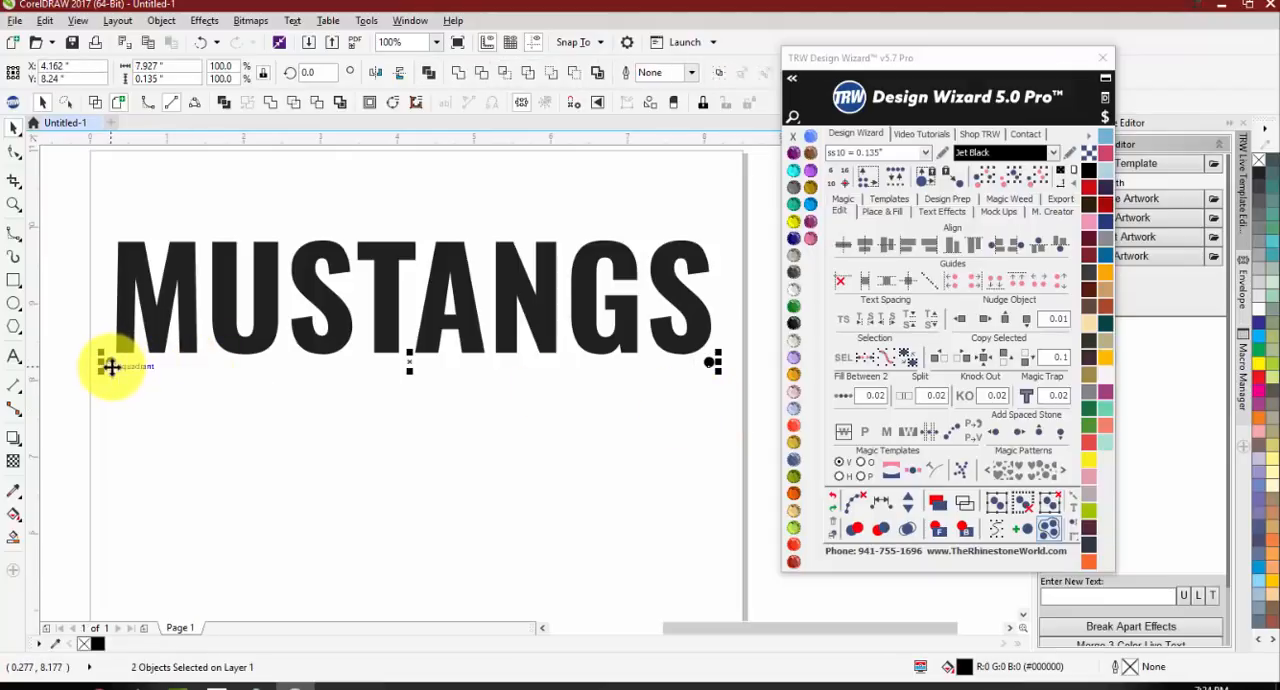
{"action": "left_click_drag", "start_coordinate": [111, 363], "coordinate": [112, 406]}
{"action": "key", "text": "ctrl+z"}
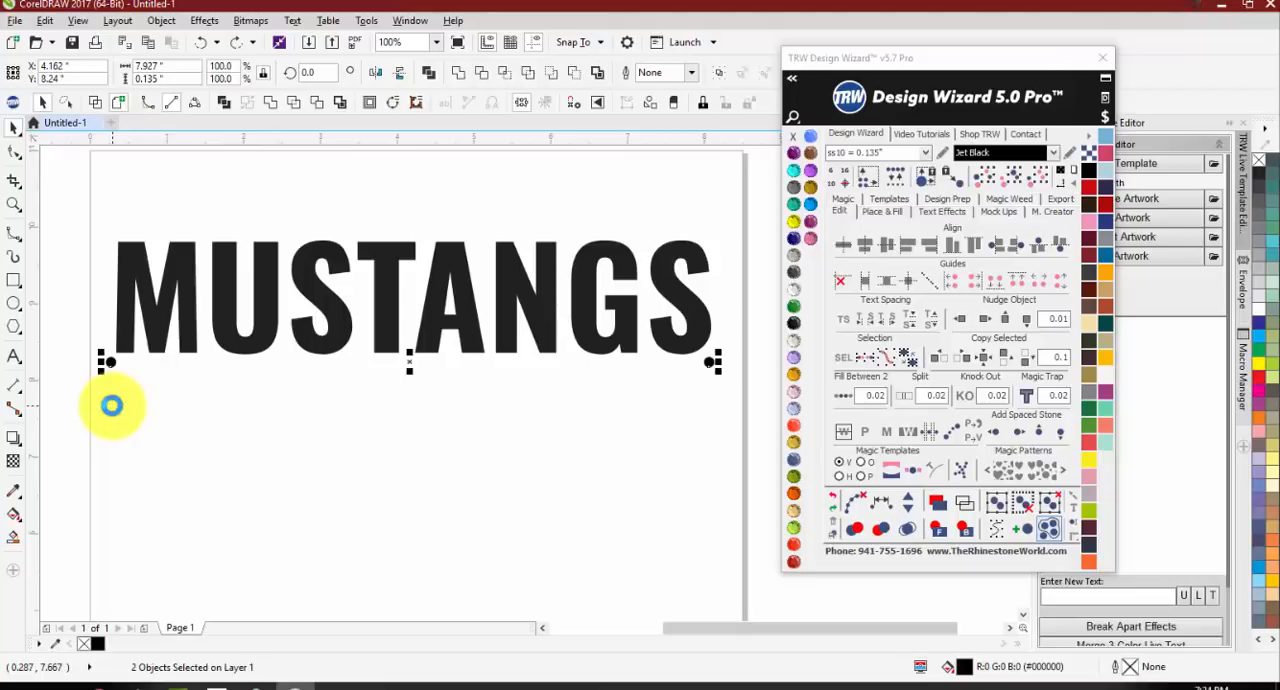
{"action": "left_click", "coordinate": [845, 397]}
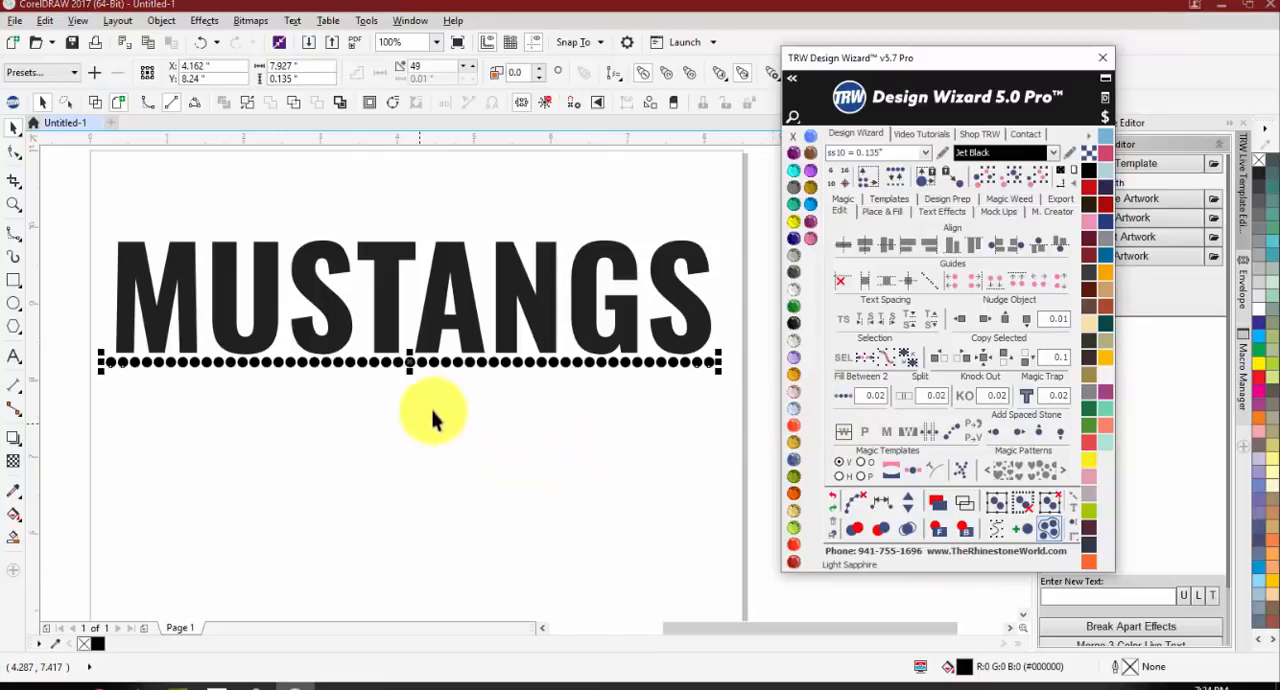
Step: Select the blended stone row under the text and clear its path to leave separate stones
{"action": "left_click", "coordinate": [522, 496]}
{"action": "left_click", "coordinate": [466, 383]}
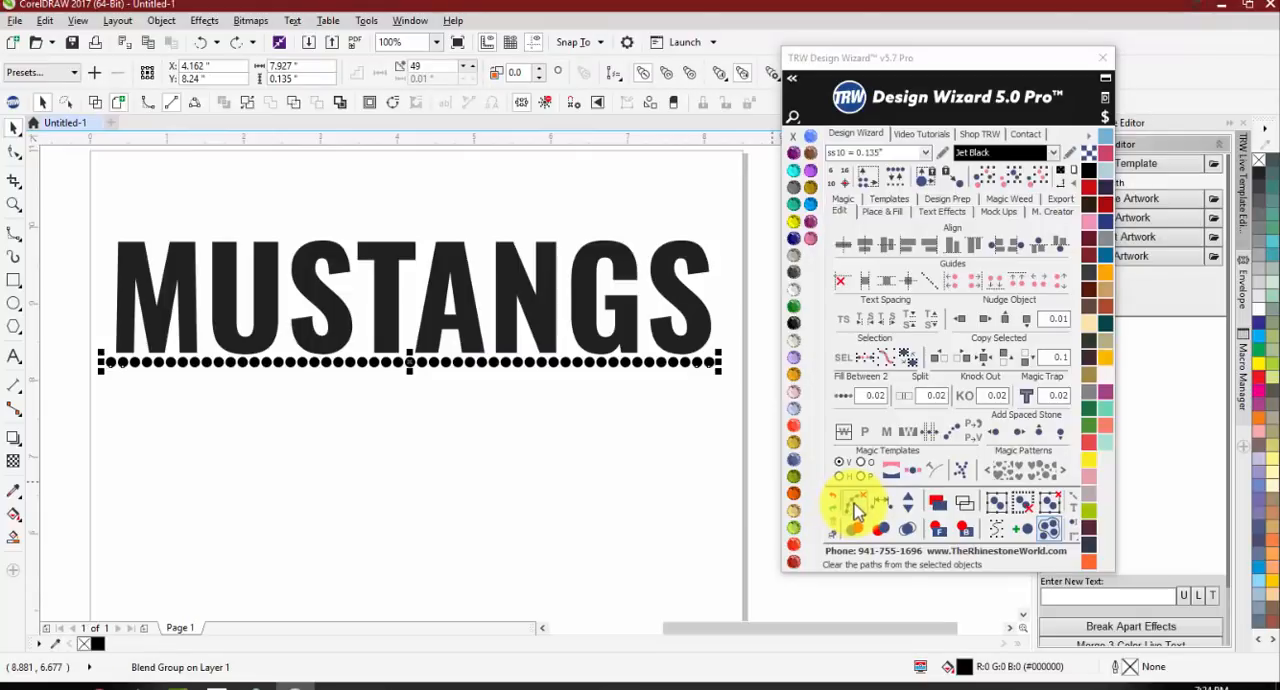
{"action": "left_click", "coordinate": [855, 510]}
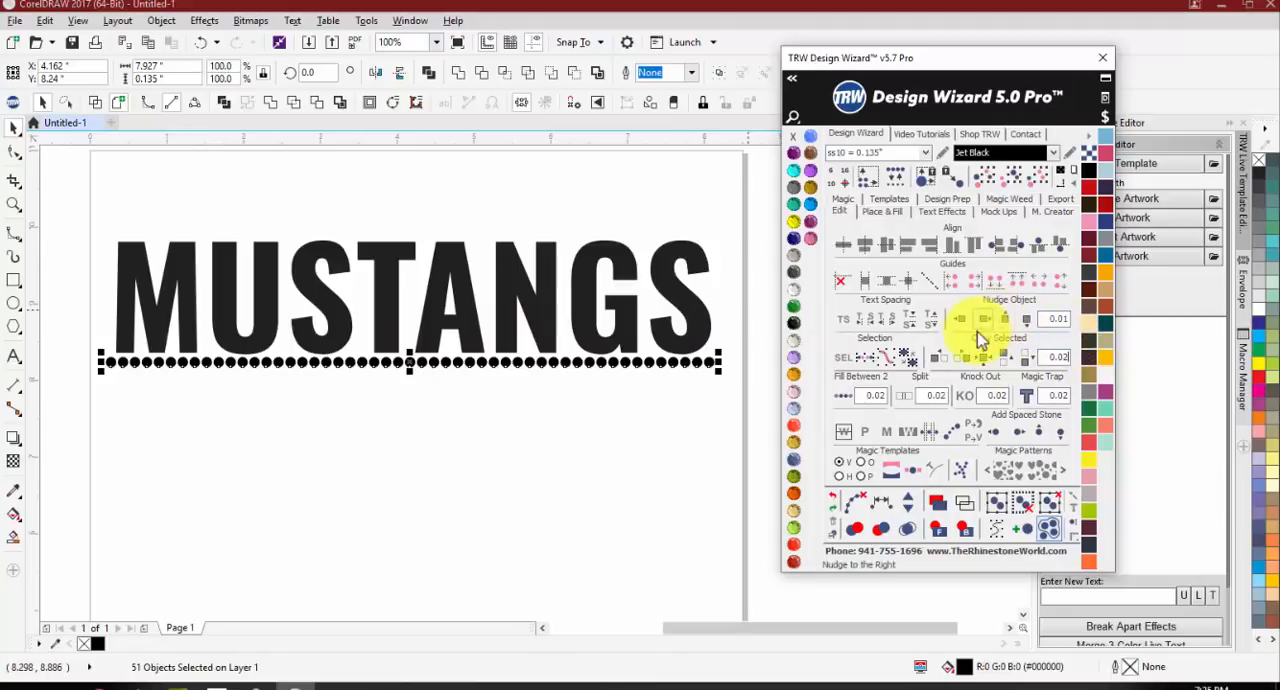
Step: Copy the stone row below twice at 0.02 spacing, coloring the two copied rows reddish-brown
{"action": "left_click", "coordinate": [1025, 370]}
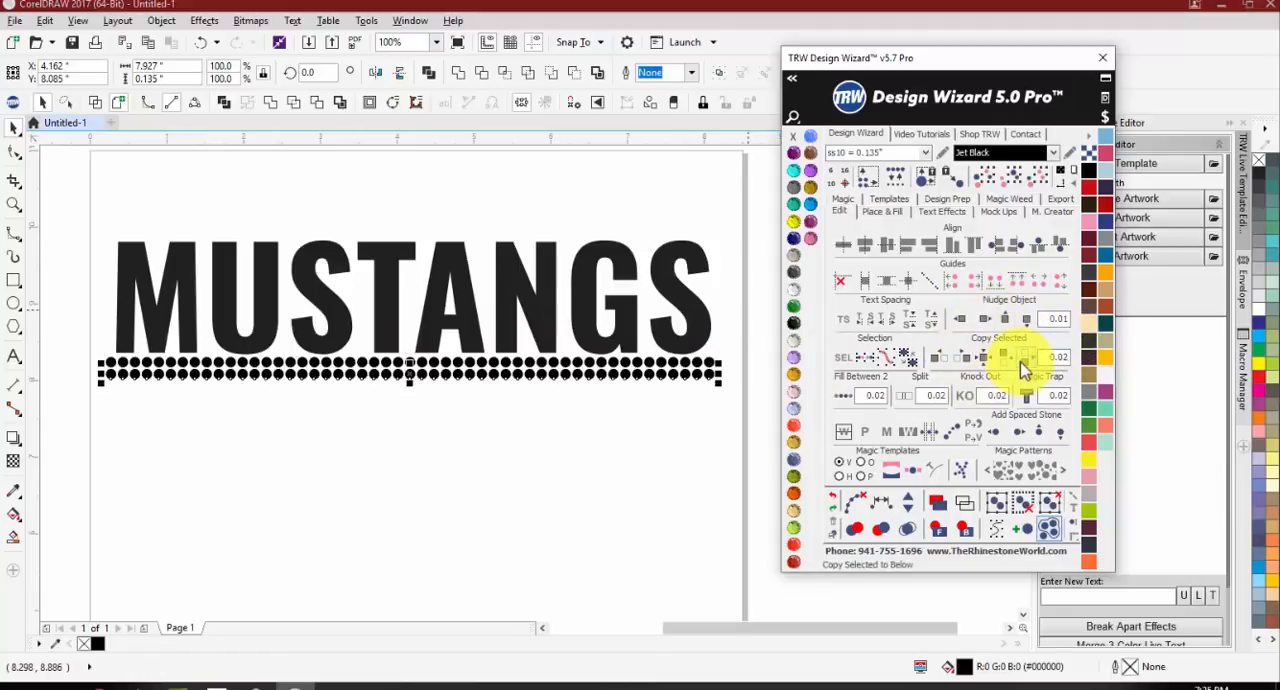
{"action": "left_click", "coordinate": [1107, 318]}
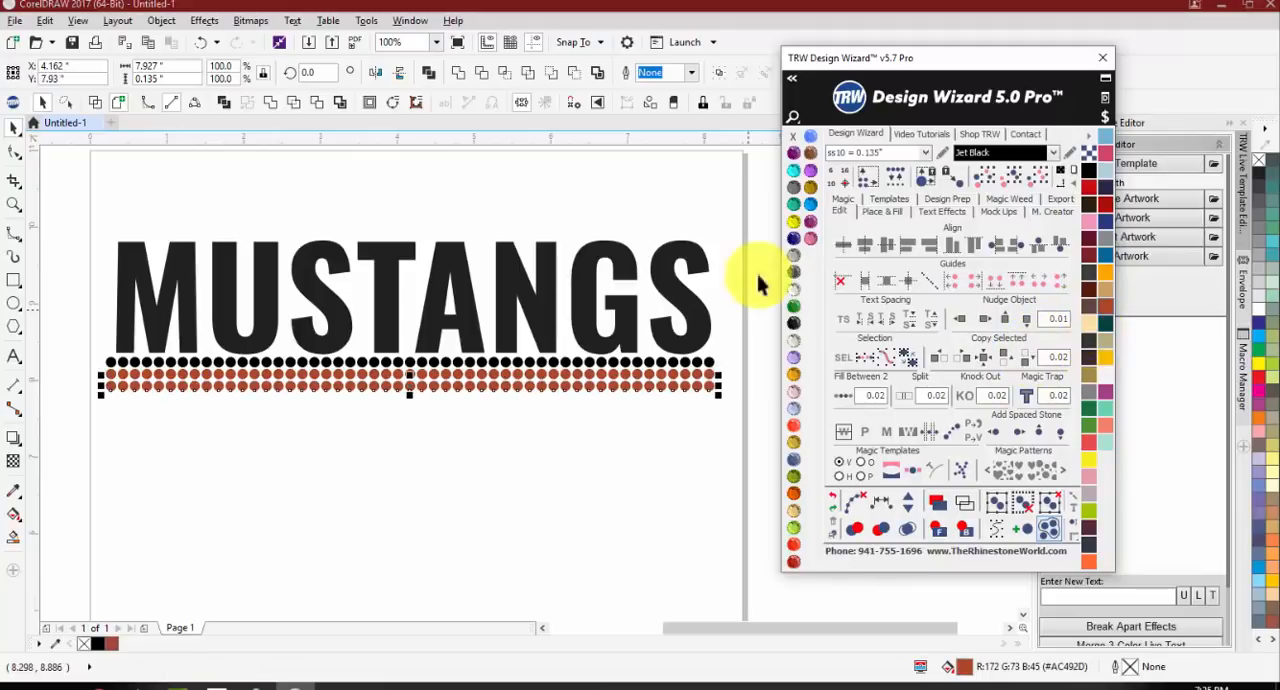
Step: Color the lowest stone row and the MUSTANGS text Jet Black
{"action": "left_click", "coordinate": [794, 322]}
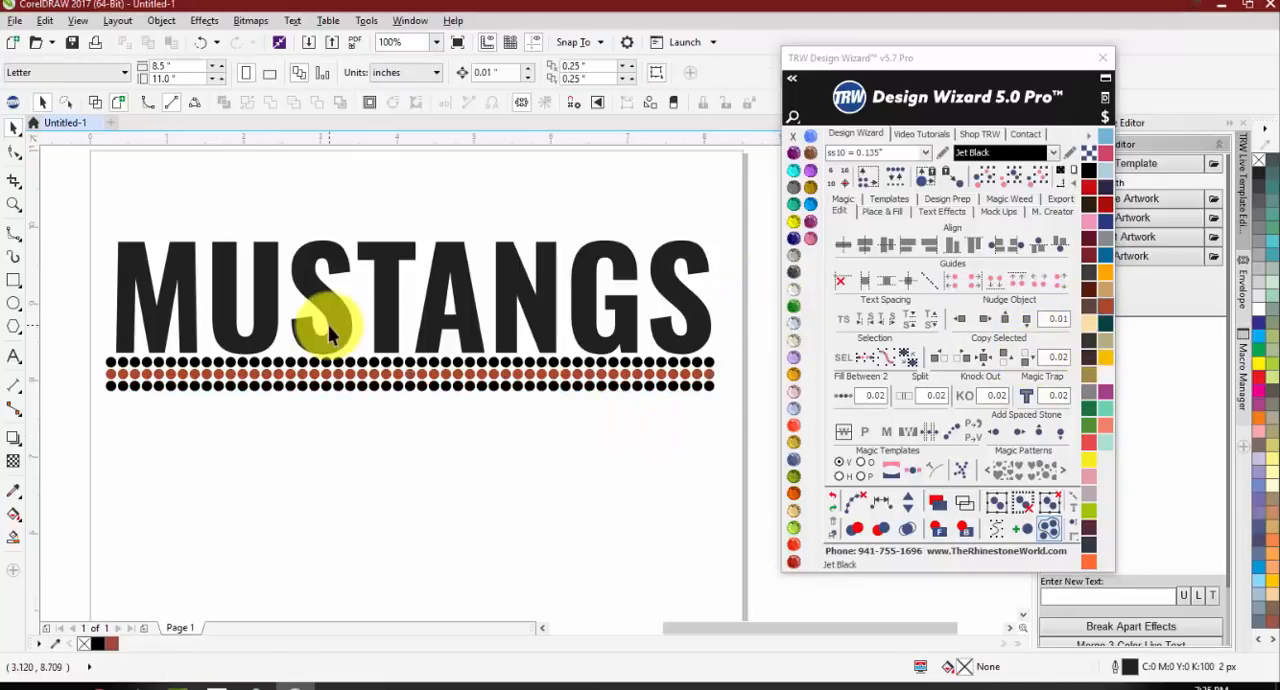
{"action": "left_click", "coordinate": [318, 318]}
{"action": "left_click", "coordinate": [796, 322]}
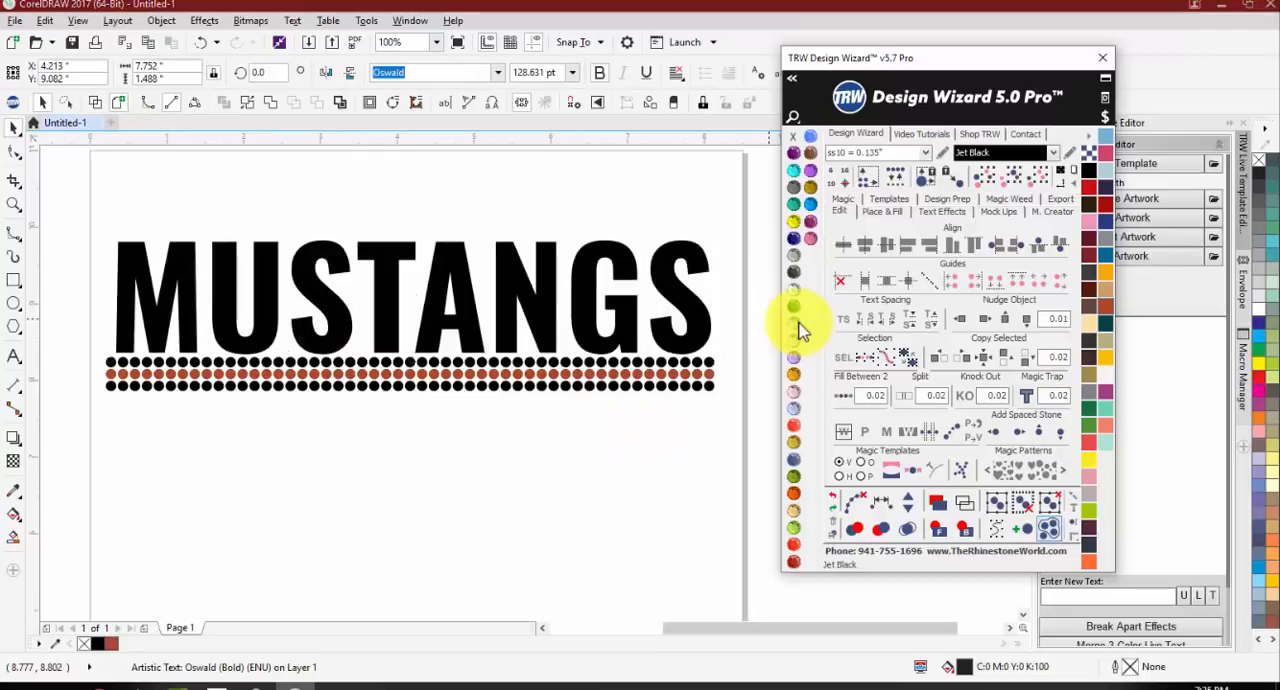
{"action": "left_click", "coordinate": [545, 425]}
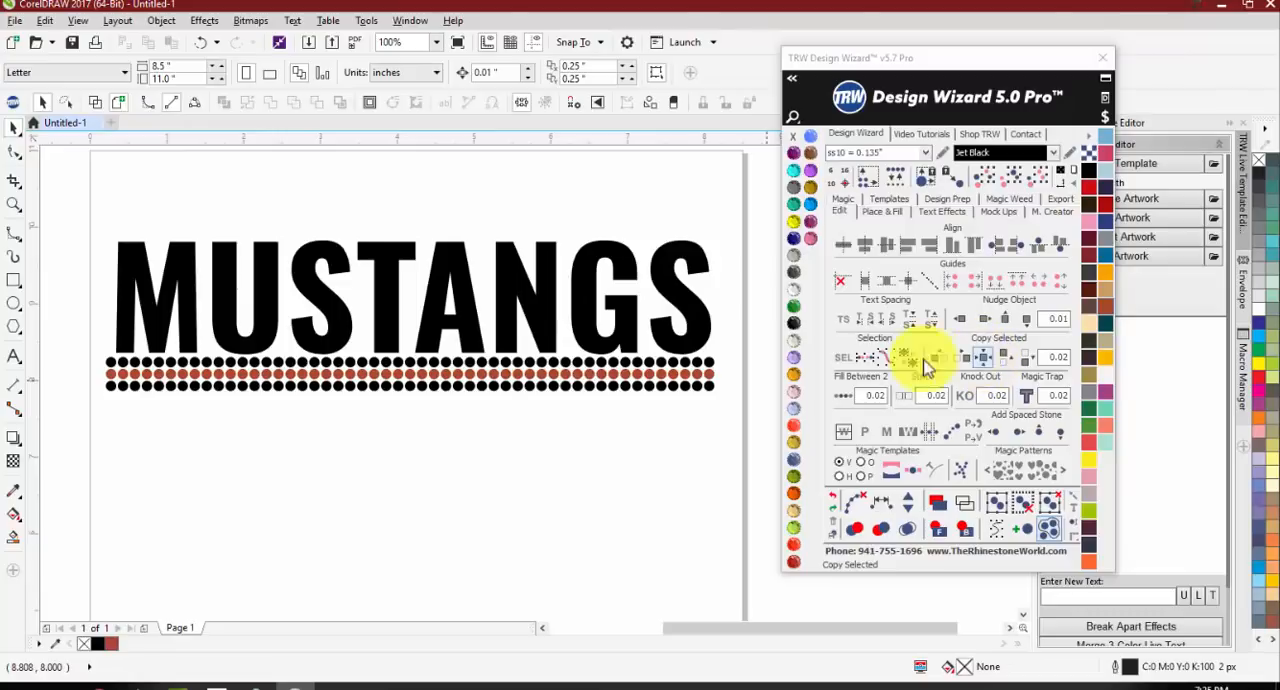
Step: Move the first stone of the lowest row down below the rows and copy it straight across to beneath the final S
{"action": "left_click_drag", "start_coordinate": [111, 387], "coordinate": [115, 469]}
{"action": "left_click", "coordinate": [127, 505]}
{"action": "left_click", "coordinate": [112, 470]}
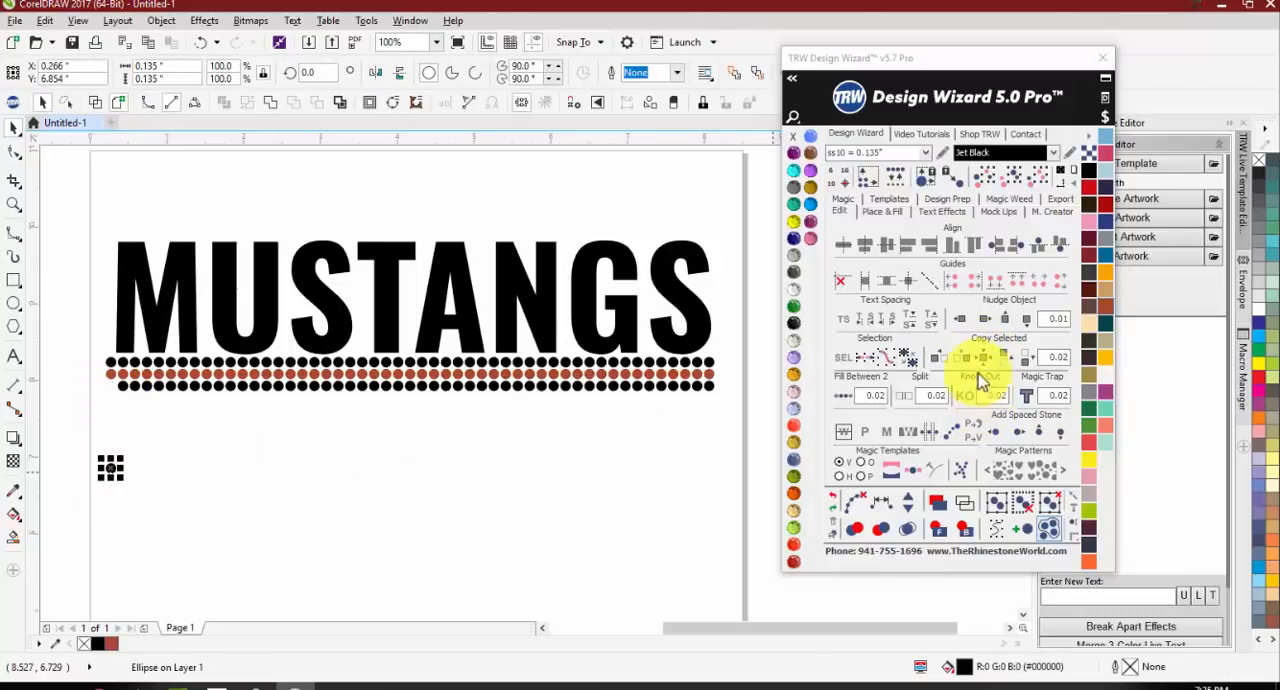
{"action": "left_click", "coordinate": [122, 504]}
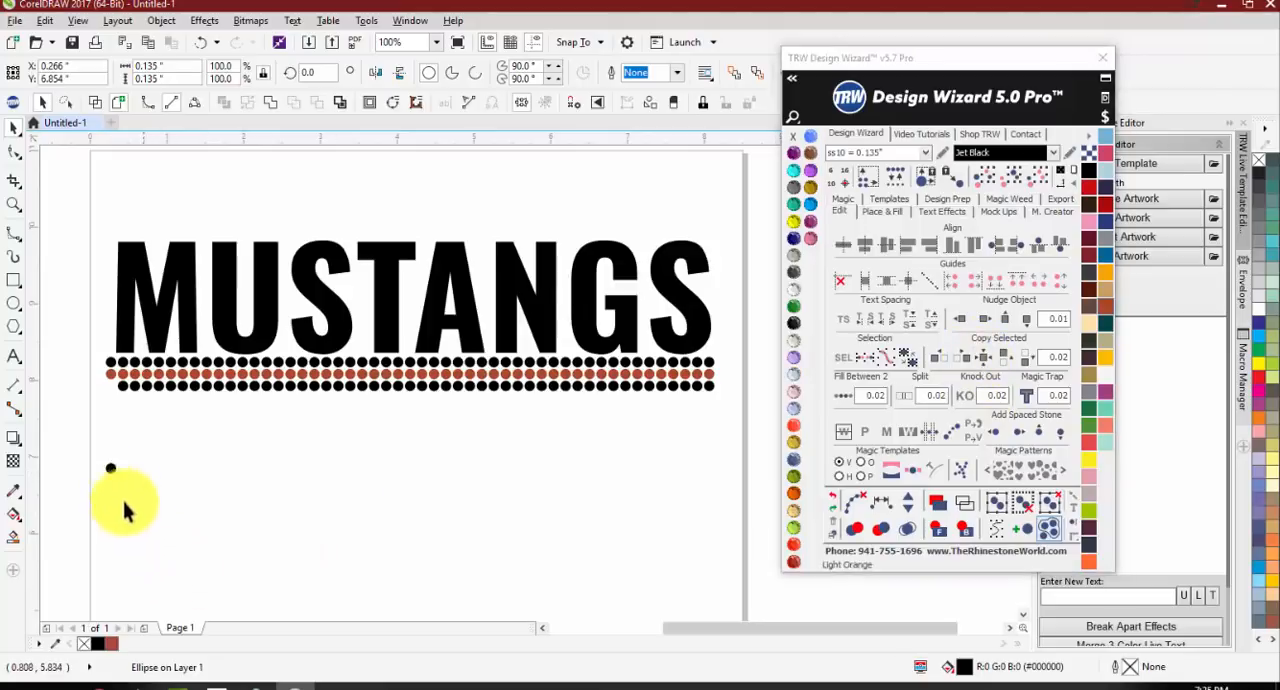
{"action": "left_click_drag", "start_coordinate": [111, 469], "coordinate": [712, 500]}
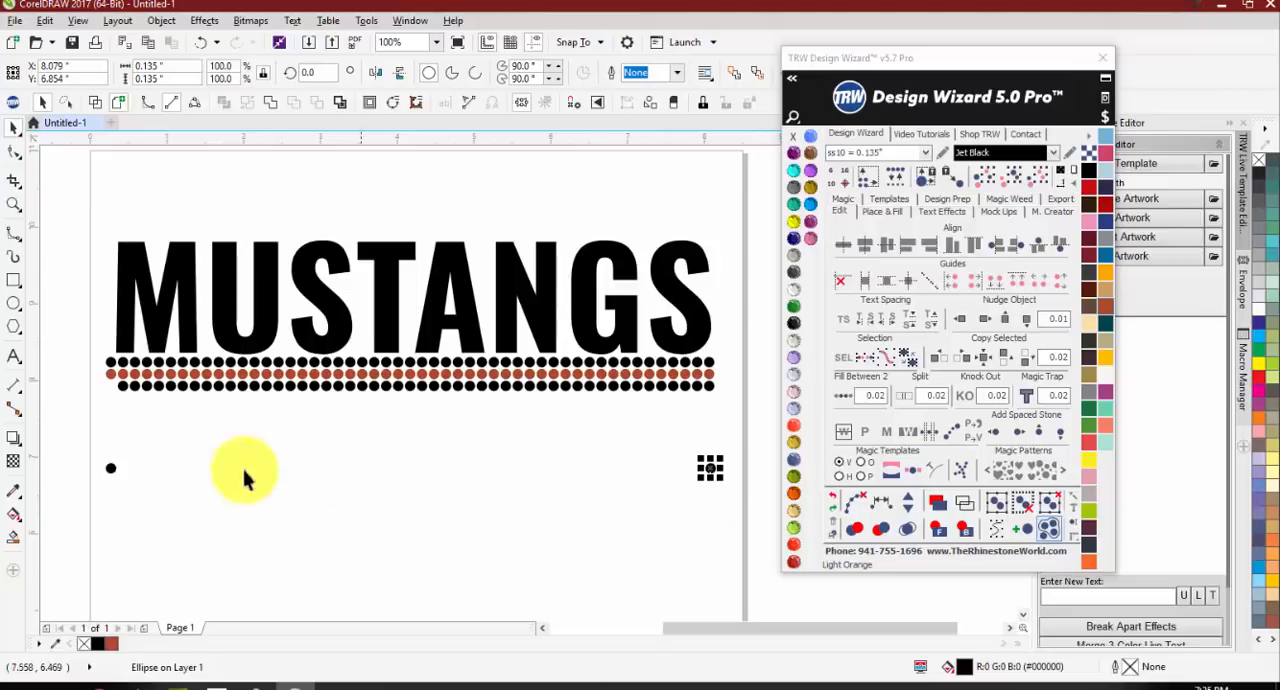
Step: Fill the gap between the two separate end stones with Fill Between 2 at 0.02 spacing and clear the blend's path
{"action": "left_click", "coordinate": [106, 468], "text": "shift"}
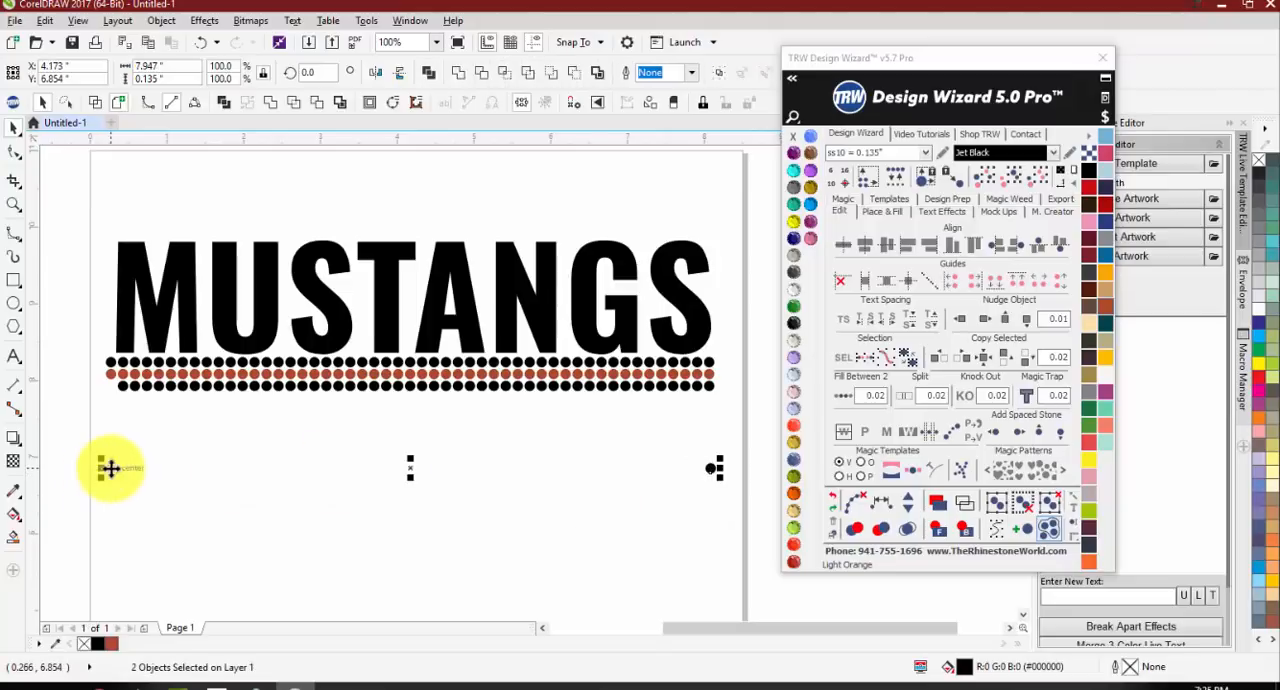
{"action": "left_click", "coordinate": [840, 395]}
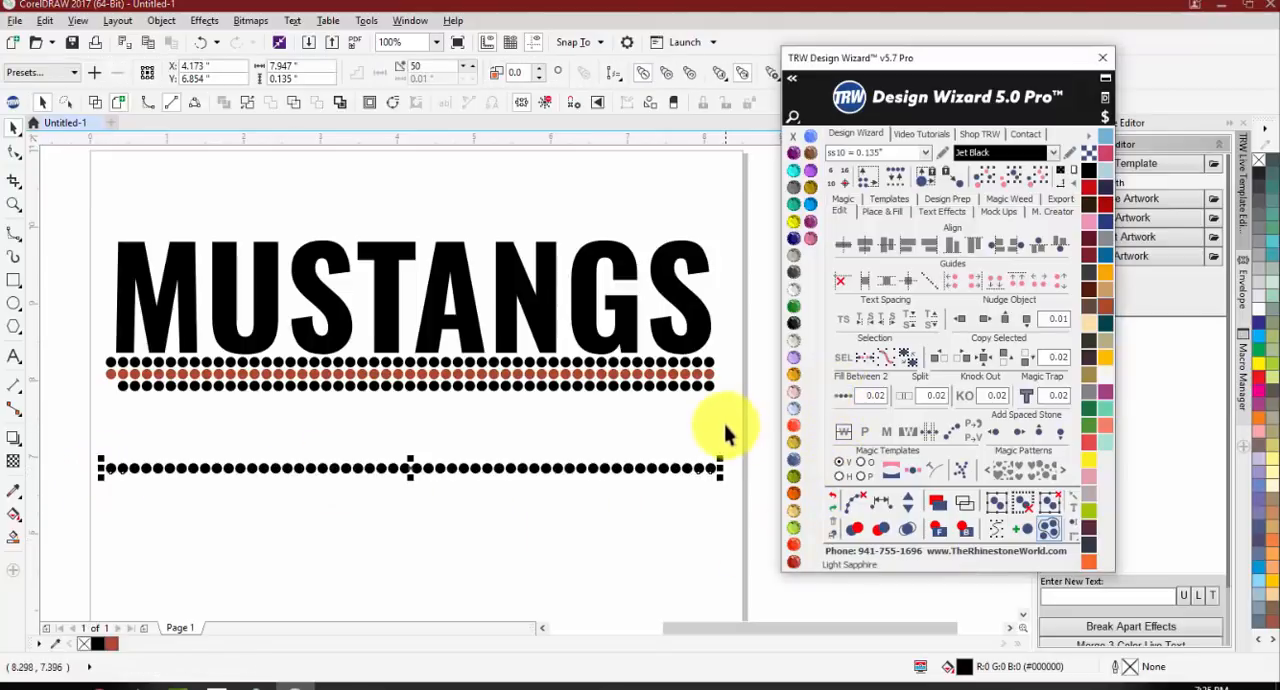
{"action": "left_click", "coordinate": [640, 466]}
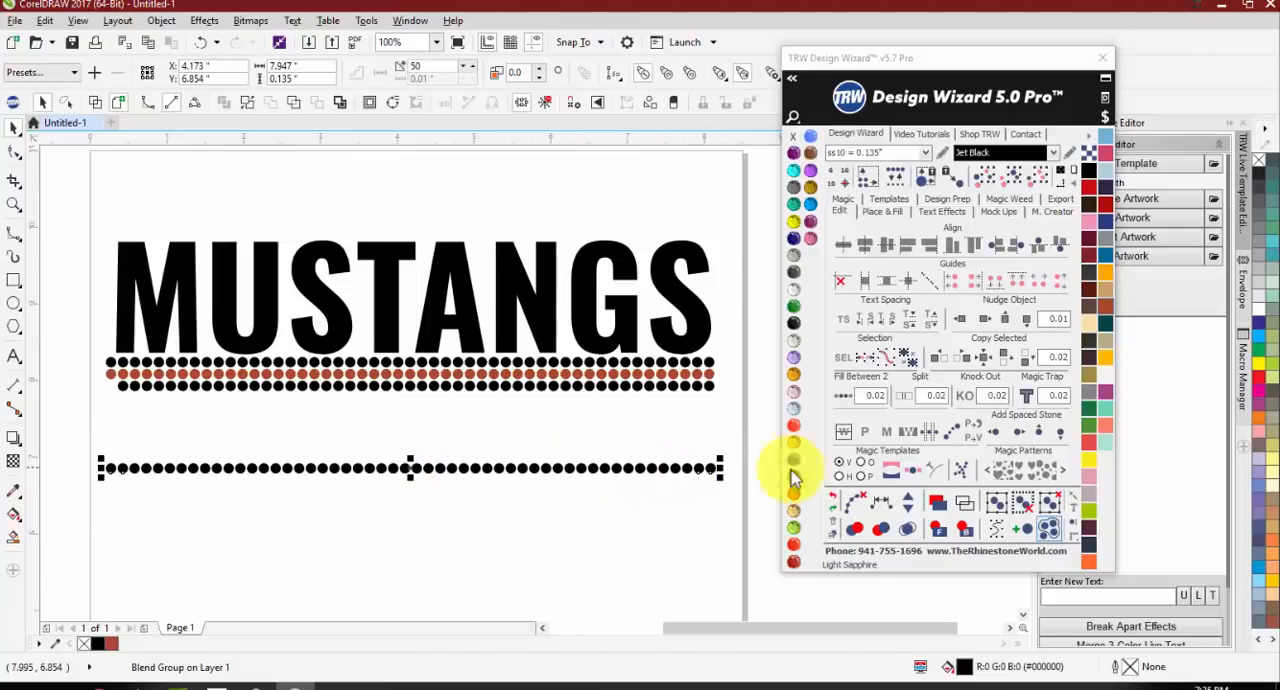
{"action": "left_click", "coordinate": [855, 505]}
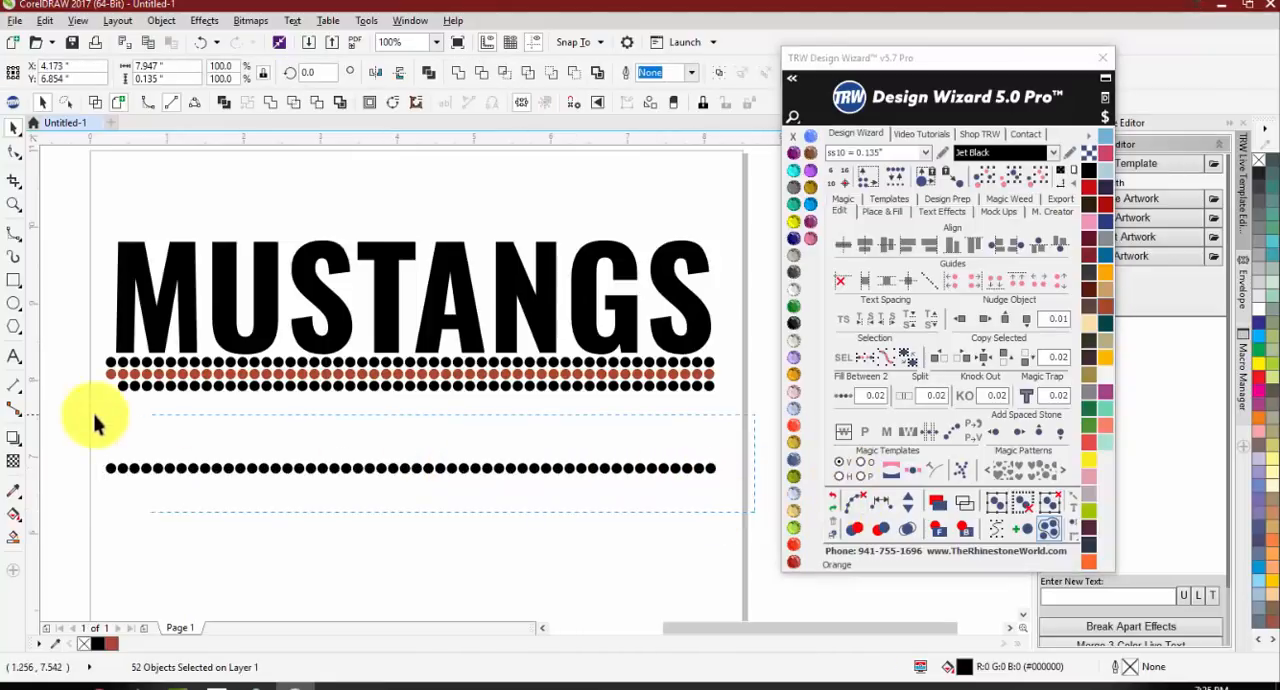
Step: Delete the separate stone row and the three stone rows directly under the MUSTANGS text
{"action": "key", "text": "Delete"}
{"action": "left_click_drag", "start_coordinate": [62, 345], "coordinate": [763, 457]}
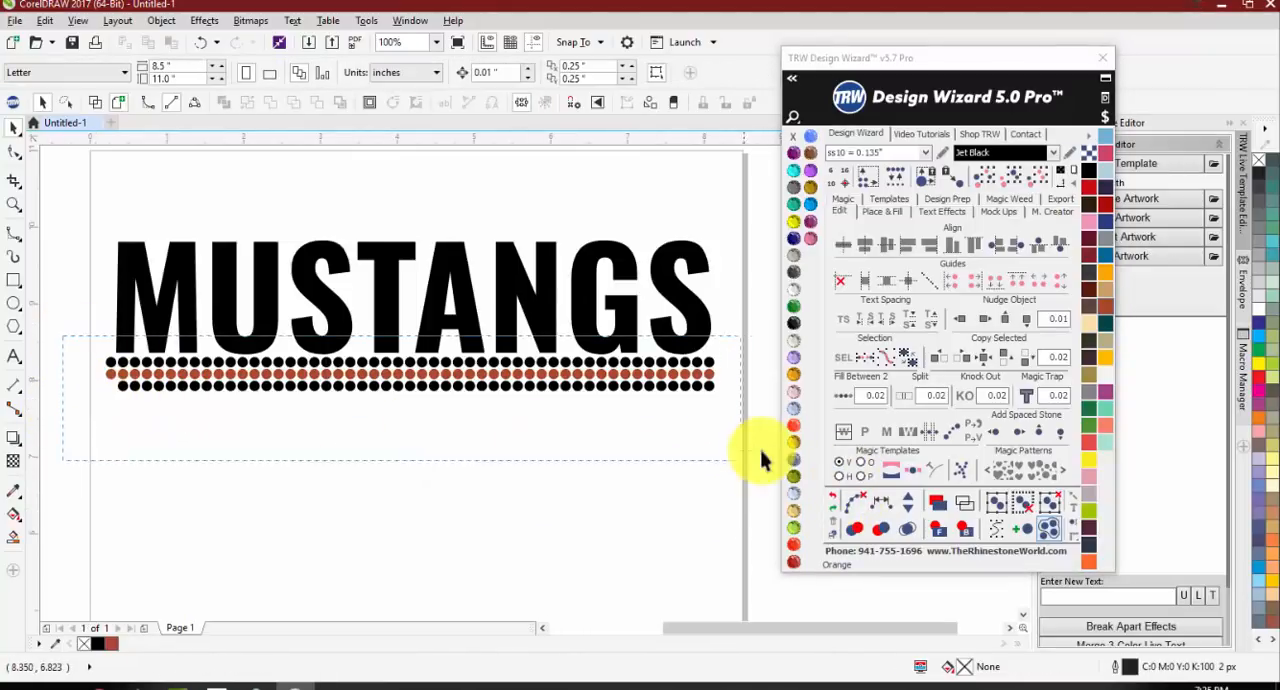
{"action": "key", "text": "Delete"}
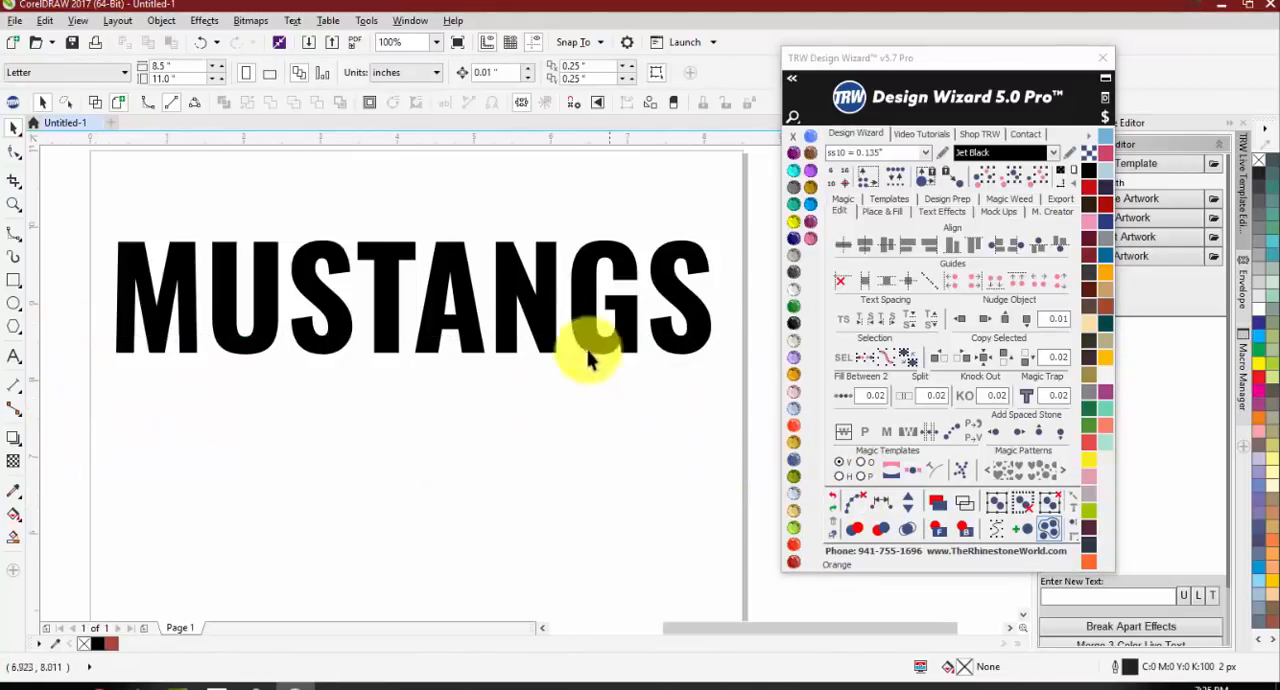
Step: Draw a five-pointed star about 0.66 by 0.63 inches below the MUSTANGS text
{"action": "left_click", "coordinate": [10, 330]}
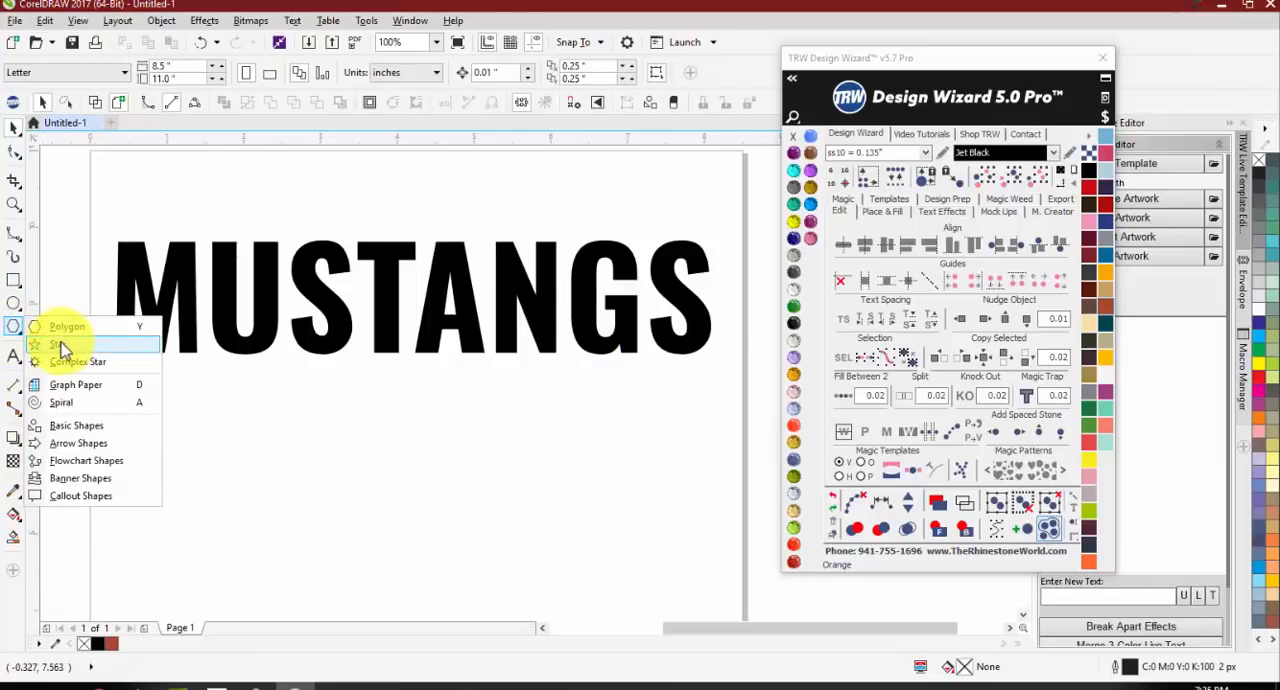
{"action": "left_click", "coordinate": [63, 352]}
{"action": "scroll", "coordinate": [251, 443], "scroll_direction": "down", "scroll_amount": 1}
{"action": "scroll", "coordinate": [243, 425], "scroll_direction": "up", "scroll_amount": 1}
{"action": "left_click_drag", "start_coordinate": [243, 425], "coordinate": [189, 456]}
{"action": "key", "text": "Escape"}
{"action": "scroll", "coordinate": [206, 443], "scroll_direction": "down", "scroll_amount": 1}
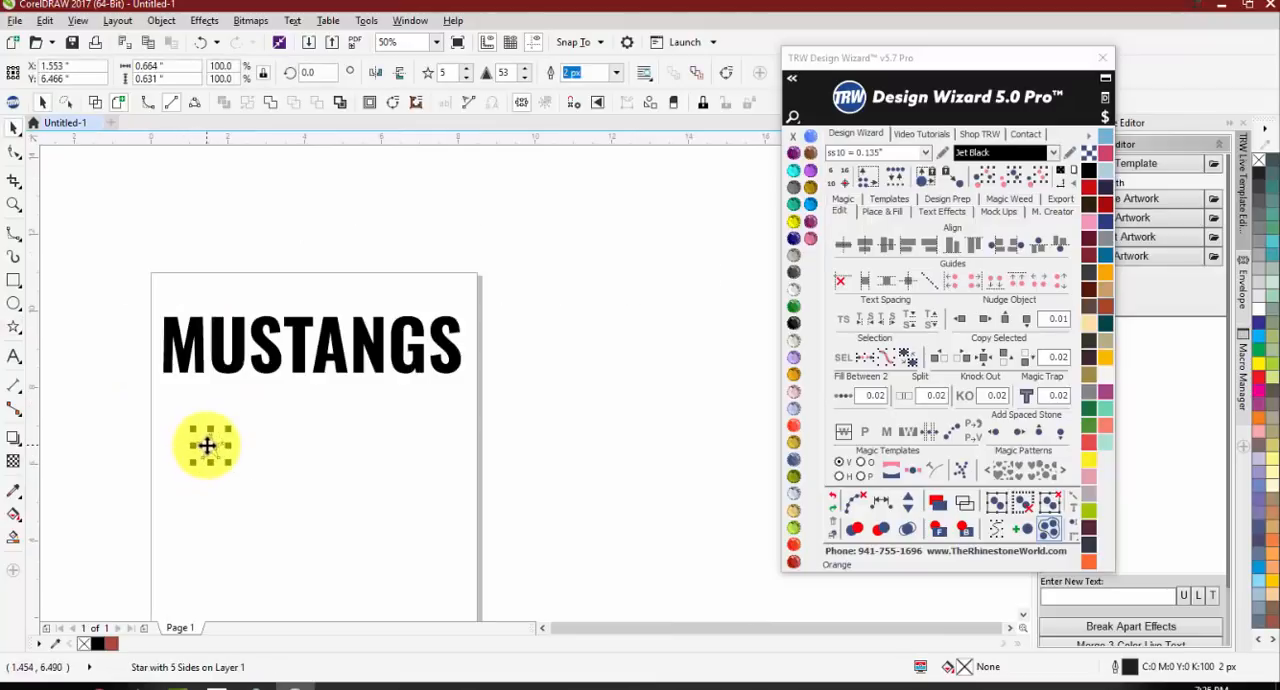
Step: Copy the star from below the M across to below the final S and fill between both with Fill Between 2 at 0.02 spacing
{"action": "left_click_drag", "start_coordinate": [153, 387], "coordinate": [460, 414]}
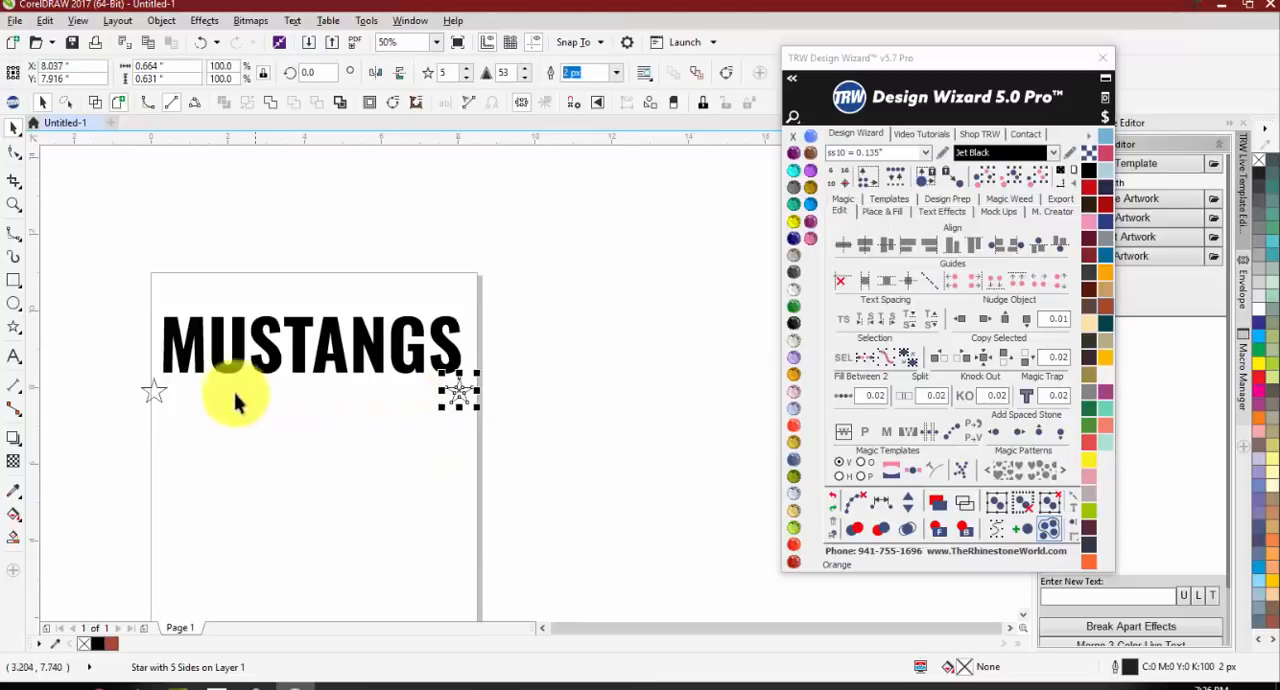
{"action": "left_click", "coordinate": [152, 392], "text": "shift"}
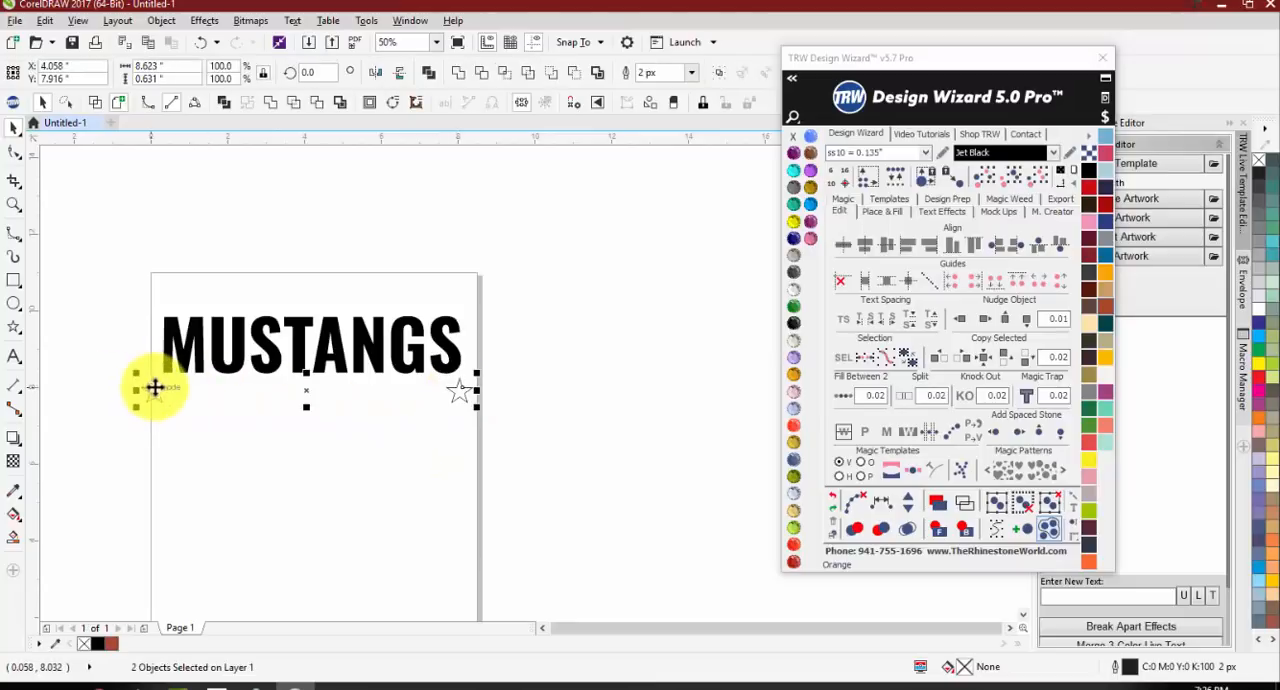
{"action": "left_click", "coordinate": [840, 400]}
{"action": "scroll", "coordinate": [200, 388], "scroll_direction": "up", "scroll_amount": 2}
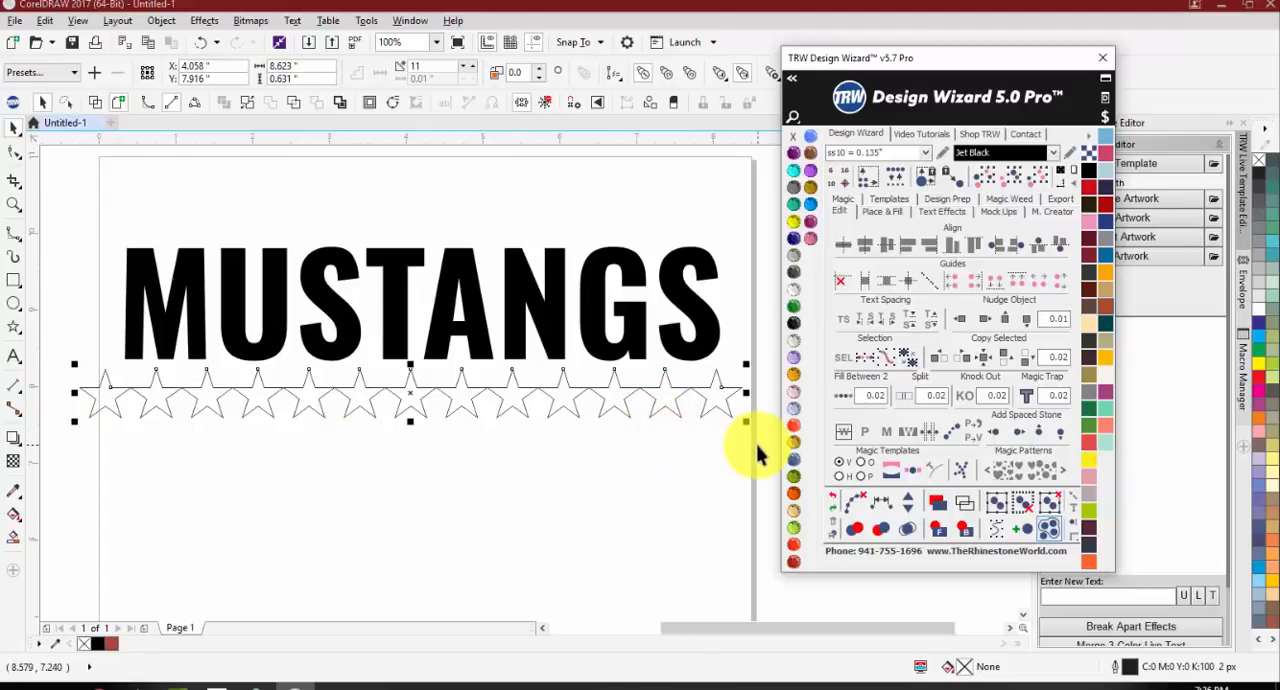
Step: Reduce the star blend one star at a time to a single star between the two end stars
{"action": "left_click", "coordinate": [907, 514]}
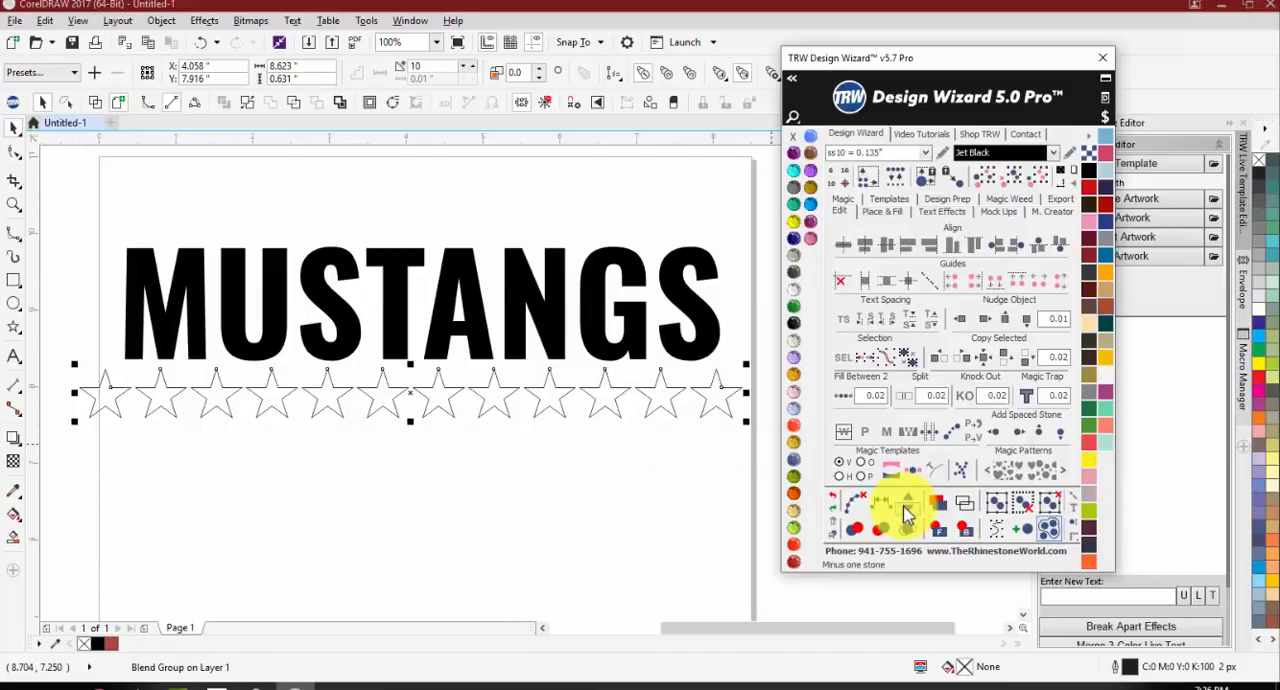
{"action": "left_click", "coordinate": [907, 514]}
{"action": "left_click", "coordinate": [907, 514]}
{"action": "left_click", "coordinate": [907, 514]}
{"action": "left_click", "coordinate": [907, 514]}
{"action": "left_click", "coordinate": [907, 514]}
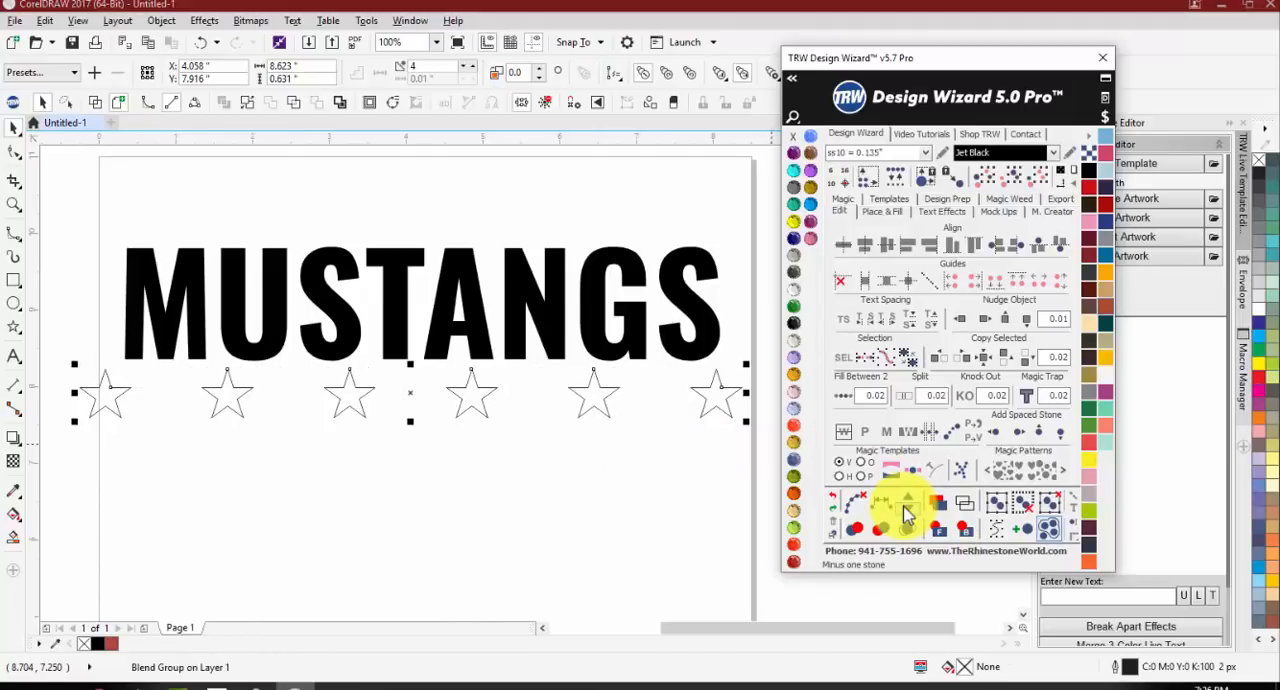
{"action": "left_click", "coordinate": [907, 514]}
{"action": "left_click", "coordinate": [907, 514]}
{"action": "left_click", "coordinate": [907, 514]}
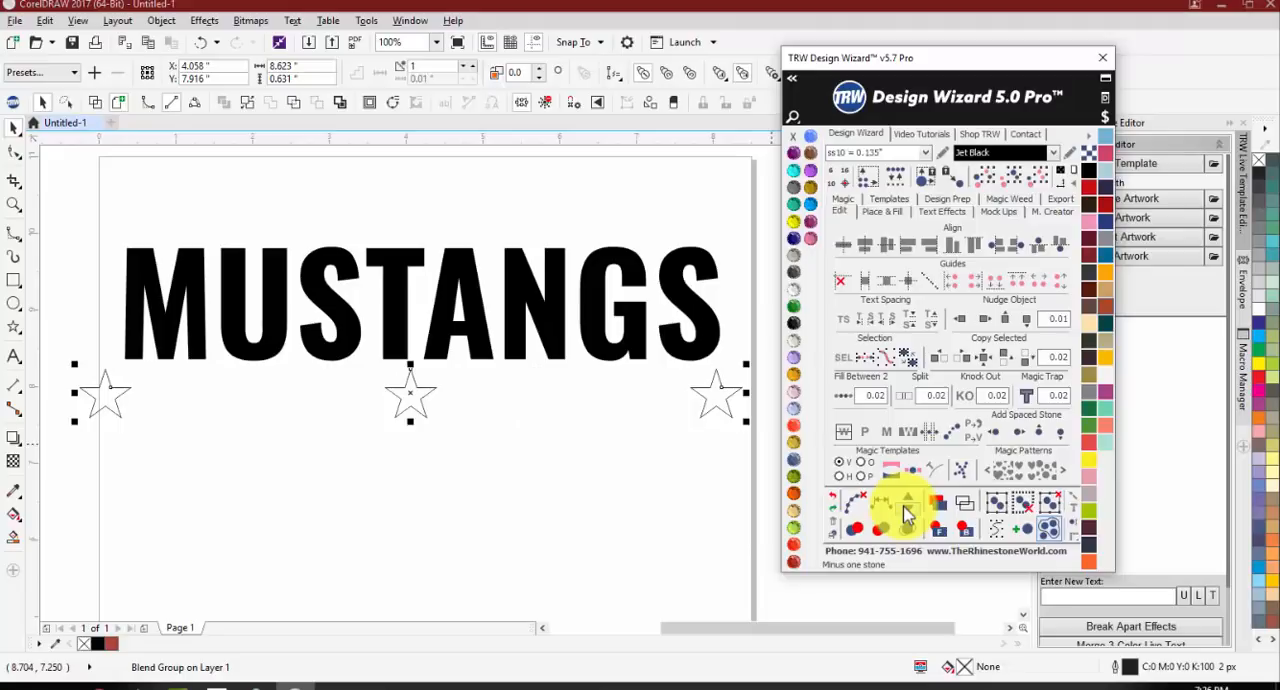
Step: Increase the star blend to four stars between the end stars and deselect it
{"action": "left_click", "coordinate": [907, 508]}
{"action": "left_click", "coordinate": [907, 508]}
{"action": "left_click", "coordinate": [907, 508]}
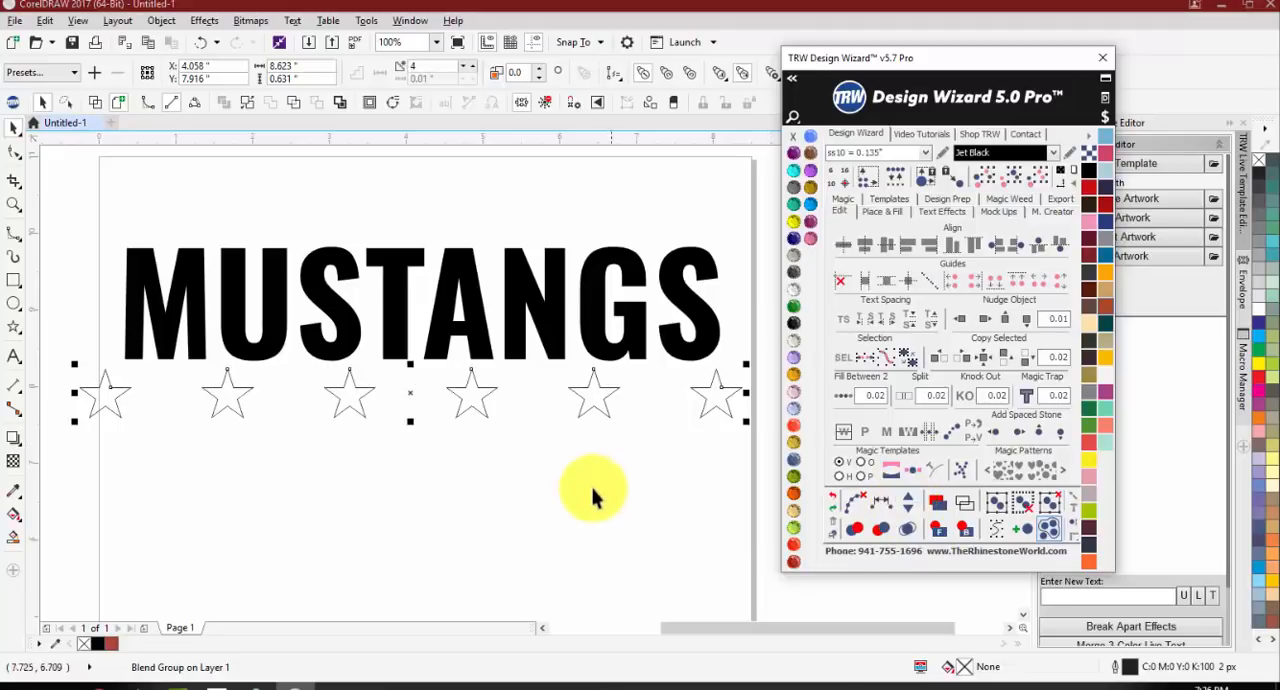
{"action": "left_click", "coordinate": [371, 386]}
{"action": "scroll", "coordinate": [300, 402], "scroll_direction": "down", "scroll_amount": 1}
{"action": "scroll", "coordinate": [285, 406], "scroll_direction": "up", "scroll_amount": 1}
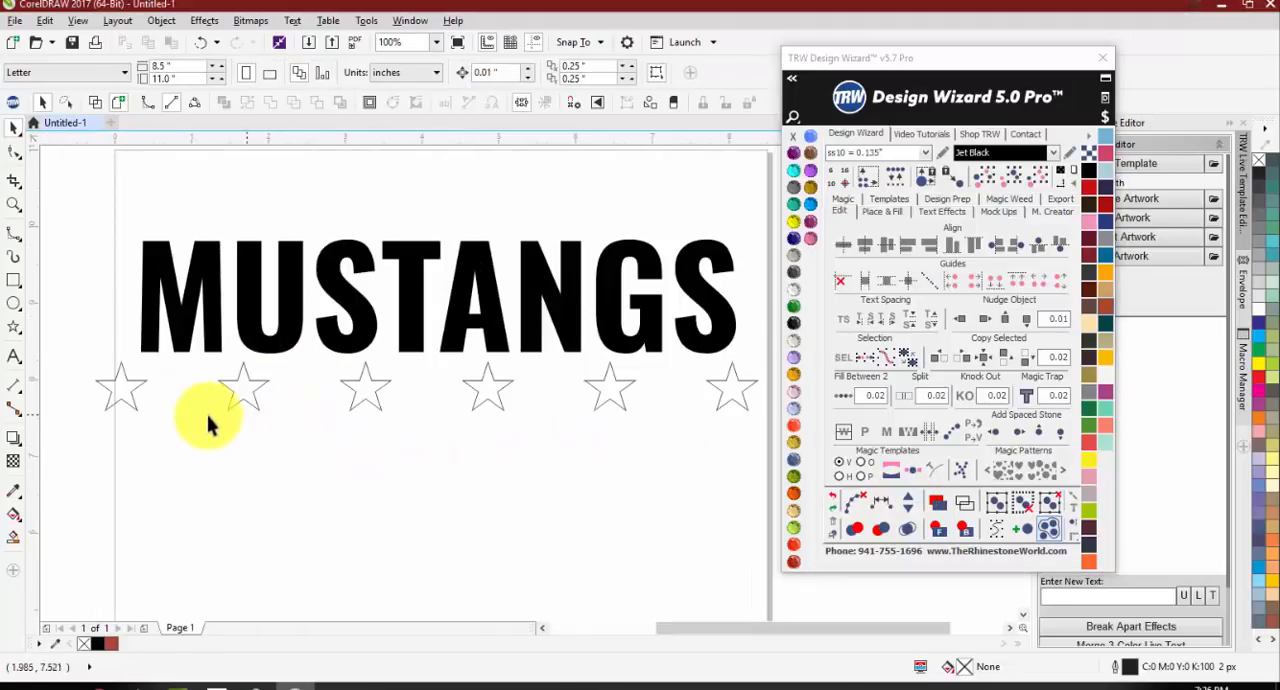
Step: Draw another star about 0.61 by 0.58 inches under the first star row and copy it across by hand into a six-star row
{"action": "left_click", "coordinate": [17, 332]}
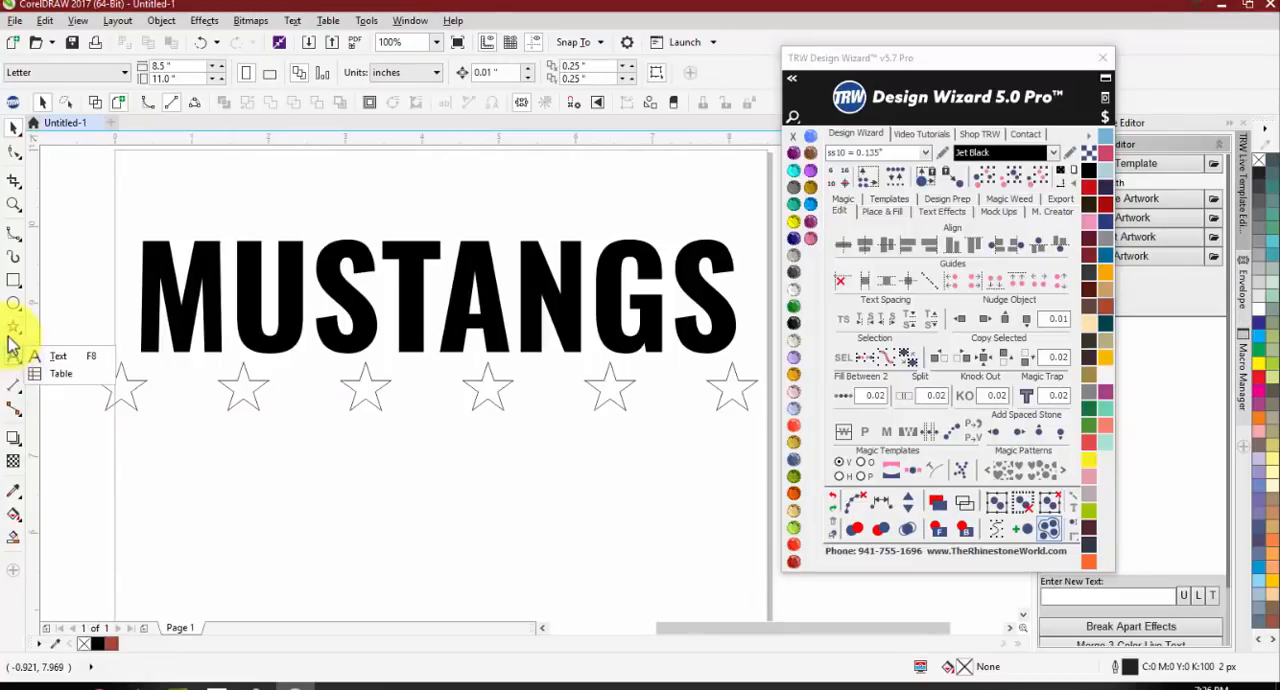
{"action": "left_click", "coordinate": [14, 331]}
{"action": "left_click_drag", "start_coordinate": [127, 435], "coordinate": [80, 476]}
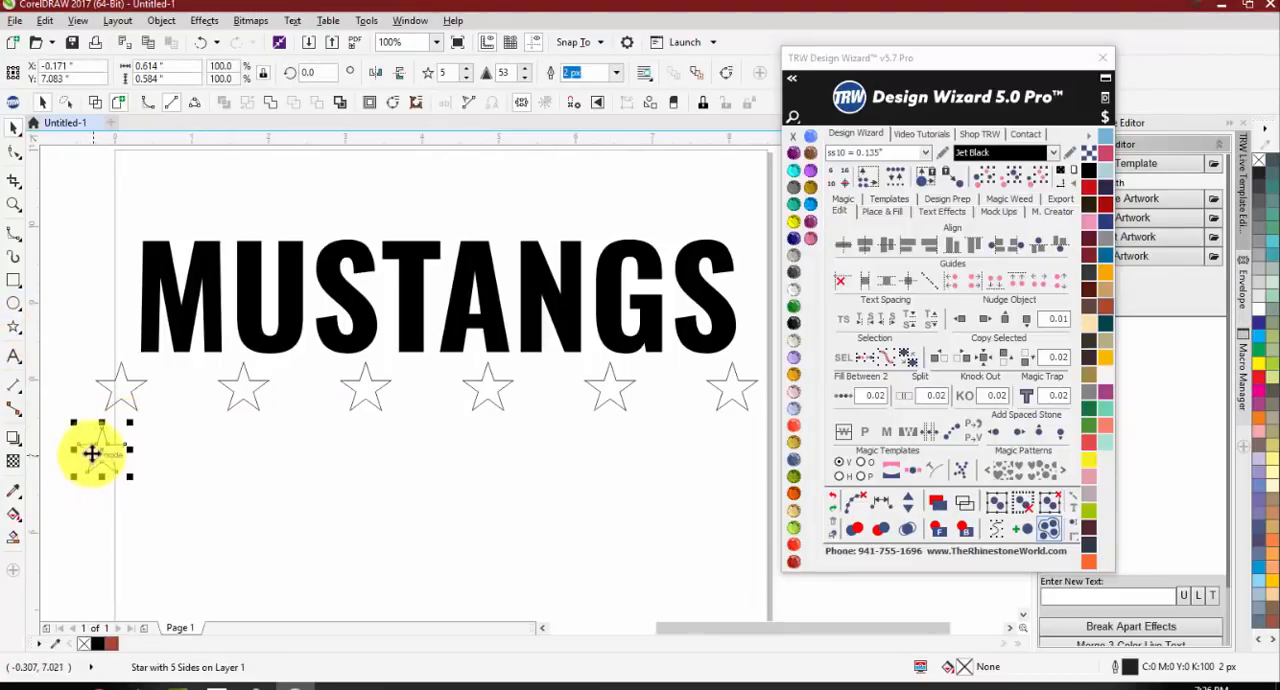
{"action": "key", "text": "space"}
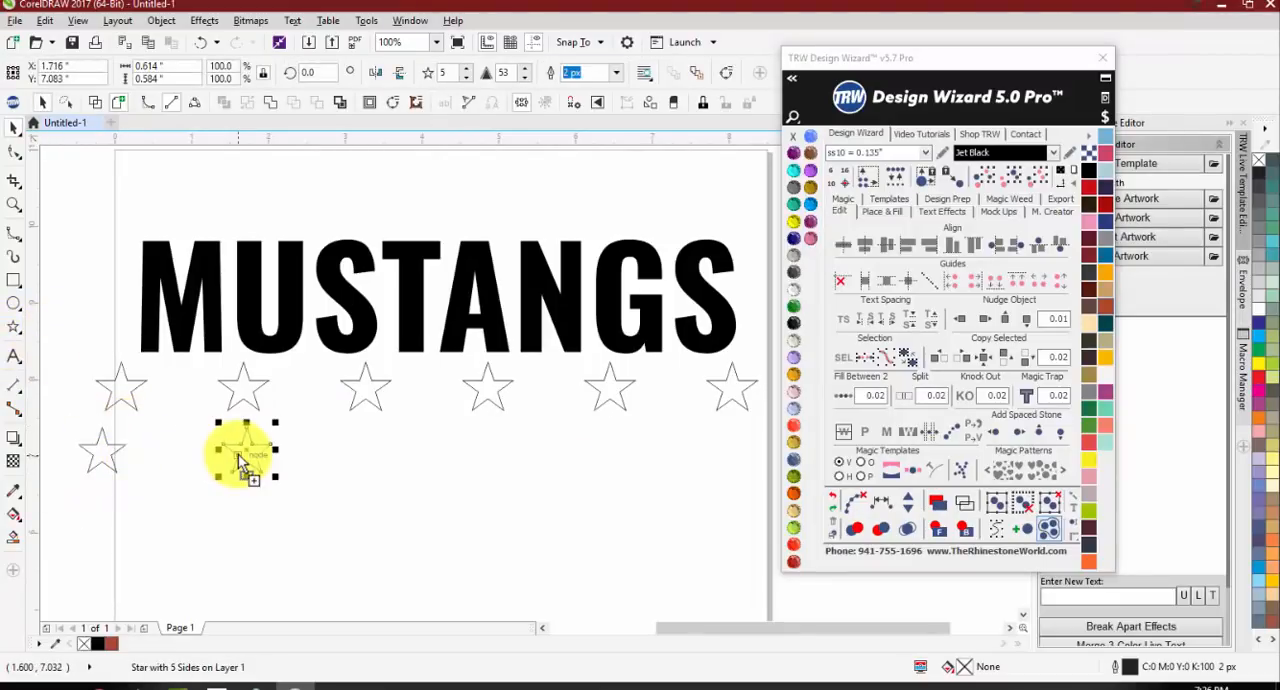
{"action": "left_click_drag", "start_coordinate": [241, 462], "coordinate": [745, 477]}
{"action": "left_click", "coordinate": [734, 516]}
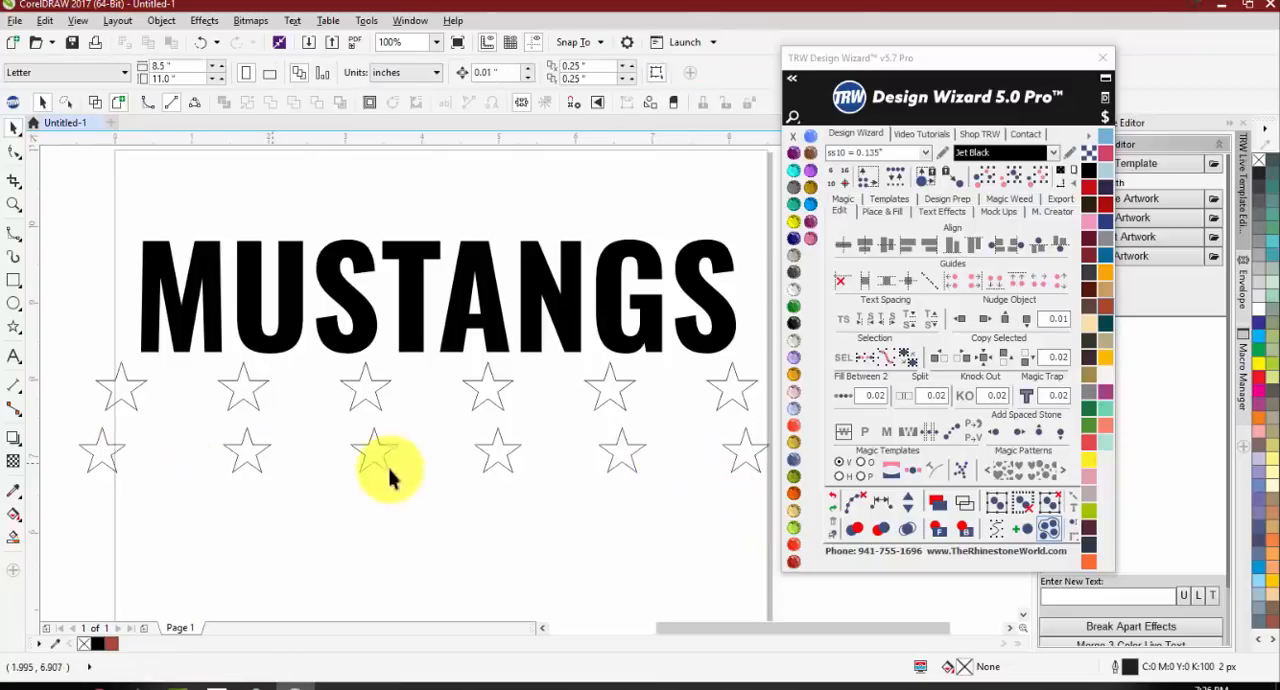
Step: Delete the hand-copied lower row of stars
{"action": "scroll", "coordinate": [425, 467], "scroll_direction": "down", "scroll_amount": 1}
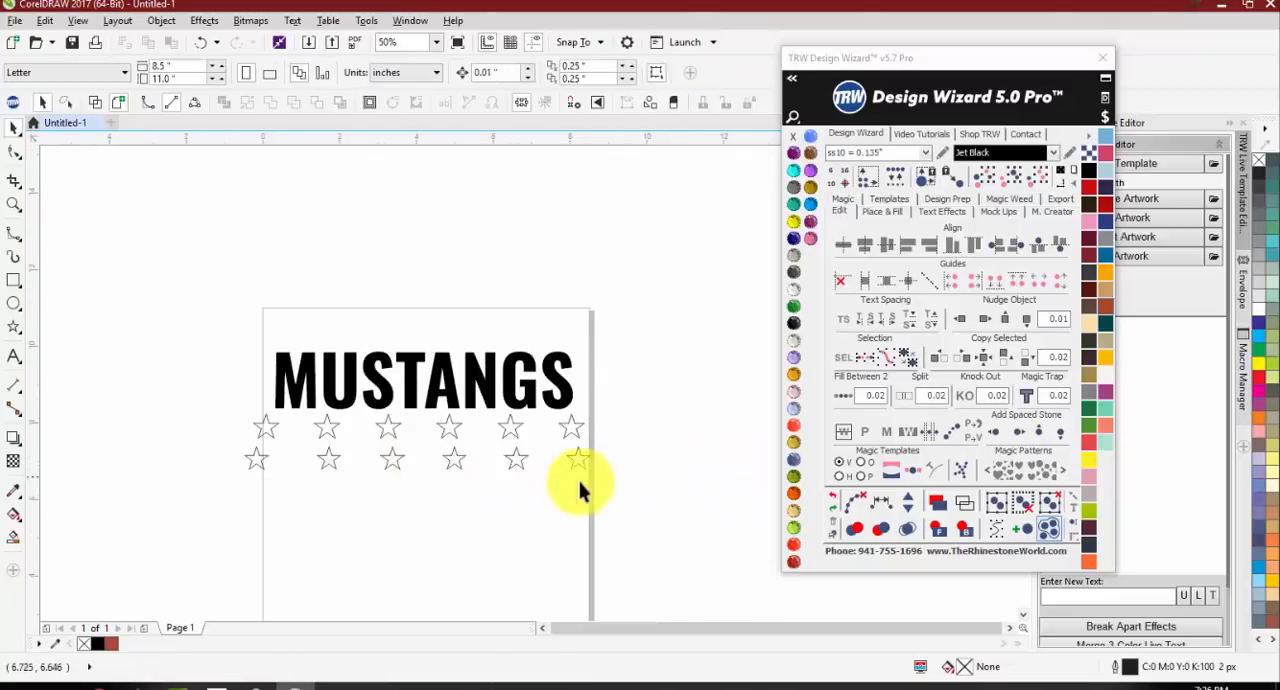
{"action": "left_click_drag", "start_coordinate": [622, 486], "coordinate": [208, 439]}
{"action": "key", "text": "Delete"}
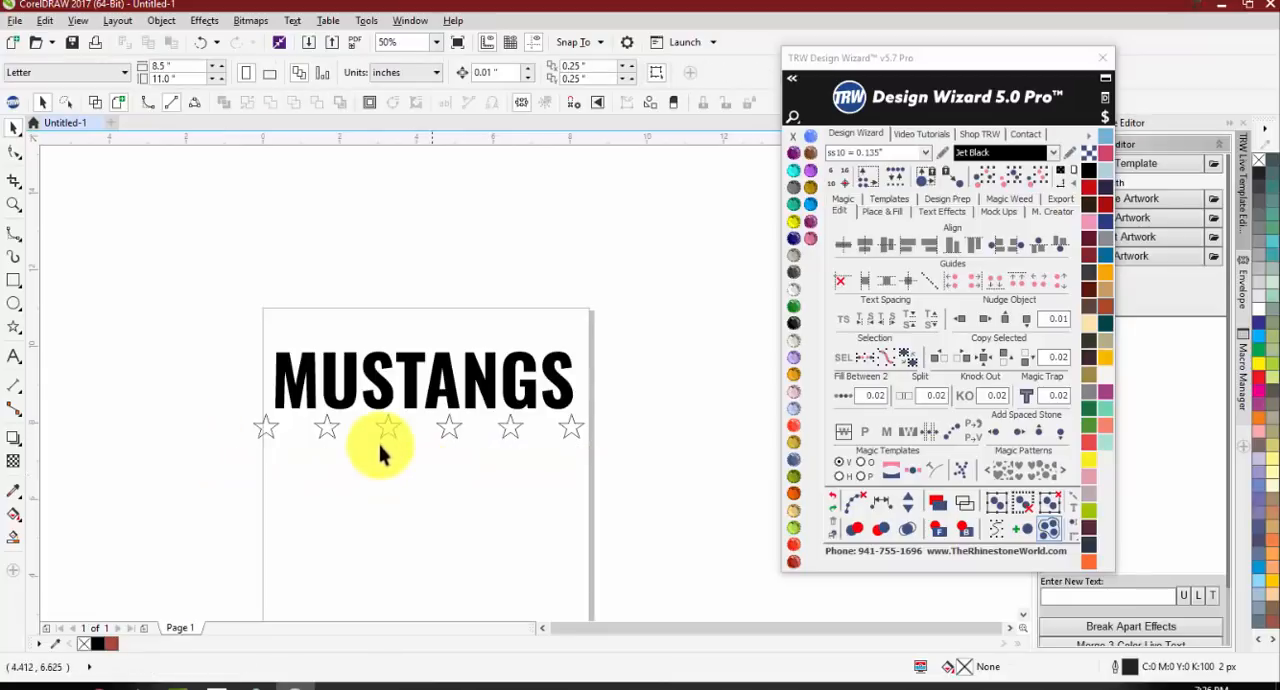
Step: Reduce the star blend to two in-between stars, raise it to three, and deselect it
{"action": "left_click", "coordinate": [386, 435]}
{"action": "left_click", "coordinate": [908, 520]}
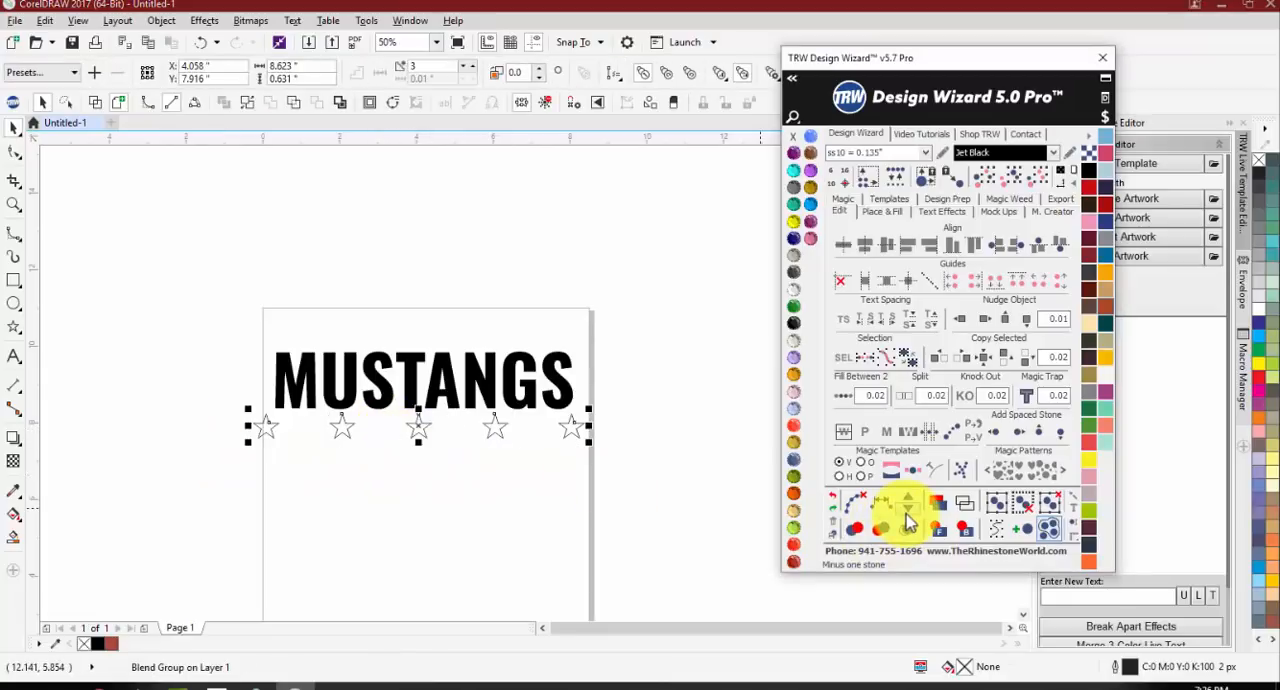
{"action": "left_click", "coordinate": [908, 520]}
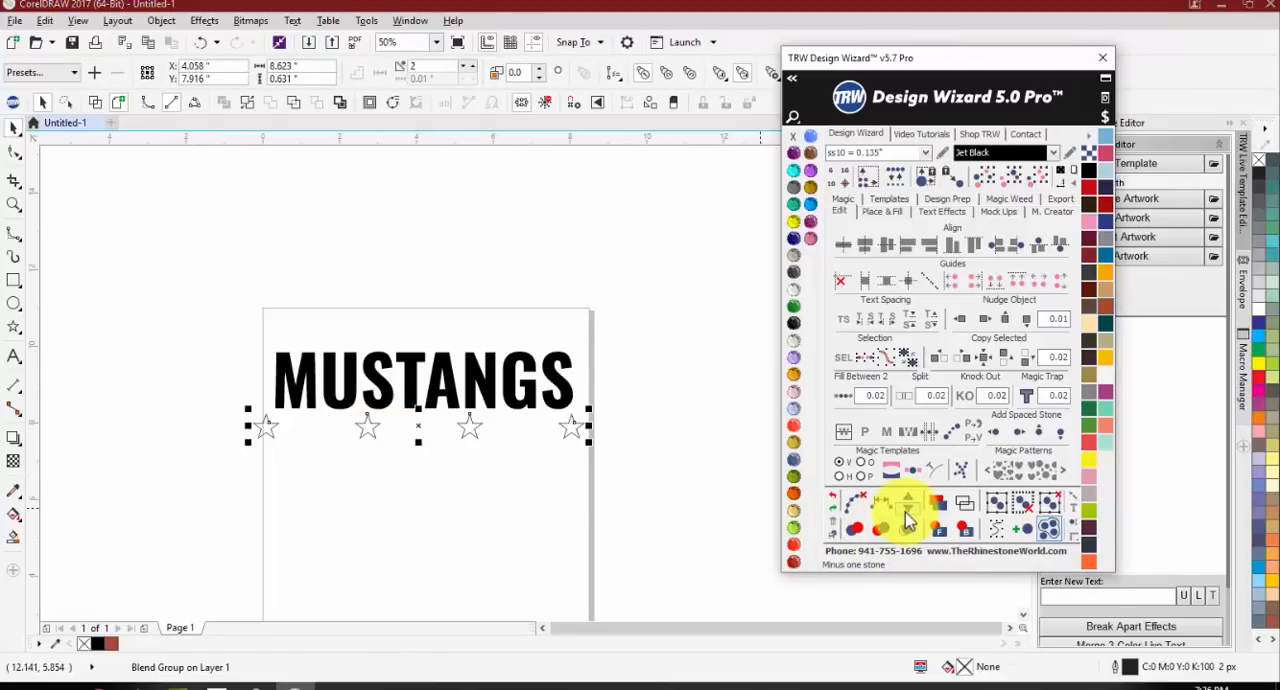
{"action": "left_click", "coordinate": [907, 505]}
{"action": "left_click", "coordinate": [465, 480]}
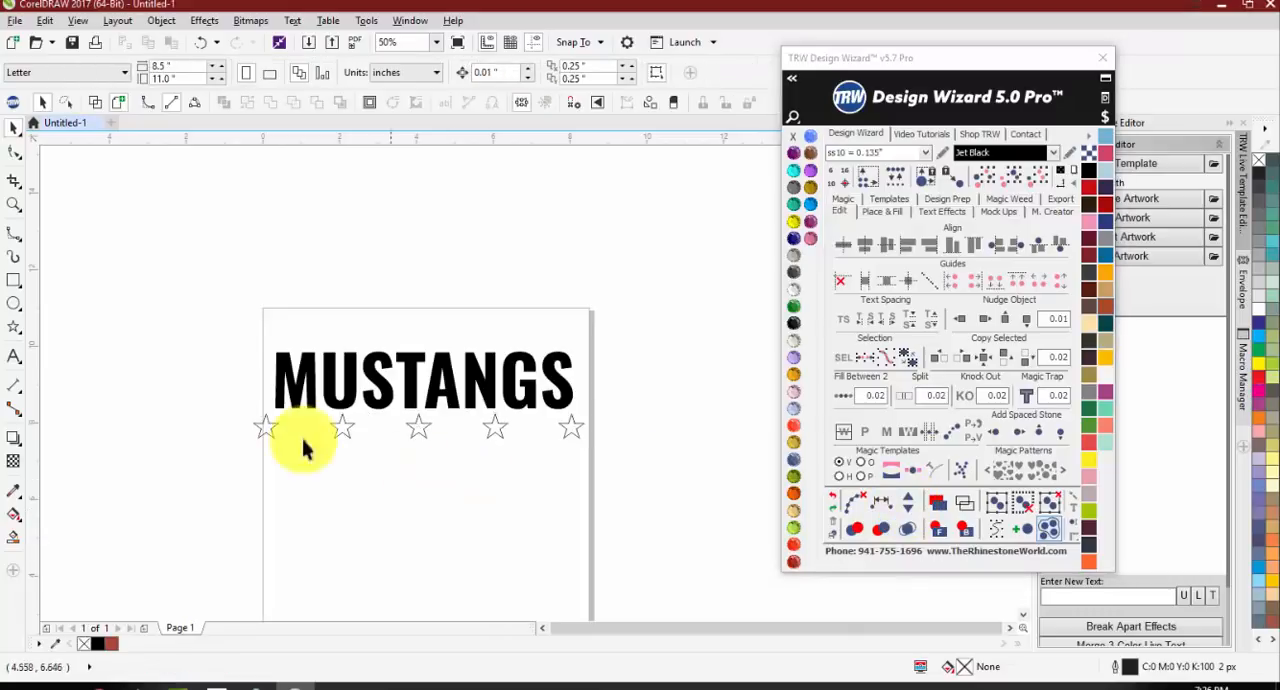
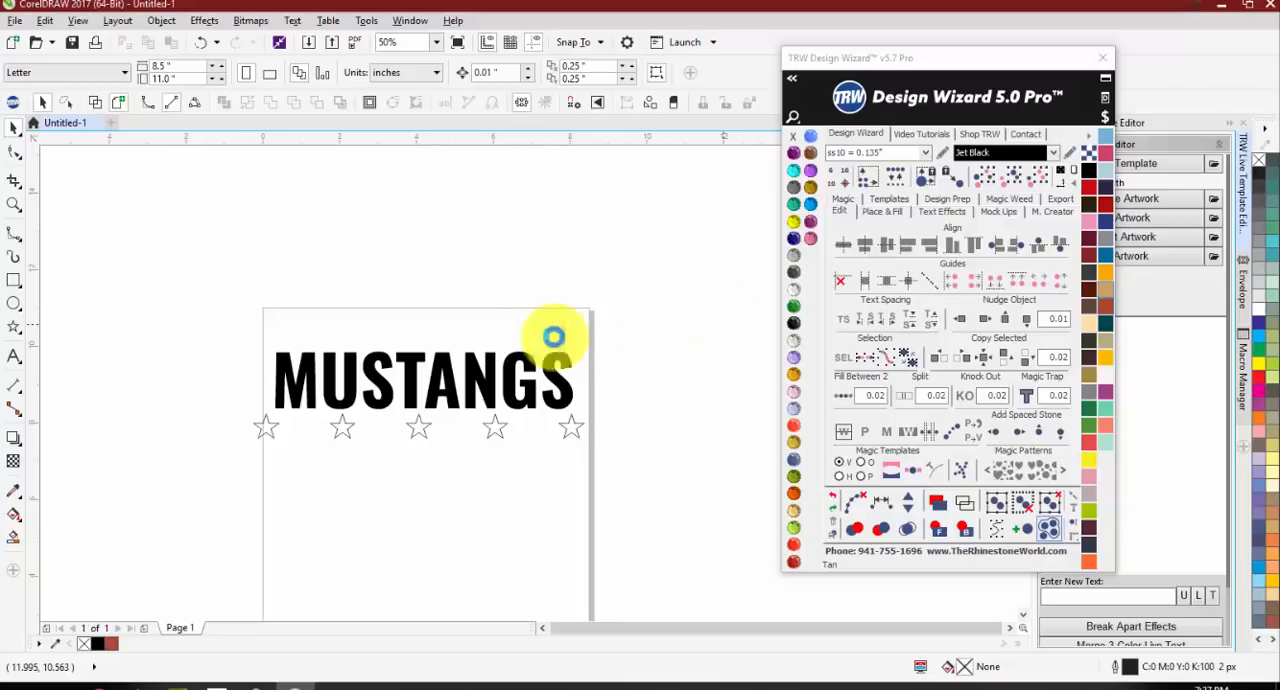
Step: Copy the baseball batter silhouette to the right of the original and fill the gap between the two using Fill Between 2
{"action": "scroll", "coordinate": [371, 302], "scroll_direction": "down", "scroll_amount": 1}
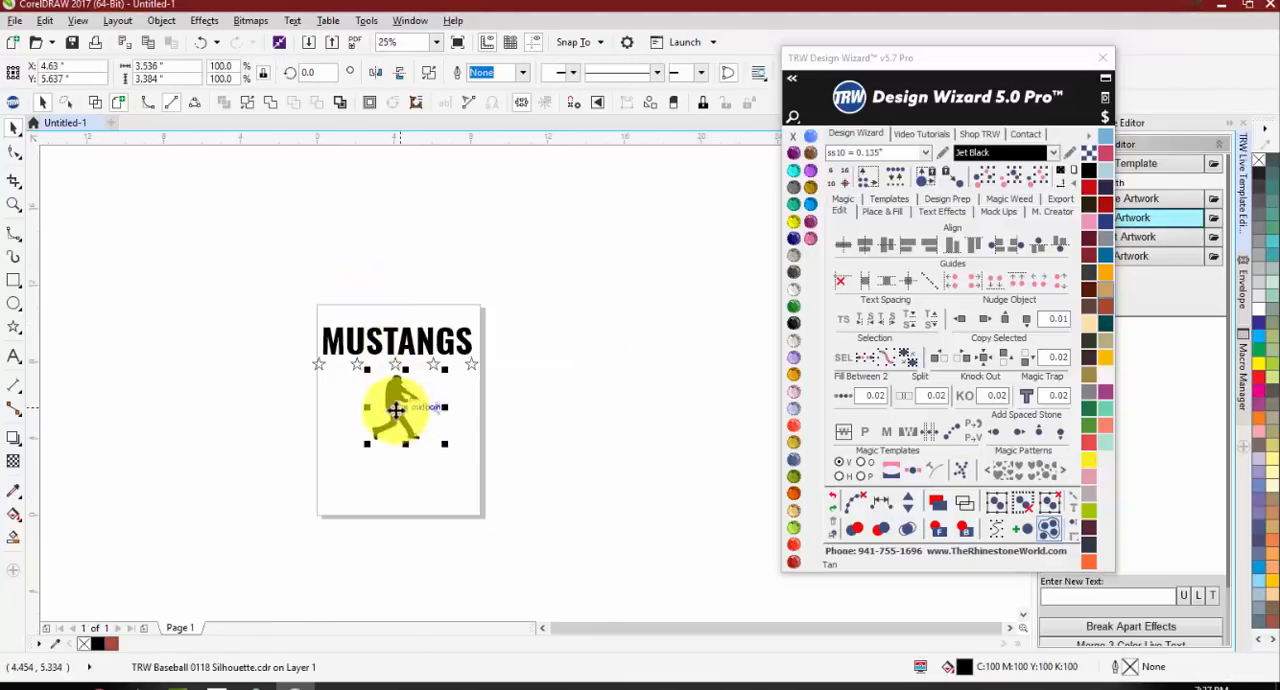
{"action": "left_click_drag", "start_coordinate": [397, 408], "coordinate": [622, 420]}
{"action": "right_click", "coordinate": [622, 420]}
{"action": "left_click", "coordinate": [399, 399], "text": "shift"}
{"action": "left_click", "coordinate": [845, 395]}
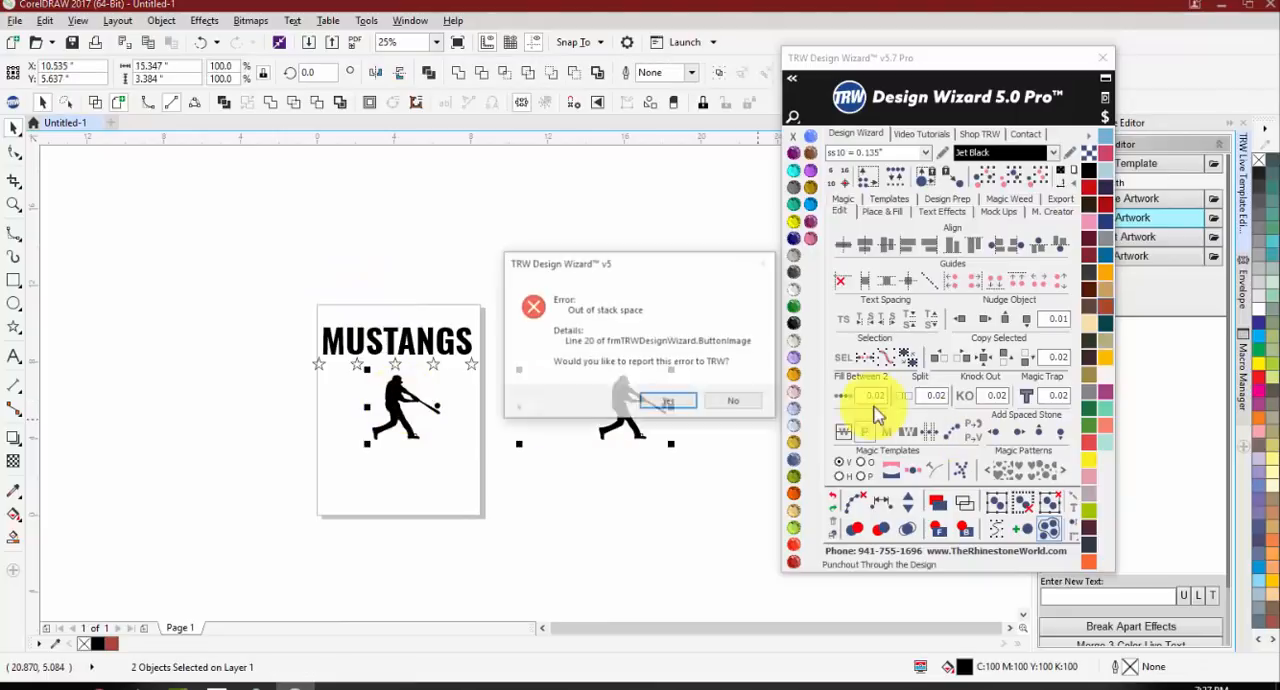
{"action": "left_click", "coordinate": [737, 399]}
{"action": "left_click", "coordinate": [837, 395]}
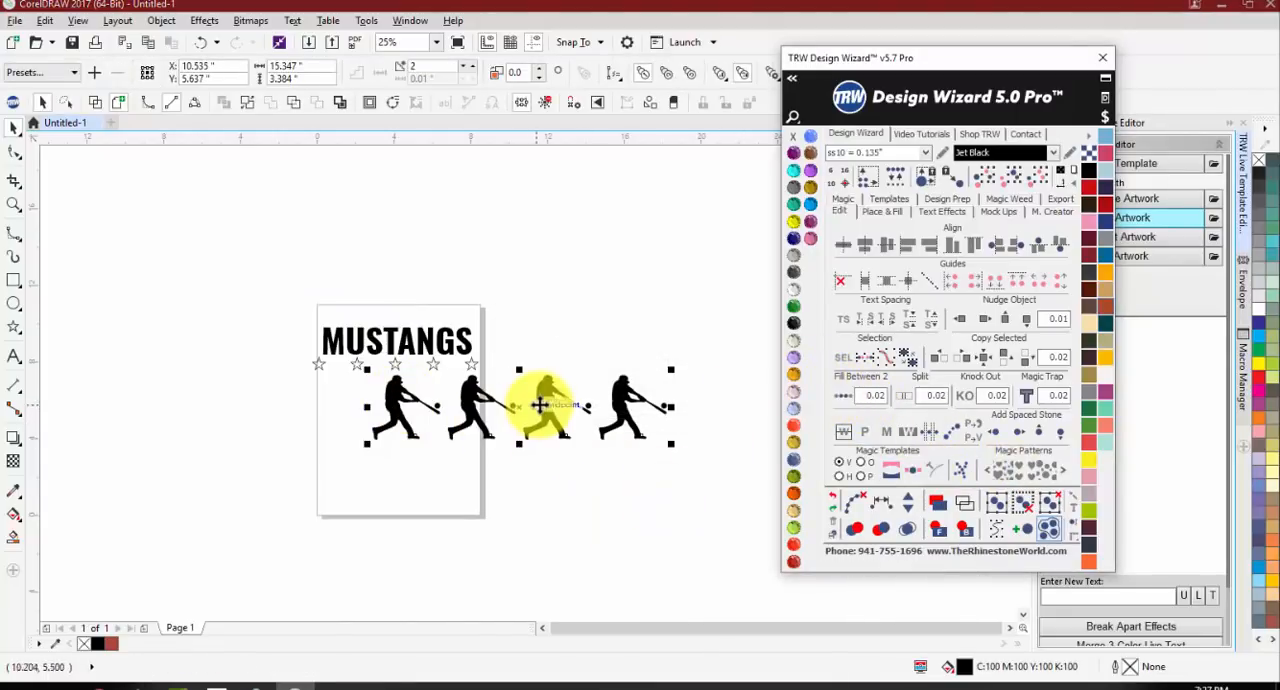
Step: Move the batter row down and left beneath the stars, then delete the whole row
{"action": "left_click_drag", "start_coordinate": [538, 400], "coordinate": [456, 447]}
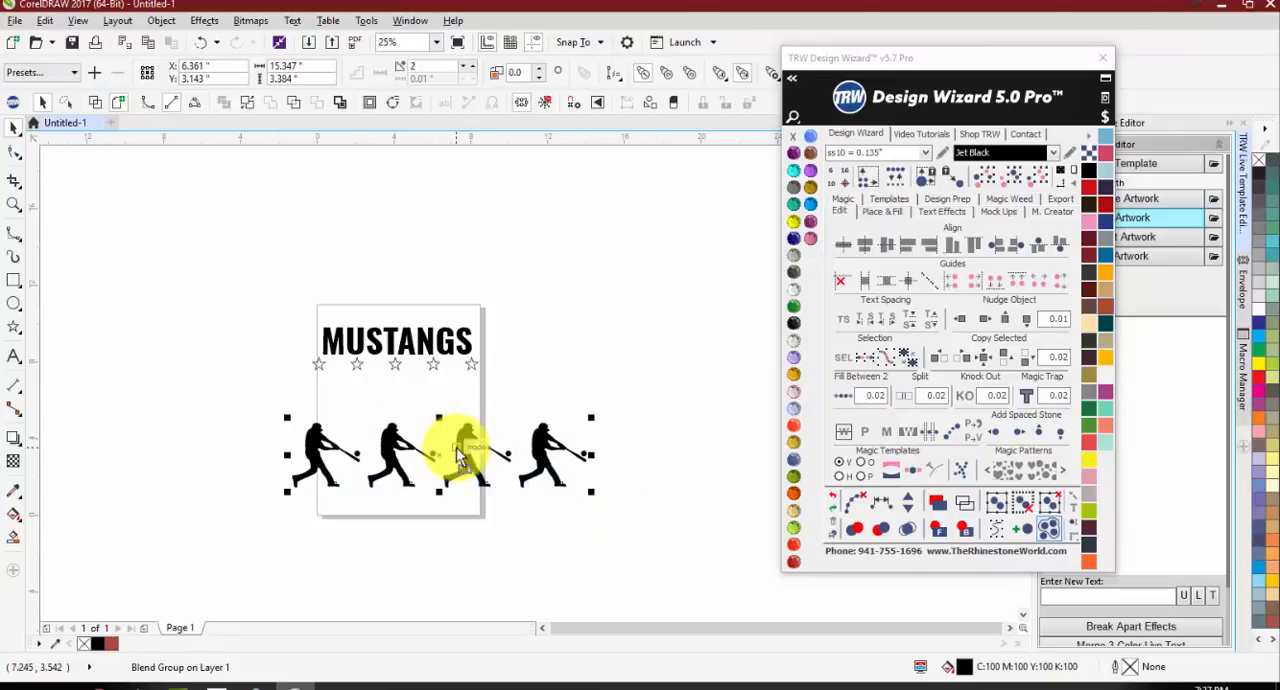
{"action": "left_click", "coordinate": [503, 515]}
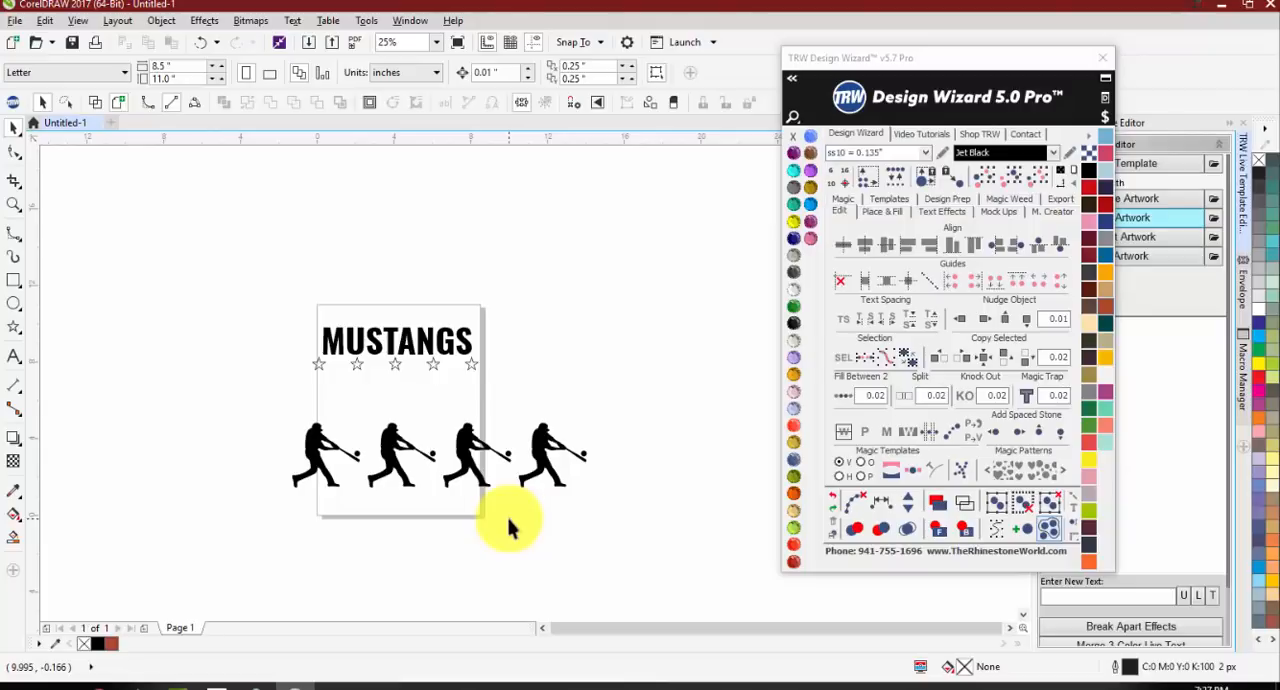
{"action": "left_click_drag", "start_coordinate": [243, 371], "coordinate": [591, 481]}
{"action": "key", "text": "Delete"}
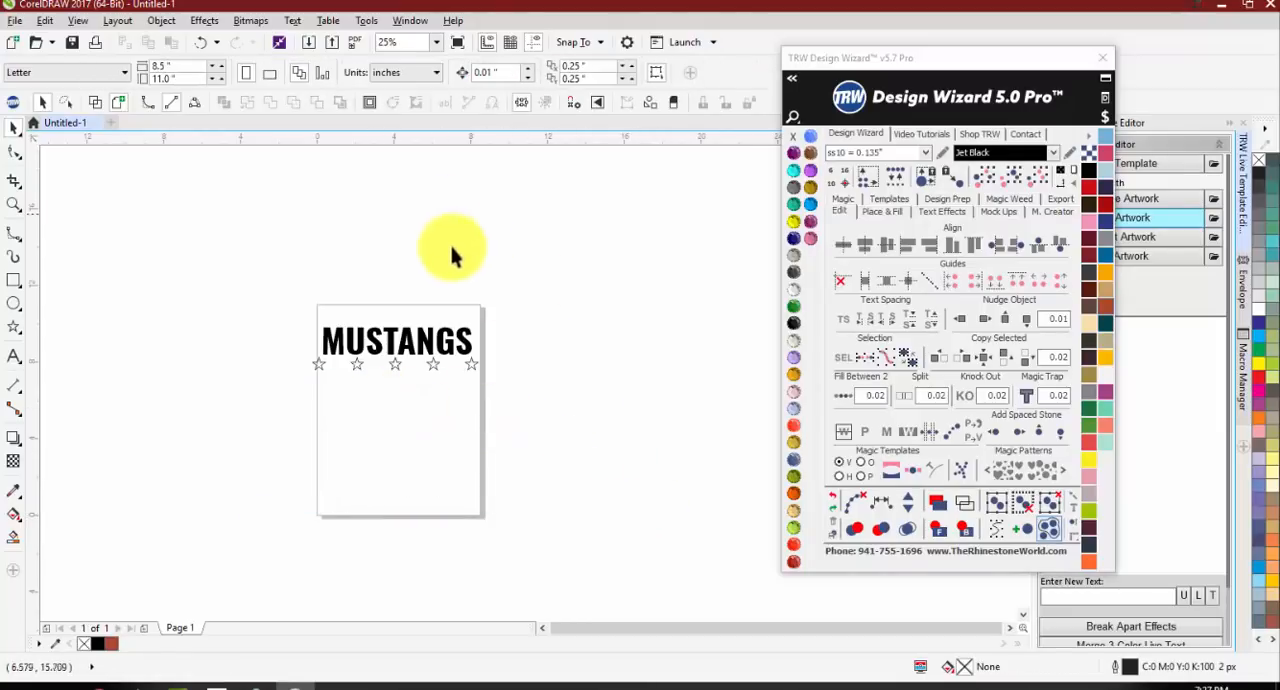
Step: Select the star row under MUSTANGS and try to fill it with Jet Black
{"action": "scroll", "coordinate": [375, 345], "scroll_direction": "up", "scroll_amount": 1}
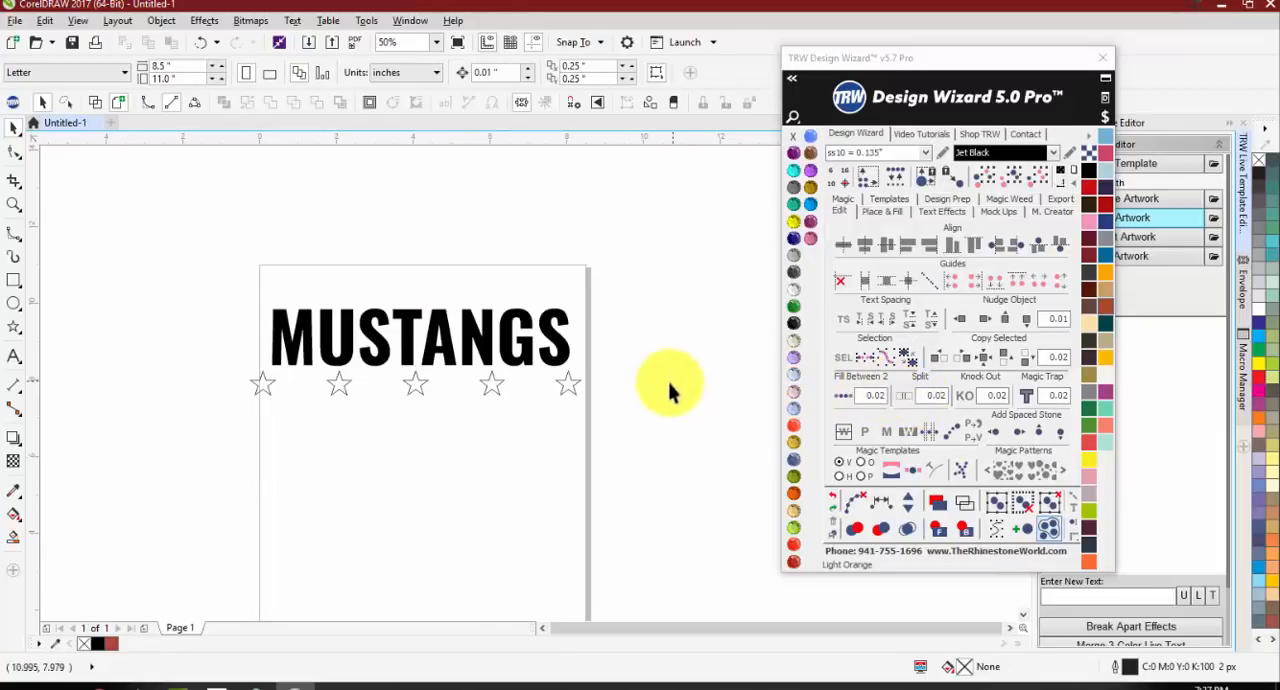
{"action": "left_click_drag", "start_coordinate": [644, 425], "coordinate": [211, 317]}
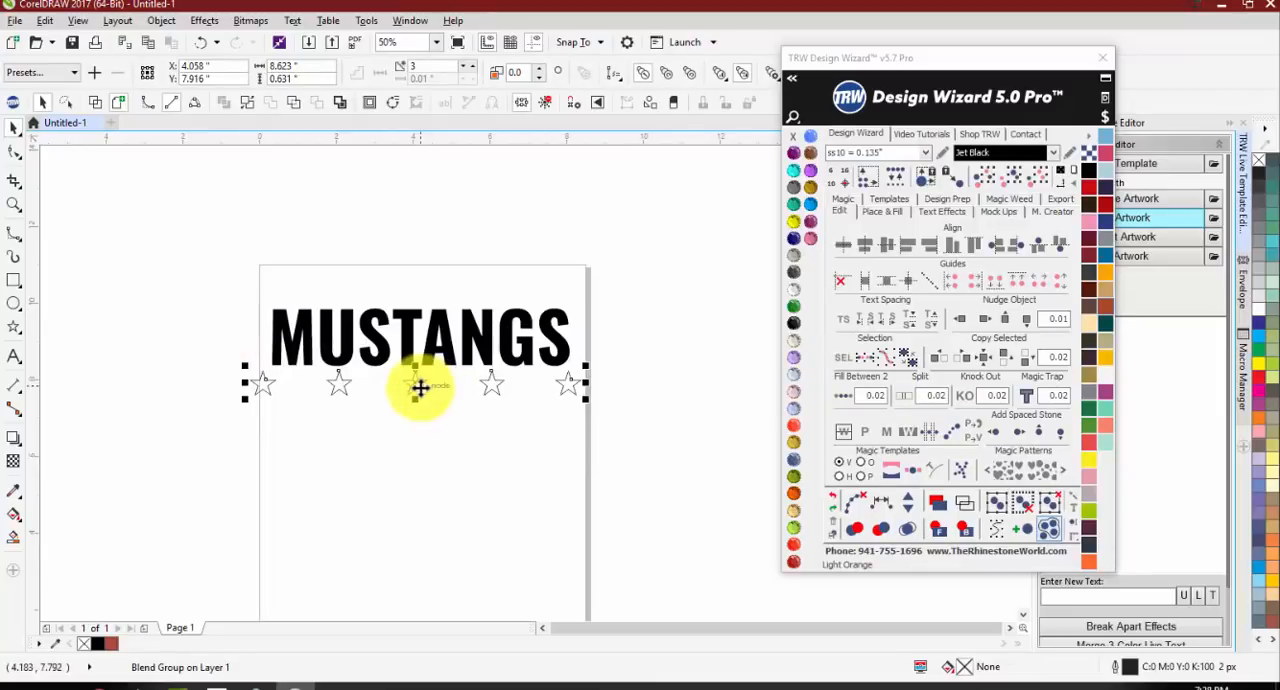
{"action": "left_click", "coordinate": [795, 324]}
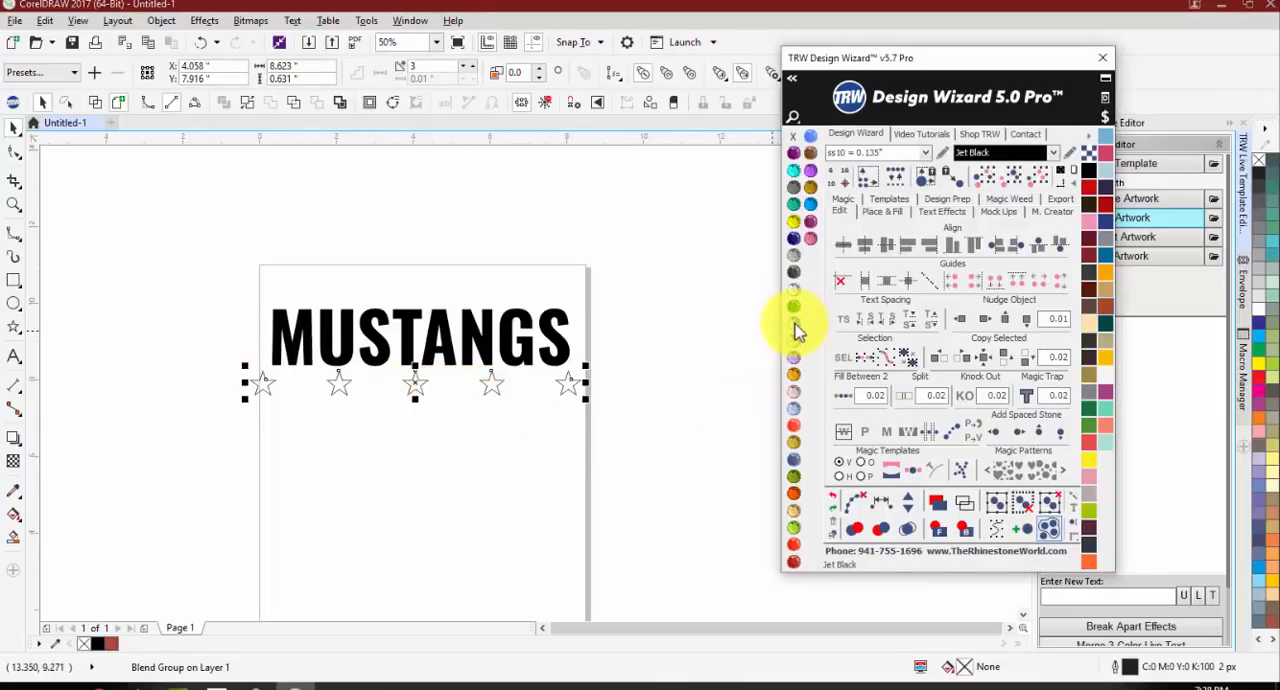
{"action": "left_click_drag", "start_coordinate": [795, 326], "coordinate": [491, 392]}
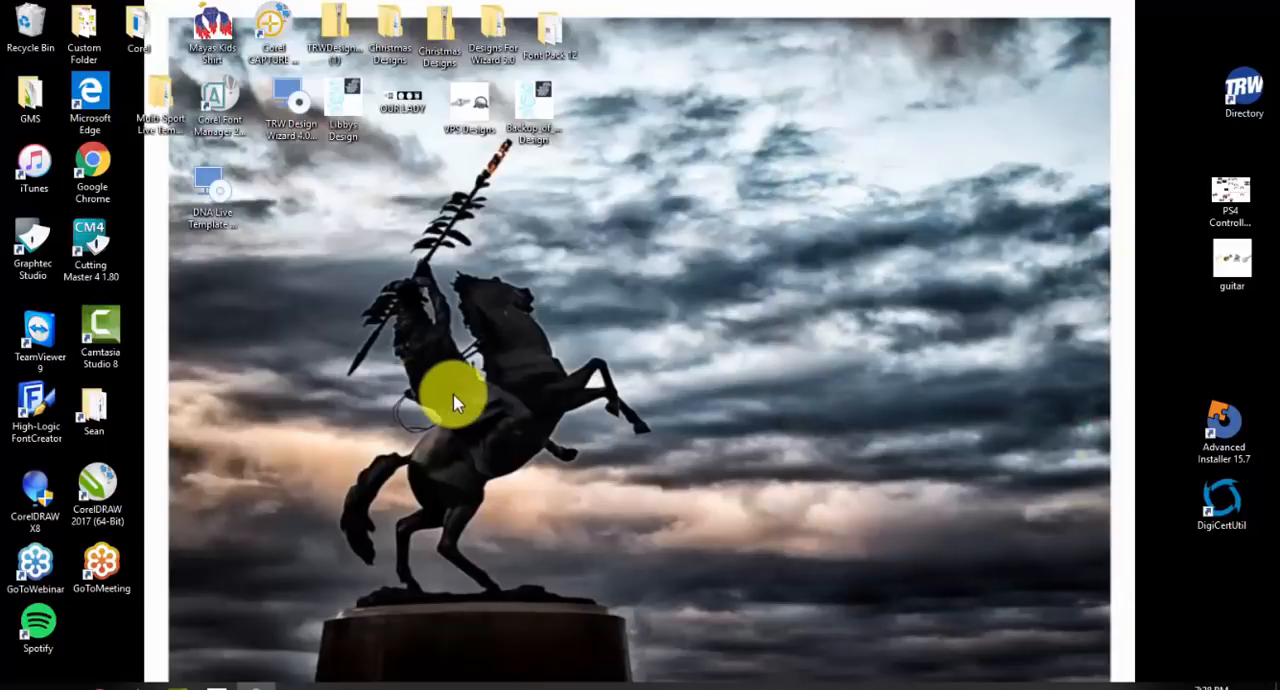
Step: Restart CorelDRAW 2017 and decline opening the Auto-Backup file
{"action": "double_click", "coordinate": [97, 485]}
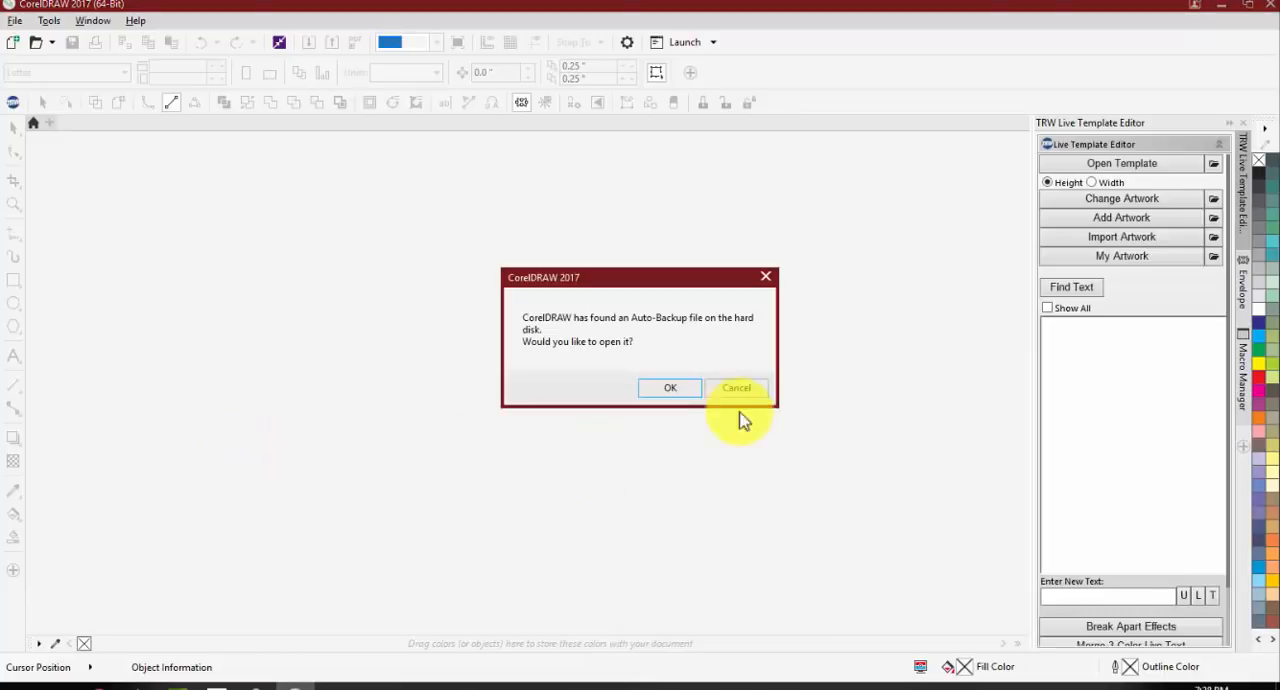
{"action": "left_click", "coordinate": [737, 388]}
{"action": "left_click", "coordinate": [737, 388]}
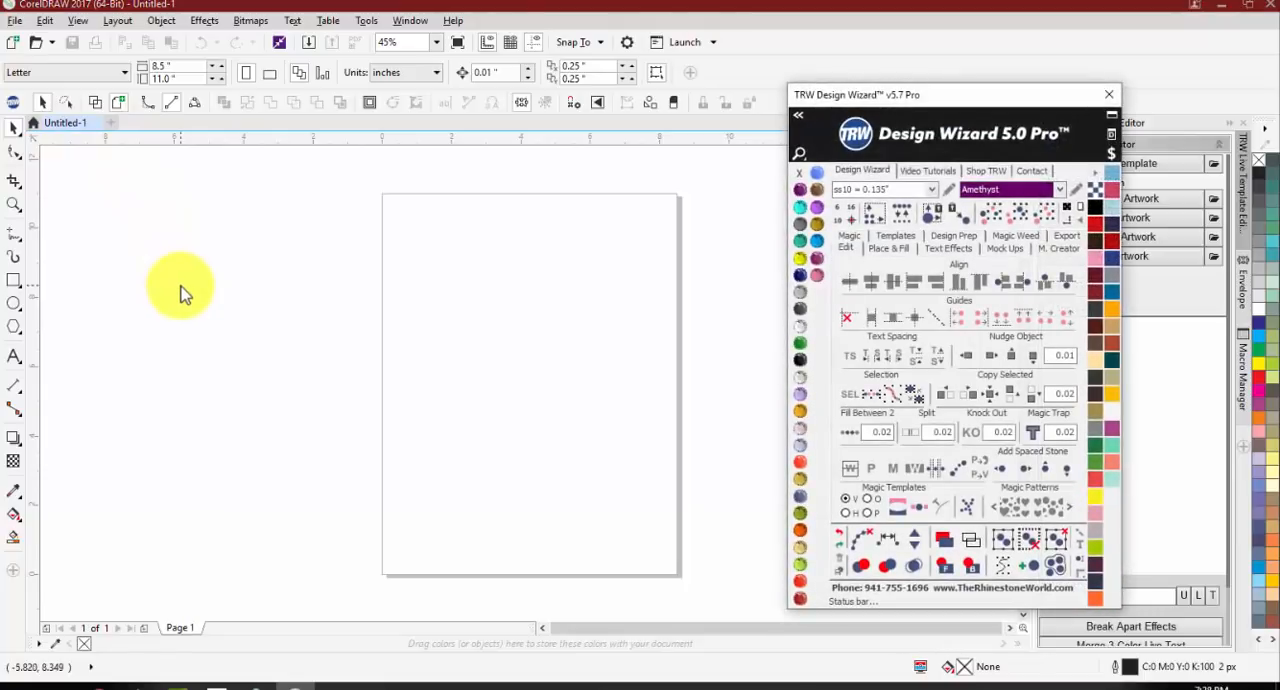
Step: Draw a star about 2.1 by 2.0 inches, copy it to the right beyond the page edge, and select both stars
{"action": "left_click", "coordinate": [16, 323]}
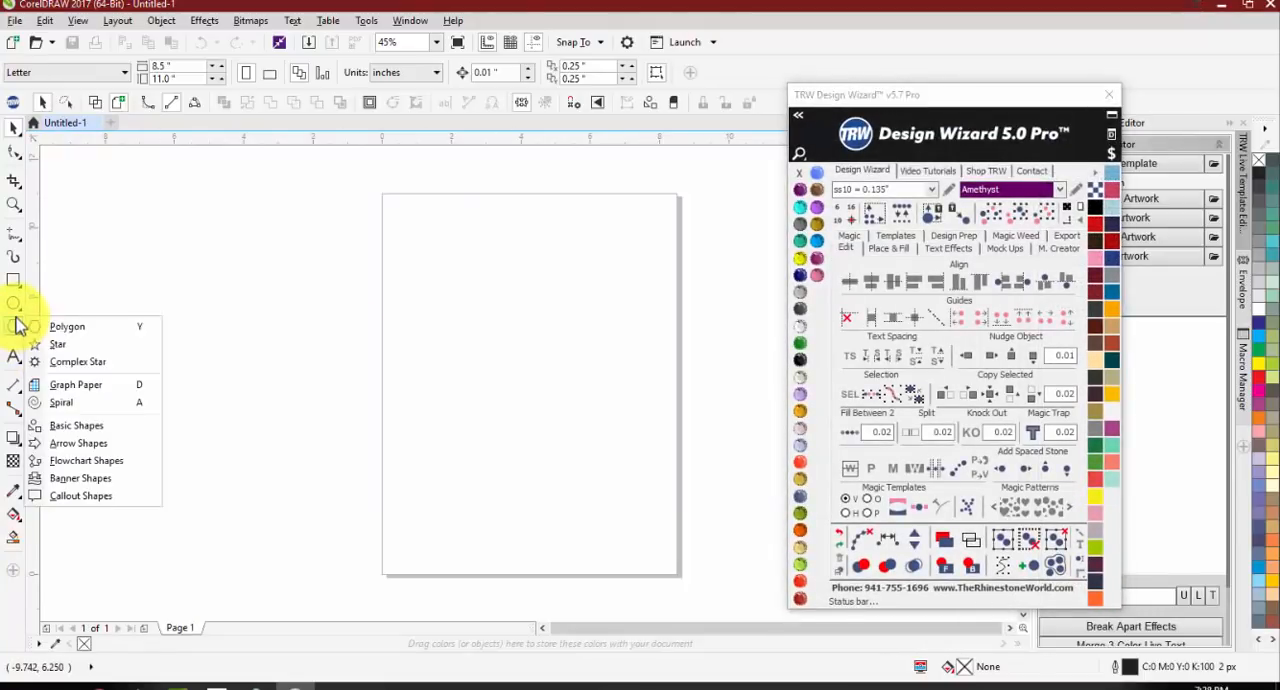
{"action": "left_click", "coordinate": [86, 347]}
{"action": "left_click_drag", "start_coordinate": [462, 356], "coordinate": [426, 323]}
{"action": "left_click_drag", "start_coordinate": [383, 359], "coordinate": [609, 389]}
{"action": "left_click_drag", "start_coordinate": [718, 395], "coordinate": [718, 396]}
{"action": "left_click", "coordinate": [409, 365], "text": "shift"}
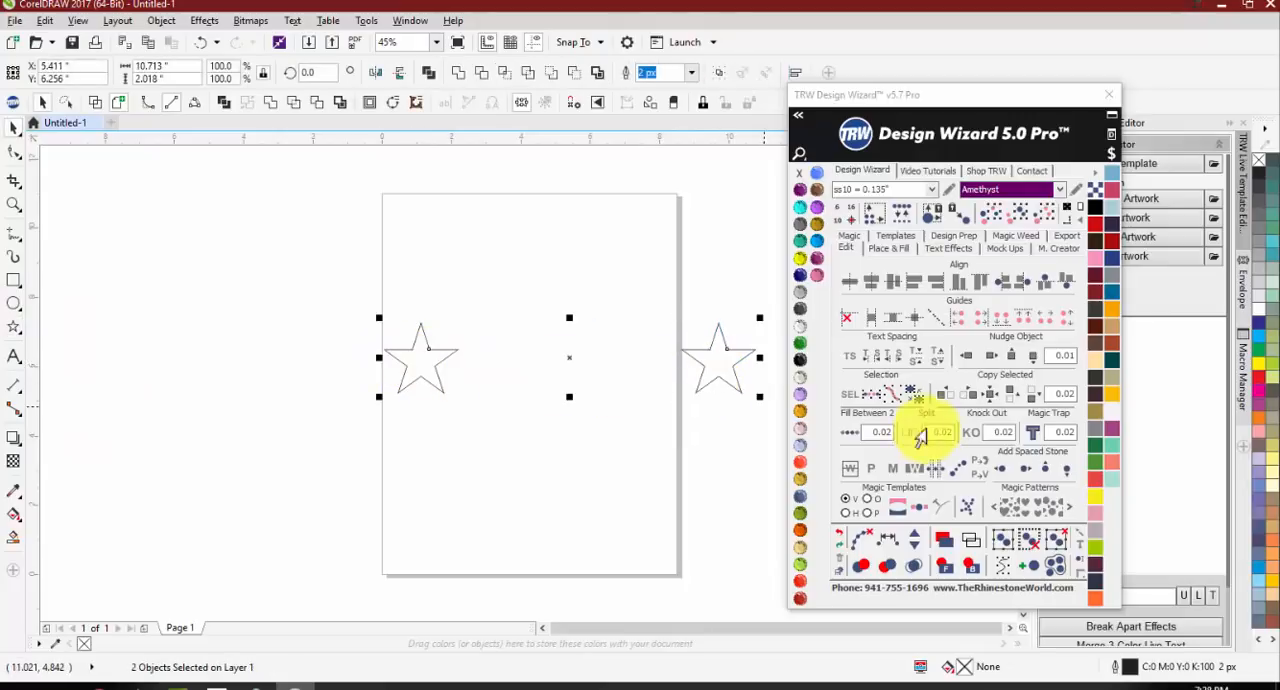
Step: Fill between the two stars to make a five-star blend and move the row up and left
{"action": "left_click", "coordinate": [850, 432]}
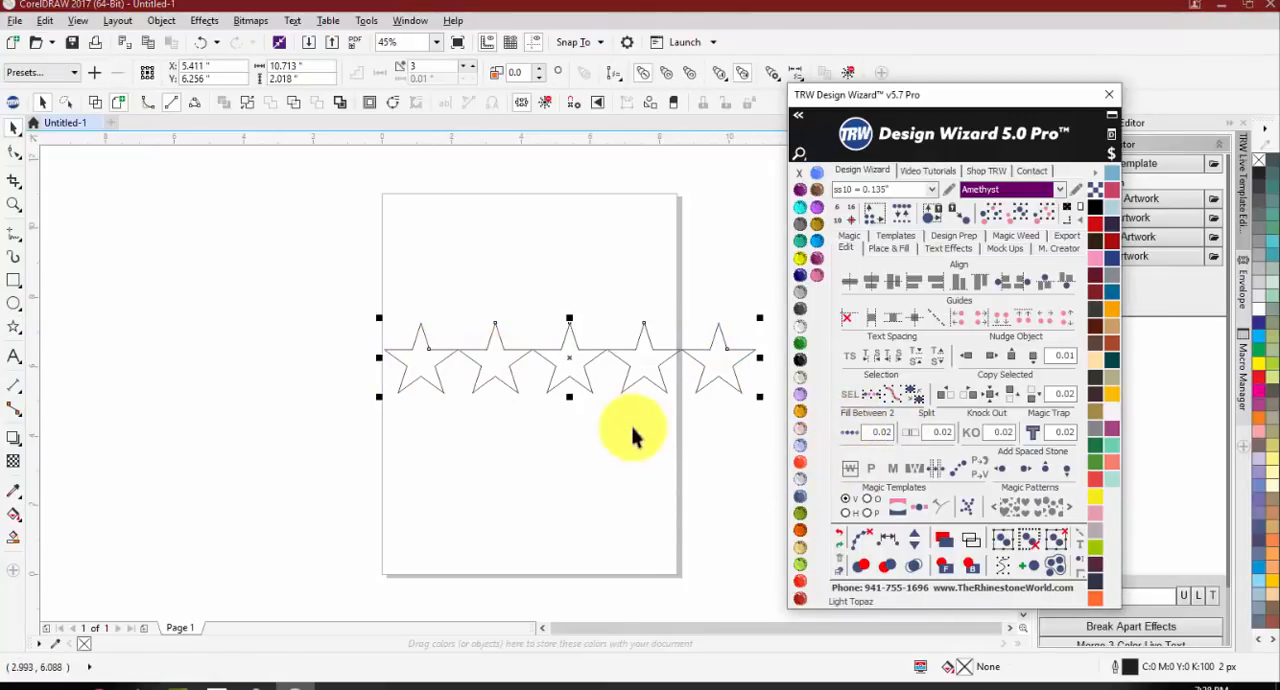
{"action": "left_click", "coordinate": [563, 370]}
{"action": "left_click", "coordinate": [572, 376]}
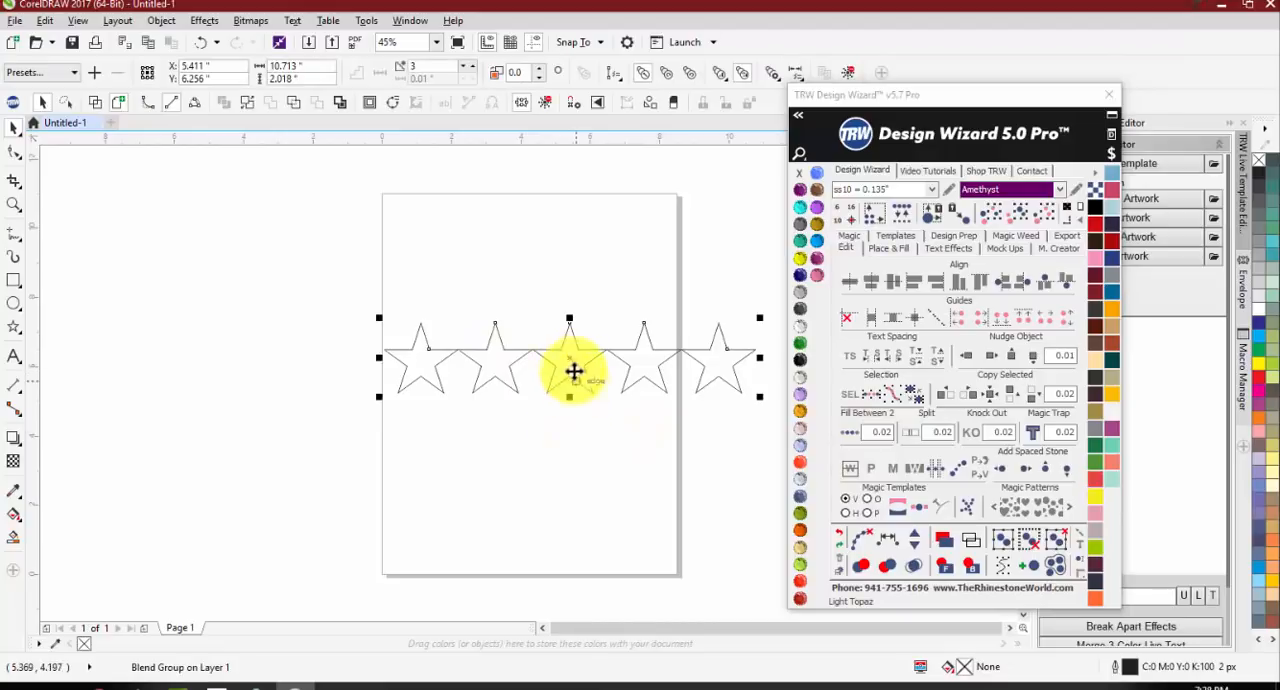
{"action": "left_click_drag", "start_coordinate": [574, 369], "coordinate": [258, 305]}
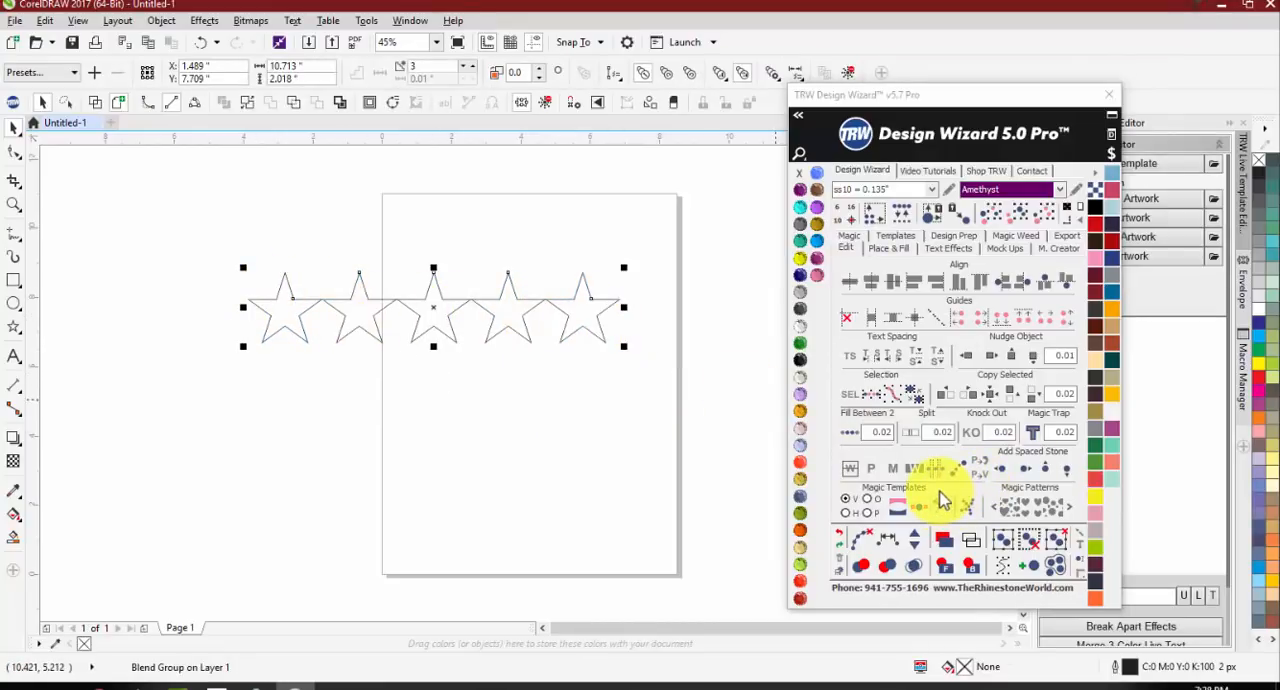
Step: Reduce the star blend to one in-between star, raise it to six, and lower it to two
{"action": "left_click", "coordinate": [918, 555]}
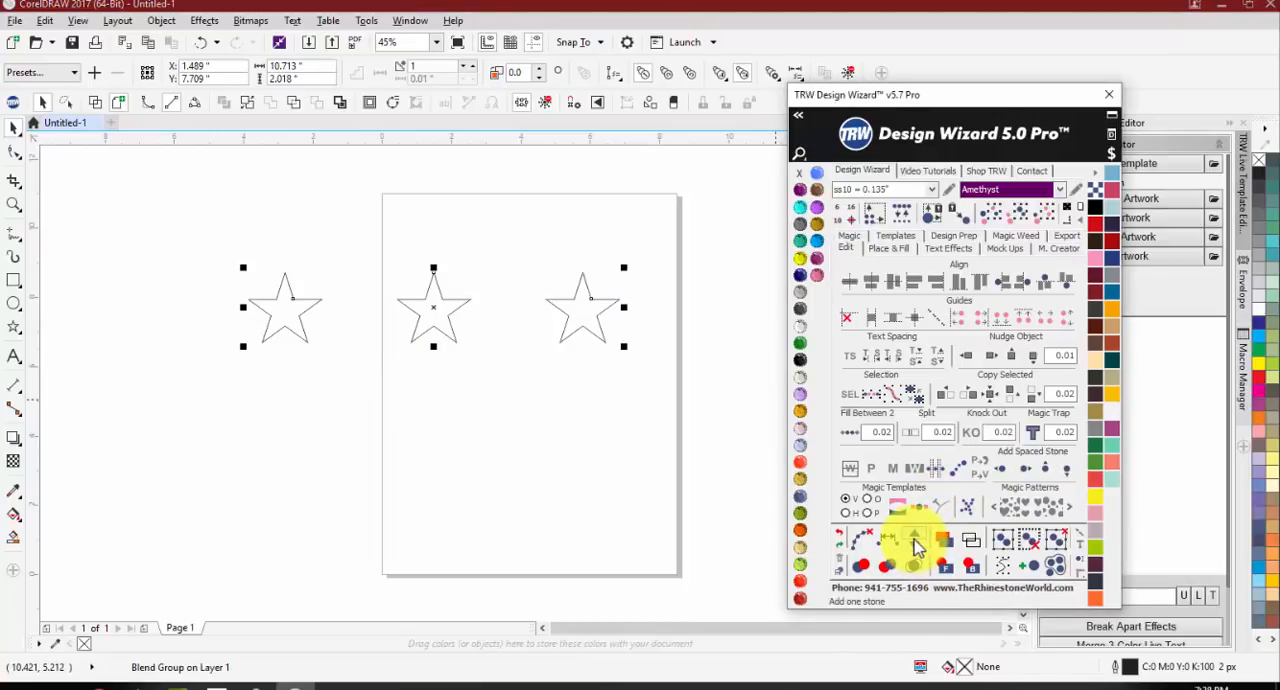
{"action": "left_click", "coordinate": [915, 540]}
{"action": "left_click", "coordinate": [915, 540]}
{"action": "left_click", "coordinate": [915, 540]}
{"action": "left_click", "coordinate": [915, 540]}
{"action": "left_click", "coordinate": [915, 540]}
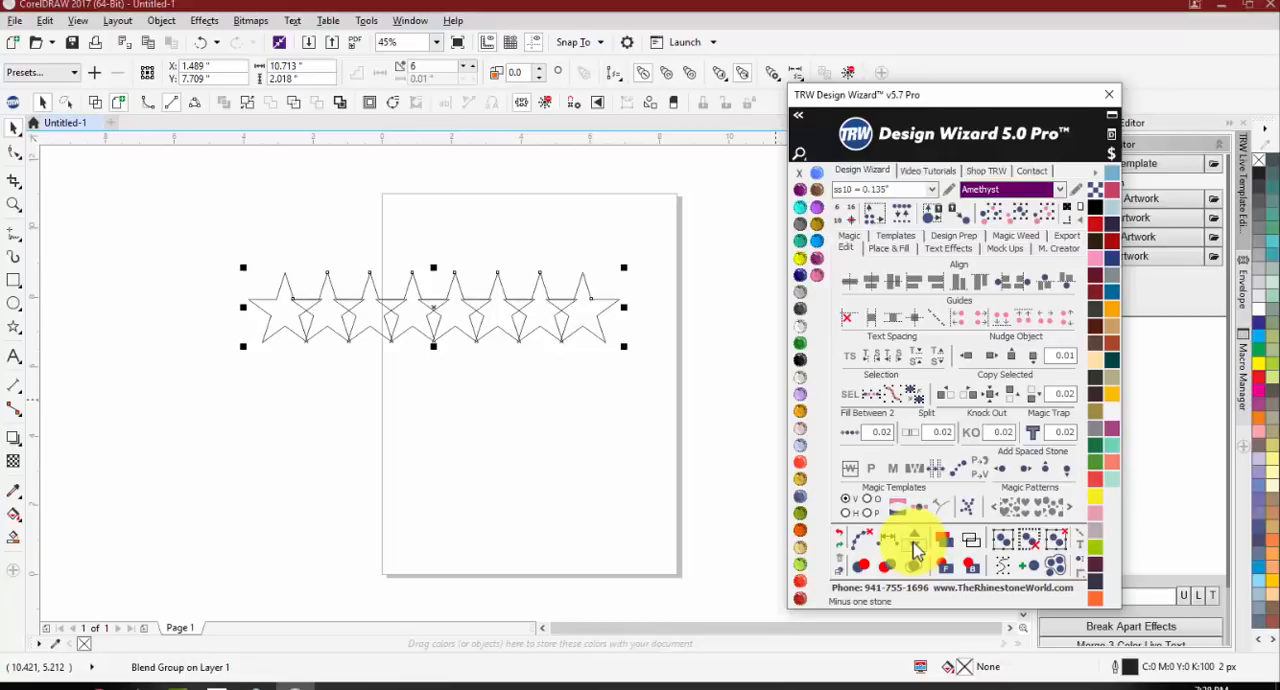
{"action": "left_click", "coordinate": [918, 553]}
{"action": "left_click", "coordinate": [918, 553]}
{"action": "left_click", "coordinate": [918, 553]}
{"action": "left_click", "coordinate": [918, 553]}
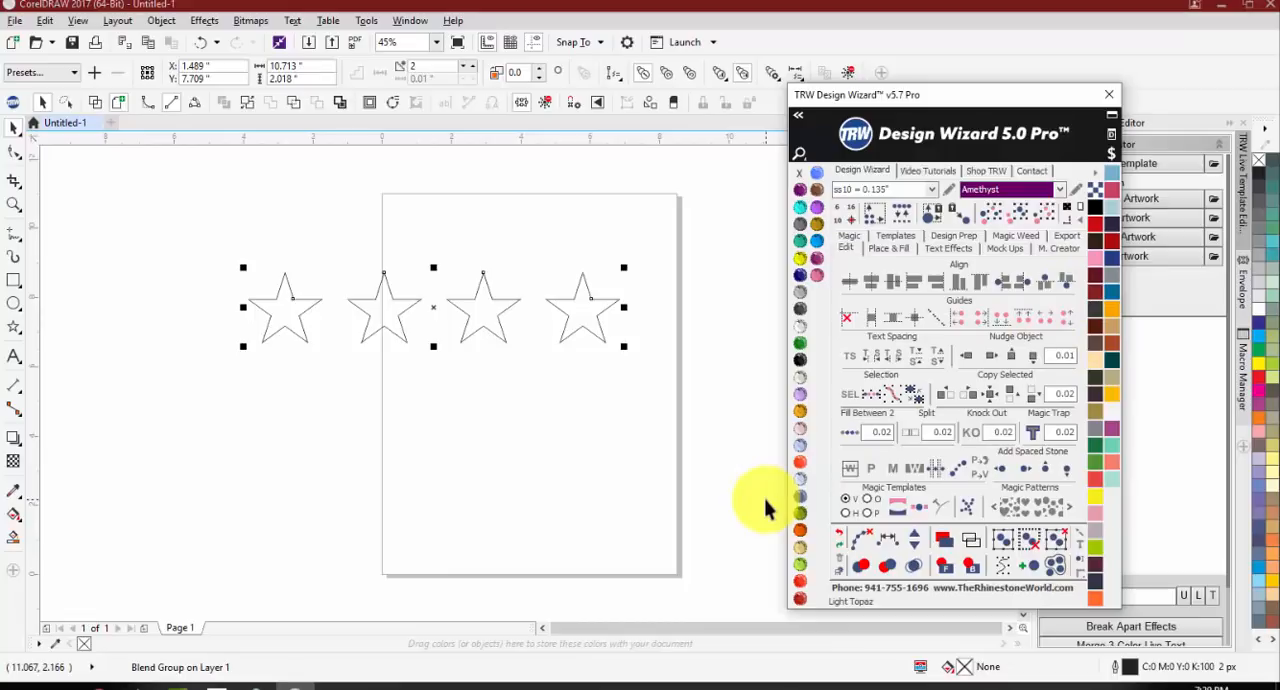
Step: Clear the paths from the star blend and move the third star slightly down out of the row
{"action": "left_click", "coordinate": [862, 541]}
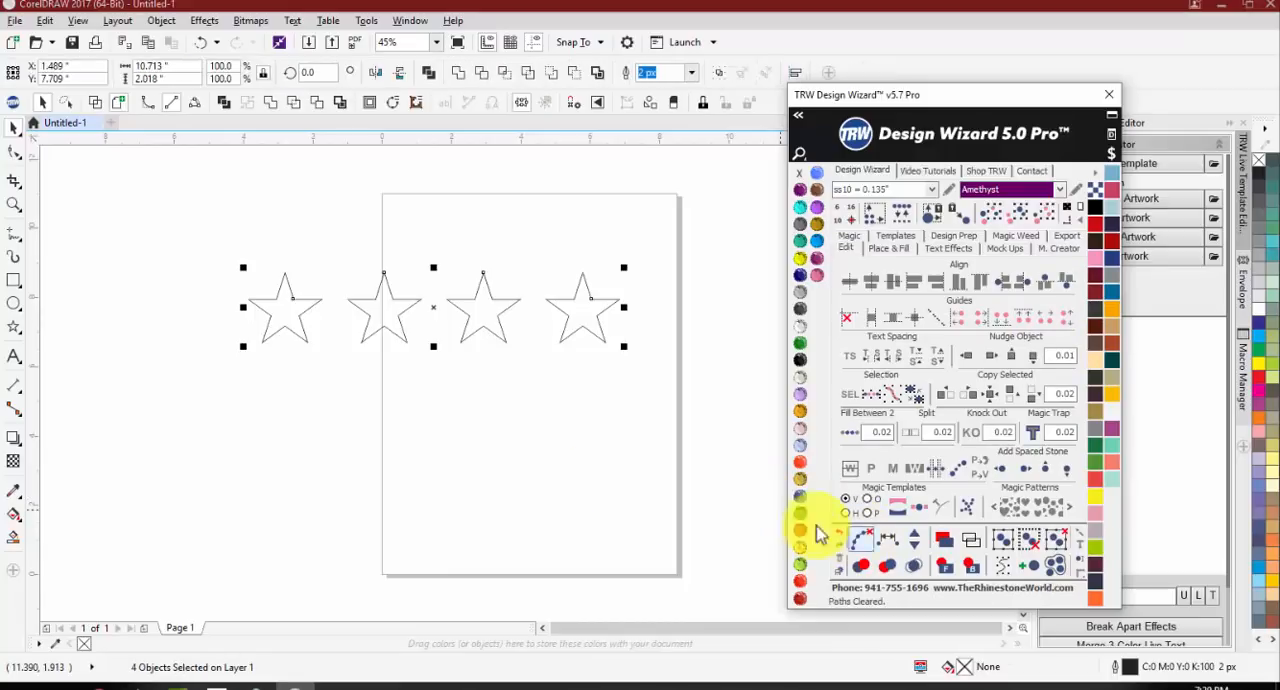
{"action": "left_click", "coordinate": [482, 428]}
{"action": "left_click", "coordinate": [477, 319]}
{"action": "left_click_drag", "start_coordinate": [477, 319], "coordinate": [466, 359]}
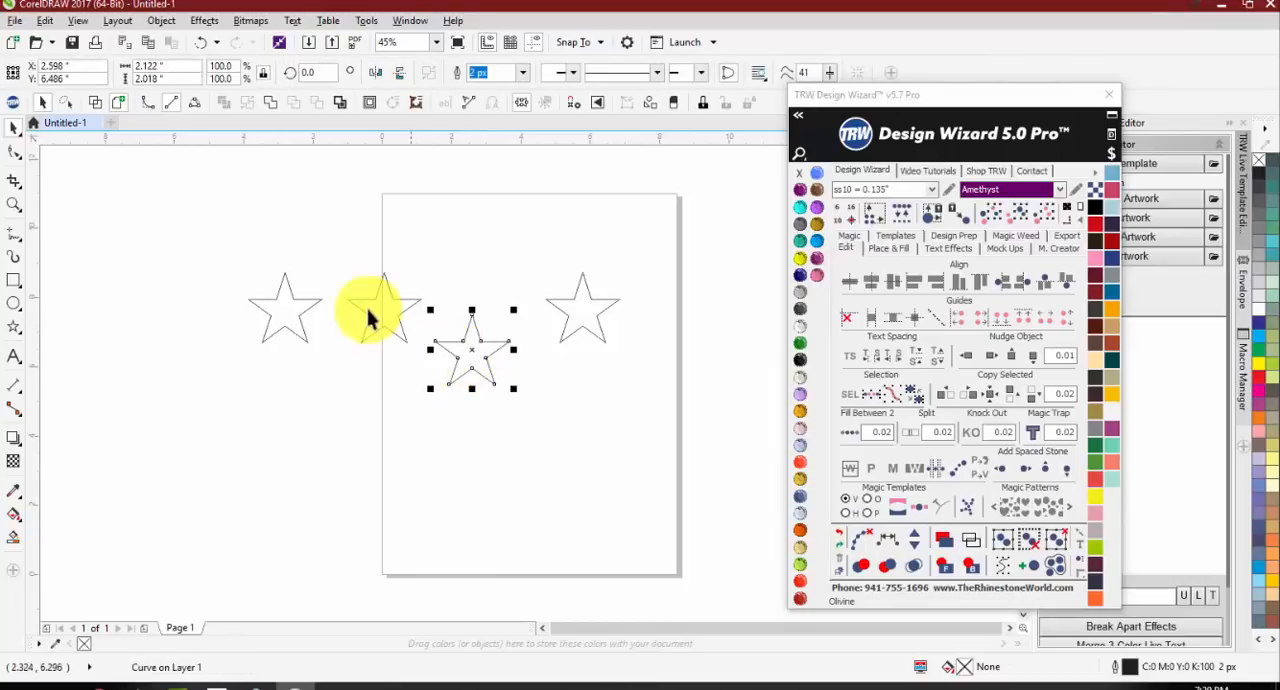
Step: Fill the second star with Copper, the lowered star with Black Diamond, the rightmost with Cobalt and the leftmost with Crystal
{"action": "left_click", "coordinate": [366, 341]}
{"action": "left_click", "coordinate": [800, 313]}
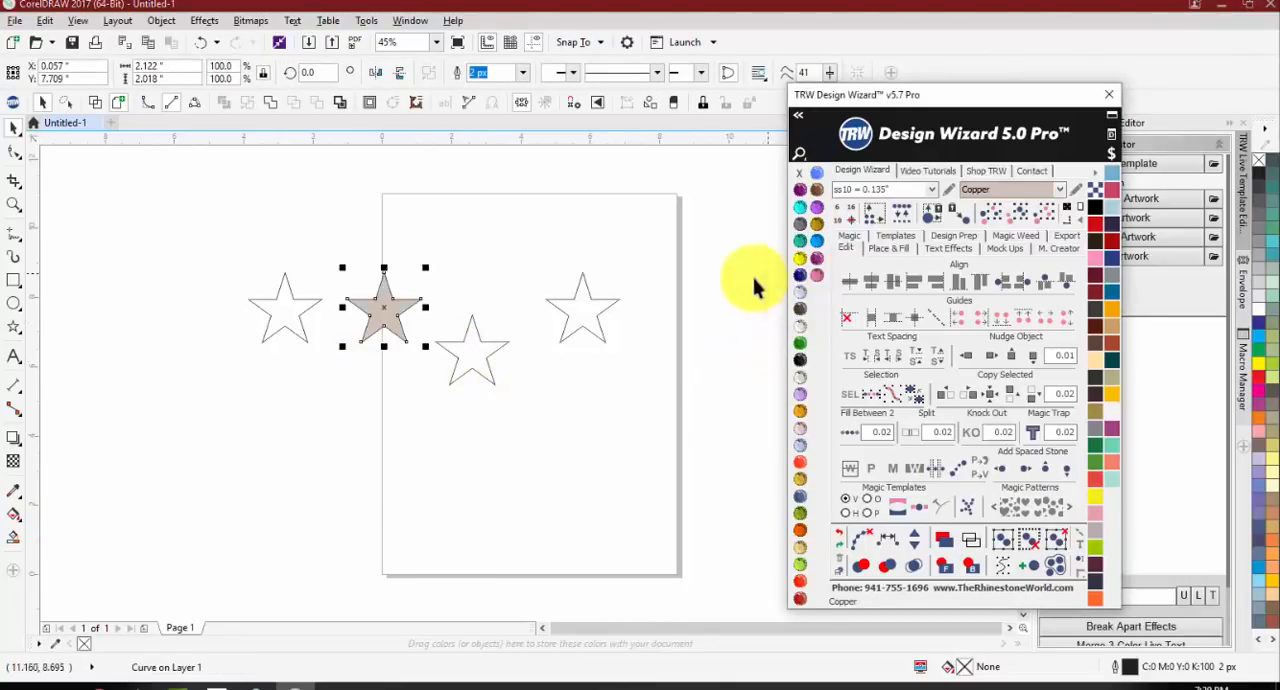
{"action": "left_click", "coordinate": [466, 371]}
{"action": "left_click", "coordinate": [472, 352]}
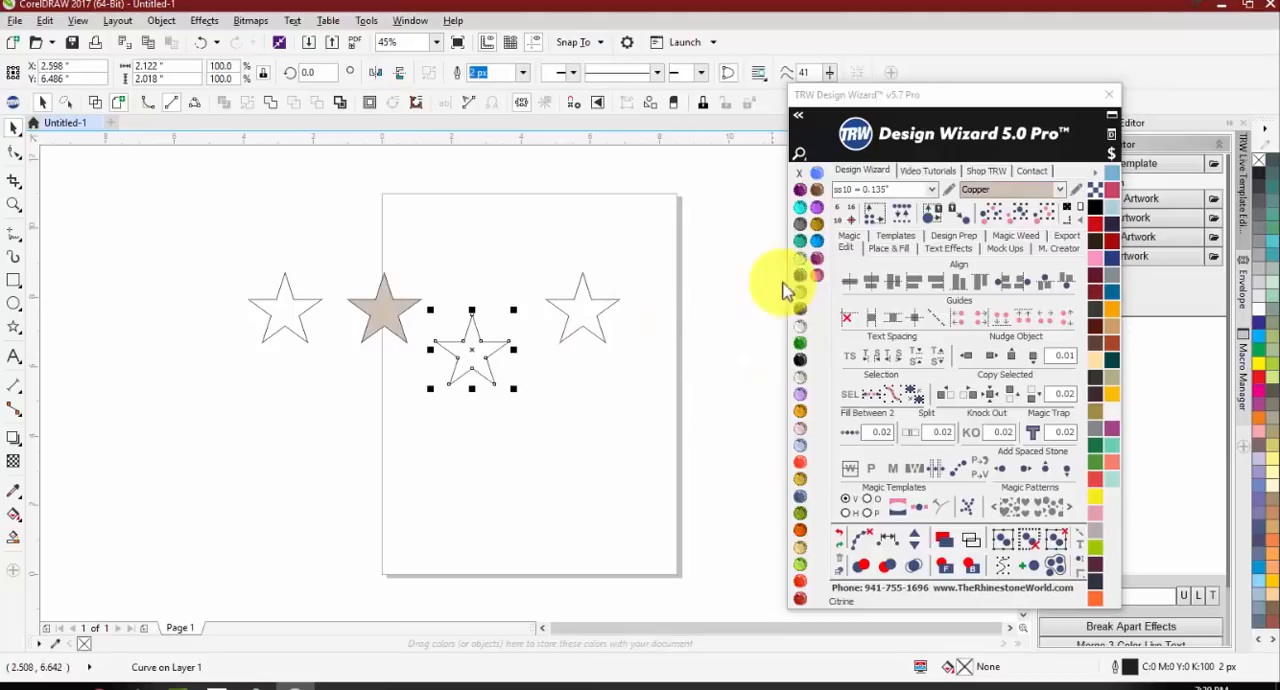
{"action": "left_click", "coordinate": [800, 237]}
{"action": "left_click", "coordinate": [600, 308]}
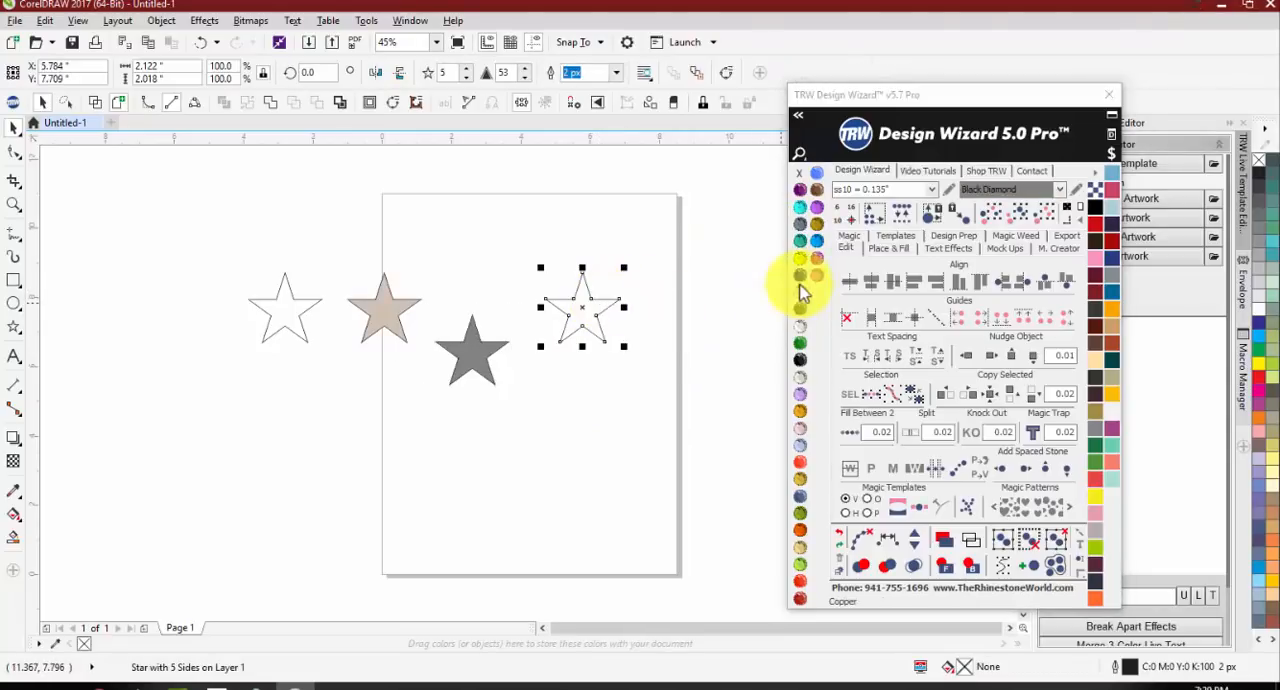
{"action": "left_click", "coordinate": [800, 275]}
{"action": "left_click", "coordinate": [295, 303]}
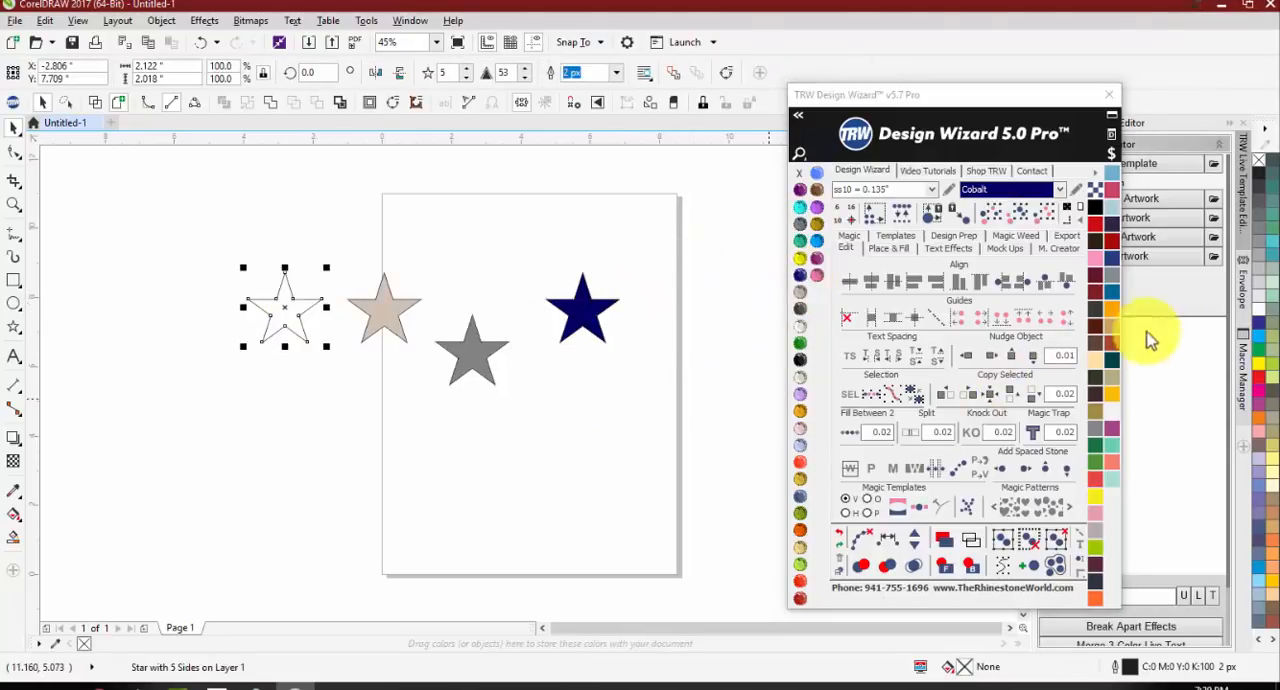
{"action": "left_click", "coordinate": [1257, 288]}
{"action": "left_click", "coordinate": [634, 467]}
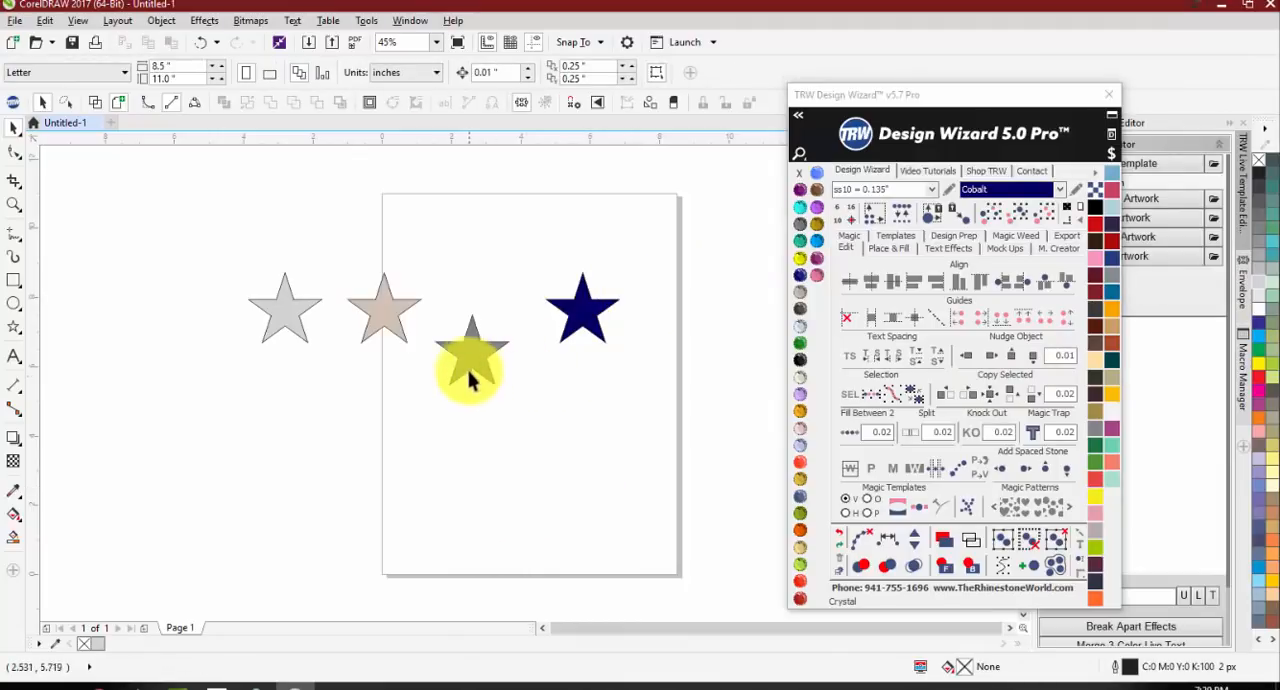
Step: Move the Black Diamond star back in line with the row and remove the outlines from all four stars
{"action": "left_click_drag", "start_coordinate": [471, 366], "coordinate": [471, 326]}
{"action": "left_click", "coordinate": [462, 400]}
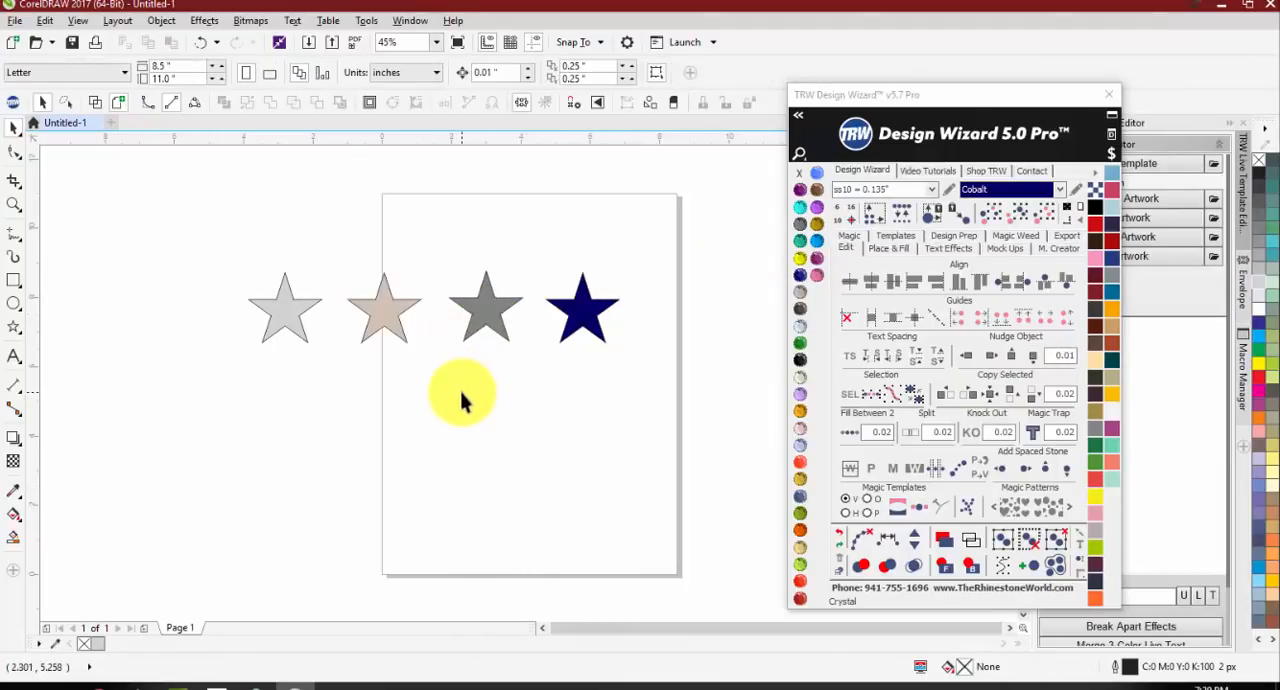
{"action": "left_click_drag", "start_coordinate": [171, 232], "coordinate": [666, 383]}
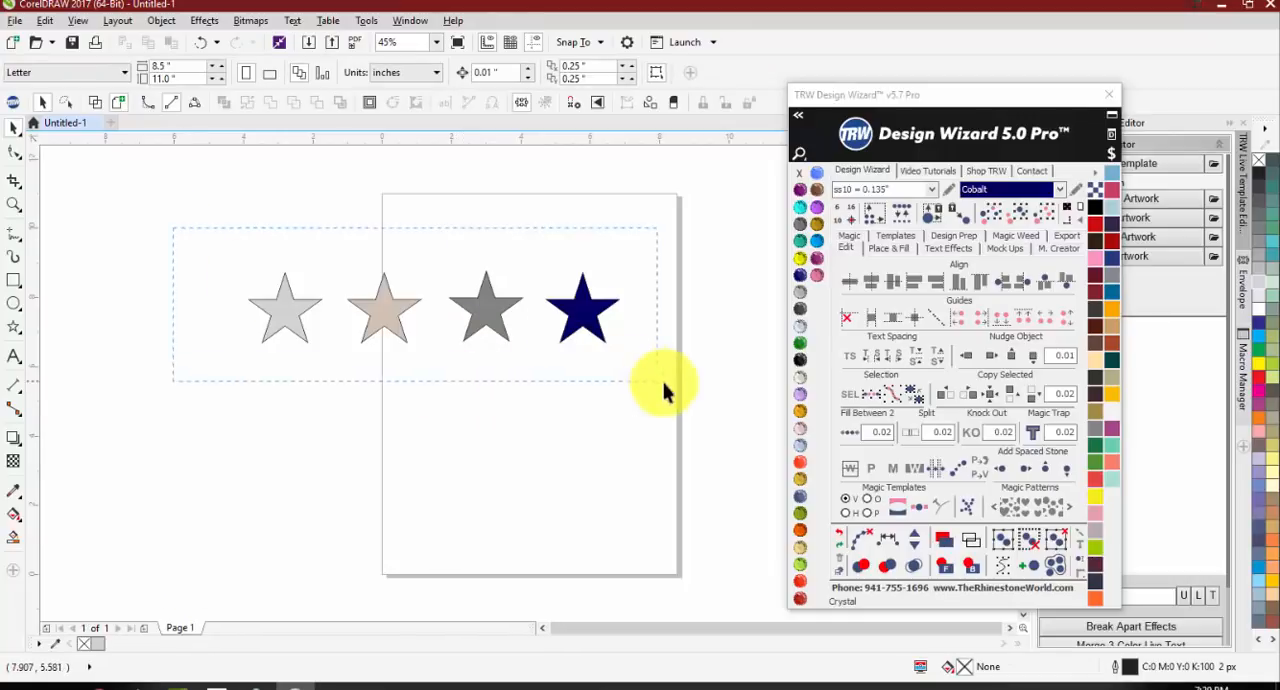
{"action": "right_click", "coordinate": [799, 173]}
{"action": "left_click", "coordinate": [693, 250]}
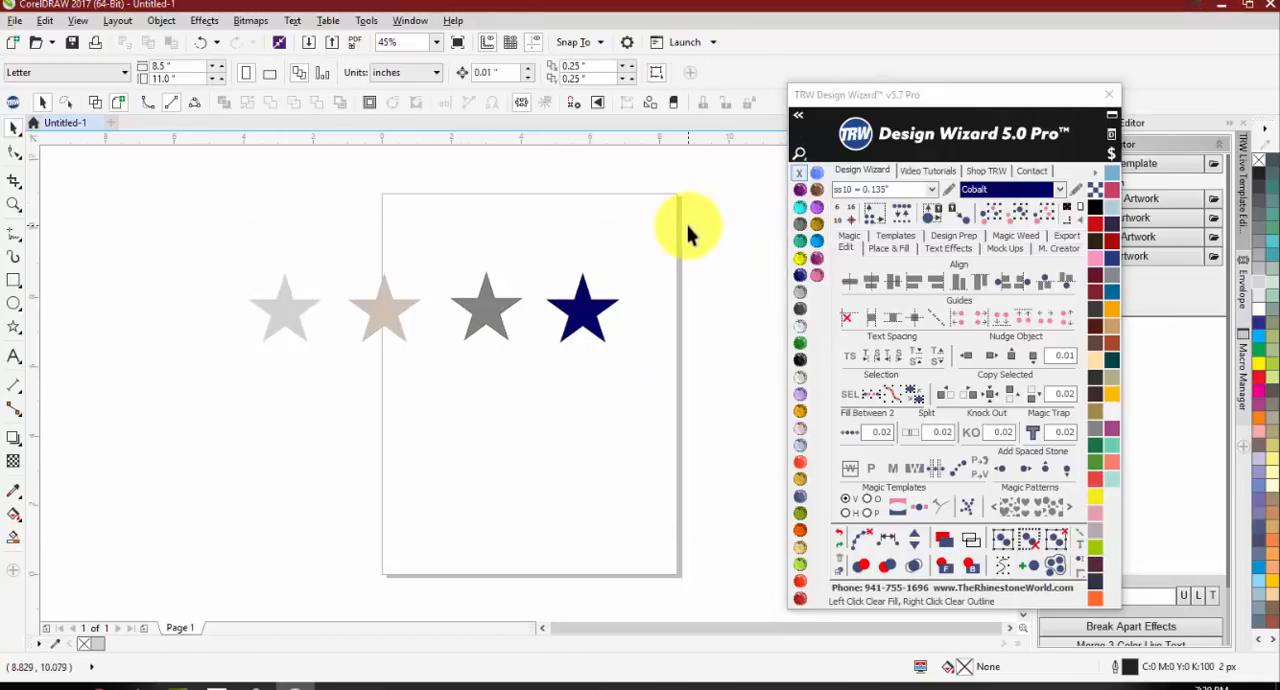
Step: Select all four coloured stars and delete them
{"action": "left_click_drag", "start_coordinate": [684, 226], "coordinate": [114, 420]}
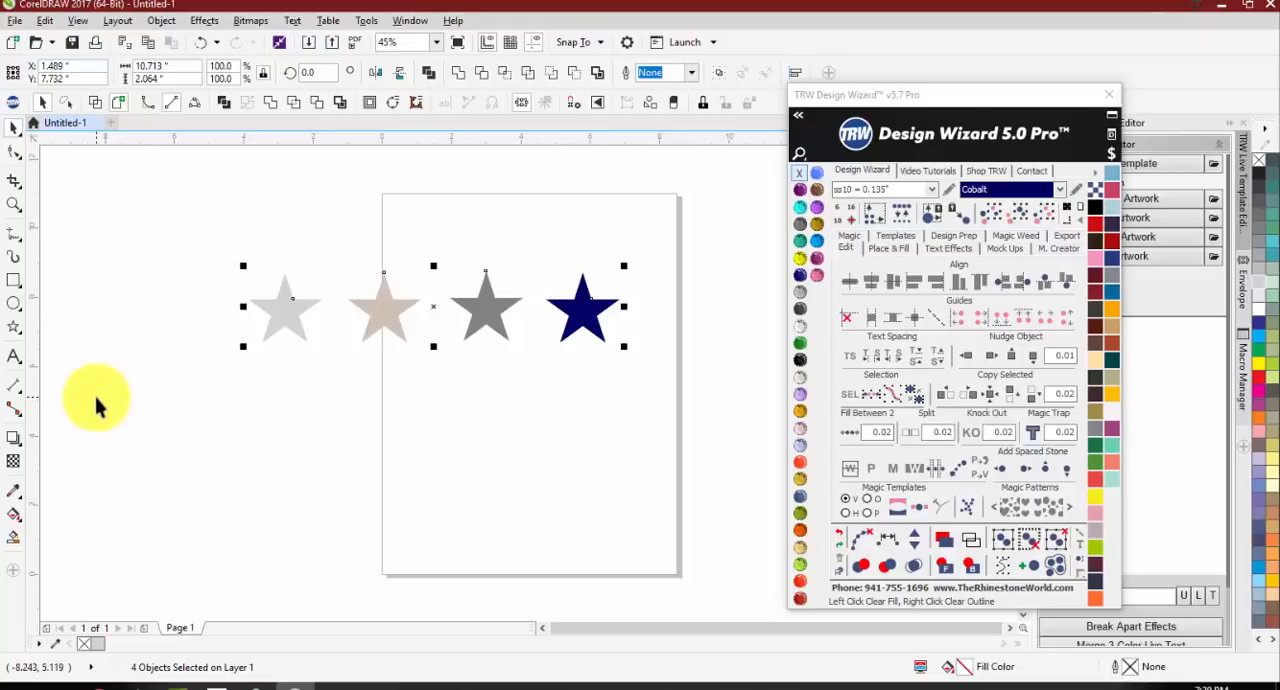
{"action": "left_click", "coordinate": [471, 428]}
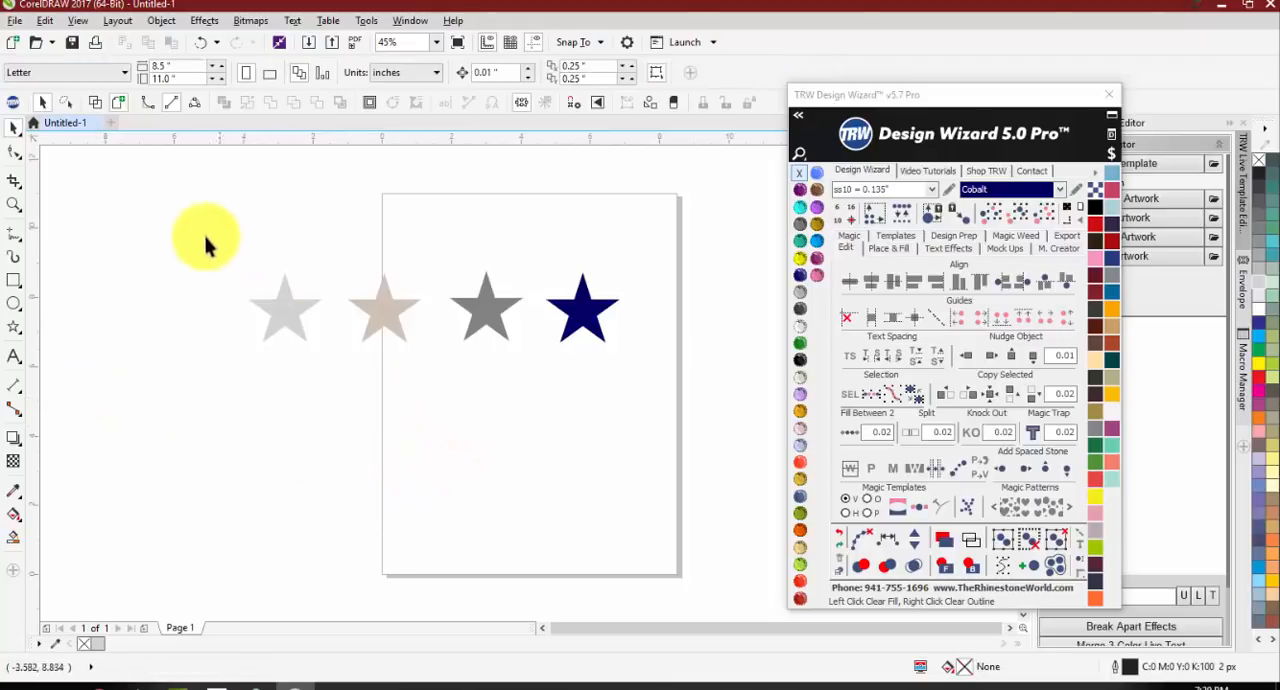
{"action": "left_click_drag", "start_coordinate": [183, 224], "coordinate": [616, 389]}
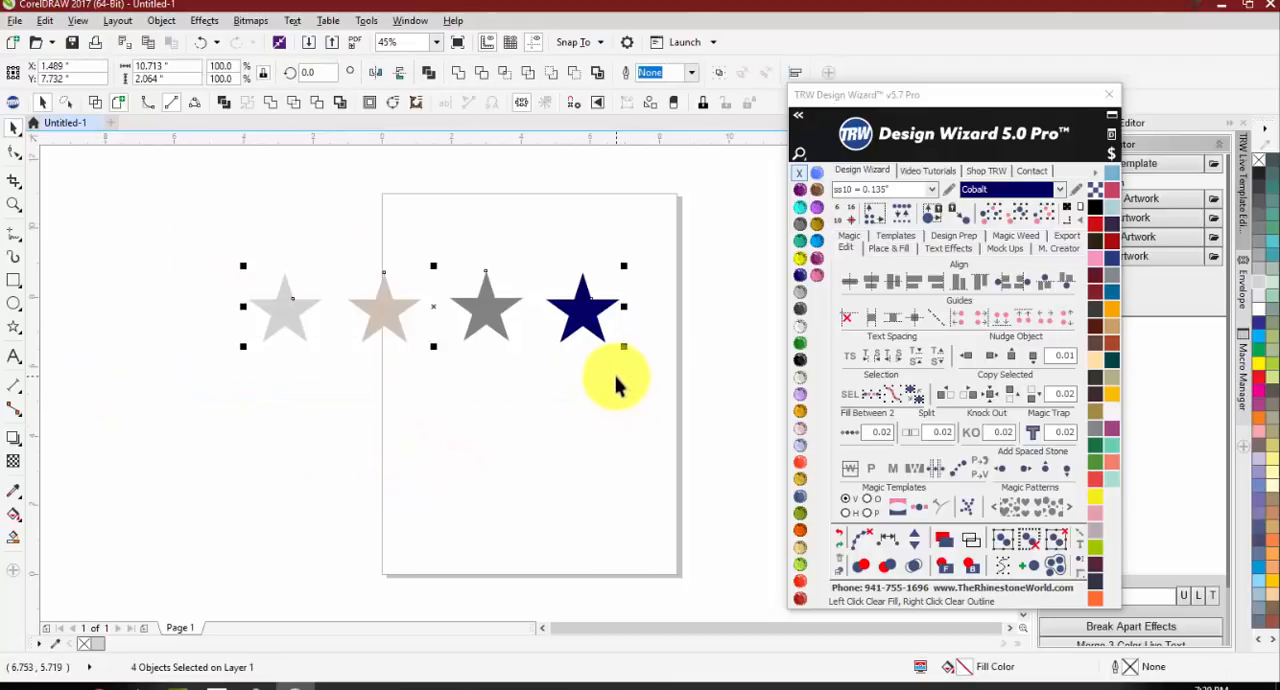
{"action": "key", "text": "Delete"}
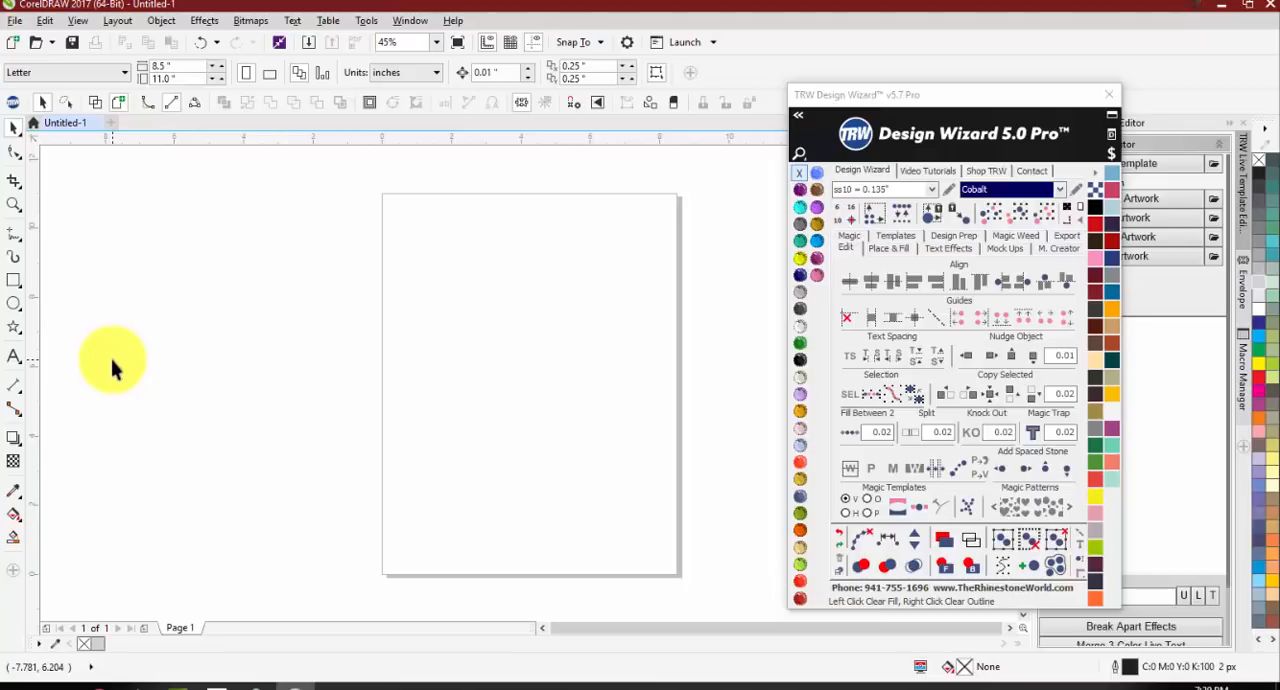
Step: Add the artistic text BUCCANEERS on the upper part of the page and set its font to Squada One
{"action": "left_click", "coordinate": [13, 357]}
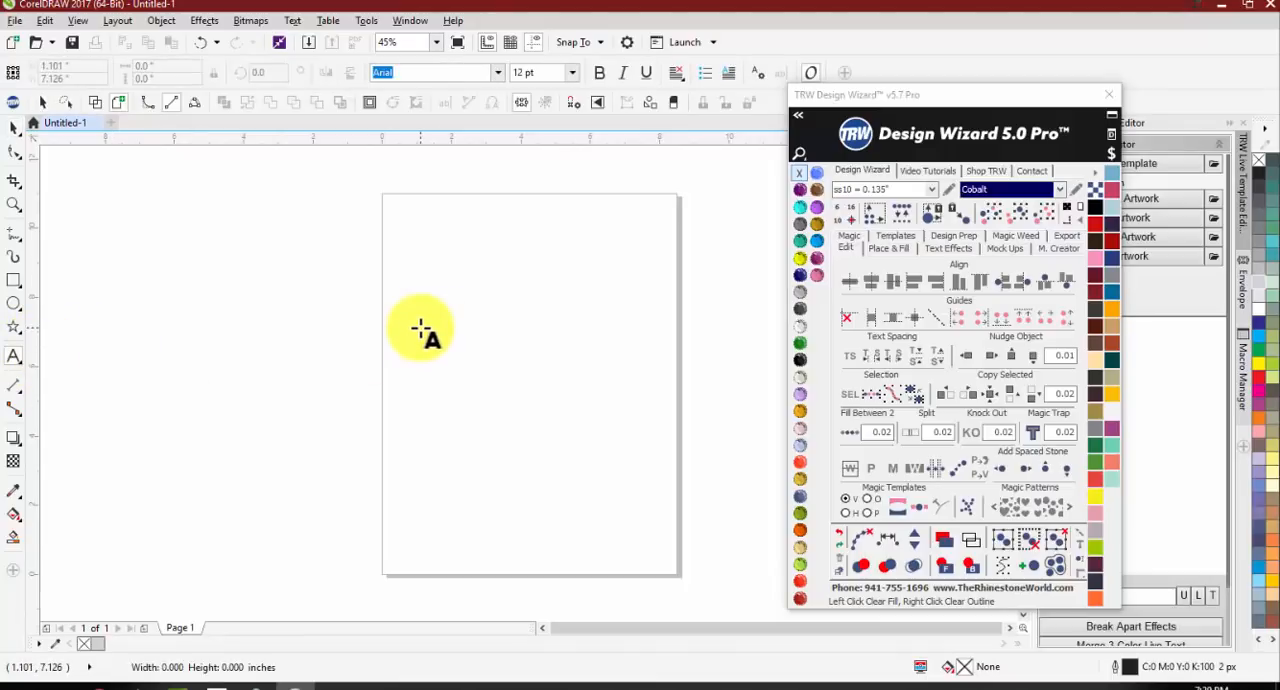
{"action": "left_click", "coordinate": [421, 331]}
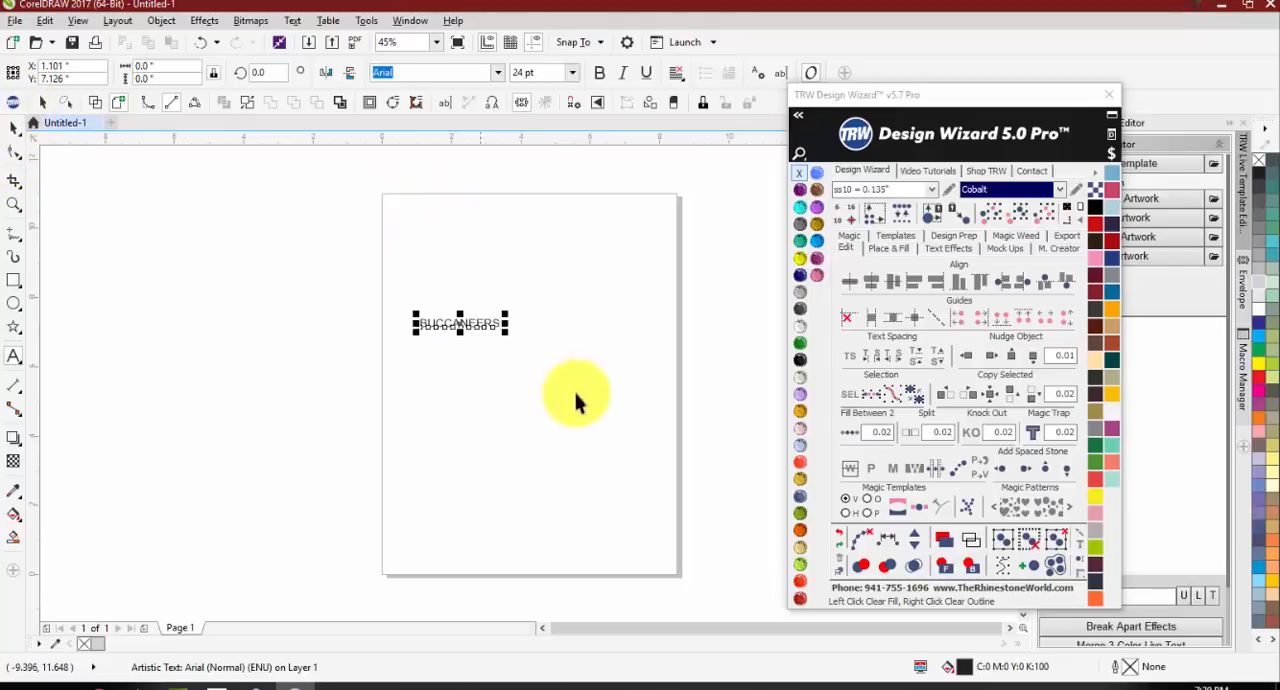
{"action": "scroll", "coordinate": [520, 330], "scroll_direction": "up", "scroll_amount": 3}
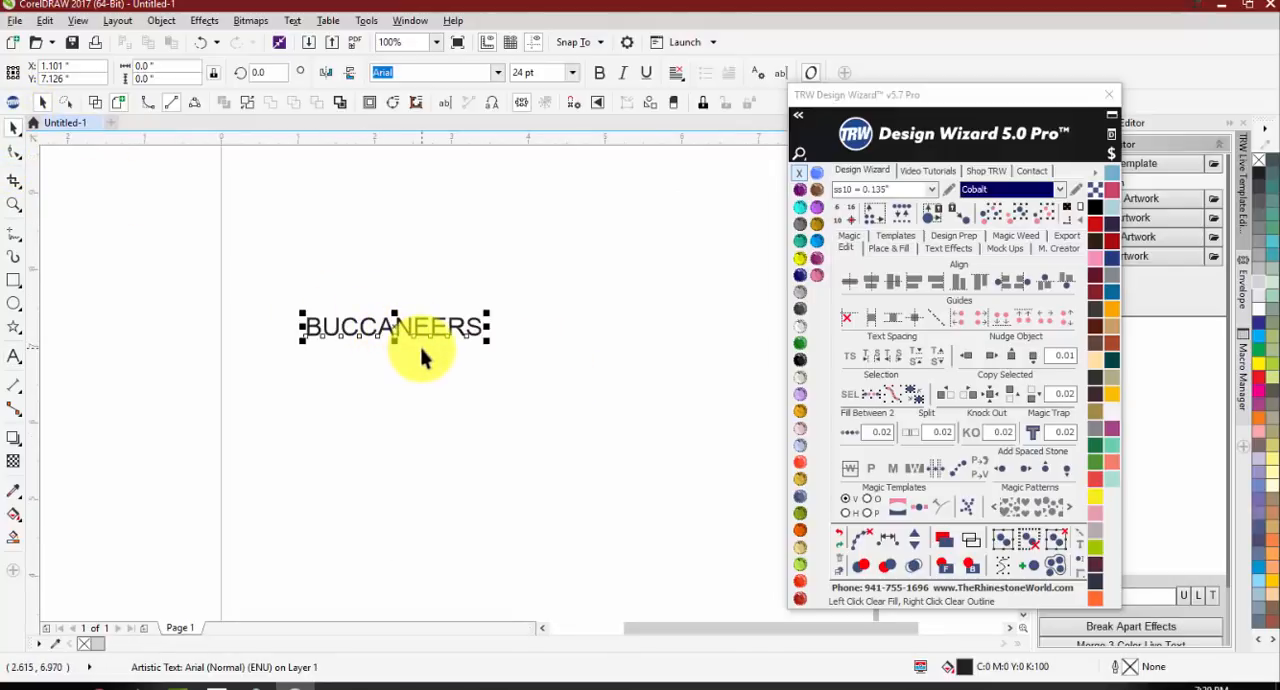
{"action": "scroll", "coordinate": [314, 300], "scroll_direction": "down", "scroll_amount": 2}
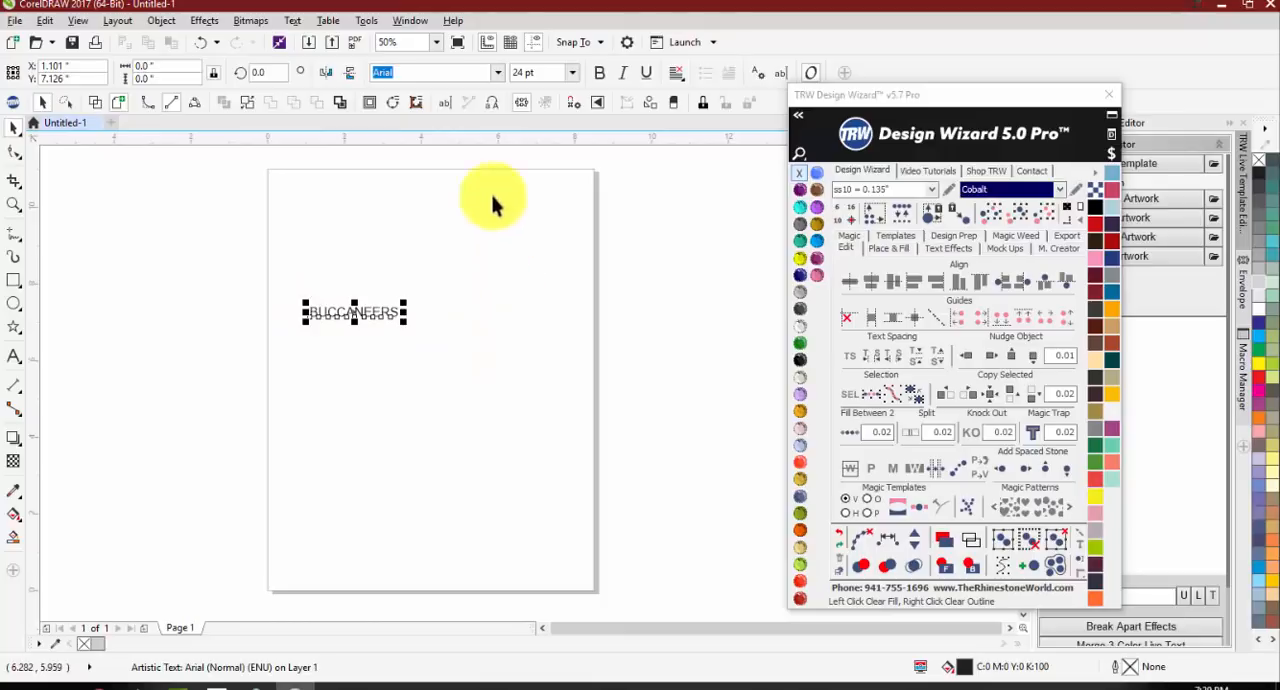
{"action": "left_click", "coordinate": [498, 74]}
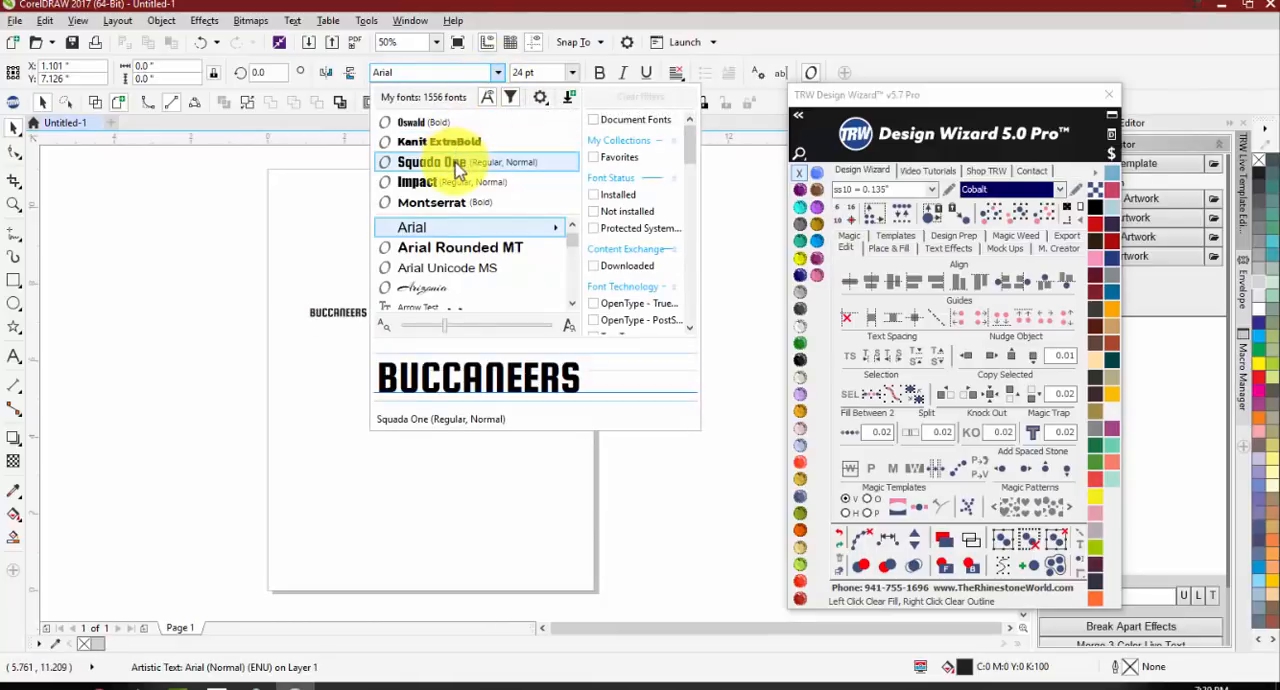
{"action": "left_click", "coordinate": [457, 168]}
Step: Enlarge and stretch the BUCCANEERS text to about 10.3 × 2.2 inches, positioned across the upper half of the page
{"action": "left_click_drag", "start_coordinate": [368, 320], "coordinate": [727, 428]}
{"action": "left_click_drag", "start_coordinate": [546, 340], "coordinate": [443, 286]}
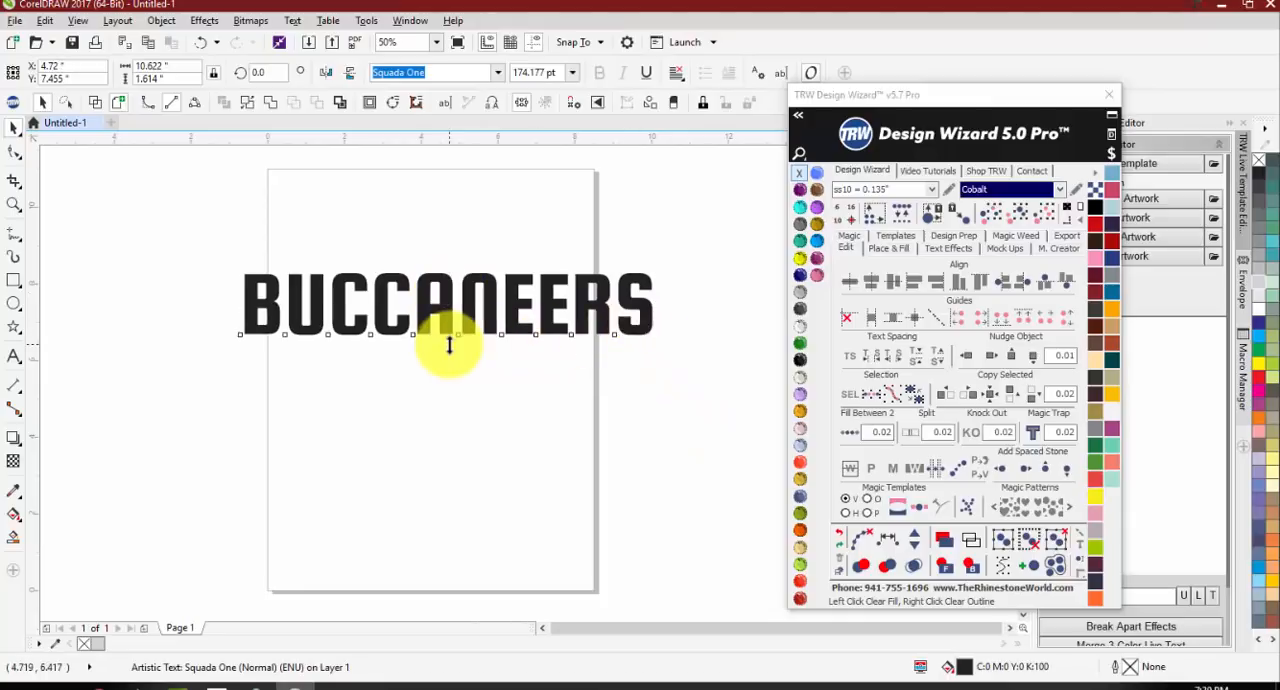
{"action": "left_click_drag", "start_coordinate": [449, 344], "coordinate": [445, 368]}
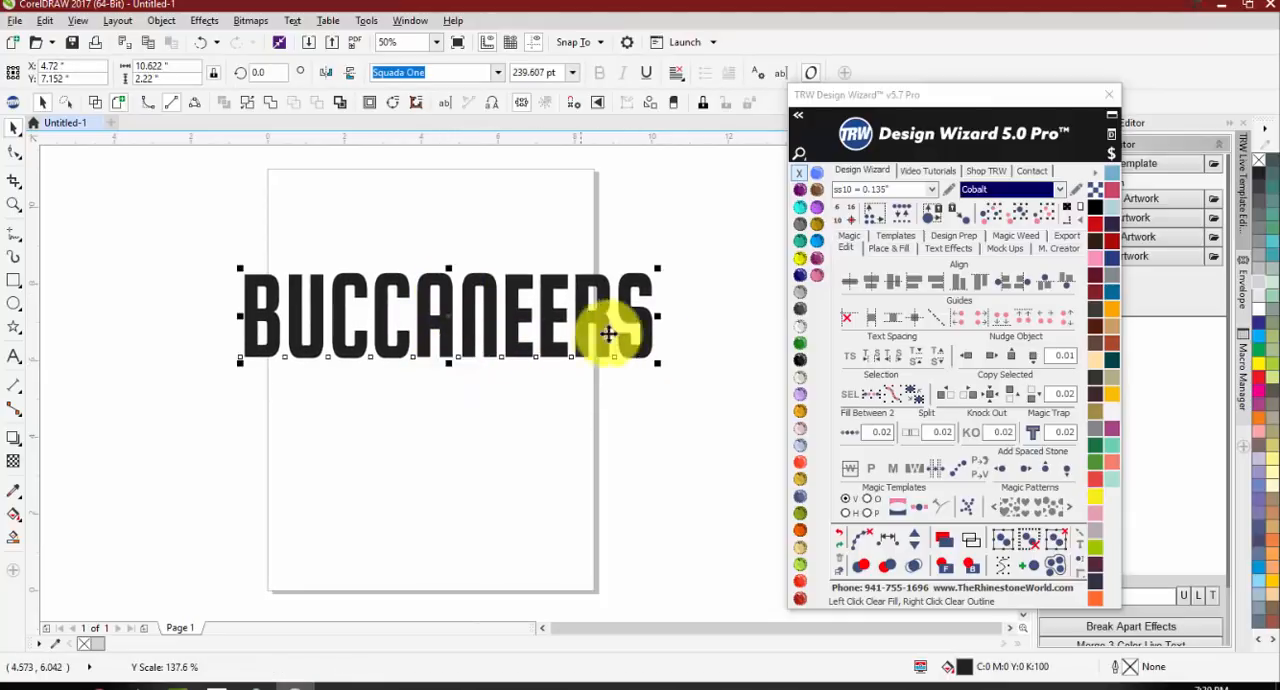
{"action": "left_click_drag", "start_coordinate": [655, 316], "coordinate": [645, 318]}
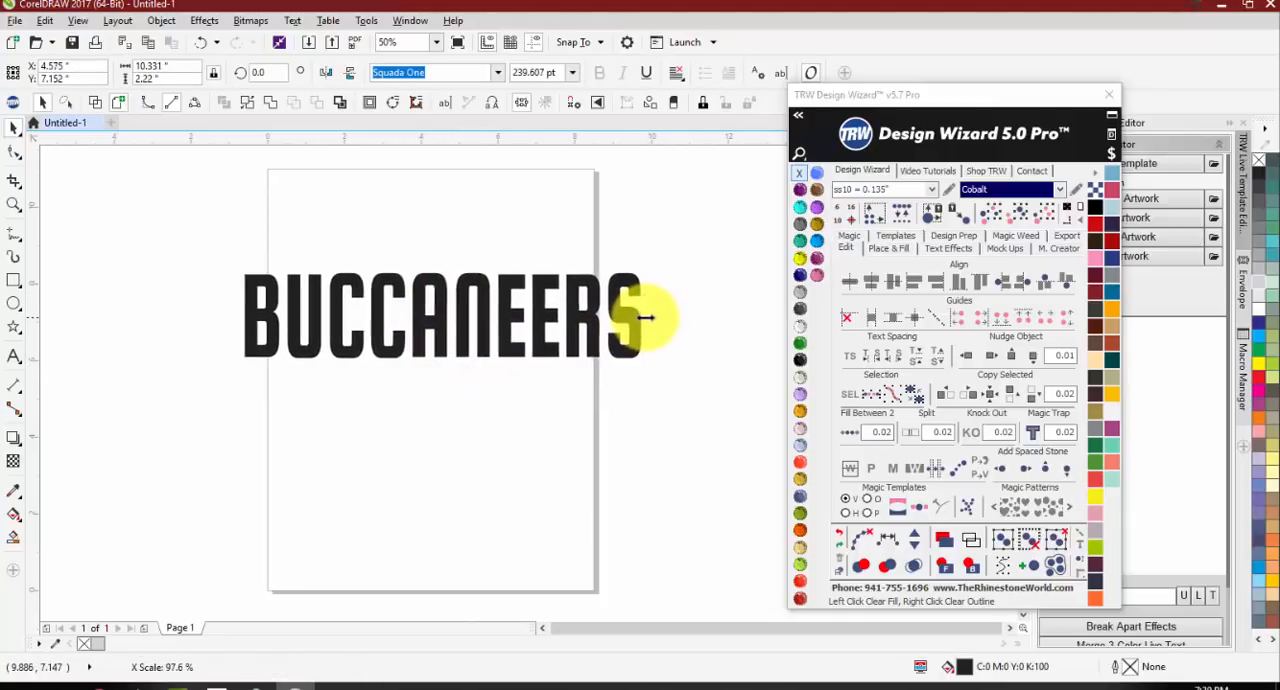
{"action": "left_click", "coordinate": [566, 417]}
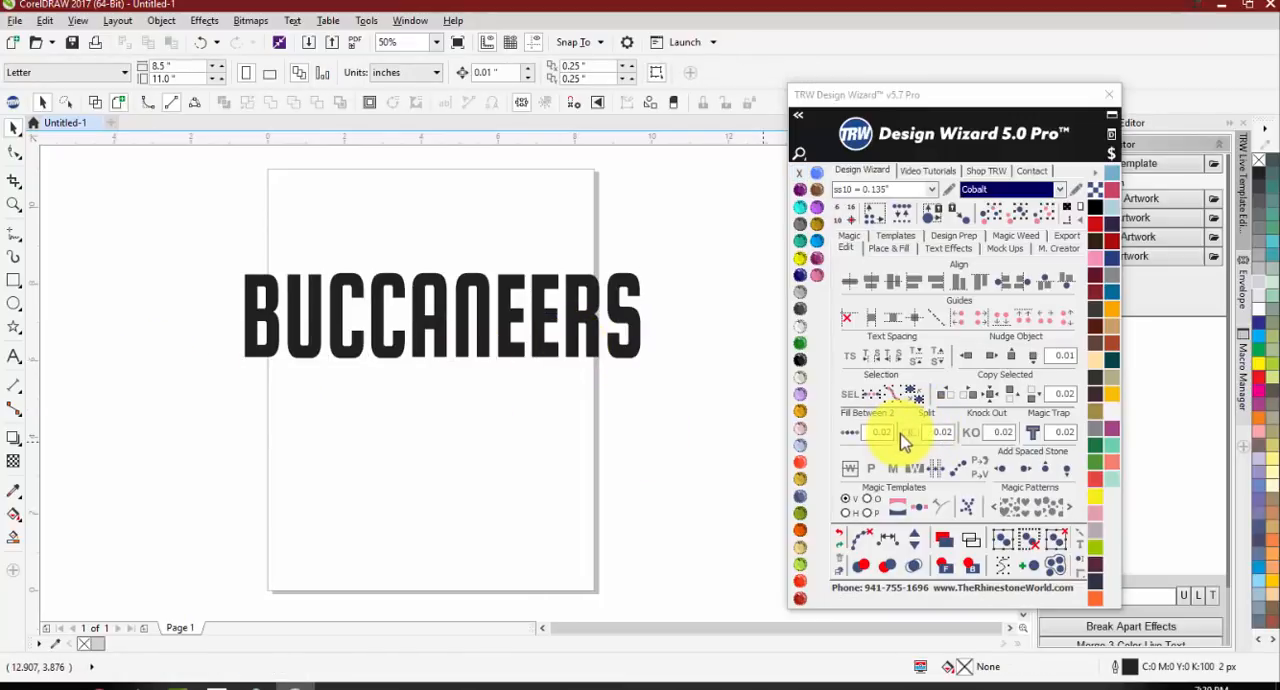
Step: Place a copy of the BUCCANEERS text directly below the original
{"action": "left_click", "coordinate": [630, 336]}
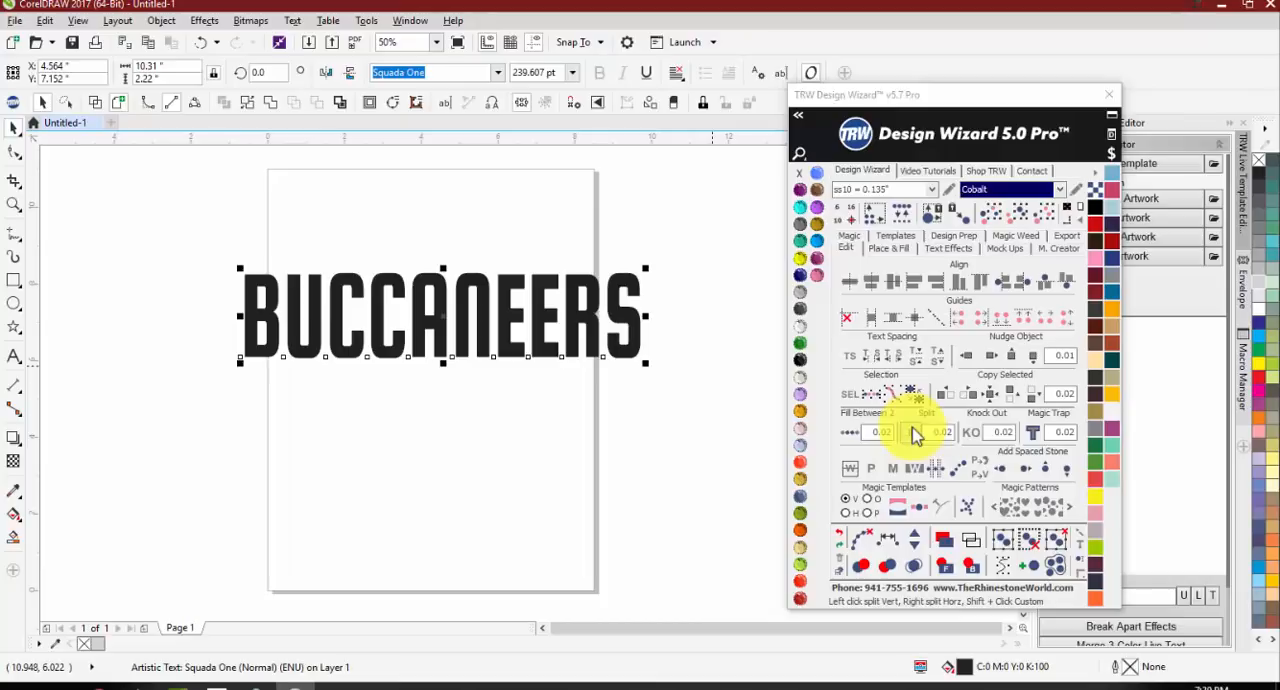
{"action": "left_click_drag", "start_coordinate": [375, 341], "coordinate": [386, 444]}
{"action": "right_click", "coordinate": [386, 444]}
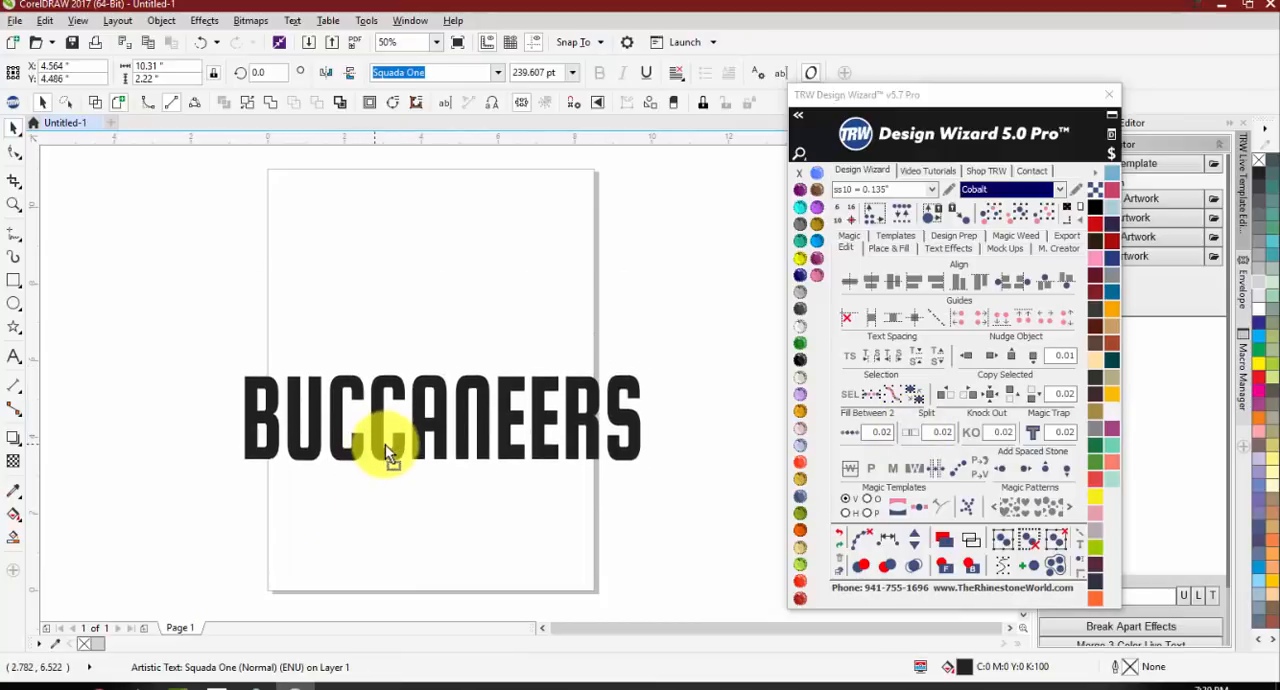
{"action": "left_click", "coordinate": [203, 341]}
{"action": "left_click", "coordinate": [291, 328]}
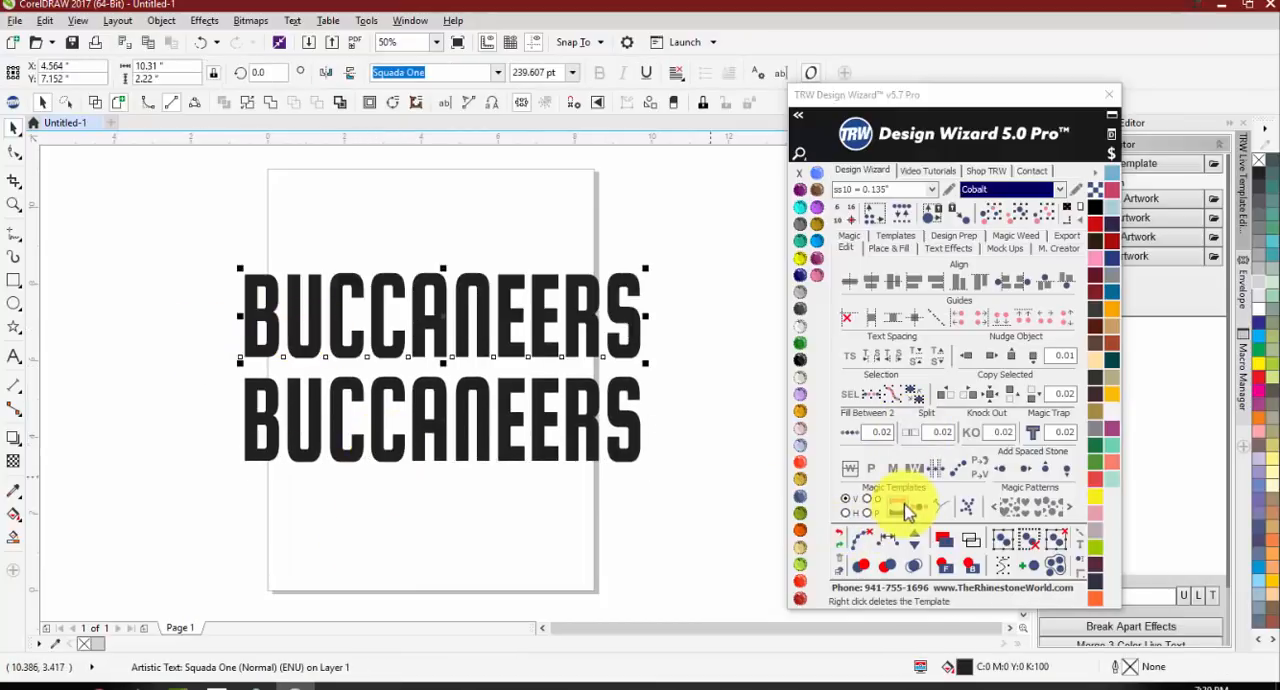
Step: Split the upper BUCCANEERS vertically into left and right halves and fill the right half with red
{"action": "left_click", "coordinate": [908, 436]}
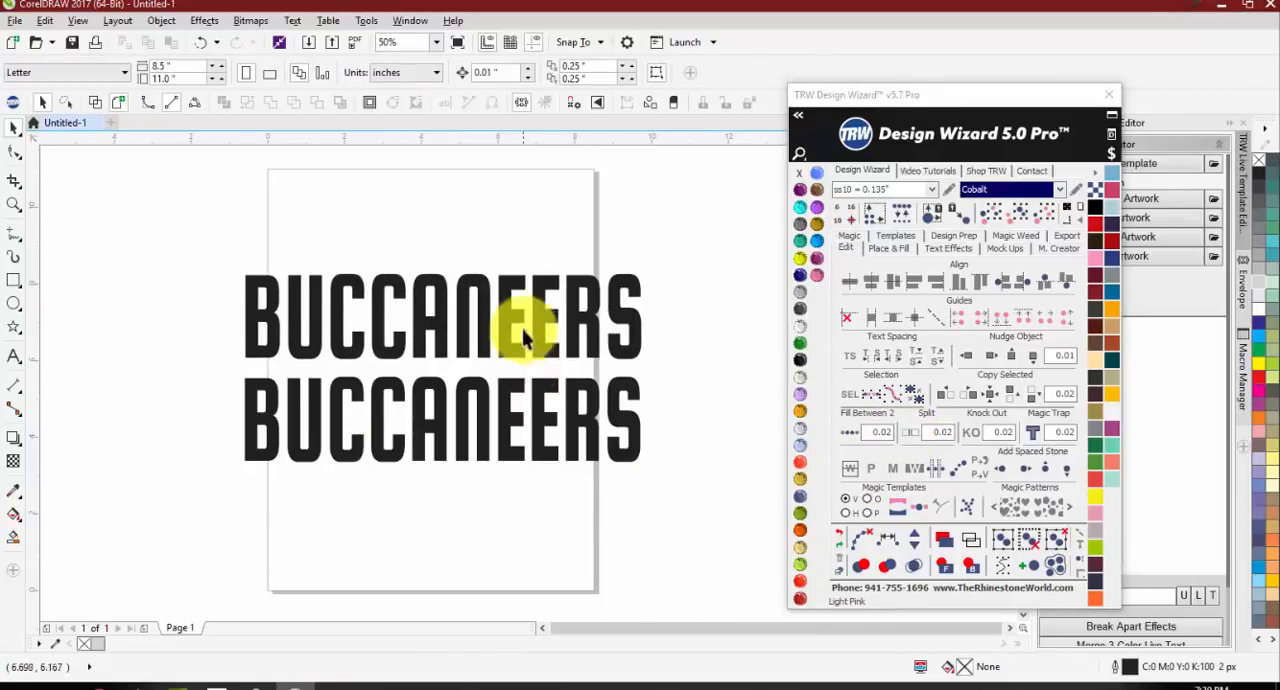
{"action": "left_click_drag", "start_coordinate": [528, 296], "coordinate": [551, 217]}
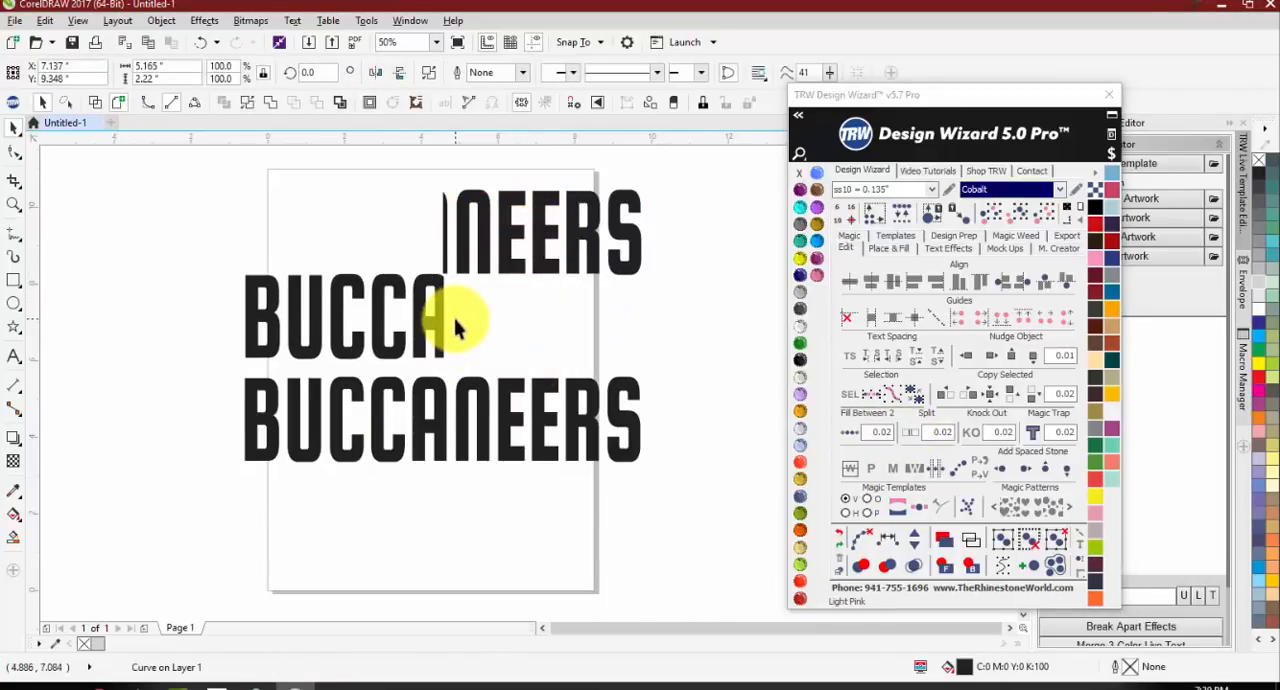
{"action": "key", "text": "ctrl+z"}
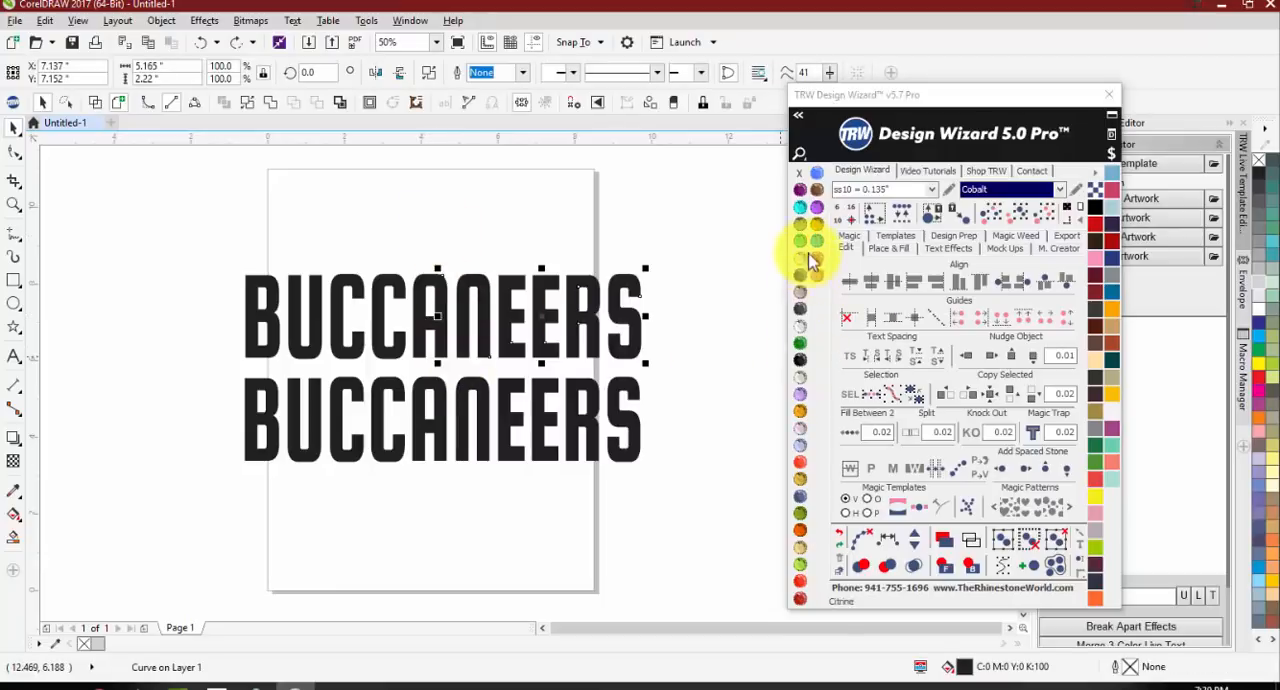
{"action": "left_click", "coordinate": [1112, 240]}
{"action": "left_click", "coordinate": [522, 500]}
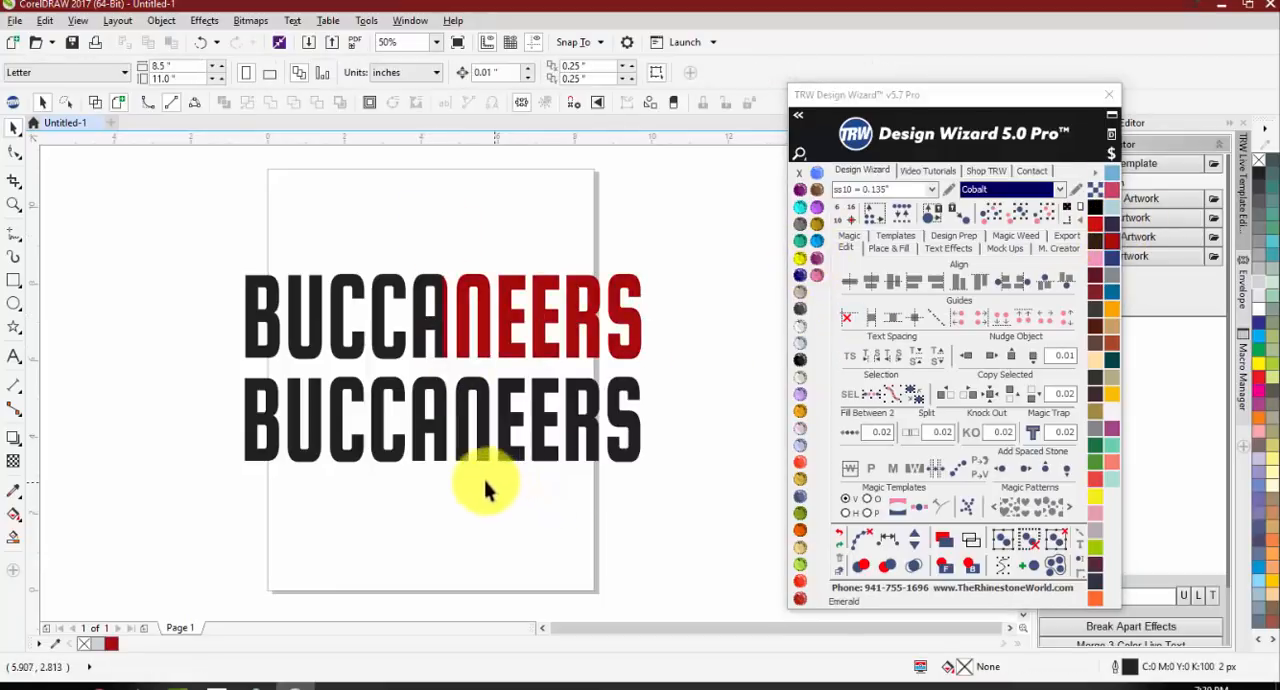
Step: Split the lower BUCCANEERS horizontally into top and bottom halves and fill the bottom half with red
{"action": "left_click", "coordinate": [441, 410]}
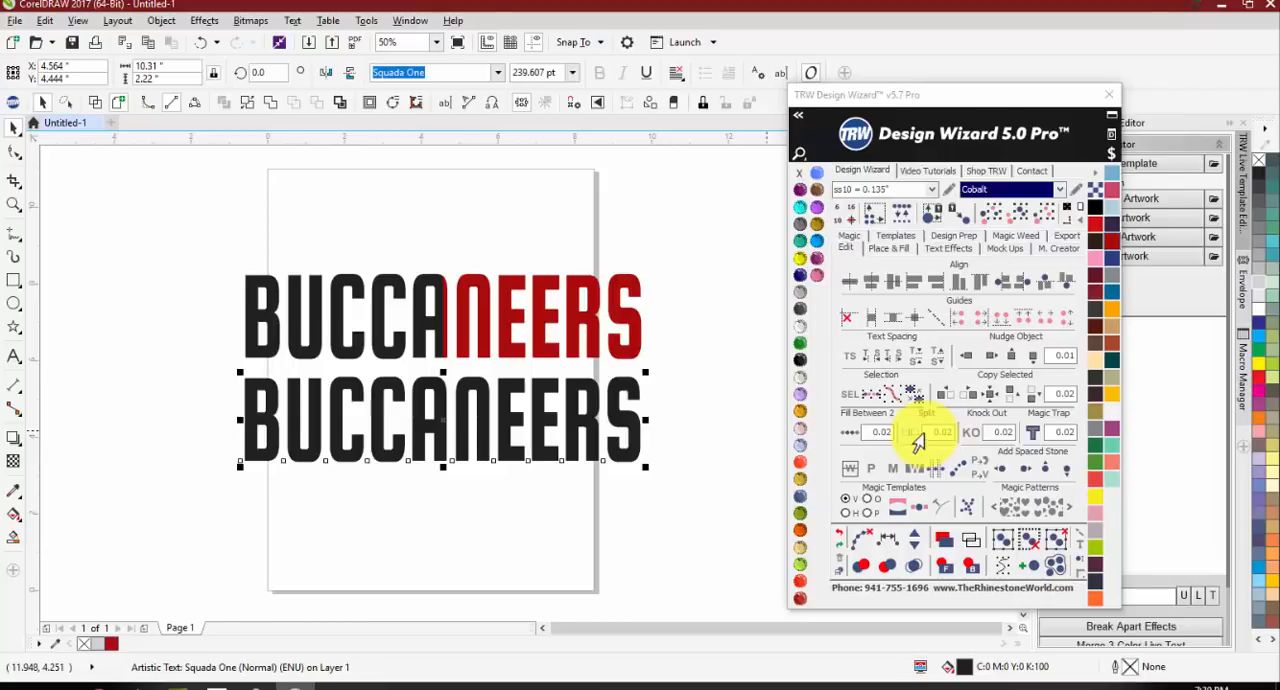
{"action": "left_click", "coordinate": [913, 433]}
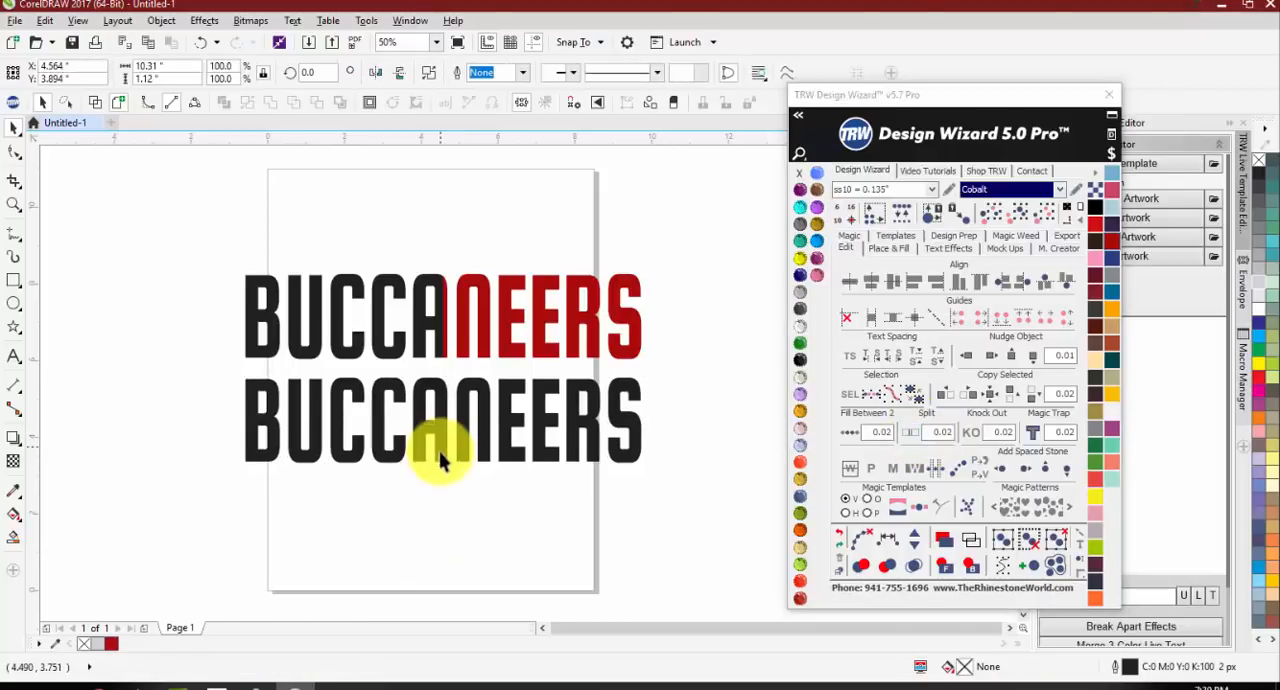
{"action": "left_click_drag", "start_coordinate": [434, 451], "coordinate": [440, 507]}
{"action": "key", "text": "ctrl+z"}
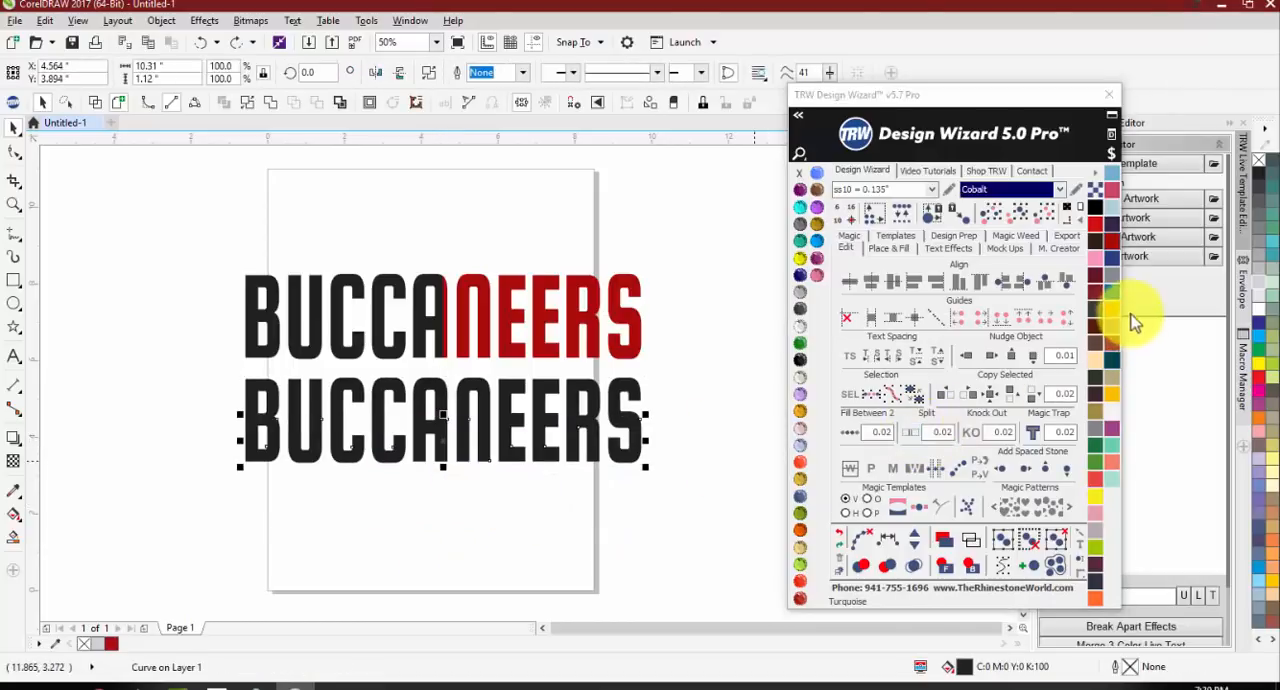
{"action": "left_click", "coordinate": [1110, 291]}
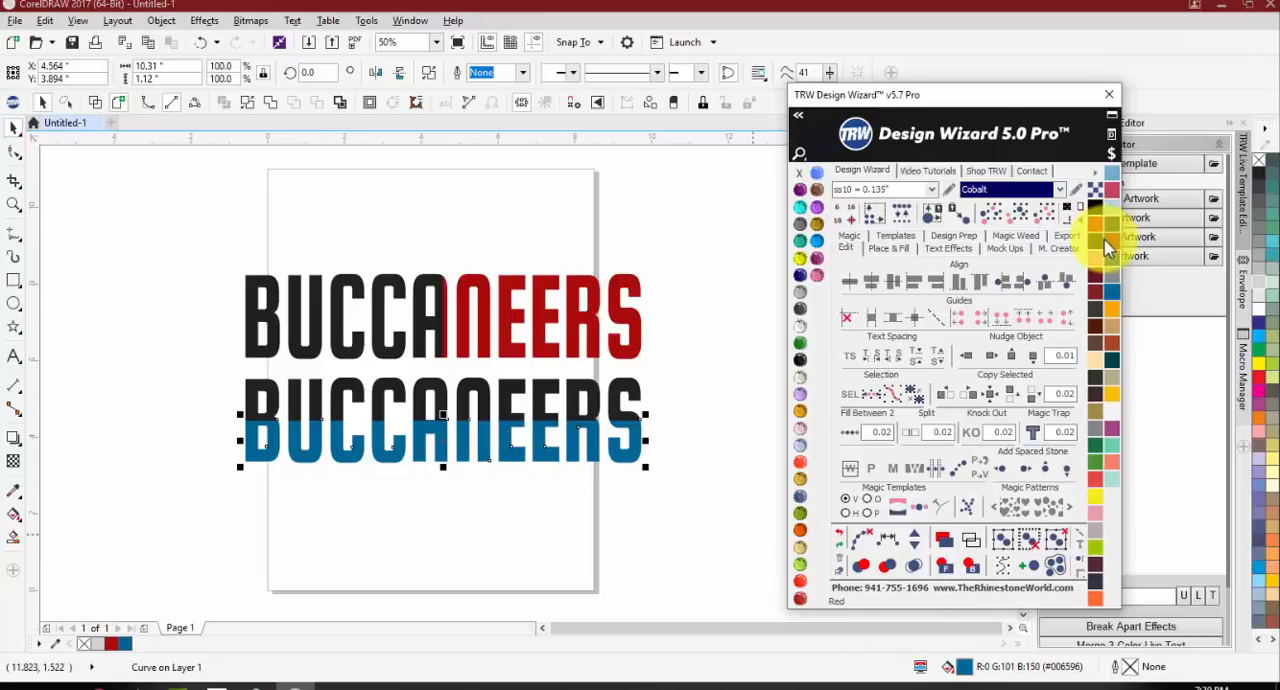
{"action": "left_click", "coordinate": [1111, 242]}
{"action": "left_click", "coordinate": [443, 551]}
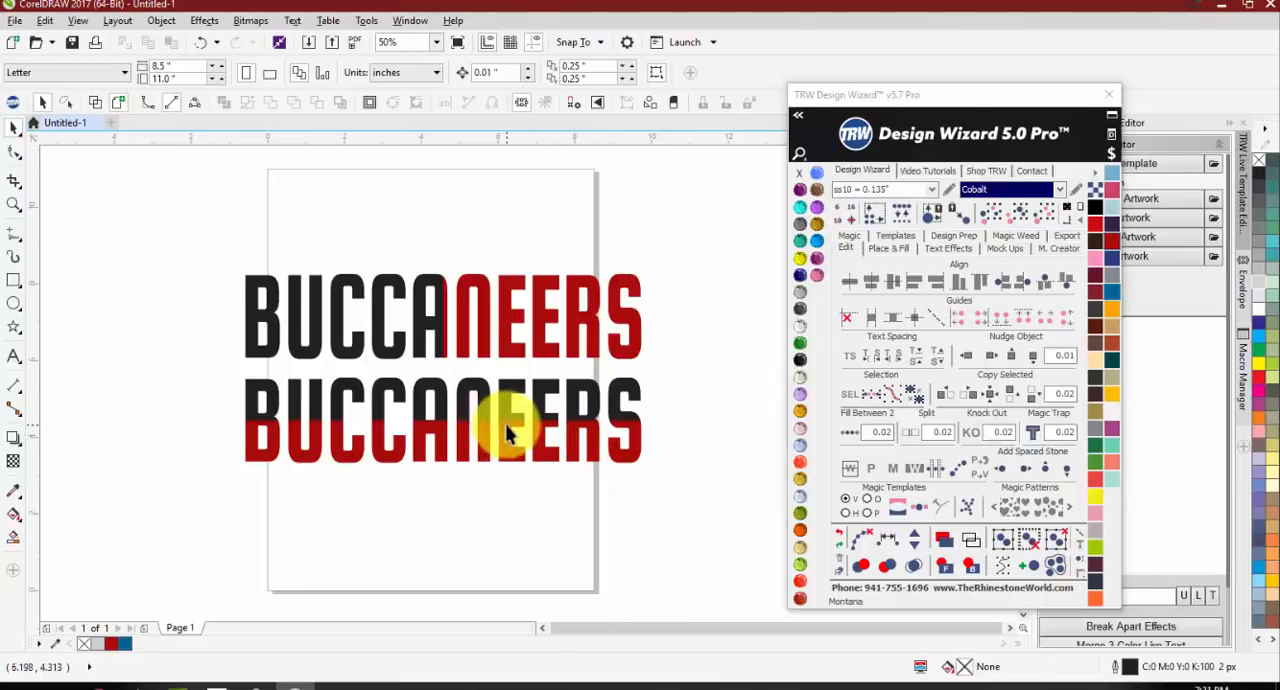
Step: Try a thin gap by nudging the red bottom half down, undo the move, and select the split spacing value
{"action": "scroll", "coordinate": [421, 438], "scroll_direction": "up", "scroll_amount": 2}
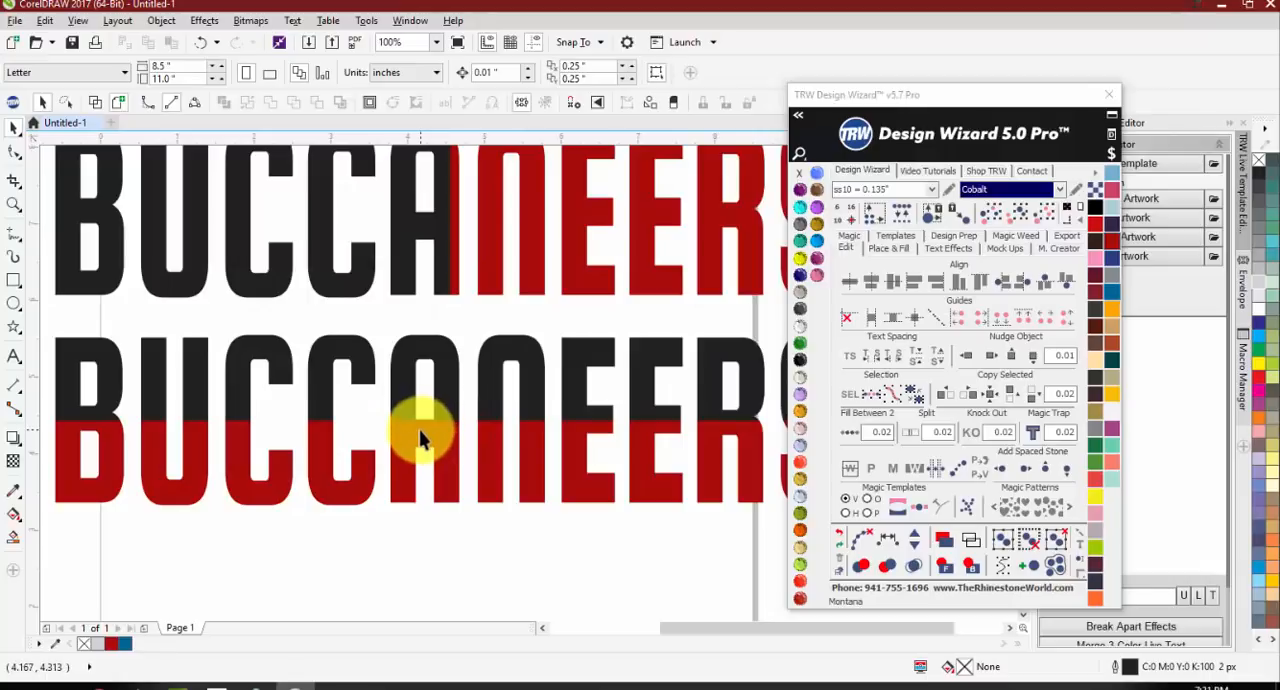
{"action": "scroll", "coordinate": [410, 440], "scroll_direction": "up", "scroll_amount": 2}
{"action": "left_click", "coordinate": [410, 440]}
{"action": "scroll", "coordinate": [410, 440], "scroll_direction": "down", "scroll_amount": 2}
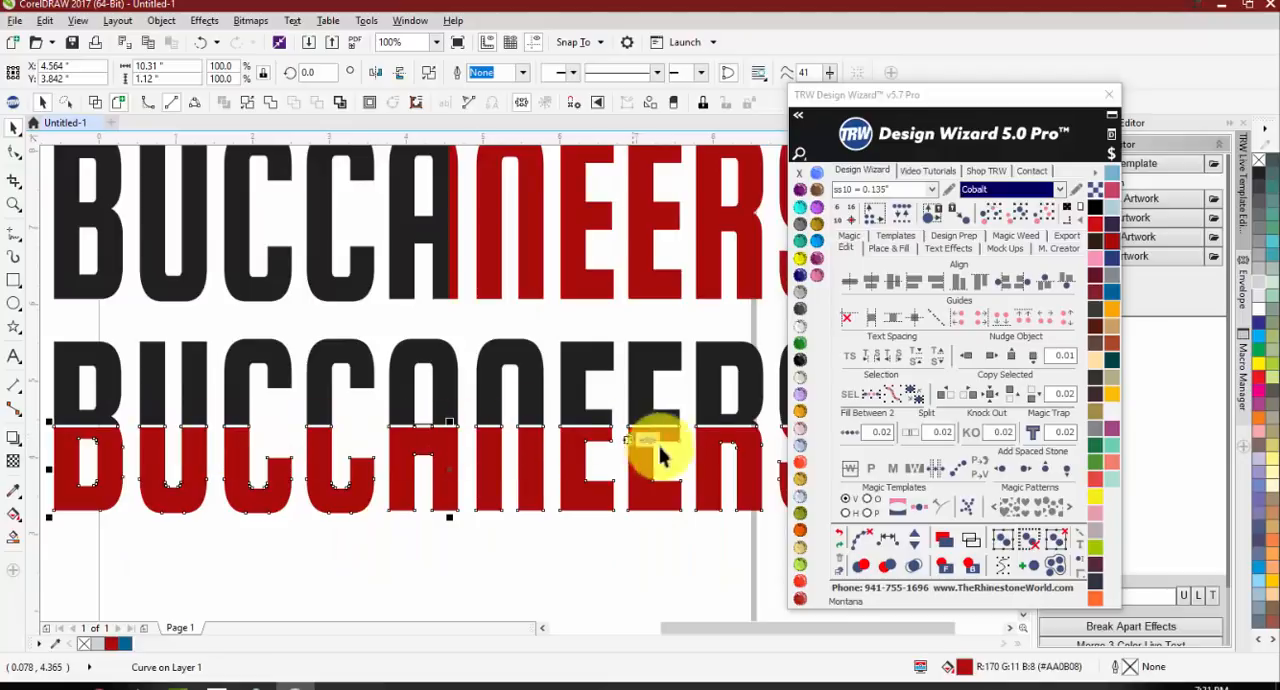
{"action": "key", "text": "ctrl+z"}
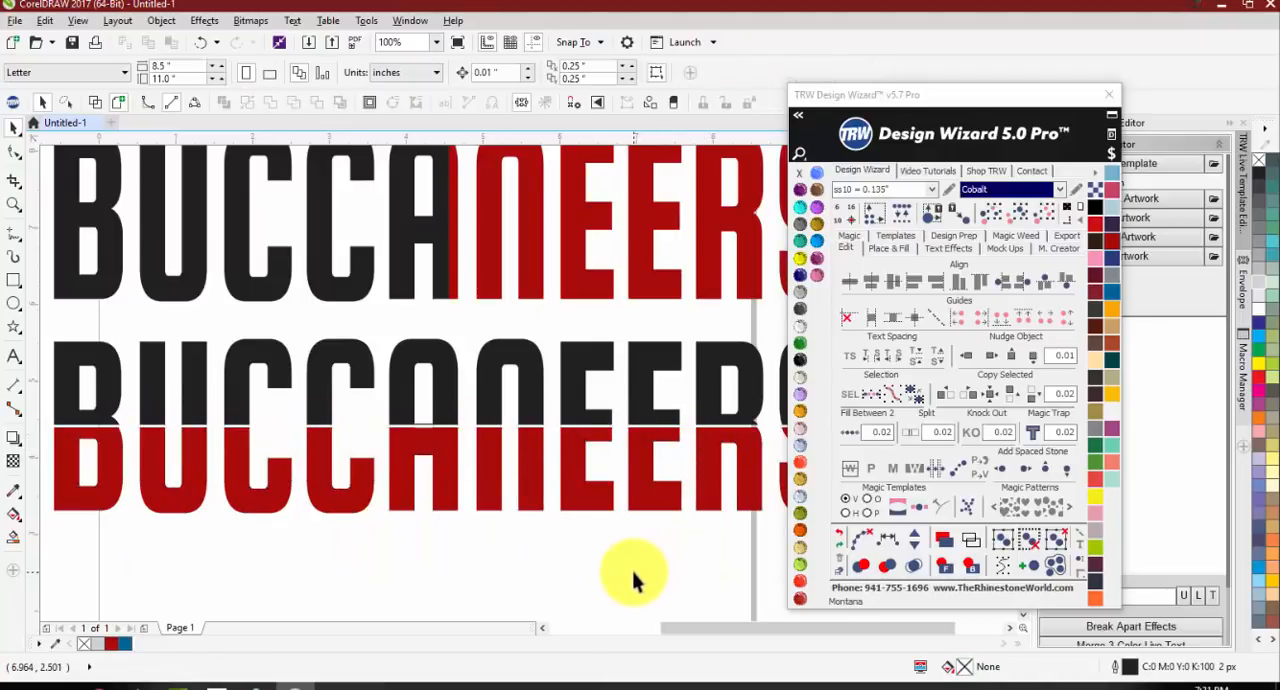
{"action": "left_click", "coordinate": [620, 575]}
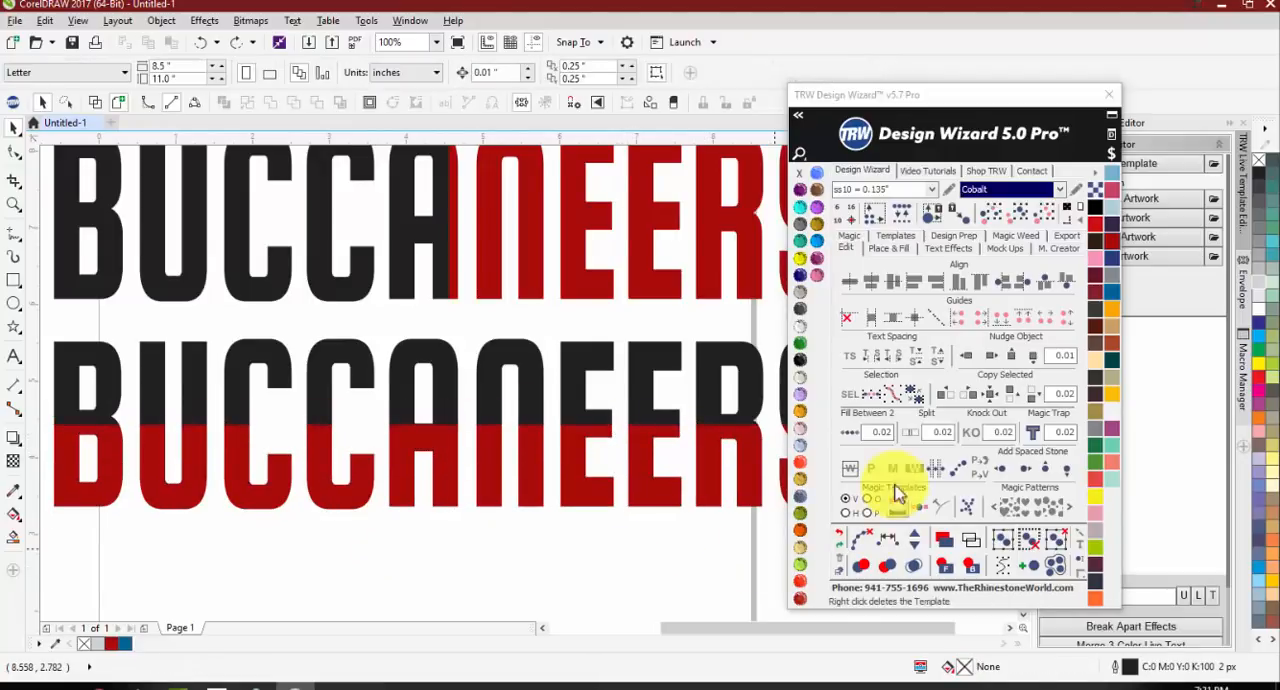
{"action": "double_click", "coordinate": [940, 432]}
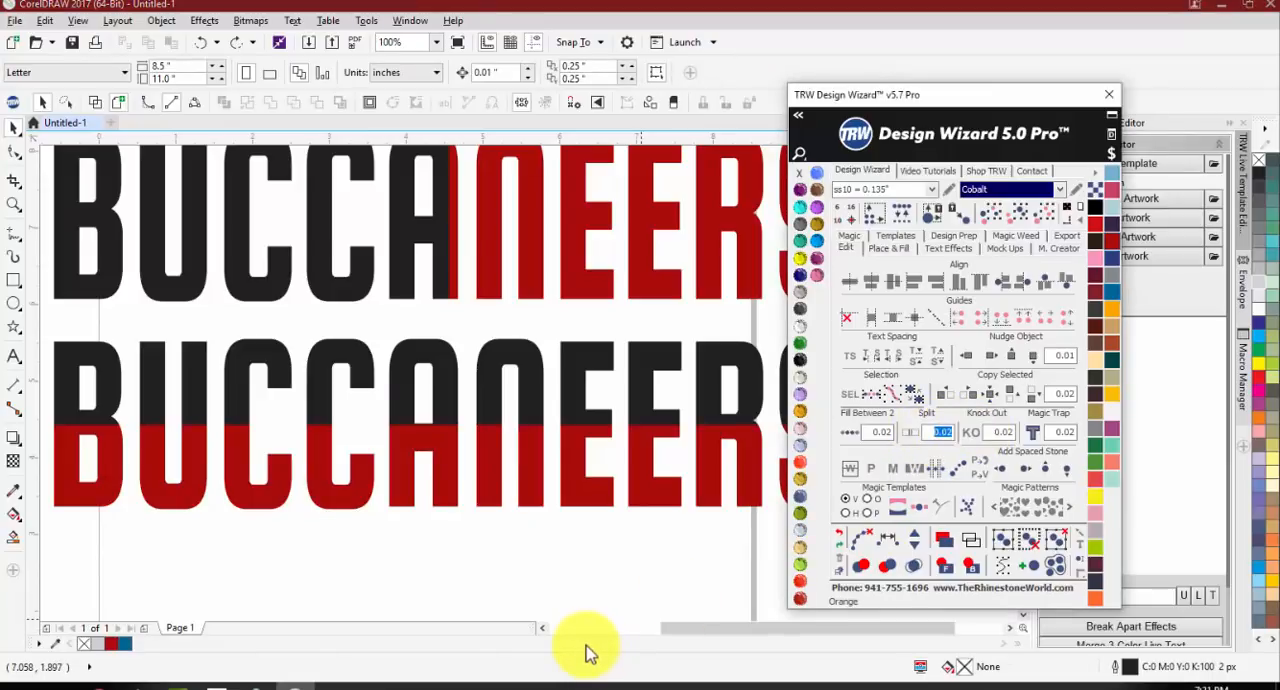
Step: Draw a five-pointed star about 2.2 × 2.1 inches beside the page and split it vertically
{"action": "scroll", "coordinate": [569, 485], "scroll_direction": "down", "scroll_amount": 1}
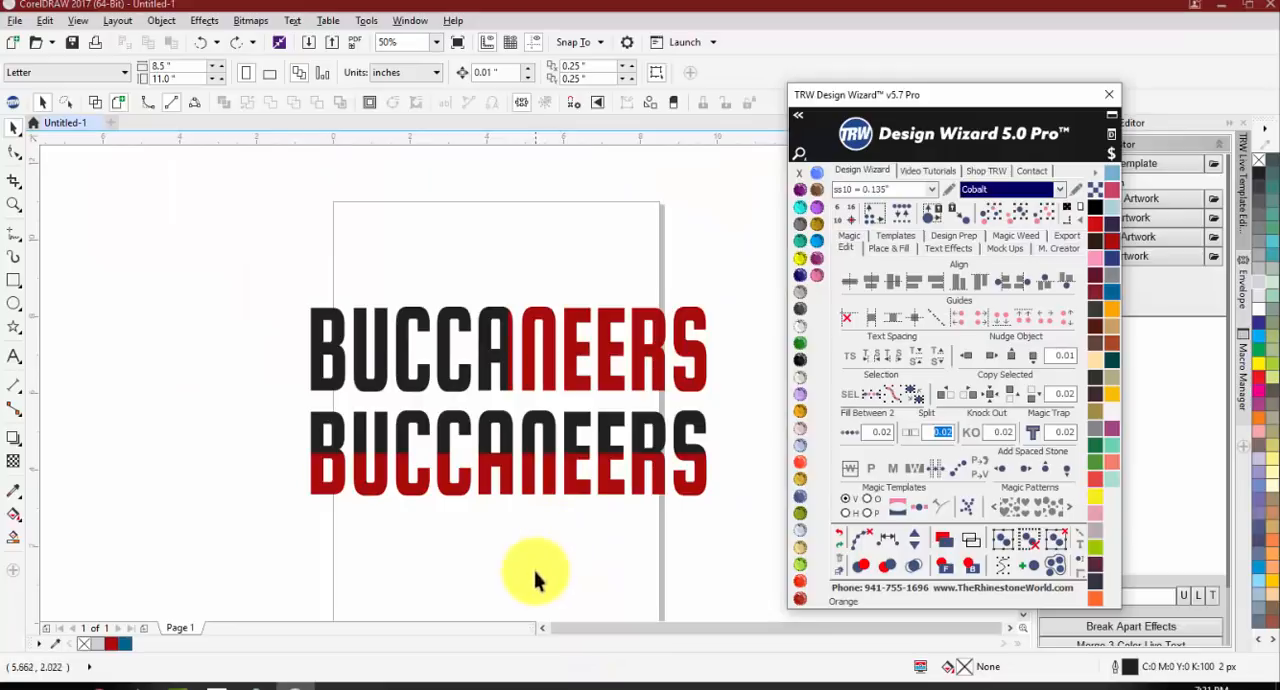
{"action": "left_click", "coordinate": [14, 328]}
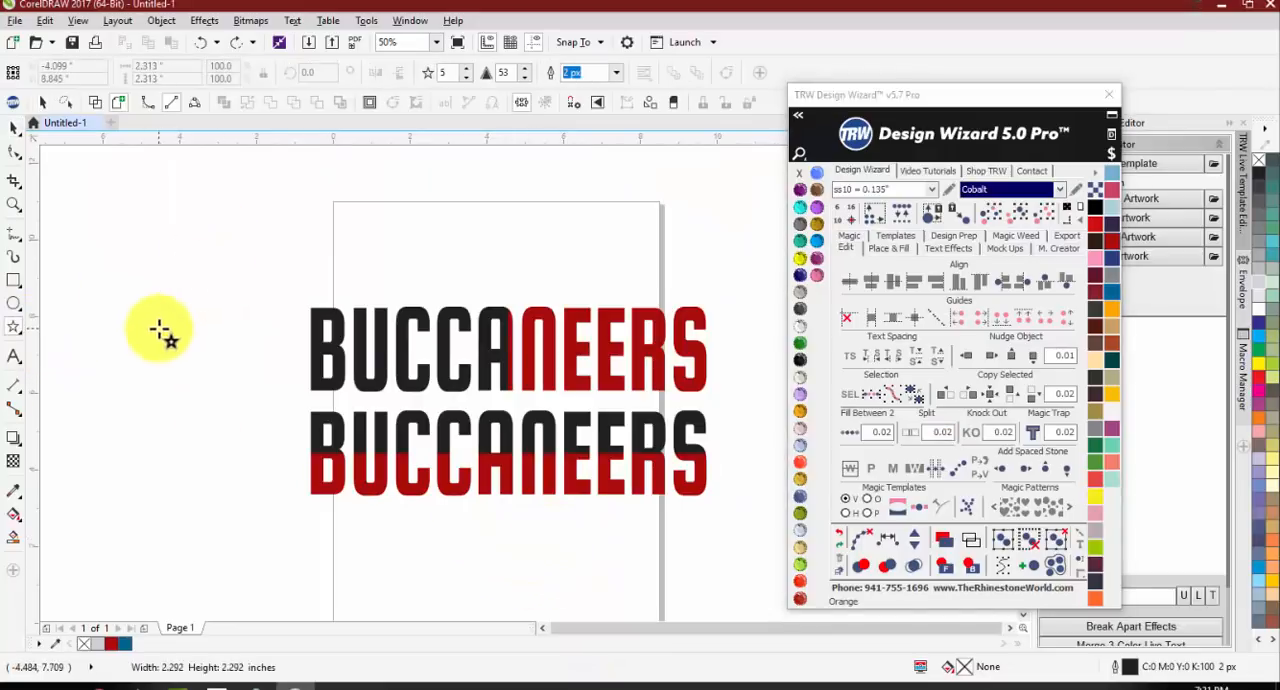
{"action": "left_click_drag", "start_coordinate": [131, 240], "coordinate": [160, 328]}
{"action": "left_click", "coordinate": [912, 433]}
{"action": "left_click", "coordinate": [167, 270]}
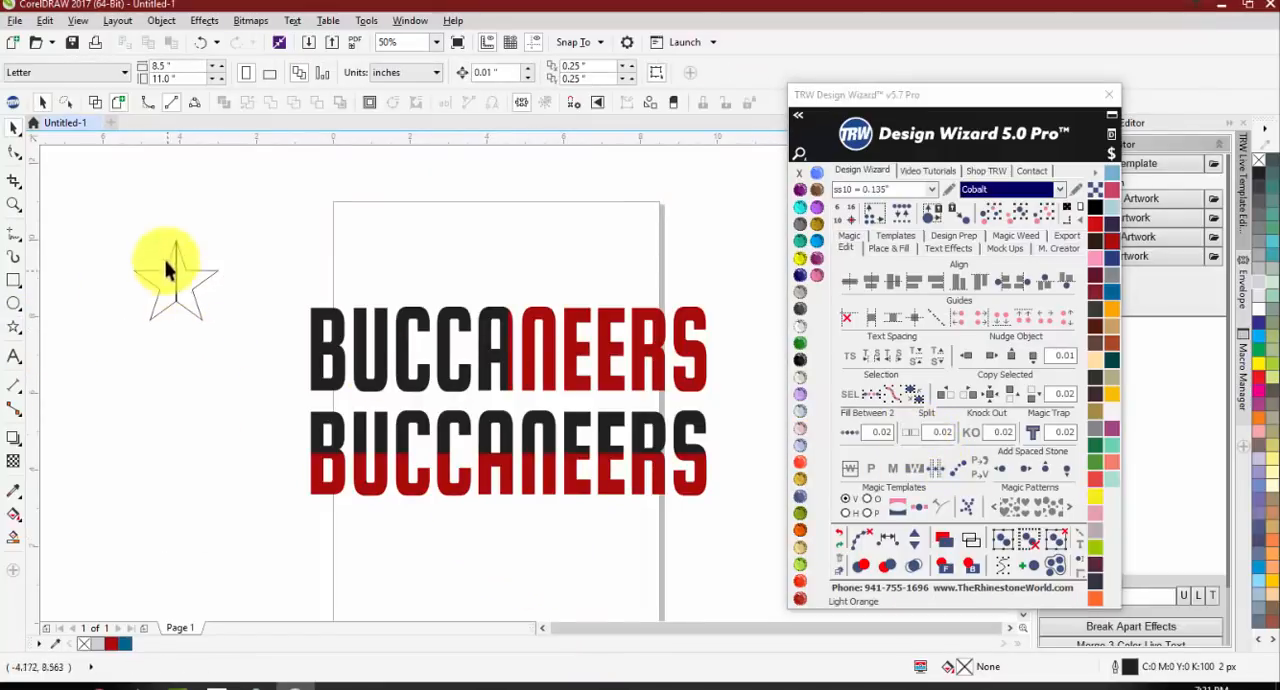
{"action": "scroll", "coordinate": [167, 270], "scroll_direction": "up", "scroll_amount": 2}
Step: Undo the star's vertical split and split it horizontally instead
{"action": "key", "text": "ctrl+z"}
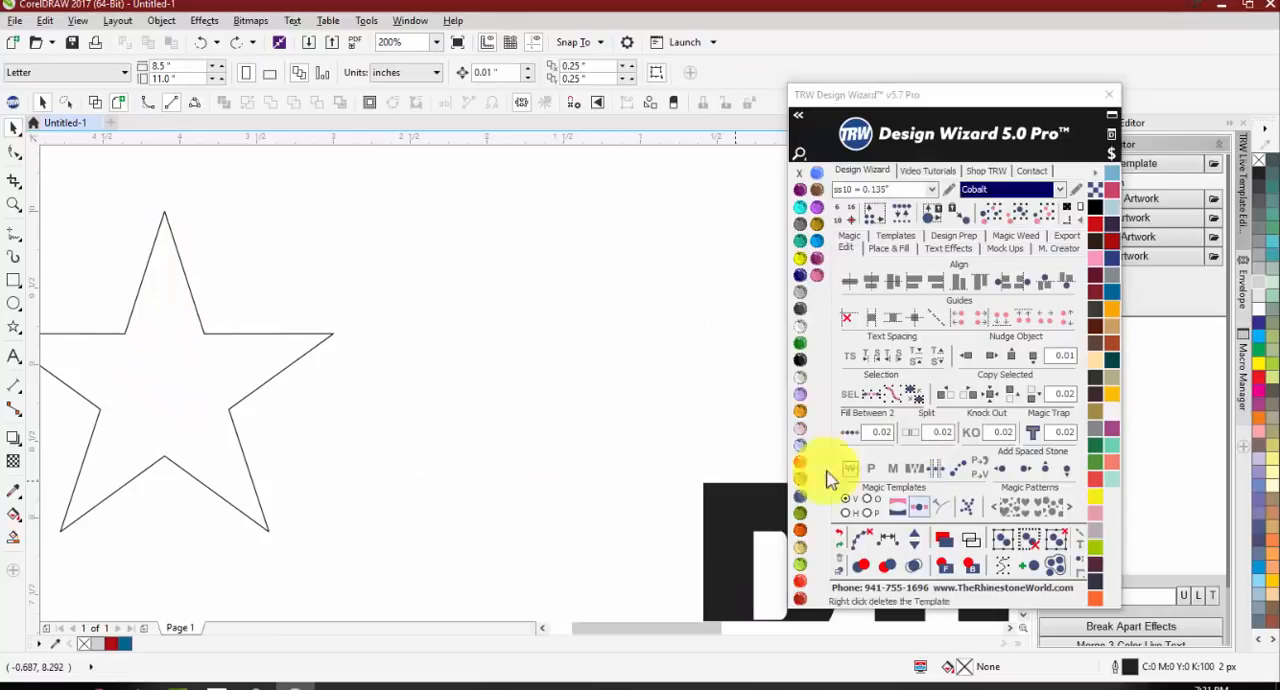
{"action": "left_click", "coordinate": [265, 383]}
{"action": "left_click", "coordinate": [910, 430]}
{"action": "left_click", "coordinate": [414, 371]}
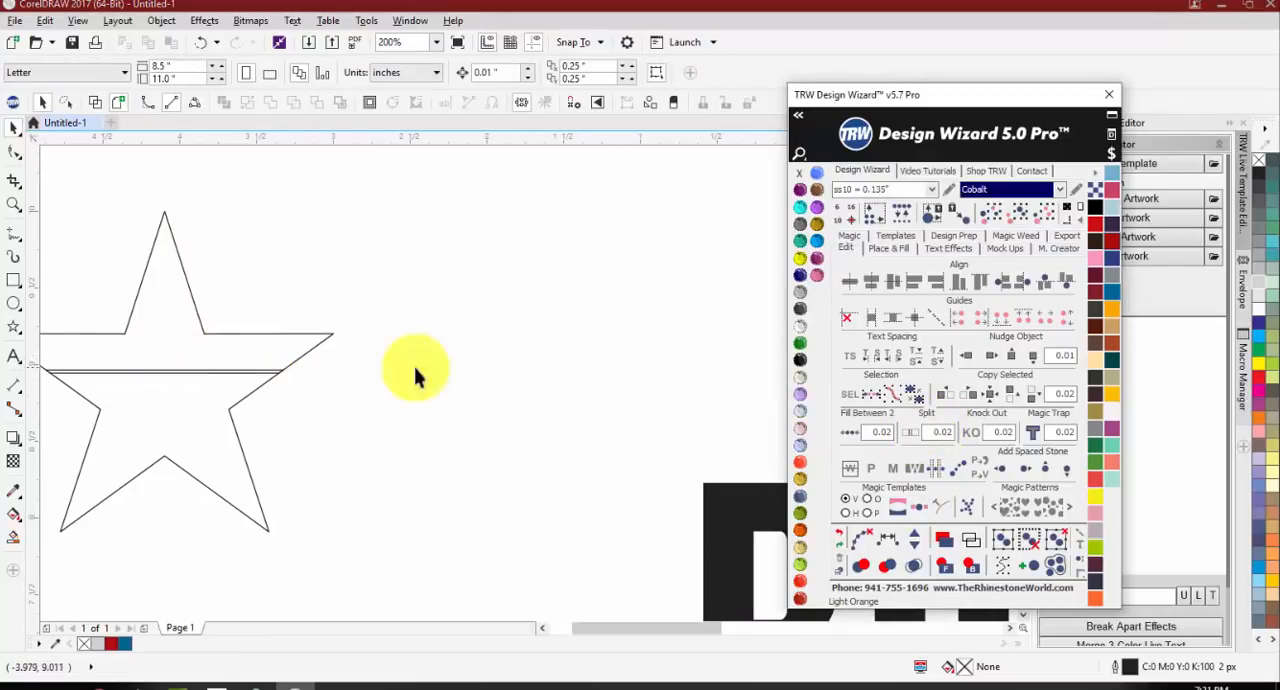
Step: Undo the star's horizontal split and delete the star
{"action": "scroll", "coordinate": [265, 374], "scroll_direction": "down", "scroll_amount": 4}
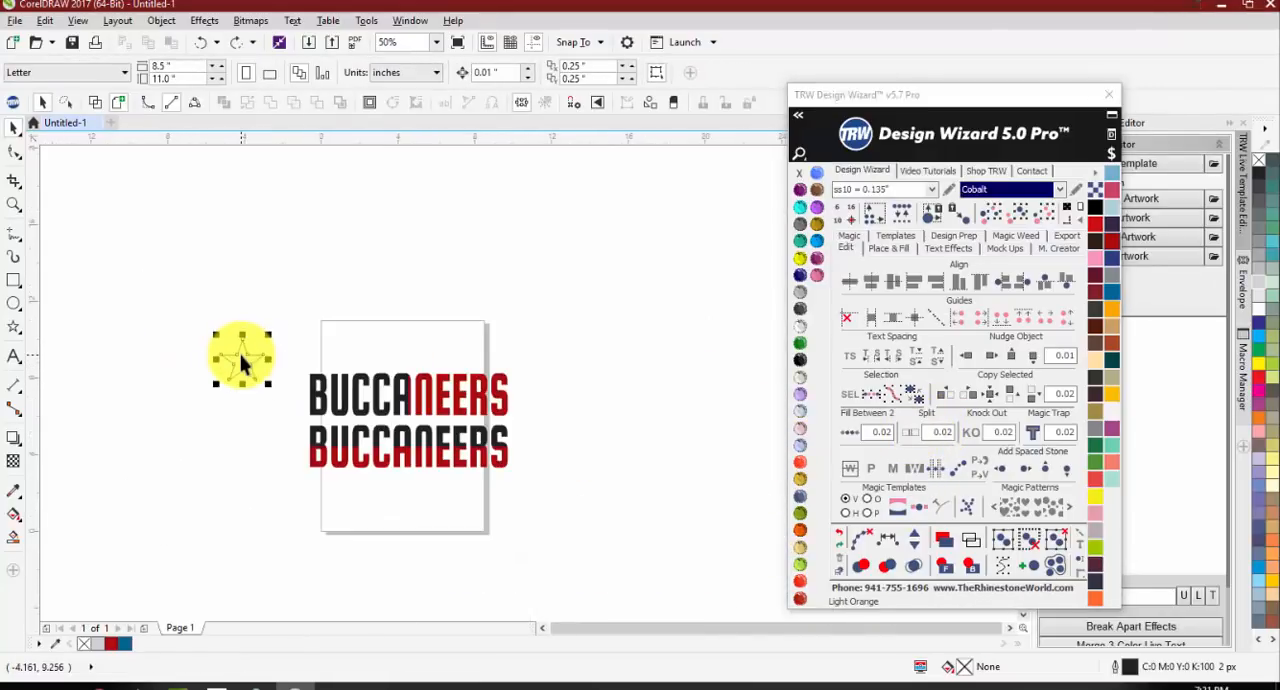
{"action": "left_click", "coordinate": [242, 362]}
{"action": "scroll", "coordinate": [242, 362], "scroll_direction": "up", "scroll_amount": 4}
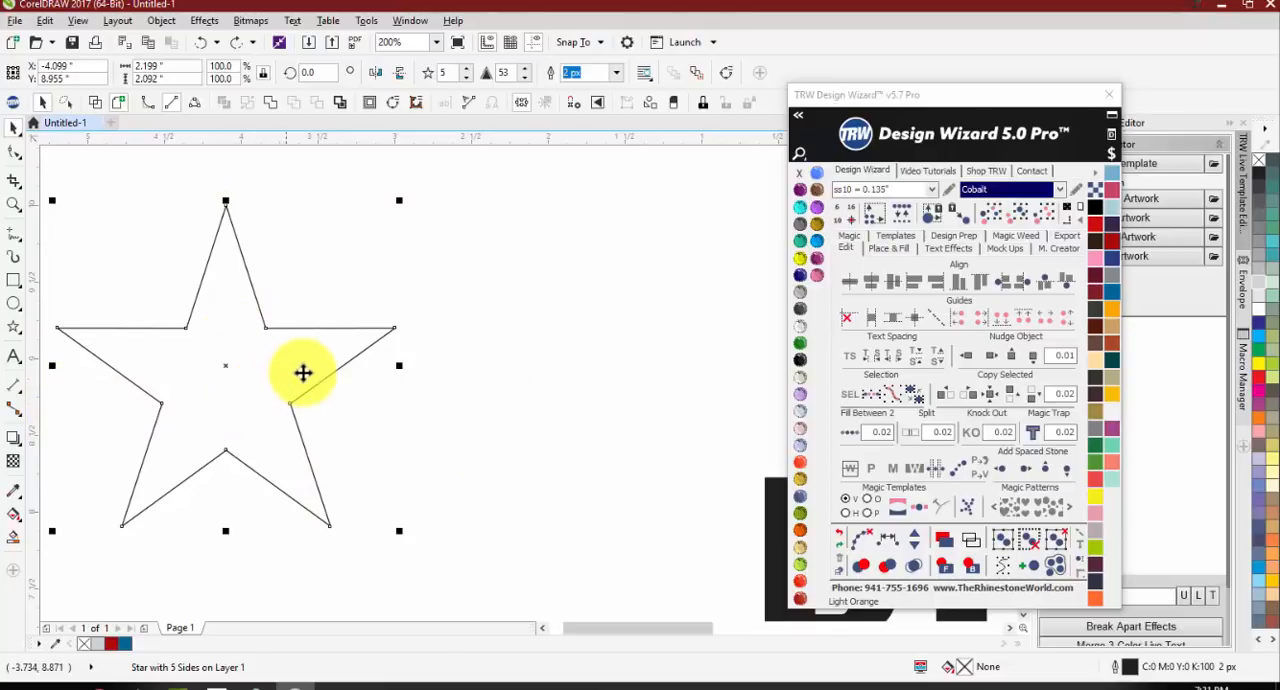
{"action": "key", "text": "Delete"}
{"action": "scroll", "coordinate": [217, 308], "scroll_direction": "down", "scroll_amount": 3}
{"action": "scroll", "coordinate": [322, 400], "scroll_direction": "up", "scroll_amount": 2}
Step: Split the black top half of the lower BUCCANEERS horizontally, filling the upper strip very light gray and the lower strip 30% black
{"action": "left_click", "coordinate": [354, 429]}
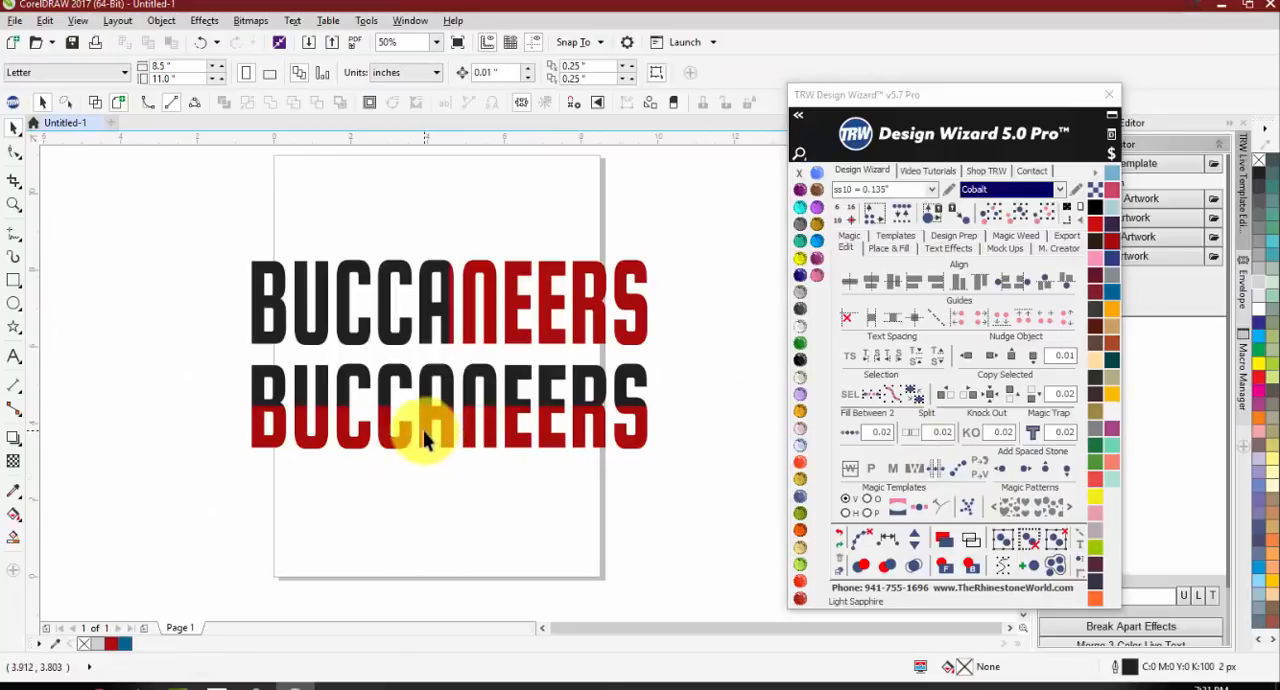
{"action": "left_click", "coordinate": [428, 380]}
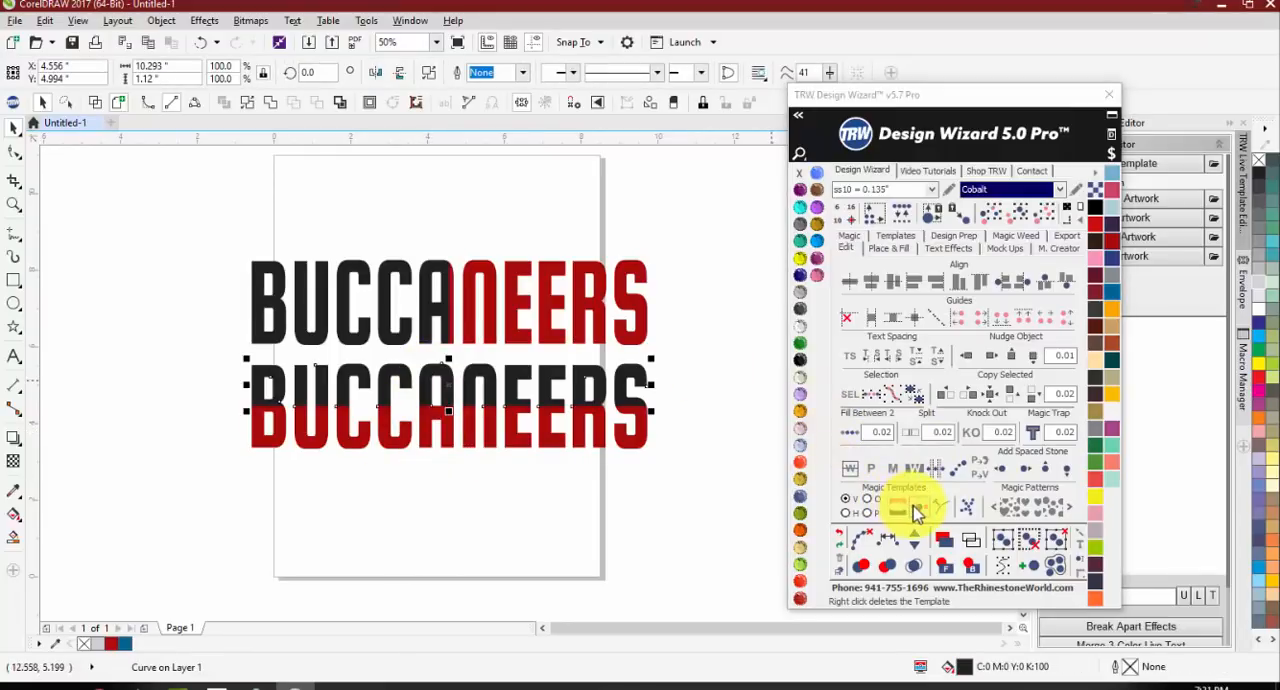
{"action": "right_click", "coordinate": [912, 434]}
{"action": "left_click", "coordinate": [520, 520]}
{"action": "left_click", "coordinate": [449, 373]}
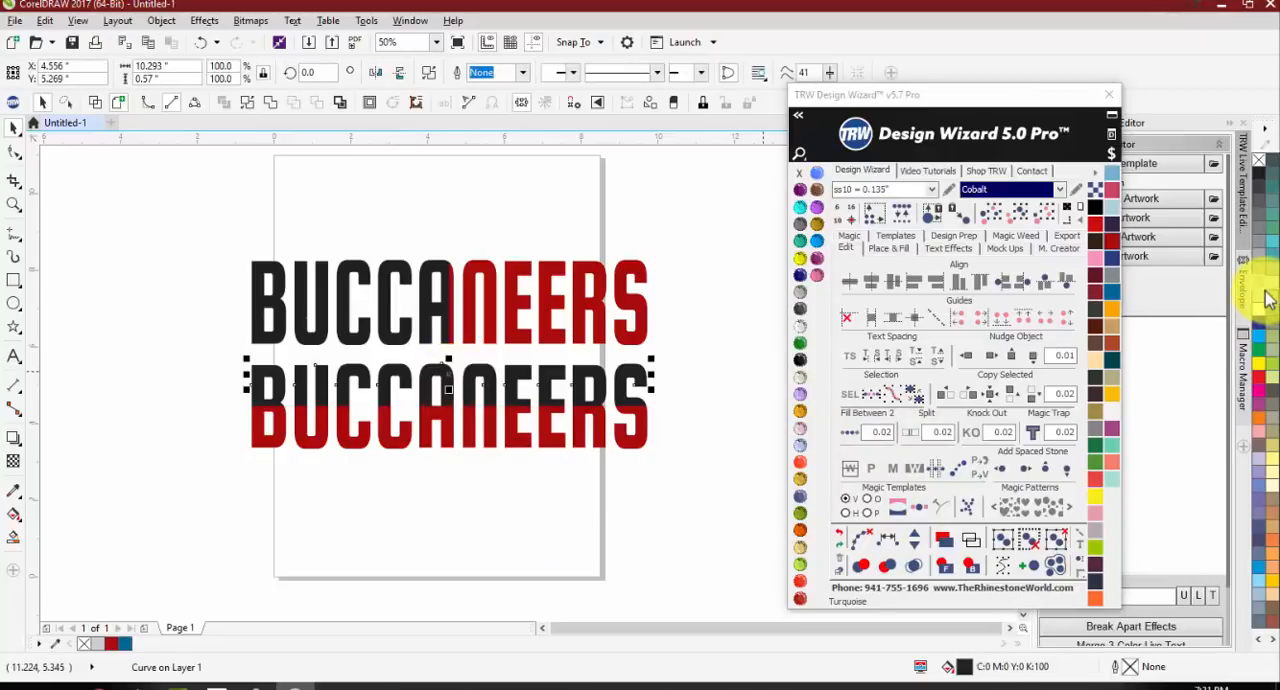
{"action": "scroll", "coordinate": [449, 391], "scroll_direction": "up", "scroll_amount": 2}
{"action": "left_click_drag", "start_coordinate": [547, 347], "coordinate": [547, 390]}
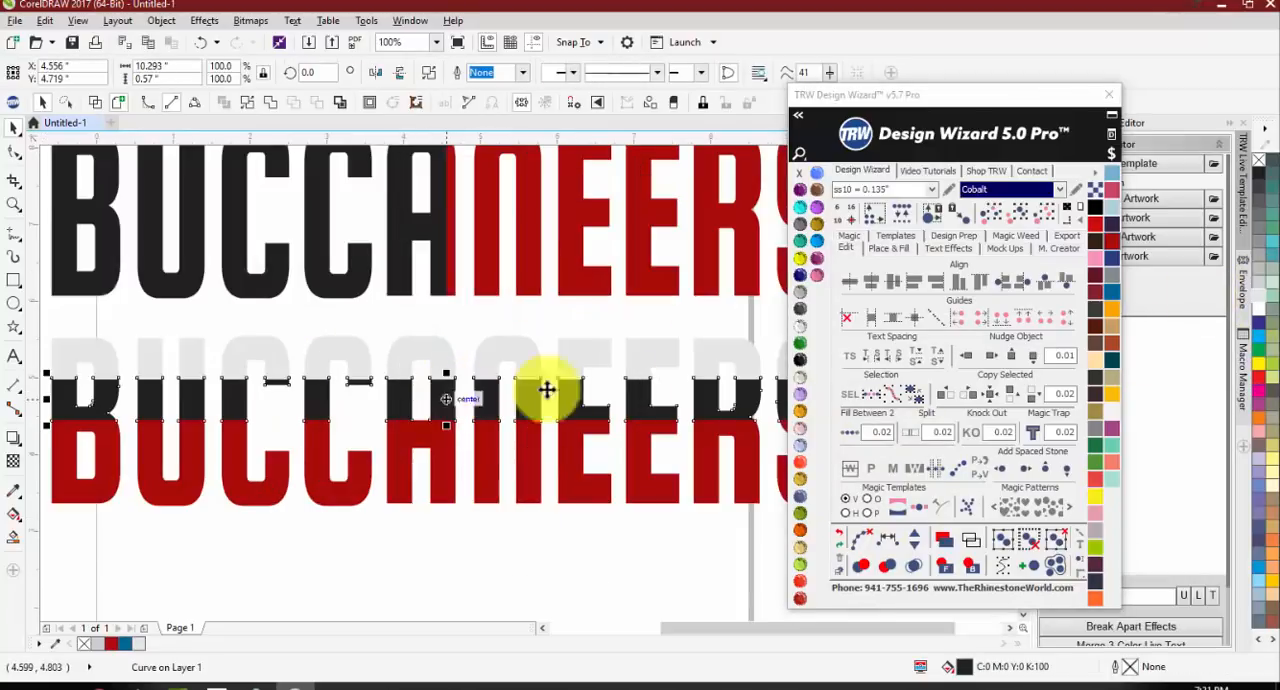
{"action": "left_click", "coordinate": [1260, 271]}
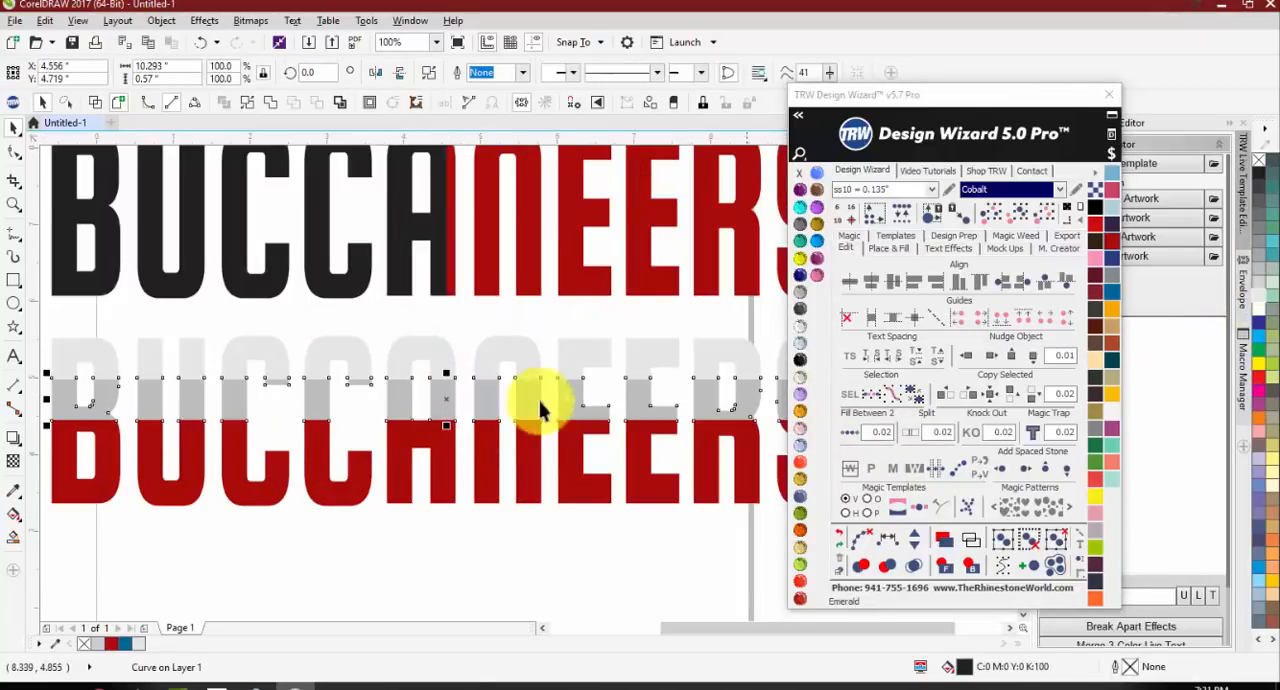
Step: Split the red bottom half of the lower BUCCANEERS horizontally and fill its strips with 50% black above and 80% black below
{"action": "left_click", "coordinate": [494, 453]}
{"action": "left_click_drag", "start_coordinate": [683, 417], "coordinate": [651, 471]}
{"action": "left_click", "coordinate": [1260, 204]}
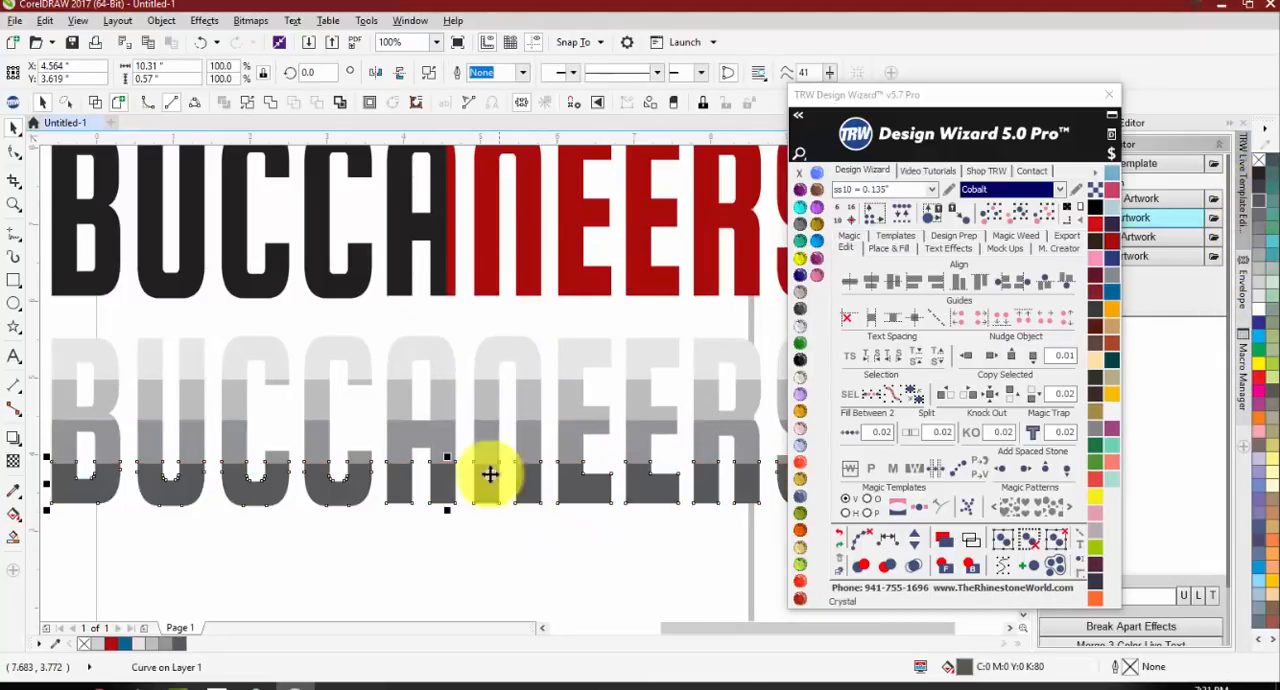
{"action": "scroll", "coordinate": [409, 435], "scroll_direction": "down", "scroll_amount": 2}
{"action": "key", "text": "Escape"}
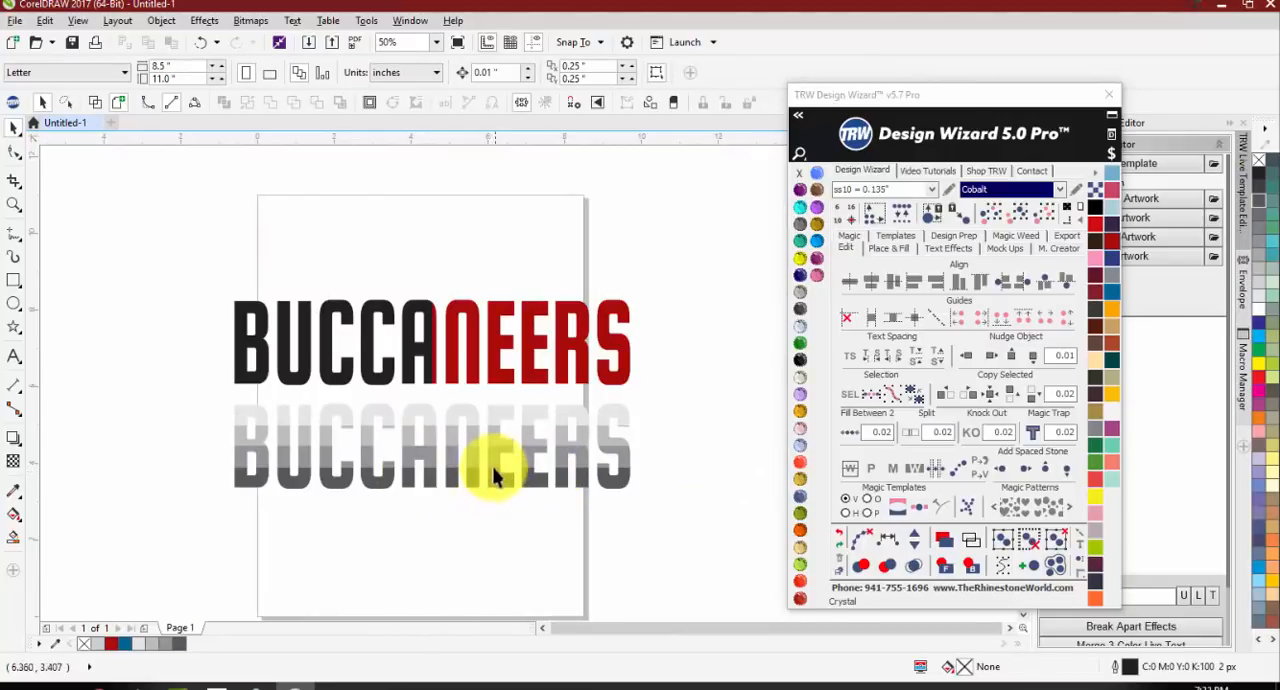
Step: Examine the overlaps along the split lines of both BUCCANEERS words in wireframe view, and return to the full-colour view
{"action": "scroll", "coordinate": [451, 471], "scroll_direction": "up", "scroll_amount": 2}
{"action": "scroll", "coordinate": [392, 416], "scroll_direction": "down", "scroll_amount": 2}
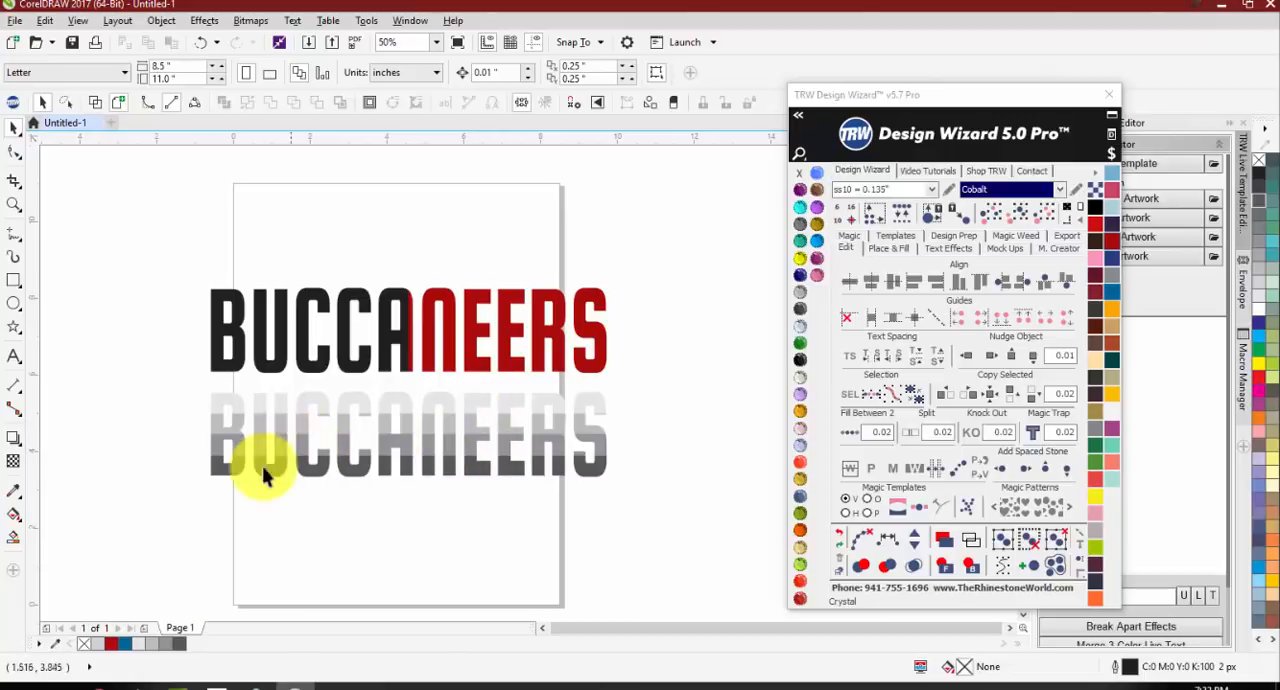
{"action": "scroll", "coordinate": [213, 470], "scroll_direction": "up", "scroll_amount": 5}
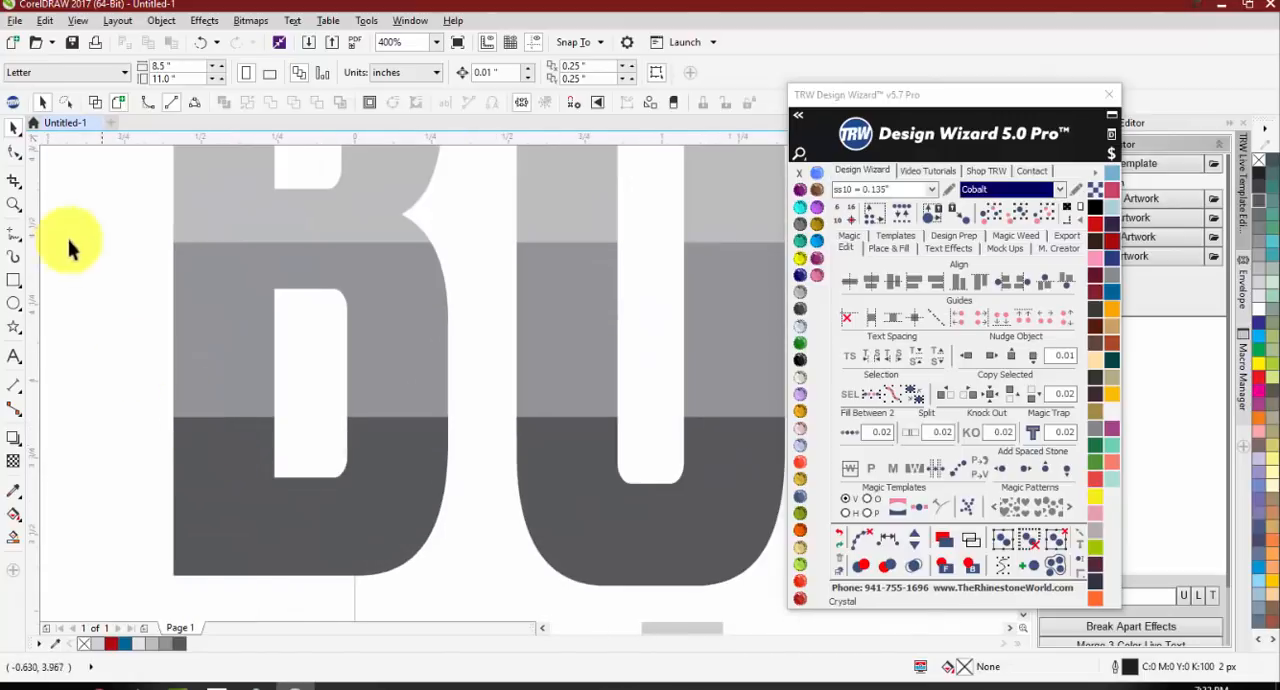
{"action": "left_click", "coordinate": [95, 104]}
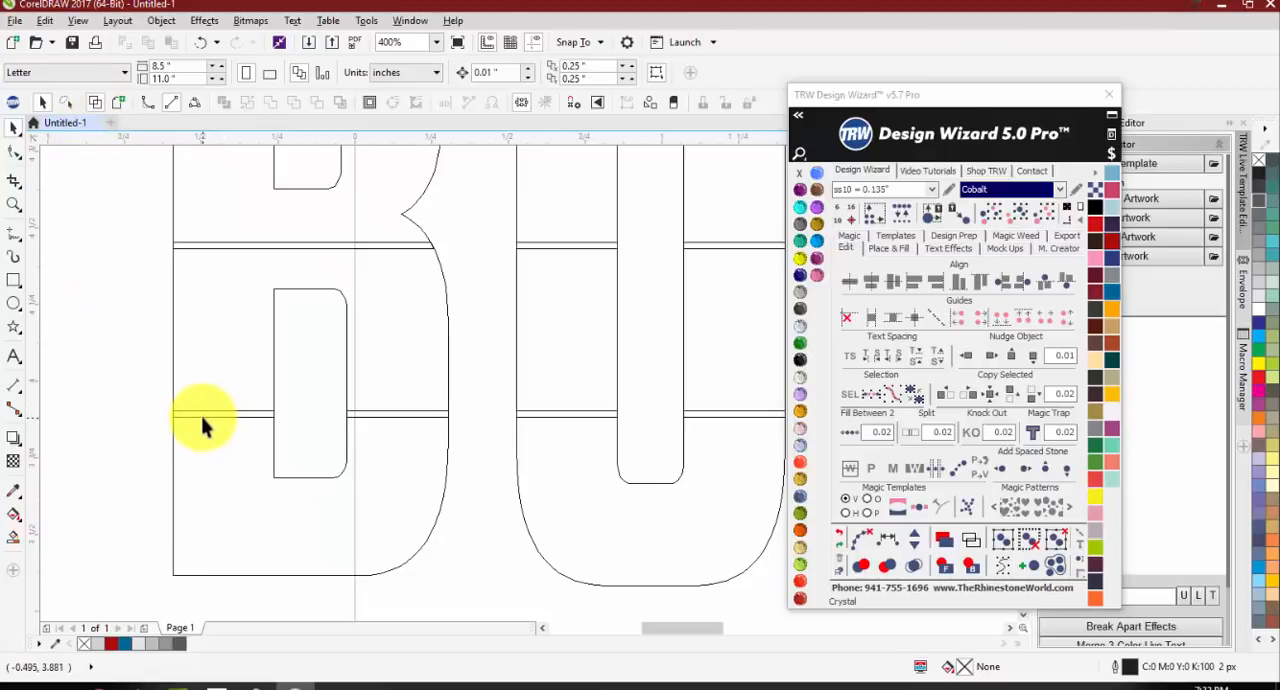
{"action": "scroll", "coordinate": [195, 427], "scroll_direction": "down", "scroll_amount": 2}
{"action": "scroll", "coordinate": [500, 423], "scroll_direction": "down", "scroll_amount": 2}
{"action": "scroll", "coordinate": [571, 414], "scroll_direction": "down", "scroll_amount": 1}
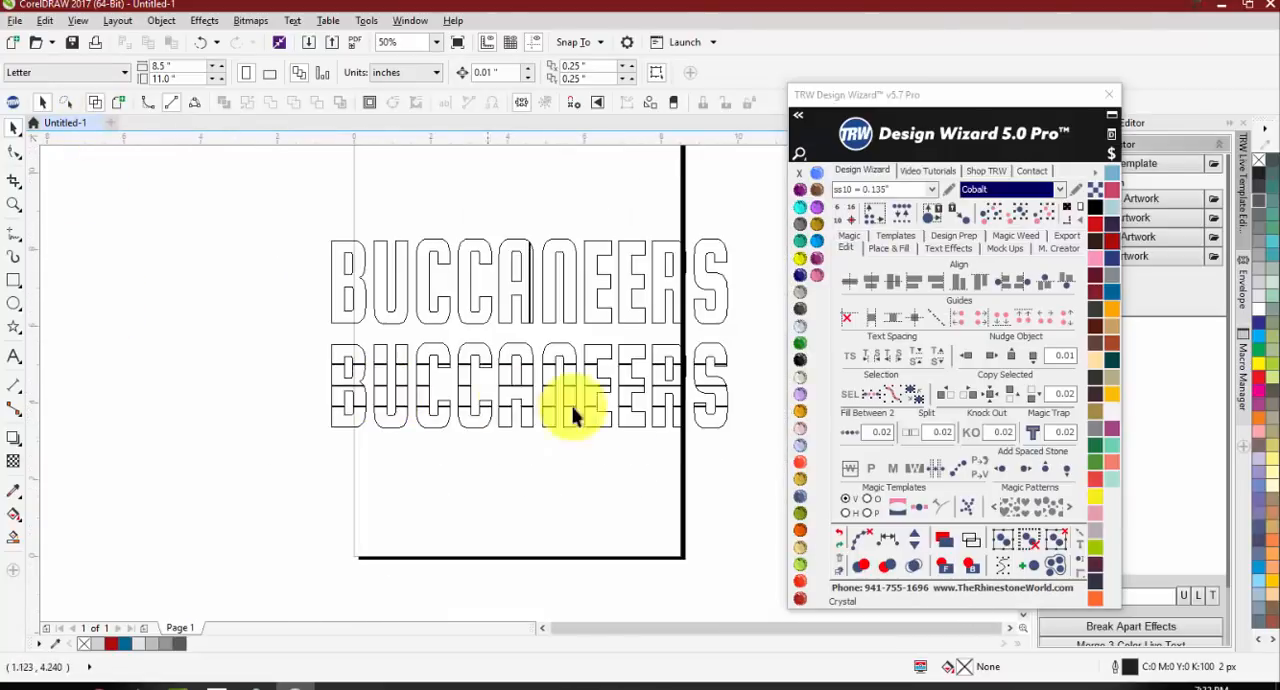
{"action": "scroll", "coordinate": [731, 417], "scroll_direction": "up", "scroll_amount": 3}
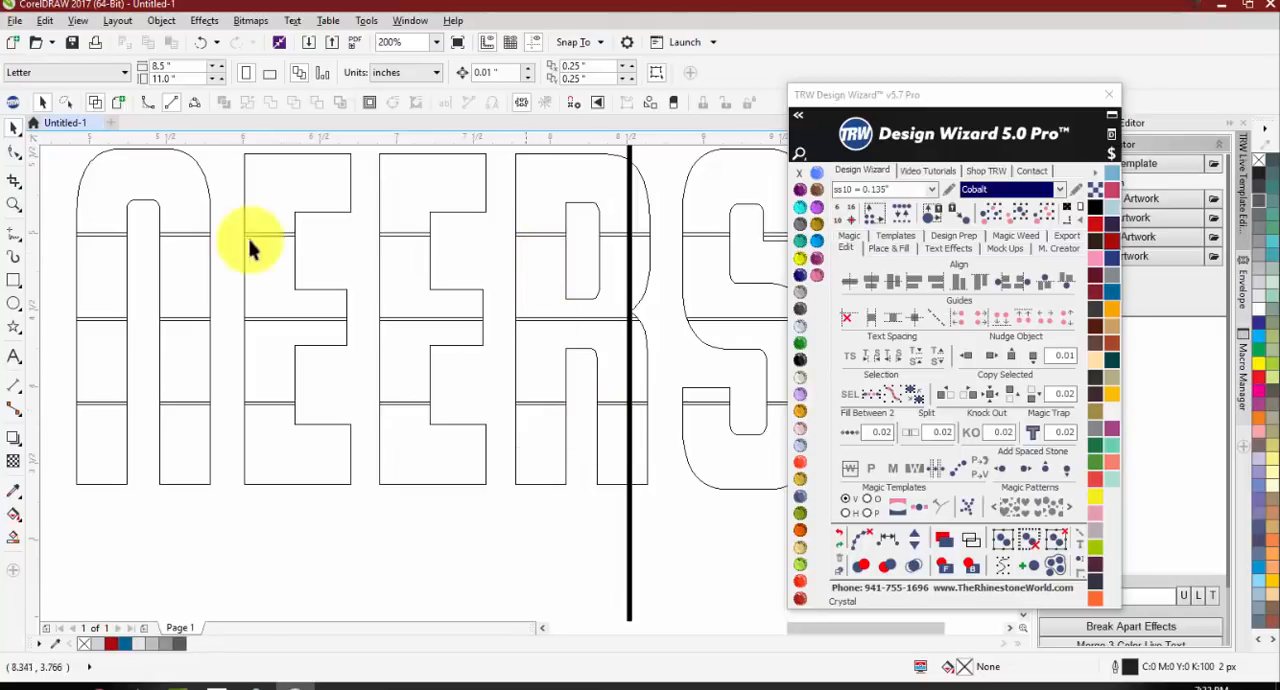
{"action": "left_click", "coordinate": [119, 104]}
Step: Inspect the overlapping edges of the gray strips in the lower BUCCANEERS one by one with the Shape tool
{"action": "scroll", "coordinate": [243, 435], "scroll_direction": "up", "scroll_amount": 1}
{"action": "left_click", "coordinate": [268, 416]}
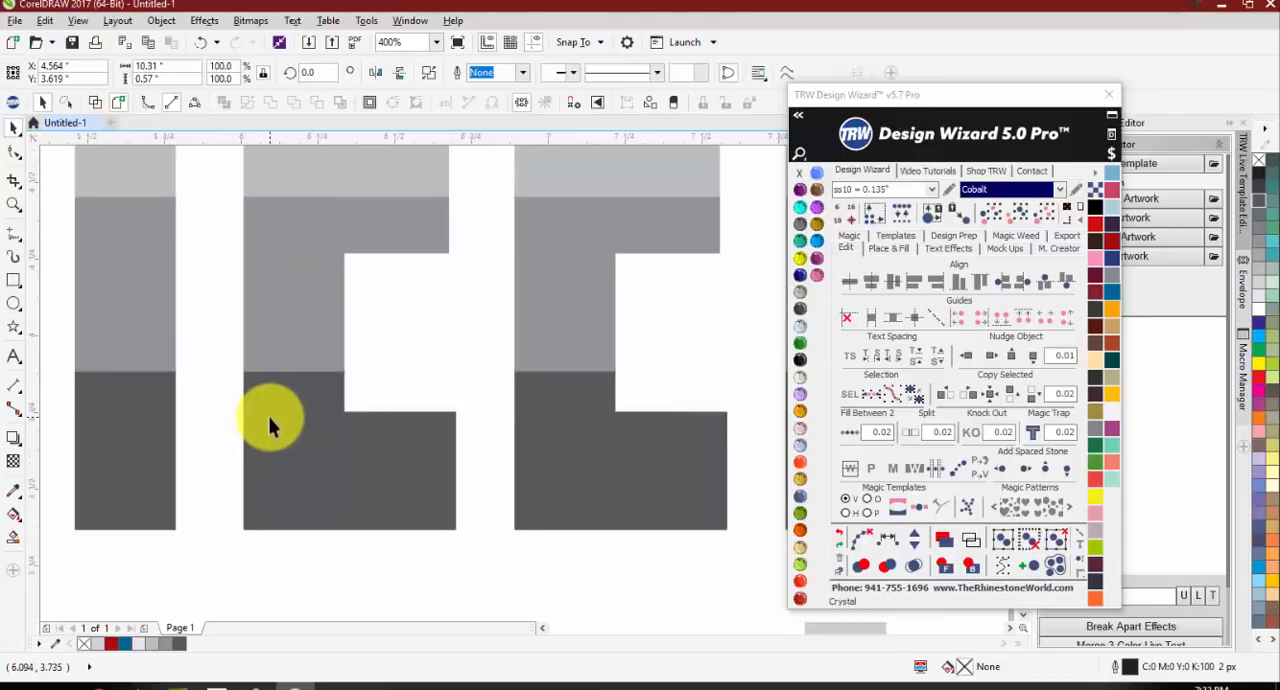
{"action": "key", "text": "F10"}
{"action": "scroll", "coordinate": [270, 420], "scroll_direction": "up", "scroll_amount": 1}
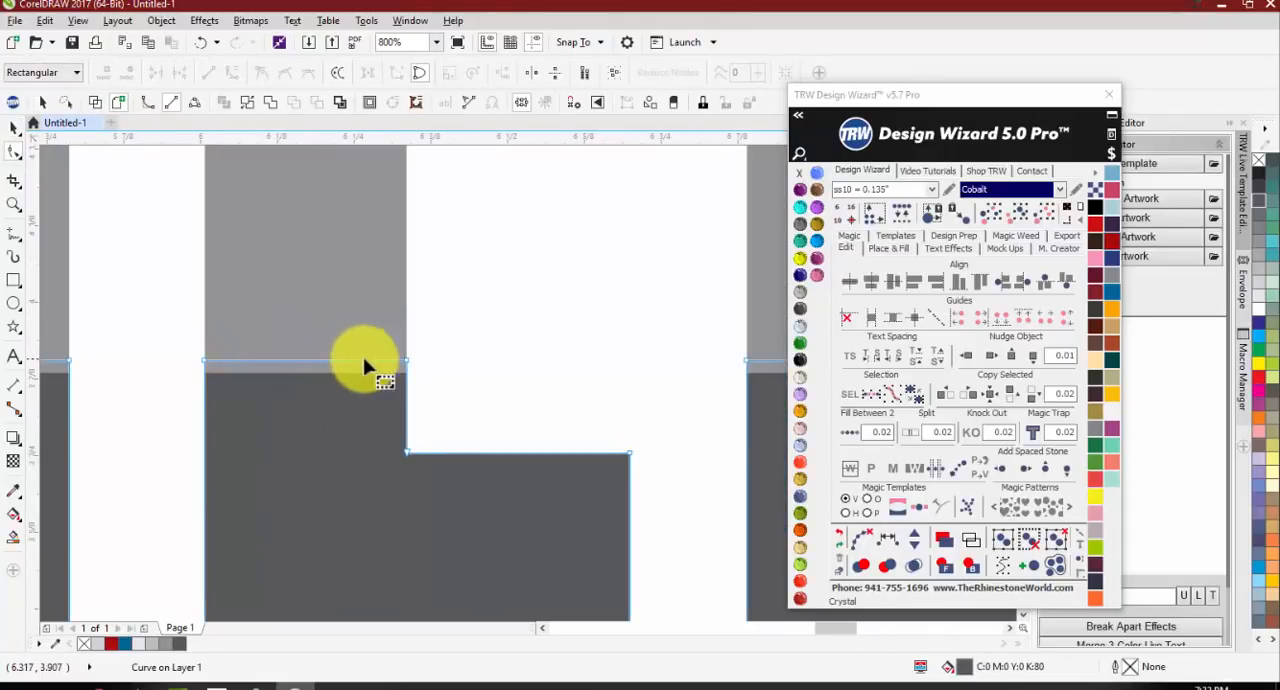
{"action": "scroll", "coordinate": [208, 365], "scroll_direction": "down", "scroll_amount": 1}
{"action": "left_click", "coordinate": [274, 289]}
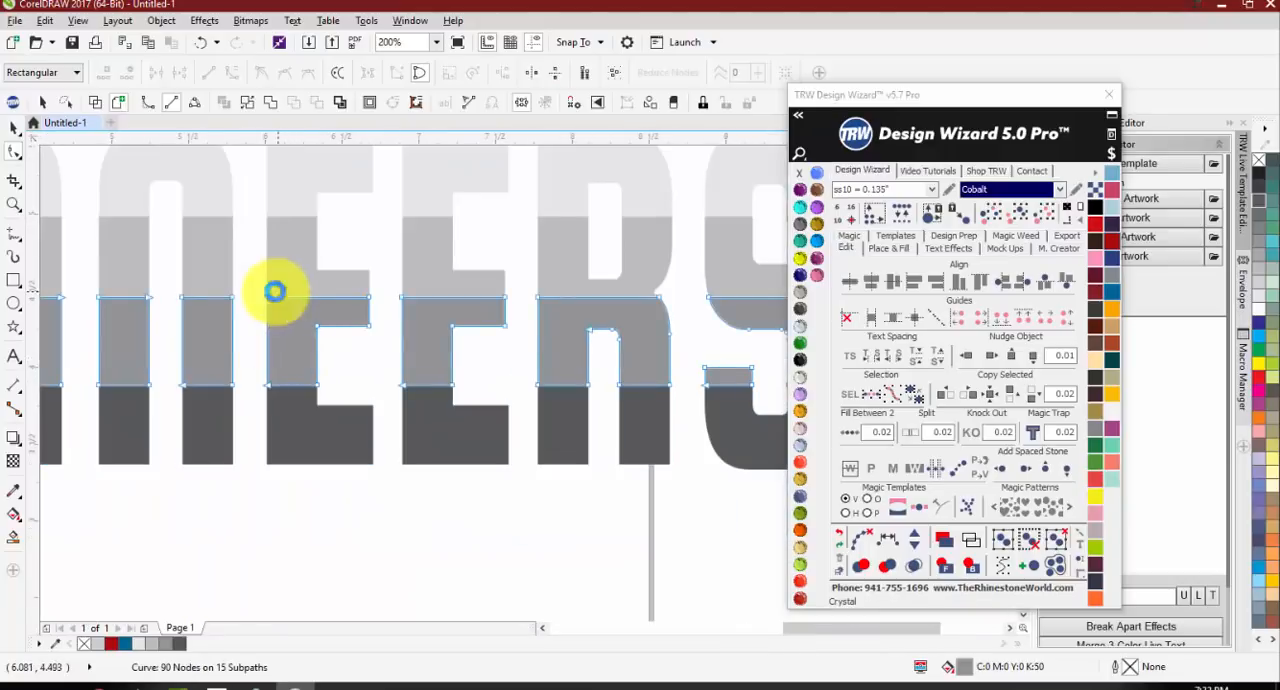
{"action": "scroll", "coordinate": [270, 352], "scroll_direction": "up", "scroll_amount": 1}
{"action": "left_click", "coordinate": [369, 293]}
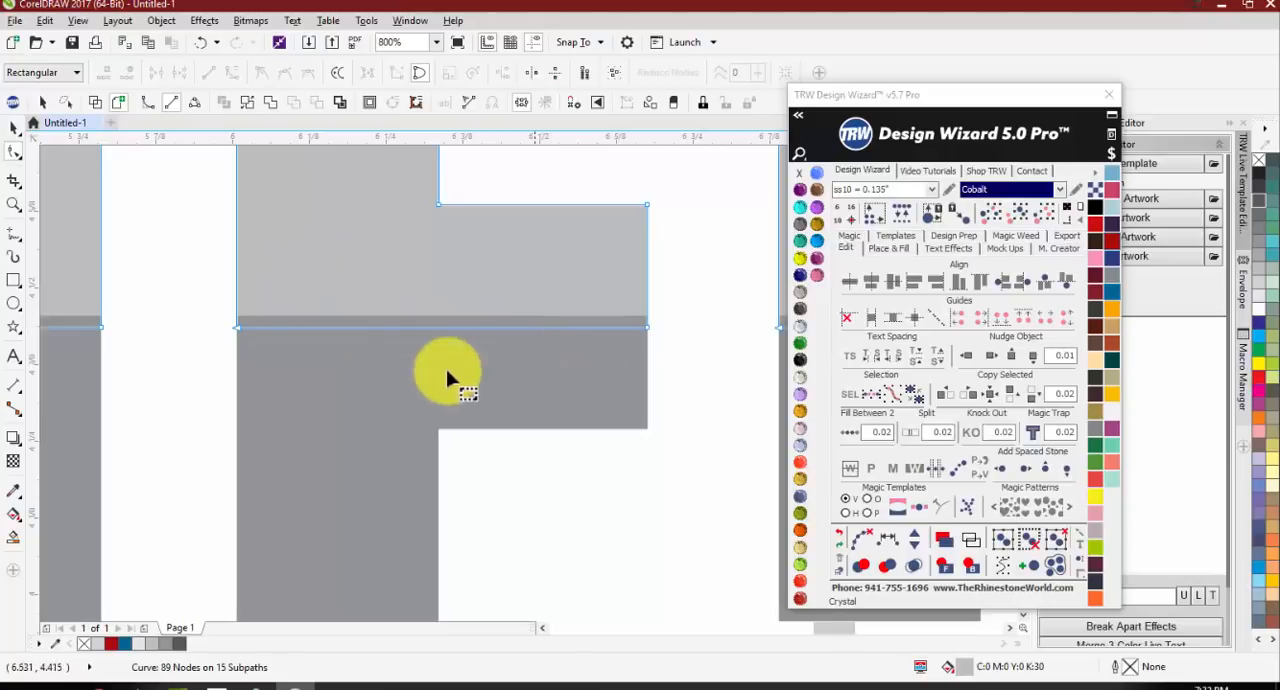
{"action": "scroll", "coordinate": [449, 374], "scroll_direction": "down", "scroll_amount": 1}
{"action": "scroll", "coordinate": [389, 378], "scroll_direction": "up", "scroll_amount": 1}
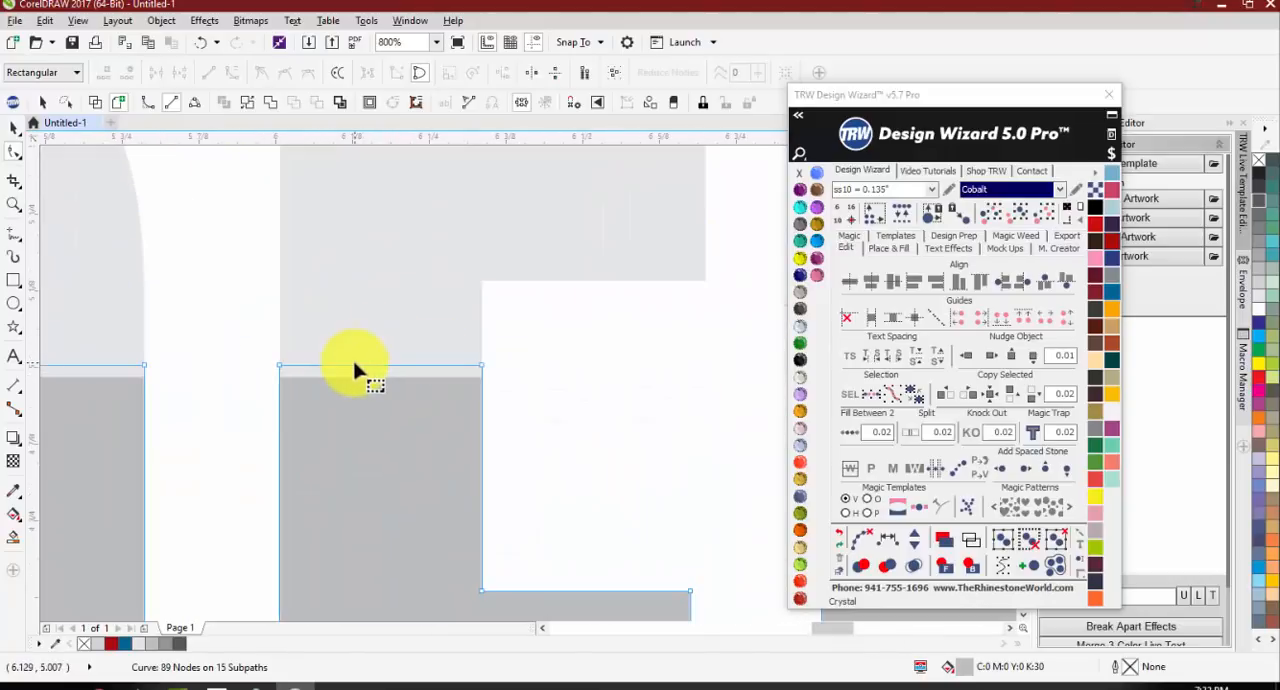
{"action": "left_click", "coordinate": [378, 347]}
{"action": "scroll", "coordinate": [471, 509], "scroll_direction": "down", "scroll_amount": 1}
{"action": "left_click", "coordinate": [476, 528]}
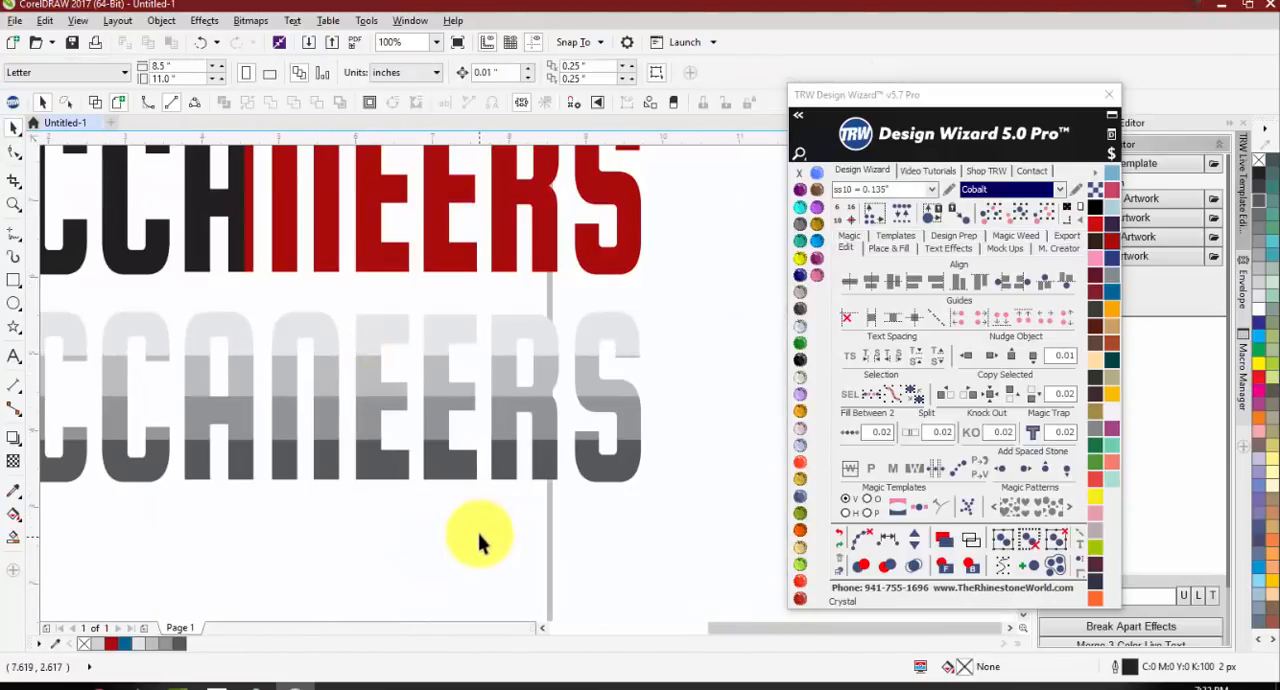
Step: Try nudging the 80% black bottom strip slightly downward away from the strip above, and undo the move
{"action": "scroll", "coordinate": [600, 443], "scroll_direction": "up", "scroll_amount": 2}
{"action": "left_click", "coordinate": [682, 438]}
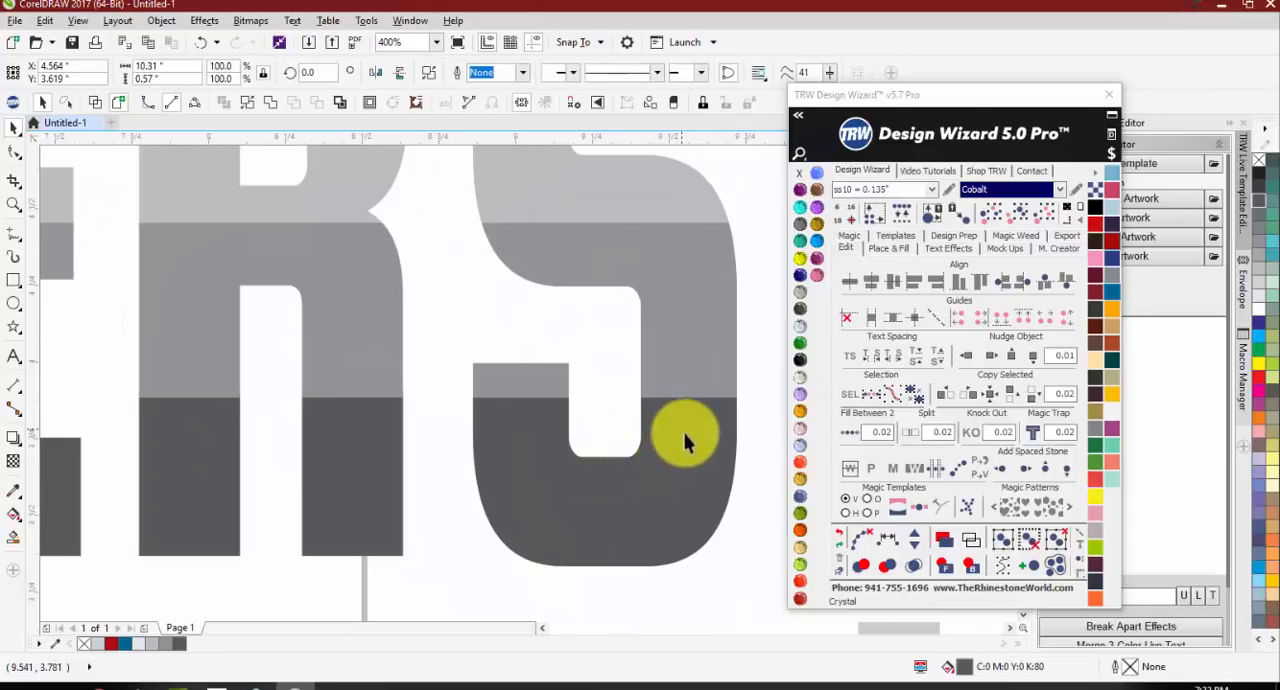
{"action": "scroll", "coordinate": [686, 423], "scroll_direction": "up", "scroll_amount": 1}
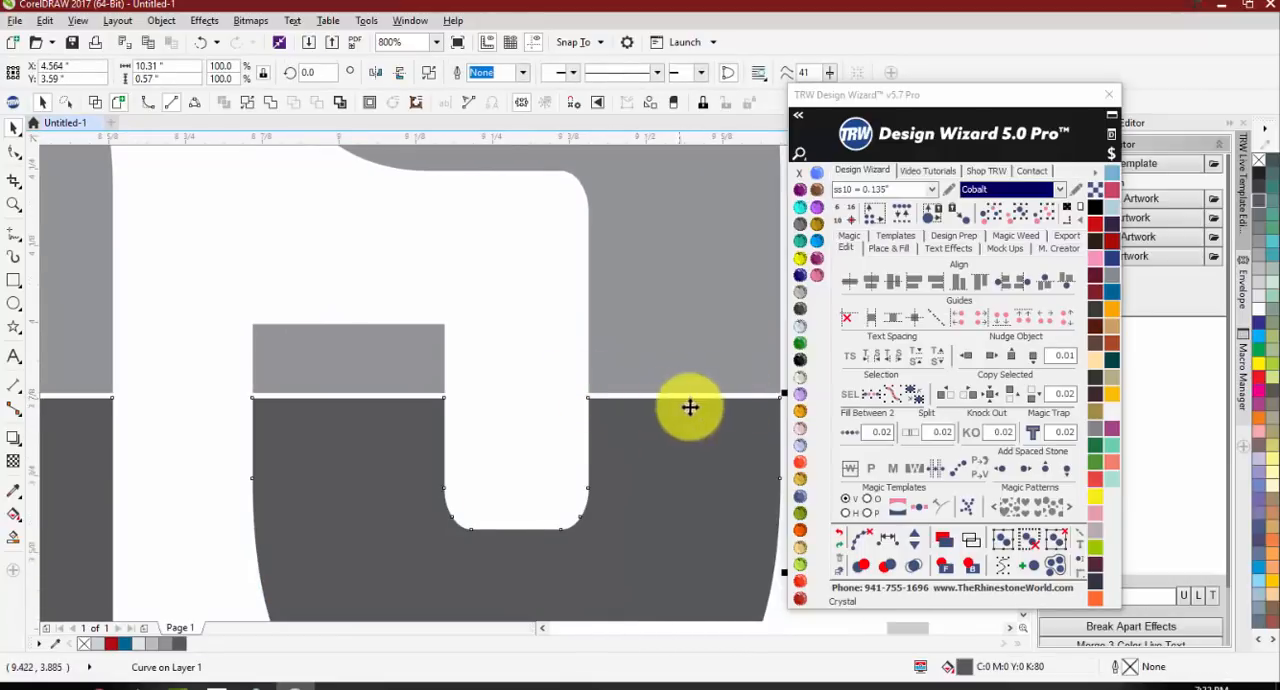
{"action": "key", "text": "ctrl+z"}
{"action": "key", "text": "ctrl+z"}
{"action": "key", "text": "ctrl+z"}
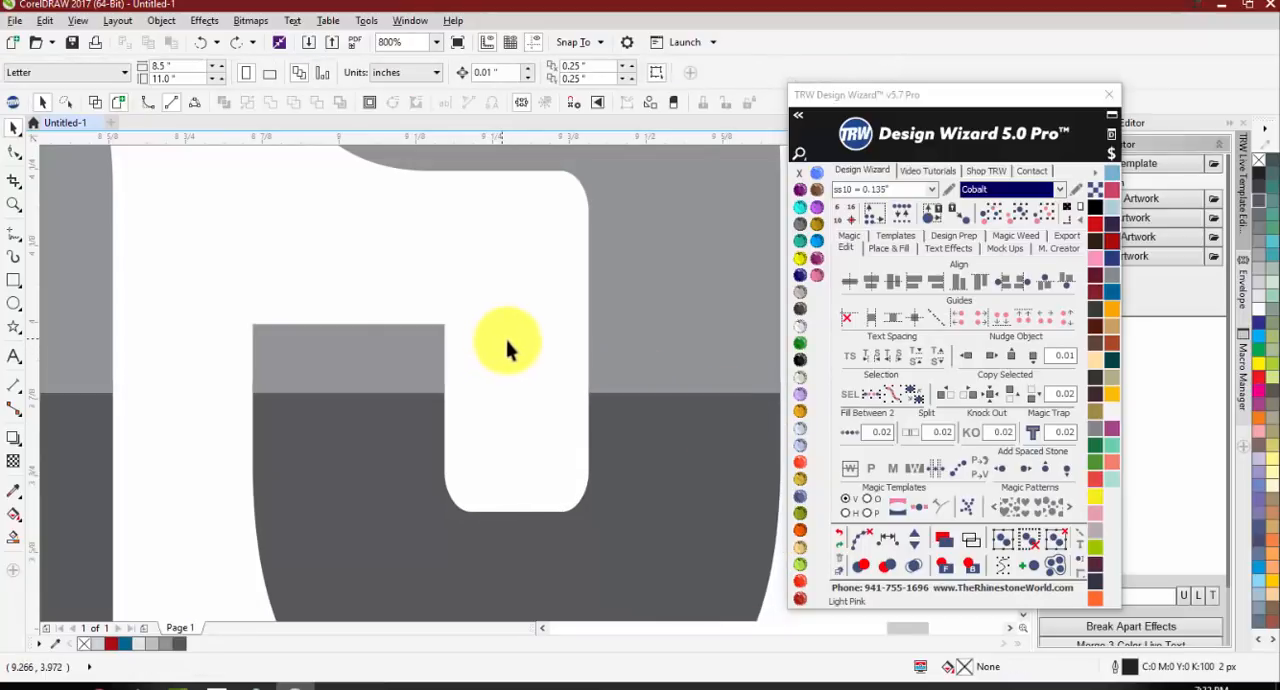
Step: Inspect the overlap at the vertical split through the A of the black and red BUCCANEERS using the Shape tool
{"action": "scroll", "coordinate": [504, 334], "scroll_direction": "down", "scroll_amount": 6}
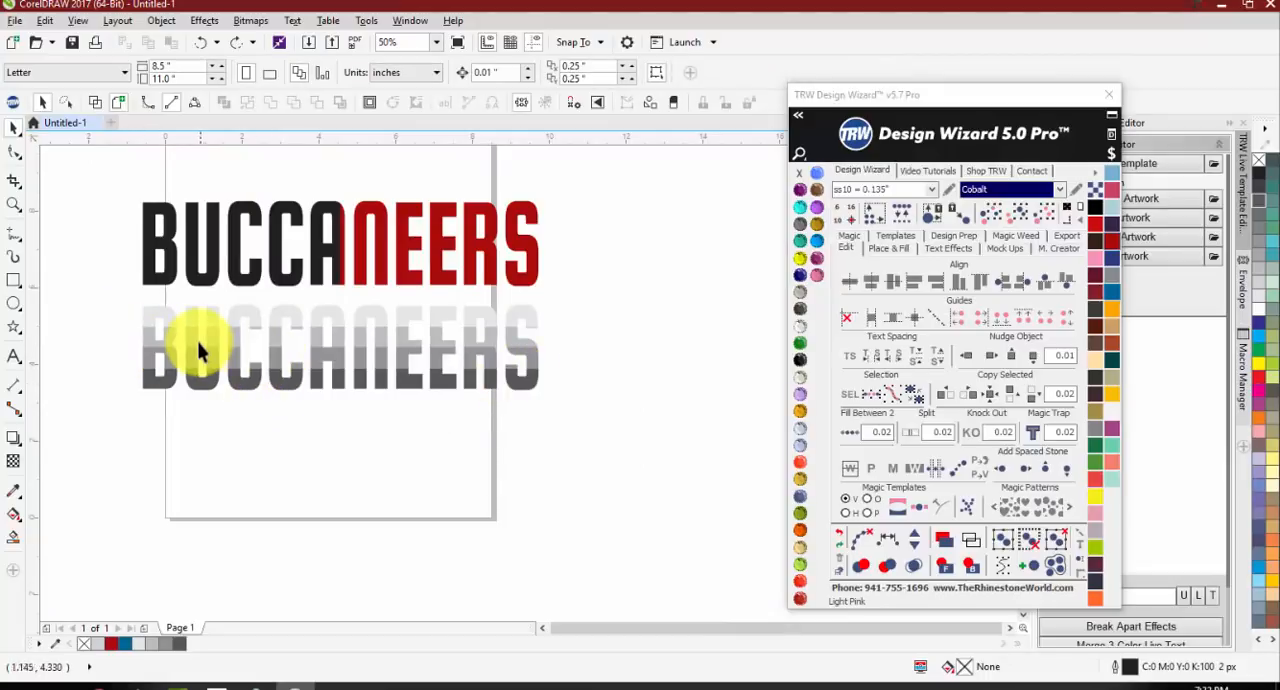
{"action": "scroll", "coordinate": [336, 181], "scroll_direction": "up", "scroll_amount": 3}
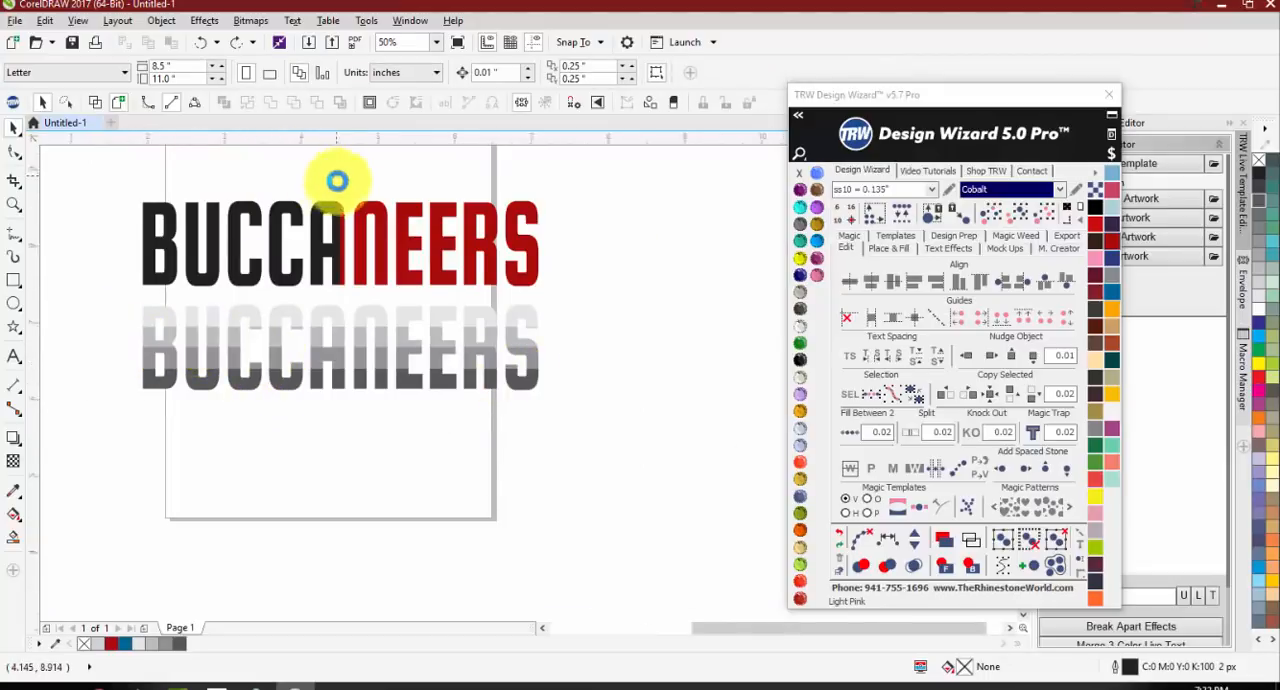
{"action": "double_click", "coordinate": [332, 348]}
{"action": "scroll", "coordinate": [420, 398], "scroll_direction": "up", "scroll_amount": 1}
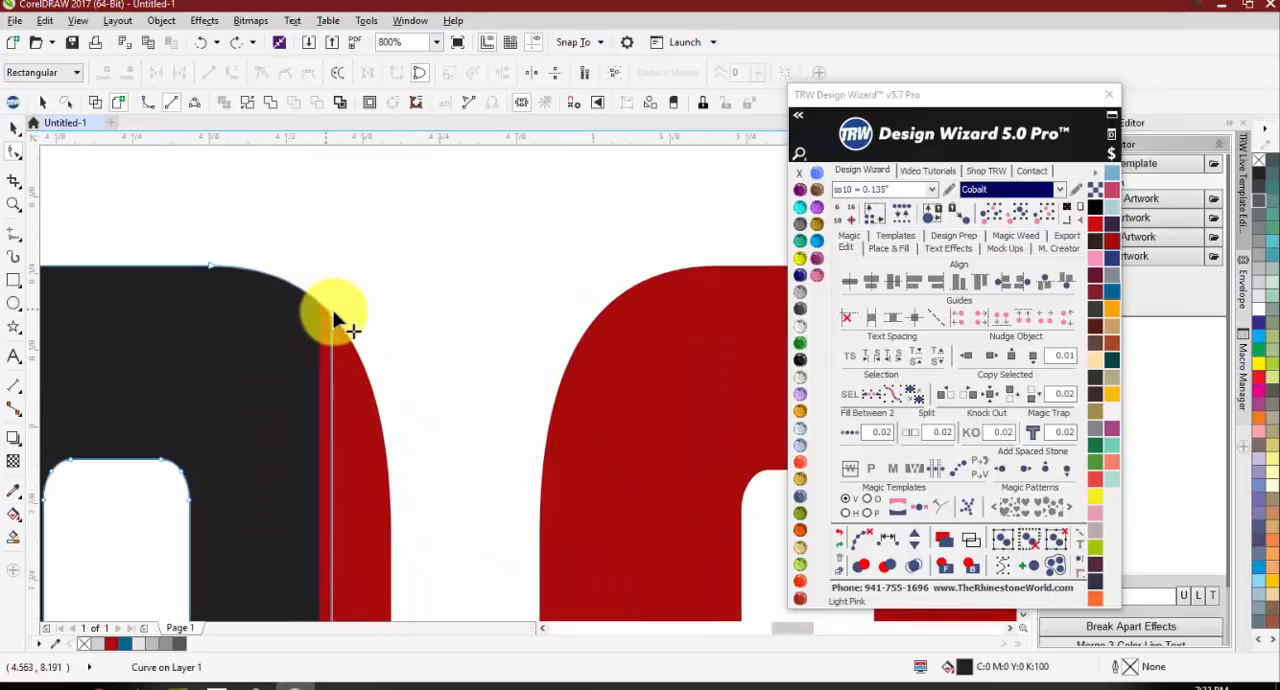
{"action": "left_click_drag", "start_coordinate": [332, 333], "coordinate": [336, 393]}
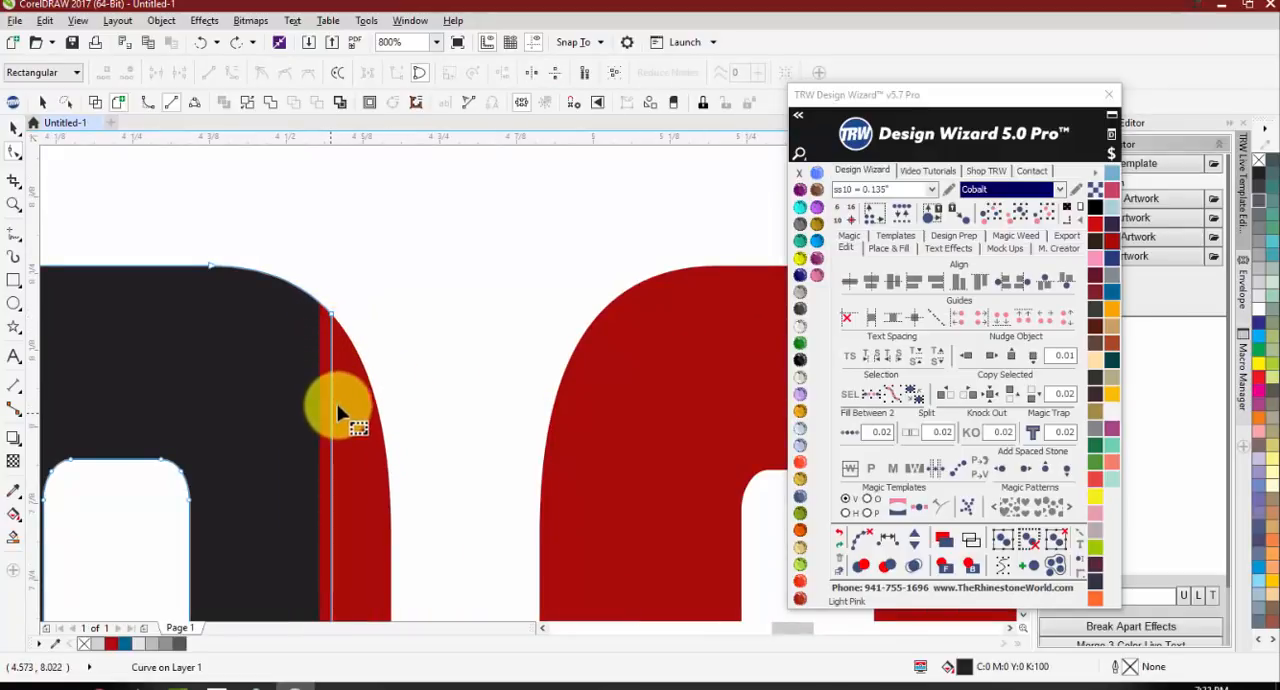
{"action": "scroll", "coordinate": [388, 240], "scroll_direction": "down", "scroll_amount": 3}
{"action": "key", "text": "space"}
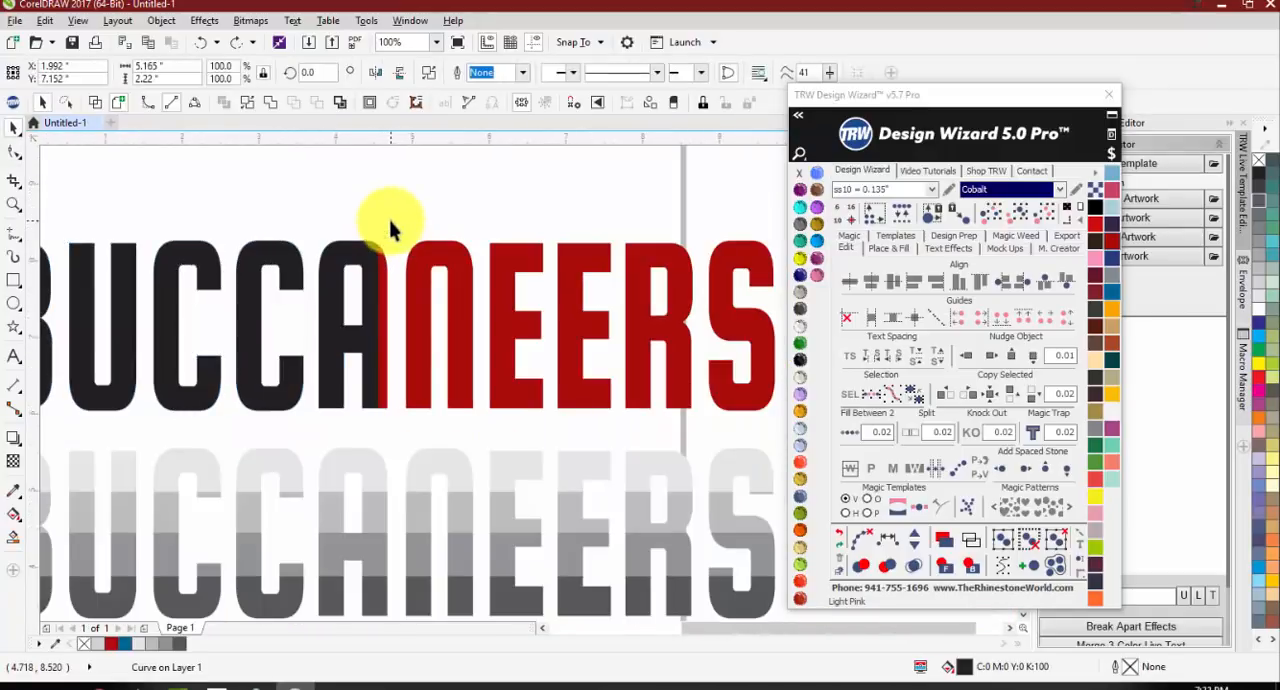
{"action": "left_click", "coordinate": [390, 228]}
{"action": "scroll", "coordinate": [390, 228], "scroll_direction": "down", "scroll_amount": 2}
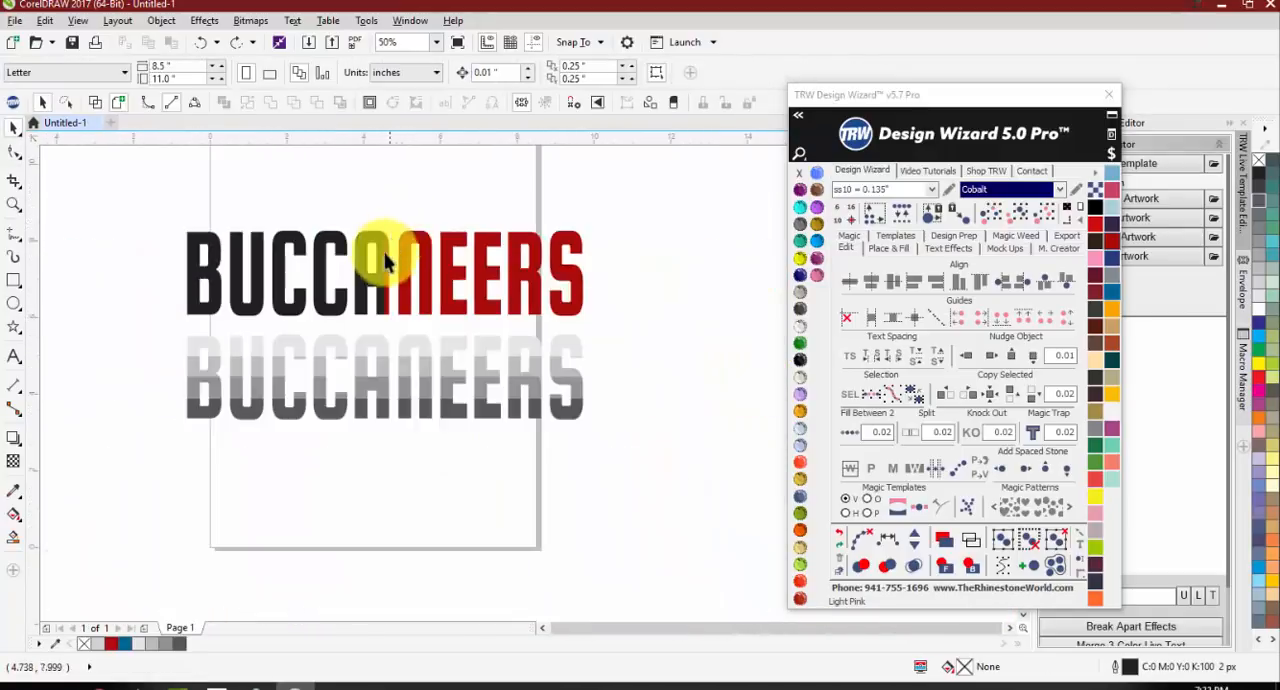
Step: Add the text FOOTBALL below the gray BUCCANEERS and set its font to Oswald Bold
{"action": "left_click", "coordinate": [13, 358]}
{"action": "left_click", "coordinate": [177, 440]}
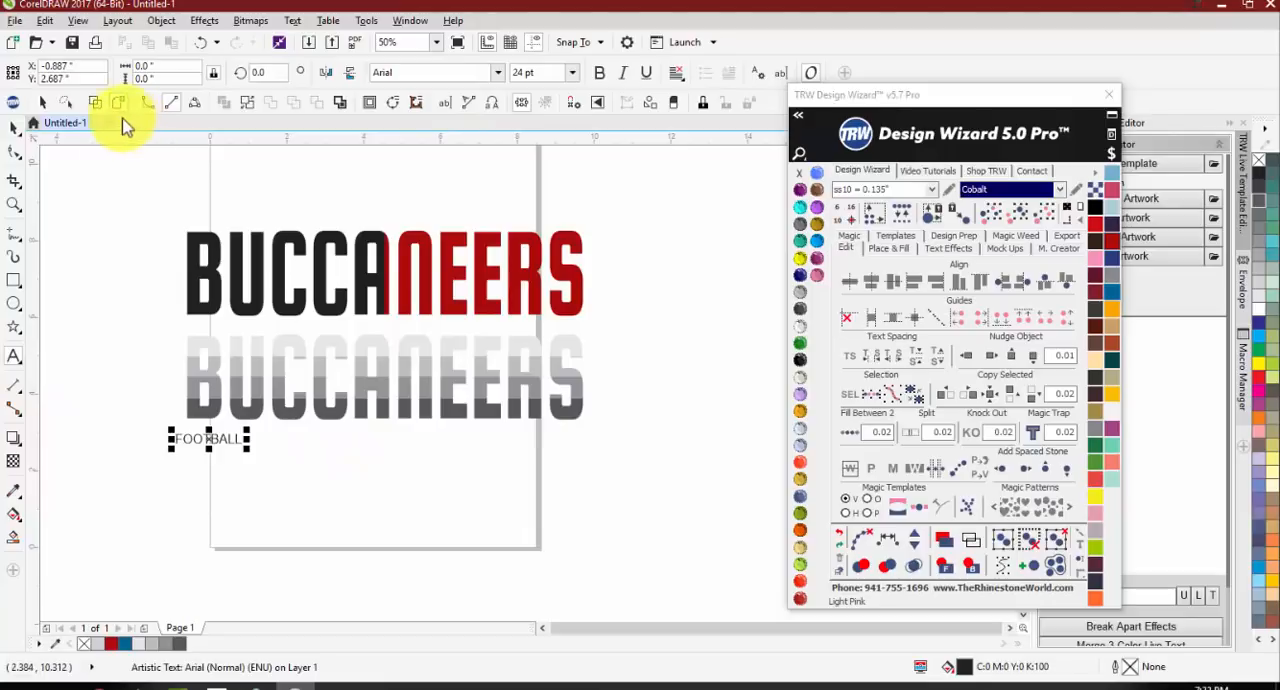
{"action": "left_click", "coordinate": [15, 129]}
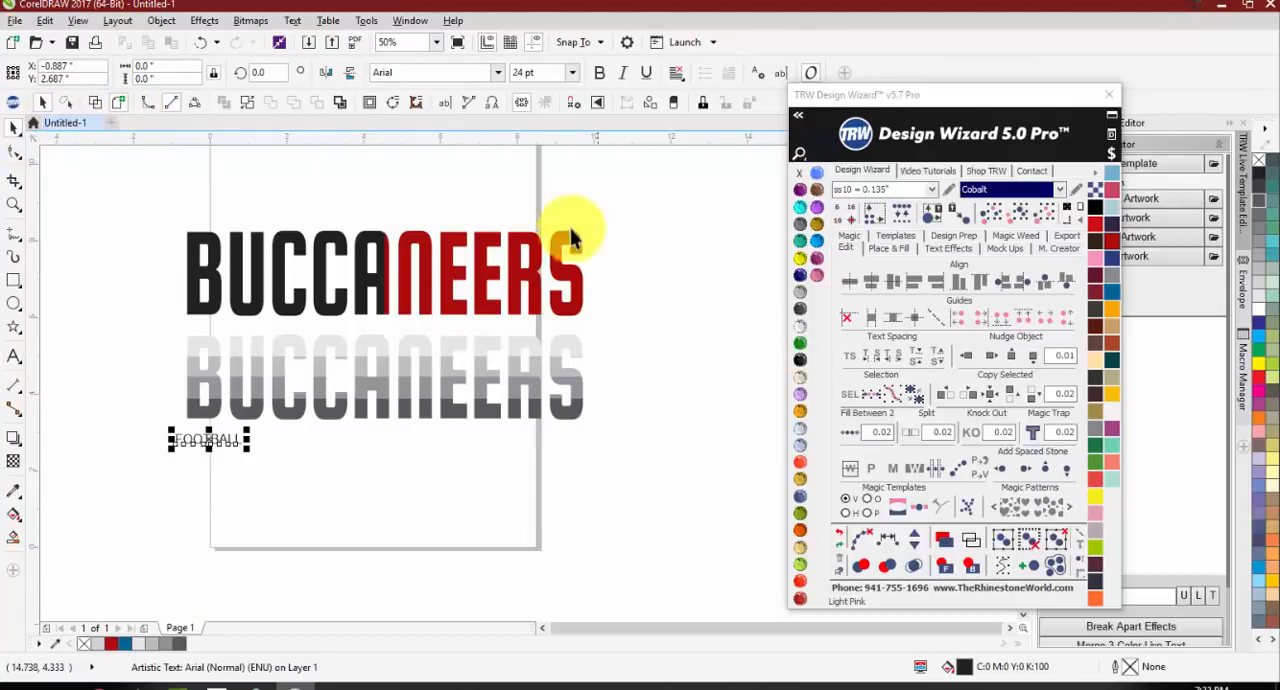
{"action": "left_click", "coordinate": [498, 74]}
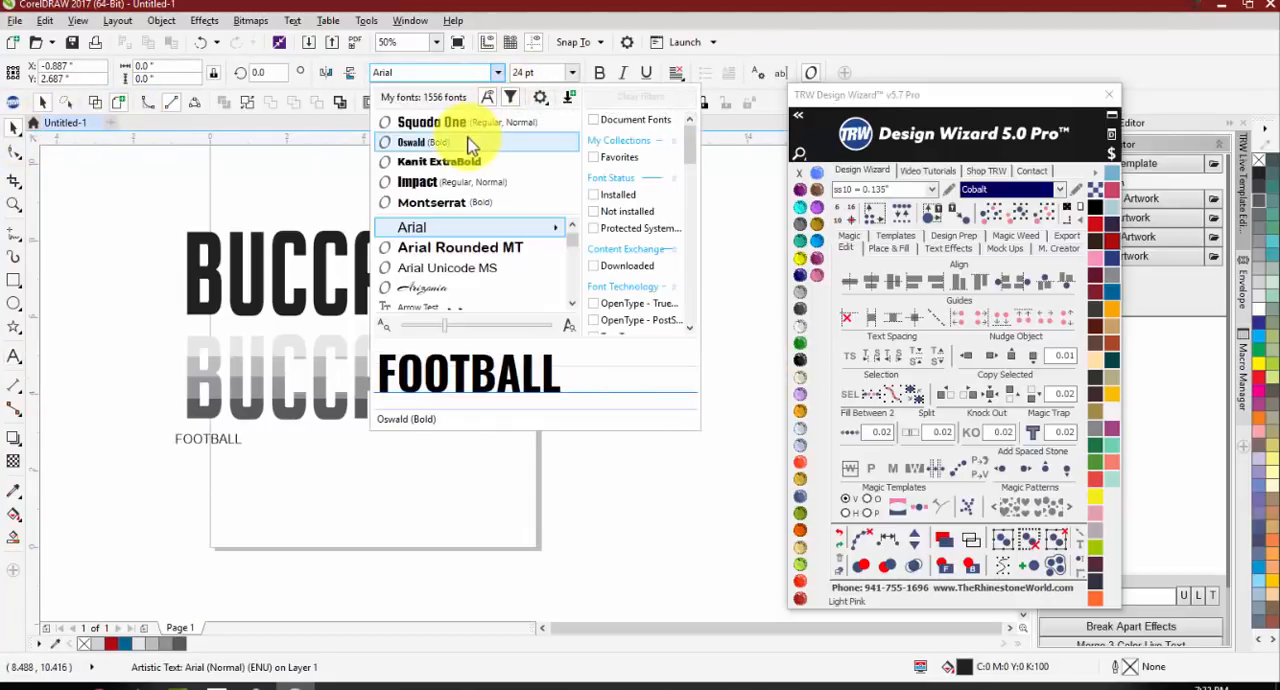
{"action": "left_click", "coordinate": [224, 462]}
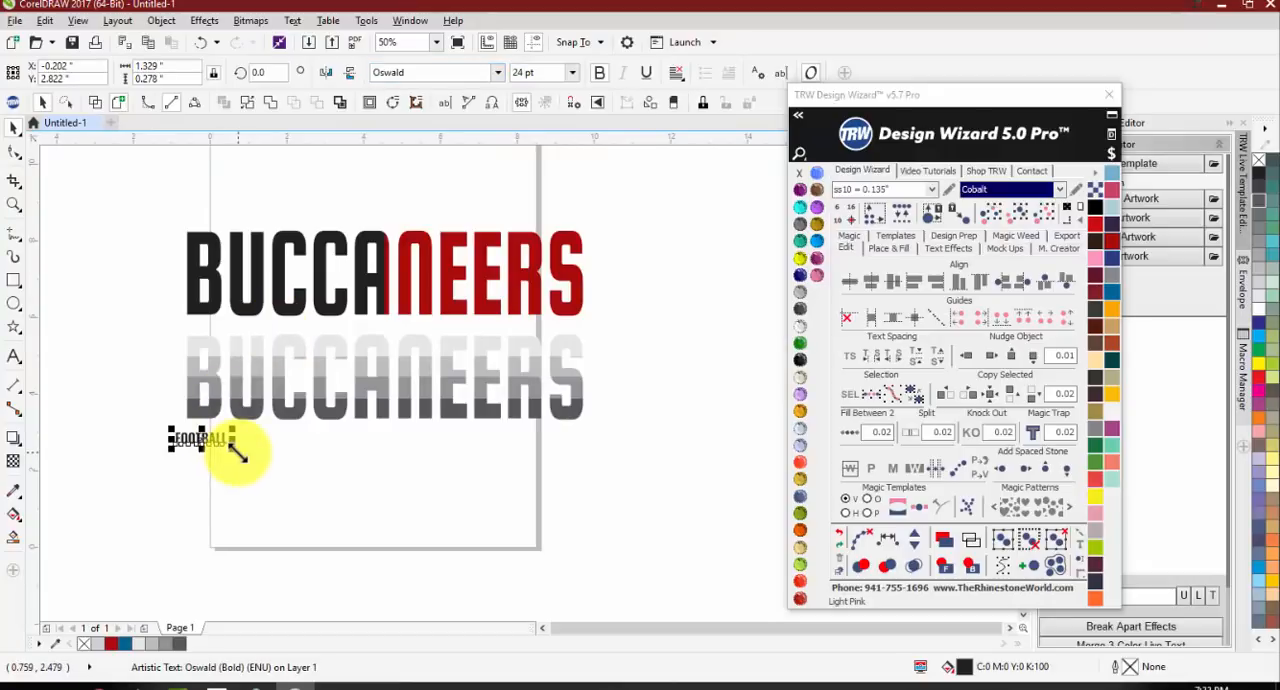
Step: Scale the FOOTBALL text to about 3.4 × 0.7 inches and align it beneath the start of the gray BUCCANEERS
{"action": "left_click_drag", "start_coordinate": [235, 450], "coordinate": [282, 466]}
{"action": "scroll", "coordinate": [230, 448], "scroll_direction": "up", "scroll_amount": 2}
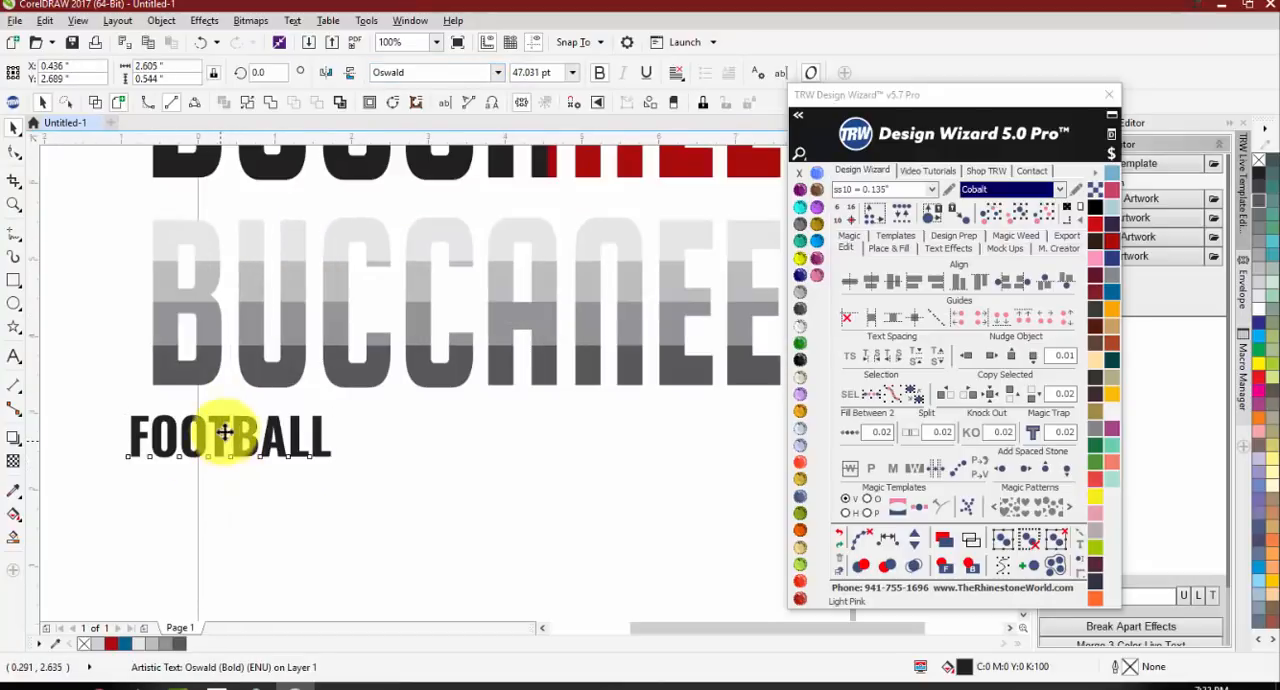
{"action": "left_click_drag", "start_coordinate": [224, 432], "coordinate": [246, 424]}
{"action": "left_click_drag", "start_coordinate": [345, 440], "coordinate": [451, 480]}
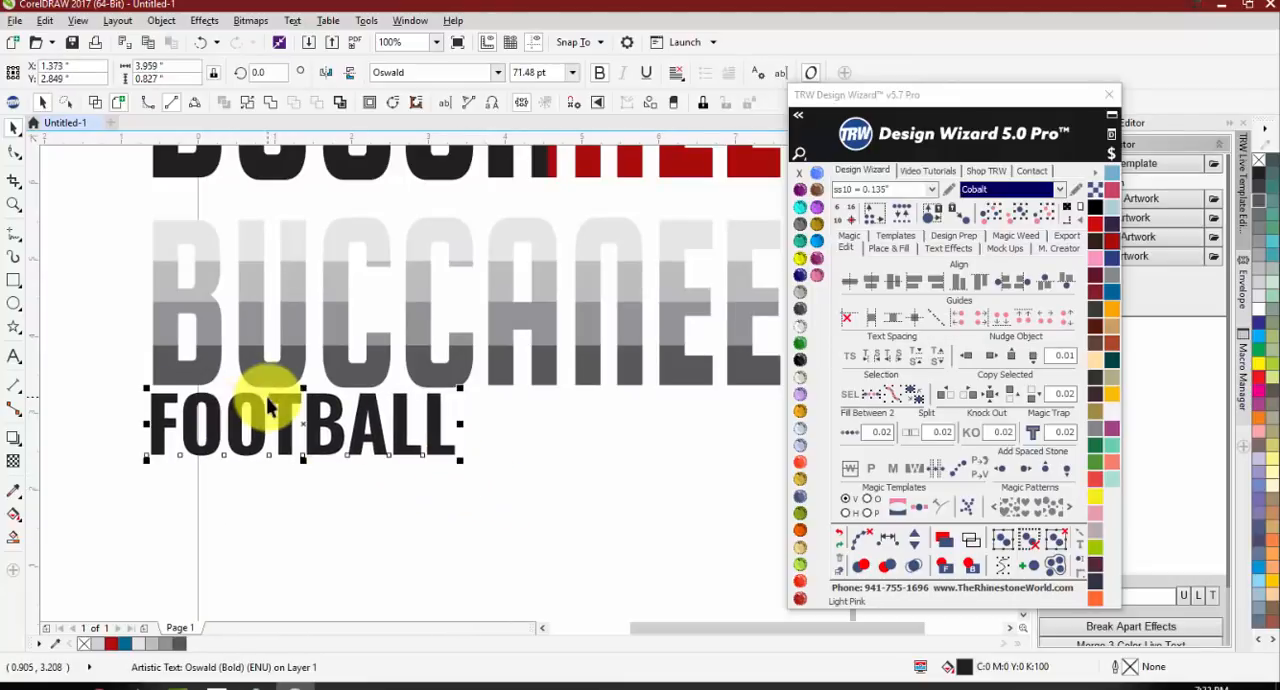
{"action": "scroll", "coordinate": [306, 363], "scroll_direction": "down", "scroll_amount": 2}
{"action": "scroll", "coordinate": [443, 371], "scroll_direction": "up", "scroll_amount": 2}
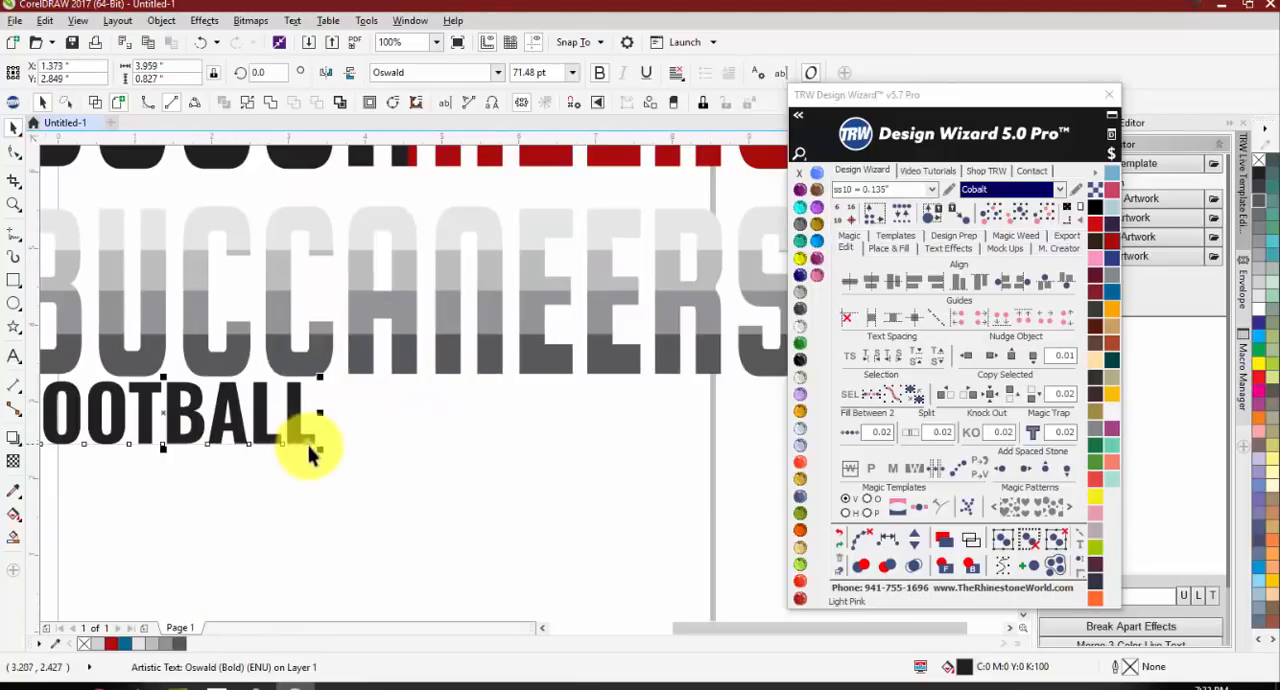
{"action": "left_click_drag", "start_coordinate": [308, 450], "coordinate": [285, 441]}
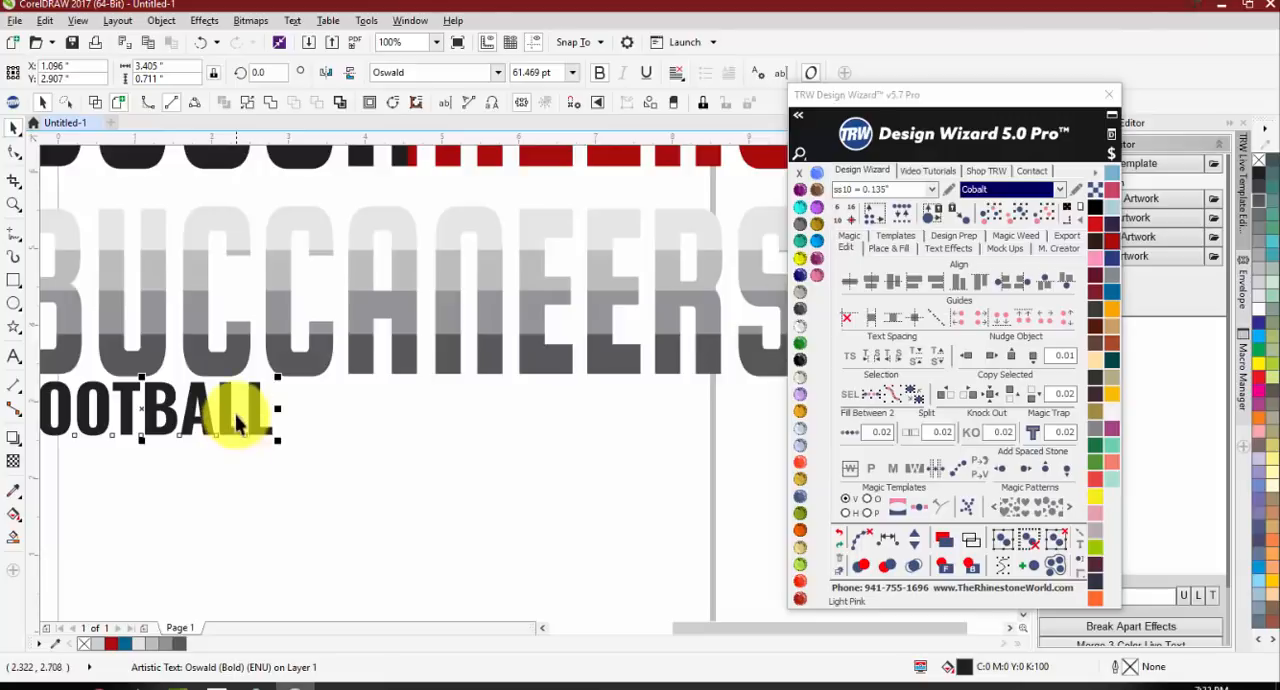
Step: Stretch the FOOTBALL text horizontally to about 10.33 inches so it spans the full width of the gray BUCCANEERS
{"action": "scroll", "coordinate": [223, 402], "scroll_direction": "up", "scroll_amount": 1}
{"action": "scroll", "coordinate": [305, 401], "scroll_direction": "down", "scroll_amount": 2}
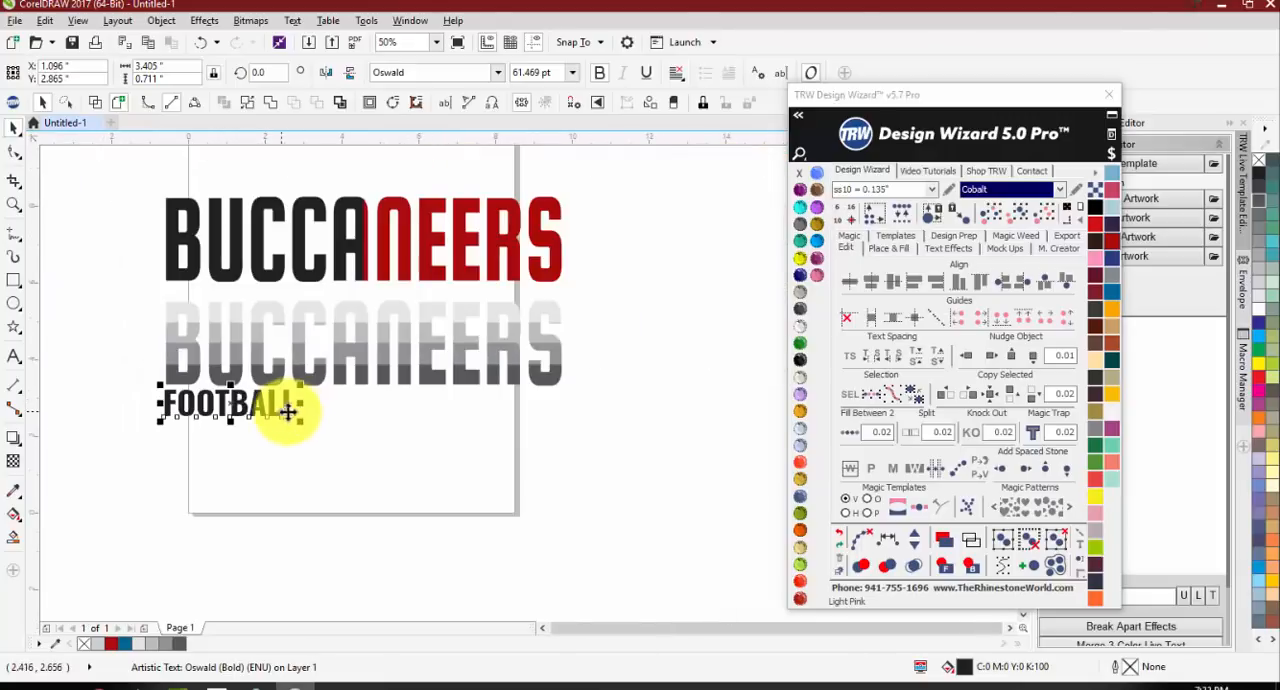
{"action": "left_click_drag", "start_coordinate": [300, 406], "coordinate": [565, 421]}
{"action": "left_click", "coordinate": [506, 517]}
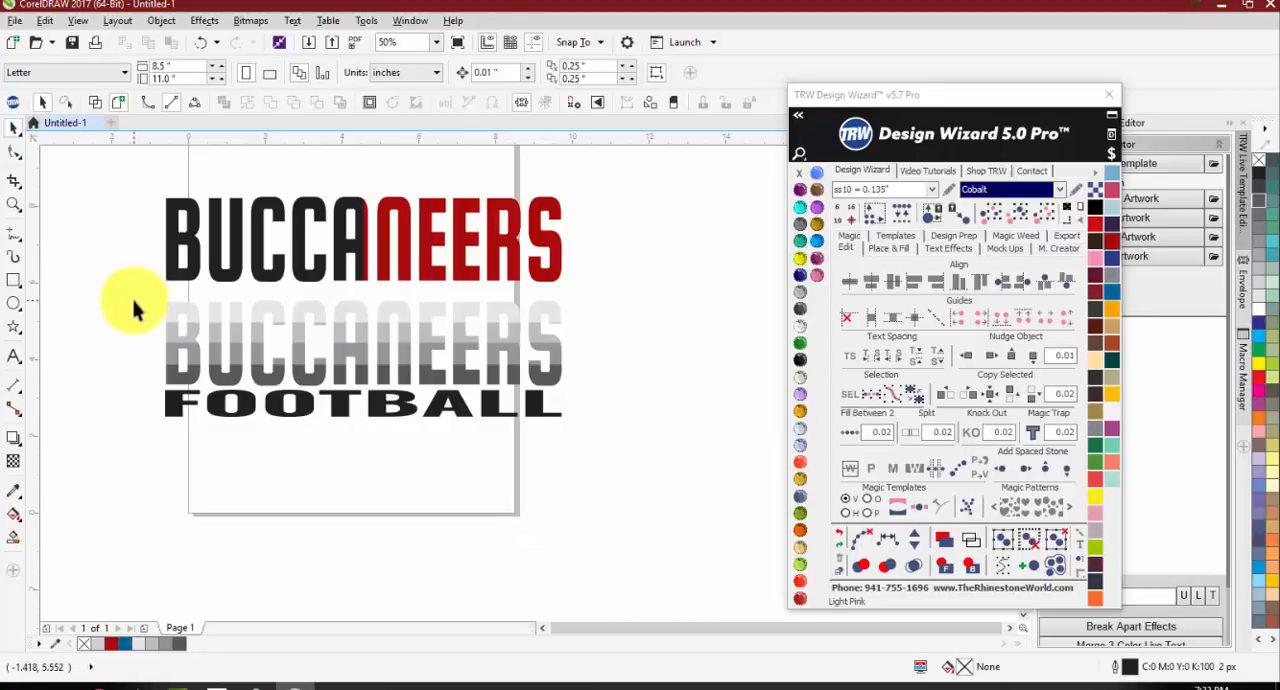
Step: Place a copy of the gray BUCCANEERS and FOOTBALL design beside the original, outside the page
{"action": "left_click_drag", "start_coordinate": [133, 290], "coordinate": [598, 442]}
{"action": "scroll", "coordinate": [242, 344], "scroll_direction": "down", "scroll_amount": 1}
{"action": "left_click_drag", "start_coordinate": [241, 341], "coordinate": [478, 340]}
{"action": "left_click", "coordinate": [610, 372]}
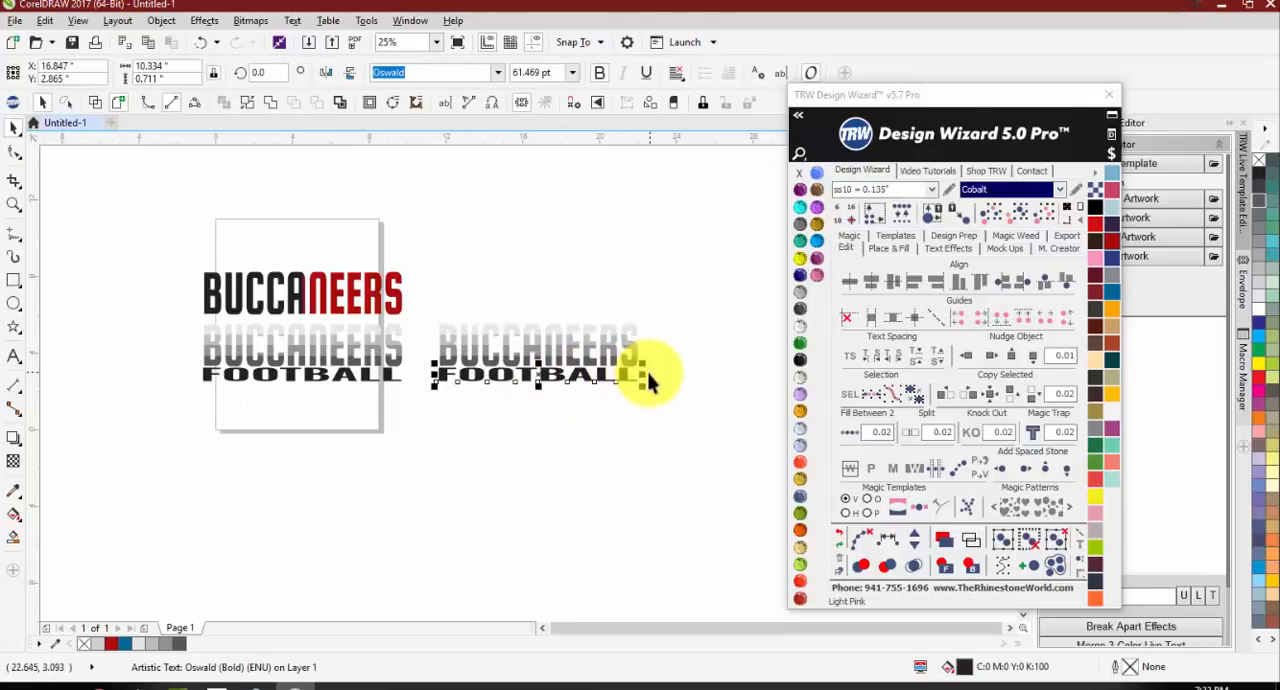
Step: Narrow the copied design's FOOTBALL text to about 2.84 inches wide, keeping it aligned with the start of BUCCANEERS
{"action": "left_click_drag", "start_coordinate": [642, 376], "coordinate": [500, 377]}
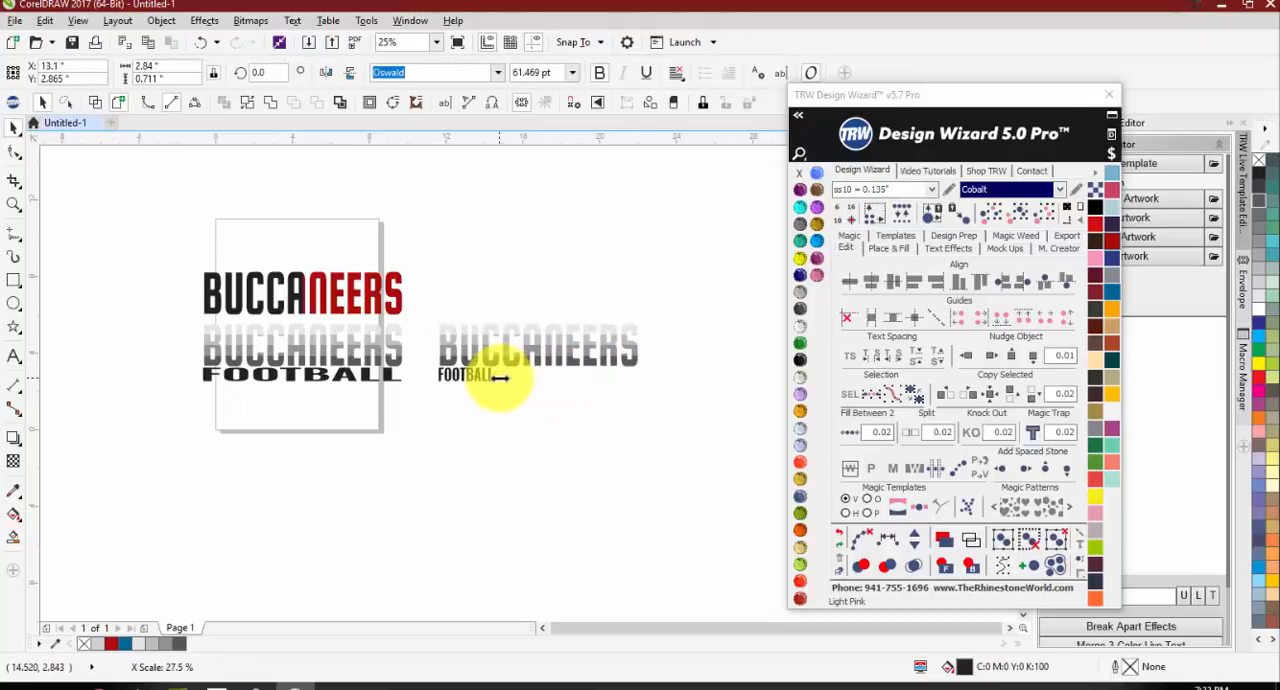
{"action": "scroll", "coordinate": [437, 378], "scroll_direction": "up", "scroll_amount": 2}
{"action": "scroll", "coordinate": [365, 352], "scroll_direction": "down", "scroll_amount": 1}
{"action": "scroll", "coordinate": [493, 352], "scroll_direction": "up", "scroll_amount": 1}
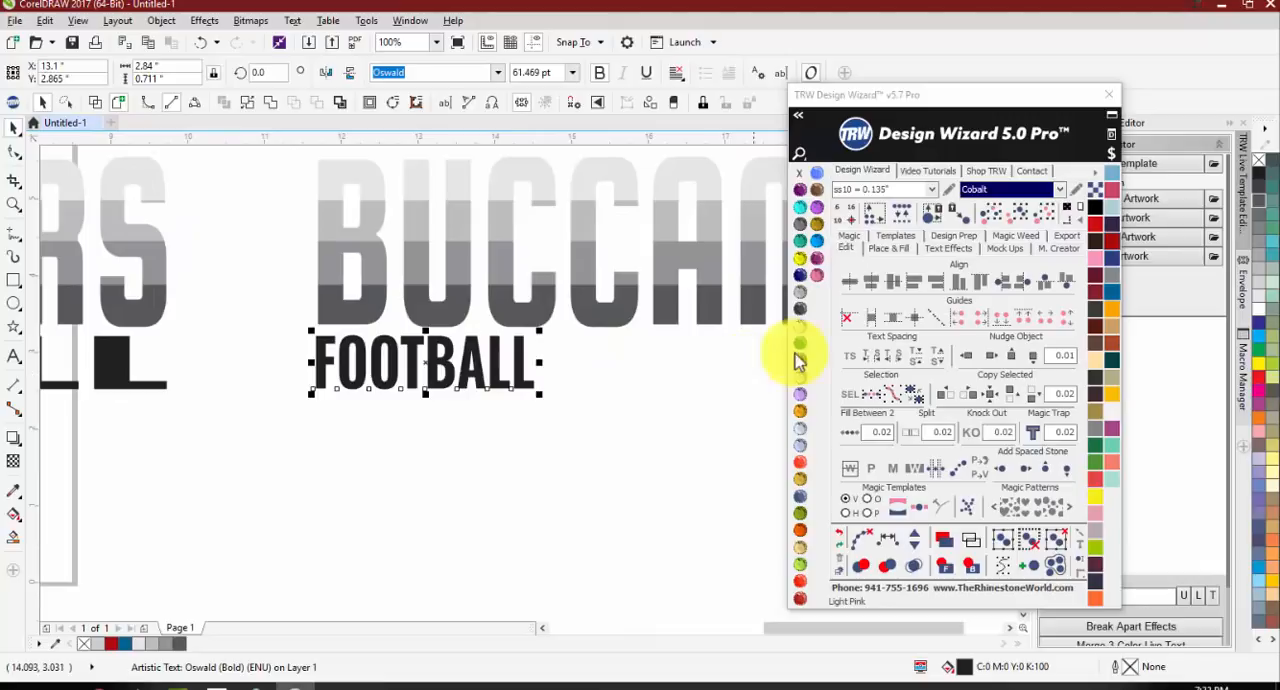
Step: Widen the letter spacing of the copied FOOTBALL with the Shape tool until it spans the width of BUCCANEERS
{"action": "key", "text": "F10"}
{"action": "scroll", "coordinate": [316, 357], "scroll_direction": "down", "scroll_amount": 1}
{"action": "left_click_drag", "start_coordinate": [431, 374], "coordinate": [700, 363]}
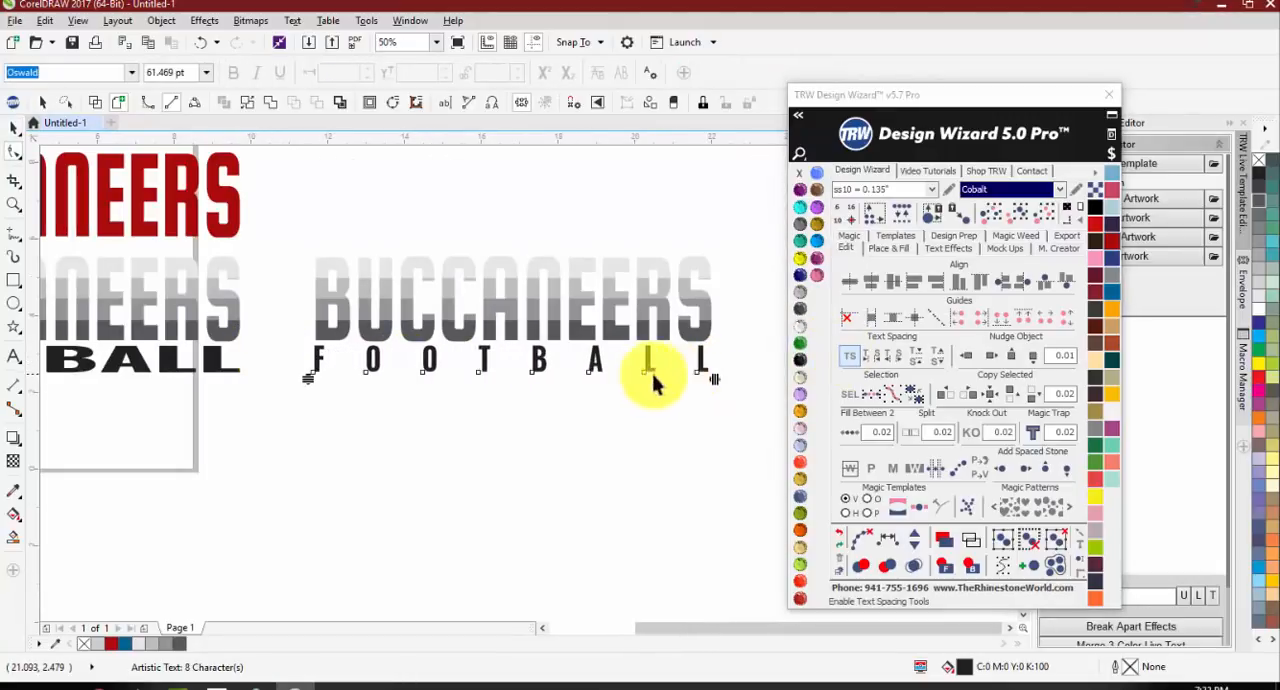
{"action": "key", "text": "space"}
Step: Place a rectangle about 23.1 × 3.5 inches behind both gray BUCCANEERS and FOOTBALL designs and fill it red
{"action": "left_click", "coordinate": [551, 420]}
{"action": "scroll", "coordinate": [551, 420], "scroll_direction": "down", "scroll_amount": 1}
{"action": "left_click_drag", "start_coordinate": [206, 326], "coordinate": [672, 413]}
{"action": "left_click", "coordinate": [1068, 209]}
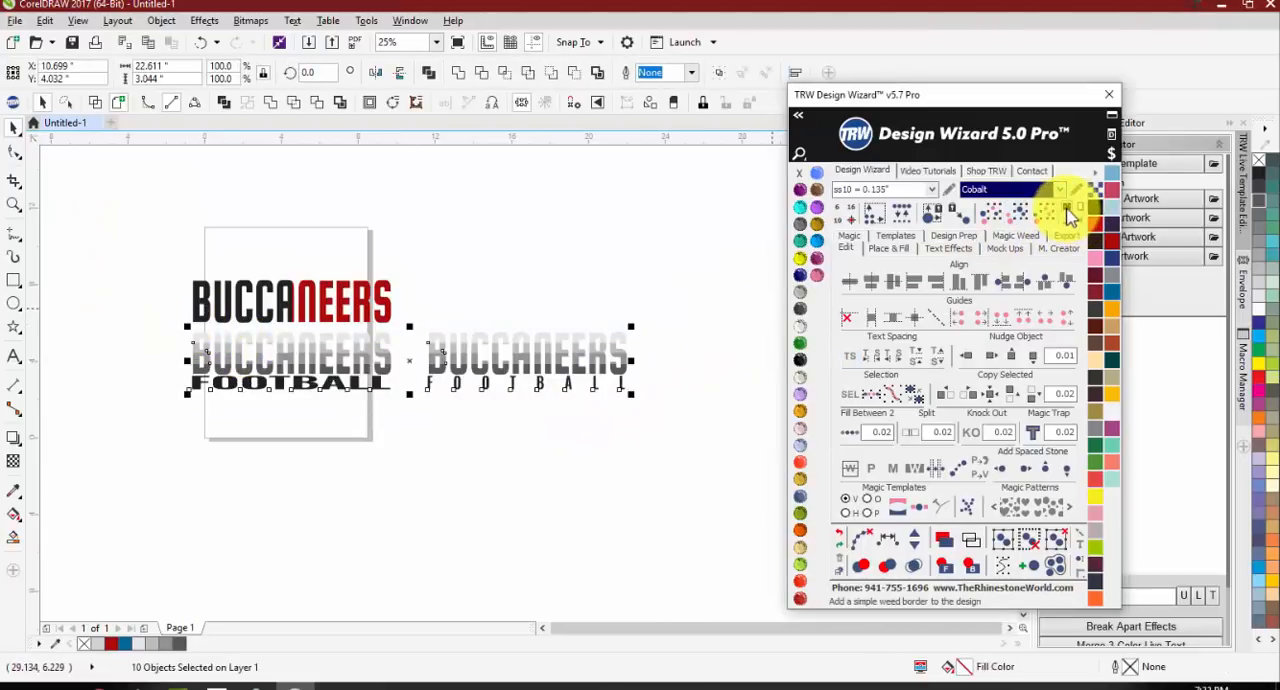
{"action": "left_click", "coordinate": [543, 463]}
{"action": "left_click", "coordinate": [406, 341]}
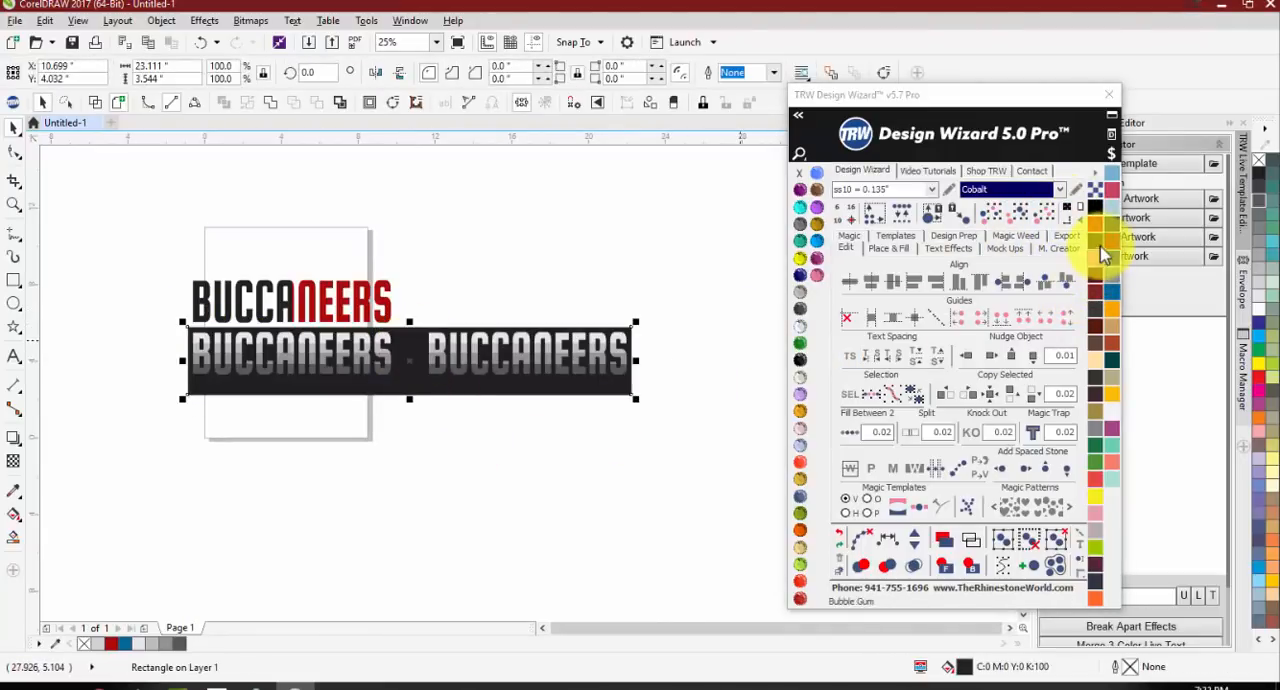
{"action": "left_click", "coordinate": [1097, 258]}
{"action": "left_click", "coordinate": [470, 418]}
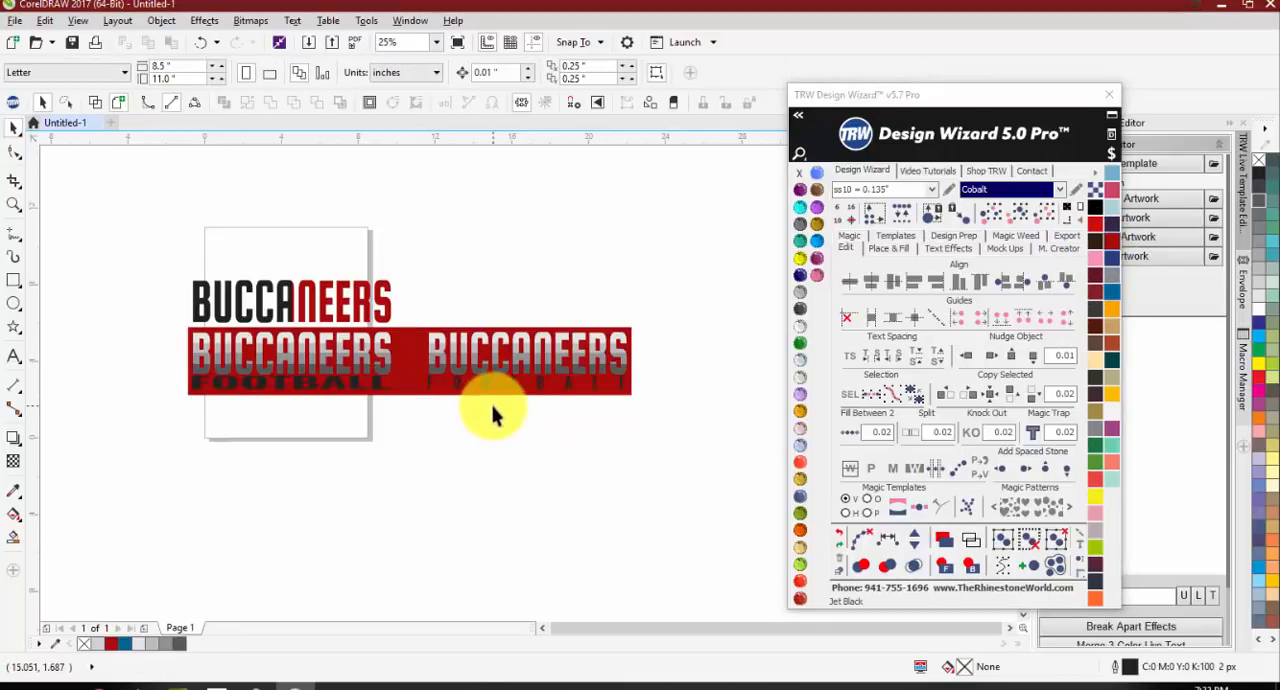
Step: Narrow the letter-spaced FOOTBALL symmetrically about its center to about 9.15 inches wide beneath BUCCANEERS
{"action": "left_click", "coordinate": [430, 390]}
{"action": "scroll", "coordinate": [434, 398], "scroll_direction": "up", "scroll_amount": 1}
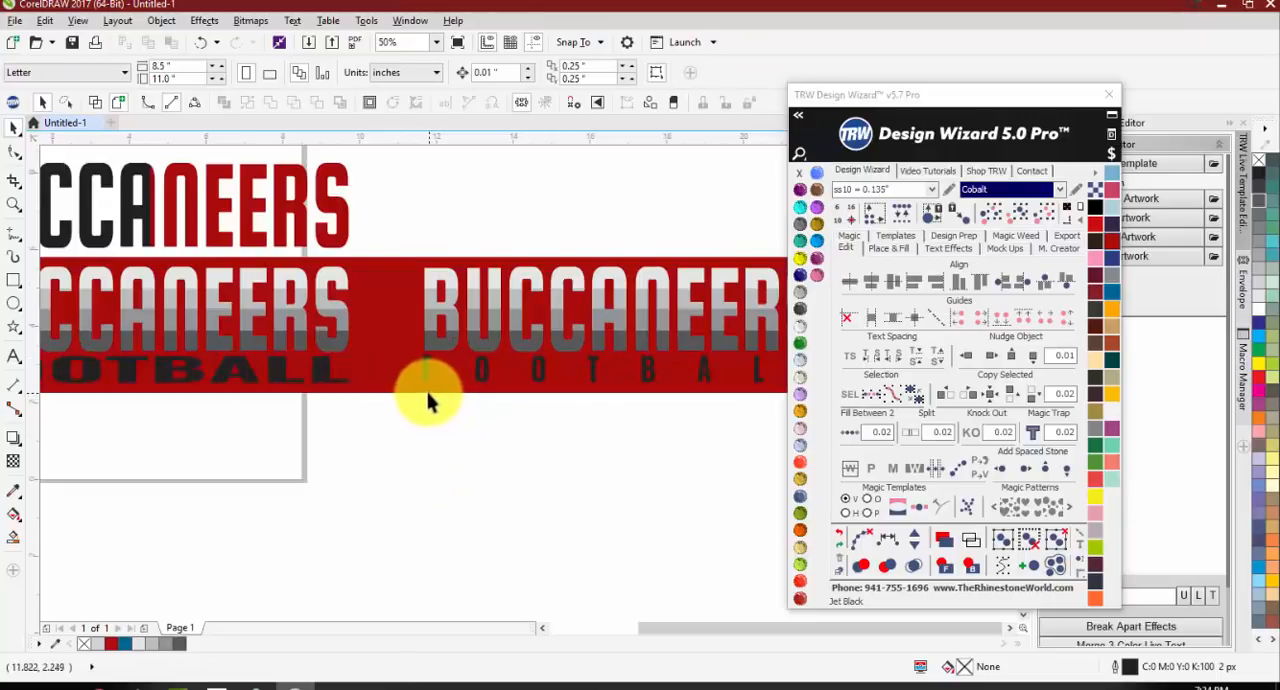
{"action": "scroll", "coordinate": [421, 368], "scroll_direction": "up", "scroll_amount": 1}
{"action": "left_click", "coordinate": [423, 372]}
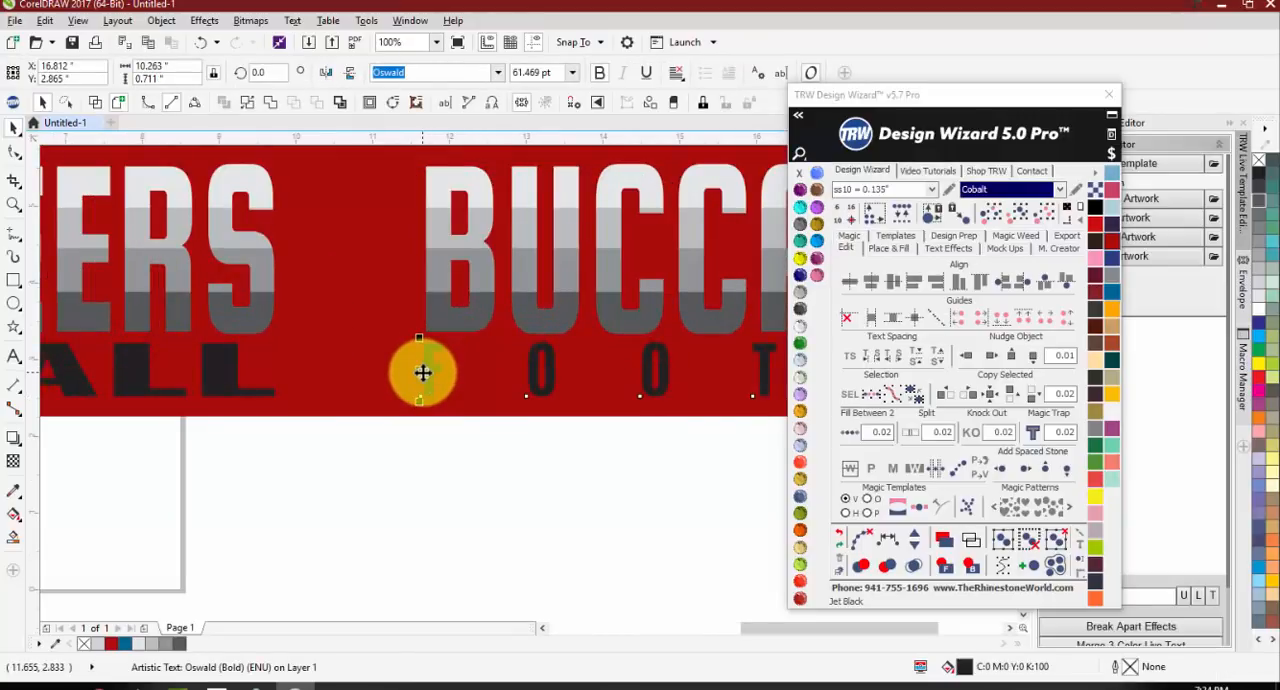
{"action": "scroll", "coordinate": [508, 450], "scroll_direction": "down", "scroll_amount": 2}
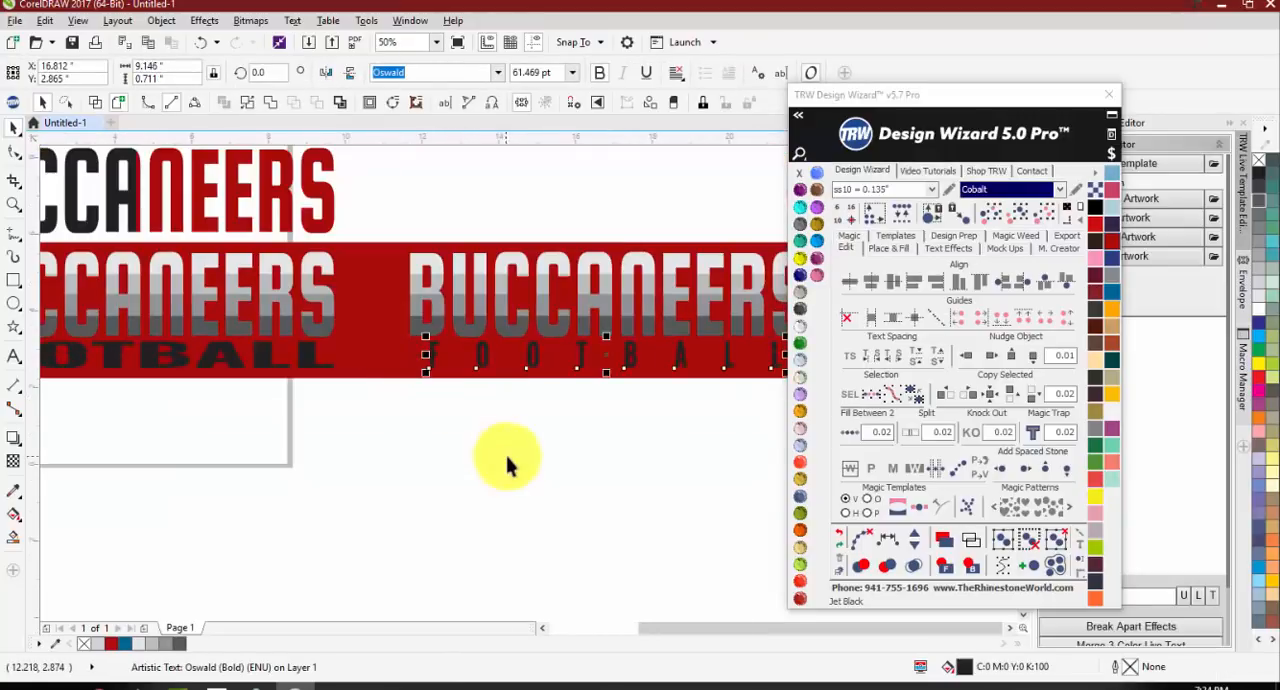
{"action": "key", "text": "Escape"}
Step: Recolor the letter-spaced FOOTBALL text with the Crystal color
{"action": "scroll", "coordinate": [542, 379], "scroll_direction": "up", "scroll_amount": 1}
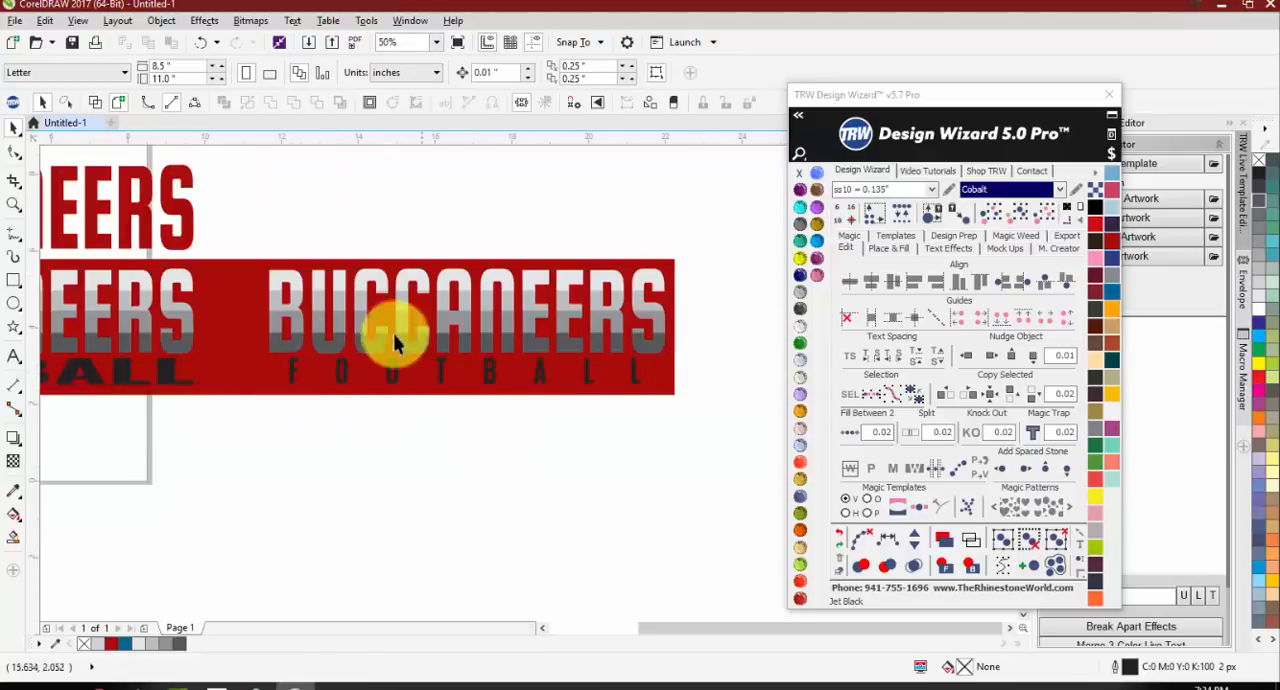
{"action": "left_click", "coordinate": [556, 382]}
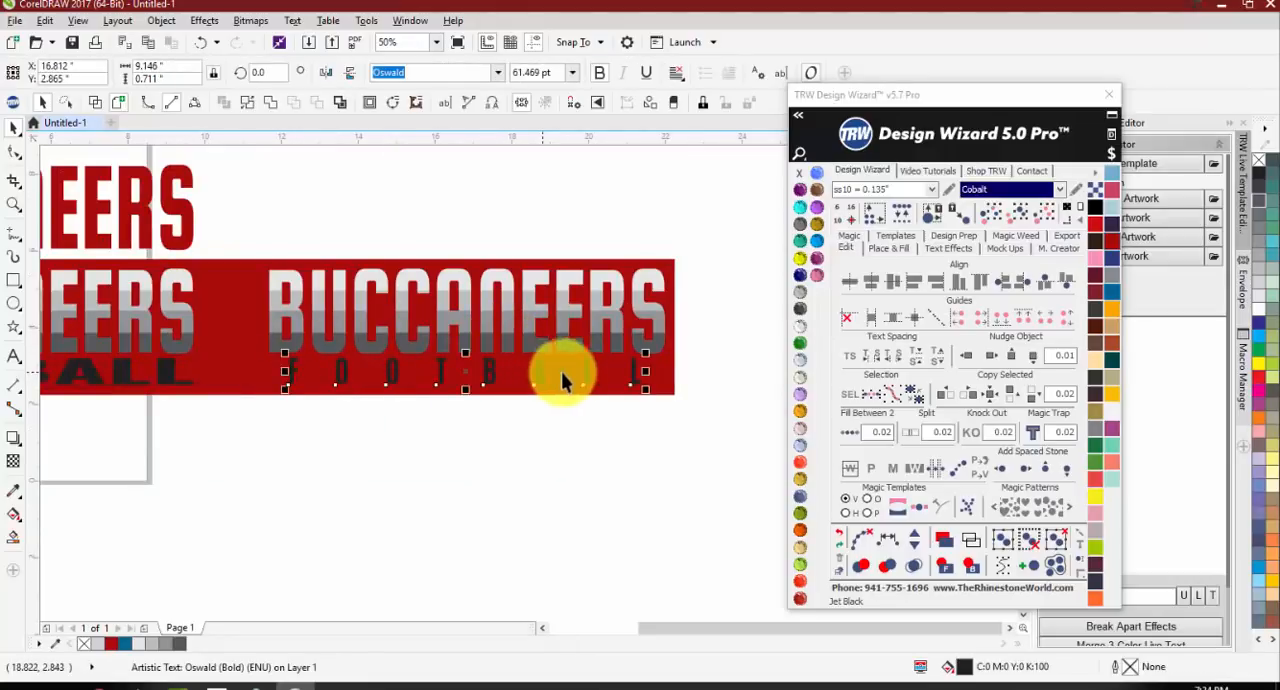
{"action": "left_click", "coordinate": [800, 326]}
{"action": "left_click", "coordinate": [651, 449]}
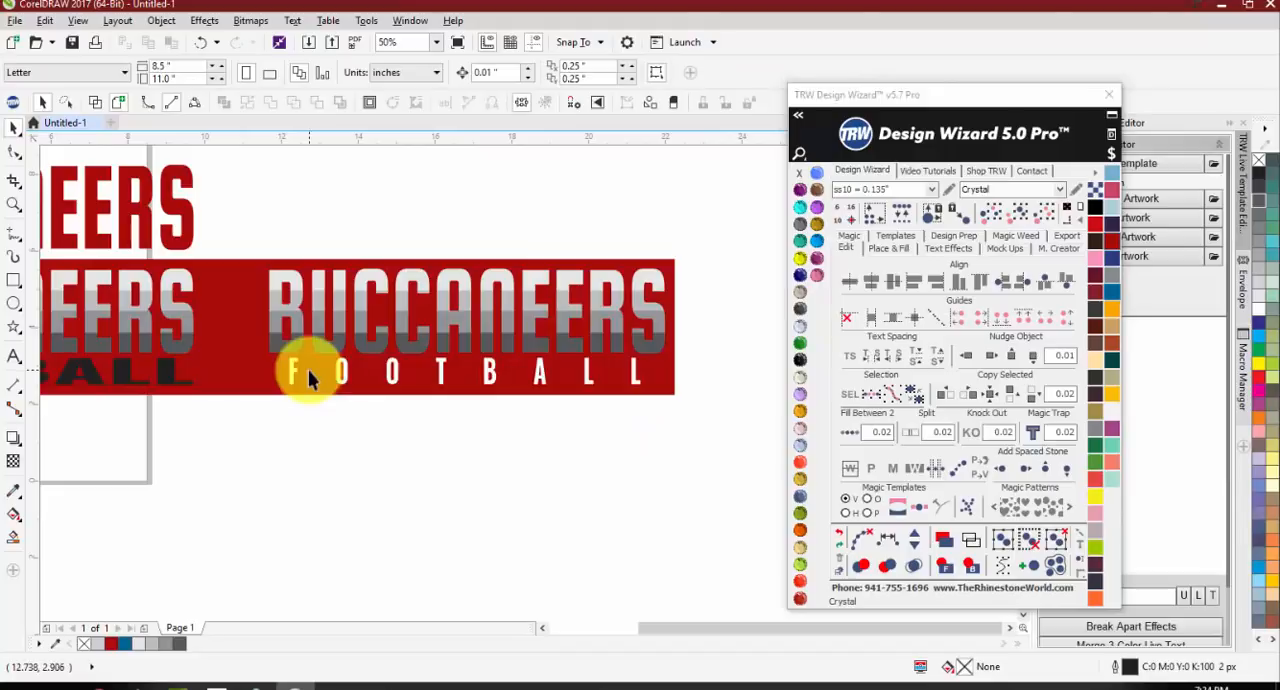
Step: Squash the stretched black FOOTBALL text under the original gray BUCCANEERS to about 0.38 inch high
{"action": "scroll", "coordinate": [663, 374], "scroll_direction": "down", "scroll_amount": 2}
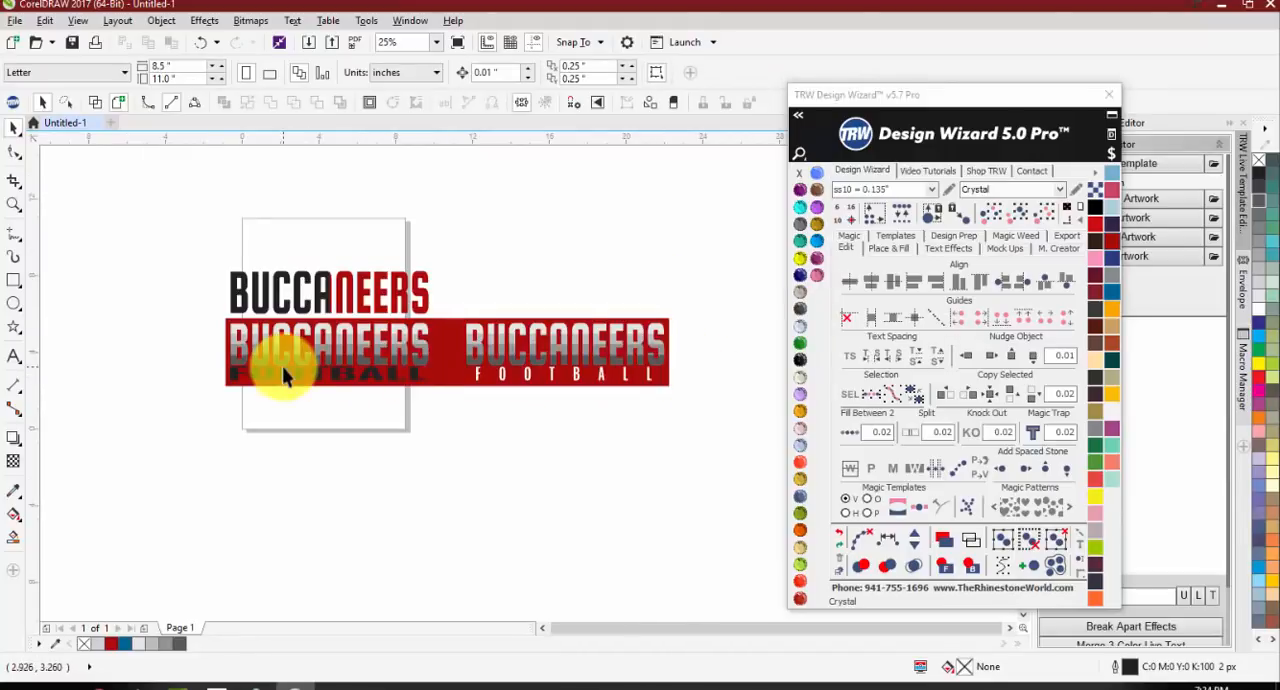
{"action": "scroll", "coordinate": [272, 370], "scroll_direction": "up", "scroll_amount": 2}
{"action": "left_click", "coordinate": [232, 395]}
{"action": "scroll", "coordinate": [378, 405], "scroll_direction": "up", "scroll_amount": 2}
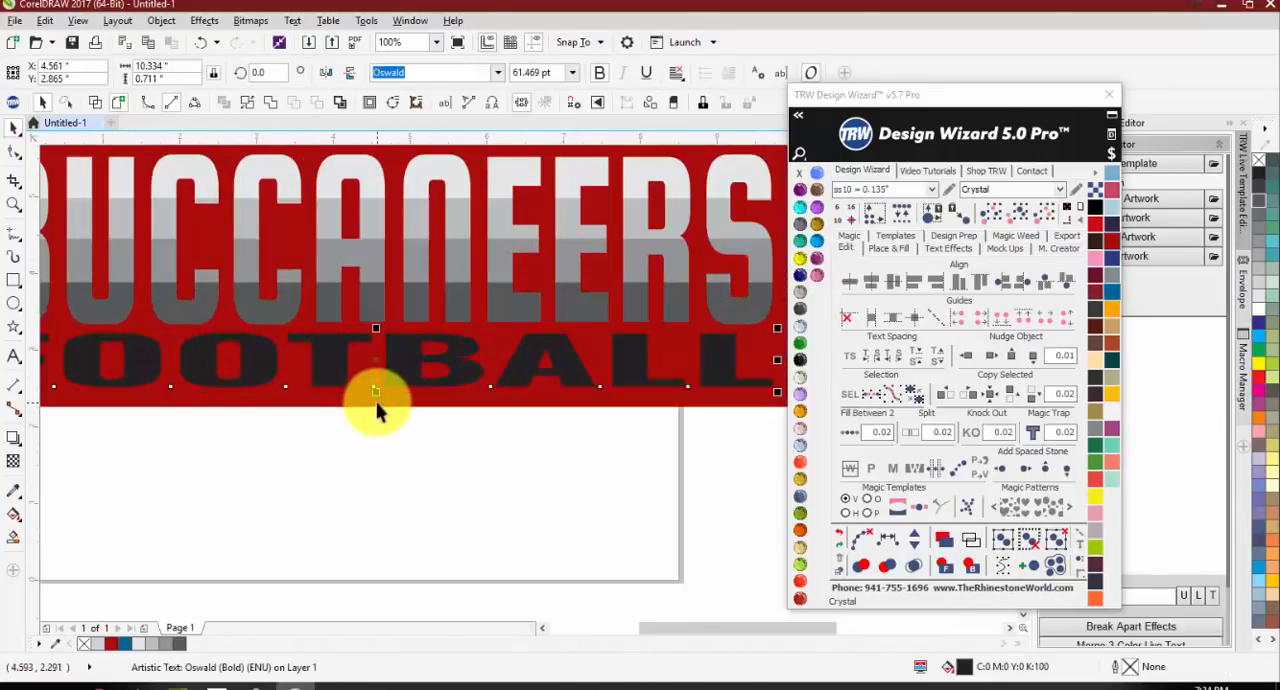
{"action": "left_click_drag", "start_coordinate": [375, 385], "coordinate": [337, 352]}
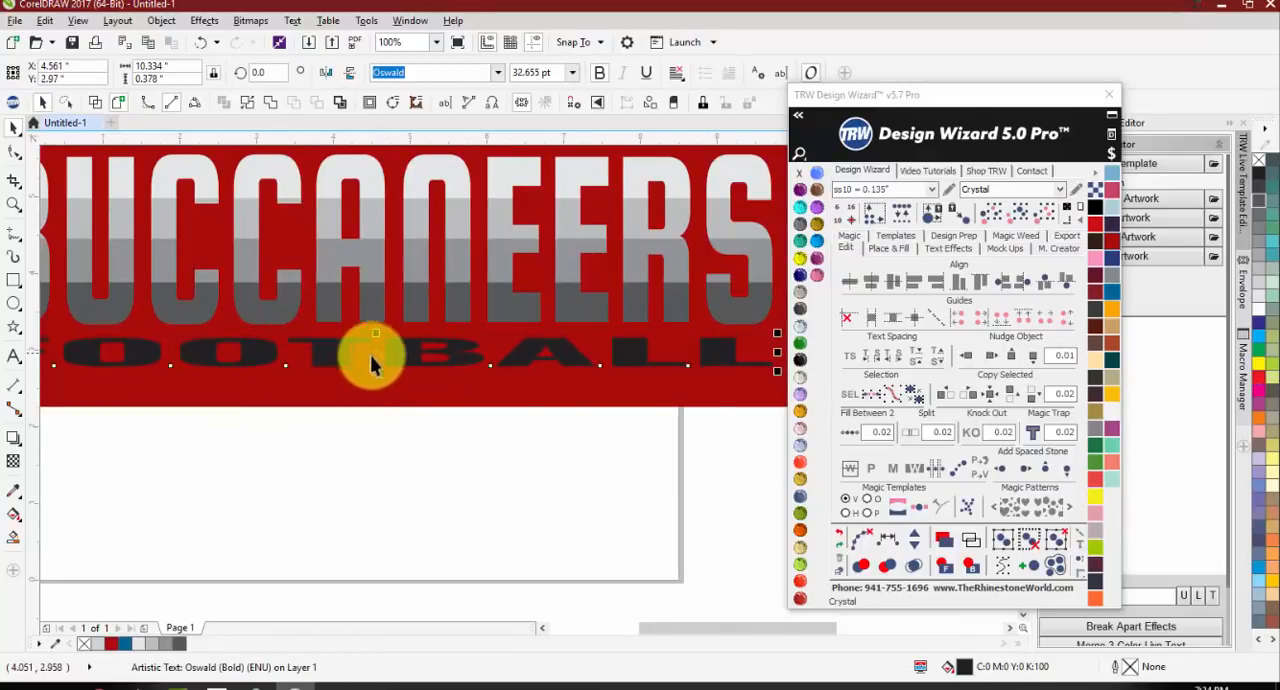
{"action": "scroll", "coordinate": [371, 358], "scroll_direction": "down", "scroll_amount": 1}
{"action": "left_click", "coordinate": [360, 430]}
Step: Compare the stretched black FOOTBALL with the letter-spaced FOOTBALL on the red background
{"action": "scroll", "coordinate": [330, 360], "scroll_direction": "right", "scroll_amount": 3}
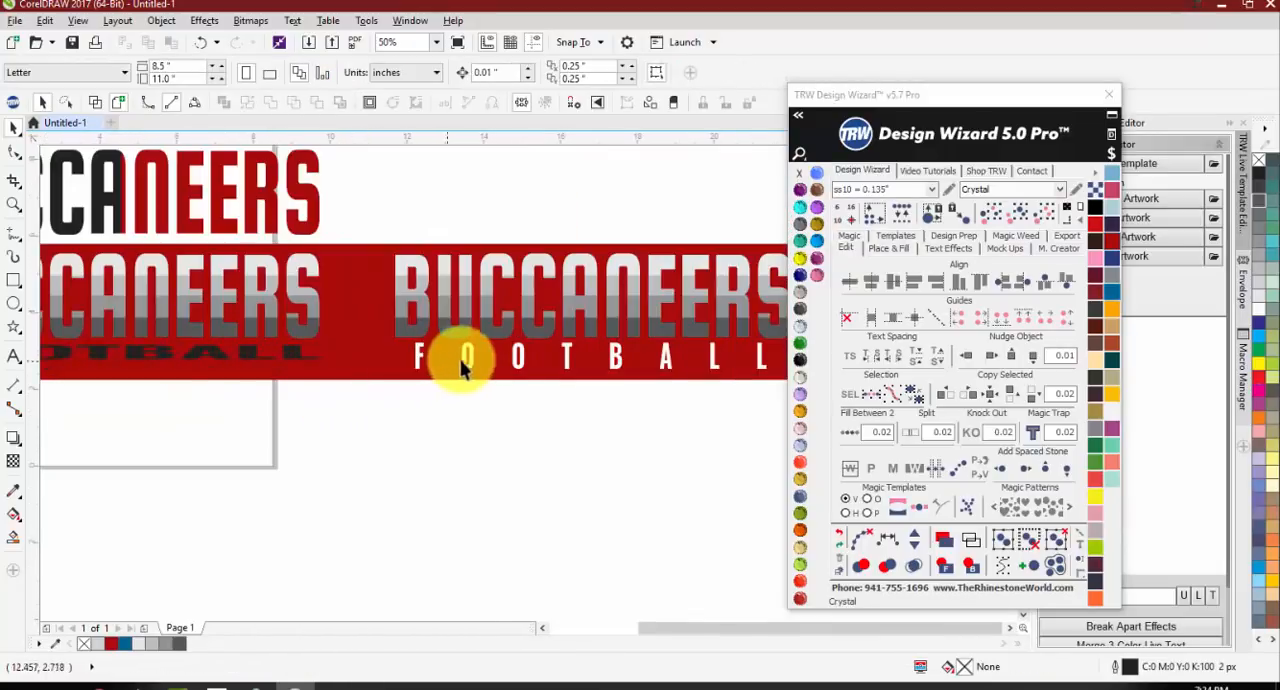
{"action": "scroll", "coordinate": [437, 362], "scroll_direction": "down", "scroll_amount": 1}
{"action": "scroll", "coordinate": [603, 363], "scroll_direction": "up", "scroll_amount": 1}
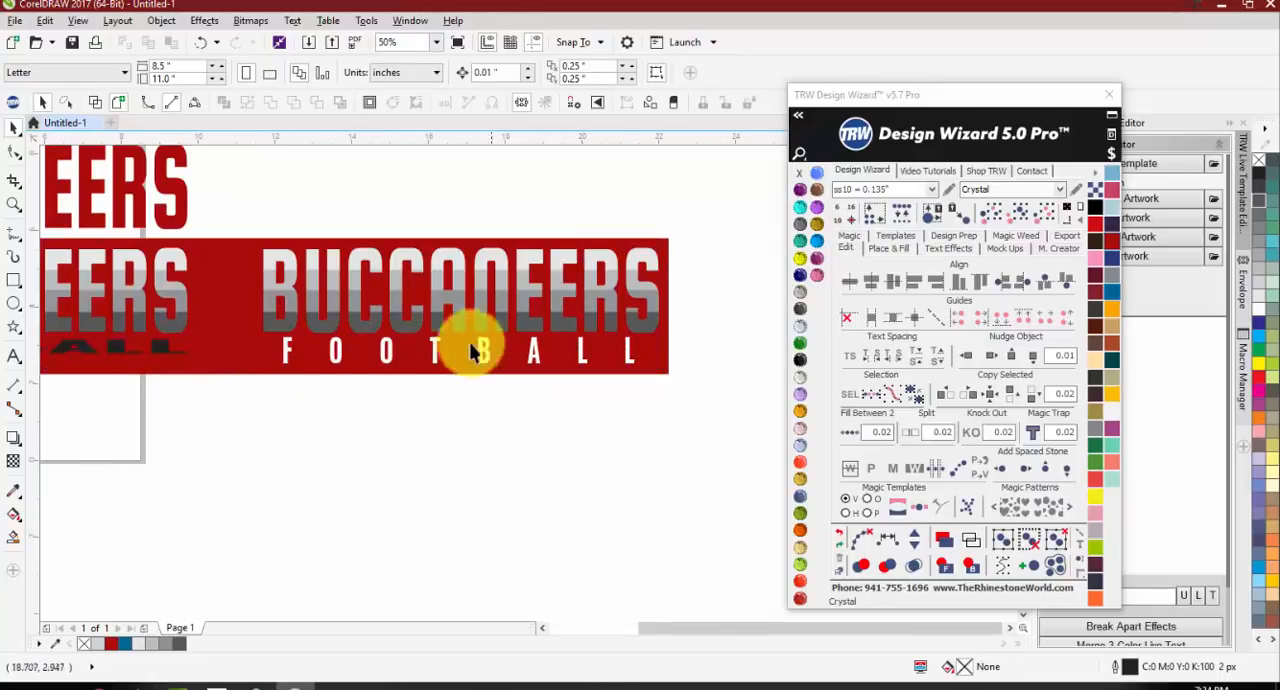
{"action": "scroll", "coordinate": [366, 364], "scroll_direction": "down", "scroll_amount": 1}
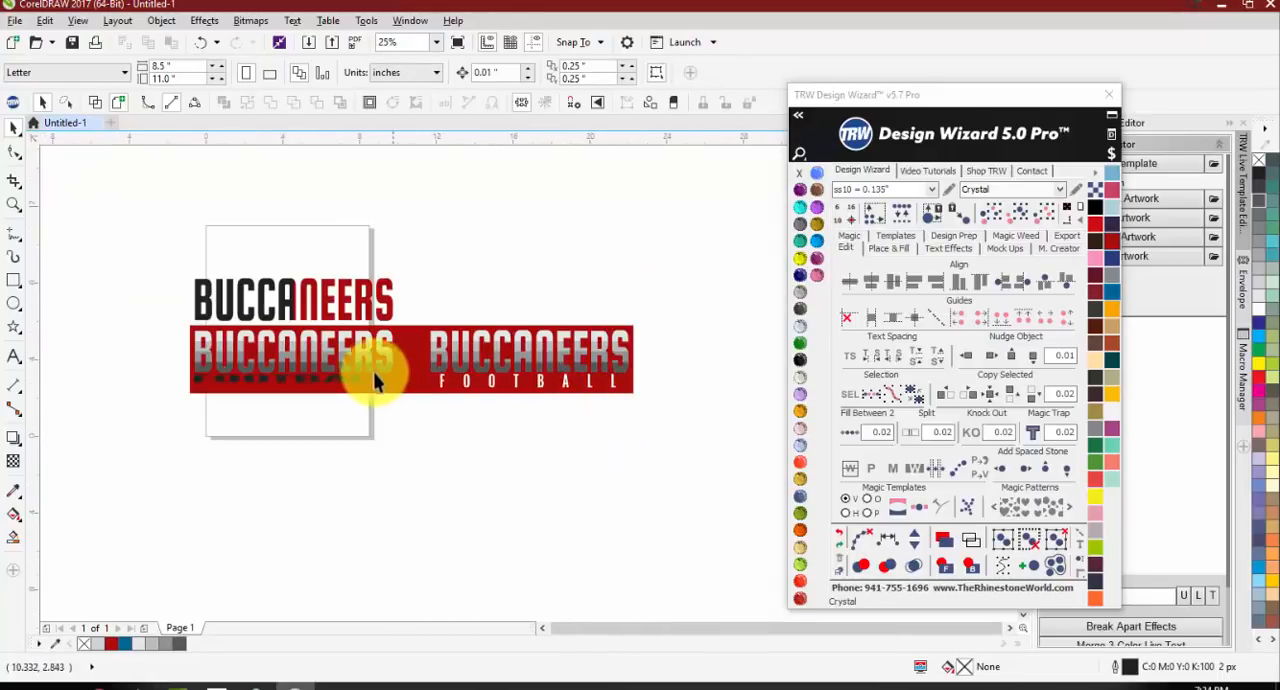
{"action": "scroll", "coordinate": [385, 375], "scroll_direction": "up", "scroll_amount": 1}
{"action": "scroll", "coordinate": [390, 375], "scroll_direction": "down", "scroll_amount": 1}
{"action": "scroll", "coordinate": [540, 395], "scroll_direction": "up", "scroll_amount": 1}
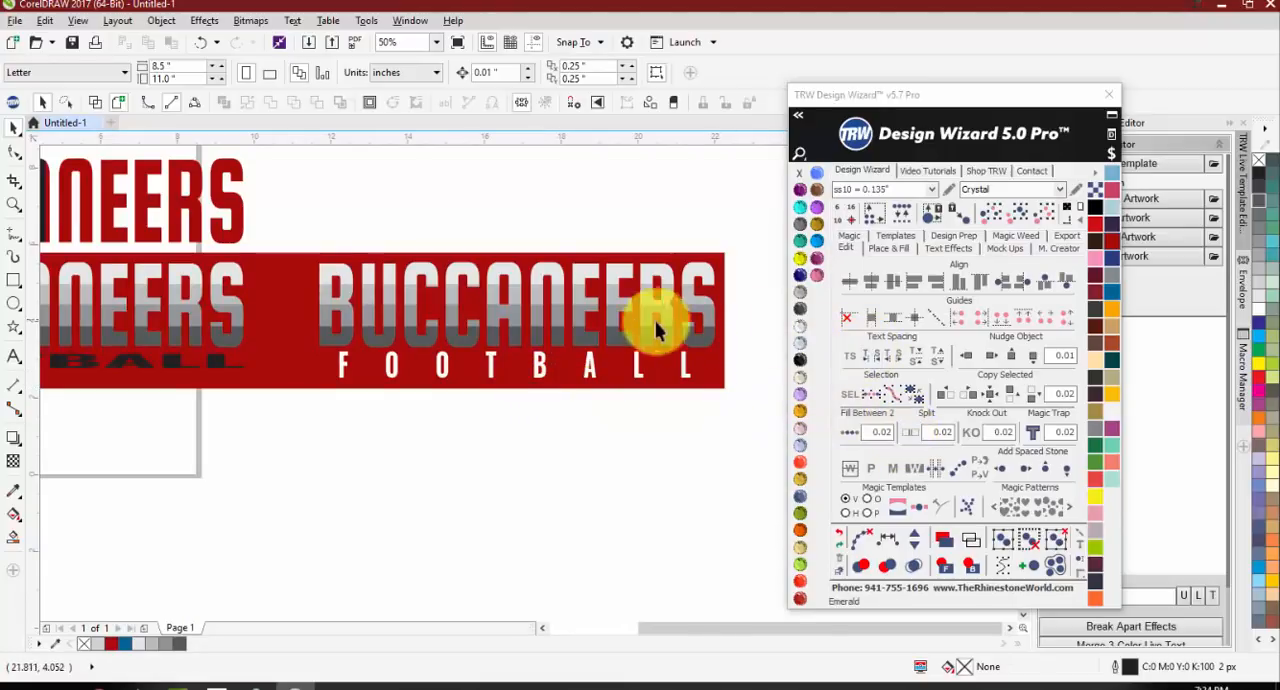
Step: Create a quick product mockup of the letter-spaced BUCCANEERS FOOTBALL design on the Mens T-Shirt Front from the Mens folder
{"action": "left_click_drag", "start_coordinate": [294, 216], "coordinate": [806, 408]}
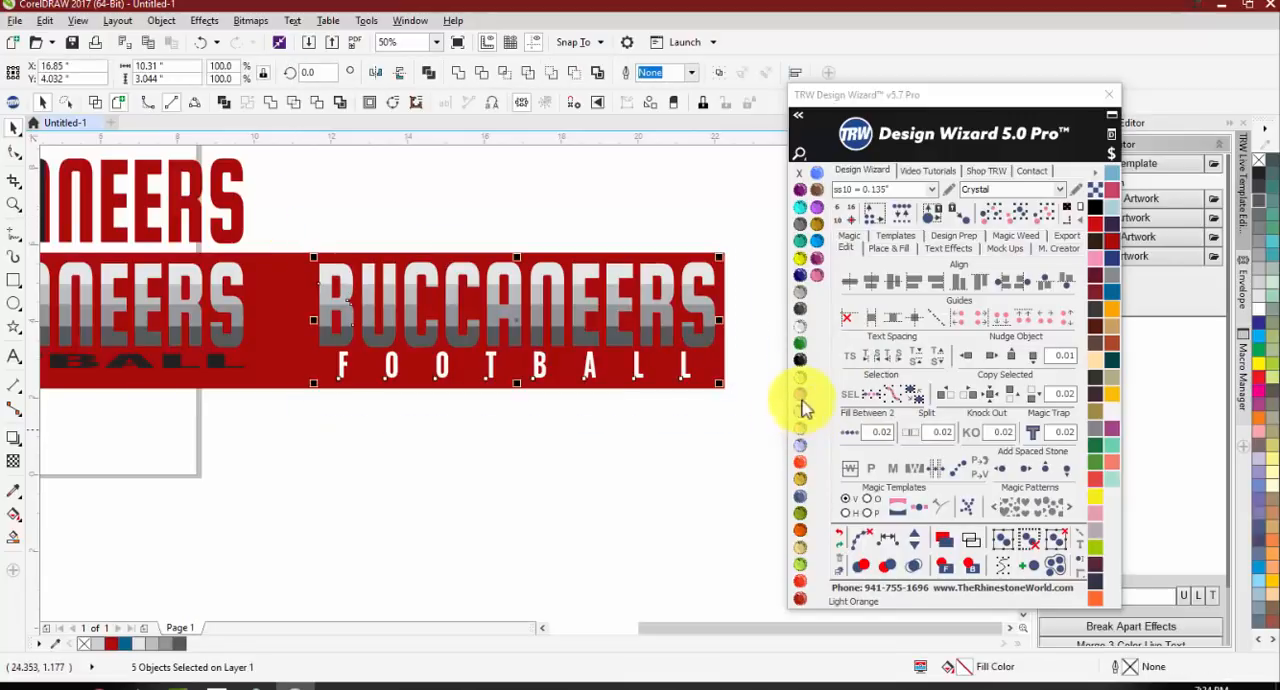
{"action": "left_click", "coordinate": [1004, 249]}
{"action": "left_click", "coordinate": [1017, 285]}
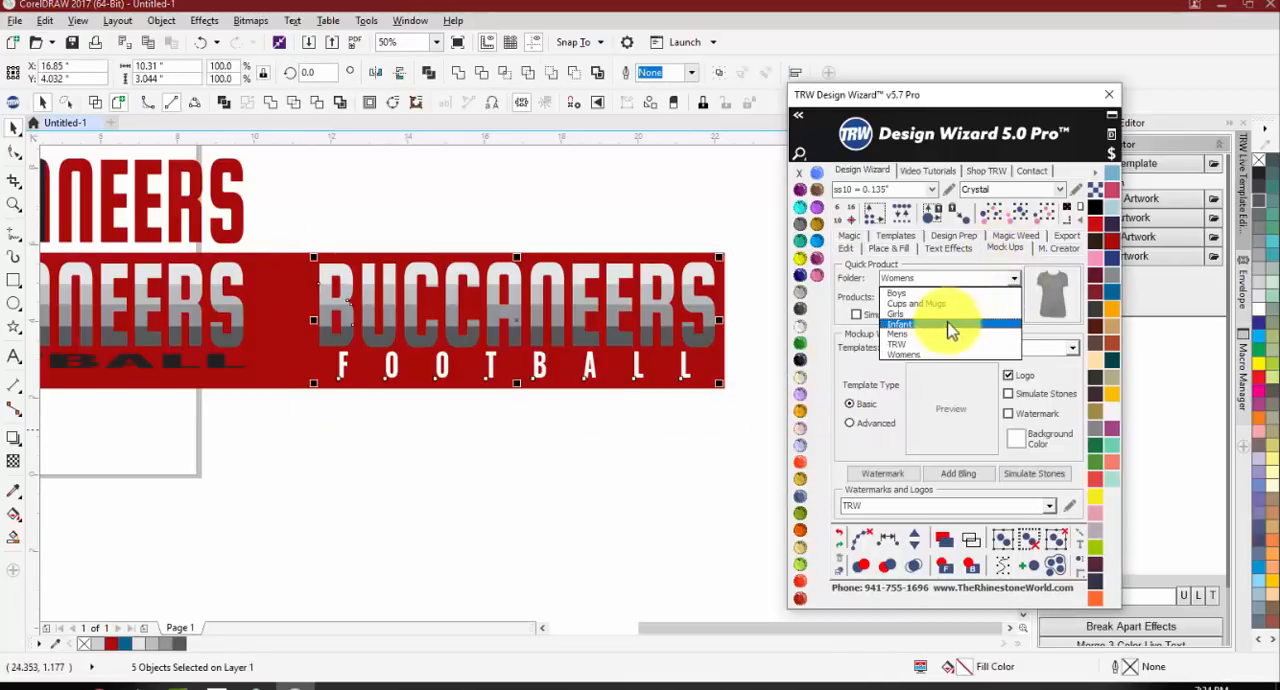
{"action": "left_click", "coordinate": [940, 328]}
{"action": "left_click", "coordinate": [1013, 299]}
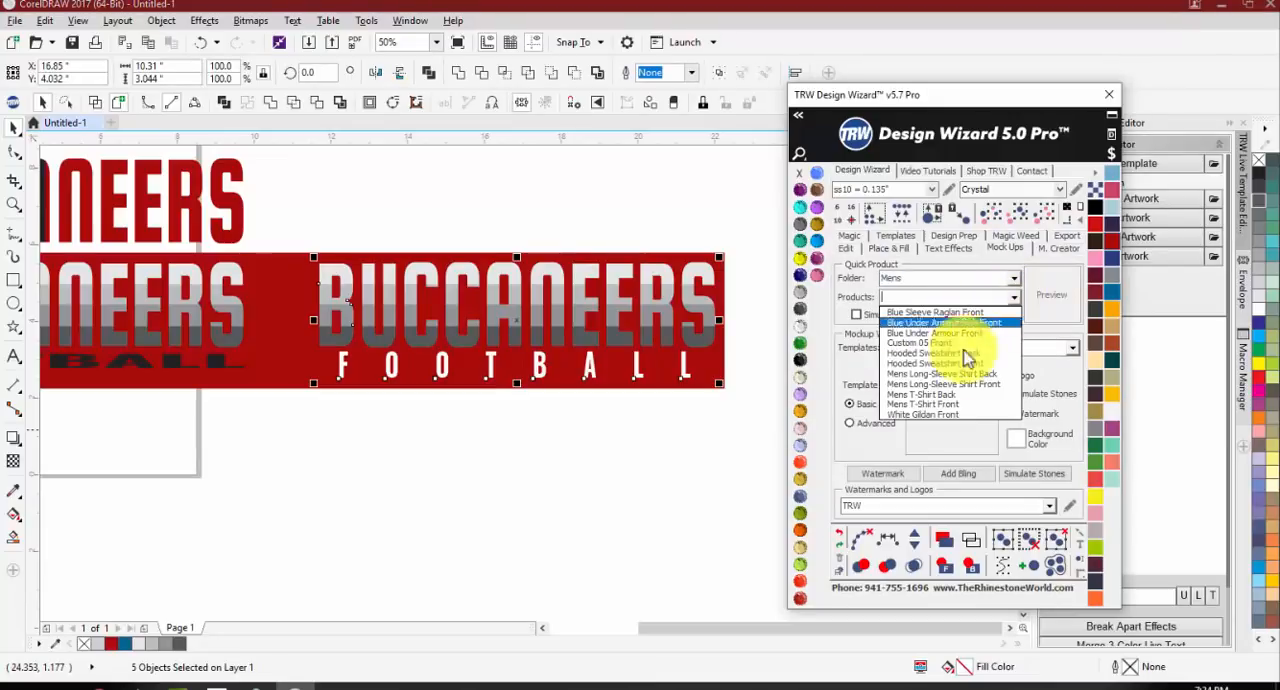
{"action": "left_click", "coordinate": [955, 405]}
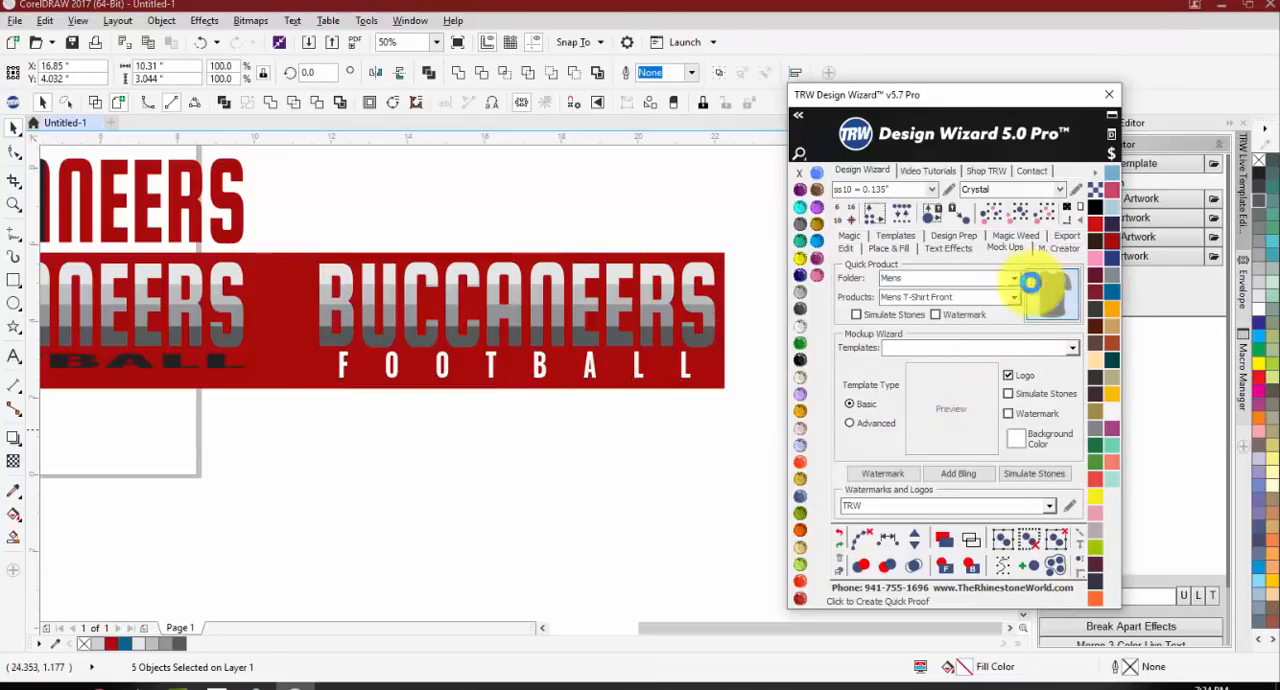
{"action": "left_click", "coordinate": [462, 383]}
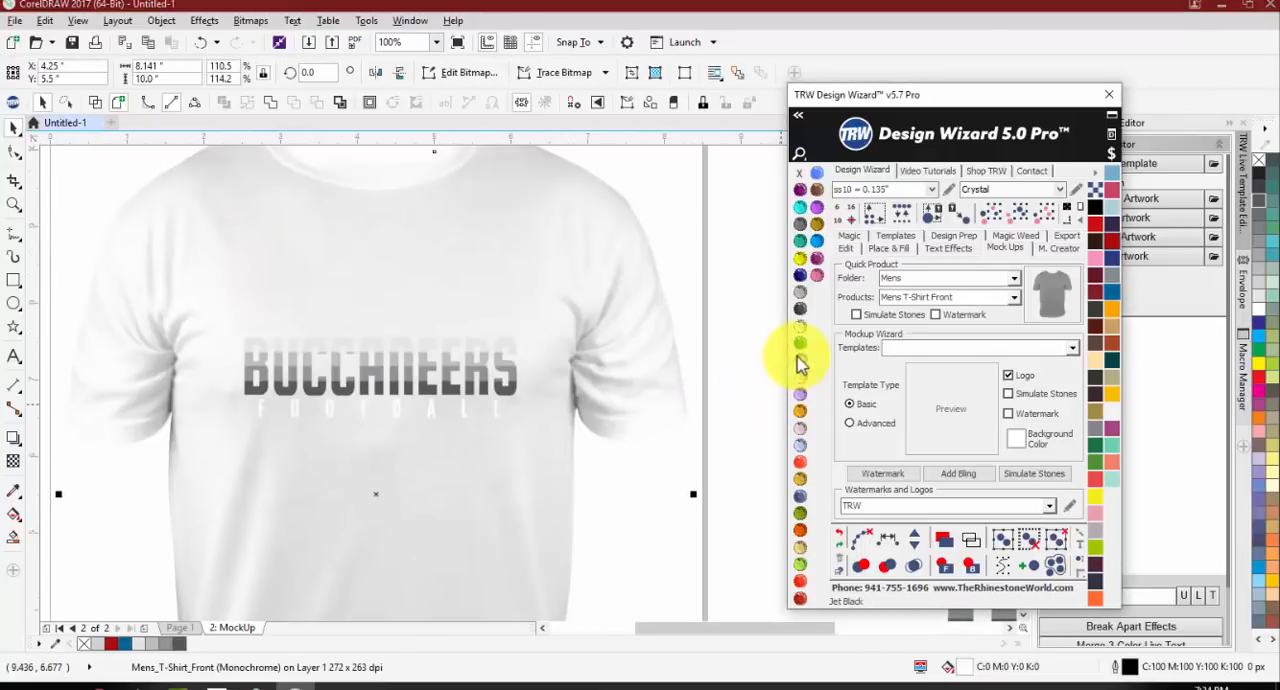
Step: Color the T-shirt mockup Jet Black, then move the BUCCANEERS FOOTBALL design up the chest and enlarge it
{"action": "left_click", "coordinate": [800, 359]}
{"action": "left_click", "coordinate": [325, 345]}
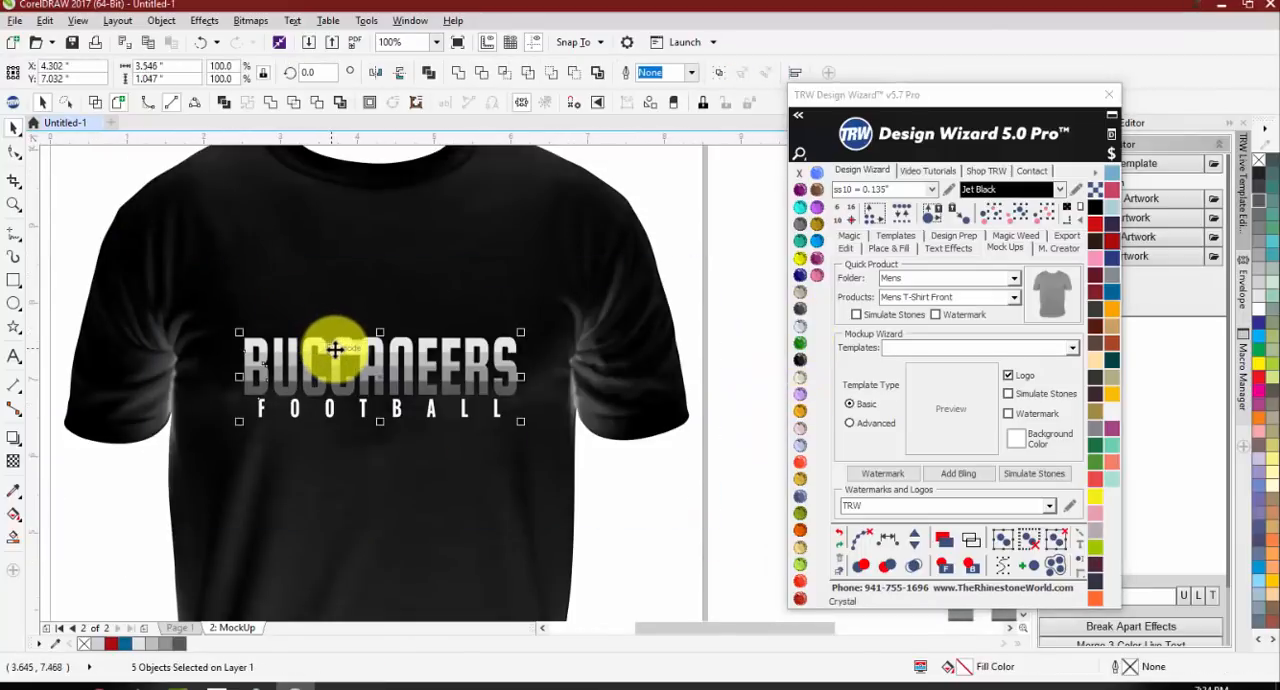
{"action": "left_click_drag", "start_coordinate": [332, 322], "coordinate": [330, 268]}
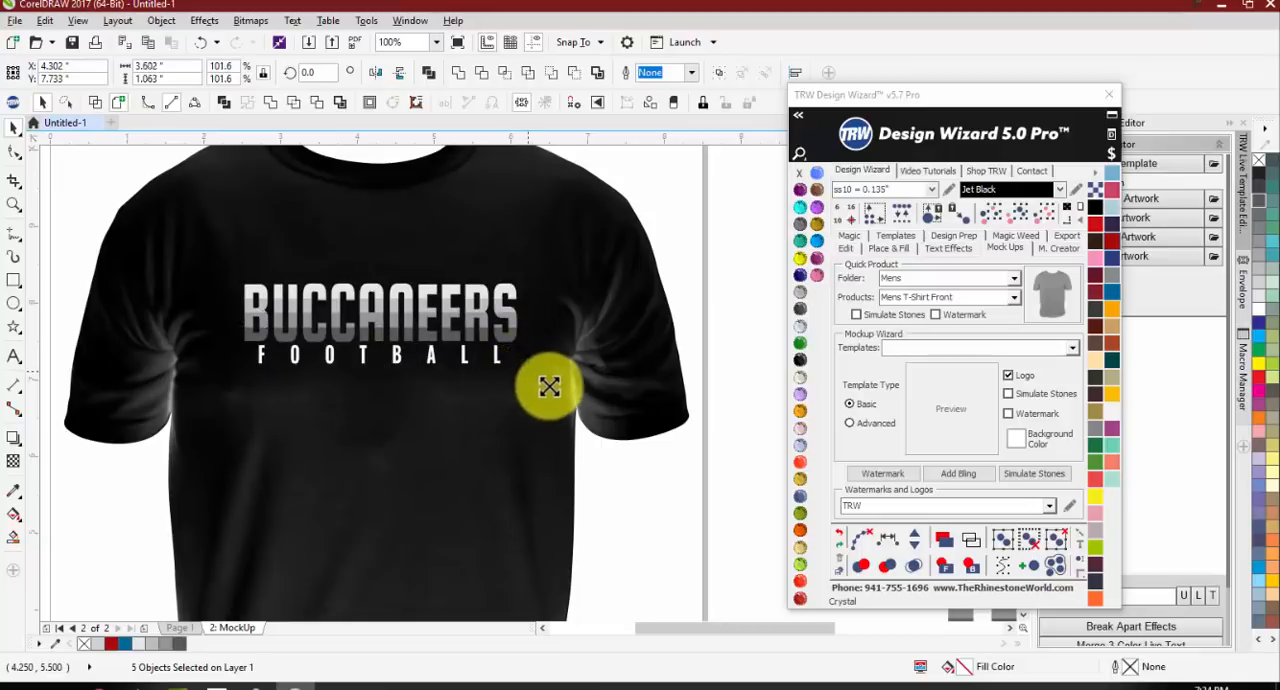
{"action": "left_click_drag", "start_coordinate": [551, 380], "coordinate": [555, 398]}
{"action": "left_click", "coordinate": [633, 502]}
{"action": "scroll", "coordinate": [465, 368], "scroll_direction": "down", "scroll_amount": 1}
{"action": "scroll", "coordinate": [446, 368], "scroll_direction": "up", "scroll_amount": 1}
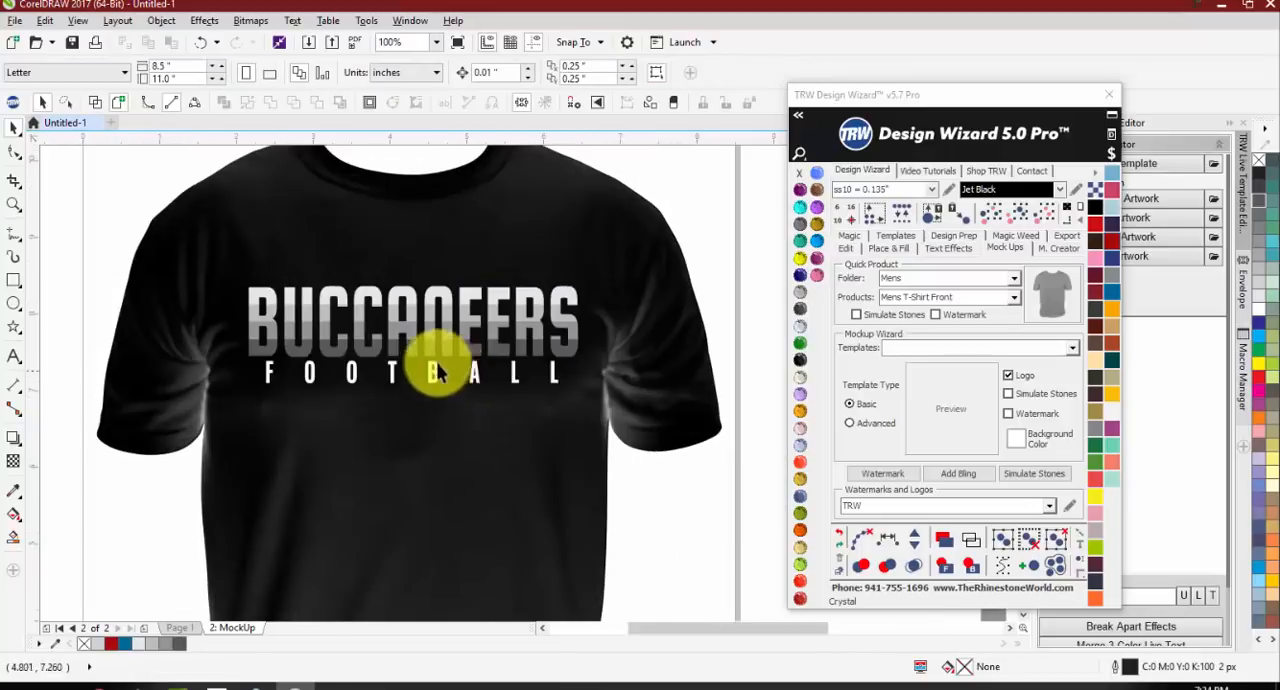
{"action": "scroll", "coordinate": [432, 367], "scroll_direction": "down", "scroll_amount": 1}
{"action": "scroll", "coordinate": [421, 379], "scroll_direction": "up", "scroll_amount": 1}
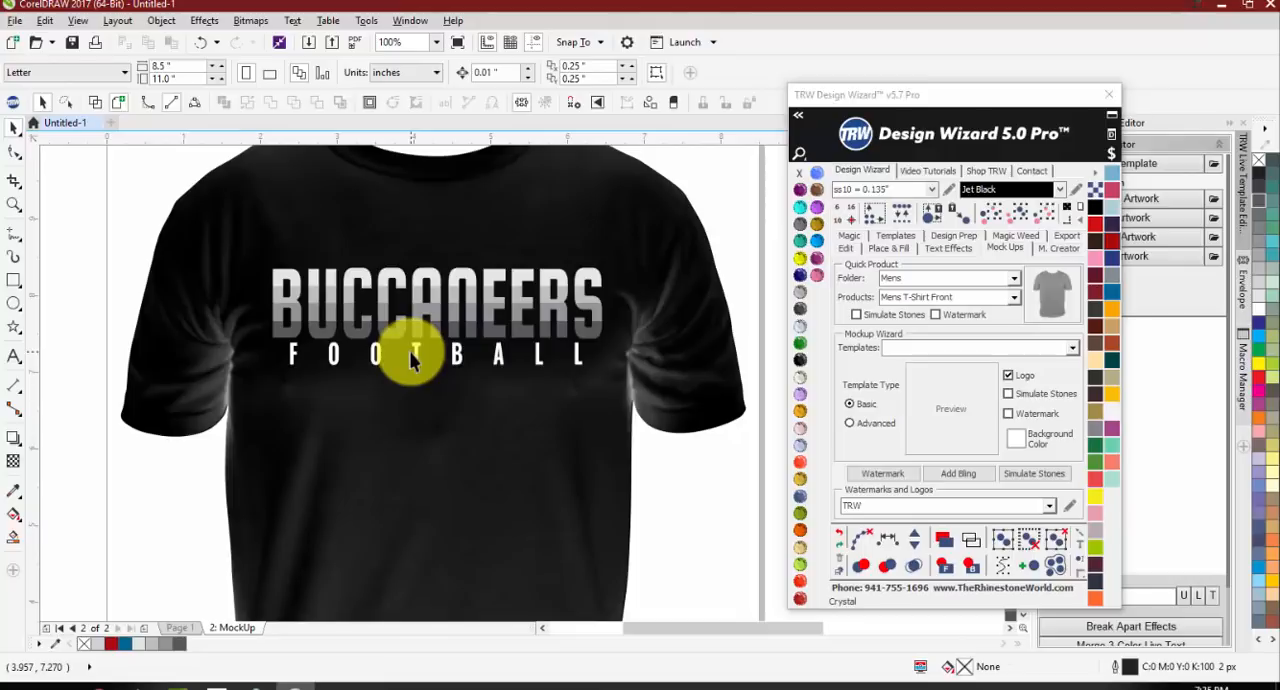
{"action": "scroll", "coordinate": [369, 346], "scroll_direction": "down", "scroll_amount": 1}
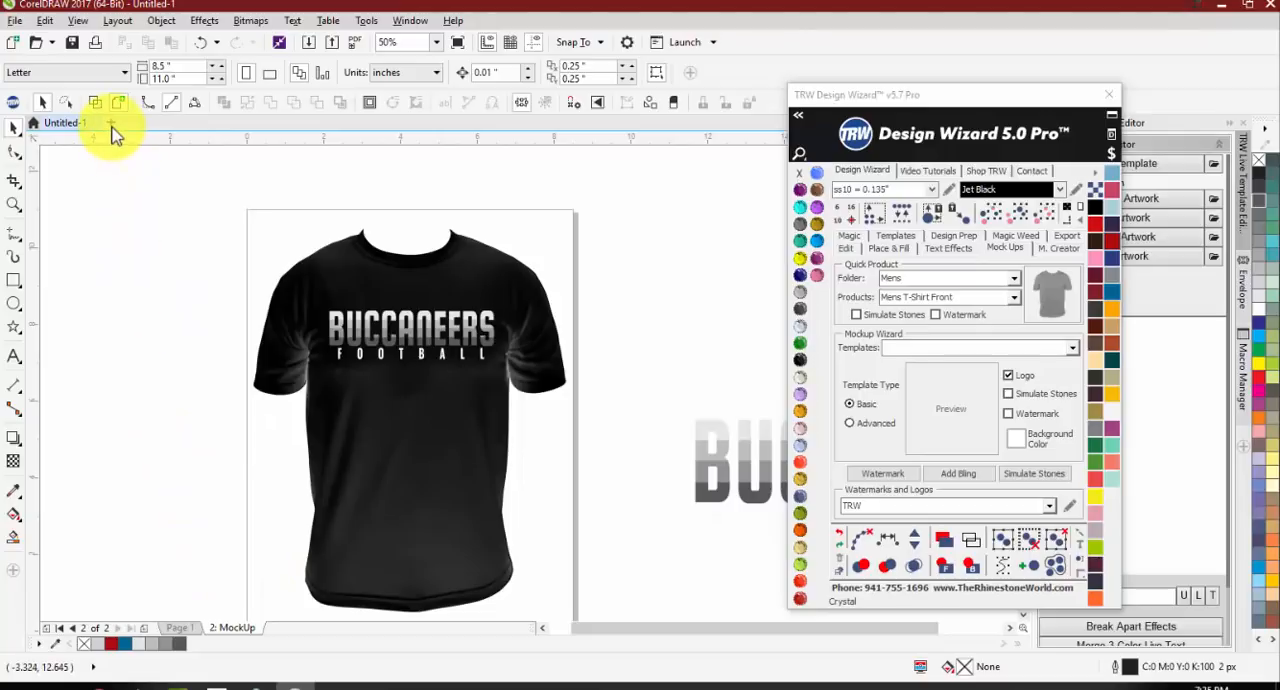
Step: Create a new blank document and open the Design Wizard's Text Effects tools
{"action": "left_click", "coordinate": [846, 247]}
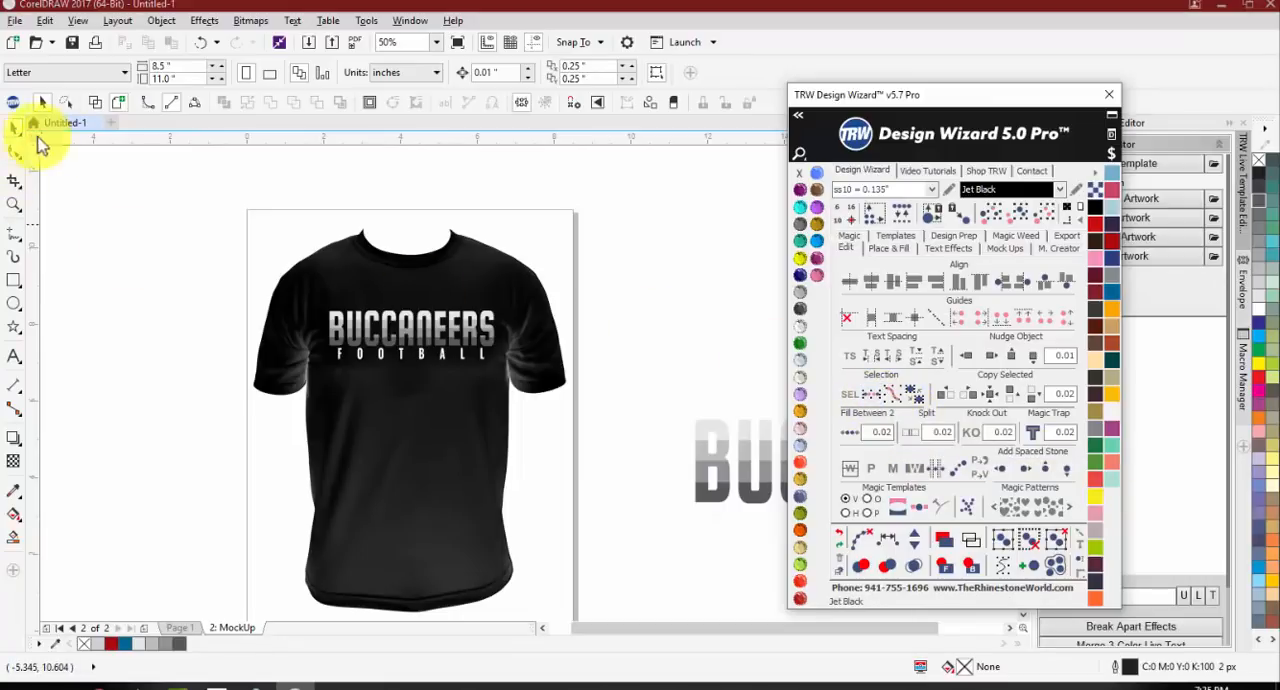
{"action": "left_click", "coordinate": [112, 124]}
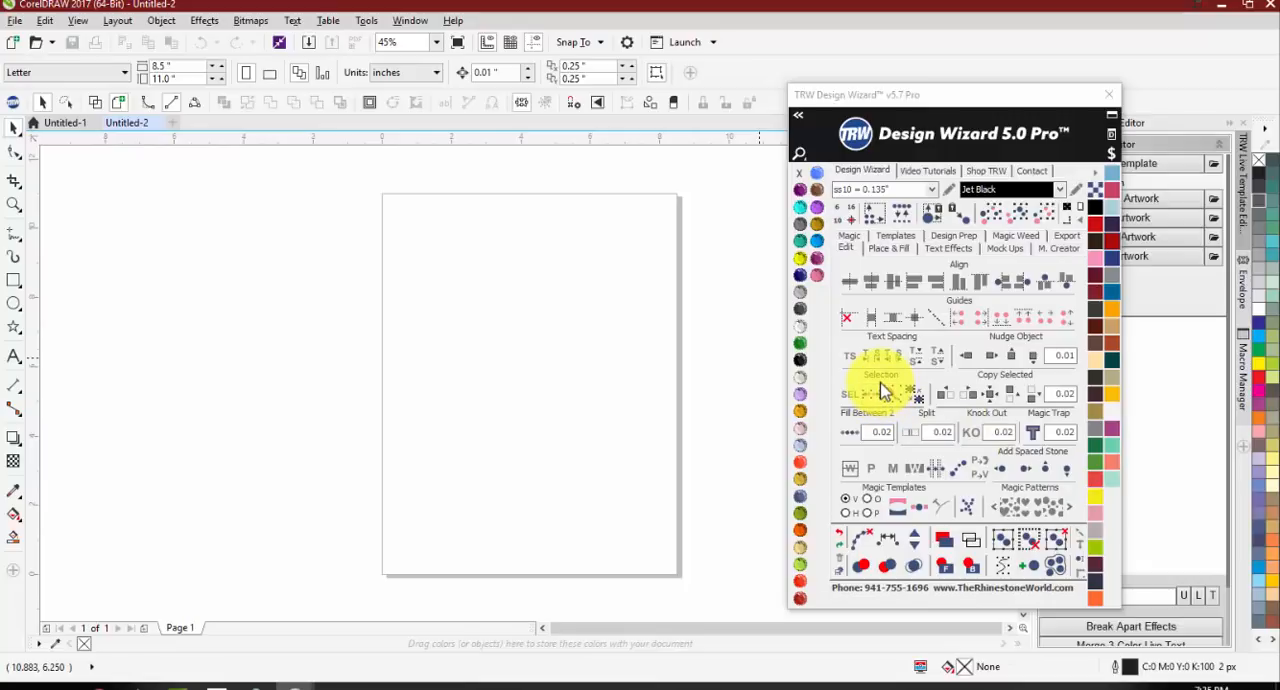
{"action": "left_click", "coordinate": [929, 250]}
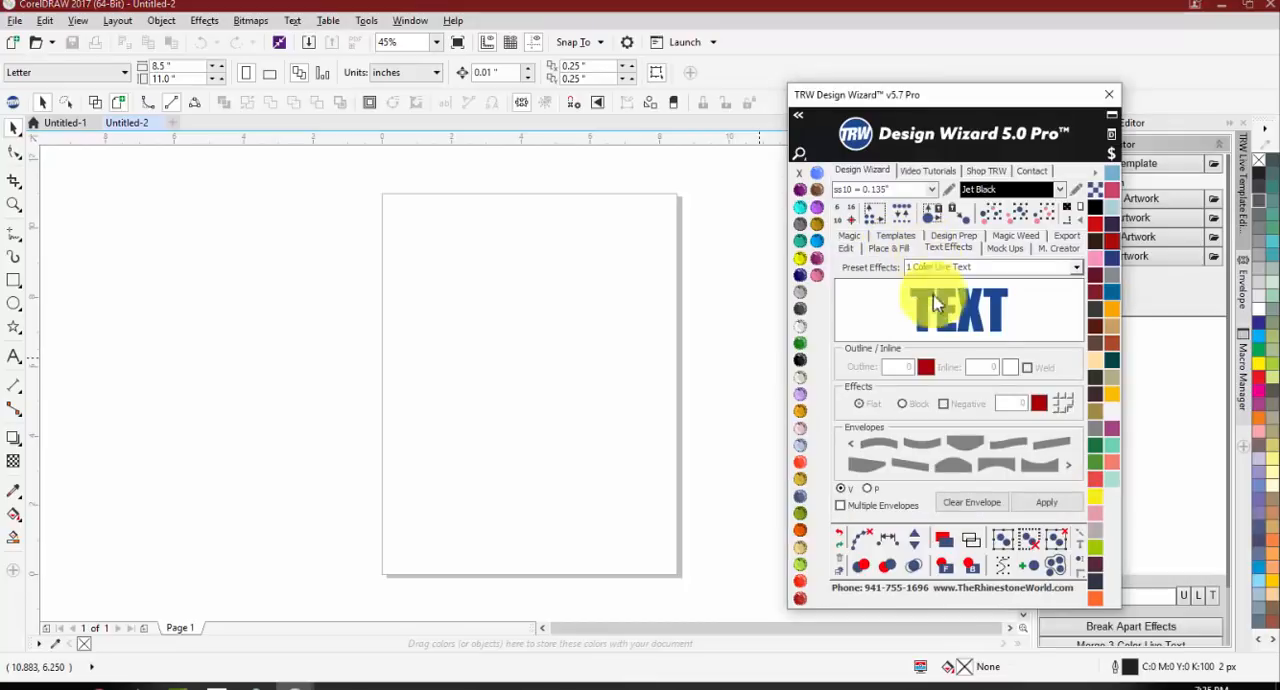
Step: Apply the 1 Color Live Text preset, move the TEXT object up the page, and place a copy directly below it
{"action": "left_click", "coordinate": [1041, 505]}
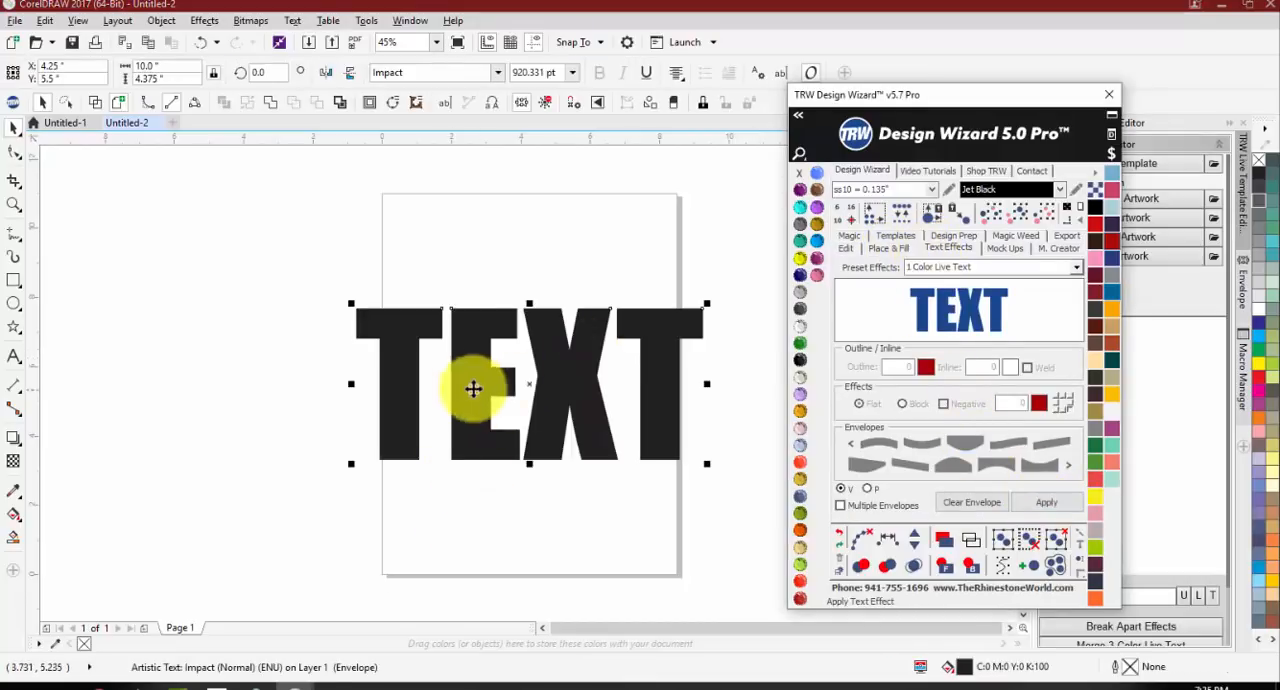
{"action": "left_click_drag", "start_coordinate": [472, 377], "coordinate": [470, 289]}
{"action": "left_click_drag", "start_coordinate": [470, 288], "coordinate": [474, 449]}
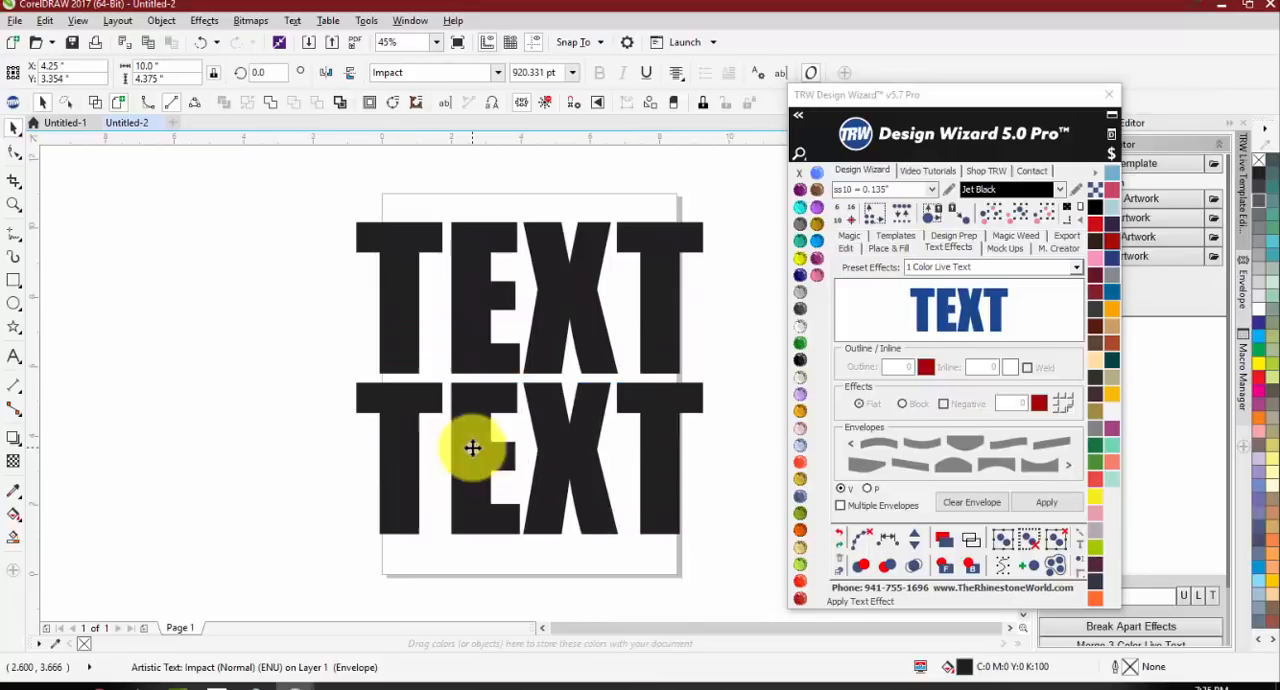
Step: Change the wording of the upper TEXT object to WILDCATS
{"action": "left_click", "coordinate": [266, 467]}
{"action": "left_click", "coordinate": [15, 356]}
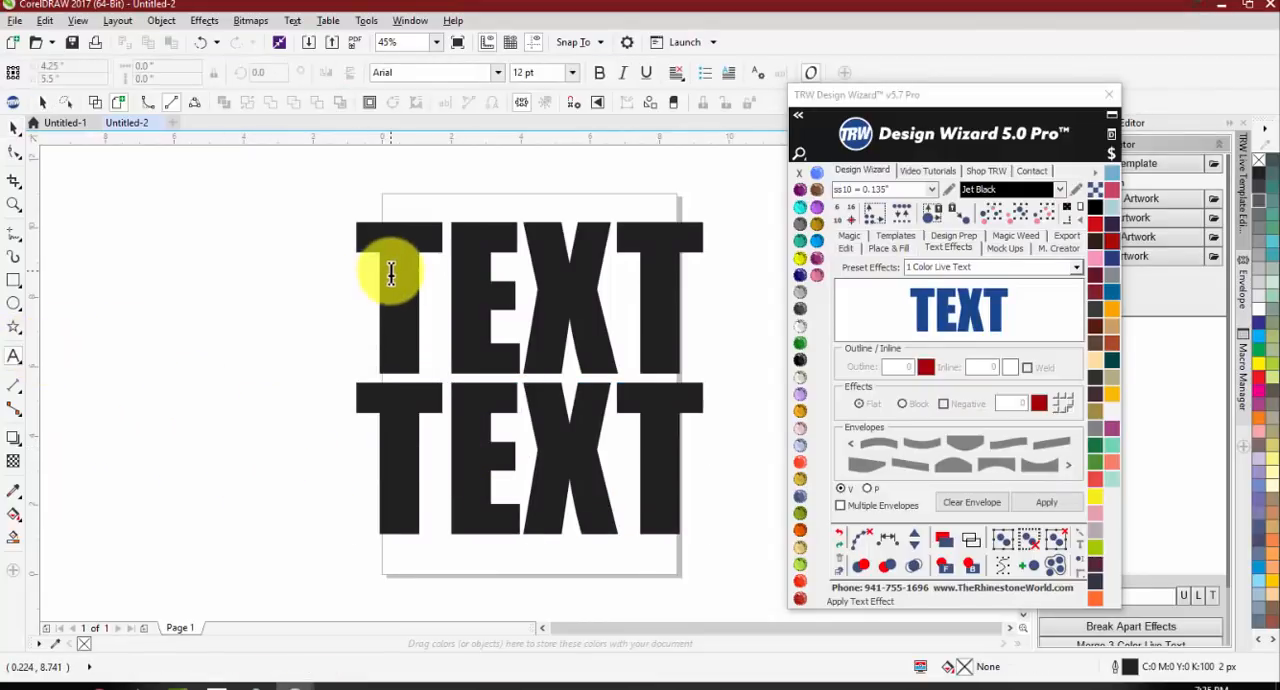
{"action": "left_click", "coordinate": [390, 268]}
{"action": "key", "text": "ctrl+shift+t"}
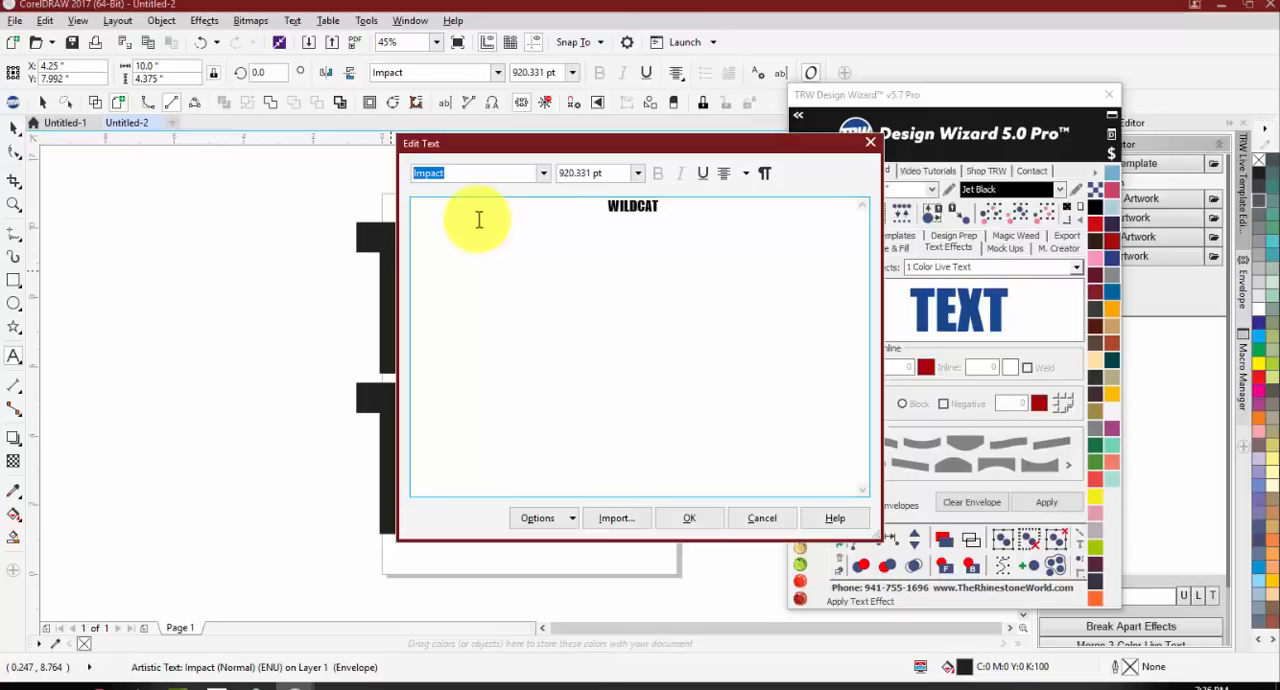
{"action": "left_click", "coordinate": [695, 518]}
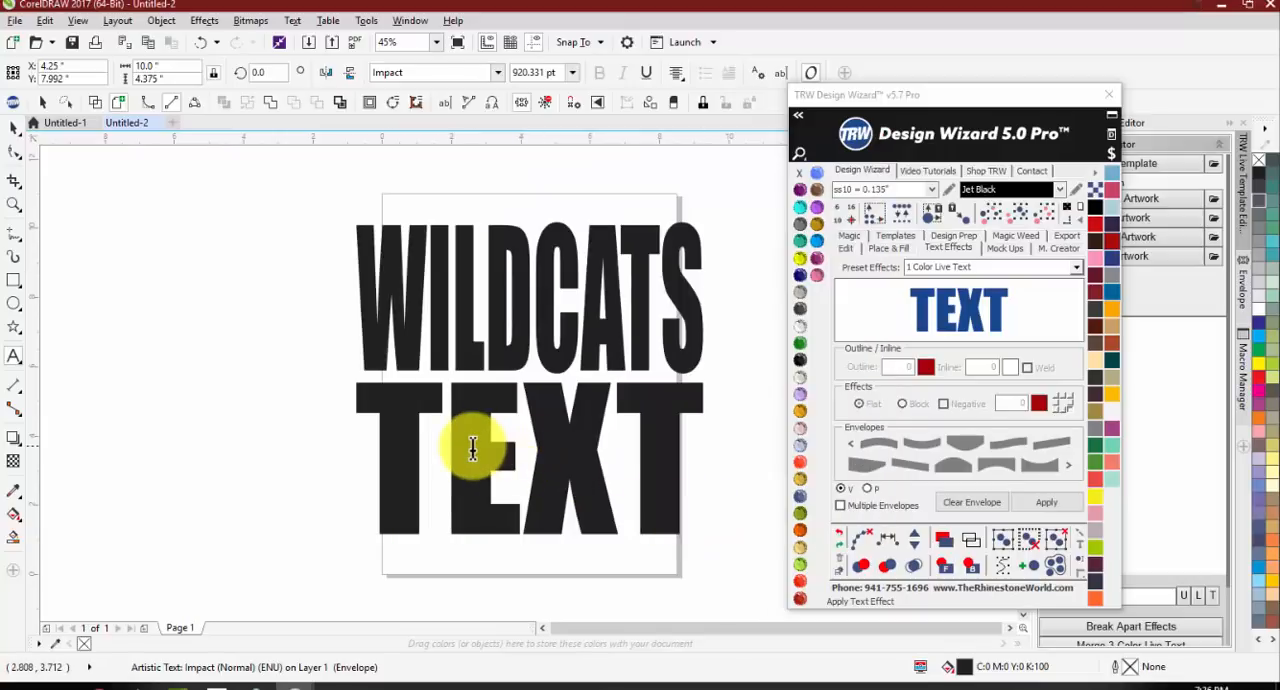
Step: Change the wording of the lower TEXT object to FOOTBALL
{"action": "key", "text": "ctrl+shift+t"}
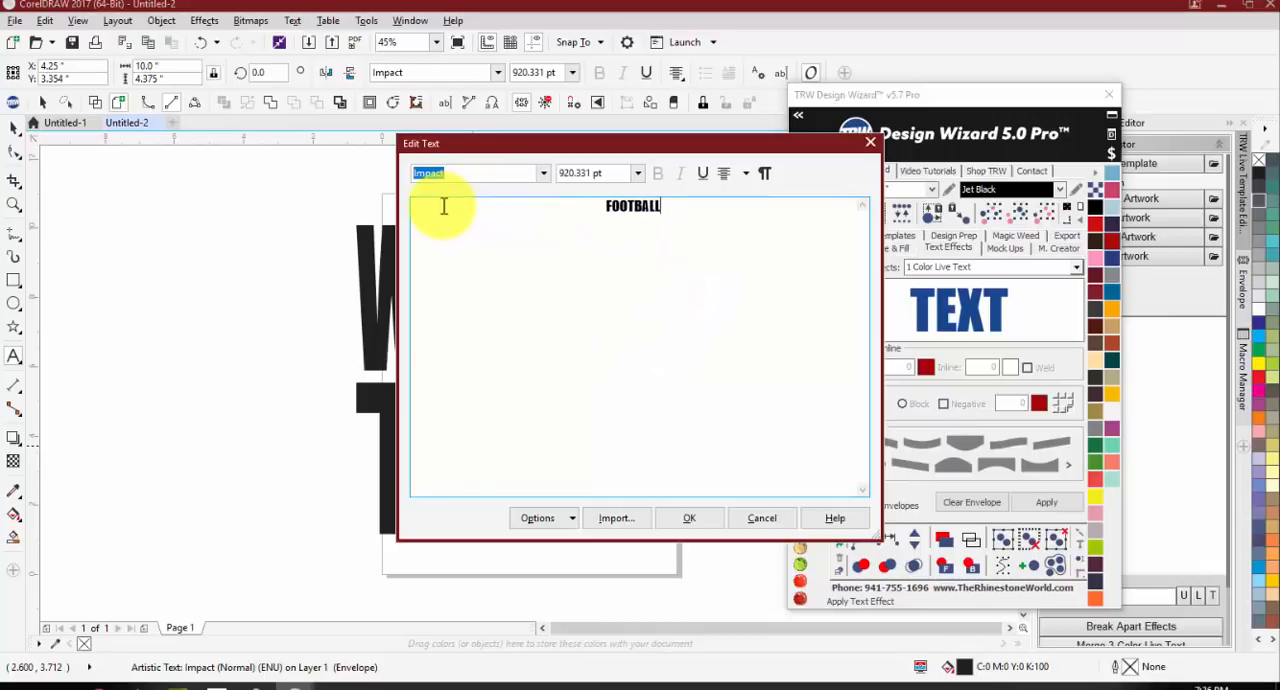
{"action": "left_click", "coordinate": [689, 518]}
{"action": "left_click", "coordinate": [14, 129]}
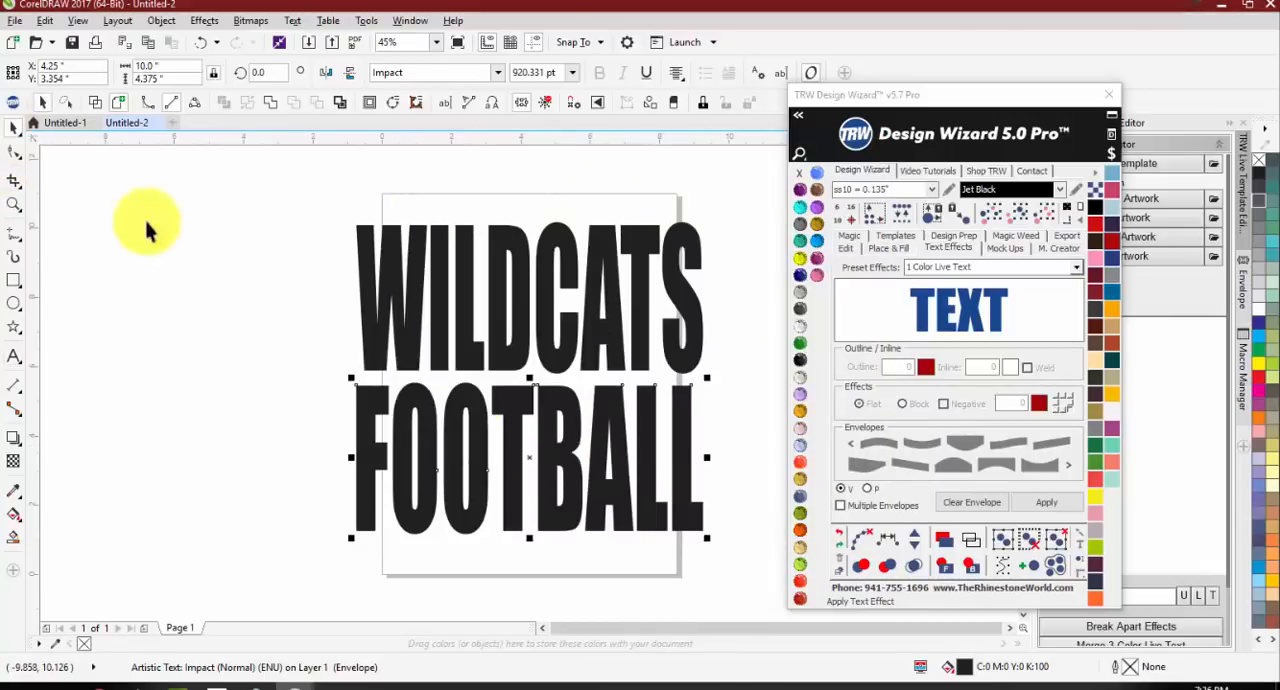
{"action": "left_click", "coordinate": [243, 425]}
Step: Show the Design Wizard's Edit tools and squash WILDCATS from its upper edge to about 3.2 in high
{"action": "scroll", "coordinate": [478, 280], "scroll_direction": "up", "scroll_amount": 2}
{"action": "scroll", "coordinate": [478, 295], "scroll_direction": "down", "scroll_amount": 2}
{"action": "left_click", "coordinate": [427, 290]}
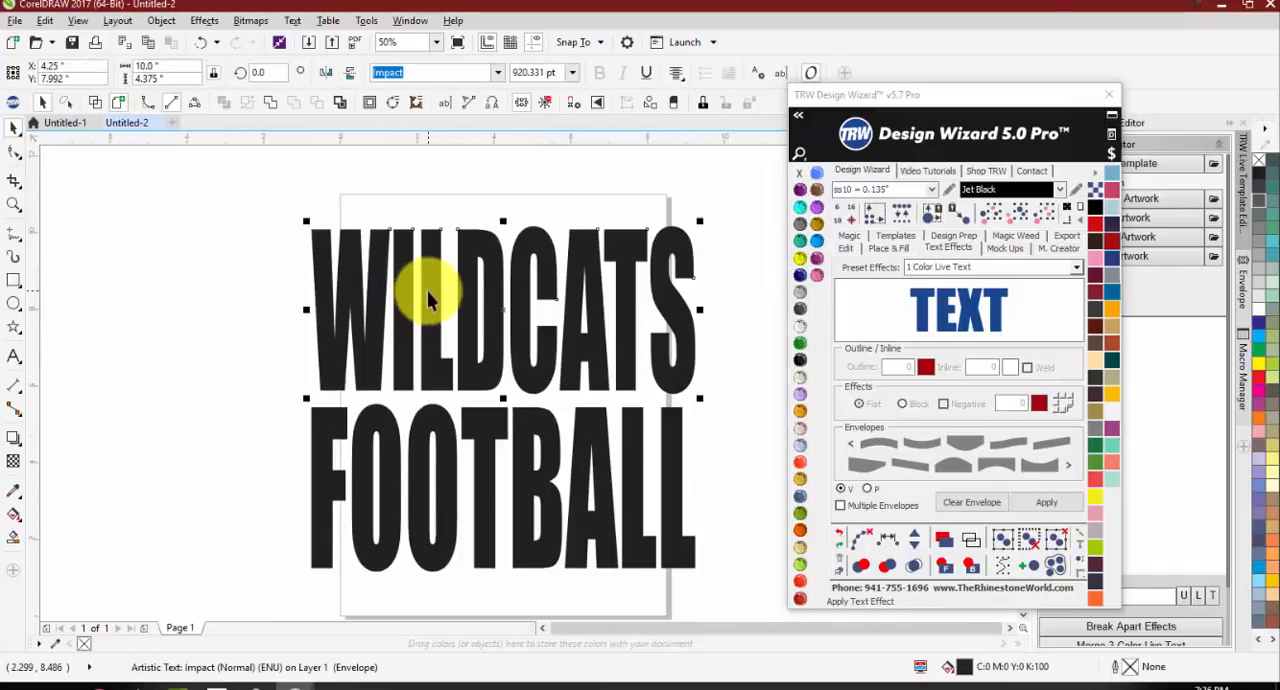
{"action": "left_click", "coordinate": [849, 236]}
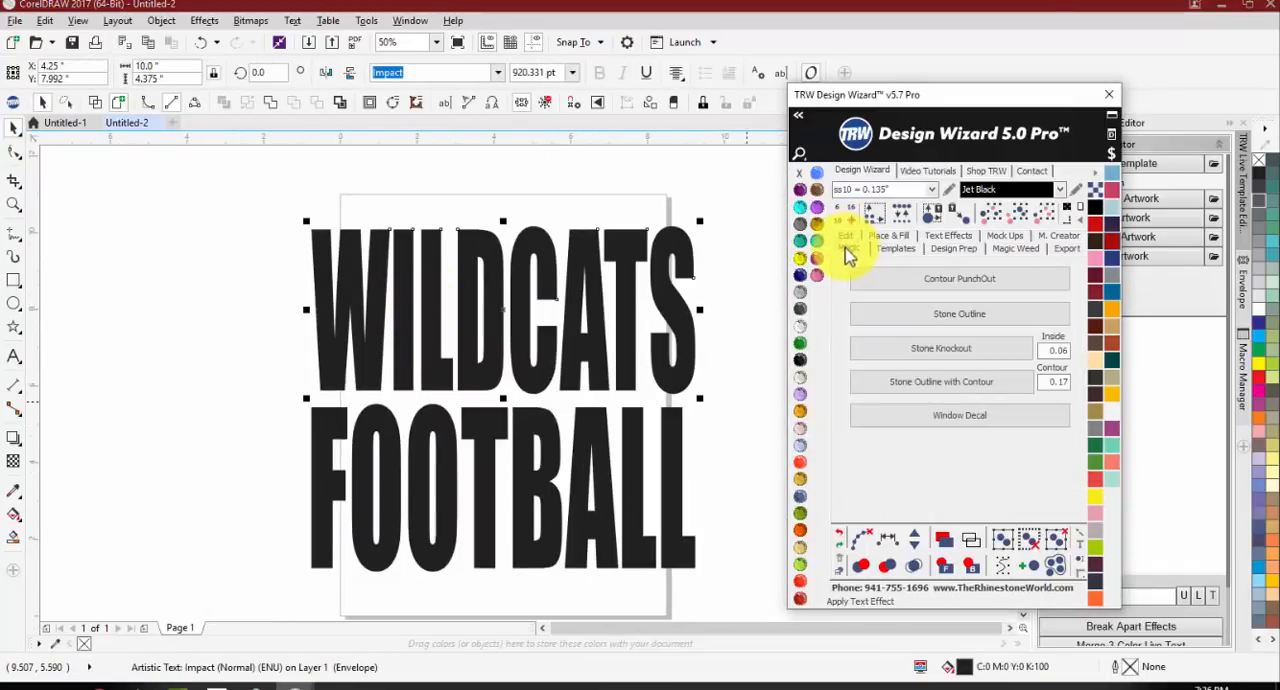
{"action": "left_click", "coordinate": [845, 236]}
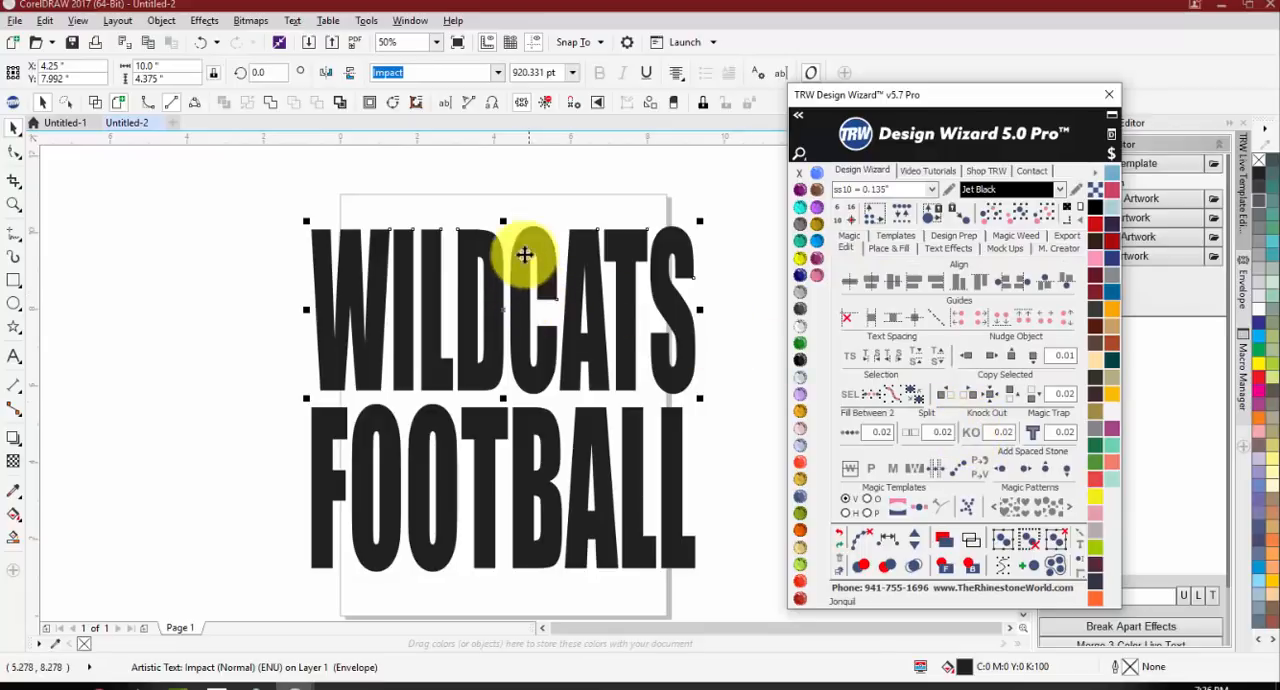
{"action": "left_click_drag", "start_coordinate": [502, 221], "coordinate": [491, 267]}
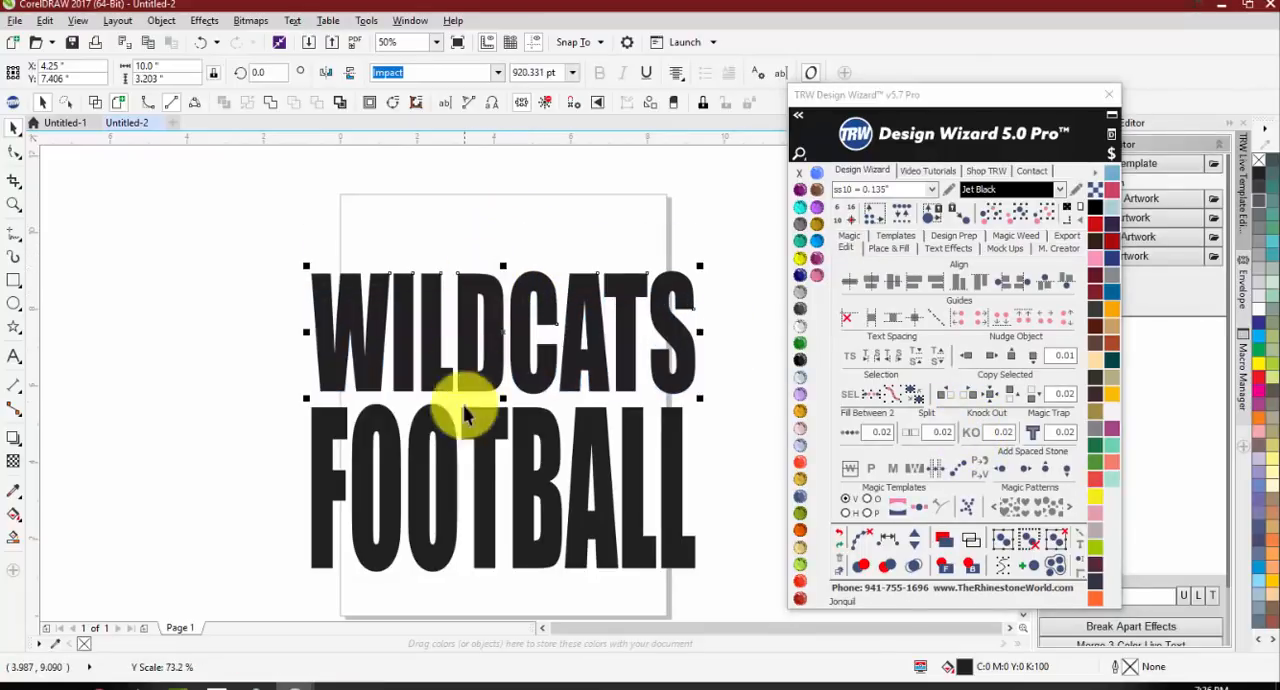
Step: Squash FOOTBALL to about 3.33 in high, keeping it close beneath WILDCATS
{"action": "left_click", "coordinate": [468, 418]}
{"action": "left_click_drag", "start_coordinate": [507, 580], "coordinate": [505, 524]}
{"action": "scroll", "coordinate": [492, 448], "scroll_direction": "up", "scroll_amount": 2}
{"action": "mouse_move", "coordinate": [488, 440]}
{"action": "left_mouse_down"}
{"action": "mouse_move", "coordinate": [475, 420]}
{"action": "mouse_move", "coordinate": [477, 433]}
{"action": "left_mouse_up"}
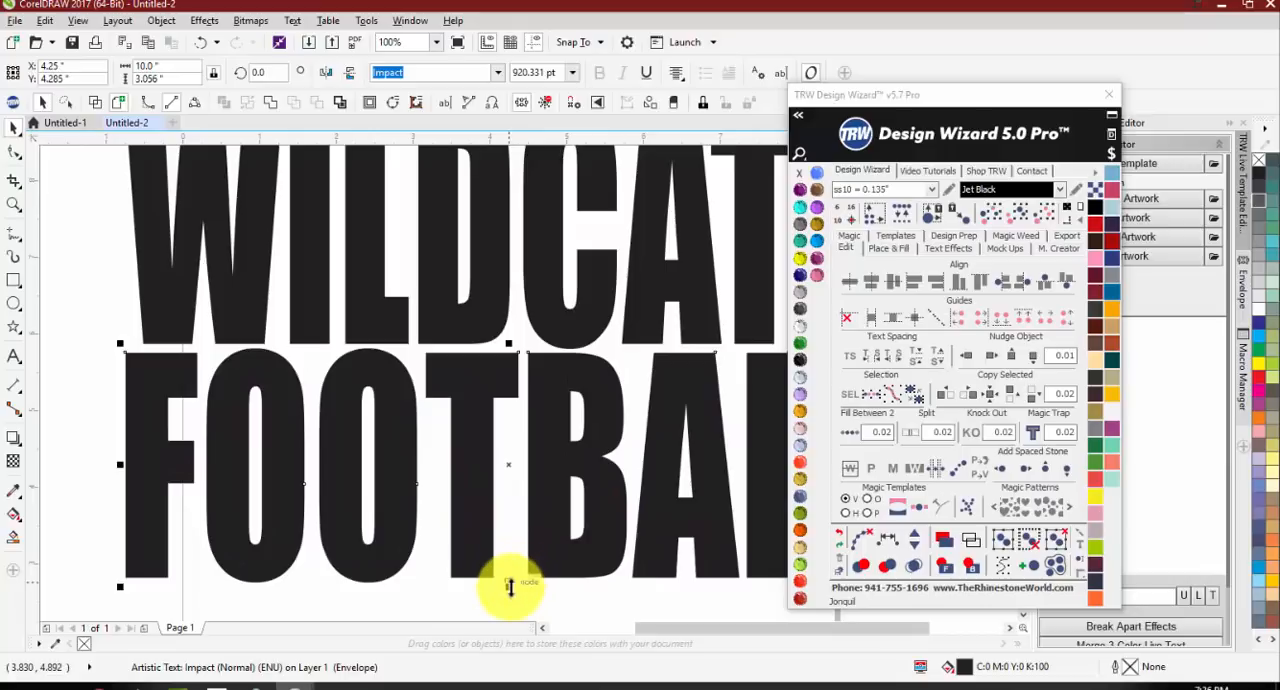
{"action": "left_click_drag", "start_coordinate": [508, 585], "coordinate": [507, 606]}
{"action": "scroll", "coordinate": [396, 470], "scroll_direction": "down", "scroll_amount": 1}
Step: Decrease the character spacing of WILDCATS until its letters overlap, then stretch the word to about 10.41 in wide
{"action": "left_click", "coordinate": [414, 352]}
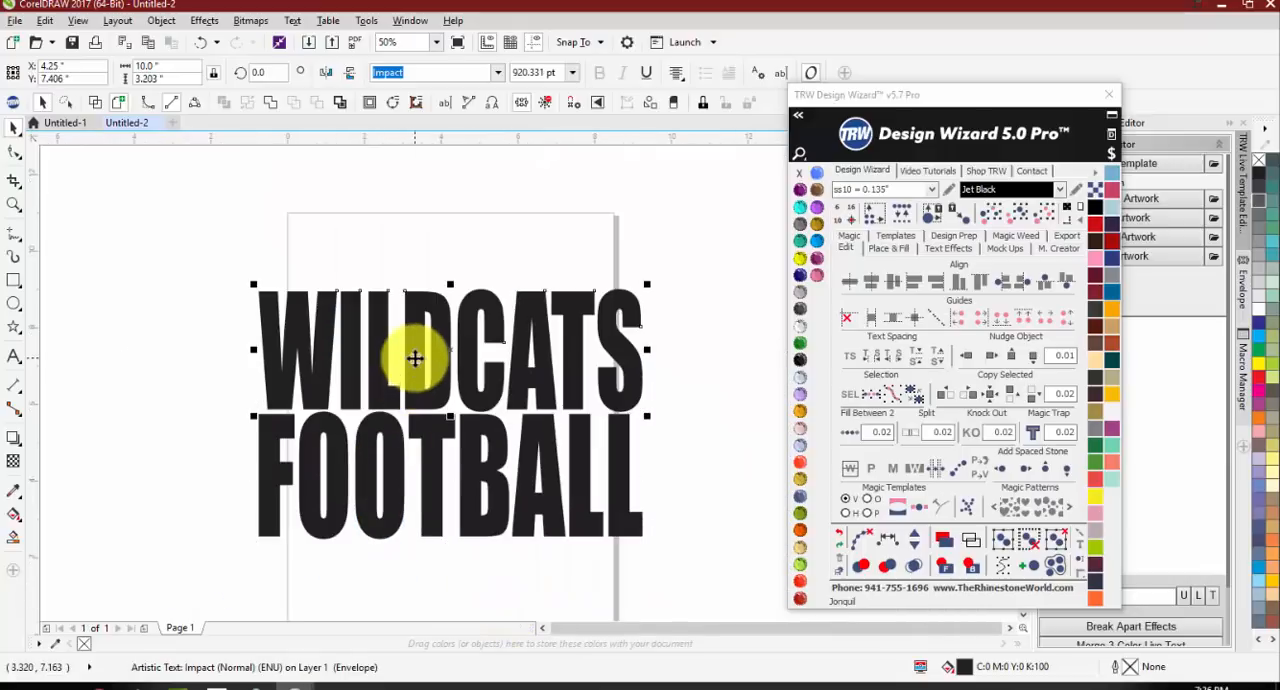
{"action": "left_click", "coordinate": [870, 360]}
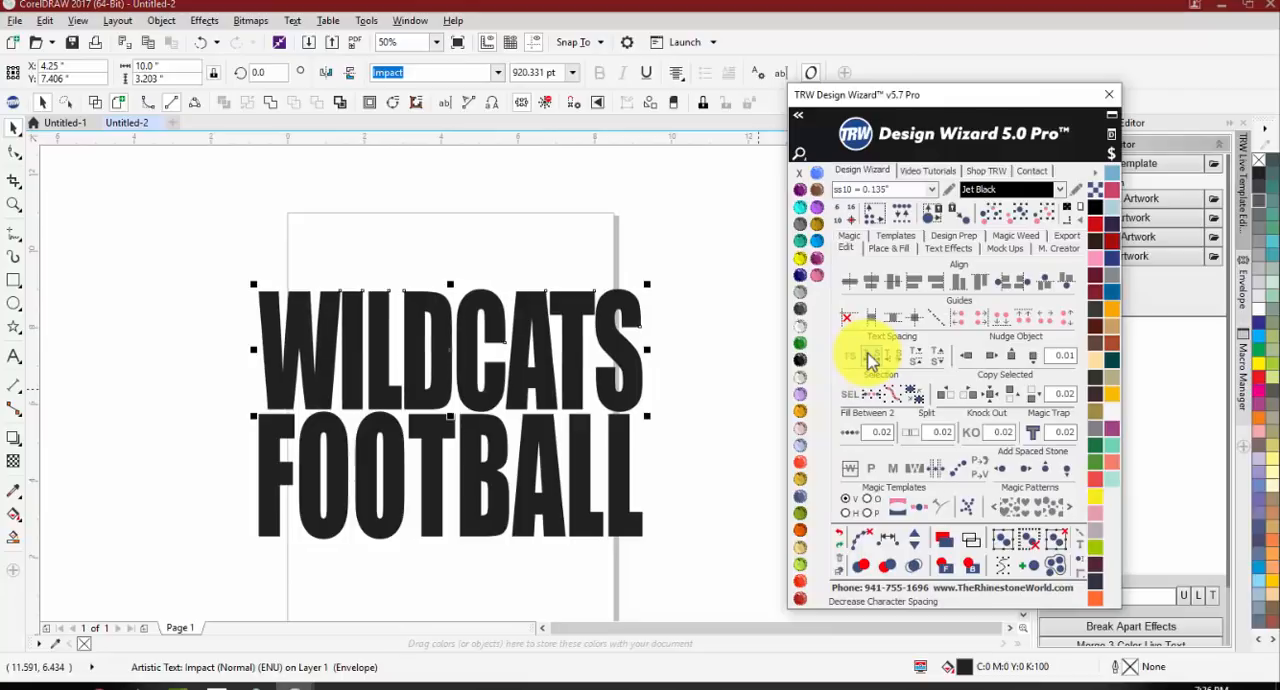
{"action": "left_click", "coordinate": [870, 360]}
{"action": "left_click", "coordinate": [870, 360]}
{"action": "left_click", "coordinate": [870, 360]}
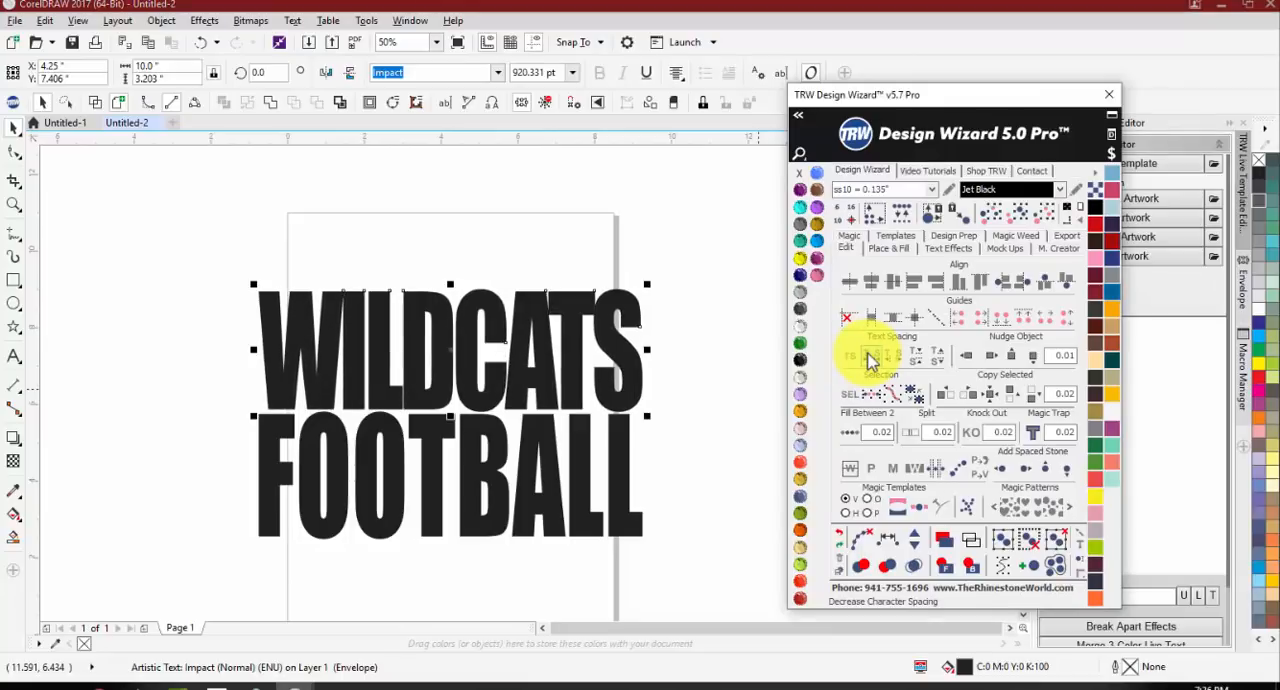
{"action": "left_click", "coordinate": [870, 360]}
{"action": "left_click", "coordinate": [870, 360]}
{"action": "left_click", "coordinate": [870, 360]}
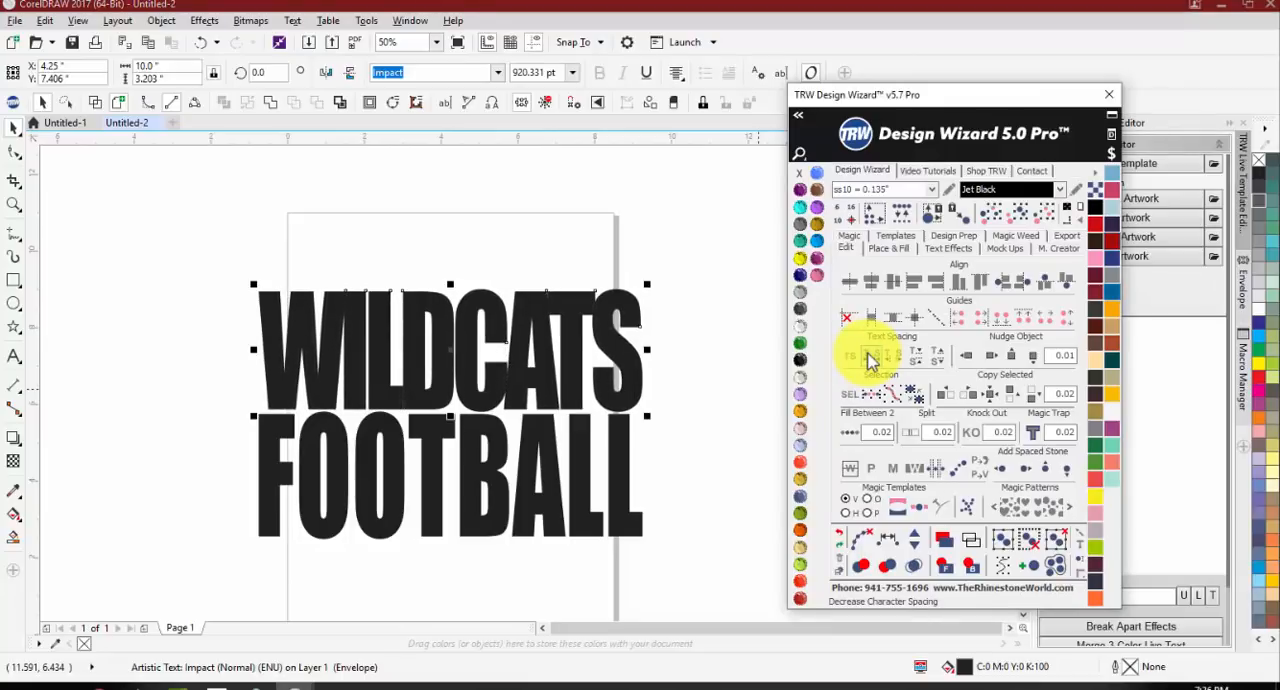
{"action": "left_click", "coordinate": [870, 360]}
{"action": "left_click", "coordinate": [870, 360]}
{"action": "left_click", "coordinate": [870, 360]}
{"action": "left_click", "coordinate": [870, 360]}
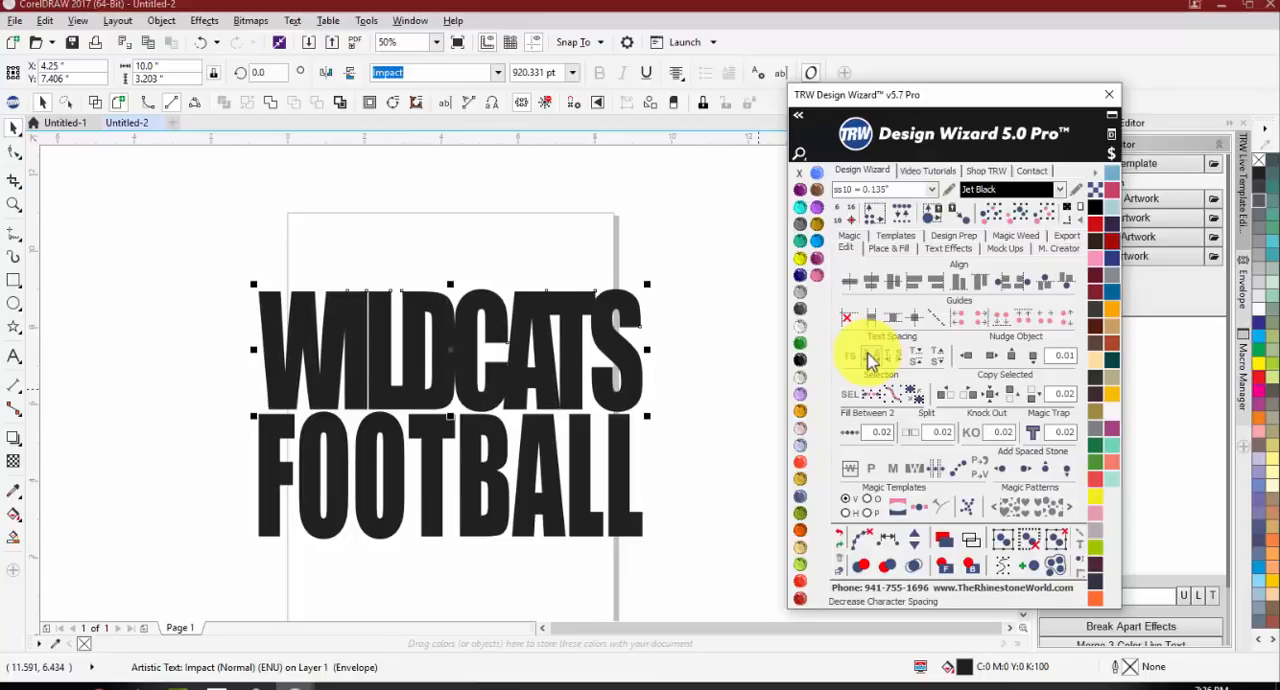
{"action": "left_click_drag", "start_coordinate": [255, 350], "coordinate": [242, 352]}
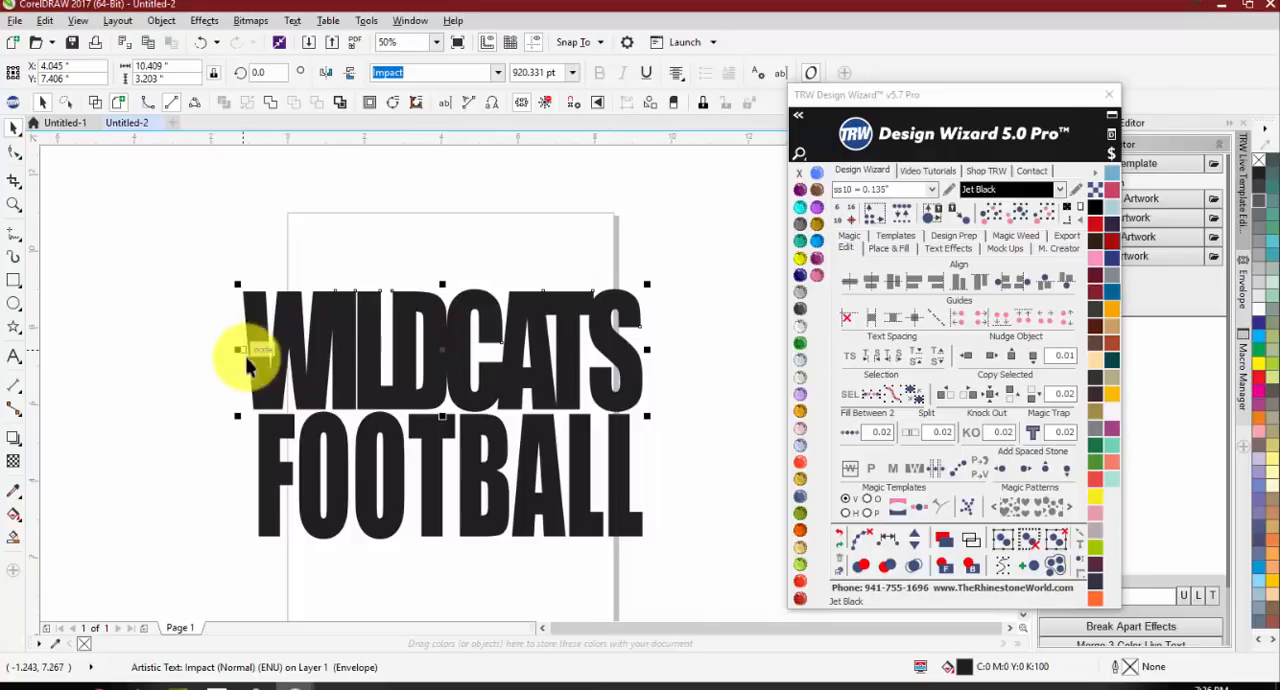
Step: Decrease the character spacing of FOOTBALL until its letters overlap, and stretch the word on both sides to about 10.77 in wide
{"action": "left_click", "coordinate": [418, 460]}
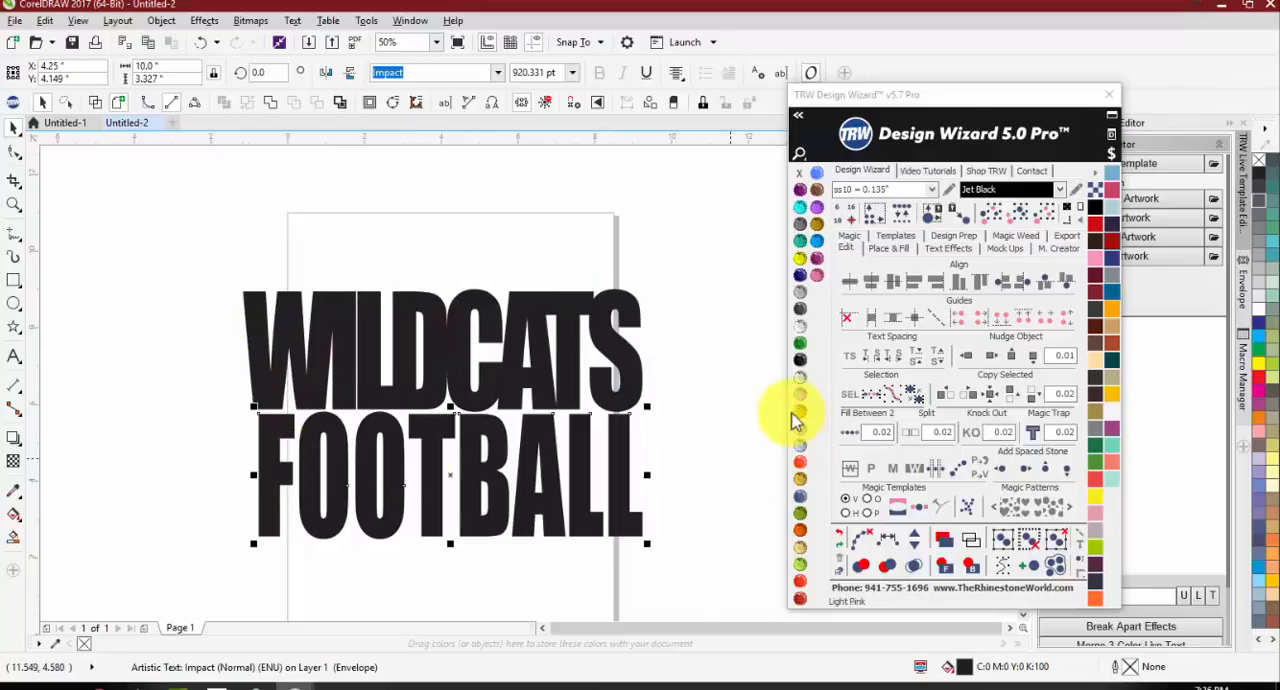
{"action": "left_click", "coordinate": [867, 361]}
{"action": "left_click", "coordinate": [867, 365]}
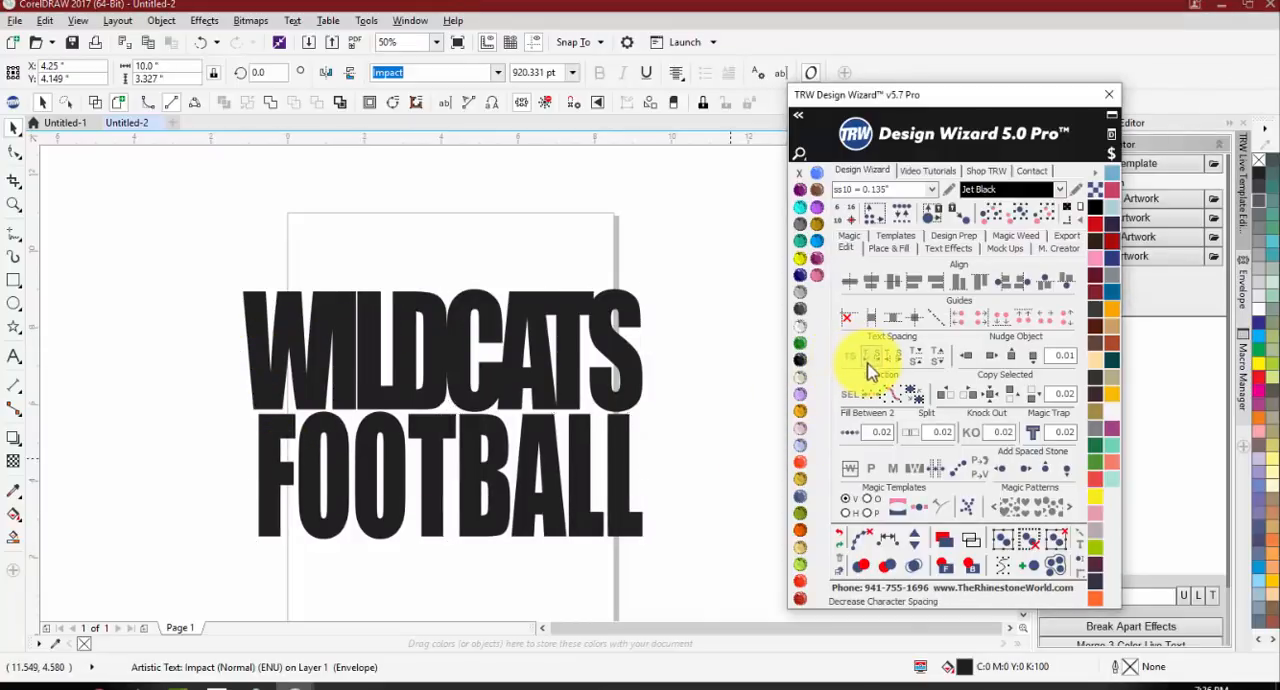
{"action": "left_click", "coordinate": [870, 363]}
{"action": "left_click", "coordinate": [870, 368]}
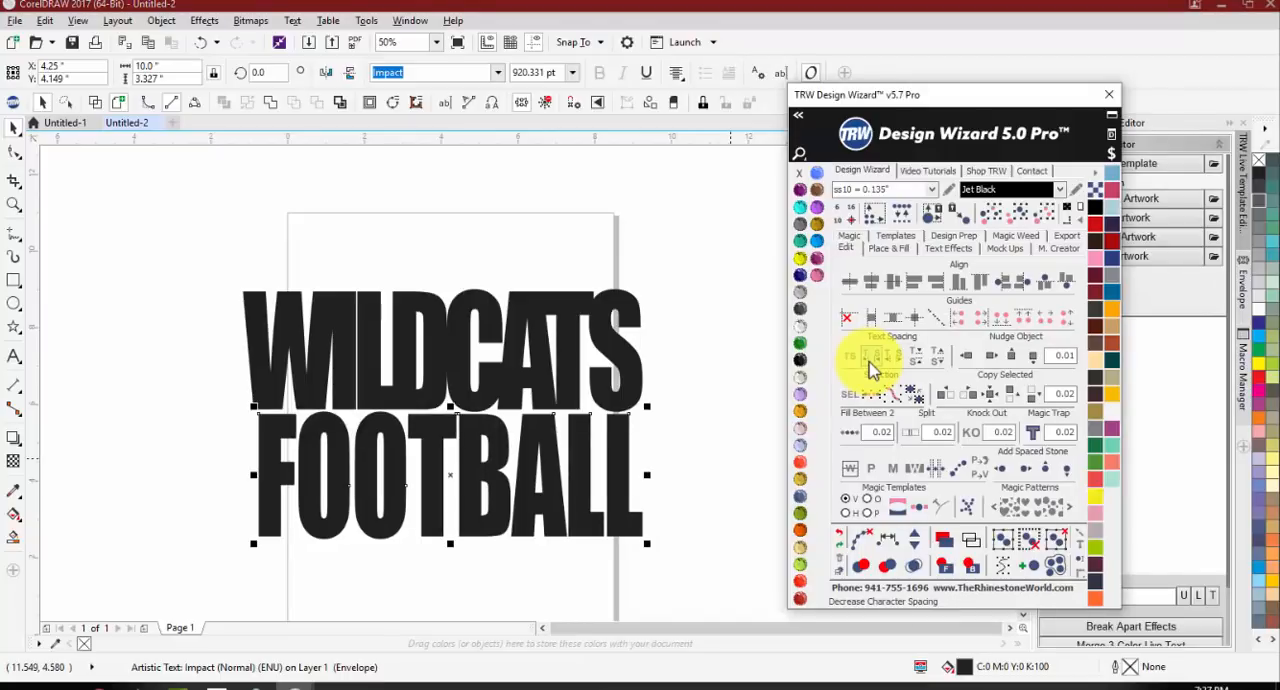
{"action": "left_click", "coordinate": [870, 366]}
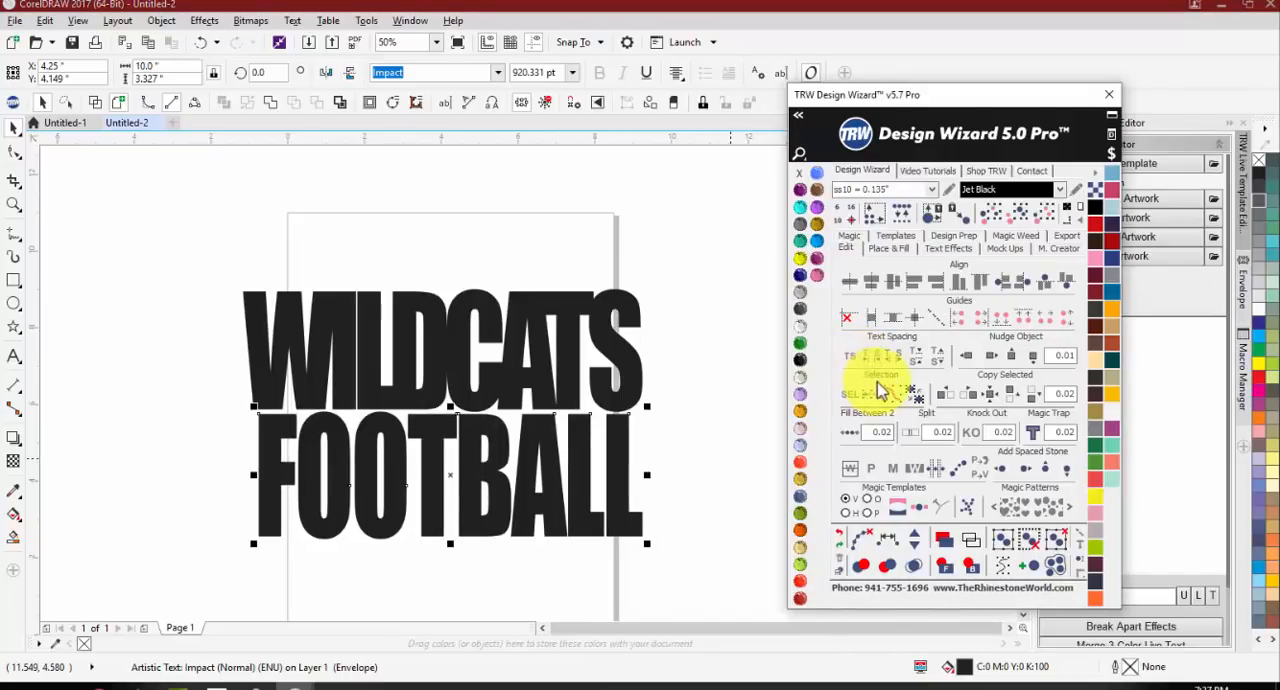
{"action": "left_click", "coordinate": [870, 364]}
{"action": "left_click", "coordinate": [870, 364]}
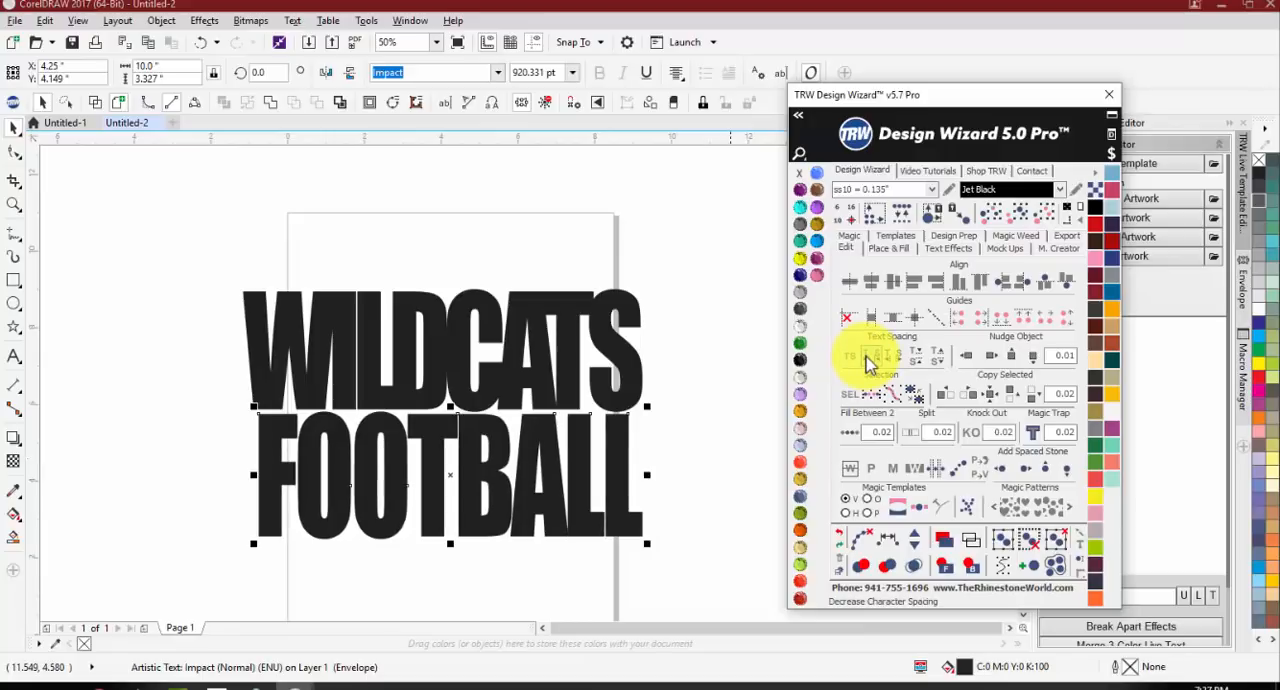
{"action": "left_click", "coordinate": [870, 364]}
{"action": "left_click", "coordinate": [870, 364]}
{"action": "left_click", "coordinate": [868, 364]}
{"action": "left_click", "coordinate": [868, 364]}
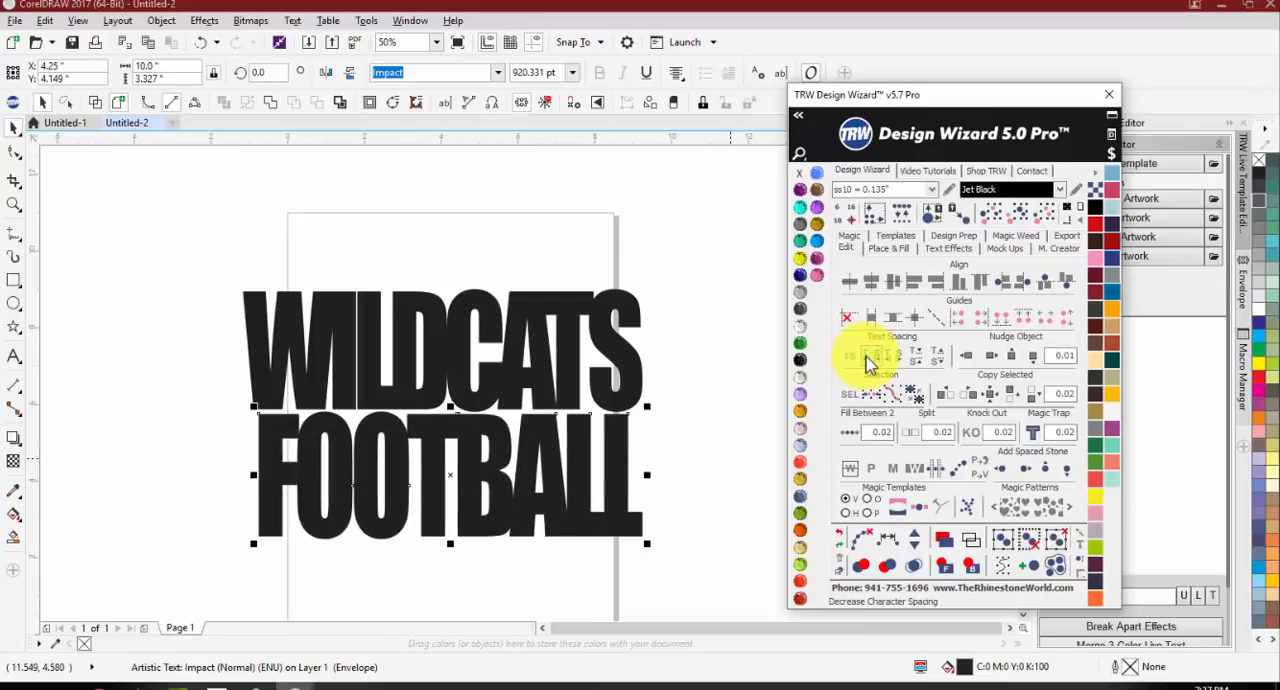
{"action": "left_click", "coordinate": [868, 364]}
{"action": "left_click", "coordinate": [868, 364]}
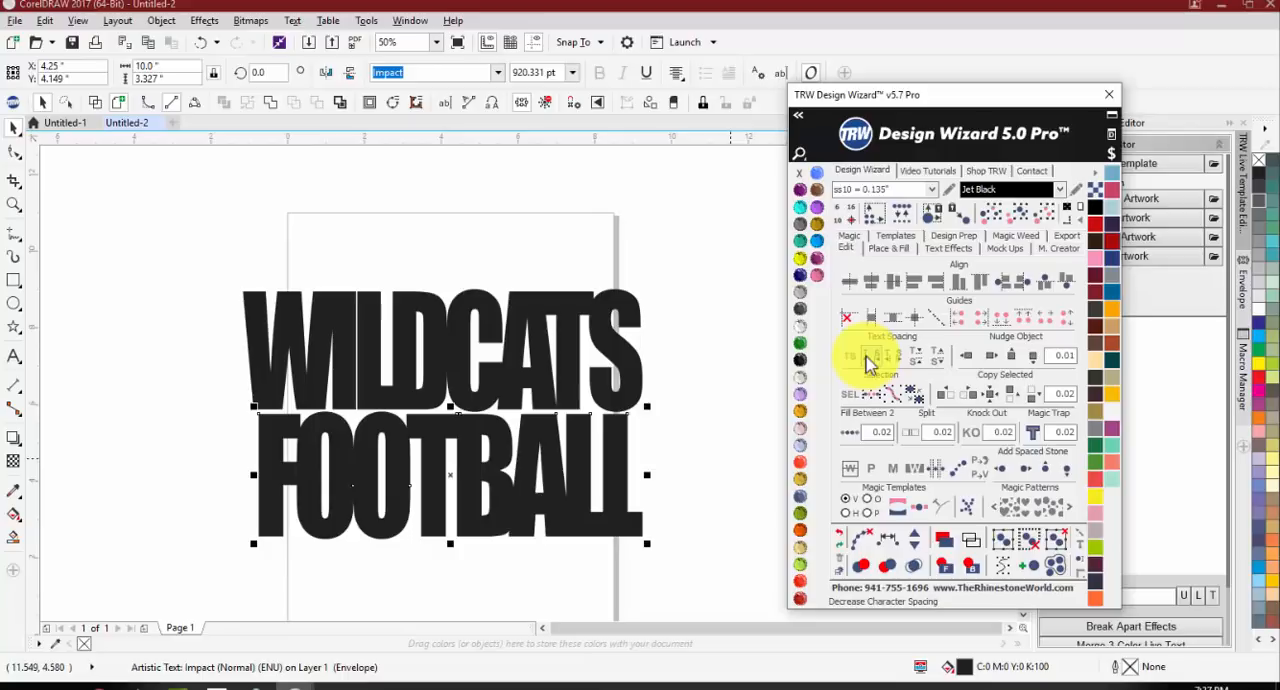
{"action": "left_click_drag", "start_coordinate": [647, 475], "coordinate": [662, 473]}
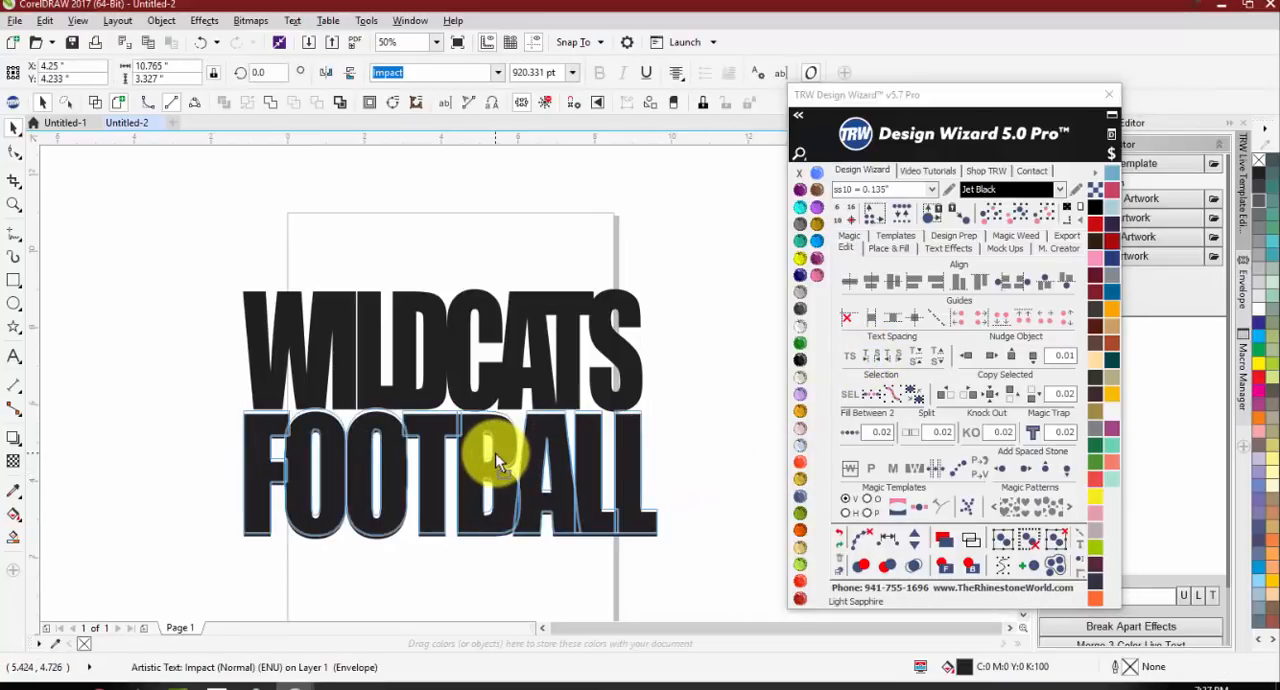
Step: Stretch WILDCATS upward to about 3.4 in high and check the gap above FOOTBALL
{"action": "left_click", "coordinate": [430, 325]}
{"action": "left_click_drag", "start_coordinate": [447, 276], "coordinate": [449, 268]}
{"action": "scroll", "coordinate": [463, 404], "scroll_direction": "up", "scroll_amount": 2}
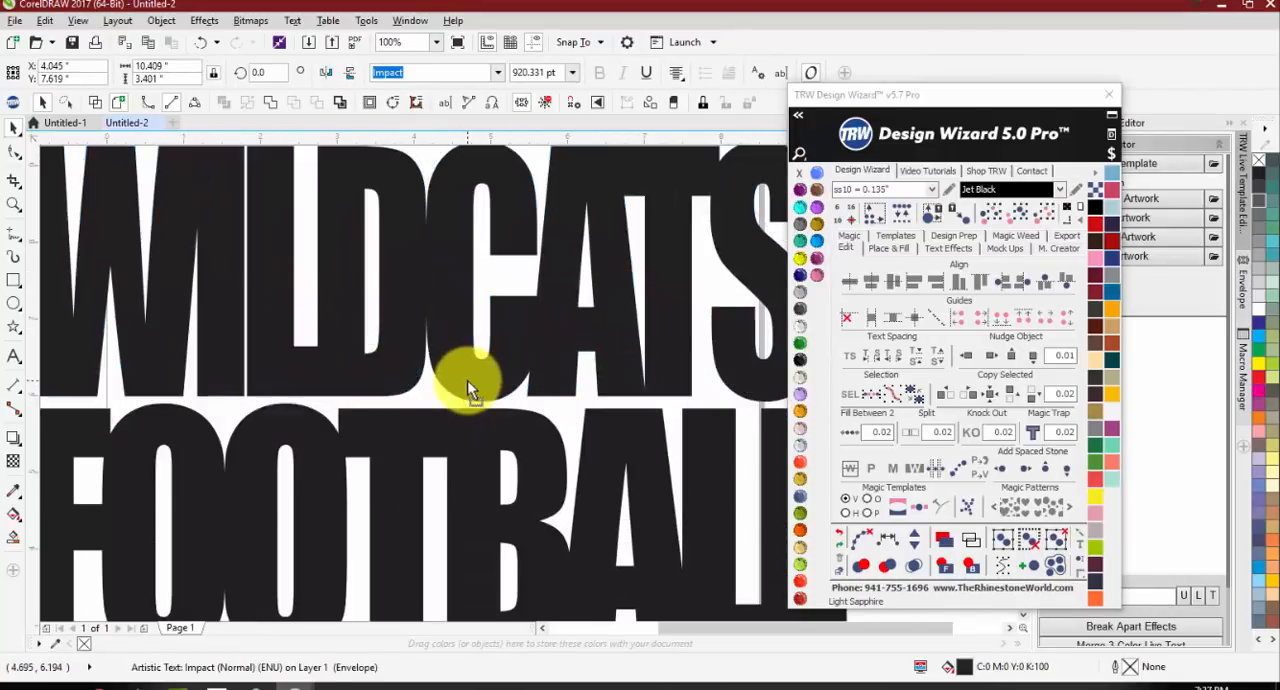
{"action": "scroll", "coordinate": [467, 380], "scroll_direction": "down", "scroll_amount": 2}
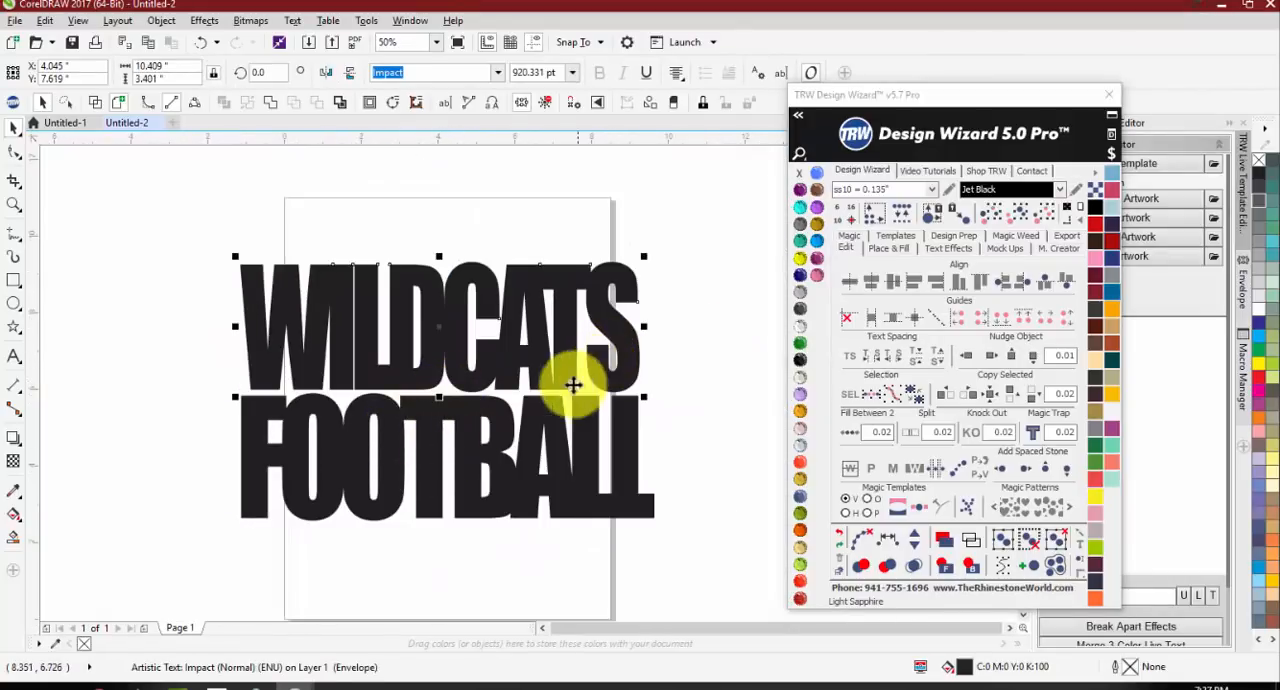
Step: Center WILDCATS and FOOTBALL on each other, then widen WILDCATS to about 10.69 in
{"action": "left_click", "coordinate": [560, 445], "text": "shift"}
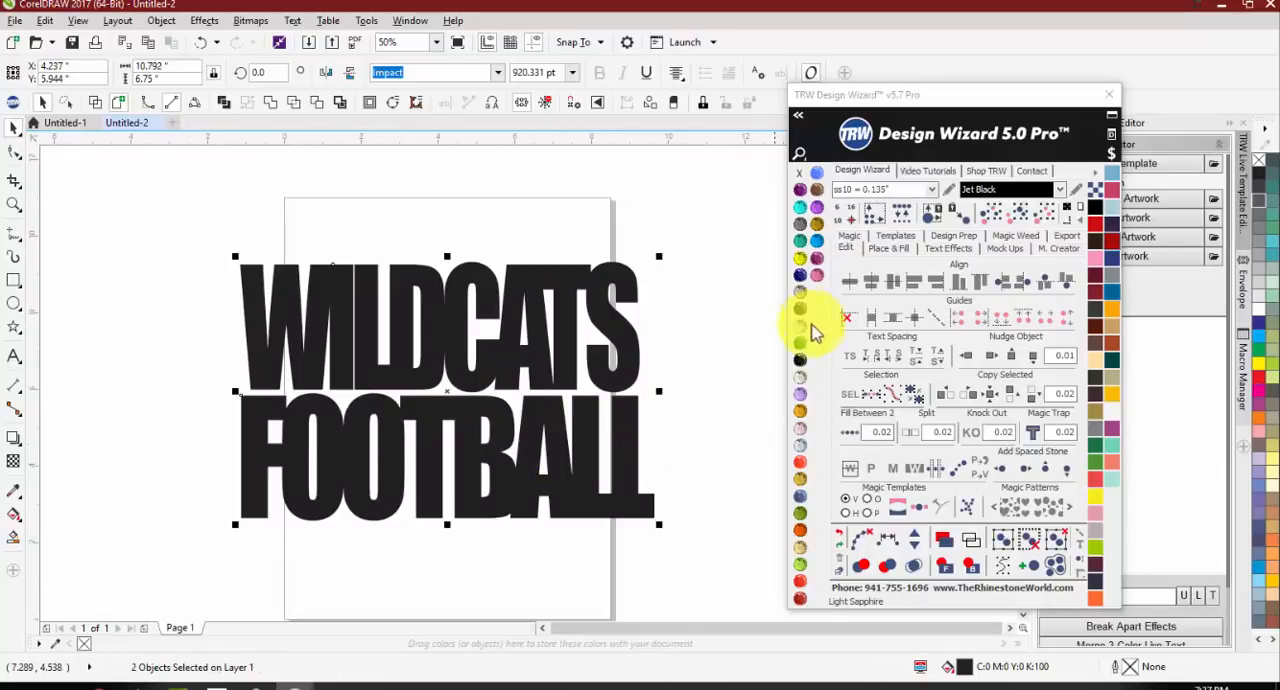
{"action": "left_click", "coordinate": [868, 288]}
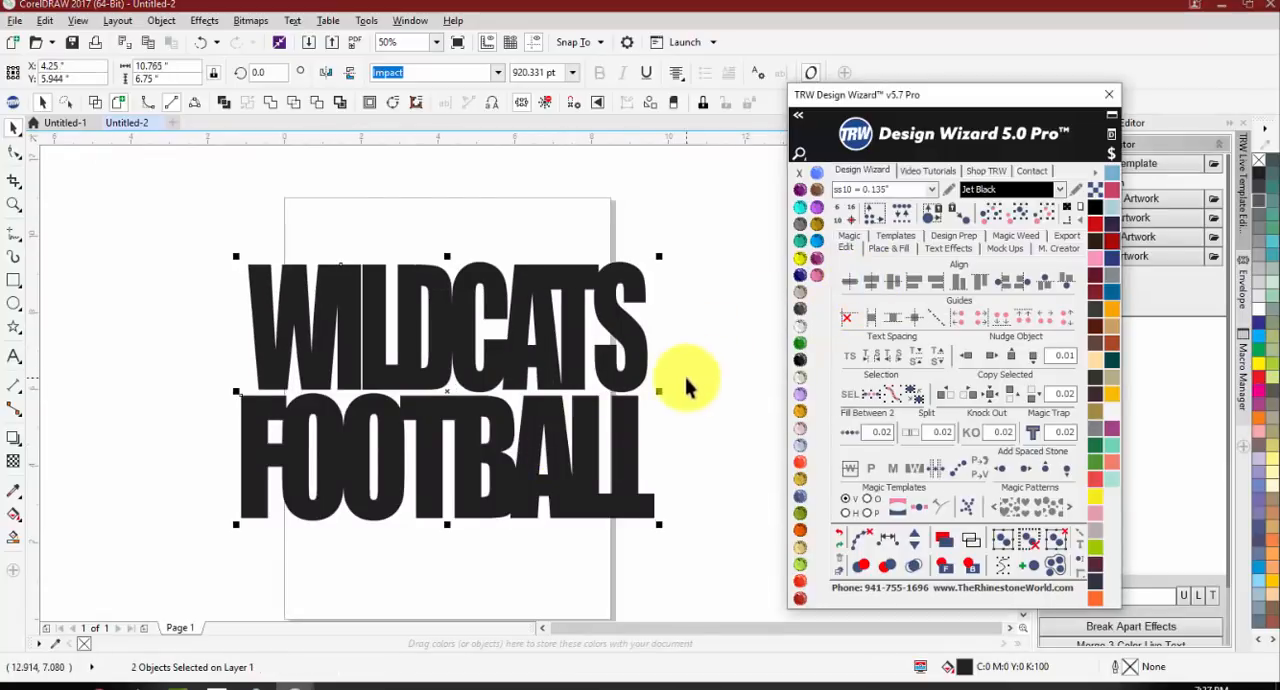
{"action": "left_click", "coordinate": [254, 324]}
{"action": "left_click_drag", "start_coordinate": [229, 326], "coordinate": [219, 325]}
{"action": "left_click", "coordinate": [192, 350]}
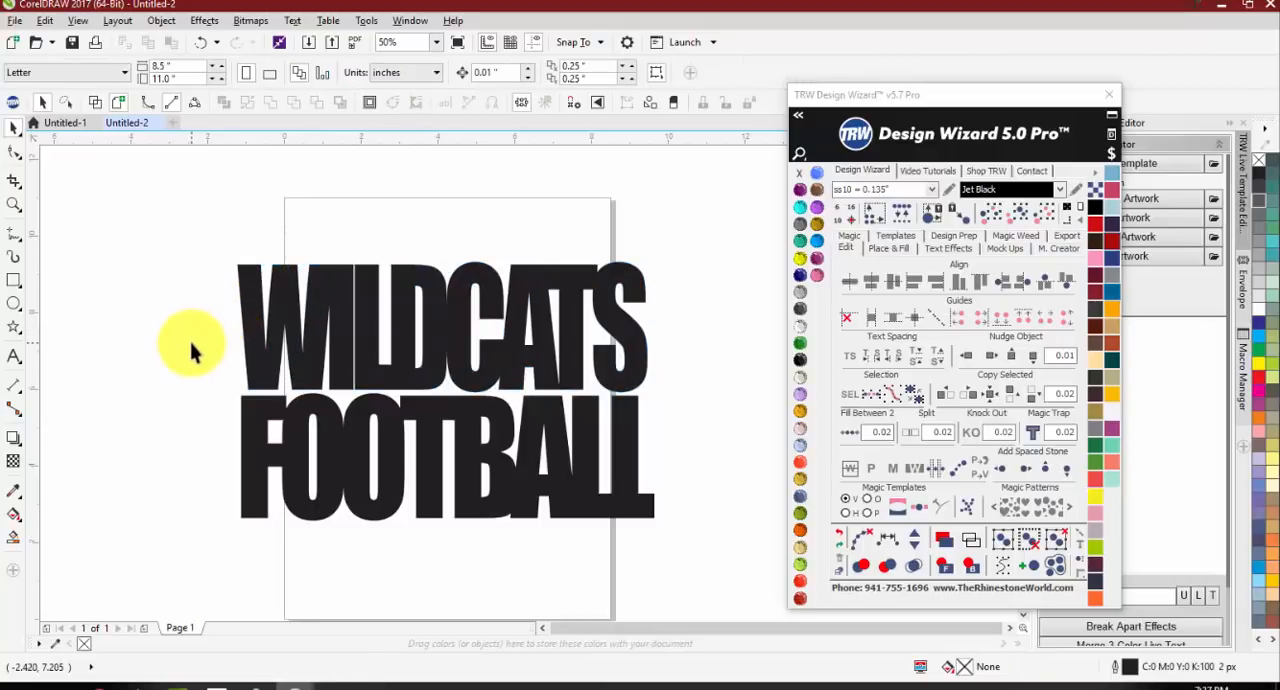
{"action": "left_click", "coordinate": [393, 378]}
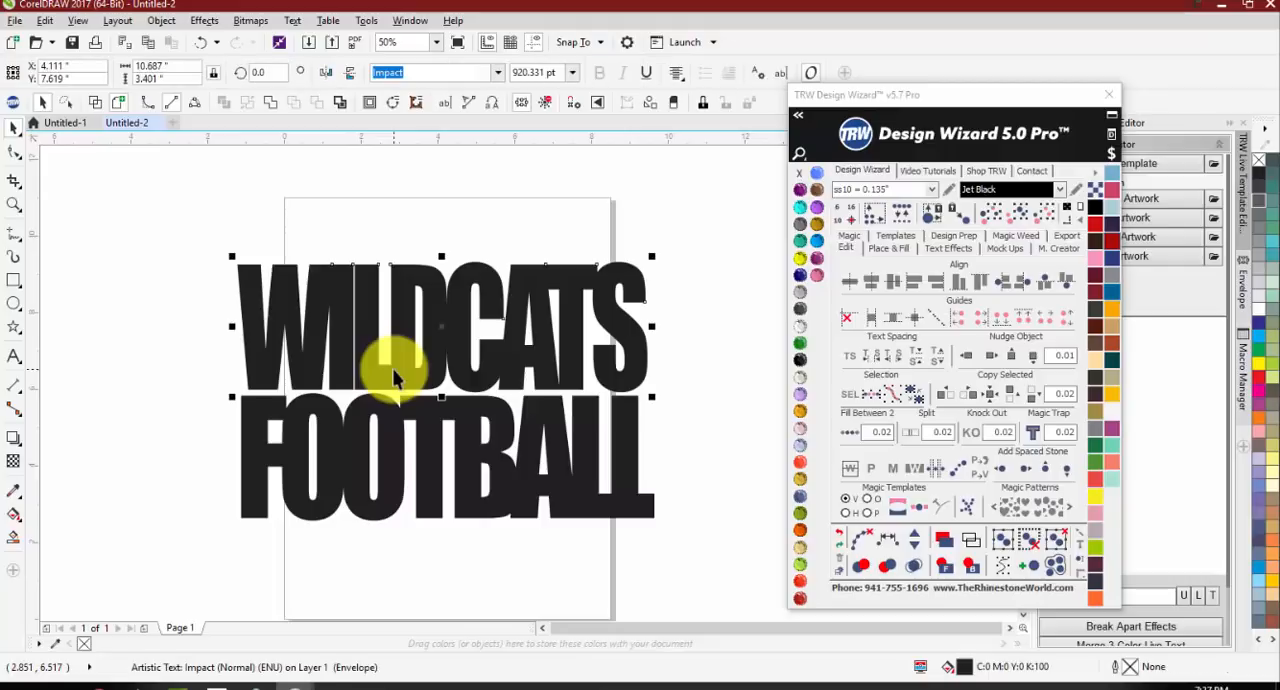
{"action": "left_click", "coordinate": [947, 248]}
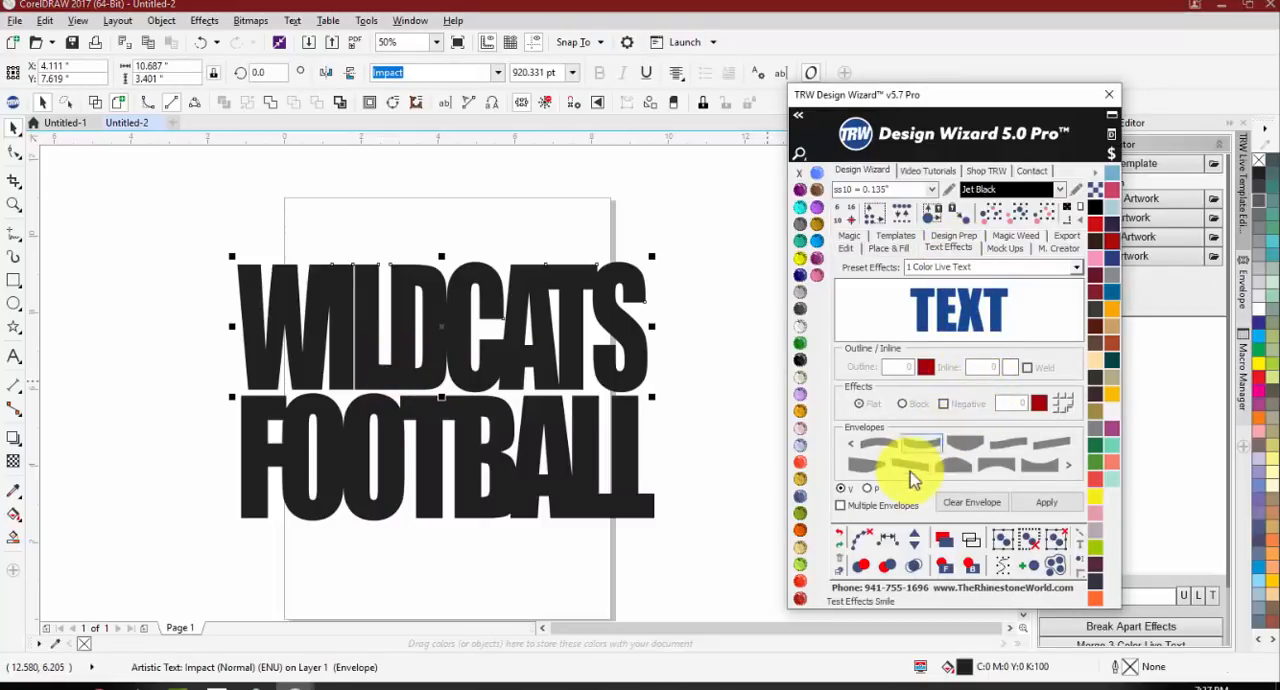
{"action": "left_click", "coordinate": [962, 470]}
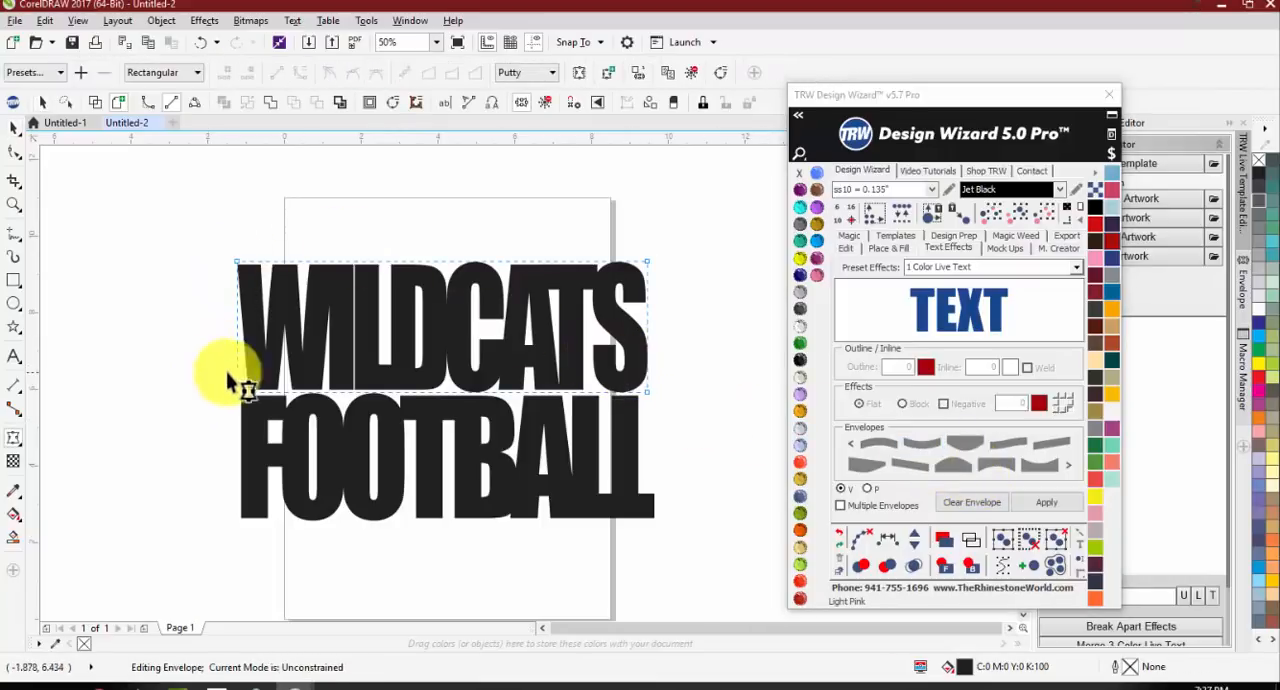
{"action": "left_click", "coordinate": [848, 246]}
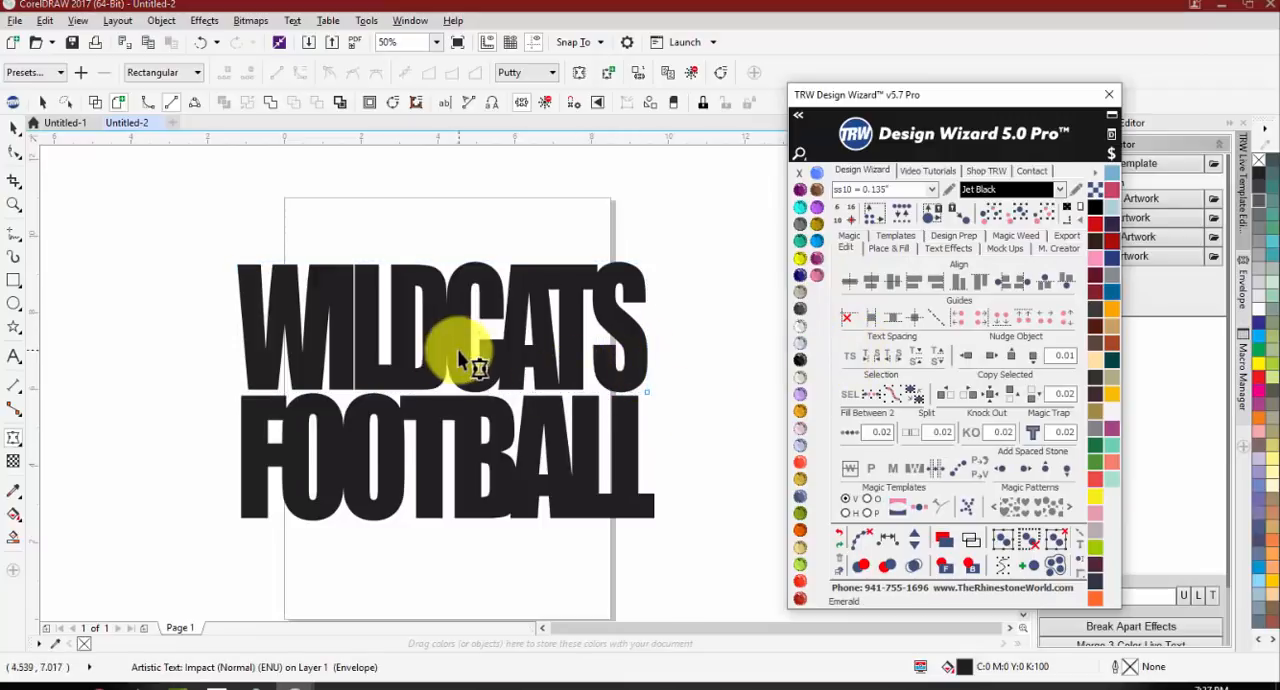
{"action": "left_click", "coordinate": [14, 128]}
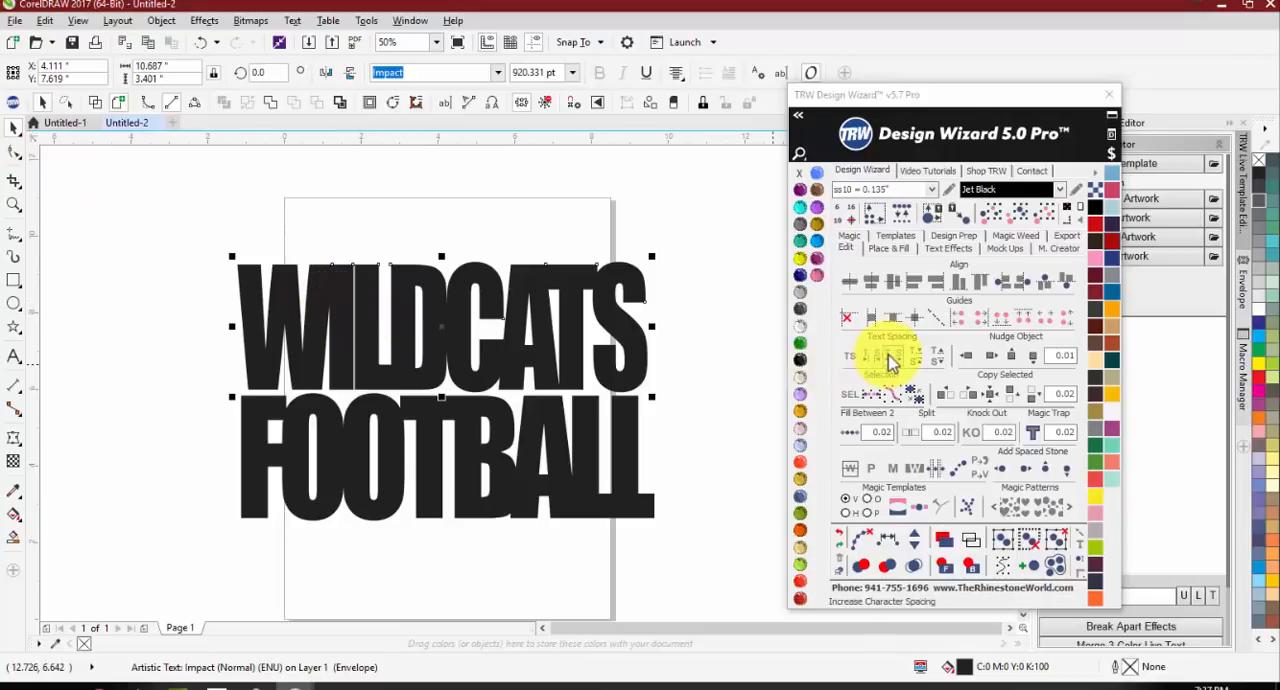
Step: Fine-tune the character spacing of WILDCATS, widening it slightly and tightening it again until the letters overlap
{"action": "left_click", "coordinate": [892, 360]}
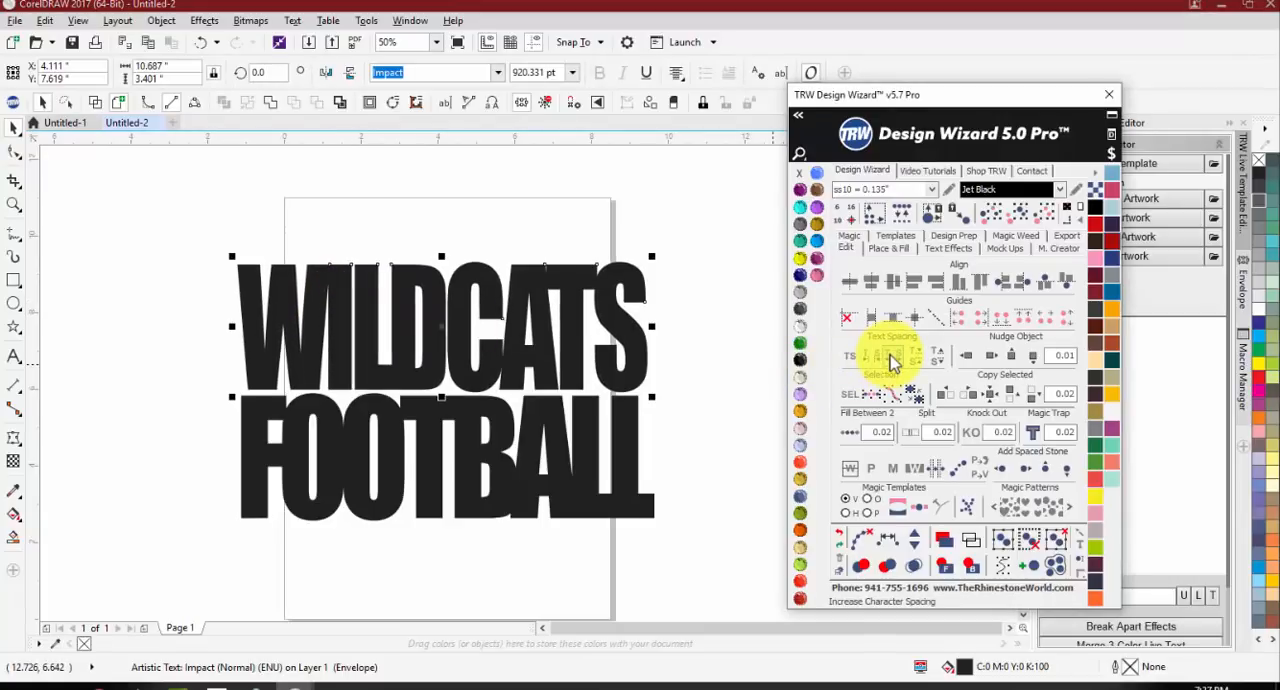
{"action": "left_click", "coordinate": [720, 348]}
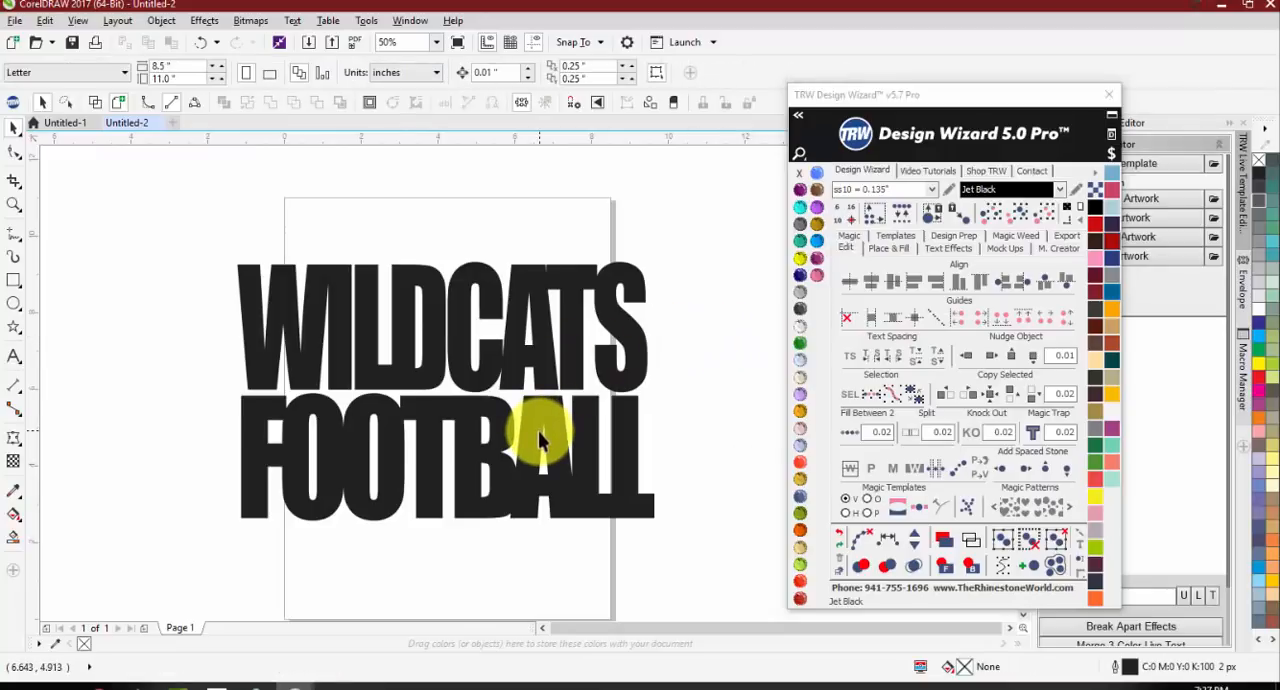
{"action": "left_click", "coordinate": [470, 349]}
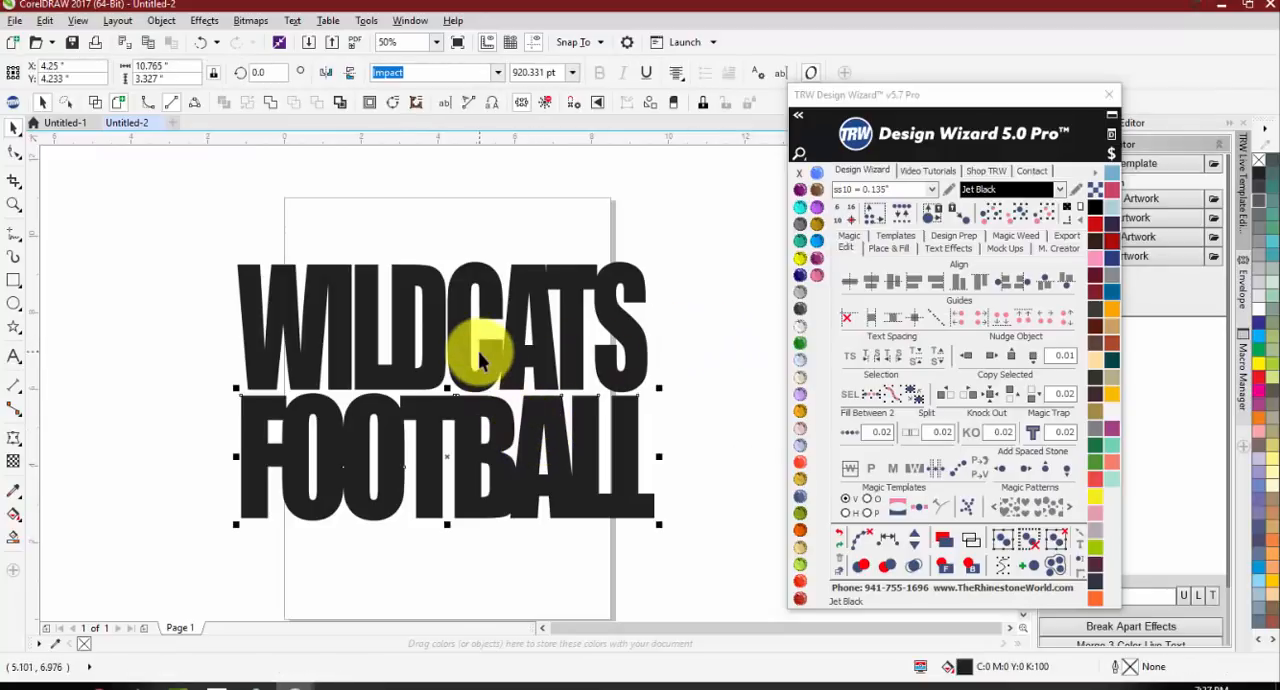
{"action": "left_click", "coordinate": [870, 360]}
{"action": "left_click", "coordinate": [870, 360]}
{"action": "left_click", "coordinate": [870, 360]}
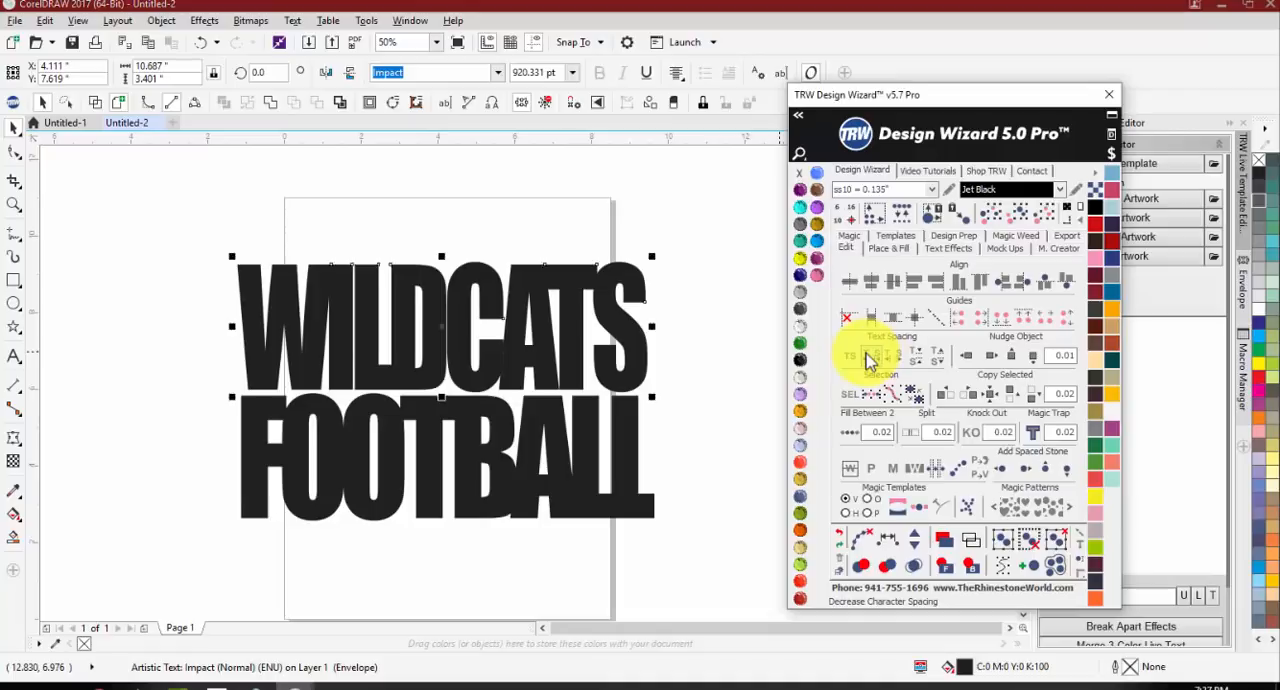
{"action": "left_click", "coordinate": [870, 360]}
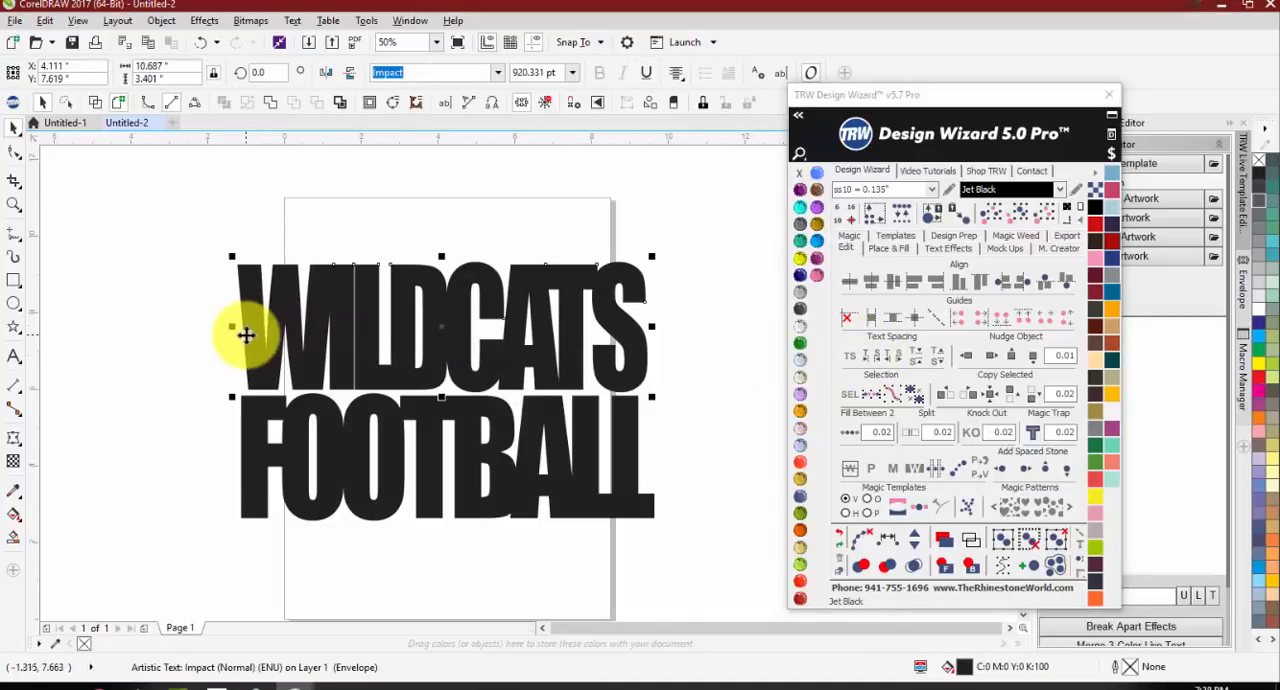
Step: Weld WILDCATS and FOOTBALL together into a single curve
{"action": "left_click_drag", "start_coordinate": [128, 230], "coordinate": [704, 560]}
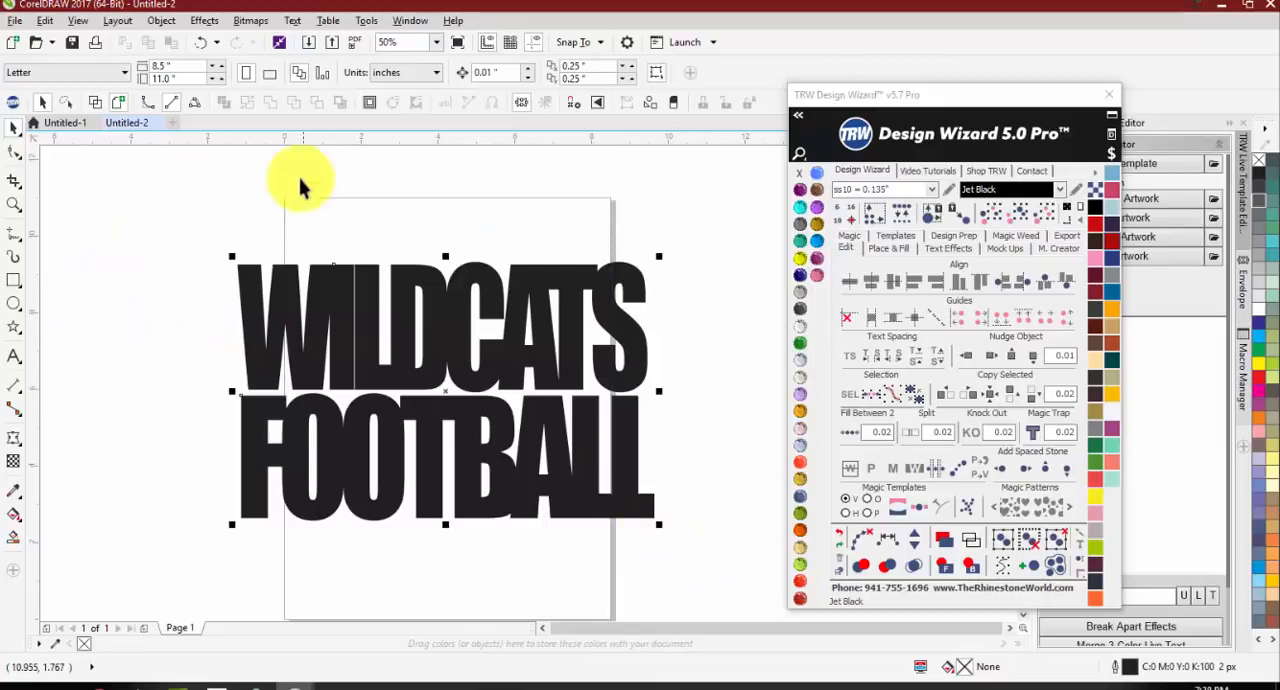
{"action": "left_click", "coordinate": [270, 102]}
{"action": "left_click", "coordinate": [394, 205]}
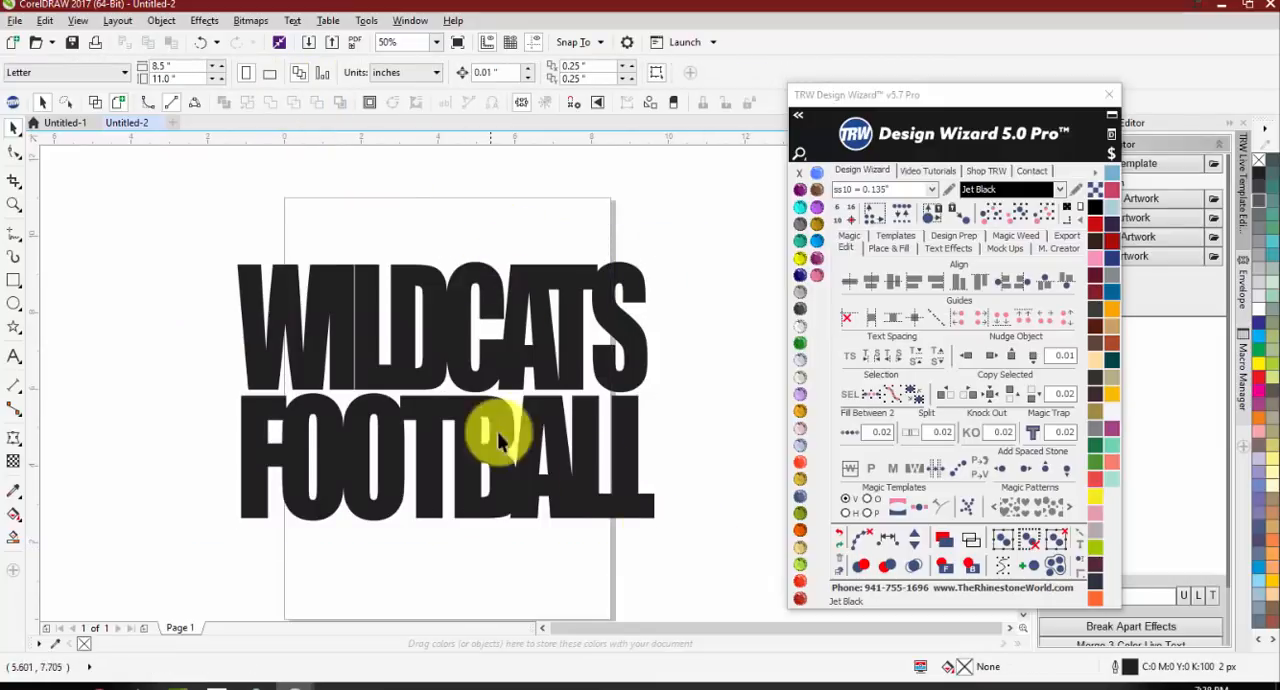
Step: Add the TRW Mascot Faces V2 Wildcats 01A artwork to the page and fill it with cyan
{"action": "left_click", "coordinate": [1109, 95]}
{"action": "left_click", "coordinate": [1098, 217]}
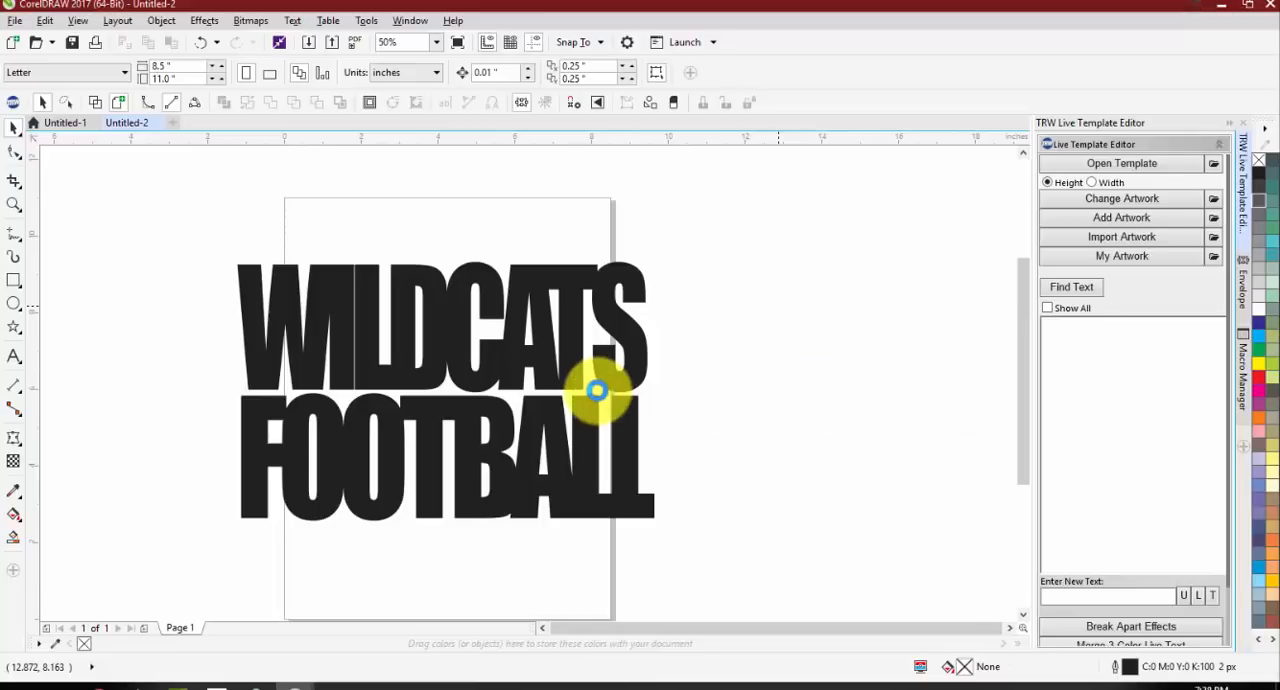
{"action": "scroll", "coordinate": [501, 338], "scroll_direction": "down", "scroll_amount": 1}
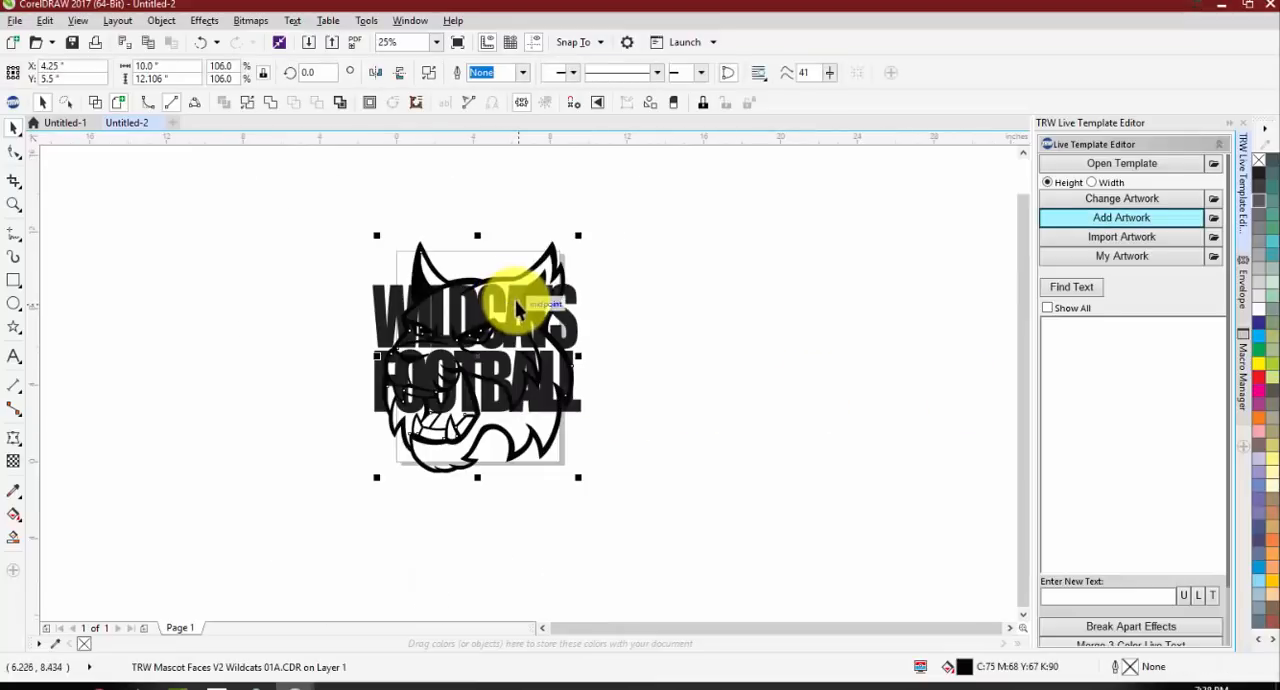
{"action": "left_click", "coordinate": [1258, 331]}
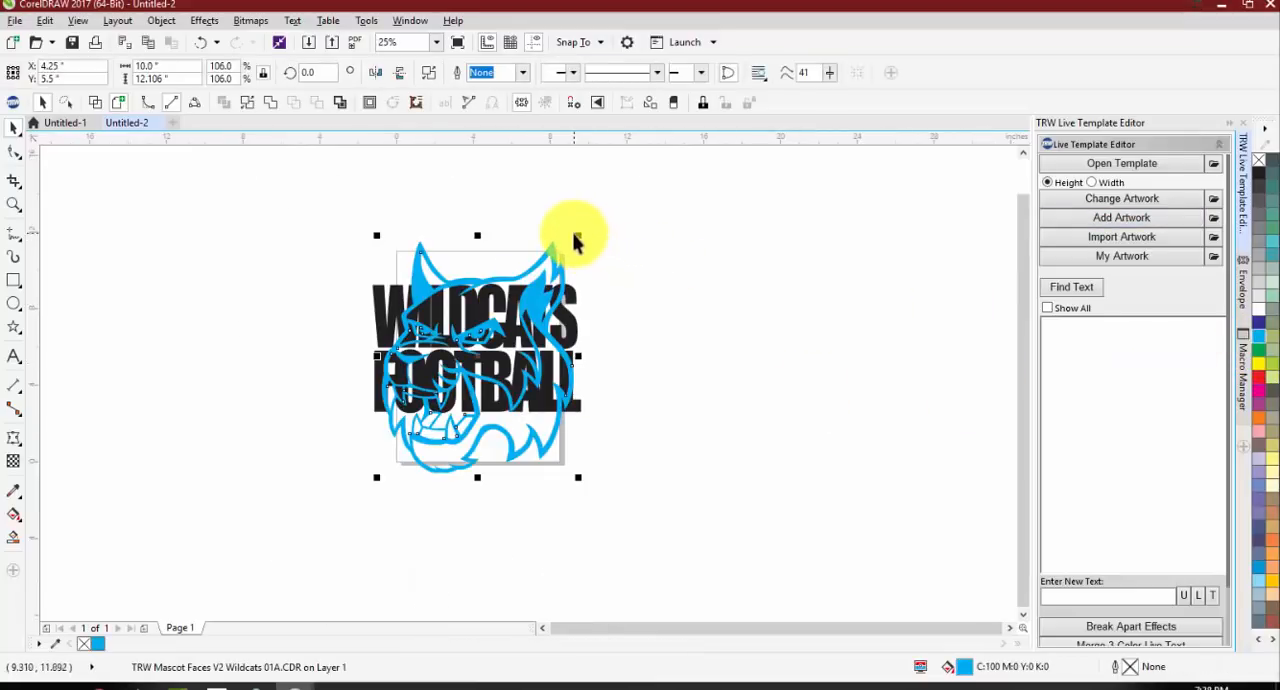
Step: Fill the welded WILDCATS FOOTBALL lettering with orange
{"action": "left_click", "coordinate": [558, 326]}
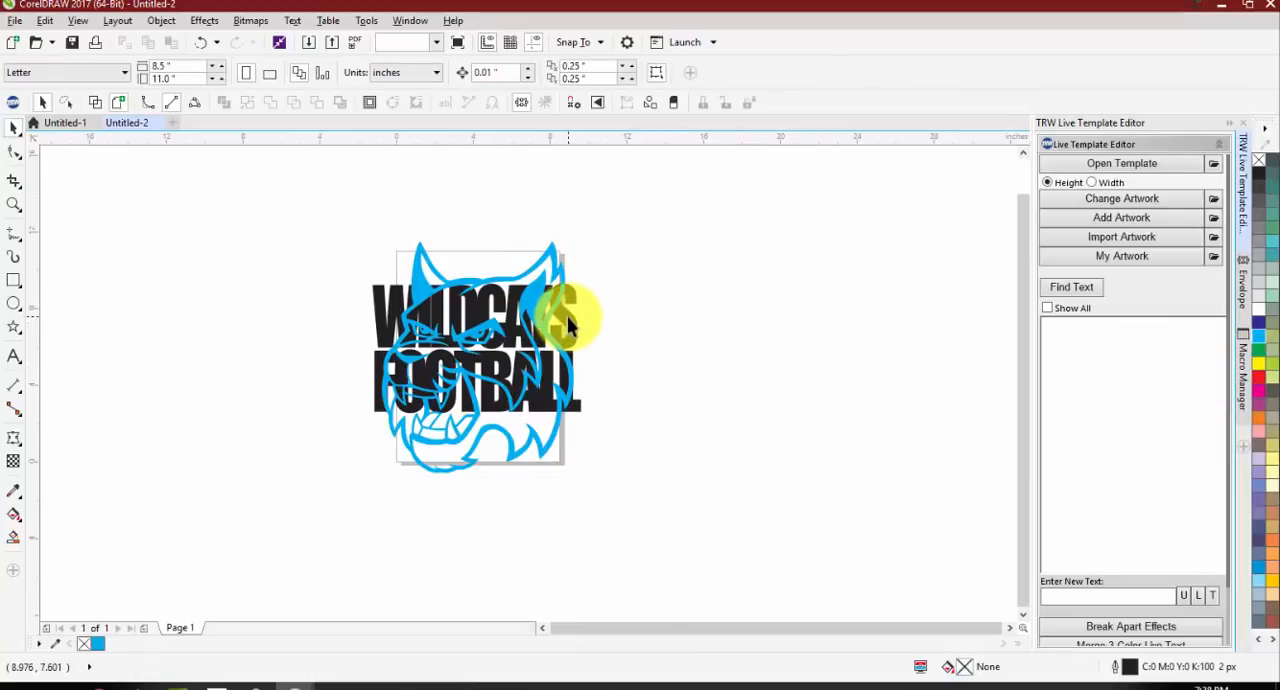
{"action": "left_click", "coordinate": [566, 312]}
{"action": "left_click", "coordinate": [1236, 424]}
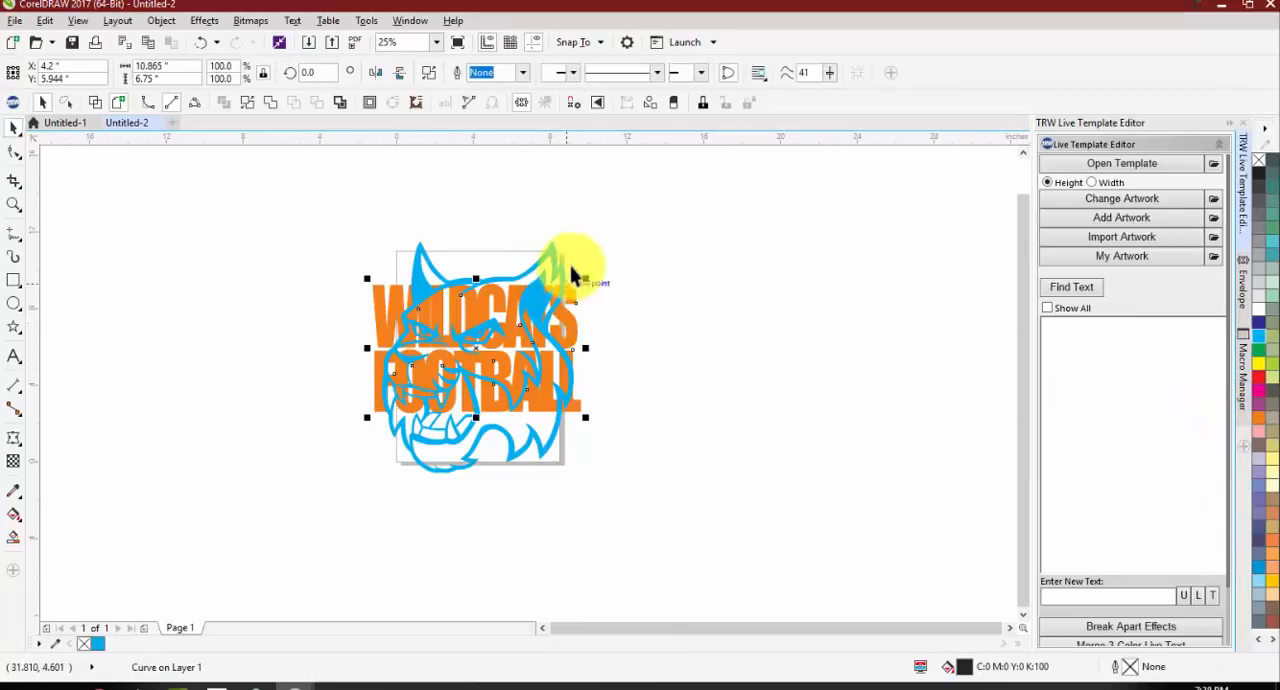
Step: Scale the mascot down proportionally to about 5.49 in wide and move it over the left half of the lettering
{"action": "left_click", "coordinate": [553, 268]}
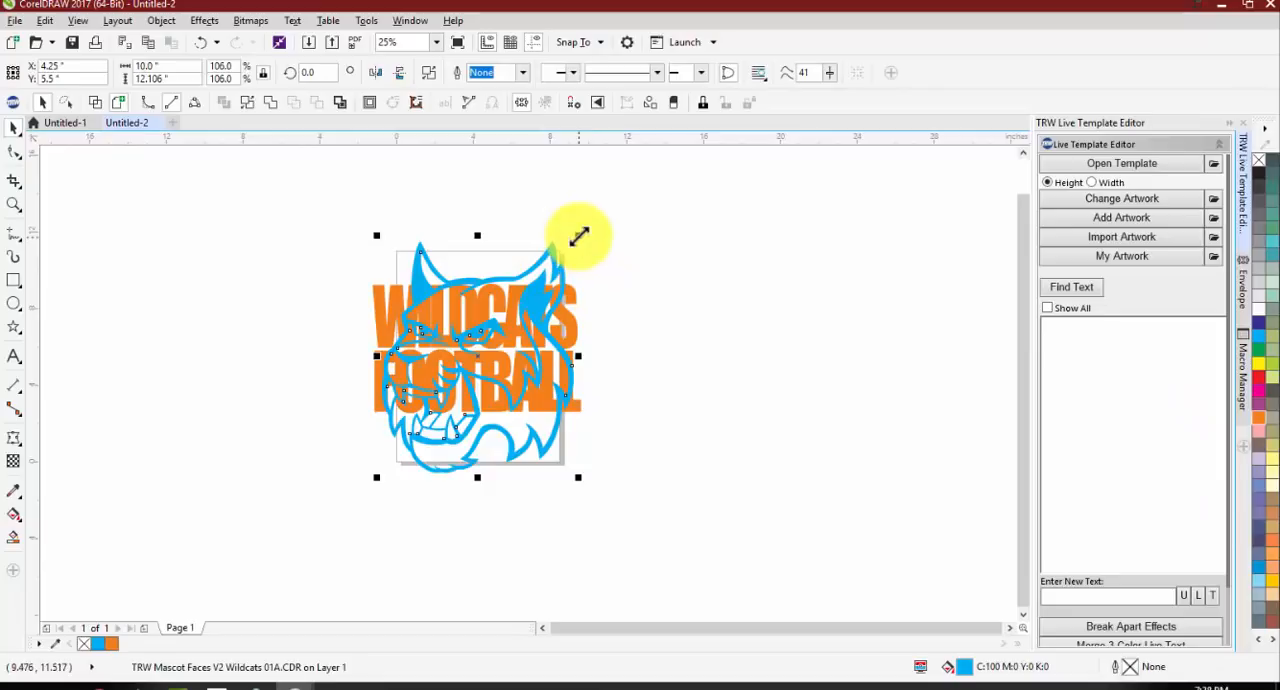
{"action": "left_click_drag", "start_coordinate": [580, 234], "coordinate": [556, 287]}
{"action": "left_click", "coordinate": [95, 204]}
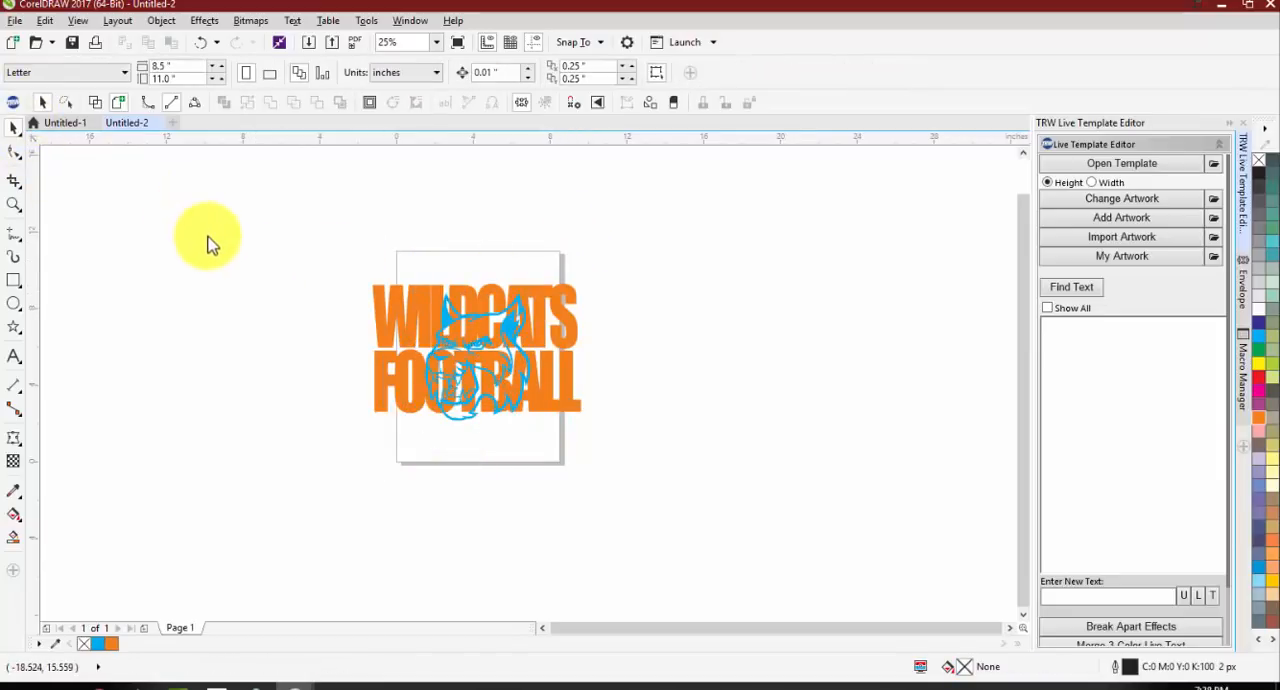
{"action": "scroll", "coordinate": [513, 318], "scroll_direction": "up", "scroll_amount": 2}
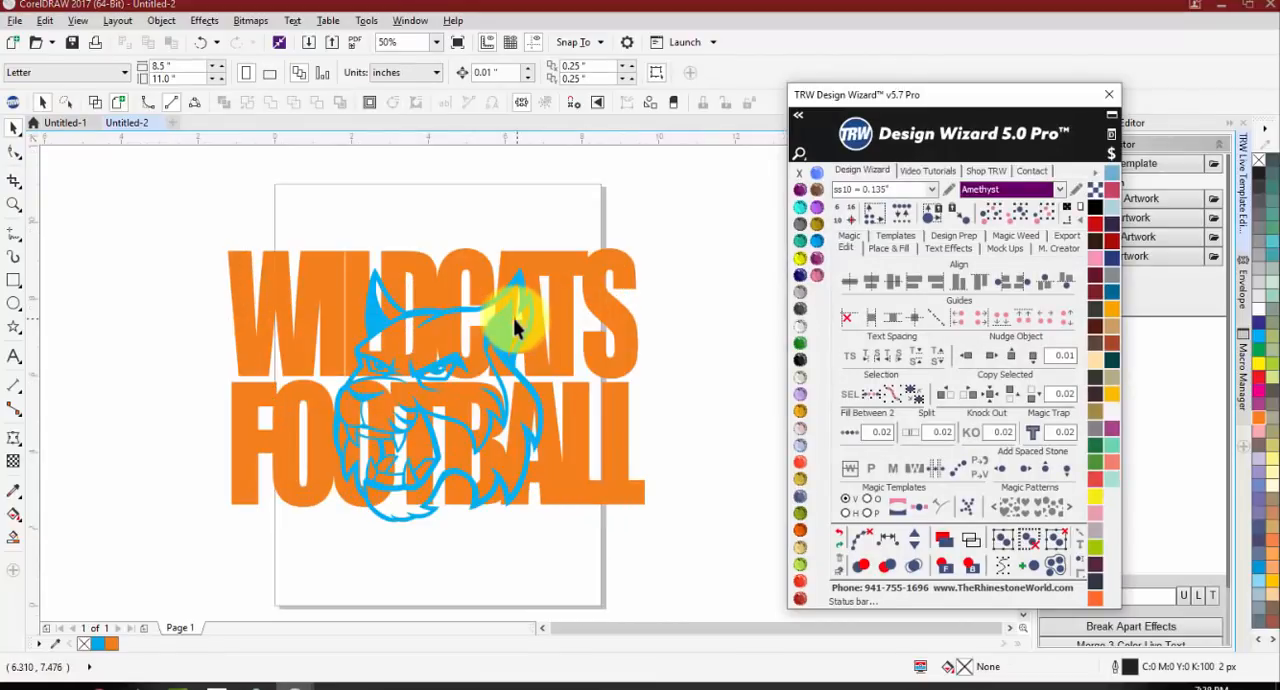
{"action": "left_click_drag", "start_coordinate": [487, 296], "coordinate": [414, 306]}
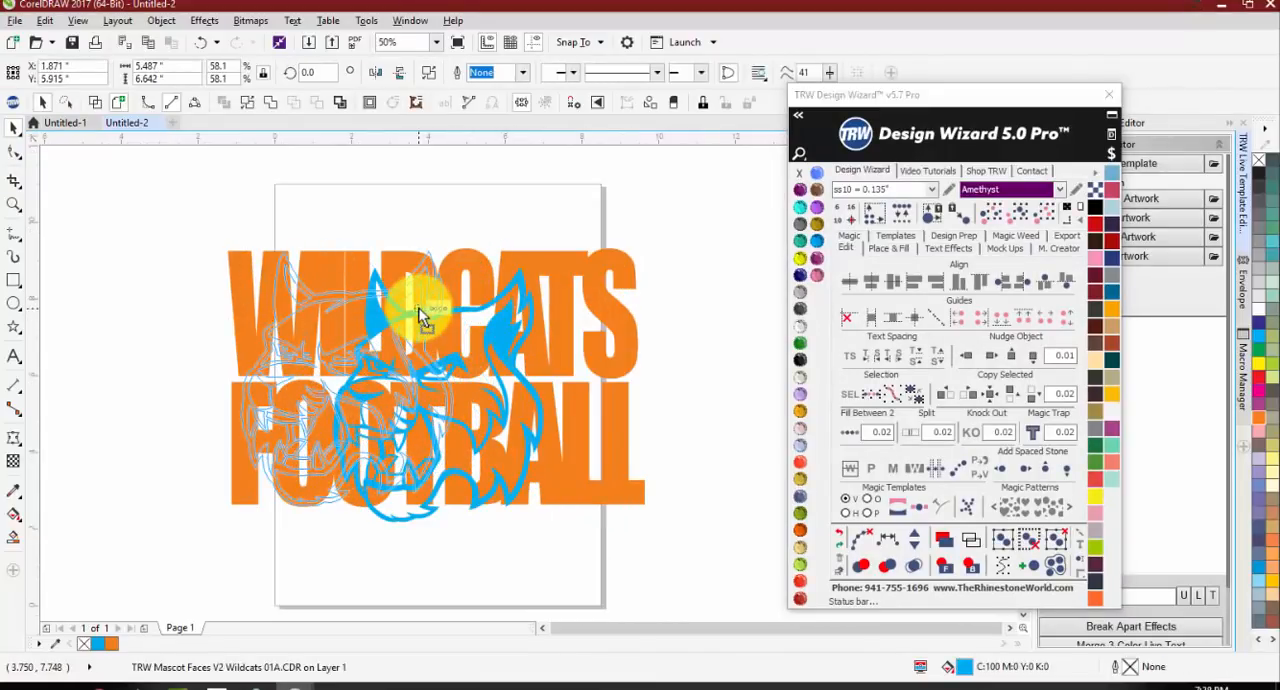
{"action": "left_click", "coordinate": [190, 263]}
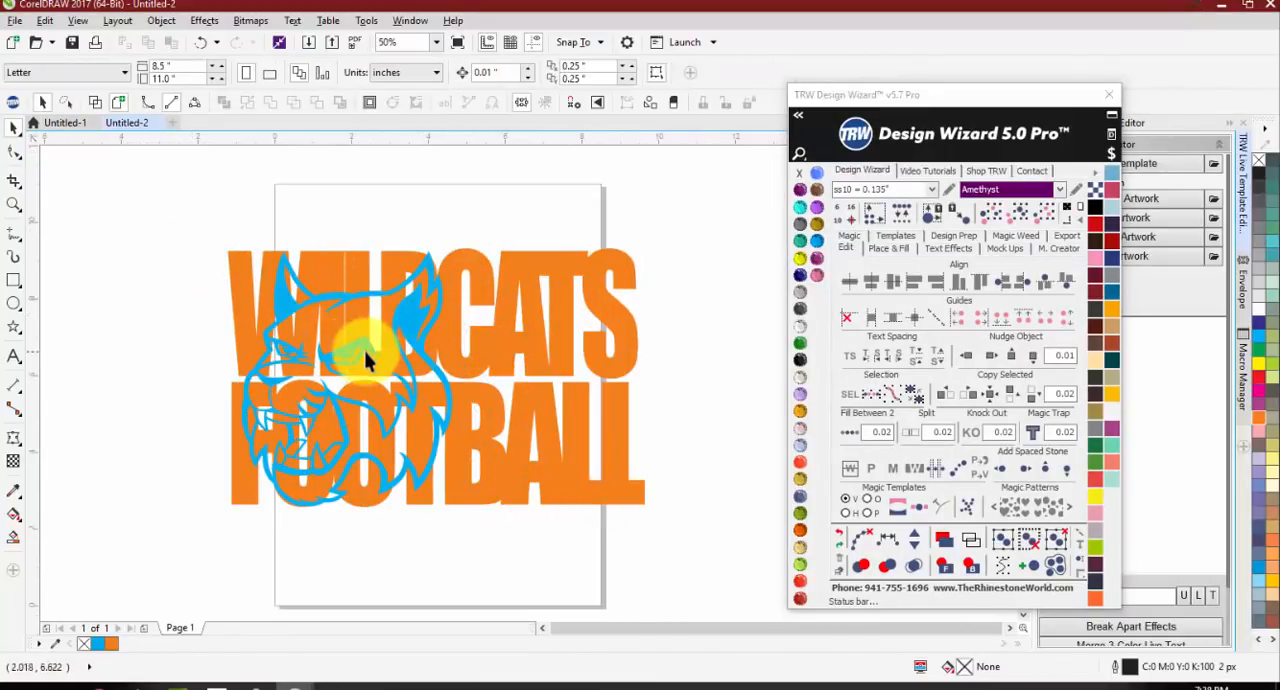
Step: Enlarge the mascot proportionally to about 6.85 in wide and move it over the middle of the lettering
{"action": "scroll", "coordinate": [365, 360], "scroll_direction": "up", "scroll_amount": 2}
{"action": "scroll", "coordinate": [225, 259], "scroll_direction": "down", "scroll_amount": 2}
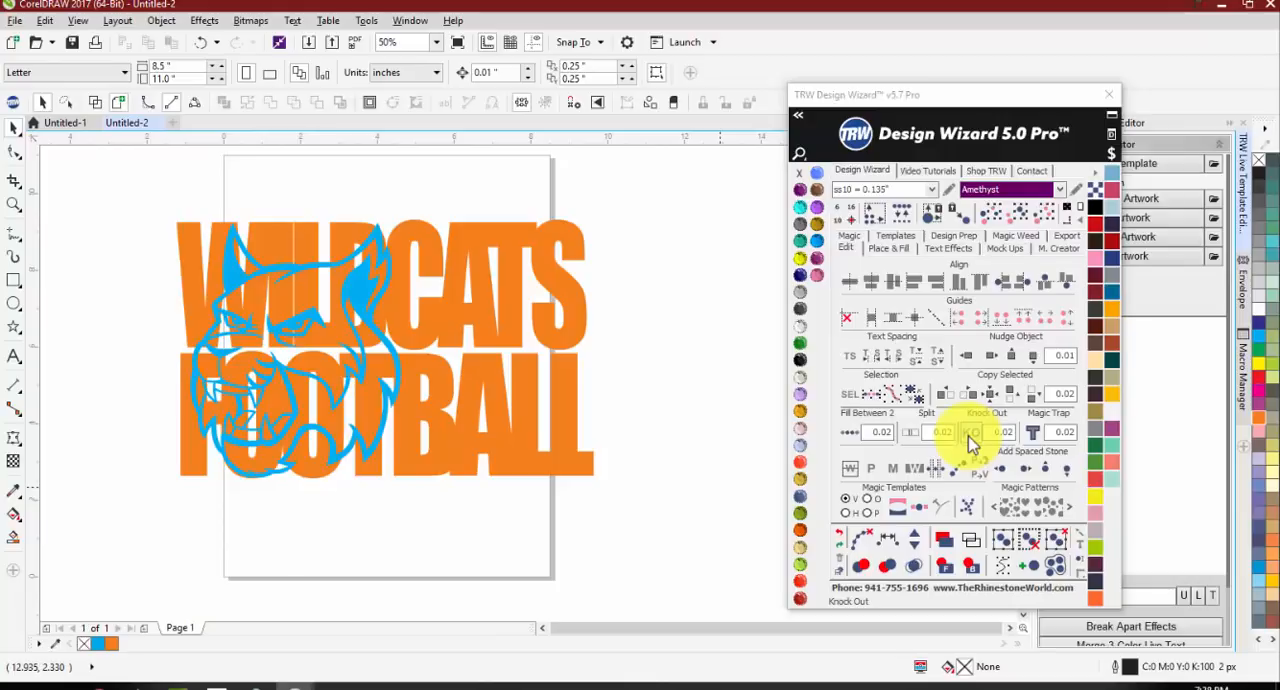
{"action": "left_click", "coordinate": [378, 271]}
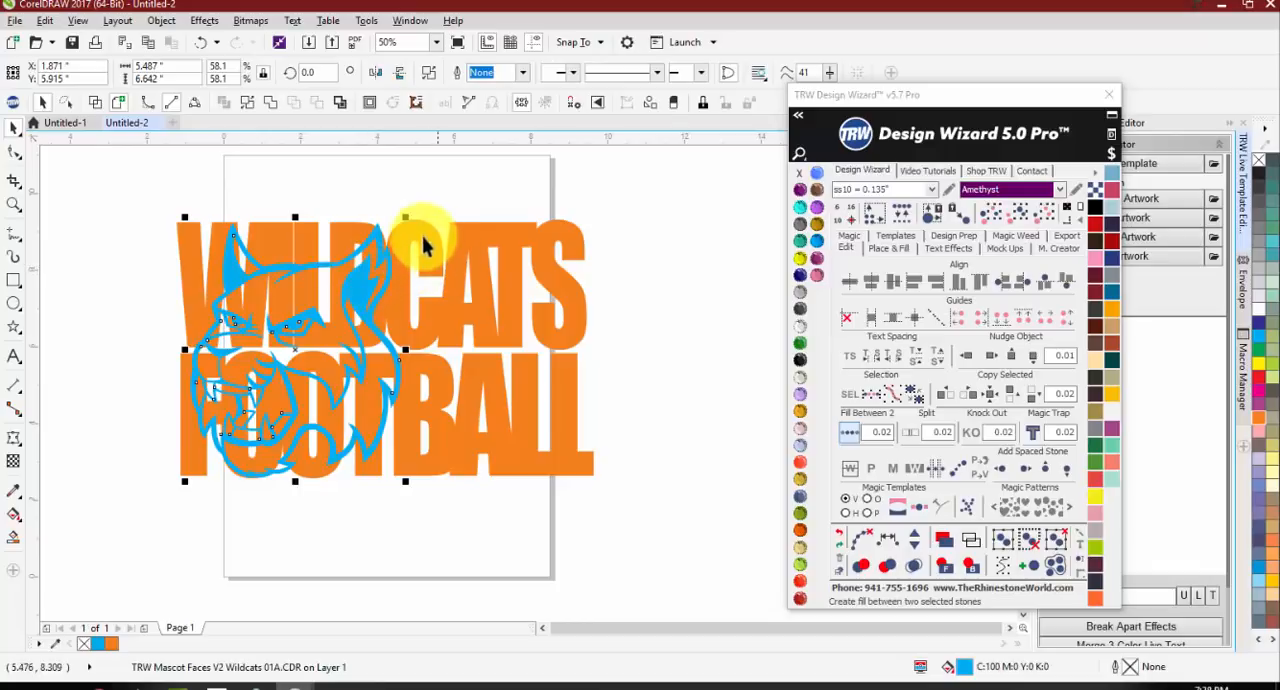
{"action": "left_click_drag", "start_coordinate": [408, 217], "coordinate": [456, 186]}
{"action": "left_click", "coordinate": [140, 262]}
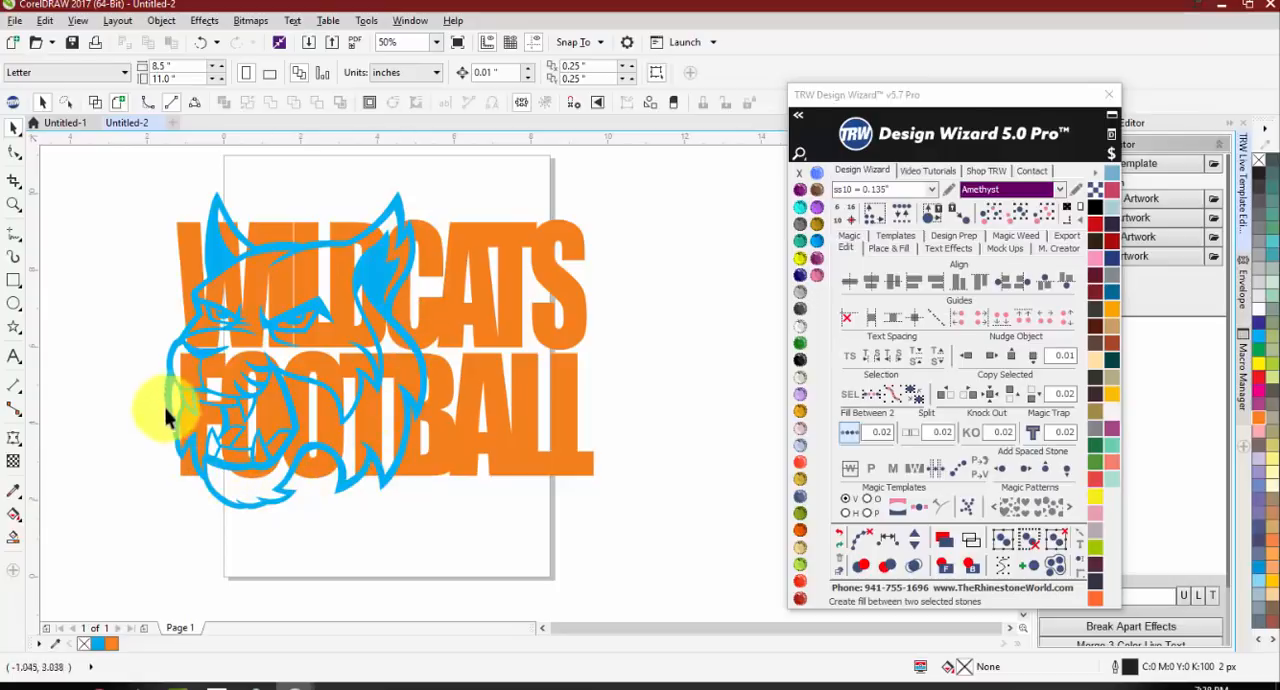
{"action": "left_click_drag", "start_coordinate": [384, 278], "coordinate": [463, 283]}
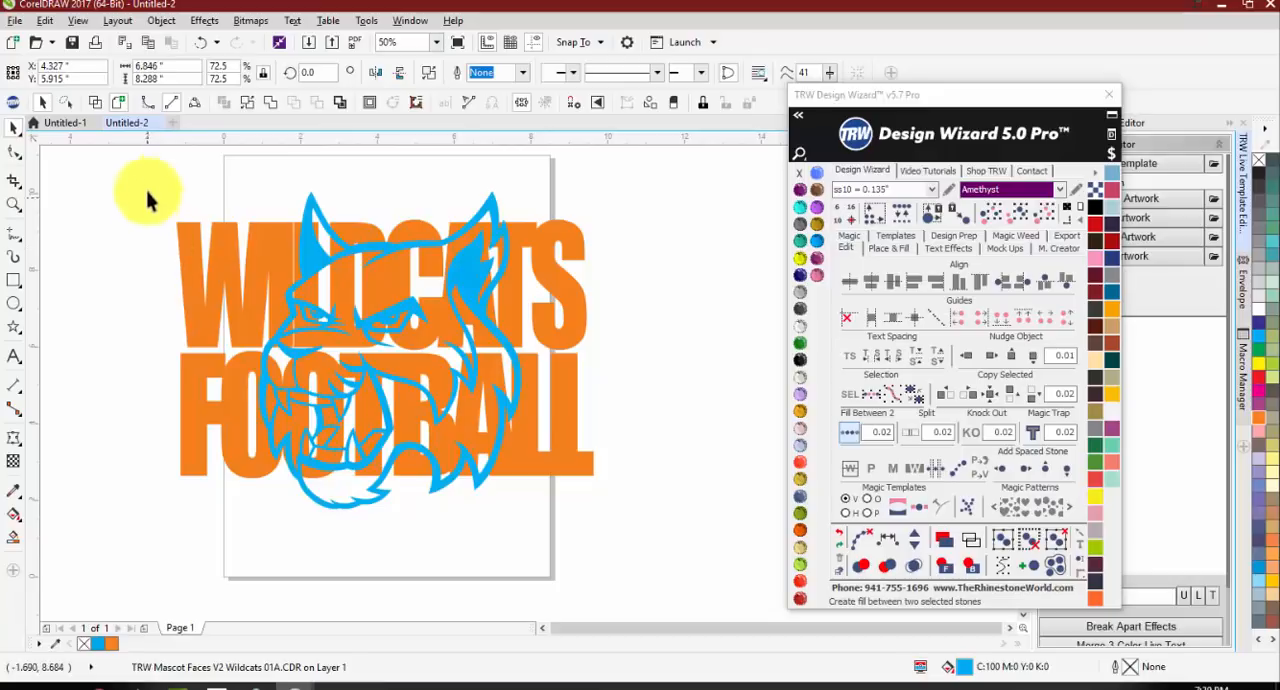
Step: Center the lettering and the mascot on the page
{"action": "left_click_drag", "start_coordinate": [149, 194], "coordinate": [662, 525]}
{"action": "key", "text": "p"}
{"action": "left_click", "coordinate": [650, 537]}
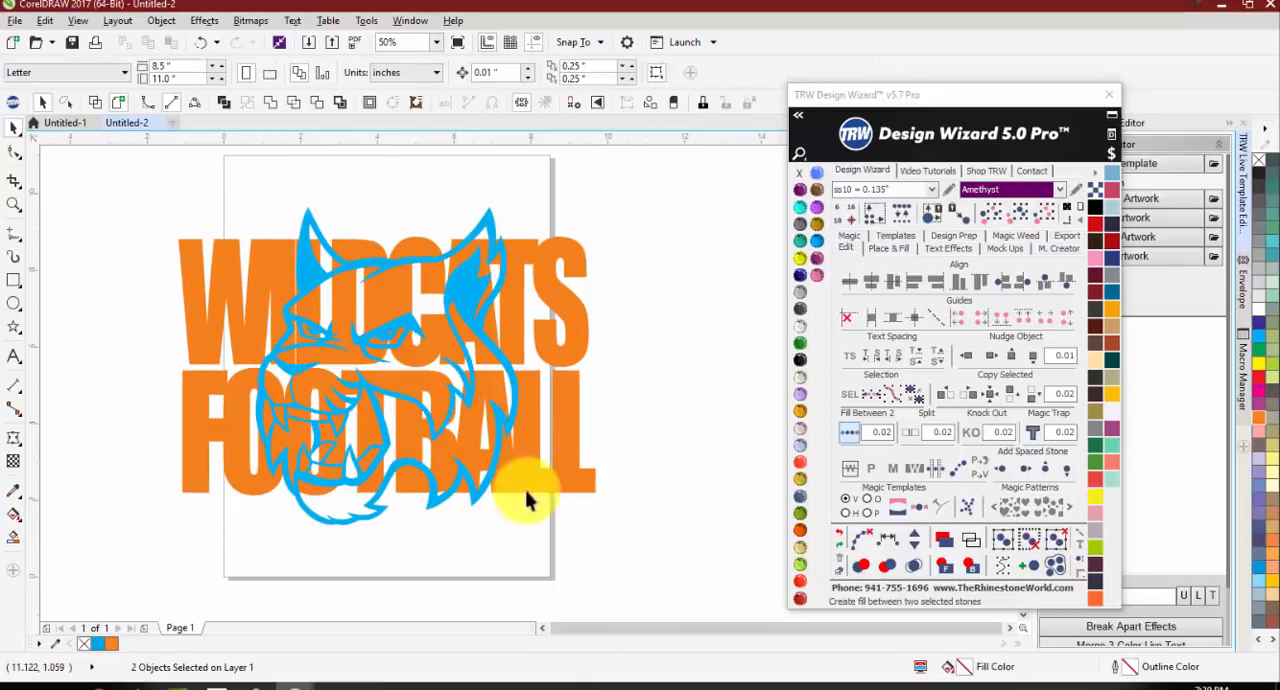
Step: Knock the mascot out of the WILDCATS FOOTBALL lettering with a 0.02 offset
{"action": "left_click", "coordinate": [469, 302]}
{"action": "left_click_drag", "start_coordinate": [127, 184], "coordinate": [714, 543]}
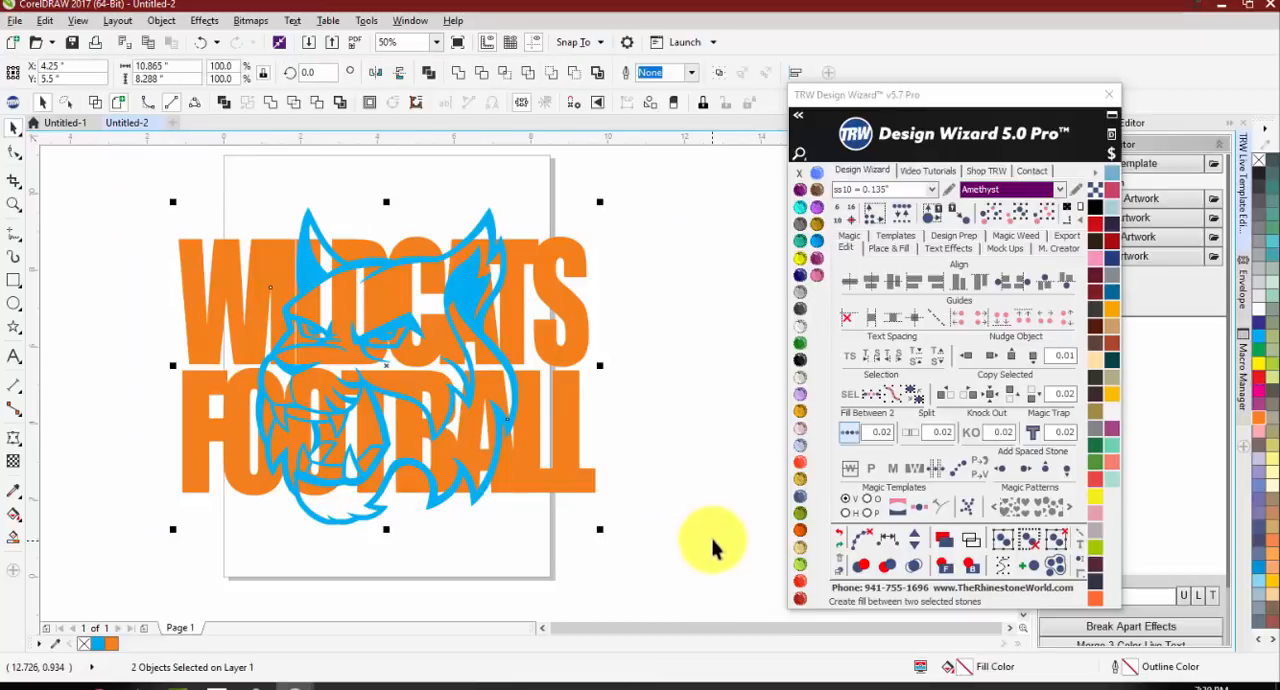
{"action": "left_click", "coordinate": [975, 434]}
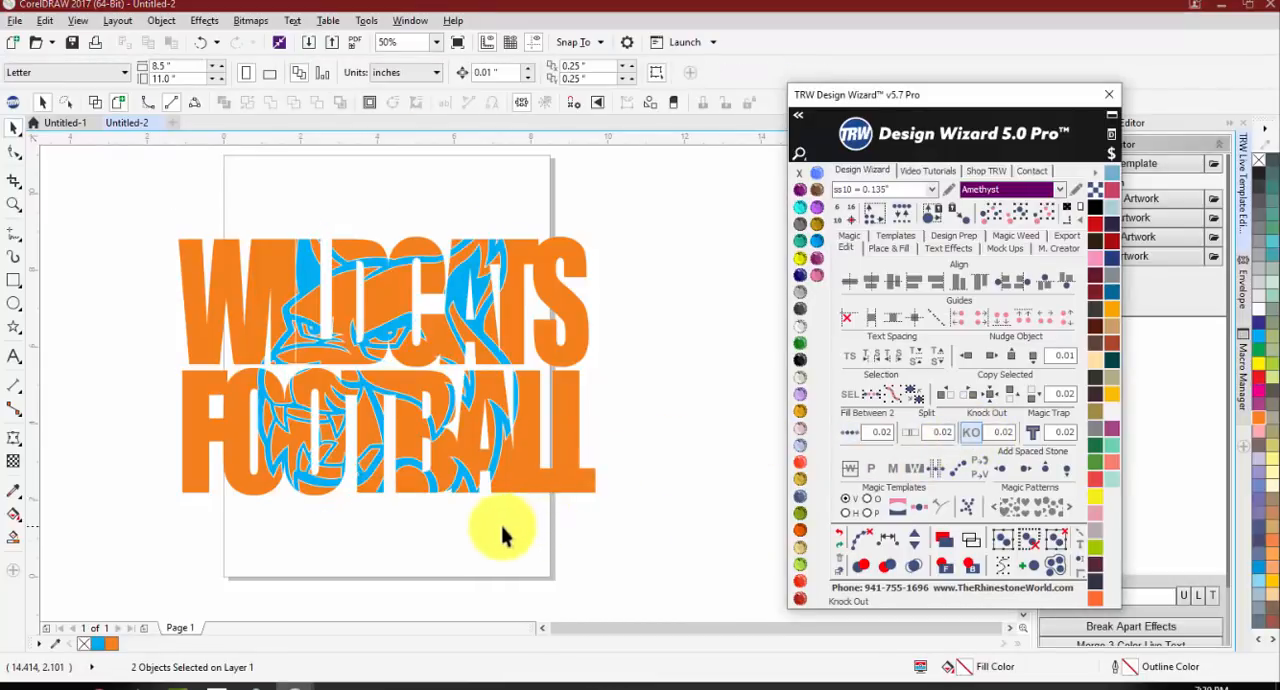
Step: Examine the knocked-out gaps between the cyan mascot lines and the orange lettering around the mascot's eye
{"action": "scroll", "coordinate": [343, 366], "scroll_direction": "up", "scroll_amount": 3}
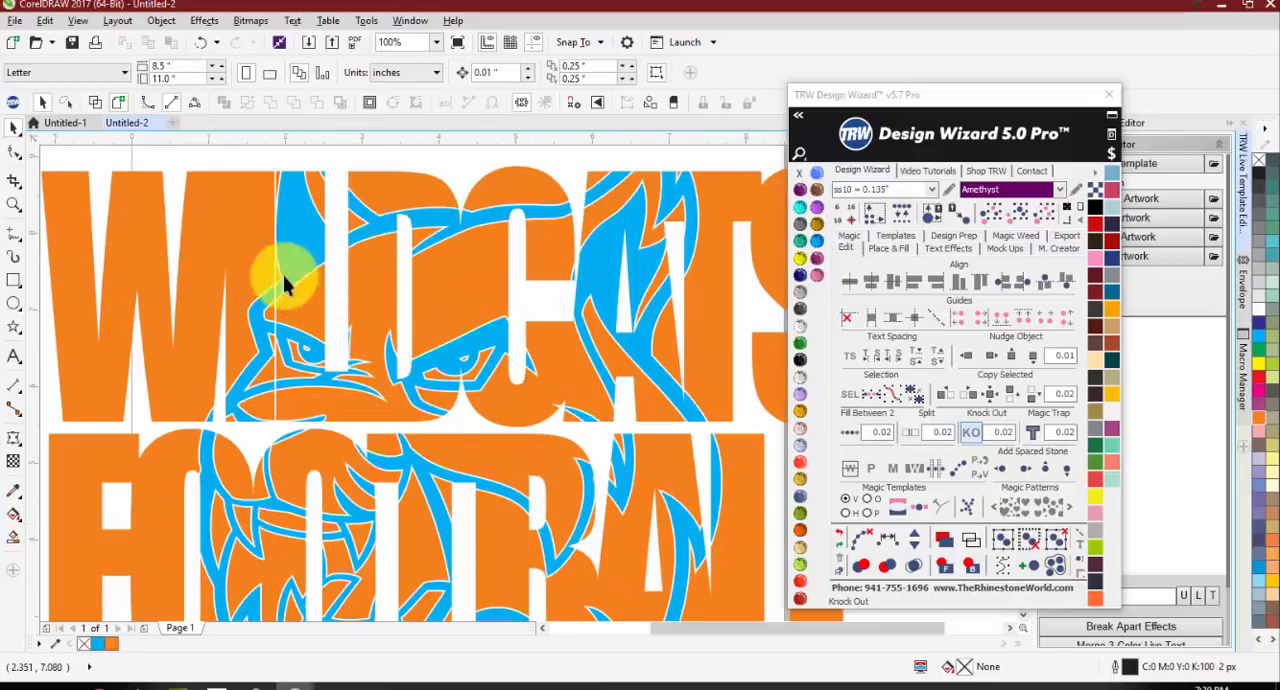
{"action": "scroll", "coordinate": [262, 276], "scroll_direction": "down", "scroll_amount": 3}
{"action": "scroll", "coordinate": [270, 282], "scroll_direction": "up", "scroll_amount": 4}
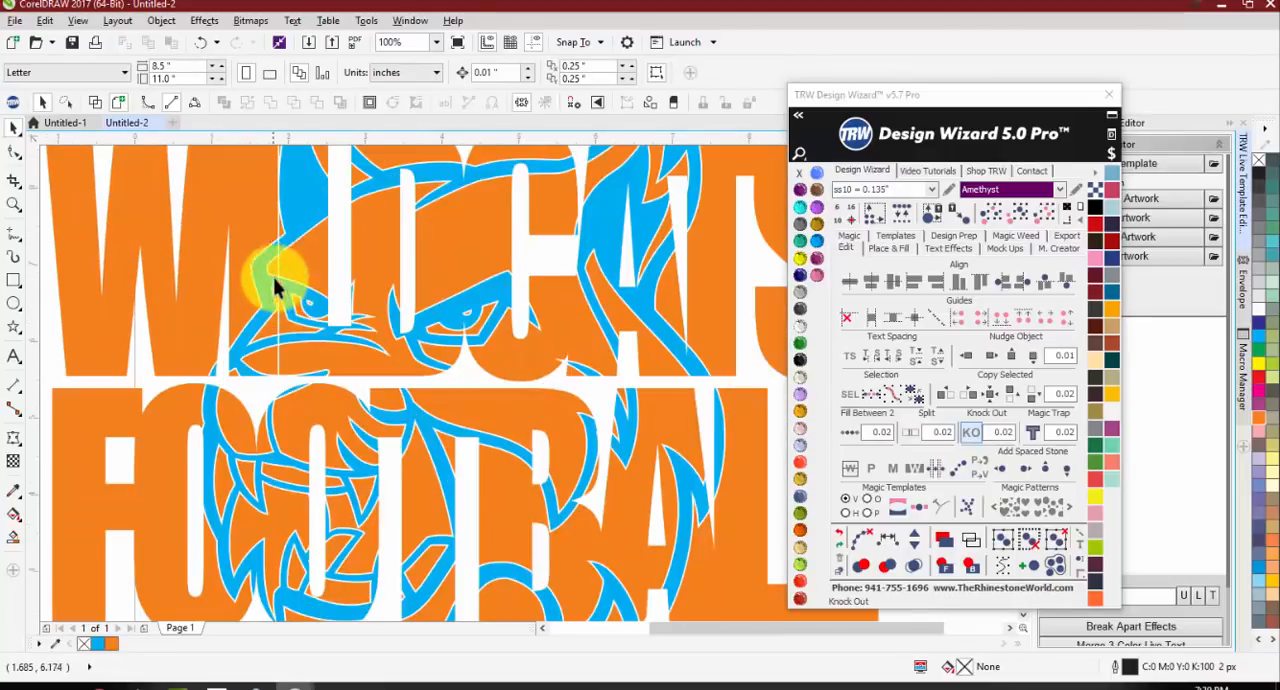
{"action": "scroll", "coordinate": [253, 300], "scroll_direction": "up", "scroll_amount": 4}
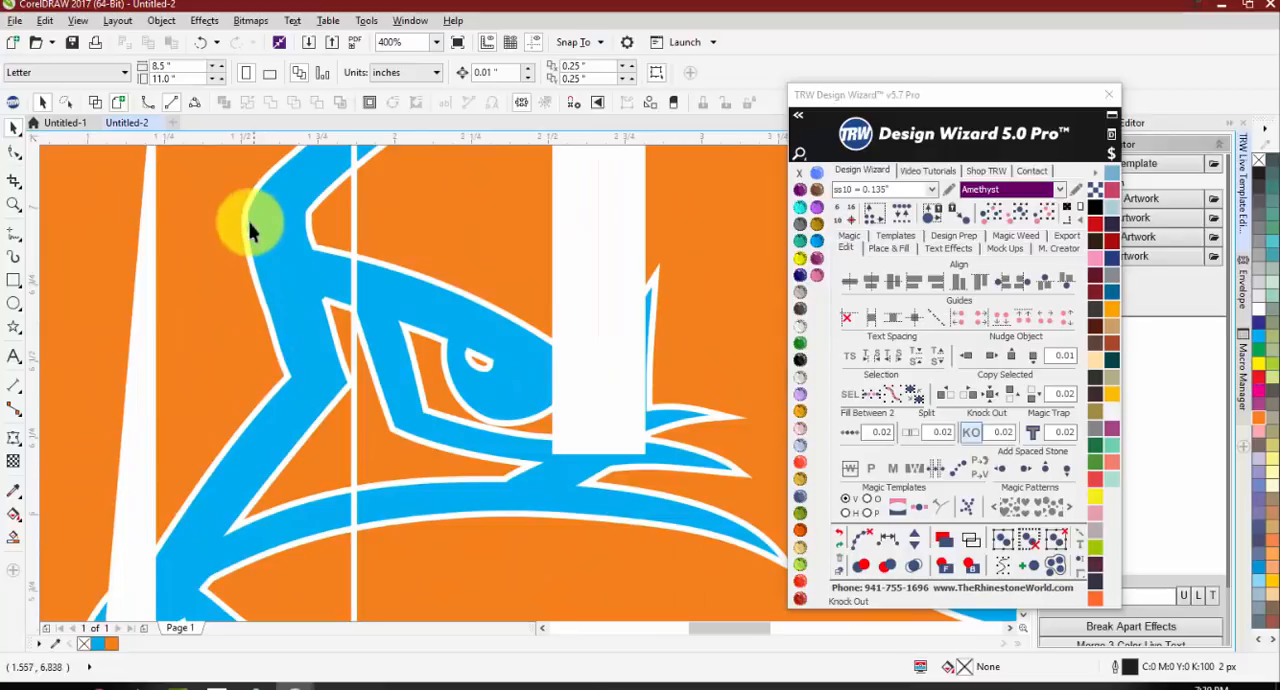
{"action": "scroll", "coordinate": [258, 218], "scroll_direction": "up", "scroll_amount": 2}
{"action": "scroll", "coordinate": [287, 312], "scroll_direction": "down", "scroll_amount": 1}
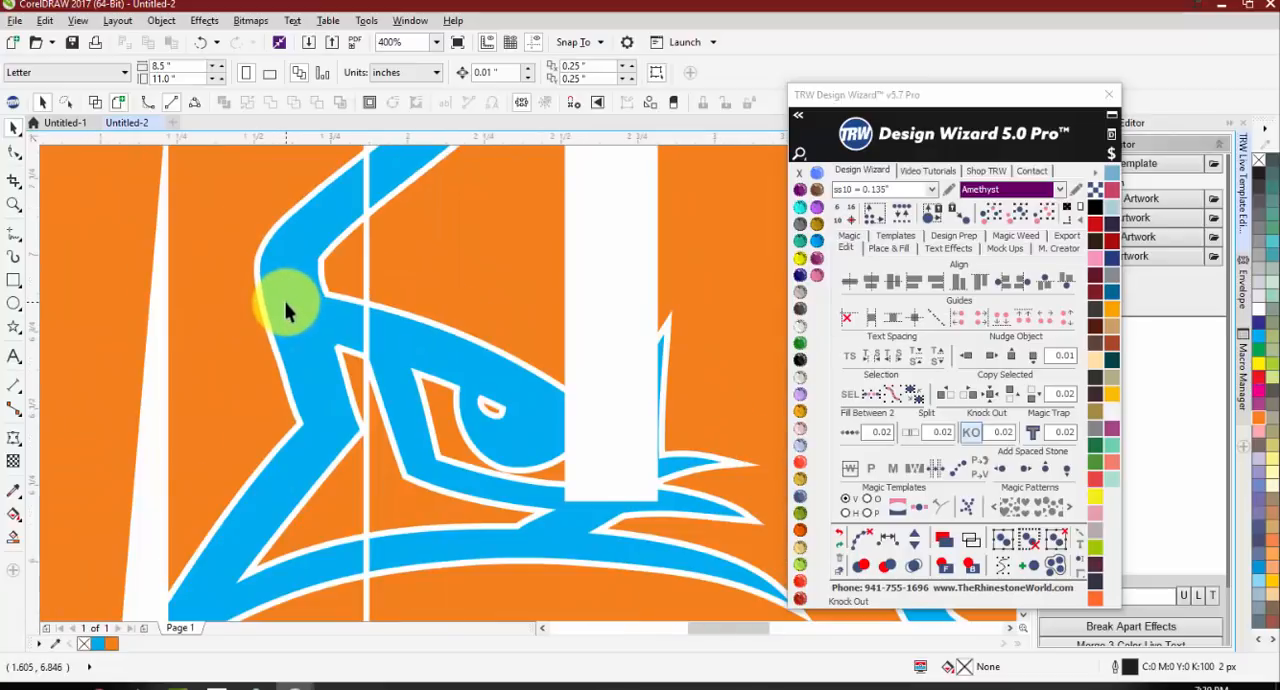
{"action": "scroll", "coordinate": [286, 300], "scroll_direction": "down", "scroll_amount": 2}
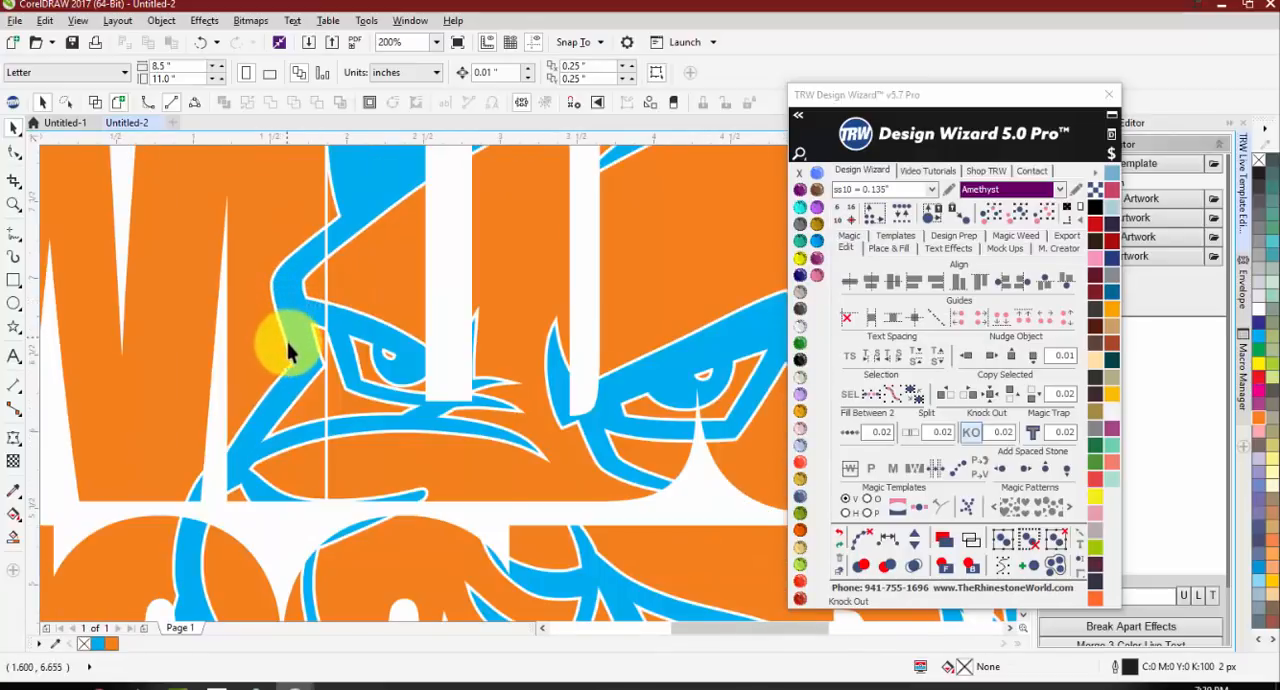
{"action": "scroll", "coordinate": [243, 392], "scroll_direction": "up", "scroll_amount": 3}
{"action": "scroll", "coordinate": [243, 392], "scroll_direction": "up", "scroll_amount": 3}
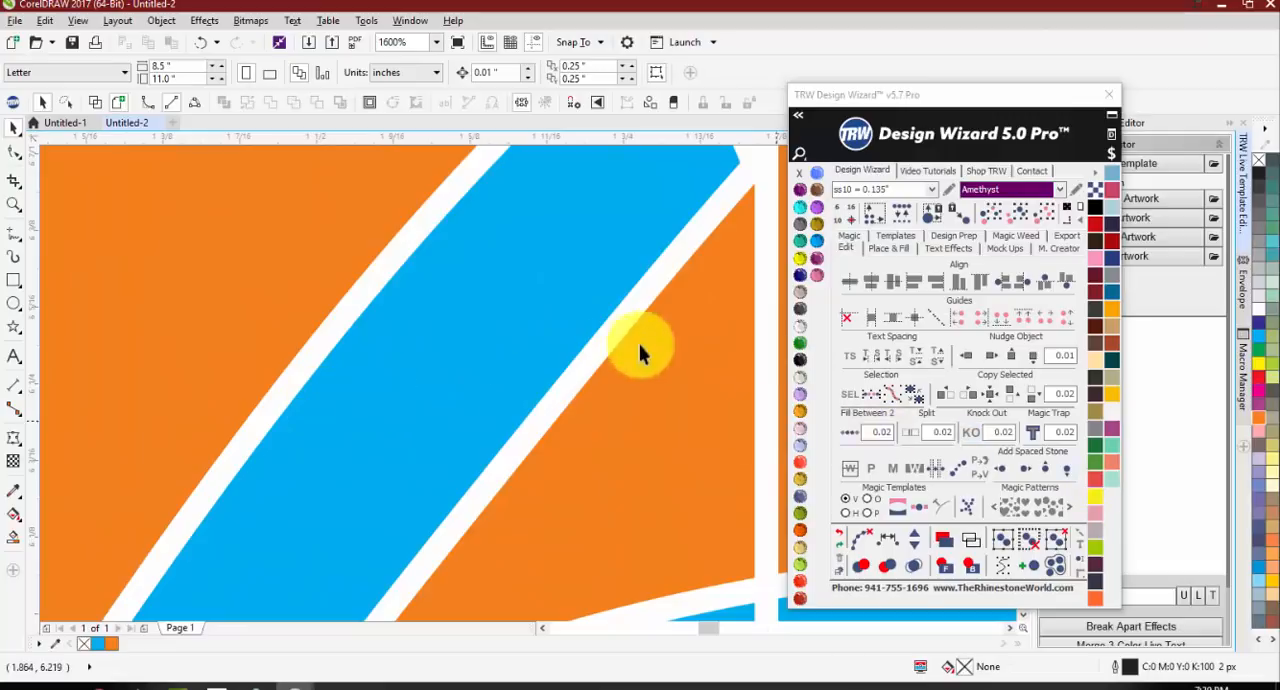
Step: Undo the 0.02 knock-out and knock the mascot out of the WILDCATS FOOTBALL lettering with a 0.06 offset
{"action": "scroll", "coordinate": [346, 330], "scroll_direction": "down", "scroll_amount": 4}
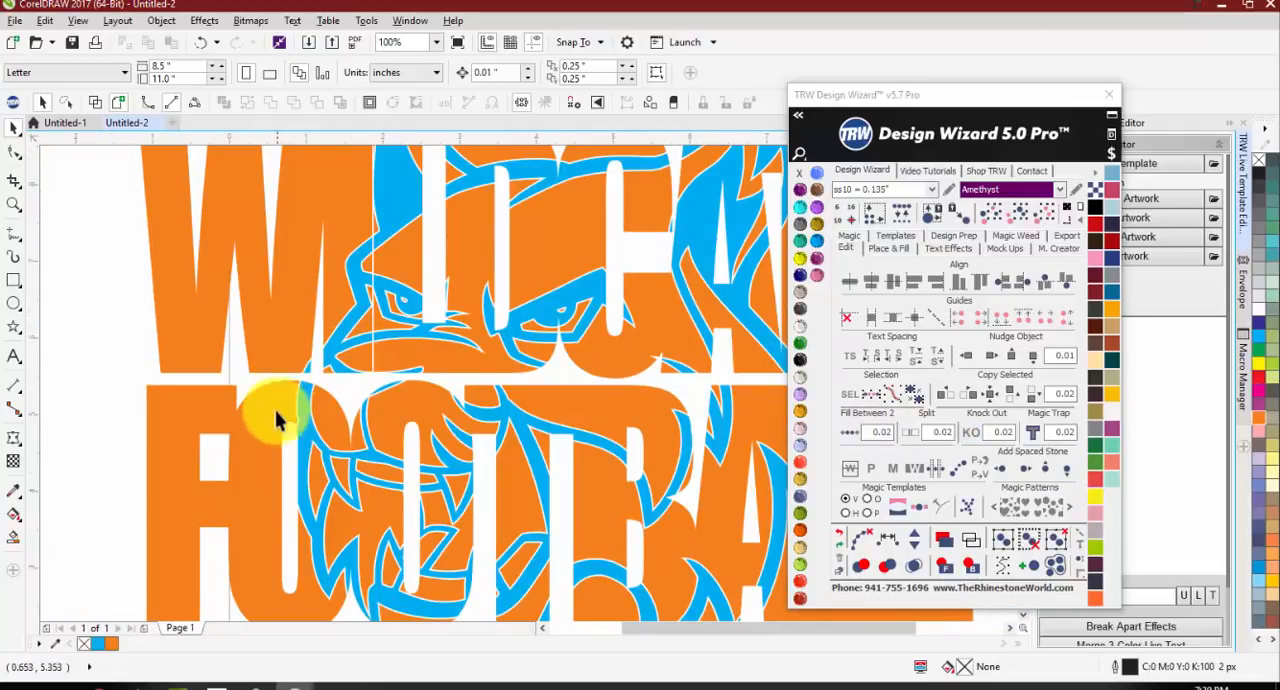
{"action": "left_click_drag", "start_coordinate": [1000, 432], "coordinate": [1023, 431]}
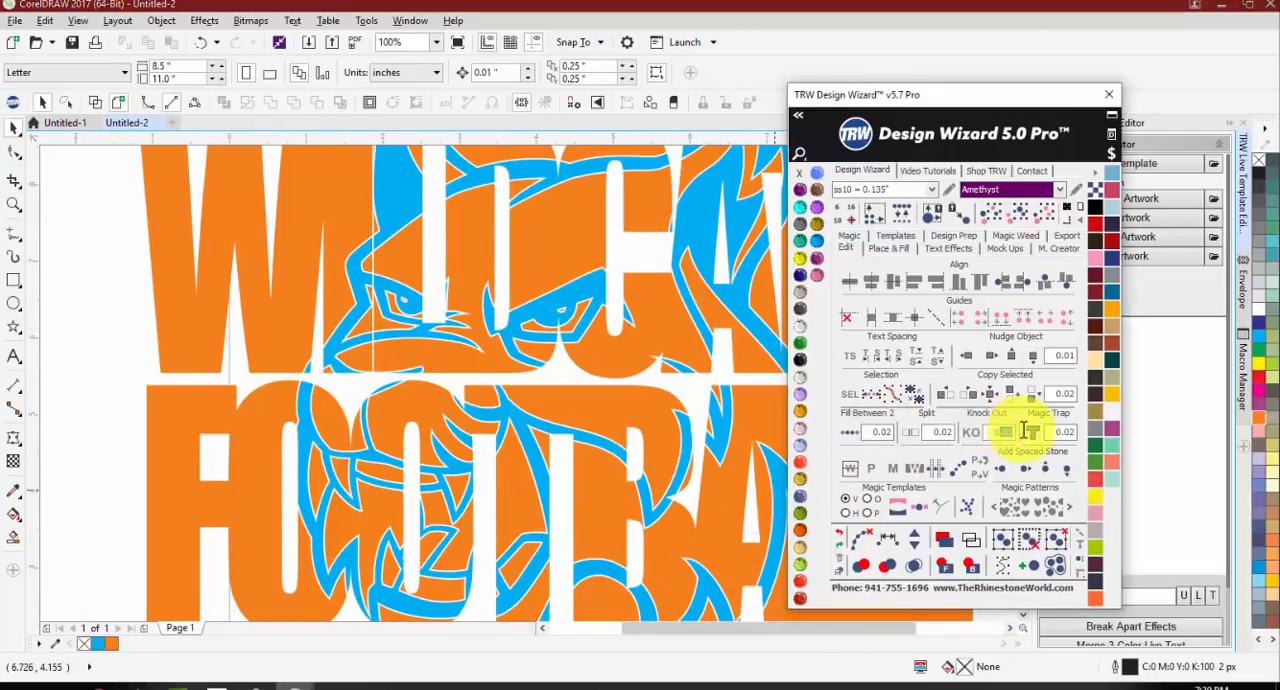
{"action": "scroll", "coordinate": [729, 480], "scroll_direction": "up", "scroll_amount": 2}
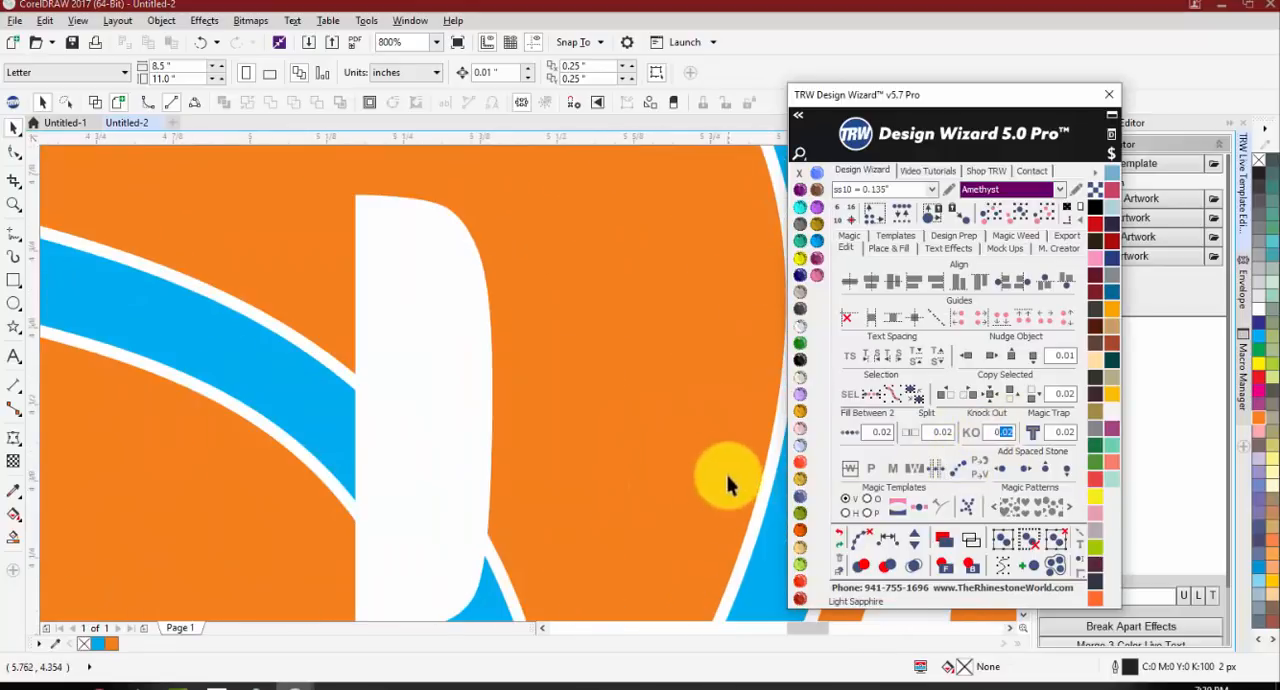
{"action": "scroll", "coordinate": [660, 340], "scroll_direction": "up", "scroll_amount": 1}
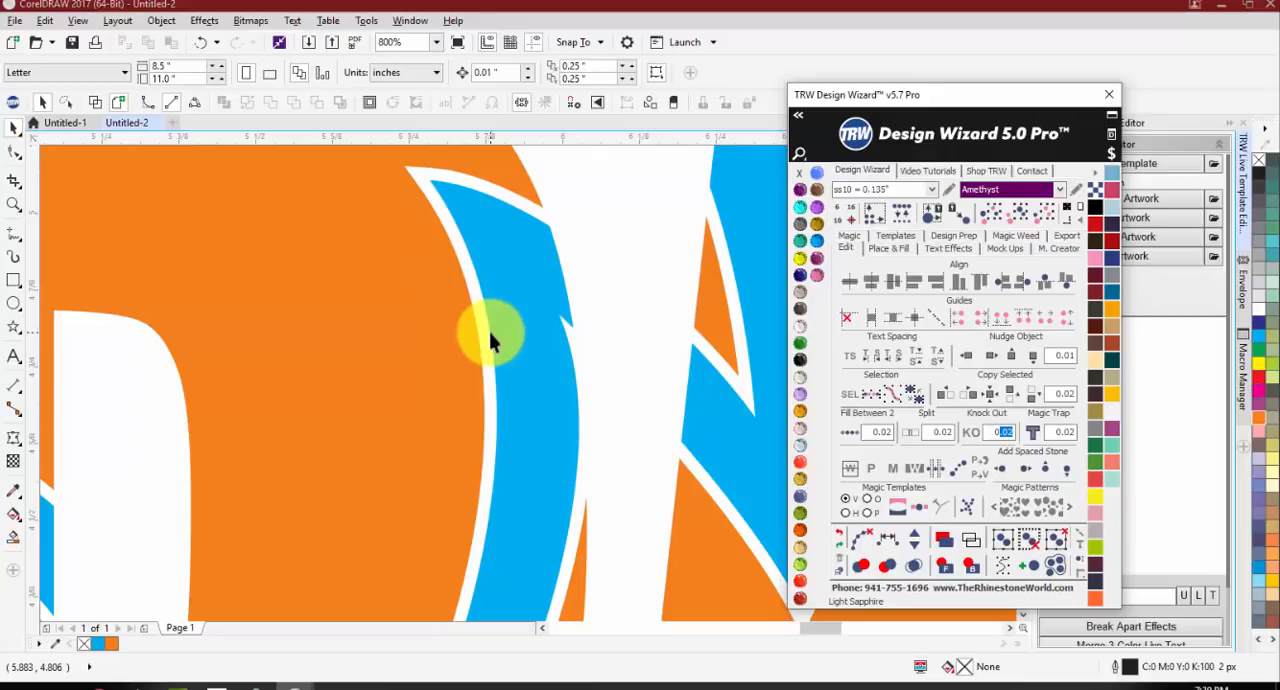
{"action": "scroll", "coordinate": [495, 322], "scroll_direction": "down", "scroll_amount": 4}
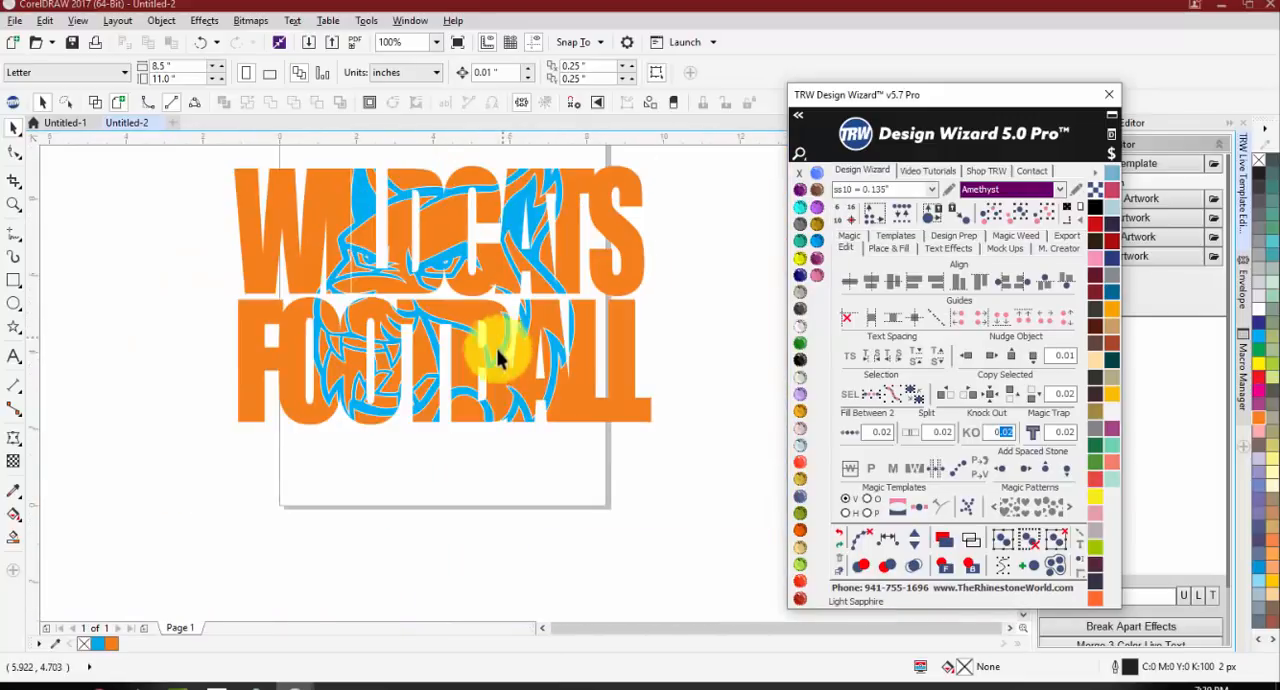
{"action": "key", "text": "ctrl+z"}
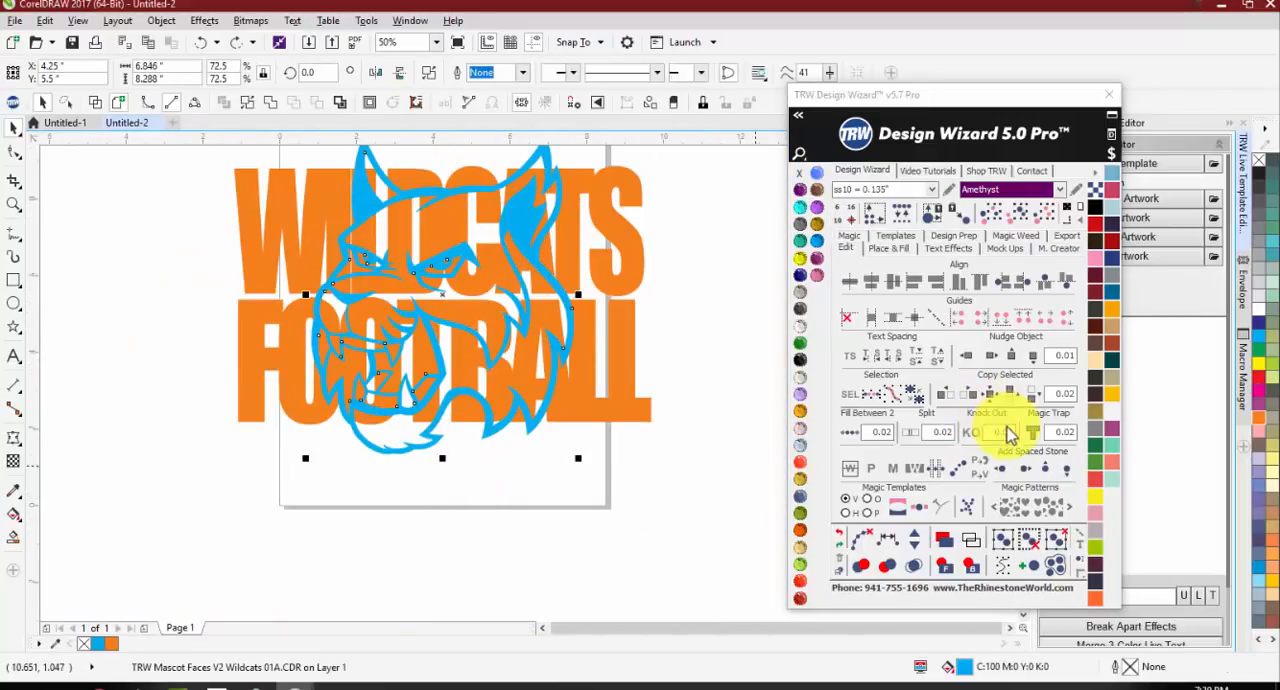
{"action": "double_click", "coordinate": [1005, 432]}
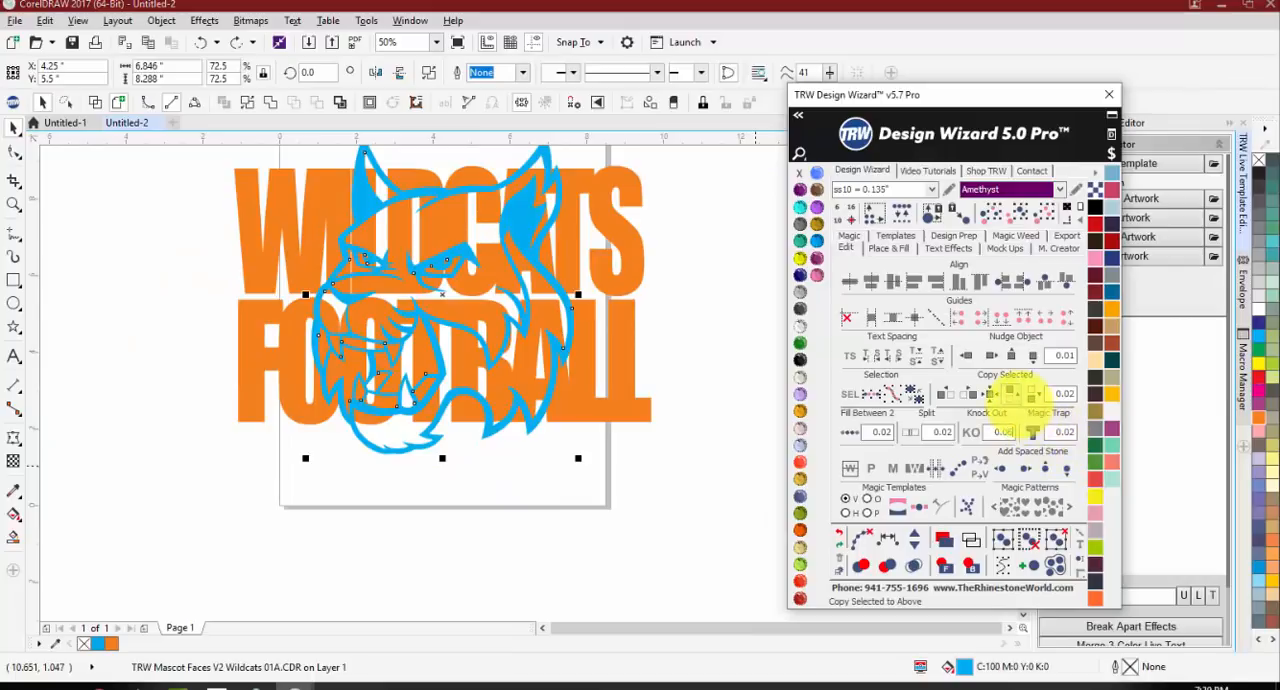
{"action": "left_click", "coordinate": [623, 423], "text": "shift"}
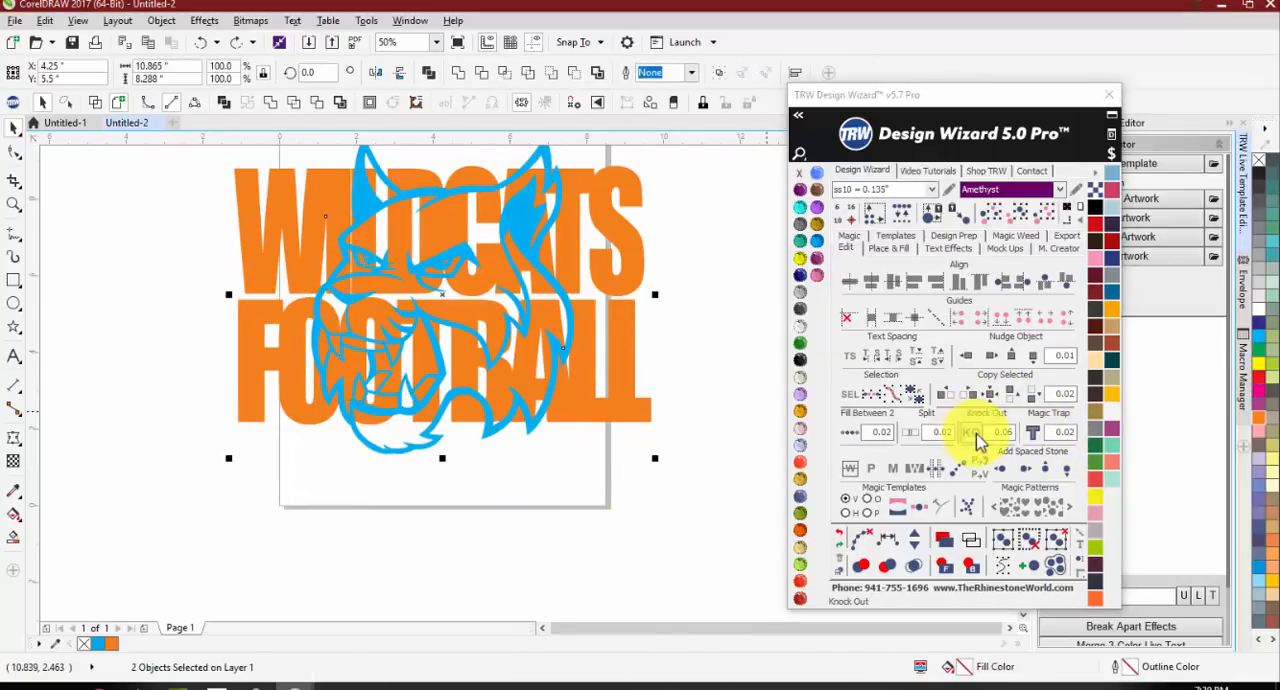
{"action": "left_click", "coordinate": [976, 437]}
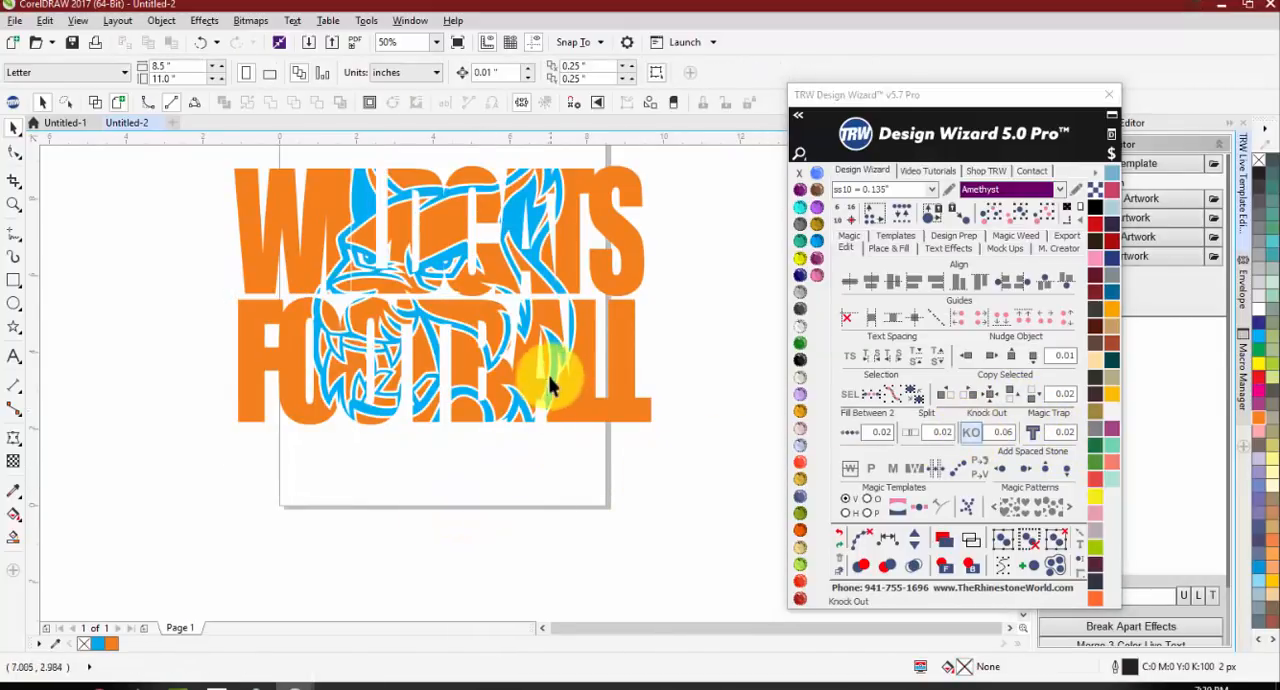
Step: Examine the 0.06 knock-out gaps around the mascot's eye and along the upper and lower edges of the lettering
{"action": "scroll", "coordinate": [371, 209], "scroll_direction": "up", "scroll_amount": 3}
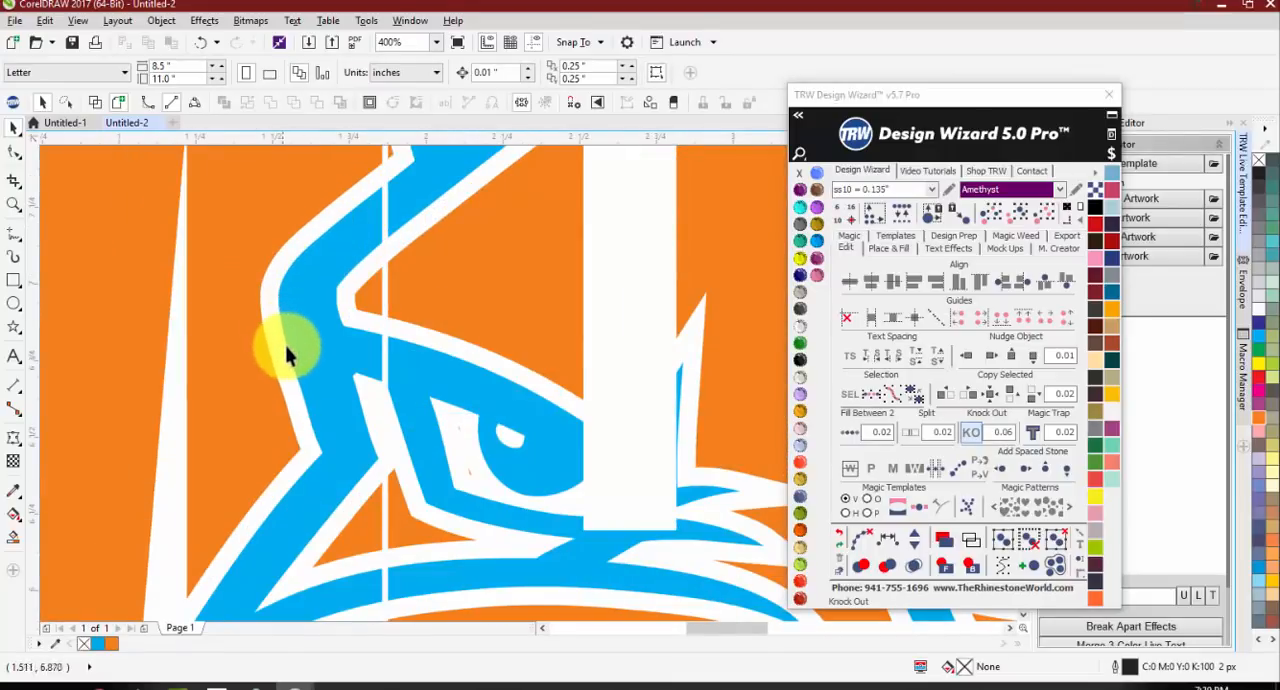
{"action": "scroll", "coordinate": [278, 479], "scroll_direction": "down", "scroll_amount": 3}
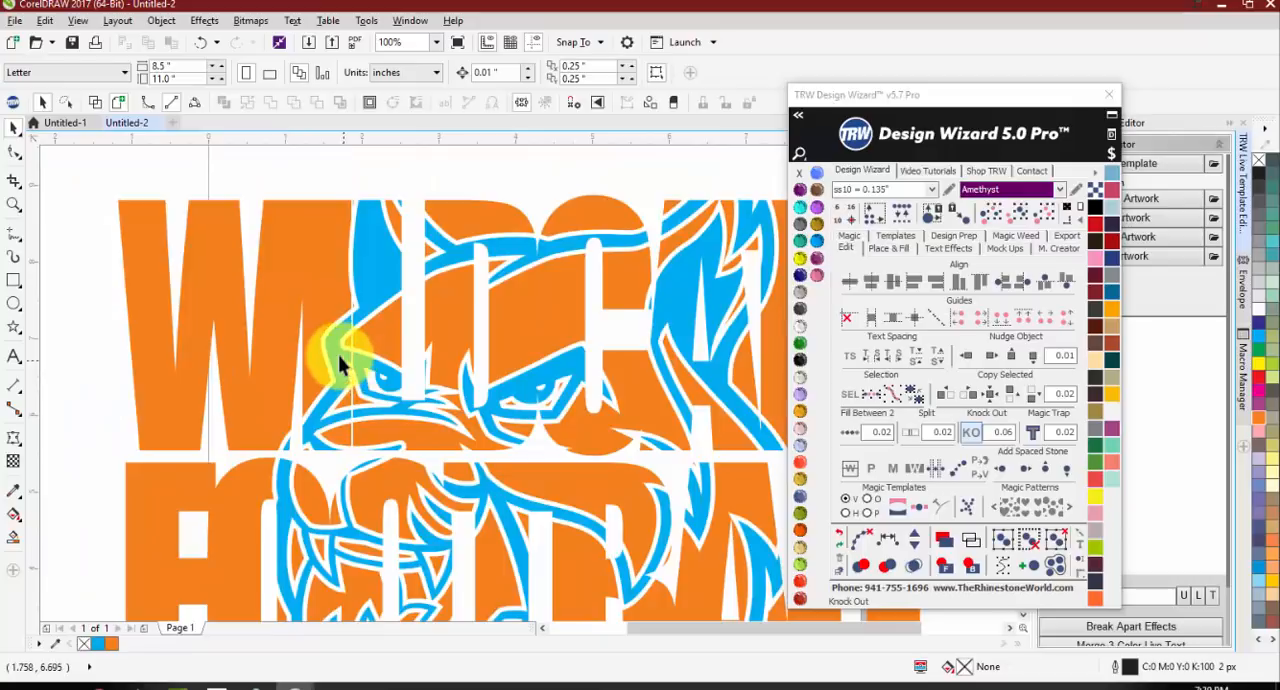
{"action": "scroll", "coordinate": [338, 356], "scroll_direction": "down", "scroll_amount": 1}
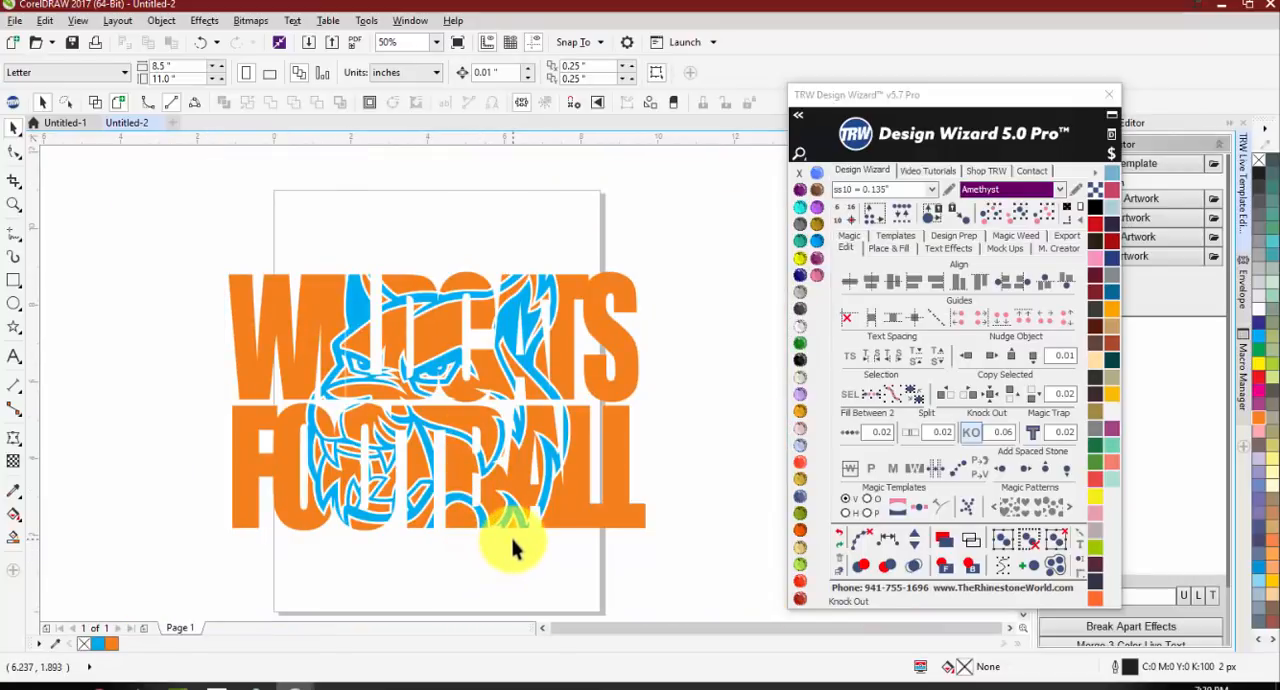
{"action": "scroll", "coordinate": [320, 288], "scroll_direction": "up", "scroll_amount": 2}
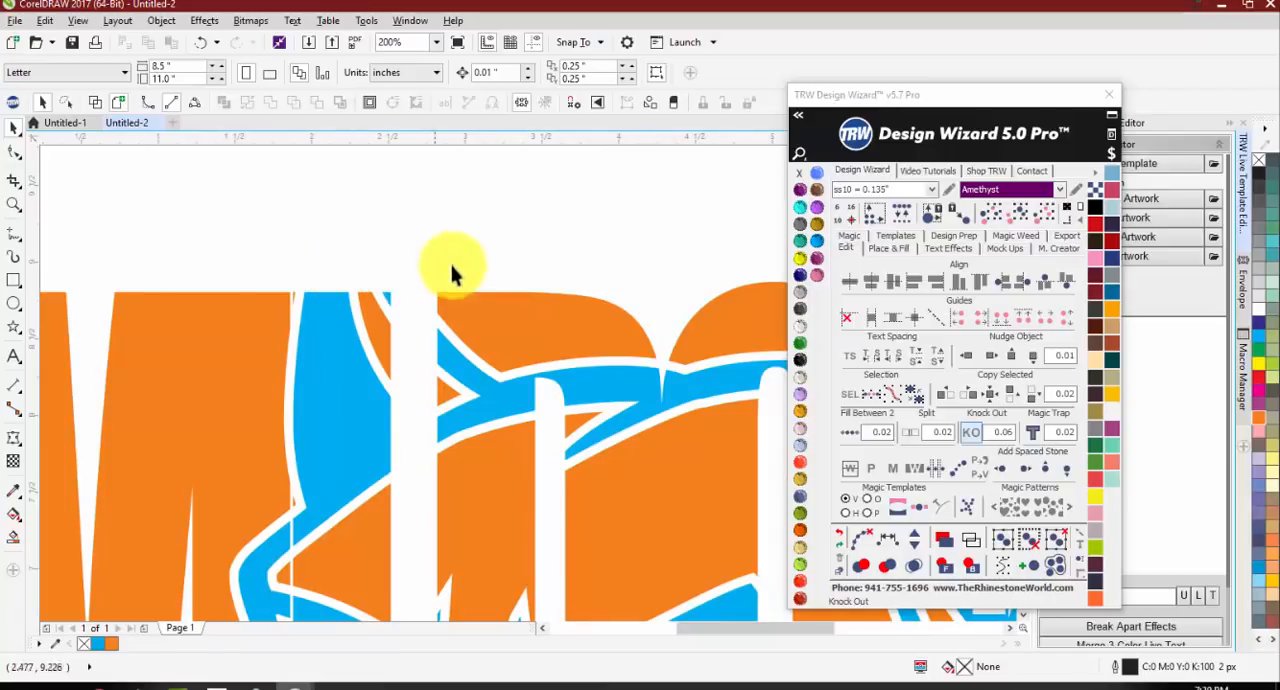
{"action": "scroll", "coordinate": [455, 270], "scroll_direction": "down", "scroll_amount": 2}
{"action": "scroll", "coordinate": [491, 245], "scroll_direction": "up", "scroll_amount": 1}
{"action": "scroll", "coordinate": [481, 362], "scroll_direction": "down", "scroll_amount": 2}
{"action": "scroll", "coordinate": [480, 450], "scroll_direction": "up", "scroll_amount": 2}
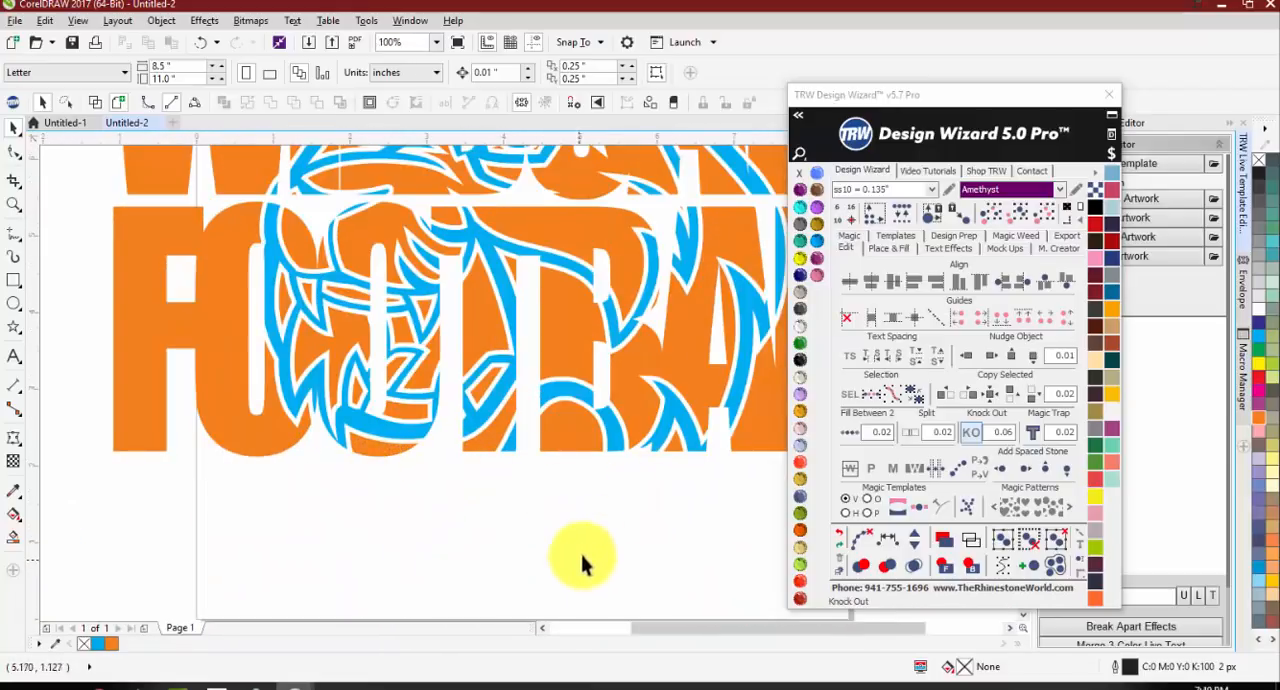
{"action": "scroll", "coordinate": [565, 505], "scroll_direction": "down", "scroll_amount": 2}
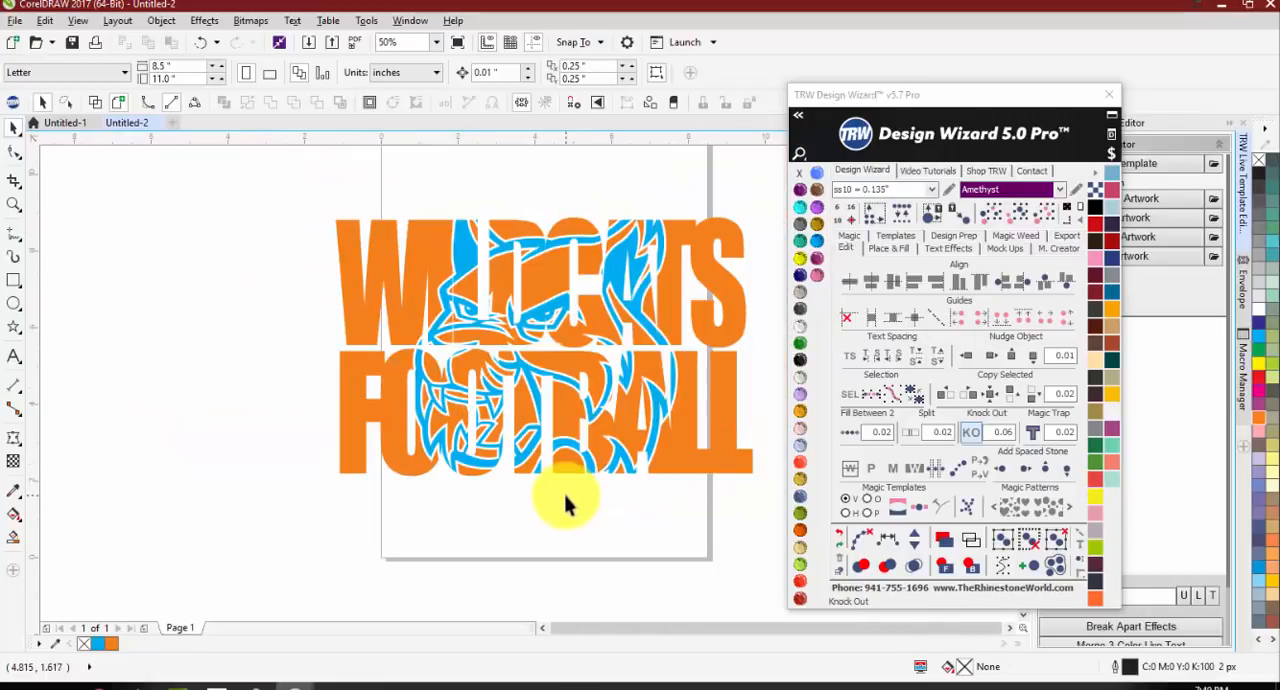
Step: Try a Jet Black fill on the knocked-out lettering and undo it
{"action": "left_click", "coordinate": [700, 460]}
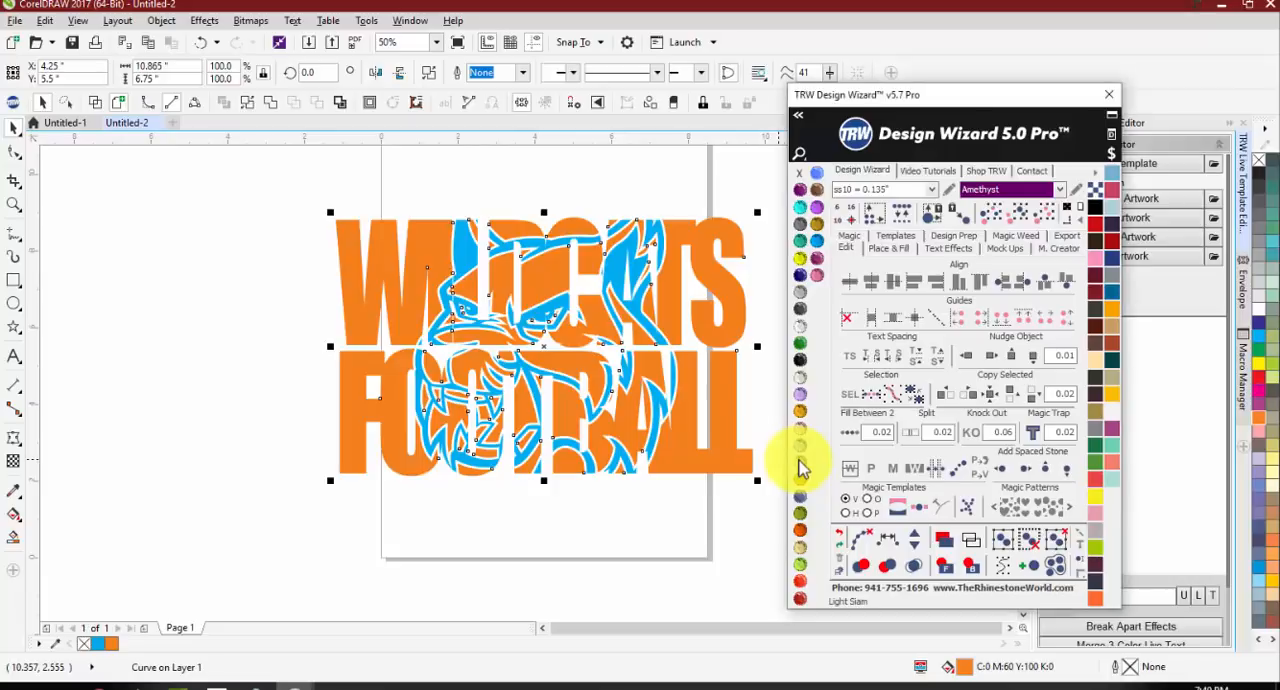
{"action": "left_click", "coordinate": [800, 463]}
{"action": "left_click", "coordinate": [800, 359]}
{"action": "left_click", "coordinate": [655, 500]}
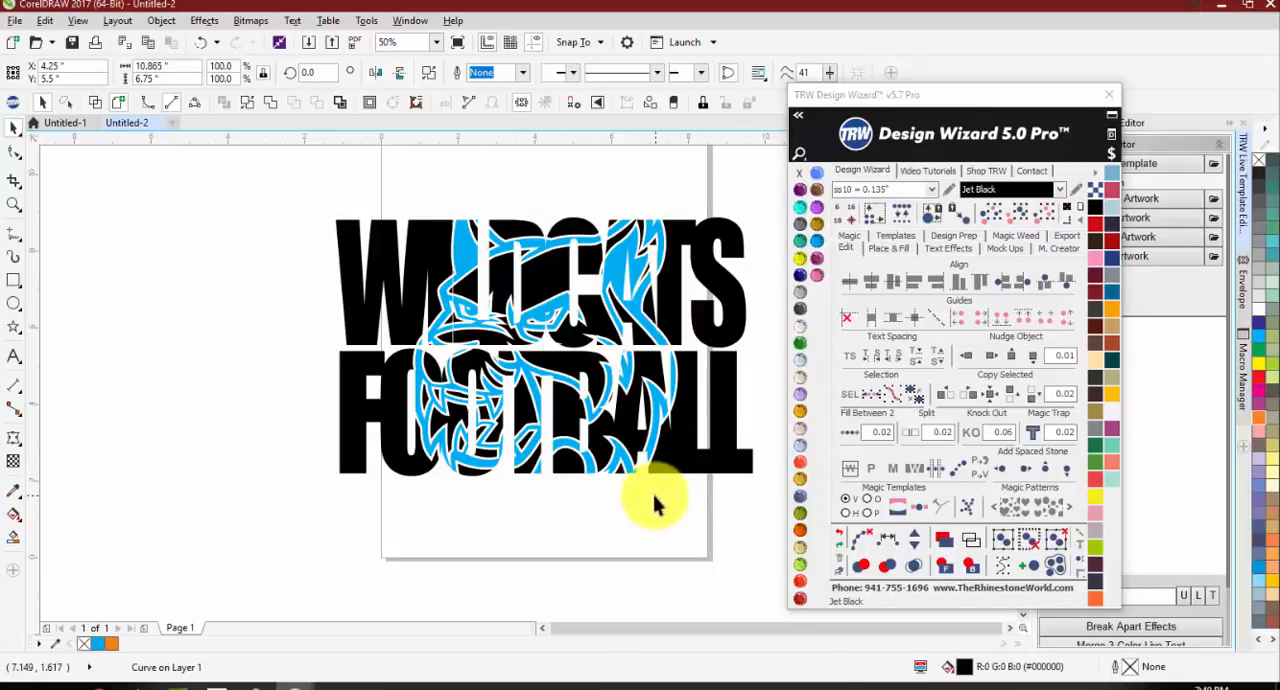
{"action": "key", "text": "ctrl+z"}
{"action": "key", "text": "ctrl+z"}
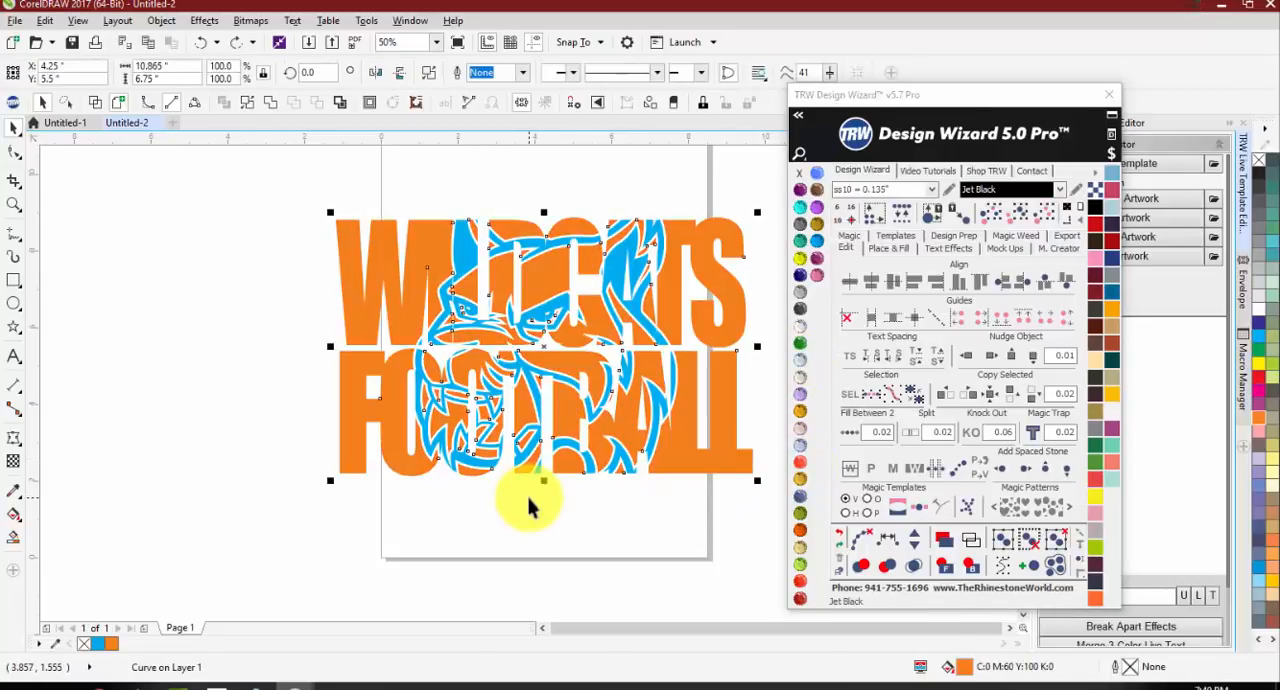
Step: Undo the 0.06 knock-out and apply Knock Out to the selected lettering and mascot together with a 0.03 offset
{"action": "key", "text": "ctrl+z"}
{"action": "left_click", "coordinate": [531, 574]}
{"action": "scroll", "coordinate": [265, 258], "scroll_direction": "down", "scroll_amount": 1}
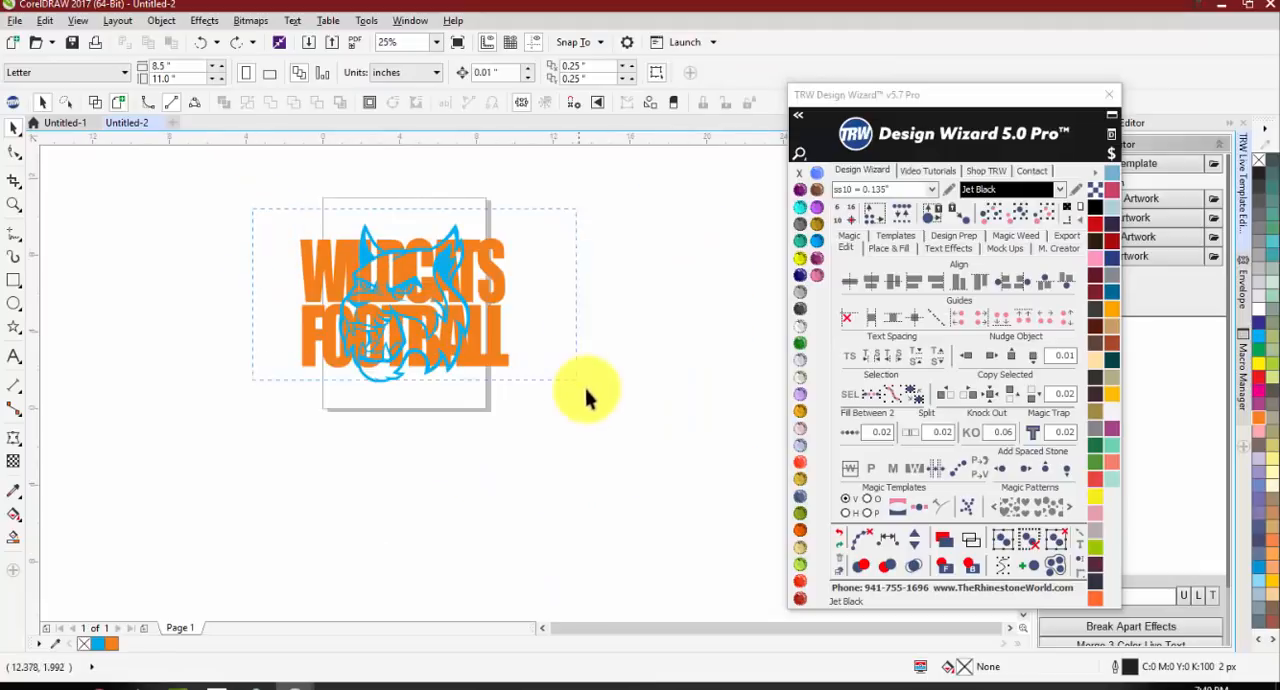
{"action": "left_click_drag", "start_coordinate": [585, 388], "coordinate": [608, 409]}
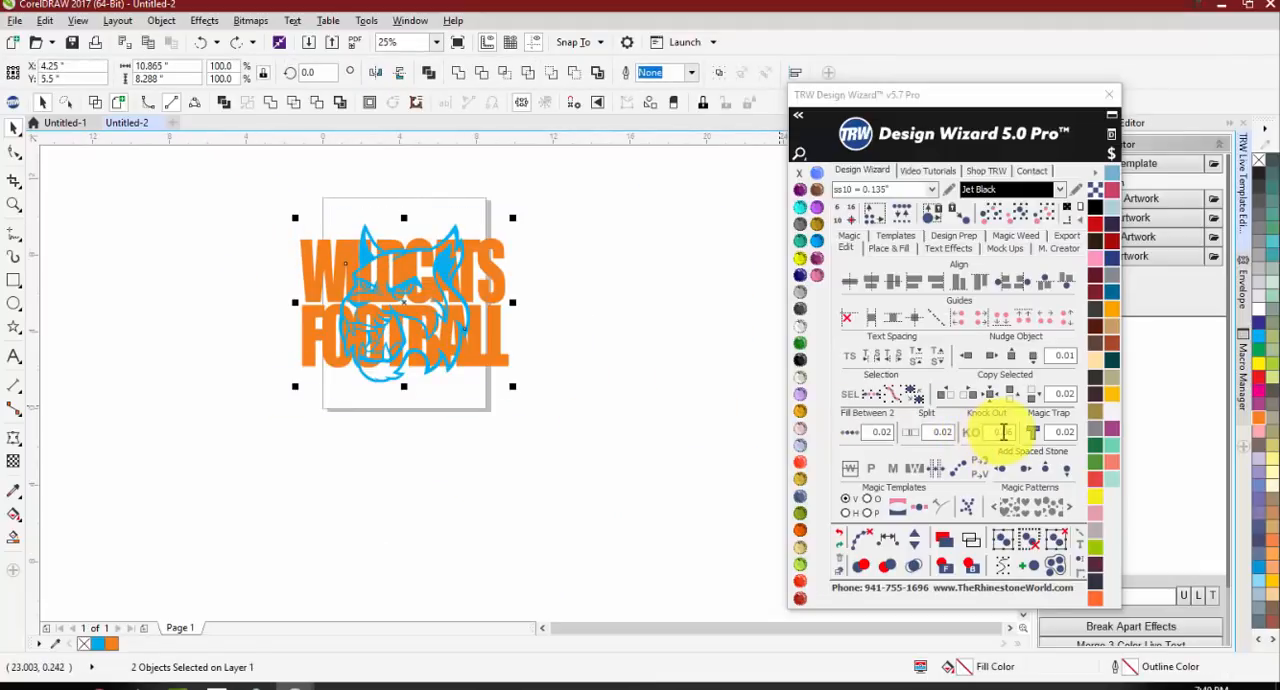
{"action": "left_click", "coordinate": [1003, 432]}
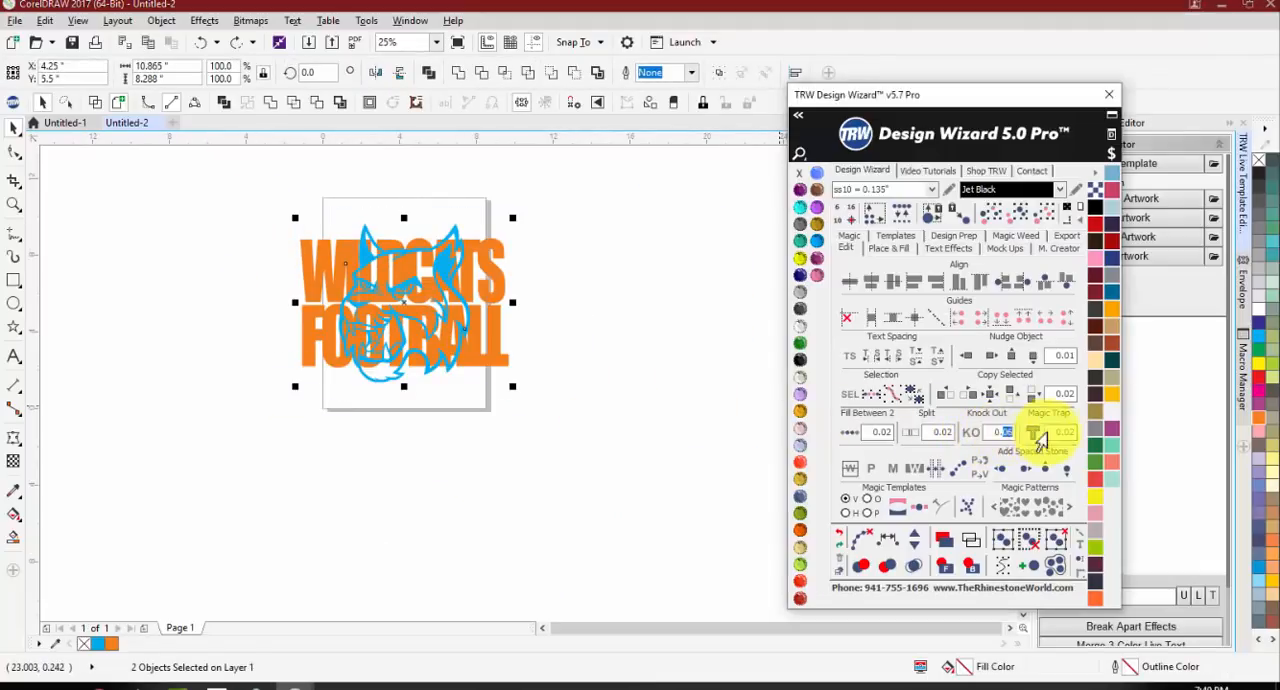
{"action": "left_click", "coordinate": [974, 434]}
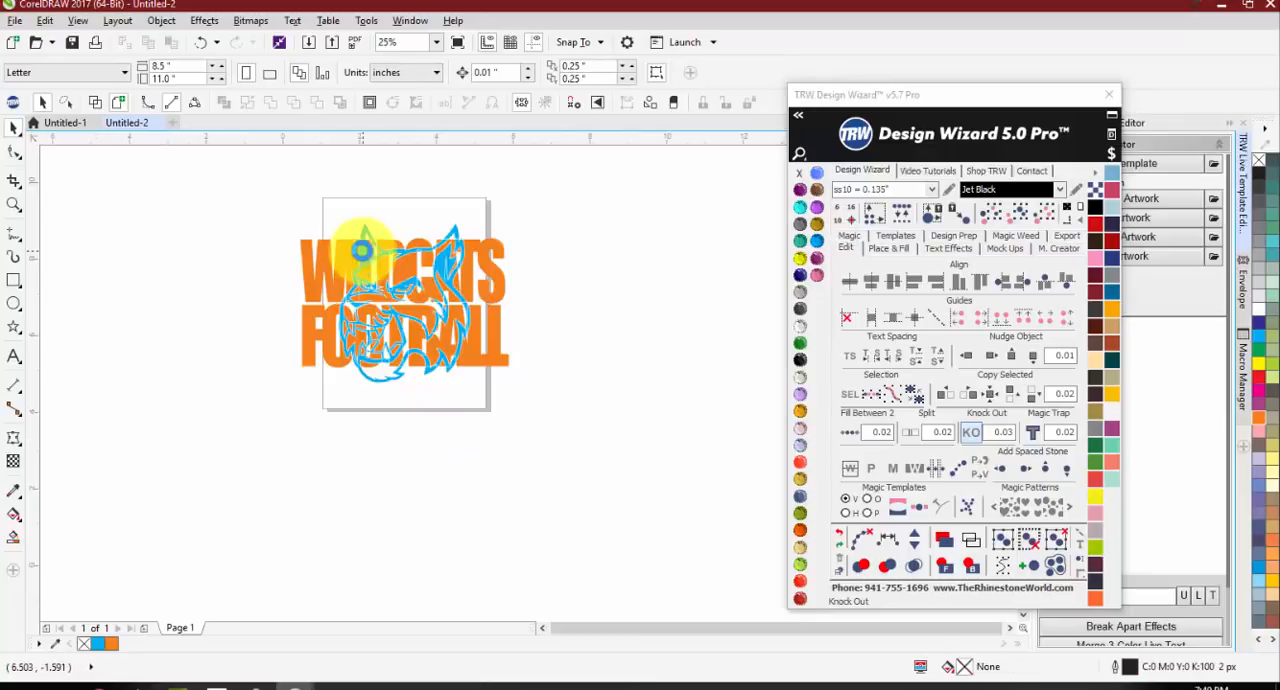
Step: Examine the 0.03 knock-out at the mascot's ears, chin and the gap between the two lines of lettering
{"action": "scroll", "coordinate": [362, 255], "scroll_direction": "up", "scroll_amount": 4}
{"action": "scroll", "coordinate": [336, 325], "scroll_direction": "down", "scroll_amount": 4}
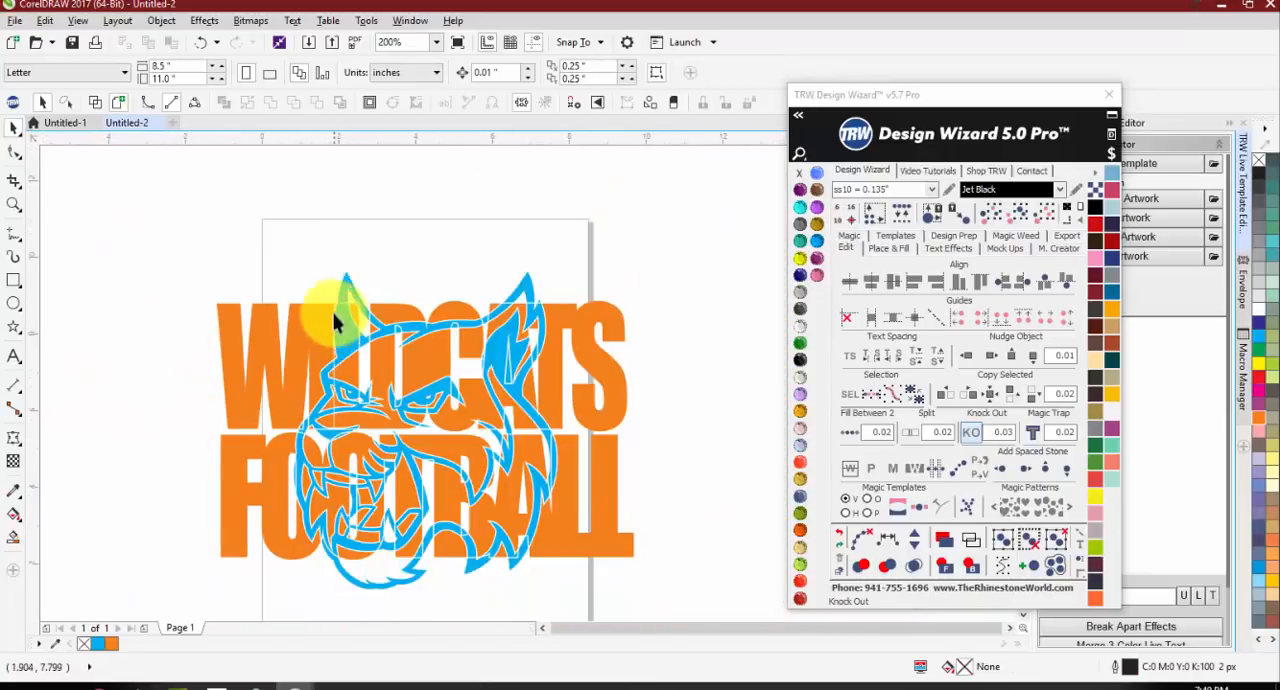
{"action": "scroll", "coordinate": [337, 285], "scroll_direction": "up", "scroll_amount": 2}
{"action": "scroll", "coordinate": [710, 335], "scroll_direction": "down", "scroll_amount": 2}
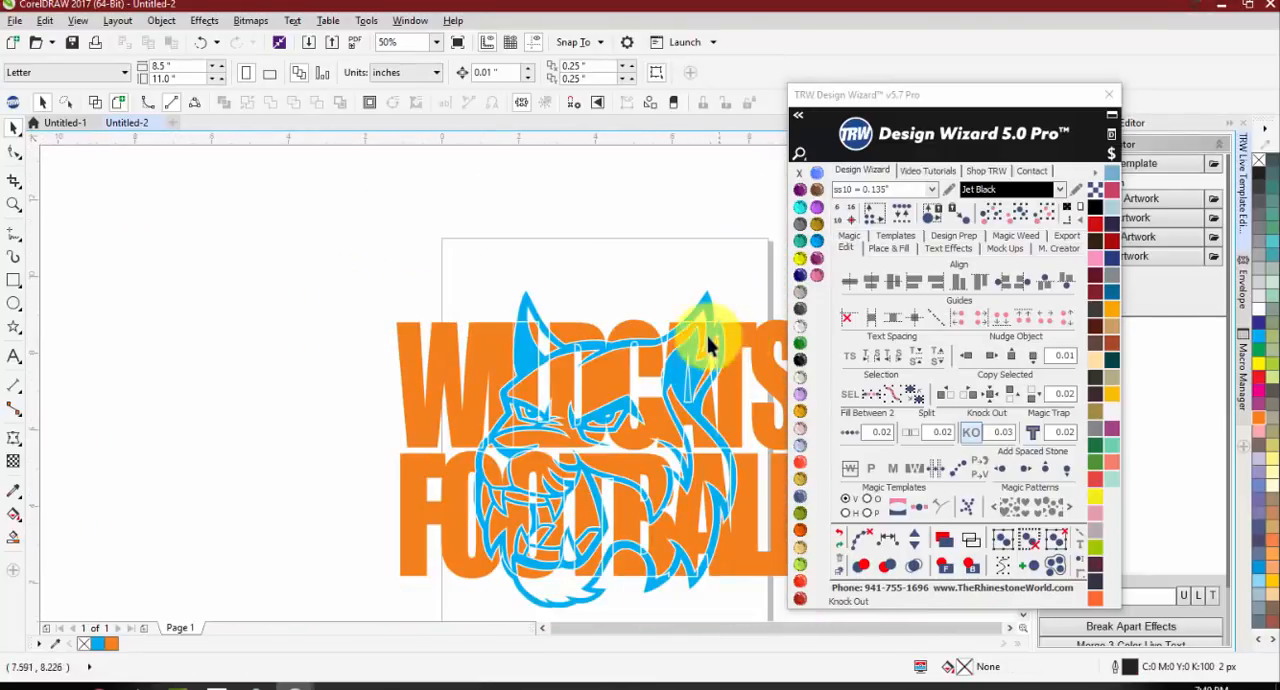
{"action": "scroll", "coordinate": [643, 537], "scroll_direction": "up", "scroll_amount": 2}
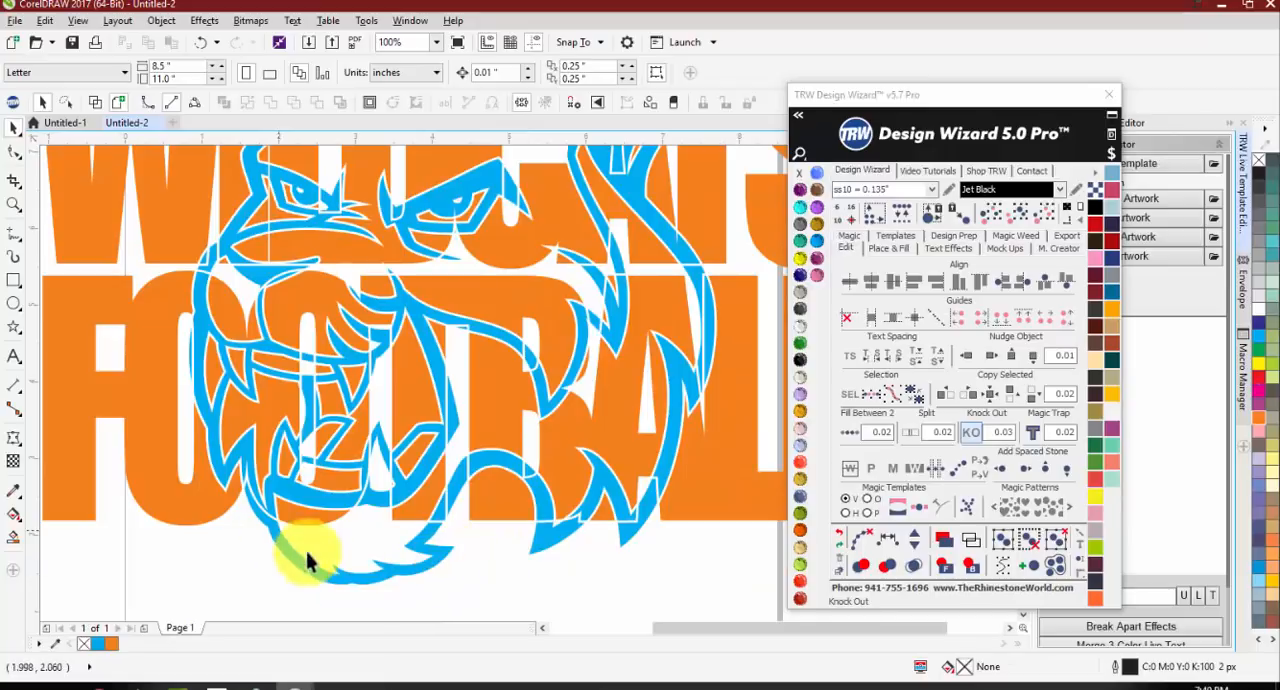
{"action": "scroll", "coordinate": [198, 276], "scroll_direction": "up", "scroll_amount": 3}
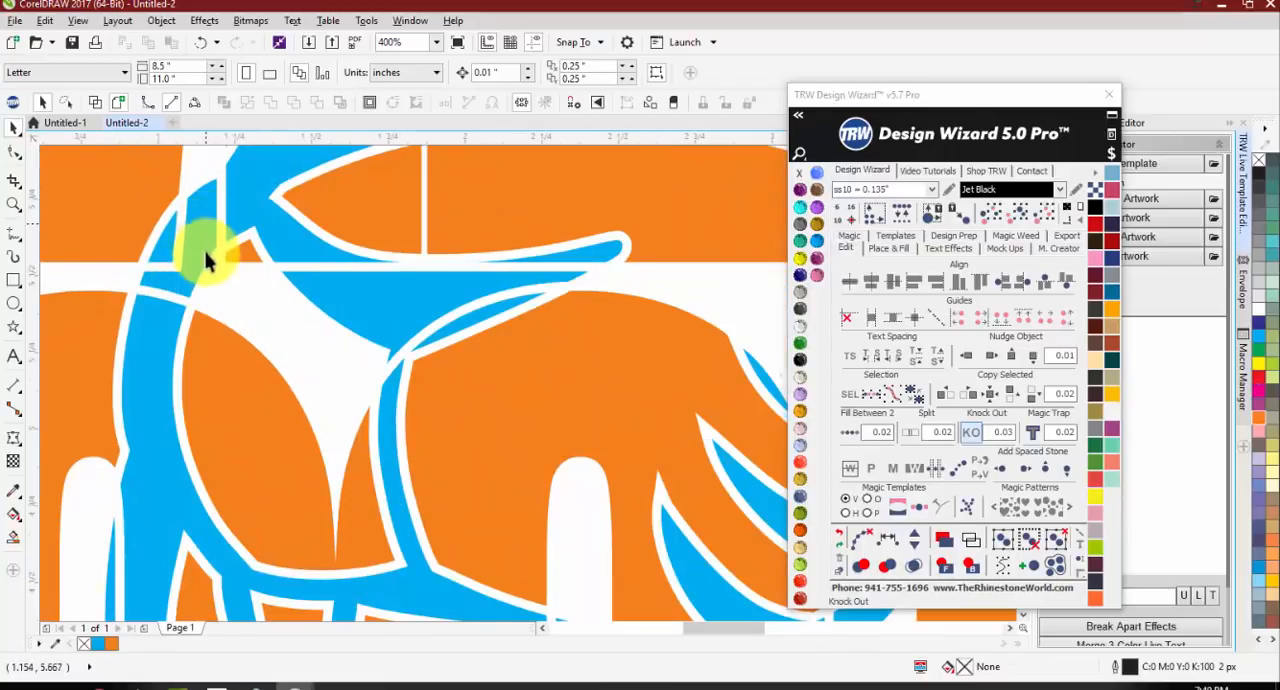
{"action": "scroll", "coordinate": [225, 285], "scroll_direction": "down", "scroll_amount": 2}
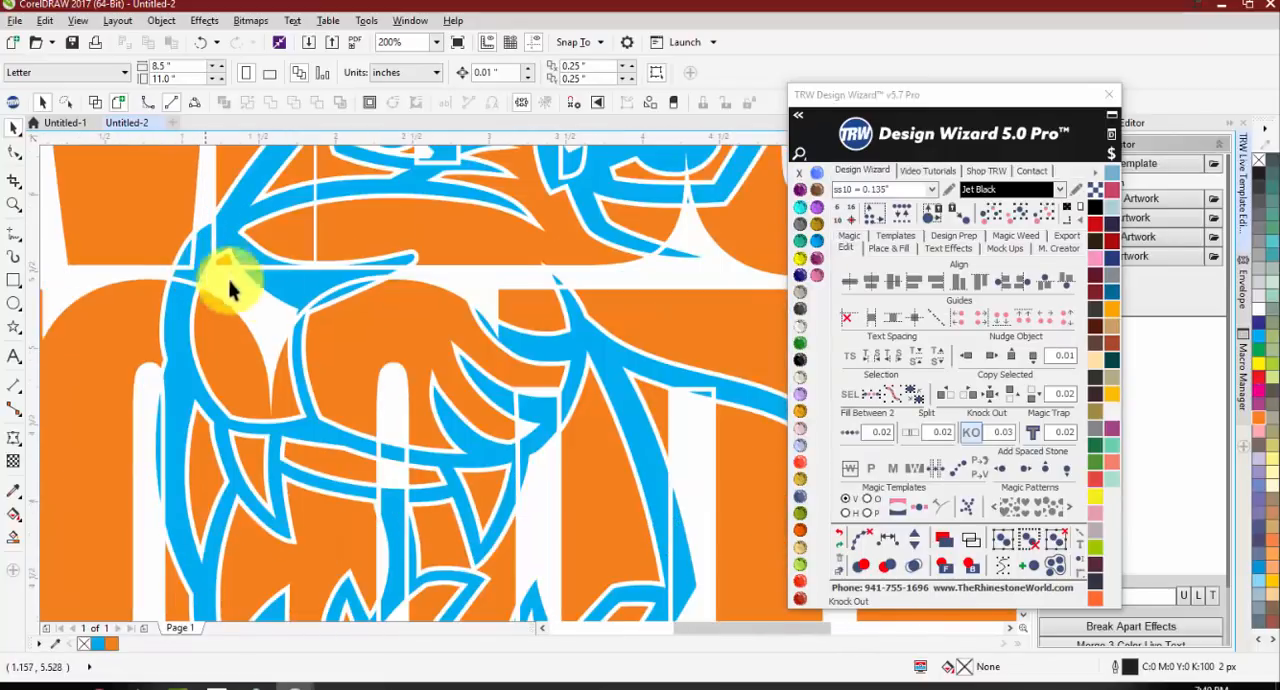
{"action": "scroll", "coordinate": [430, 400], "scroll_direction": "down", "scroll_amount": 2}
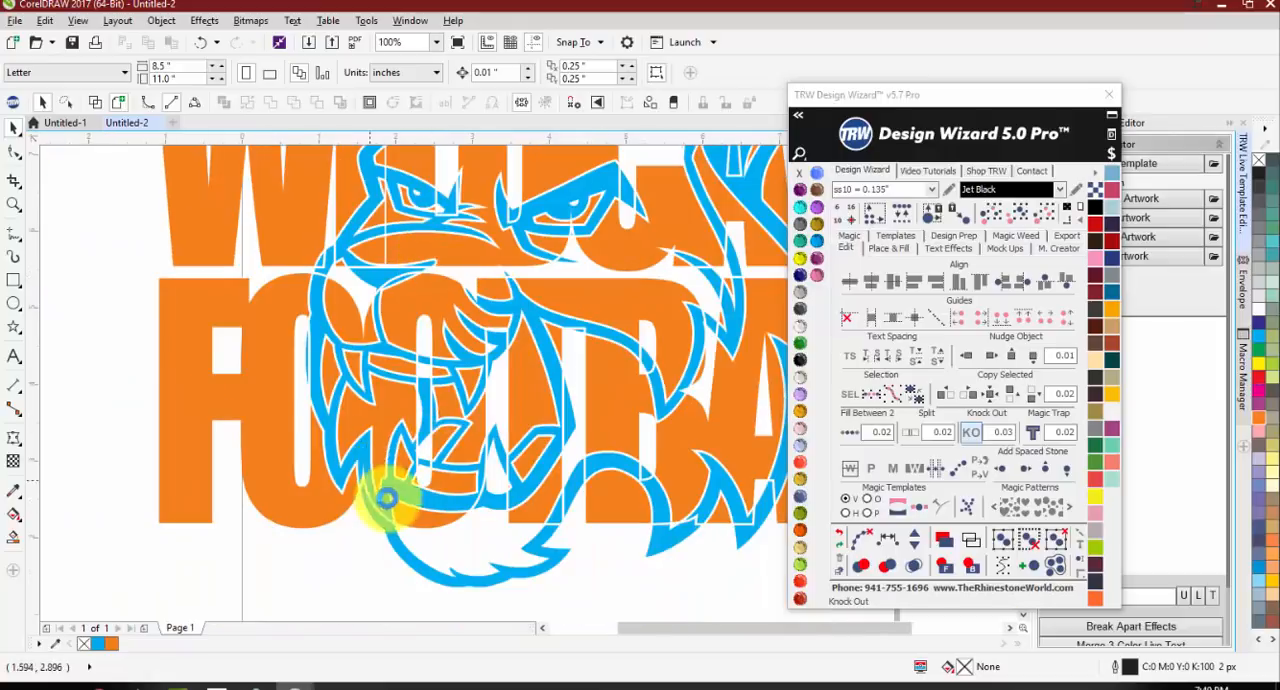
{"action": "scroll", "coordinate": [386, 497], "scroll_direction": "down", "scroll_amount": 1}
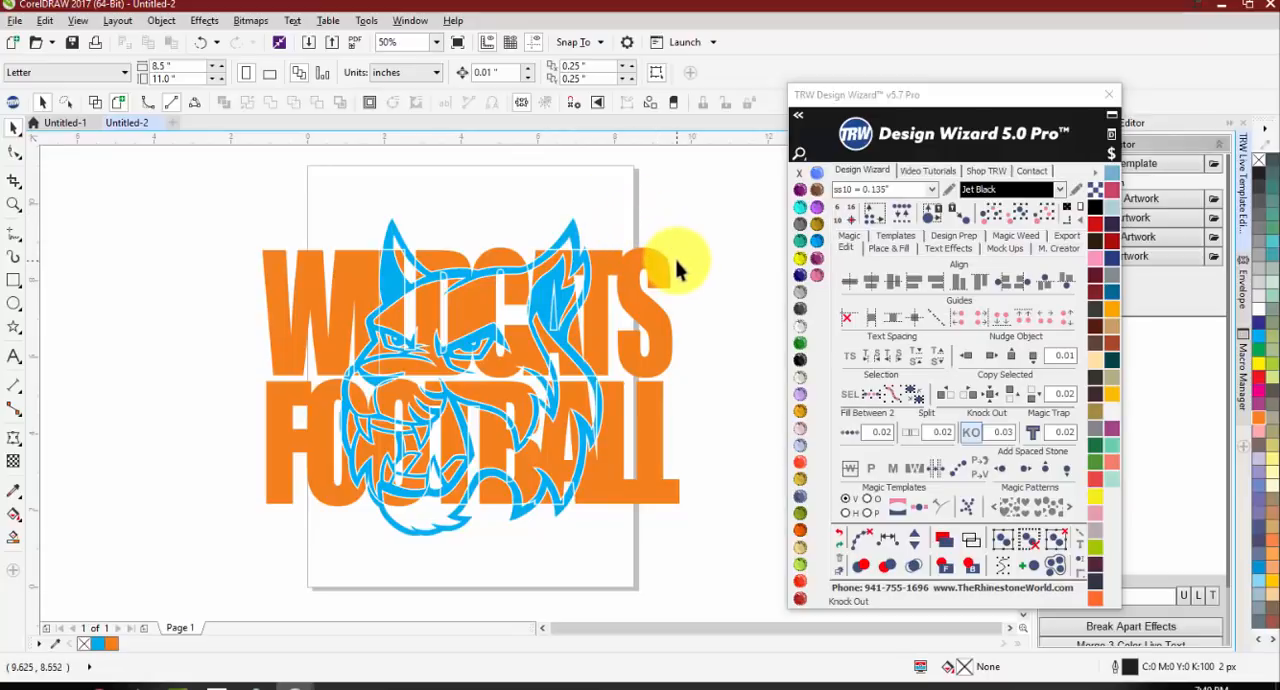
Step: Undo the 0.03 knock-out, the page centering and the mascot's move to the middle of the lettering
{"action": "key", "text": "ctrl+z"}
{"action": "key", "text": "ctrl+z"}
{"action": "key", "text": "ctrl+z"}
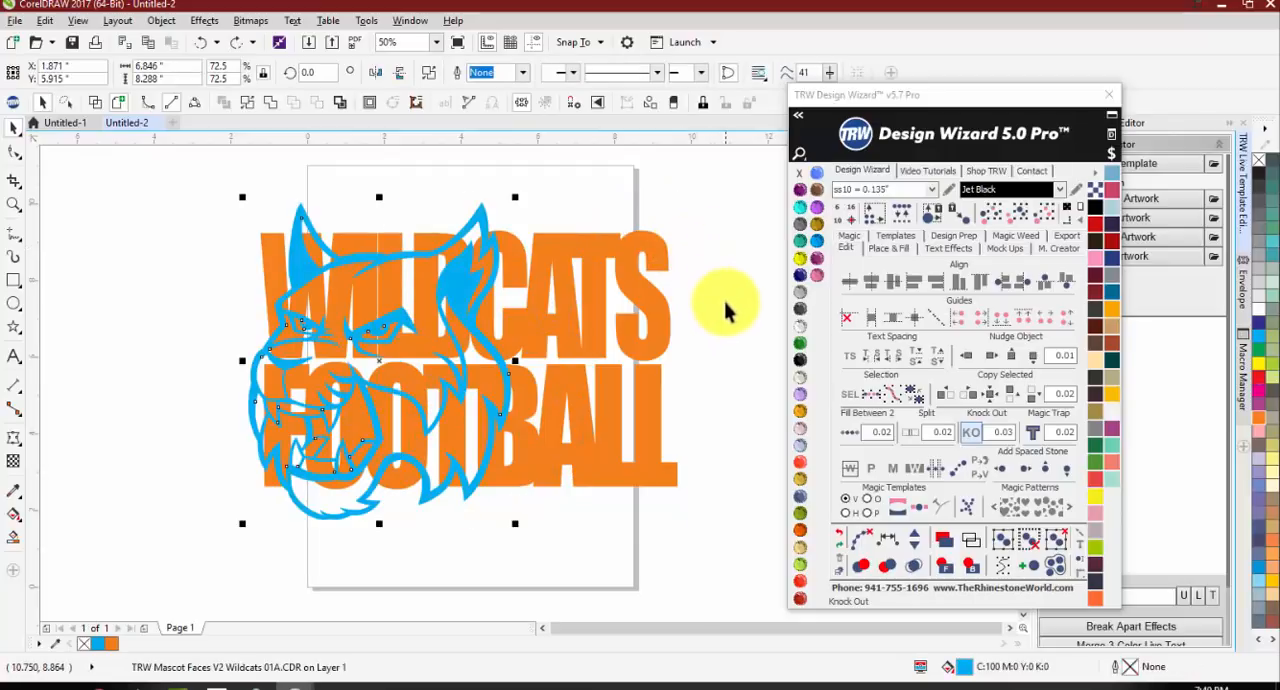
Step: Shrink the mascot proportionally to about 4.68 in wide and place it over the lower-right end of the lettering
{"action": "left_click", "coordinate": [725, 303]}
{"action": "left_click_drag", "start_coordinate": [471, 283], "coordinate": [716, 380]}
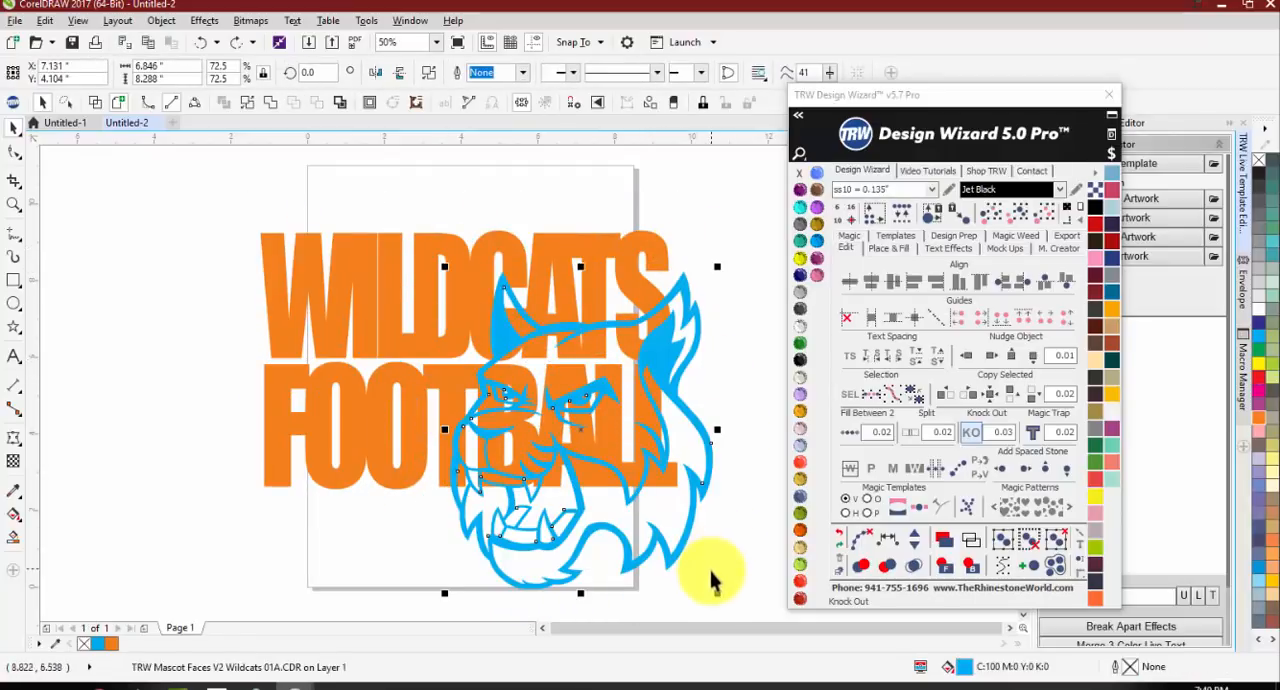
{"action": "left_click_drag", "start_coordinate": [721, 596], "coordinate": [634, 493]}
{"action": "scroll", "coordinate": [537, 360], "scroll_direction": "up", "scroll_amount": 1}
{"action": "left_click_drag", "start_coordinate": [538, 361], "coordinate": [655, 376]}
{"action": "scroll", "coordinate": [538, 315], "scroll_direction": "down", "scroll_amount": 1}
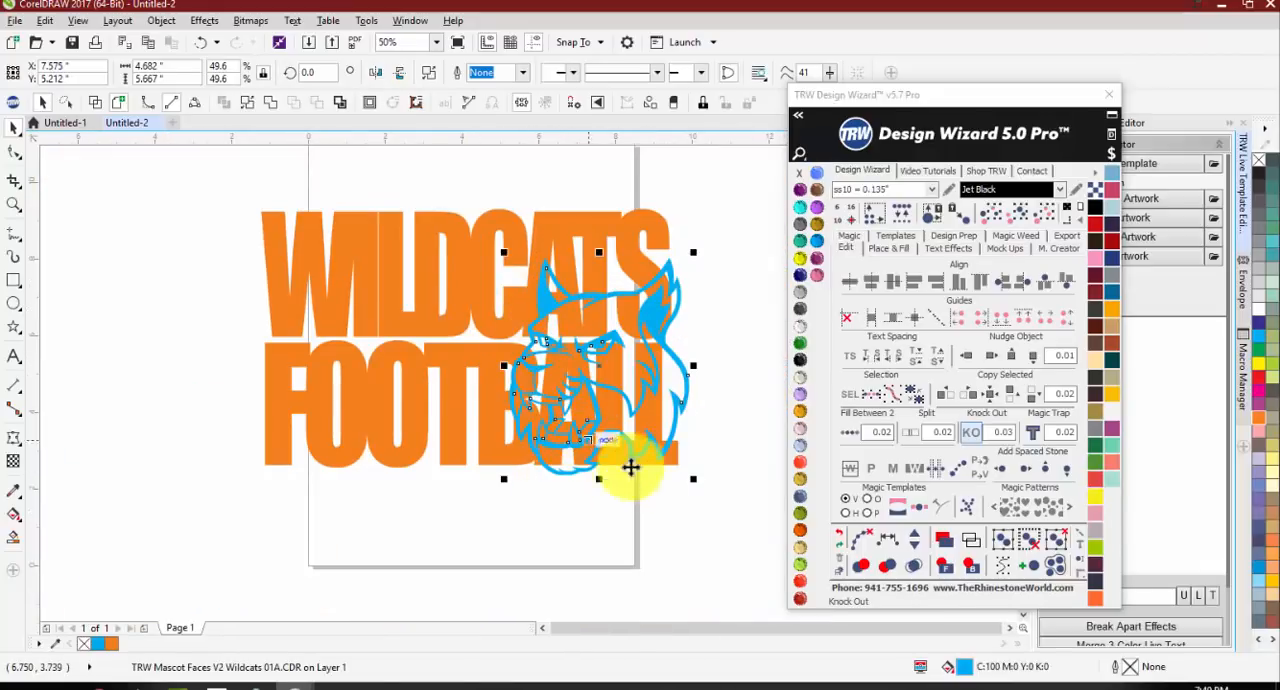
Step: Apply Knock Out to the lettering and the smaller mascot with a 0.03 offset, and move the mascot down about 0.8 in
{"action": "left_click_drag", "start_coordinate": [755, 522], "coordinate": [183, 185]}
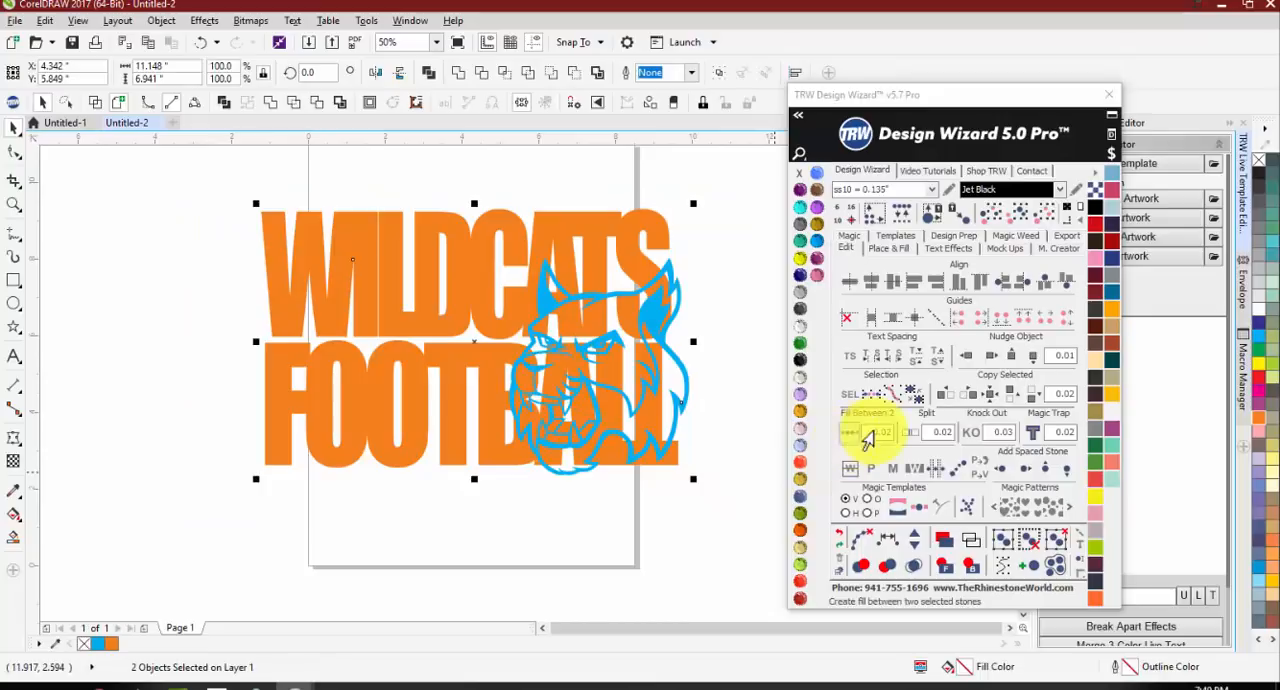
{"action": "left_click", "coordinate": [968, 435]}
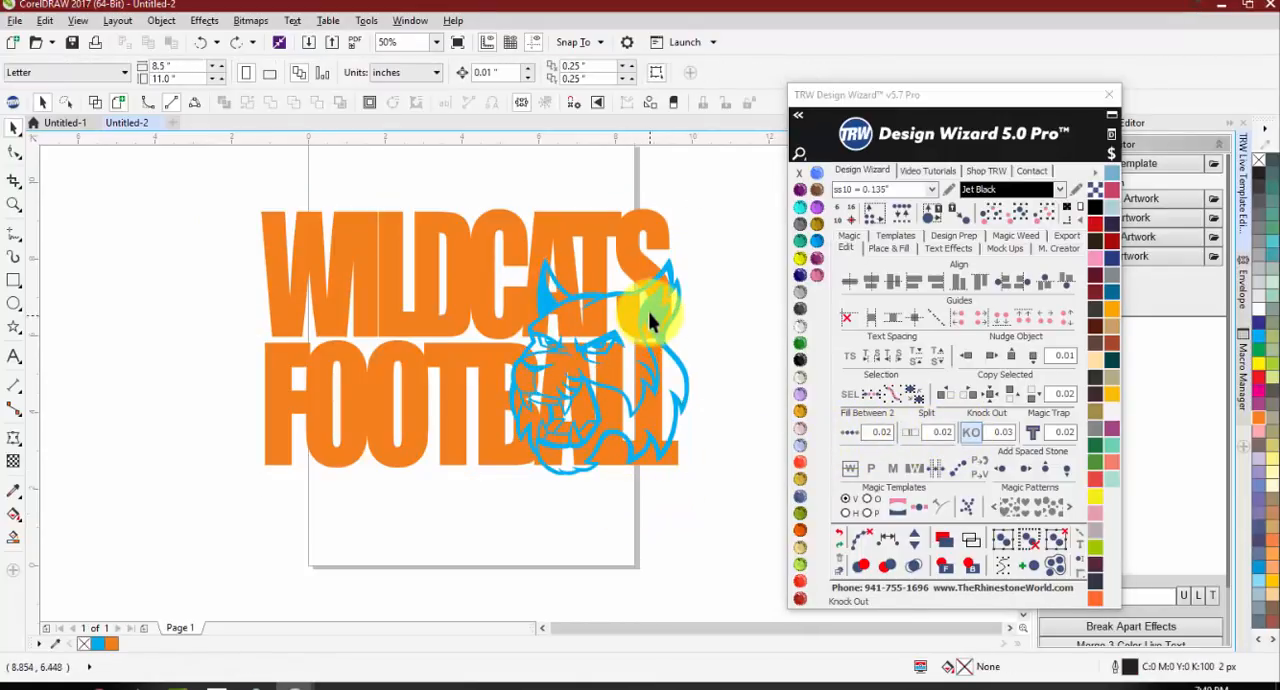
{"action": "left_click_drag", "start_coordinate": [648, 312], "coordinate": [650, 355]}
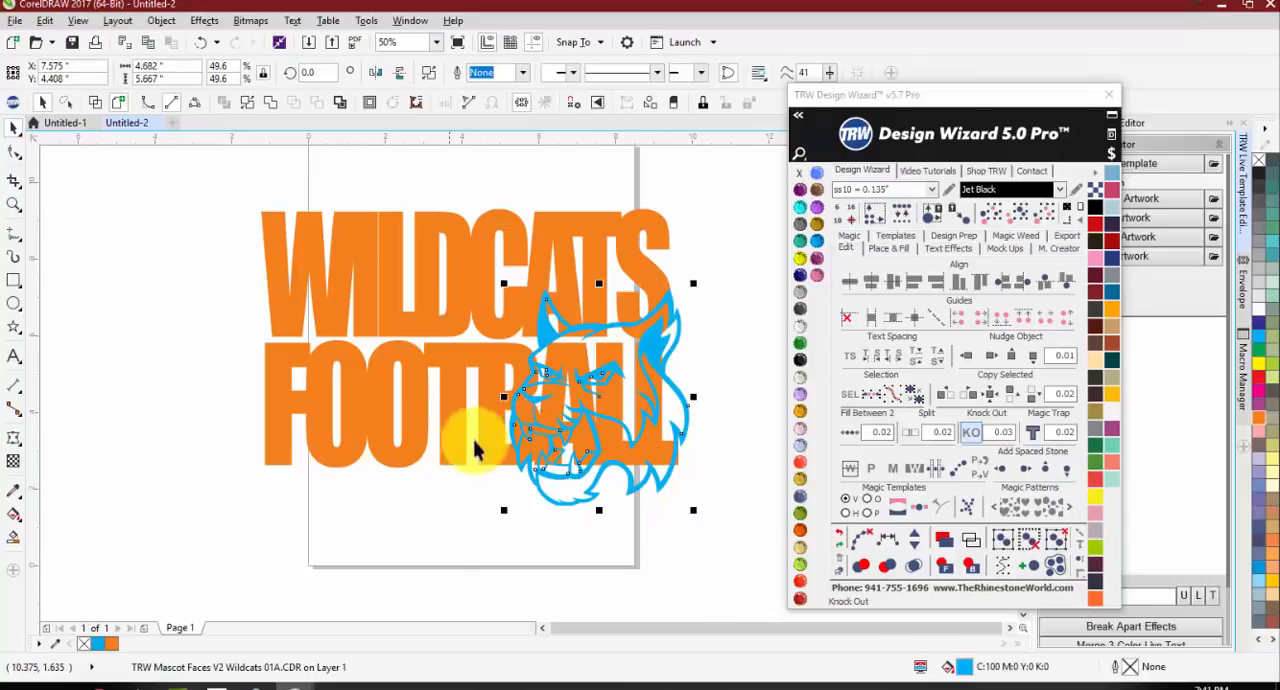
Step: Lower the mascot about 0.2 in over the lettering and apply Knock Out to both with a 0.03 offset
{"action": "key", "text": "ctrl+z"}
{"action": "key", "text": "ctrl+z"}
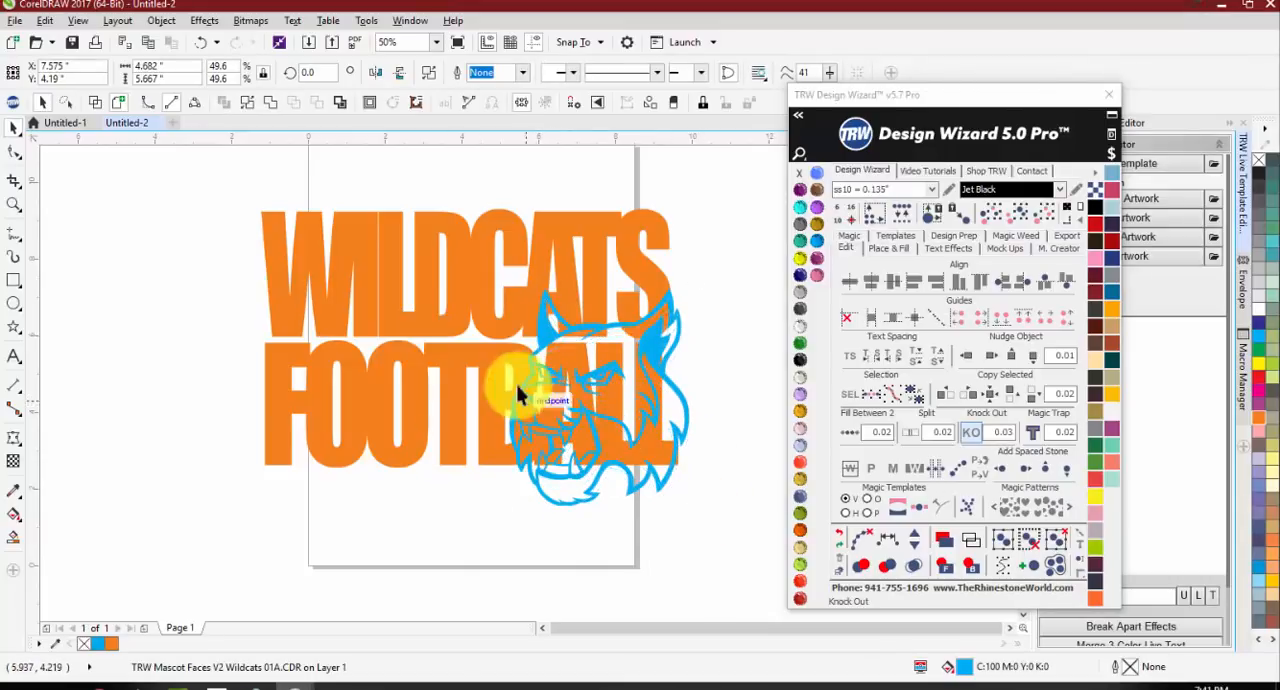
{"action": "left_click", "coordinate": [972, 435]}
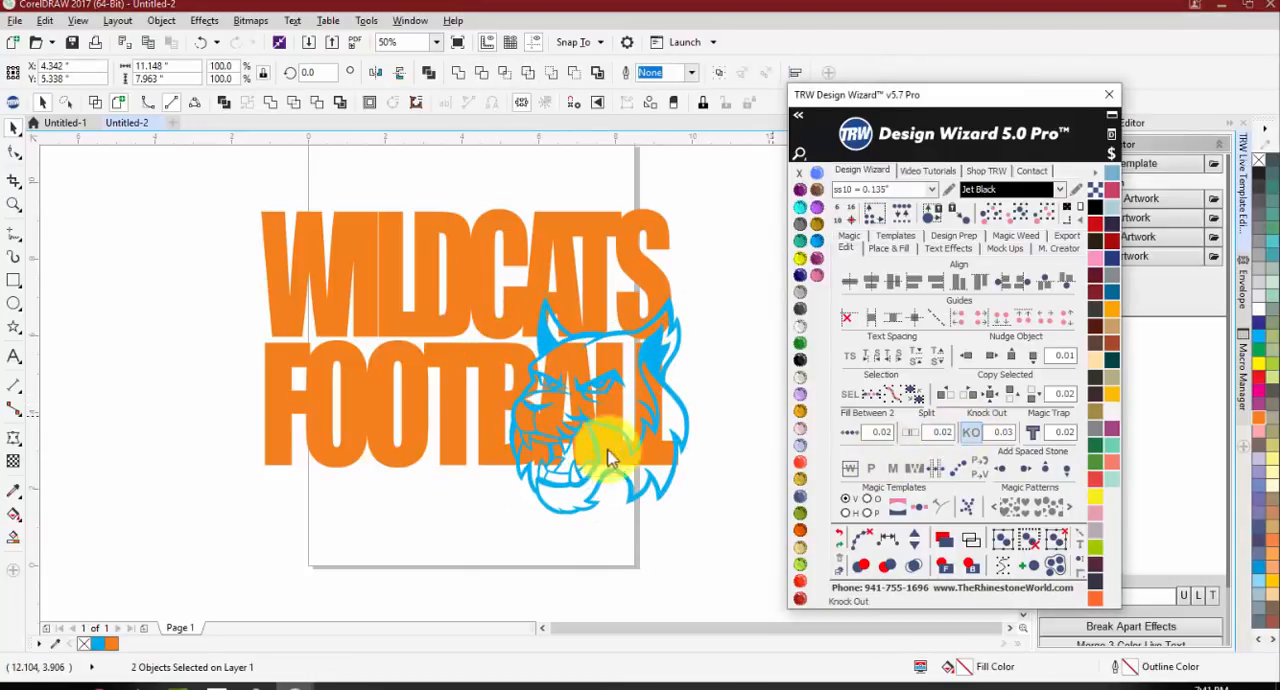
Step: Add the text MOM OF # 20 just below the start of the FOOTBALL line
{"action": "left_click", "coordinate": [14, 356]}
{"action": "left_click", "coordinate": [268, 478]}
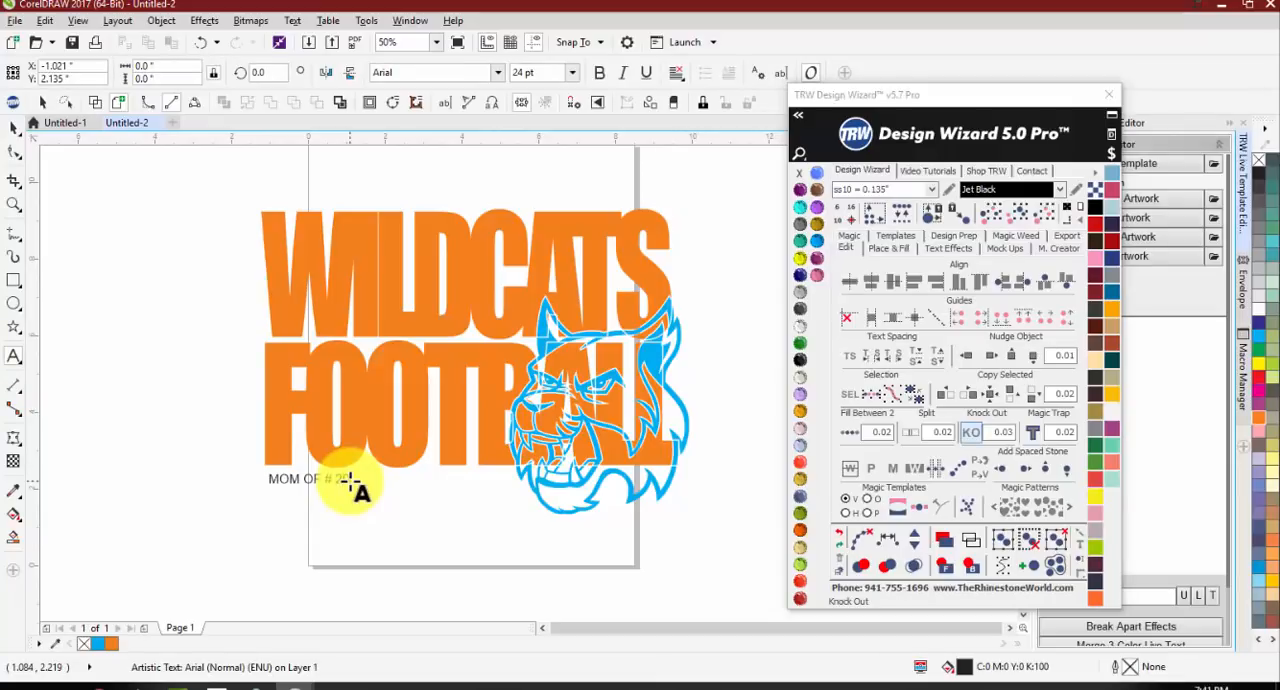
{"action": "left_click", "coordinate": [14, 126]}
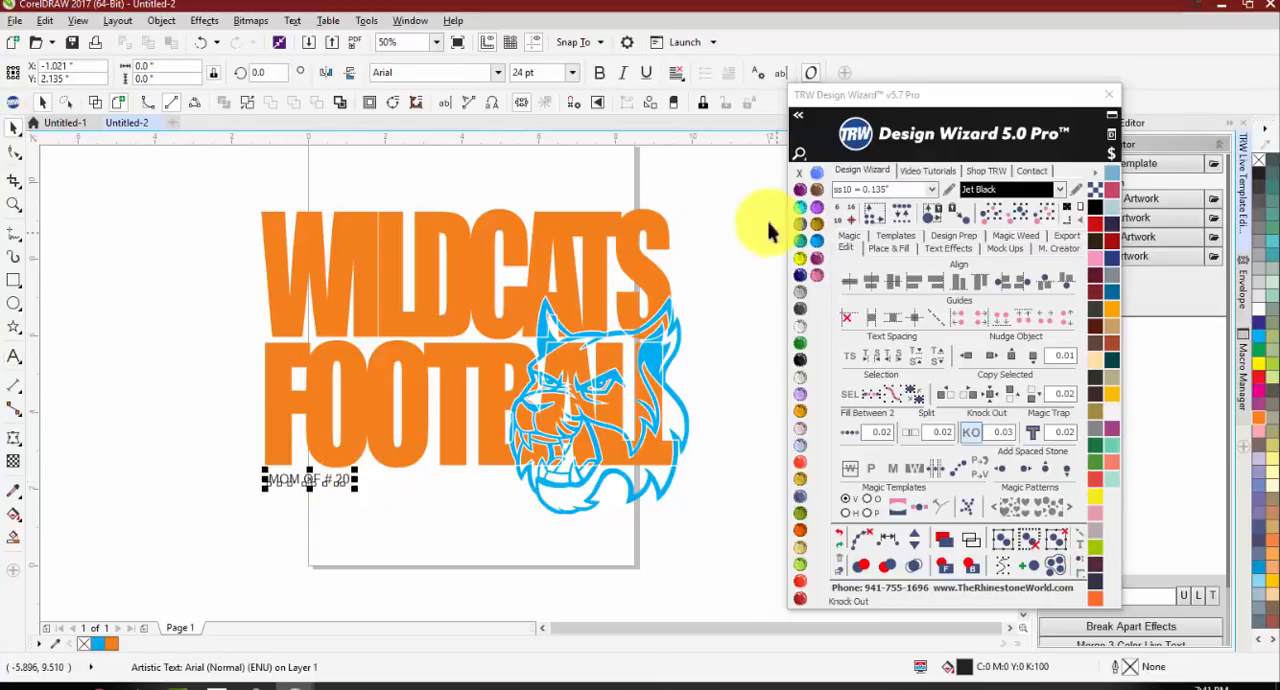
Step: Set the MOM OF # 20 text in Squada One and enlarge it to about 6.6 in wide, filling the space beside the mascot
{"action": "left_click", "coordinate": [490, 76]}
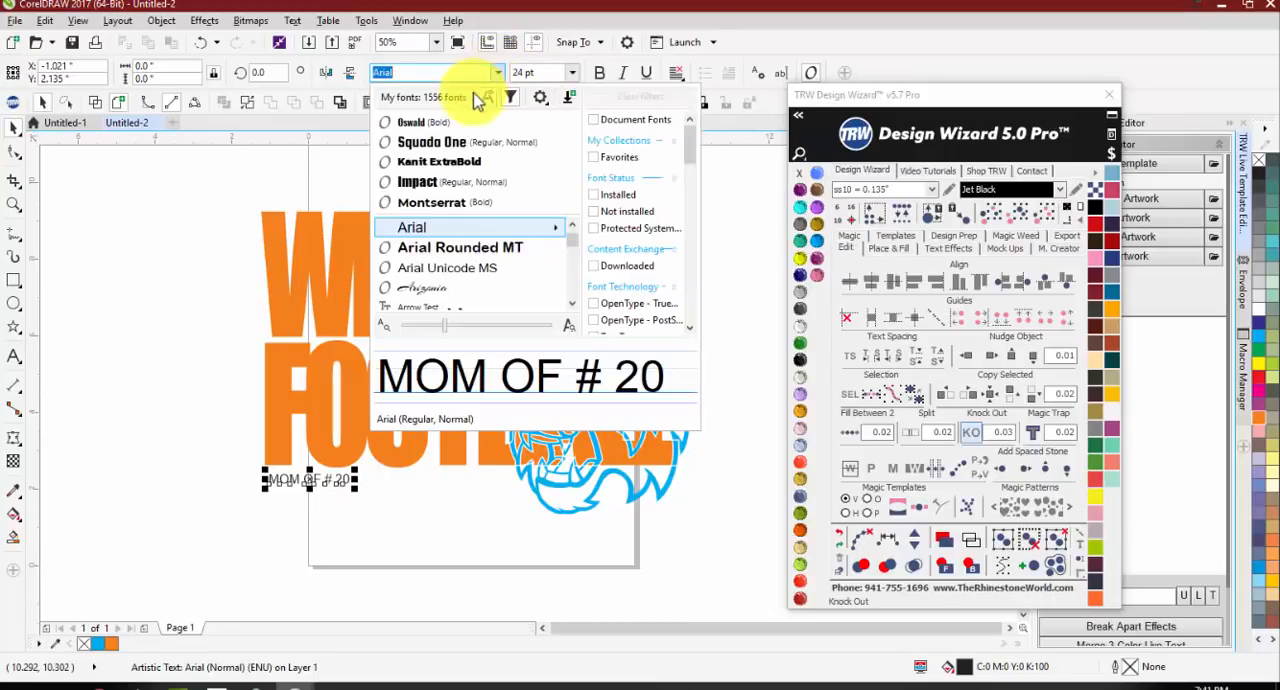
{"action": "left_click", "coordinate": [488, 149]}
{"action": "left_click_drag", "start_coordinate": [335, 484], "coordinate": [523, 526]}
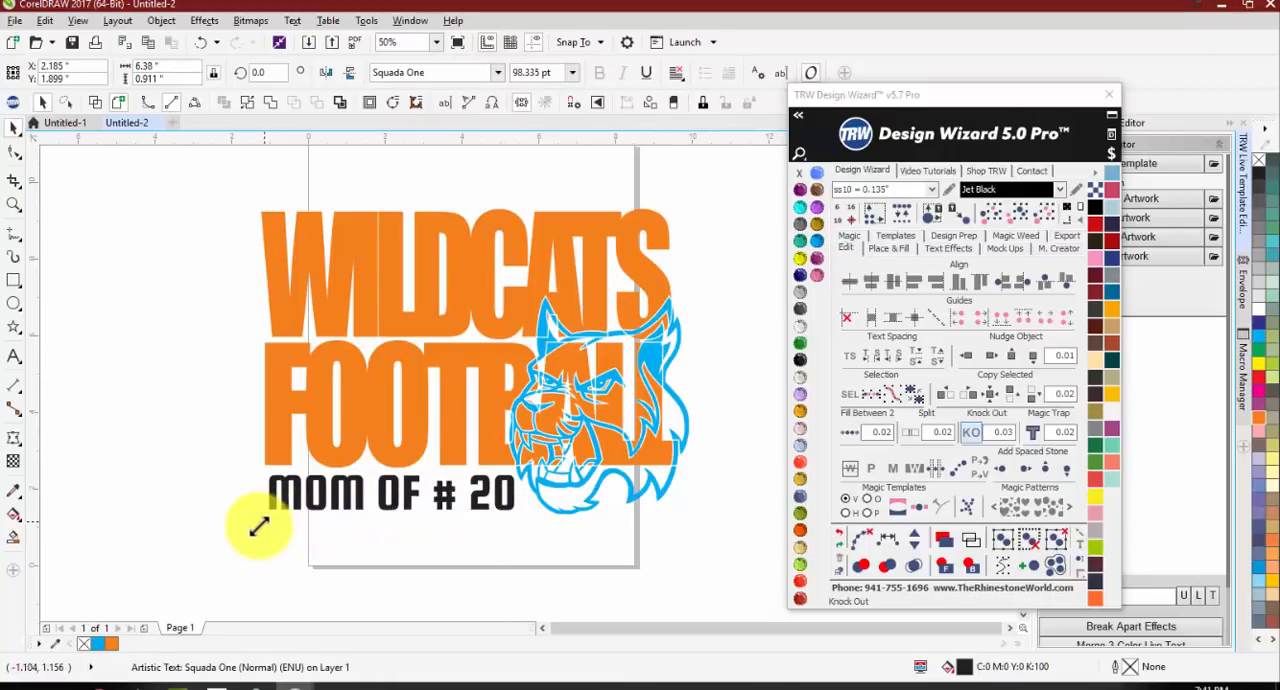
{"action": "left_click_drag", "start_coordinate": [259, 526], "coordinate": [251, 528]}
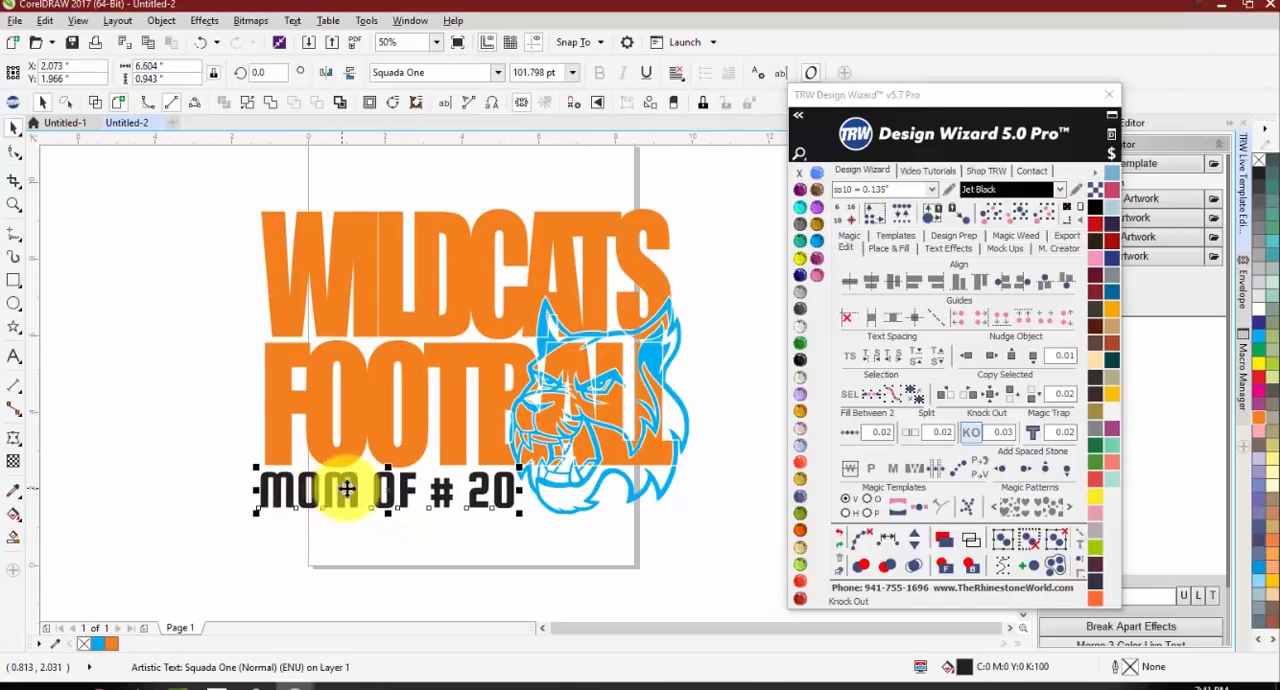
{"action": "left_click", "coordinate": [484, 548]}
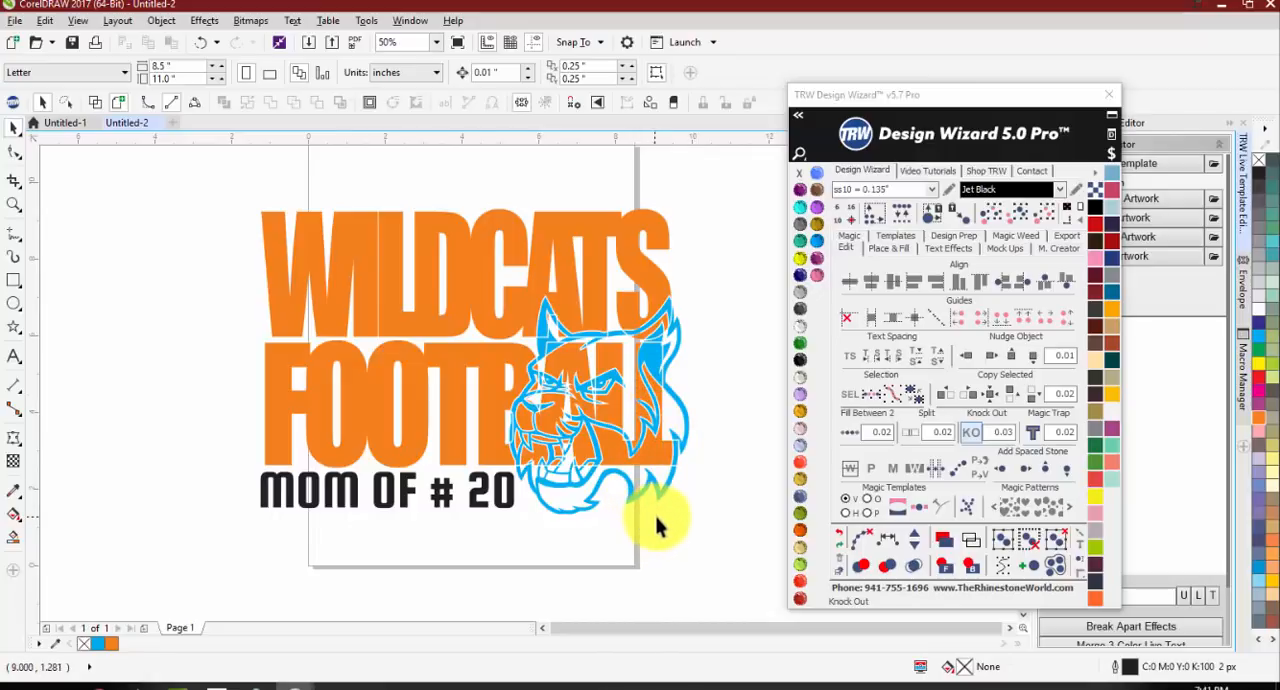
Step: Undo the MOM OF # 20 text and the last knock-out of the lettering
{"action": "key", "text": "ctrl+z"}
{"action": "key", "text": "ctrl+z"}
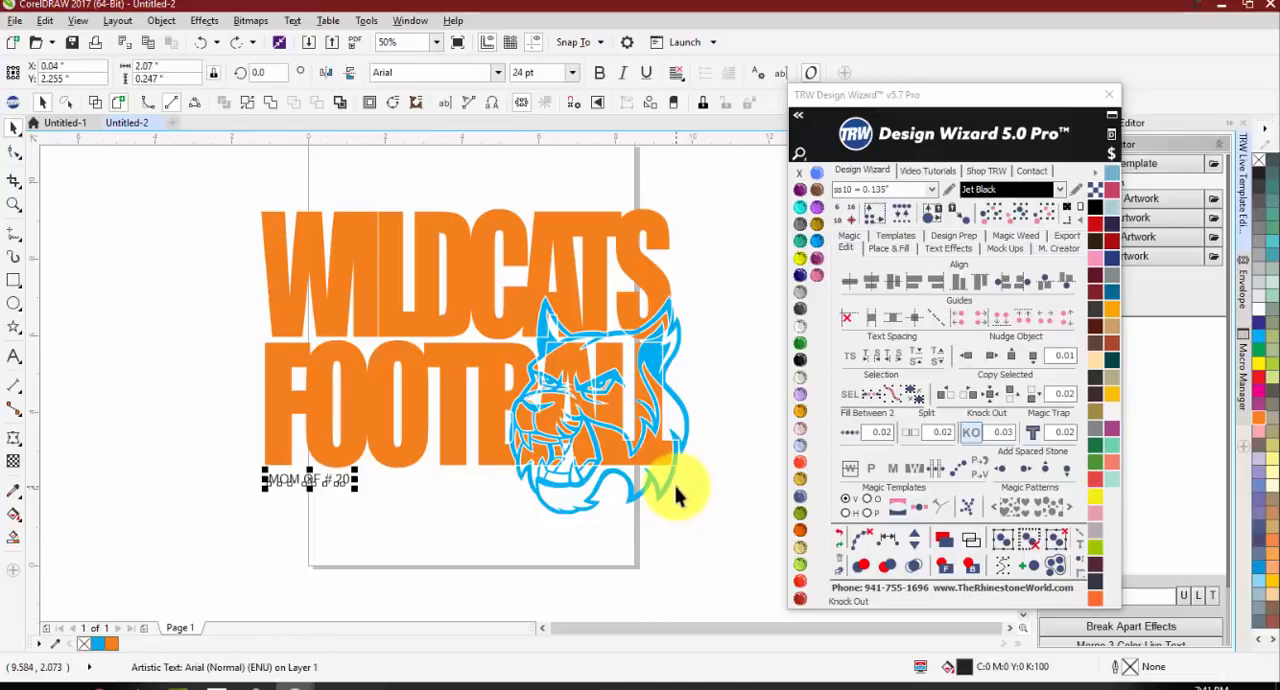
{"action": "key", "text": "ctrl+z"}
{"action": "key", "text": "ctrl+z"}
{"action": "left_click", "coordinate": [655, 533]}
Step: Move the mascot onto the middle of the lettering and bring the lettering to the front
{"action": "scroll", "coordinate": [536, 407], "scroll_direction": "down", "scroll_amount": 1}
{"action": "left_click_drag", "start_coordinate": [536, 407], "coordinate": [241, 400]}
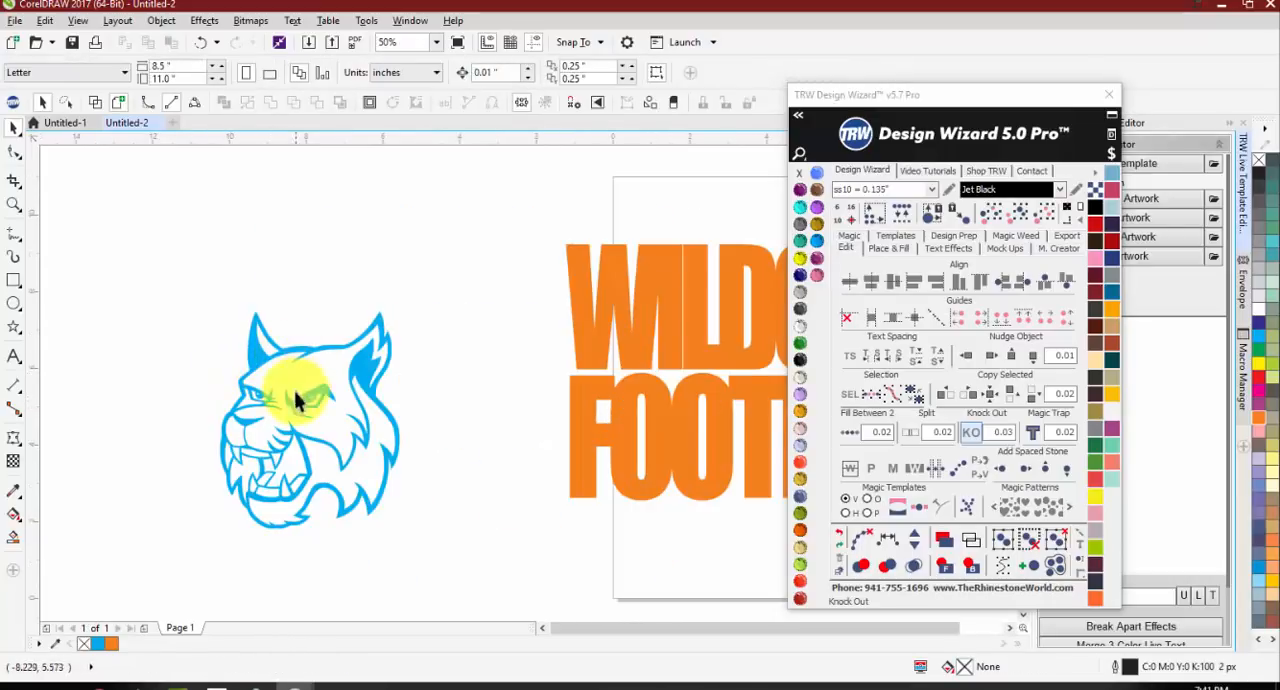
{"action": "scroll", "coordinate": [229, 400], "scroll_direction": "down", "scroll_amount": 1}
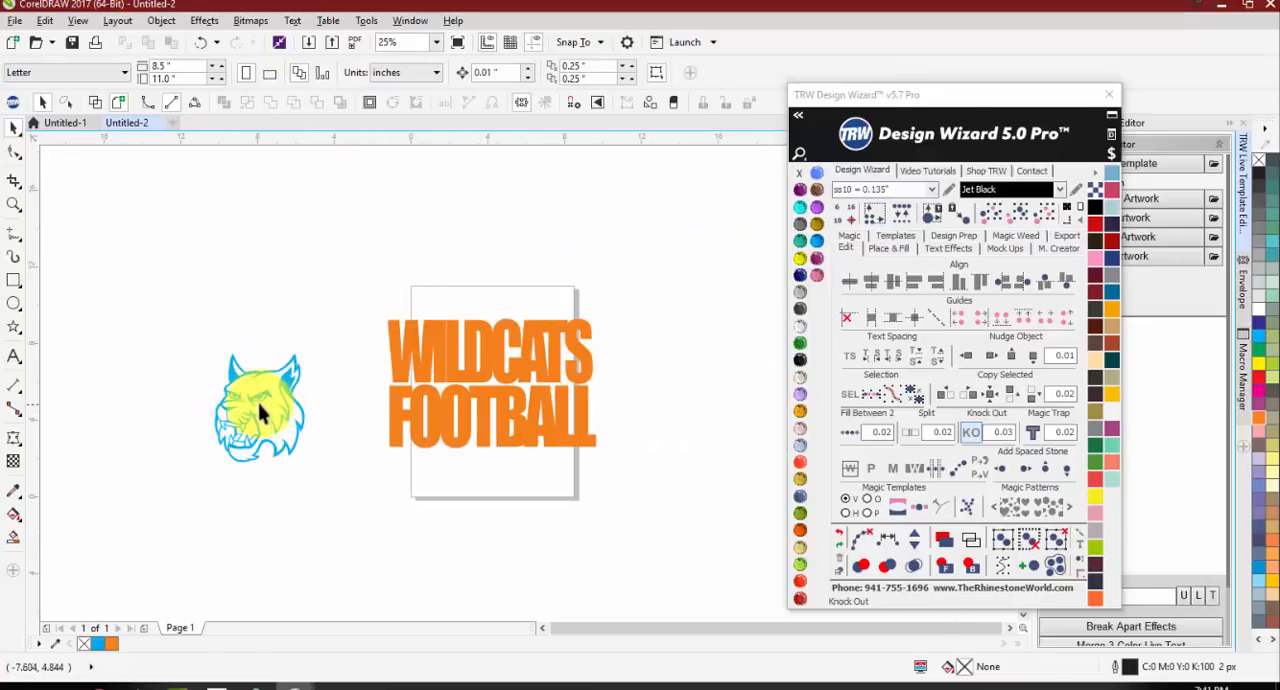
{"action": "left_click_drag", "start_coordinate": [263, 409], "coordinate": [490, 378]}
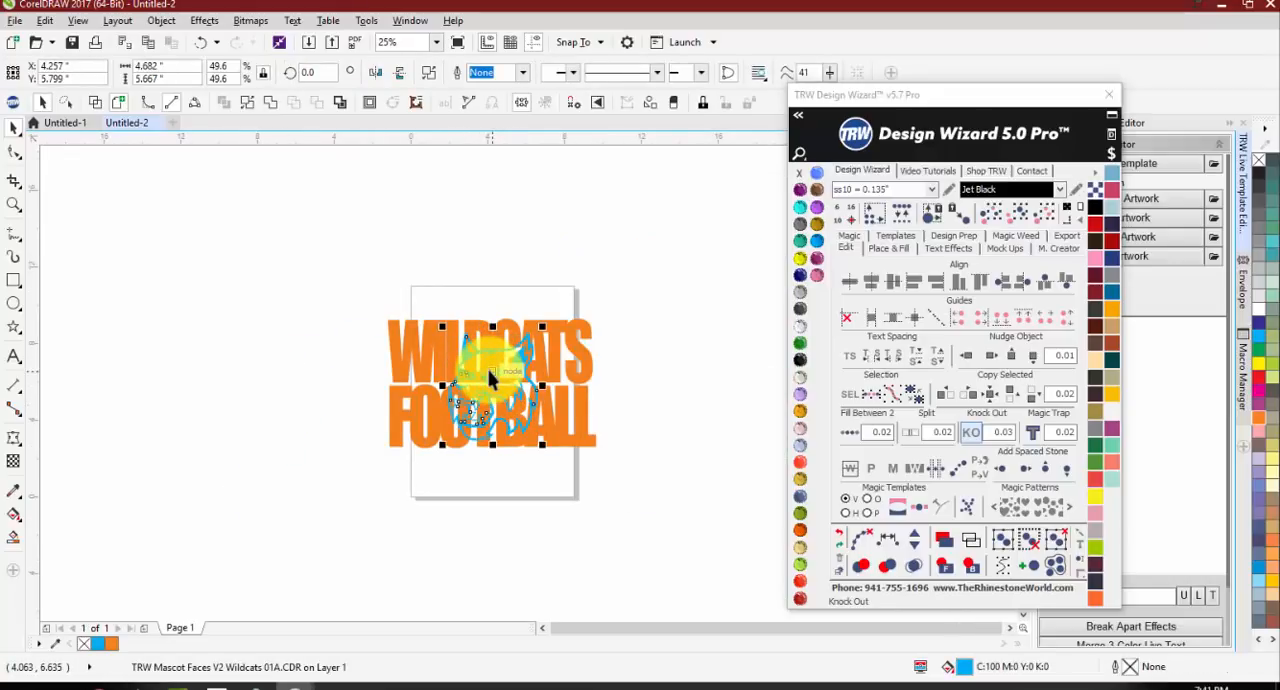
{"action": "left_click", "coordinate": [543, 442]}
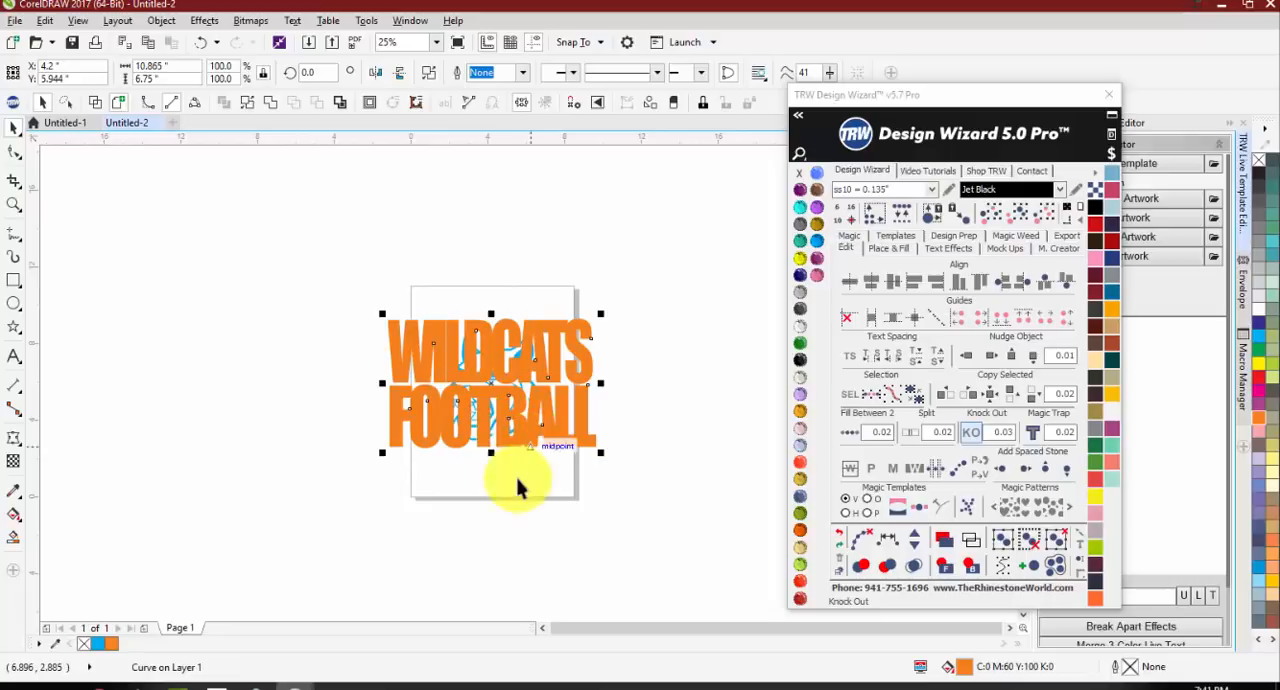
Step: Enlarge the mascot proportionally behind the lettering until its ears and chin extend beyond the two text lines
{"action": "left_click", "coordinate": [519, 478]}
{"action": "scroll", "coordinate": [512, 382], "scroll_direction": "up", "scroll_amount": 1}
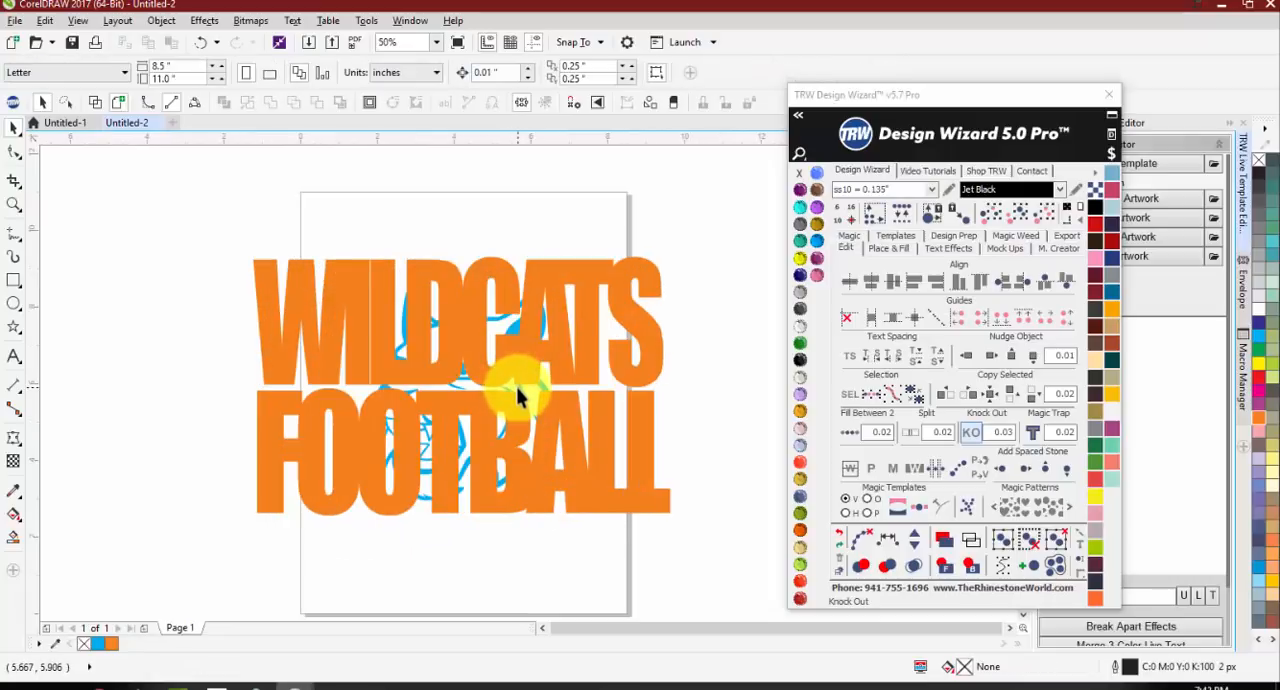
{"action": "left_click", "coordinate": [514, 389]}
{"action": "left_click_drag", "start_coordinate": [560, 503], "coordinate": [610, 554]}
Step: Apply Knock Out with a 0.03 offset to the lettering and enlarged mascot, undo it, and apply it again starting from the lettering
{"action": "left_click_drag", "start_coordinate": [209, 190], "coordinate": [757, 566]}
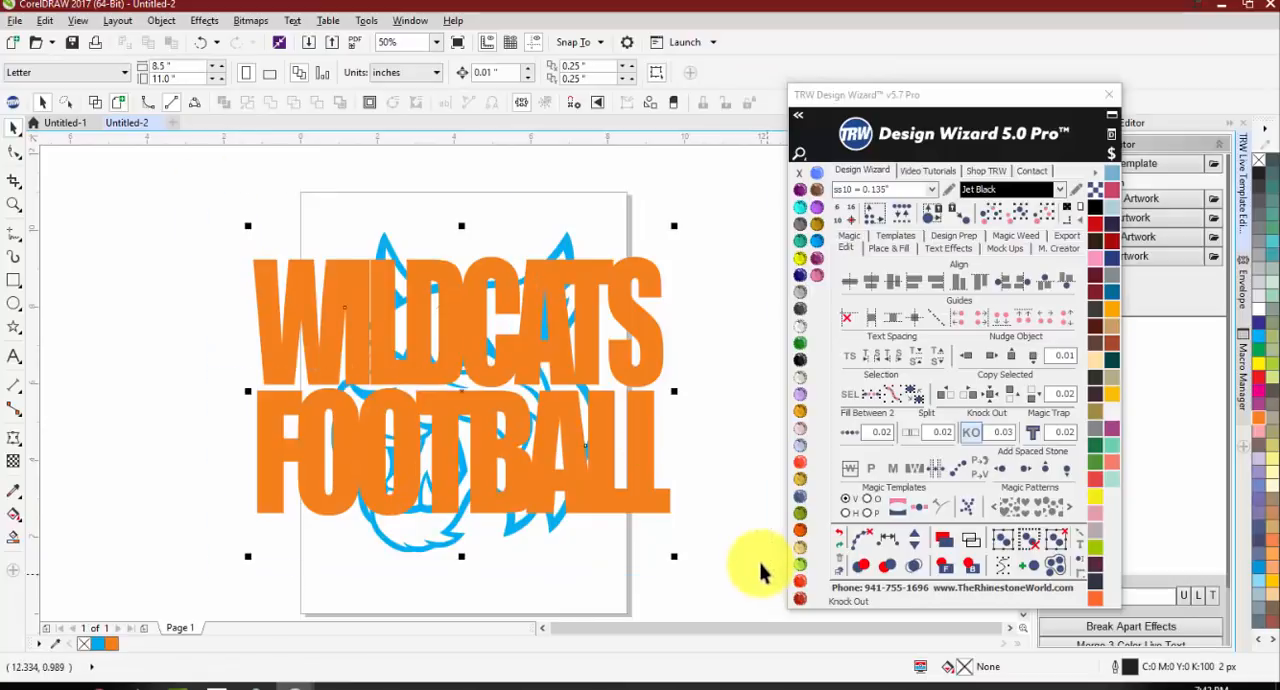
{"action": "left_click", "coordinate": [968, 434]}
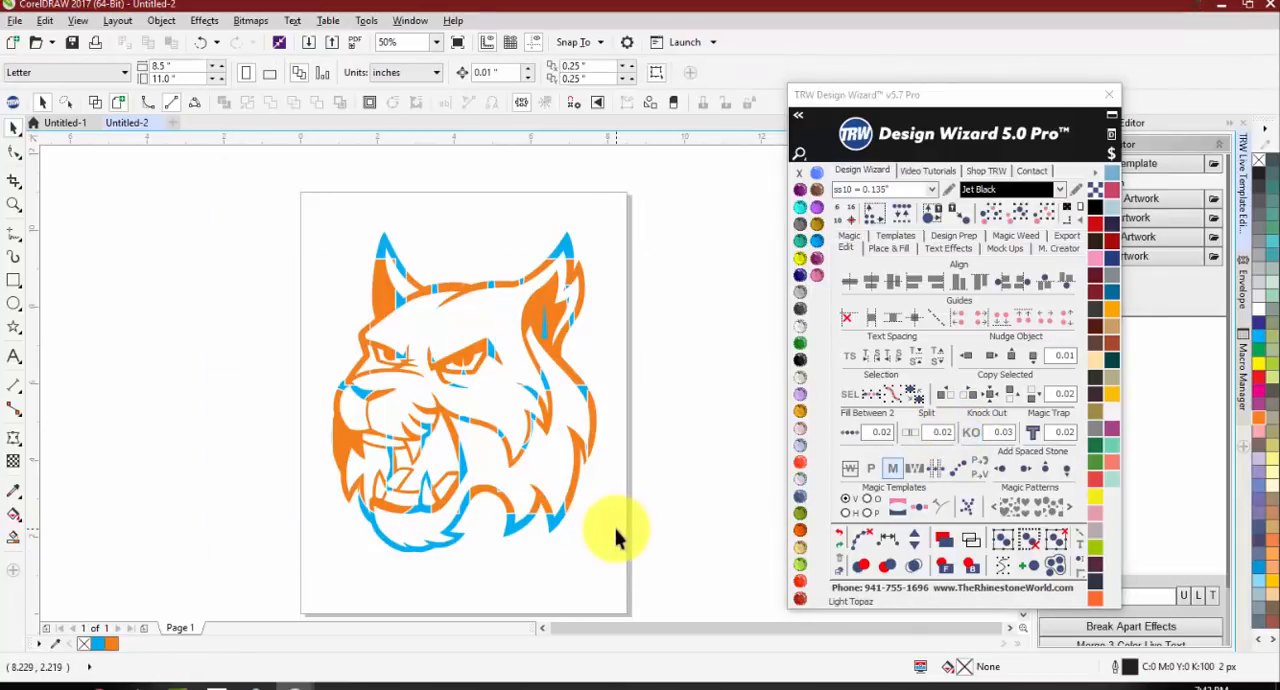
{"action": "key", "text": "ctrl+z"}
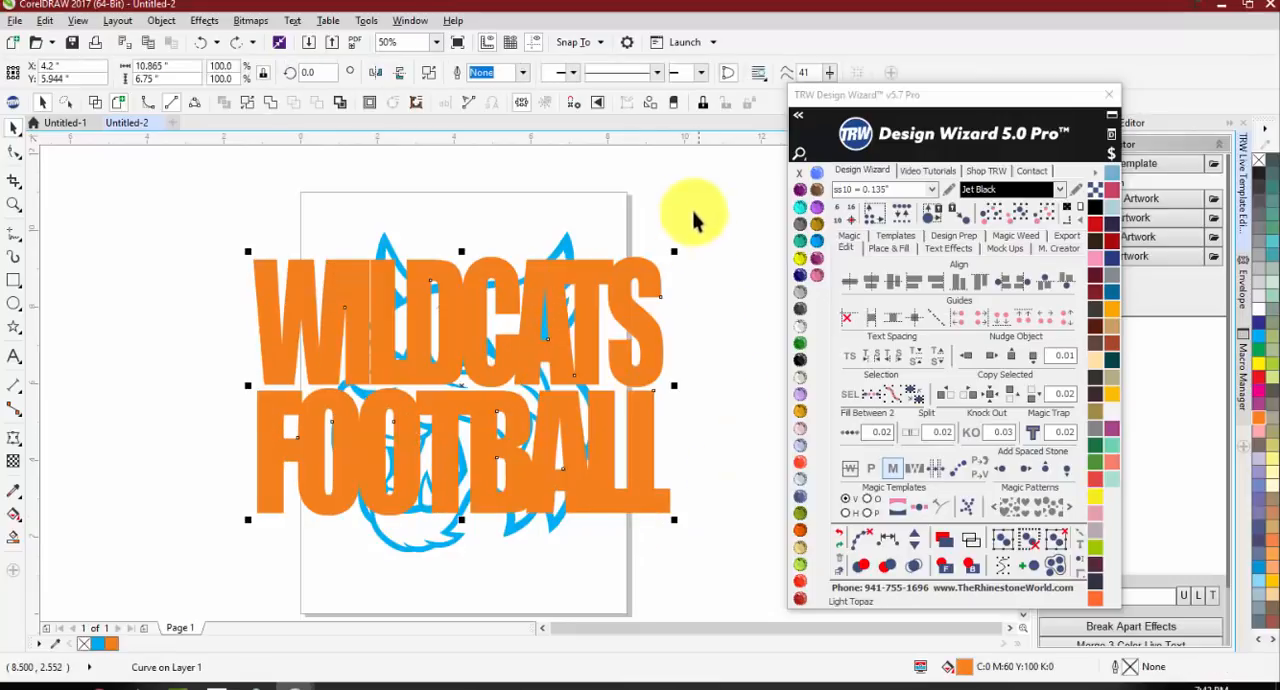
{"action": "left_click", "coordinate": [970, 431]}
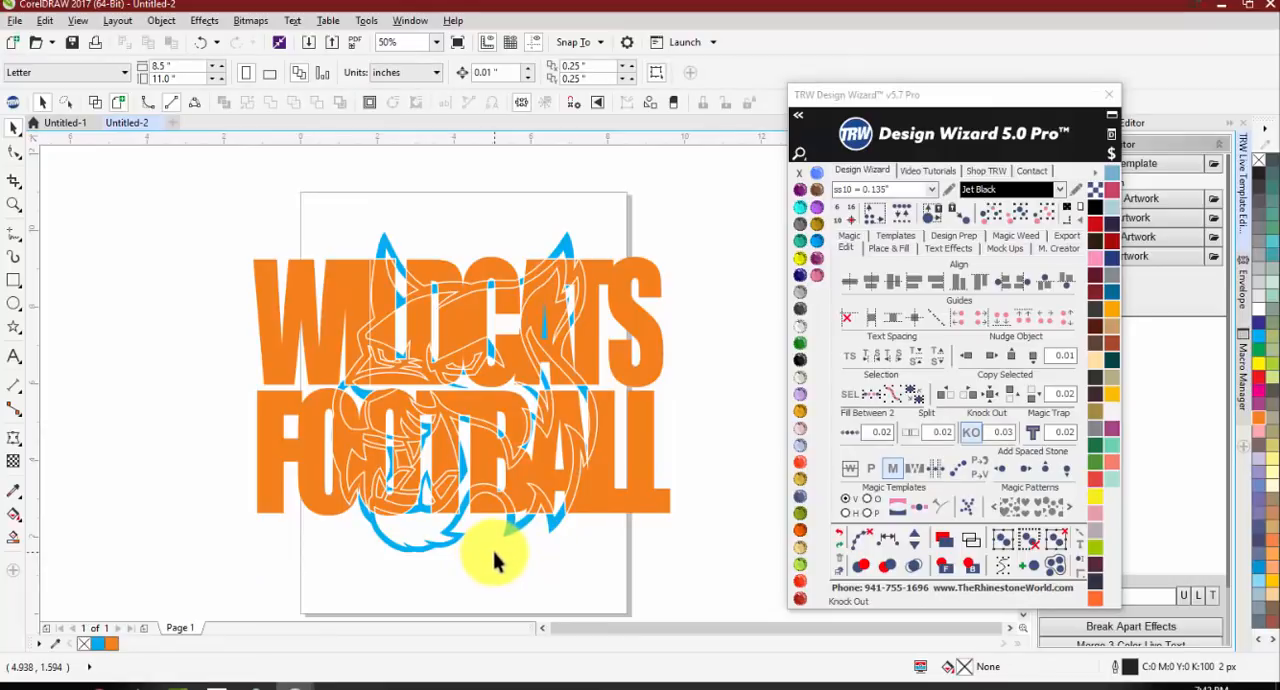
Step: Undo the knock-out, the mascot's enlargement and the lettering's move to the front
{"action": "key", "text": "ctrl+z"}
{"action": "key", "text": "ctrl+z"}
{"action": "key", "text": "z"}
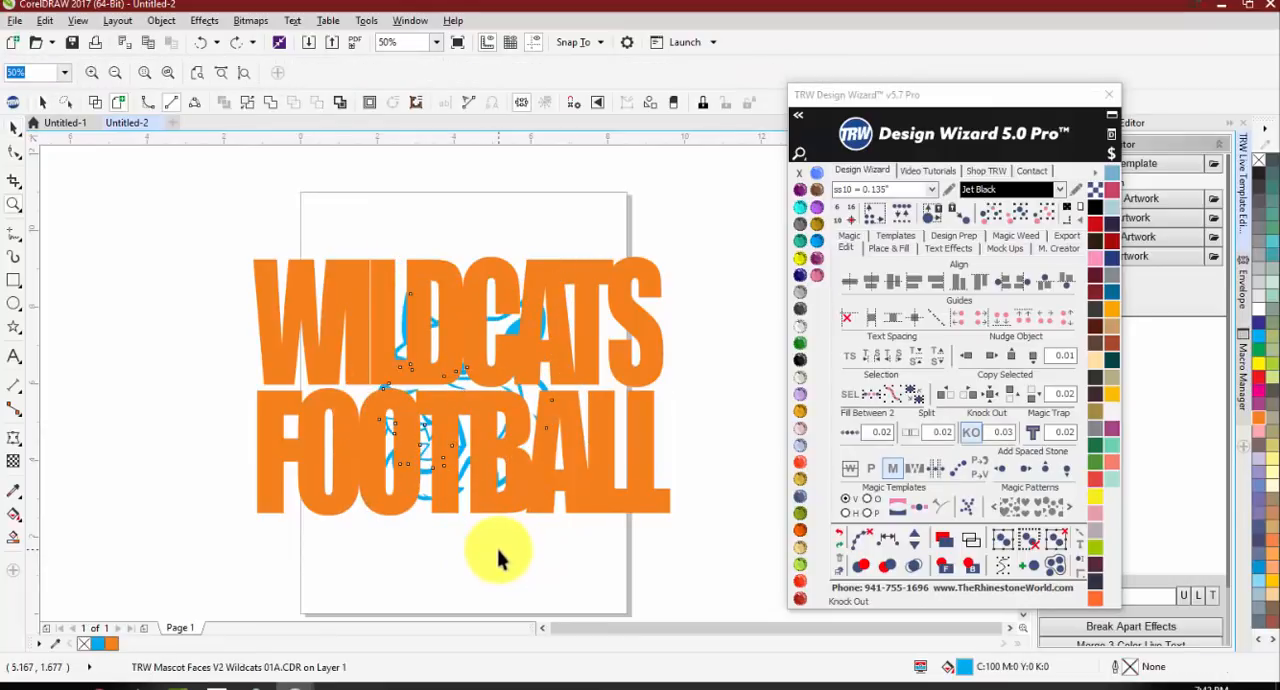
{"action": "key", "text": "ctrl+shift+z"}
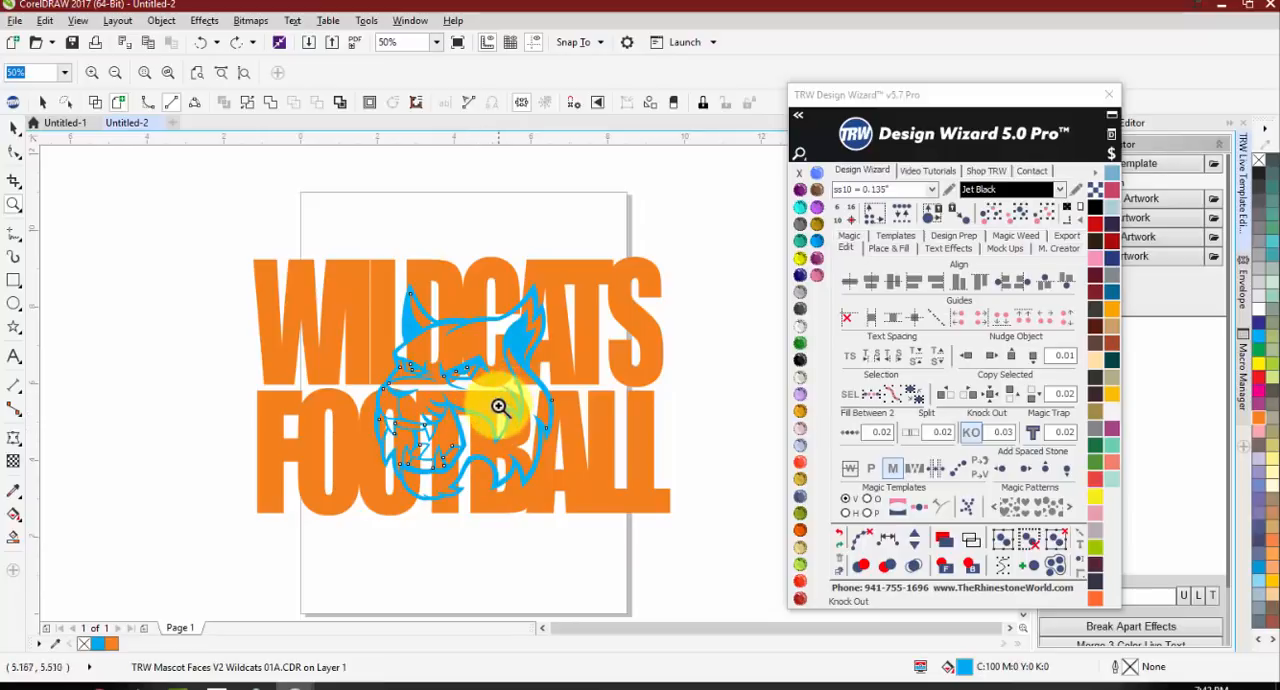
{"action": "key", "text": "space"}
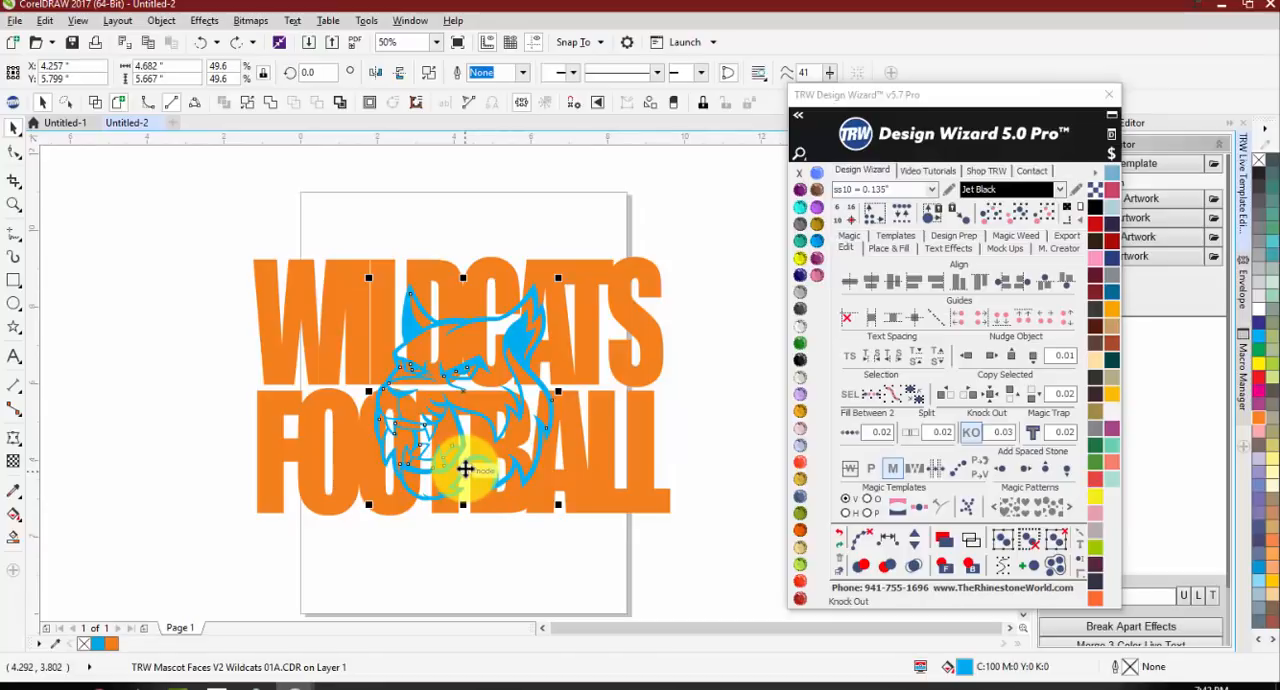
Step: Move the mascot about 1.3 in left over the lettering, and delete both the mascot and the lettering
{"action": "left_click_drag", "start_coordinate": [514, 323], "coordinate": [473, 336]}
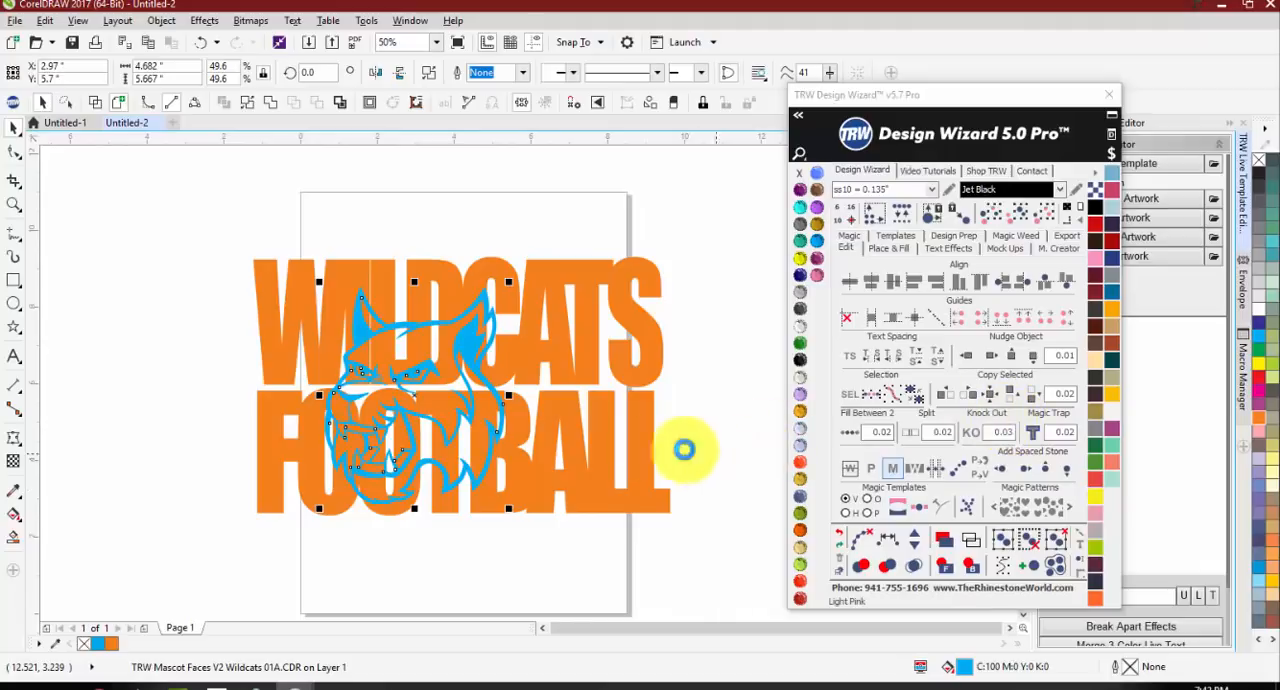
{"action": "key", "text": "Delete"}
{"action": "left_click", "coordinate": [632, 447]}
{"action": "key", "text": "Delete"}
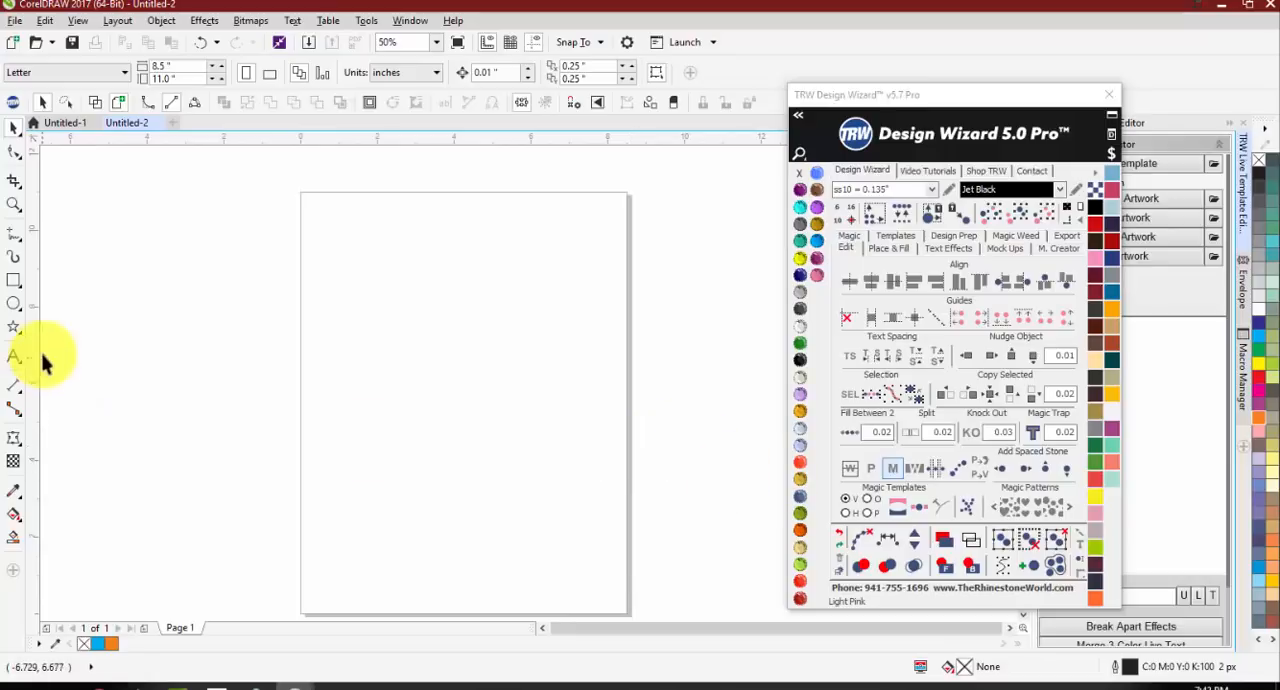
Step: Draw a circle about 3.94 in across on the upper half of the page and fill it with Jet Black
{"action": "left_click", "coordinate": [14, 303]}
{"action": "left_click_drag", "start_coordinate": [469, 264], "coordinate": [396, 423]}
{"action": "left_click", "coordinate": [800, 359]}
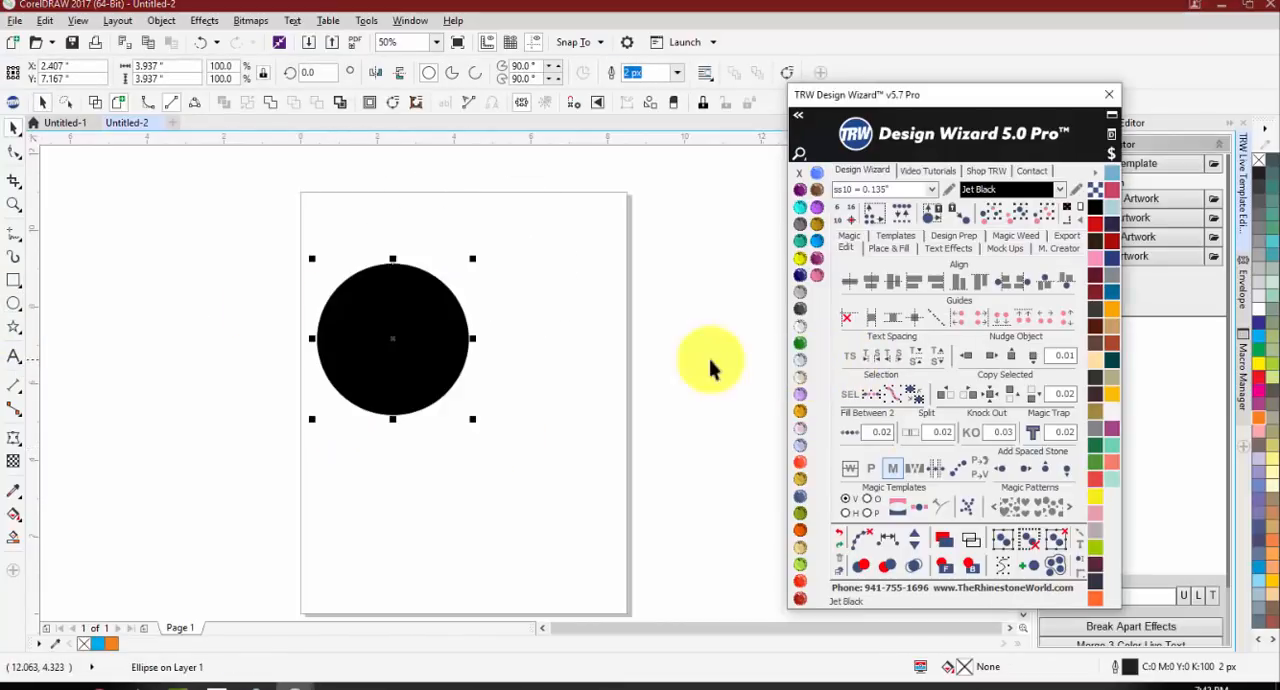
Step: Draw a five-pointed star about 2.85 by 2.71 in left of the page and fill it with TRW Blue
{"action": "left_click", "coordinate": [14, 327]}
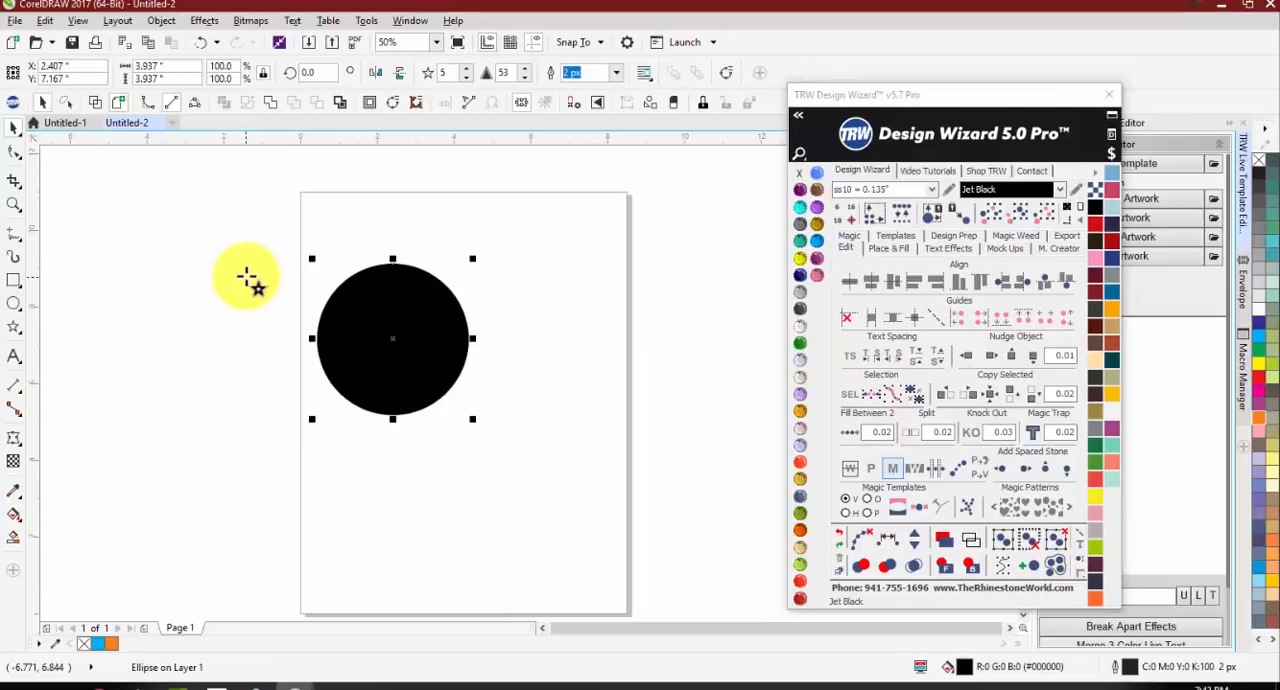
{"action": "left_click_drag", "start_coordinate": [246, 277], "coordinate": [128, 383]}
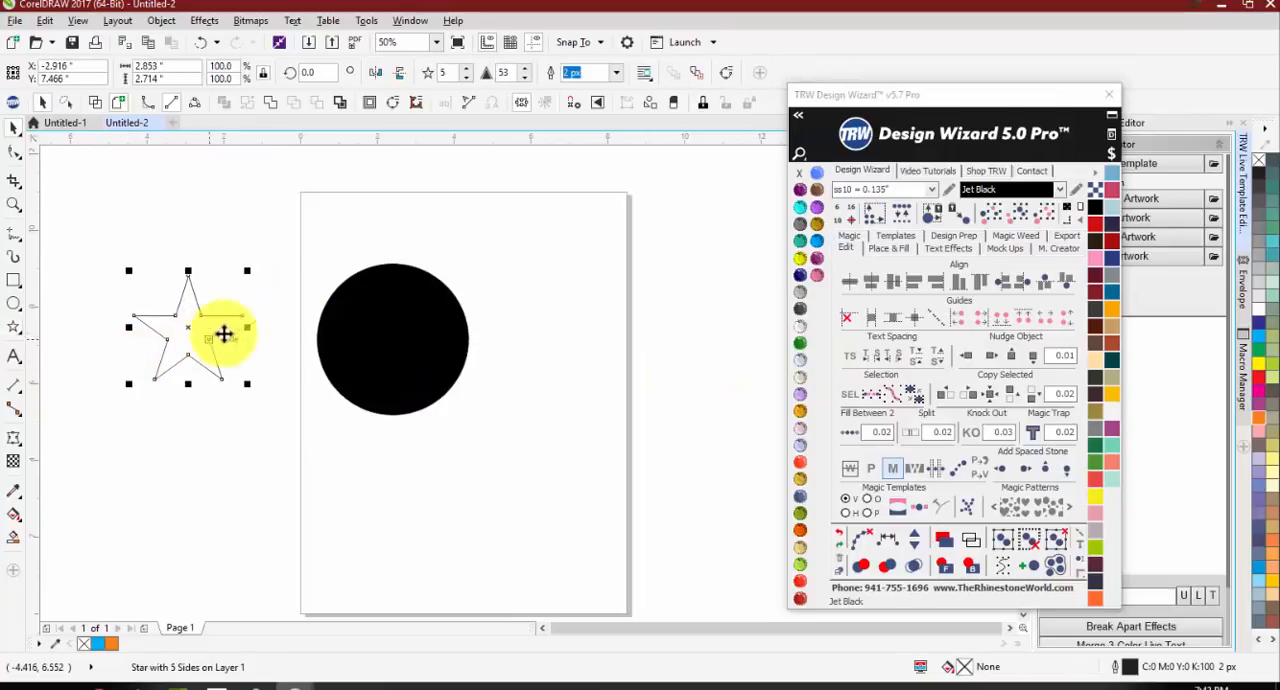
{"action": "left_click", "coordinate": [817, 246]}
Step: Center the star and the black circle together on the page
{"action": "left_click", "coordinate": [429, 323], "text": "shift"}
{"action": "key", "text": "p"}
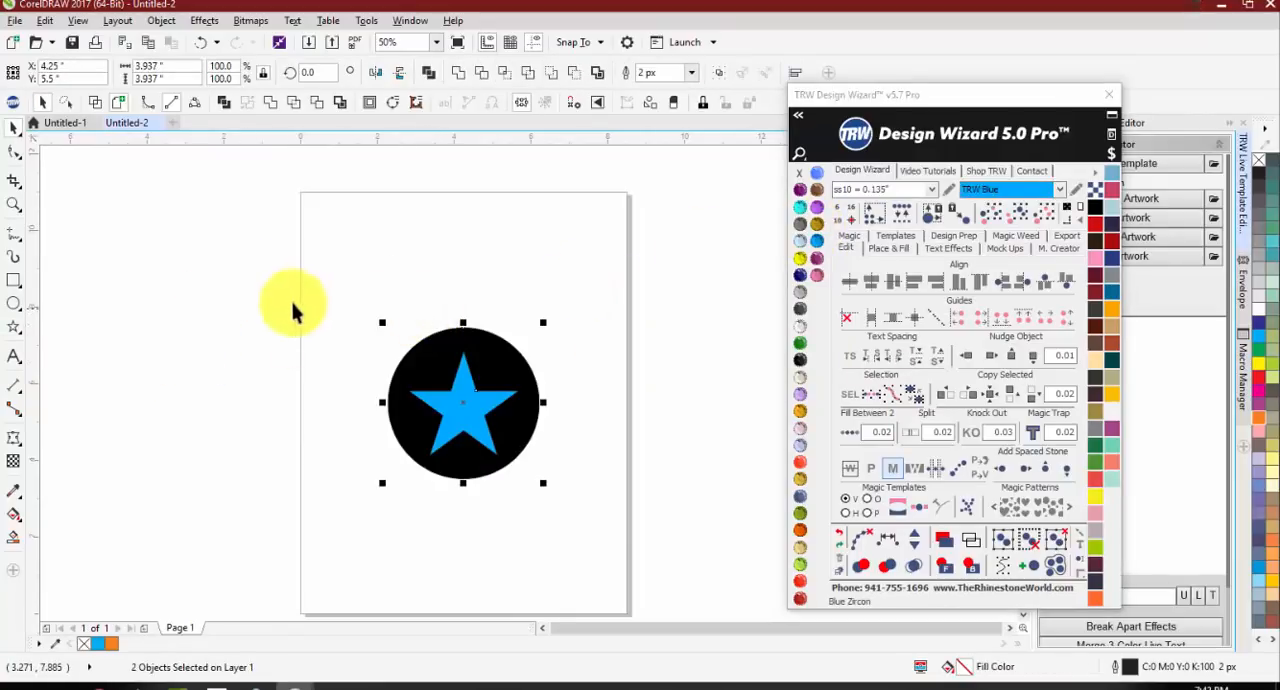
{"action": "left_click", "coordinate": [295, 312]}
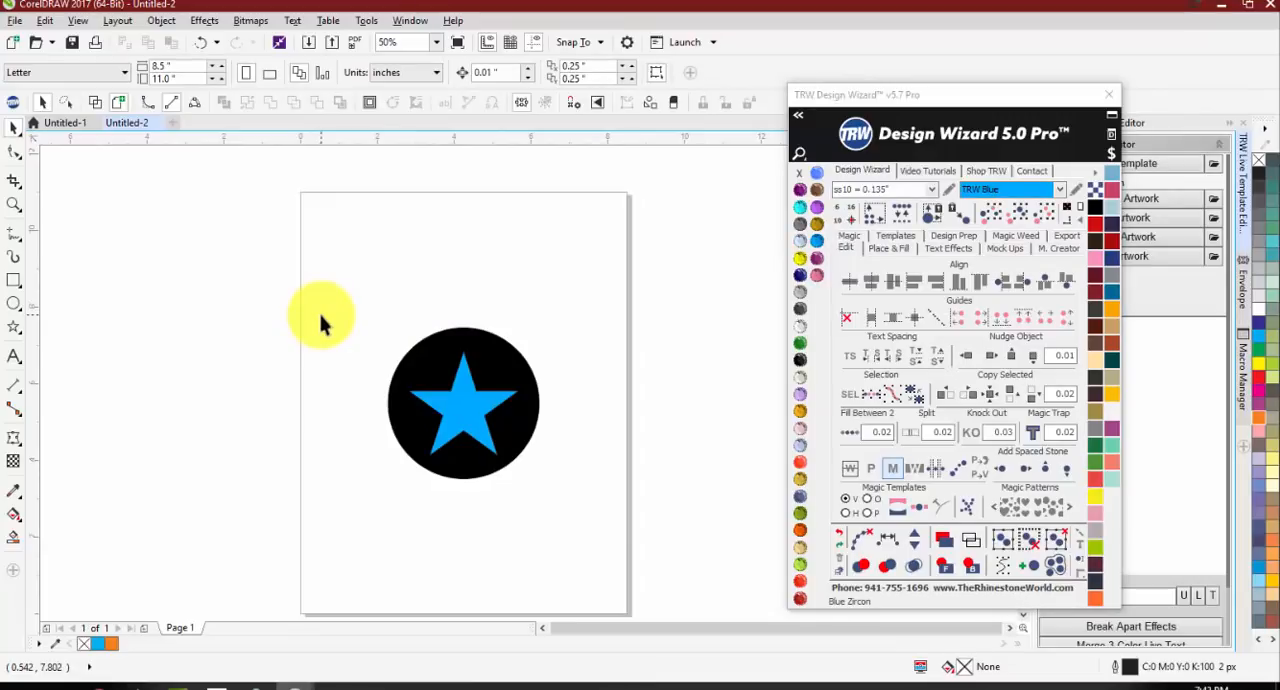
{"action": "scroll", "coordinate": [499, 451], "scroll_direction": "up", "scroll_amount": 2}
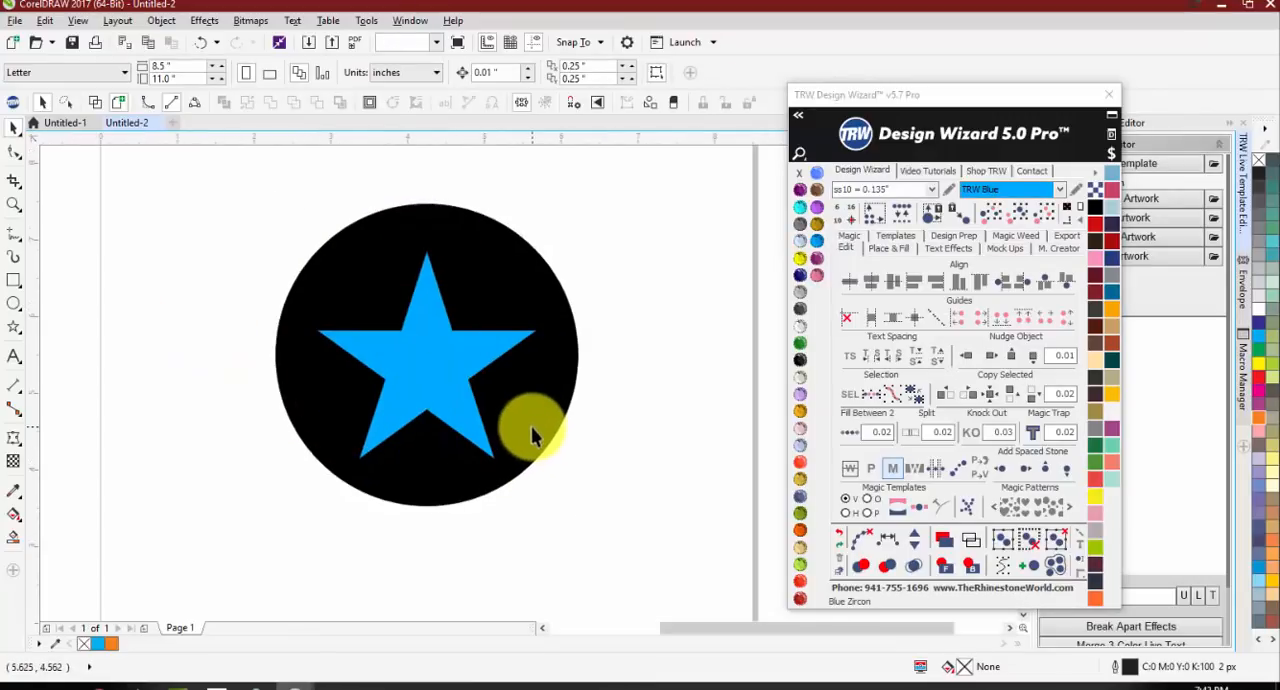
Step: Move the star down over the circle's lower edge and center it on the page again
{"action": "left_click", "coordinate": [531, 426]}
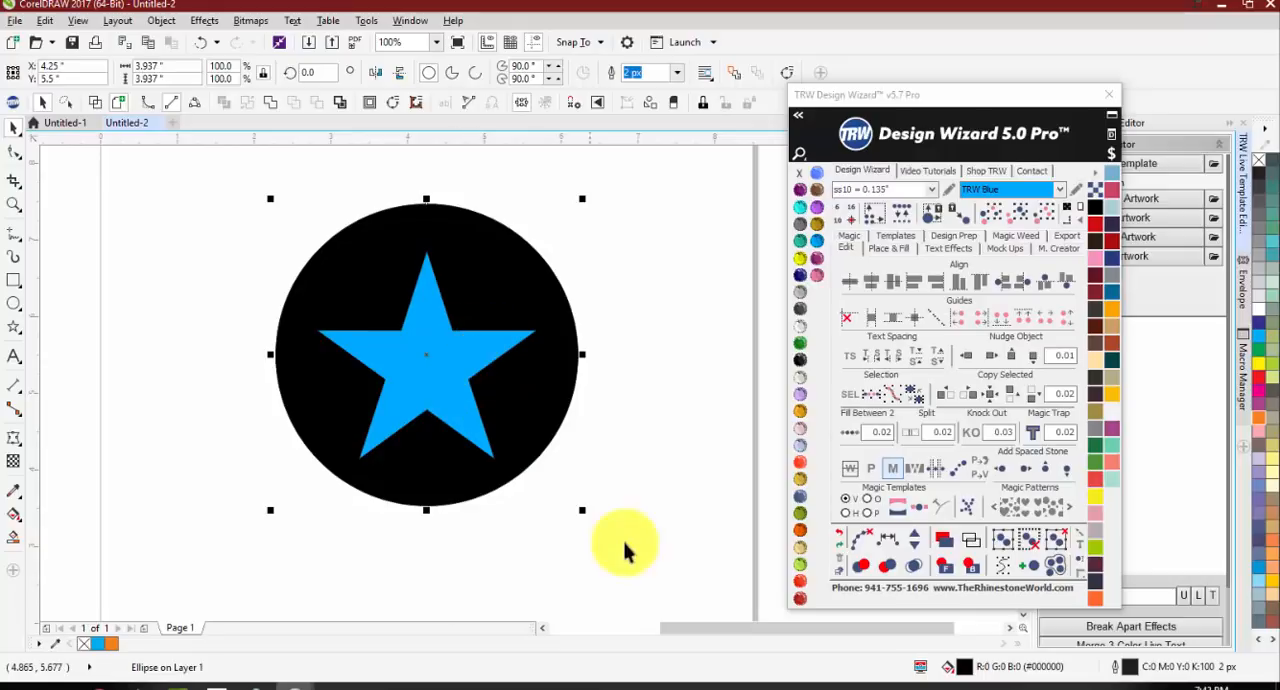
{"action": "left_click_drag", "start_coordinate": [463, 385], "coordinate": [468, 475]}
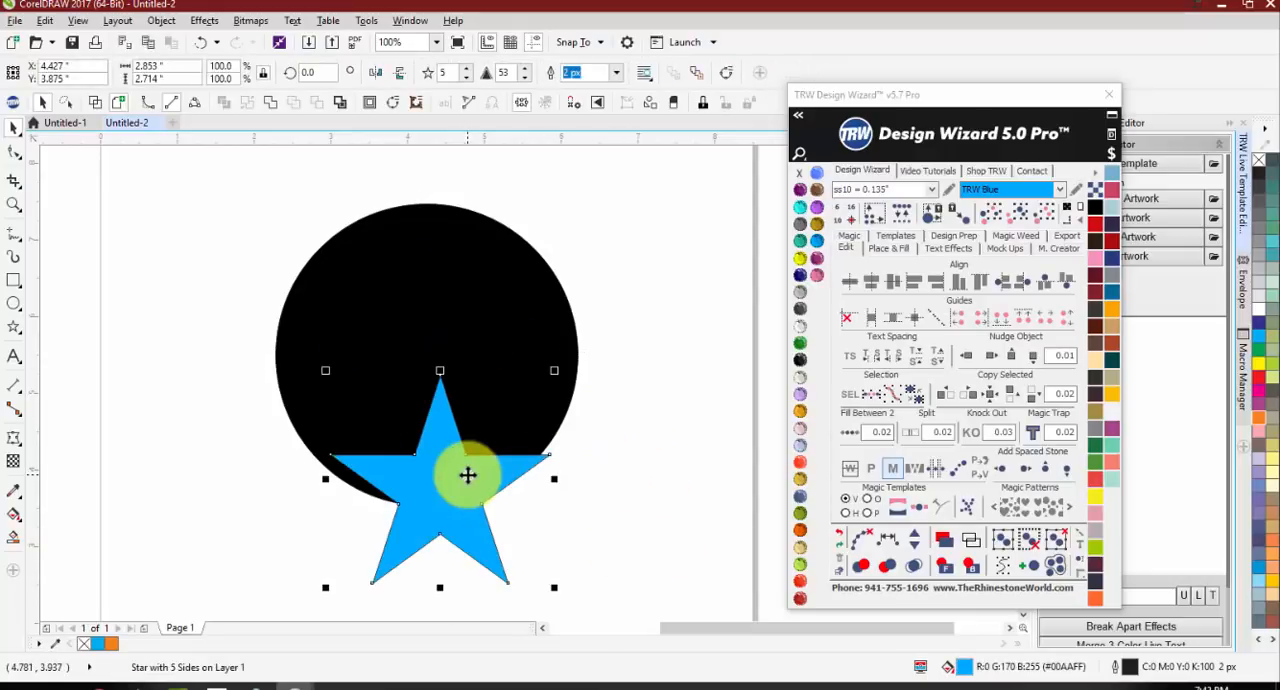
{"action": "key", "text": "p"}
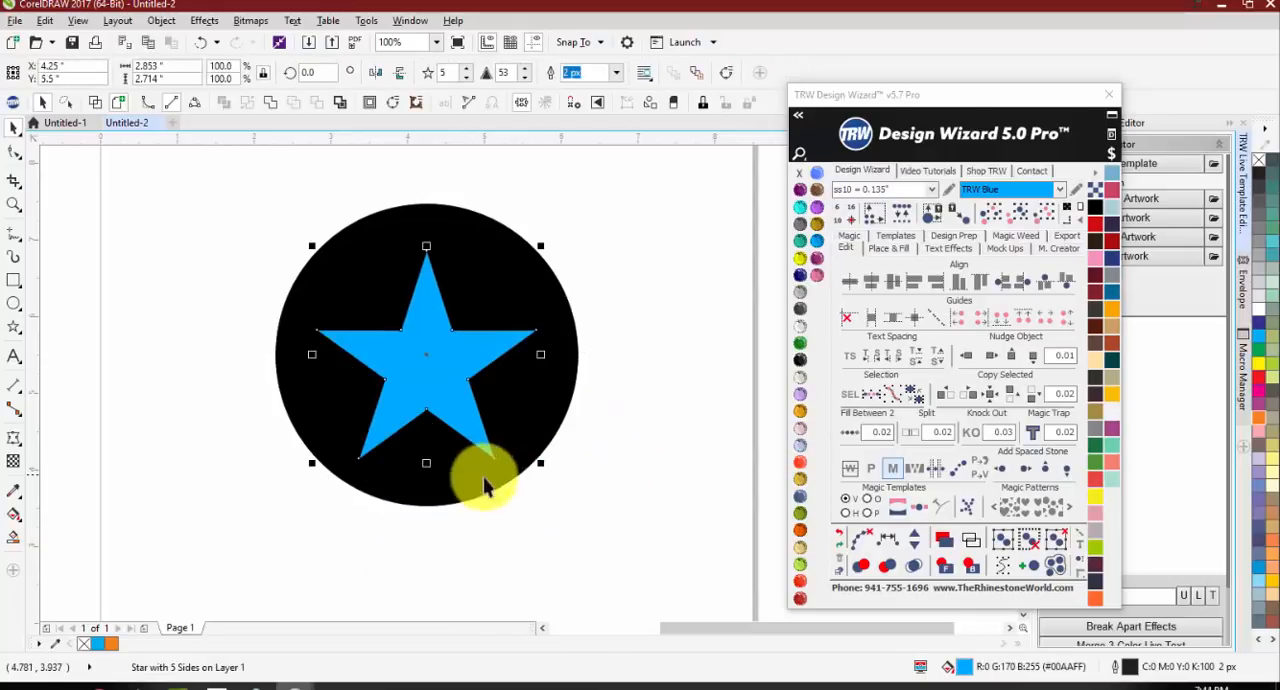
Step: Select both the star and the circle and trim the circle with the star's shape
{"action": "left_click", "coordinate": [625, 512]}
{"action": "left_click_drag", "start_coordinate": [655, 530], "coordinate": [208, 175]}
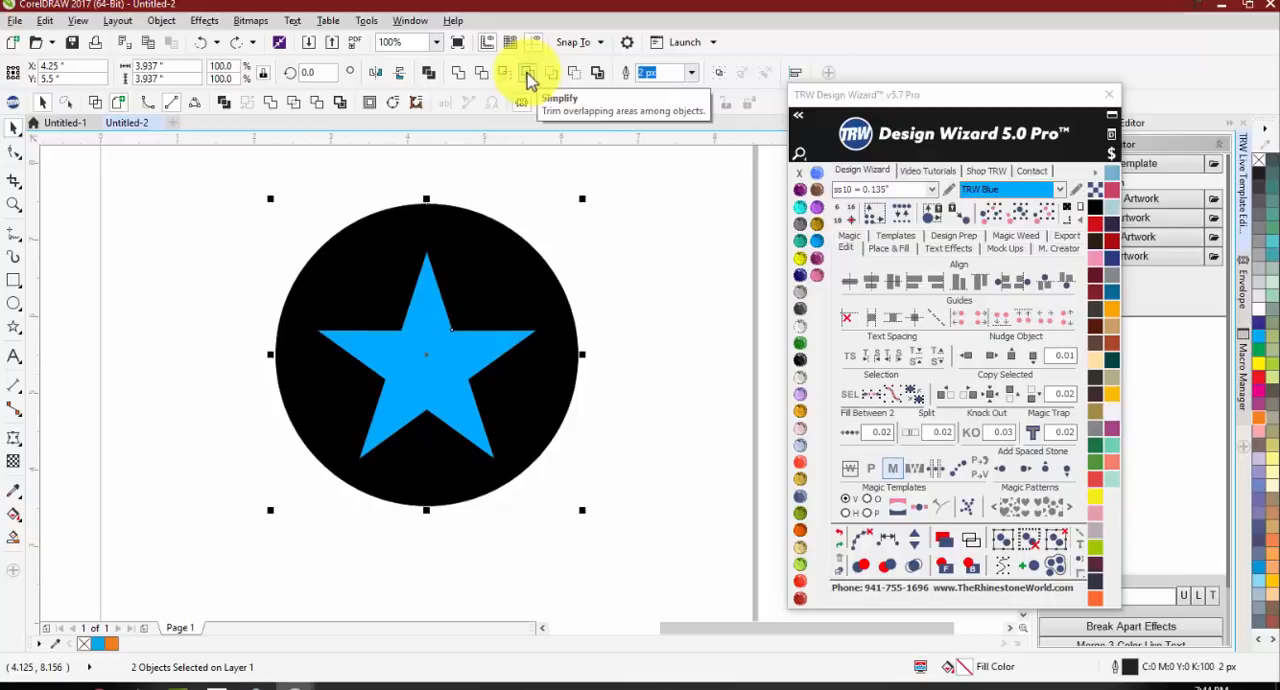
{"action": "left_click", "coordinate": [480, 75]}
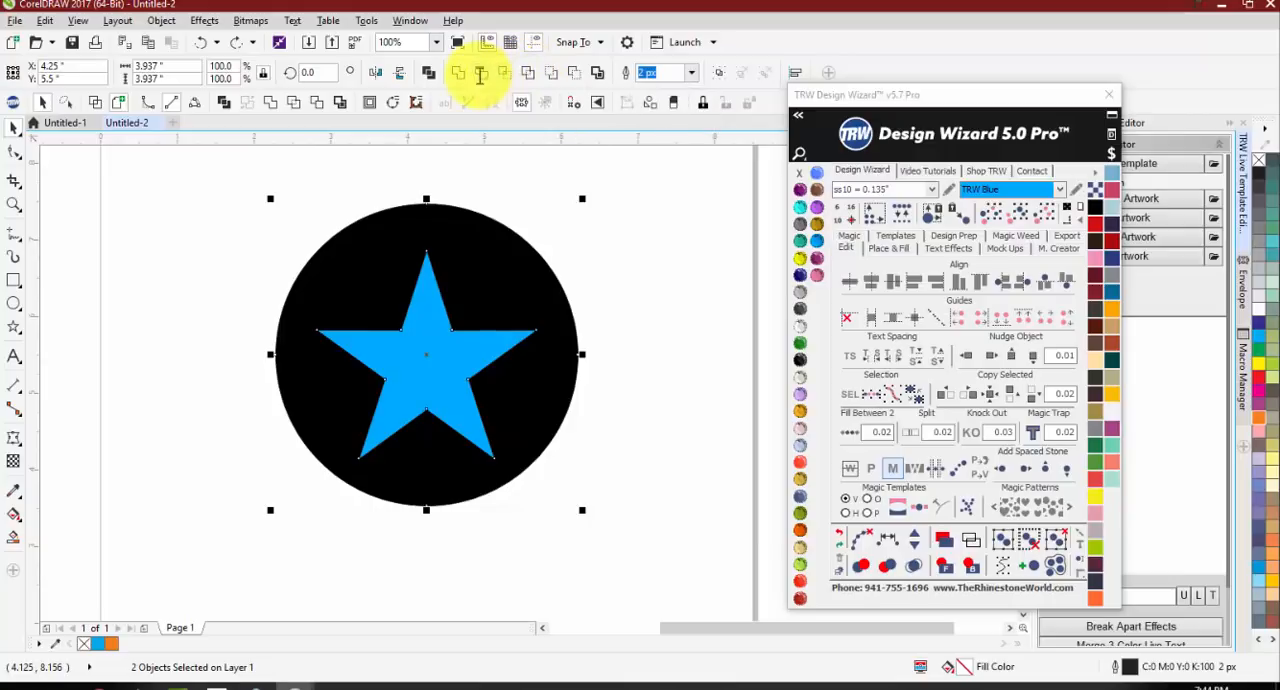
{"action": "left_click", "coordinate": [684, 225]}
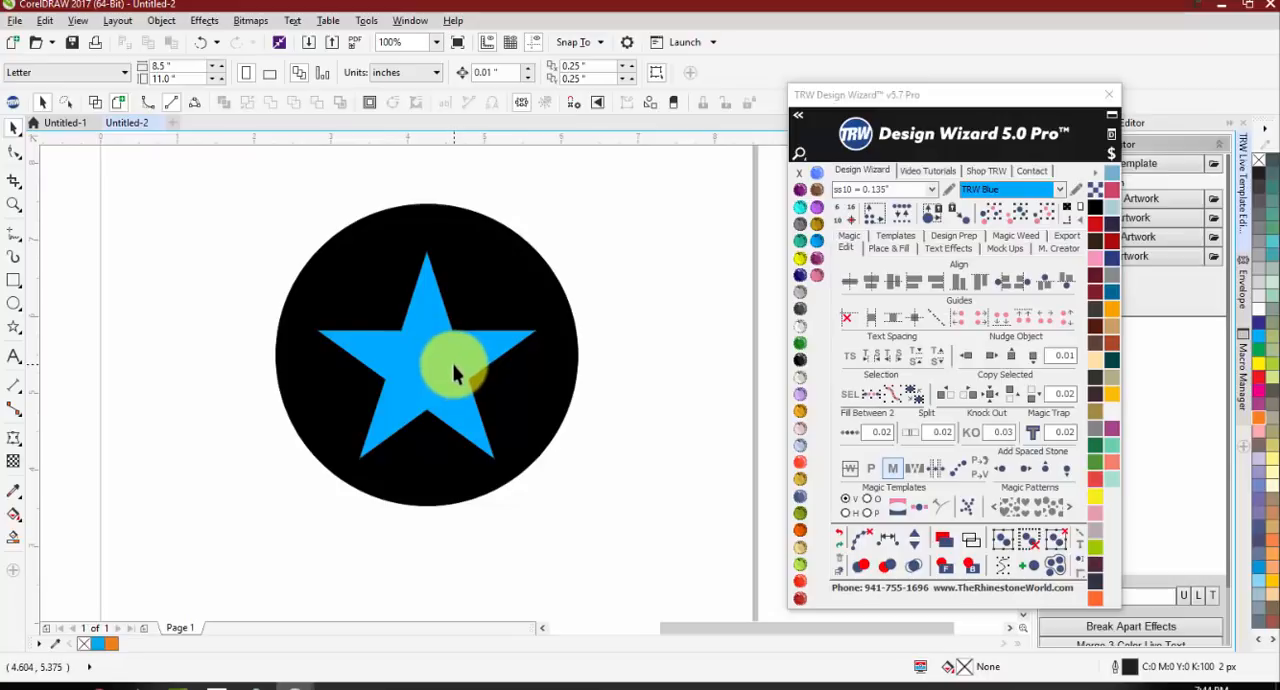
Step: Move the blue star off the black circle to check the cut-out beneath it, undoing each move
{"action": "left_click_drag", "start_coordinate": [435, 366], "coordinate": [712, 356]}
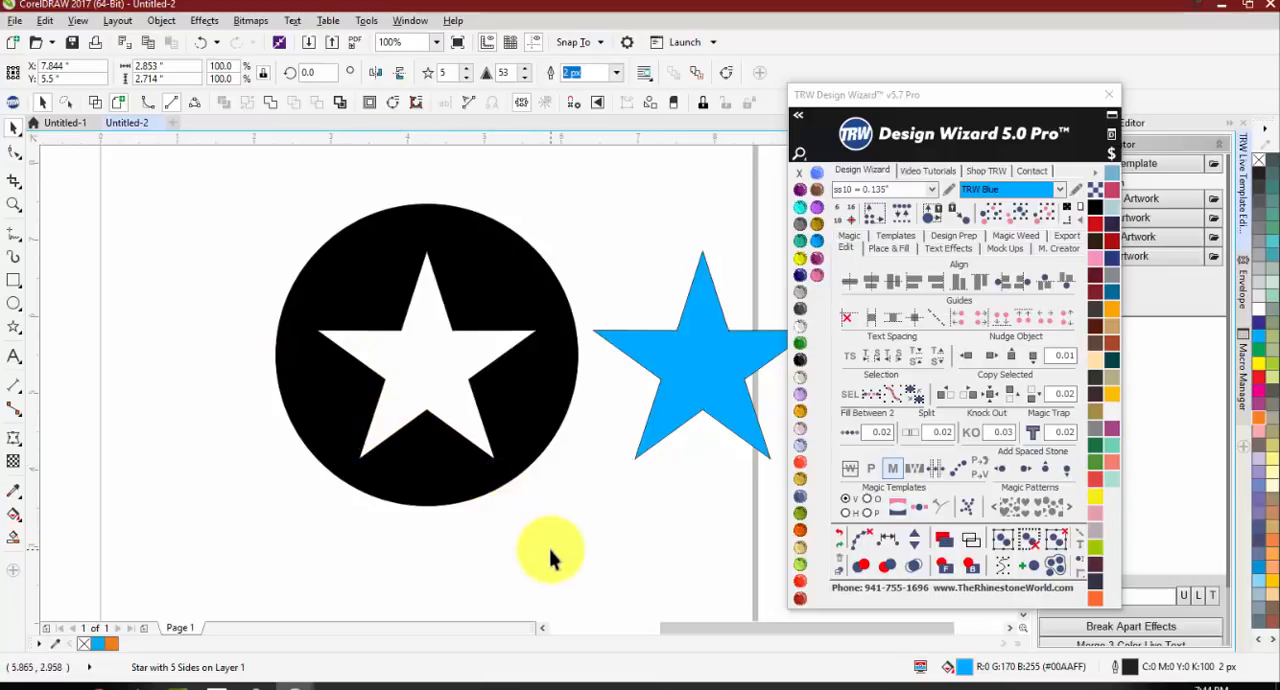
{"action": "key", "text": "ctrl+z"}
{"action": "key", "text": "Escape"}
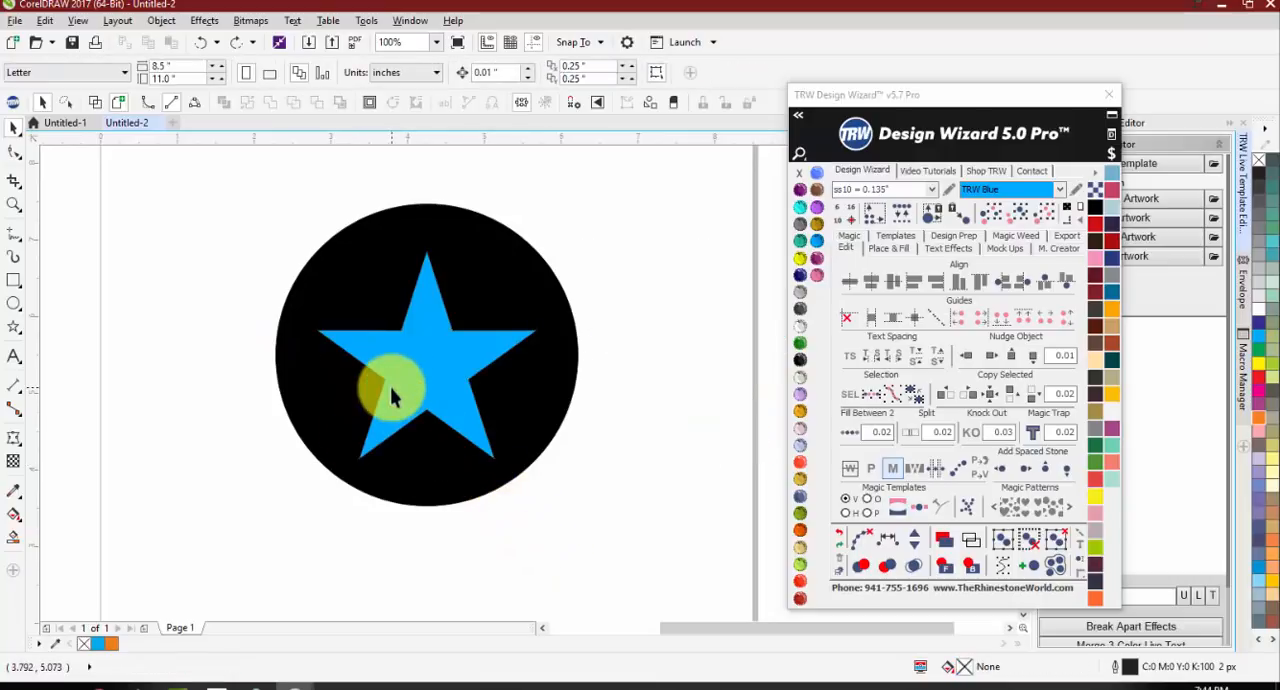
{"action": "left_click_drag", "start_coordinate": [425, 377], "coordinate": [510, 378]}
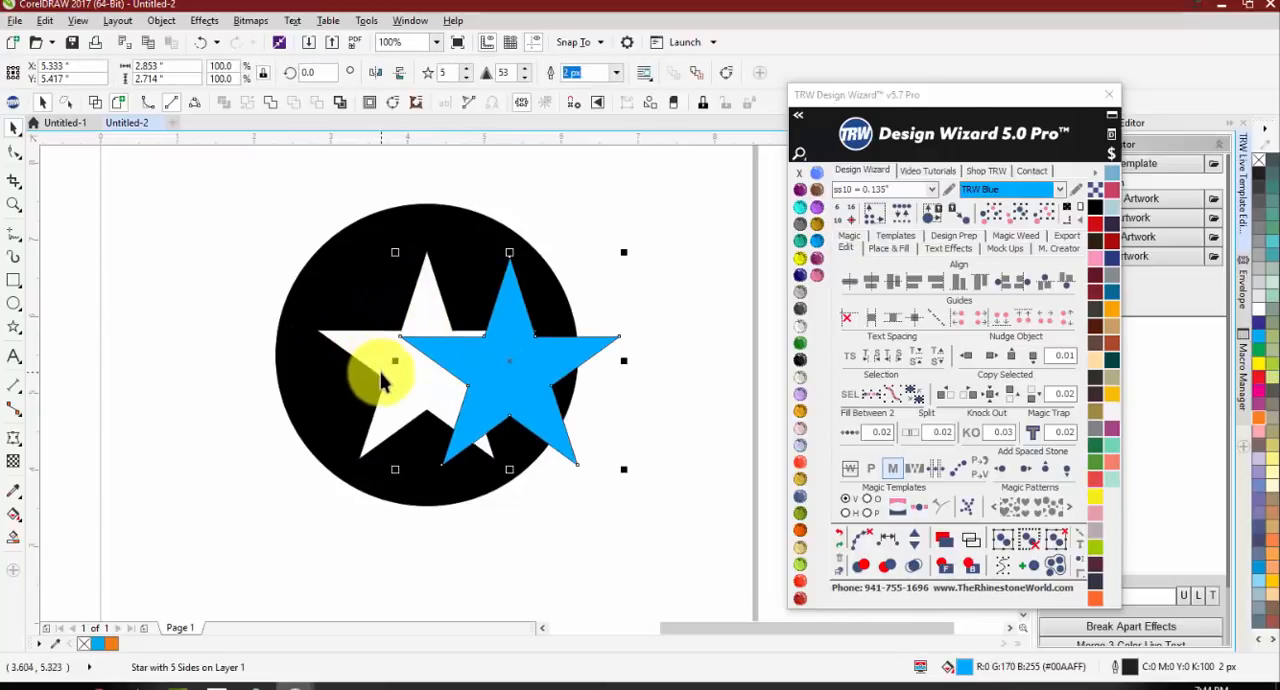
{"action": "key", "text": "ctrl+z"}
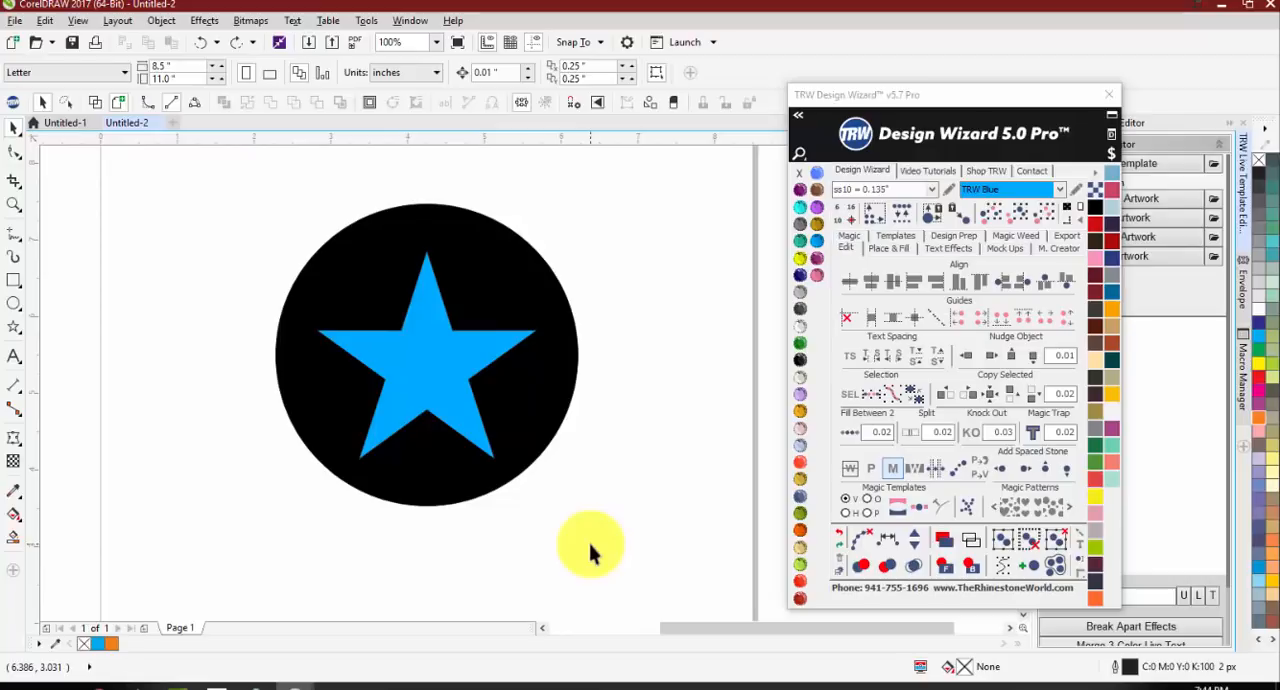
{"action": "left_click_drag", "start_coordinate": [436, 372], "coordinate": [548, 368]}
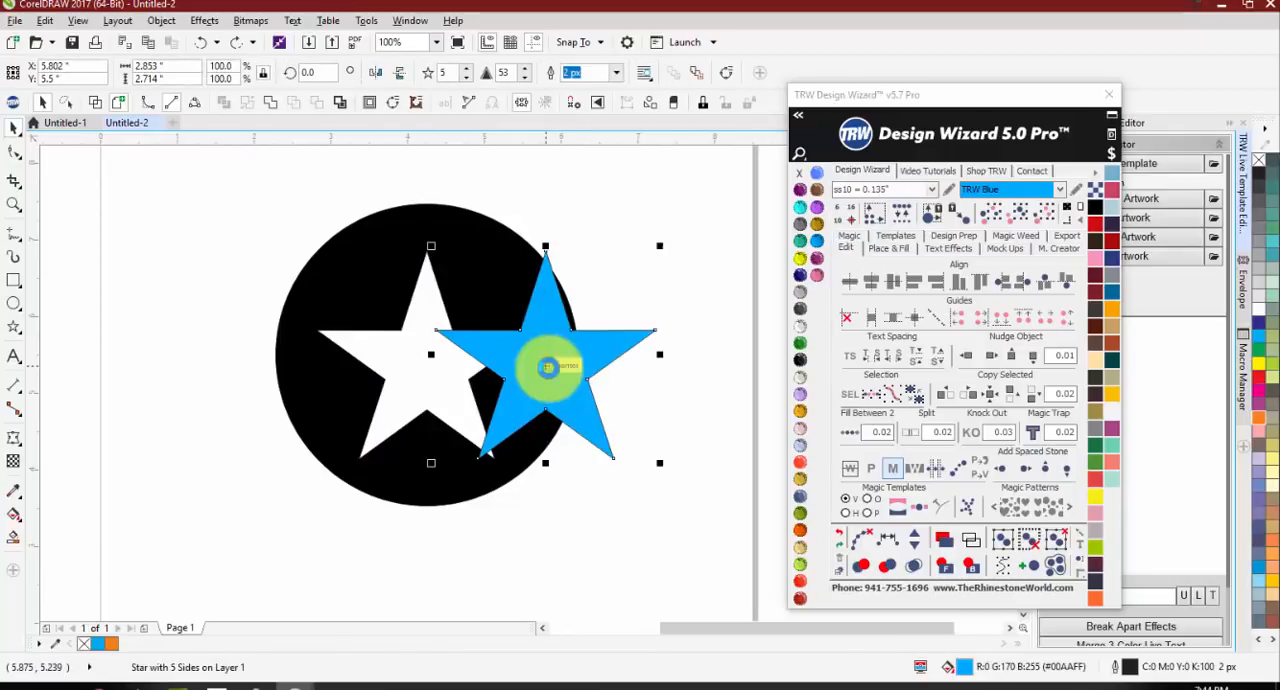
{"action": "key", "text": "ctrl+z"}
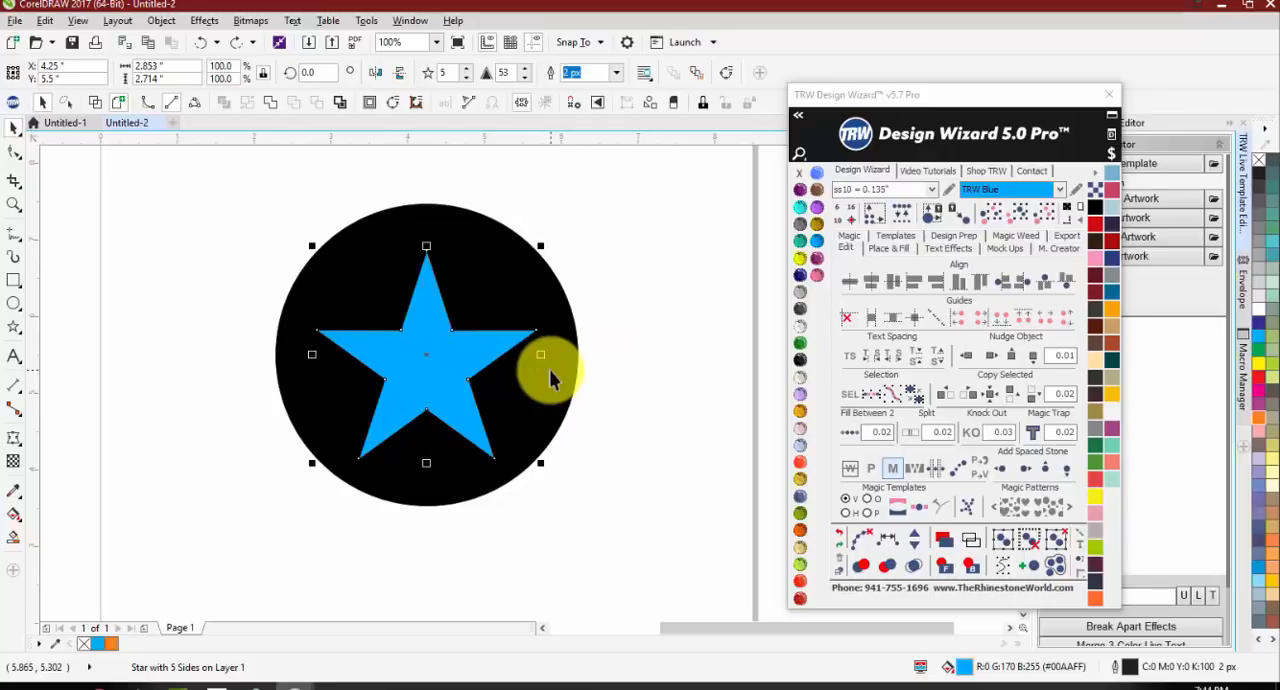
{"action": "left_click", "coordinate": [510, 291]}
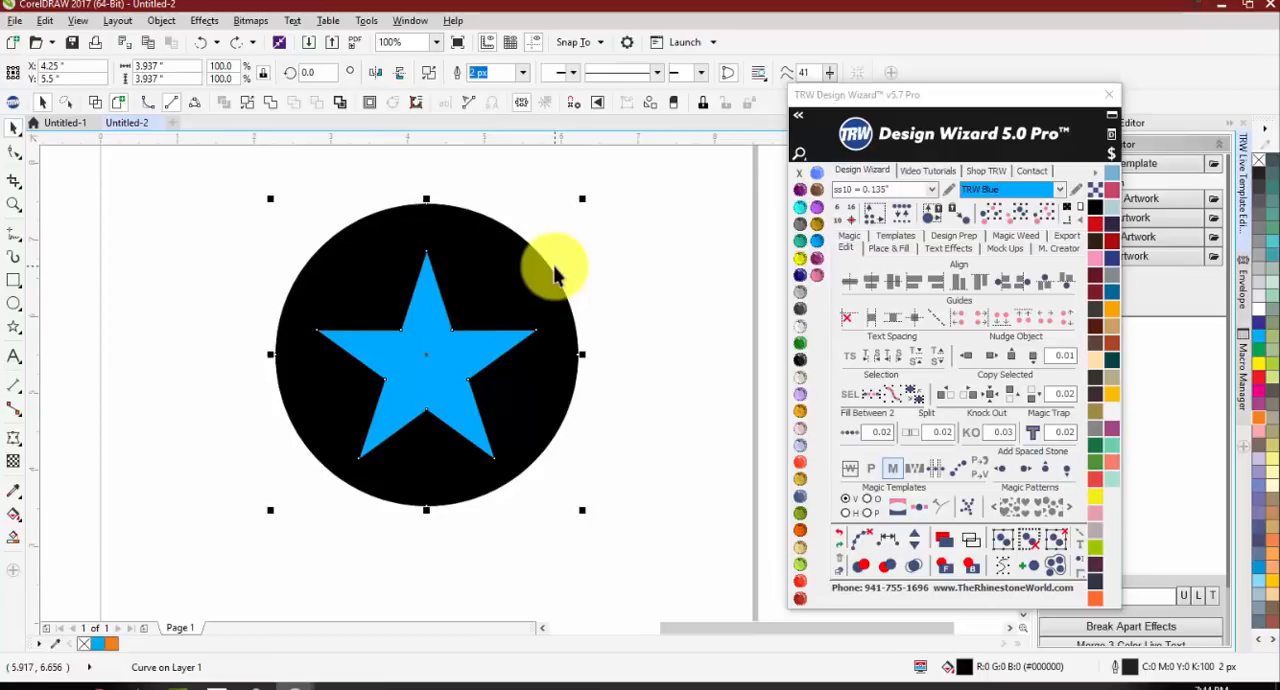
{"action": "left_click", "coordinate": [685, 362]}
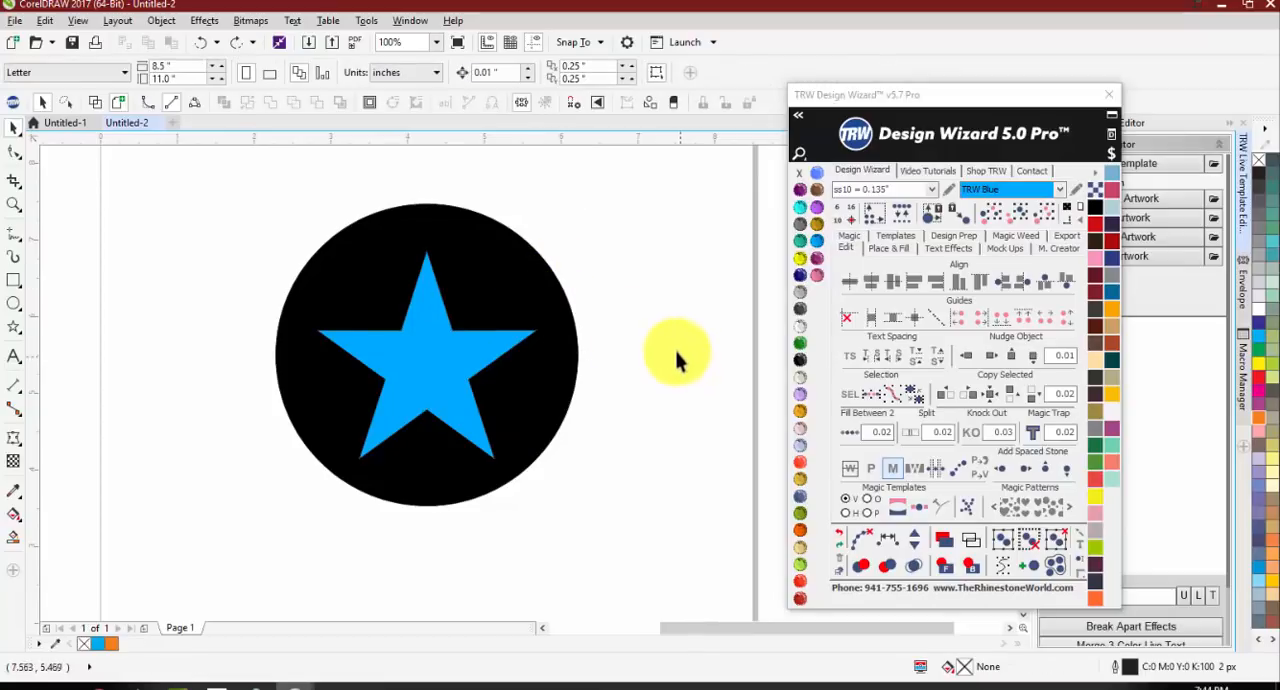
Step: Shift the star slightly off the circle's cut-out, to about X 4.292, Y 5.49 in, and deselect it
{"action": "scroll", "coordinate": [342, 336], "scroll_direction": "up", "scroll_amount": 2}
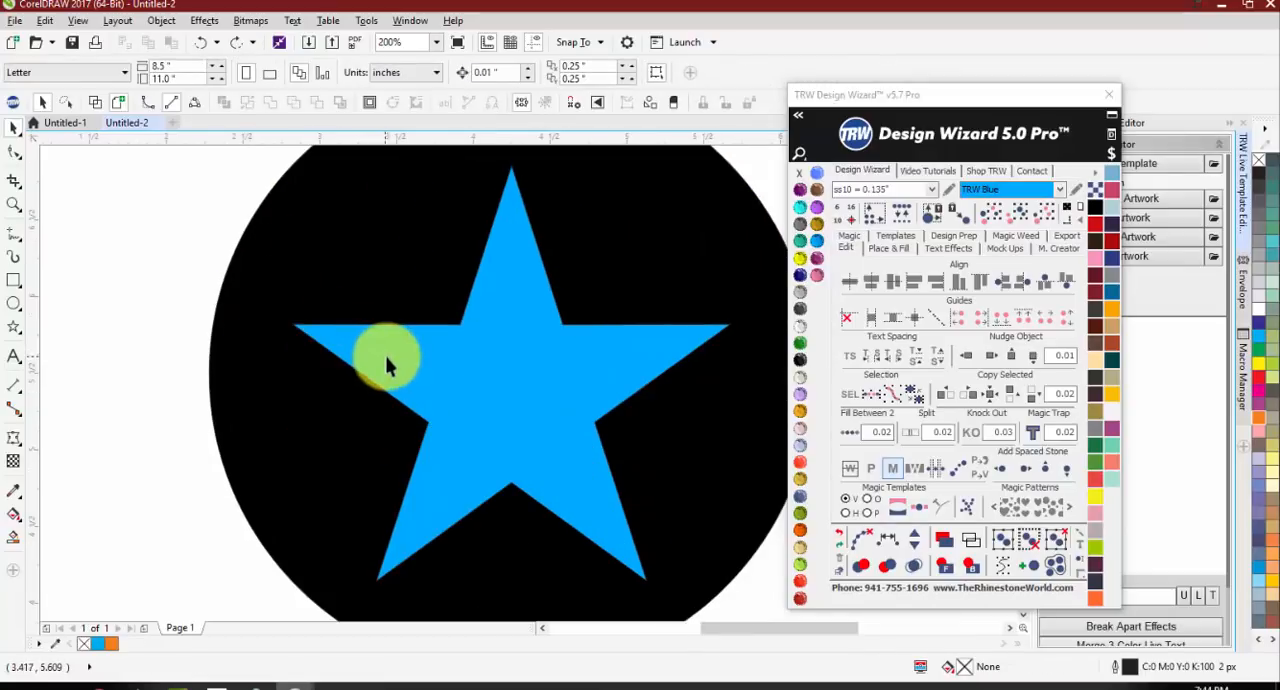
{"action": "left_click", "coordinate": [388, 364]}
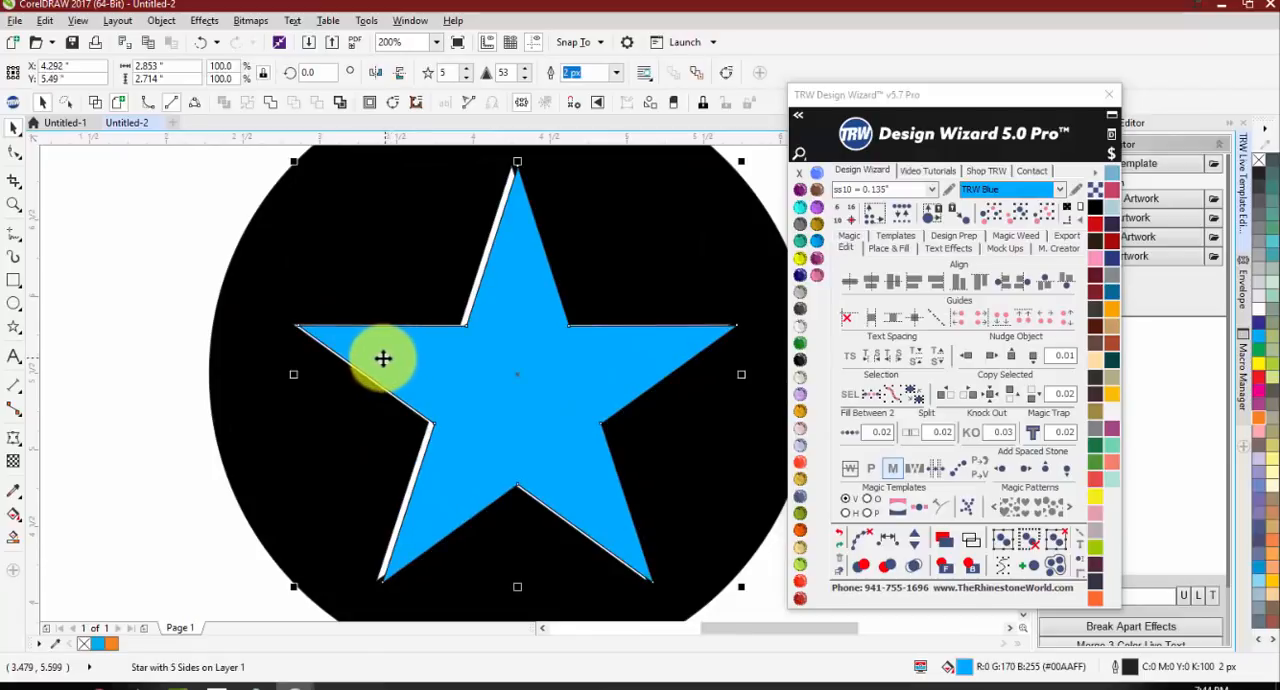
{"action": "scroll", "coordinate": [351, 362], "scroll_direction": "down", "scroll_amount": 2}
{"action": "left_click", "coordinate": [274, 347]}
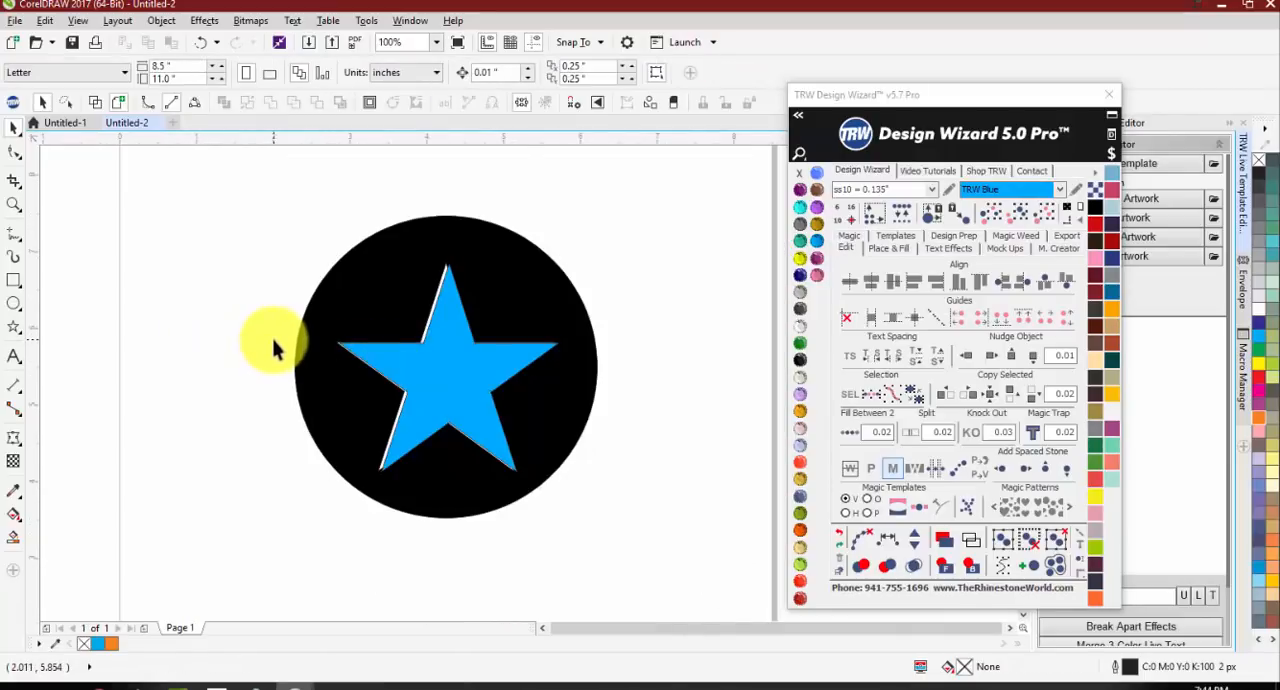
Step: Add a simple weed border around the circle and star and fill it with red
{"action": "scroll", "coordinate": [274, 340], "scroll_direction": "down", "scroll_amount": 1}
{"action": "left_click_drag", "start_coordinate": [249, 241], "coordinate": [624, 482]}
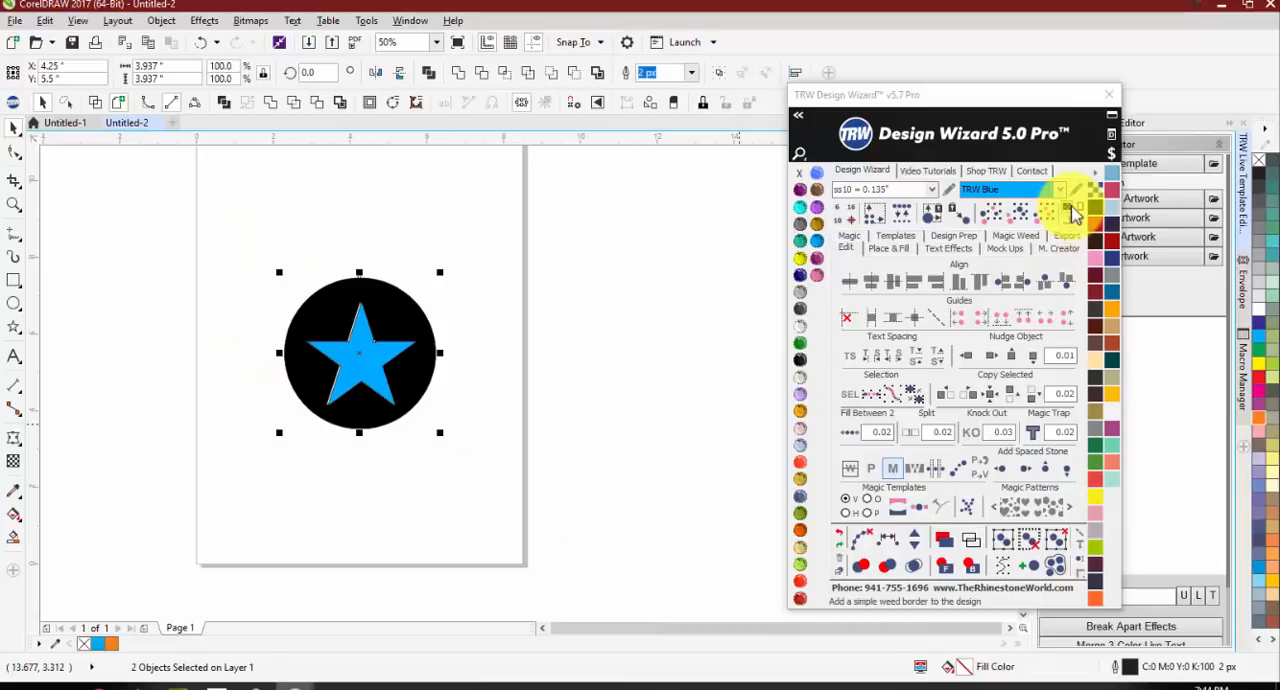
{"action": "left_click", "coordinate": [1071, 207]}
{"action": "left_click", "coordinate": [1095, 225]}
{"action": "left_click", "coordinate": [604, 429]}
Step: Move the star slightly down within the cut-out, to about X 4.276, Y 5.464 in
{"action": "scroll", "coordinate": [312, 358], "scroll_direction": "up", "scroll_amount": 1}
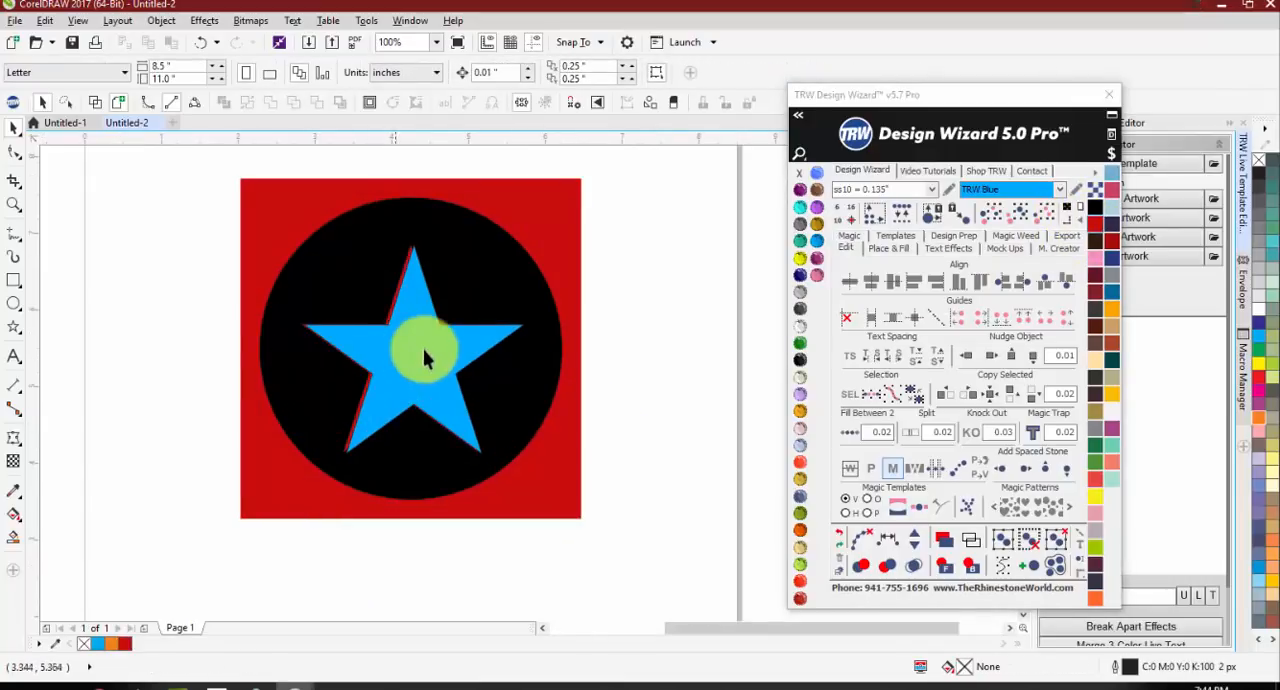
{"action": "scroll", "coordinate": [424, 358], "scroll_direction": "up", "scroll_amount": 1}
{"action": "left_click", "coordinate": [410, 347]}
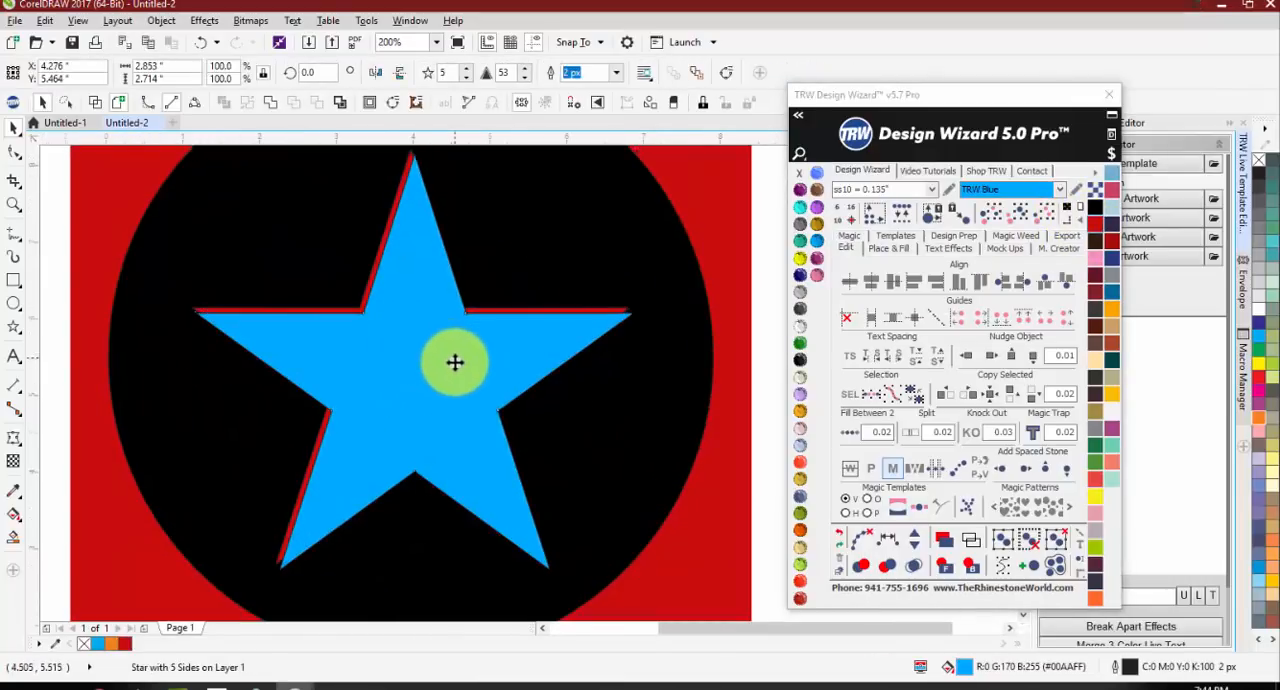
{"action": "scroll", "coordinate": [455, 362], "scroll_direction": "down", "scroll_amount": 1}
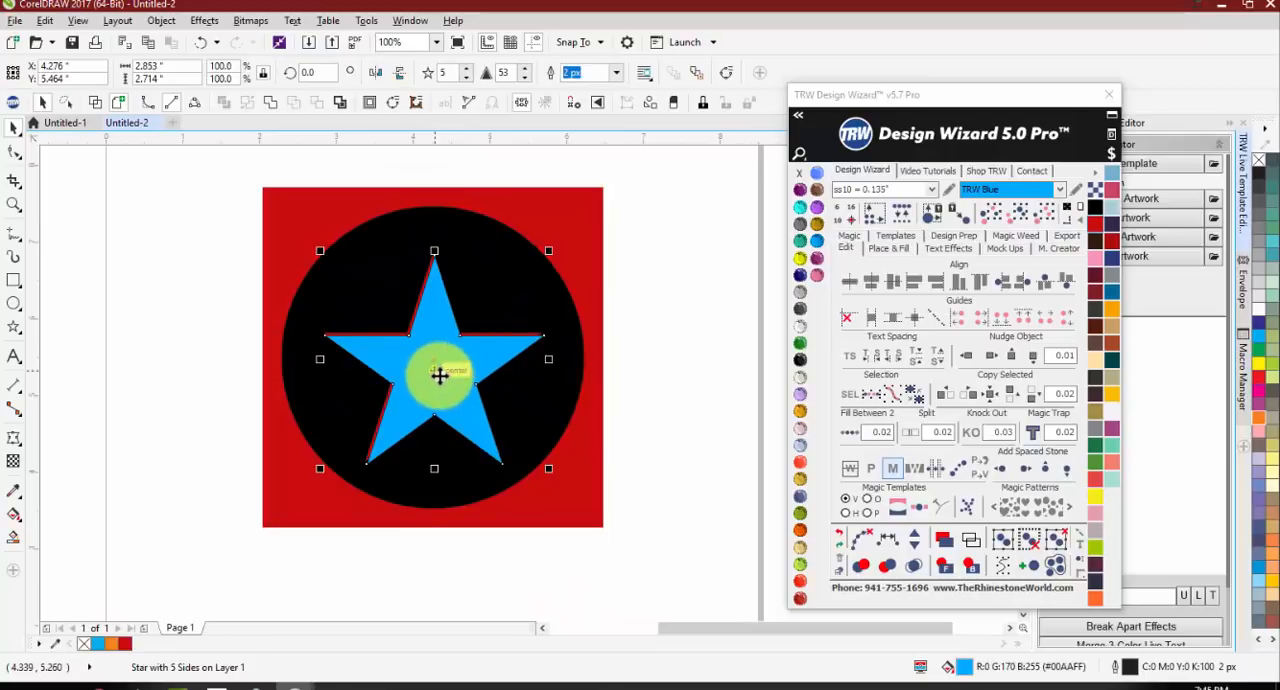
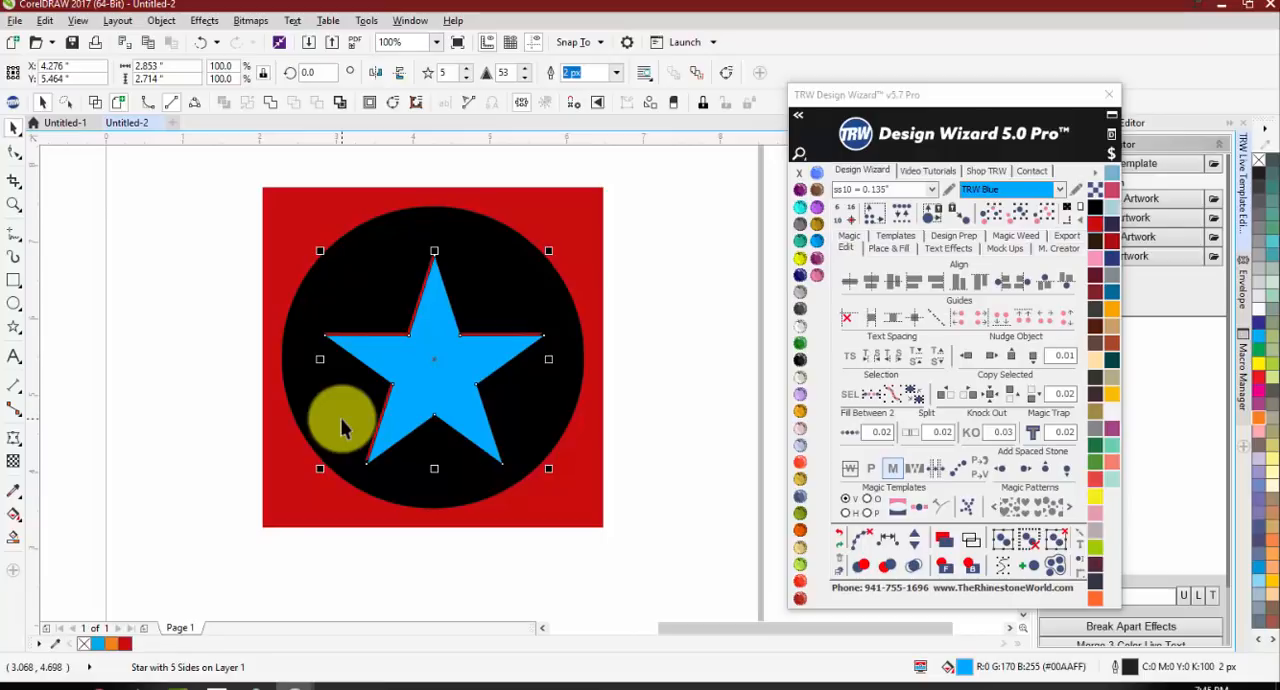
Step: Undo the red border, the star's shifts and the trim, back to the separate, uncentred star and circle
{"action": "scroll", "coordinate": [343, 337], "scroll_direction": "up", "scroll_amount": 2}
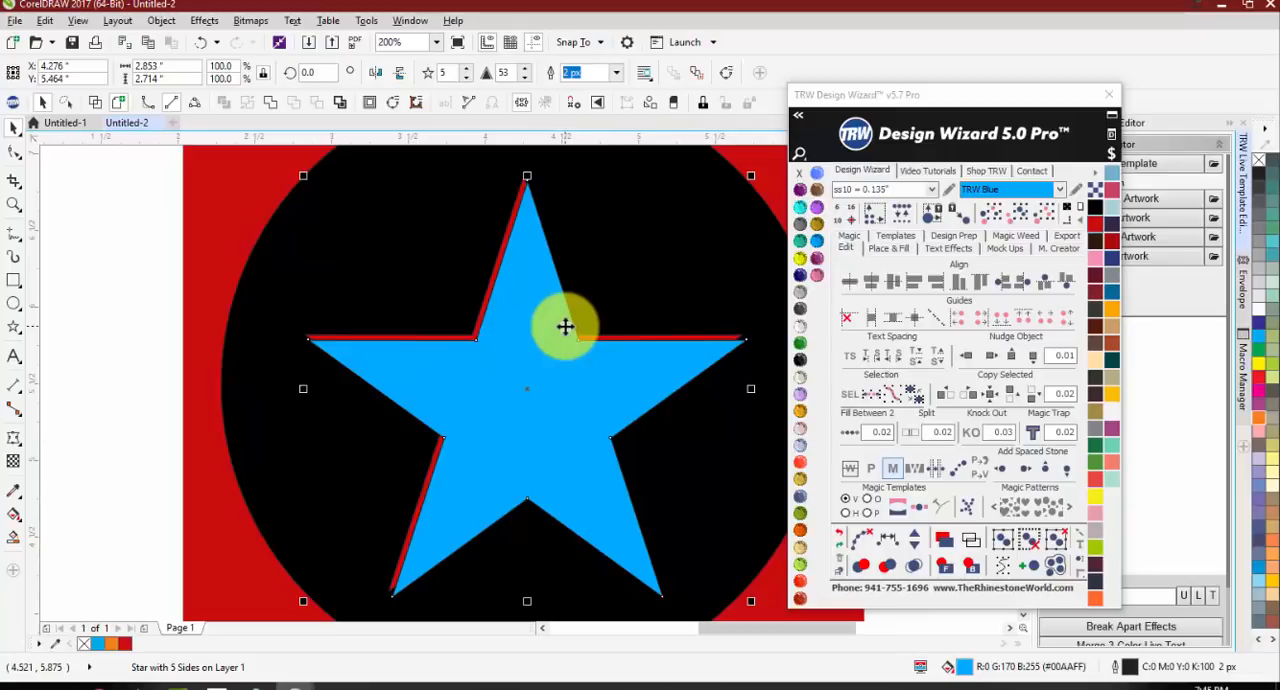
{"action": "left_click", "coordinate": [114, 310]}
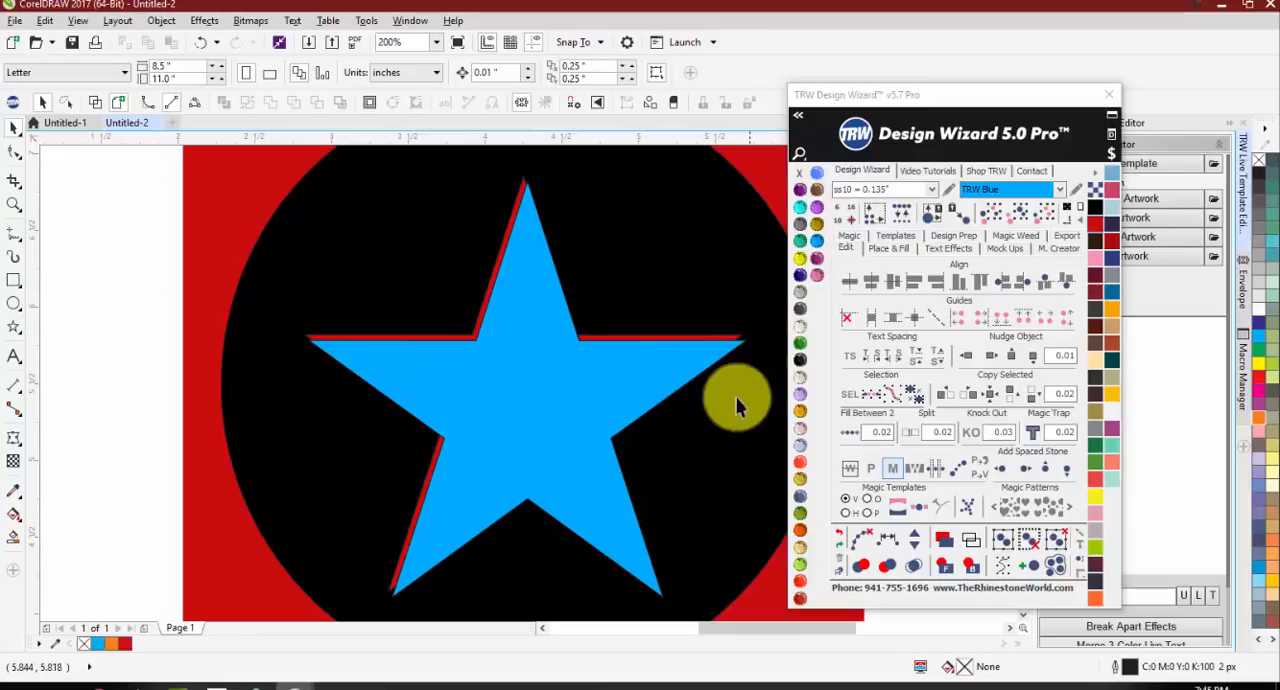
{"action": "scroll", "coordinate": [466, 386], "scroll_direction": "down", "scroll_amount": 1}
{"action": "key", "text": "ctrl+z"}
{"action": "key", "text": "ctrl+z"}
{"action": "key", "text": "ctrl+z"}
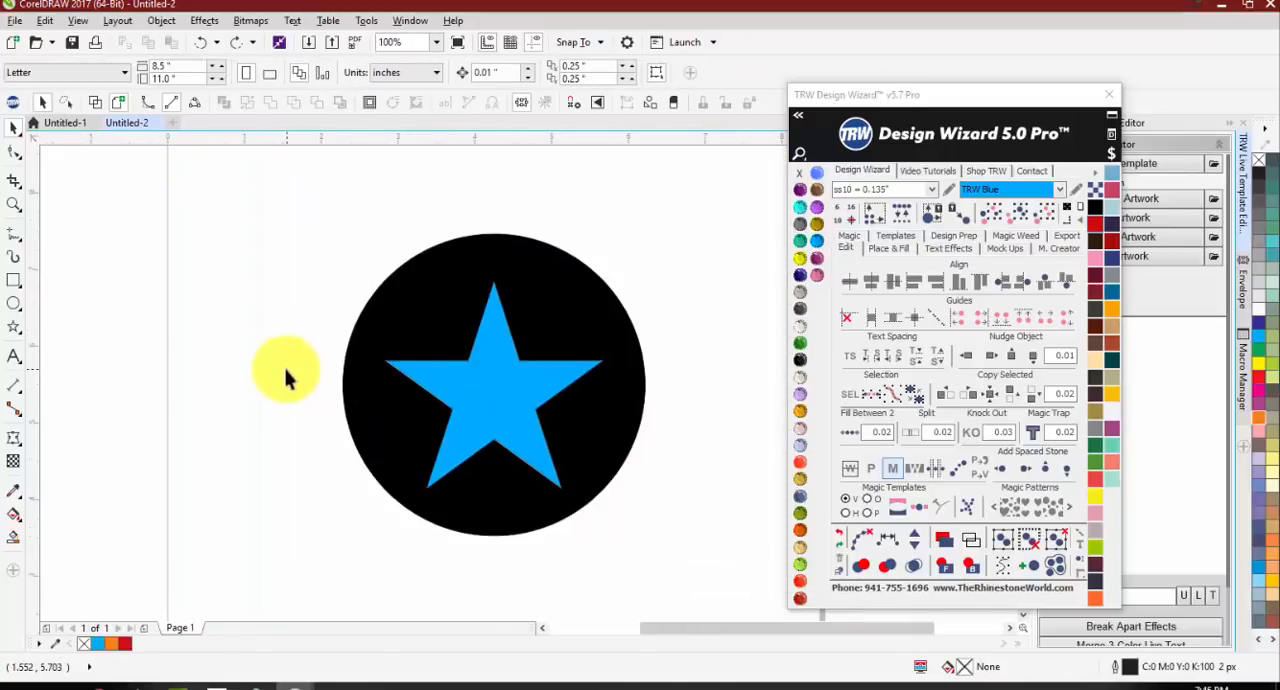
{"action": "key", "text": "ctrl+z"}
{"action": "scroll", "coordinate": [566, 449], "scroll_direction": "down", "scroll_amount": 1}
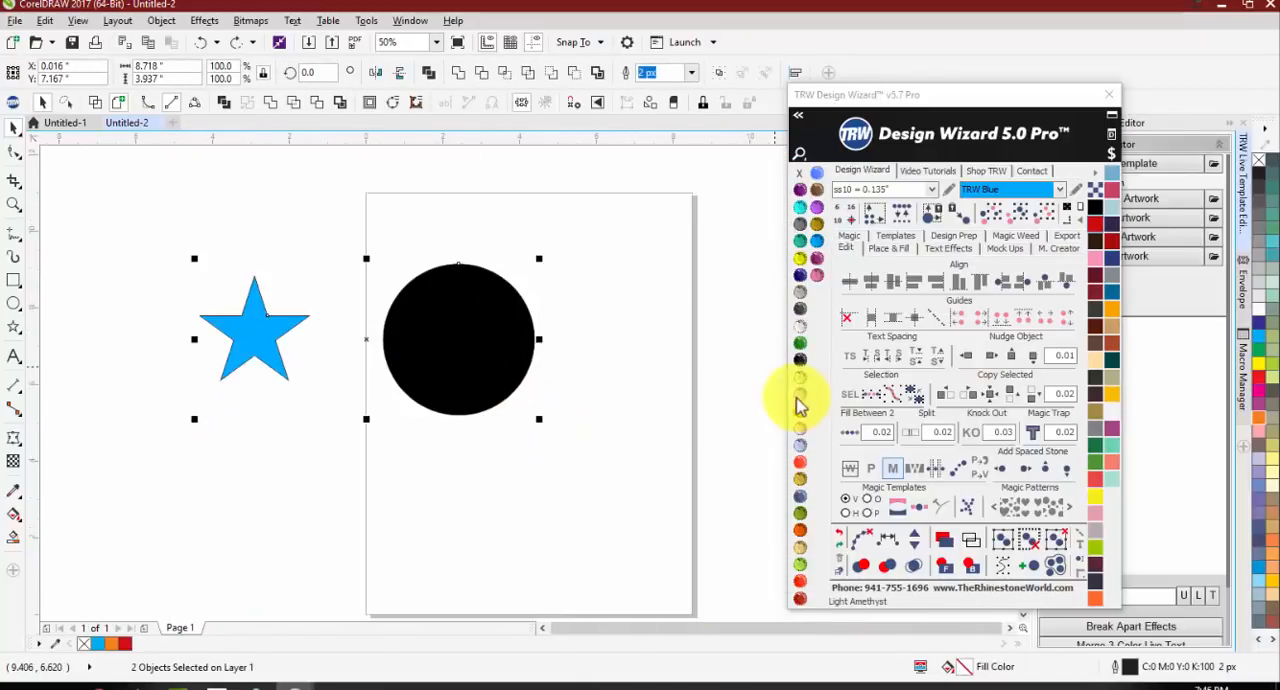
Step: Centre the star and circle together on the page, checking each piece by moving it away and undoing that move
{"action": "key", "text": "p"}
{"action": "left_click_drag", "start_coordinate": [511, 378], "coordinate": [457, 430]}
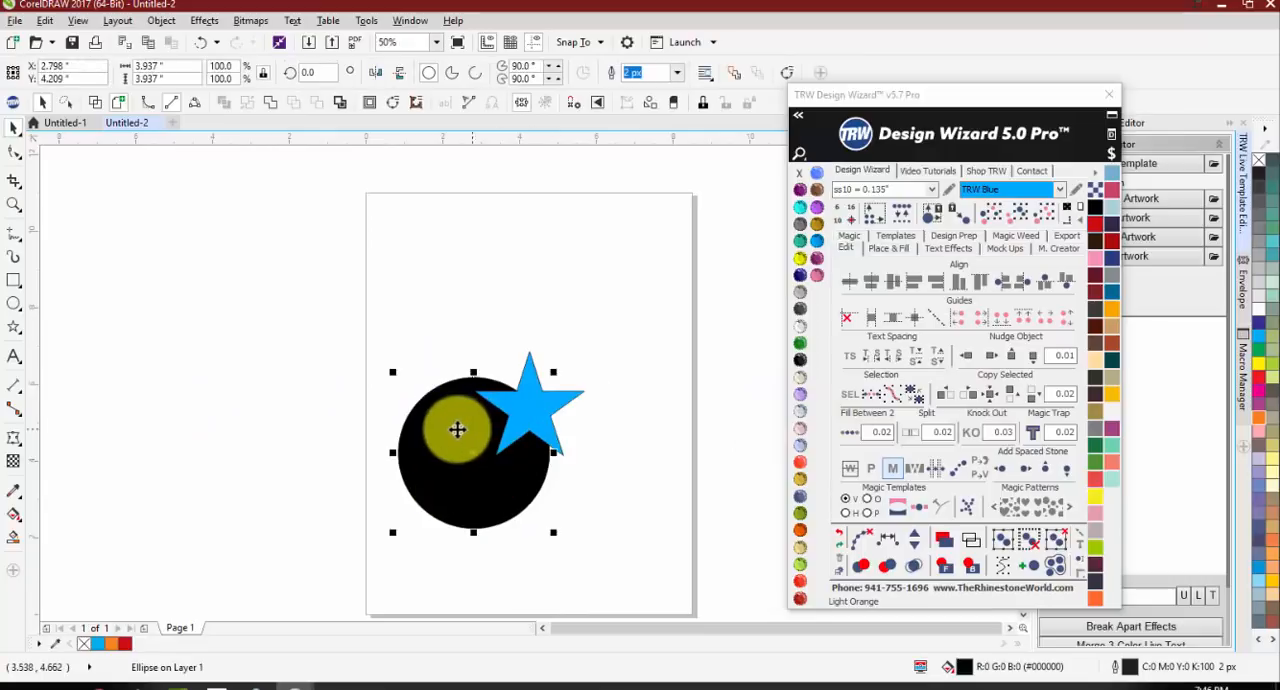
{"action": "key", "text": "ctrl+z"}
{"action": "left_click_drag", "start_coordinate": [543, 414], "coordinate": [393, 428]}
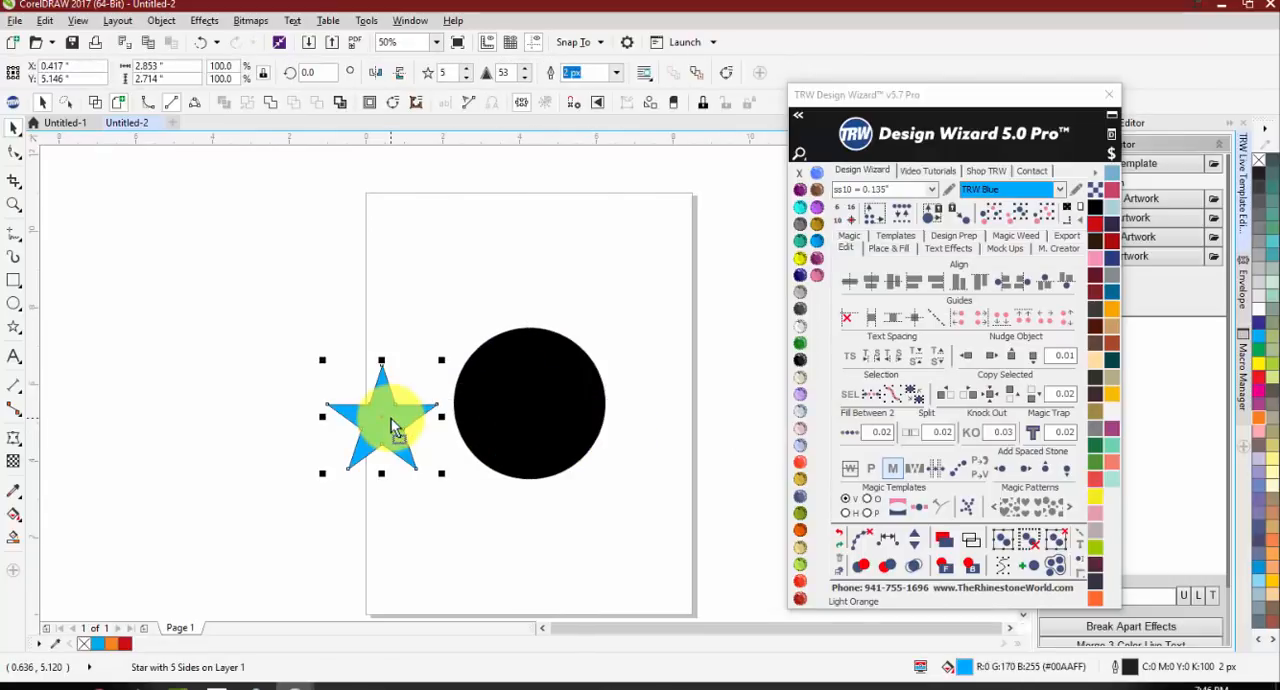
{"action": "key", "text": "ctrl+z"}
Step: Apply Magic Trap with a 0.02 overlap to the circle and star together and deselect them
{"action": "left_click", "coordinate": [583, 476]}
{"action": "scroll", "coordinate": [583, 476], "scroll_direction": "up", "scroll_amount": 1}
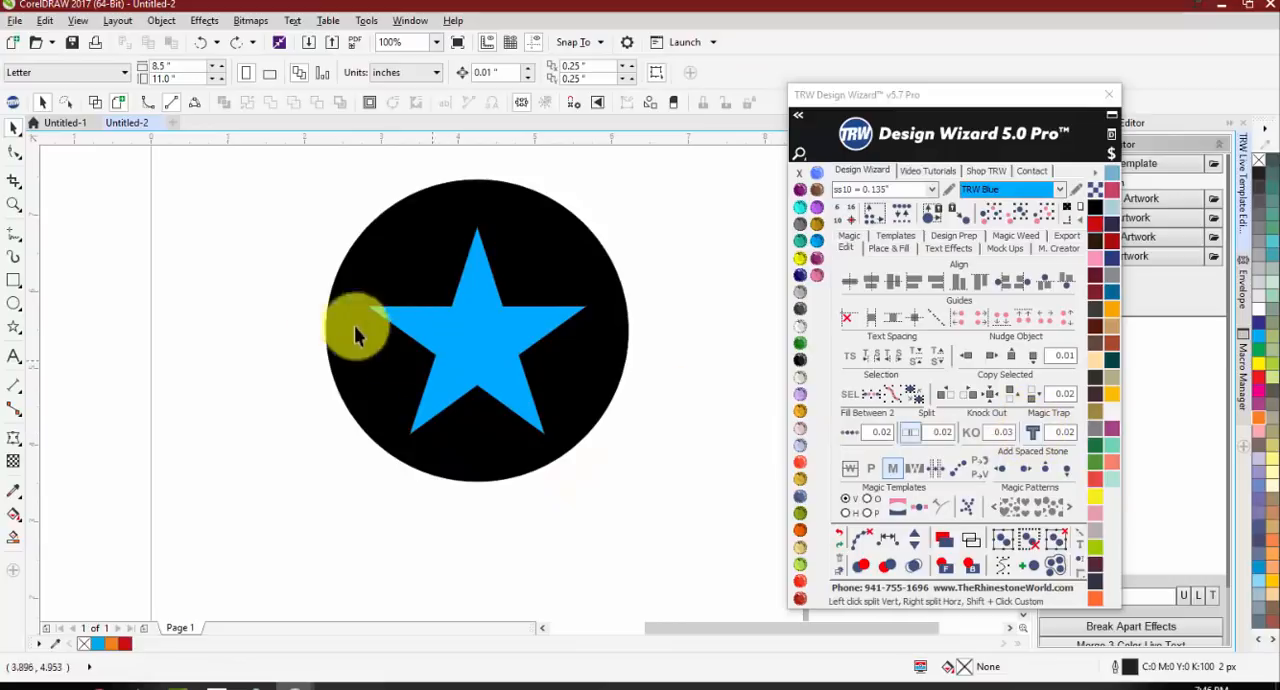
{"action": "left_click_drag", "start_coordinate": [266, 166], "coordinate": [713, 541]}
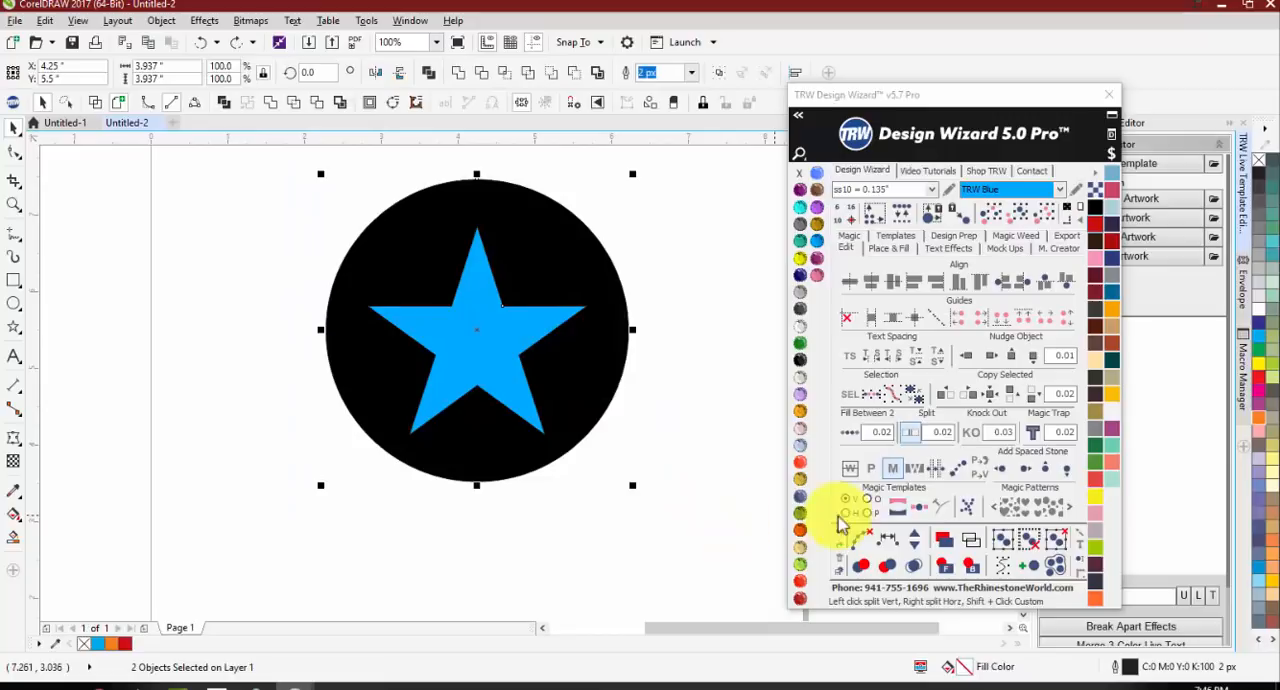
{"action": "left_click", "coordinate": [1032, 433]}
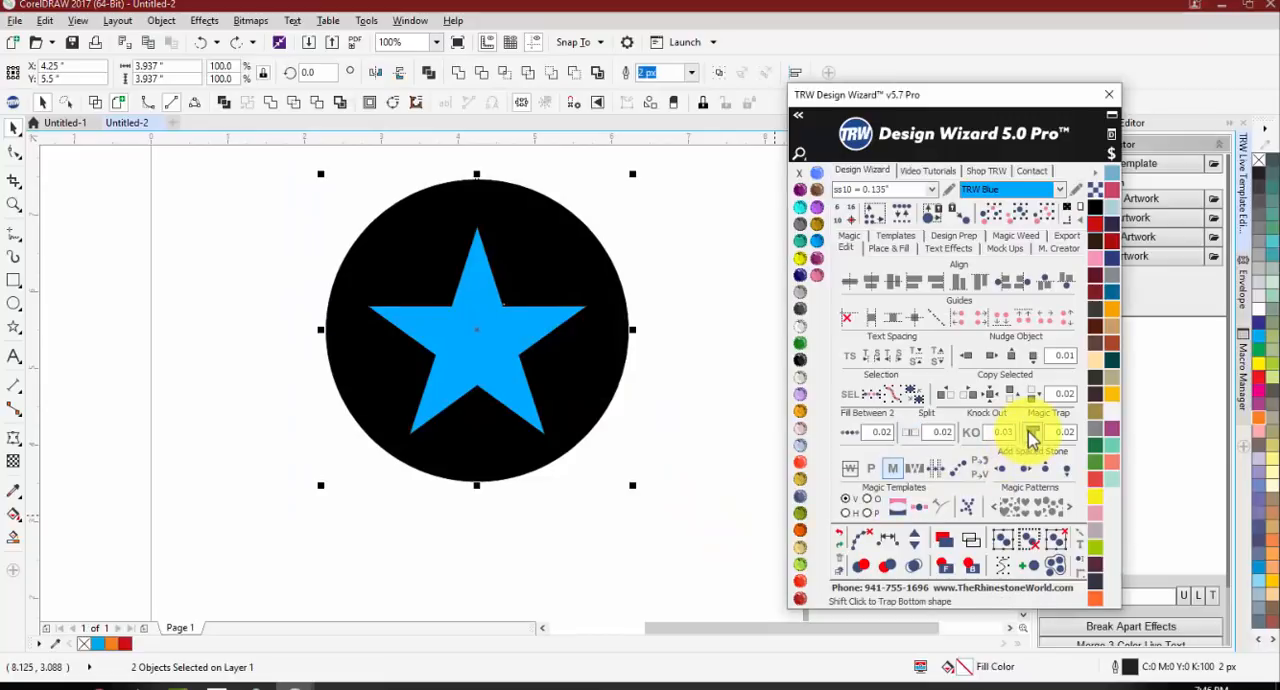
{"action": "left_click", "coordinate": [622, 512]}
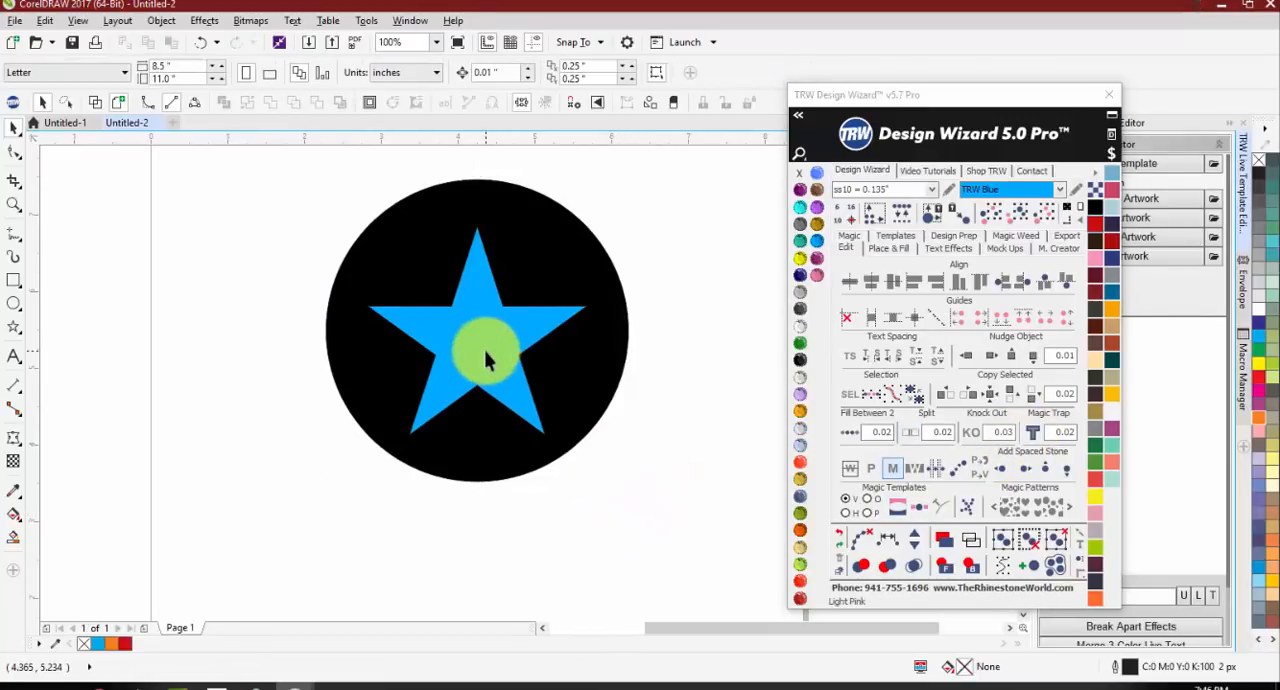
Step: Move the enlarged blue star off the circle to check the cut-out beneath it, and undo the move
{"action": "left_click_drag", "start_coordinate": [486, 352], "coordinate": [238, 352]}
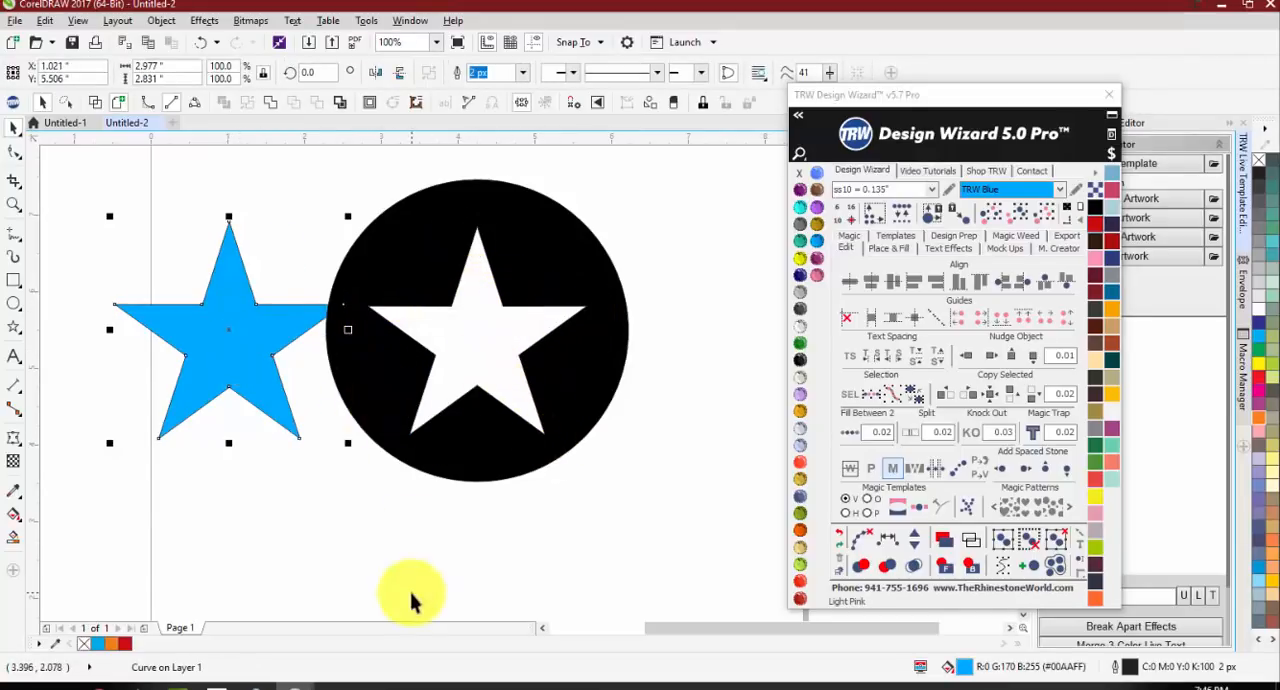
{"action": "left_click", "coordinate": [402, 550]}
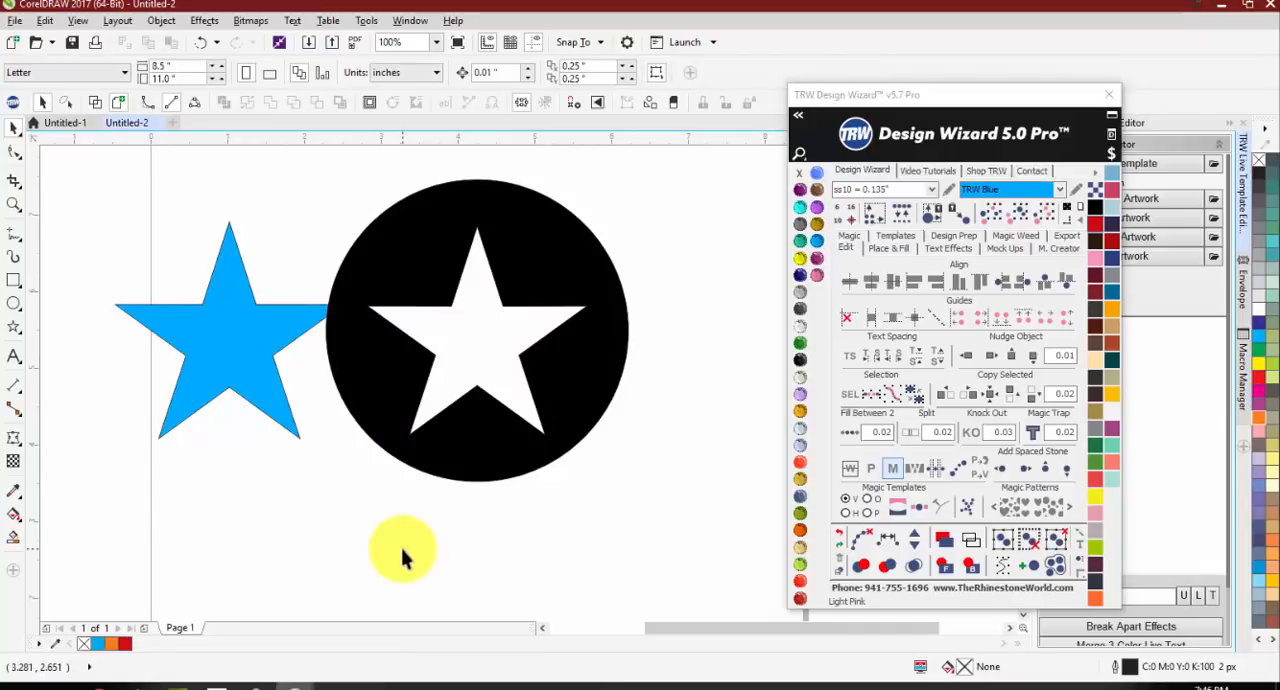
{"action": "key", "text": "ctrl+z"}
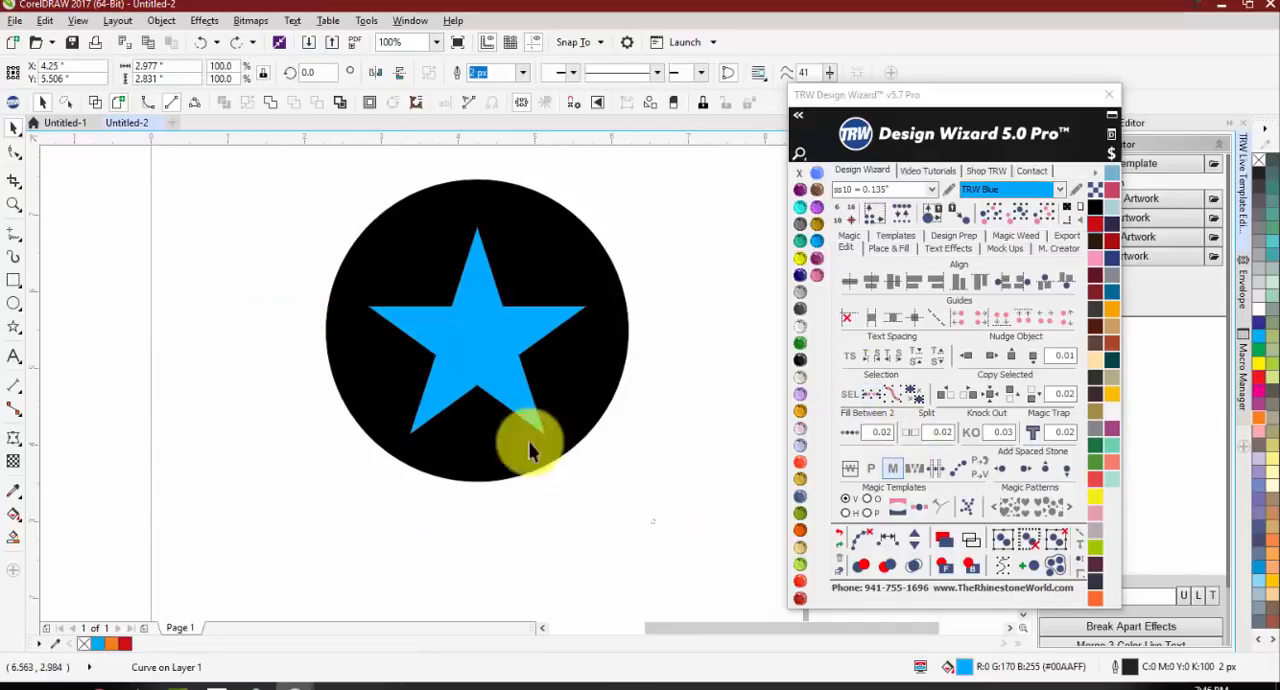
Step: Examine the star's overlap along the circle's cut-out edge with its nodes shown and in wireframe view
{"action": "key", "text": "F10"}
{"action": "scroll", "coordinate": [477, 230], "scroll_direction": "up", "scroll_amount": 4}
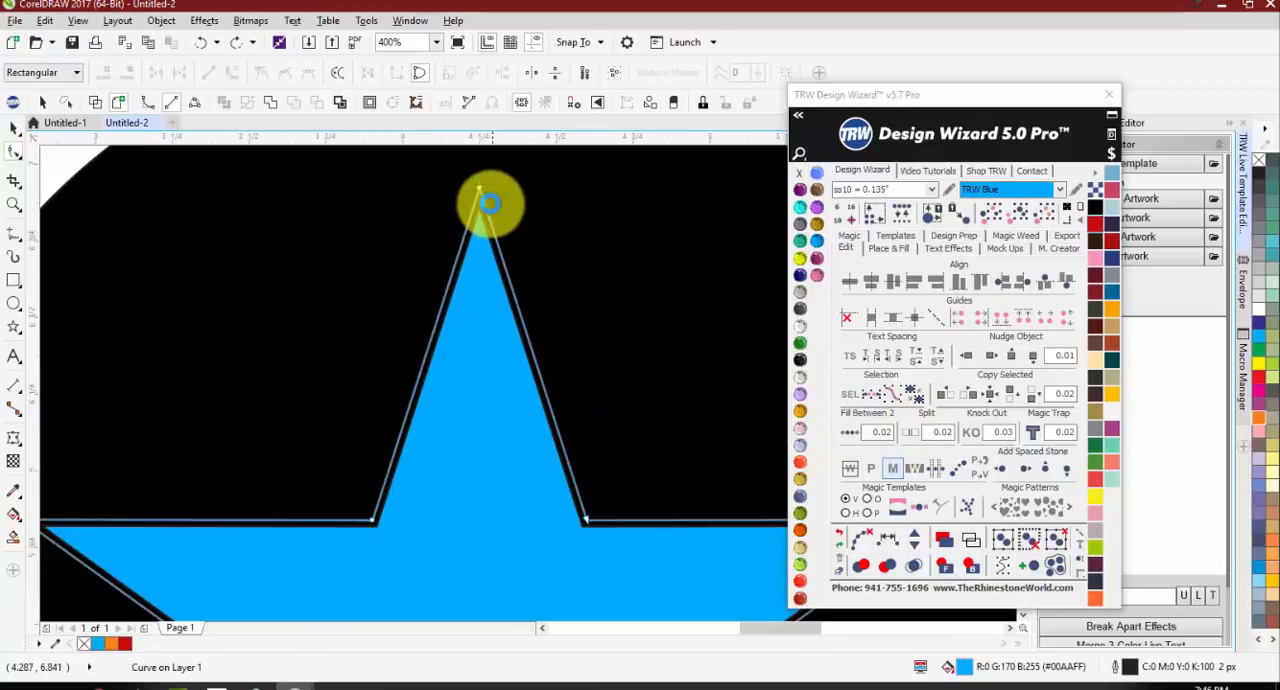
{"action": "scroll", "coordinate": [485, 233], "scroll_direction": "down", "scroll_amount": 2}
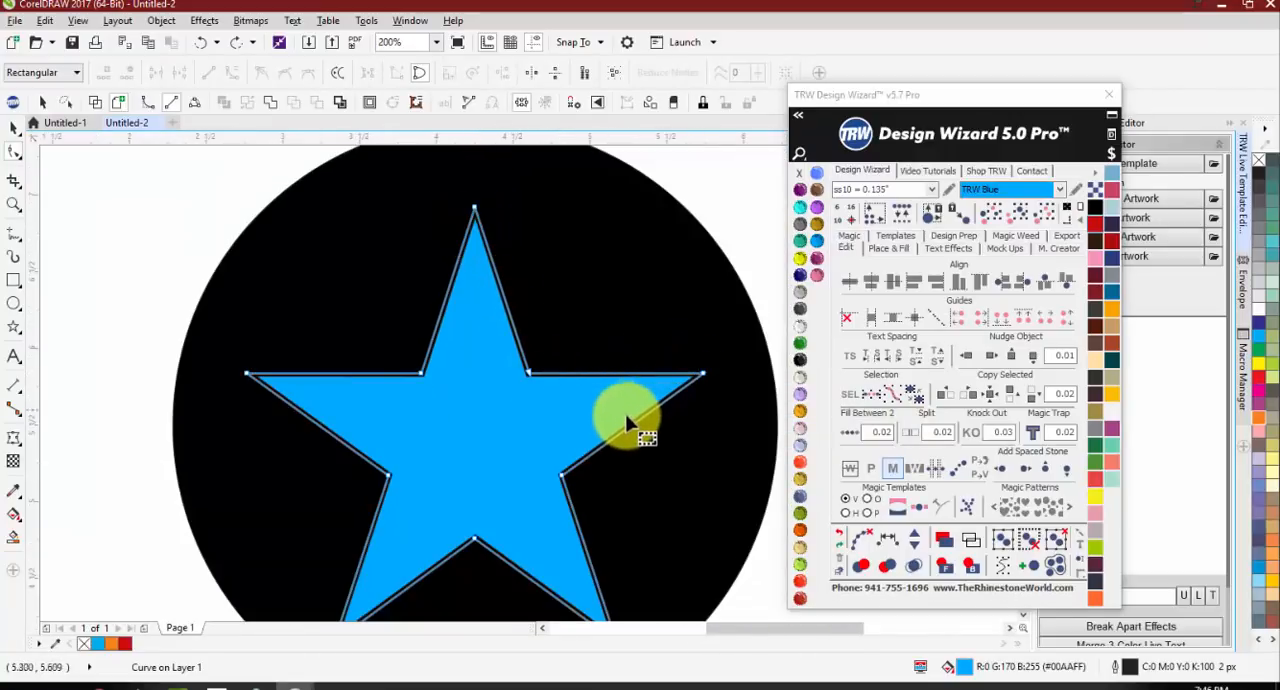
{"action": "scroll", "coordinate": [520, 360], "scroll_direction": "down", "scroll_amount": 2}
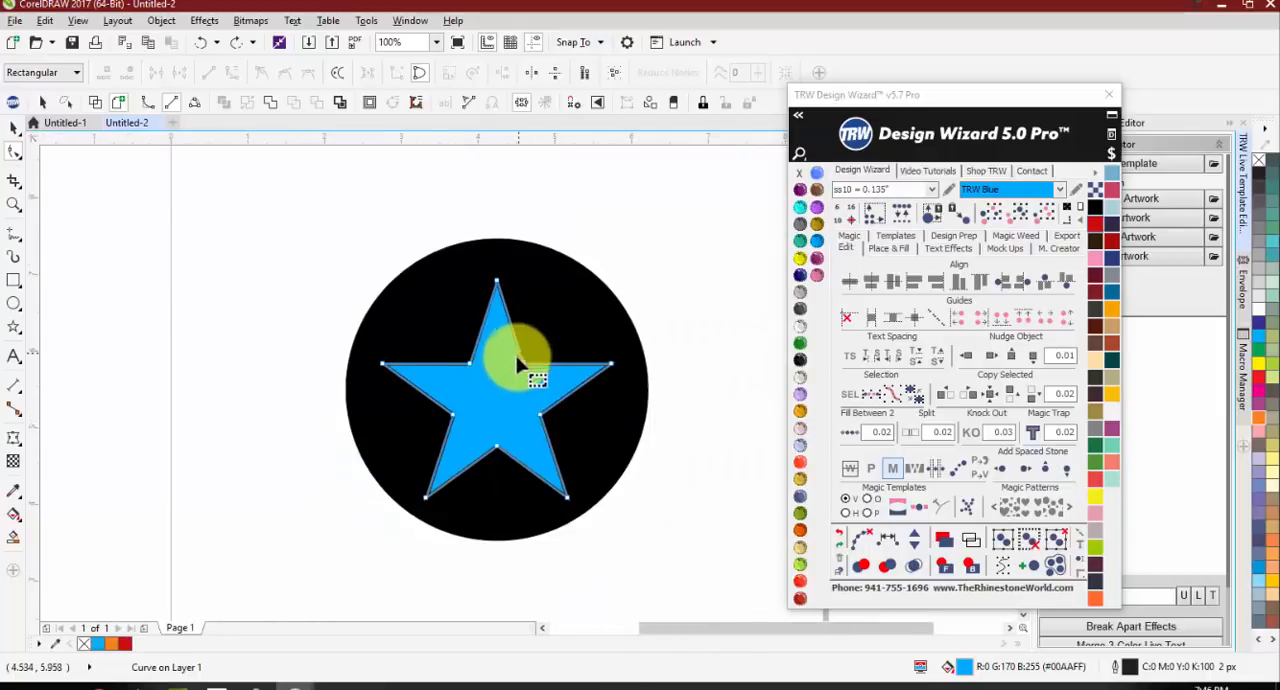
{"action": "scroll", "coordinate": [571, 357], "scroll_direction": "up", "scroll_amount": 2}
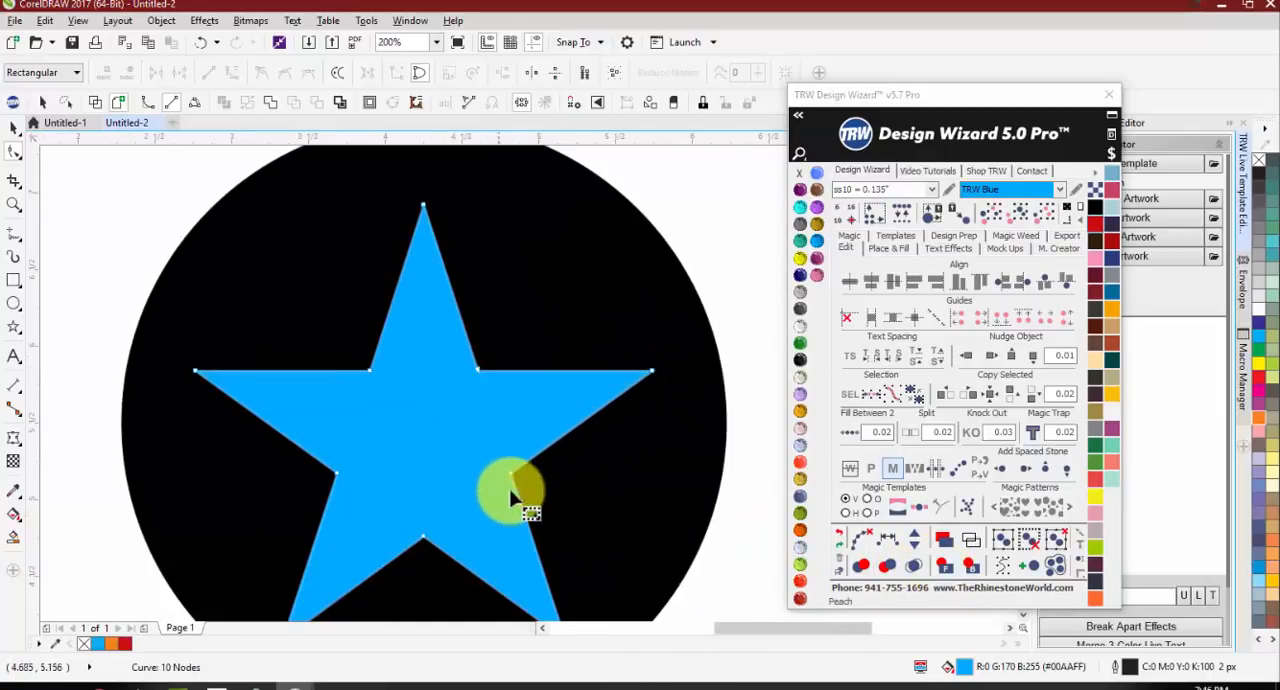
{"action": "key", "text": "space"}
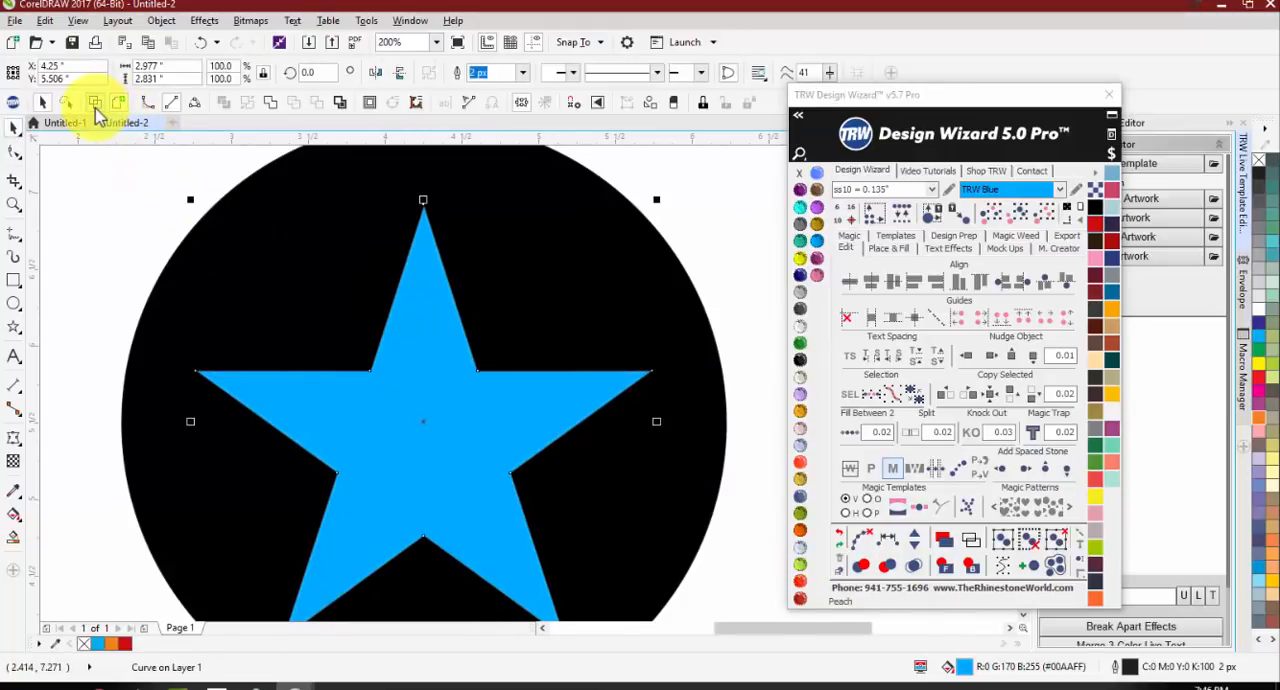
{"action": "left_click", "coordinate": [95, 103]}
{"action": "left_click", "coordinate": [86, 214]}
{"action": "scroll", "coordinate": [422, 220], "scroll_direction": "up", "scroll_amount": 2}
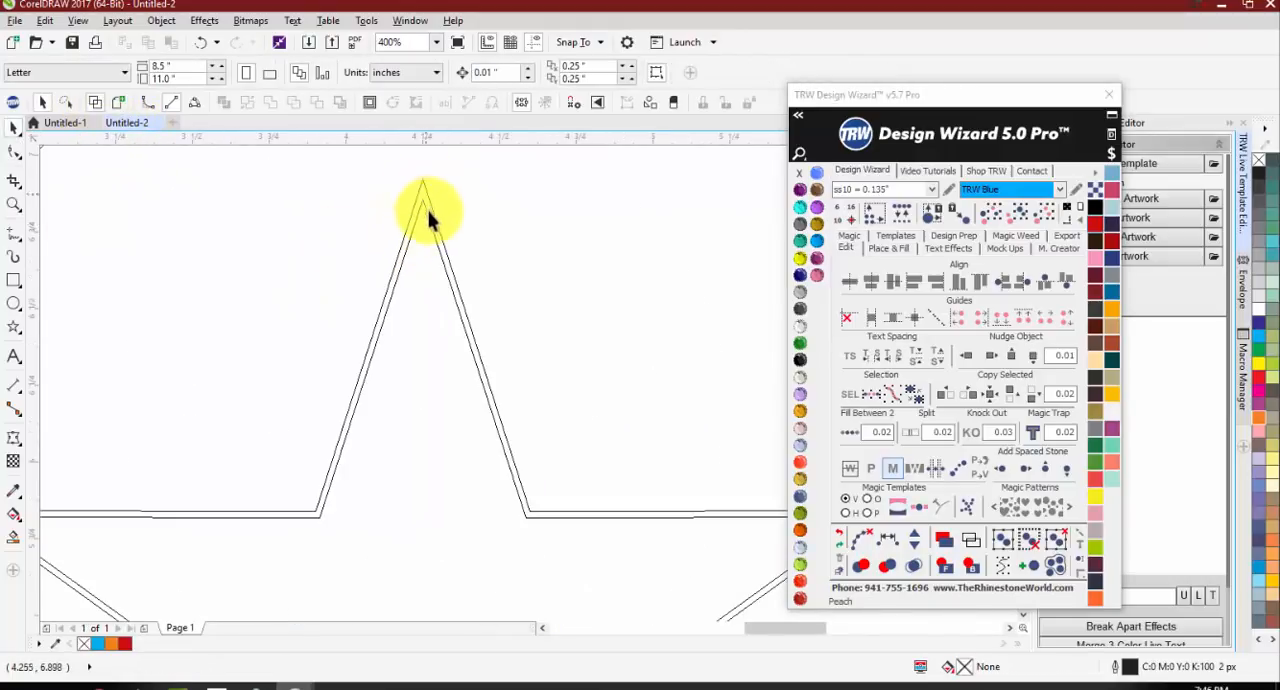
{"action": "scroll", "coordinate": [423, 363], "scroll_direction": "down", "scroll_amount": 2}
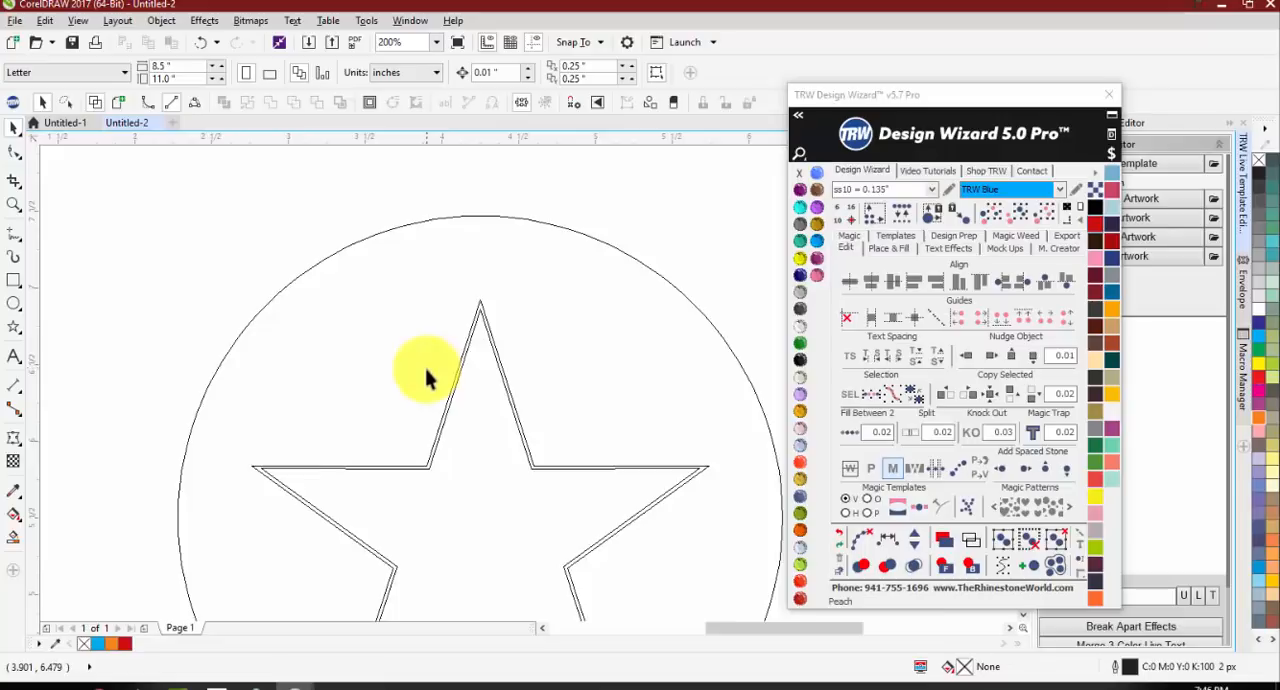
{"action": "left_click", "coordinate": [117, 103]}
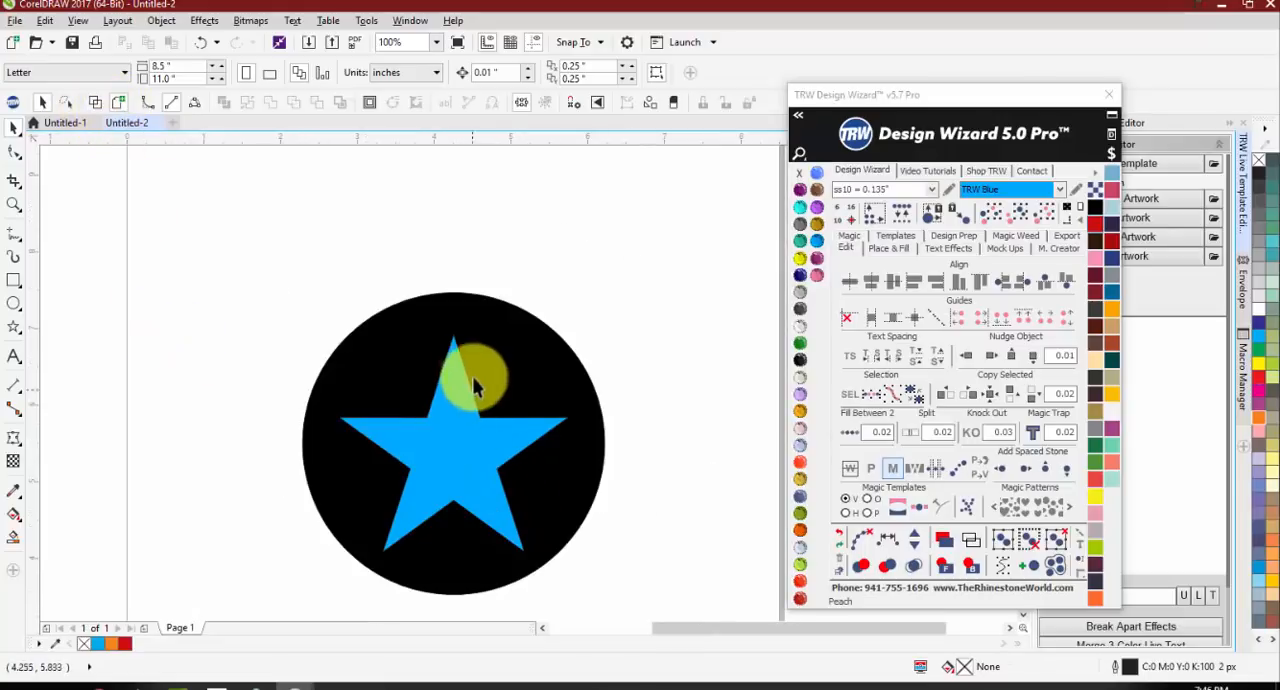
Step: Remove the outline from the blue star
{"action": "scroll", "coordinate": [443, 398], "scroll_direction": "up", "scroll_amount": 1}
{"action": "left_click", "coordinate": [444, 386]}
{"action": "scroll", "coordinate": [453, 336], "scroll_direction": "up", "scroll_amount": 2}
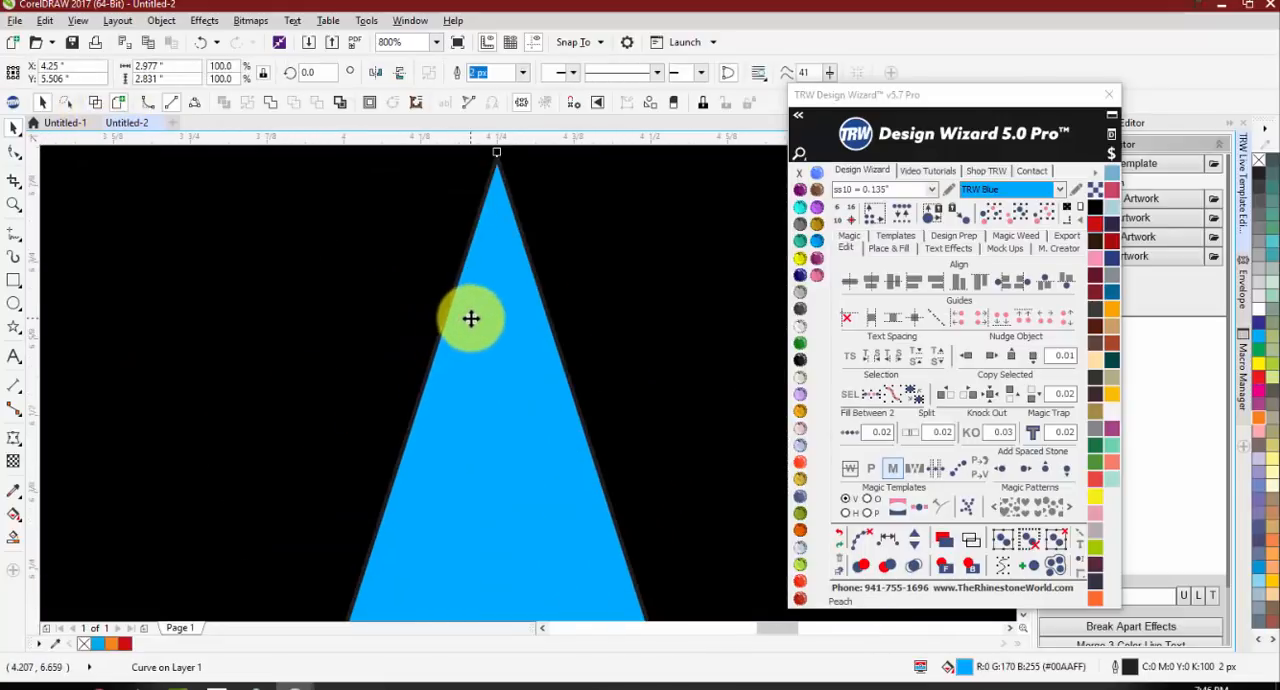
{"action": "scroll", "coordinate": [573, 240], "scroll_direction": "down", "scroll_amount": 2}
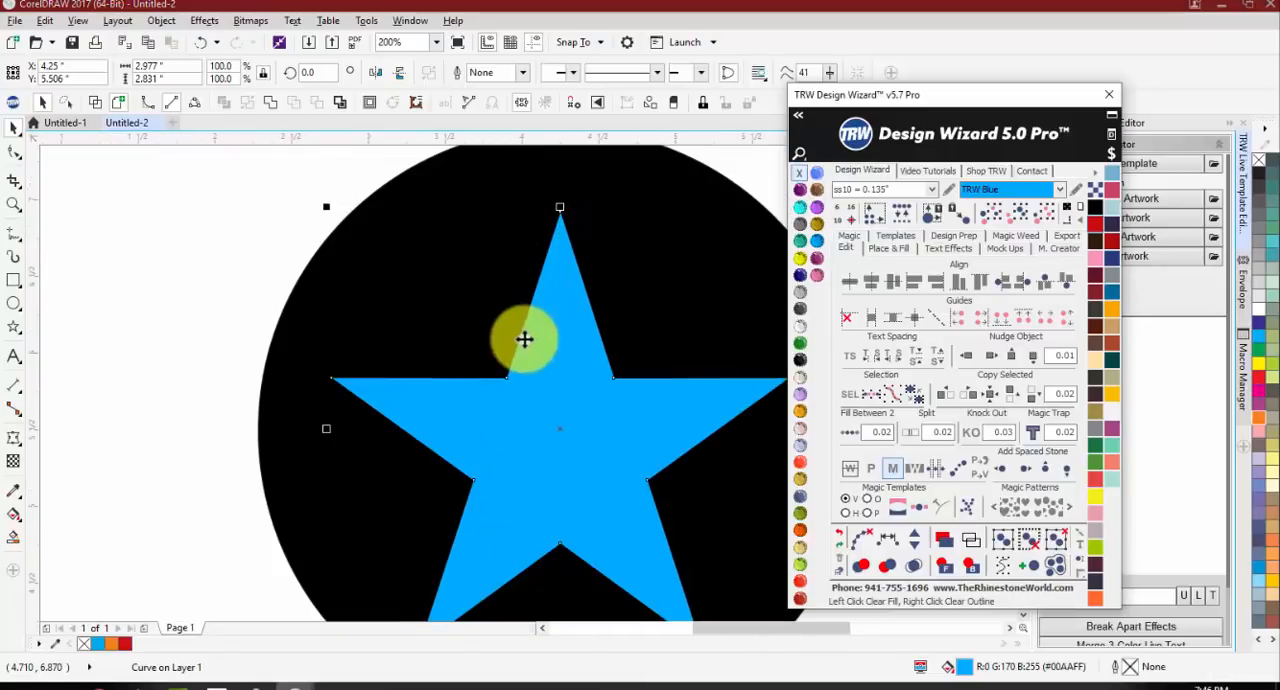
Step: Shift the star slightly to about X 4.275, Y 5.496 in to check the trap, and undo the move
{"action": "scroll", "coordinate": [457, 386], "scroll_direction": "up", "scroll_amount": 2}
{"action": "left_click", "coordinate": [490, 393]}
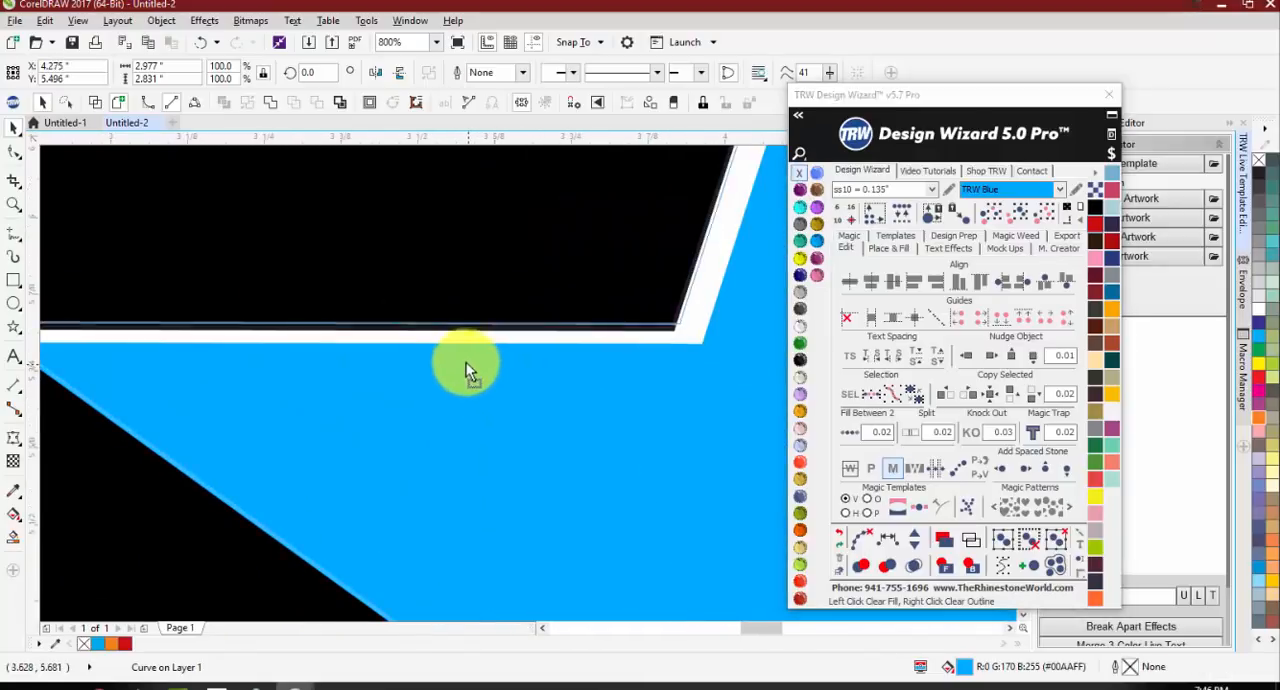
{"action": "key", "text": "ctrl+z"}
{"action": "key", "text": "ctrl+shift+z"}
{"action": "key", "text": "ctrl+z"}
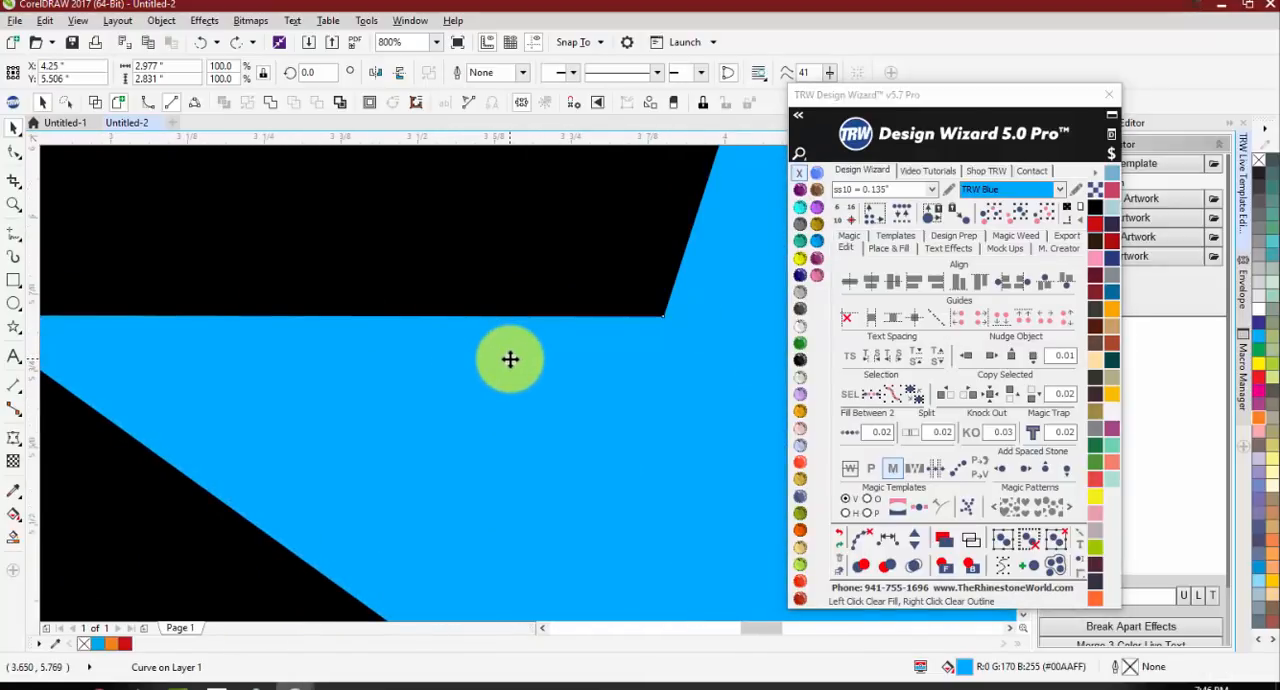
Step: Nudge the star sideways between X 4.22 and 4.29 in to test the overlap, leaving it at X 4.24 in
{"action": "key", "text": "Right"}
{"action": "key", "text": "Left"}
{"action": "key", "text": "Left"}
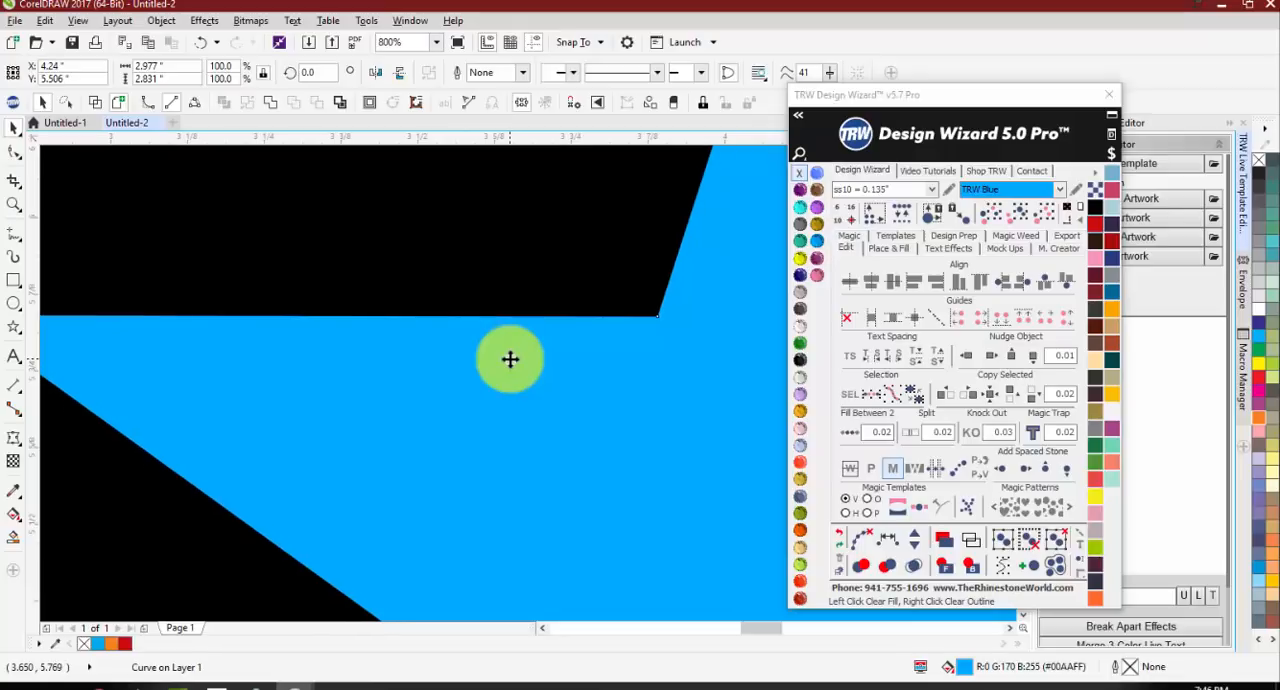
{"action": "scroll", "coordinate": [408, 320], "scroll_direction": "down", "scroll_amount": 2}
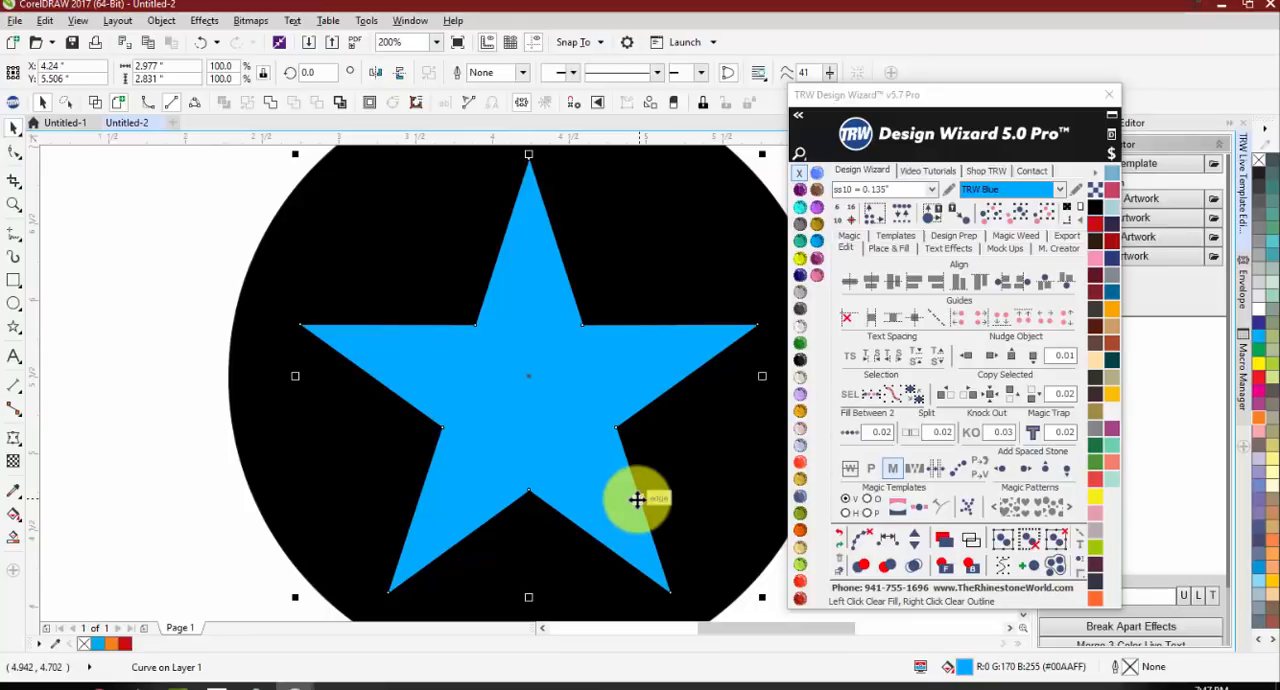
{"action": "key", "text": "Right"}
{"action": "key", "text": "Right"}
{"action": "key", "text": "Right"}
{"action": "key", "text": "Right"}
{"action": "key", "text": "Right"}
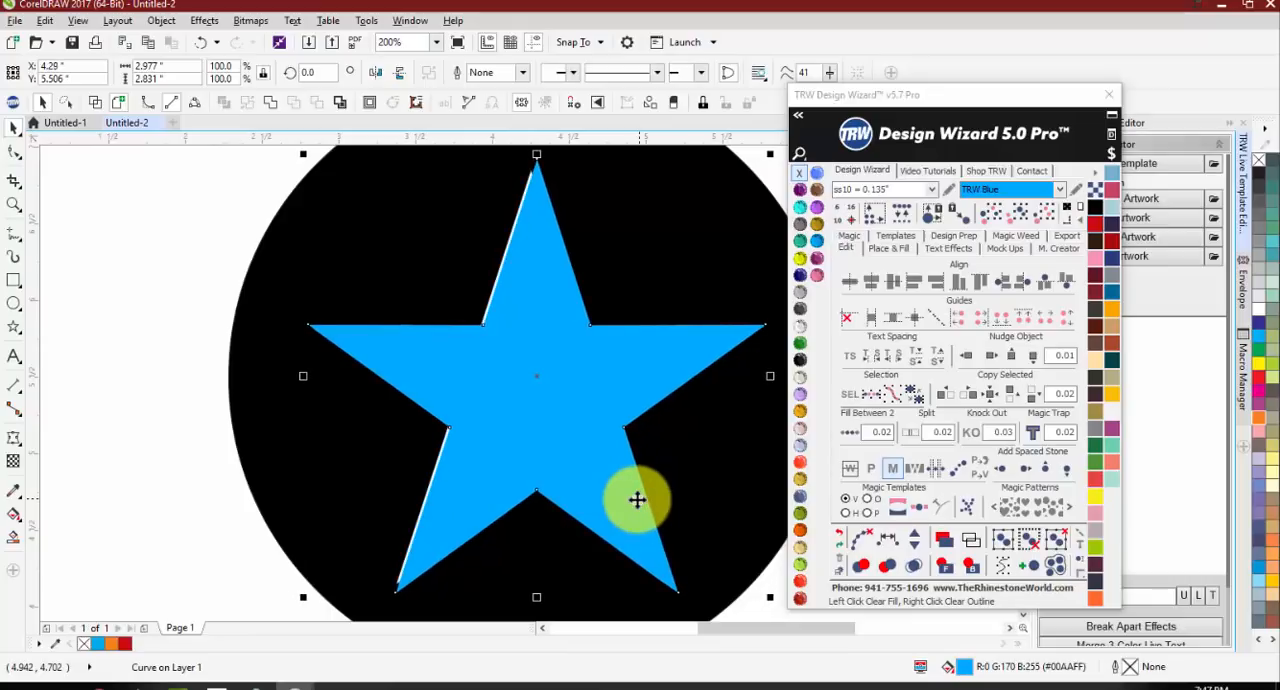
{"action": "key", "text": "Left"}
{"action": "key", "text": "Left"}
{"action": "key", "text": "Left"}
{"action": "key", "text": "Left"}
{"action": "key", "text": "Left"}
{"action": "key", "text": "Left"}
{"action": "key", "text": "Left"}
{"action": "key", "text": "Left"}
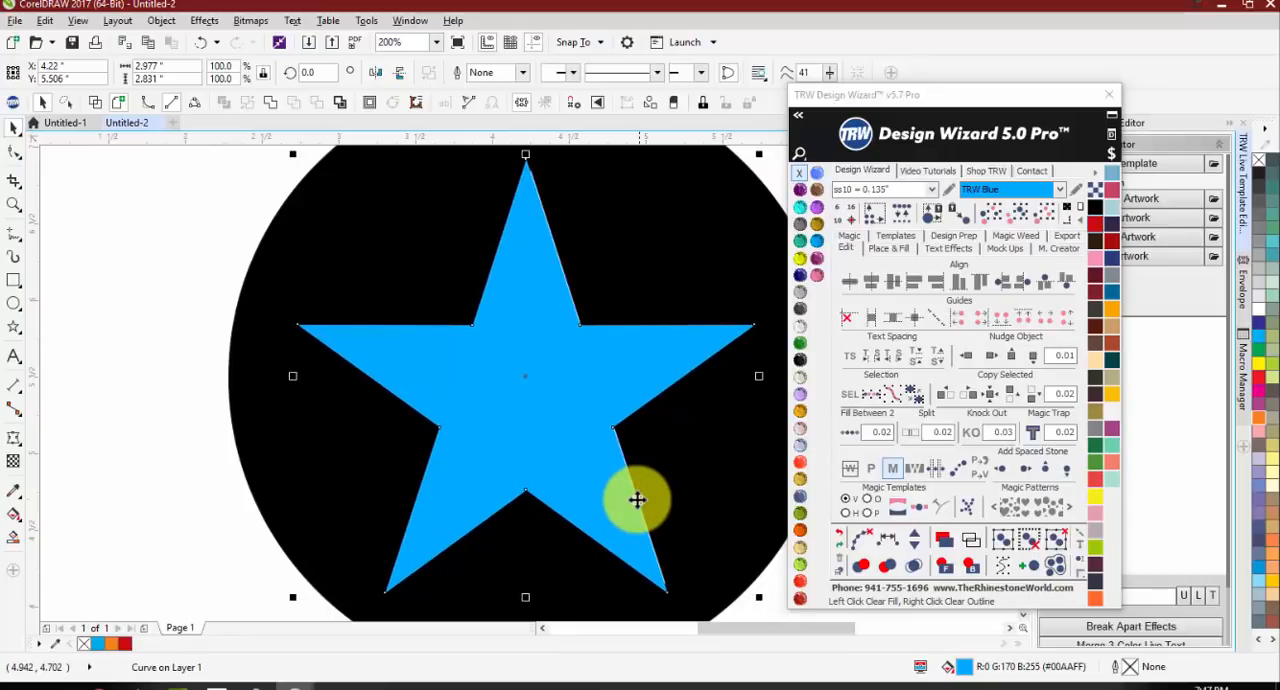
{"action": "key", "text": "Right"}
{"action": "key", "text": "Right"}
{"action": "key", "text": "Right"}
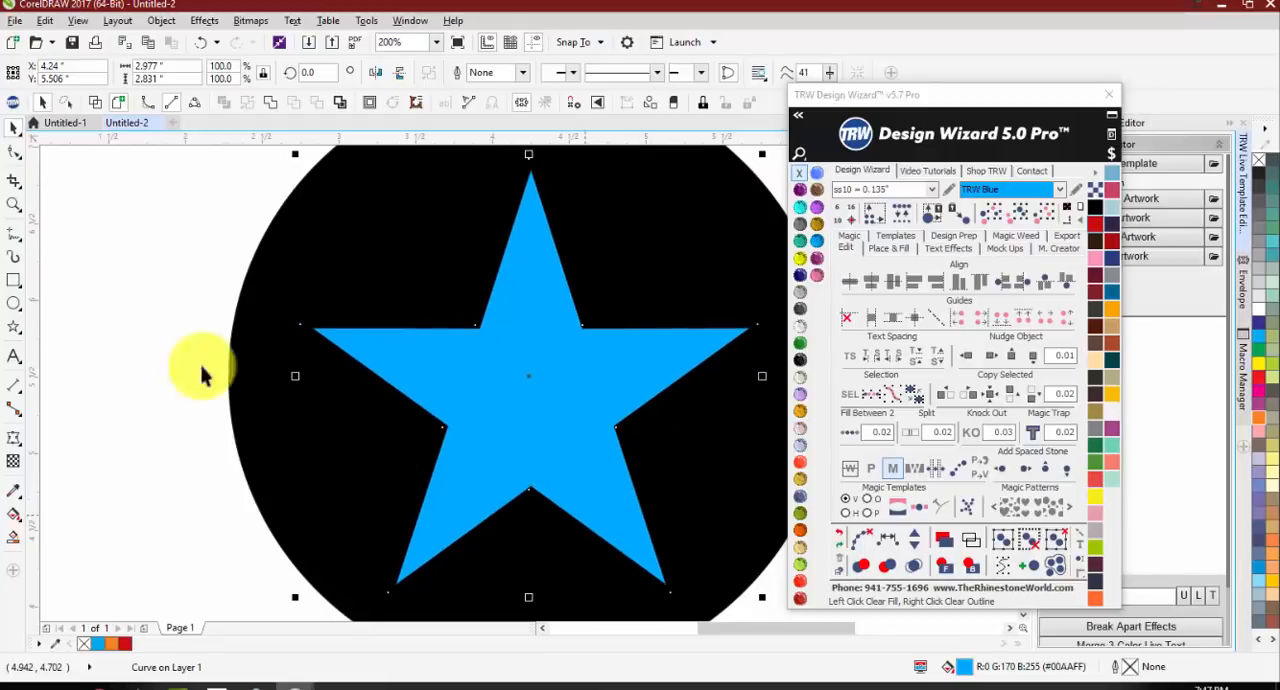
Step: Send the blue star behind the black circle and deselect it
{"action": "key", "text": "Escape"}
{"action": "scroll", "coordinate": [418, 398], "scroll_direction": "down", "scroll_amount": 1}
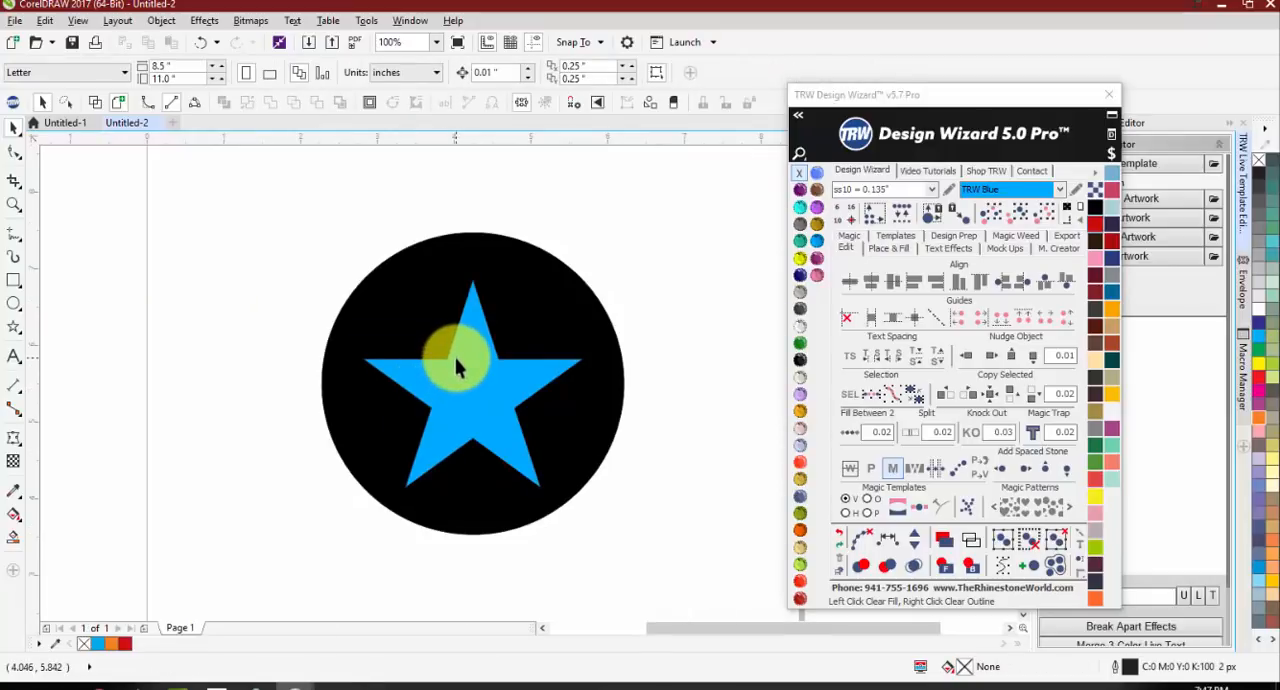
{"action": "scroll", "coordinate": [460, 366], "scroll_direction": "up", "scroll_amount": 1}
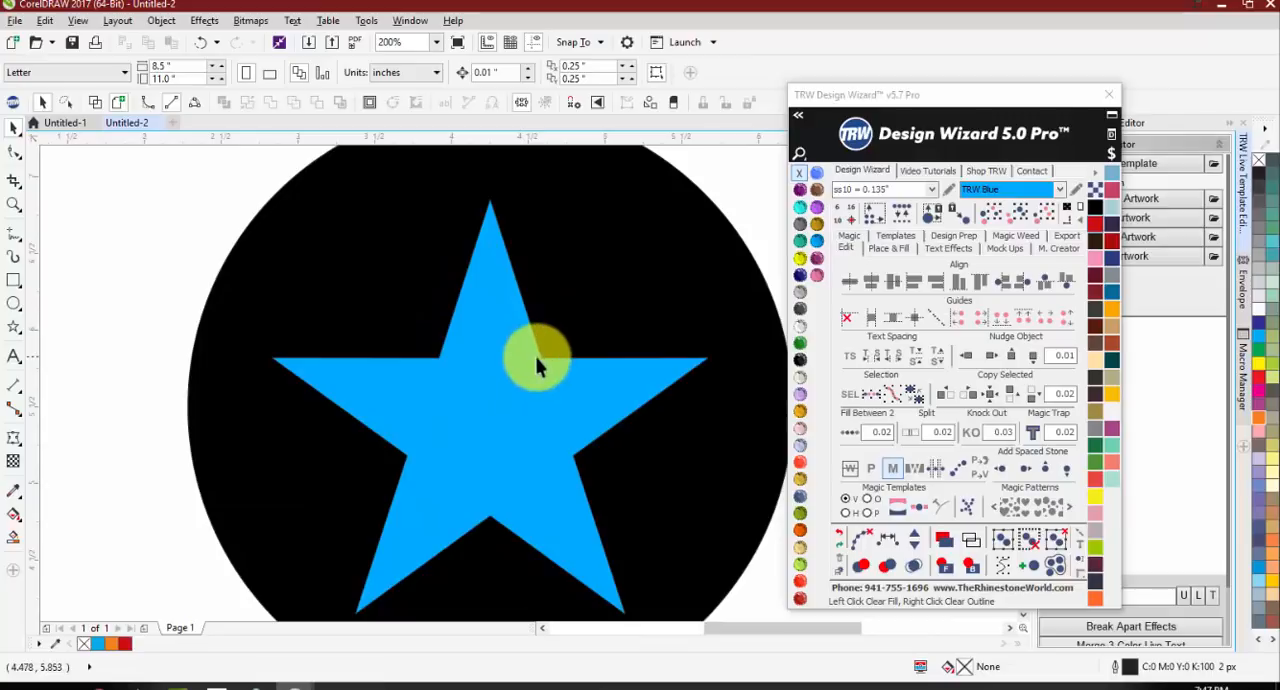
{"action": "left_click", "coordinate": [491, 366]}
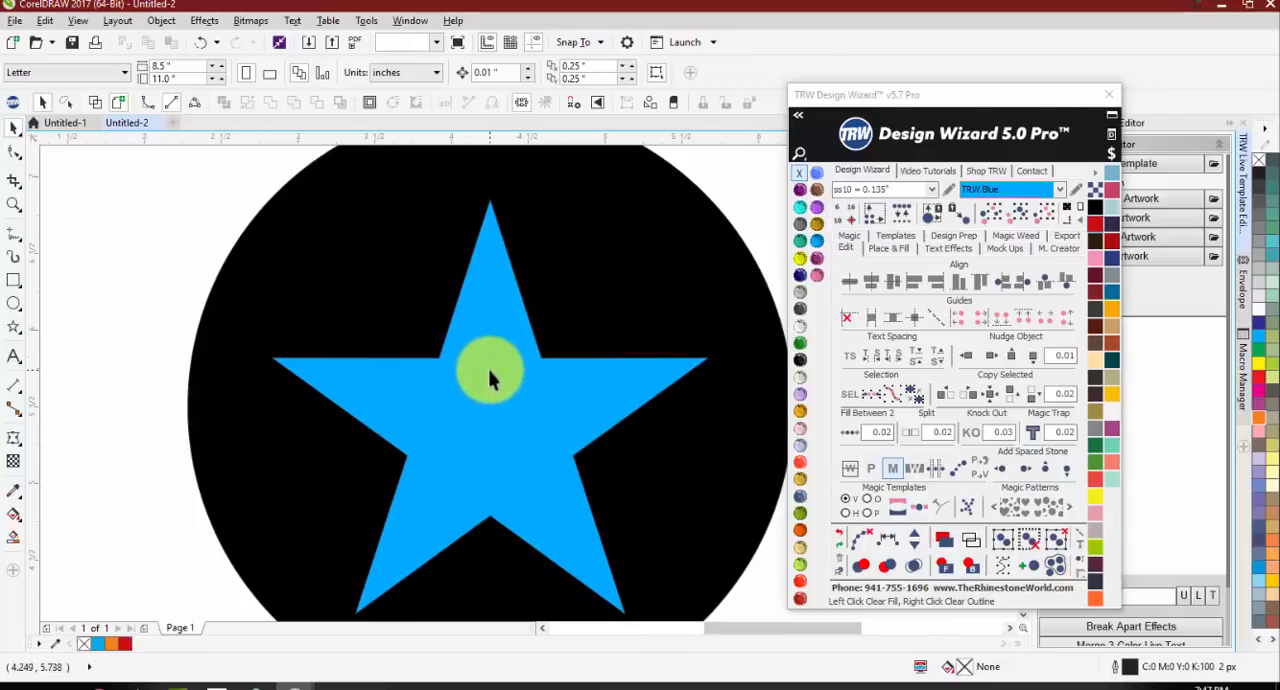
{"action": "left_click", "coordinate": [1095, 175]}
{"action": "left_click", "coordinate": [177, 254]}
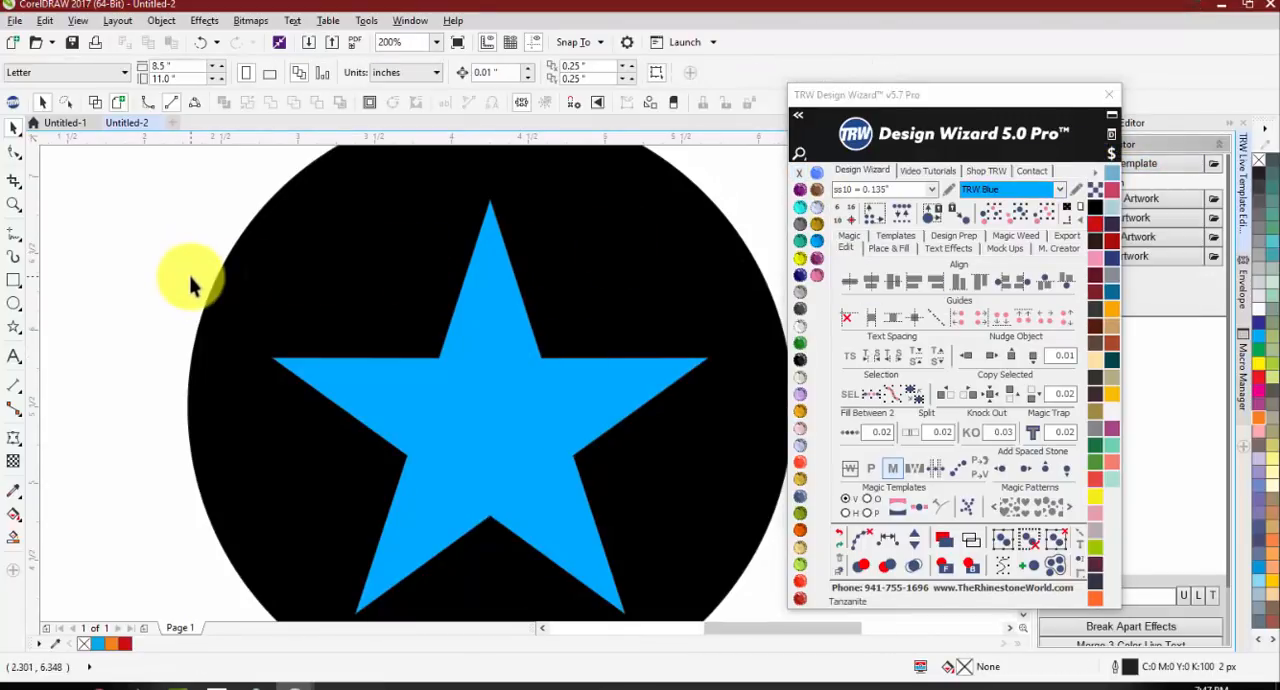
Step: Move the star down behind the circle's cut-out, to about X 4.245, Y 5.204 in
{"action": "left_click_drag", "start_coordinate": [434, 409], "coordinate": [443, 430]}
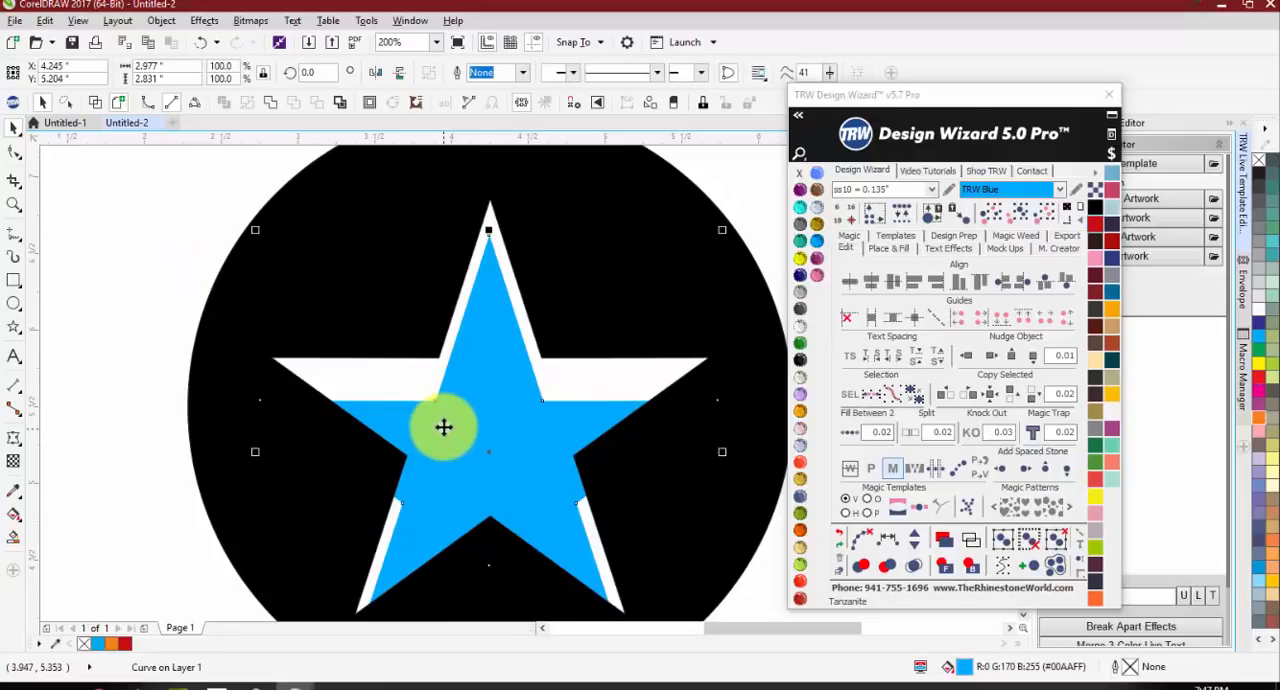
Step: Undo the star's downward shift, and try moving it off the circle to about X 0.261, Y 5.933 in before restoring its position
{"action": "key", "text": "ctrl+z"}
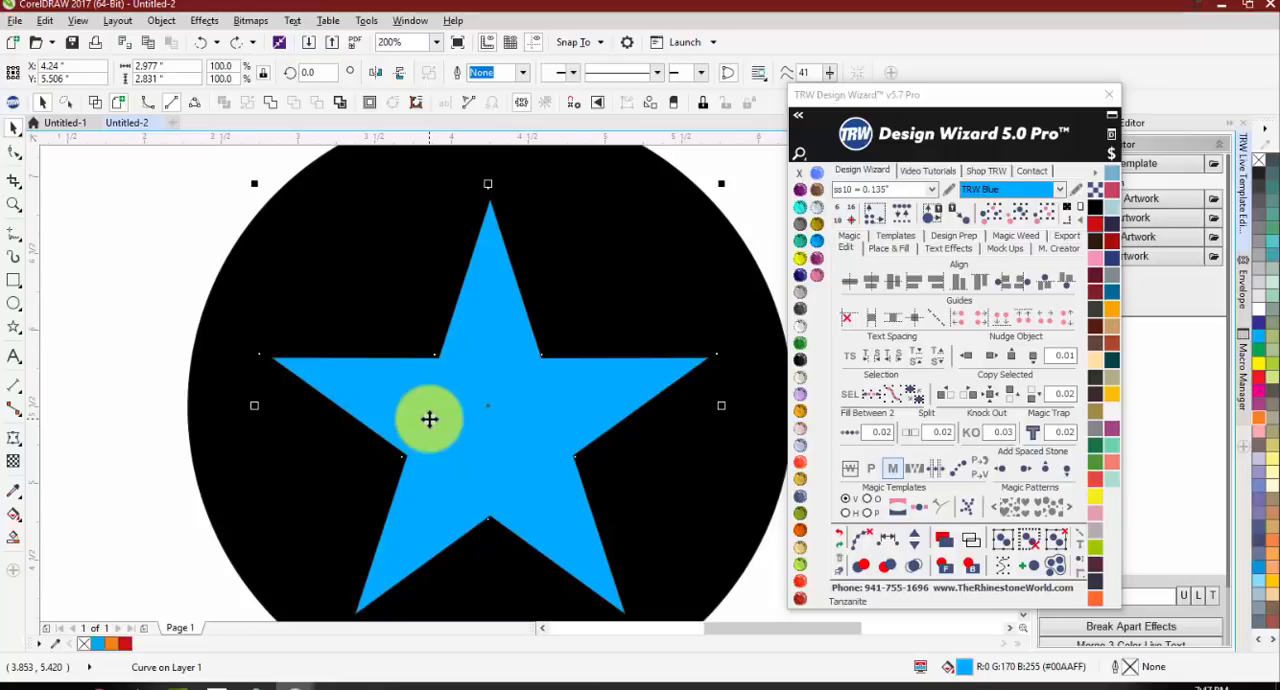
{"action": "scroll", "coordinate": [472, 382], "scroll_direction": "down", "scroll_amount": 1}
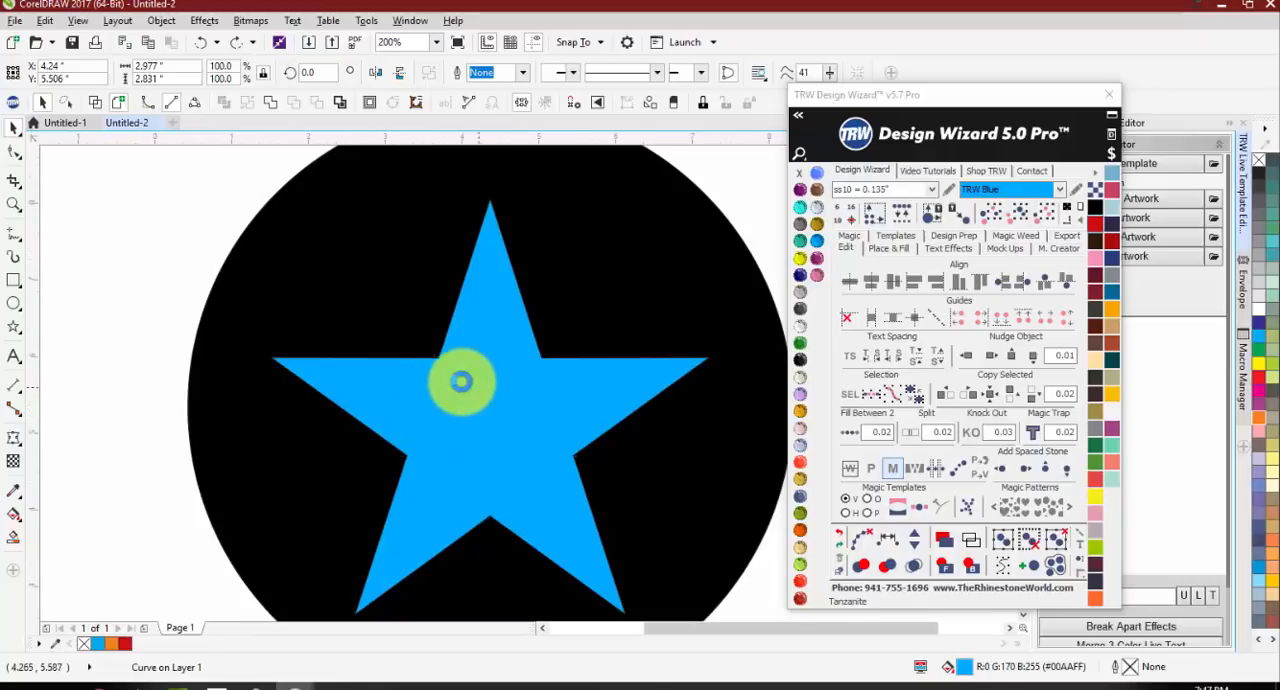
{"action": "left_click_drag", "start_coordinate": [469, 382], "coordinate": [294, 374]}
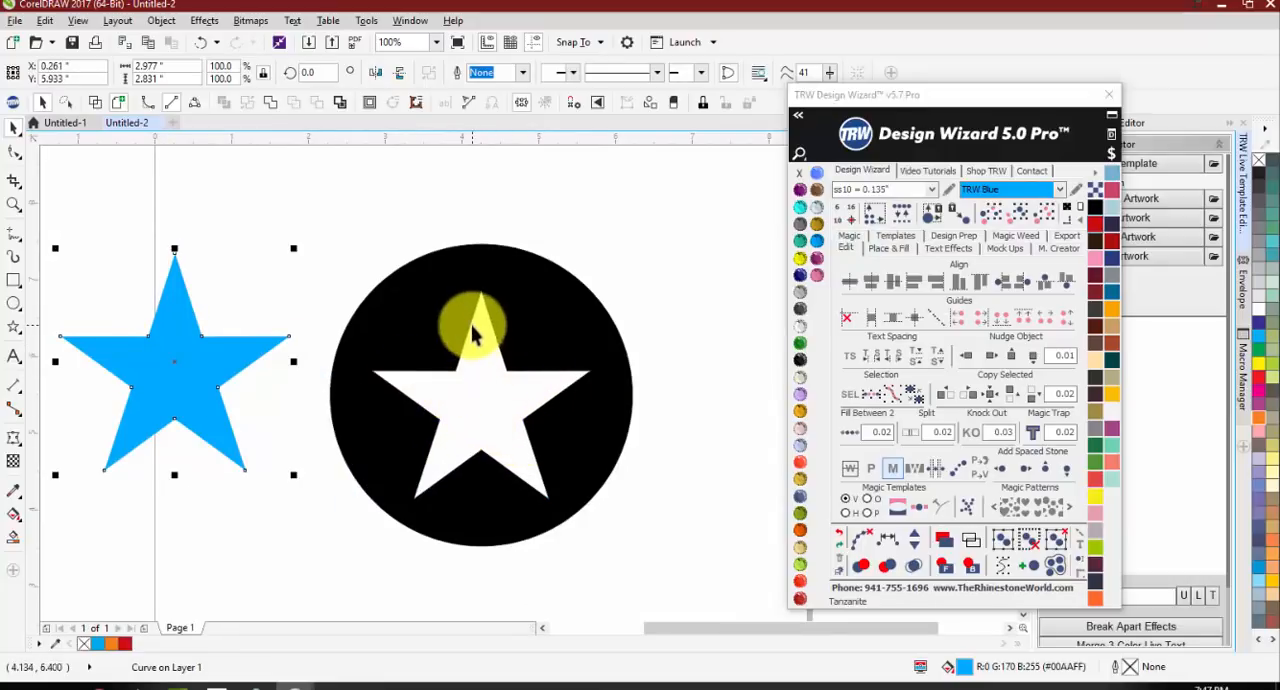
{"action": "key", "text": "ctrl+z"}
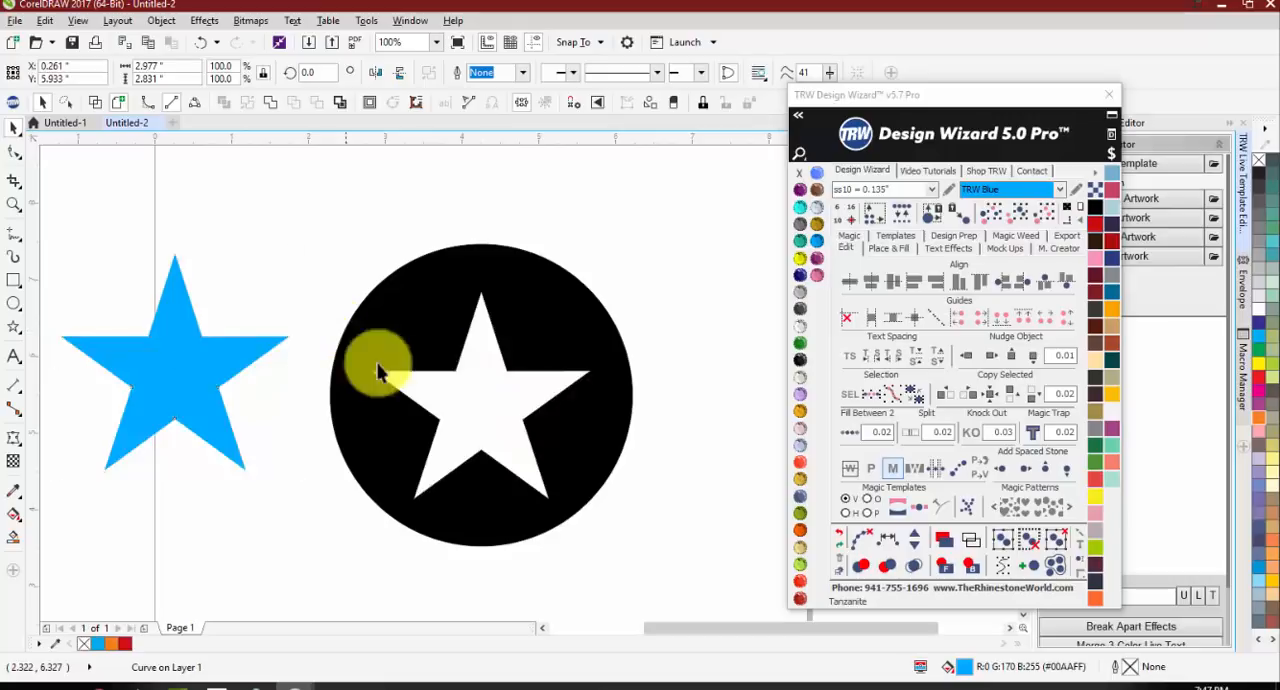
{"action": "left_click", "coordinate": [660, 598]}
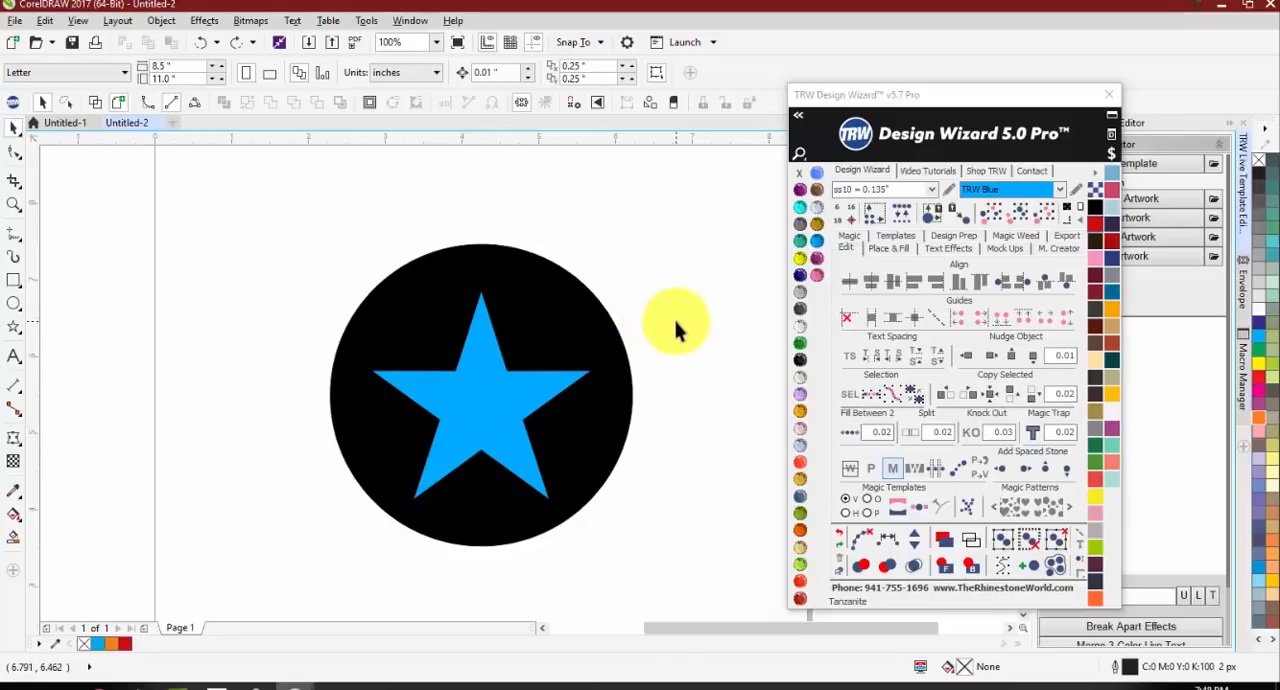
Step: Try a small Emerald-filled five-pointed star about 0.61 by 0.58 in on the blue star, and delete it
{"action": "left_click", "coordinate": [12, 326]}
{"action": "mouse_move", "coordinate": [488, 371]}
{"action": "left_mouse_down"}
{"action": "mouse_move", "coordinate": [463, 421]}
{"action": "mouse_move", "coordinate": [480, 403]}
{"action": "left_mouse_up"}
{"action": "left_click", "coordinate": [804, 347]}
{"action": "scroll", "coordinate": [482, 393], "scroll_direction": "up", "scroll_amount": 2}
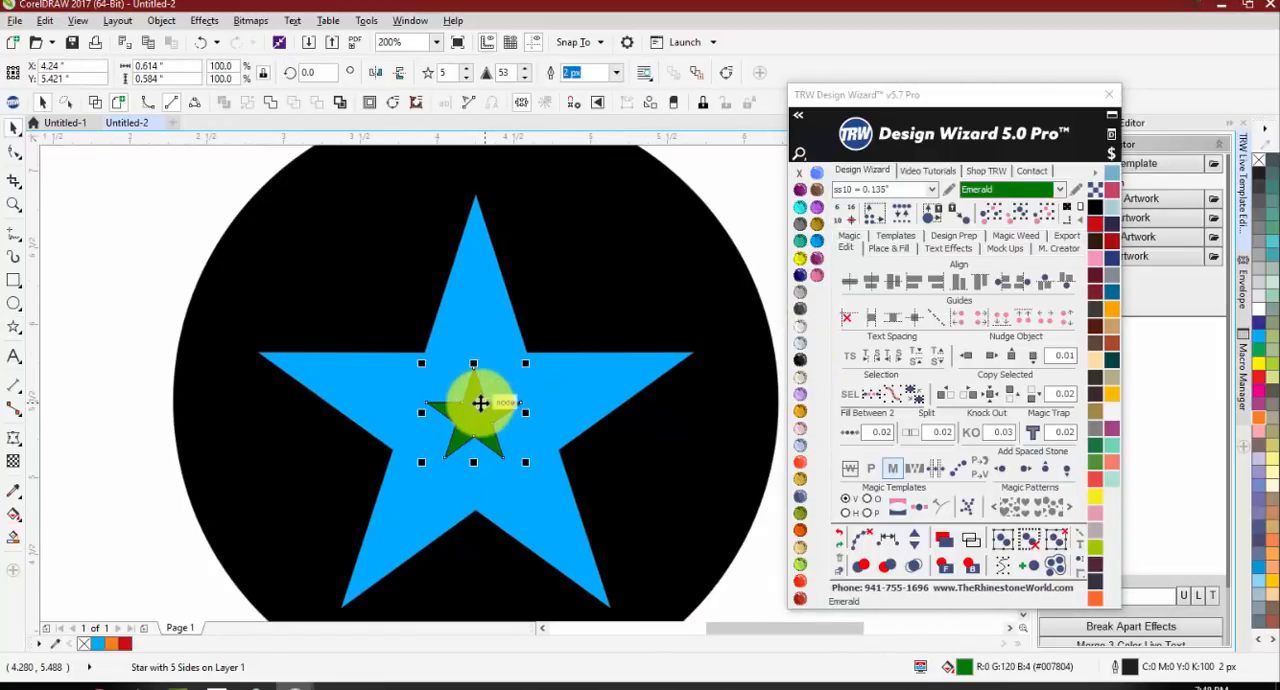
{"action": "key", "text": "Delete"}
Step: Nudge the blue star sideways between about X 4.21 and 4.28 in to test the trap at different zoom levels
{"action": "left_click", "coordinate": [474, 397]}
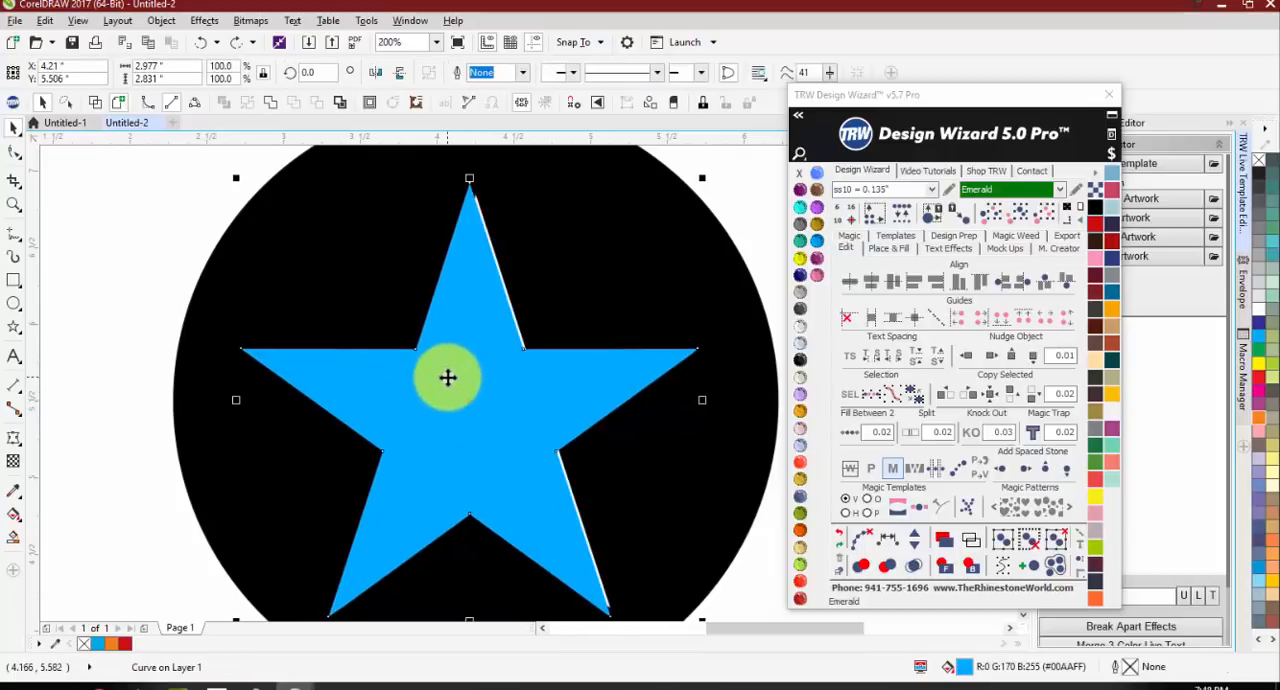
{"action": "scroll", "coordinate": [470, 393], "scroll_direction": "down", "scroll_amount": 3}
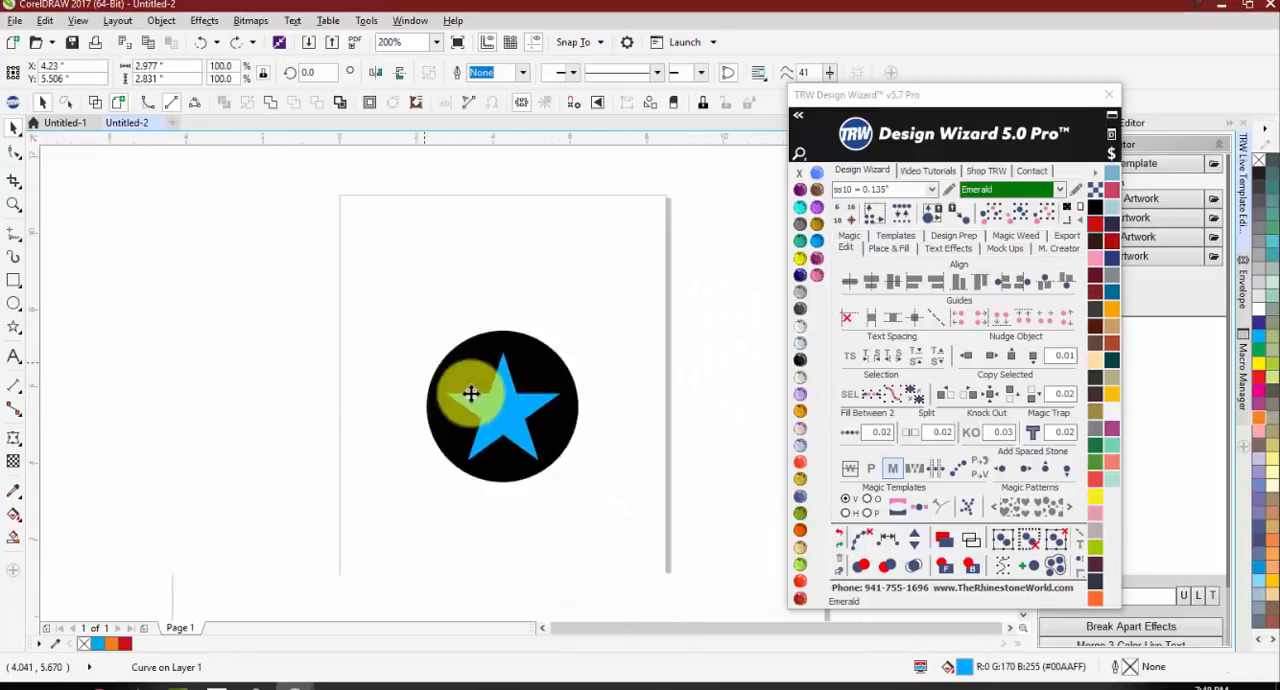
{"action": "scroll", "coordinate": [470, 393], "scroll_direction": "down", "scroll_amount": 4}
{"action": "scroll", "coordinate": [485, 430], "scroll_direction": "up", "scroll_amount": 2}
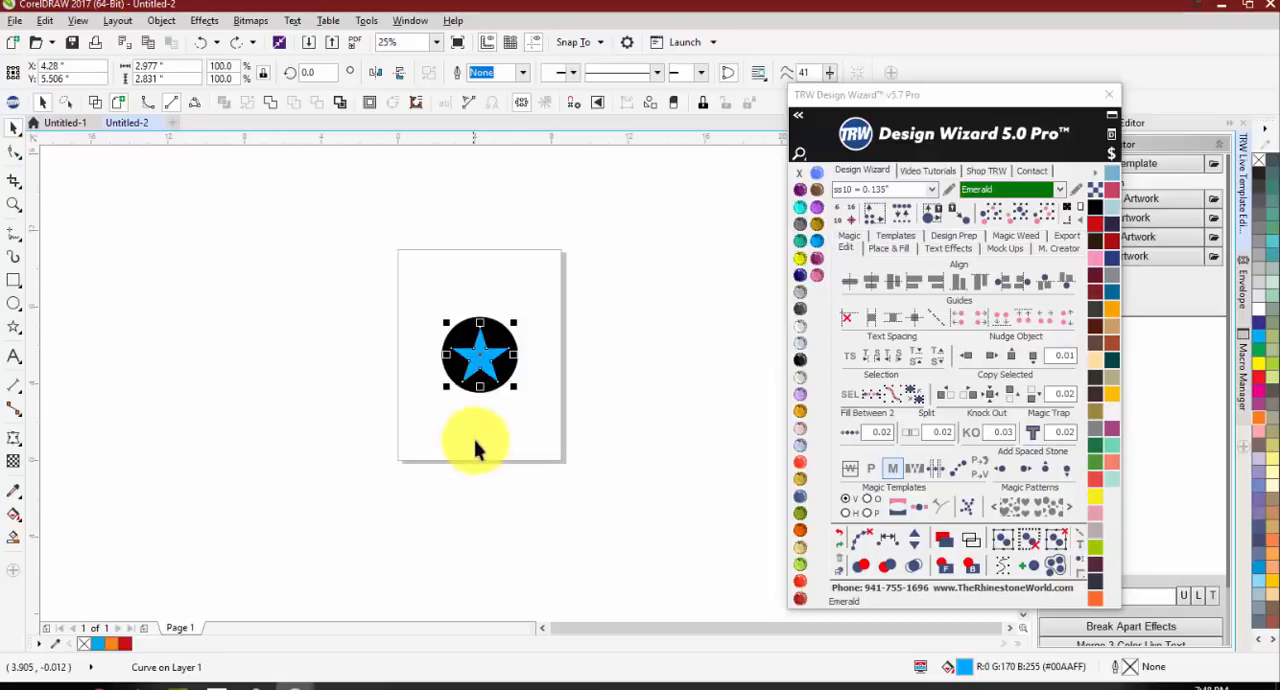
{"action": "left_click", "coordinate": [475, 441]}
Step: Undo the star's moves and the Magic Trap, back to the plain circle and star
{"action": "left_click_drag", "start_coordinate": [480, 355], "coordinate": [458, 397]}
{"action": "key", "text": "ctrl+z"}
{"action": "scroll", "coordinate": [481, 370], "scroll_direction": "up", "scroll_amount": 1}
{"action": "key", "text": "ctrl+z"}
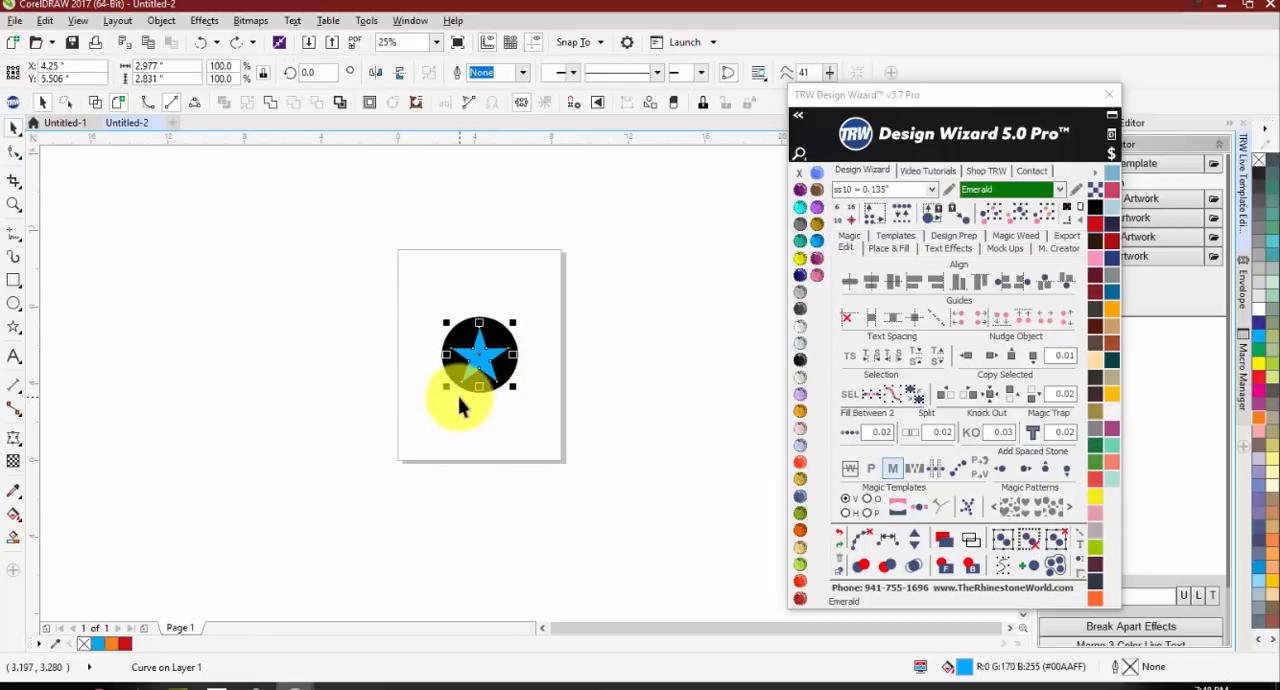
{"action": "key", "text": "ctrl+z"}
Step: Try moving the blue star aside to check the circle beneath it, and undo the move
{"action": "key", "text": "ctrl+z"}
{"action": "key", "text": "ctrl+z"}
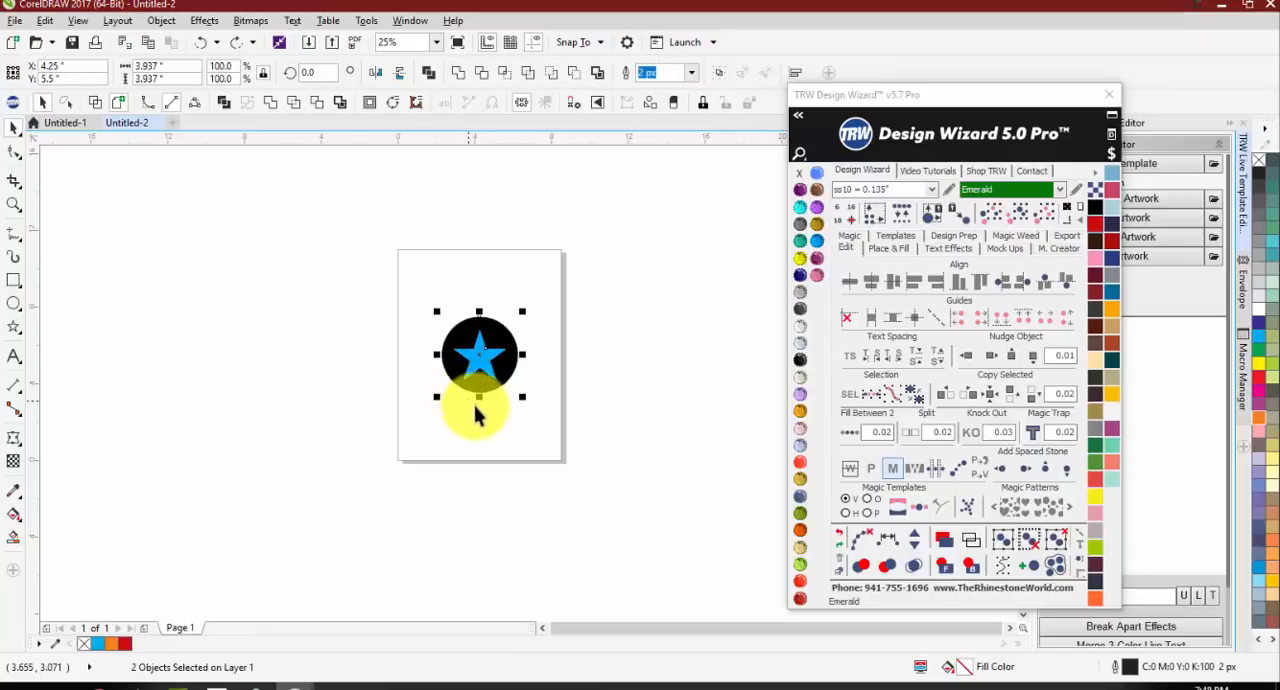
{"action": "left_click", "coordinate": [475, 405]}
{"action": "left_click_drag", "start_coordinate": [478, 370], "coordinate": [443, 393]}
{"action": "key", "text": "ctrl+z"}
{"action": "left_click", "coordinate": [469, 452]}
{"action": "scroll", "coordinate": [476, 354], "scroll_direction": "up", "scroll_amount": 2}
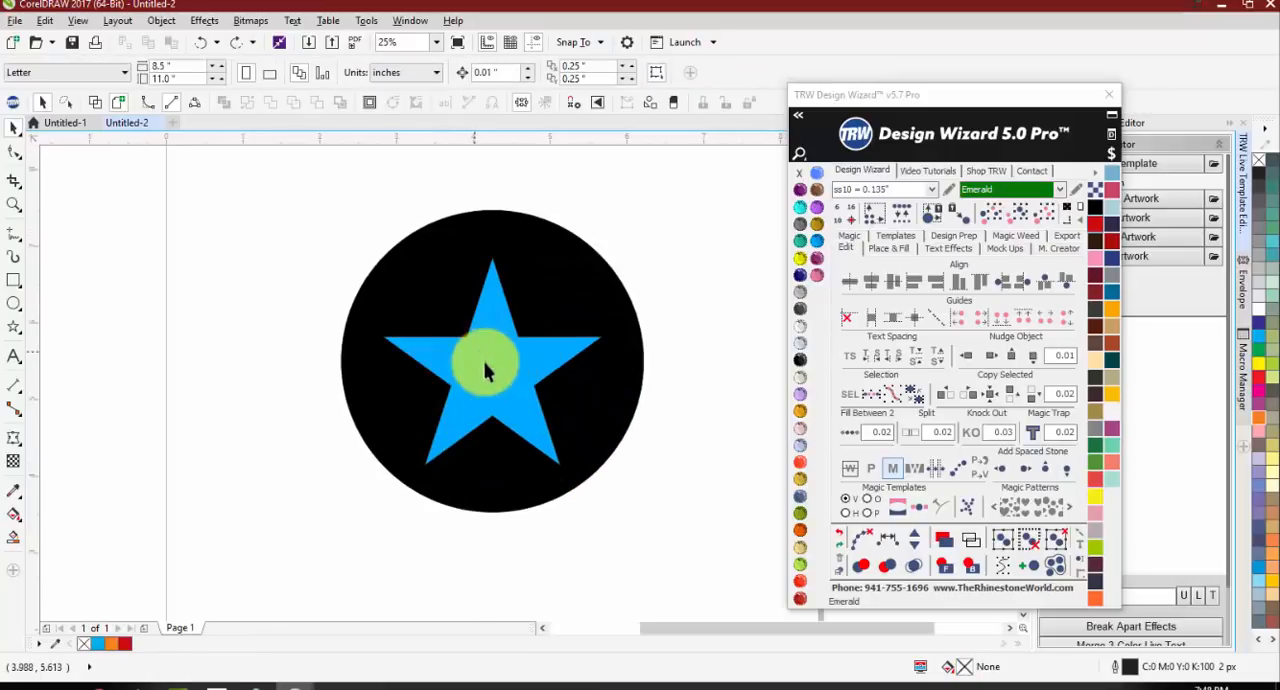
Step: Create a concentric copy of the blue star scaled to 40.6%, about 1.158 by 1.101 in, and fill it TRW Pink
{"action": "left_click", "coordinate": [488, 366]}
{"action": "left_click_drag", "start_coordinate": [599, 260], "coordinate": [542, 312]}
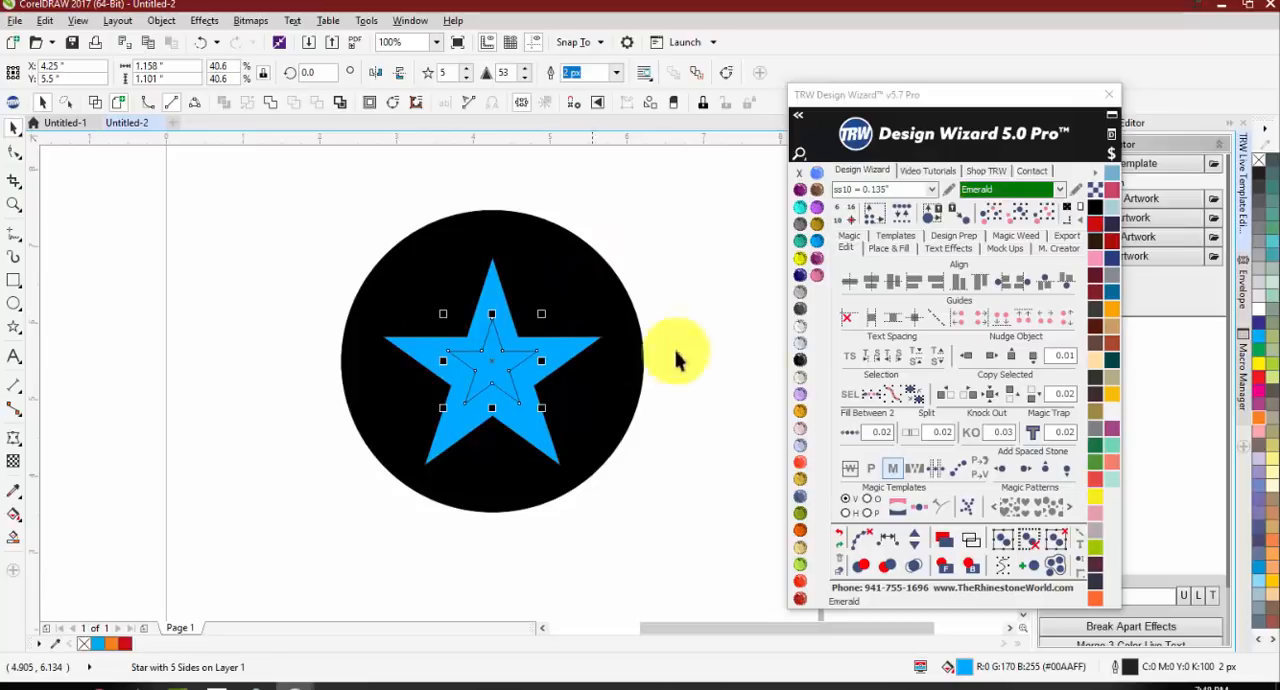
{"action": "left_click", "coordinate": [817, 274]}
{"action": "left_click", "coordinate": [688, 478]}
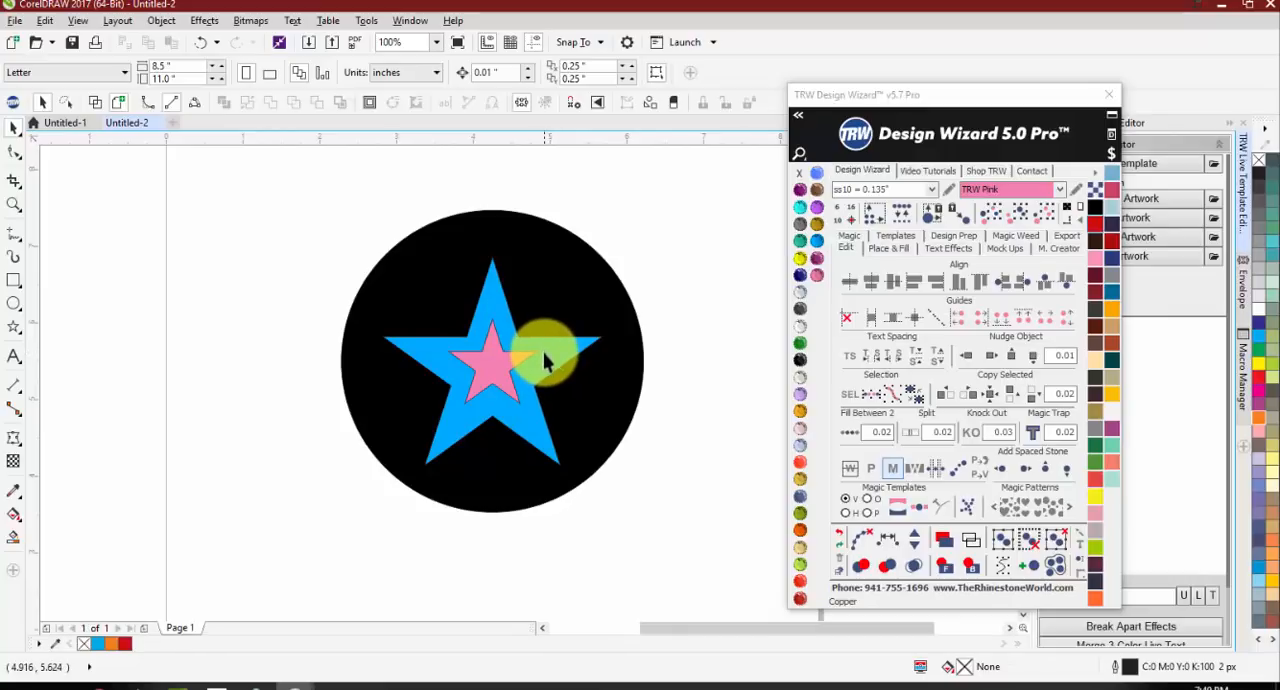
Step: Create a smaller concentric copy of the pink star, about 0.394 by 0.374 in, and fill it Light Siam
{"action": "left_click", "coordinate": [488, 365]}
{"action": "scroll", "coordinate": [488, 365], "scroll_direction": "up", "scroll_amount": 1}
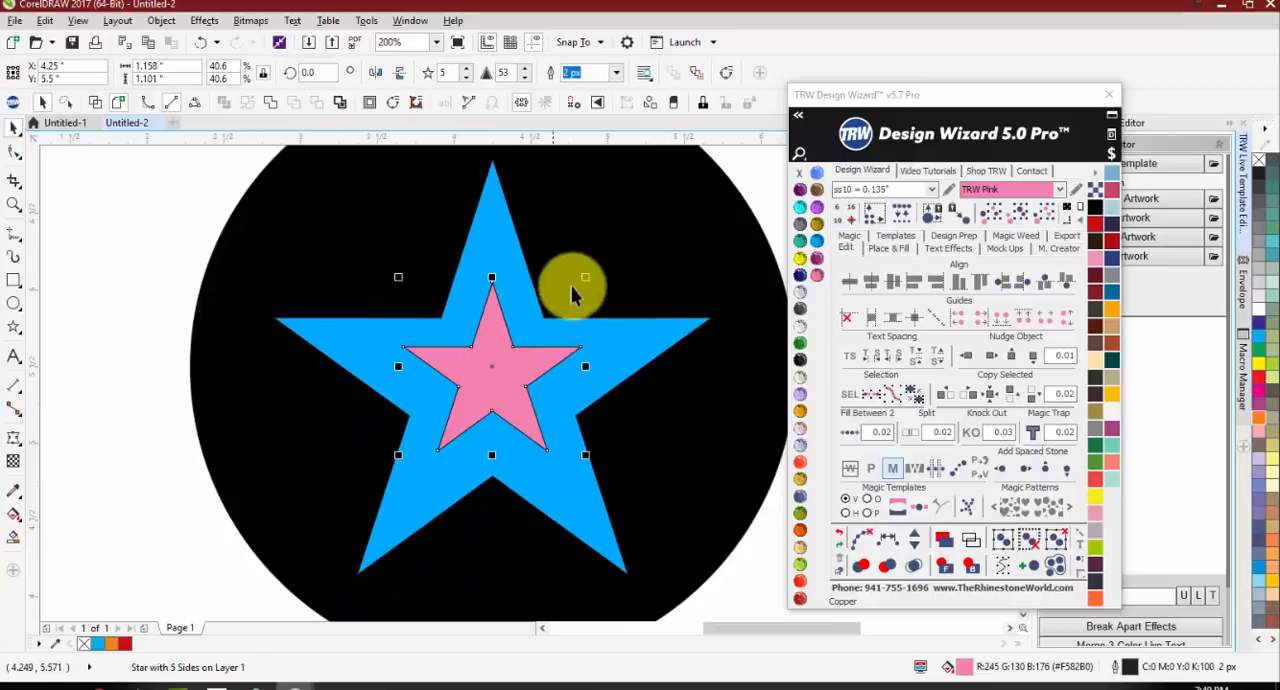
{"action": "left_click_drag", "start_coordinate": [583, 285], "coordinate": [530, 323]}
{"action": "left_click", "coordinate": [801, 464]}
{"action": "scroll", "coordinate": [464, 400], "scroll_direction": "down", "scroll_amount": 1}
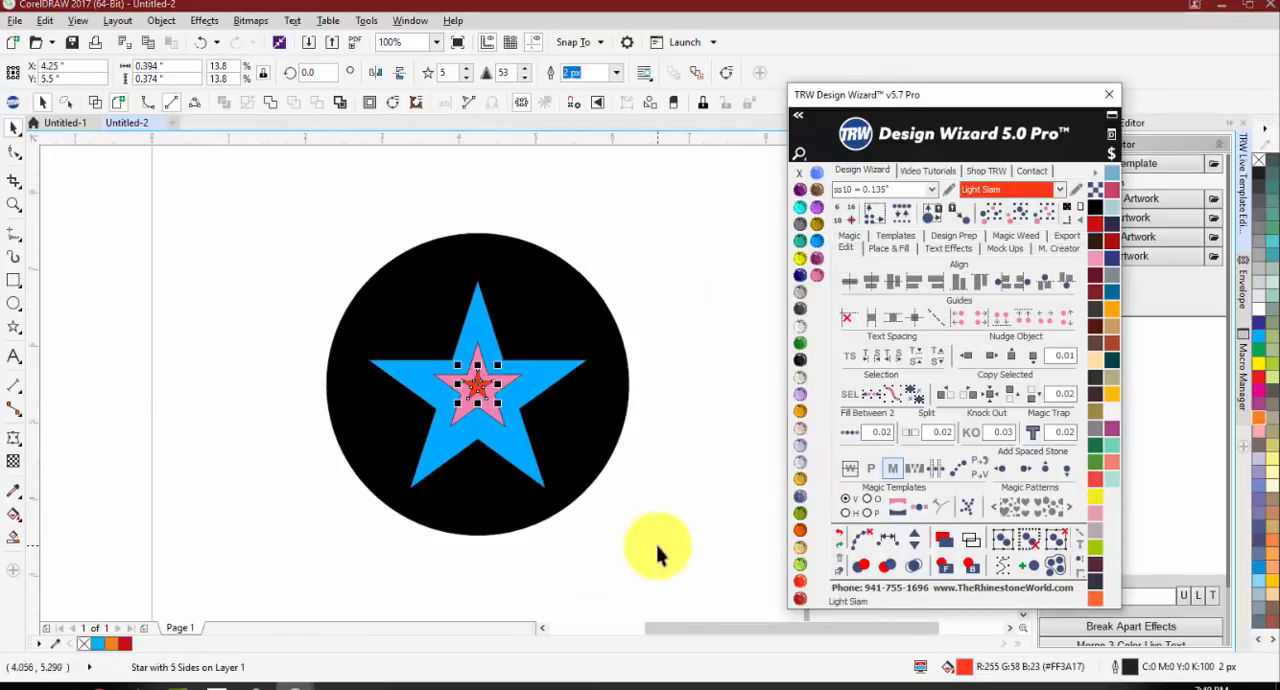
{"action": "left_click", "coordinate": [656, 550]}
Step: Apply Magic Trap to the blue star and the black circle after undoing a trial move of the star
{"action": "left_click_drag", "start_coordinate": [532, 390], "coordinate": [460, 393]}
{"action": "key", "text": "ctrl+z"}
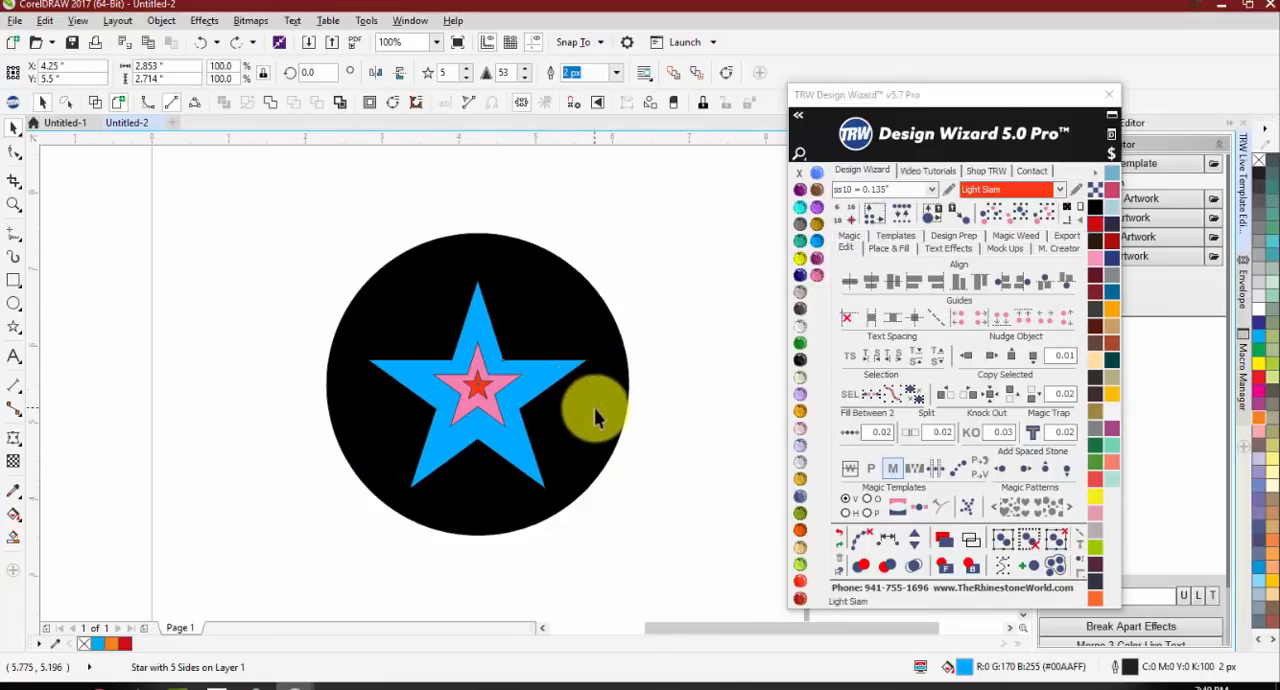
{"action": "left_click", "coordinate": [596, 408], "text": "shift"}
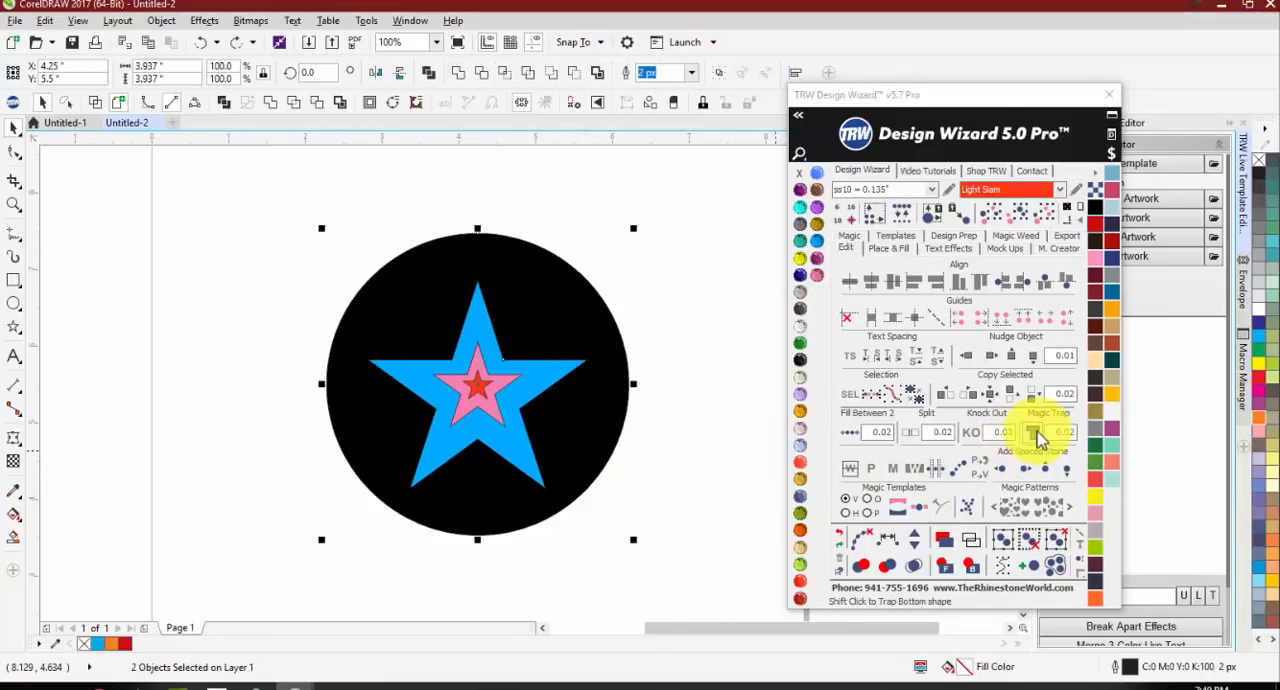
{"action": "left_click", "coordinate": [1034, 432]}
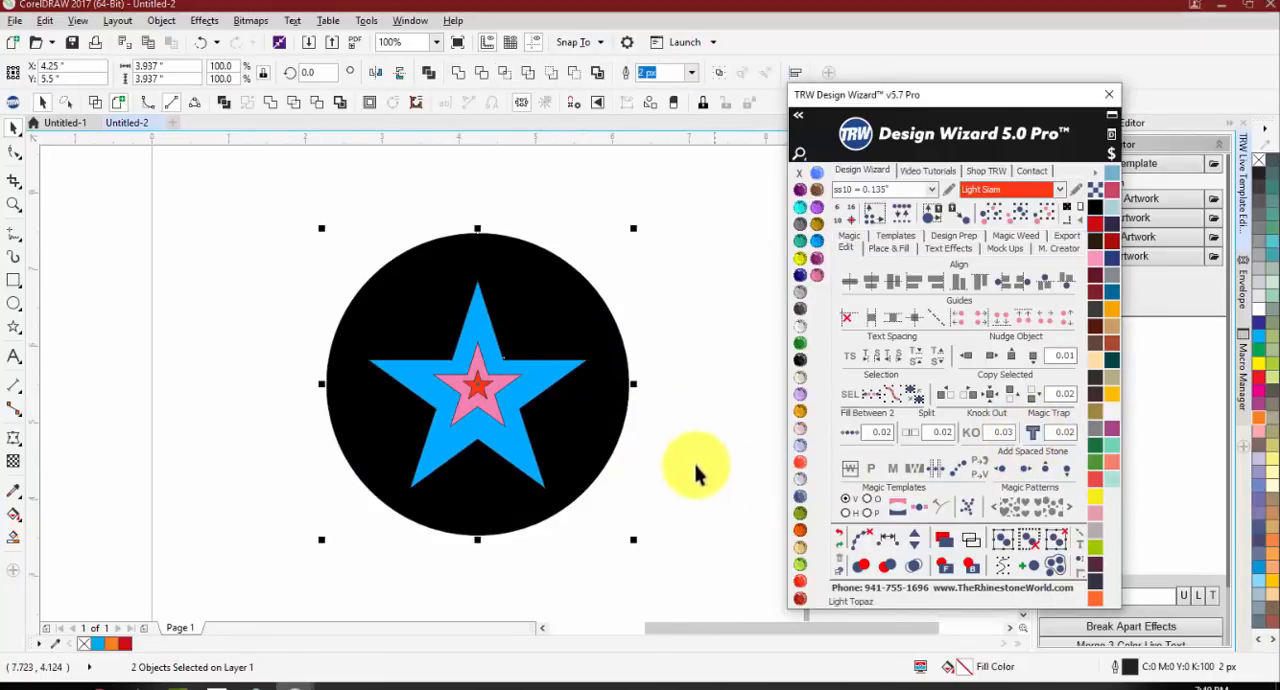
Step: Apply Magic Trap to the pink and blue stars, and to the red and pink stars
{"action": "left_click", "coordinate": [503, 402]}
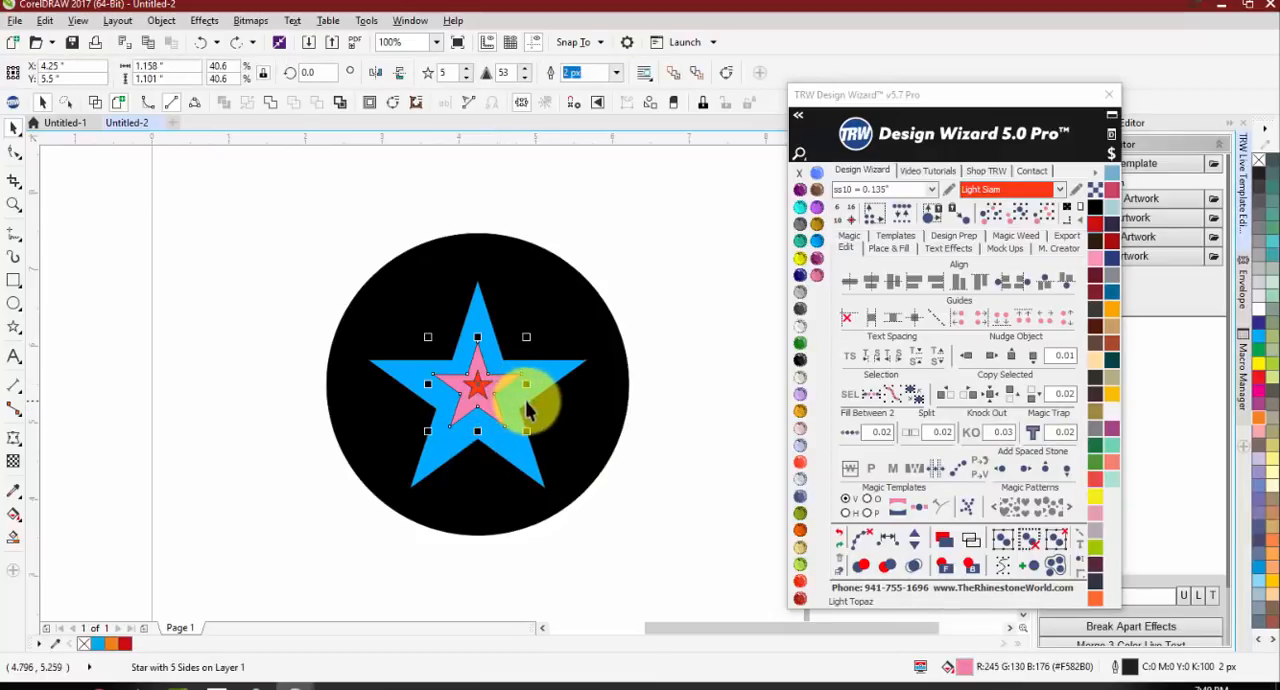
{"action": "left_click", "coordinate": [555, 374], "text": "shift"}
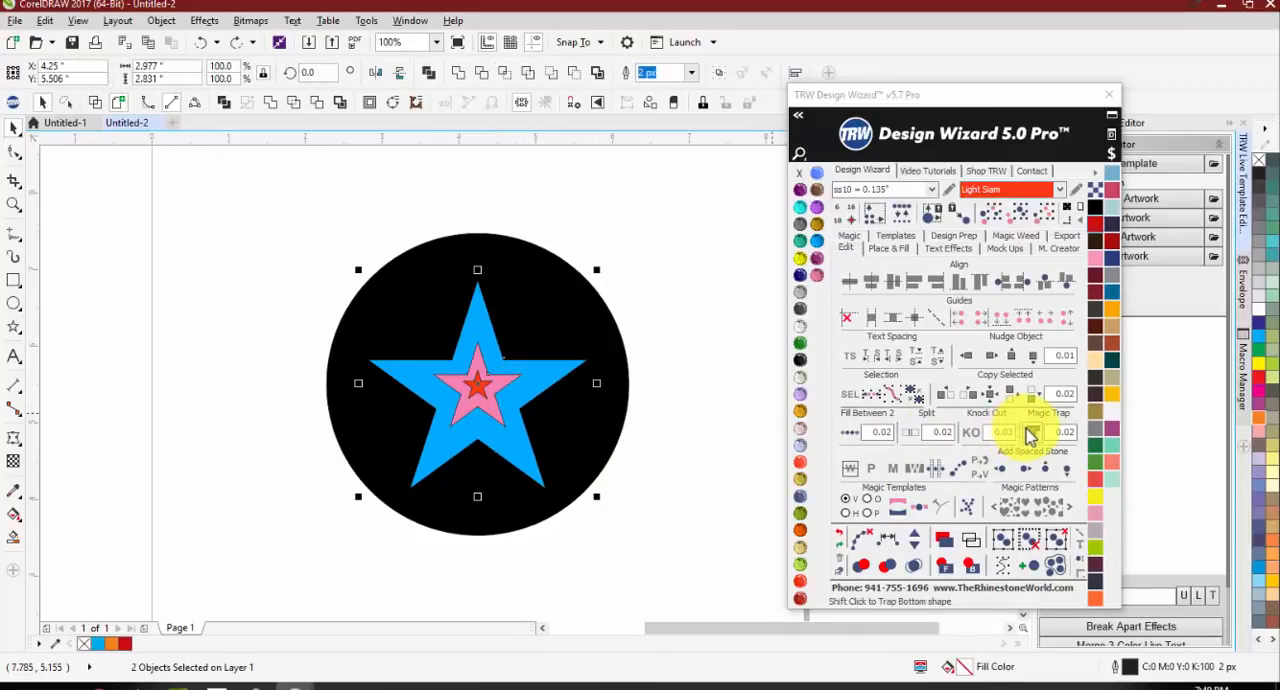
{"action": "left_click", "coordinate": [1032, 431]}
{"action": "scroll", "coordinate": [480, 380], "scroll_direction": "up", "scroll_amount": 3}
{"action": "left_click", "coordinate": [505, 372]}
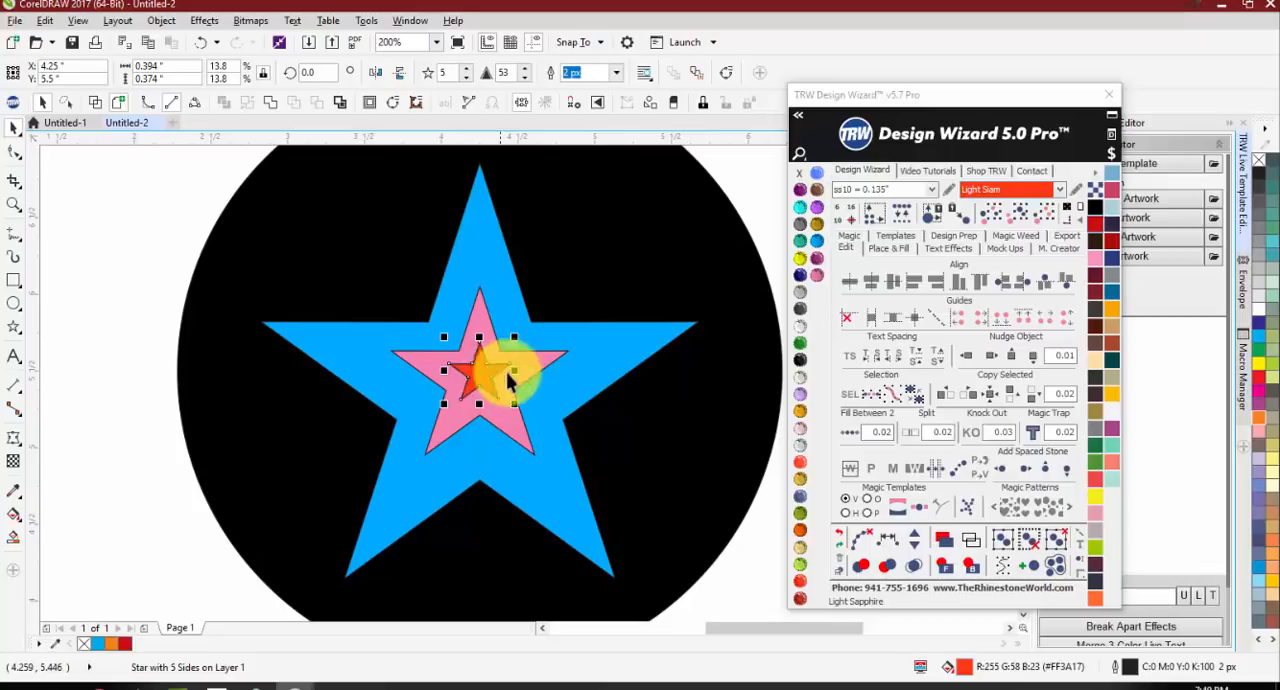
{"action": "left_click", "coordinate": [531, 366], "text": "shift"}
{"action": "left_click", "coordinate": [1040, 432]}
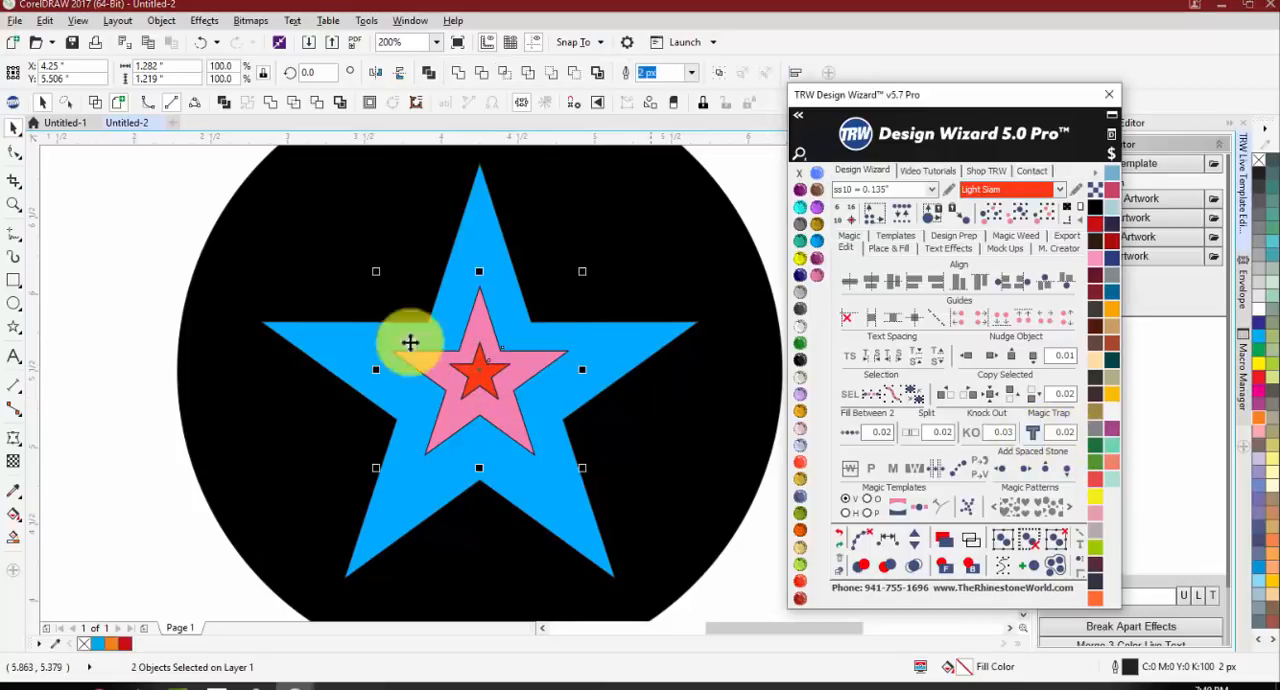
Step: Try moving the pink and red stars aside to check the trapped cut-outs, undoing each move
{"action": "left_click_drag", "start_coordinate": [397, 346], "coordinate": [556, 318]}
{"action": "key", "text": "ctrl+z"}
{"action": "key", "text": "ctrl+z"}
{"action": "left_click_drag", "start_coordinate": [470, 368], "coordinate": [527, 380]}
{"action": "key", "text": "ctrl+z"}
{"action": "scroll", "coordinate": [477, 371], "scroll_direction": "down", "scroll_amount": 2}
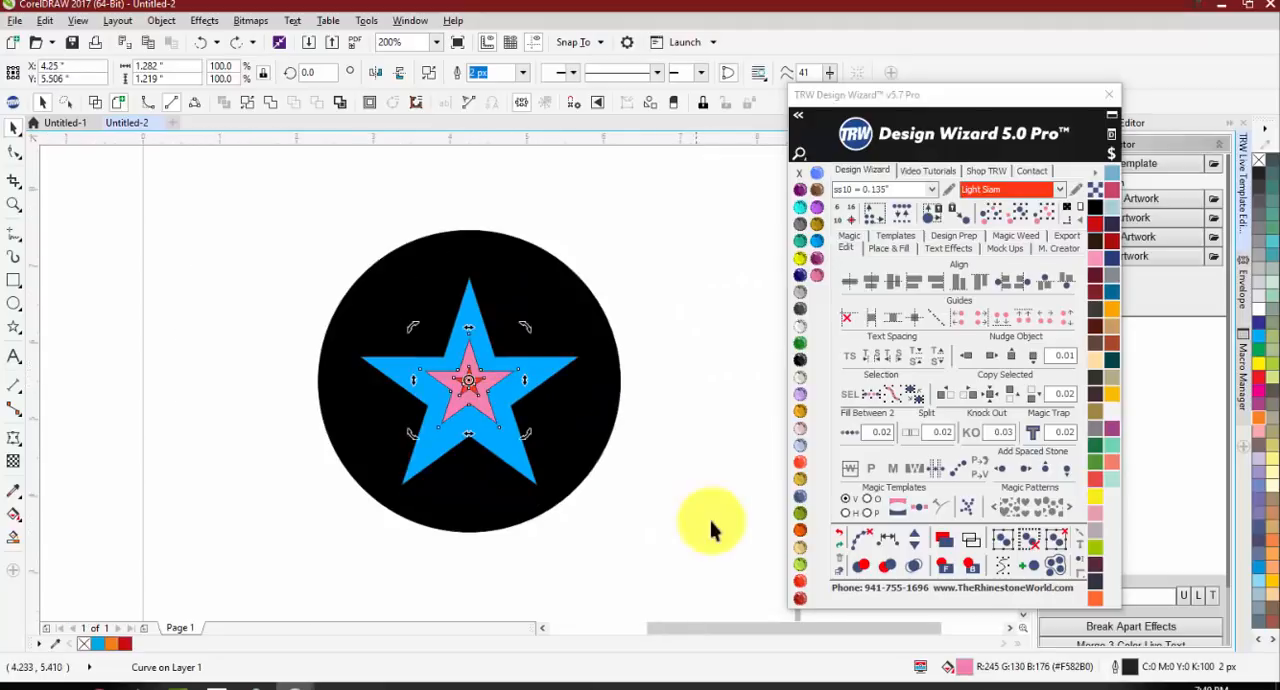
Step: Undo the Magic Trap operations on the nested stars
{"action": "left_click", "coordinate": [709, 523]}
{"action": "scroll", "coordinate": [466, 371], "scroll_direction": "up", "scroll_amount": 2}
{"action": "left_click", "coordinate": [475, 402]}
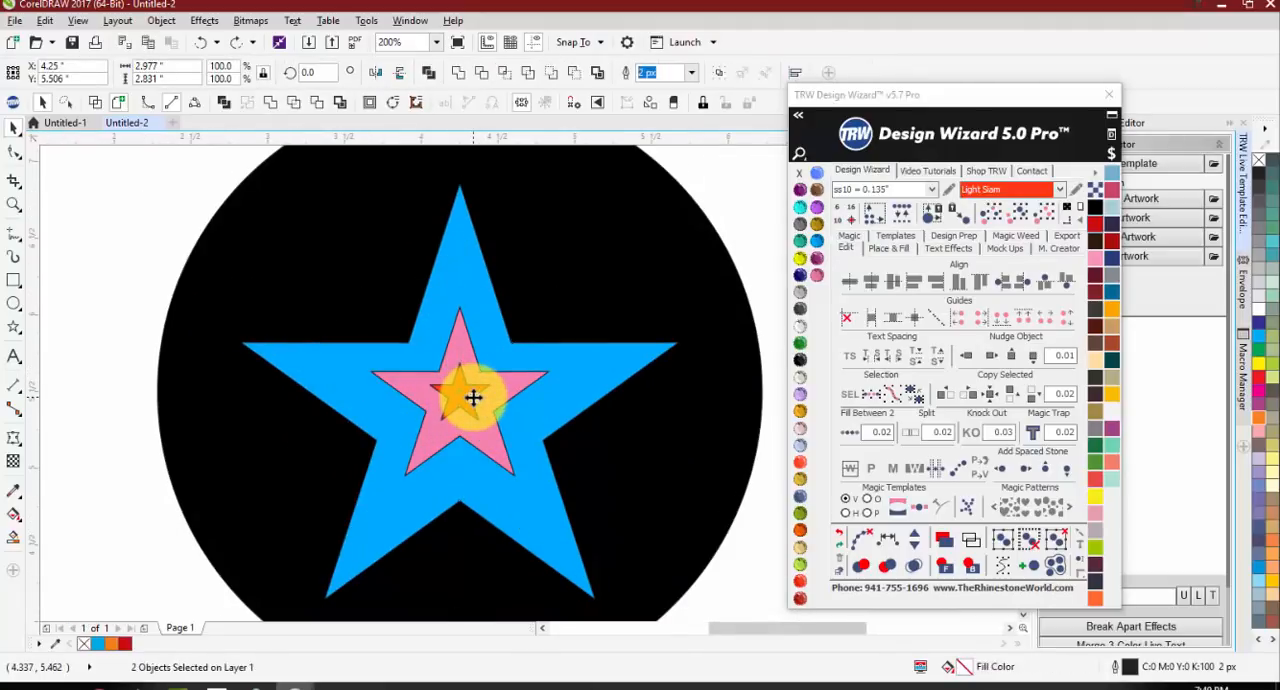
Step: Fill the innermost star with Red Siam
{"action": "left_click", "coordinate": [463, 390]}
{"action": "scroll", "coordinate": [465, 392], "scroll_direction": "down", "scroll_amount": 2}
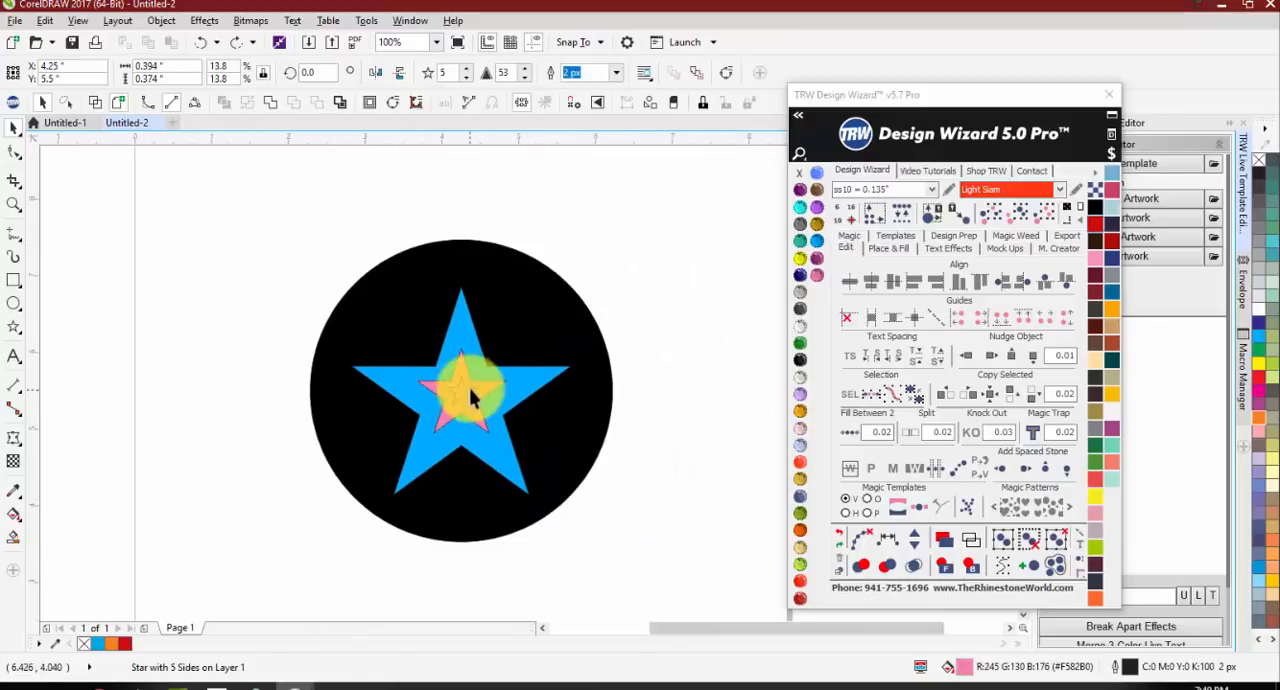
{"action": "left_click", "coordinate": [800, 581]}
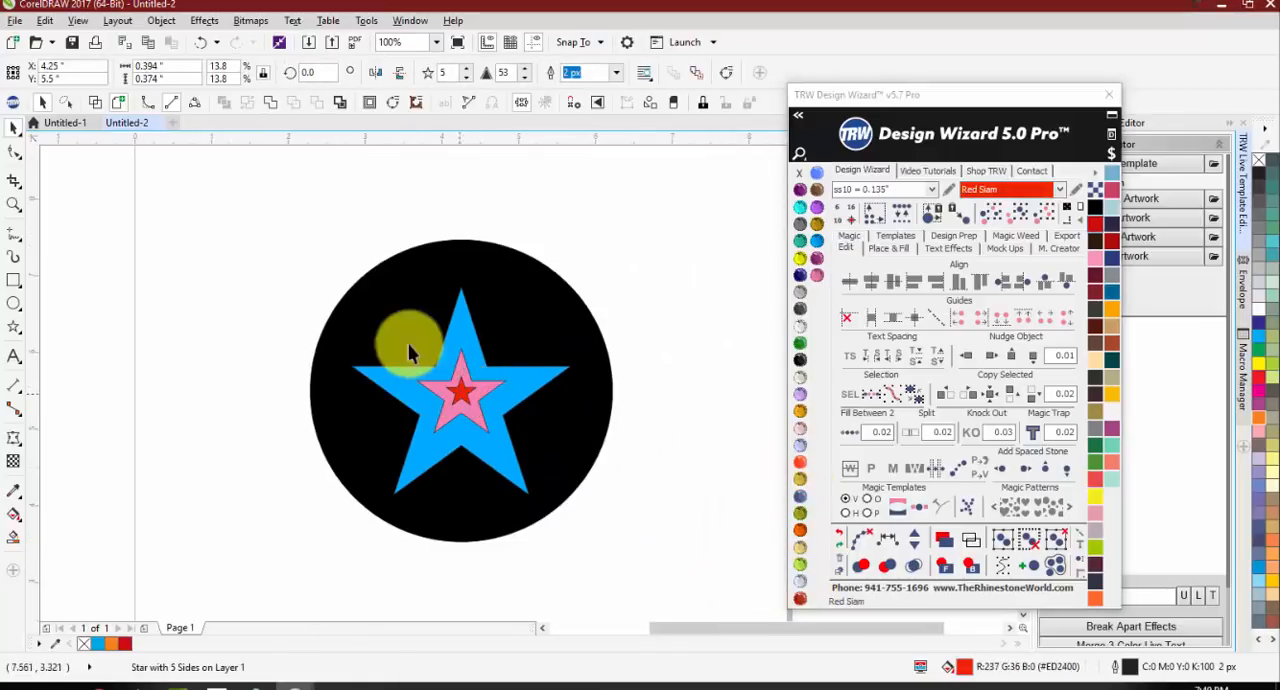
Step: Apply Magic Trap to the innermost red star and the pink star, undoing a trial move of the pink star
{"action": "scroll", "coordinate": [470, 400], "scroll_direction": "up", "scroll_amount": 2}
{"action": "left_click", "coordinate": [515, 408], "text": "shift"}
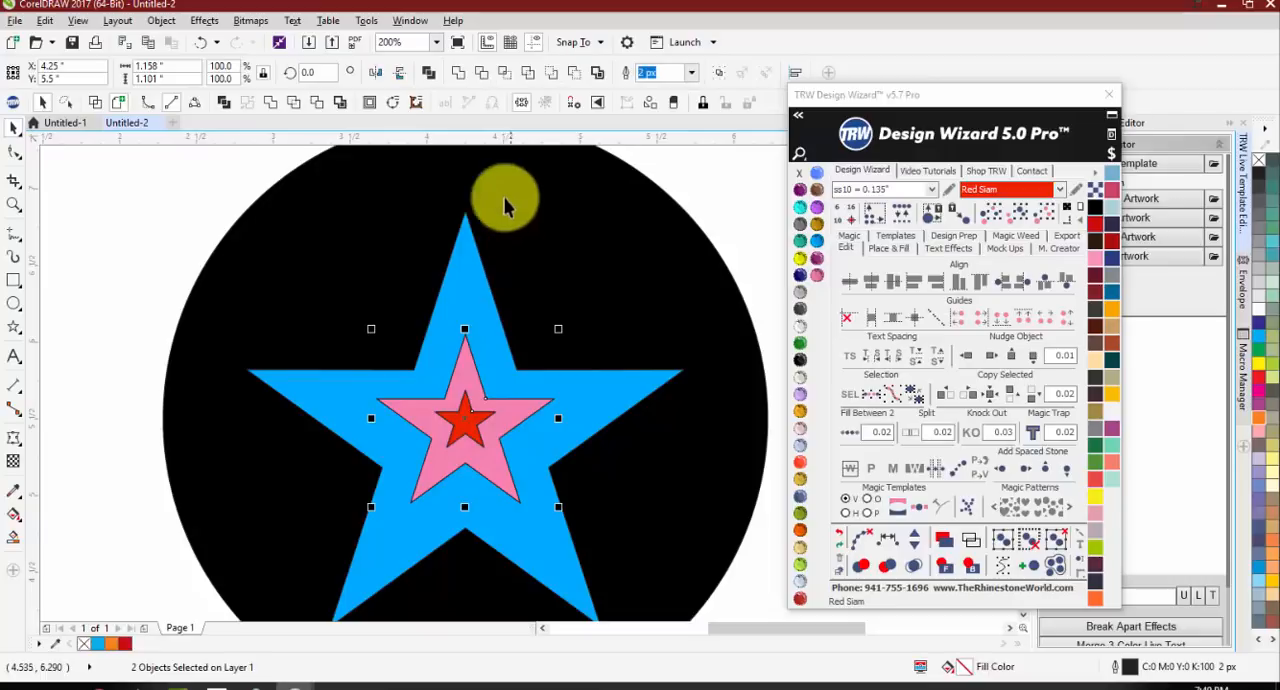
{"action": "left_click", "coordinate": [1034, 432]}
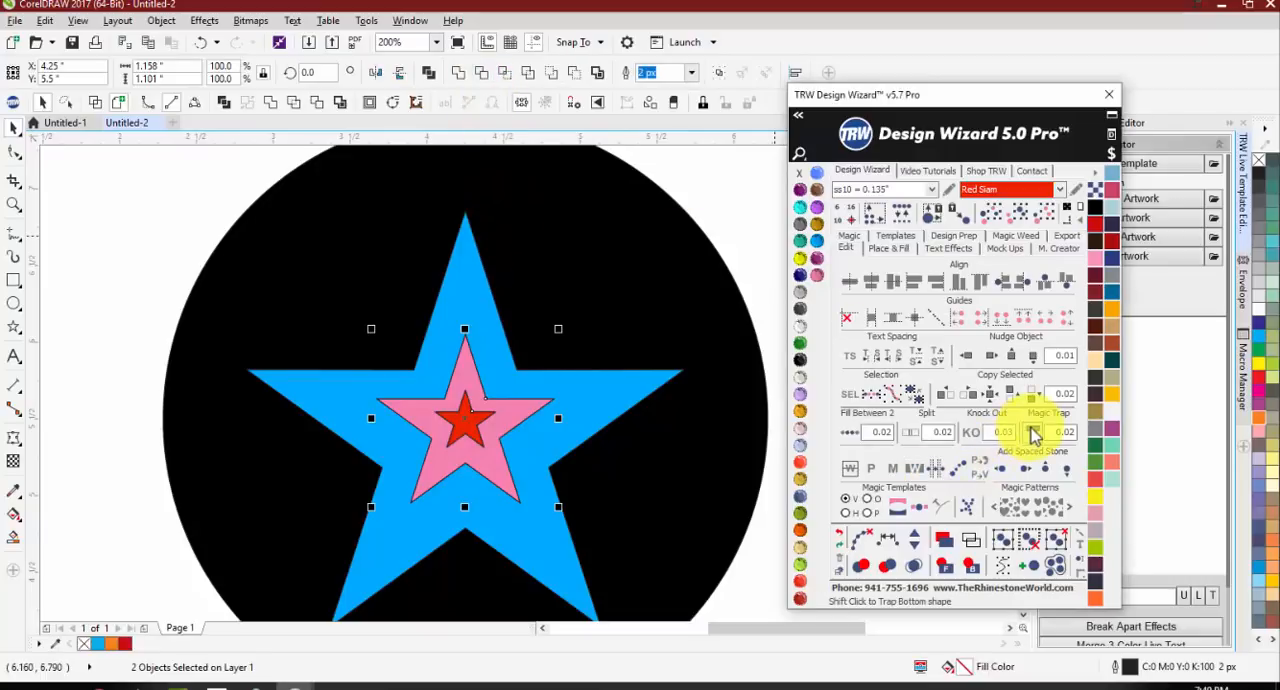
{"action": "left_click_drag", "start_coordinate": [527, 401], "coordinate": [538, 394]}
{"action": "key", "text": "ctrl+z"}
Step: Apply Magic Trap to the pink star and the blue star around it
{"action": "left_click", "coordinate": [597, 399]}
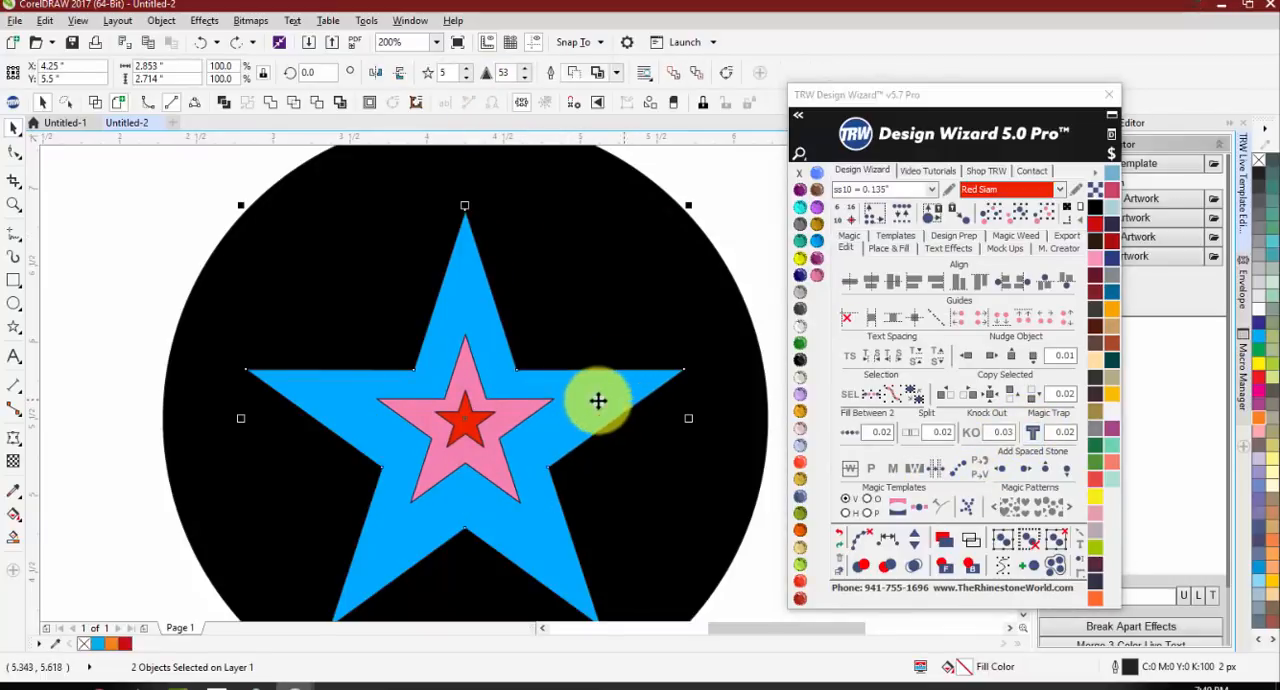
{"action": "left_click", "coordinate": [533, 403]}
{"action": "left_click", "coordinate": [605, 394]}
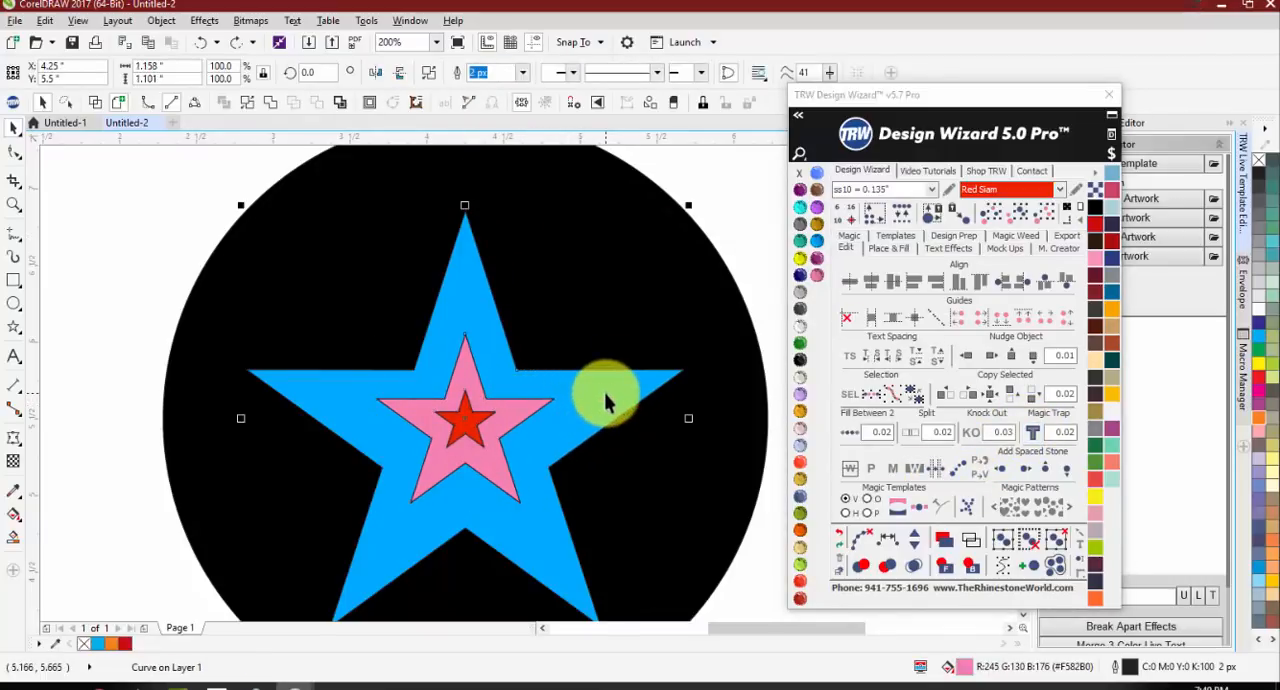
{"action": "left_click", "coordinate": [1034, 432]}
Step: Apply Magic Trap to the blue star and the black circle behind it
{"action": "scroll", "coordinate": [452, 334], "scroll_direction": "down", "scroll_amount": 2}
{"action": "left_click", "coordinate": [529, 364]}
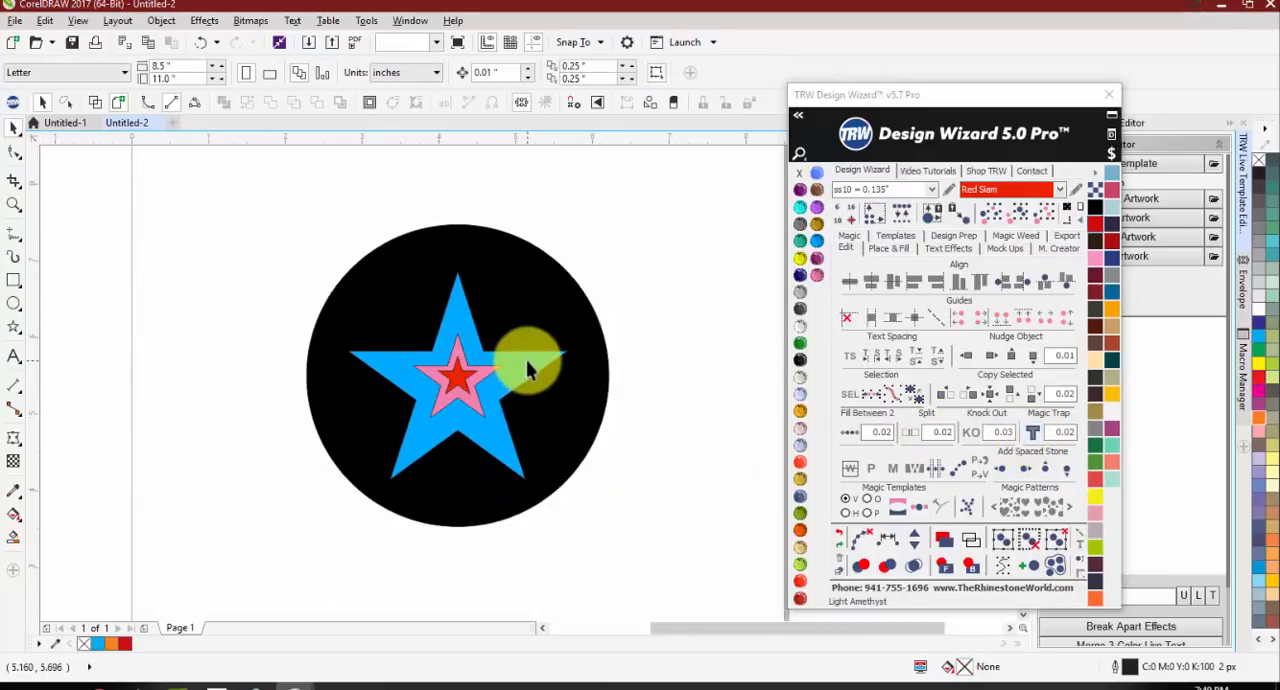
{"action": "left_click", "coordinate": [1028, 432]}
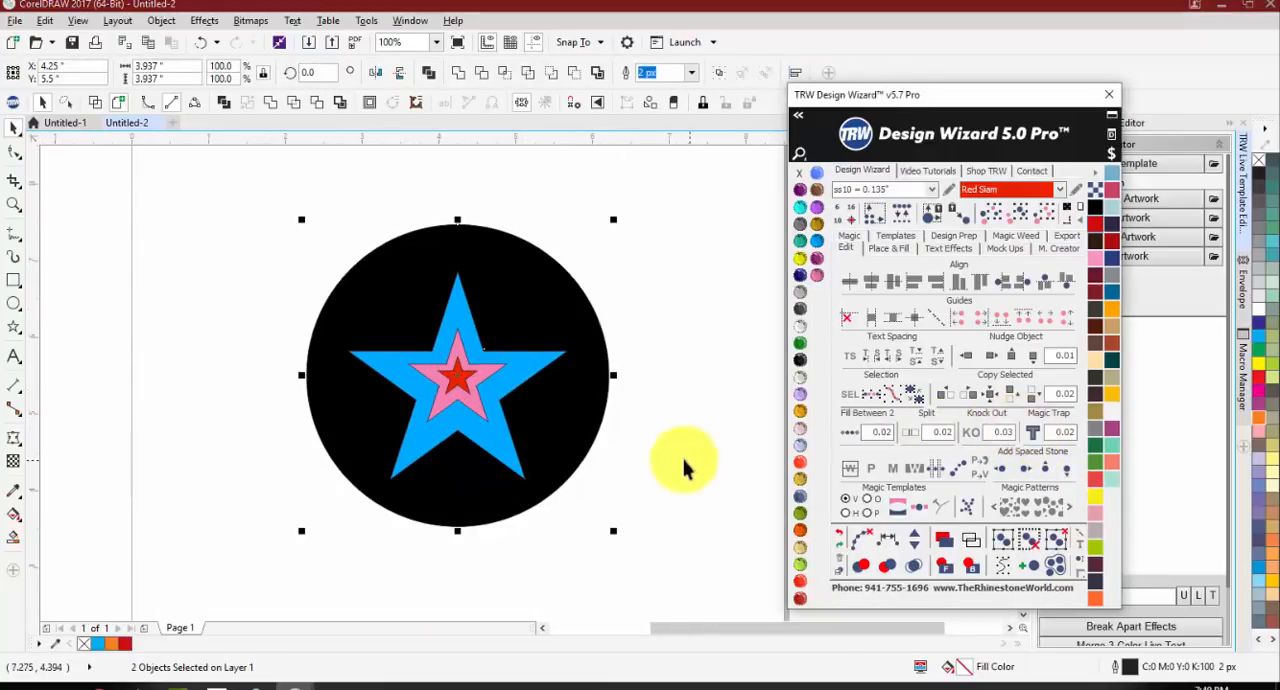
Step: Pull the blue star off the circle, the pink star to about X 6.083, Y 5.376 in, and the red star to X 3.969, Y 5.313 in
{"action": "left_click", "coordinate": [528, 371]}
{"action": "left_click_drag", "start_coordinate": [428, 351], "coordinate": [183, 281]}
{"action": "left_click_drag", "start_coordinate": [439, 367], "coordinate": [578, 373]}
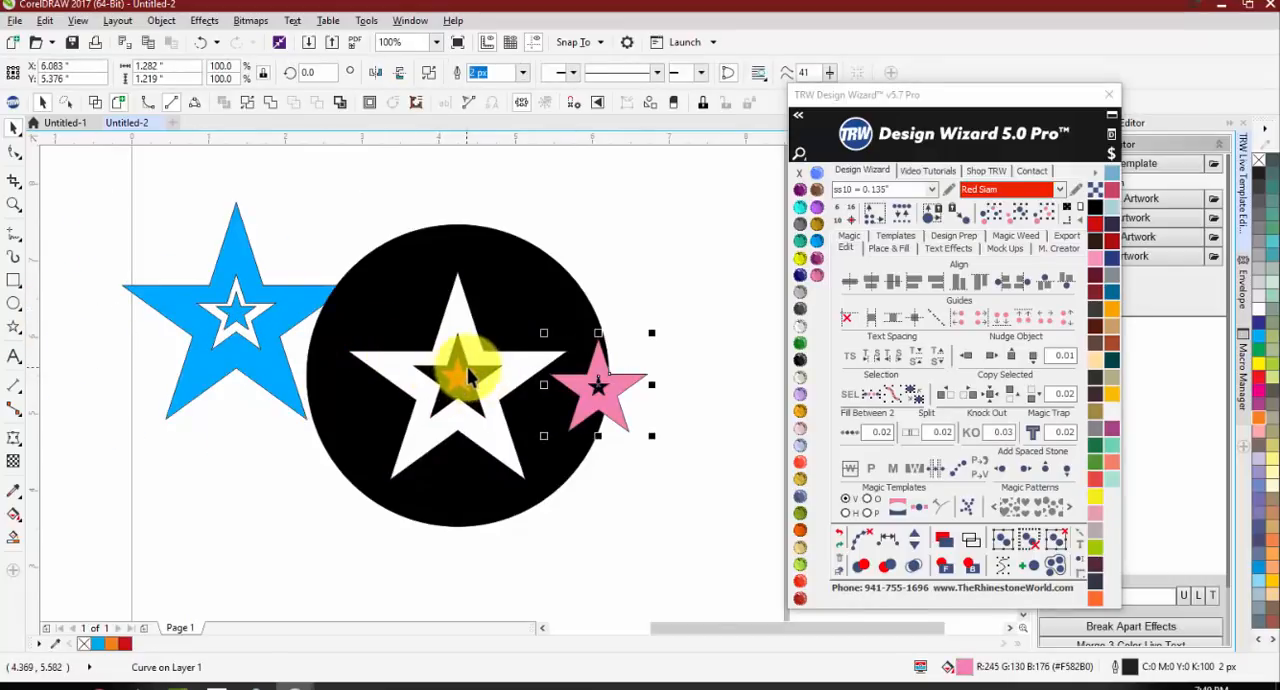
{"action": "scroll", "coordinate": [468, 367], "scroll_direction": "up", "scroll_amount": 1}
{"action": "left_click_drag", "start_coordinate": [456, 378], "coordinate": [413, 404]}
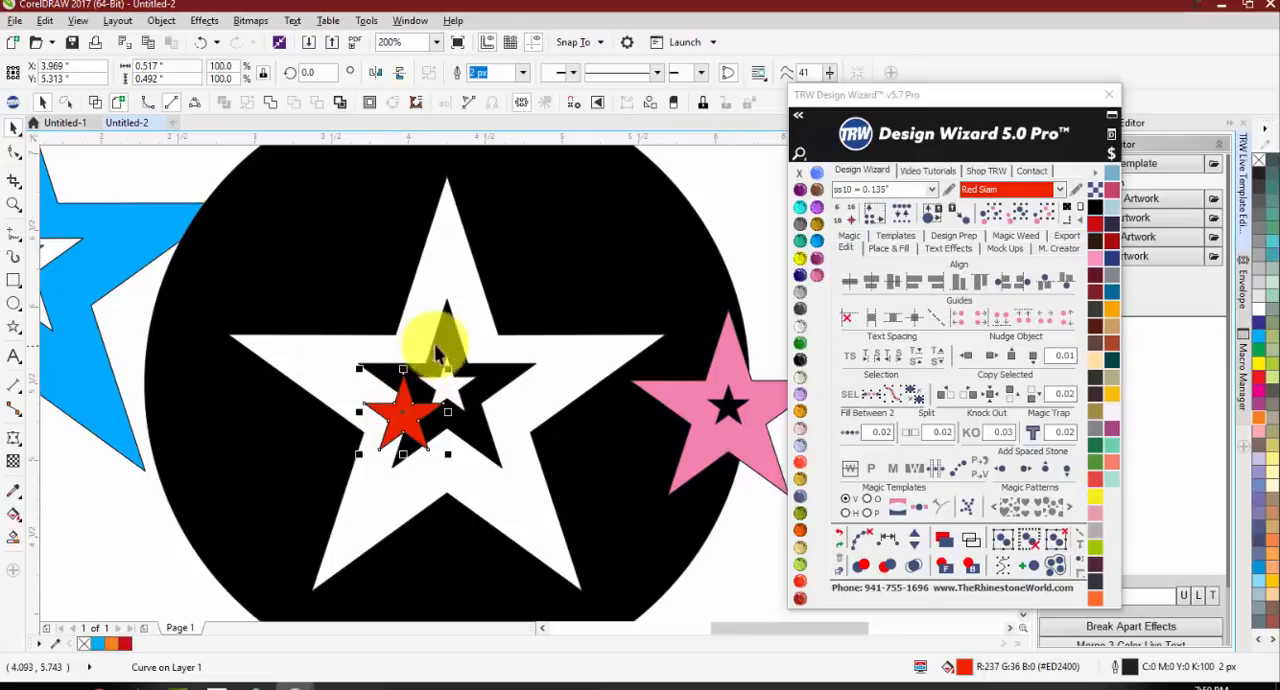
Step: Move the black circle with its star-shaped cutouts away from the stars, beyond the page's right edge
{"action": "key", "text": "Escape"}
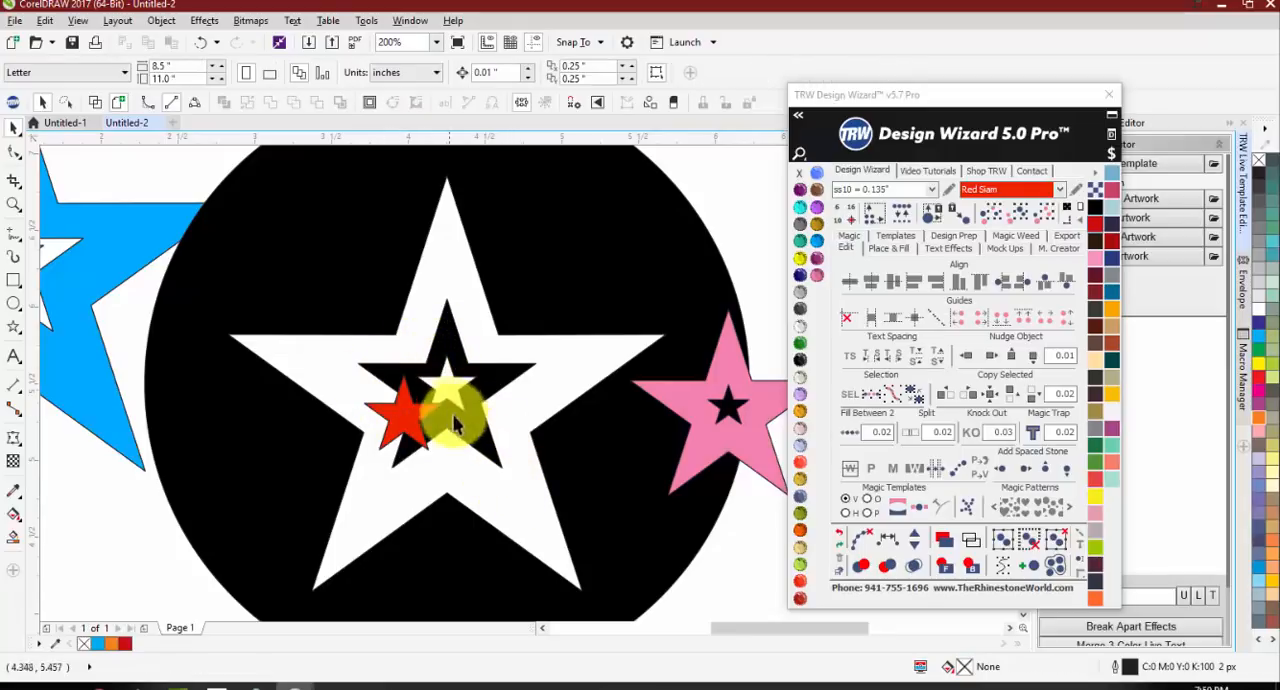
{"action": "key", "text": "shift+F4"}
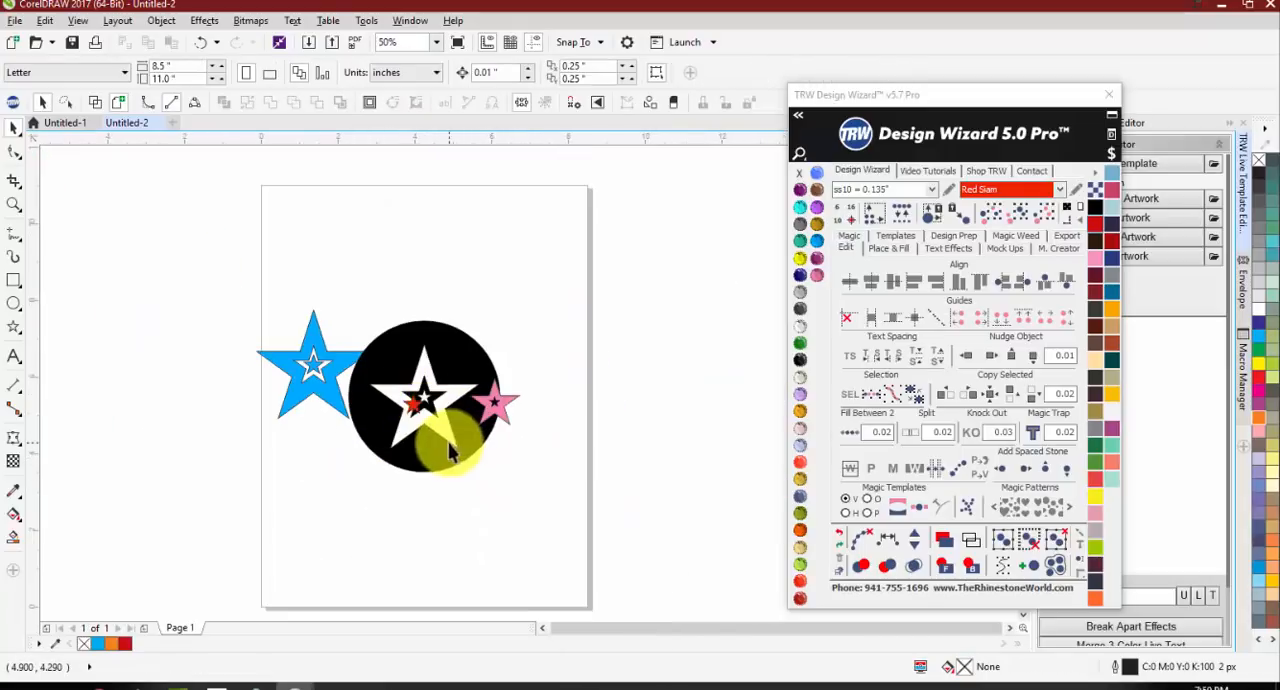
{"action": "left_click_drag", "start_coordinate": [443, 435], "coordinate": [638, 435]}
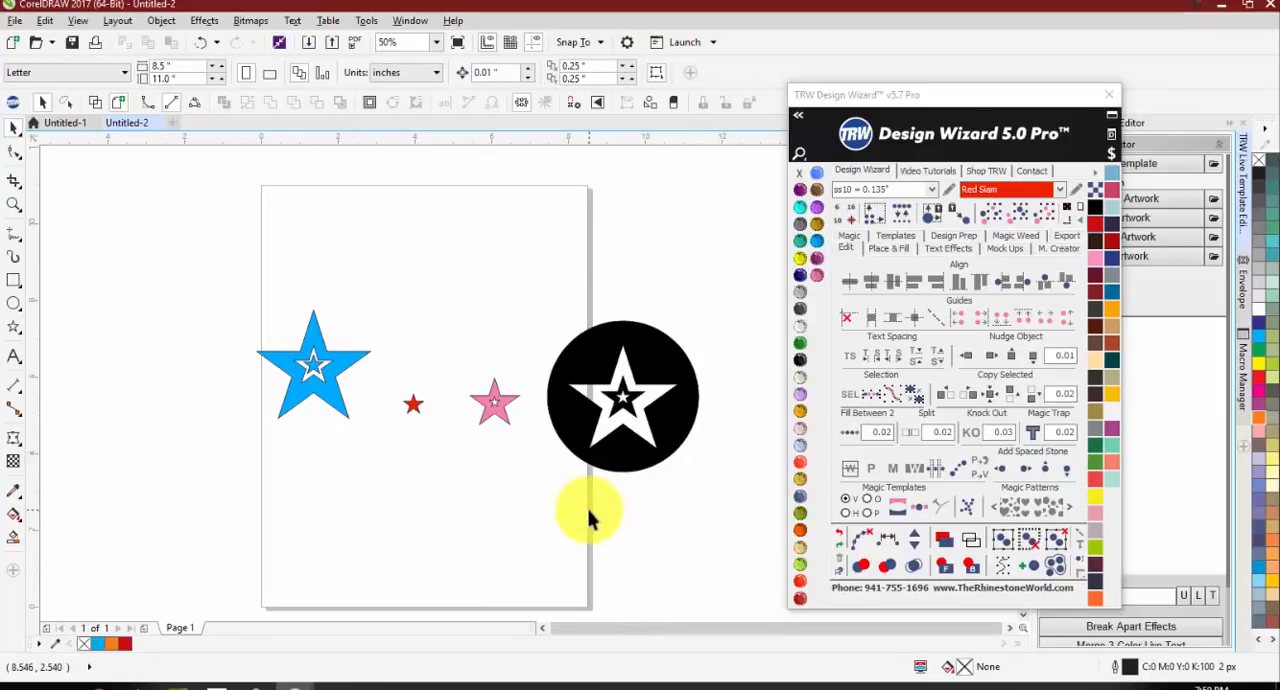
Step: Undo the shape moves and the Magic Traps, and delete all the stacked shapes from the page
{"action": "key", "text": "ctrl+z"}
{"action": "key", "text": "ctrl+z"}
{"action": "key", "text": "ctrl+z"}
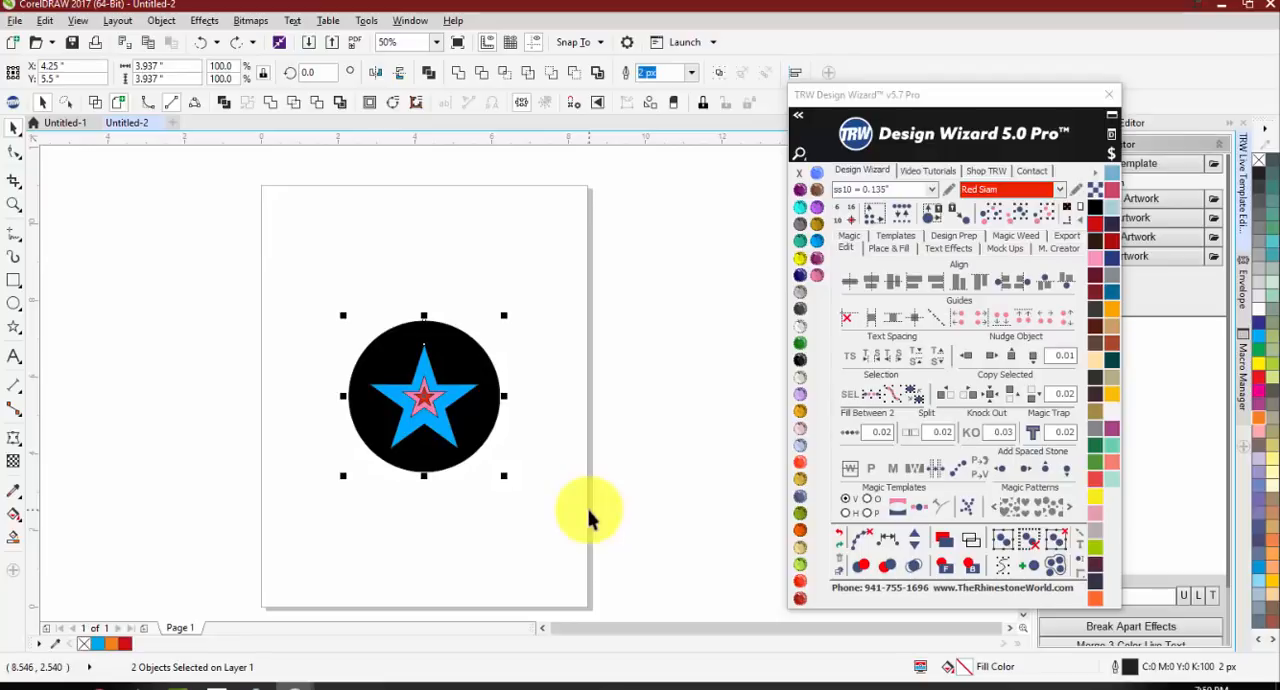
{"action": "left_click", "coordinate": [589, 518]}
{"action": "left_click_drag", "start_coordinate": [578, 524], "coordinate": [285, 266]}
{"action": "key", "text": "Delete"}
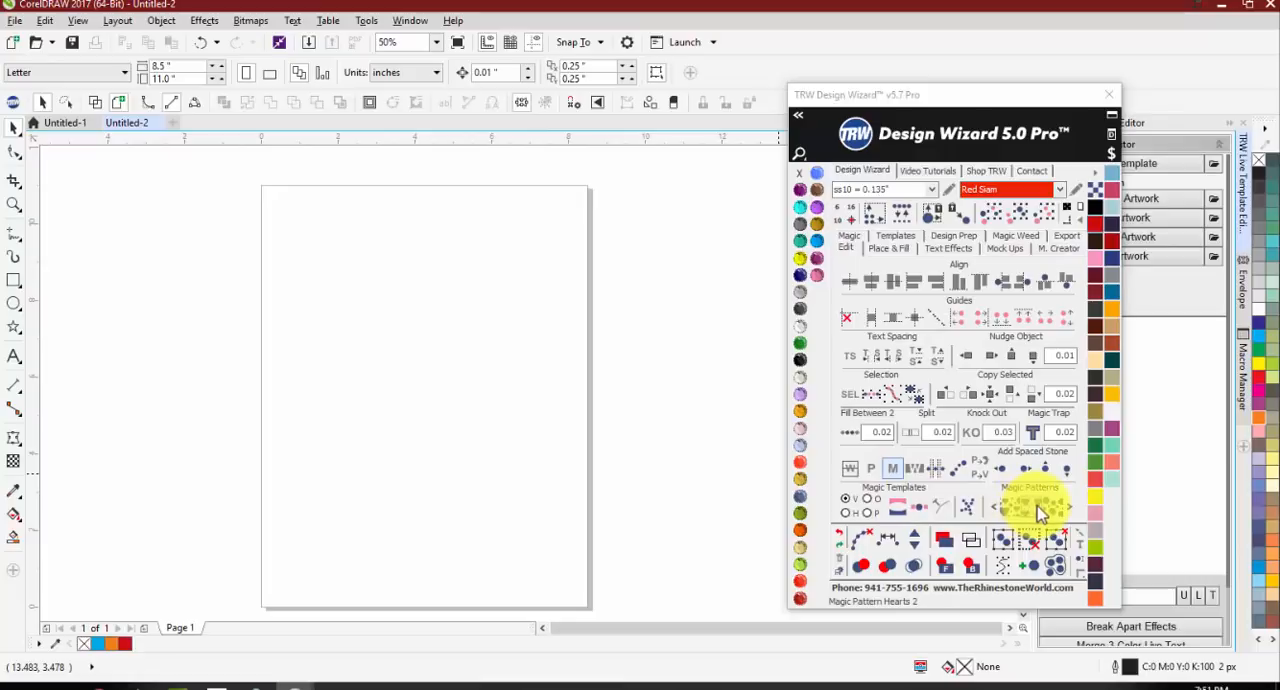
Step: Show the next set of Magic Patterns and briefly expand the wizard's font list
{"action": "left_click", "coordinate": [1068, 511]}
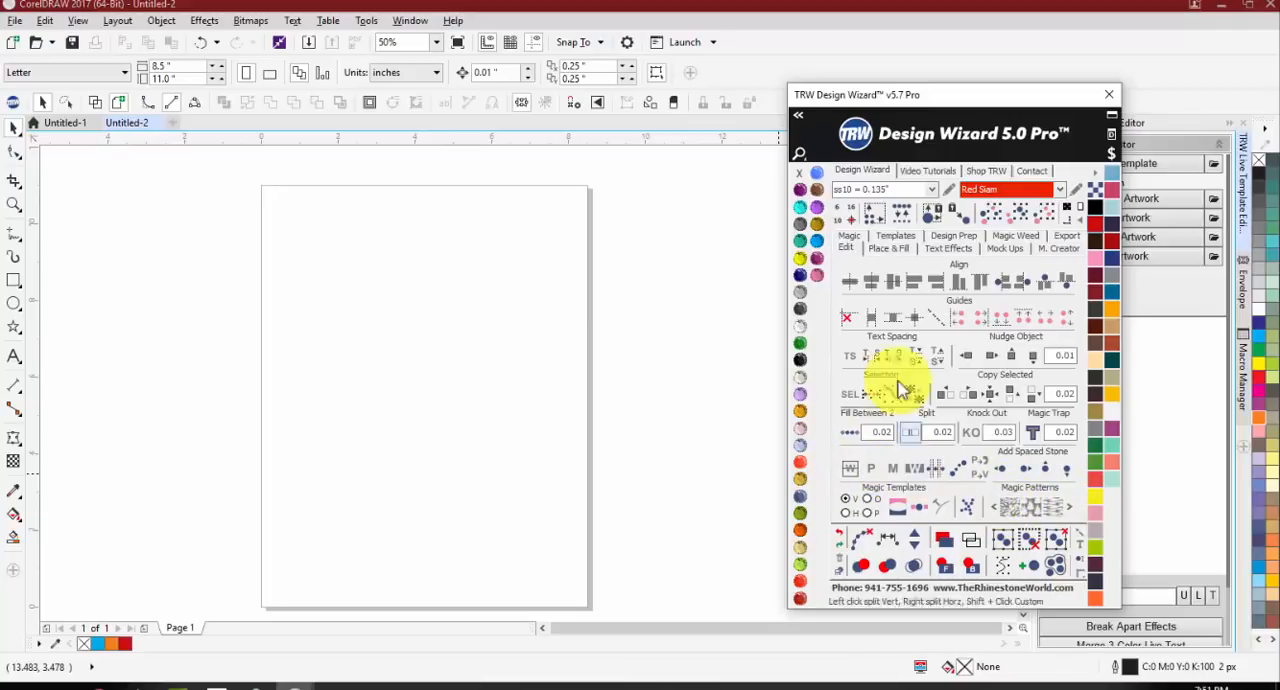
{"action": "left_click", "coordinate": [797, 117]}
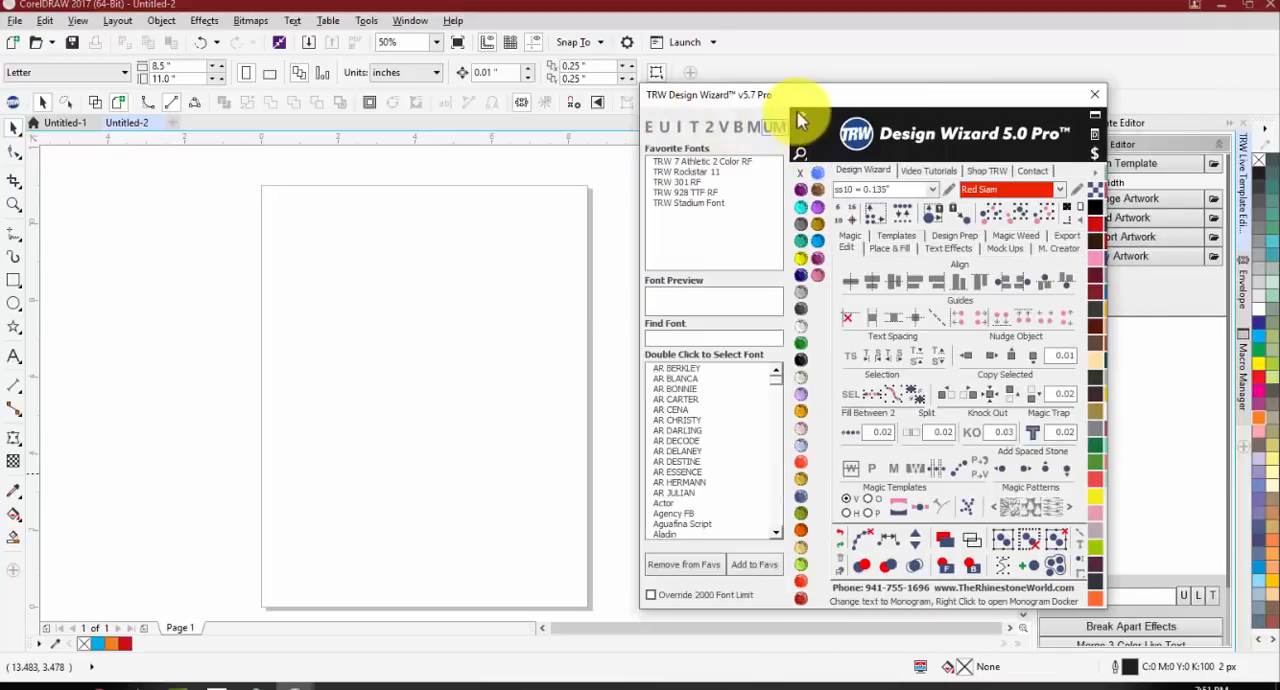
{"action": "left_click", "coordinate": [799, 118]}
{"action": "left_click", "coordinate": [713, 351]}
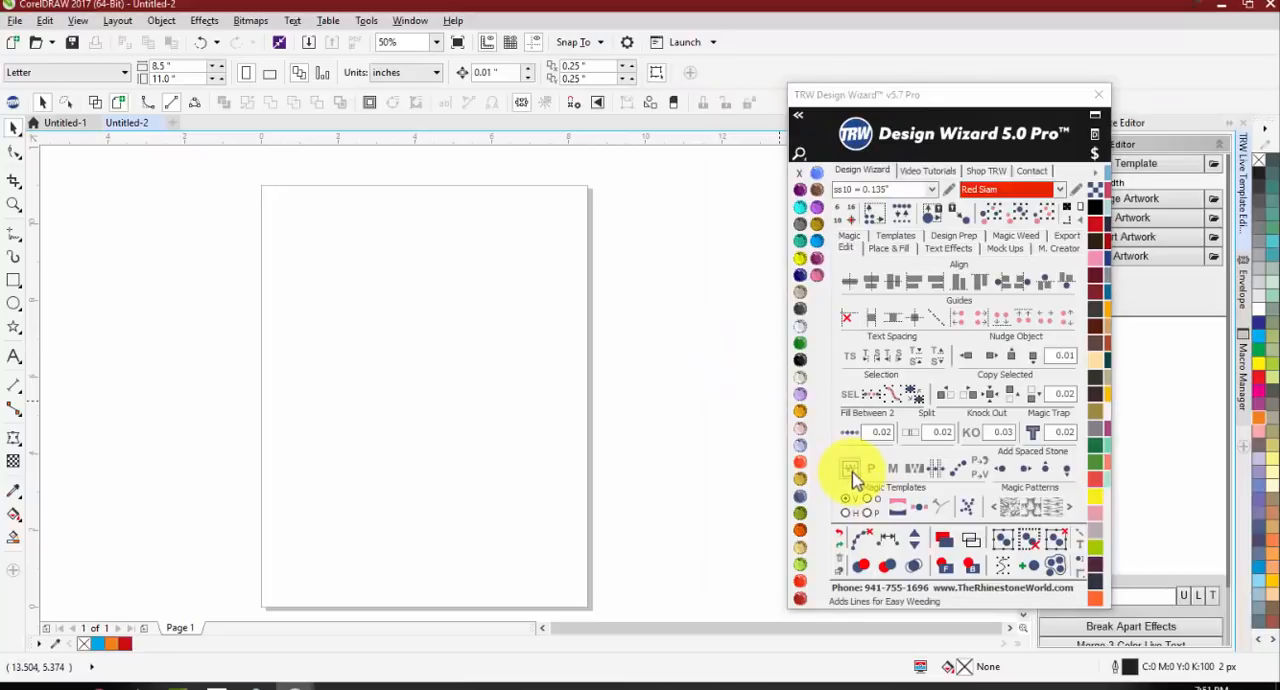
Step: Add the artistic text MUSTANGS near the page's left edge, enlarged to about 118.8 pt and set in Squada One
{"action": "left_click", "coordinate": [14, 280]}
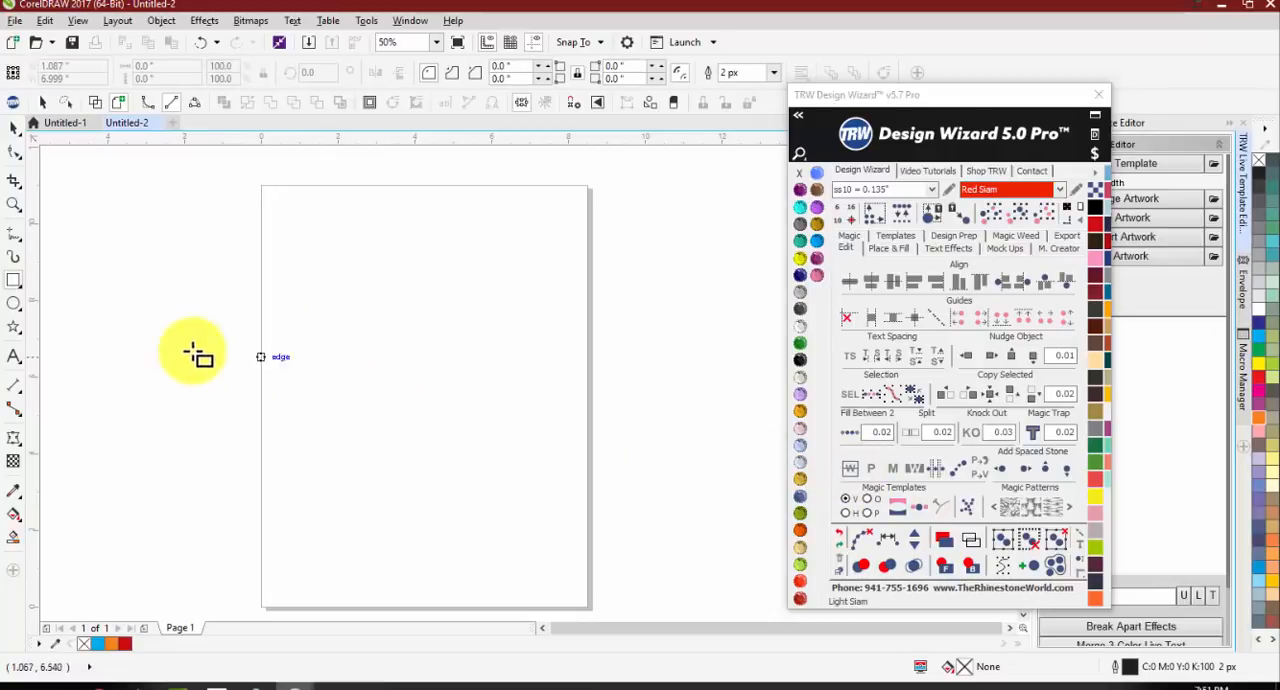
{"action": "left_click", "coordinate": [15, 355]}
{"action": "left_click", "coordinate": [267, 337]}
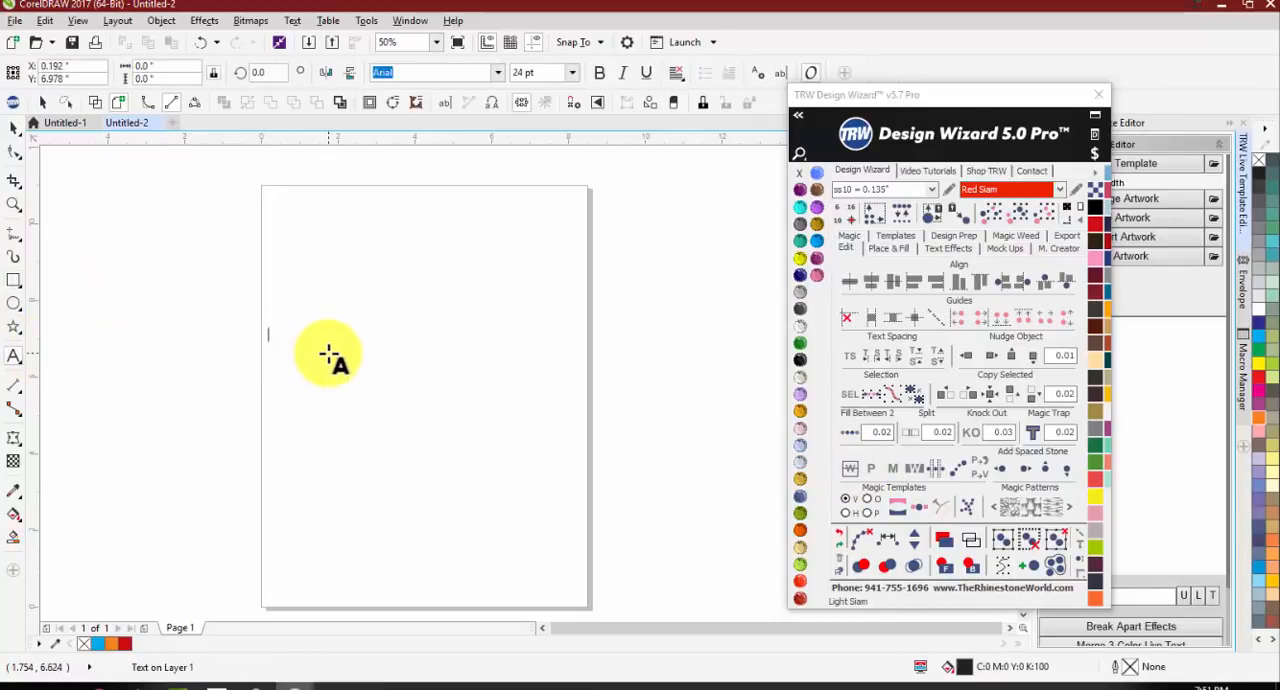
{"action": "type", "text": "FAC"}
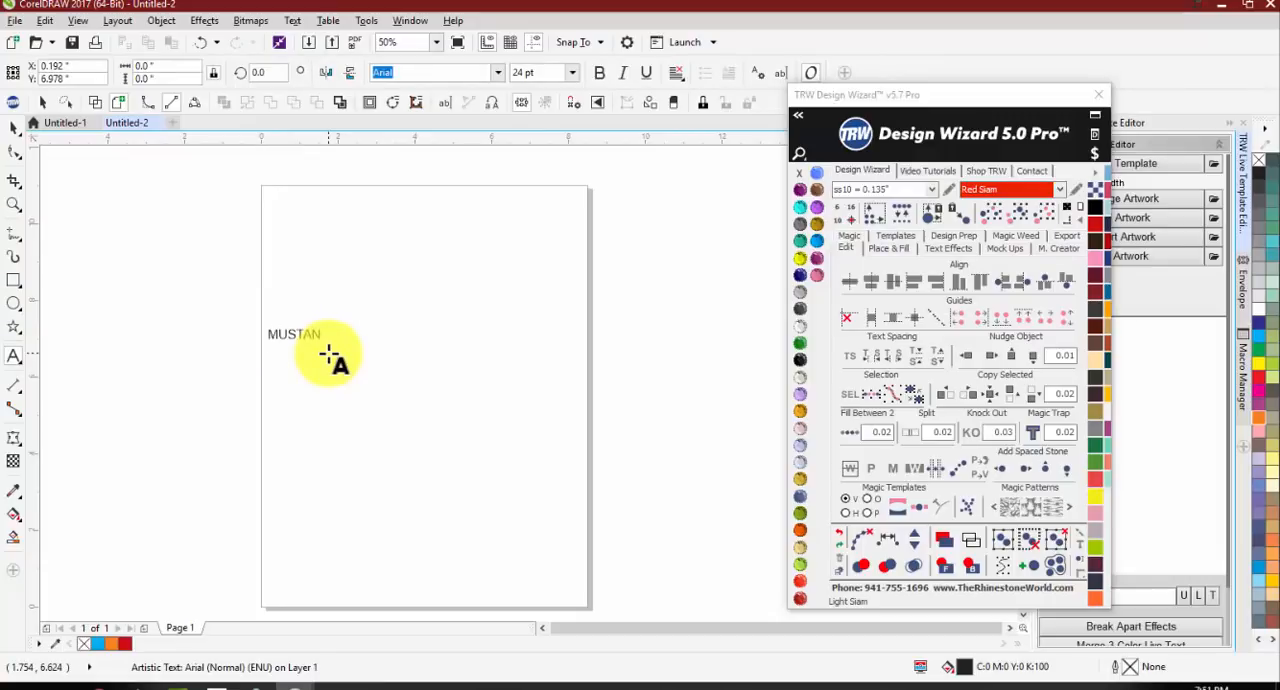
{"action": "left_click_drag", "start_coordinate": [347, 345], "coordinate": [623, 487]}
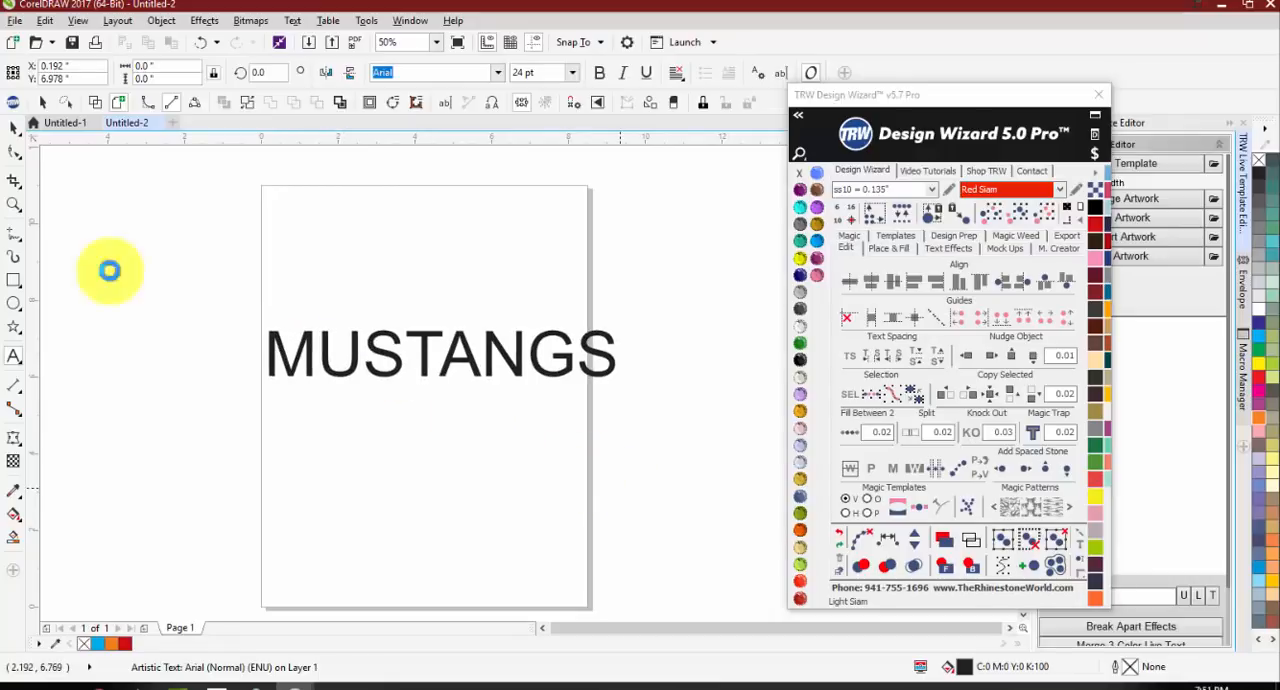
{"action": "left_click", "coordinate": [497, 73]}
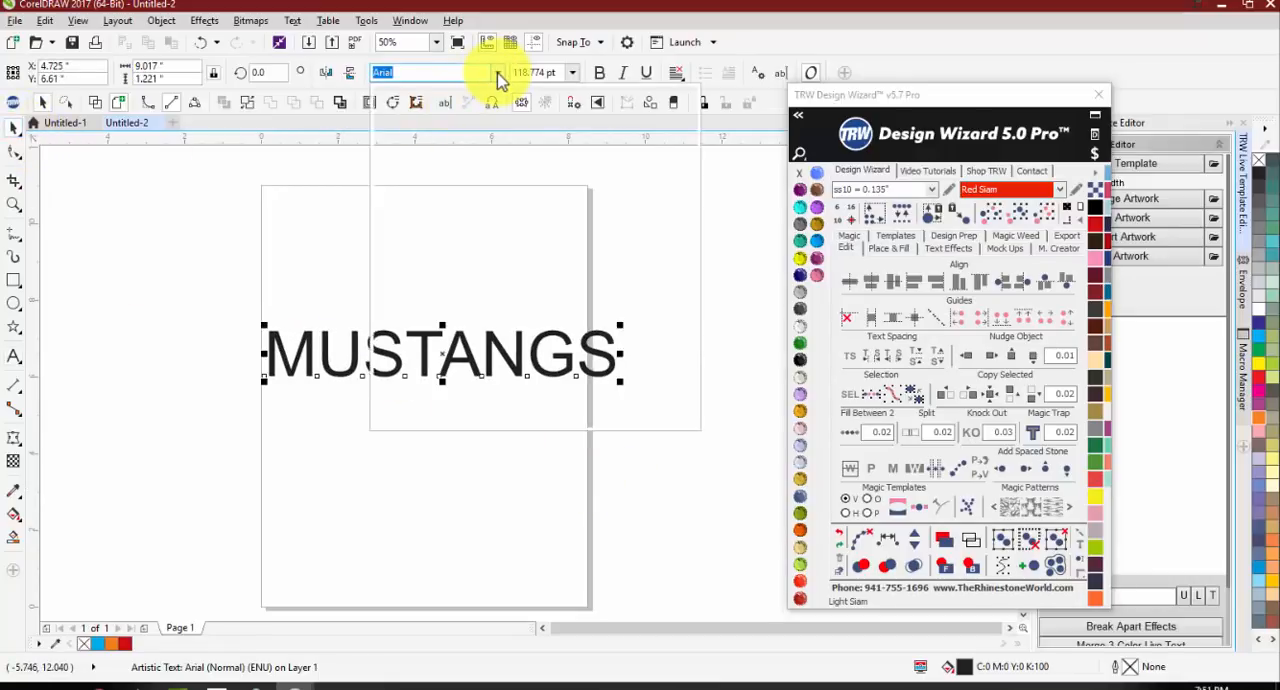
{"action": "left_click", "coordinate": [455, 120]}
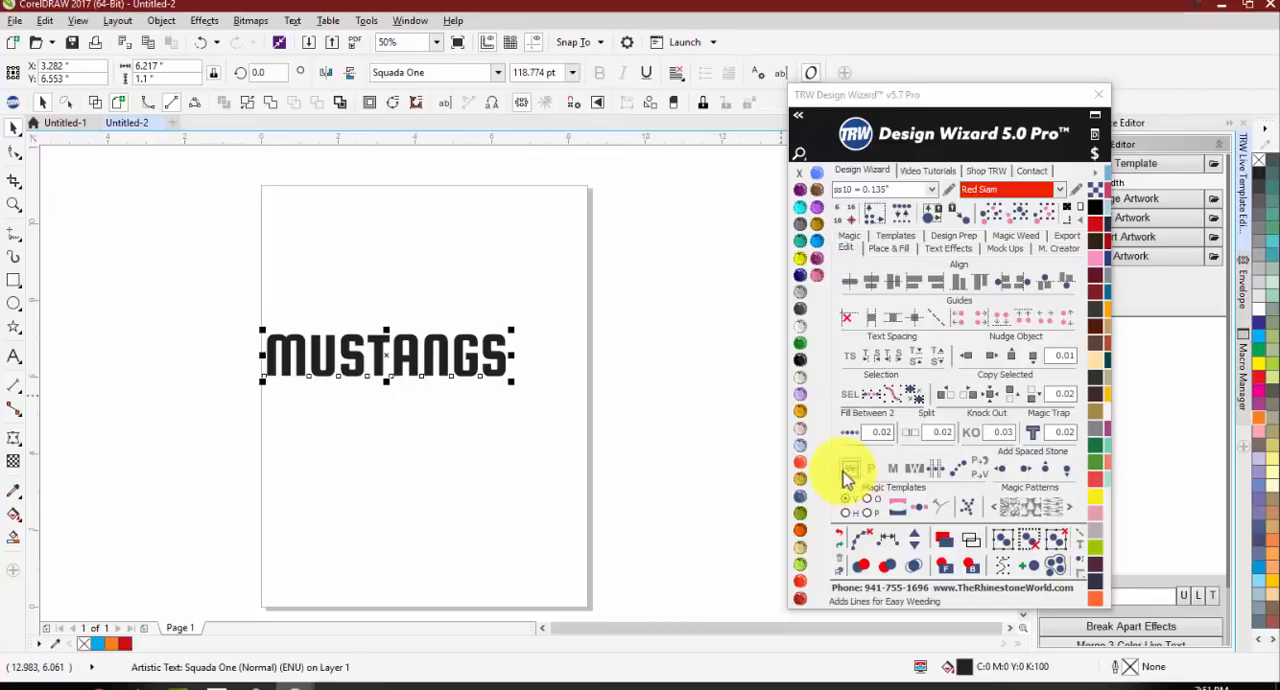
Step: Add easy-weeding lines to the MUSTANGS text, undoing a trial move of the weeding group
{"action": "left_click", "coordinate": [848, 472]}
{"action": "scroll", "coordinate": [256, 366], "scroll_direction": "up", "scroll_amount": 3}
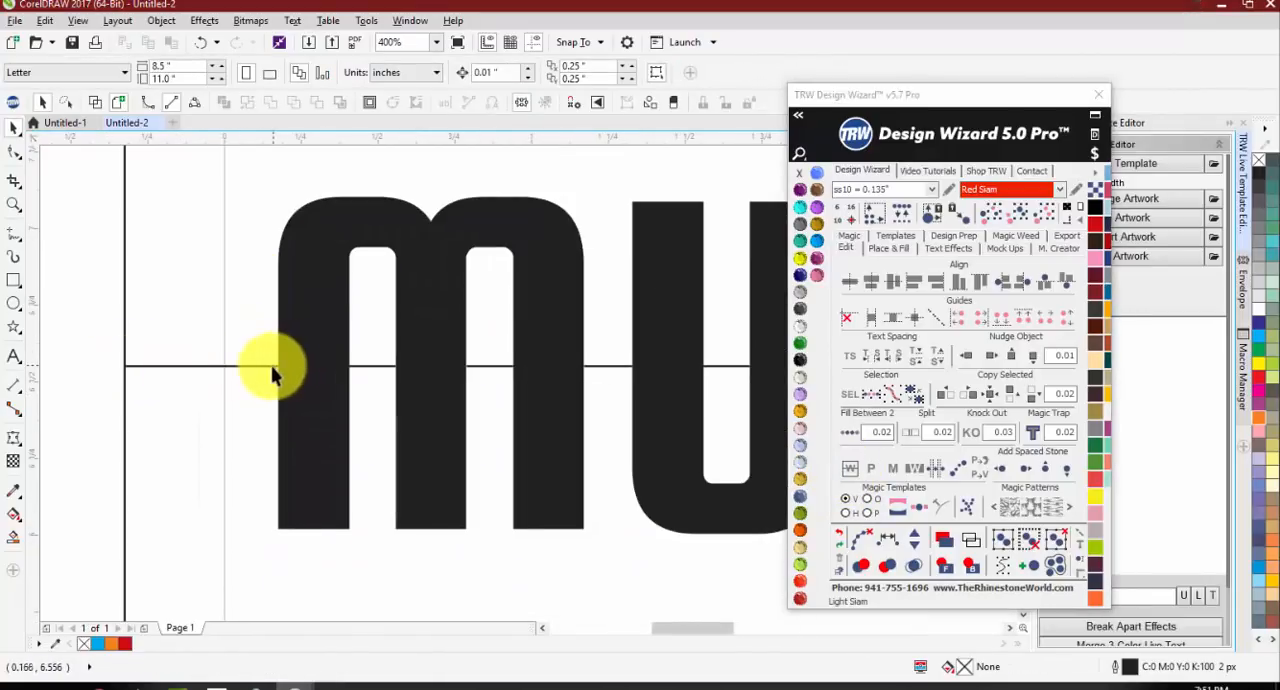
{"action": "left_click_drag", "start_coordinate": [274, 363], "coordinate": [229, 394]}
{"action": "key", "text": "ctrl+z"}
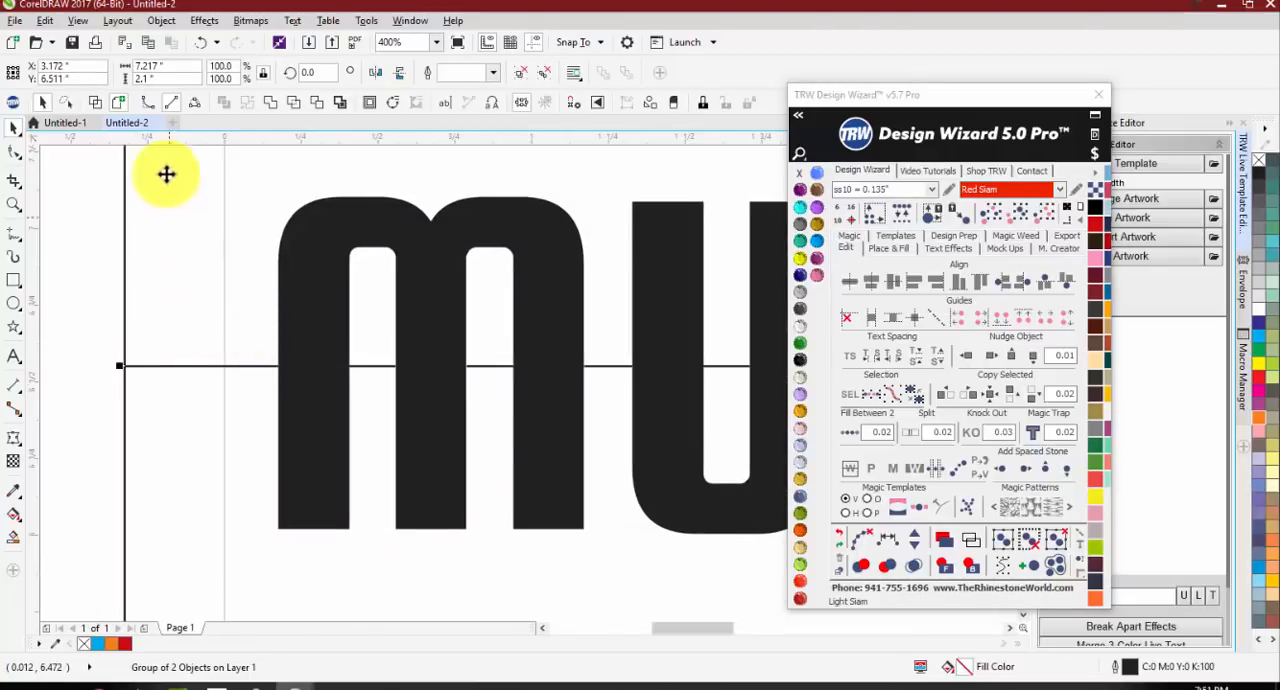
Step: Display the design as wireframe and examine where the weeding lines meet the MUSTANGS letter outlines
{"action": "left_click", "coordinate": [98, 105]}
{"action": "scroll", "coordinate": [279, 380], "scroll_direction": "up", "scroll_amount": 1}
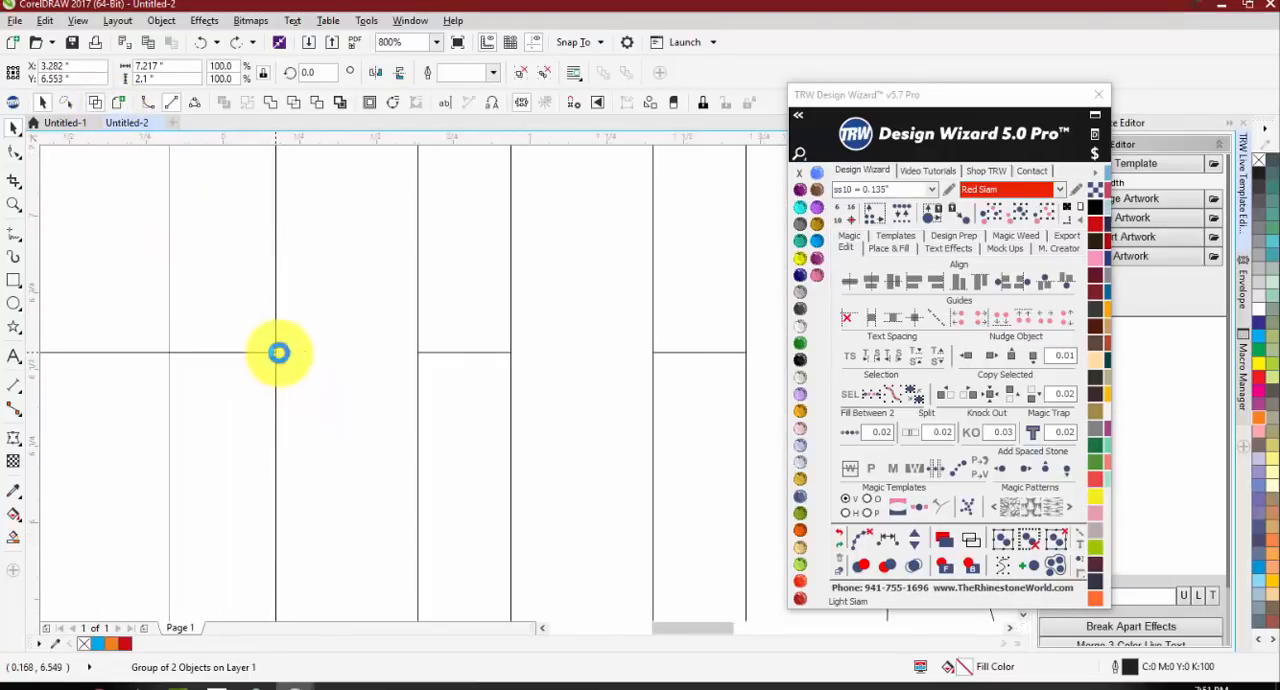
{"action": "scroll", "coordinate": [275, 352], "scroll_direction": "down", "scroll_amount": 2}
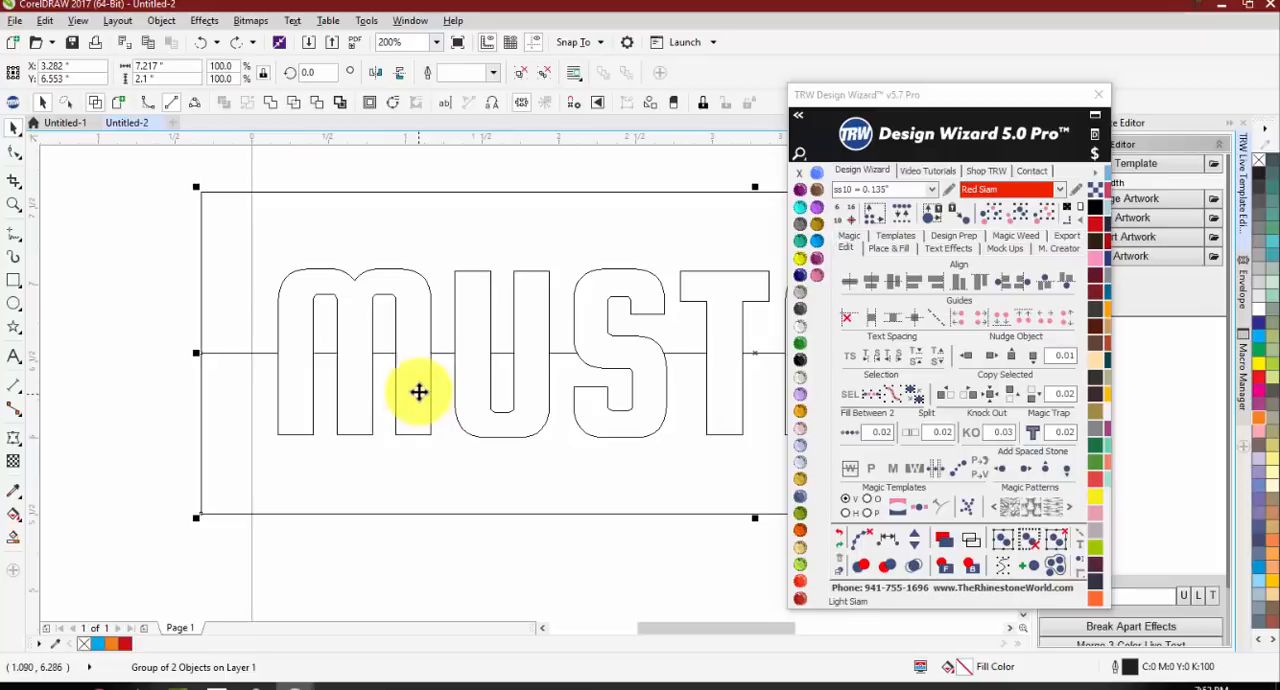
{"action": "scroll", "coordinate": [321, 361], "scroll_direction": "down", "scroll_amount": 1}
{"action": "scroll", "coordinate": [449, 420], "scroll_direction": "down", "scroll_amount": 1}
{"action": "left_click", "coordinate": [531, 489]}
{"action": "scroll", "coordinate": [521, 409], "scroll_direction": "up", "scroll_amount": 1}
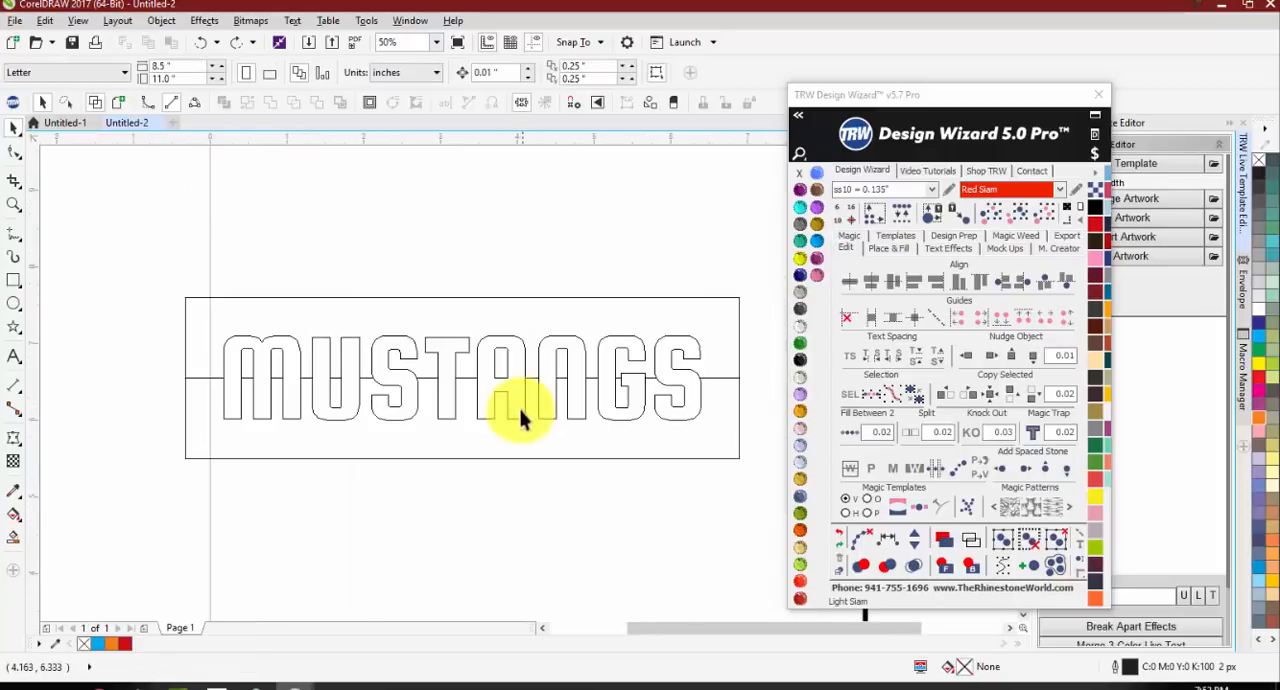
Step: Shift the MUSTANGS weeding group down to about Y 6.168 in, examine it up close, and undo the shift and weeding lines
{"action": "left_click_drag", "start_coordinate": [494, 457], "coordinate": [494, 487]}
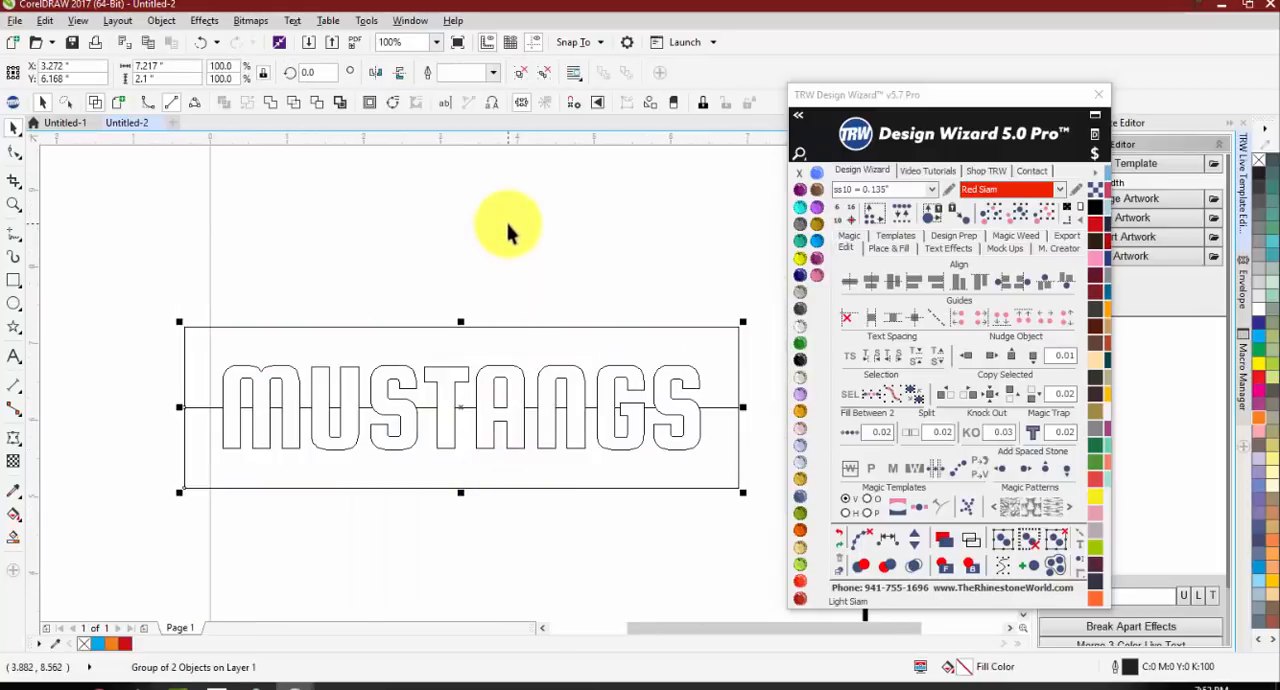
{"action": "left_click", "coordinate": [234, 357]}
{"action": "scroll", "coordinate": [214, 380], "scroll_direction": "up", "scroll_amount": 2}
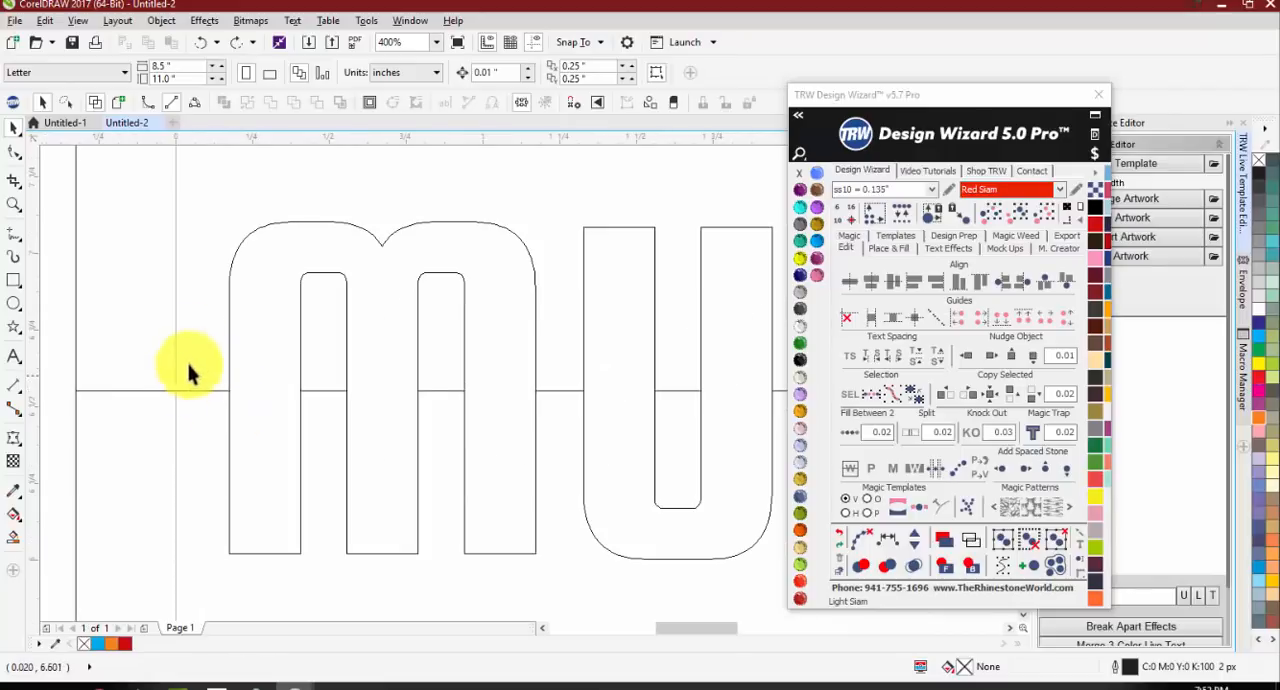
{"action": "scroll", "coordinate": [189, 366], "scroll_direction": "down", "scroll_amount": 1}
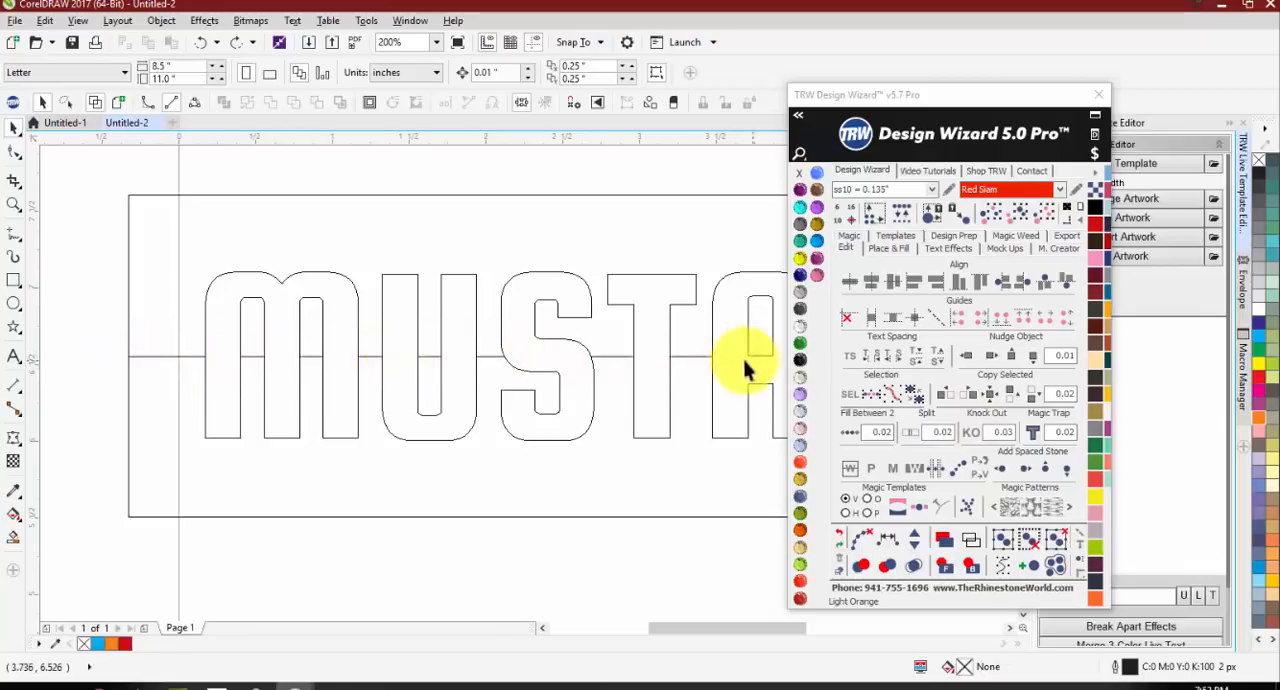
{"action": "scroll", "coordinate": [500, 363], "scroll_direction": "down", "scroll_amount": 2}
{"action": "scroll", "coordinate": [520, 365], "scroll_direction": "up", "scroll_amount": 1}
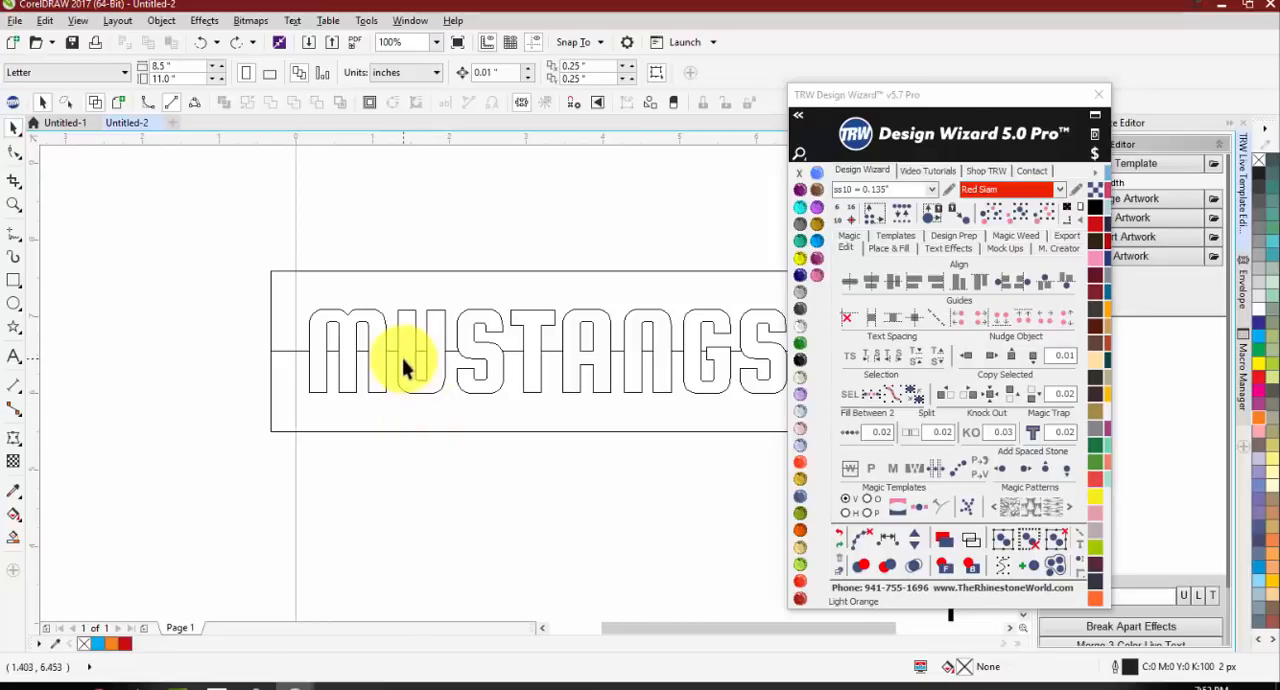
{"action": "scroll", "coordinate": [290, 275], "scroll_direction": "down", "scroll_amount": 1}
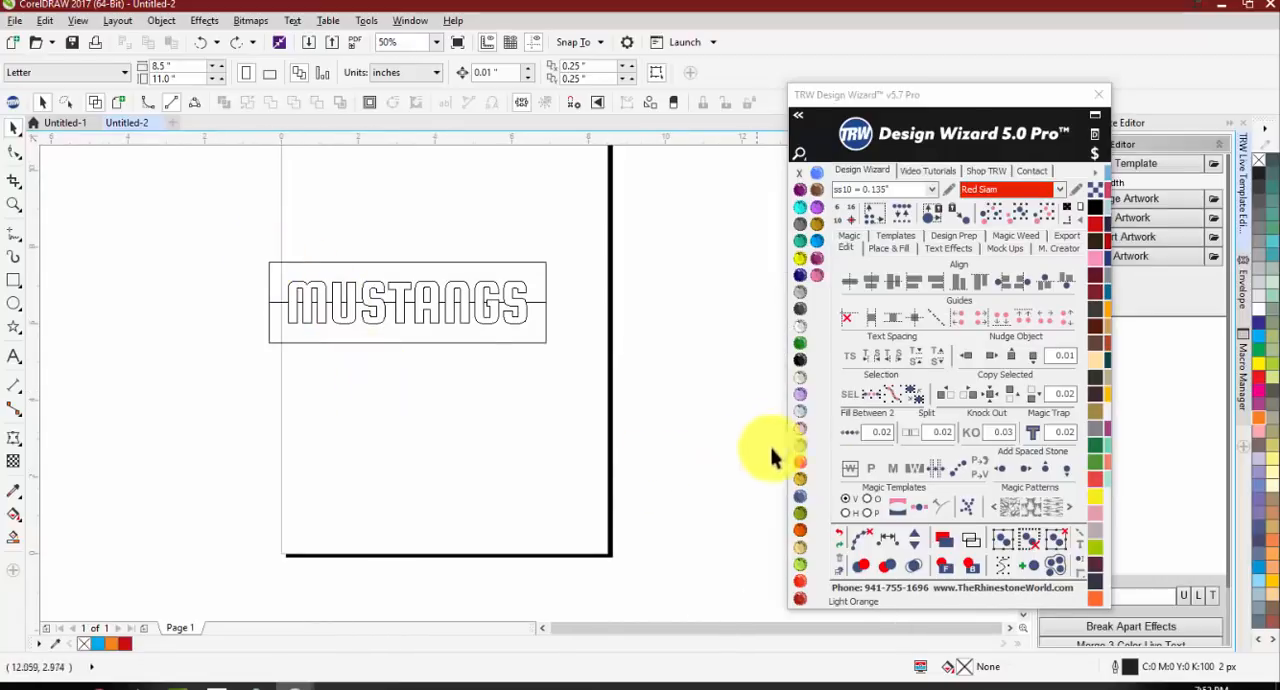
{"action": "key", "text": "ctrl+z"}
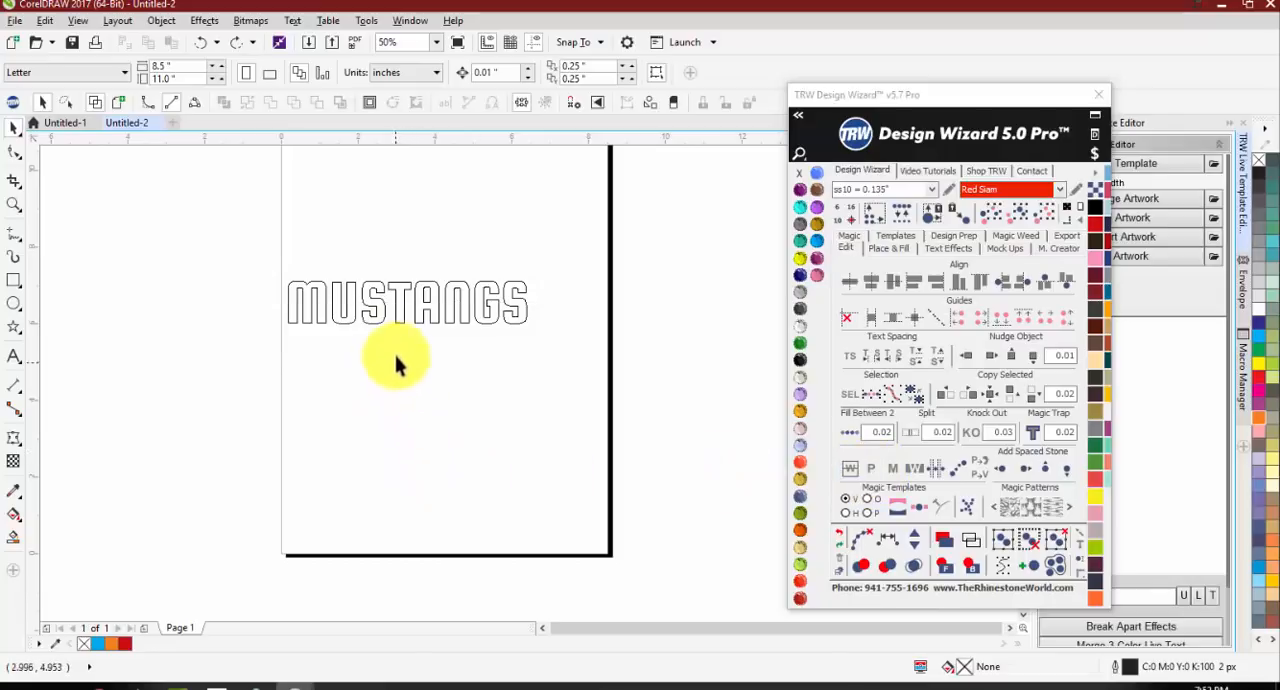
Step: Draw a rectangle about 7.729 by 2.208 in around the MUSTANGS text and send it to the back
{"action": "left_click", "coordinate": [377, 306]}
{"action": "left_click", "coordinate": [14, 281]}
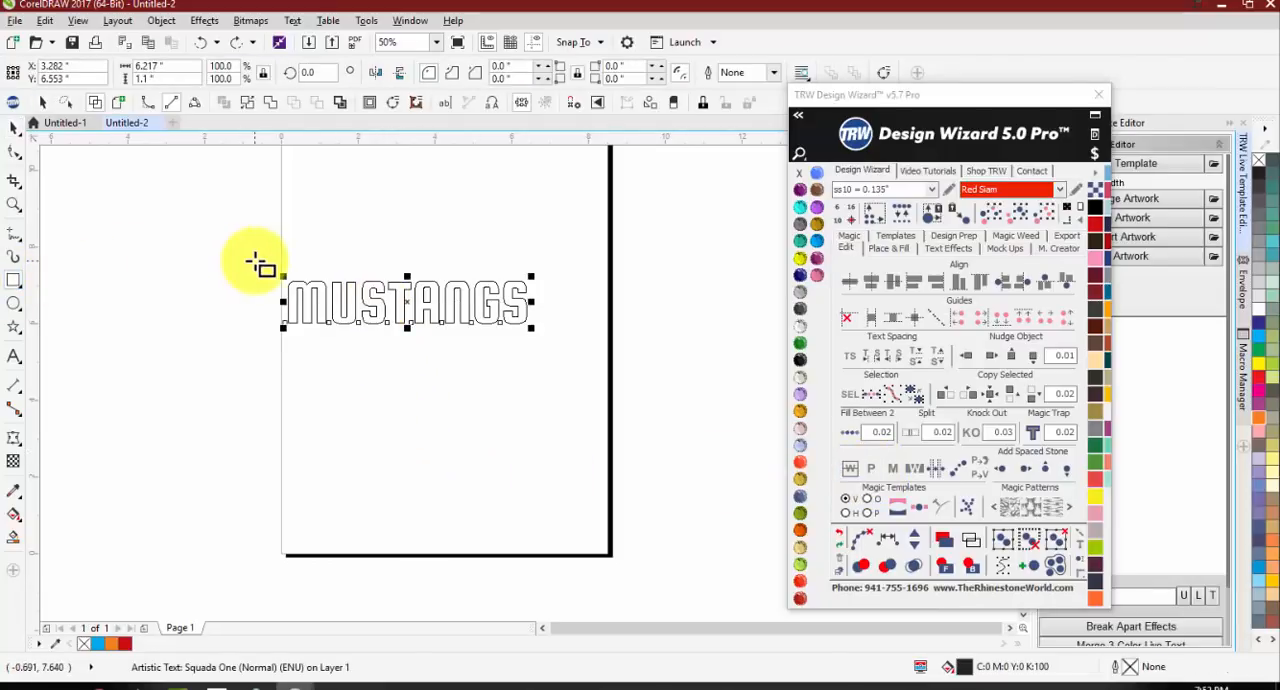
{"action": "left_click_drag", "start_coordinate": [255, 261], "coordinate": [552, 348]}
{"action": "left_click", "coordinate": [968, 561]}
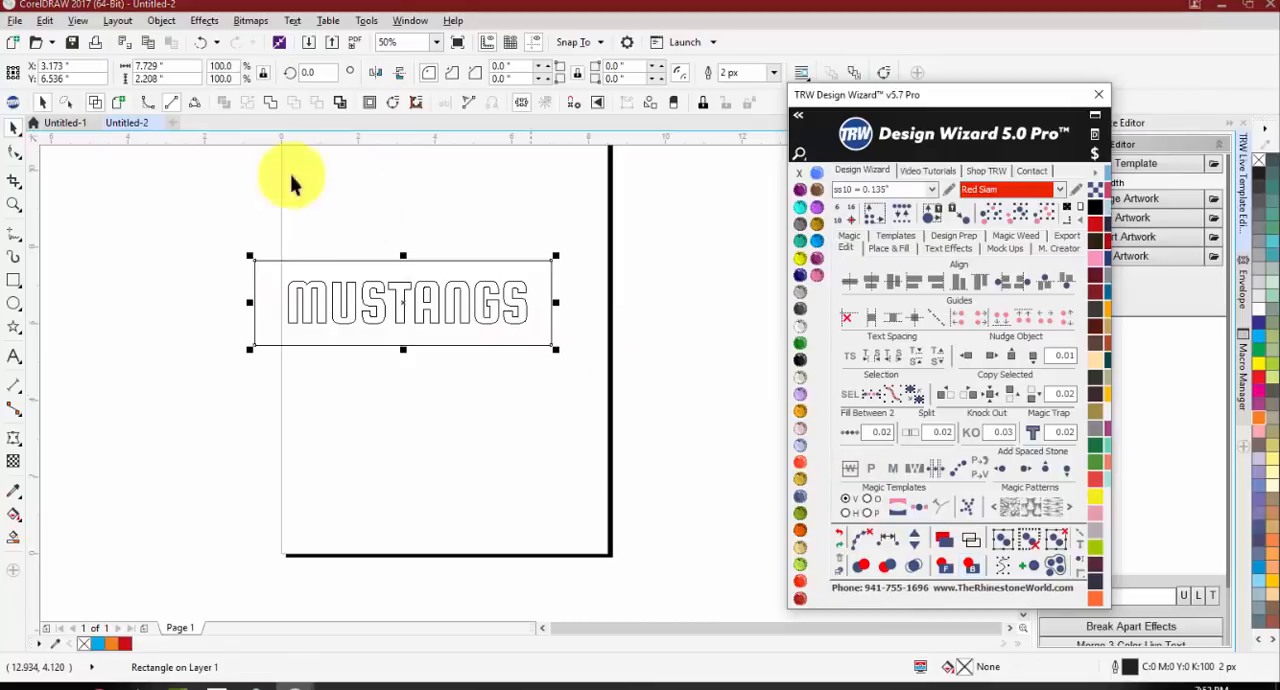
Step: Restore the filled display of the design and fill the rectangle around MUSTANGS with TRW Fuchsia
{"action": "left_click", "coordinate": [119, 103]}
{"action": "left_click", "coordinate": [309, 284]}
{"action": "left_click", "coordinate": [552, 289]}
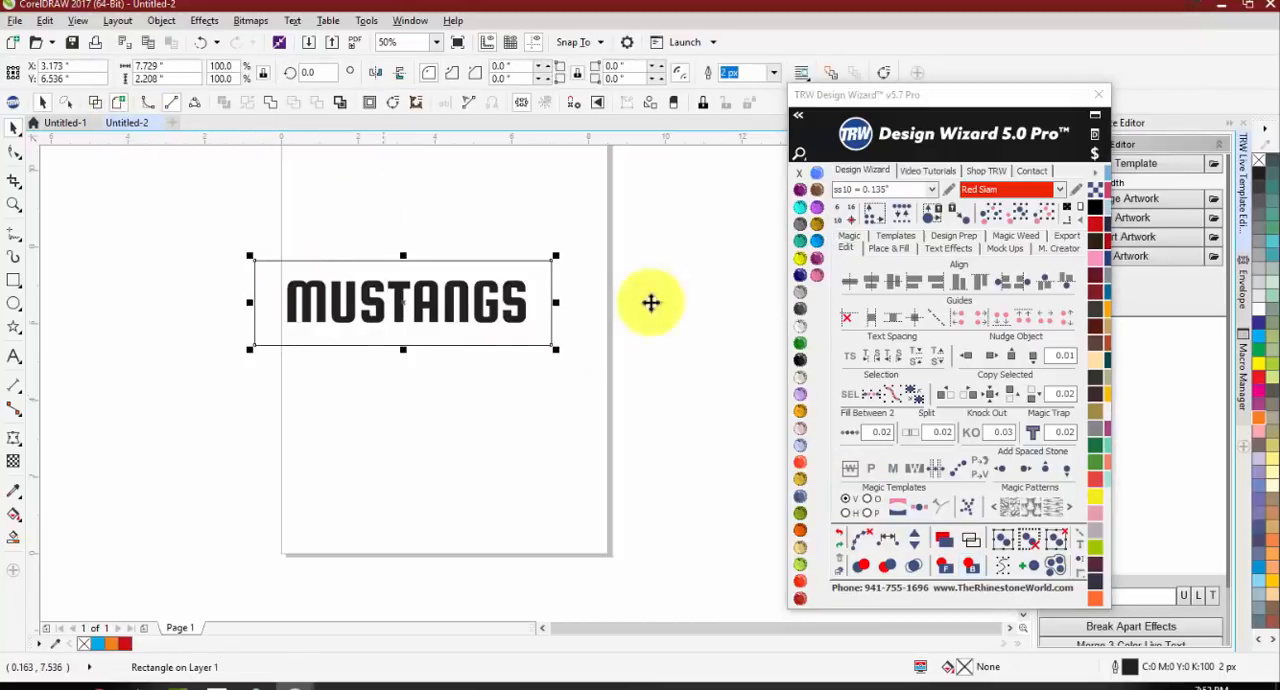
{"action": "left_click", "coordinate": [812, 260]}
{"action": "key", "text": "Escape"}
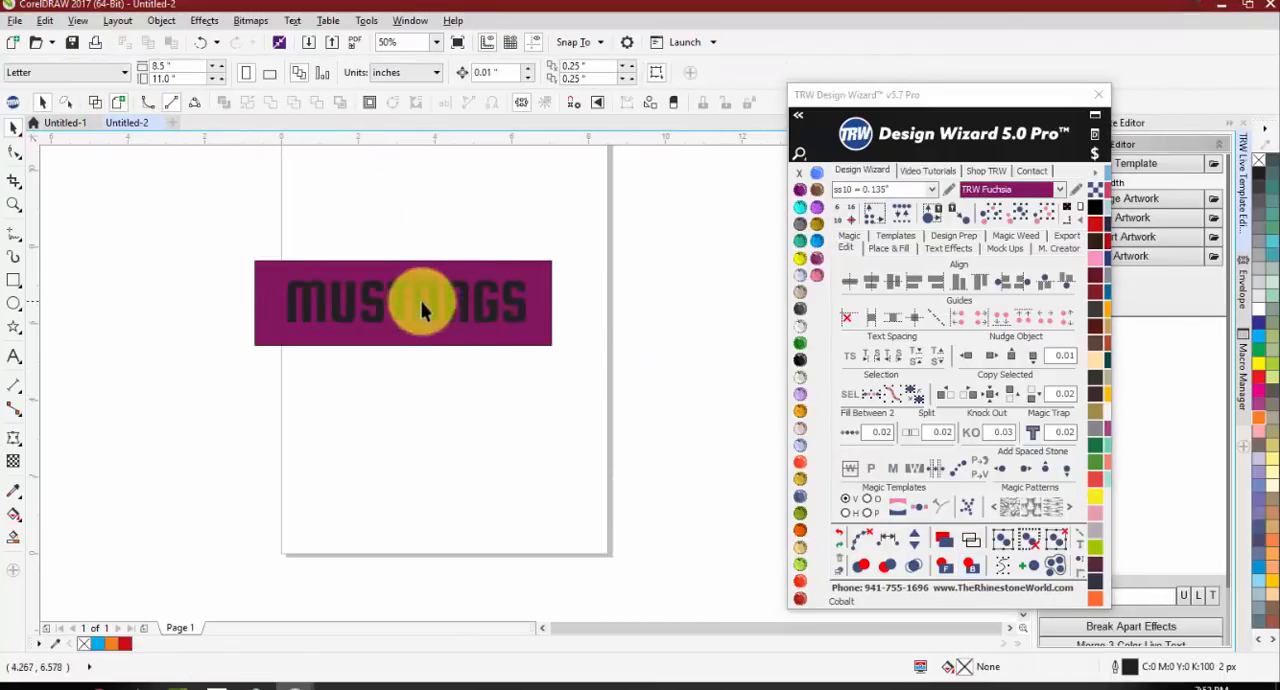
Step: Enlarge MUSTANGS to about 134.7 pt inside the rectangle and try the Peek tool on its letters, declining the error report
{"action": "left_click", "coordinate": [369, 313]}
{"action": "left_click_drag", "start_coordinate": [526, 334], "coordinate": [549, 348]}
{"action": "left_click", "coordinate": [872, 468]}
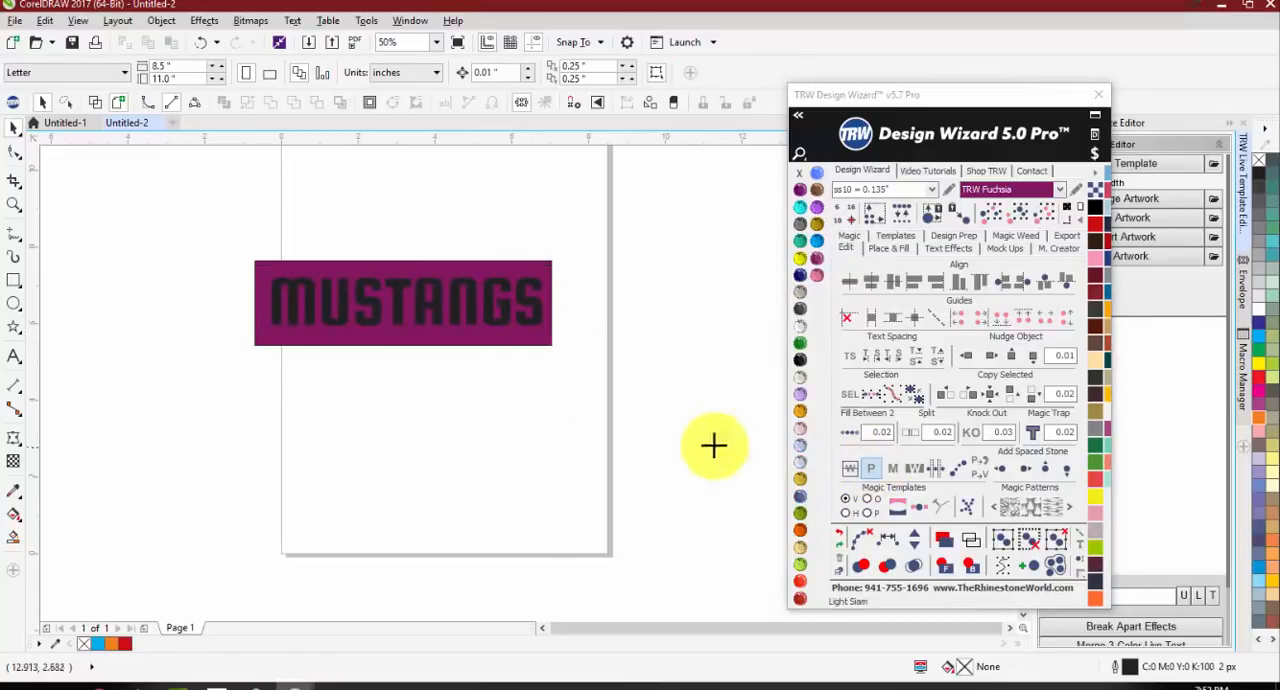
{"action": "left_click", "coordinate": [451, 297]}
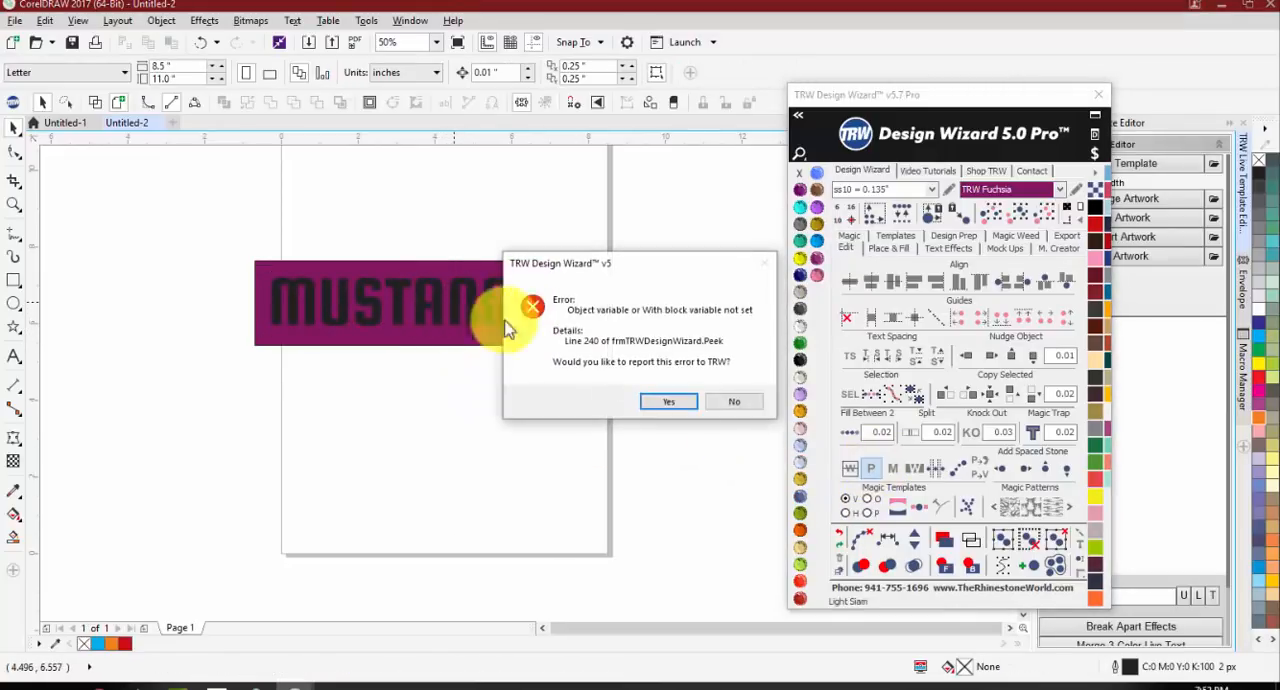
{"action": "left_click", "coordinate": [734, 401]}
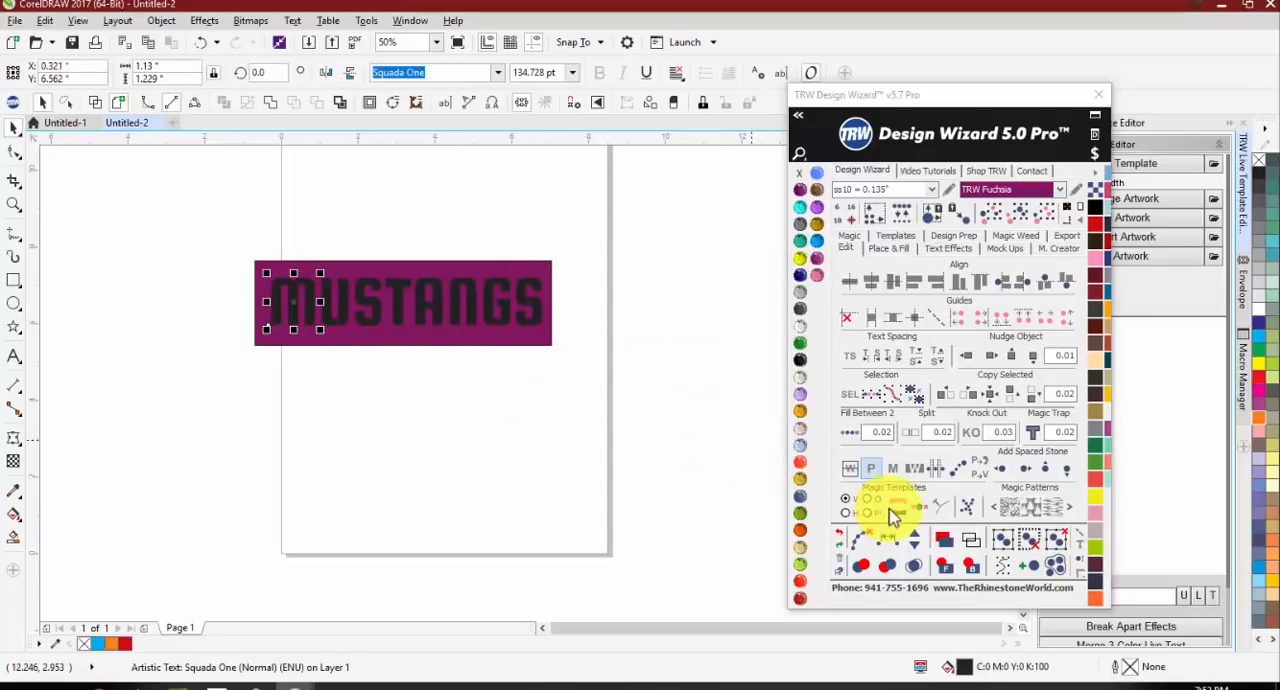
Step: Try to punch the M and the first S of MUSTANGS out of the fuchsia rectangle
{"action": "left_click", "coordinate": [876, 470]}
{"action": "left_click", "coordinate": [306, 294]}
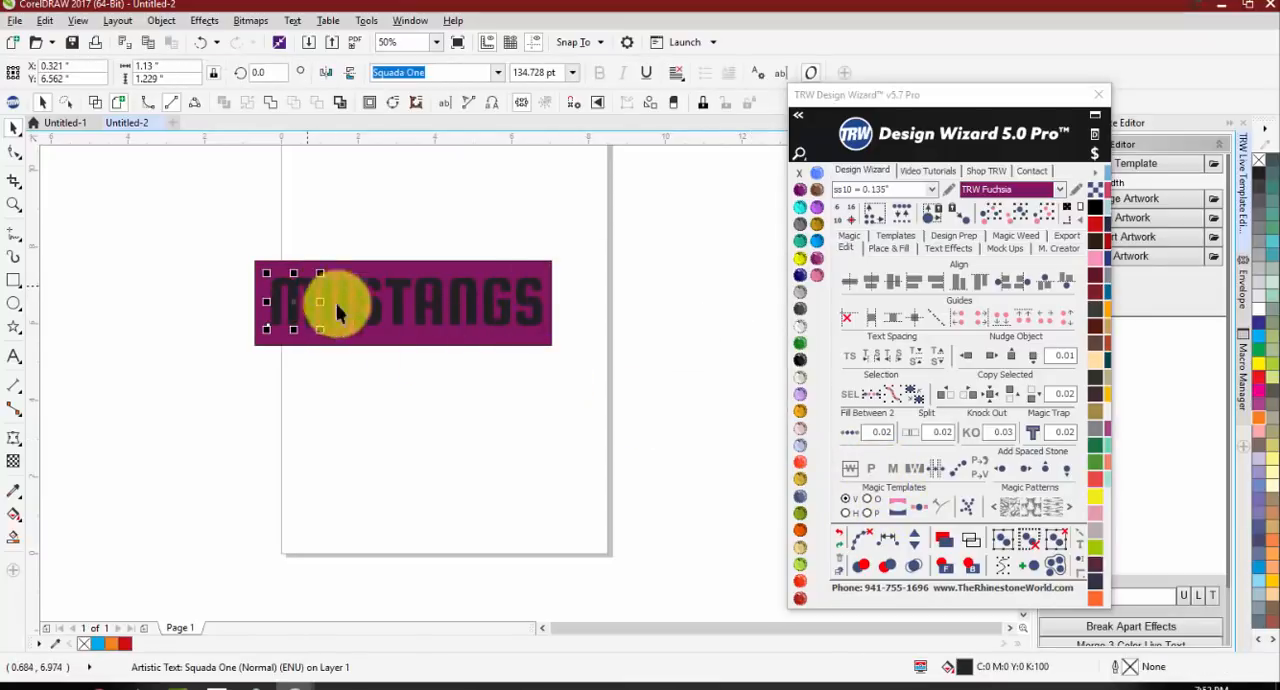
{"action": "left_click", "coordinate": [870, 470]}
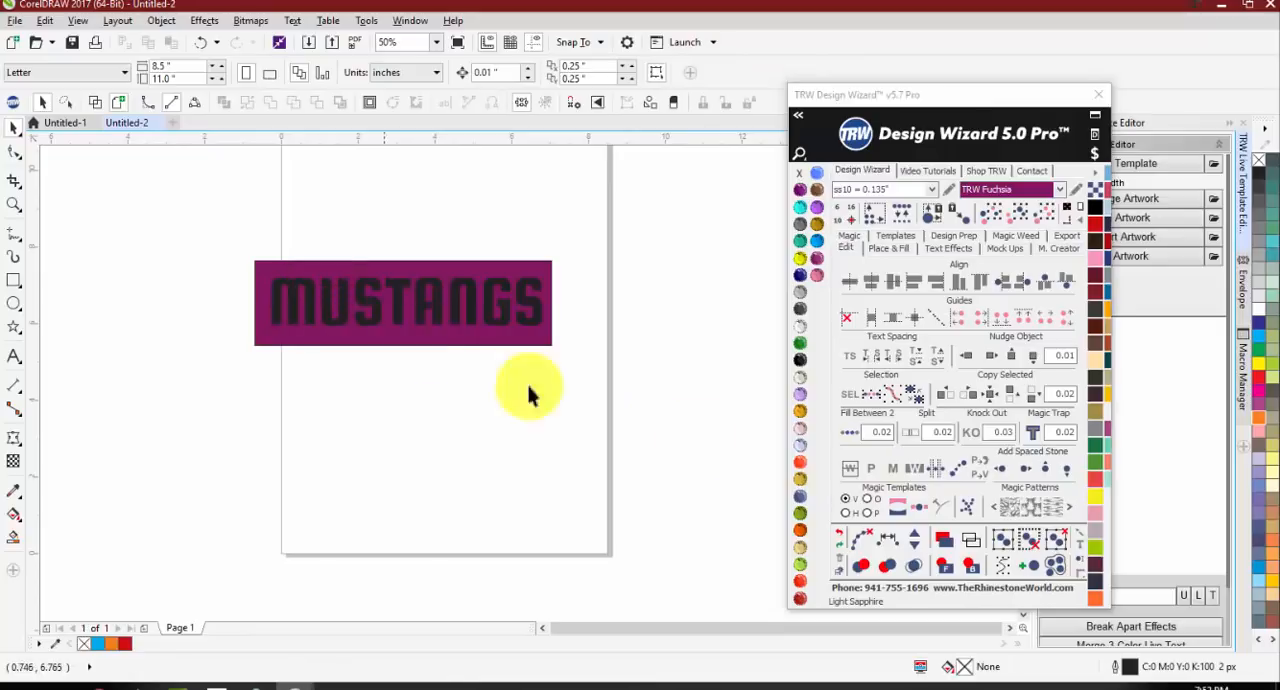
{"action": "left_click", "coordinate": [873, 472]}
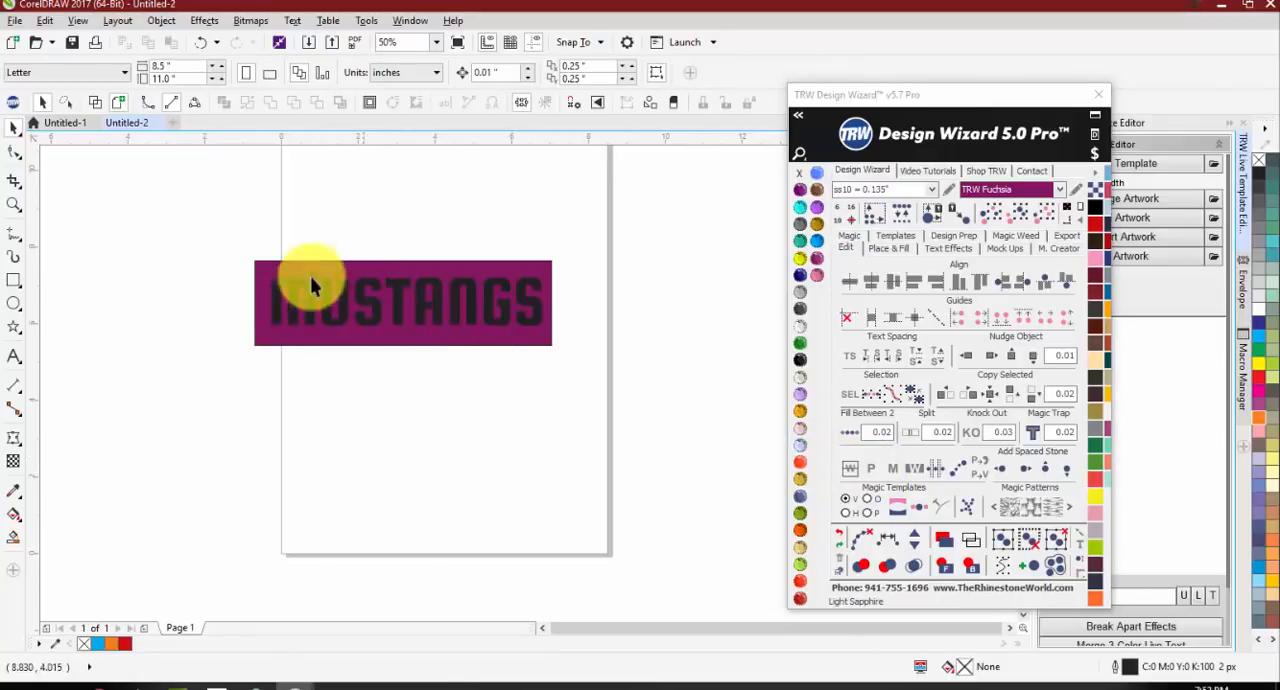
{"action": "left_click_drag", "start_coordinate": [361, 296], "coordinate": [380, 337]}
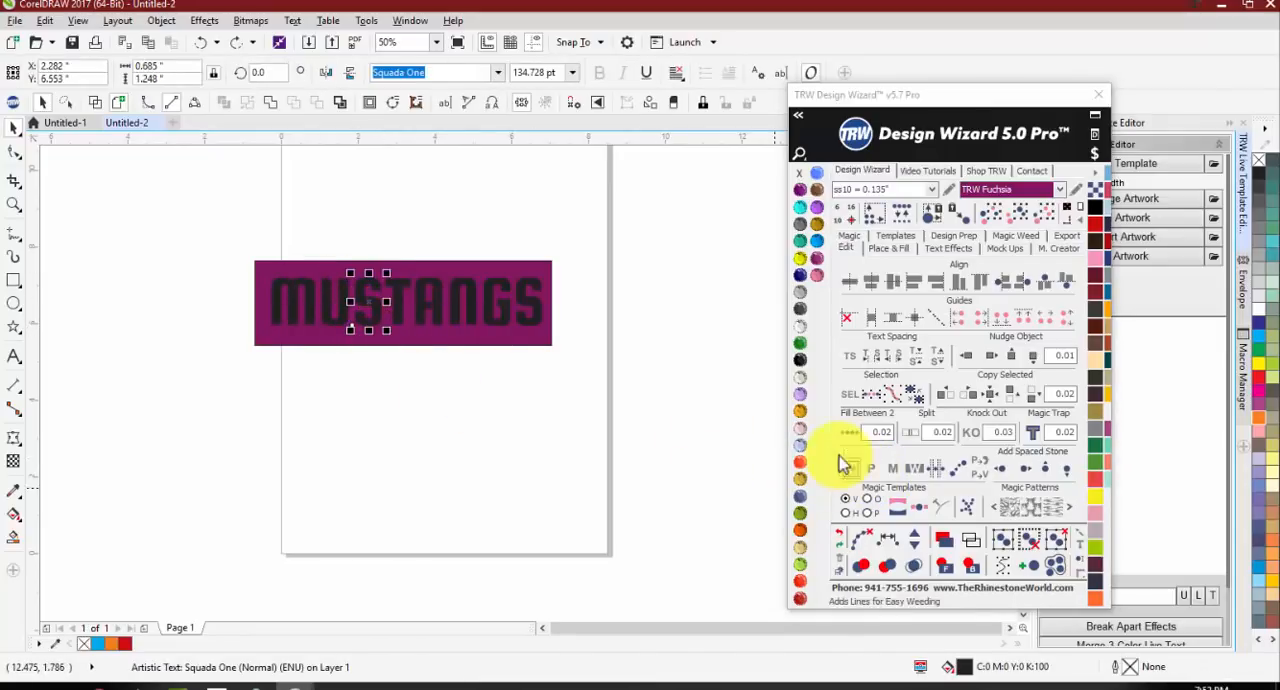
{"action": "left_click", "coordinate": [866, 474]}
{"action": "left_click", "coordinate": [868, 474]}
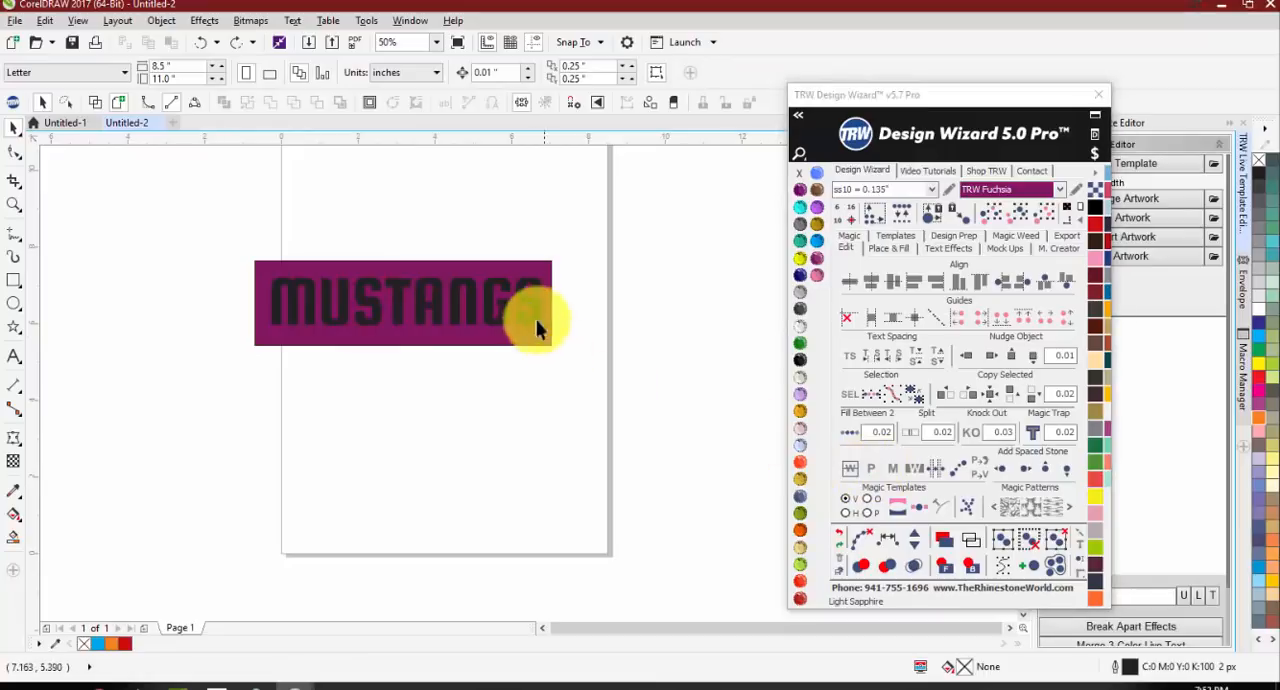
Step: Mirror the final S of MUSTANGS and undo the mirrored copy
{"action": "left_click_drag", "start_coordinate": [529, 320], "coordinate": [531, 343]}
{"action": "key", "text": "ctrl+z"}
{"action": "left_click", "coordinate": [893, 469]}
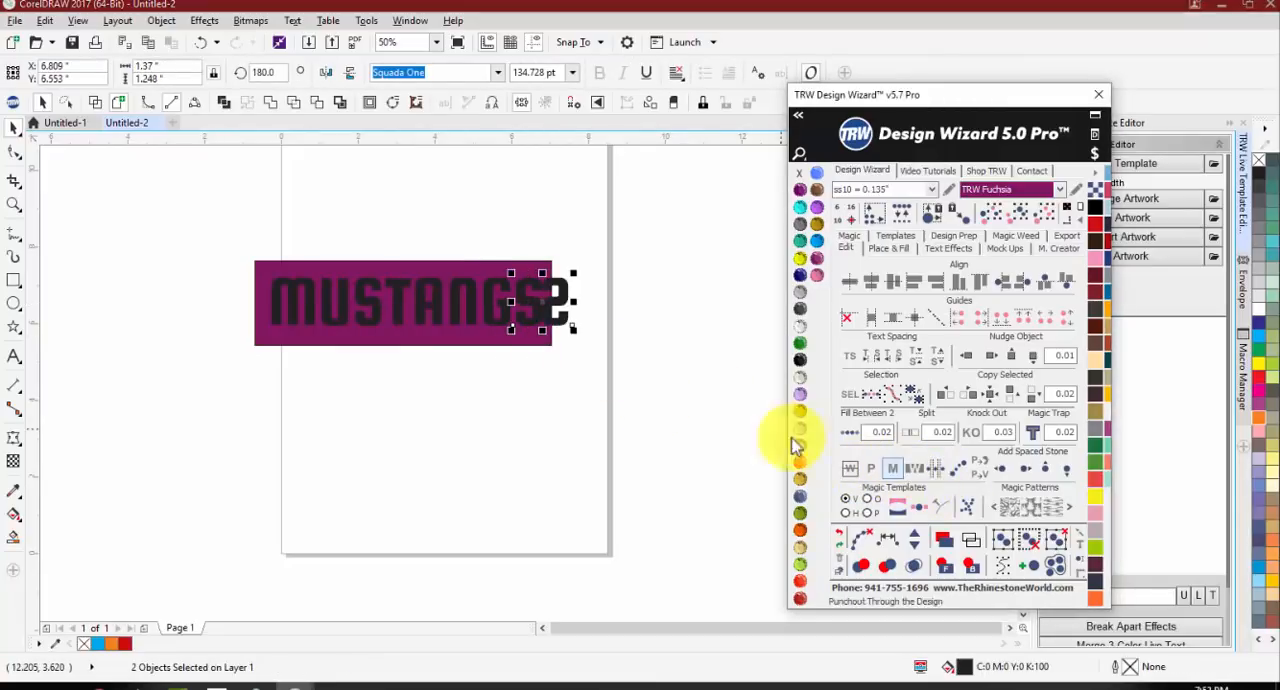
{"action": "left_click_drag", "start_coordinate": [539, 322], "coordinate": [537, 335]}
{"action": "key", "text": "ctrl+z"}
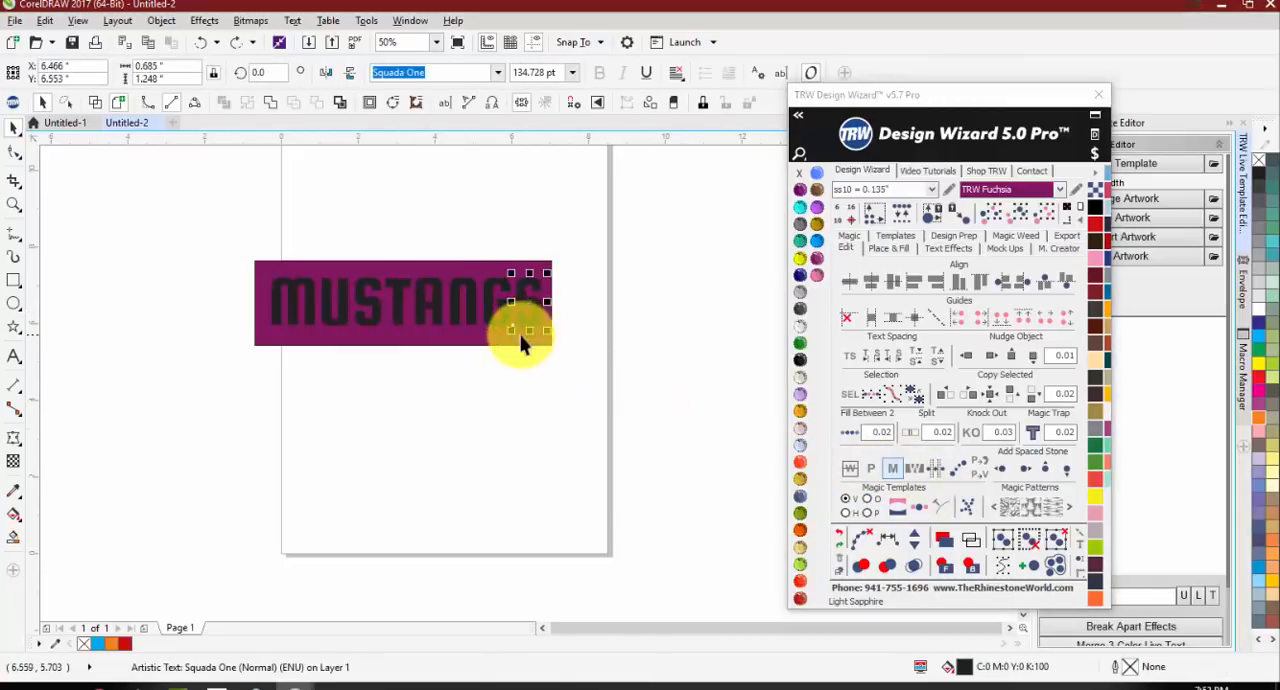
Step: Punch the letter M of MUSTANGS out of the fuchsia rectangle
{"action": "left_click", "coordinate": [506, 335], "text": "shift"}
{"action": "left_click", "coordinate": [871, 470]}
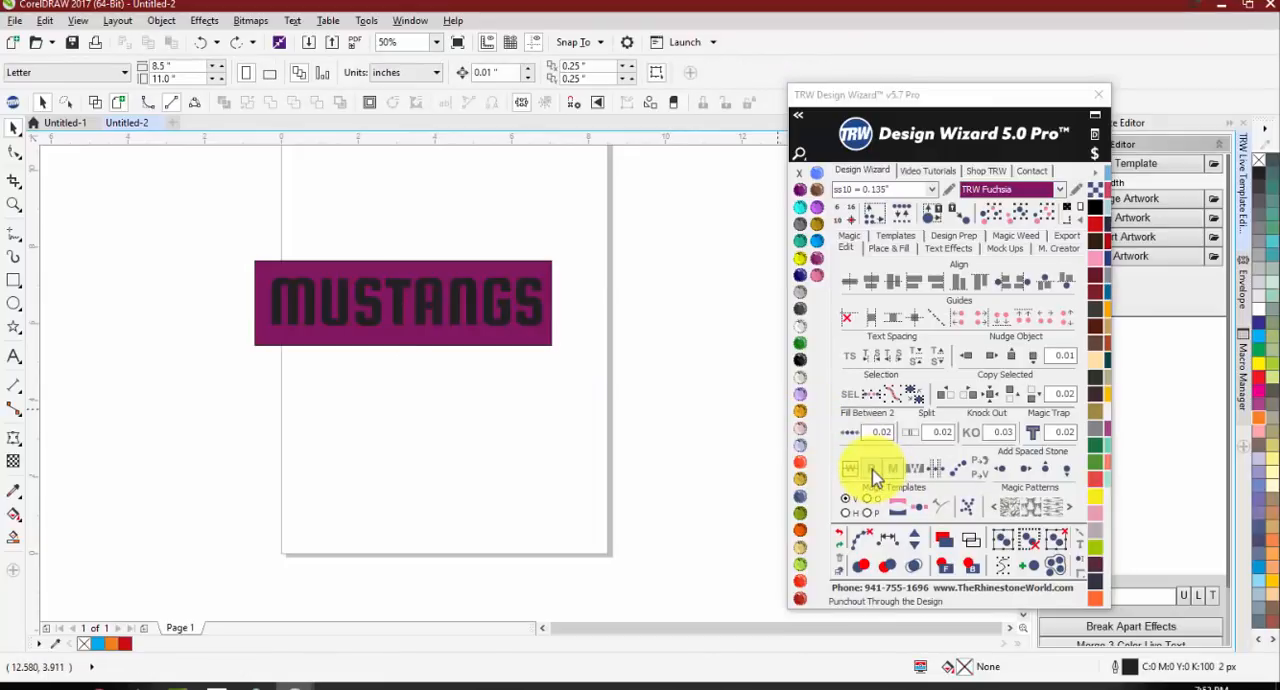
{"action": "scroll", "coordinate": [330, 285], "scroll_direction": "up", "scroll_amount": 2}
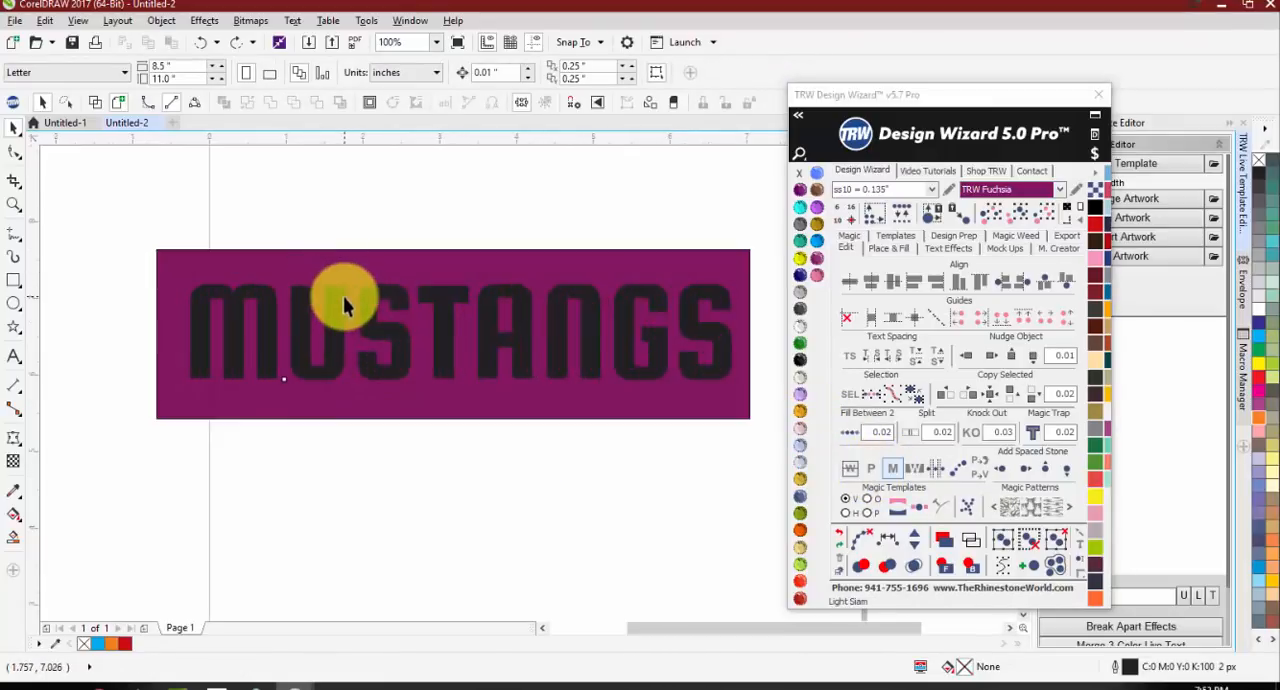
{"action": "left_click", "coordinate": [340, 300]}
{"action": "left_click", "coordinate": [871, 472]}
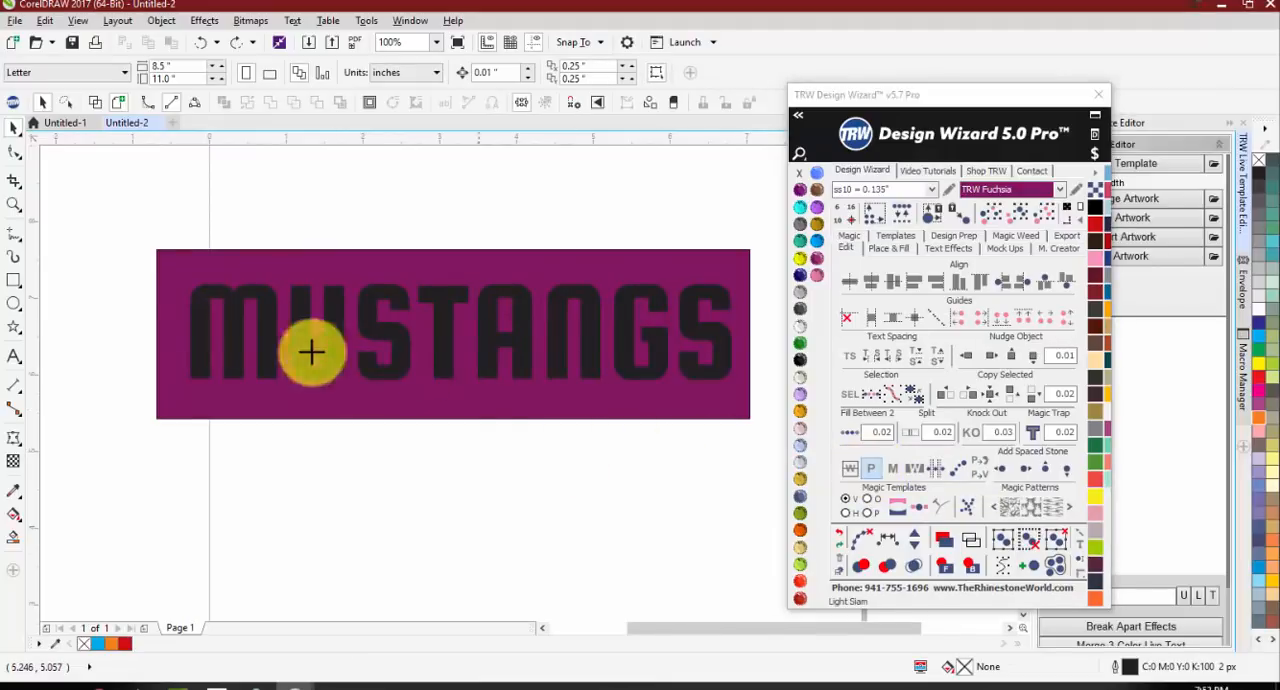
{"action": "scroll", "coordinate": [160, 278], "scroll_direction": "down", "scroll_amount": 2}
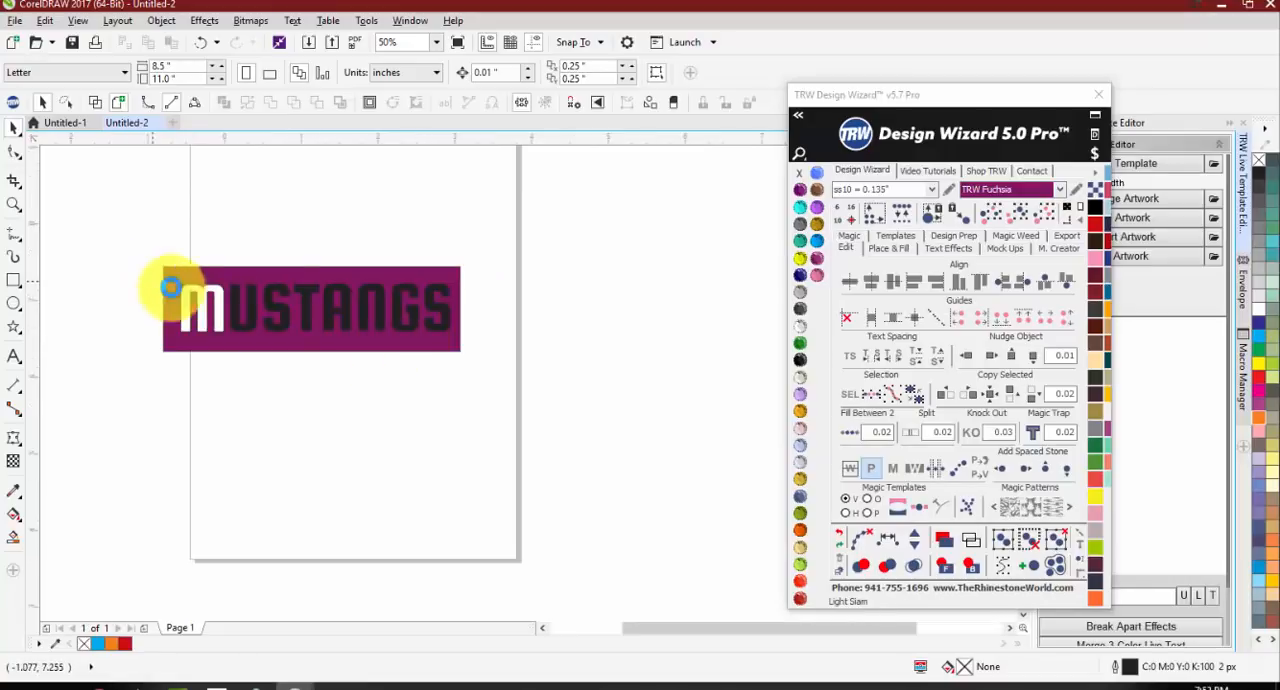
{"action": "scroll", "coordinate": [165, 285], "scroll_direction": "up", "scroll_amount": 2}
Step: Punch the remaining letters U, S, T, A, N, G and S out of the fuchsia rectangle one by one
{"action": "left_click", "coordinate": [314, 300]}
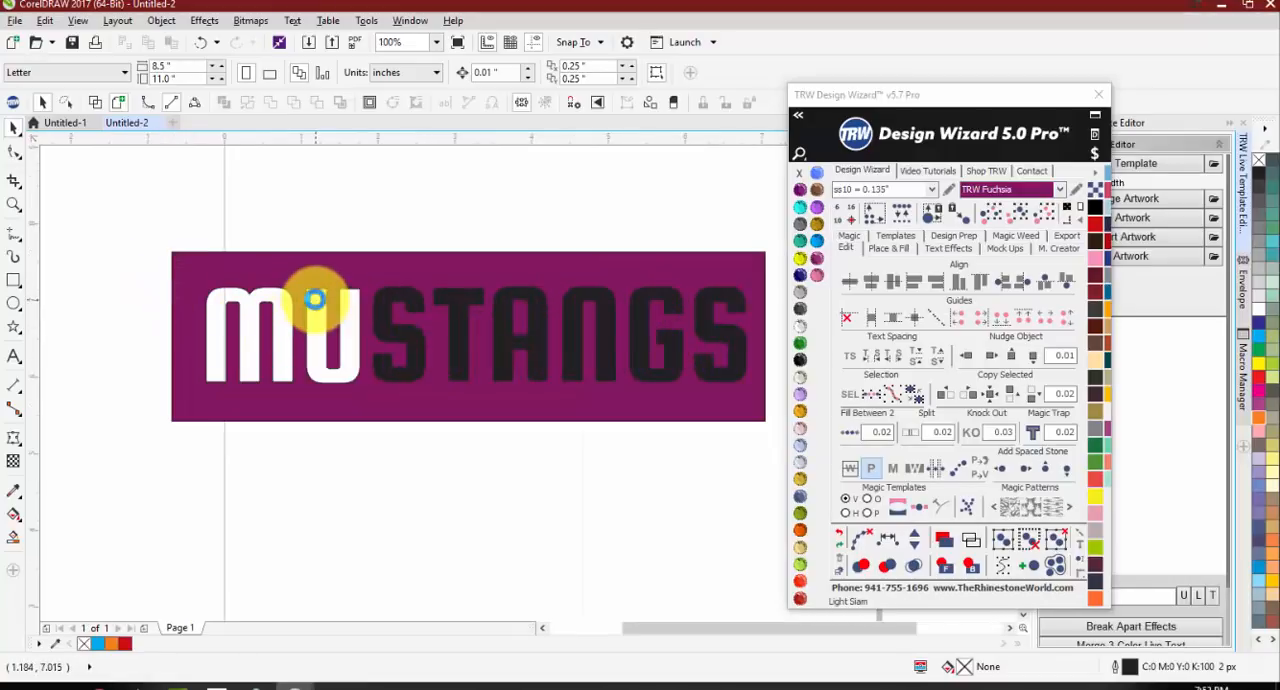
{"action": "left_click", "coordinate": [385, 296]}
{"action": "left_click", "coordinate": [460, 296]}
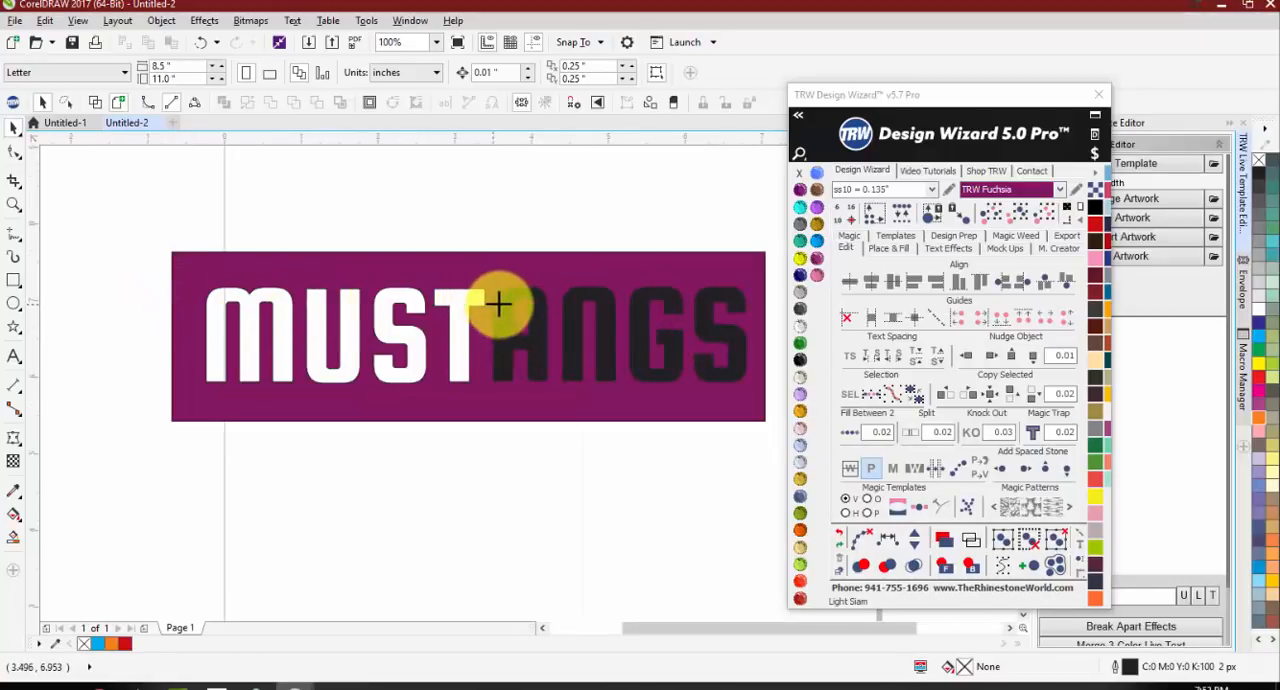
{"action": "left_click", "coordinate": [505, 300]}
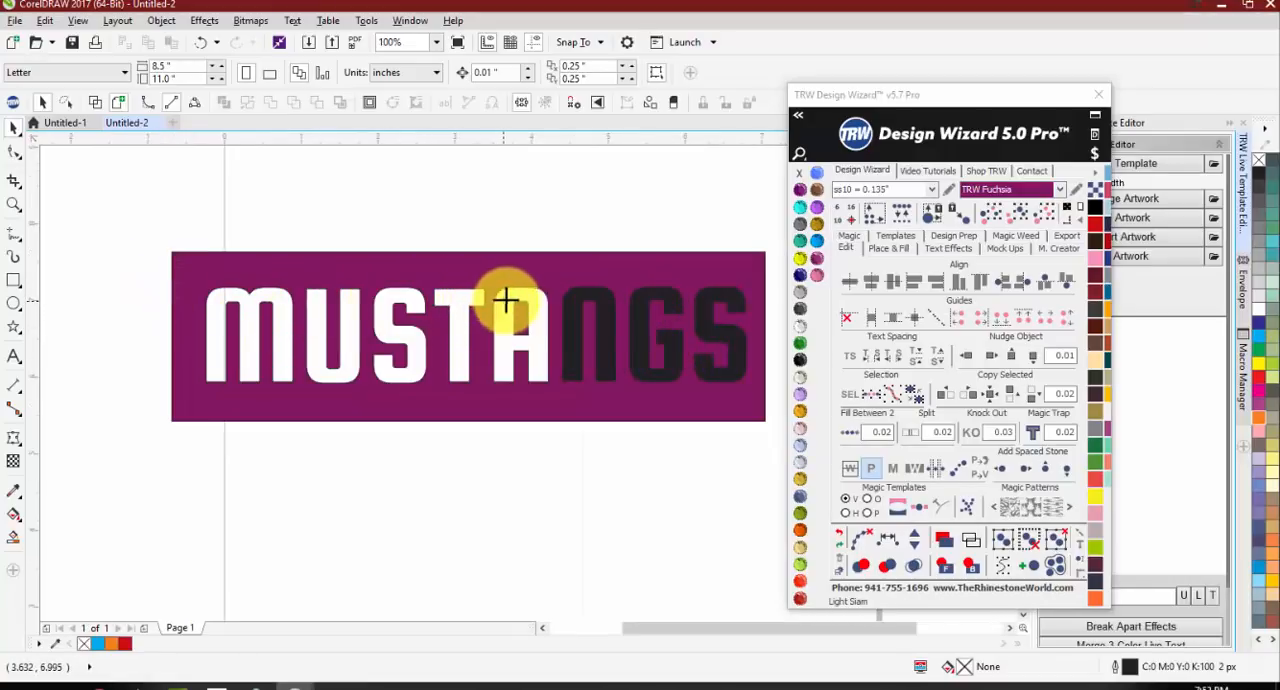
{"action": "left_click", "coordinate": [580, 296]}
{"action": "left_click", "coordinate": [650, 302]}
{"action": "left_click", "coordinate": [705, 308]}
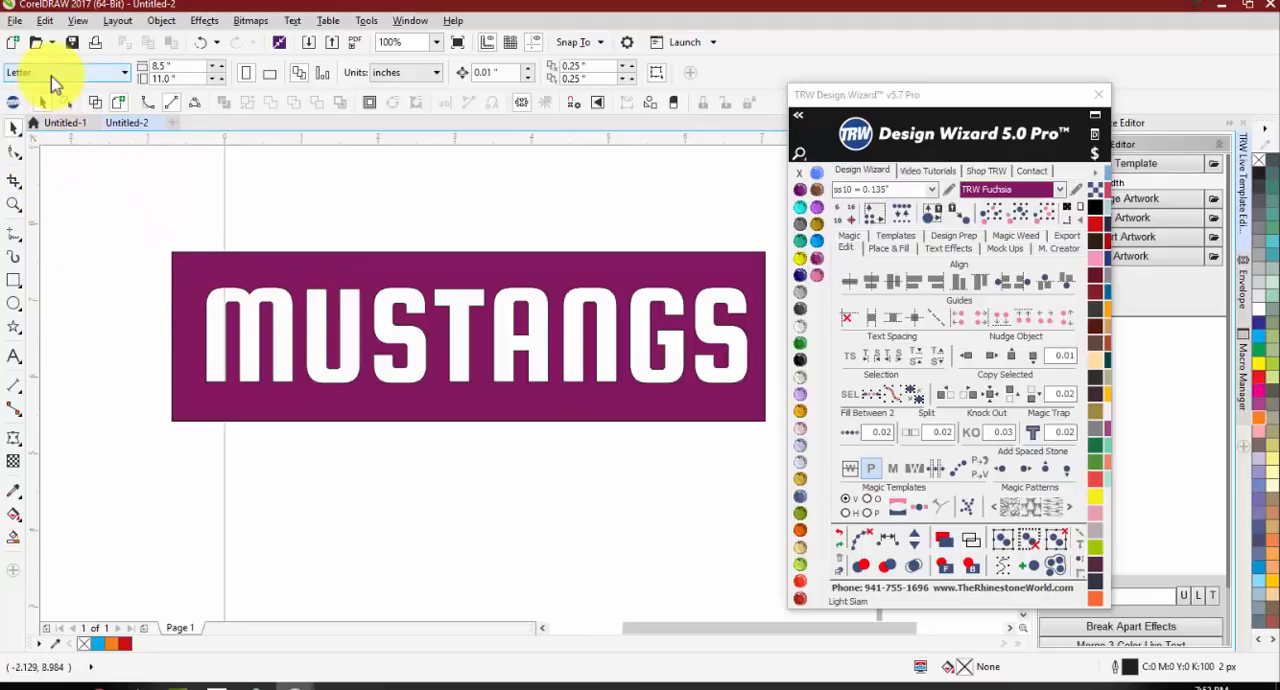
Step: Undo the punchouts of the letters TANGS, keeping only MUS cut out of the rectangle
{"action": "left_click", "coordinate": [201, 42]}
{"action": "left_click", "coordinate": [201, 42]}
{"action": "left_click", "coordinate": [201, 42]}
{"action": "left_click", "coordinate": [201, 42]}
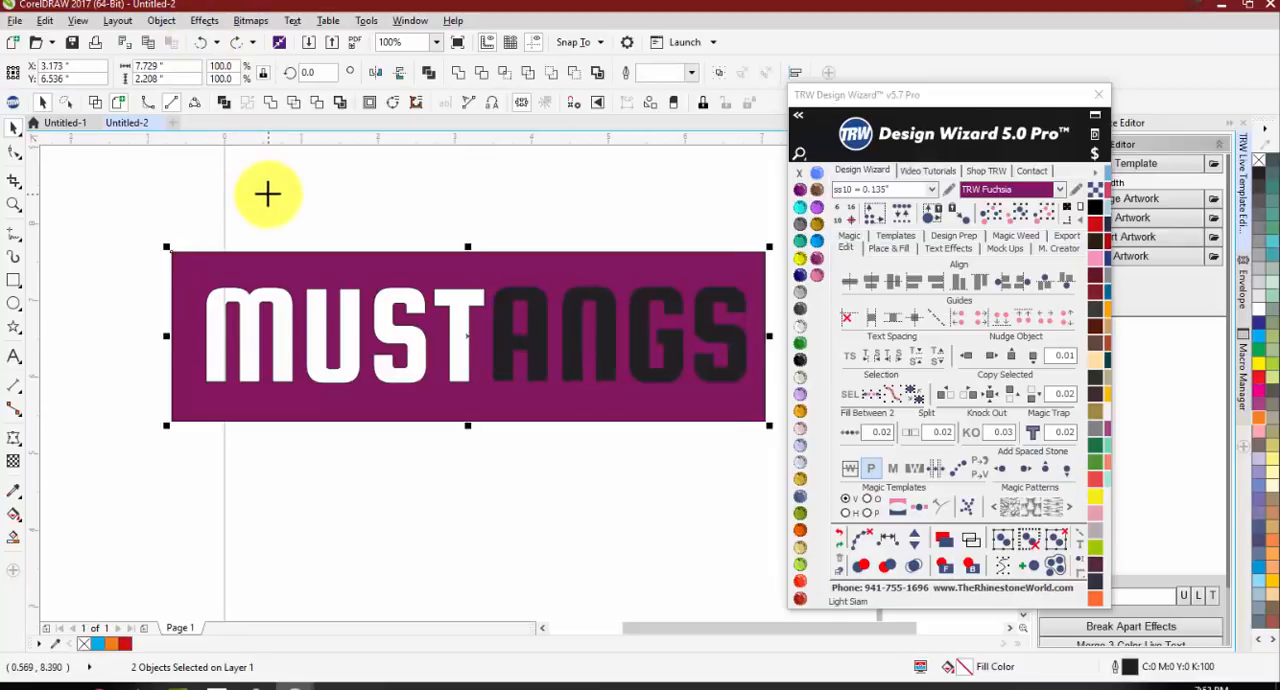
{"action": "left_click", "coordinate": [267, 193]}
{"action": "left_click", "coordinate": [201, 42]}
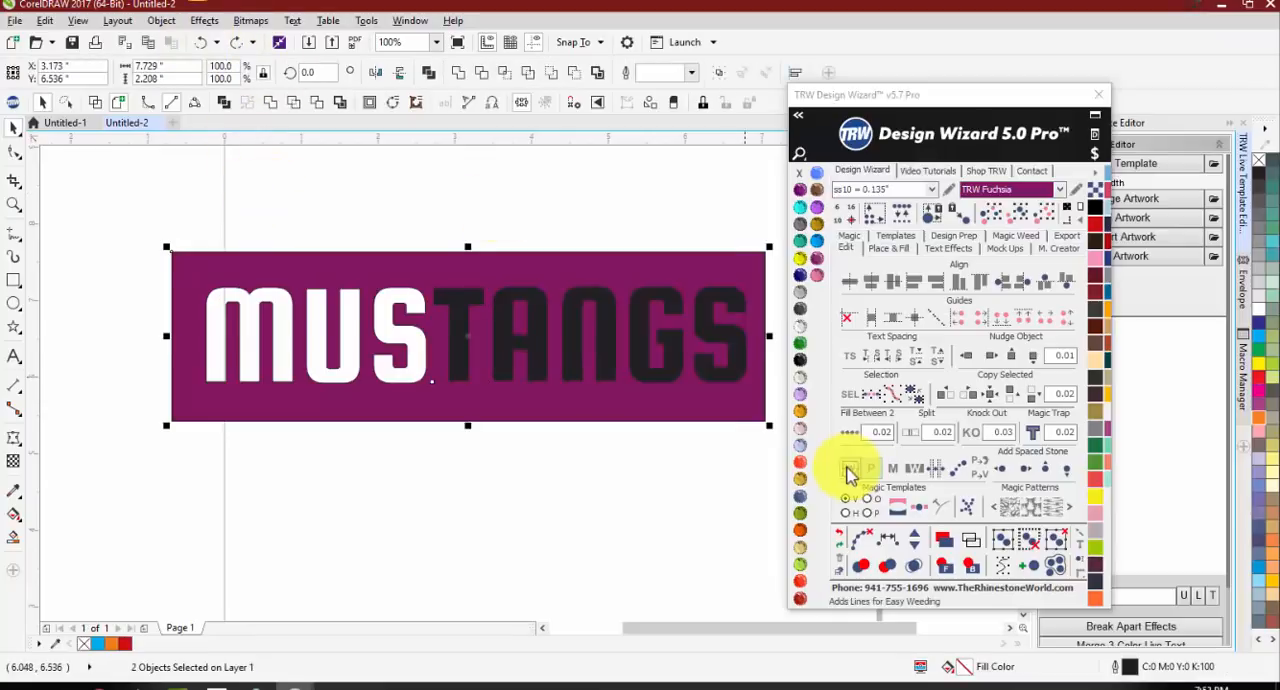
Step: Shift the punched-out fuchsia rectangle down to about Y 5.849 in and delete it
{"action": "left_click", "coordinate": [776, 322]}
{"action": "left_click_drag", "start_coordinate": [138, 218], "coordinate": [601, 397]}
{"action": "left_click_drag", "start_coordinate": [590, 412], "coordinate": [577, 464]}
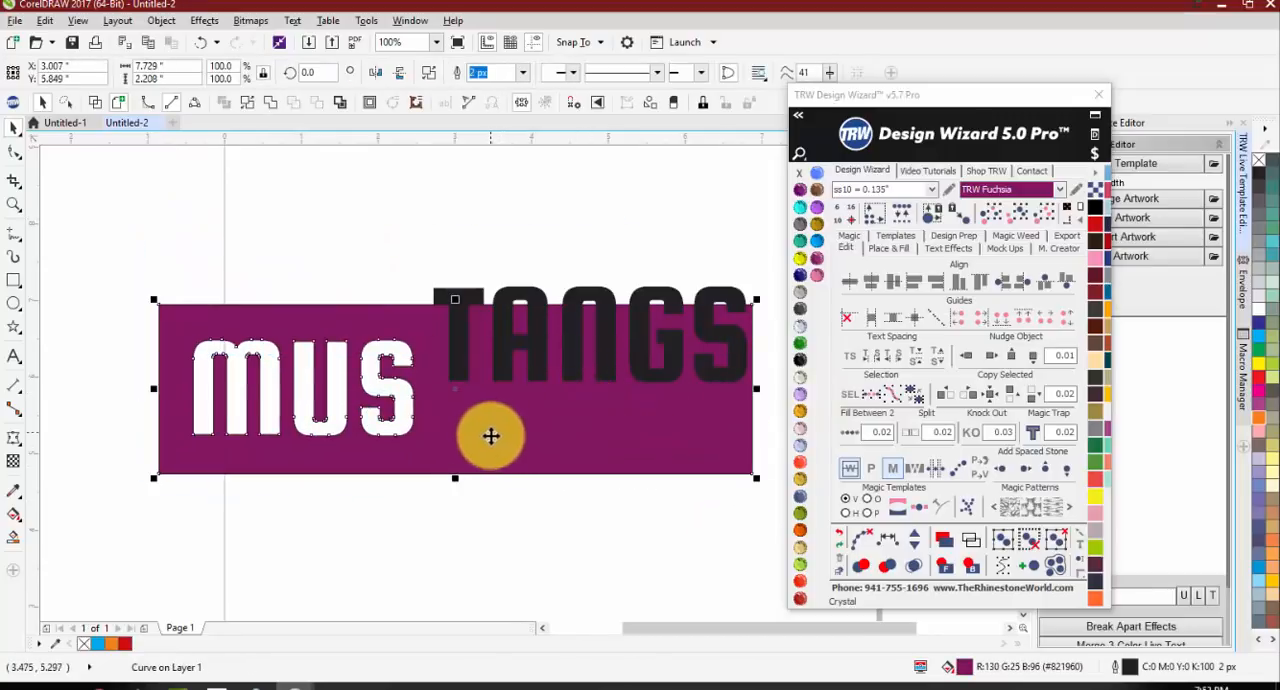
{"action": "key", "text": "Delete"}
Step: Add easy-weeding lines to the remaining TANGS letters
{"action": "scroll", "coordinate": [382, 346], "scroll_direction": "down", "scroll_amount": 1}
{"action": "scroll", "coordinate": [472, 328], "scroll_direction": "up", "scroll_amount": 1}
{"action": "left_click_drag", "start_coordinate": [288, 290], "coordinate": [802, 465]}
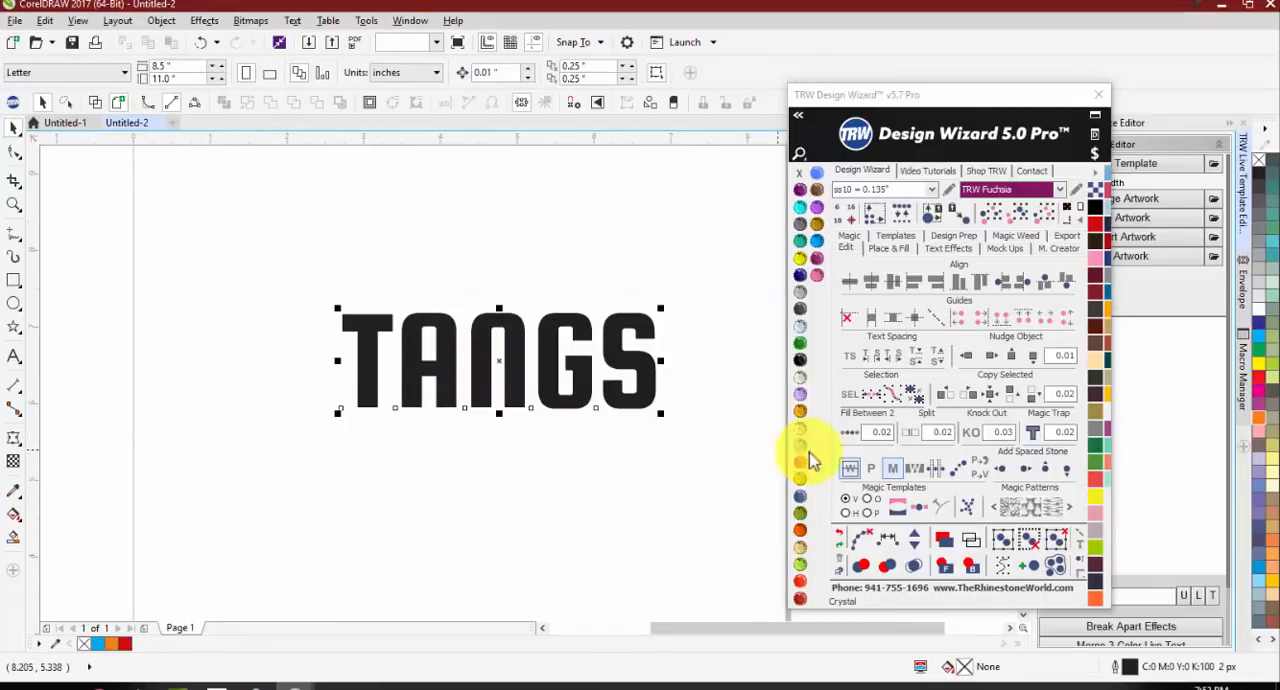
{"action": "left_click", "coordinate": [849, 468]}
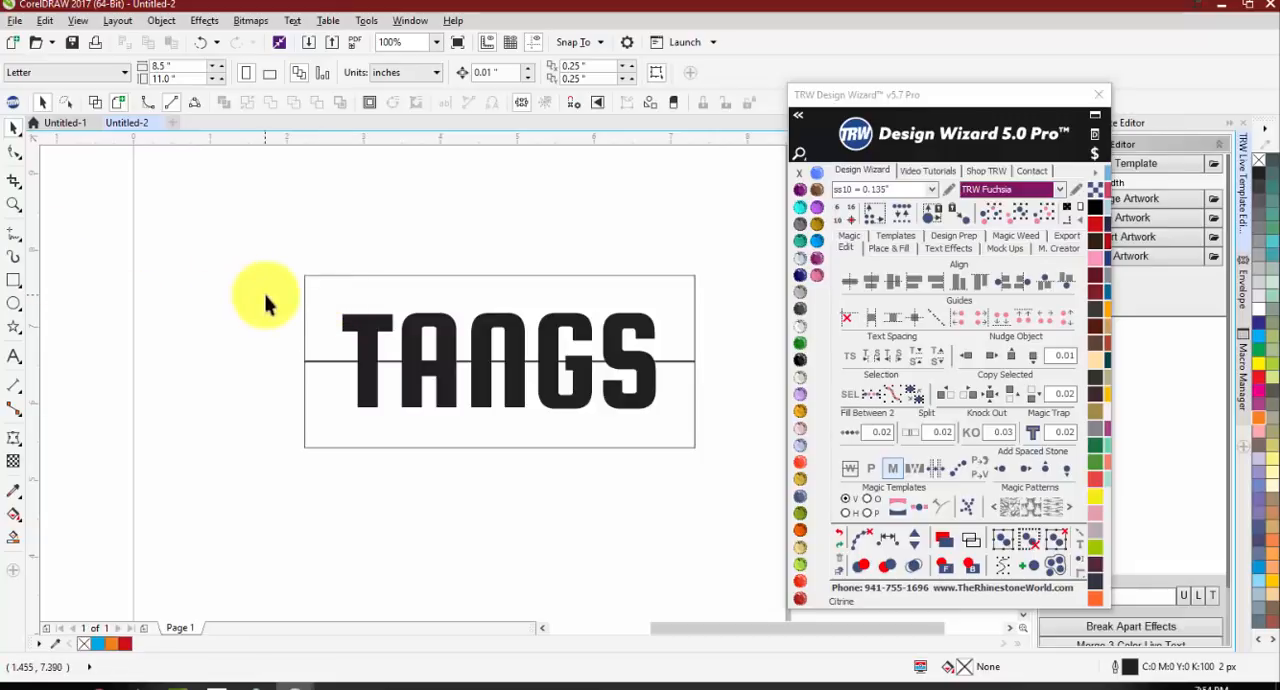
Step: Draw a rectangle about 5.271 by 2.448 in around the TANGS weeding box and delete it
{"action": "left_click", "coordinate": [14, 280]}
{"action": "left_click_drag", "start_coordinate": [301, 270], "coordinate": [700, 456]}
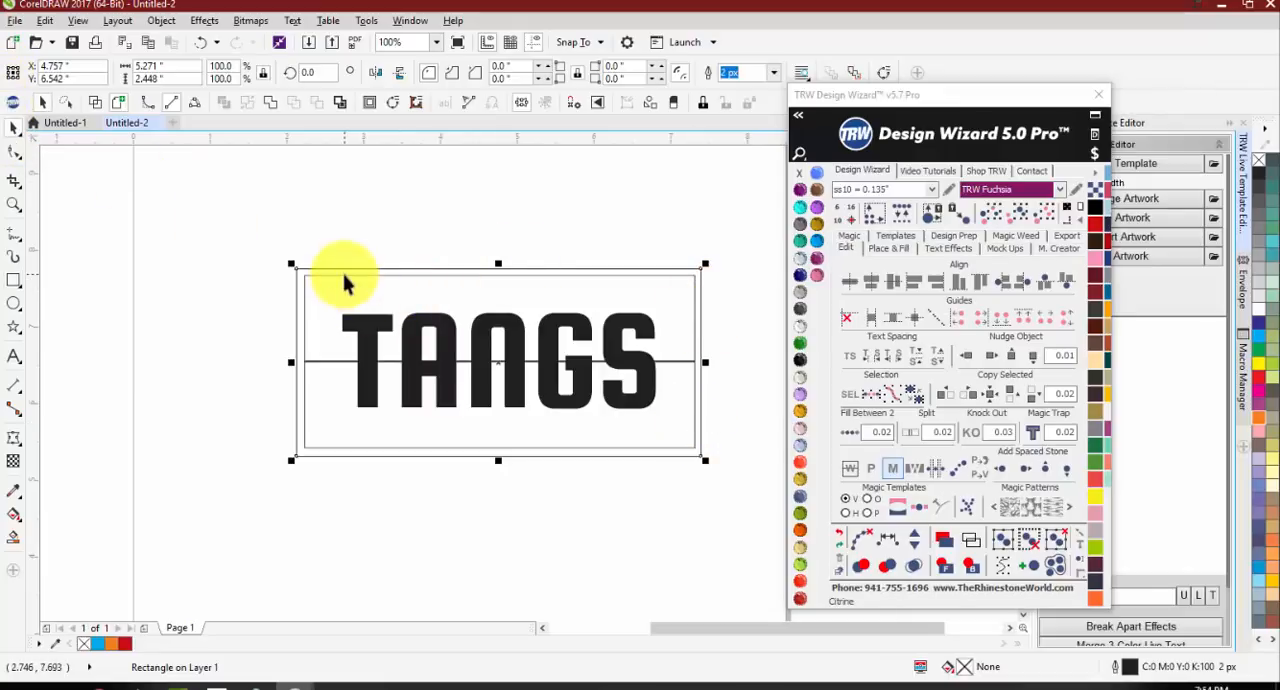
{"action": "left_click_drag", "start_coordinate": [314, 263], "coordinate": [292, 237]}
{"action": "key", "text": "Delete"}
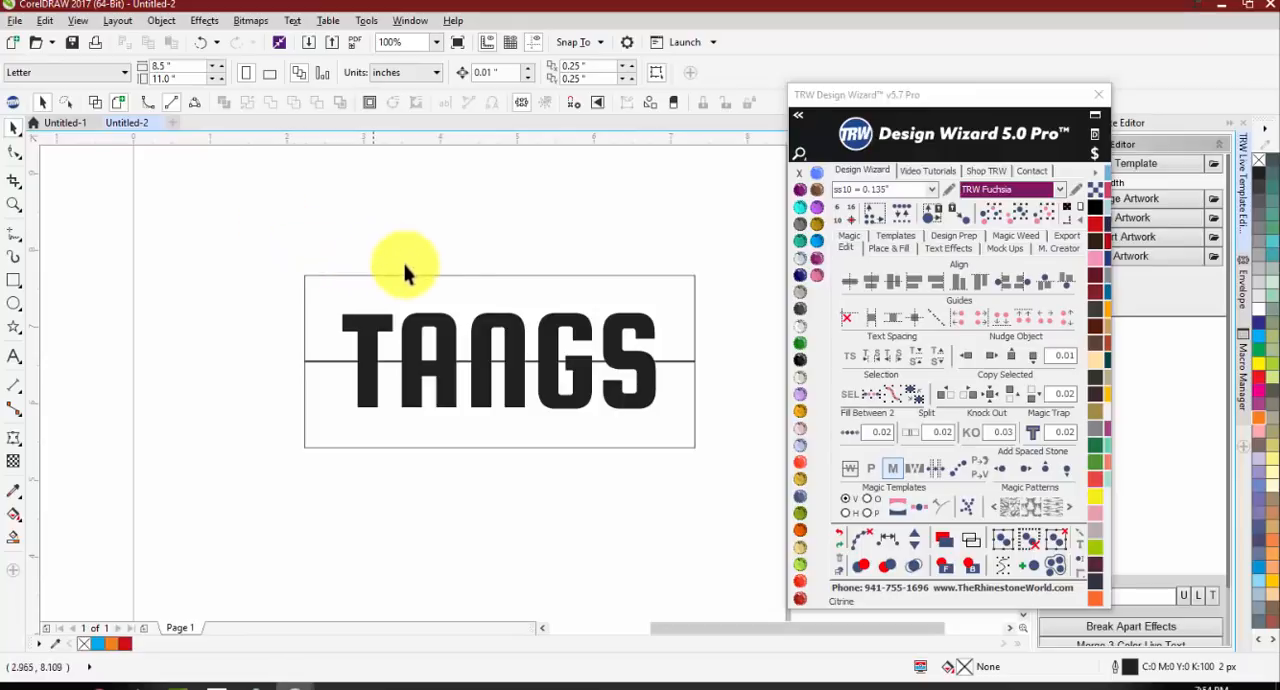
Step: Undo the weeding box and line around TANGS
{"action": "left_click", "coordinate": [455, 306]}
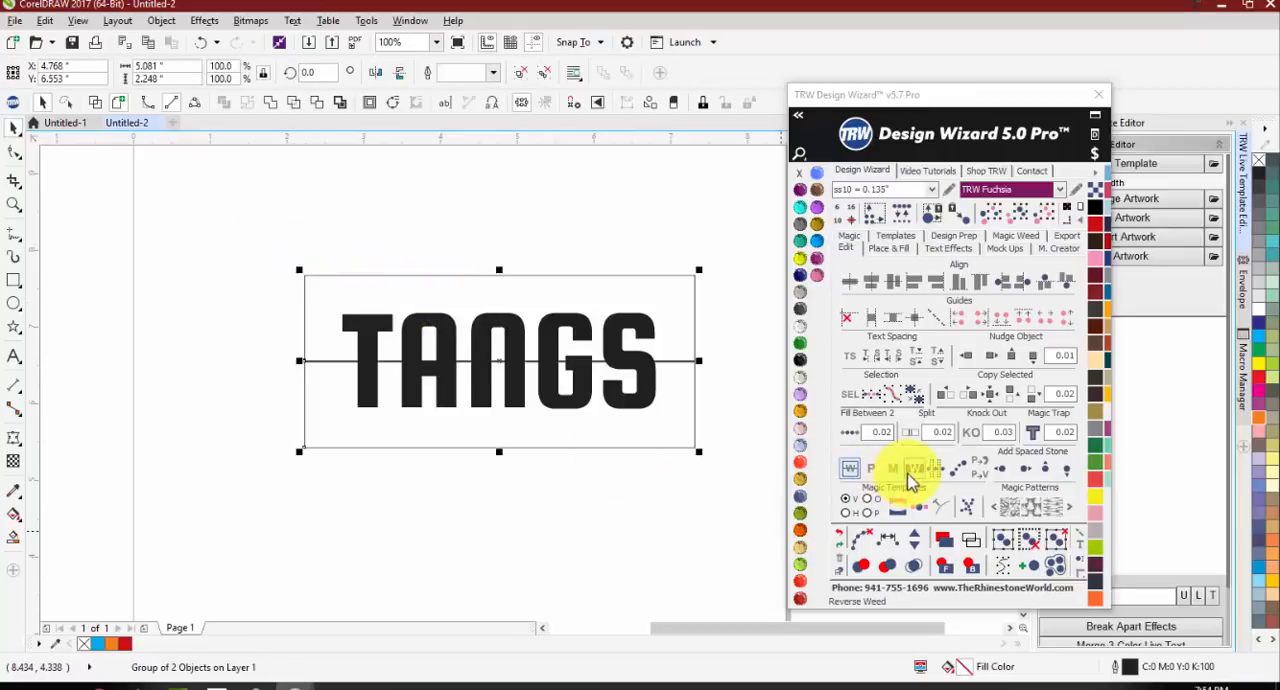
{"action": "left_click_drag", "start_coordinate": [391, 391], "coordinate": [322, 412]}
{"action": "key", "text": "ctrl+z"}
{"action": "key", "text": "ctrl+z"}
{"action": "key", "text": "ctrl+z"}
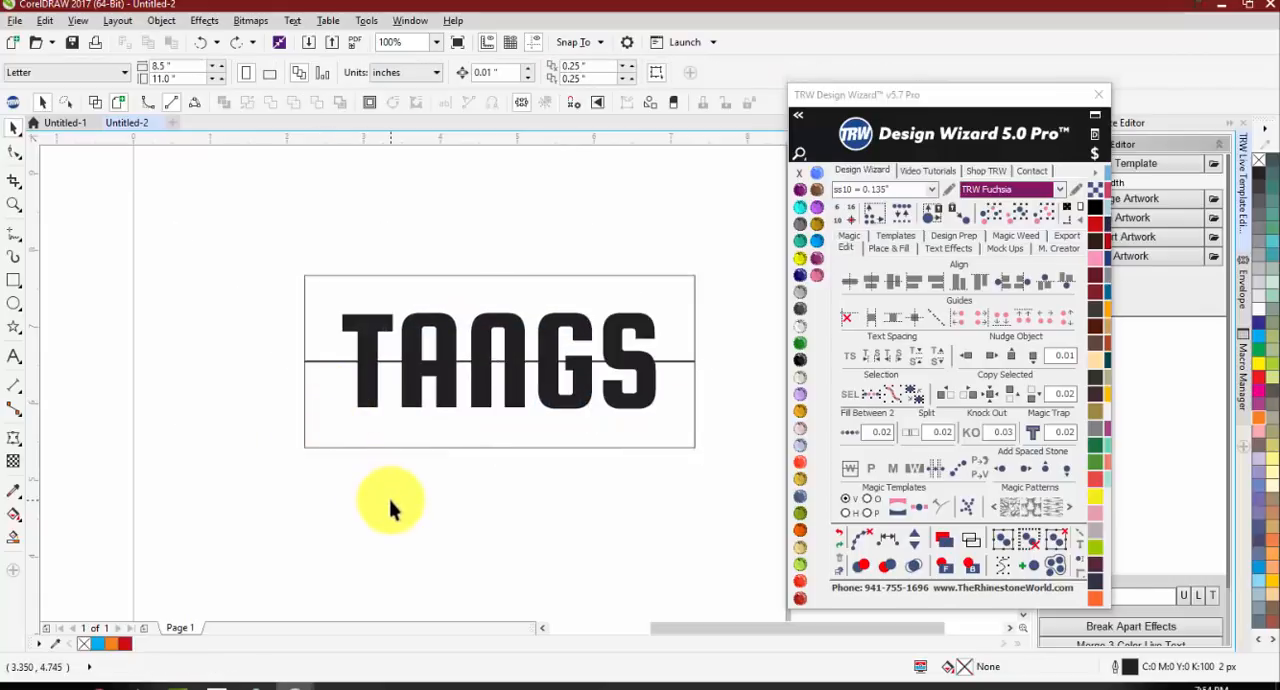
{"action": "key", "text": "ctrl+z"}
Step: Move the T below the other letters and mirror a copy of it alongside
{"action": "left_click", "coordinate": [362, 378]}
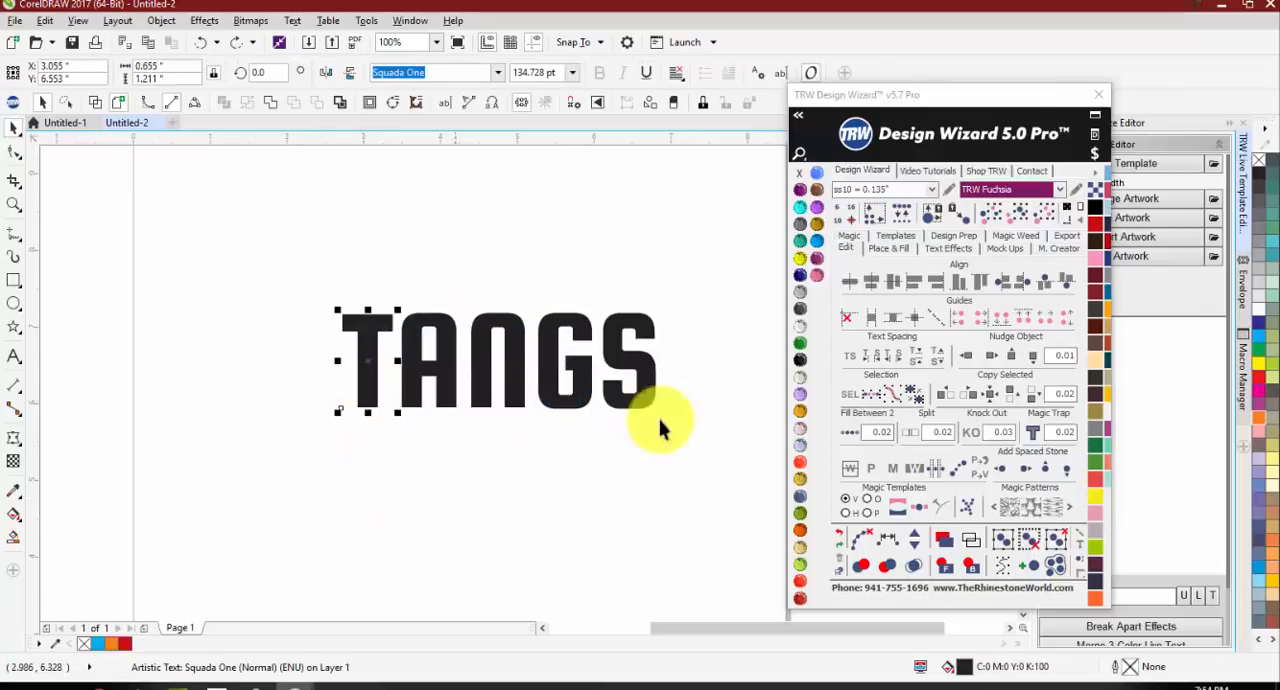
{"action": "left_click", "coordinate": [910, 475]}
{"action": "left_click_drag", "start_coordinate": [423, 334], "coordinate": [417, 500]}
{"action": "left_click", "coordinate": [892, 469]}
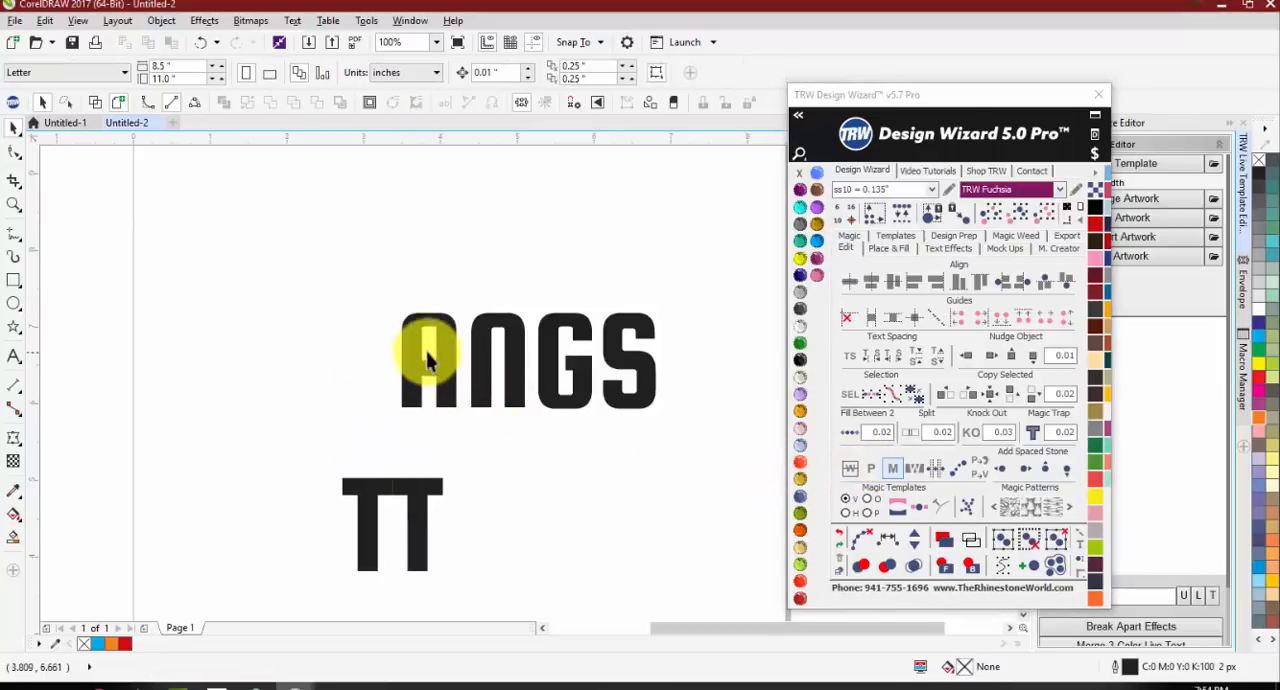
Step: Move the N slightly up and the G to about Y 8.553 in, and mirror a copy of the G
{"action": "left_click_drag", "start_coordinate": [471, 337], "coordinate": [471, 322]}
{"action": "left_click_drag", "start_coordinate": [557, 349], "coordinate": [557, 197]}
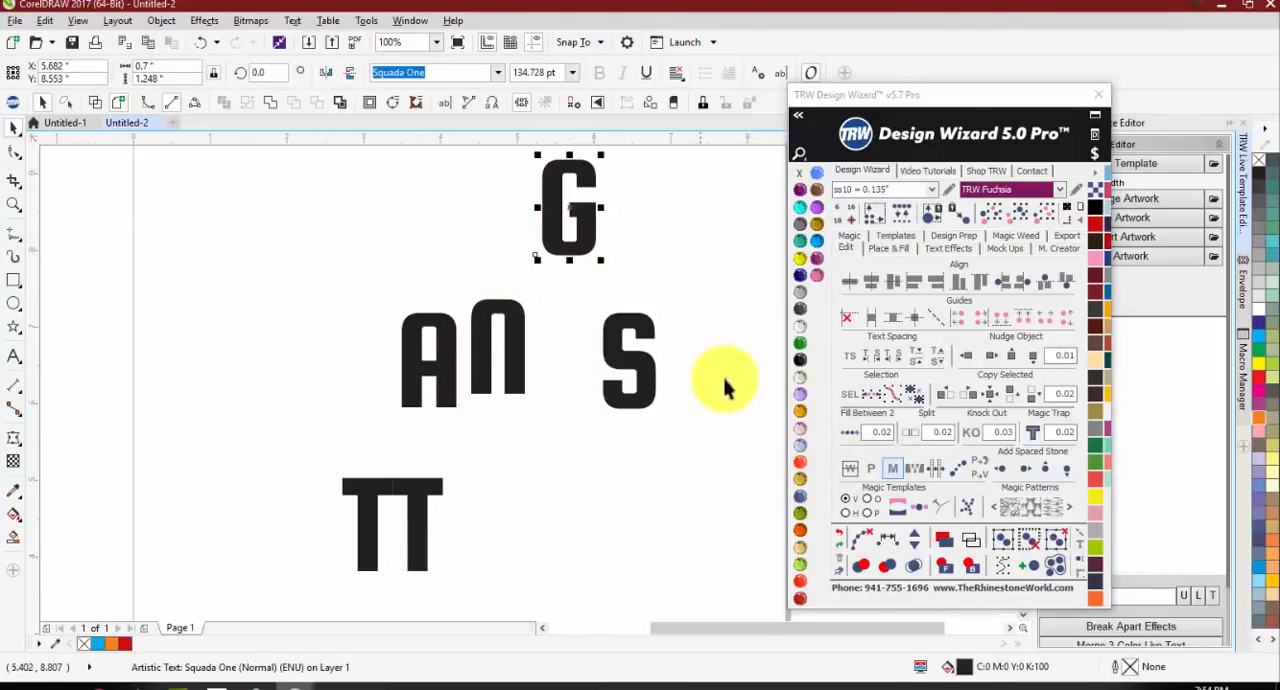
{"action": "left_click", "coordinate": [893, 469]}
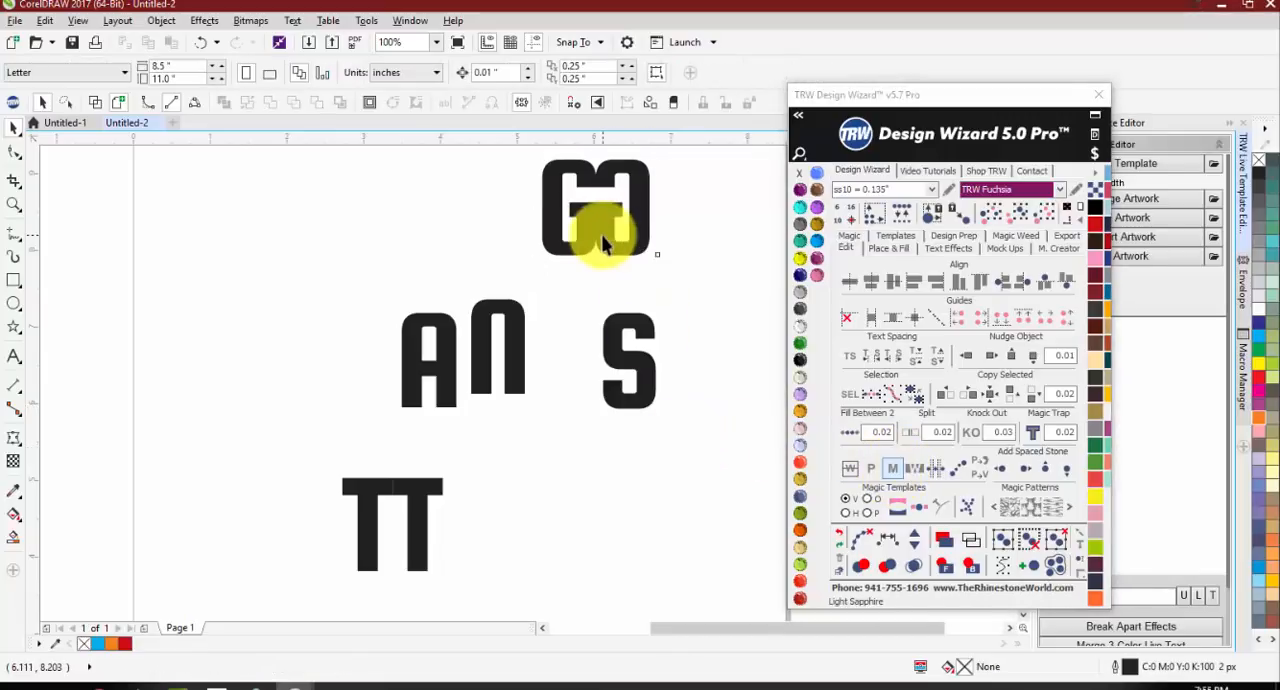
{"action": "key", "text": "ctrl+z"}
{"action": "left_click", "coordinate": [602, 290]}
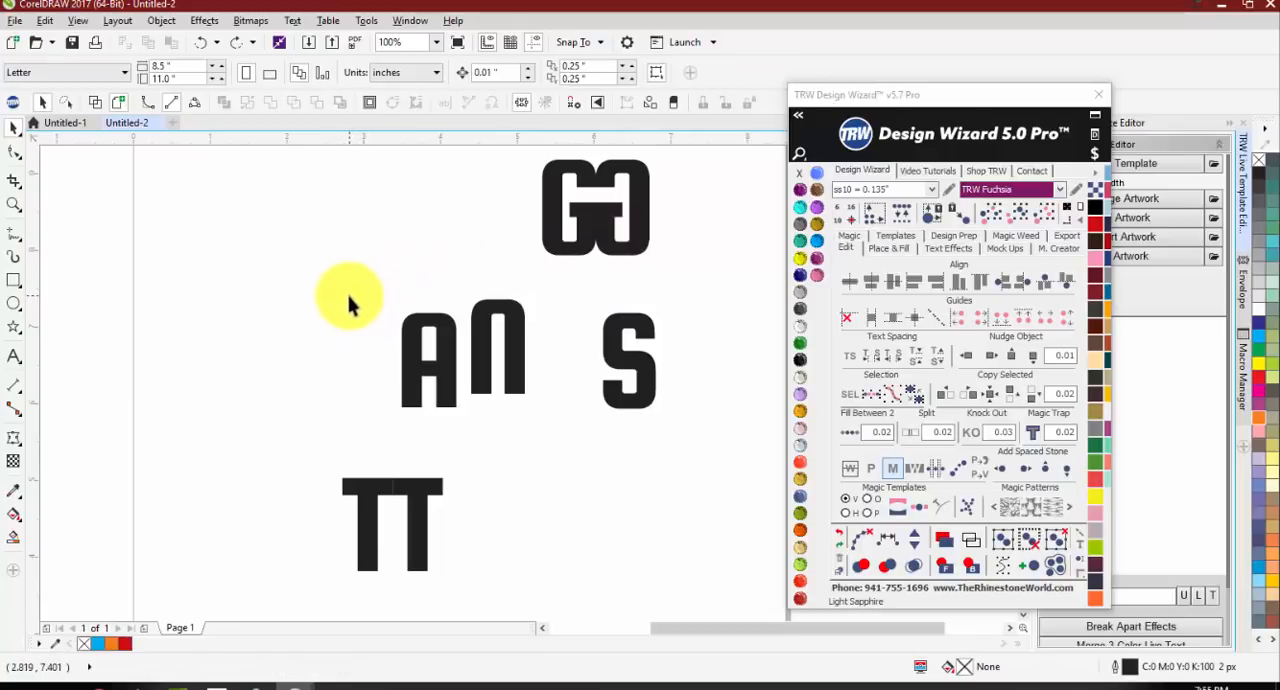
Step: Add the text BUCCANEERS below the mirrored T pair and set its font to Squada One
{"action": "scroll", "coordinate": [300, 222], "scroll_direction": "down", "scroll_amount": 2}
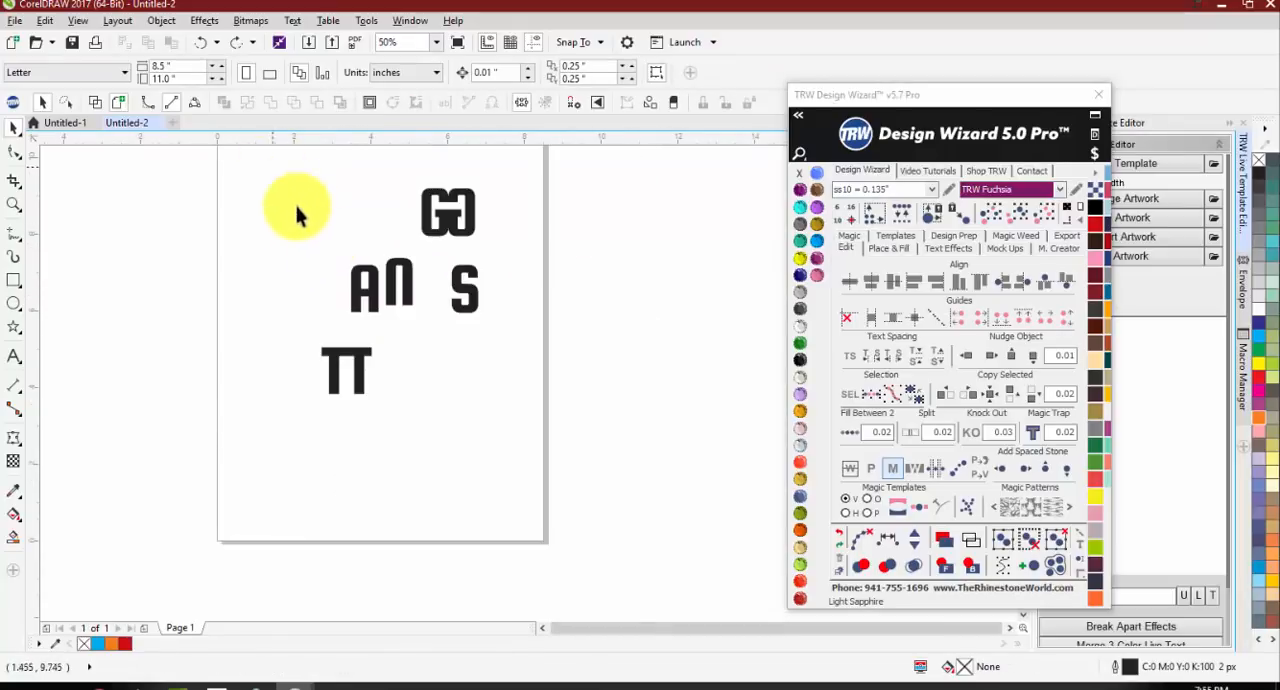
{"action": "left_click_drag", "start_coordinate": [273, 168], "coordinate": [492, 434]}
{"action": "left_click", "coordinate": [486, 414]}
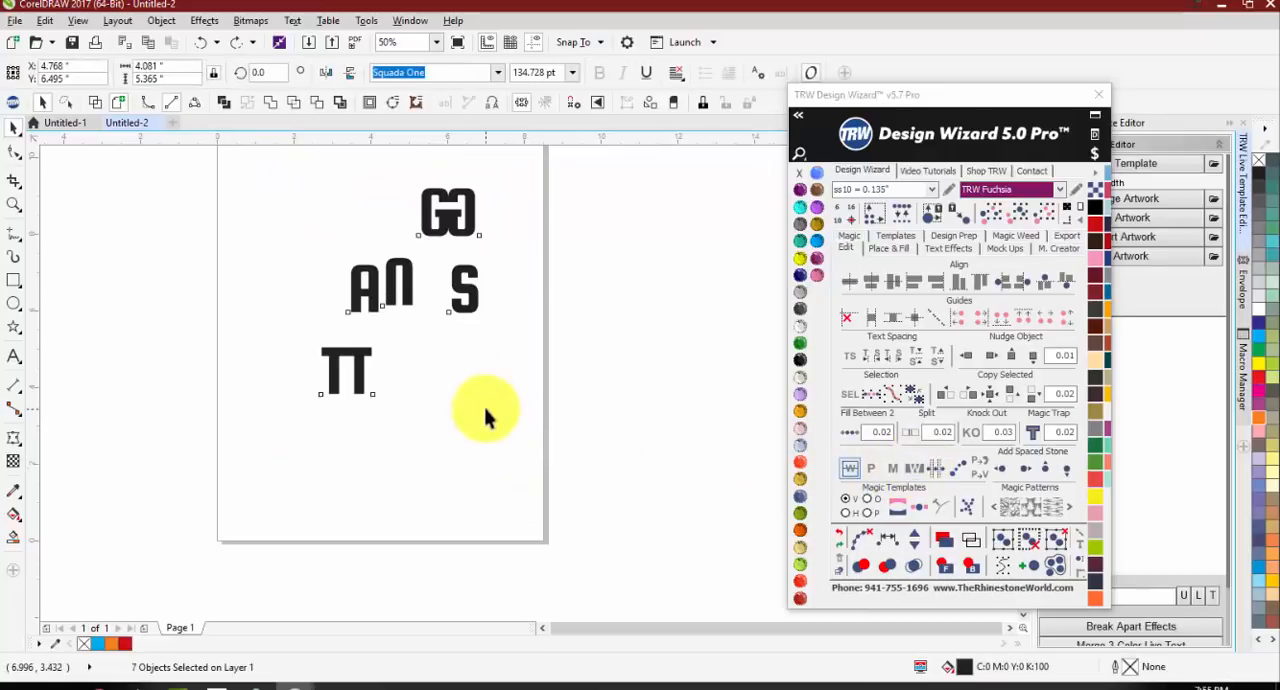
{"action": "left_click", "coordinate": [313, 465]}
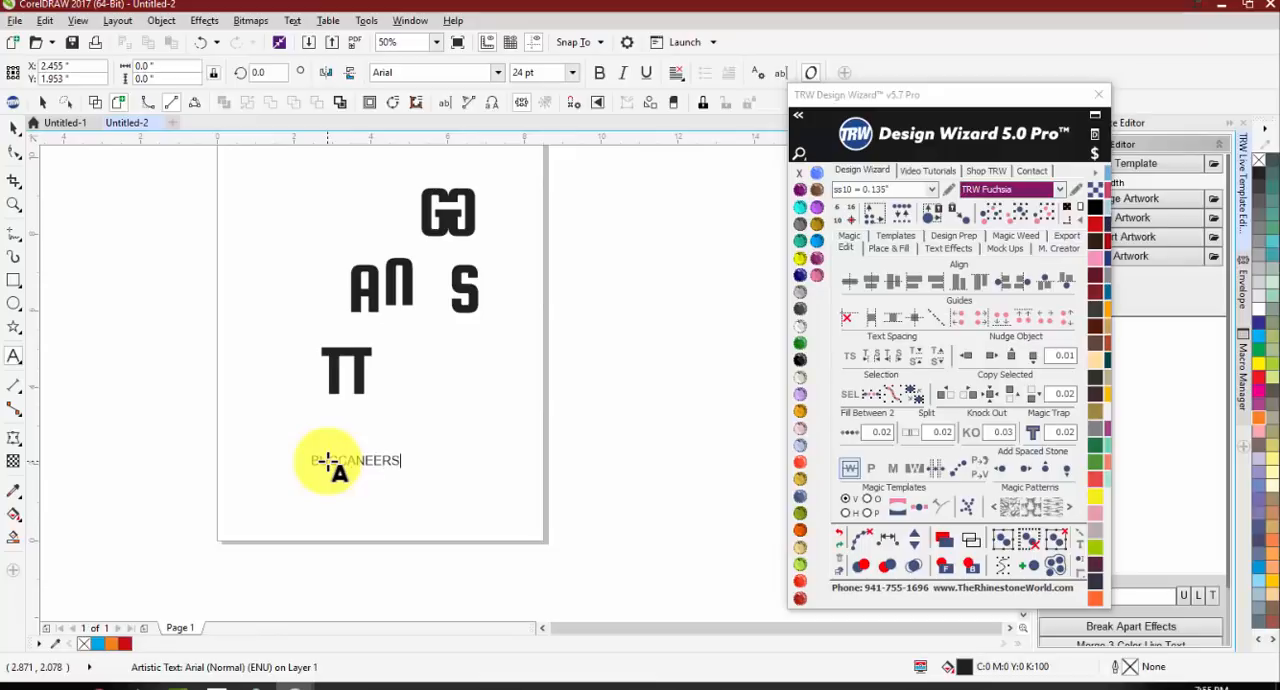
{"action": "left_click", "coordinate": [14, 128]}
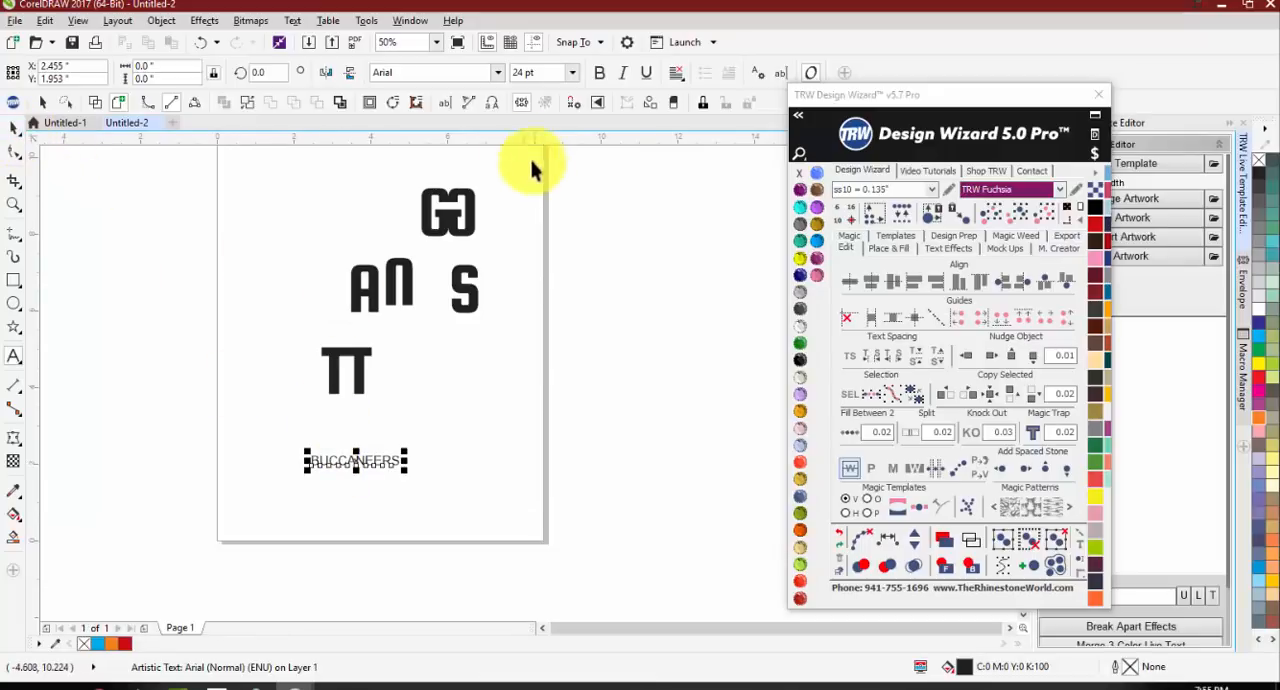
{"action": "left_click", "coordinate": [498, 73]}
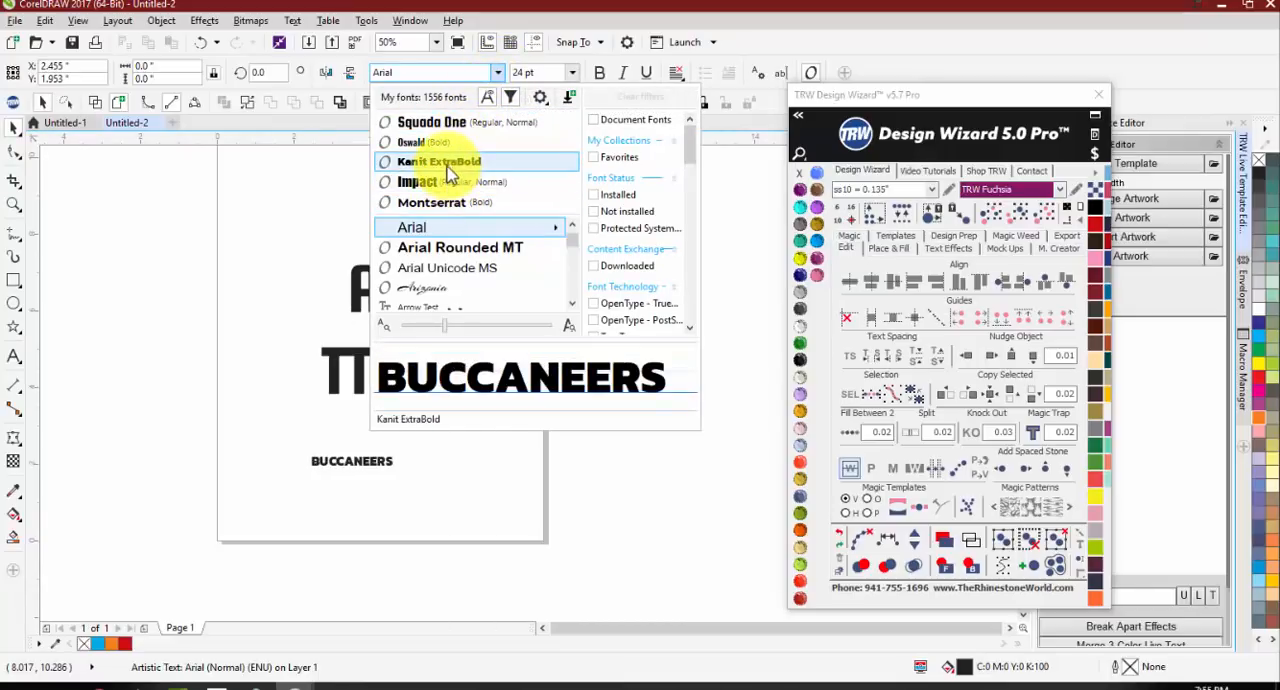
{"action": "left_click", "coordinate": [437, 126]}
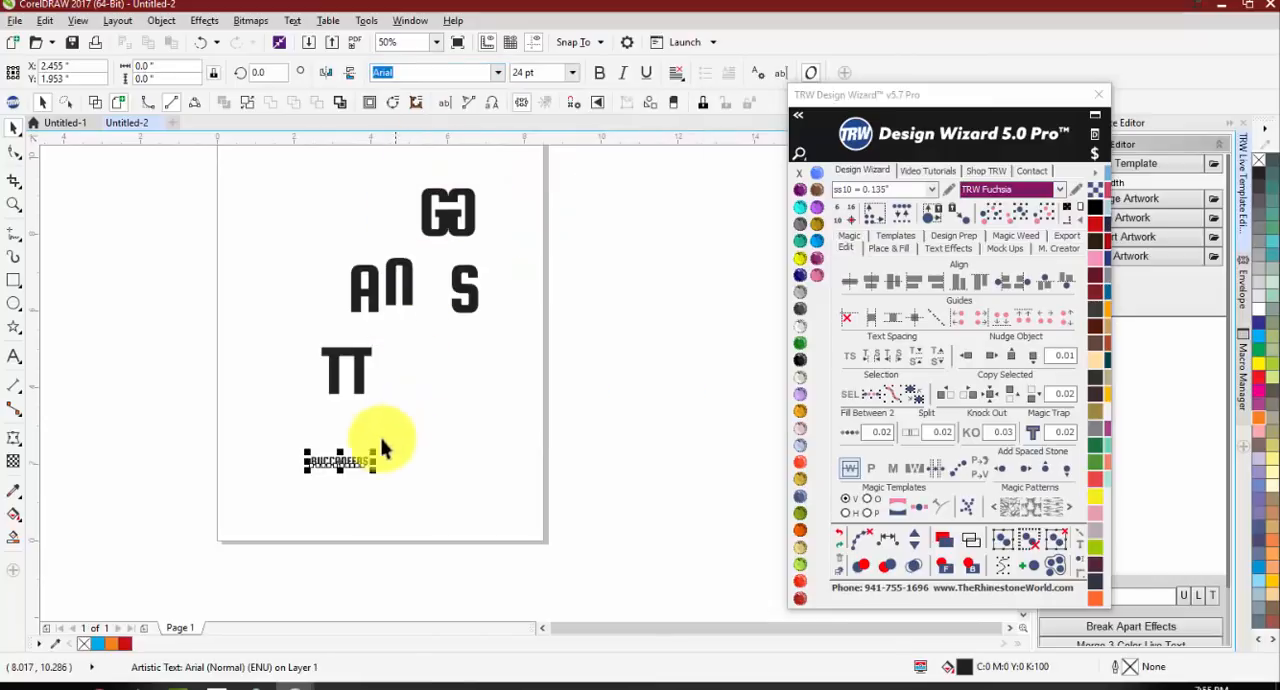
Step: Enlarge BUCCANEERS to about 176 pt, place it below the mirrored T pair, and slant the letters to the right
{"action": "left_click_drag", "start_coordinate": [376, 451], "coordinate": [685, 408]}
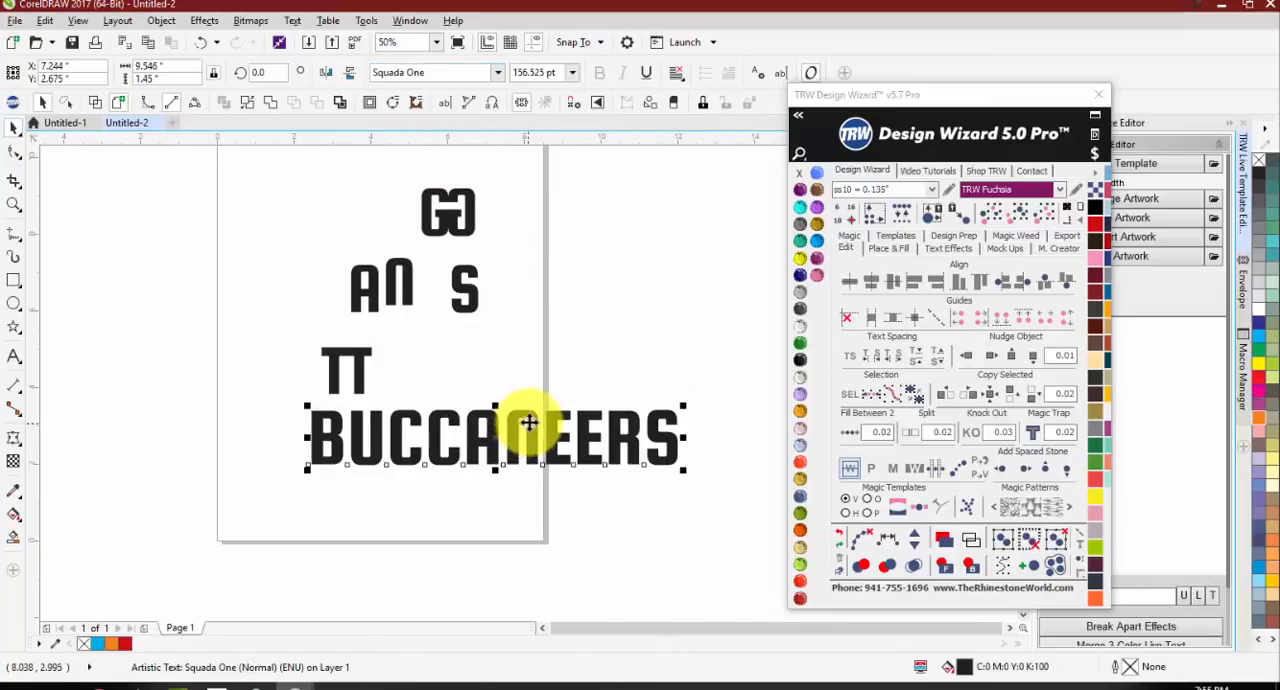
{"action": "left_click_drag", "start_coordinate": [528, 423], "coordinate": [439, 438]}
{"action": "mouse_move", "coordinate": [406, 491]}
{"action": "left_mouse_down"}
{"action": "mouse_move", "coordinate": [407, 511]}
{"action": "mouse_move", "coordinate": [406, 490]}
{"action": "left_mouse_up"}
{"action": "left_click", "coordinate": [399, 477]}
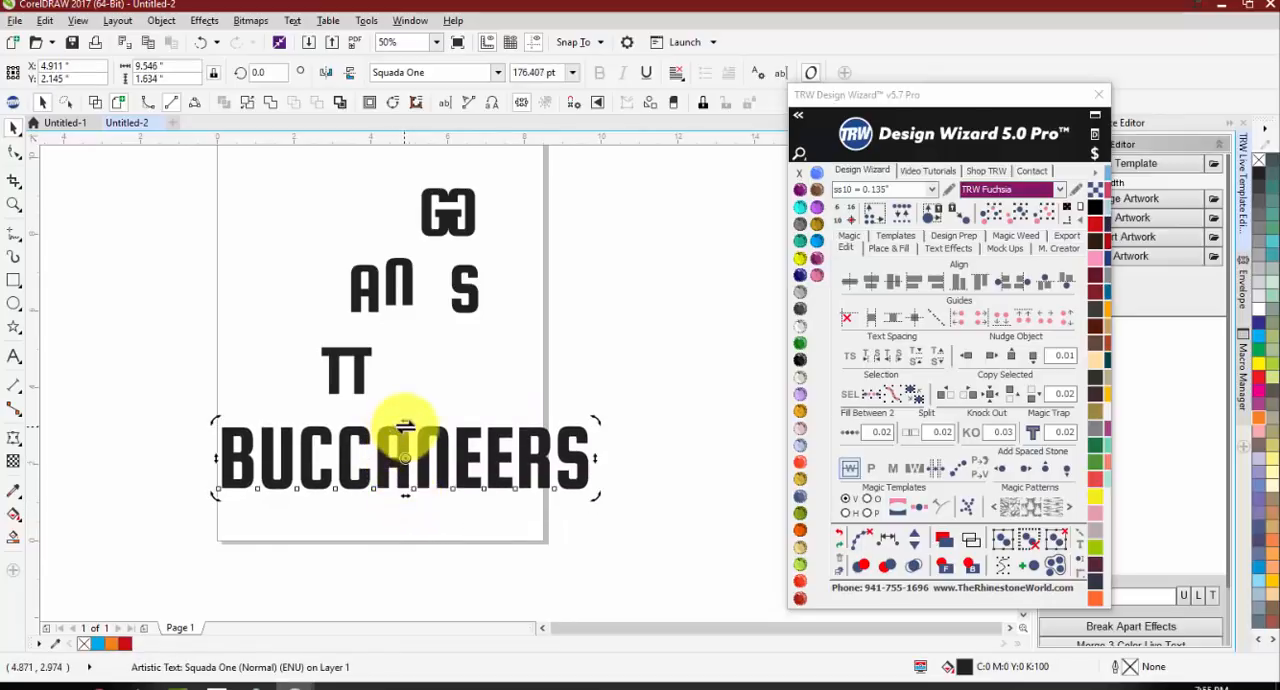
{"action": "left_click_drag", "start_coordinate": [402, 423], "coordinate": [429, 422]}
{"action": "left_click", "coordinate": [414, 463]}
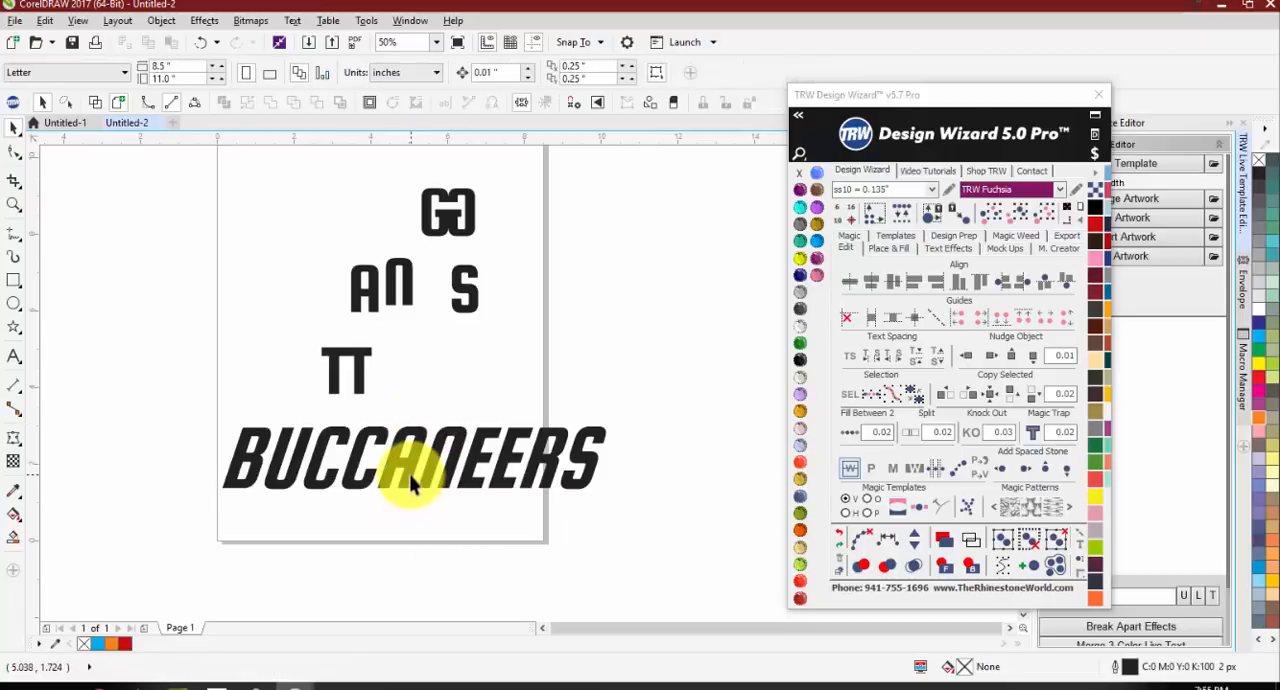
Step: Apply Reverse Weed to the slanted BUCCANEERS, move the result about 2.2 in down, fill it Light Siam, and undo these changes
{"action": "left_click", "coordinate": [918, 469]}
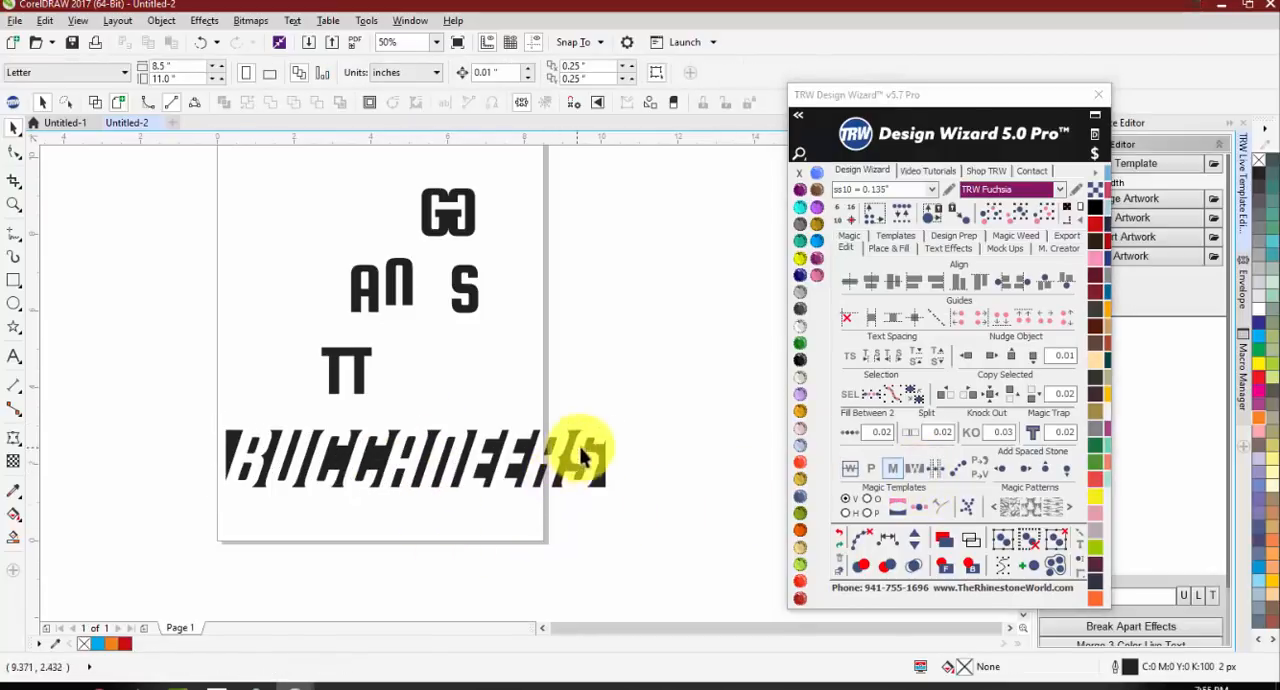
{"action": "left_click_drag", "start_coordinate": [606, 448], "coordinate": [605, 536]}
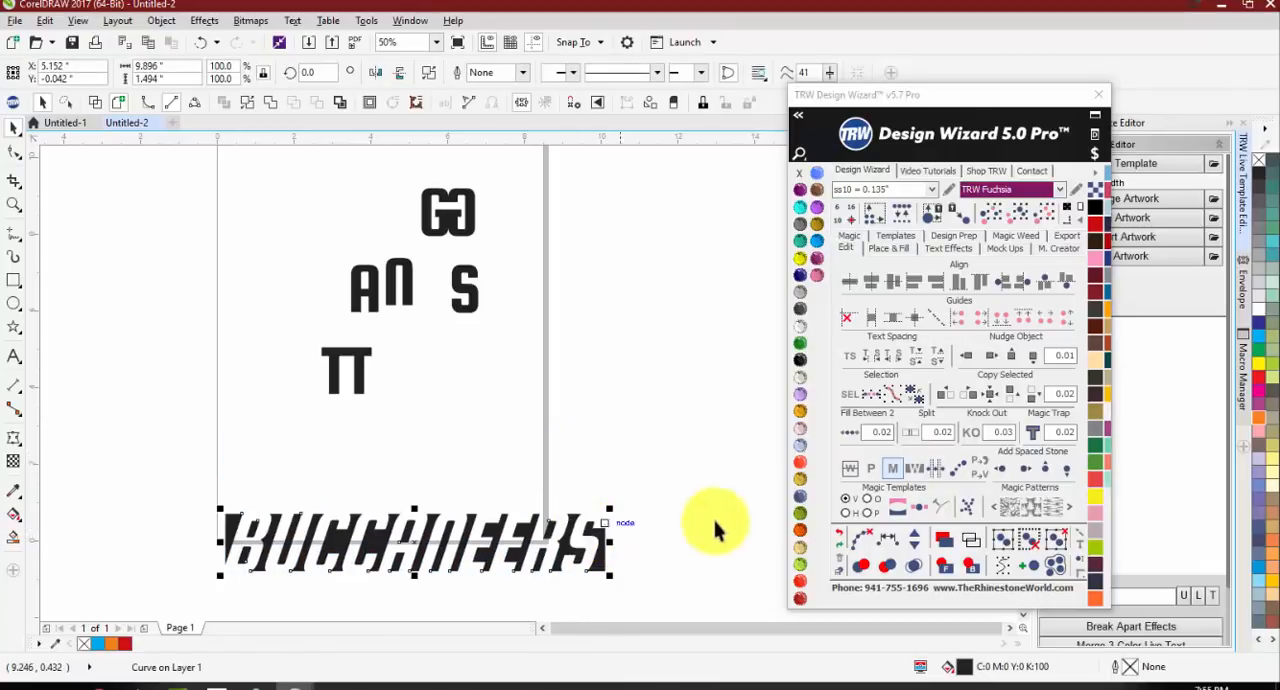
{"action": "left_click", "coordinate": [800, 461]}
{"action": "left_click", "coordinate": [641, 565]}
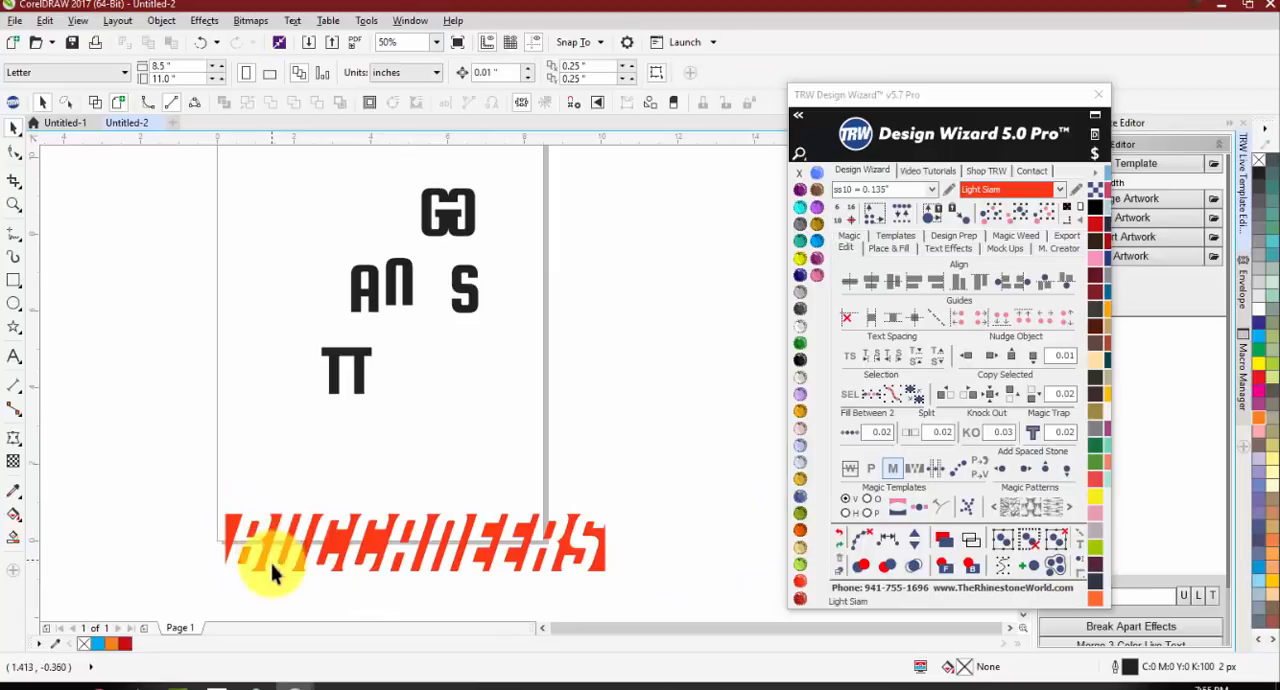
{"action": "scroll", "coordinate": [425, 540], "scroll_direction": "down", "scroll_amount": 1}
{"action": "scroll", "coordinate": [421, 483], "scroll_direction": "up", "scroll_amount": 1}
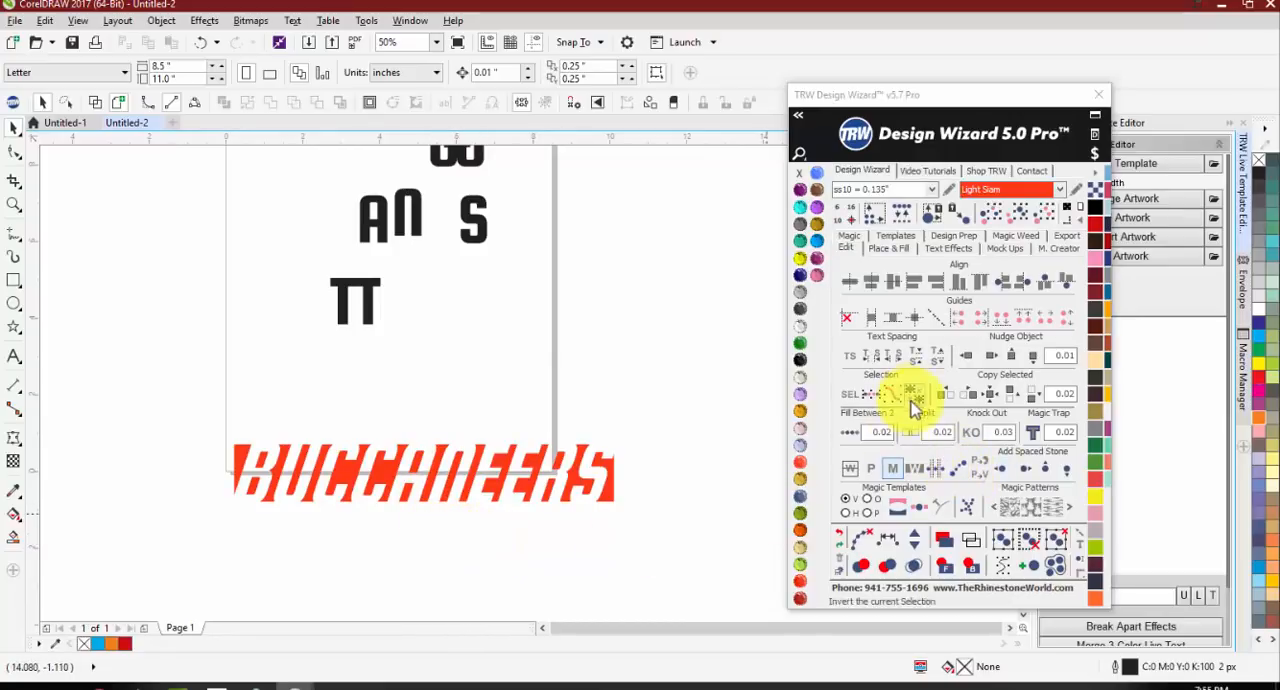
{"action": "left_click", "coordinate": [912, 470]}
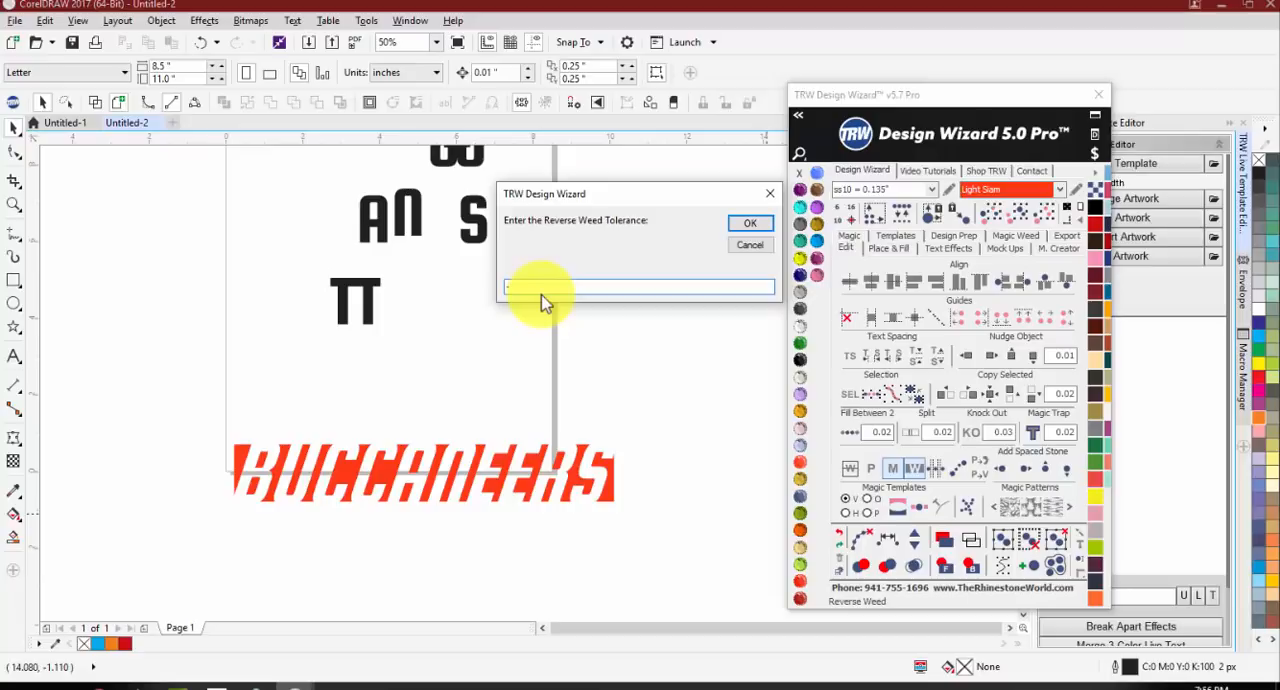
{"action": "left_click", "coordinate": [745, 223]}
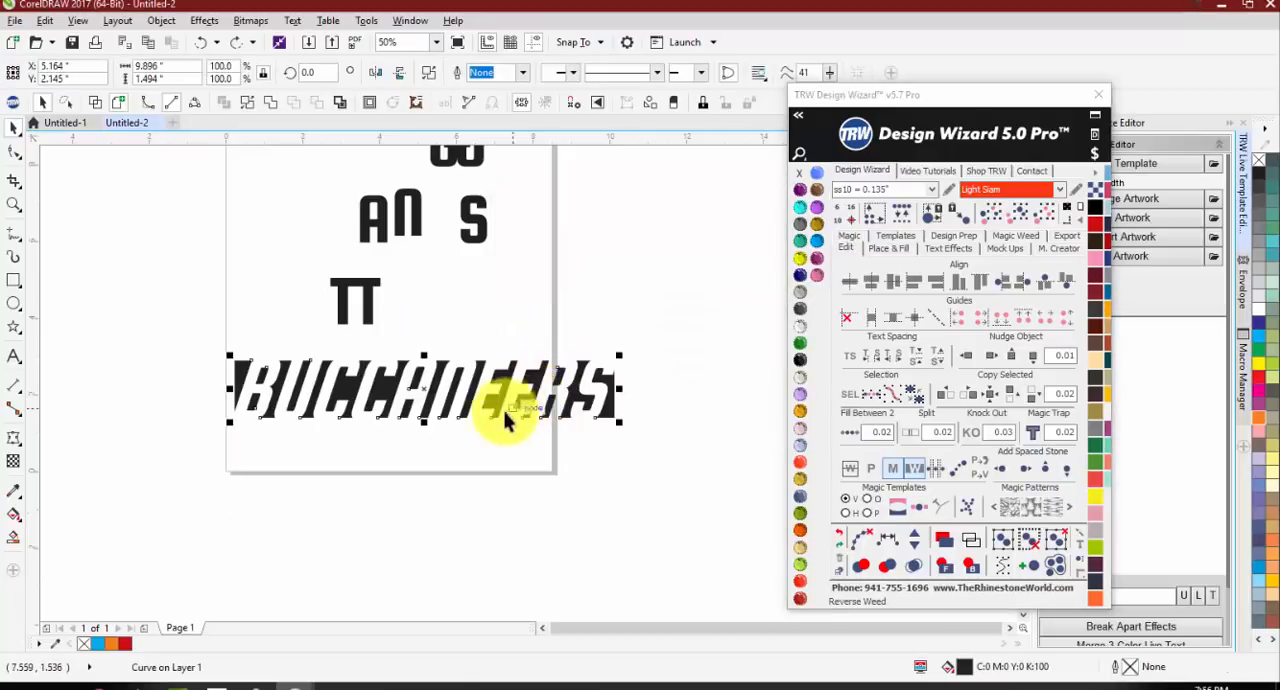
Step: Try Reverse Weed on BUCCANEERS with a border around the letters, inspect its edges, and undo it
{"action": "left_click", "coordinate": [921, 473]}
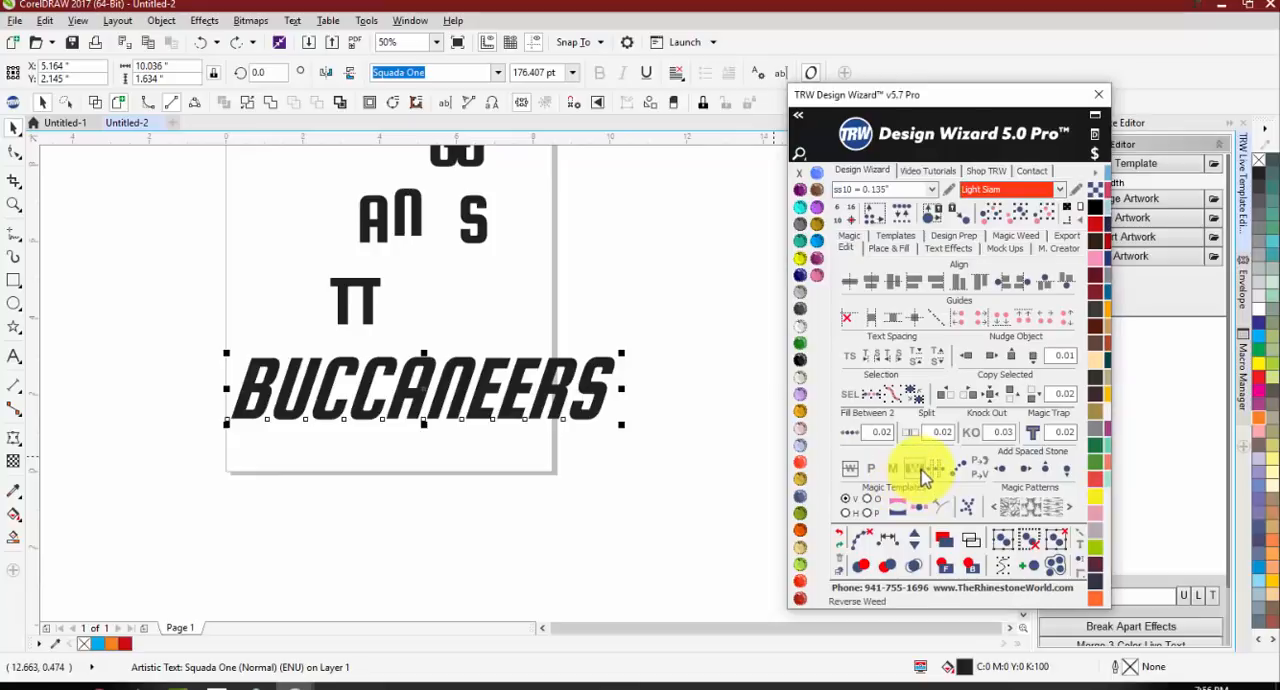
{"action": "left_click", "coordinate": [496, 479]}
{"action": "scroll", "coordinate": [348, 346], "scroll_direction": "up", "scroll_amount": 1}
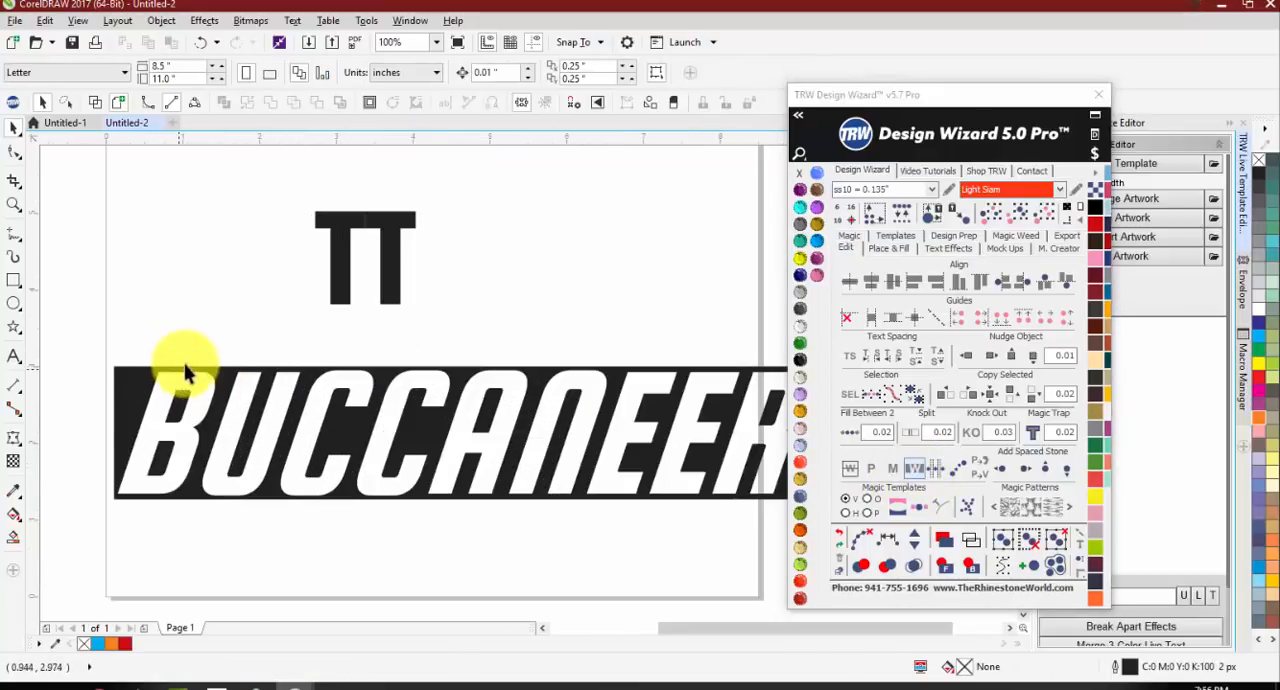
{"action": "scroll", "coordinate": [177, 362], "scroll_direction": "up", "scroll_amount": 1}
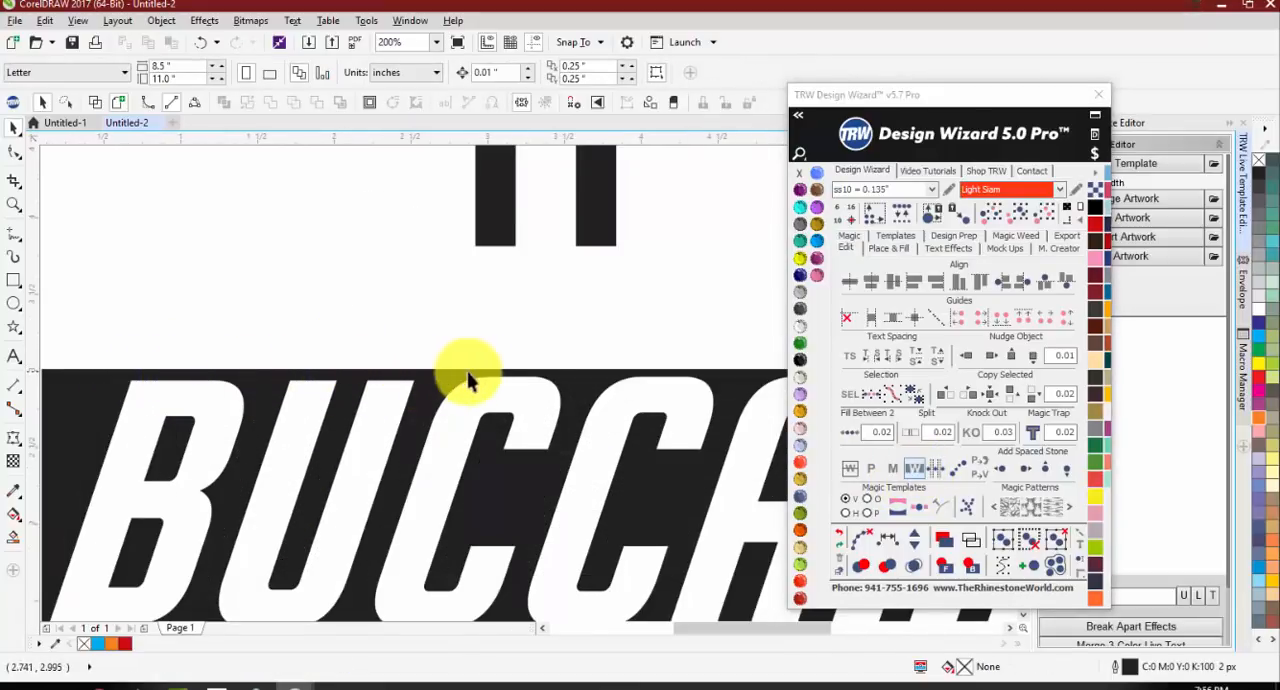
{"action": "scroll", "coordinate": [189, 381], "scroll_direction": "down", "scroll_amount": 2}
{"action": "scroll", "coordinate": [480, 390], "scroll_direction": "up", "scroll_amount": 1}
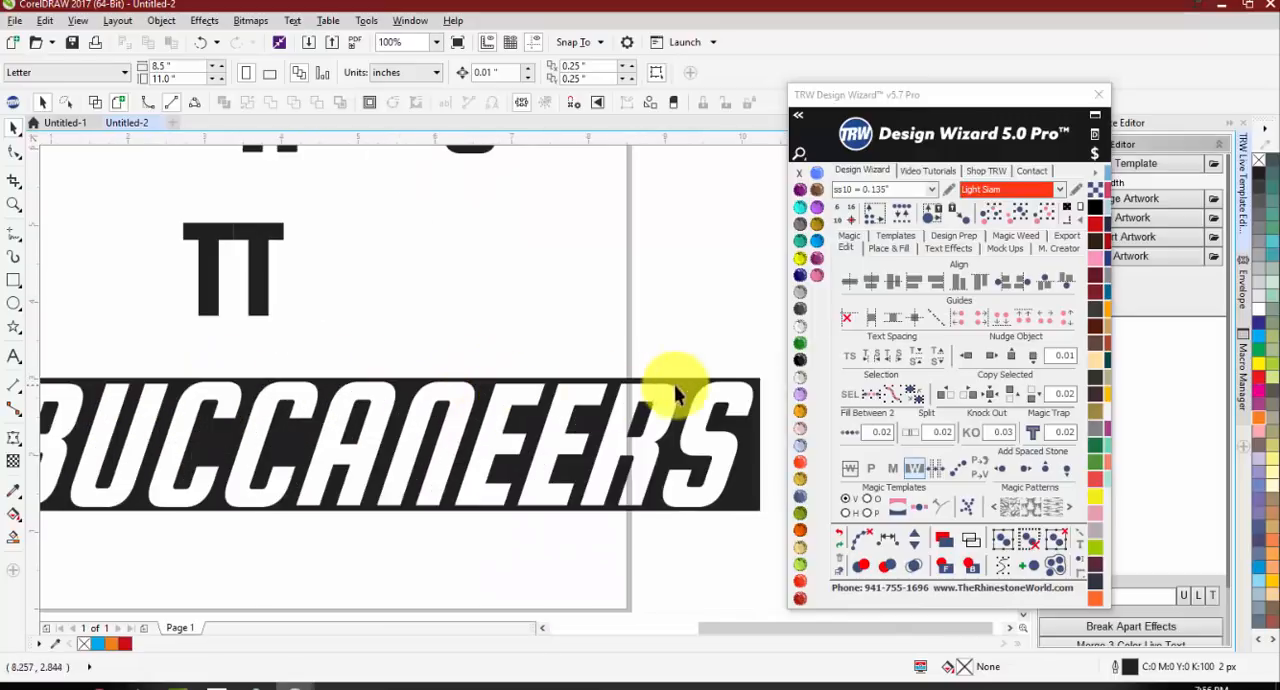
{"action": "scroll", "coordinate": [672, 578], "scroll_direction": "up", "scroll_amount": 2}
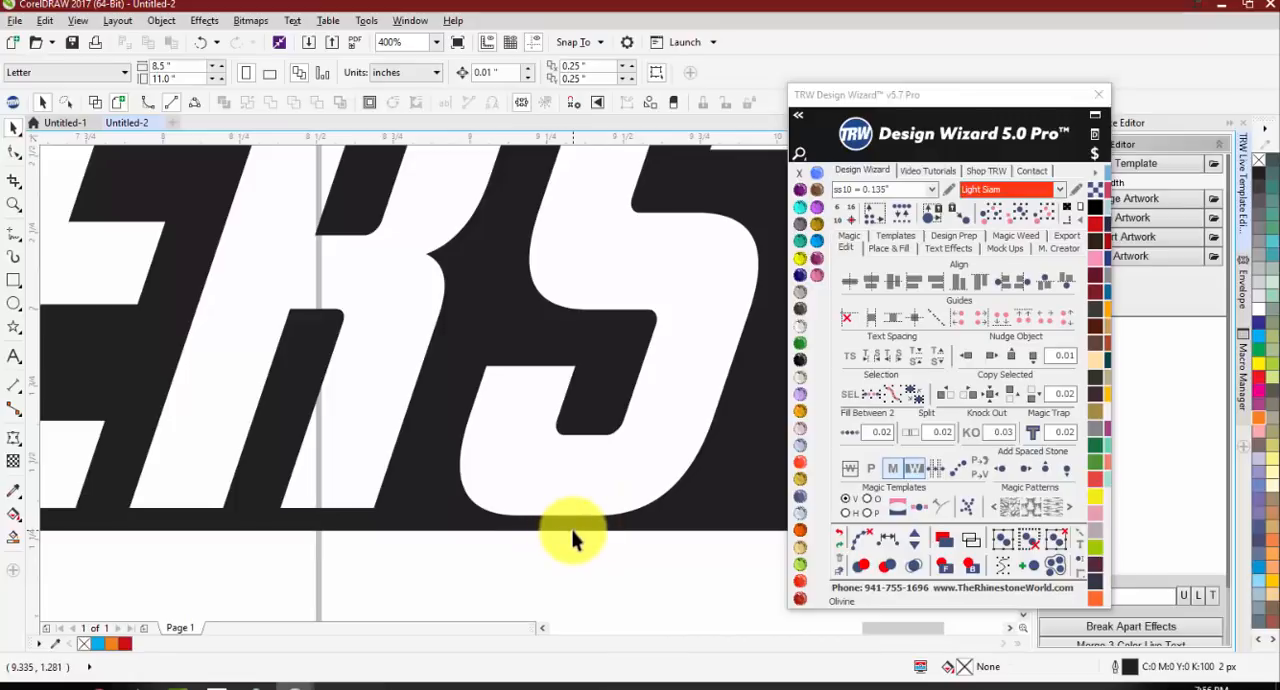
{"action": "scroll", "coordinate": [572, 538], "scroll_direction": "down", "scroll_amount": 1}
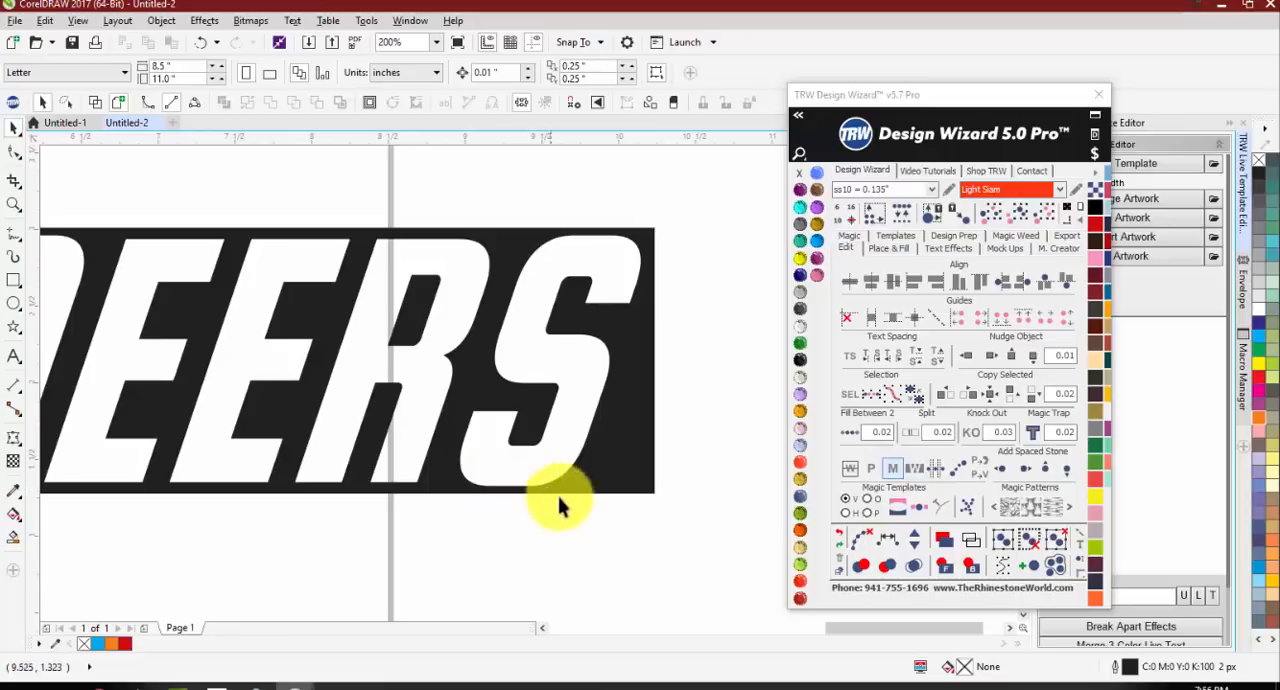
{"action": "key", "text": "ctrl+z"}
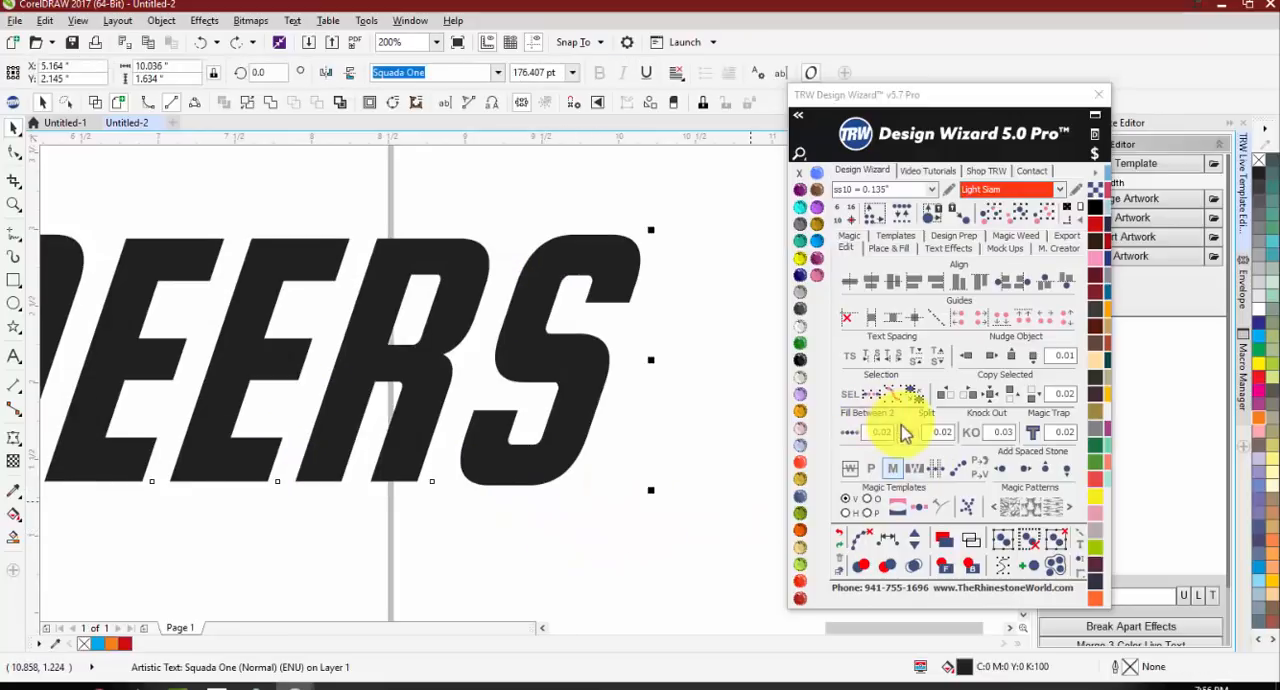
Step: Apply Reverse Weed to BUCCANEERS with a tolerance of -0.05 and fill the result with TRW Fuchsia
{"action": "left_click", "coordinate": [914, 468]}
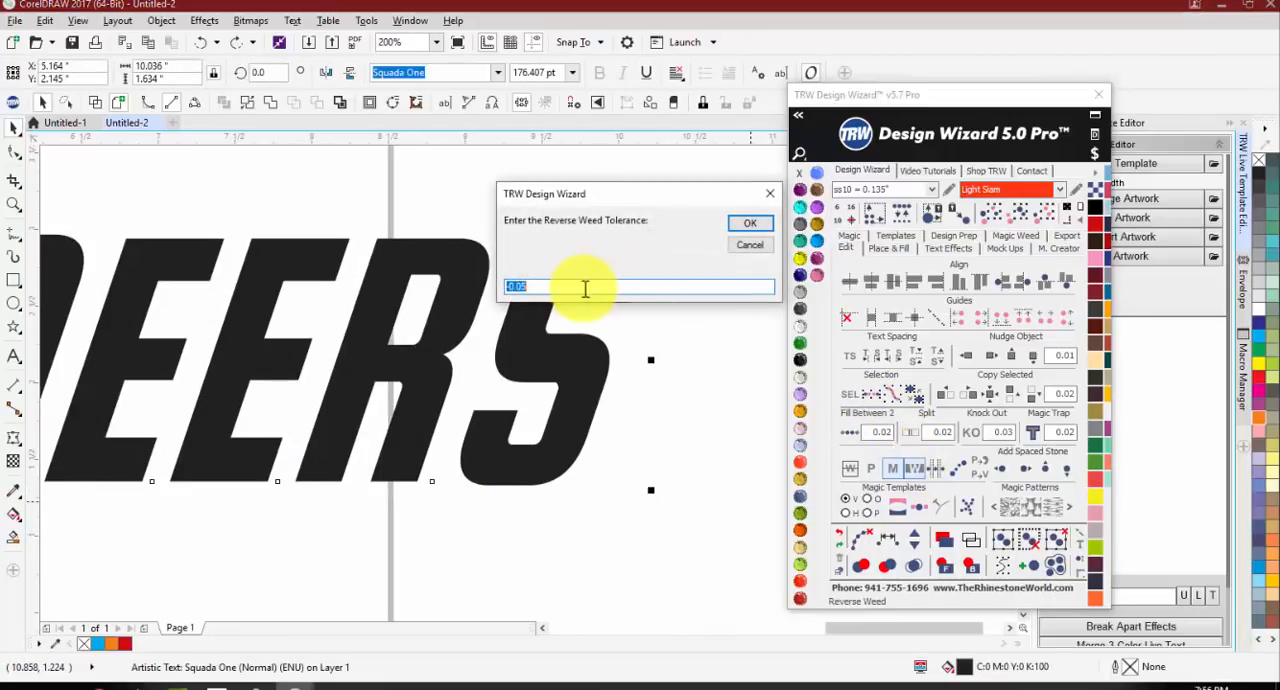
{"action": "left_click", "coordinate": [755, 226]}
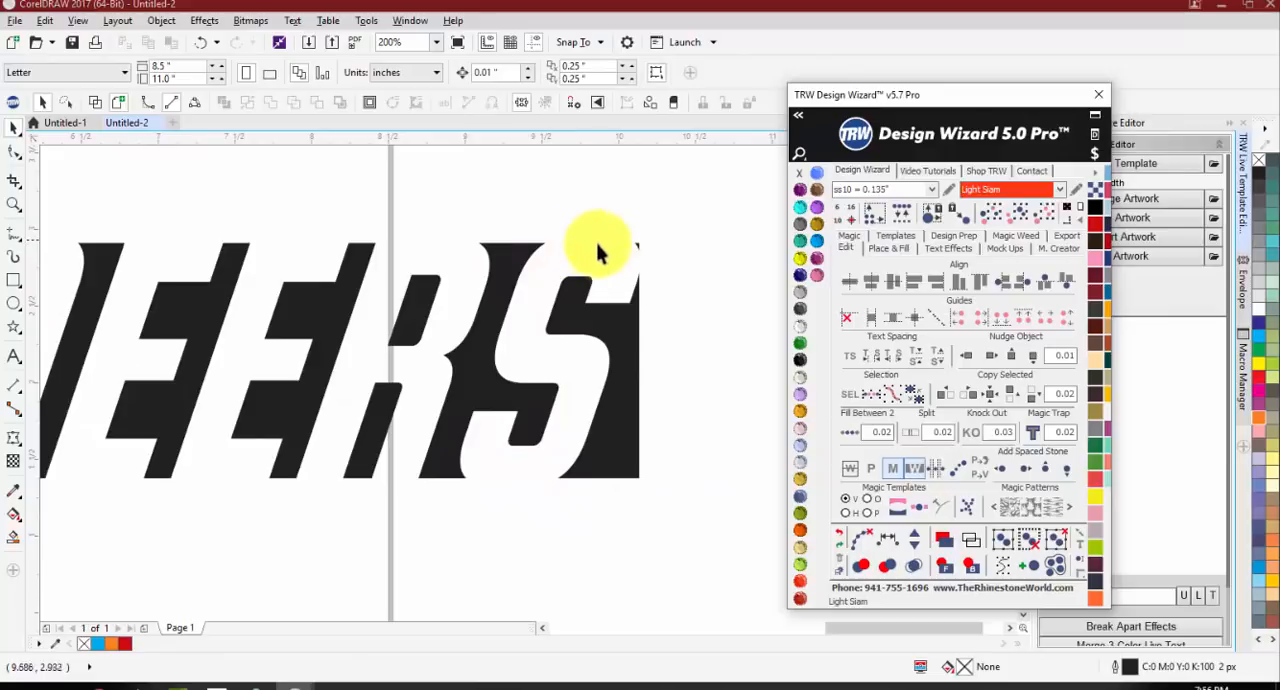
{"action": "left_click", "coordinate": [638, 386]}
{"action": "left_click", "coordinate": [817, 259]}
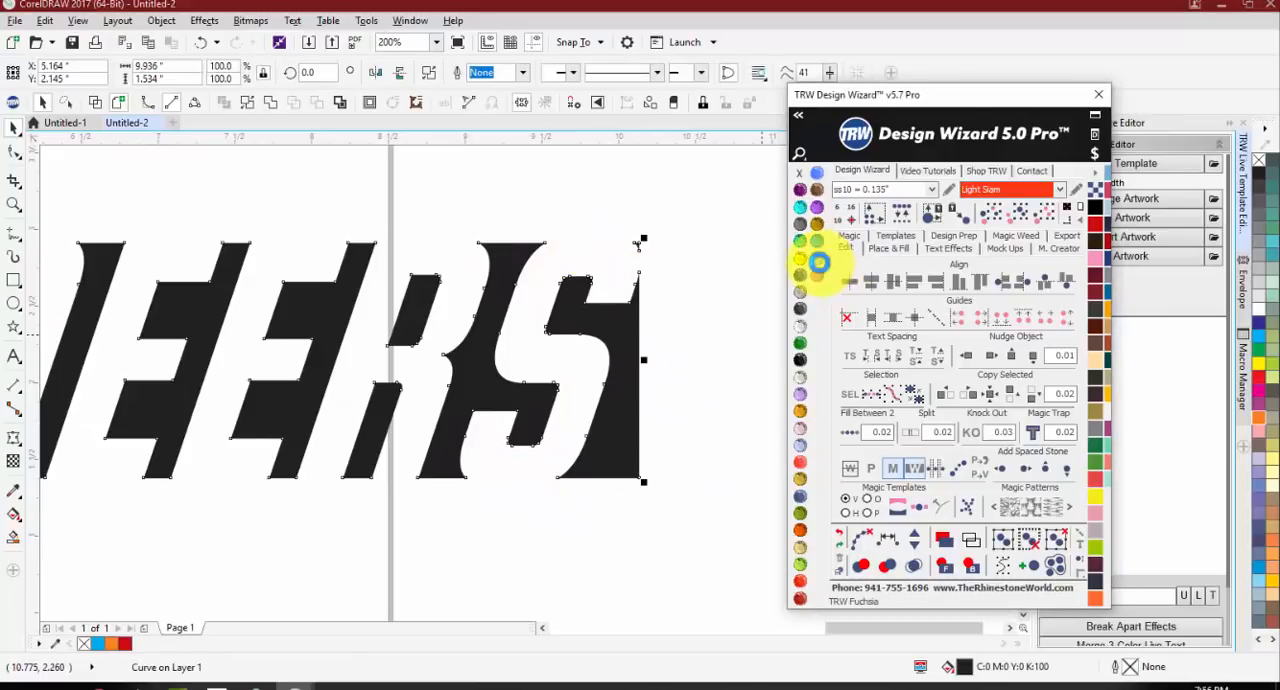
{"action": "scroll", "coordinate": [673, 314], "scroll_direction": "down", "scroll_amount": 2}
{"action": "scroll", "coordinate": [390, 295], "scroll_direction": "up", "scroll_amount": 2}
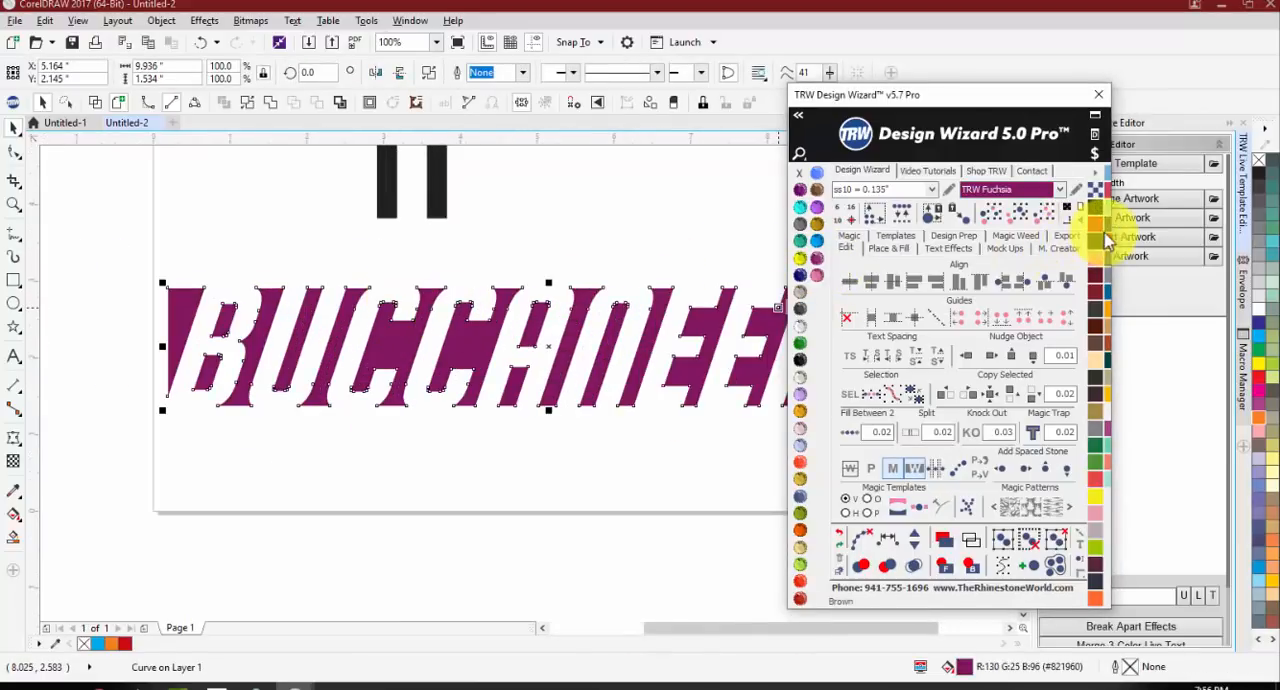
Step: Recolor the reverse-weeded BUCCANEERS red
{"action": "left_click", "coordinate": [1095, 224]}
{"action": "left_click", "coordinate": [115, 299]}
{"action": "scroll", "coordinate": [115, 299], "scroll_direction": "down", "scroll_amount": 1}
{"action": "scroll", "coordinate": [184, 305], "scroll_direction": "up", "scroll_amount": 1}
{"action": "scroll", "coordinate": [197, 320], "scroll_direction": "down", "scroll_amount": 1}
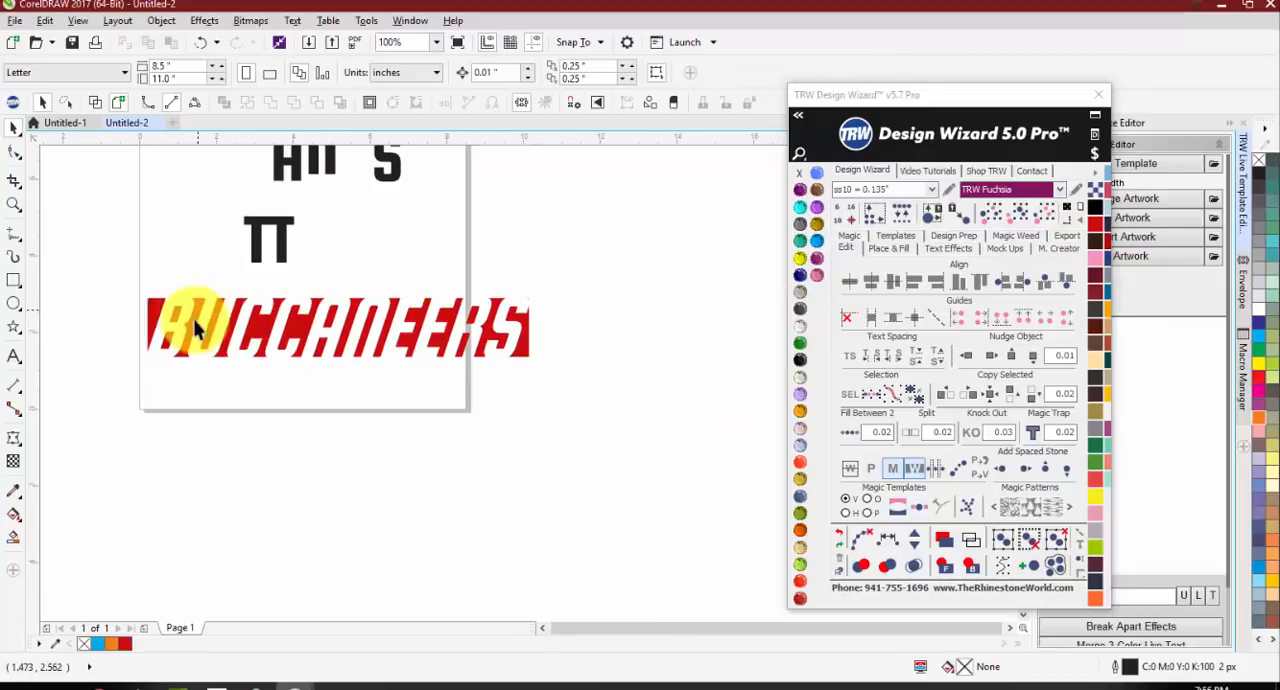
{"action": "scroll", "coordinate": [175, 309], "scroll_direction": "up", "scroll_amount": 1}
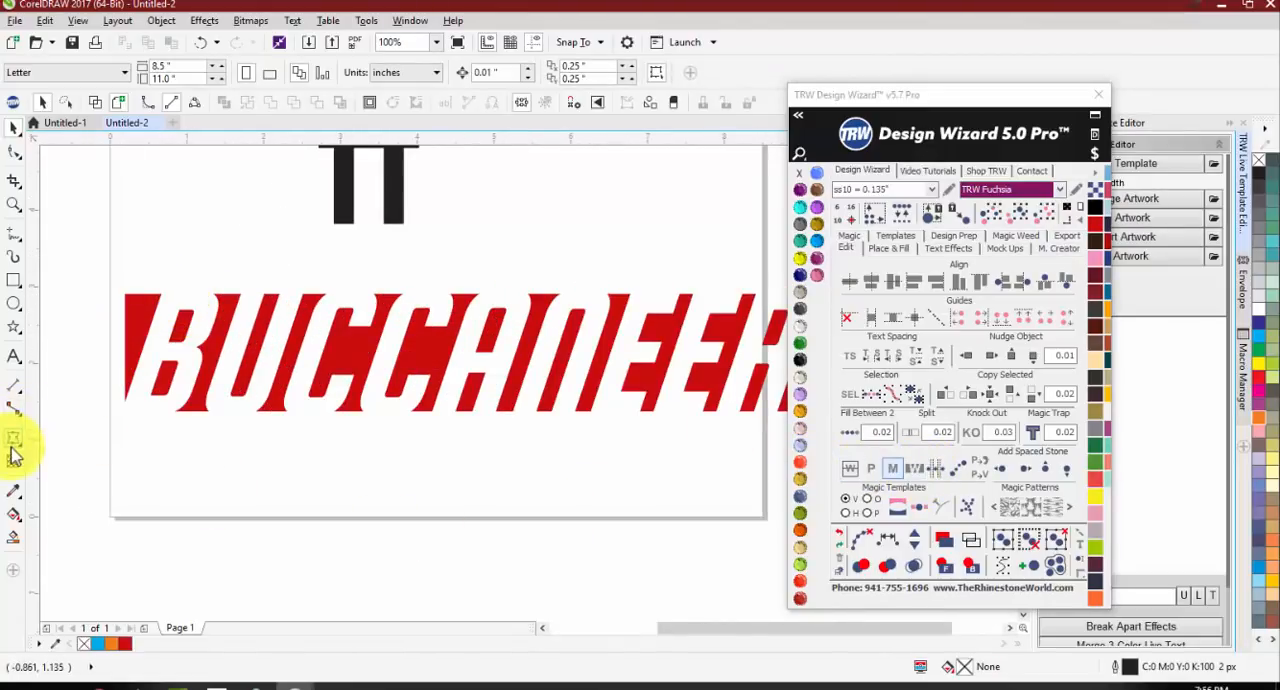
Step: Add the text FOOTBALL below BUCCANEERS and set its font to Oswald Bold
{"action": "left_click", "coordinate": [13, 355]}
{"action": "left_click", "coordinate": [145, 455]}
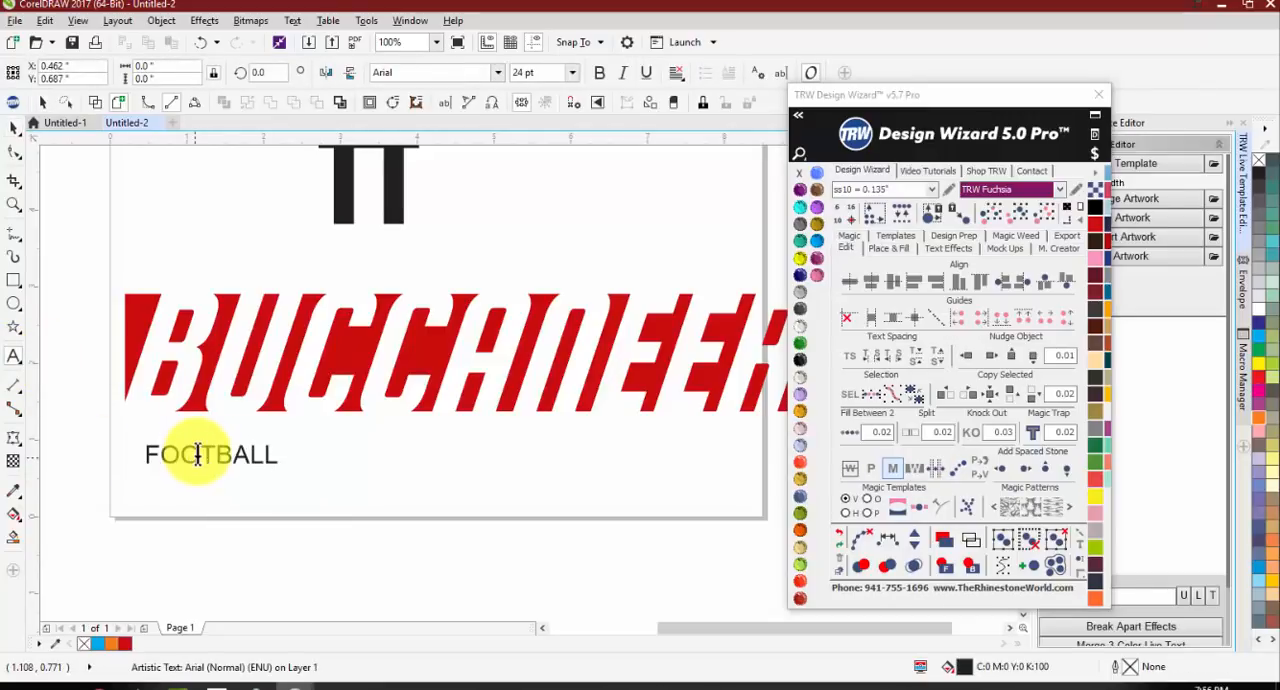
{"action": "left_click", "coordinate": [14, 128]}
{"action": "left_click", "coordinate": [499, 73]}
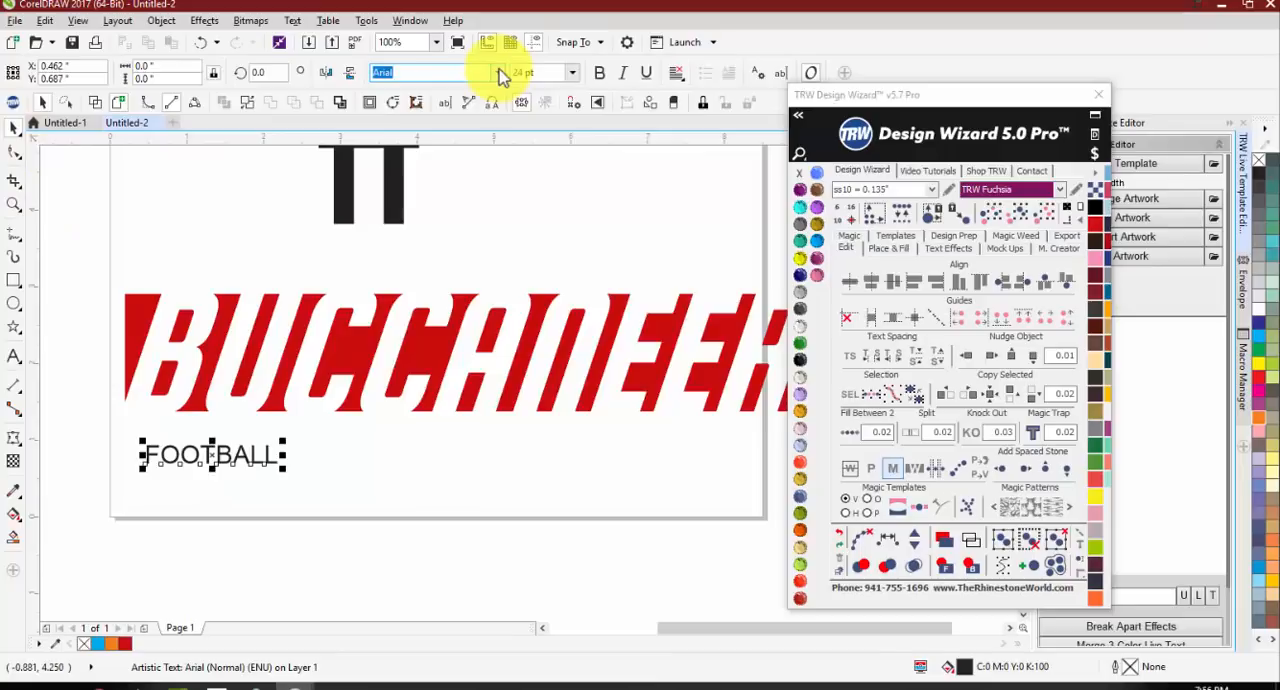
{"action": "left_click", "coordinate": [457, 132]}
Step: Enlarge FOOTBALL to about 38 pt and widen its letter spacing to span the width of BUCCANEERS
{"action": "left_click_drag", "start_coordinate": [255, 470], "coordinate": [327, 485]}
{"action": "left_click", "coordinate": [849, 356]}
{"action": "scroll", "coordinate": [103, 430], "scroll_direction": "down", "scroll_amount": 1}
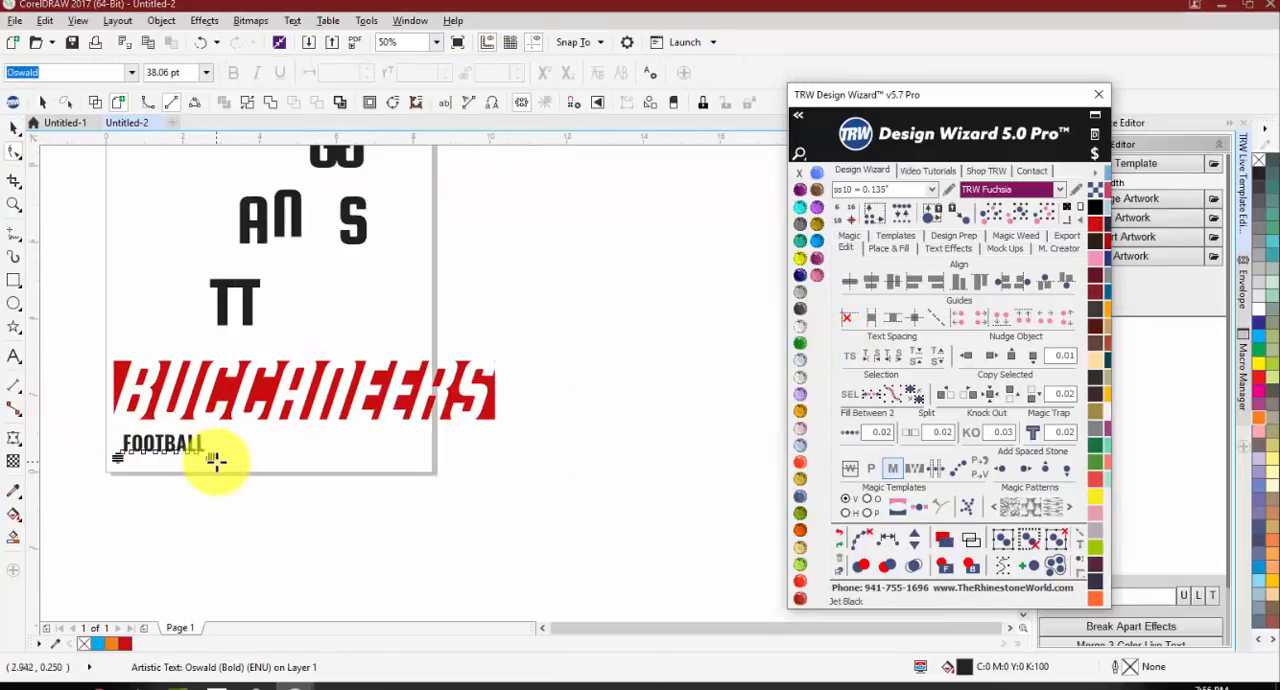
{"action": "left_click_drag", "start_coordinate": [215, 460], "coordinate": [490, 457]}
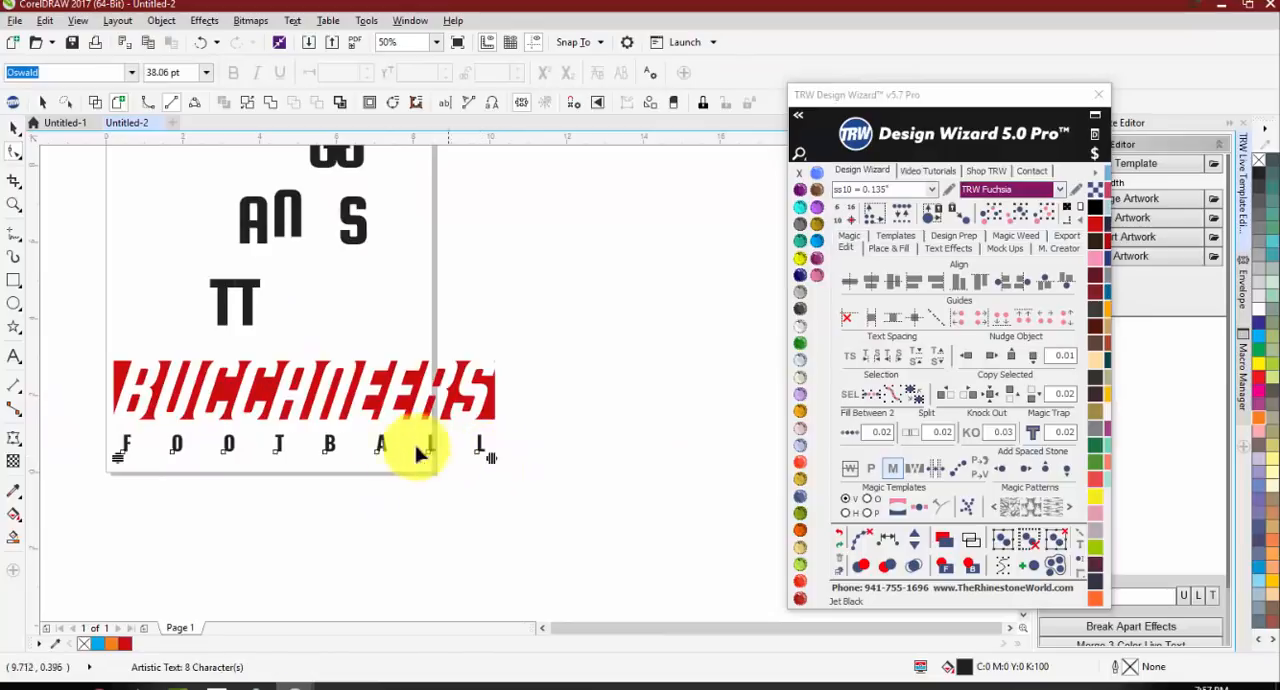
{"action": "key", "text": "space"}
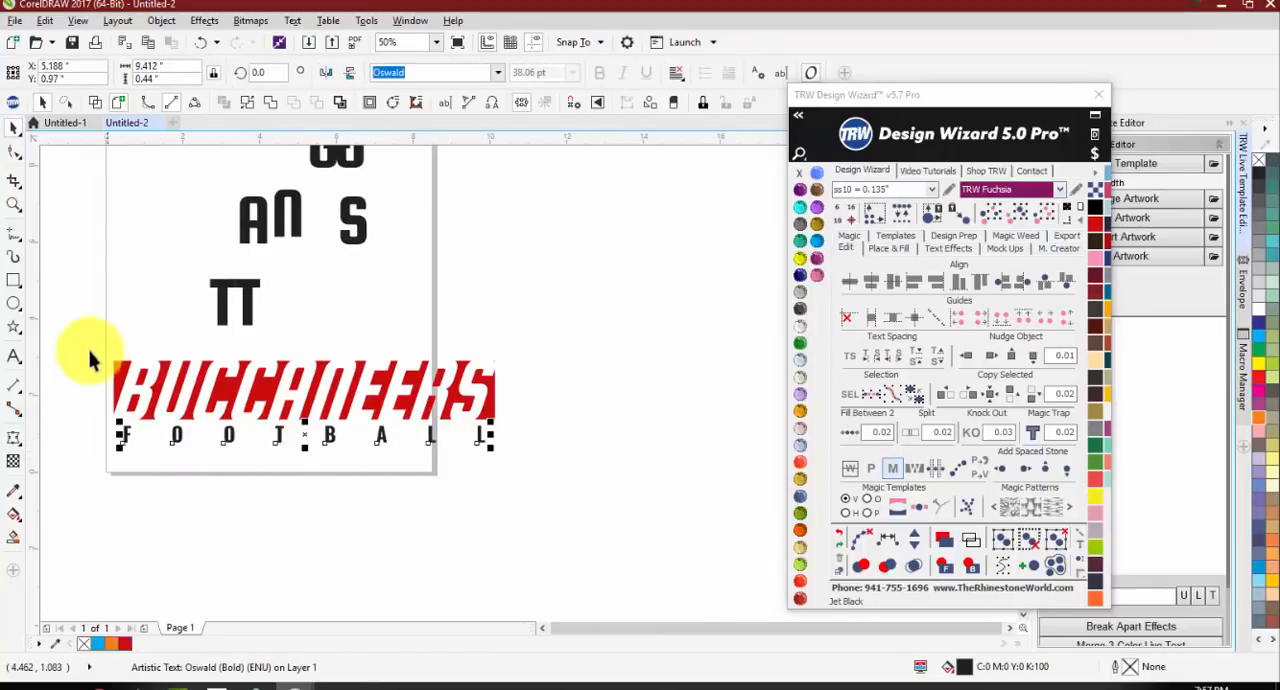
Step: Enlarge BUCCANEERS and FOOTBALL together to about 12.06 in wide and create a quick proof on the Womens Burn-Out Shirt Front
{"action": "left_click_drag", "start_coordinate": [94, 357], "coordinate": [581, 465]}
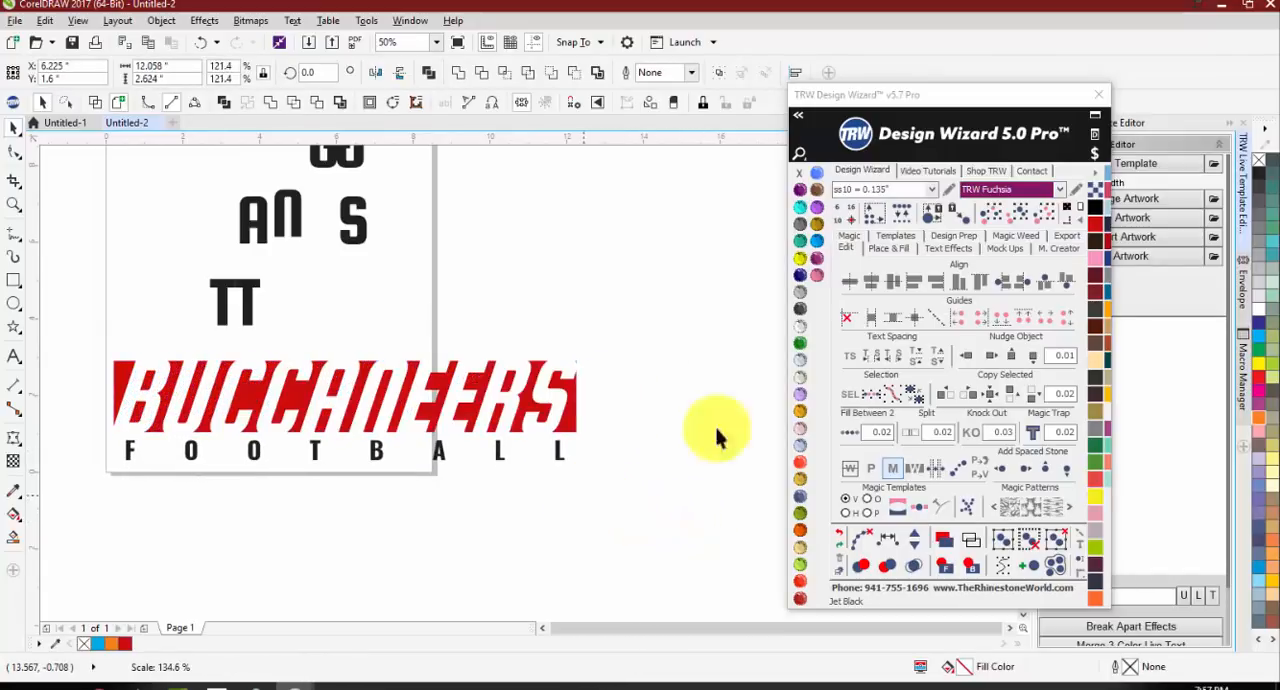
{"action": "left_click", "coordinate": [1003, 248]}
{"action": "left_click", "coordinate": [1045, 288]}
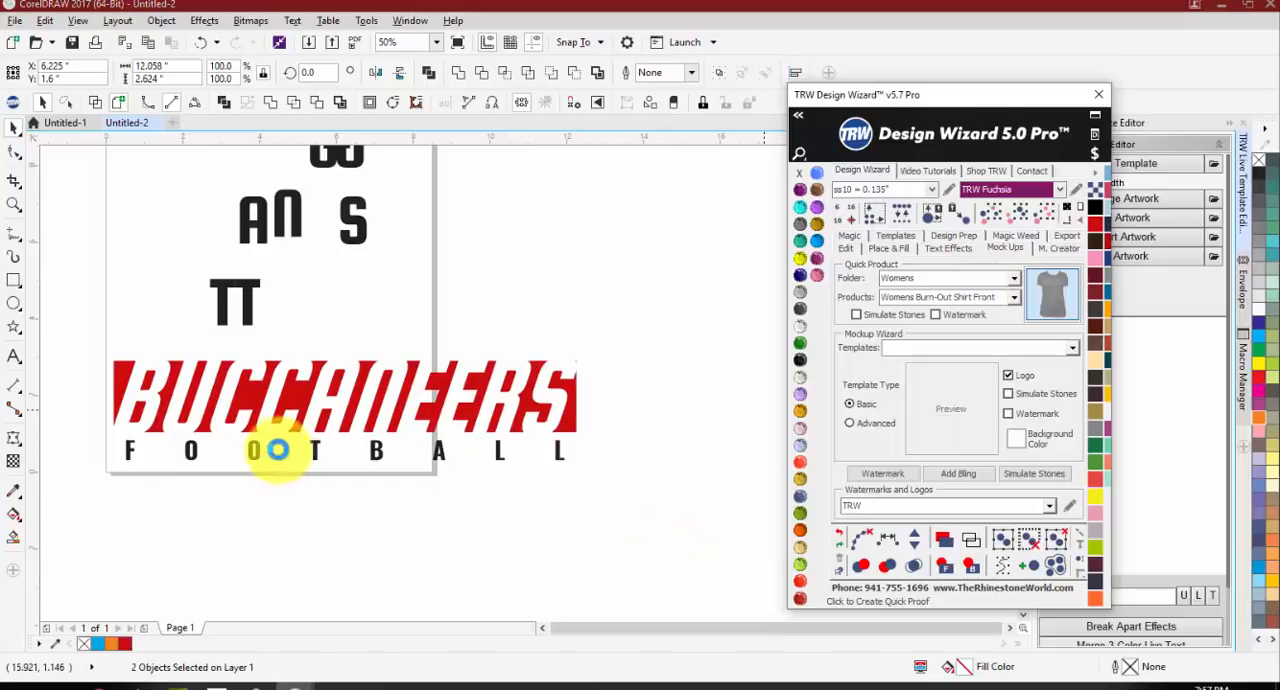
Step: Scale the BUCCANEERS FOOTBALL design down proportionally on the shirt's chest to about 3.6 in wide
{"action": "scroll", "coordinate": [300, 383], "scroll_direction": "down", "scroll_amount": 1}
{"action": "scroll", "coordinate": [299, 264], "scroll_direction": "up", "scroll_amount": 1}
{"action": "left_click_drag", "start_coordinate": [140, 260], "coordinate": [499, 382]}
{"action": "scroll", "coordinate": [325, 314], "scroll_direction": "up", "scroll_amount": 1}
{"action": "left_click_drag", "start_coordinate": [383, 362], "coordinate": [372, 357]}
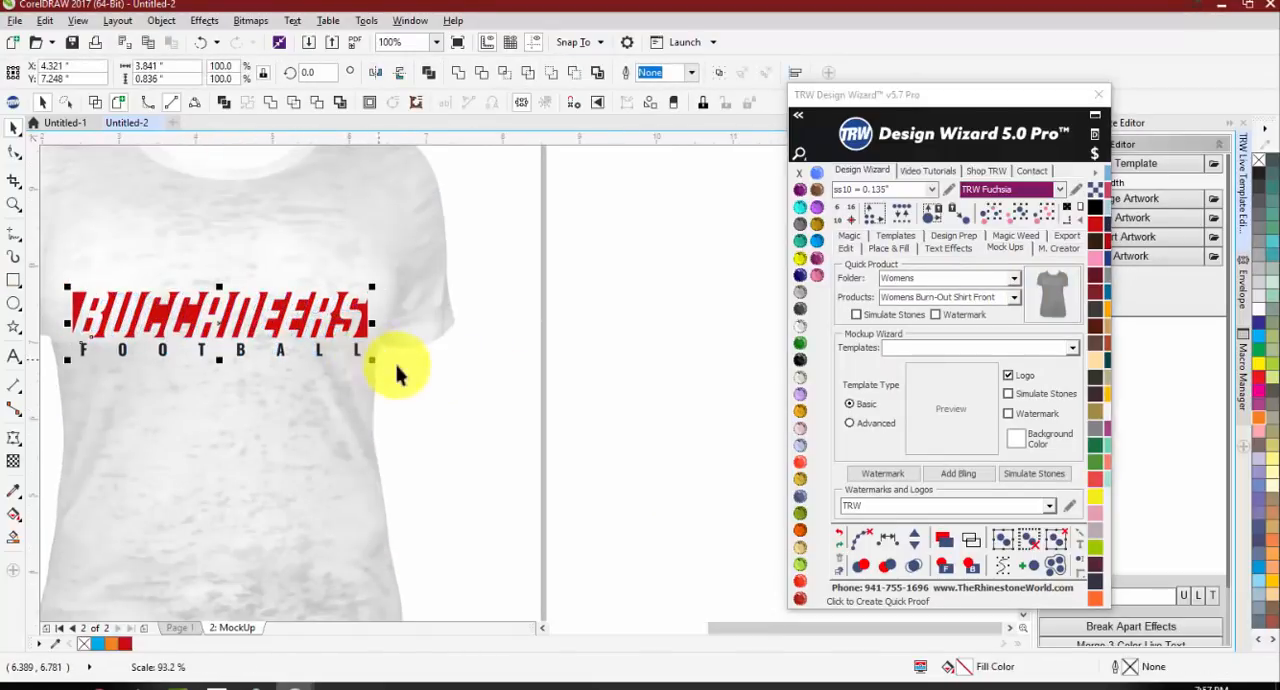
{"action": "scroll", "coordinate": [351, 425], "scroll_direction": "down", "scroll_amount": 1}
Step: Fill BUCCANEERS with Crystal and FOOTBALL with Topaz on the shirt mockup
{"action": "left_click", "coordinate": [357, 313]}
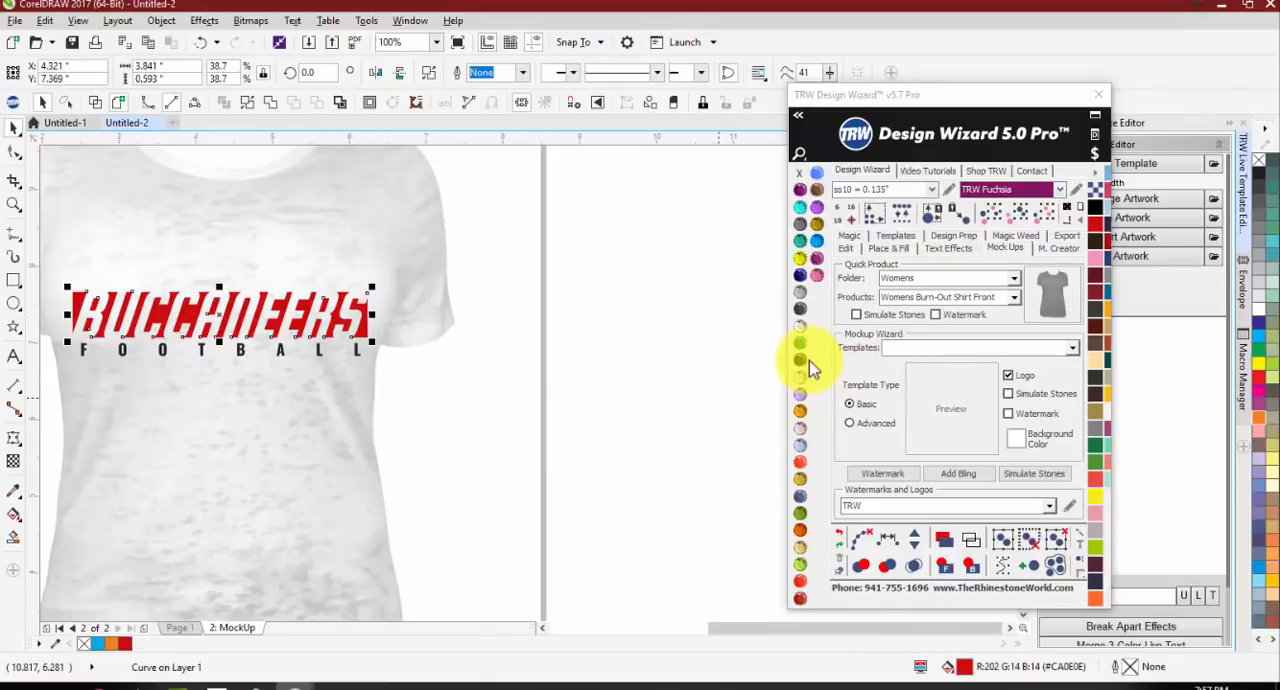
{"action": "left_click", "coordinate": [800, 362]}
{"action": "left_click", "coordinate": [800, 325]}
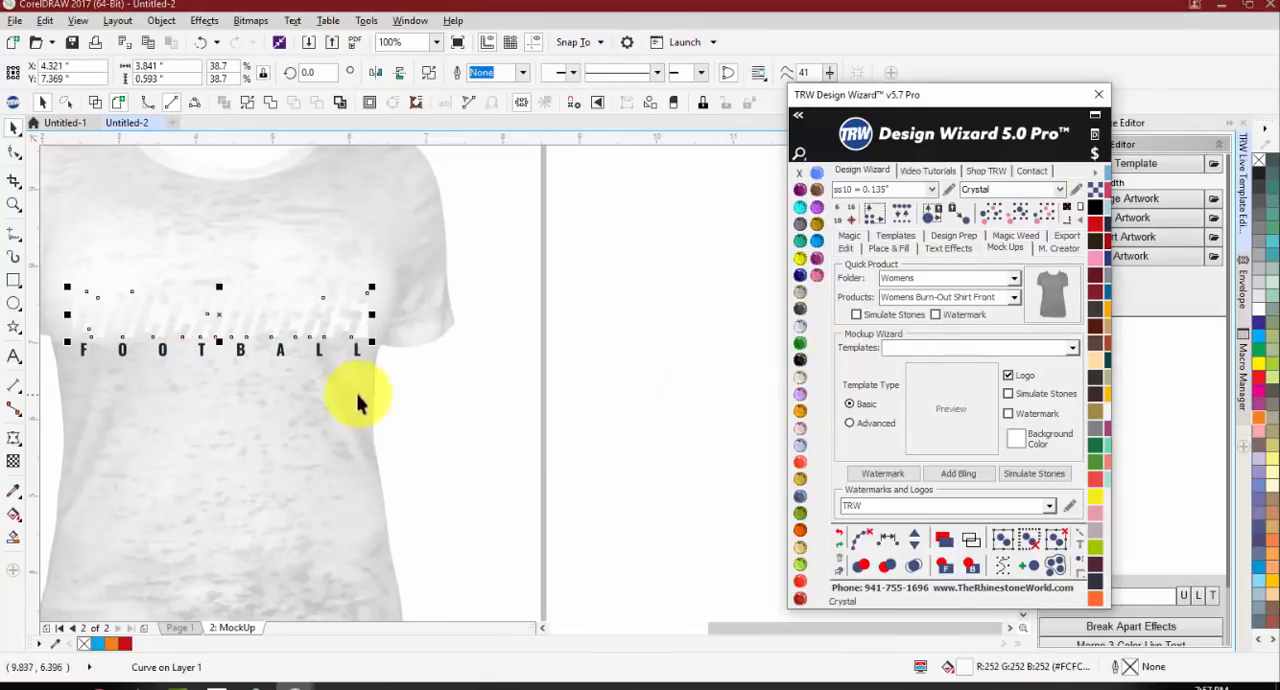
{"action": "left_click", "coordinate": [317, 352]}
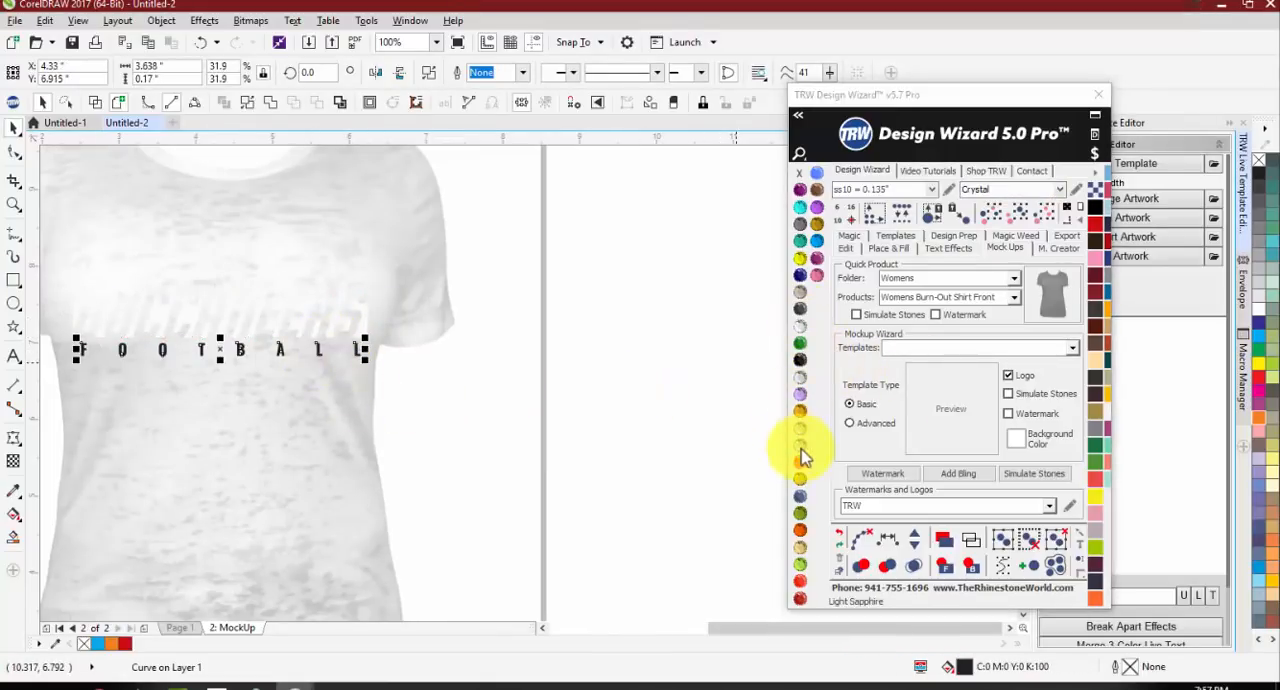
{"action": "left_click", "coordinate": [820, 256]}
Step: Change the mockup shirt's color to Jet Black
{"action": "left_click", "coordinate": [571, 286]}
{"action": "left_click", "coordinate": [477, 414]}
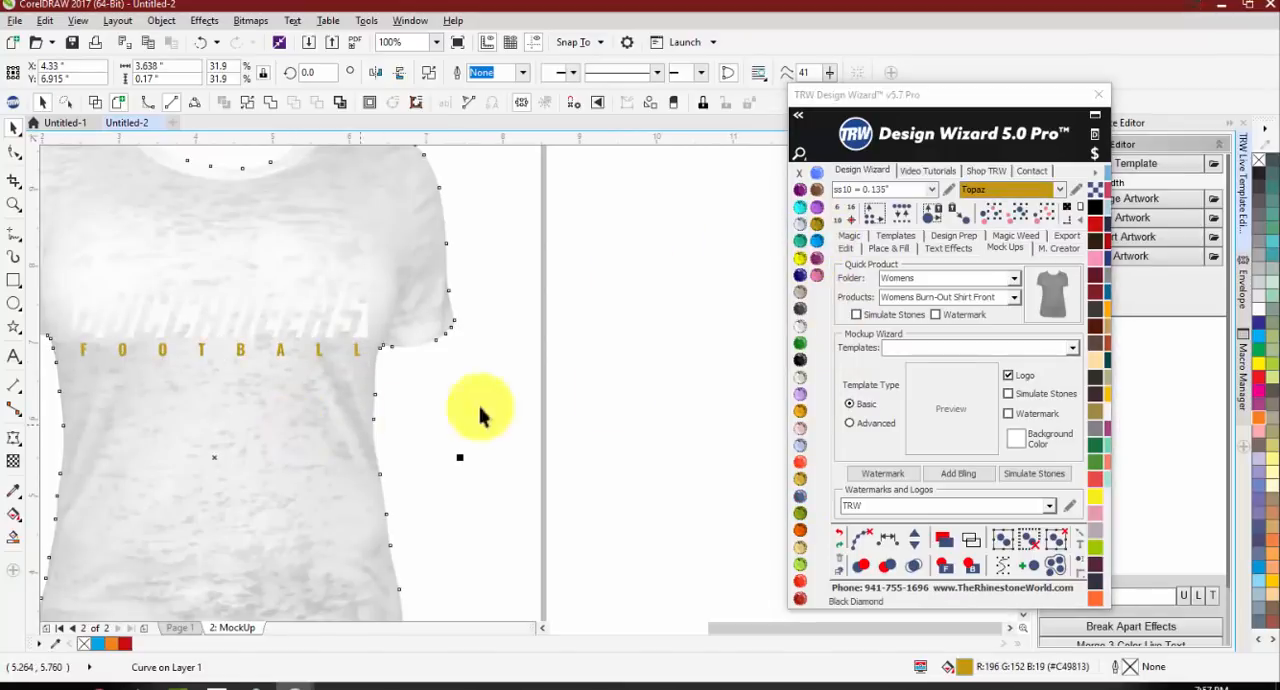
{"action": "left_click", "coordinate": [800, 357]}
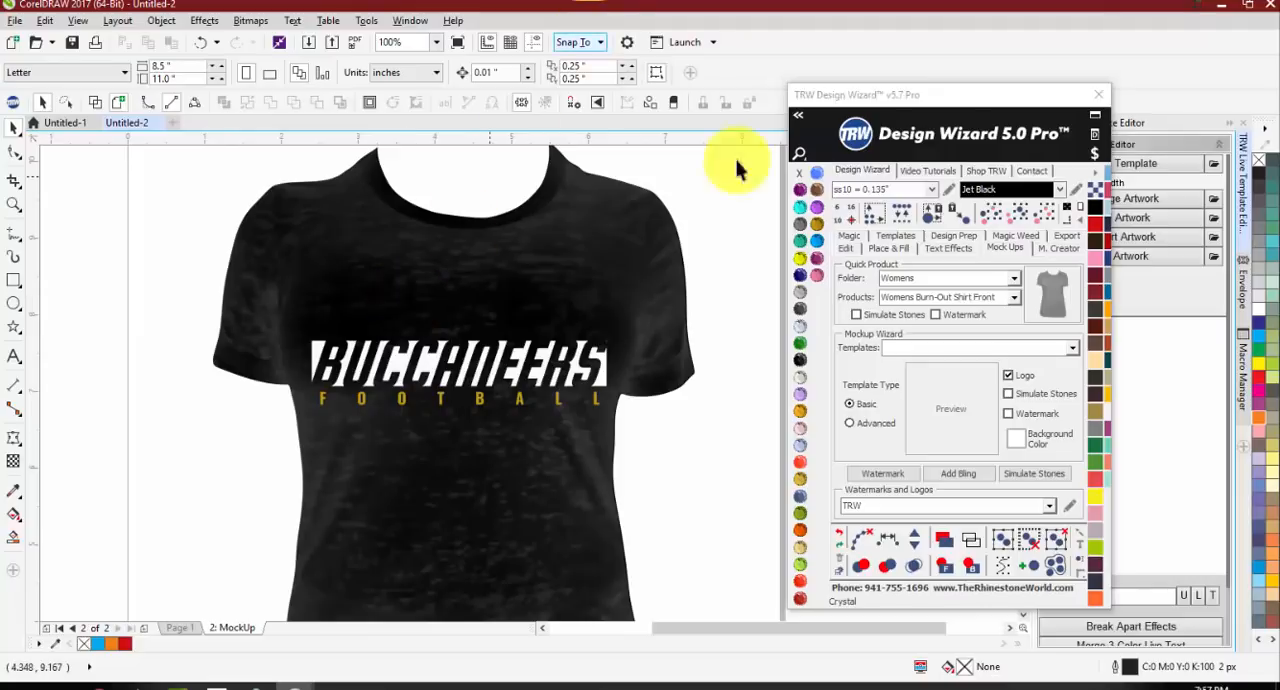
Step: Copy BUCCANEERS from the mockup to the empty area beside the shirt and mirror the copy with the Design Wizard
{"action": "left_click", "coordinate": [849, 251]}
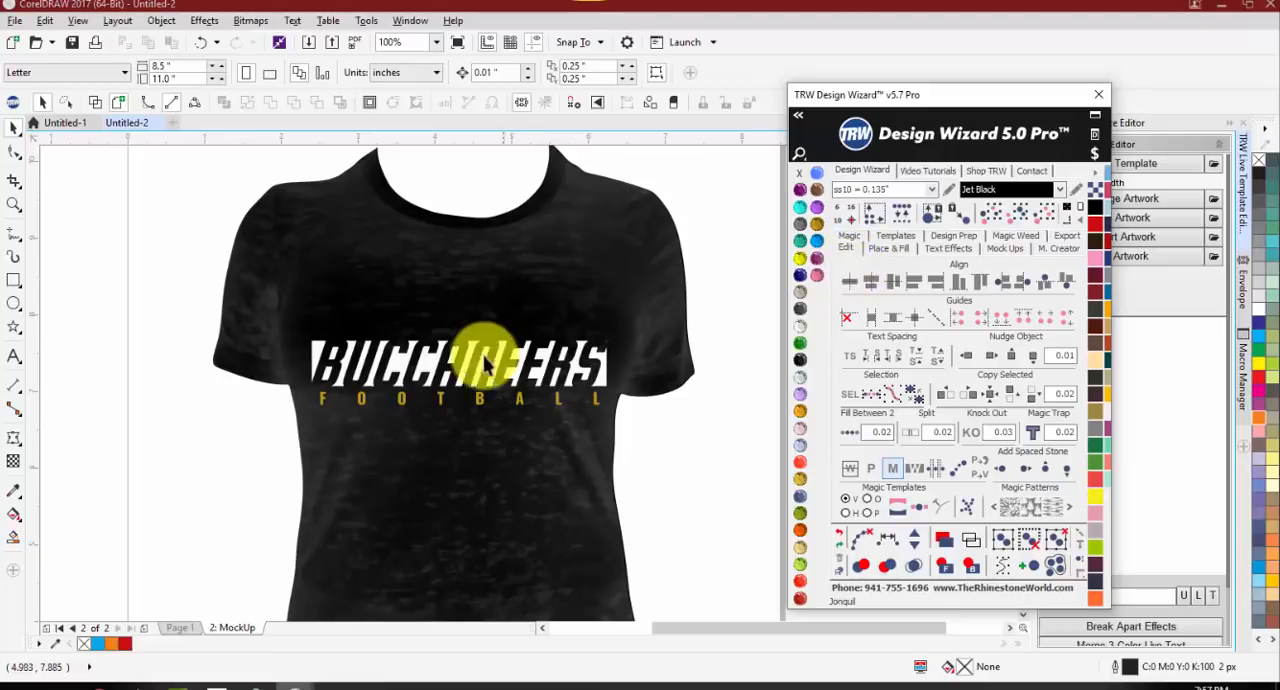
{"action": "scroll", "coordinate": [480, 368], "scroll_direction": "down", "scroll_amount": 2}
{"action": "left_click_drag", "start_coordinate": [468, 362], "coordinate": [202, 359]}
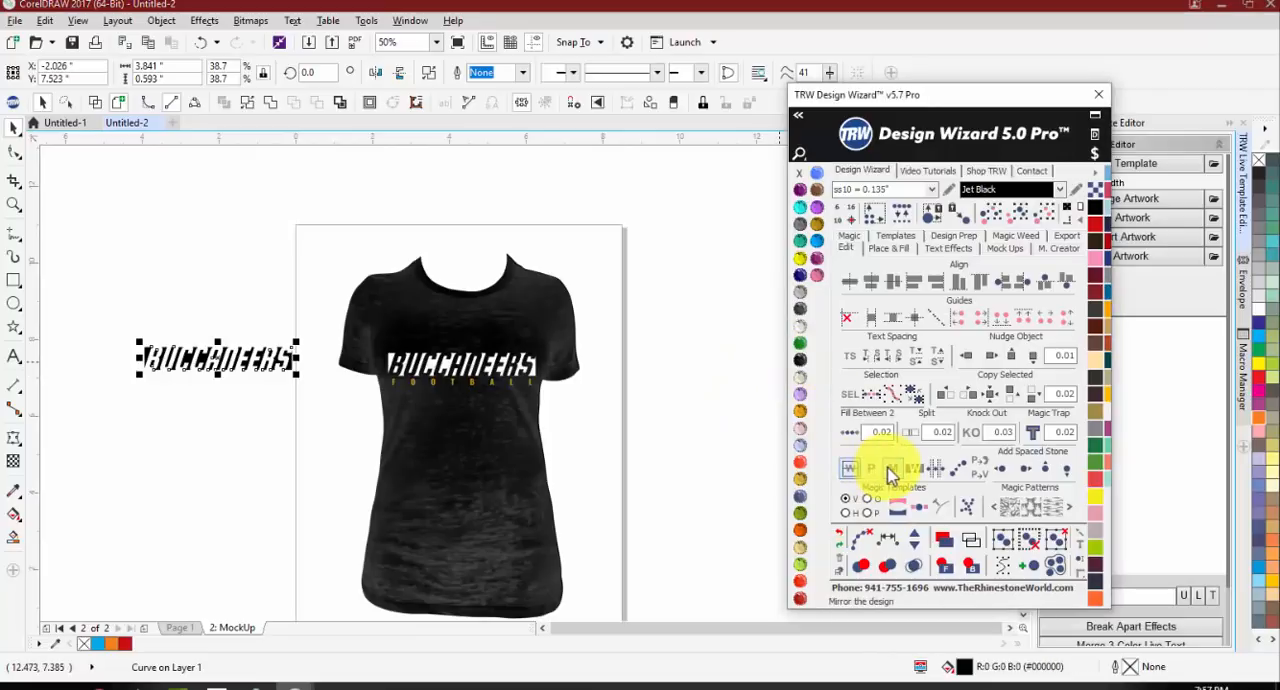
{"action": "left_click", "coordinate": [891, 470]}
{"action": "left_click_drag", "start_coordinate": [309, 351], "coordinate": [251, 421]}
{"action": "left_click", "coordinate": [251, 393]}
{"action": "left_click", "coordinate": [236, 424]}
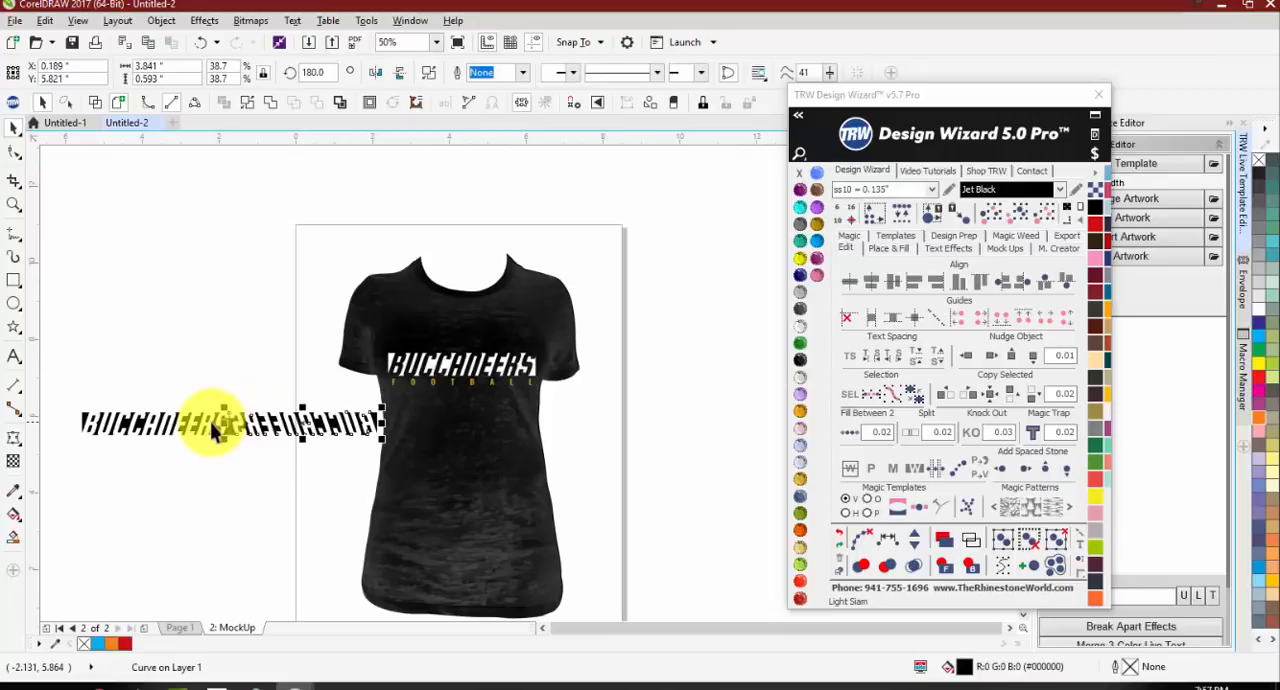
Step: Delete both the mirrored and unmirrored BUCCANEERS copies beside the shirt
{"action": "key", "text": "Delete"}
{"action": "left_click", "coordinate": [214, 423]}
{"action": "key", "text": "Delete"}
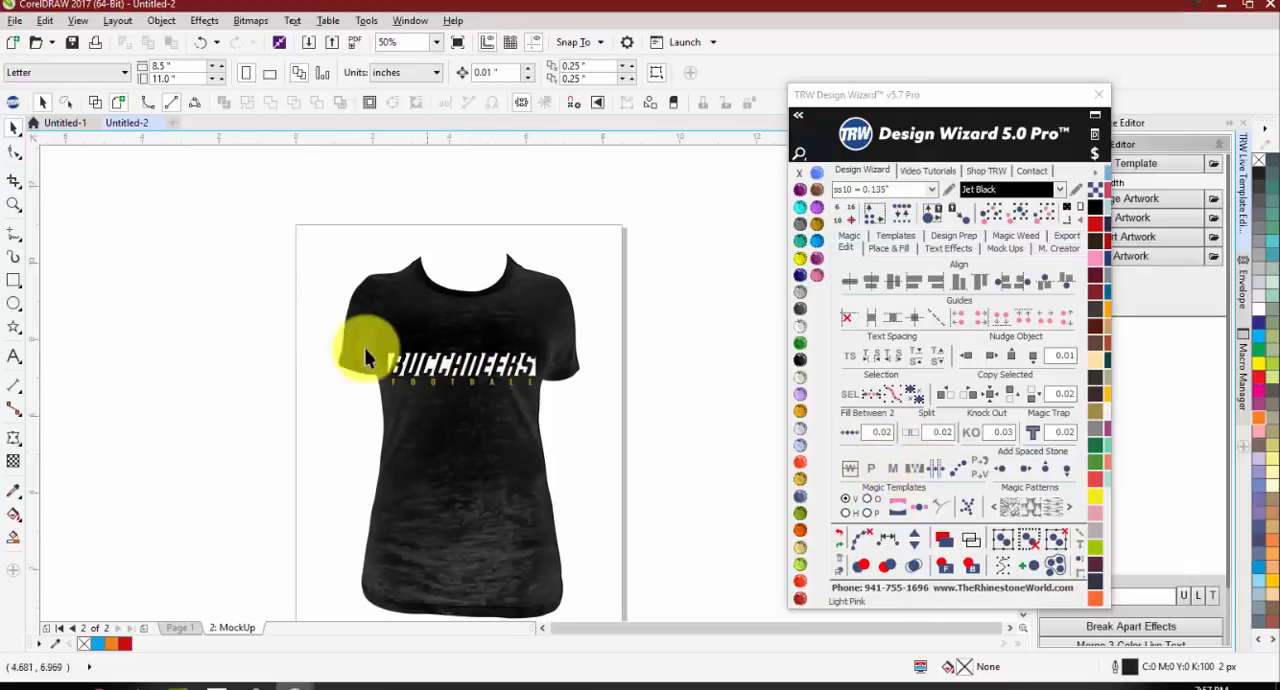
Step: On Page 1, move the upside-down U off the page's edge and flip it with the mirror commands
{"action": "left_click", "coordinate": [172, 627]}
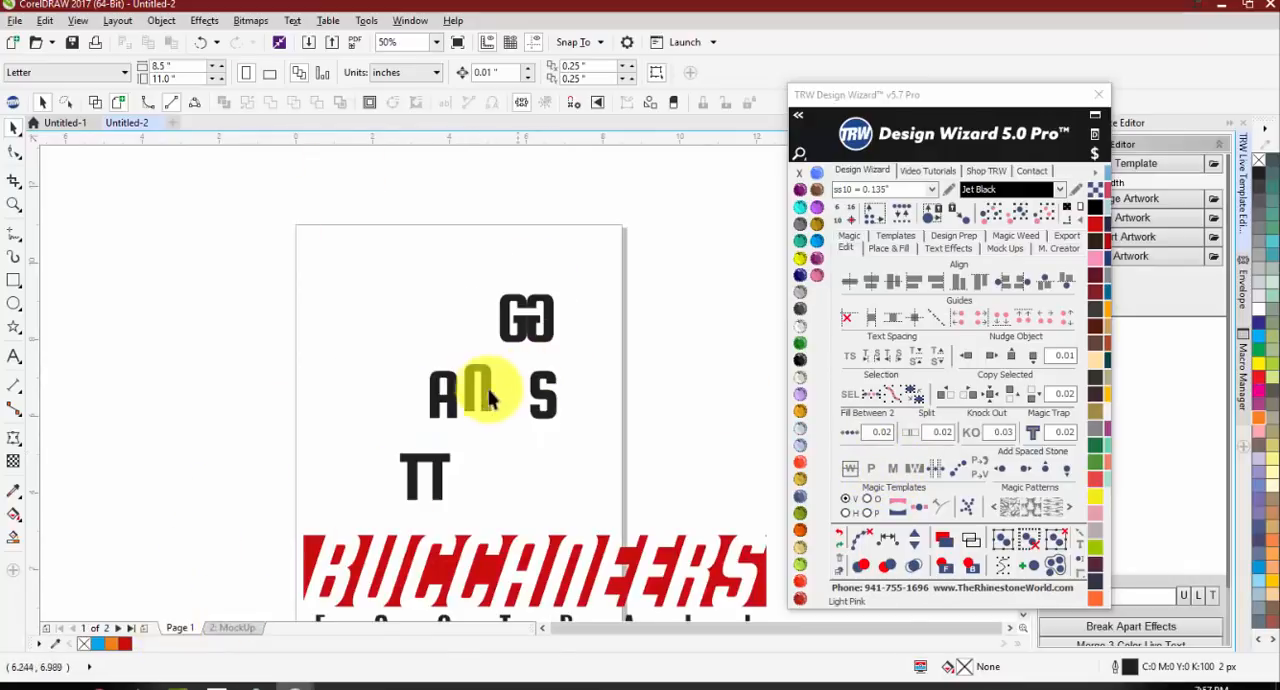
{"action": "left_click_drag", "start_coordinate": [338, 305], "coordinate": [275, 283]}
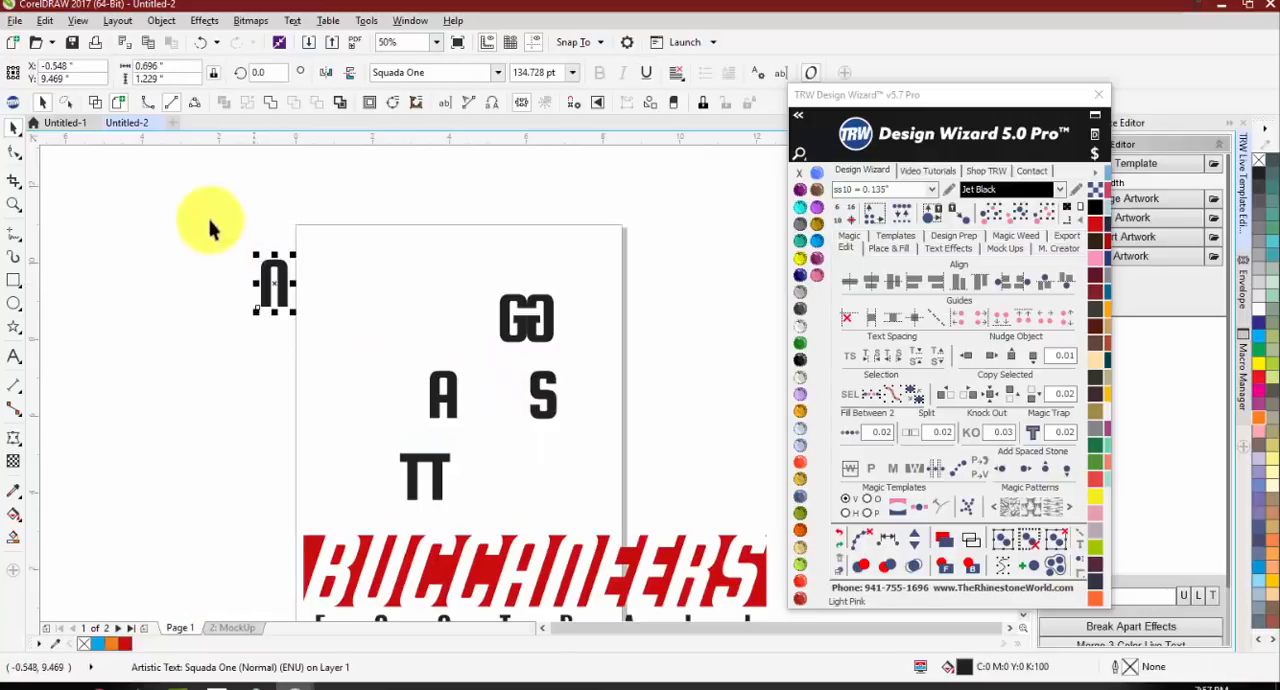
{"action": "left_click", "coordinate": [350, 76]}
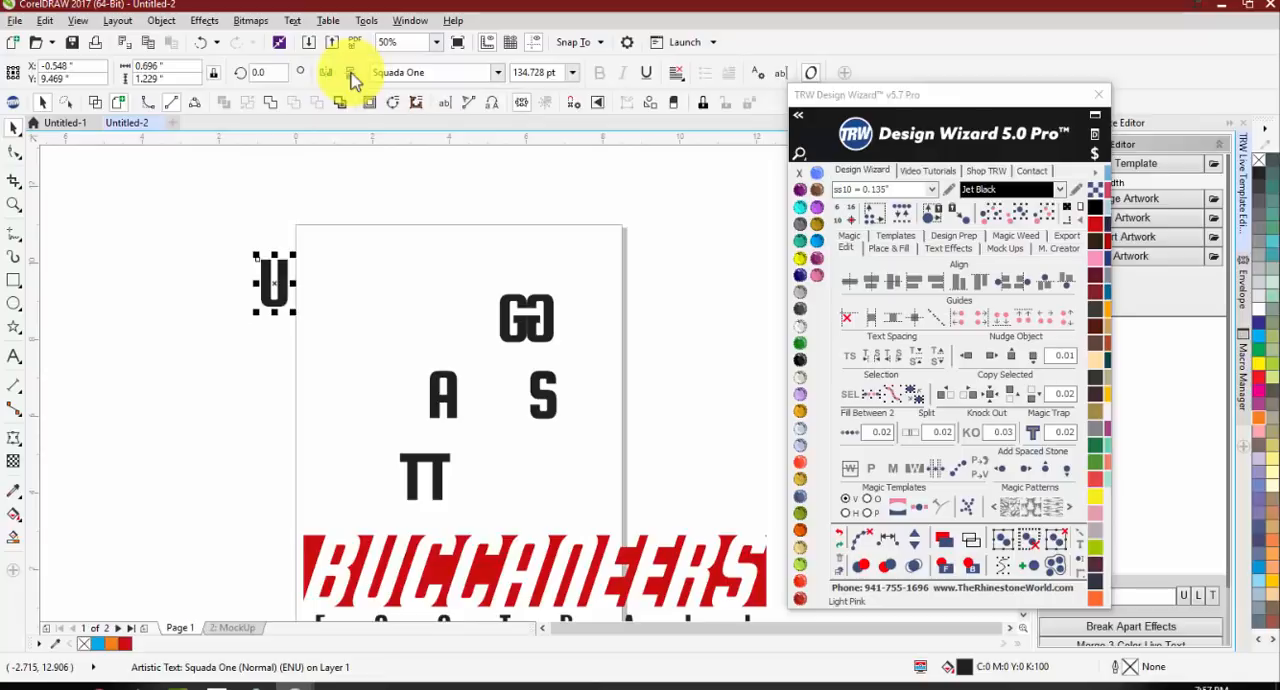
{"action": "left_click", "coordinate": [349, 76]}
{"action": "left_click", "coordinate": [349, 76]}
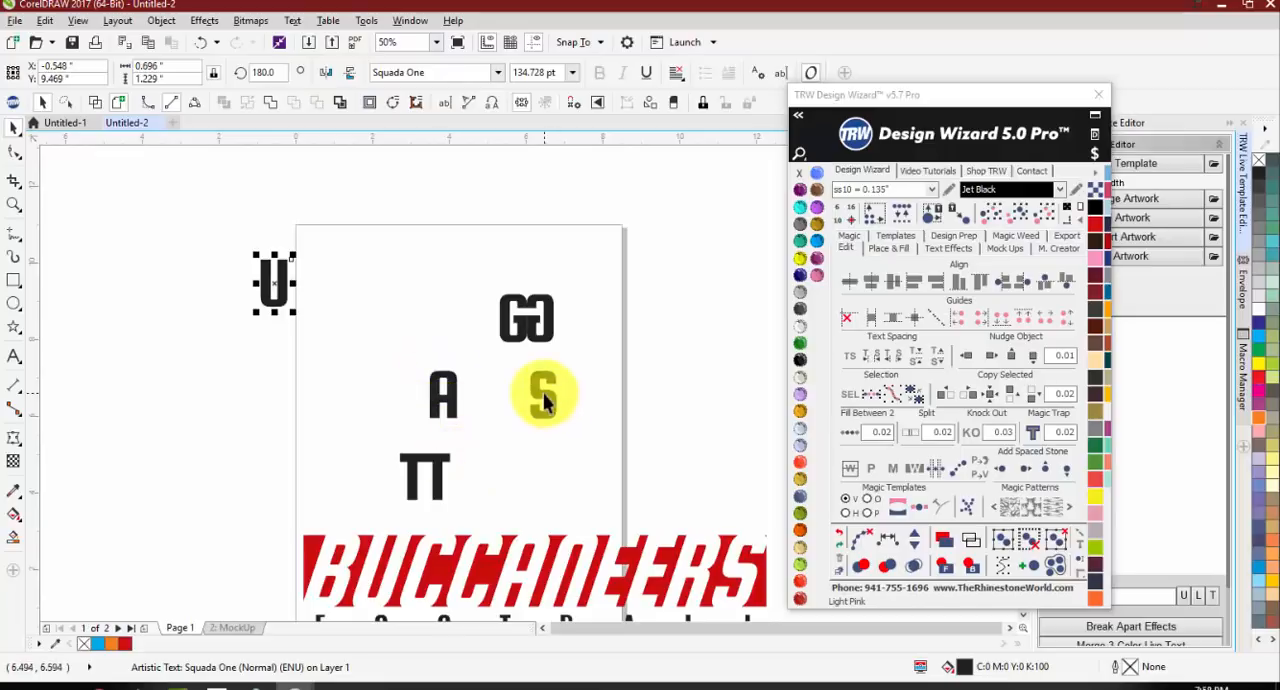
Step: Move the reversed G above the other letters and mirror it vertically
{"action": "left_click_drag", "start_coordinate": [523, 318], "coordinate": [412, 258]}
{"action": "left_click", "coordinate": [351, 74]}
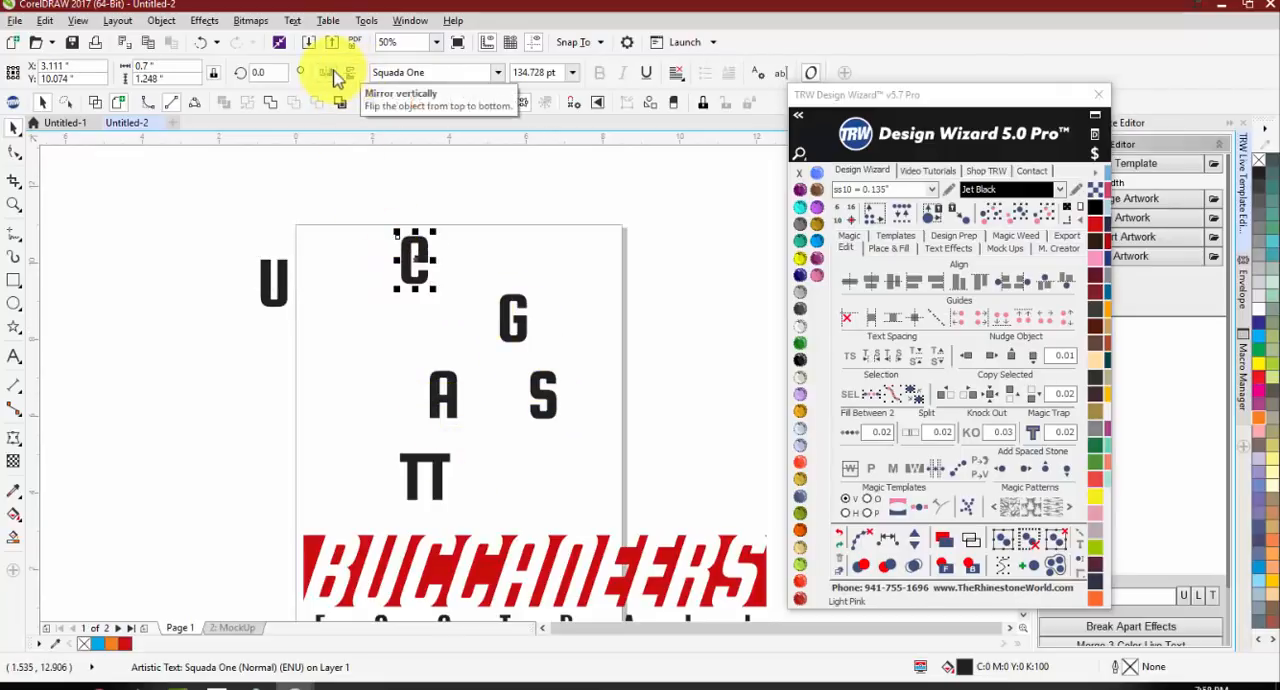
{"action": "left_click", "coordinate": [335, 270]}
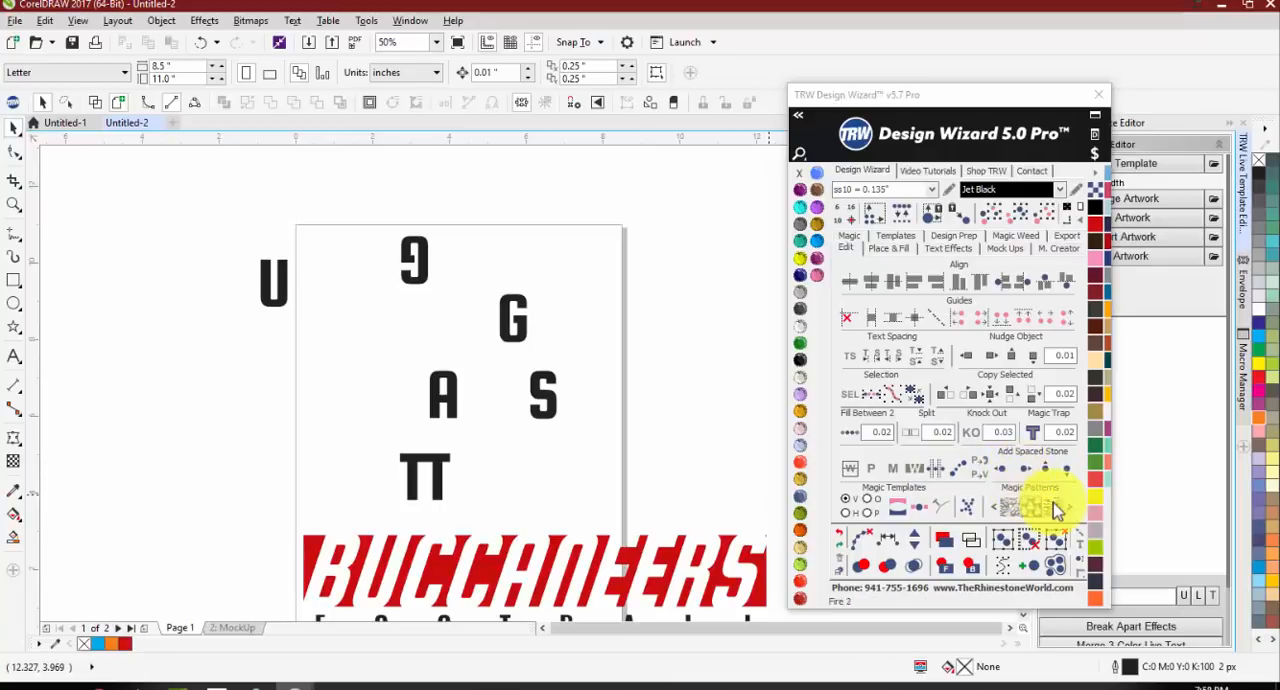
Step: Delete all the letters and the BUCCANEERS FOOTBALL design from Page 1
{"action": "scroll", "coordinate": [115, 380], "scroll_direction": "down", "scroll_amount": 1}
{"action": "left_click_drag", "start_coordinate": [123, 263], "coordinate": [585, 555]}
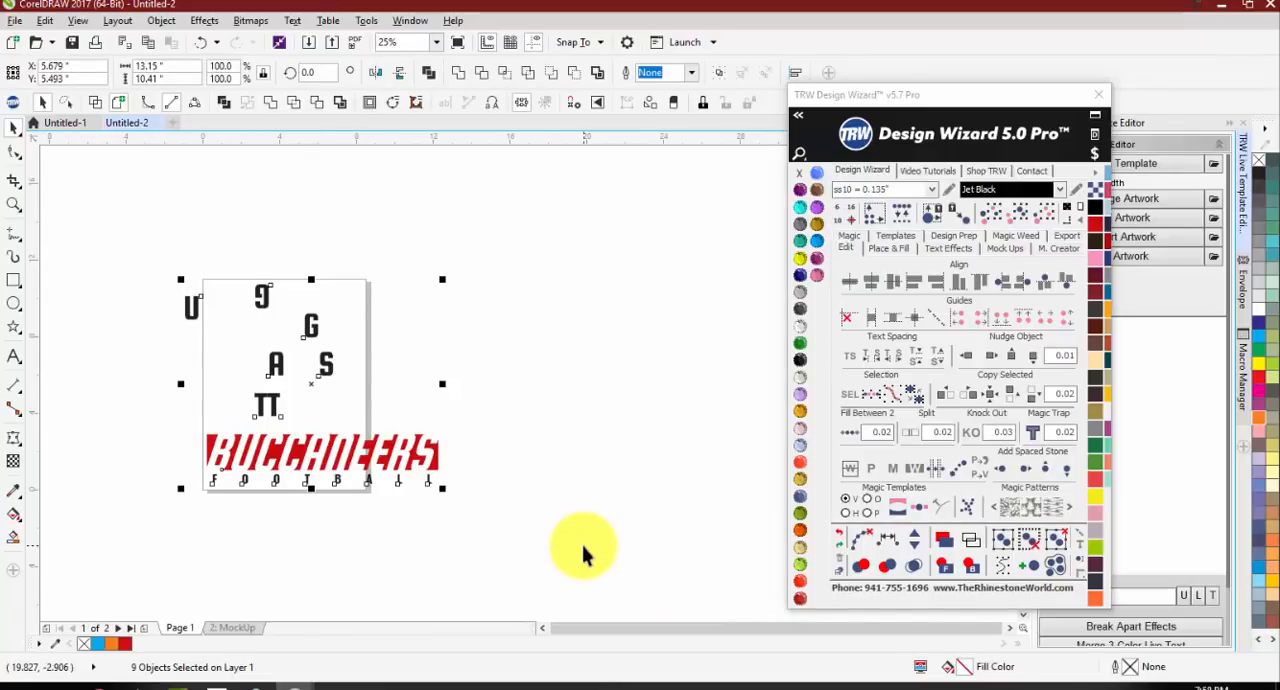
{"action": "key", "text": "Delete"}
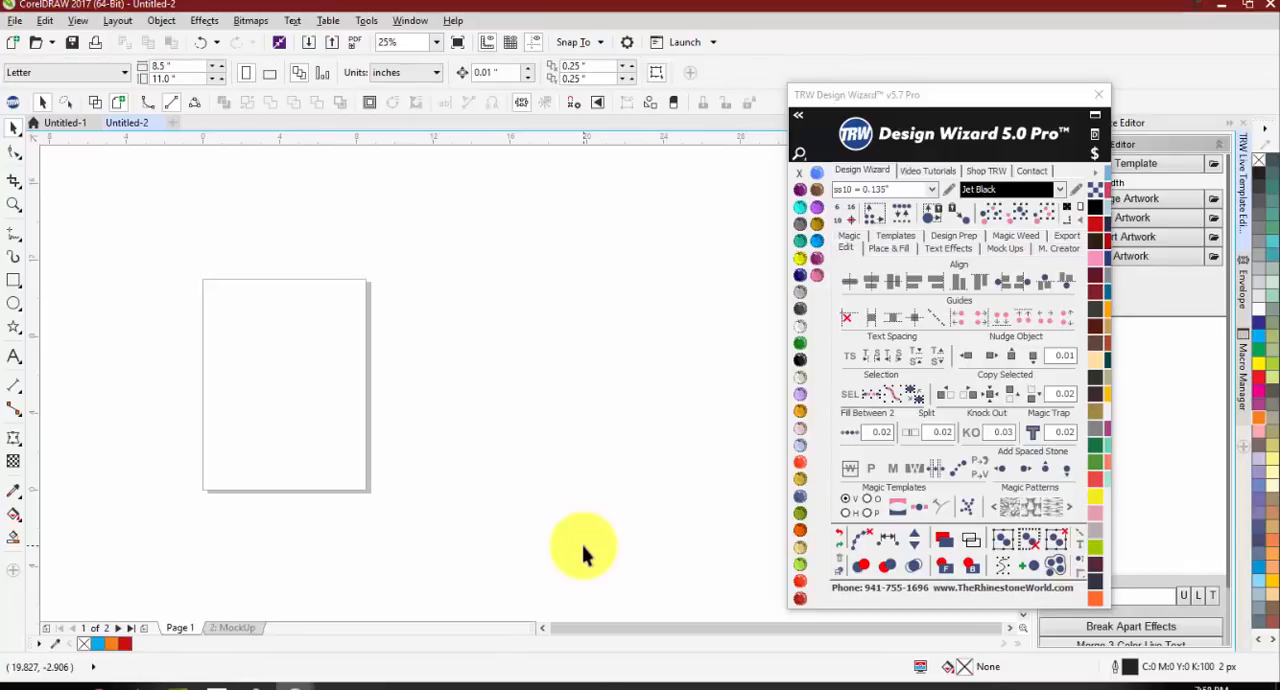
Step: Expand the Design Wizard's font manager, search for TRW fonts and preview TRW 12 Rounded RF
{"action": "left_click", "coordinate": [798, 121]}
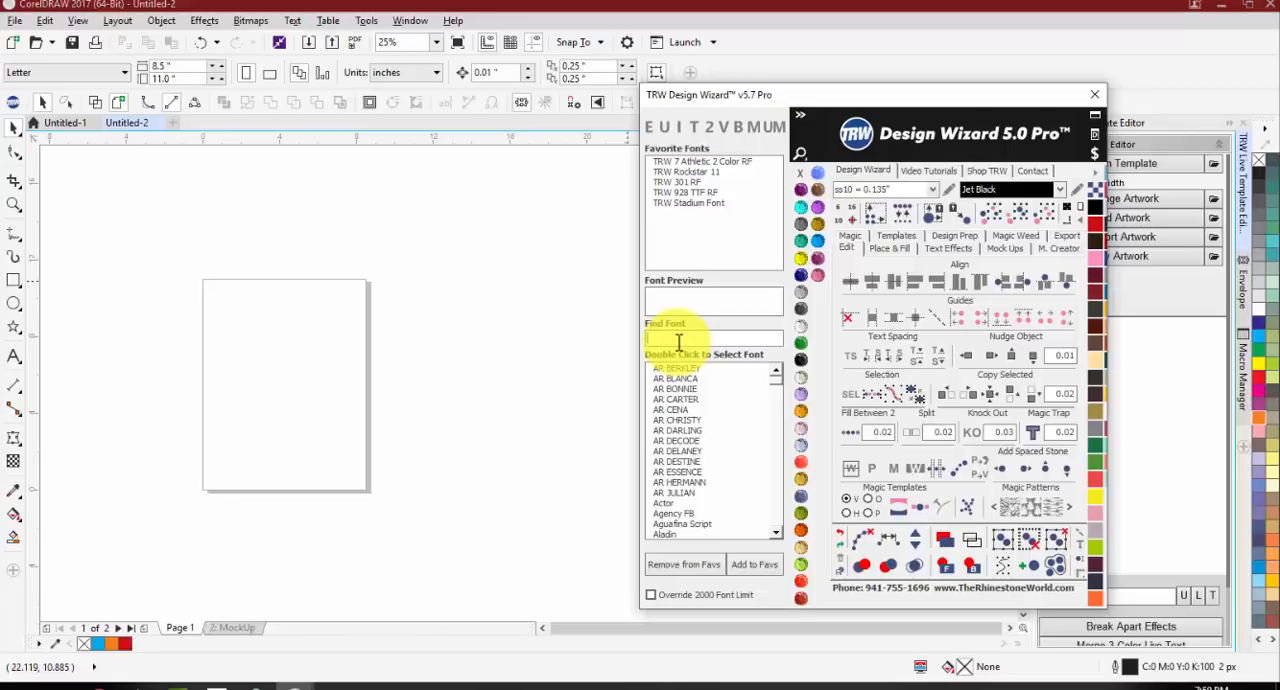
{"action": "type", "text": "TRW"}
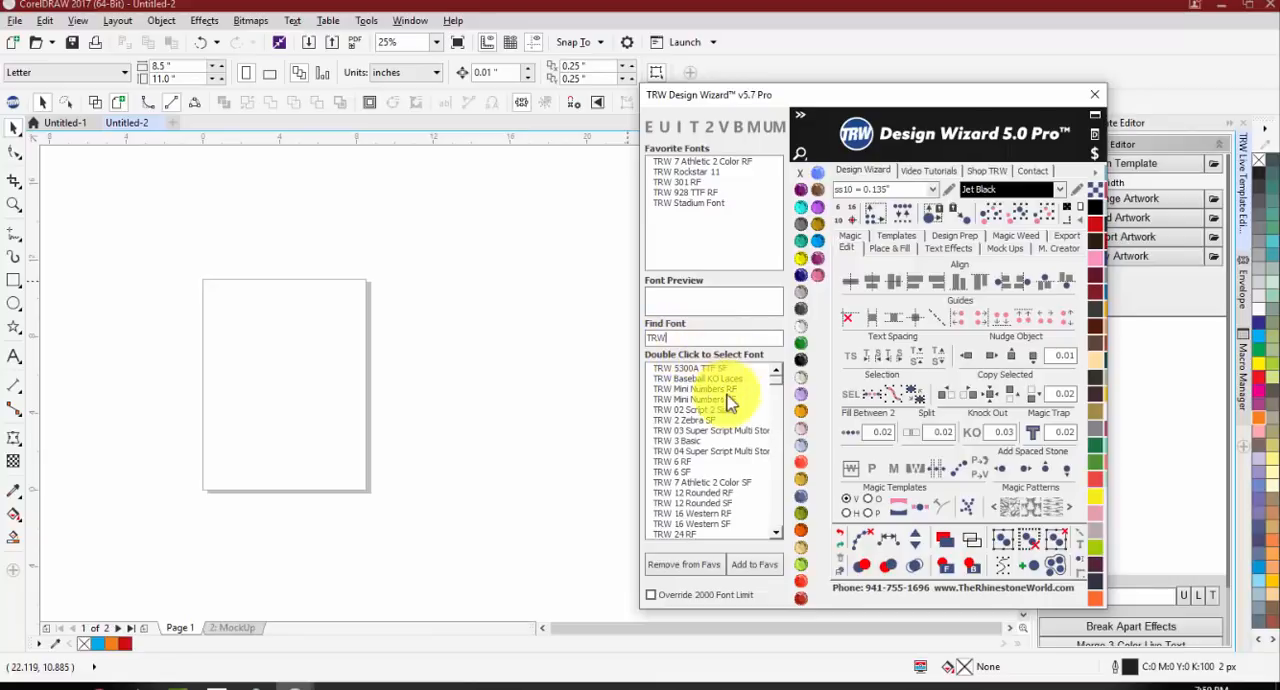
{"action": "scroll", "coordinate": [779, 390], "scroll_direction": "down", "scroll_amount": 3}
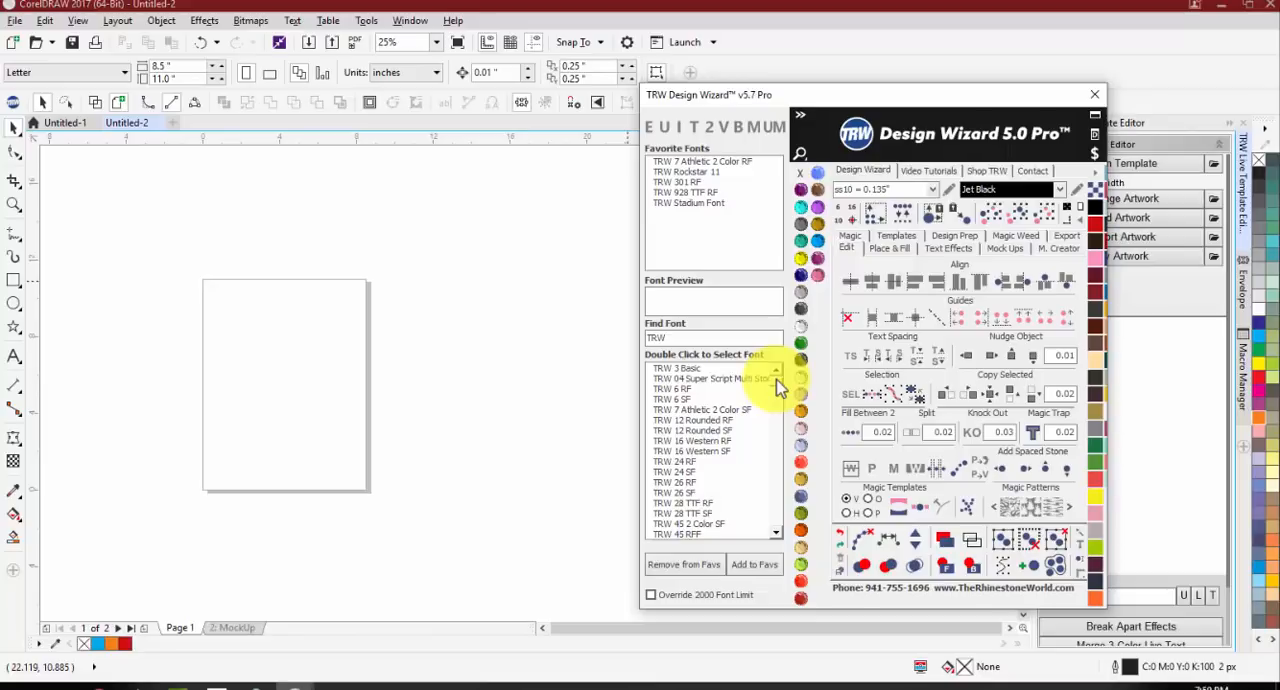
{"action": "left_click", "coordinate": [702, 420]}
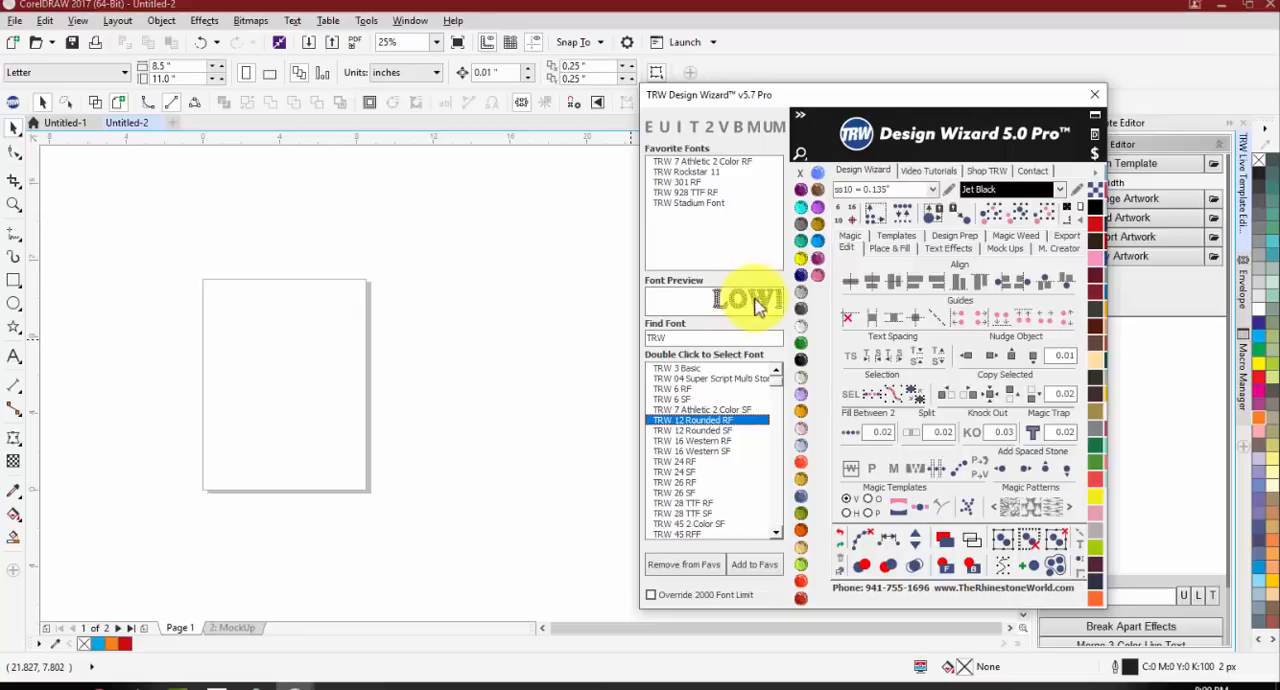
Step: Add the artistic text NOLES on the page and enlarge it to about 14.1 in wide
{"action": "left_click", "coordinate": [14, 357]}
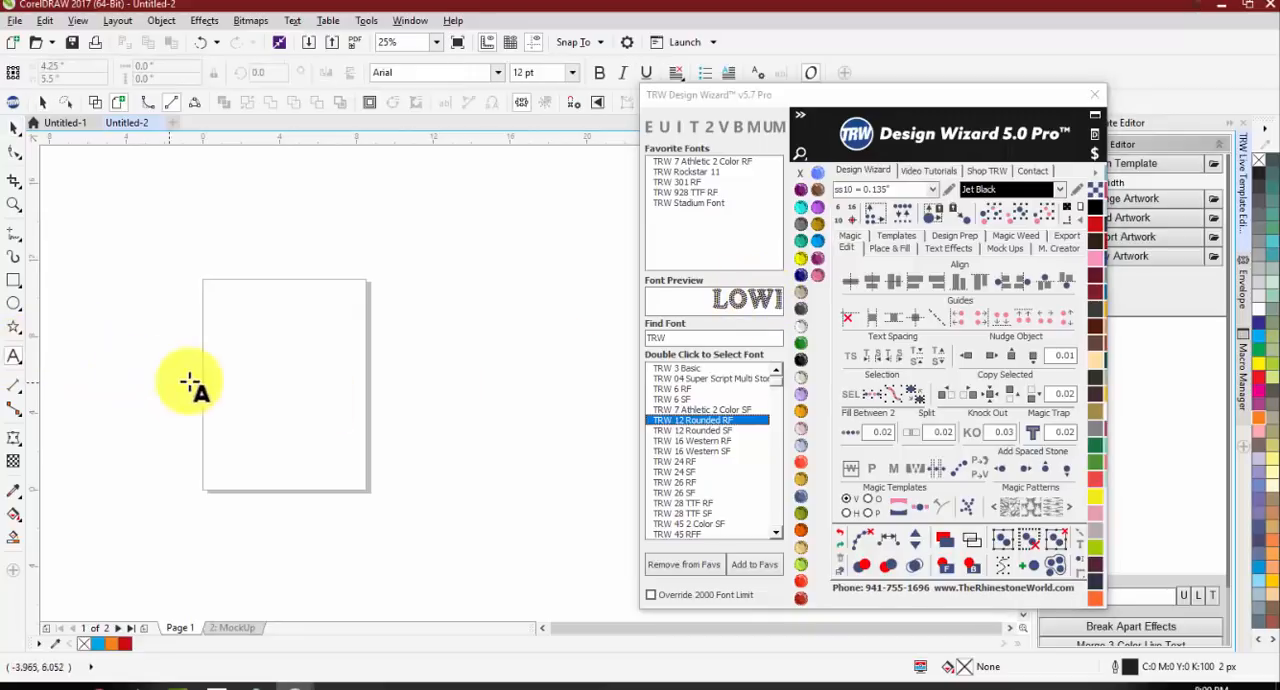
{"action": "left_click", "coordinate": [270, 346]}
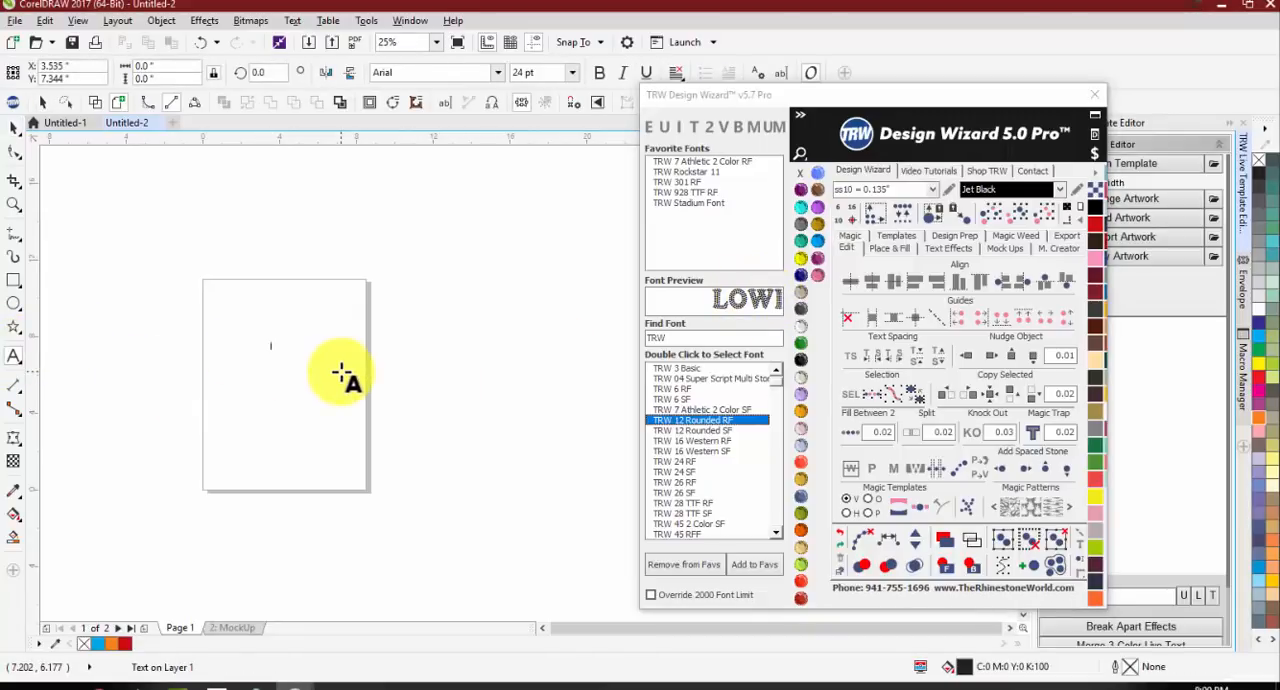
{"action": "type", "text": "NAMES"}
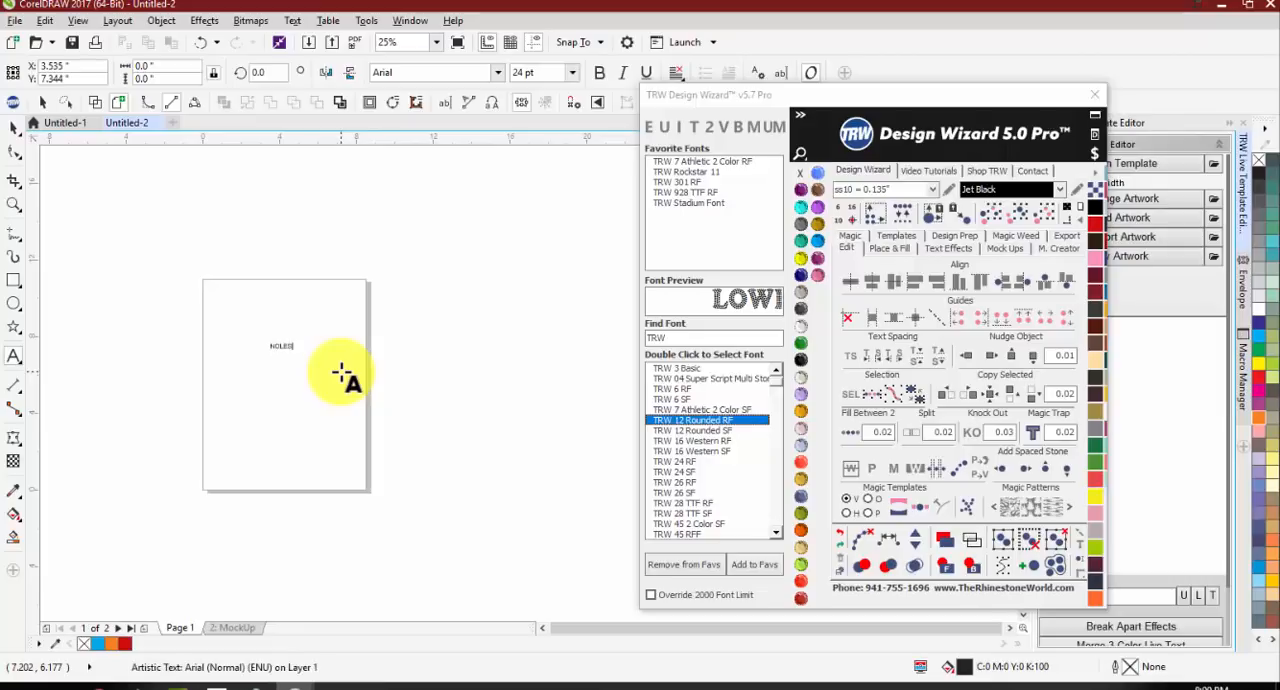
{"action": "left_click_drag", "start_coordinate": [306, 352], "coordinate": [543, 449]}
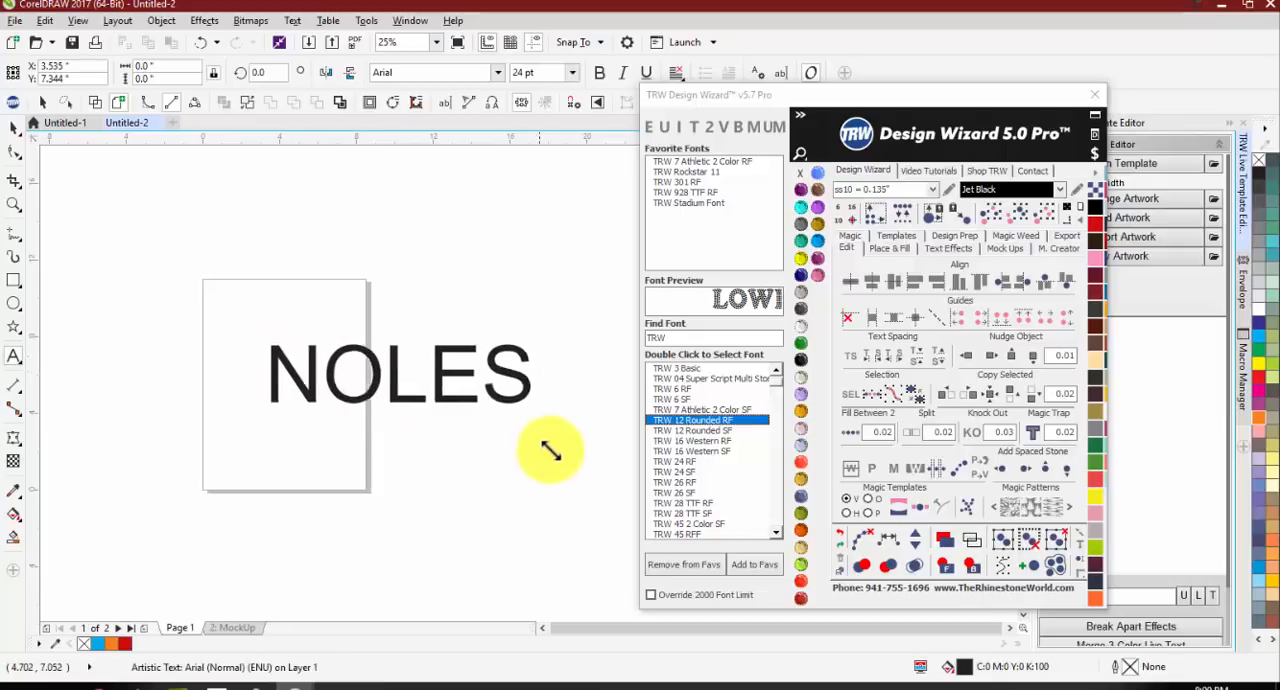
Step: Apply the TRW 12 Rounded RF rhinestone font to the text and retype the word in lowercase as noles
{"action": "double_click", "coordinate": [711, 424]}
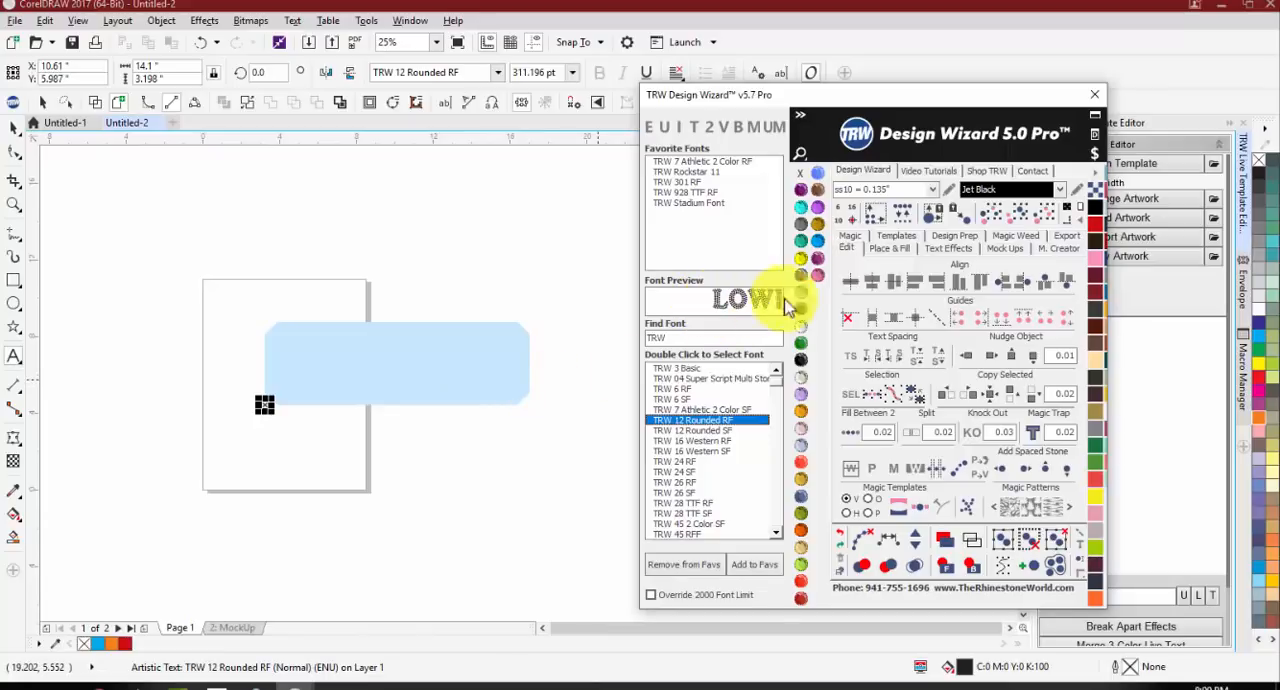
{"action": "left_click", "coordinate": [436, 372]}
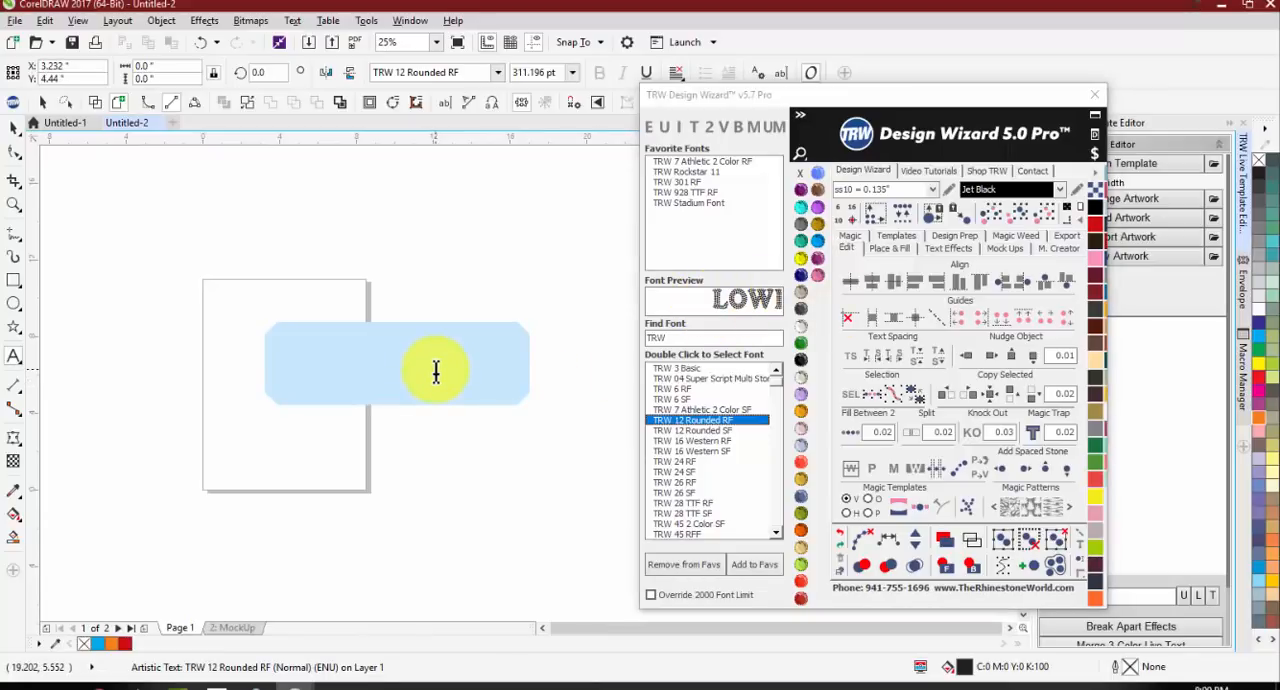
{"action": "type", "text": "N"}
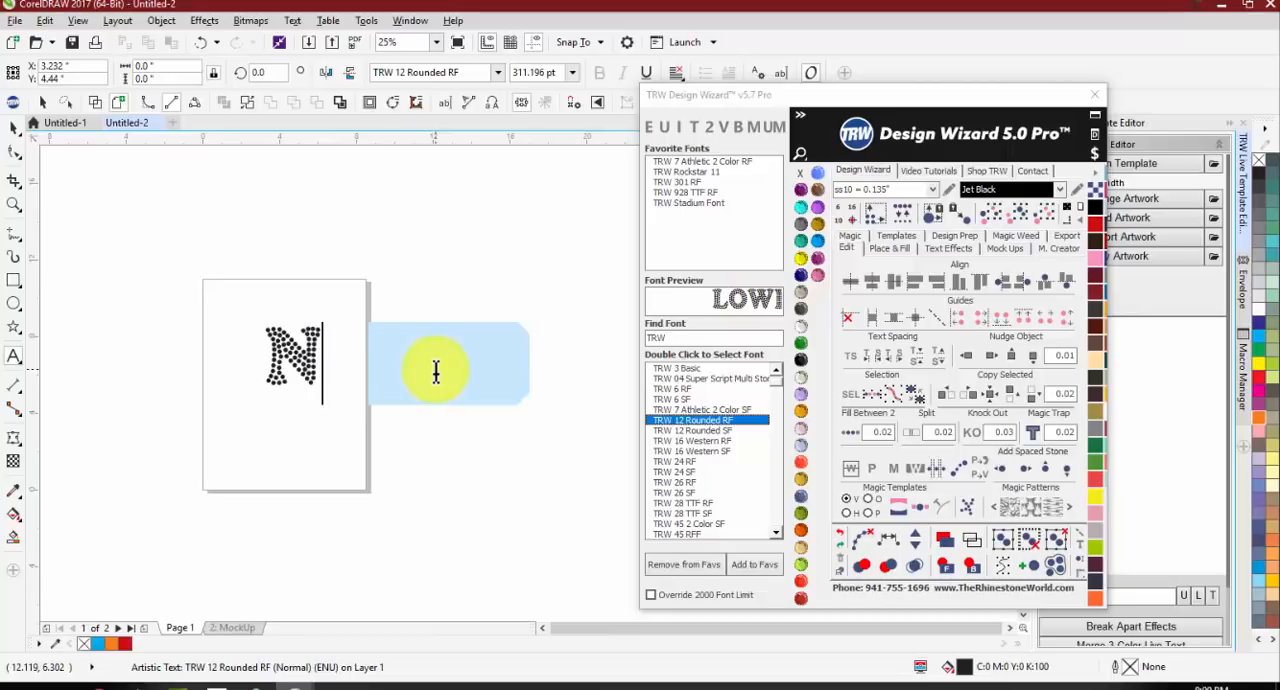
{"action": "type", "text": "OLES"}
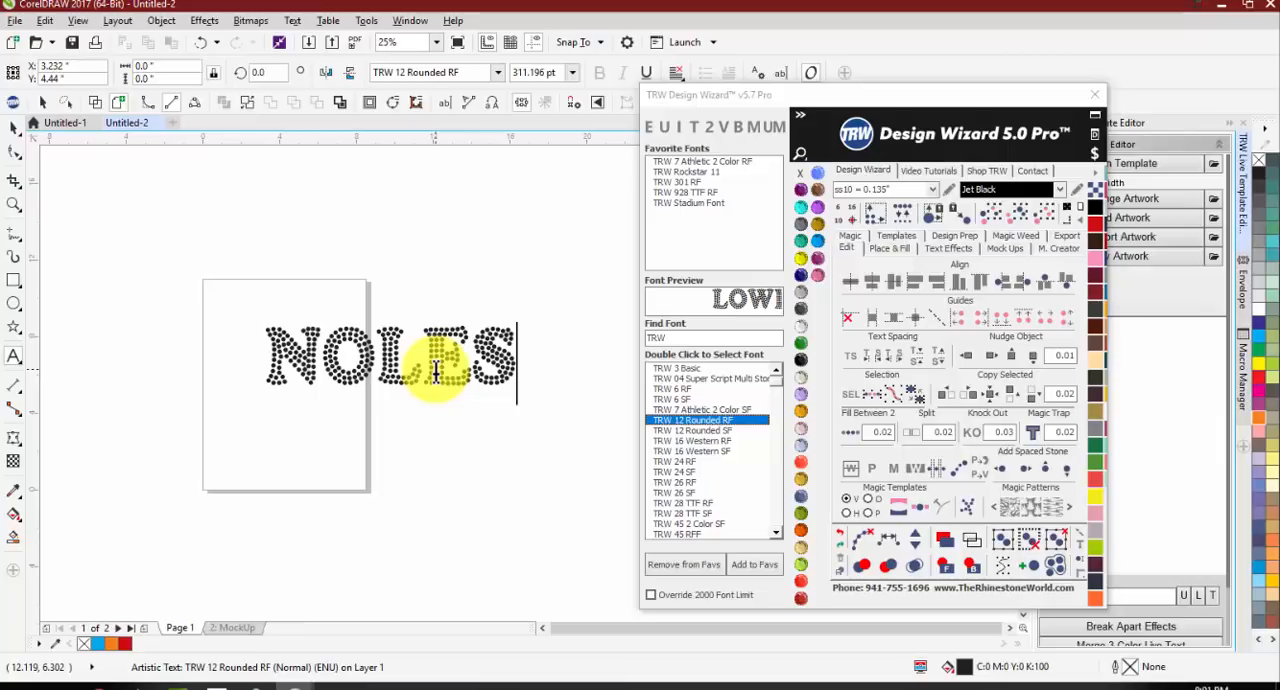
{"action": "left_click", "coordinate": [14, 128]}
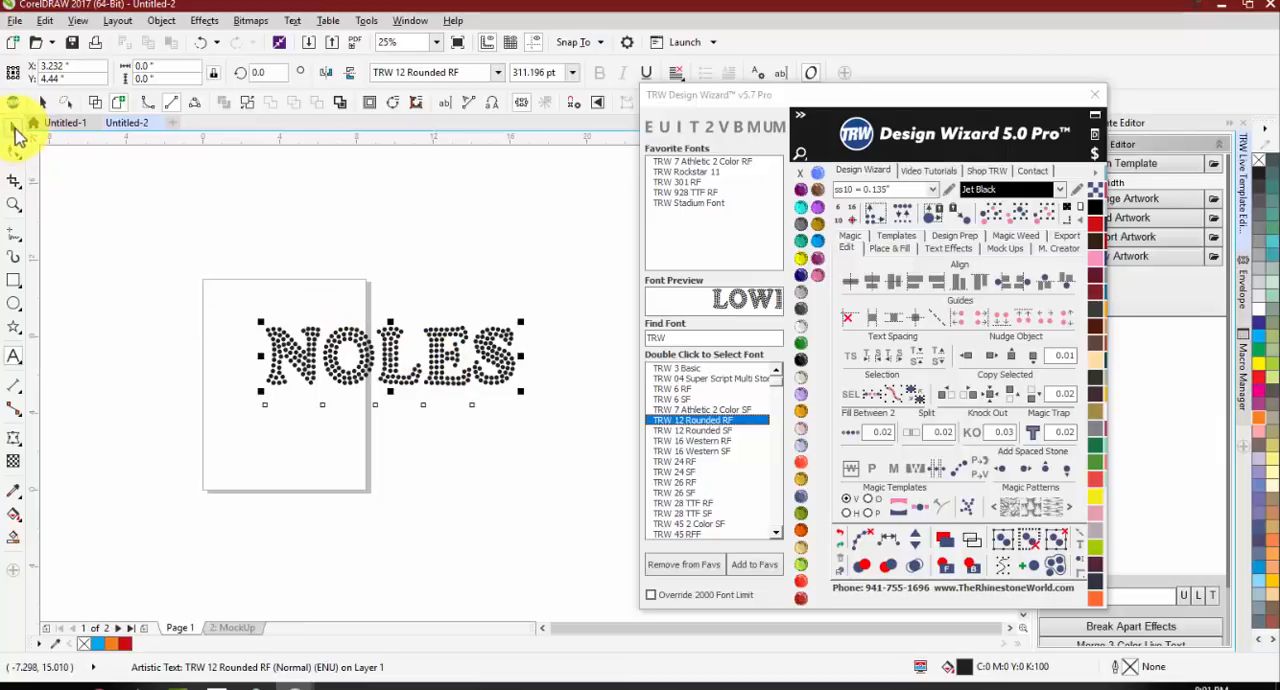
Step: Change the text's font to TRW 16 Western RF and retype the word as Noles with only the N capitalized
{"action": "double_click", "coordinate": [694, 451]}
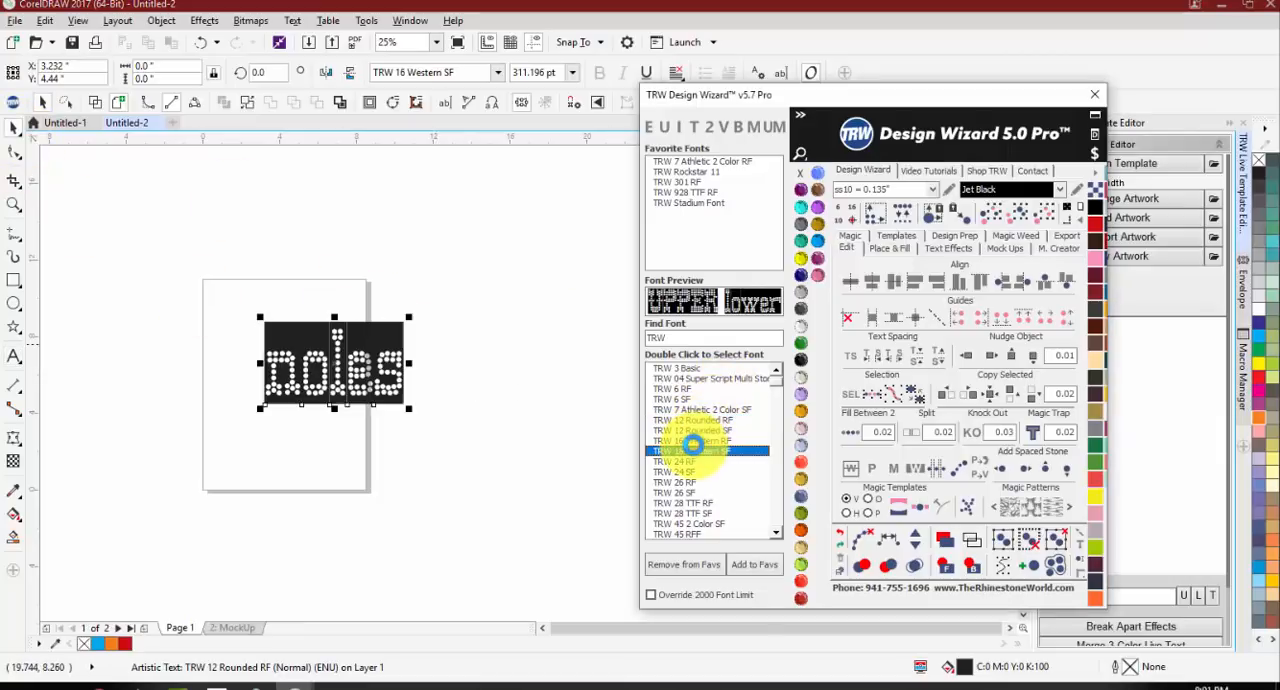
{"action": "double_click", "coordinate": [694, 440]}
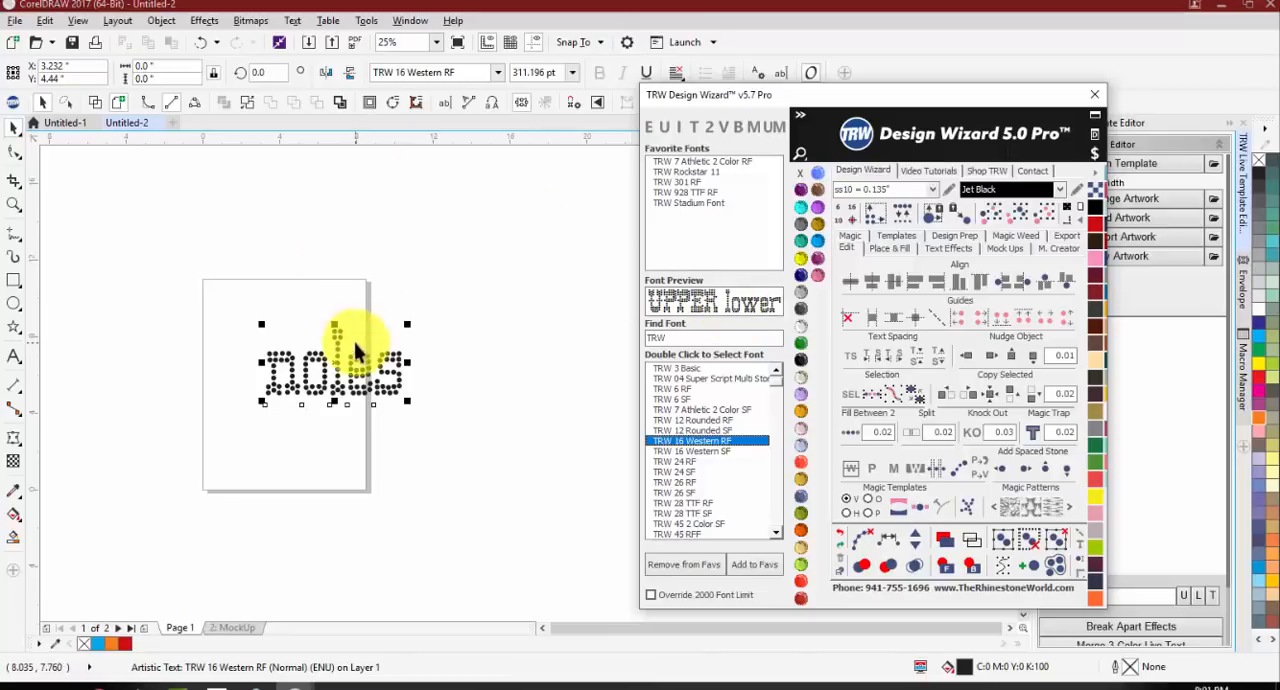
{"action": "double_click", "coordinate": [337, 388]}
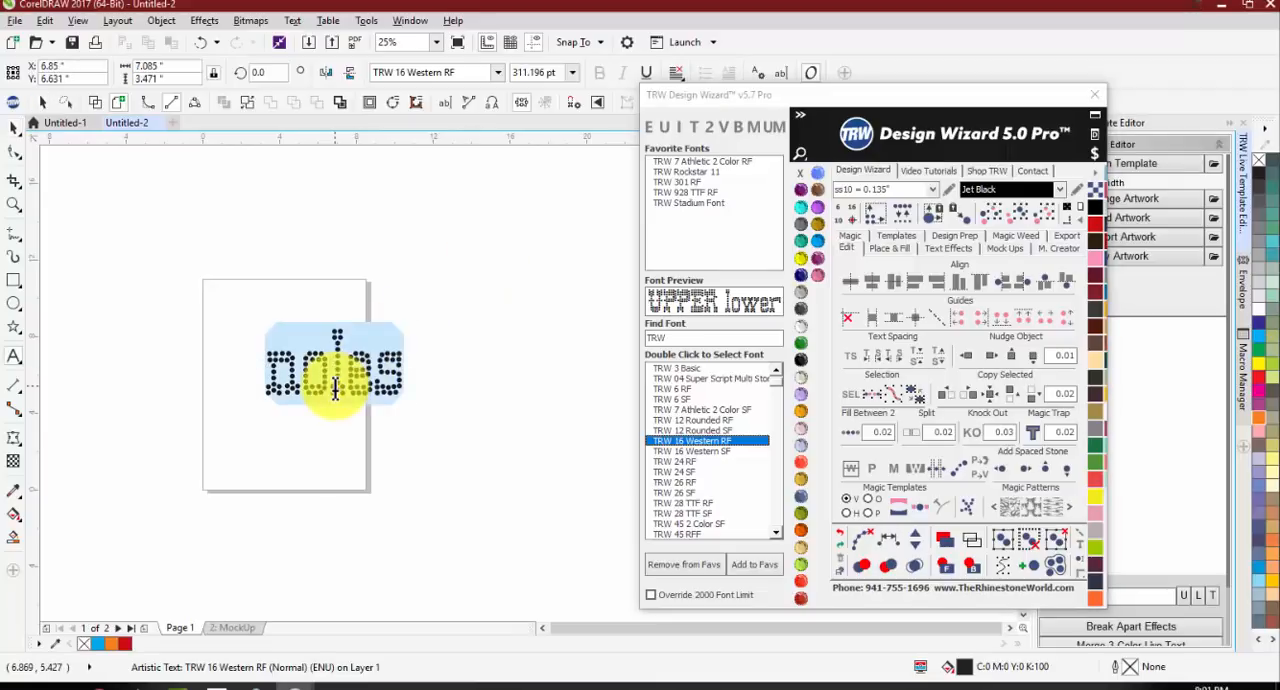
{"action": "type", "text": "Notes"}
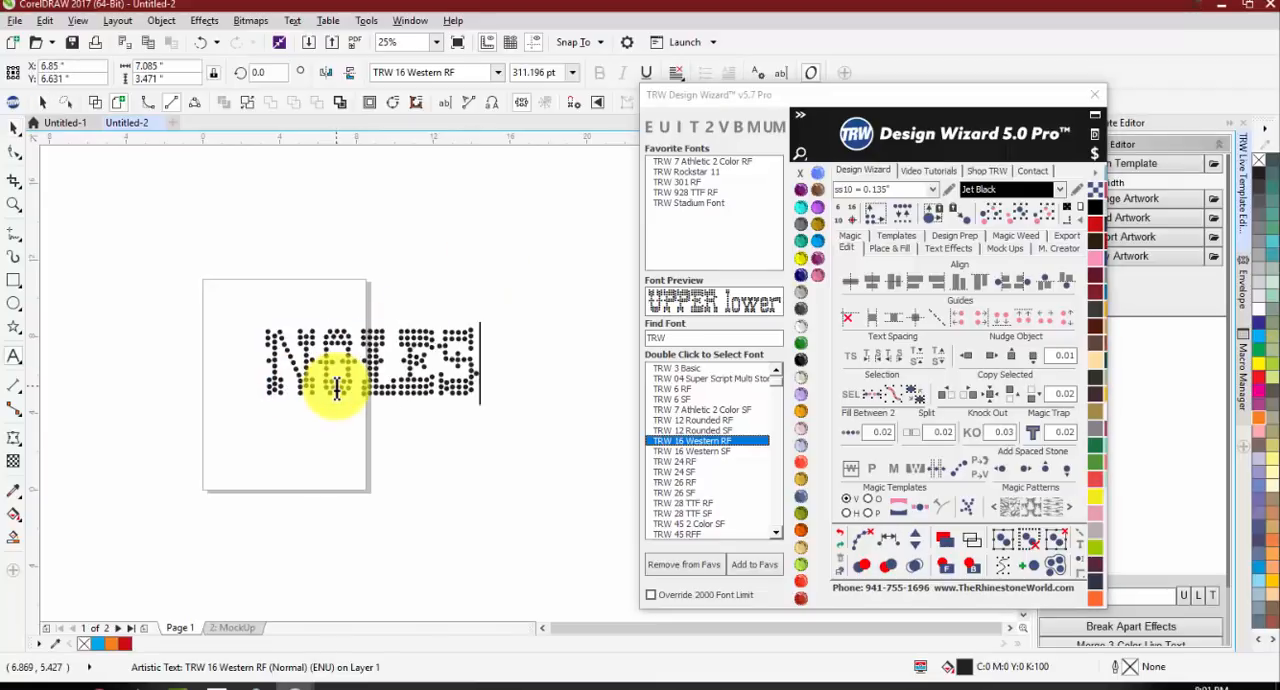
{"action": "key", "text": "BackSpace"}
{"action": "key", "text": "BackSpace"}
{"action": "key", "text": "BackSpace"}
{"action": "type", "text": "tes"}
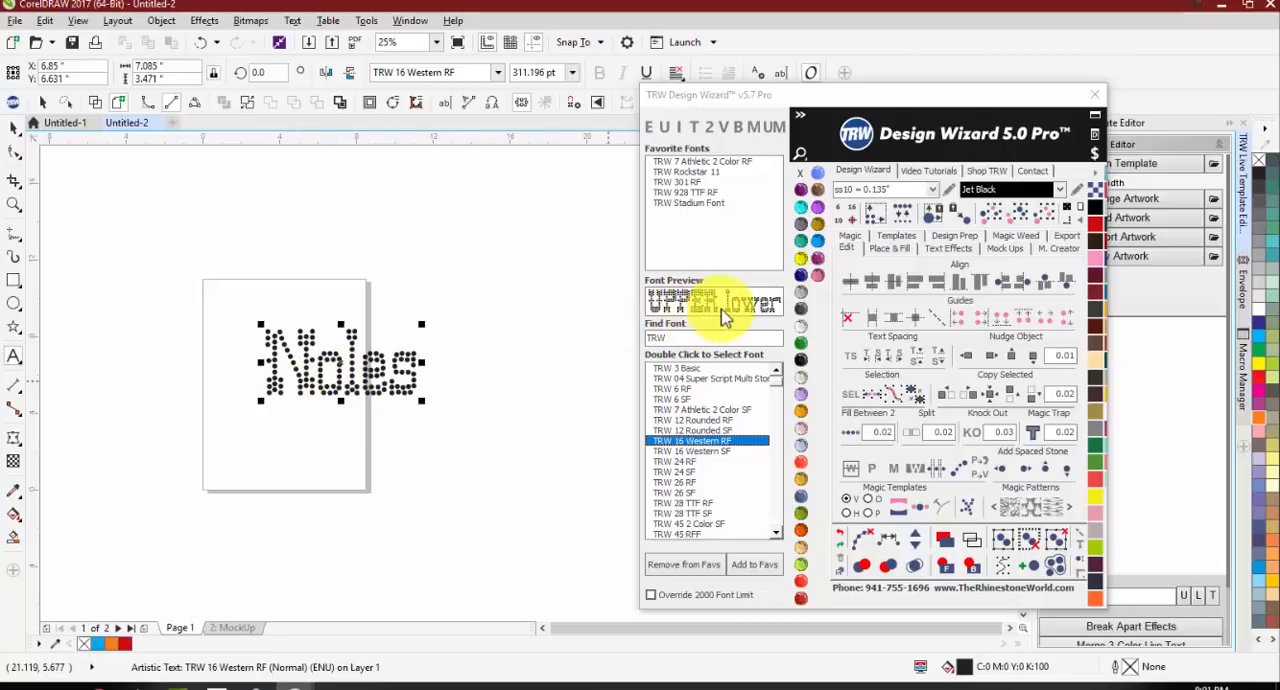
Step: Try the TRW 91 Outline font on the word and switch it to TRW 95 RF
{"action": "scroll", "coordinate": [770, 392], "scroll_direction": "down", "scroll_amount": 10}
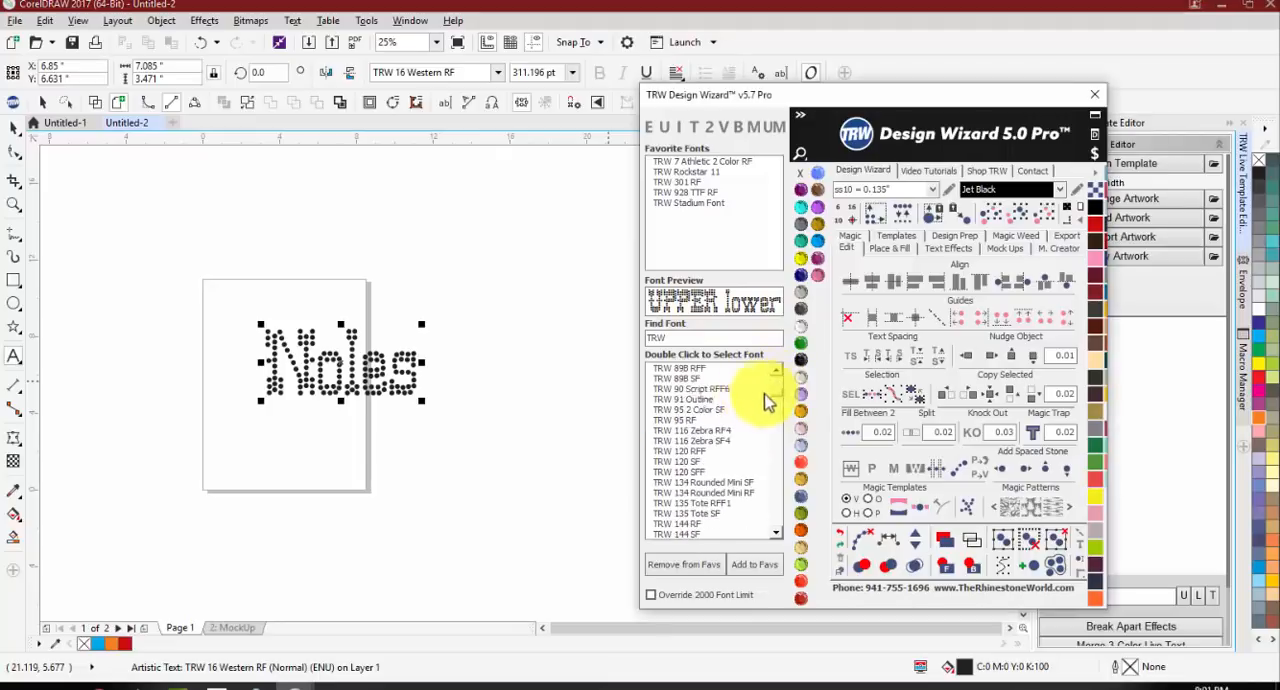
{"action": "double_click", "coordinate": [690, 401]}
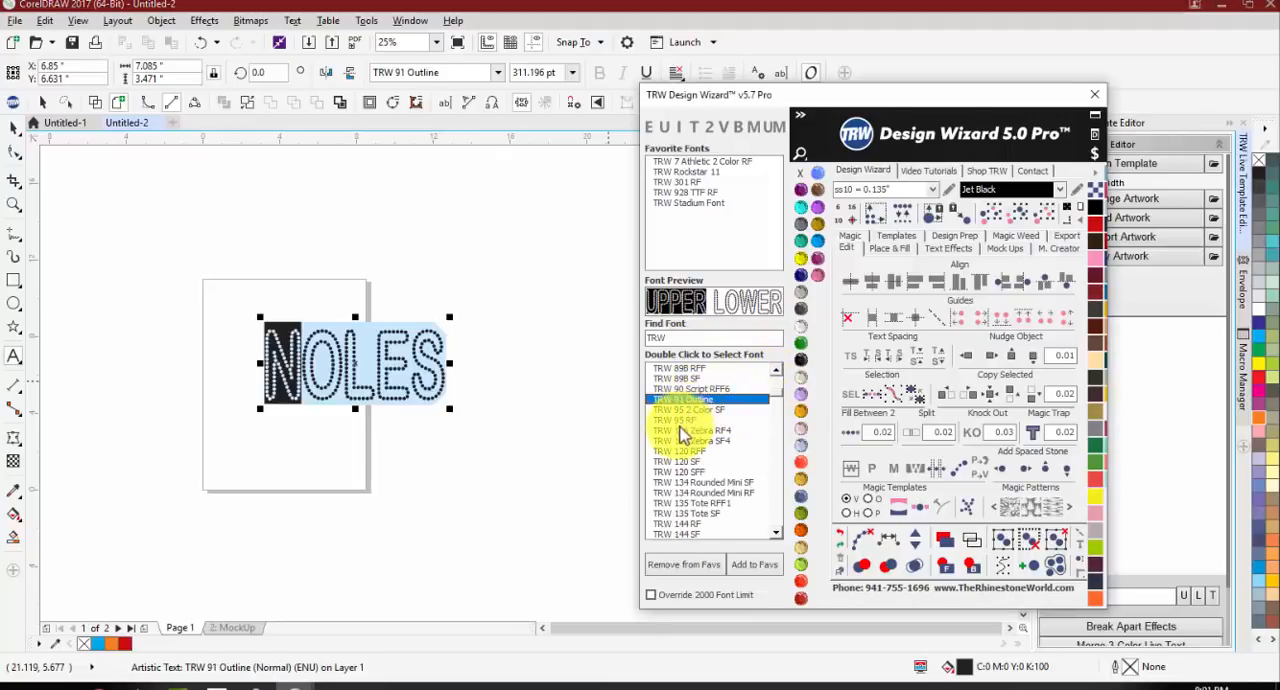
{"action": "double_click", "coordinate": [680, 430]}
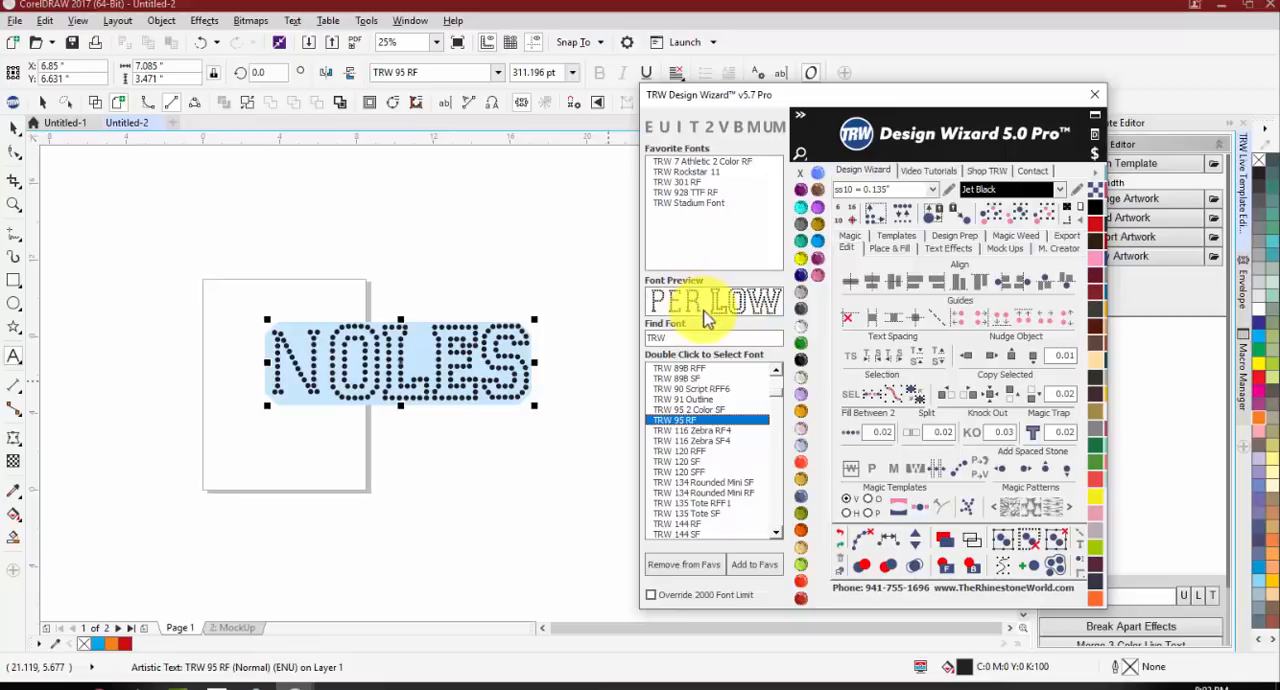
Step: Replace the word's capital first letter with a lowercase n to match the style of the other letters
{"action": "left_click", "coordinate": [309, 360]}
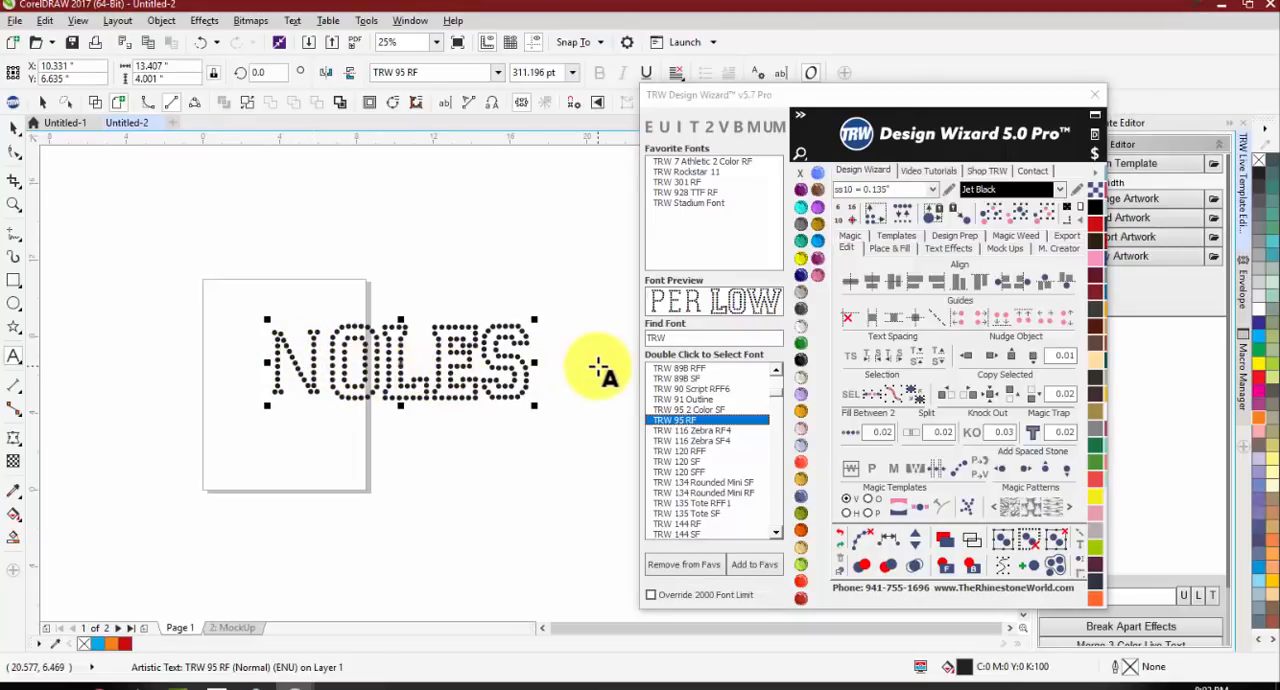
{"action": "key", "text": "BackSpace"}
{"action": "type", "text": "N"}
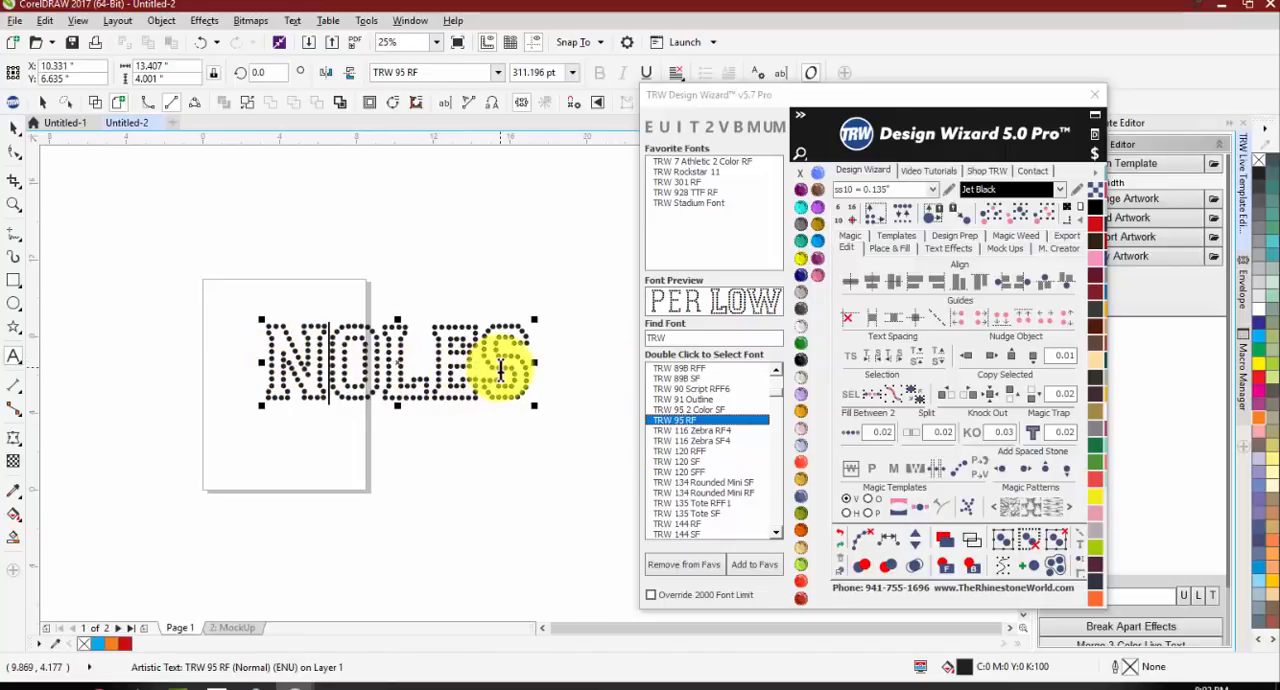
Step: Move the NOLES text above the page and place an uppercase copy of it below the original
{"action": "left_click", "coordinate": [13, 129]}
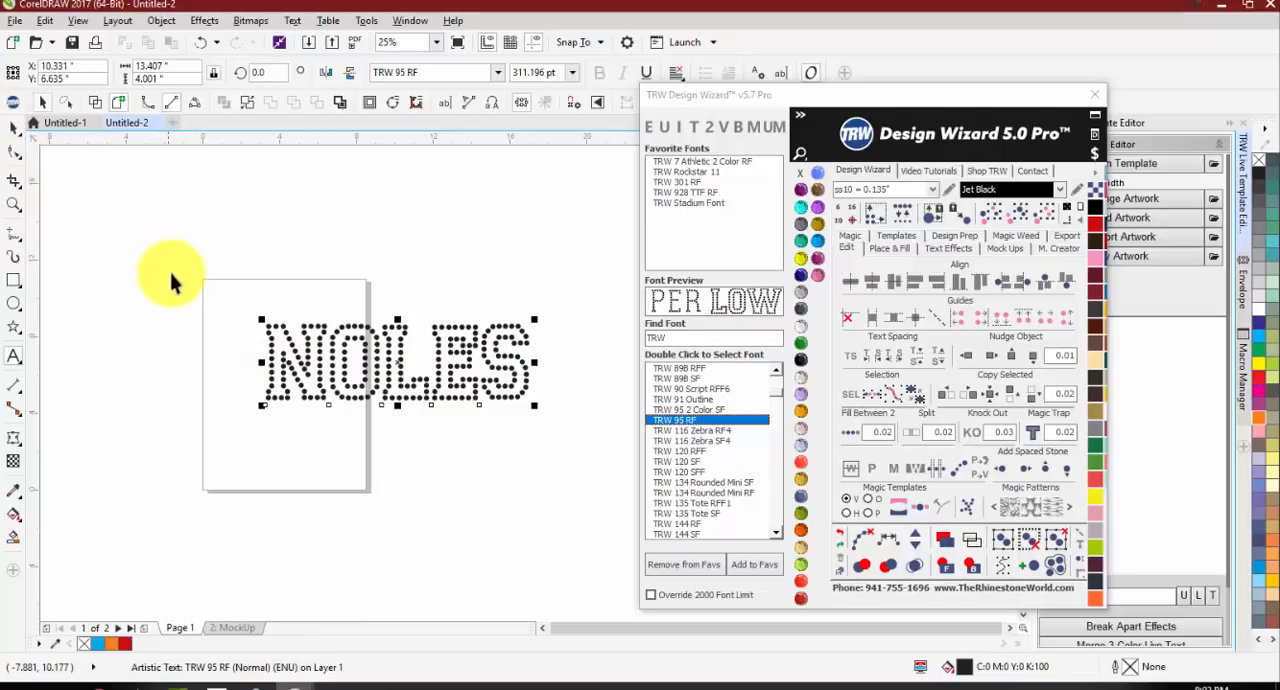
{"action": "left_click", "coordinate": [243, 315]}
{"action": "left_click_drag", "start_coordinate": [325, 350], "coordinate": [264, 214]}
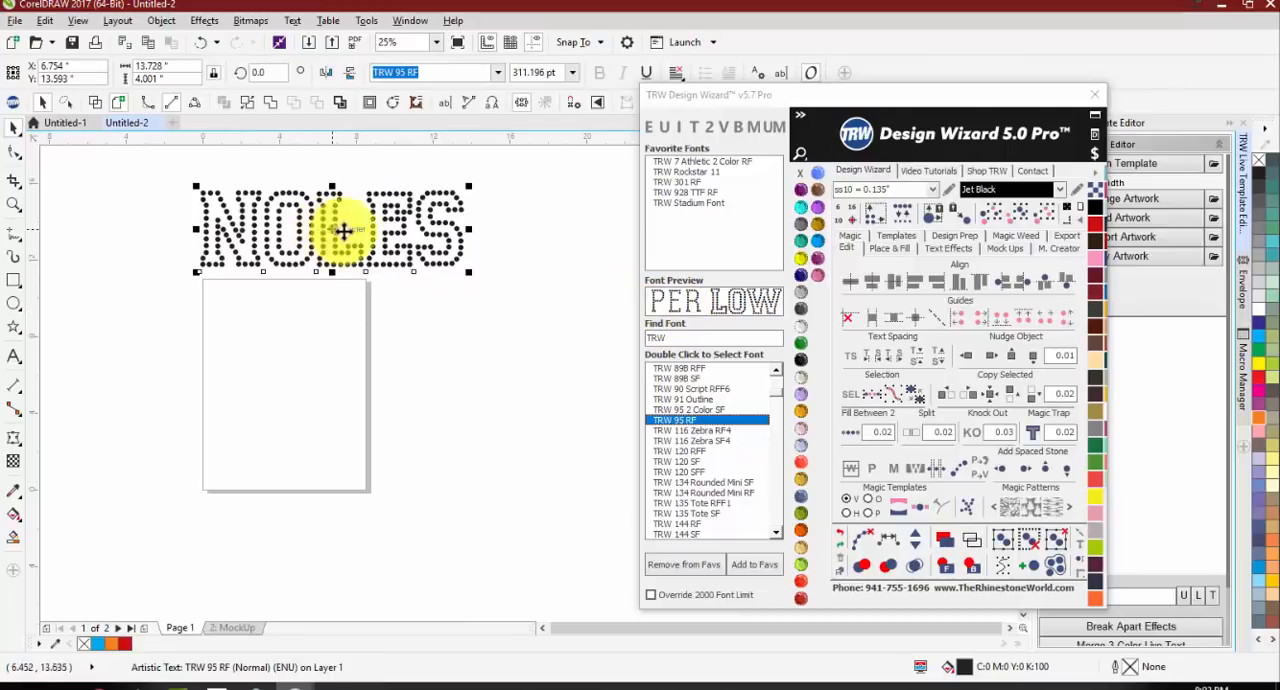
{"action": "left_click_drag", "start_coordinate": [340, 229], "coordinate": [341, 345]}
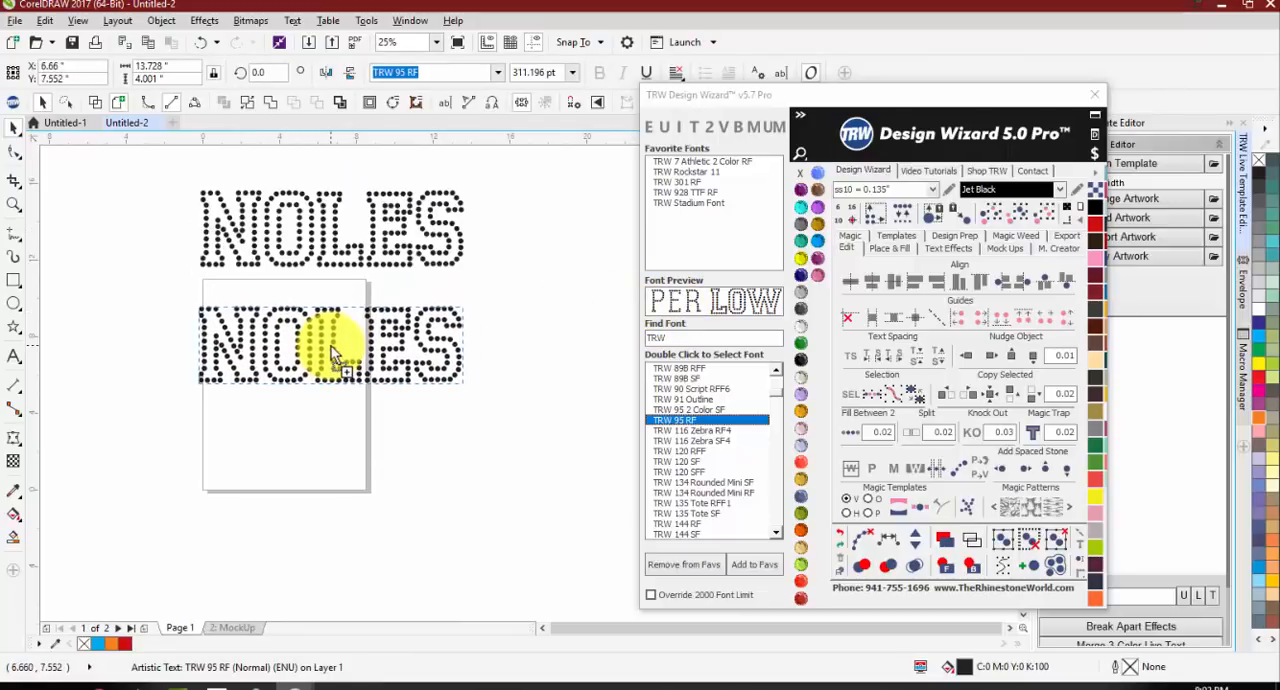
{"action": "left_click", "coordinate": [651, 127]}
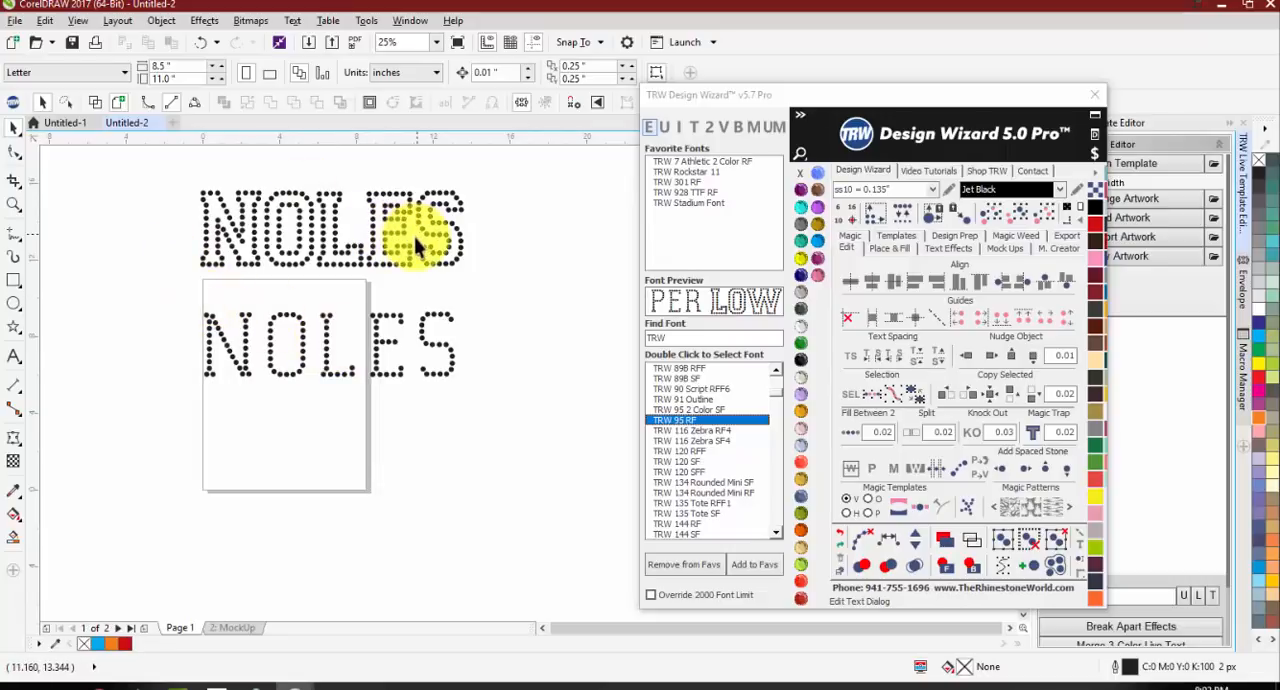
Step: Fit the uppercase copy inside the outlined letters of the original word, coloring it Cobalt first and switching it to Topaz
{"action": "left_click", "coordinate": [243, 345]}
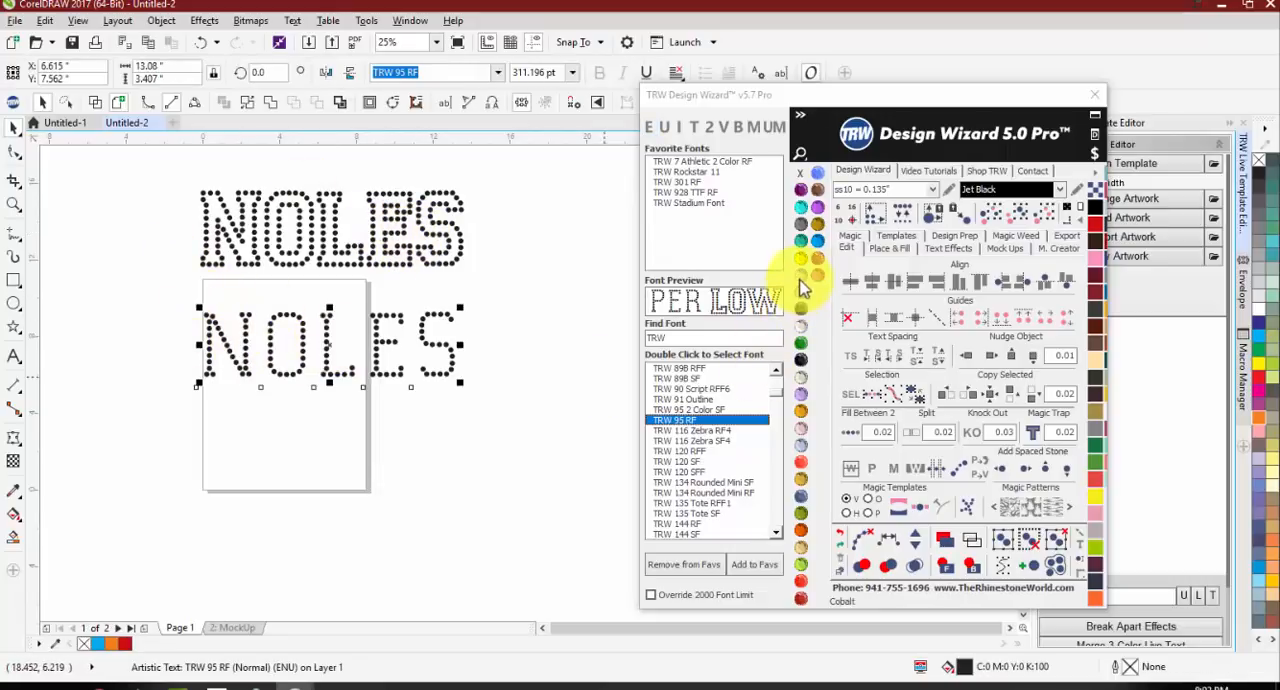
{"action": "left_click", "coordinate": [801, 274]}
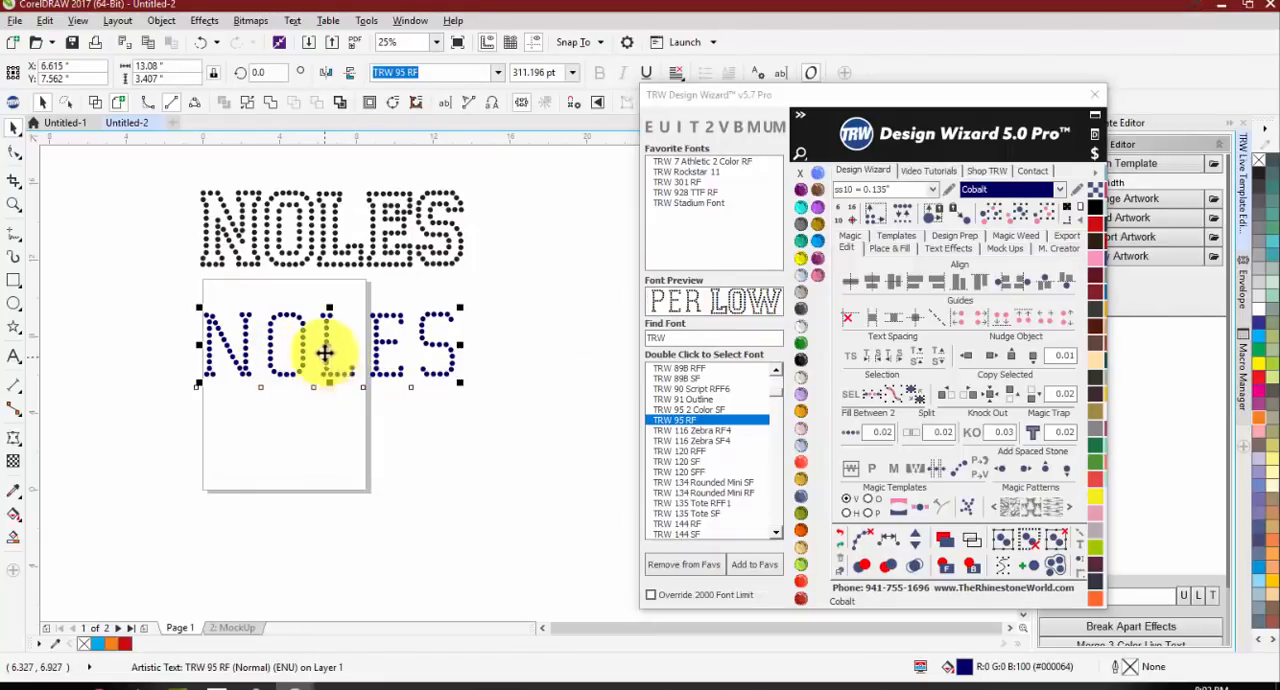
{"action": "left_click_drag", "start_coordinate": [323, 349], "coordinate": [345, 250]}
{"action": "left_click", "coordinate": [817, 257]}
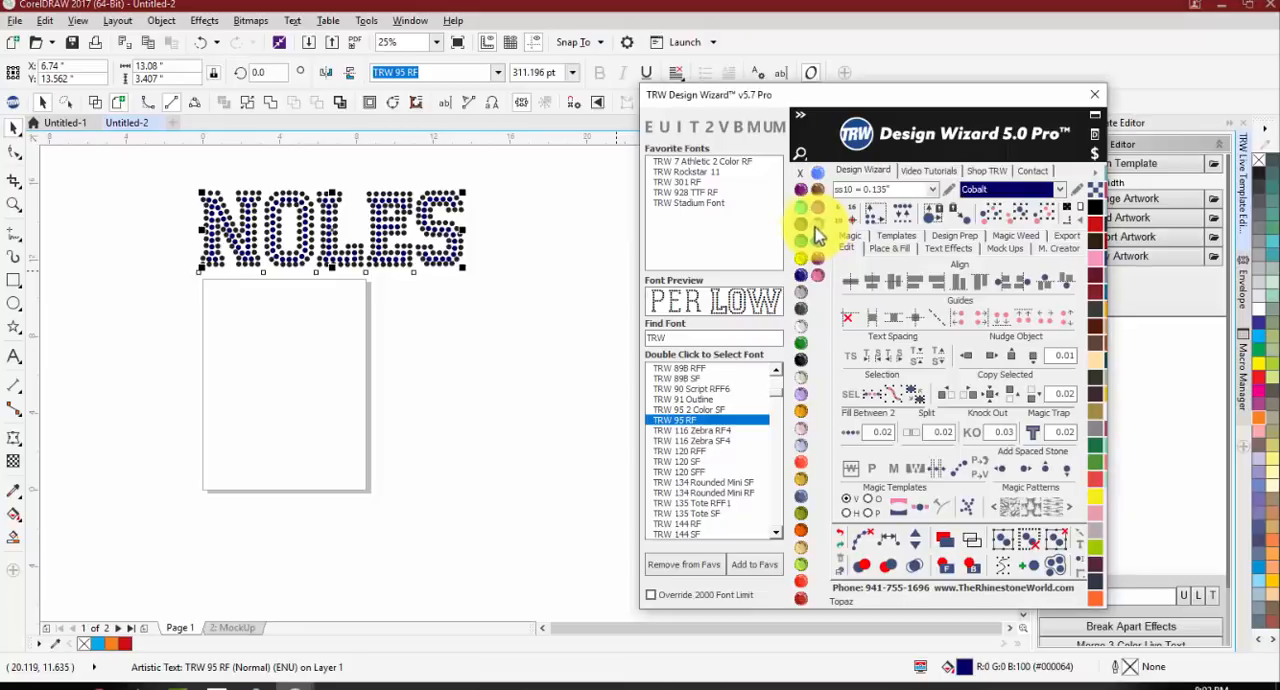
{"action": "scroll", "coordinate": [448, 178], "scroll_direction": "up", "scroll_amount": 3}
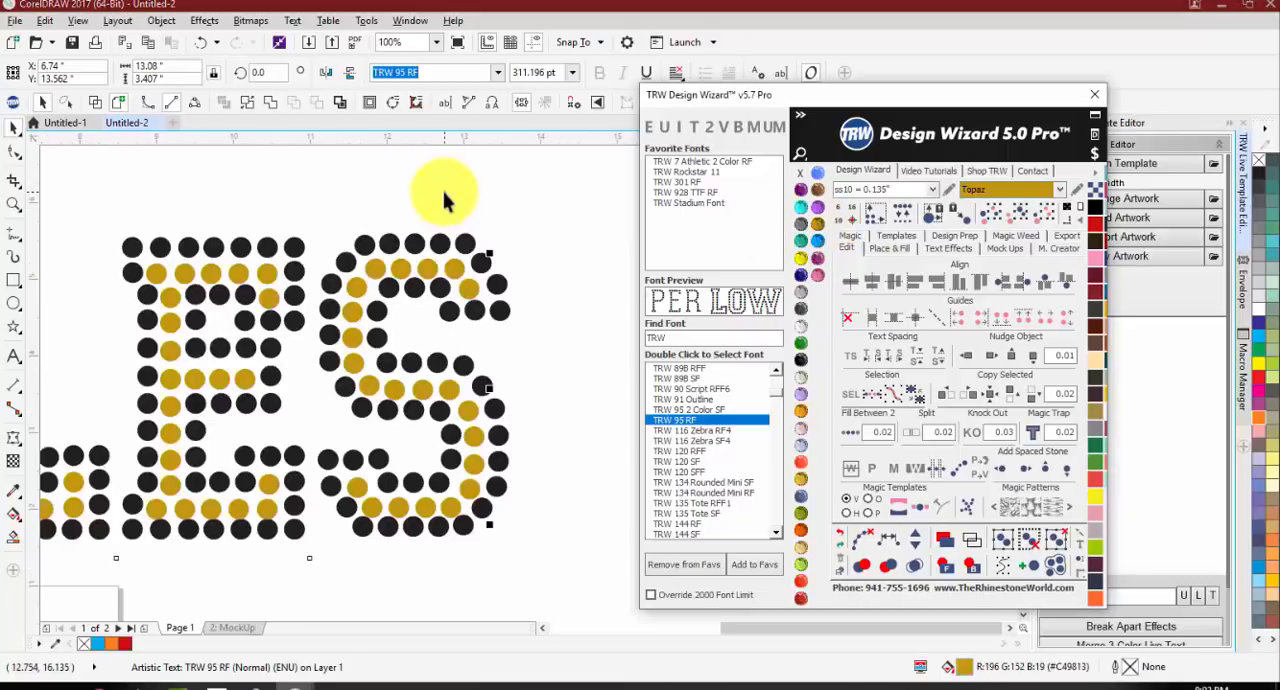
{"action": "scroll", "coordinate": [455, 300], "scroll_direction": "up", "scroll_amount": 4}
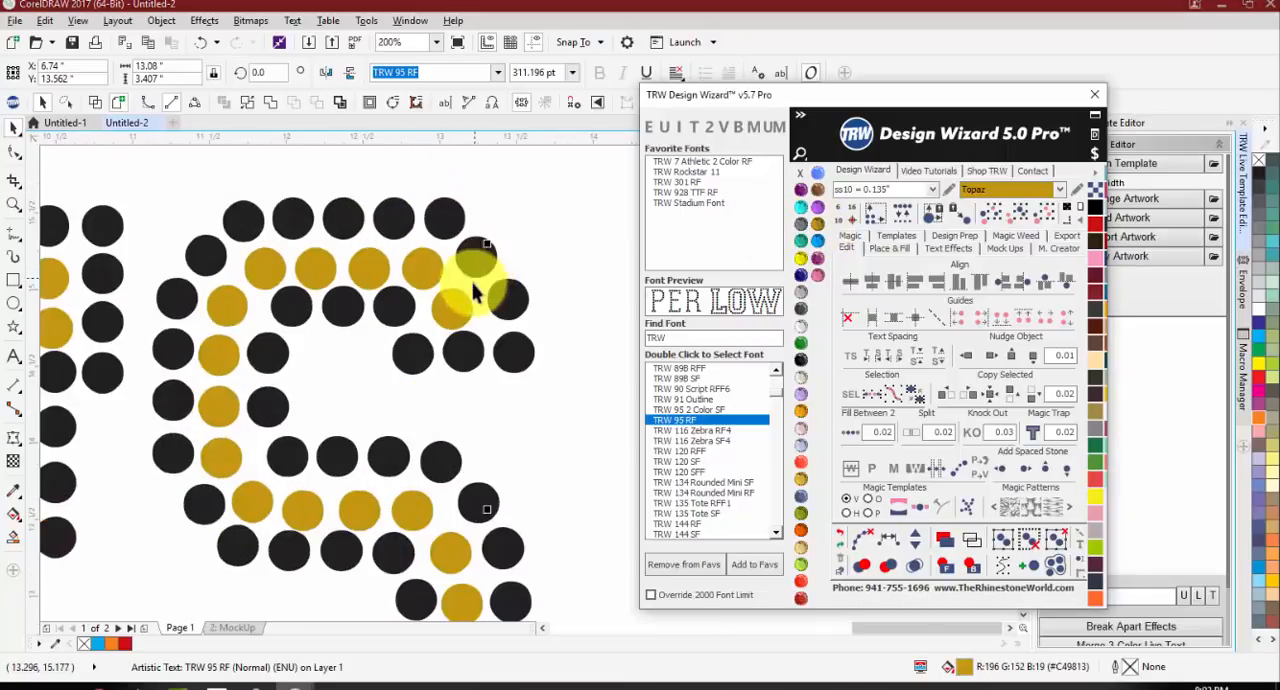
{"action": "scroll", "coordinate": [450, 315], "scroll_direction": "down", "scroll_amount": 5}
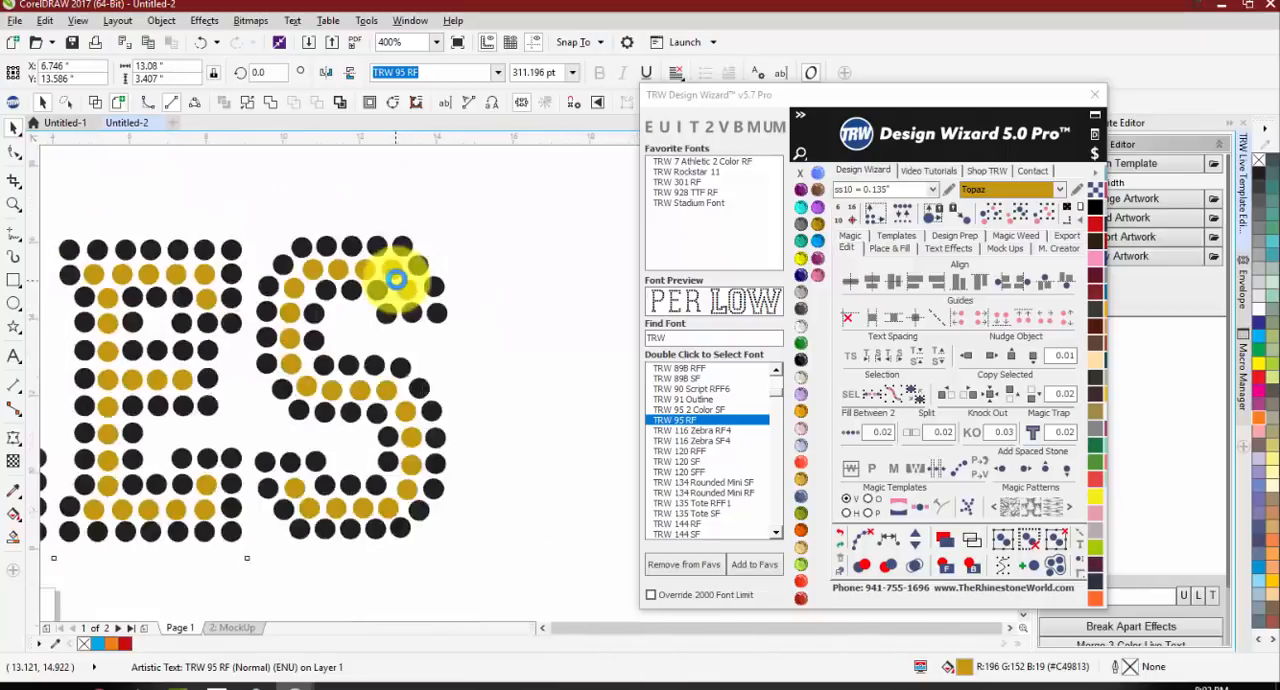
{"action": "left_click", "coordinate": [481, 257]}
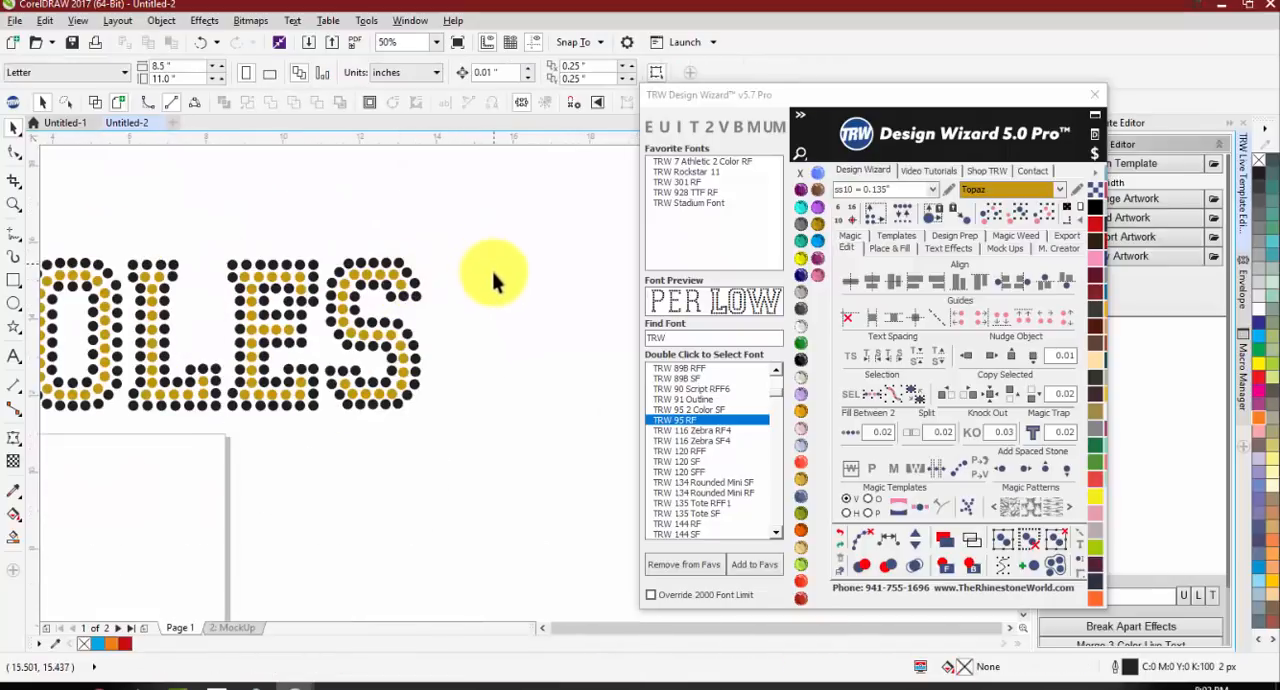
Step: Pull the Topaz copy out of the outlined word and place it below on the page
{"action": "scroll", "coordinate": [452, 345], "scroll_direction": "down", "scroll_amount": 1}
{"action": "left_click_drag", "start_coordinate": [423, 368], "coordinate": [436, 499]}
{"action": "left_click", "coordinate": [310, 406]}
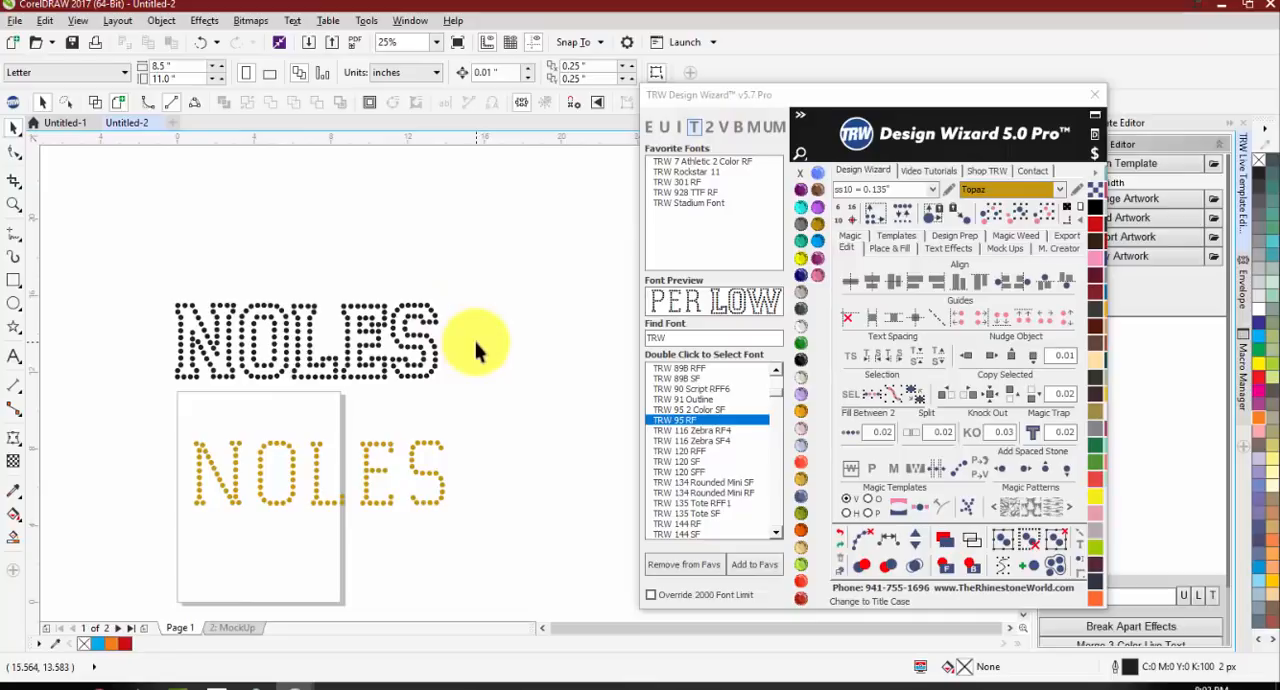
Step: Convert the black outlined NOLES word to Two Color Magic Text and check its stone layout up close
{"action": "left_click", "coordinate": [423, 337]}
{"action": "left_click", "coordinate": [709, 128]}
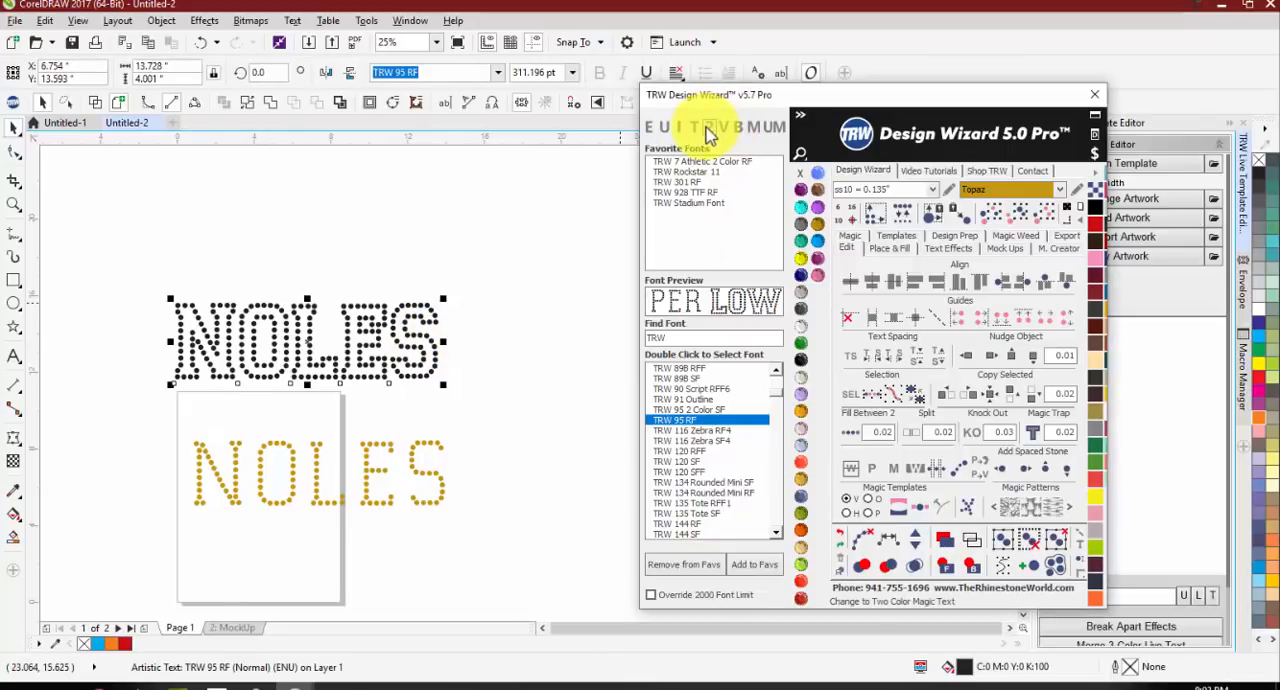
{"action": "left_click", "coordinate": [504, 347]}
{"action": "scroll", "coordinate": [240, 360], "scroll_direction": "up", "scroll_amount": 1}
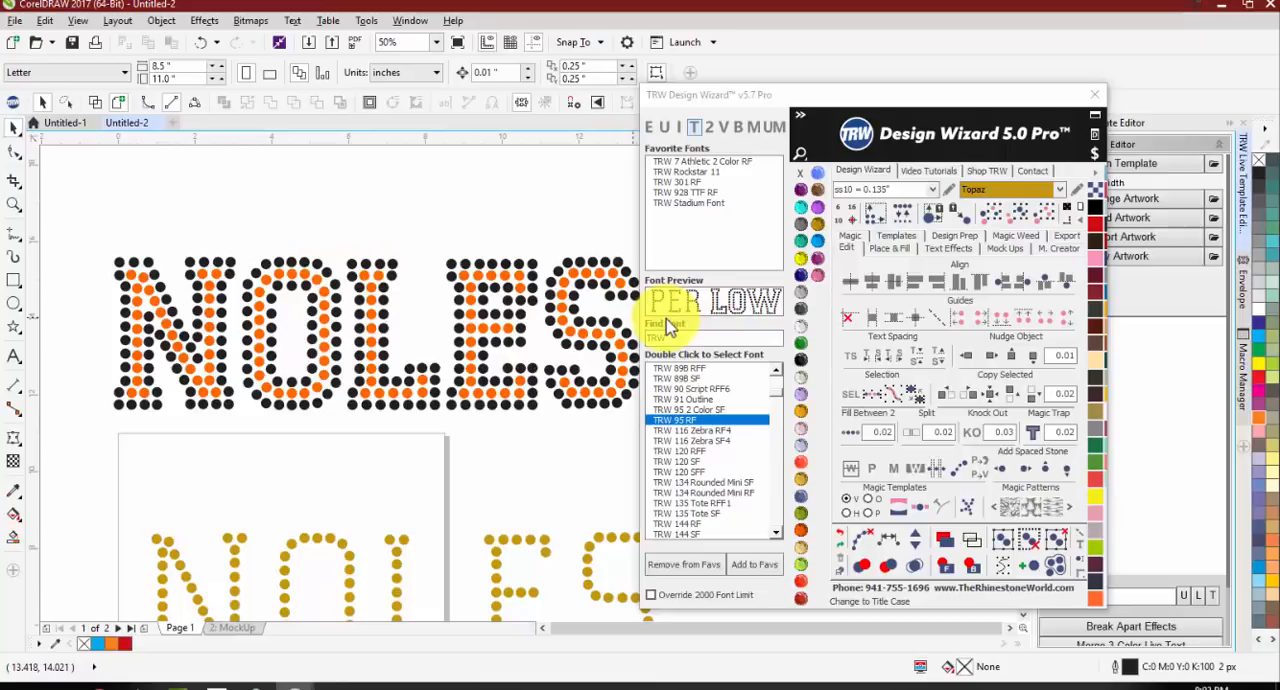
{"action": "scroll", "coordinate": [560, 280], "scroll_direction": "down", "scroll_amount": 1}
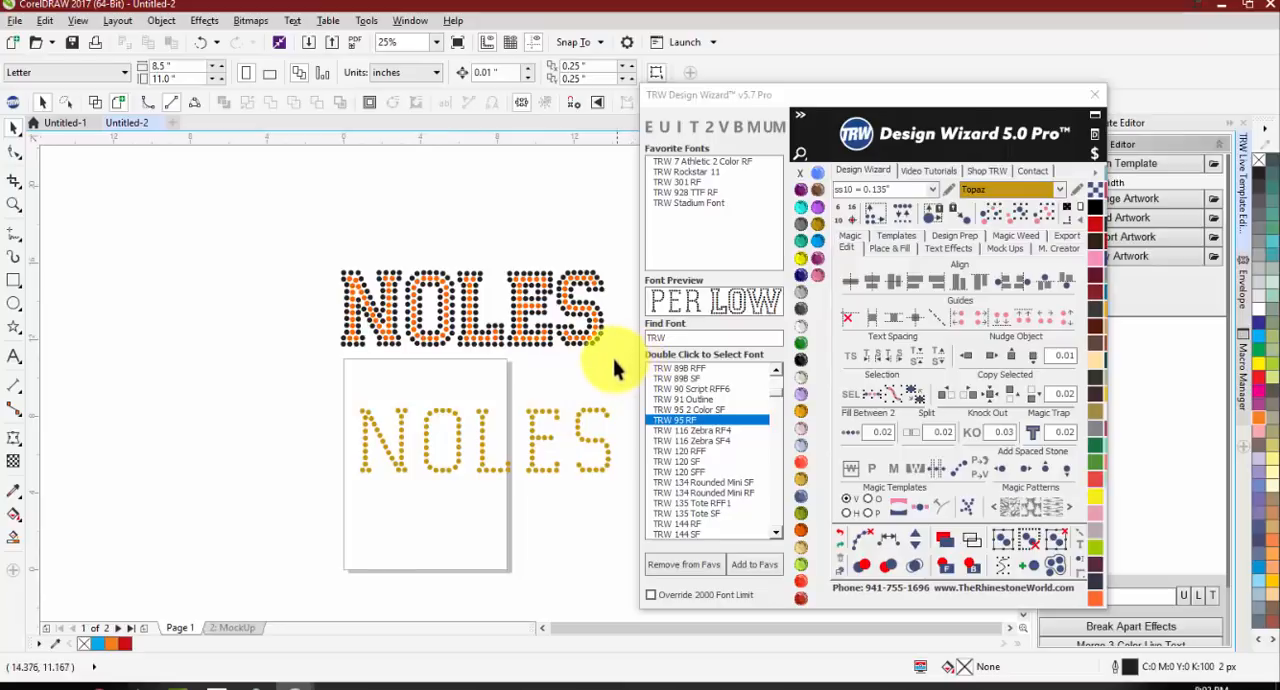
{"action": "scroll", "coordinate": [223, 402], "scroll_direction": "down", "scroll_amount": 1}
{"action": "scroll", "coordinate": [343, 443], "scroll_direction": "up", "scroll_amount": 1}
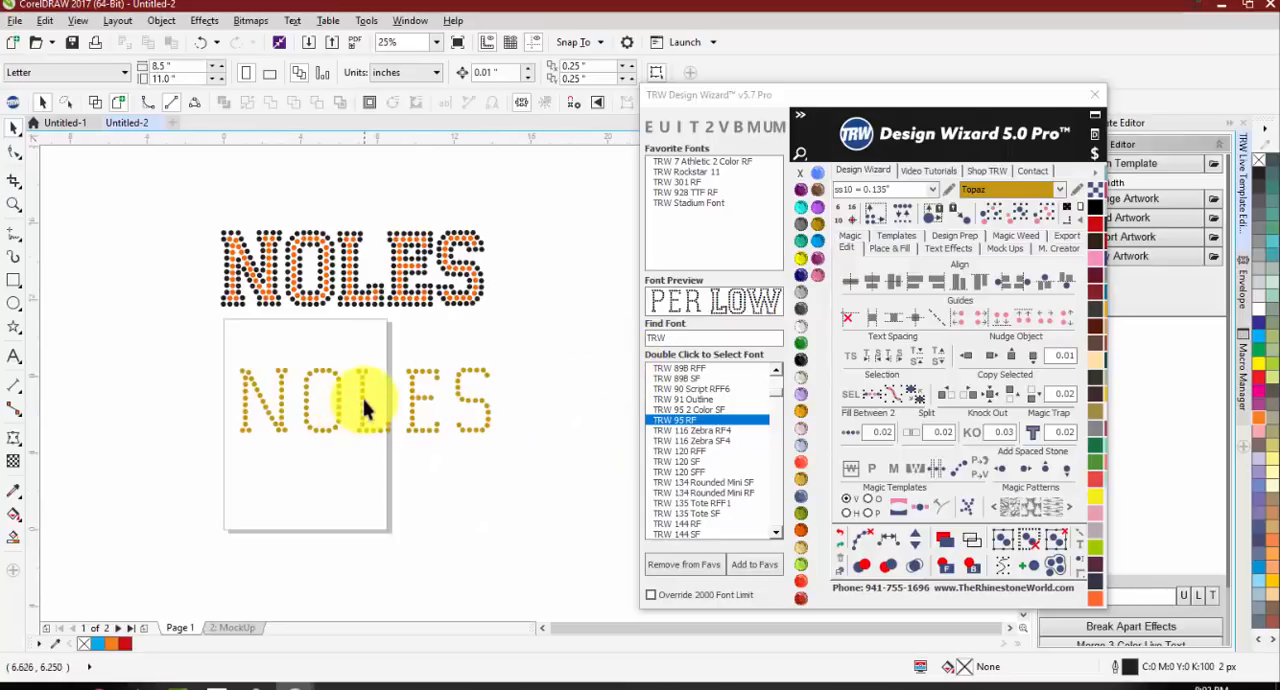
Step: Apply Two Color Magic Text to the Topaz NOLES word on the page
{"action": "left_click", "coordinate": [363, 396]}
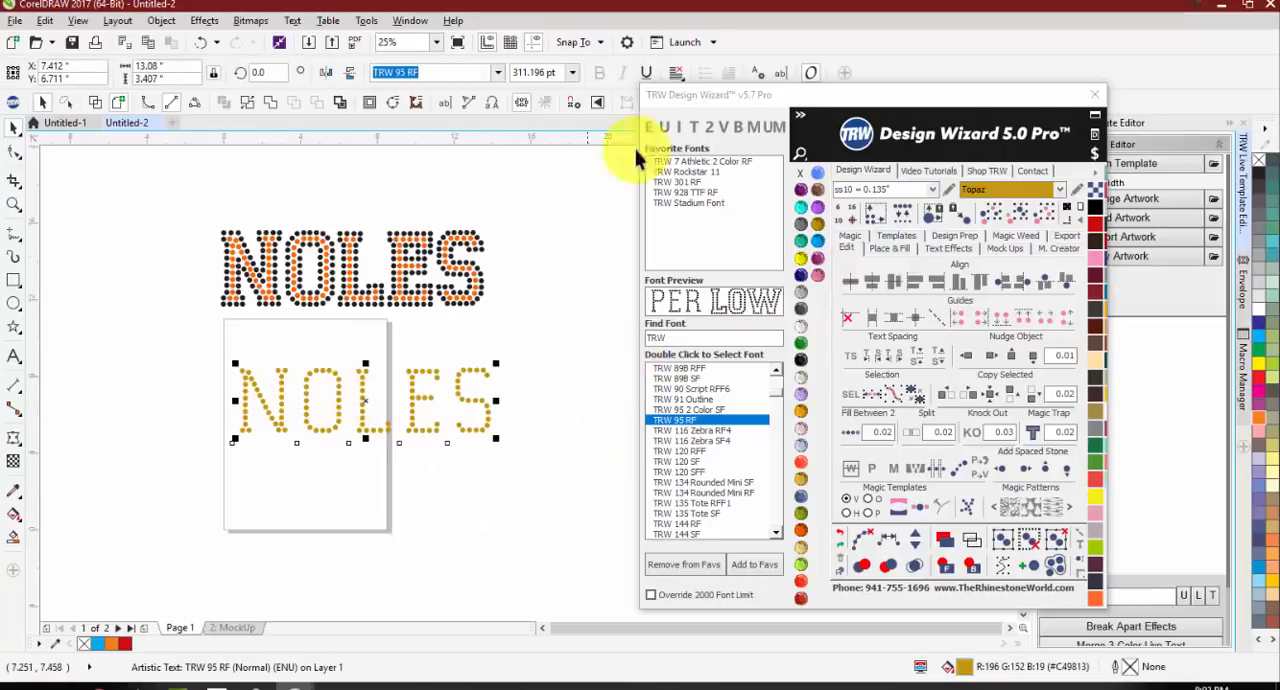
{"action": "left_click", "coordinate": [690, 127]}
{"action": "scroll", "coordinate": [255, 410], "scroll_direction": "up", "scroll_amount": 1}
{"action": "key", "text": "Escape"}
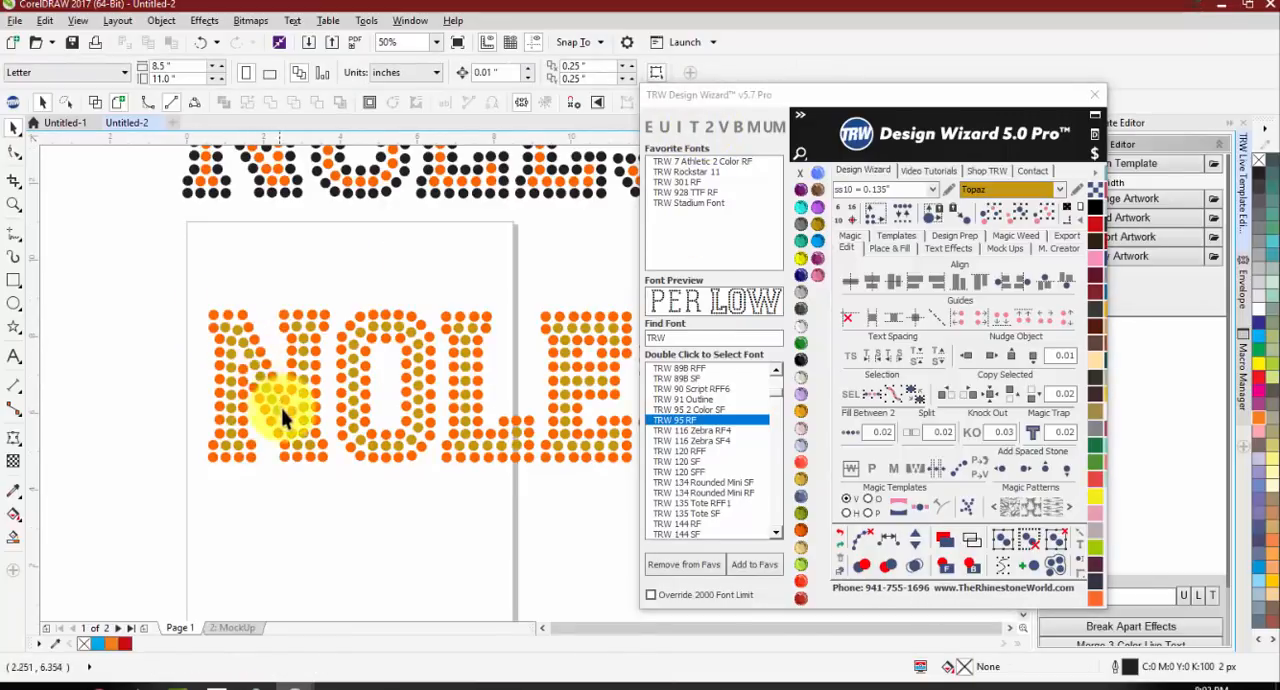
Step: Try Jet Black and Orange on the outline stones of the lower two-color word and settle on Peridot
{"action": "left_click", "coordinate": [320, 406]}
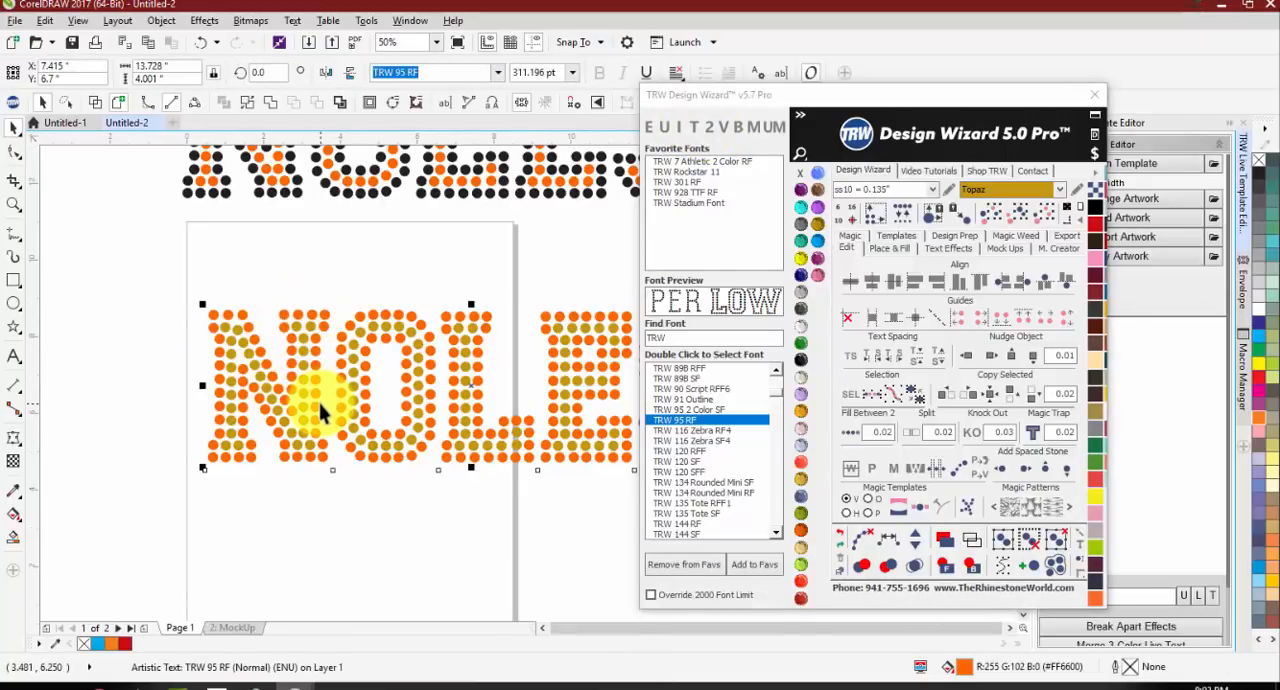
{"action": "left_click", "coordinate": [801, 343]}
{"action": "scroll", "coordinate": [200, 330], "scroll_direction": "down", "scroll_amount": 1}
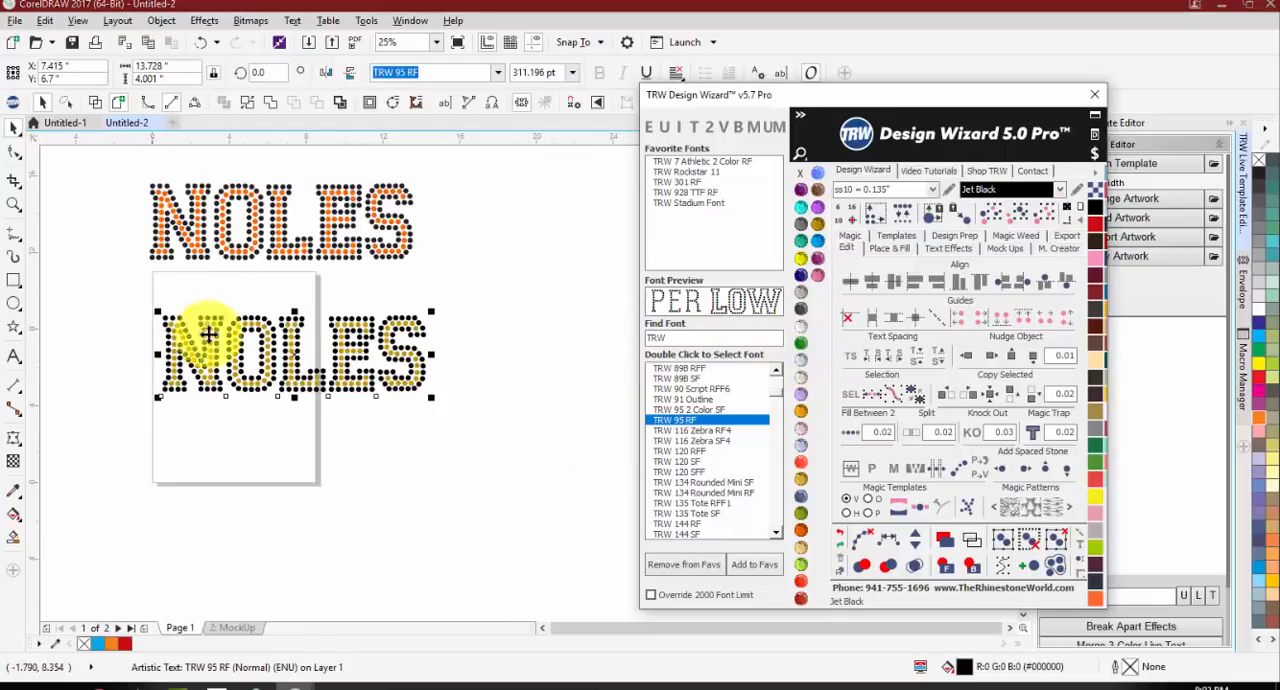
{"action": "left_click", "coordinate": [801, 497]}
{"action": "left_click", "coordinate": [801, 530]}
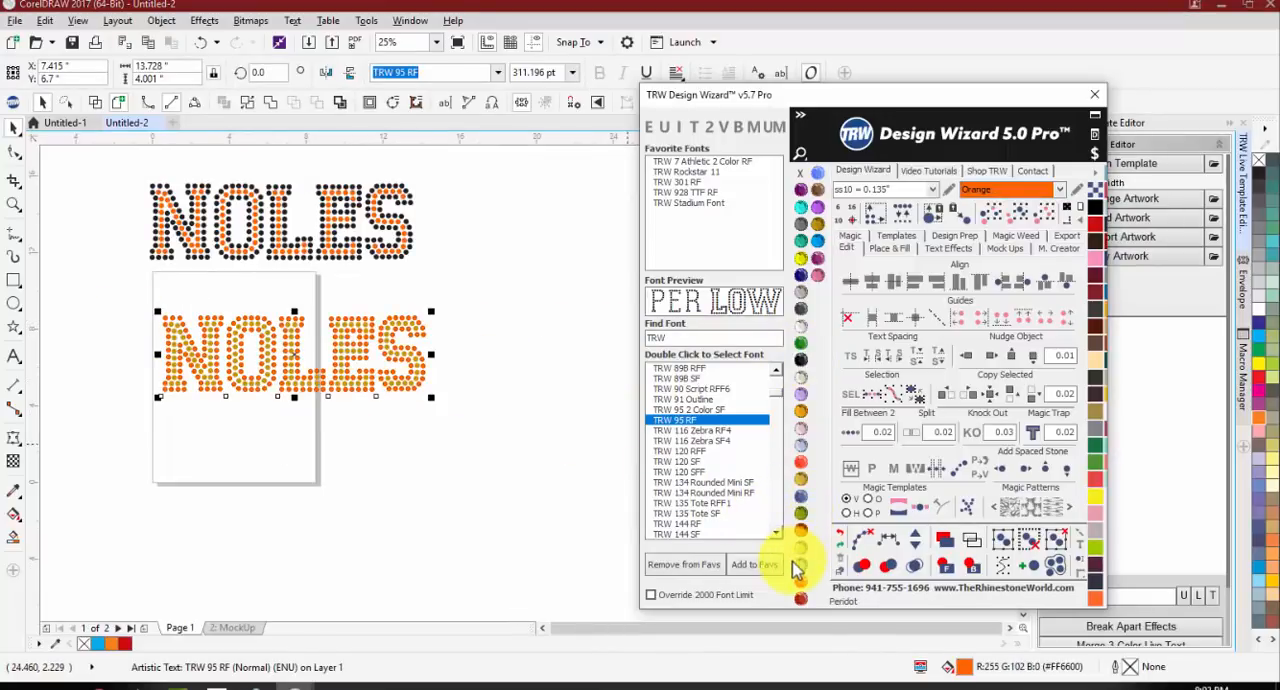
{"action": "left_click", "coordinate": [799, 564]}
{"action": "left_click", "coordinate": [309, 460]}
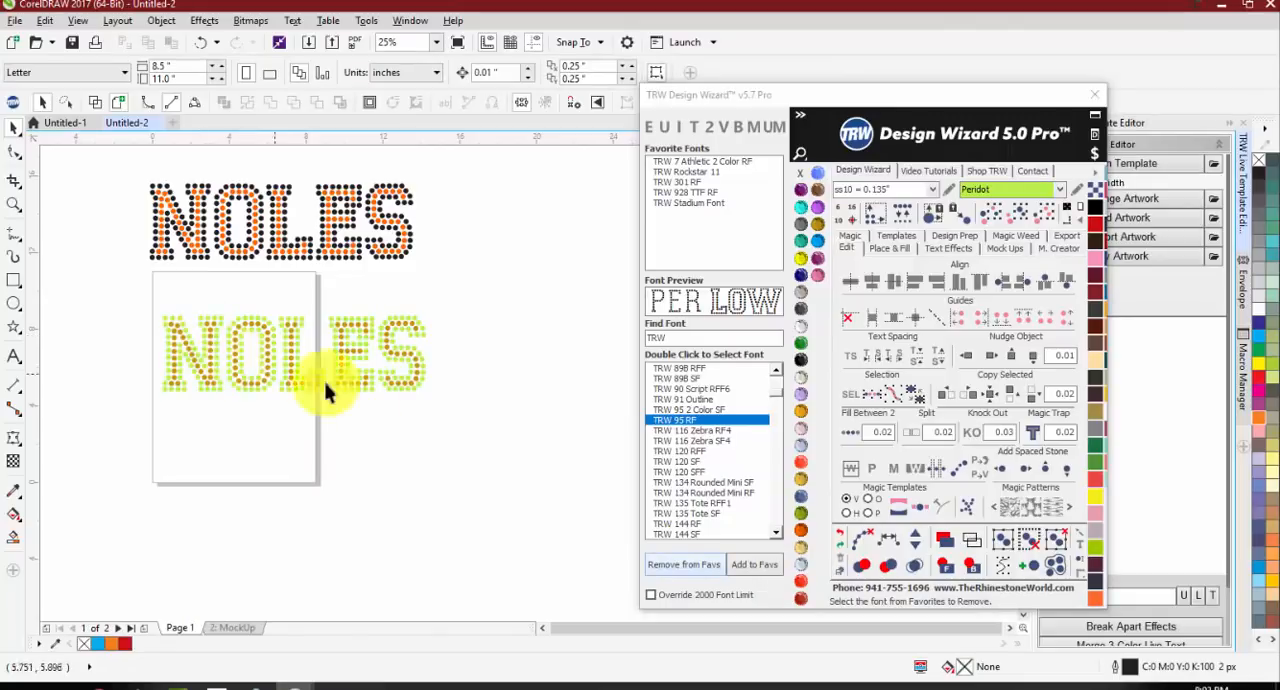
Step: Preview the TRW Athletic 3 and TRW Athletic 5 fonts and move the Topaz fill text out below the Peridot outline
{"action": "left_click_drag", "start_coordinate": [777, 393], "coordinate": [775, 445]}
{"action": "left_click", "coordinate": [698, 451]}
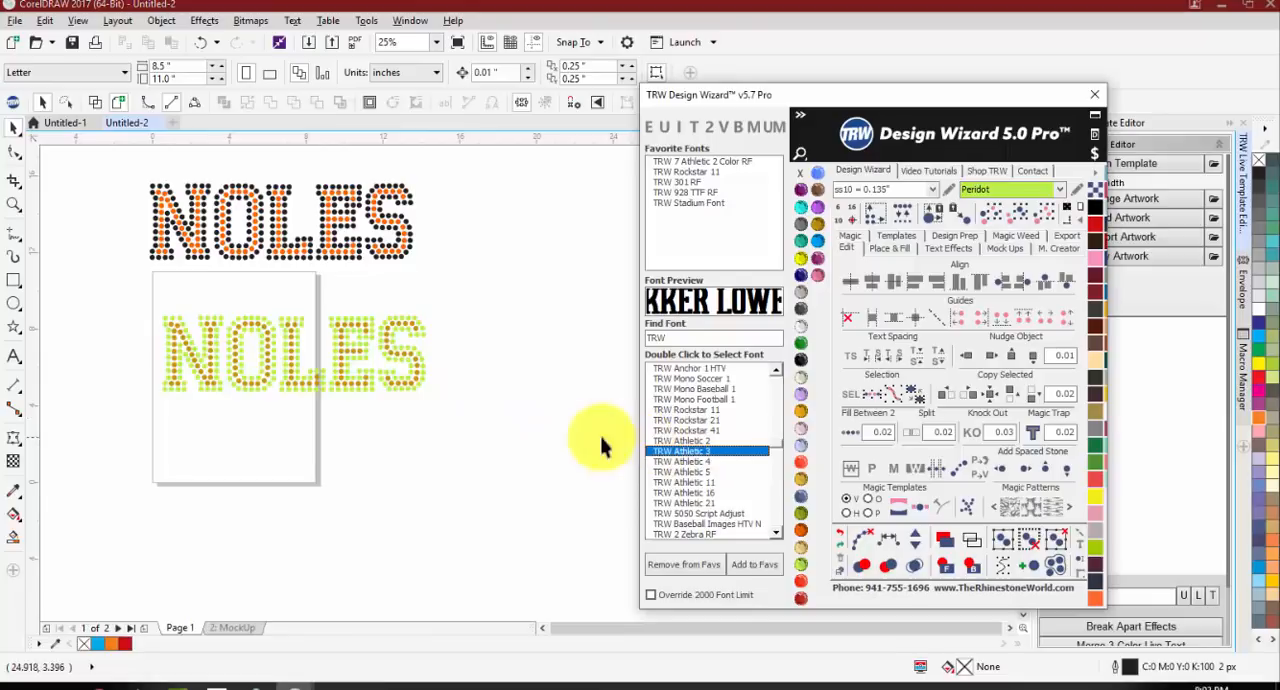
{"action": "left_click", "coordinate": [680, 471]}
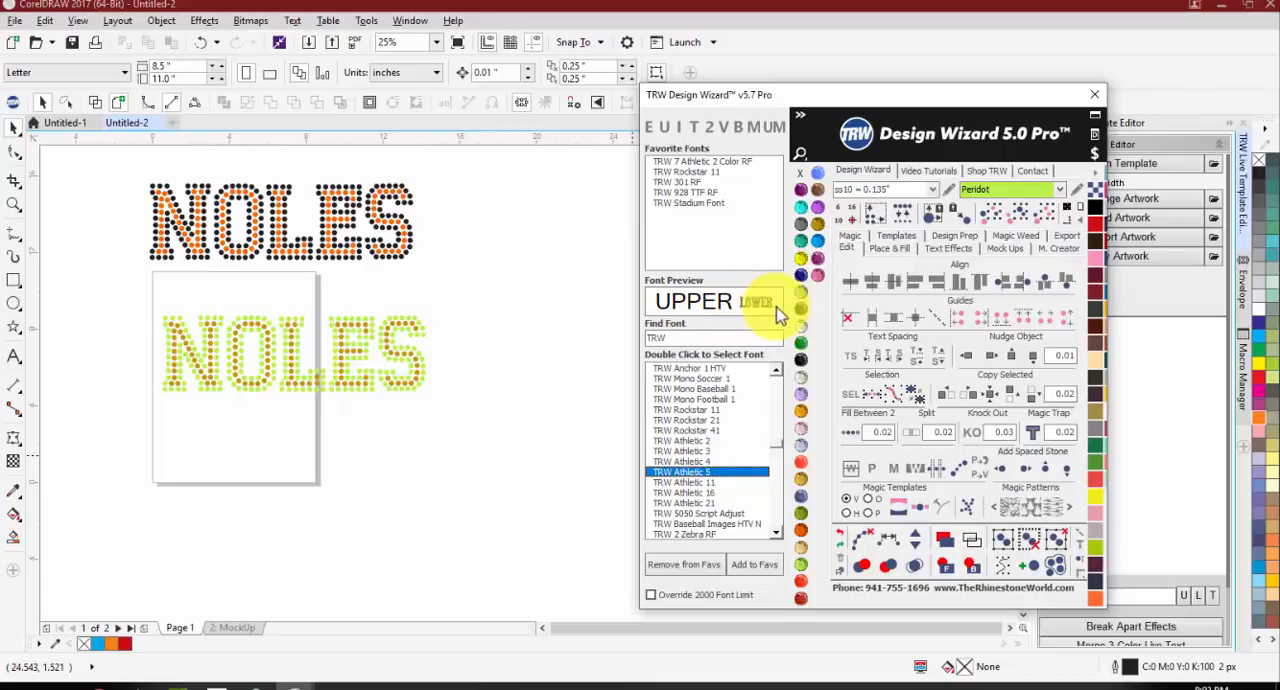
{"action": "left_click_drag", "start_coordinate": [414, 357], "coordinate": [419, 498]}
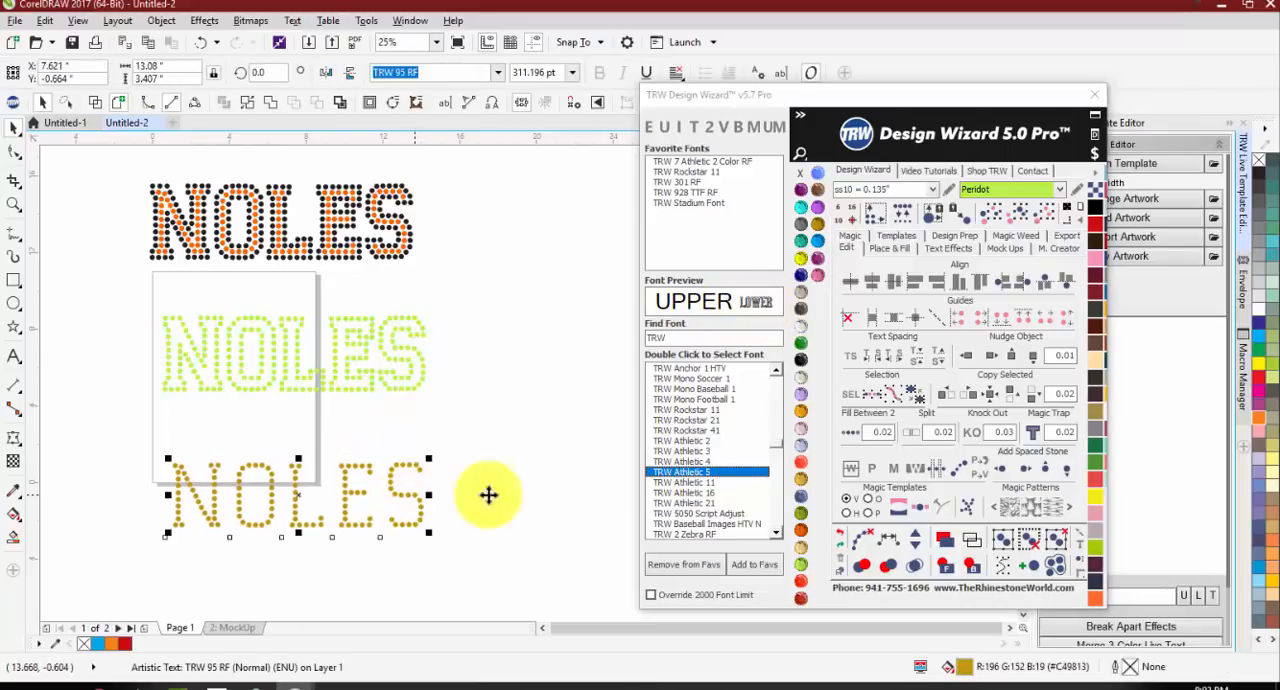
Step: Set the Topaz word in TRW Athletic 5 and enlarge it to about 16.8 inches wide
{"action": "double_click", "coordinate": [678, 470]}
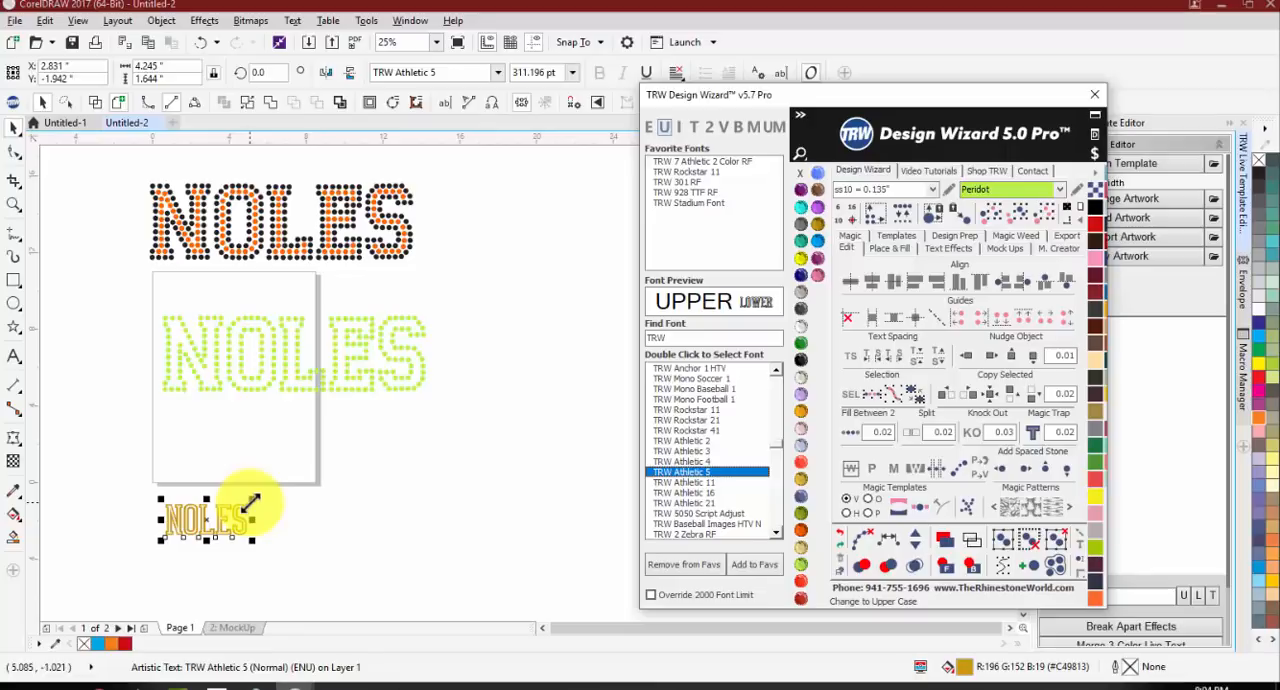
{"action": "left_click_drag", "start_coordinate": [251, 503], "coordinate": [527, 410]}
{"action": "left_click", "coordinate": [614, 390]}
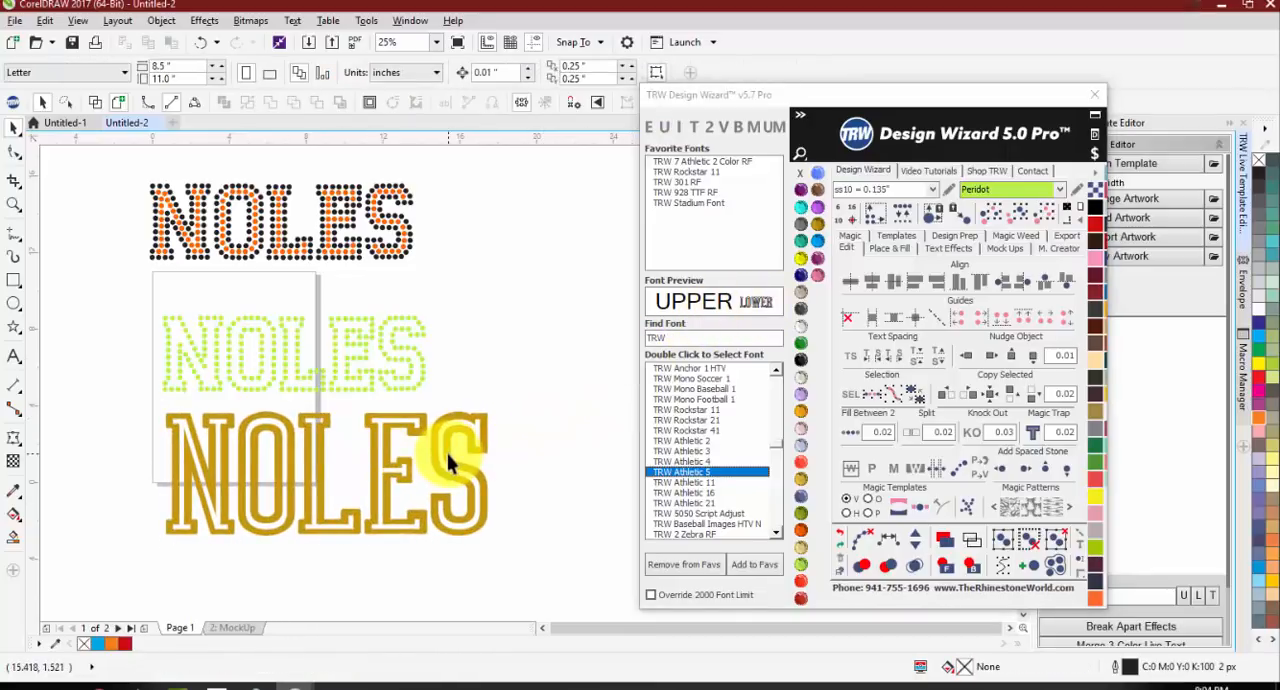
Step: Try TRW Athletic 4 and Athletic 3 on the large Topaz word, apply TRW Athletic 16 and place it below the page
{"action": "left_click", "coordinate": [456, 483]}
{"action": "double_click", "coordinate": [674, 462]}
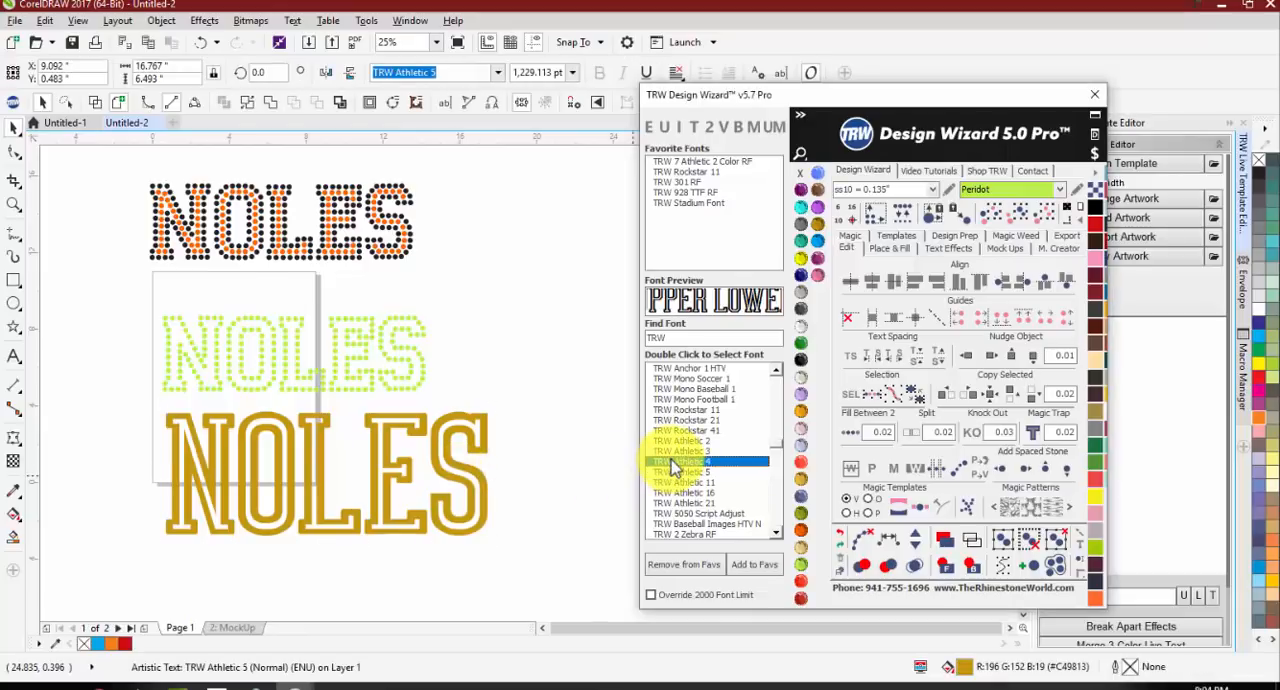
{"action": "double_click", "coordinate": [678, 452]}
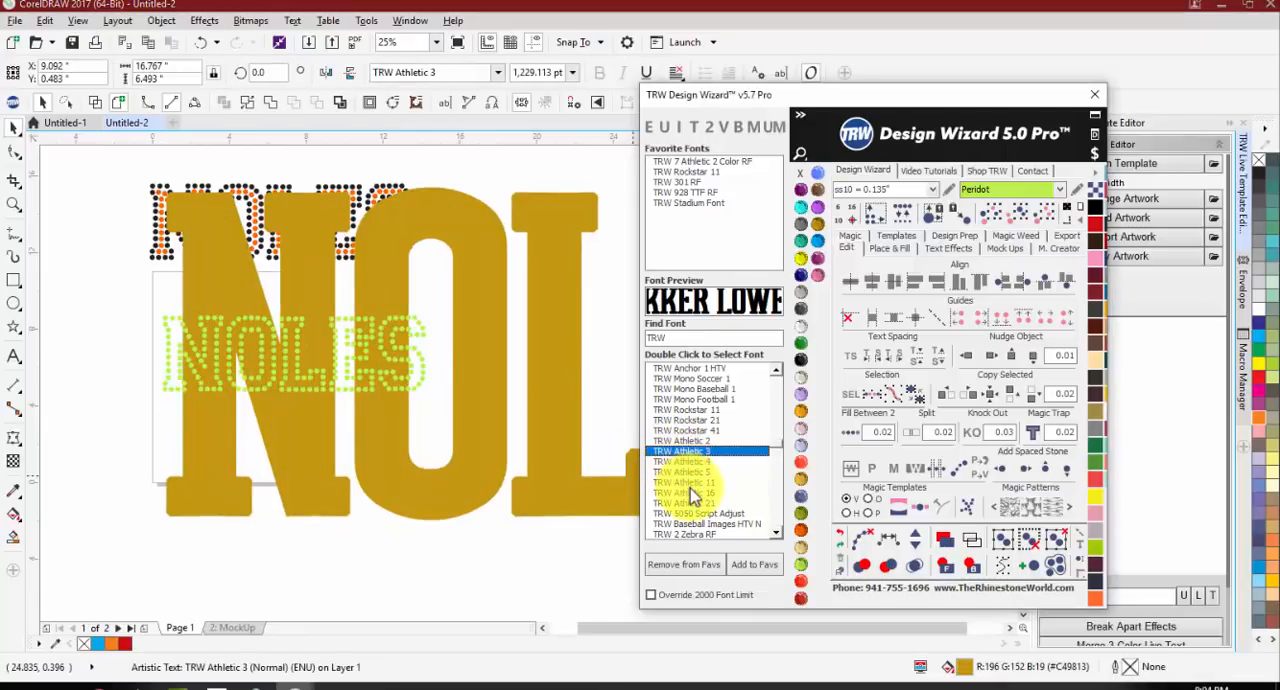
{"action": "double_click", "coordinate": [686, 492]}
{"action": "scroll", "coordinate": [396, 419], "scroll_direction": "down", "scroll_amount": 1}
{"action": "left_click_drag", "start_coordinate": [408, 443], "coordinate": [408, 514]}
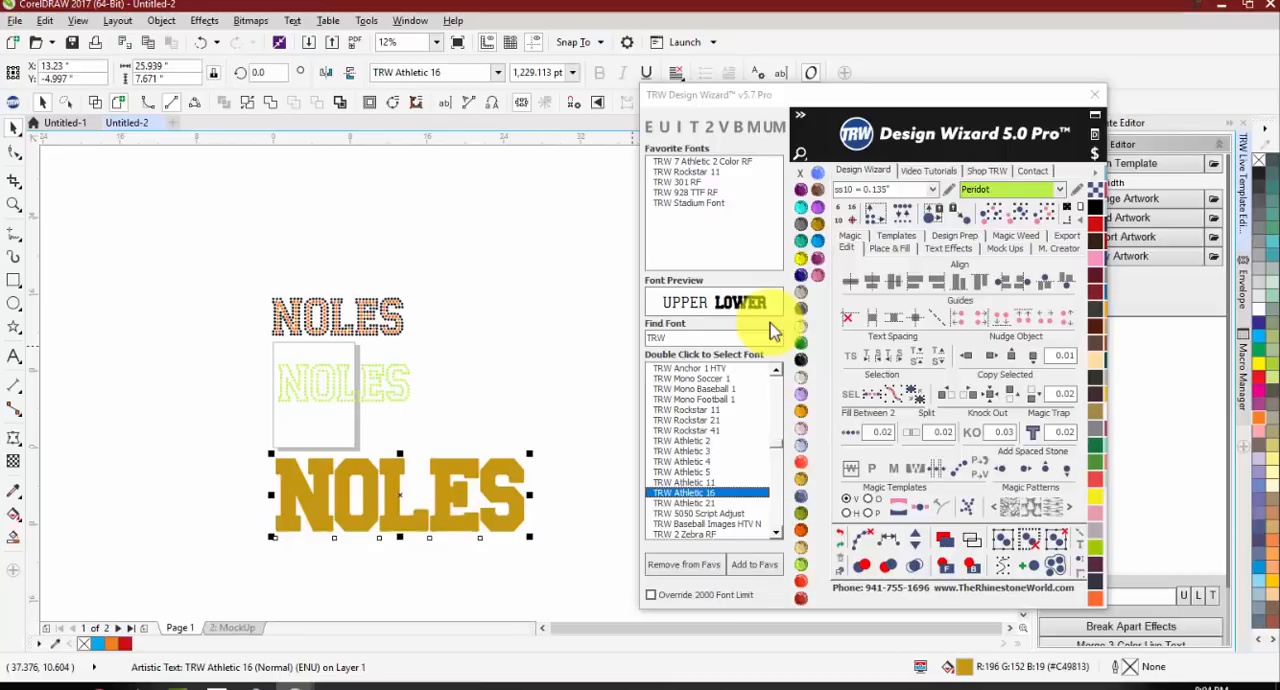
Step: Convert the large TRW Athletic 16 word to Two Color Magic Text and inspect its two layers
{"action": "left_click", "coordinate": [708, 129]}
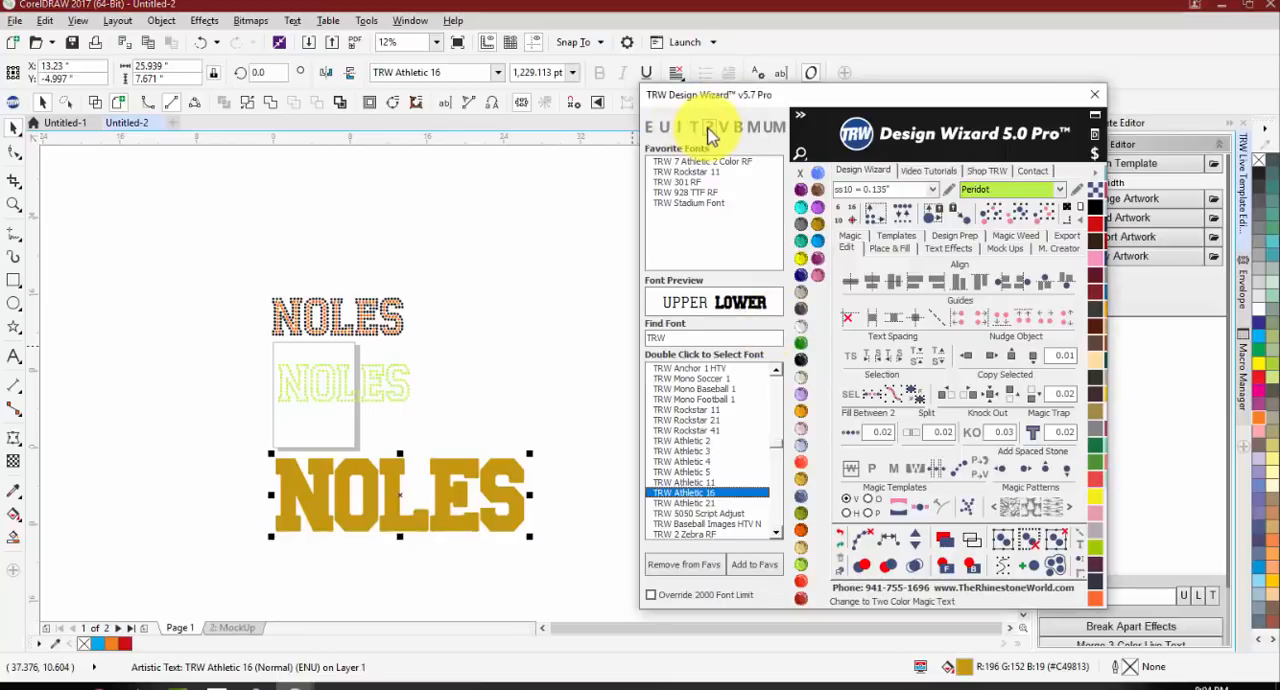
{"action": "left_click", "coordinate": [443, 350]}
{"action": "scroll", "coordinate": [430, 464], "scroll_direction": "up", "scroll_amount": 1}
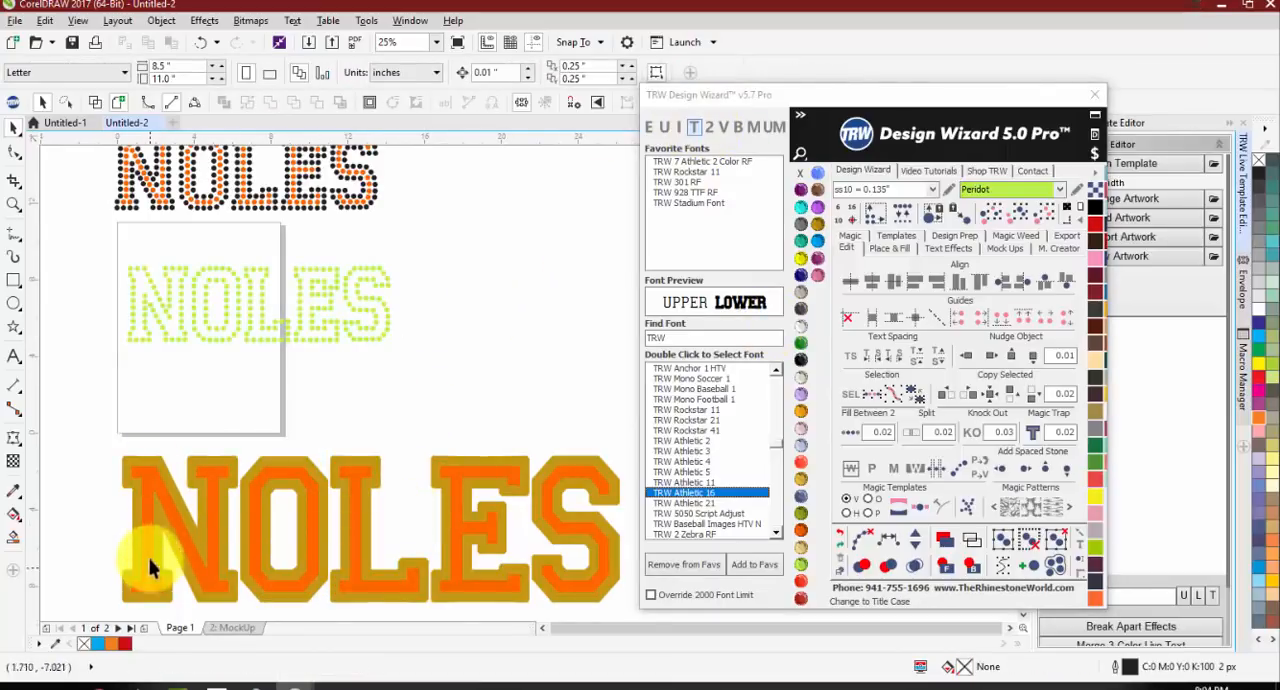
{"action": "scroll", "coordinate": [297, 355], "scroll_direction": "down", "scroll_amount": 1}
{"action": "scroll", "coordinate": [357, 462], "scroll_direction": "up", "scroll_amount": 1}
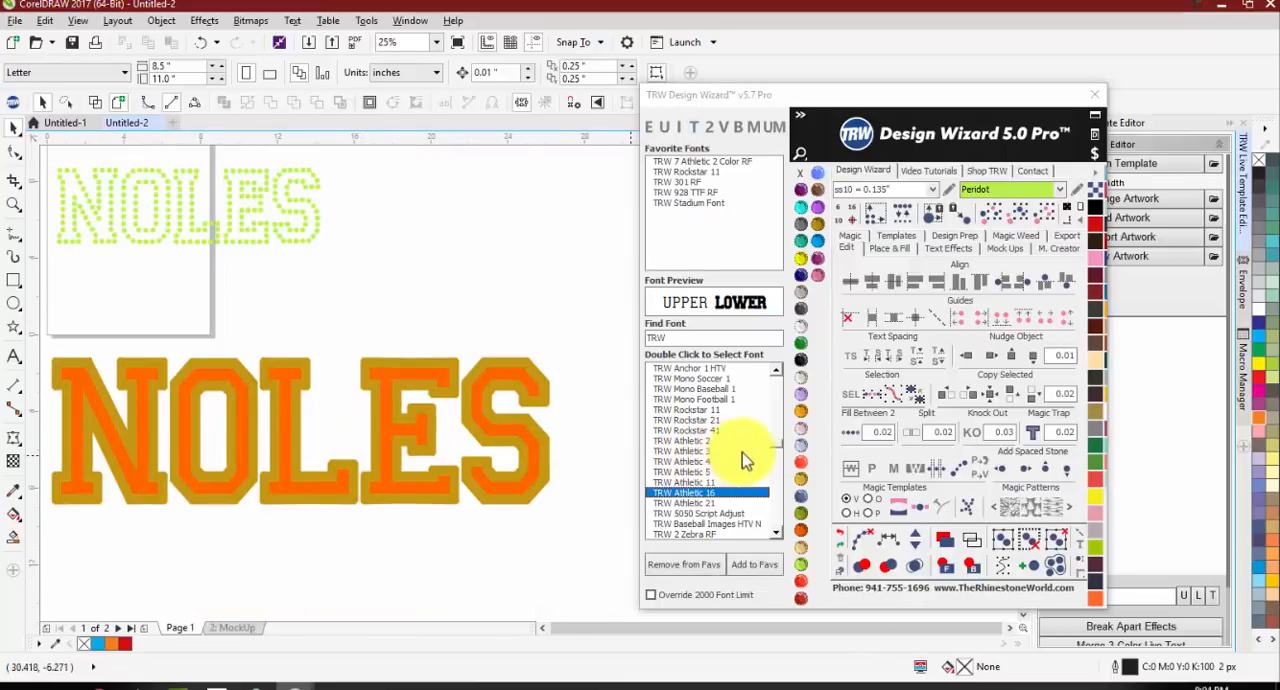
Step: Browse the TRW fonts through to the end of the font list and preview TRW 1218 RF TTF
{"action": "scroll", "coordinate": [772, 458], "scroll_direction": "down", "scroll_amount": 4}
{"action": "scroll", "coordinate": [772, 458], "scroll_direction": "down", "scroll_amount": 10}
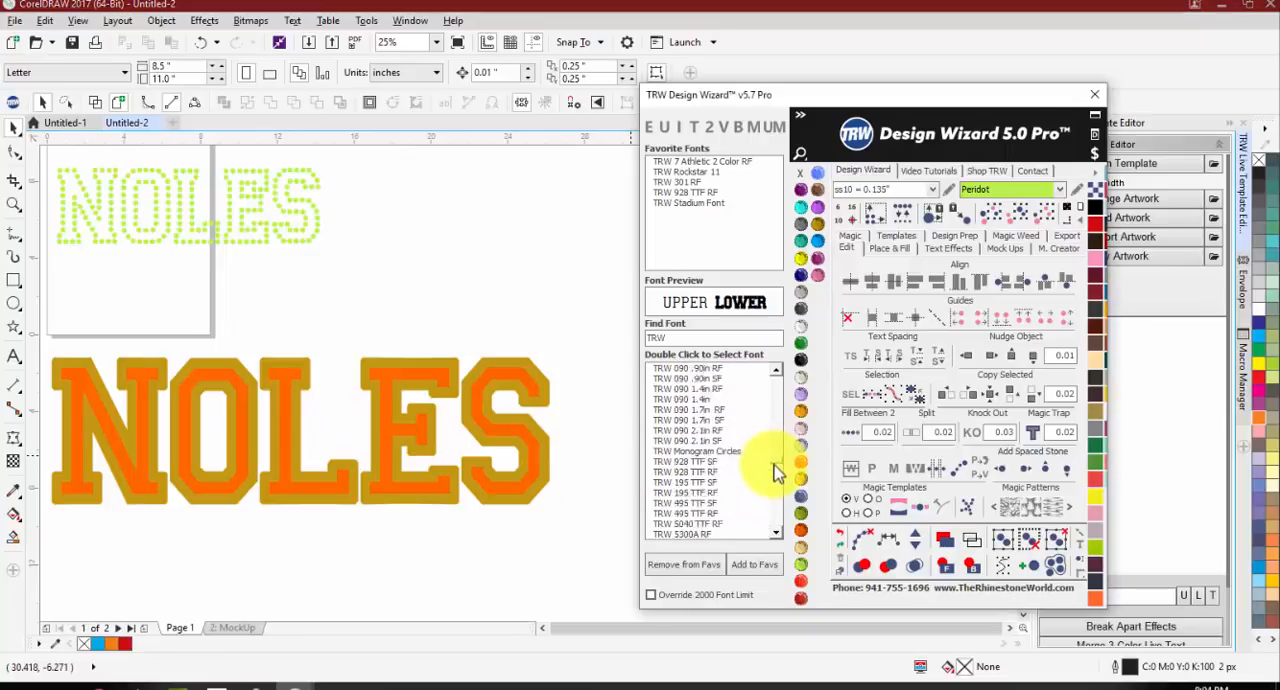
{"action": "scroll", "coordinate": [785, 530], "scroll_direction": "down", "scroll_amount": 2}
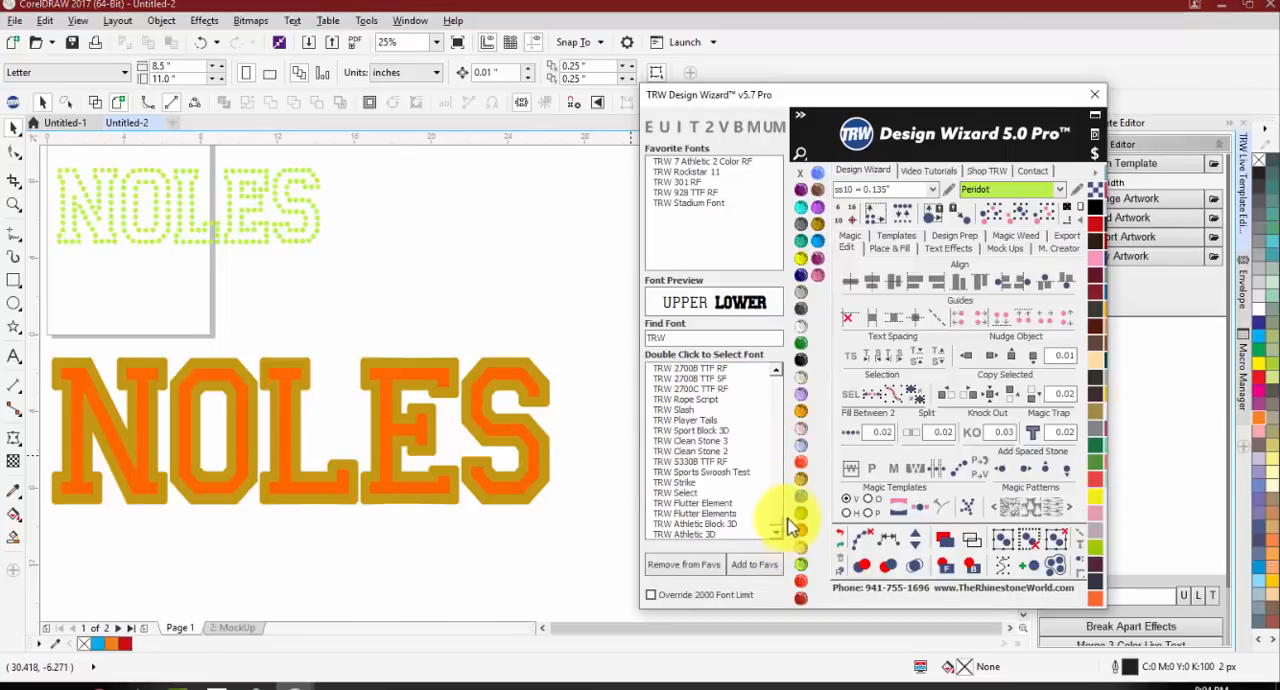
{"action": "scroll", "coordinate": [787, 522], "scroll_direction": "down", "scroll_amount": 6}
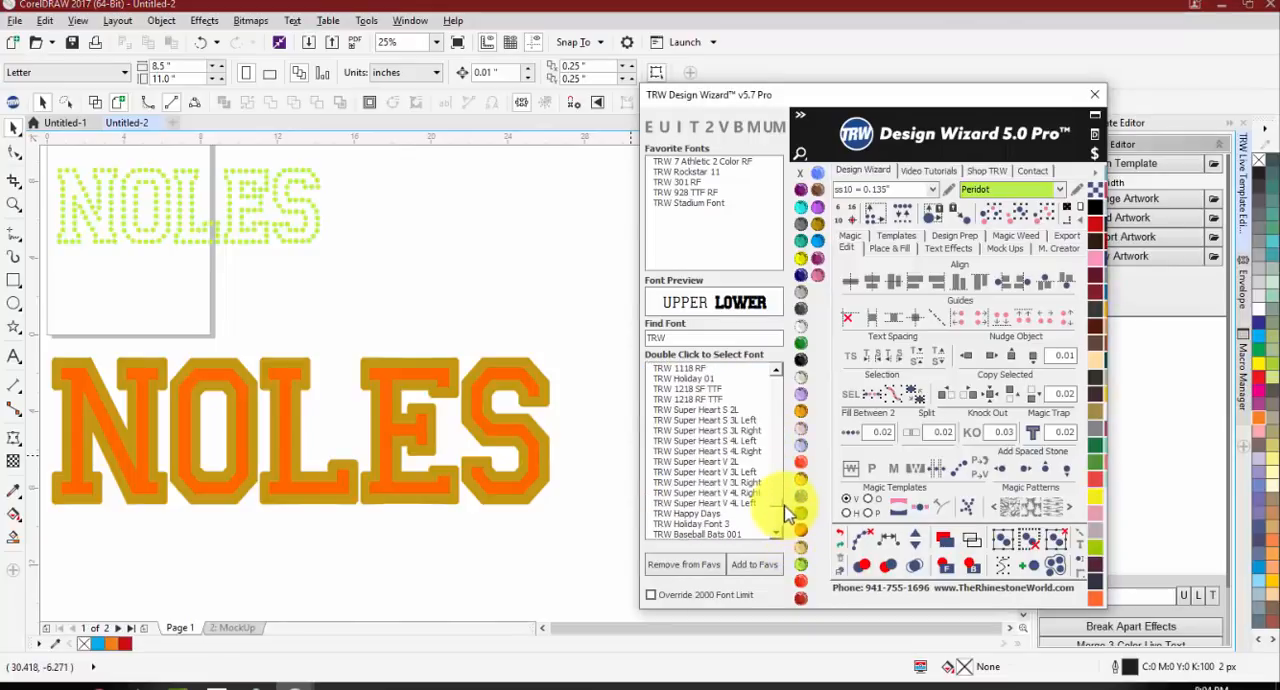
{"action": "left_click", "coordinate": [690, 399]}
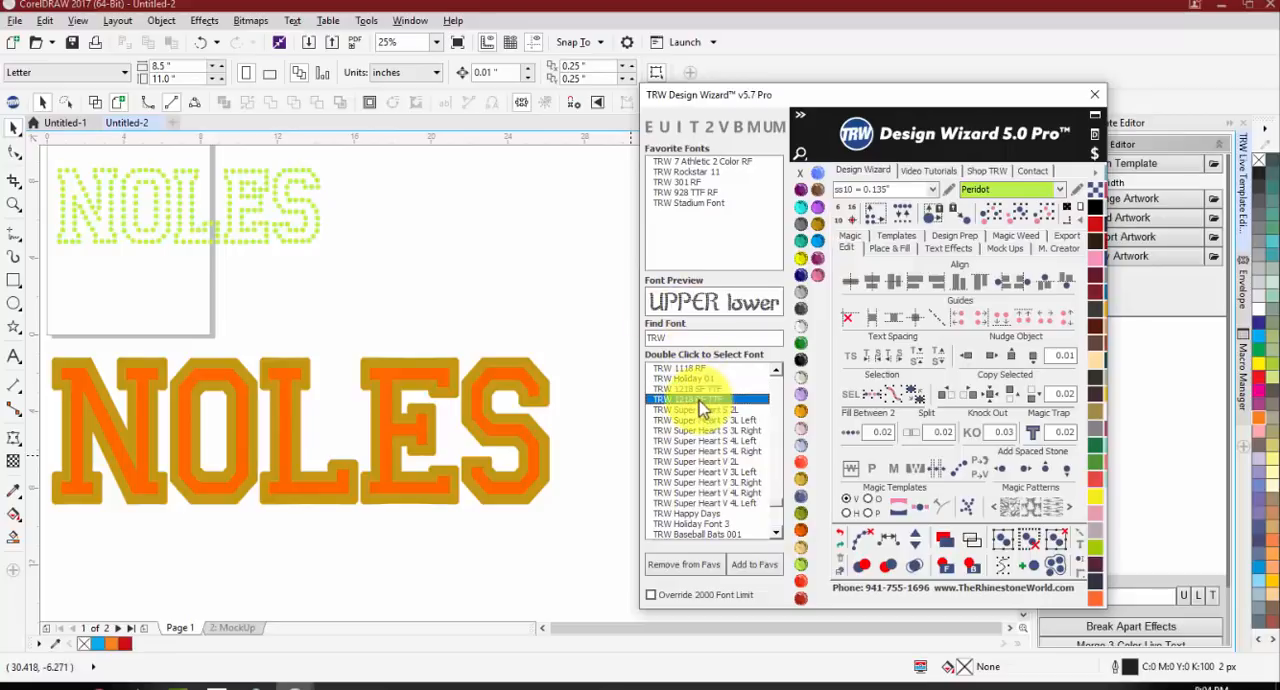
{"action": "left_click", "coordinate": [778, 392]}
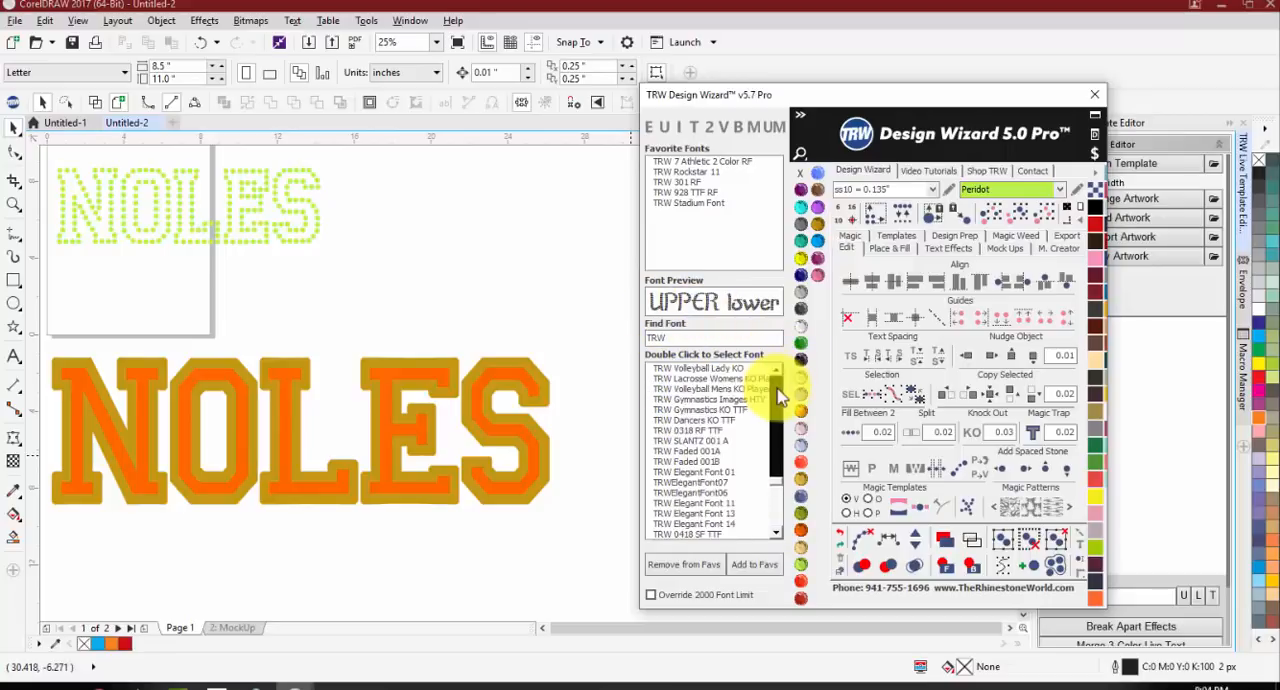
{"action": "left_click", "coordinate": [778, 392]}
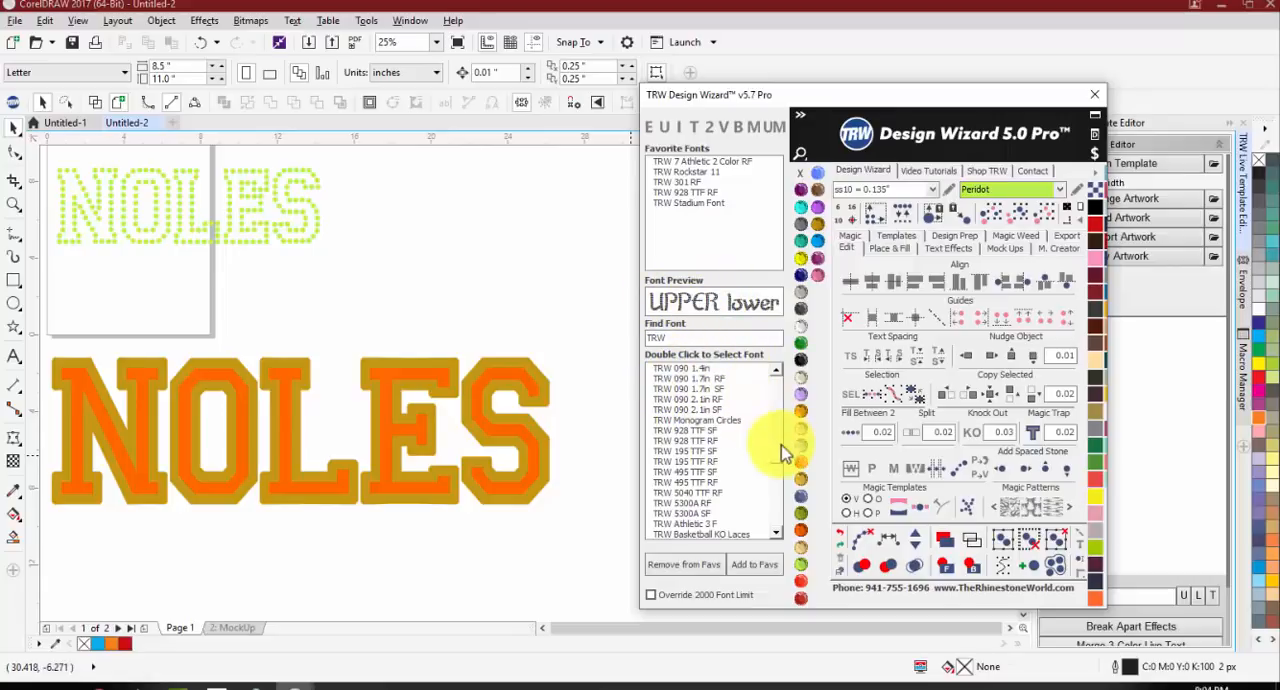
{"action": "left_click_drag", "start_coordinate": [782, 465], "coordinate": [777, 533]}
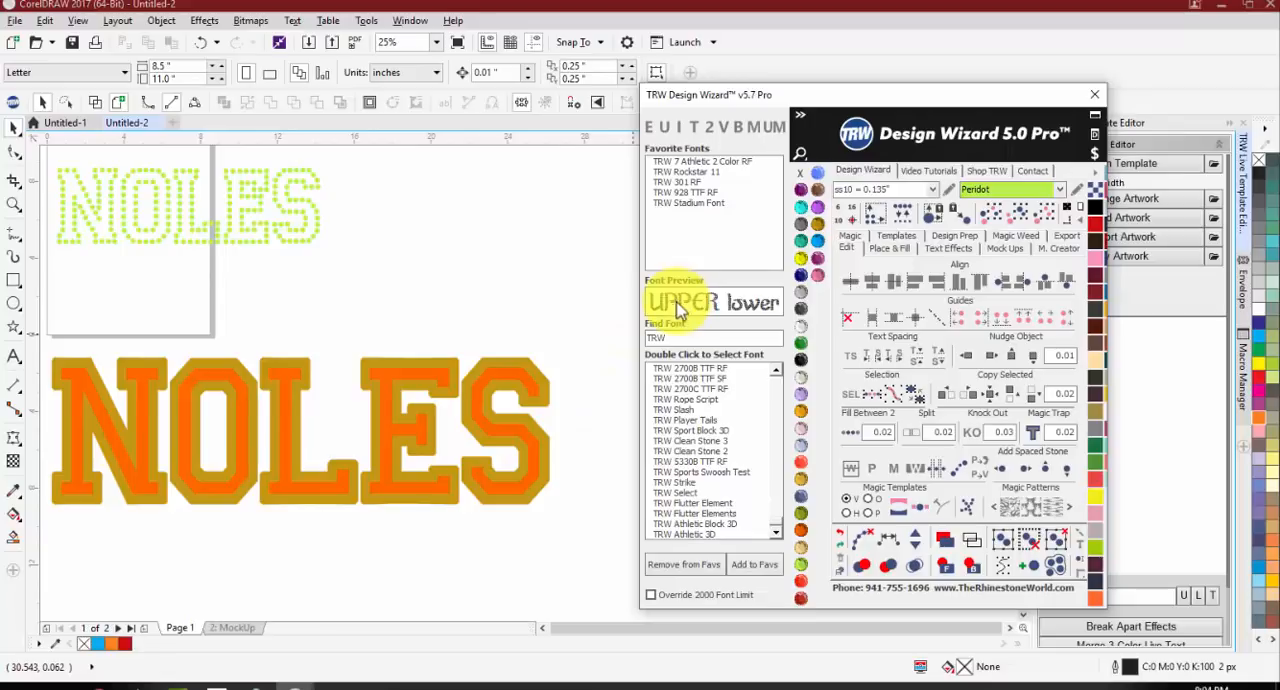
Step: Preview the TRW Slash, TRW 2700C TTF RF, TRW Rope Script and TRW 2700B TTF SF fonts
{"action": "left_click", "coordinate": [678, 410]}
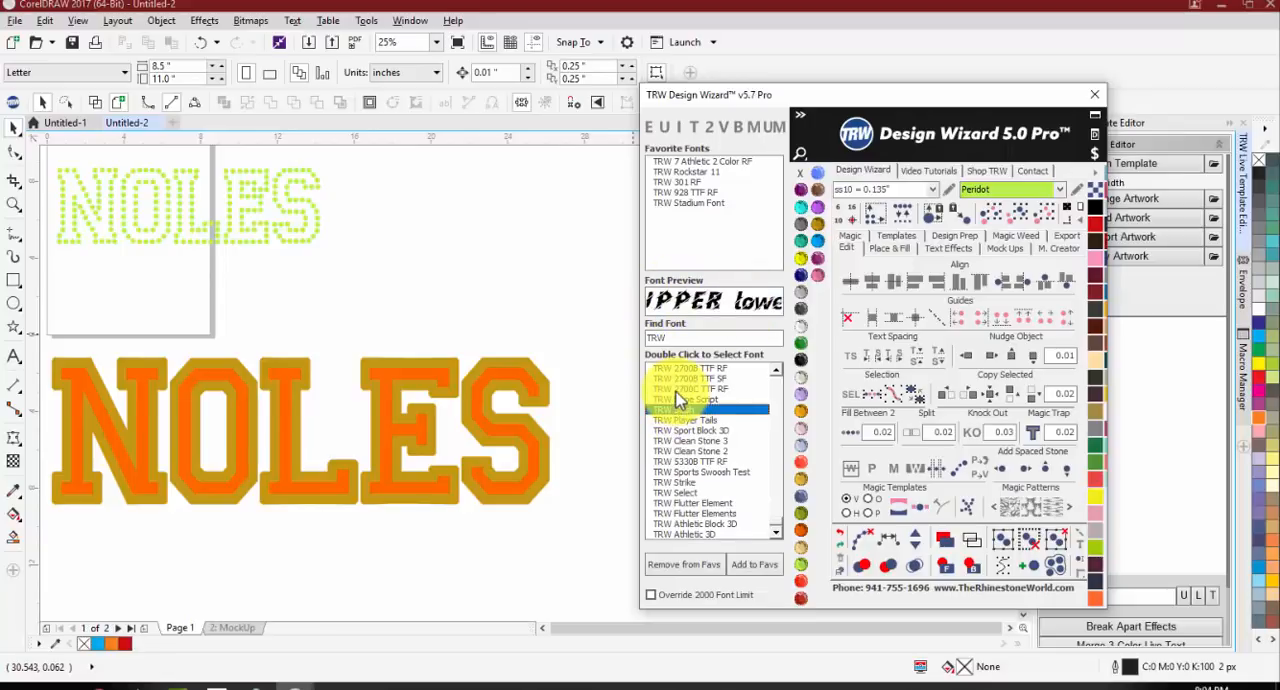
{"action": "left_click", "coordinate": [677, 389]}
{"action": "left_click", "coordinate": [677, 400]}
{"action": "left_click", "coordinate": [693, 378]}
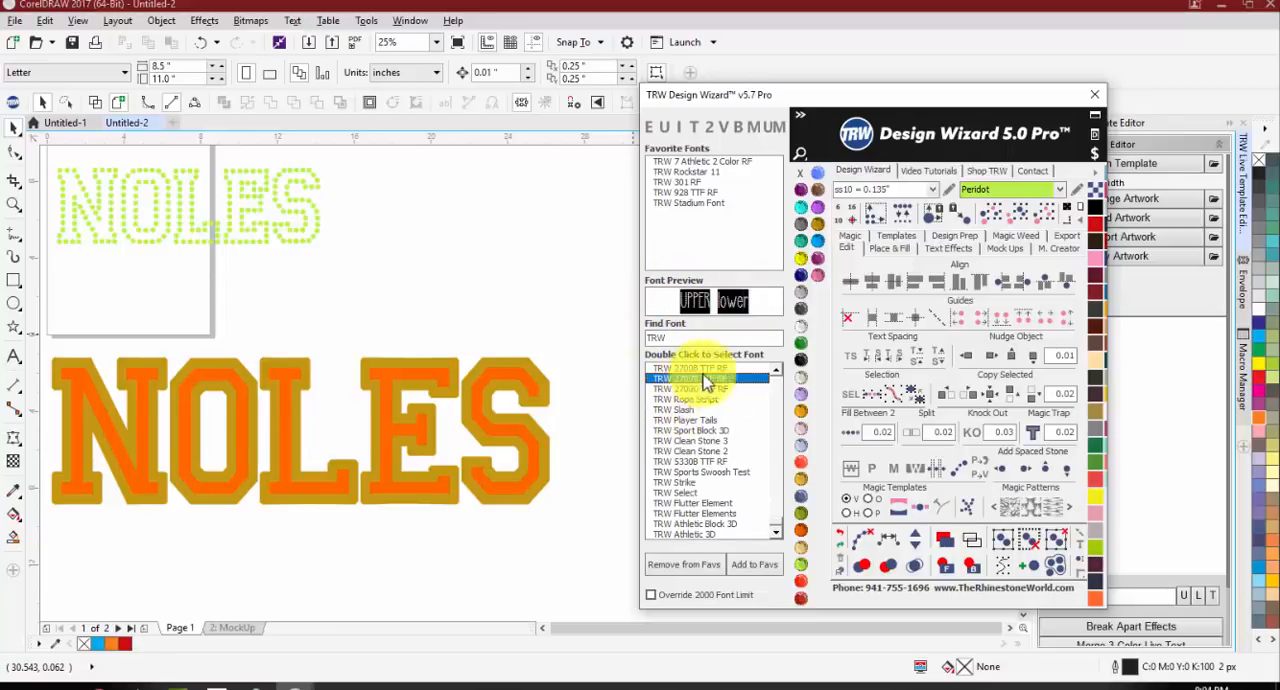
Step: Preview the TRW Clean Stone and TRW Basic 5 SF fonts and browse back to the start of the TRW font list
{"action": "left_click", "coordinate": [775, 370]}
{"action": "left_click", "coordinate": [775, 370]}
{"action": "left_click", "coordinate": [775, 370]}
{"action": "left_click", "coordinate": [775, 370]}
{"action": "left_click", "coordinate": [705, 398]}
{"action": "left_click", "coordinate": [705, 392]}
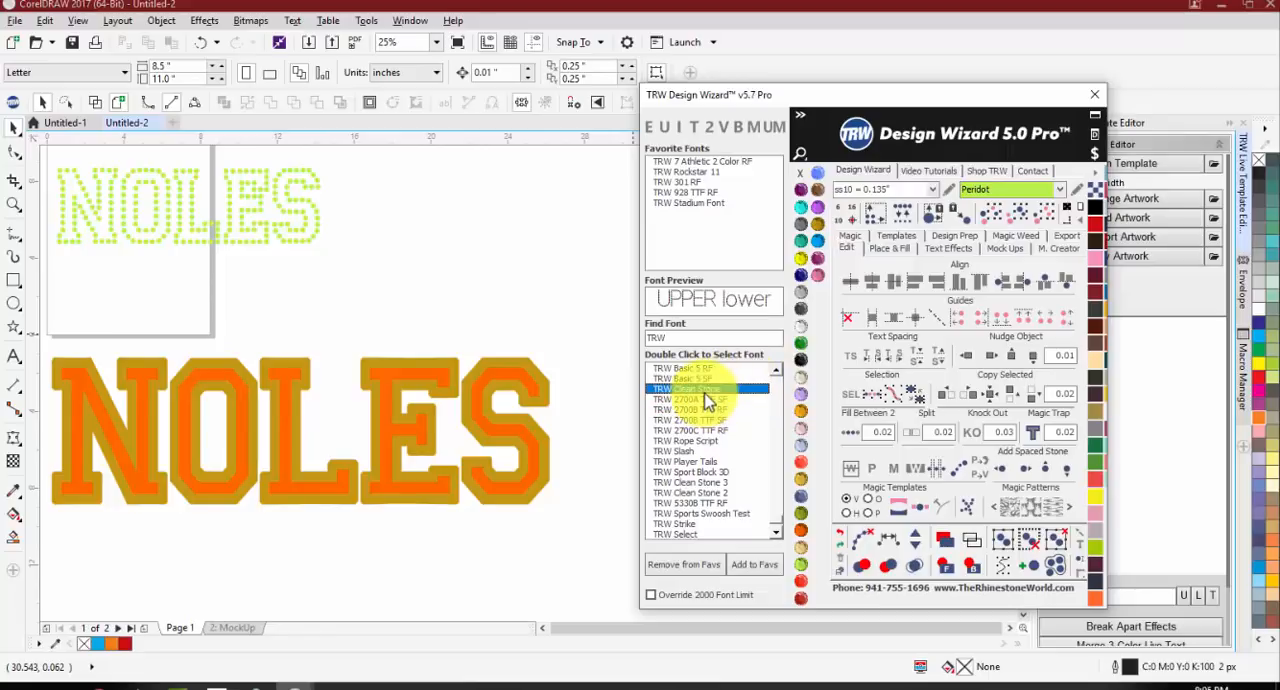
{"action": "left_click", "coordinate": [703, 379]}
{"action": "left_click", "coordinate": [776, 398]}
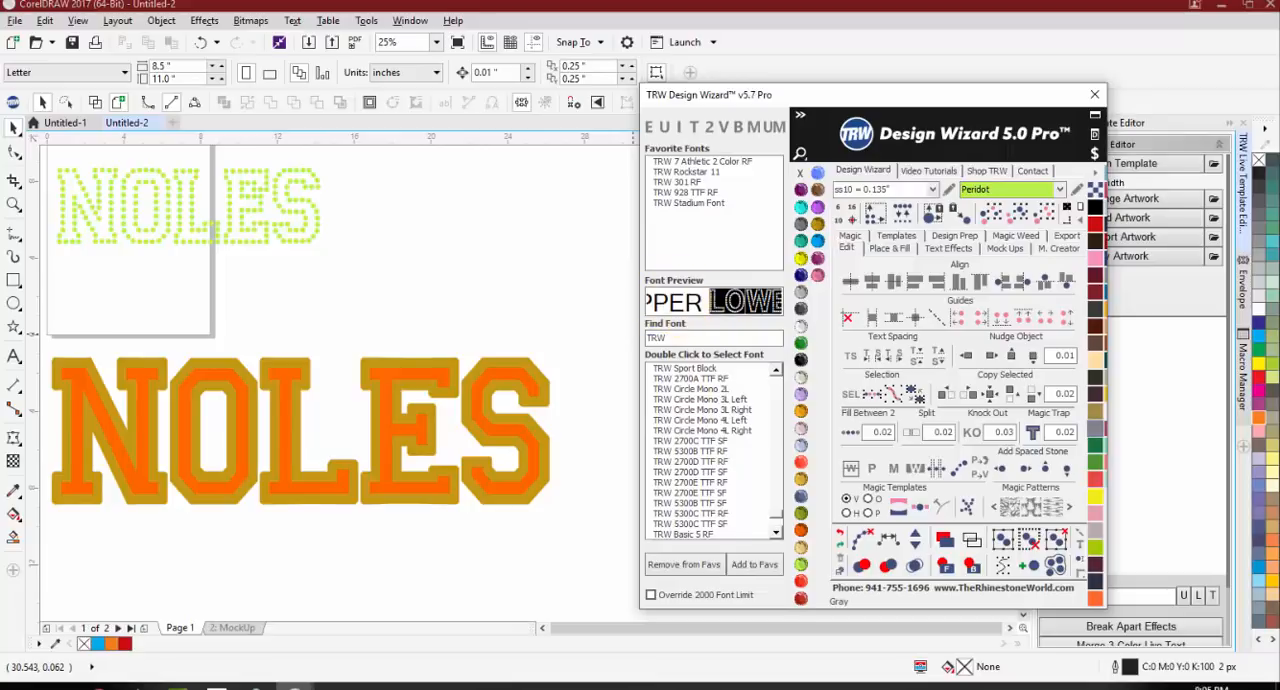
{"action": "left_click", "coordinate": [781, 413]}
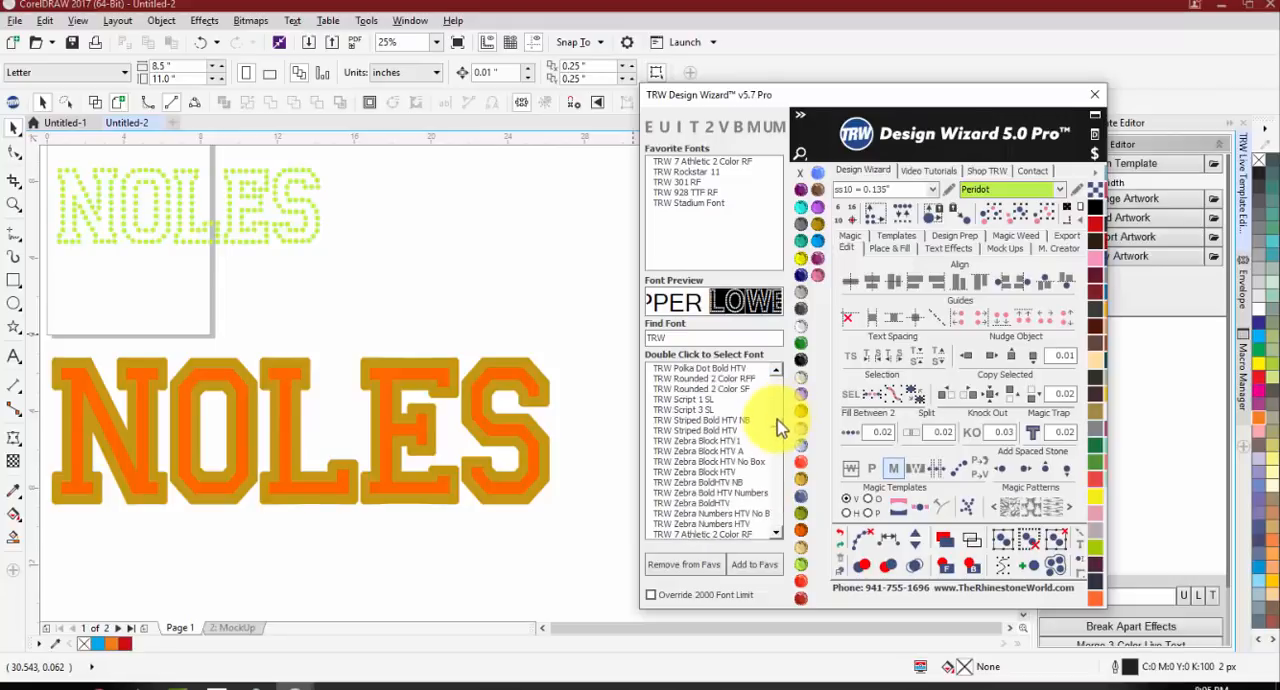
{"action": "left_click", "coordinate": [503, 337]}
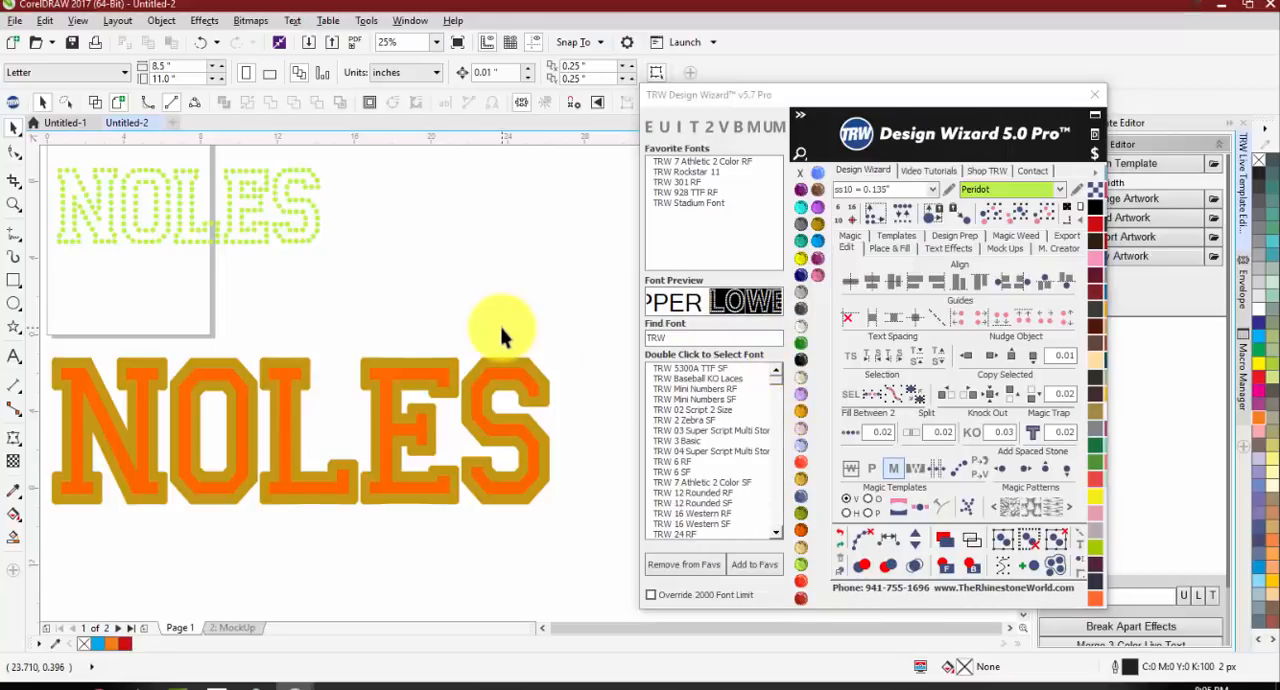
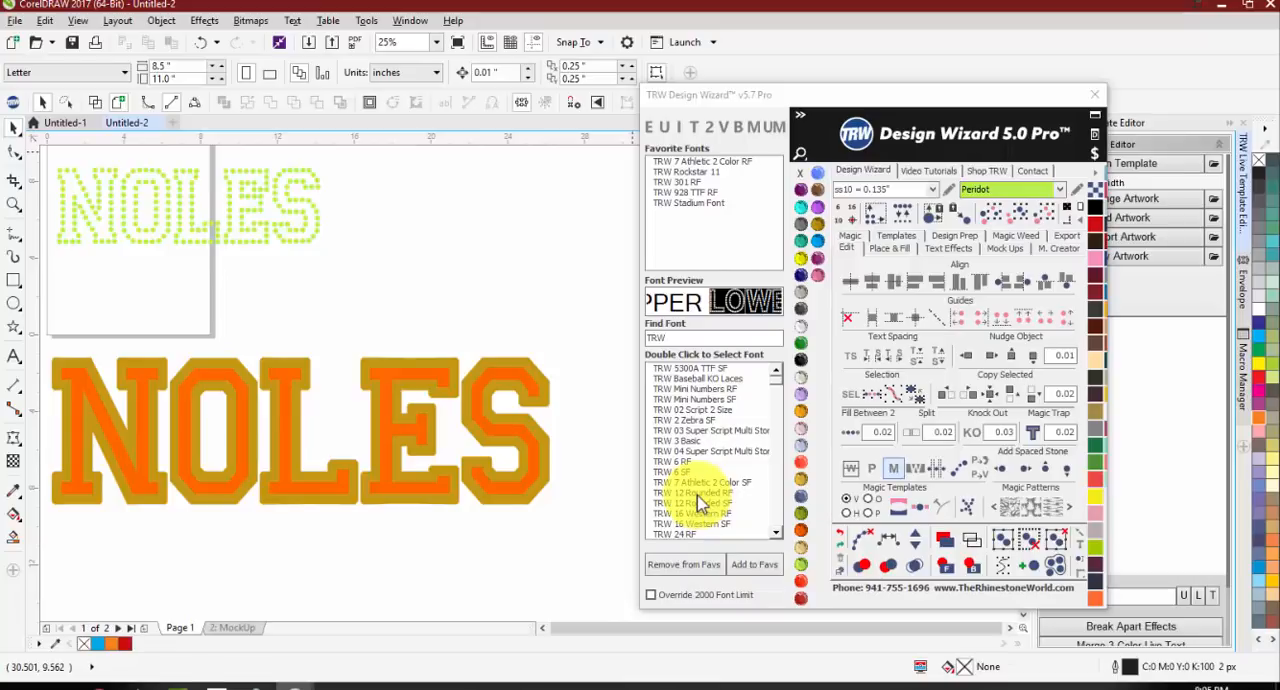
Step: Place a copy of the orange NOLES text below the two-colour gold and orange NOLES
{"action": "scroll", "coordinate": [233, 400], "scroll_direction": "down", "scroll_amount": 2}
{"action": "scroll", "coordinate": [229, 418], "scroll_direction": "up", "scroll_amount": 2}
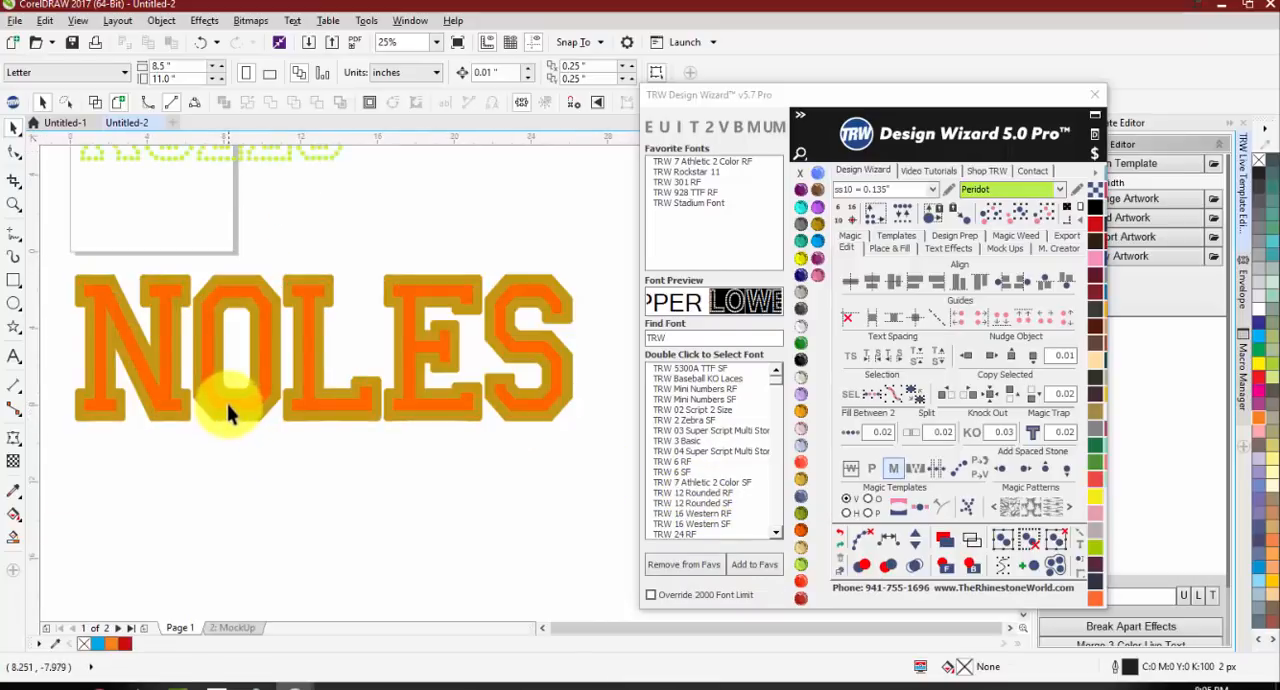
{"action": "scroll", "coordinate": [229, 413], "scroll_direction": "down", "scroll_amount": 2}
{"action": "left_click_drag", "start_coordinate": [229, 414], "coordinate": [268, 505]}
{"action": "left_click", "coordinate": [229, 523]}
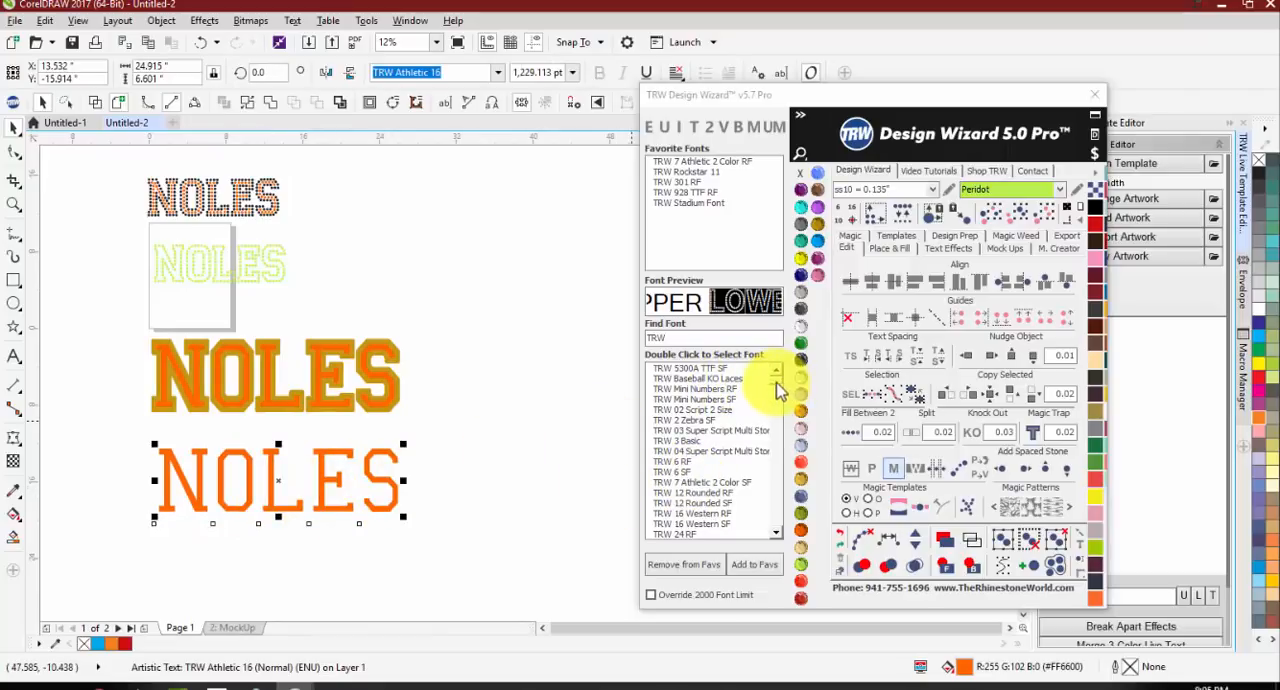
Step: Look through the TRW fonts in the font list and filter it by "TRW ath"
{"action": "left_click_drag", "start_coordinate": [780, 390], "coordinate": [777, 517]}
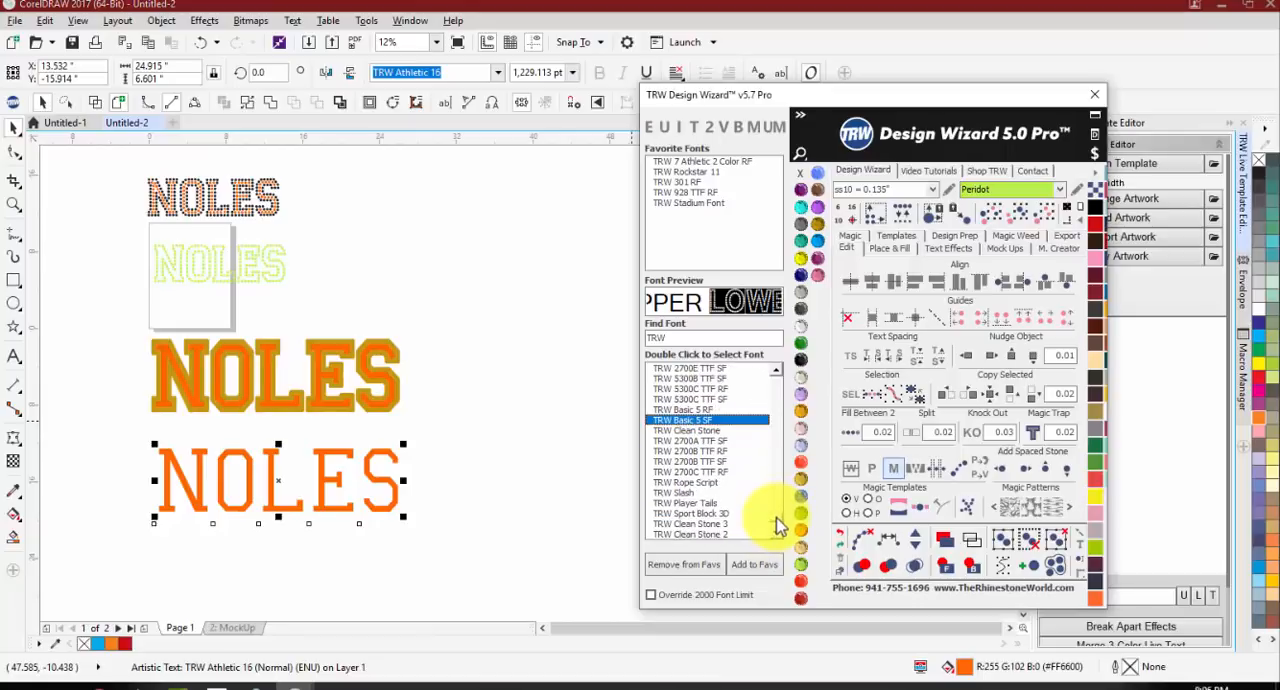
{"action": "scroll", "coordinate": [779, 527], "scroll_direction": "down", "scroll_amount": 3}
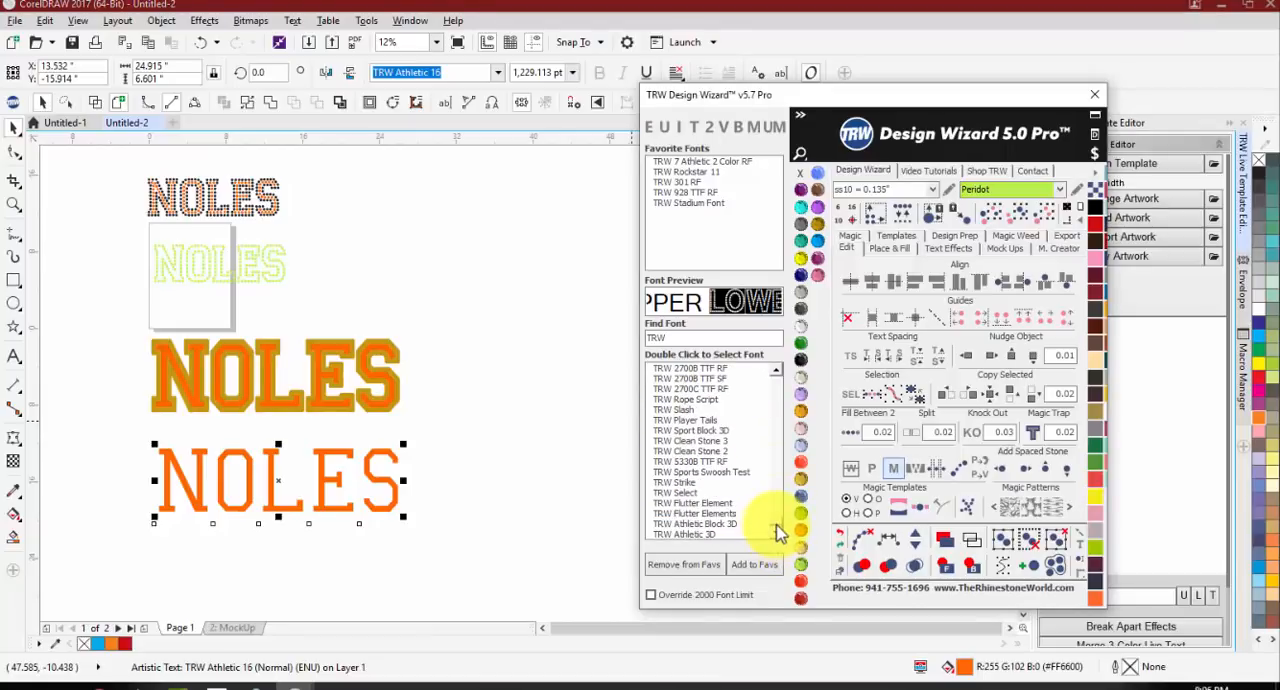
{"action": "scroll", "coordinate": [779, 527], "scroll_direction": "down", "scroll_amount": 10}
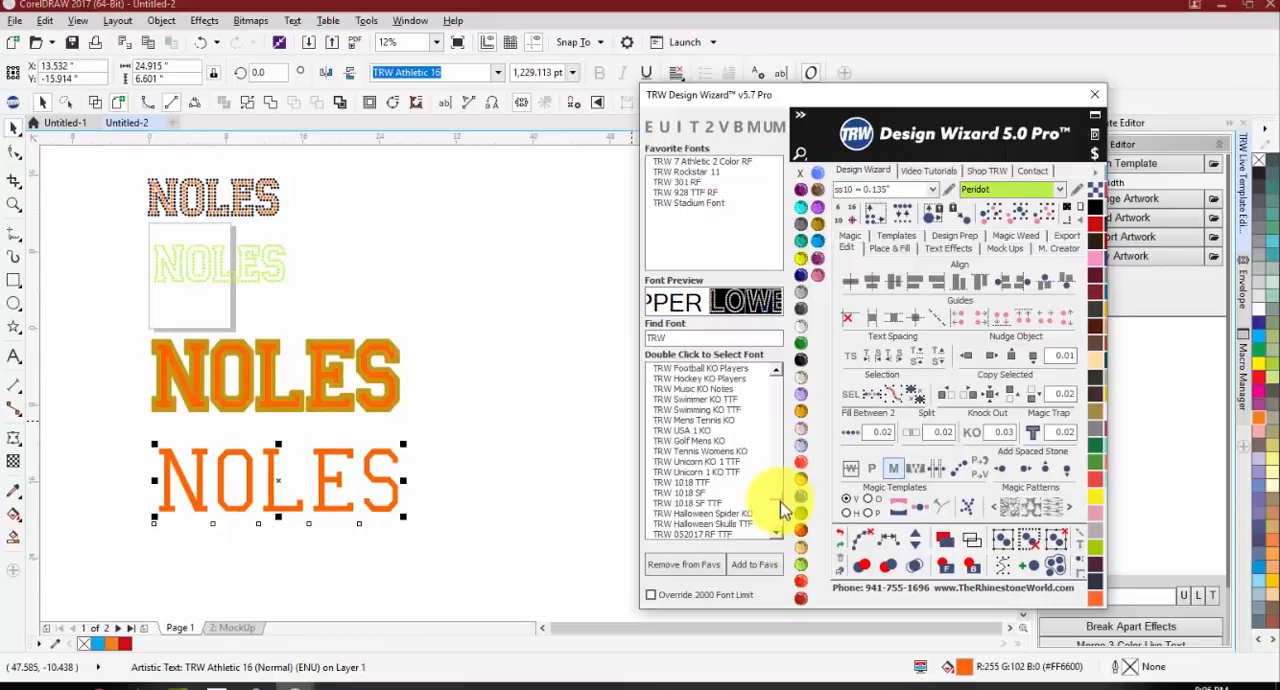
{"action": "left_click_drag", "start_coordinate": [777, 507], "coordinate": [773, 522]}
{"action": "scroll", "coordinate": [775, 520], "scroll_direction": "down", "scroll_amount": 10}
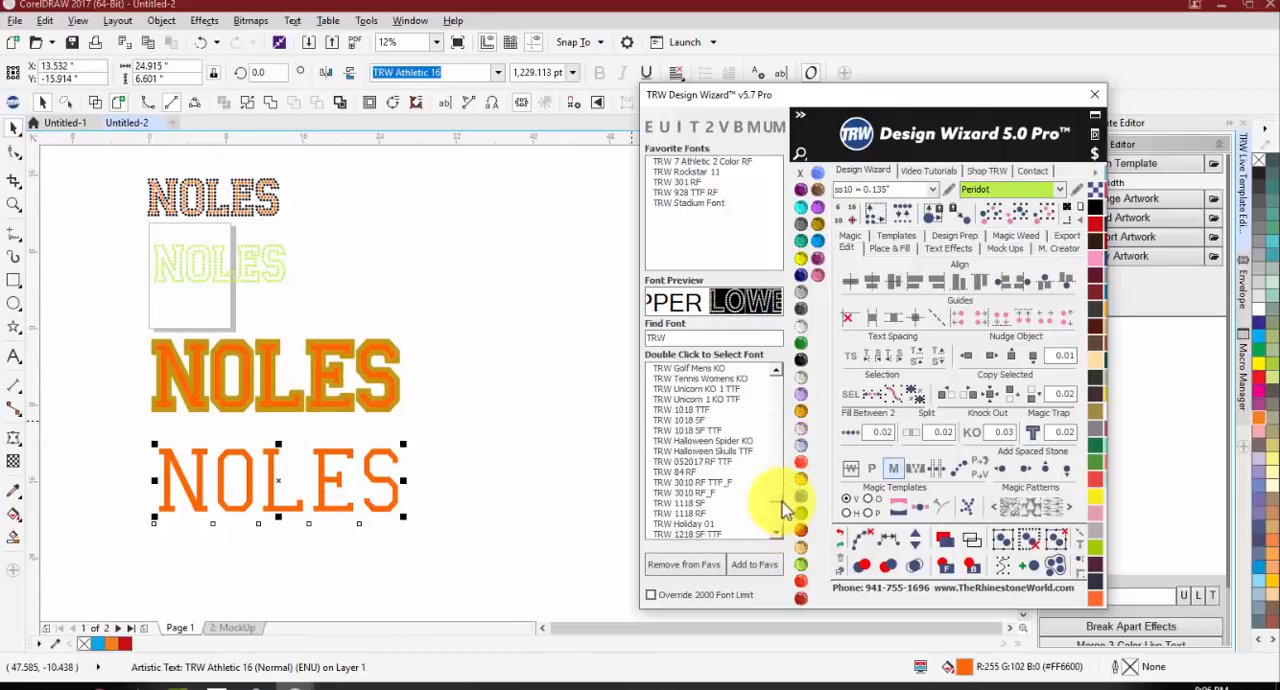
{"action": "scroll", "coordinate": [787, 497], "scroll_direction": "down", "scroll_amount": 10}
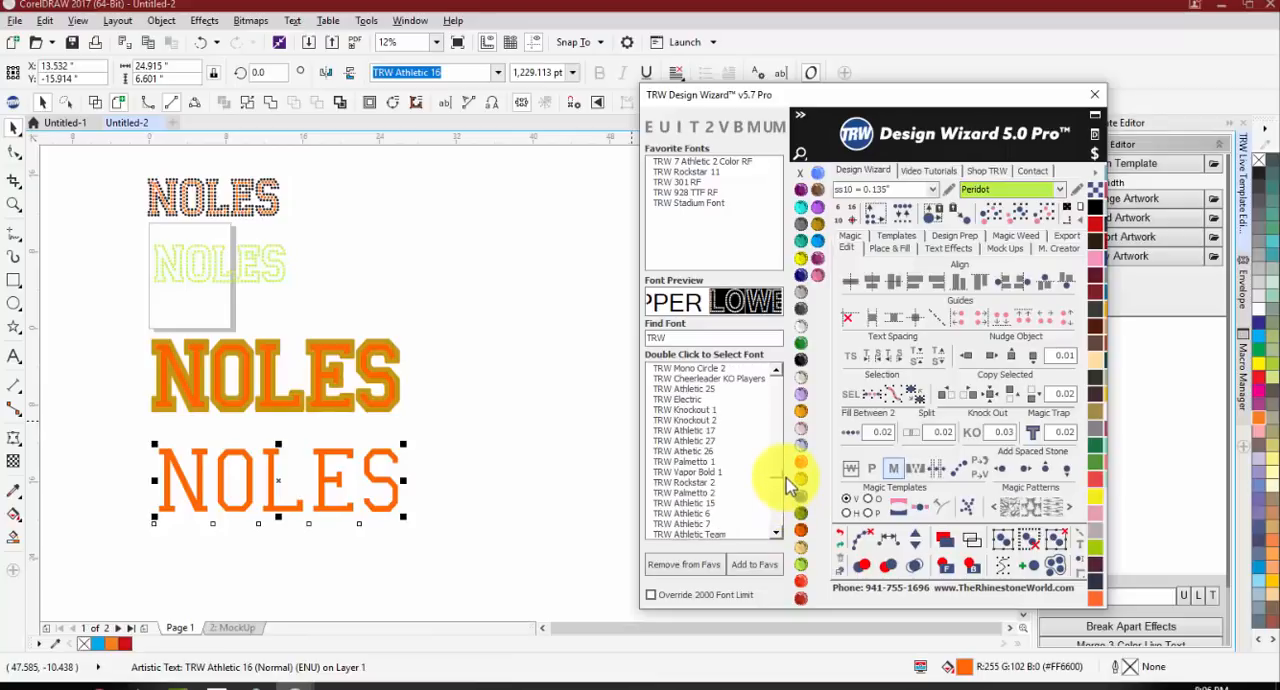
{"action": "scroll", "coordinate": [790, 477], "scroll_direction": "down", "scroll_amount": 8}
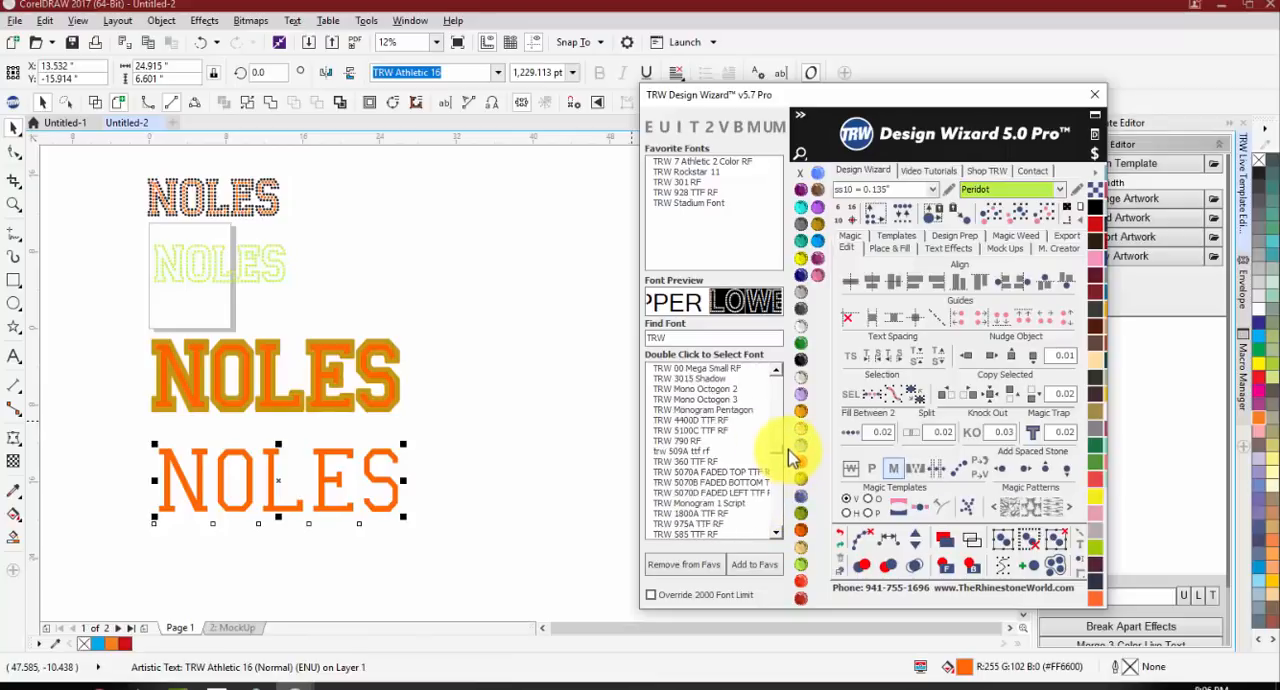
{"action": "type", "text": "ath"}
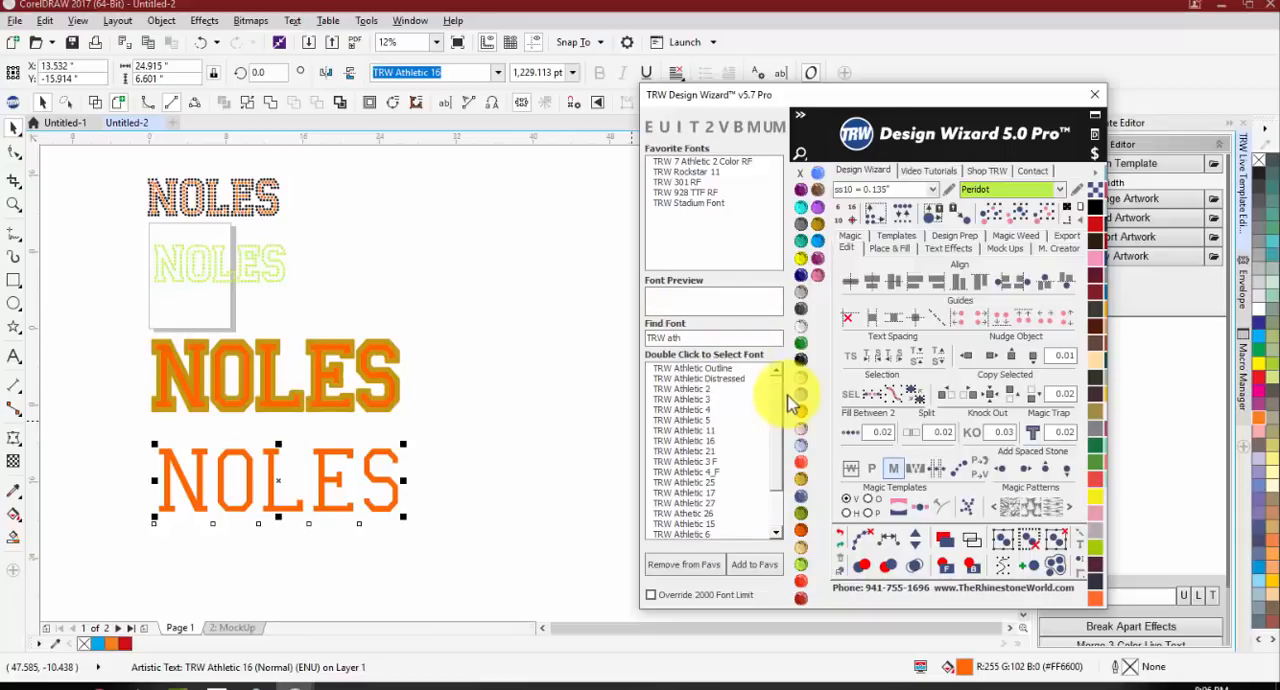
Step: Try TRW Athletic 5, 11 and 16 on the copied NOLES text and add TRW Athletic 16 to the favorite fonts
{"action": "double_click", "coordinate": [700, 420]}
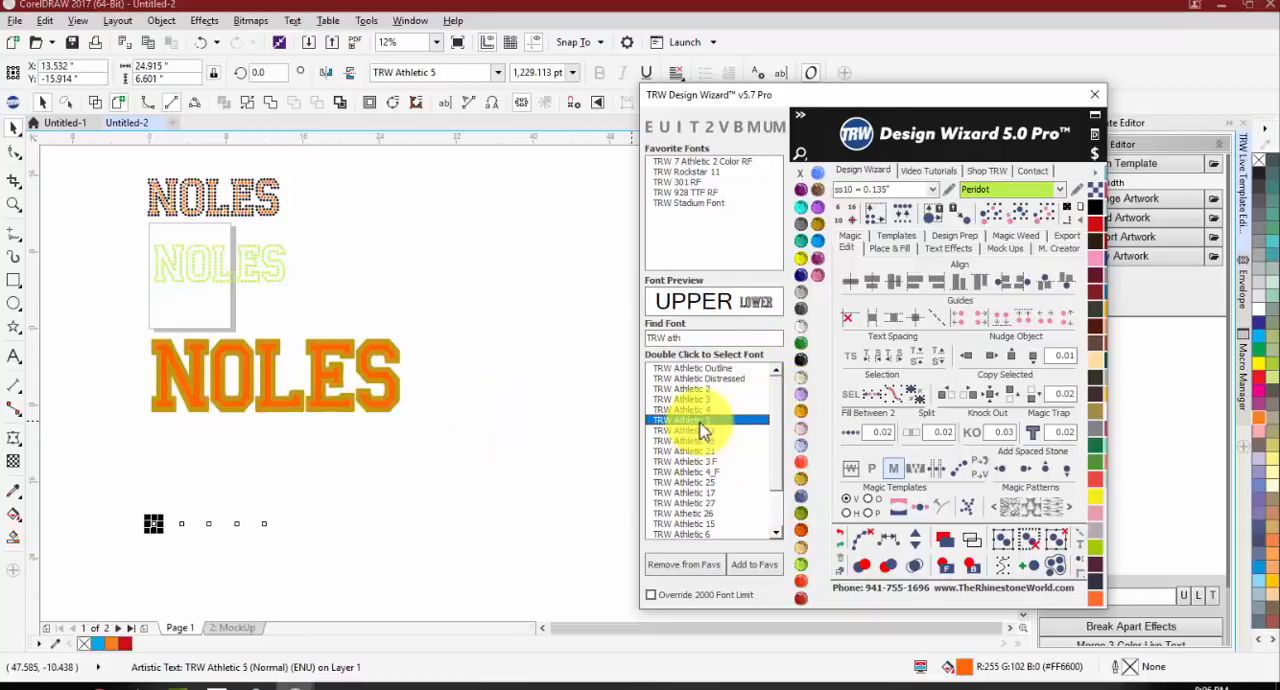
{"action": "double_click", "coordinate": [692, 431]}
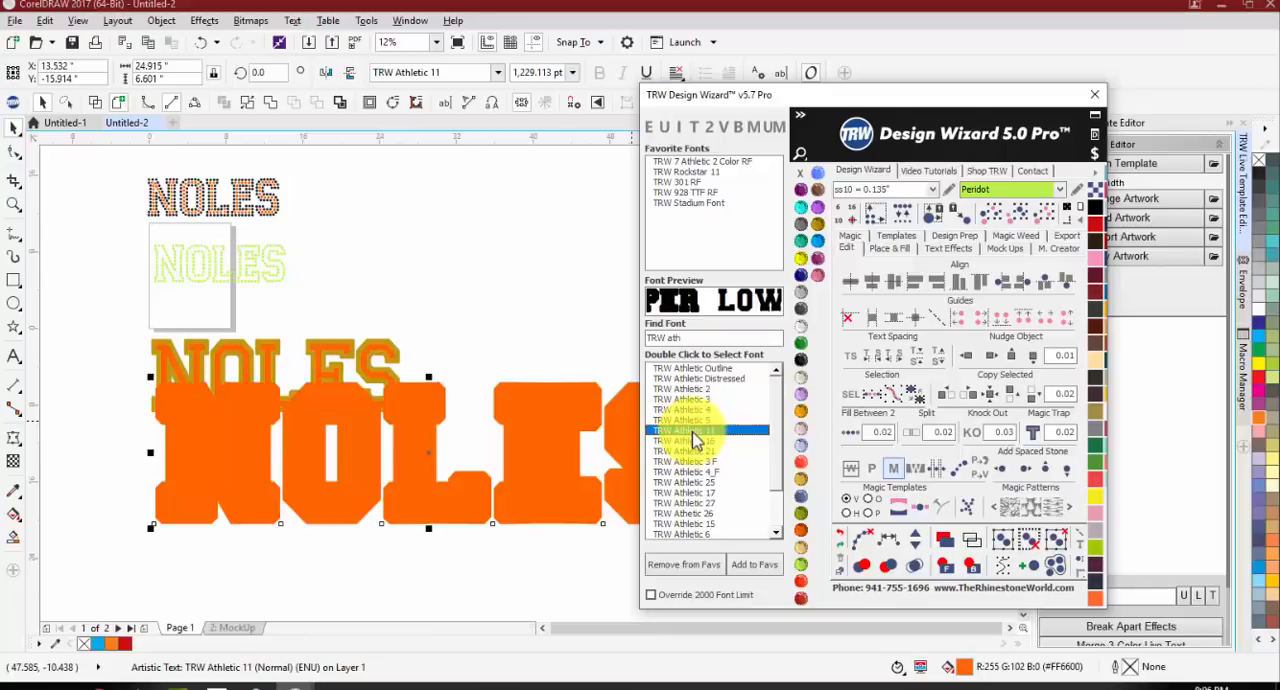
{"action": "double_click", "coordinate": [694, 442]}
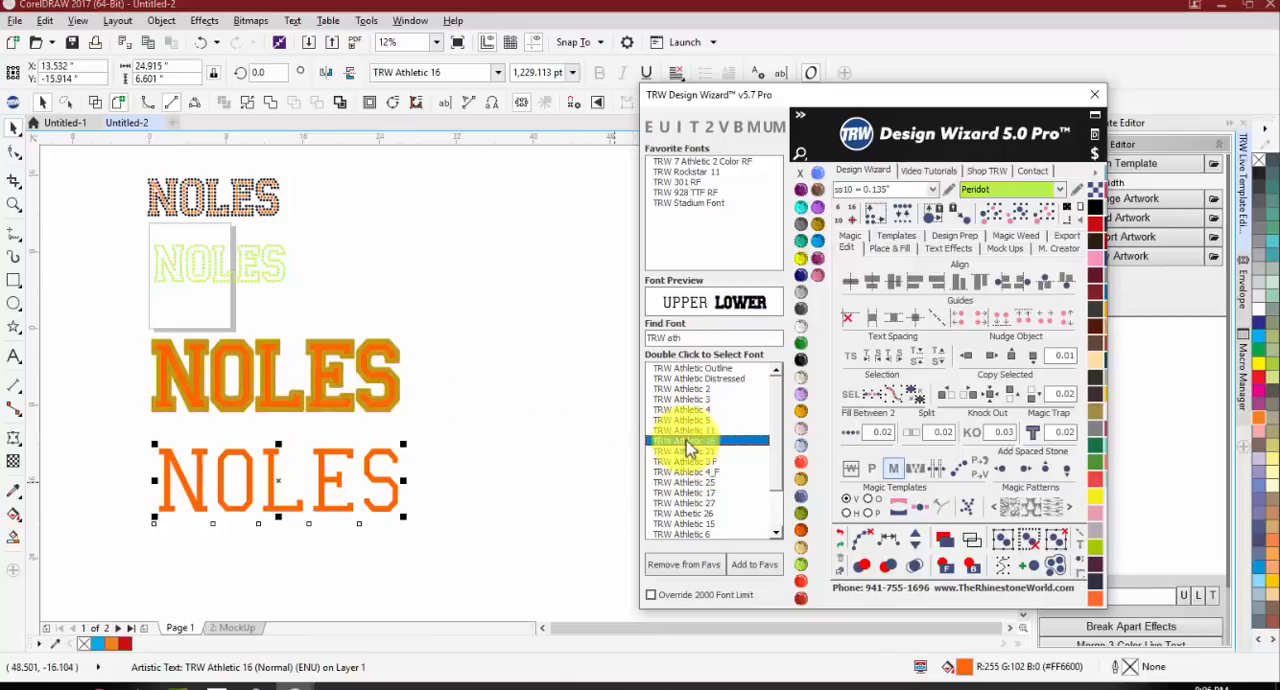
{"action": "left_click", "coordinate": [742, 570]}
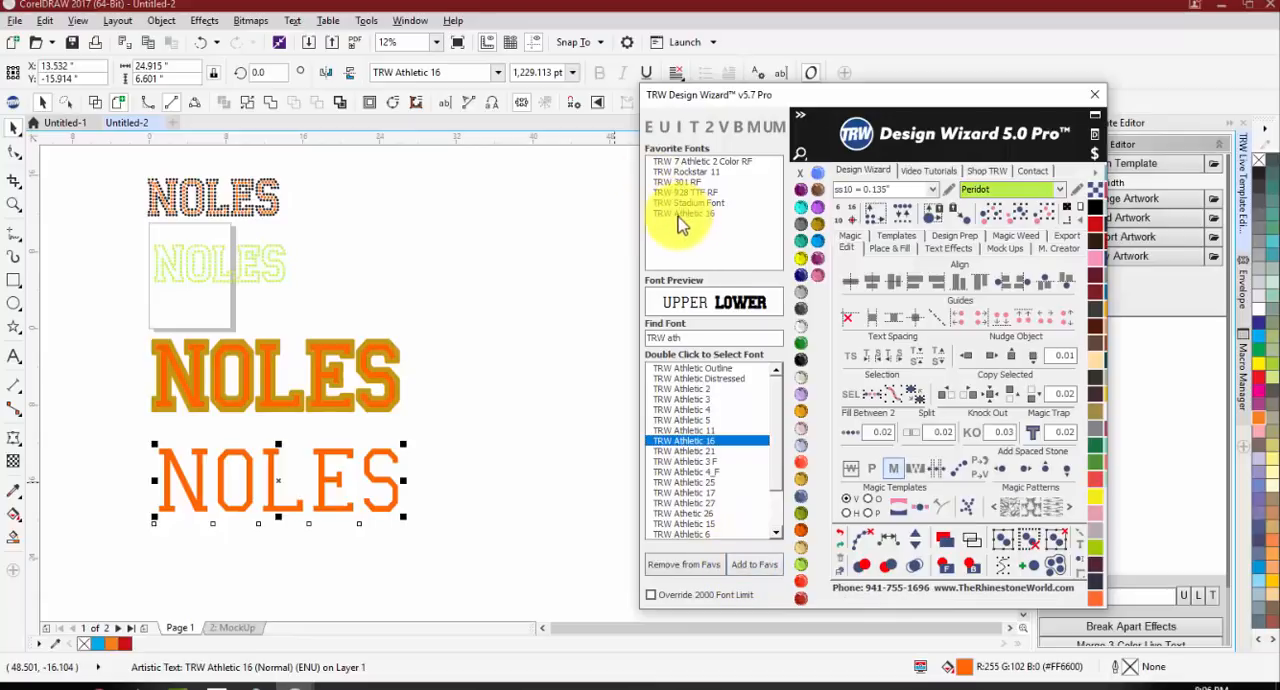
Step: Apply the favorite font TRW 301 RF to the NOLES copy, move the text lower, and remove that font from the favorites
{"action": "double_click", "coordinate": [677, 182]}
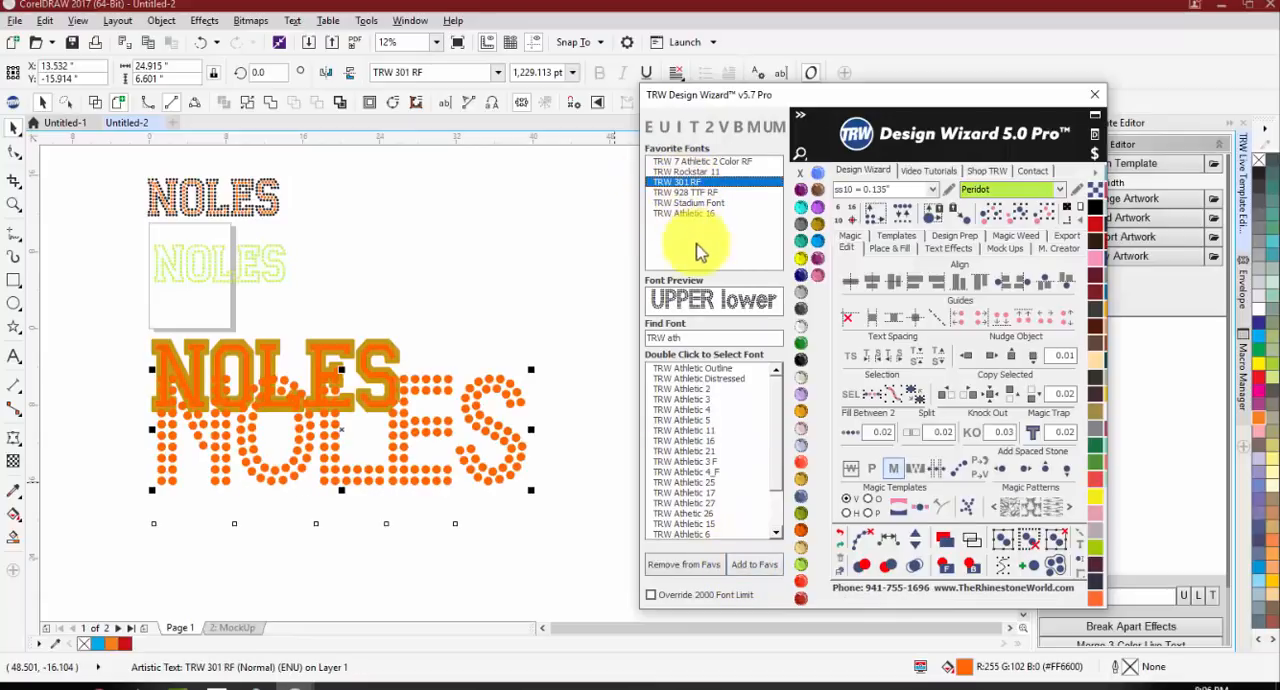
{"action": "left_click_drag", "start_coordinate": [508, 423], "coordinate": [530, 531]}
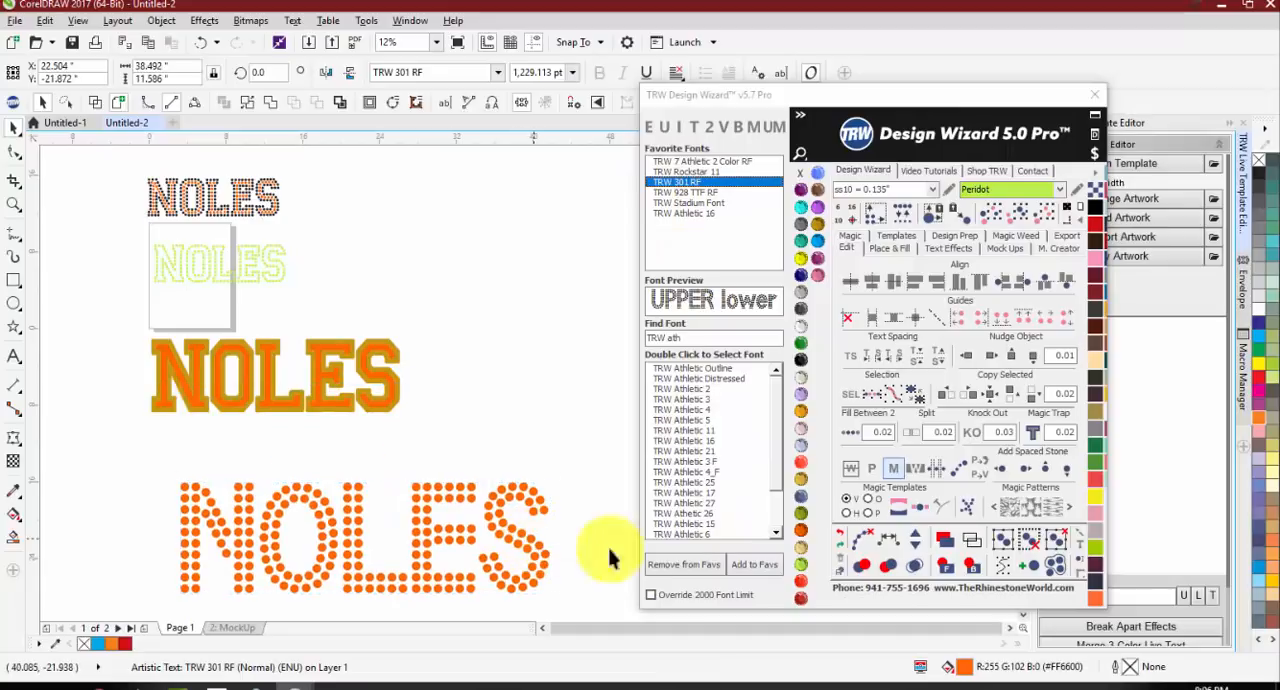
{"action": "left_click", "coordinate": [688, 566]}
{"action": "left_click", "coordinate": [617, 286]}
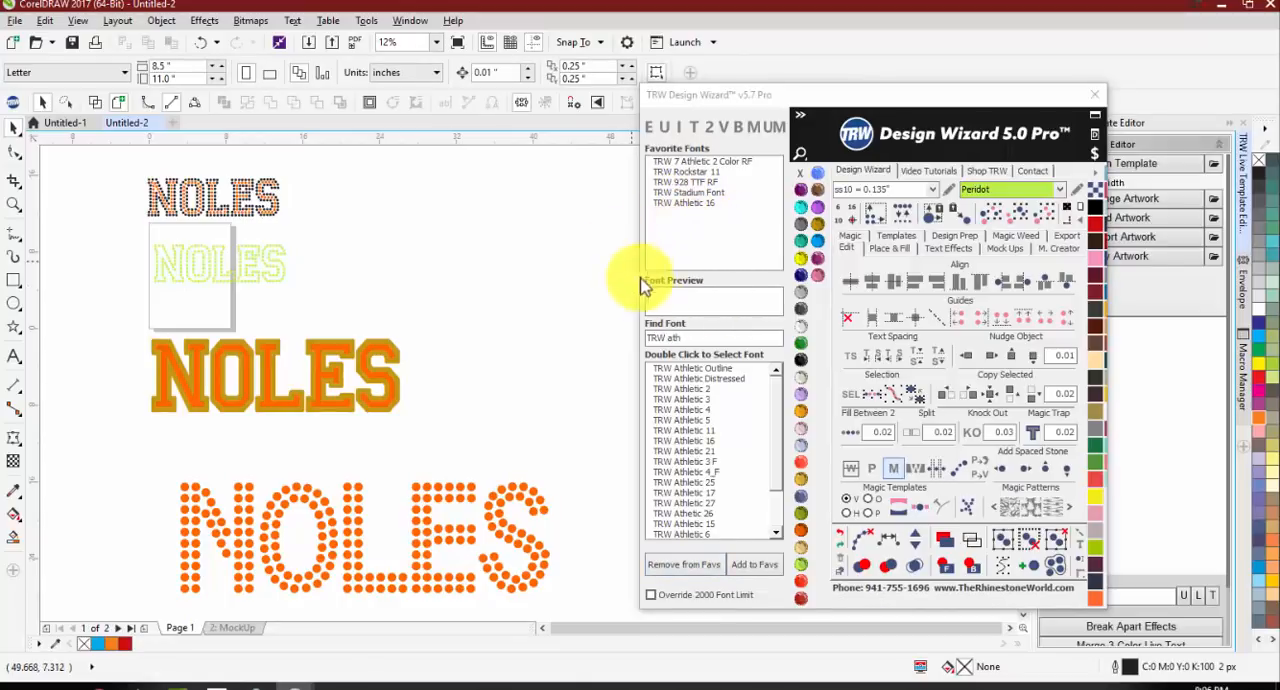
Step: Search the font list for "imp" and for "ari", and clear the font search
{"action": "left_click", "coordinate": [678, 339]}
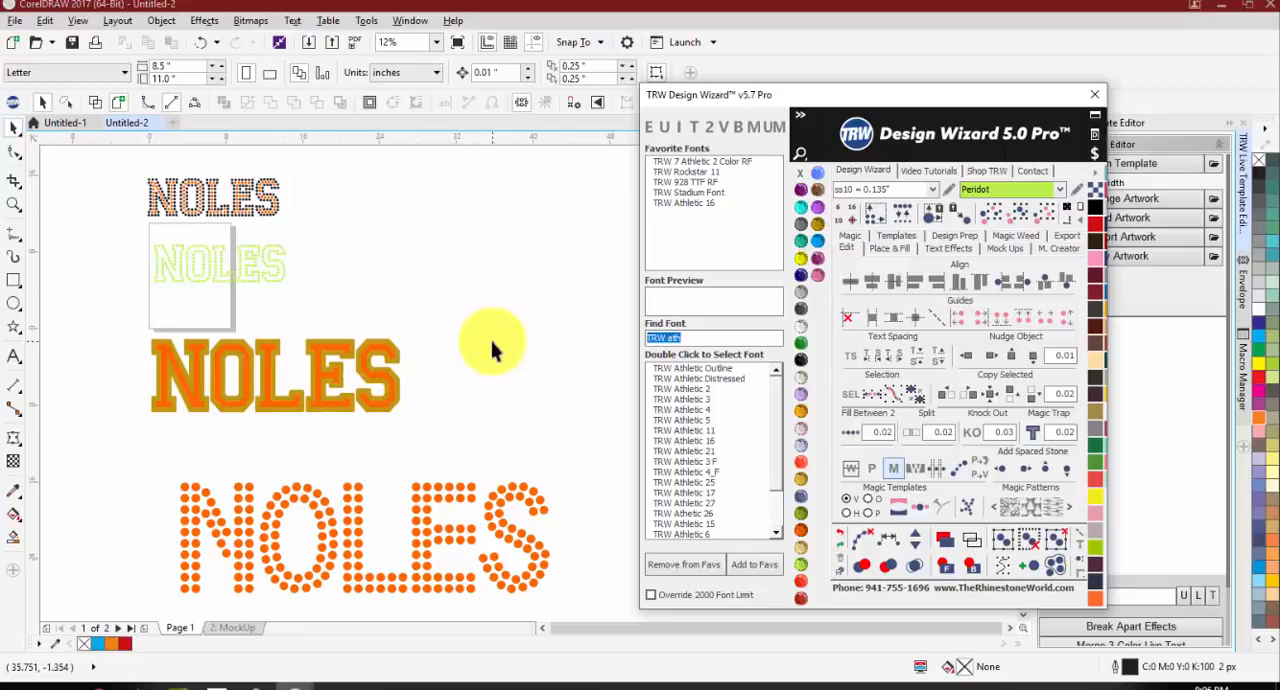
{"action": "type", "text": "imp"}
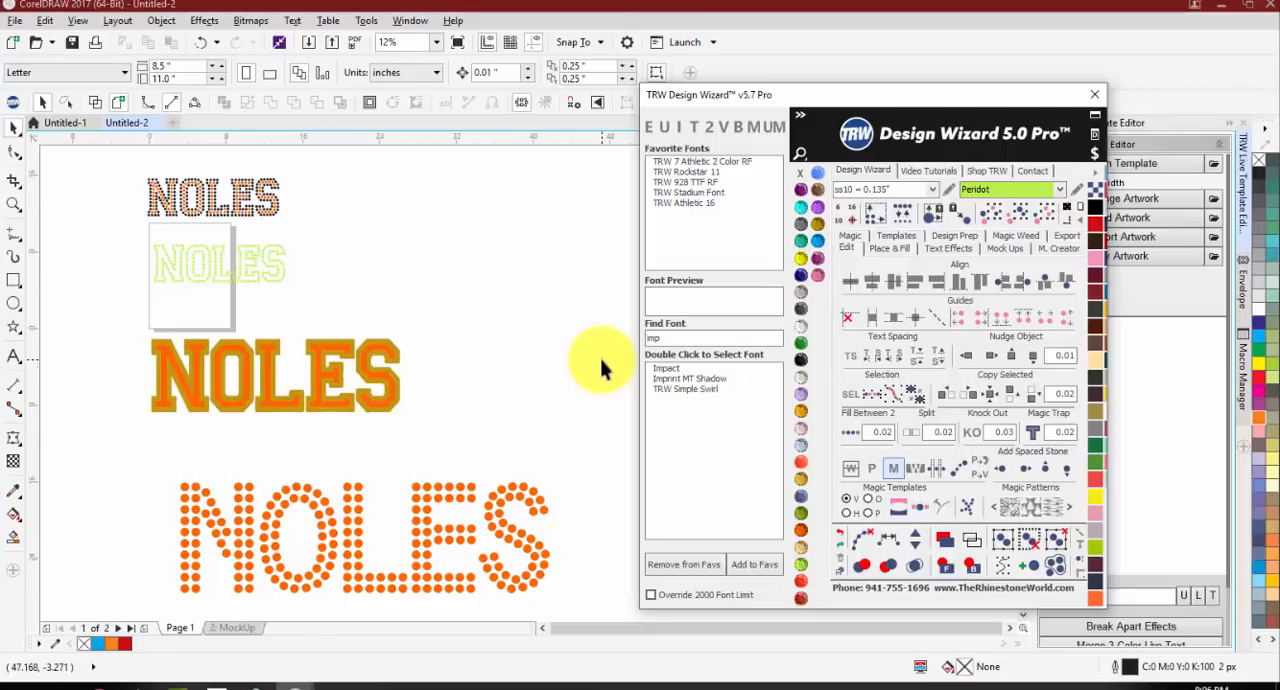
{"action": "double_click", "coordinate": [664, 337]}
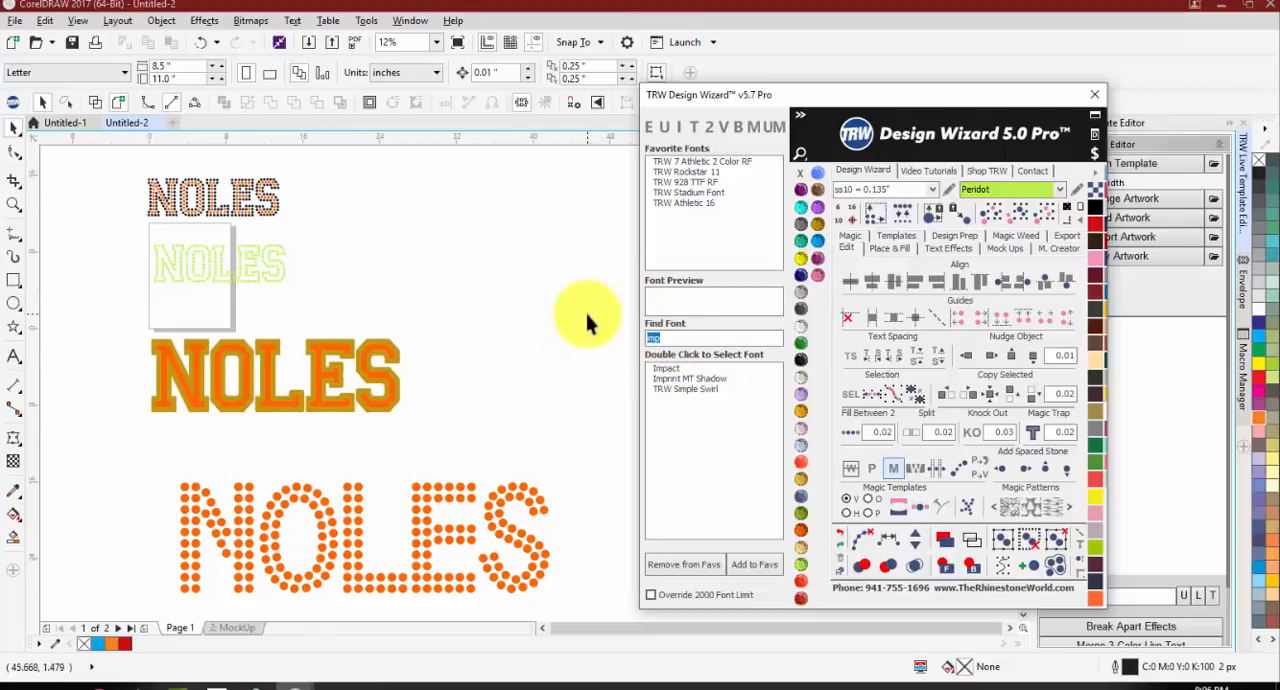
{"action": "type", "text": "a"}
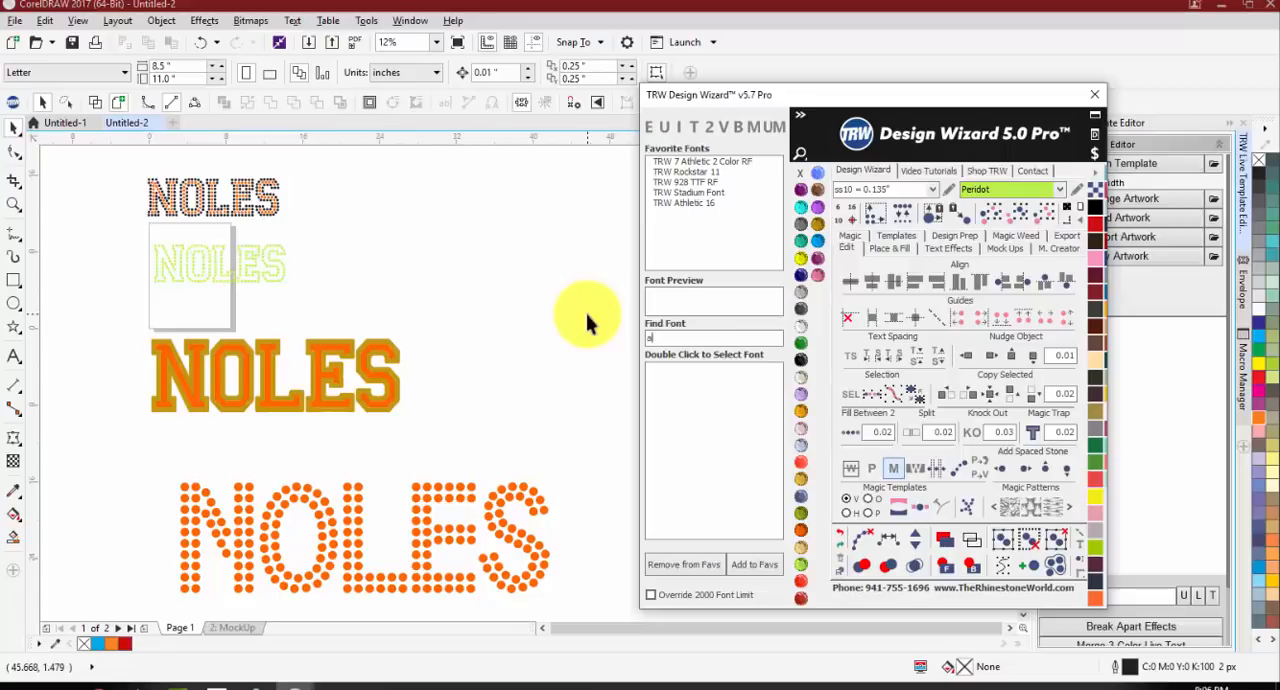
{"action": "type", "text": "ri"}
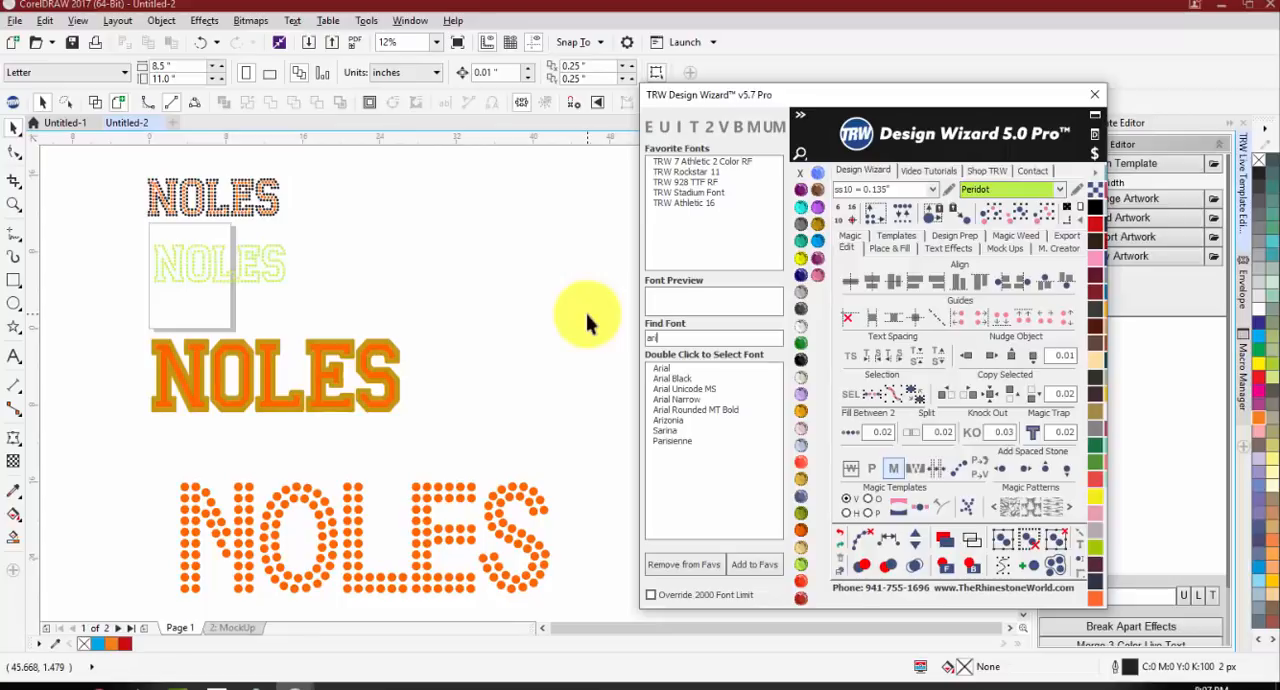
{"action": "key", "text": "BackSpace"}
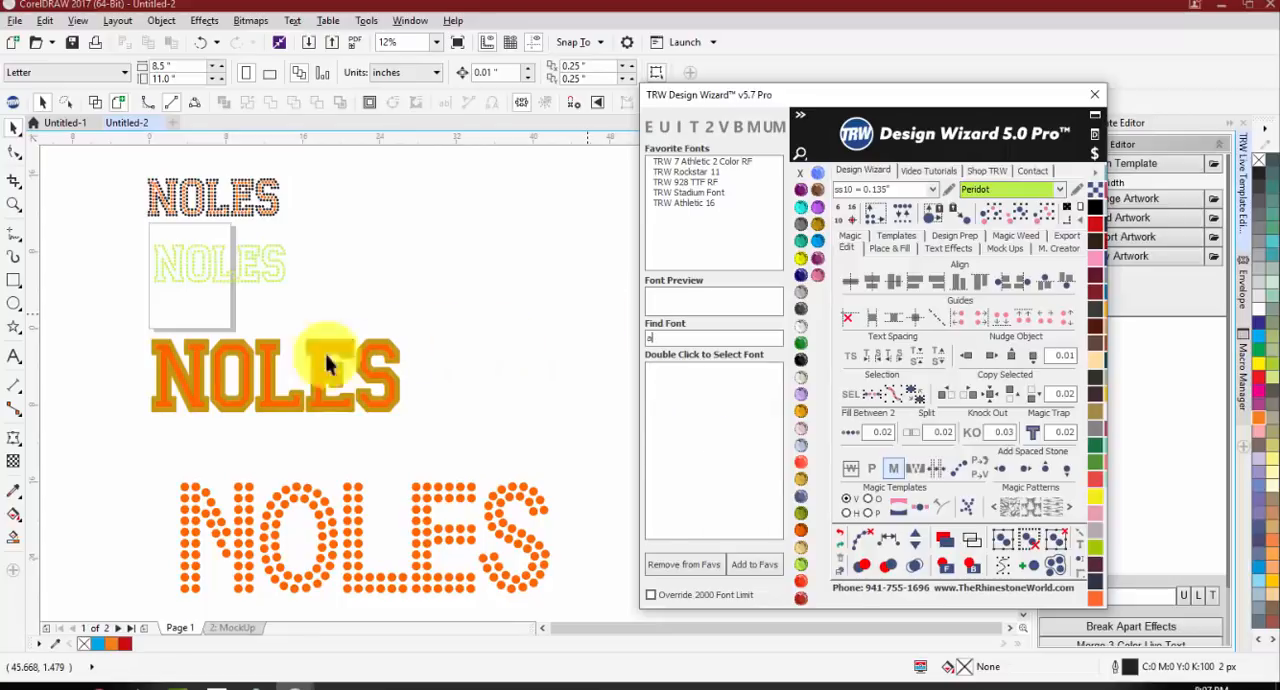
{"action": "key", "text": "BackSpace"}
Step: Delete the dotted TRW 301 RF NOLES text below the two-colour NOLES
{"action": "left_click", "coordinate": [502, 505]}
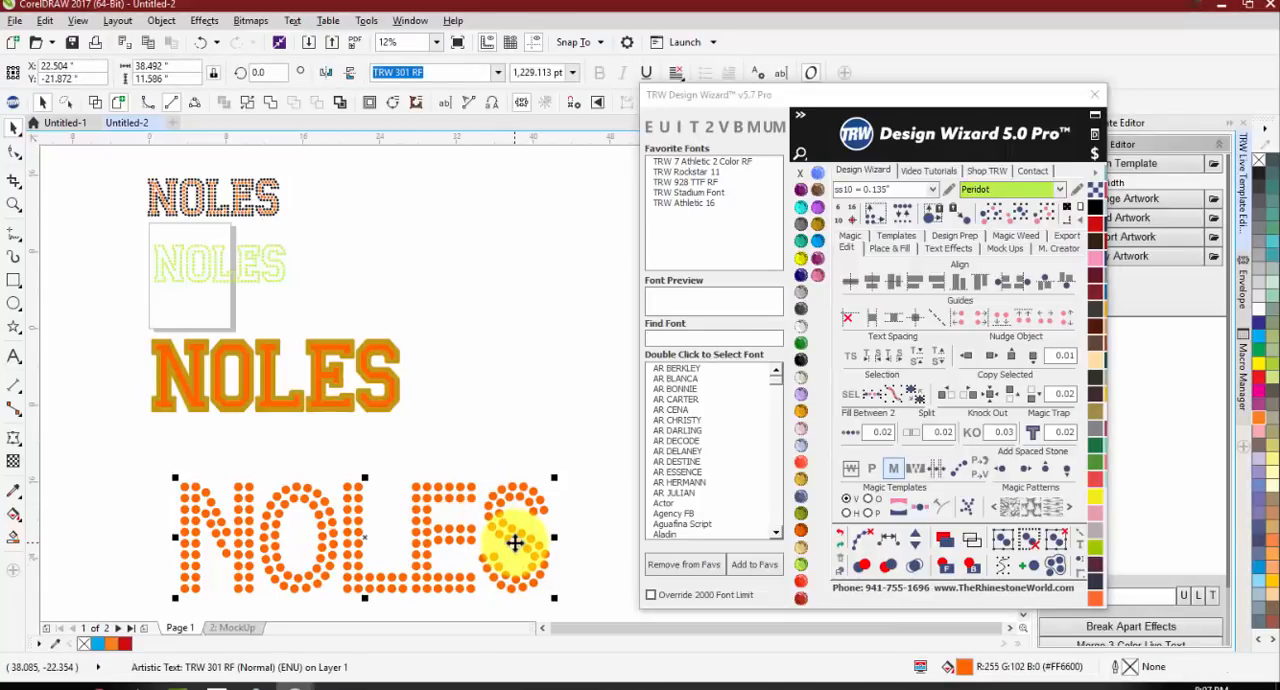
{"action": "left_click", "coordinate": [432, 443]}
{"action": "left_click", "coordinate": [432, 512]}
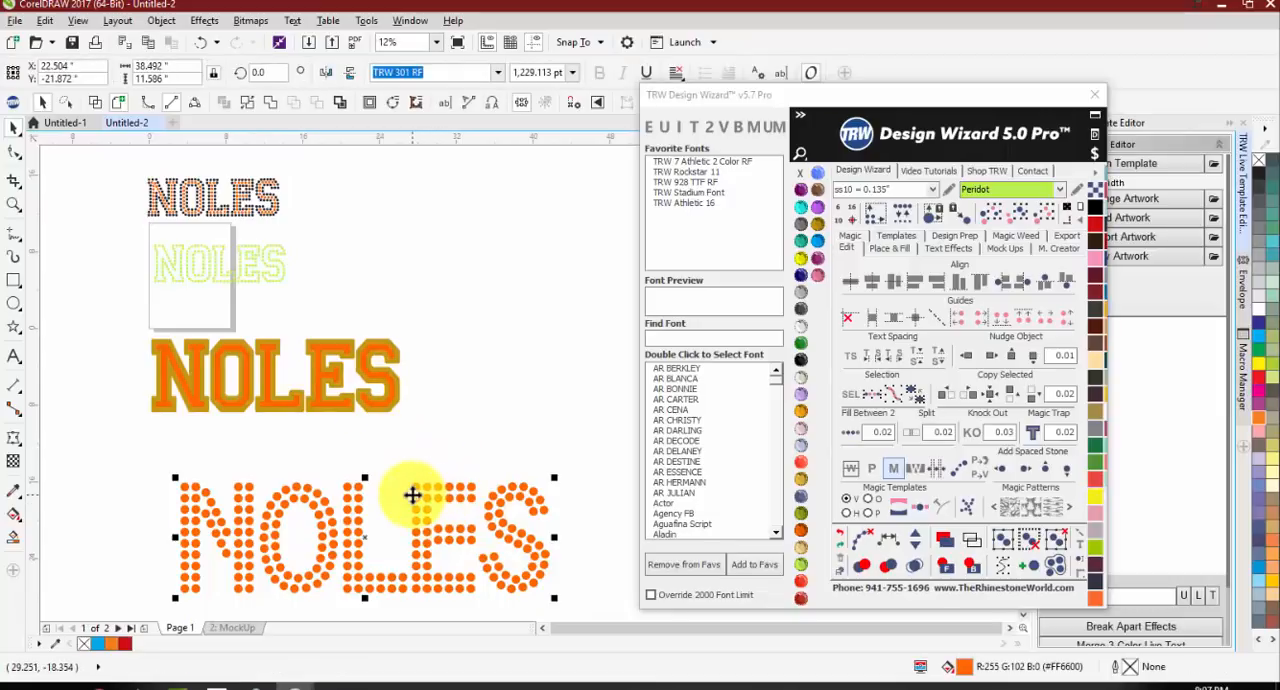
{"action": "key", "text": "Delete"}
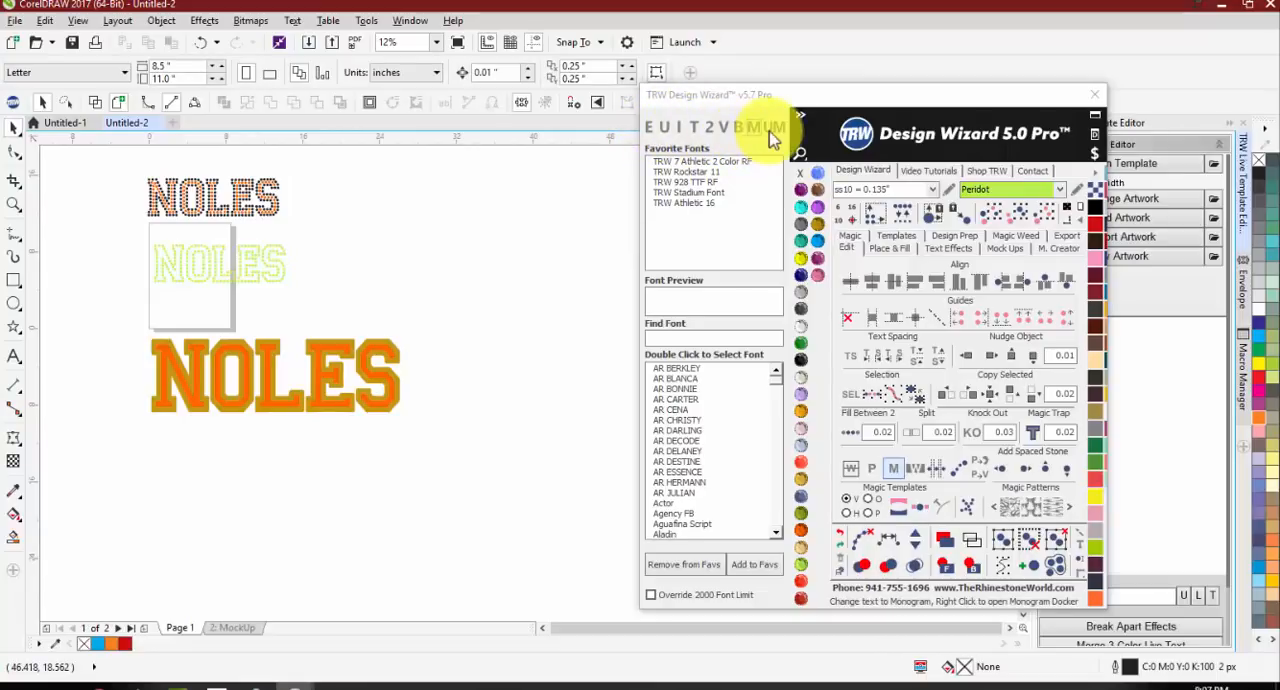
Step: Move the orange NOLES text off its gold backing to just below it and replace its wording with MUSTANGS
{"action": "left_click", "coordinate": [314, 380]}
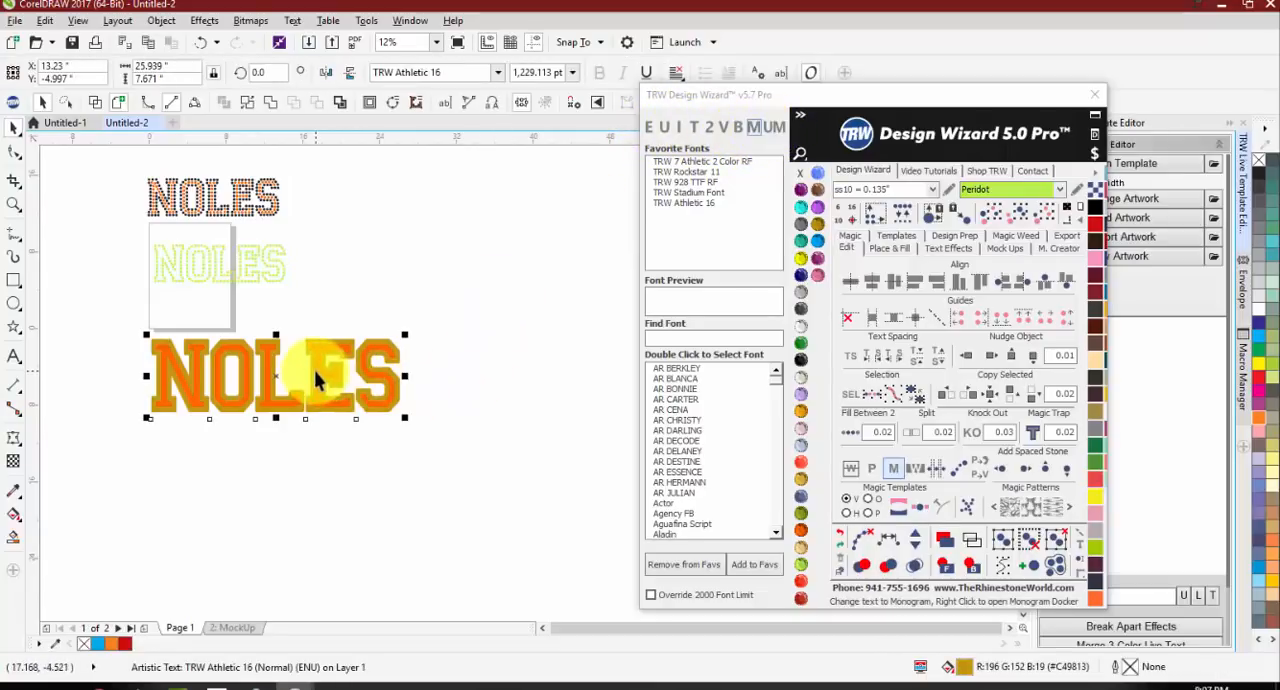
{"action": "left_click_drag", "start_coordinate": [327, 366], "coordinate": [323, 490]}
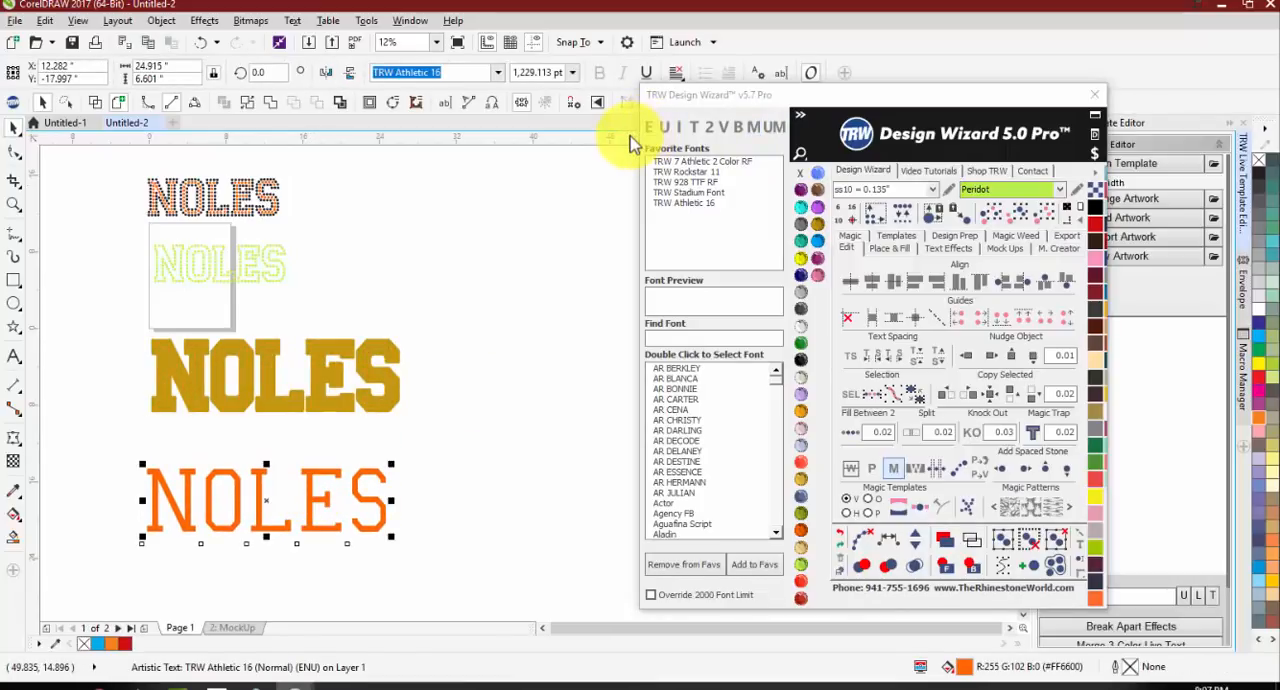
{"action": "left_click", "coordinate": [651, 130]}
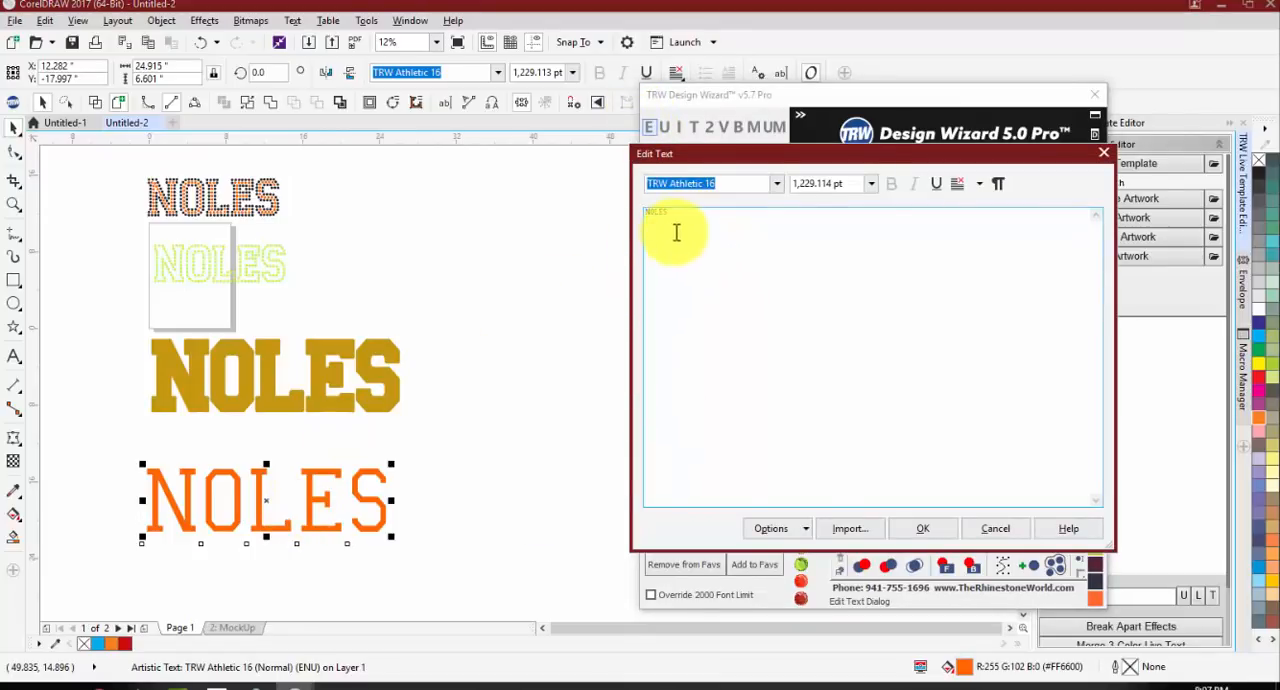
{"action": "left_click_drag", "start_coordinate": [736, 214], "coordinate": [485, 190]}
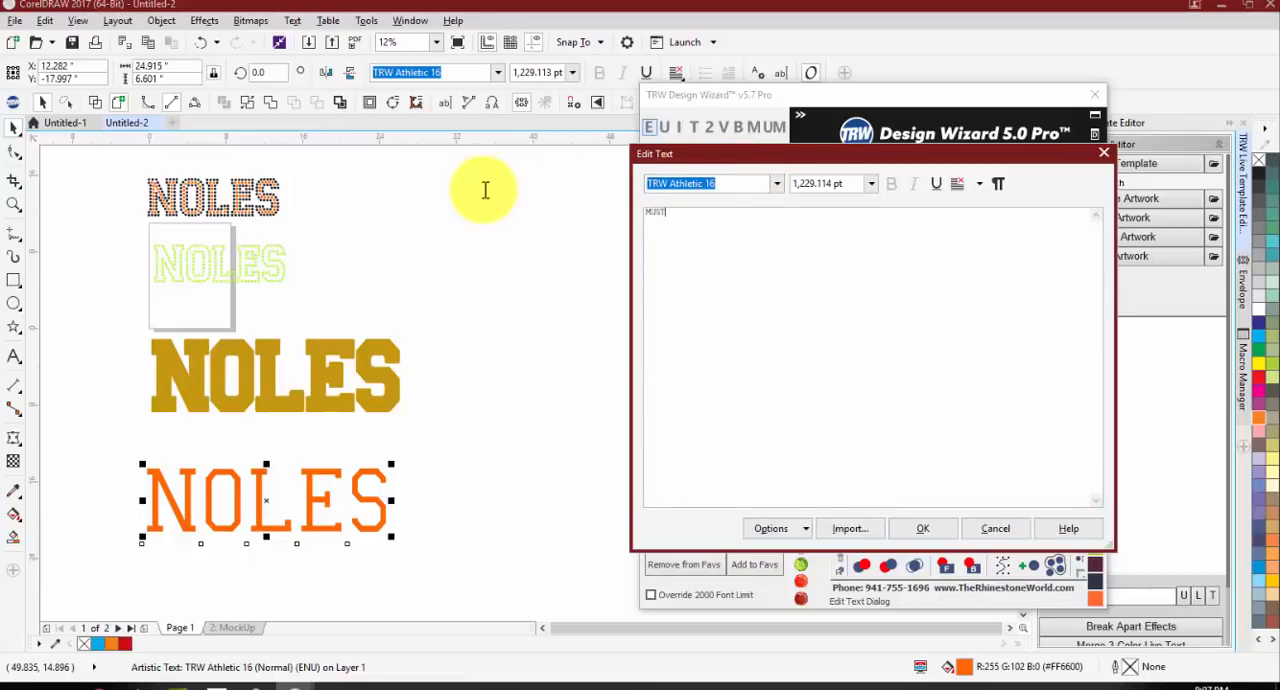
Step: Set the font of the MUSTANGS text to Squada One and apply the text edit
{"action": "left_click_drag", "start_coordinate": [748, 211], "coordinate": [645, 212]}
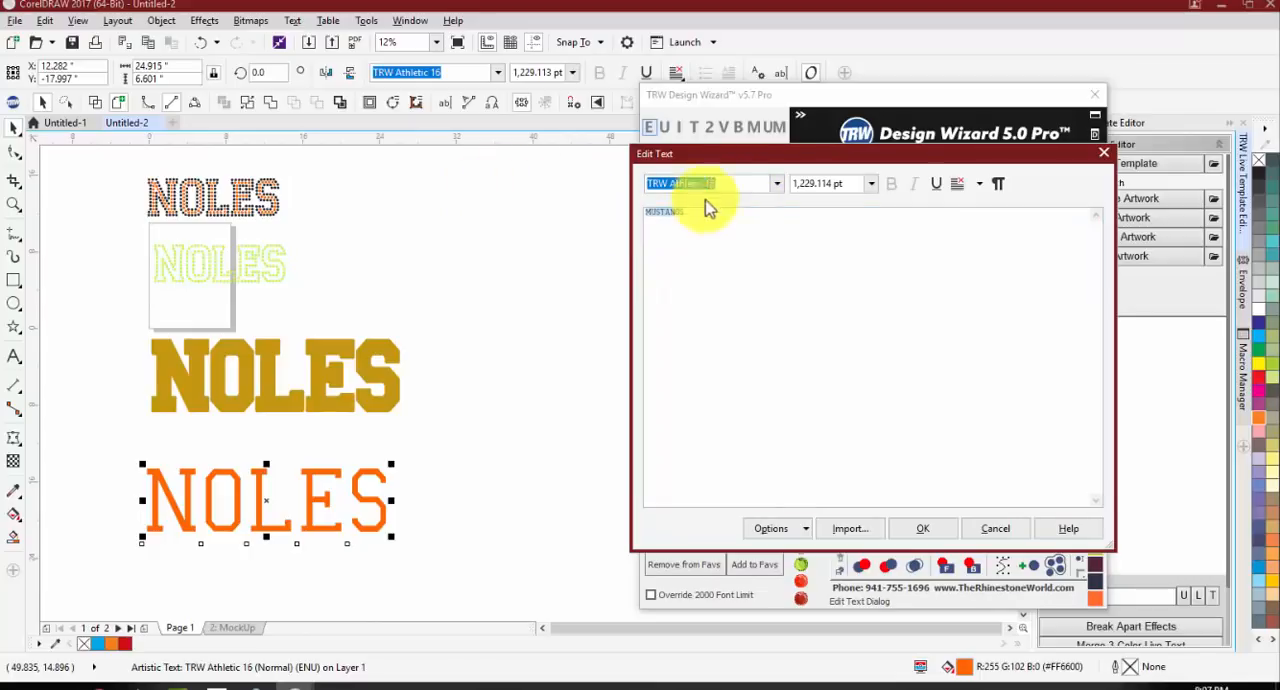
{"action": "left_click", "coordinate": [777, 186]}
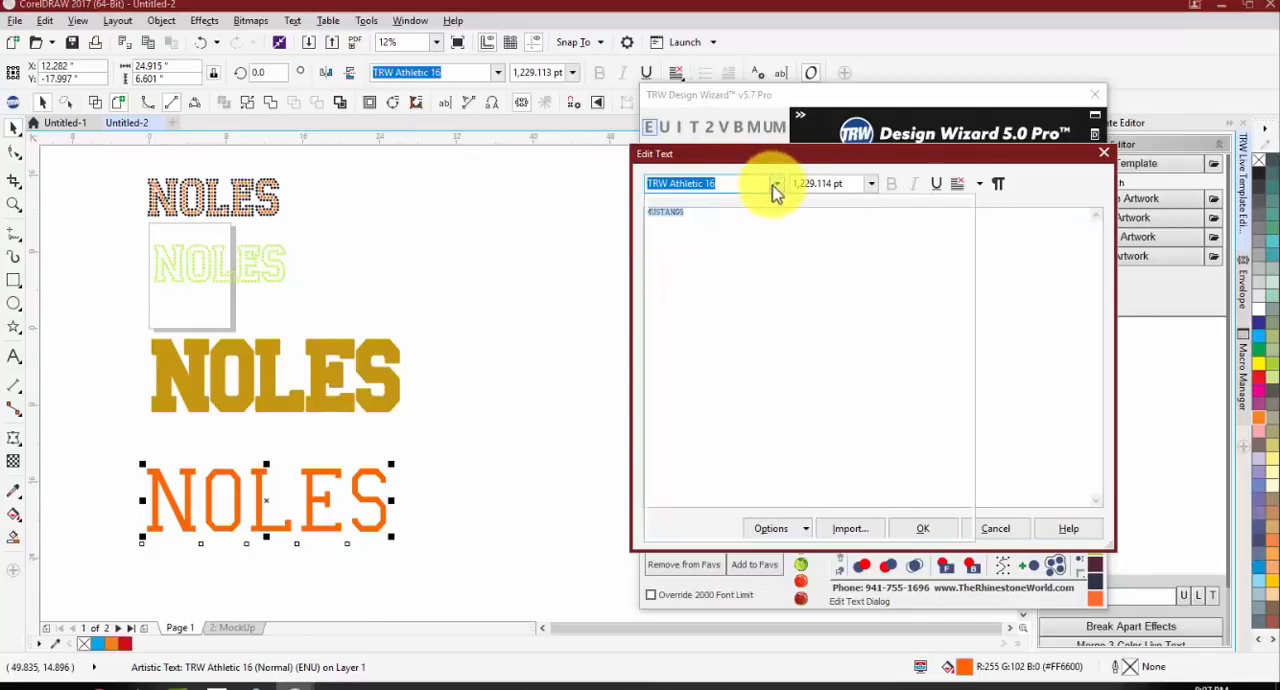
{"action": "left_click", "coordinate": [776, 188]}
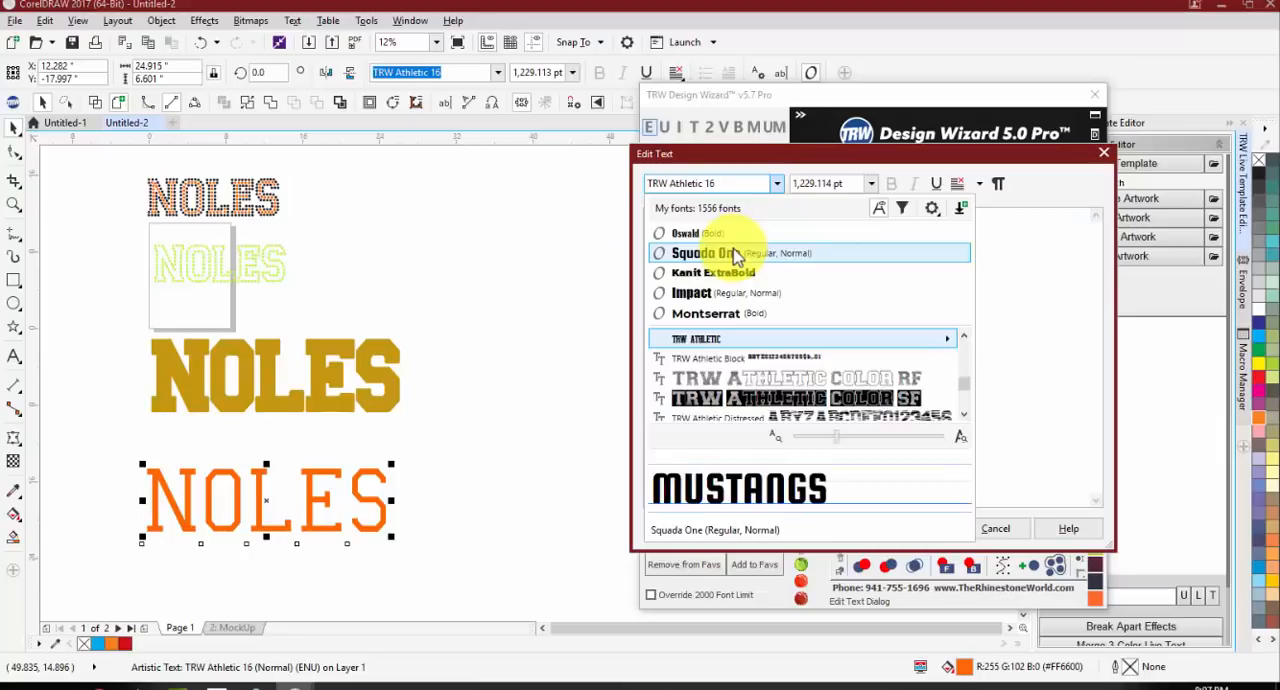
{"action": "left_click", "coordinate": [735, 255]}
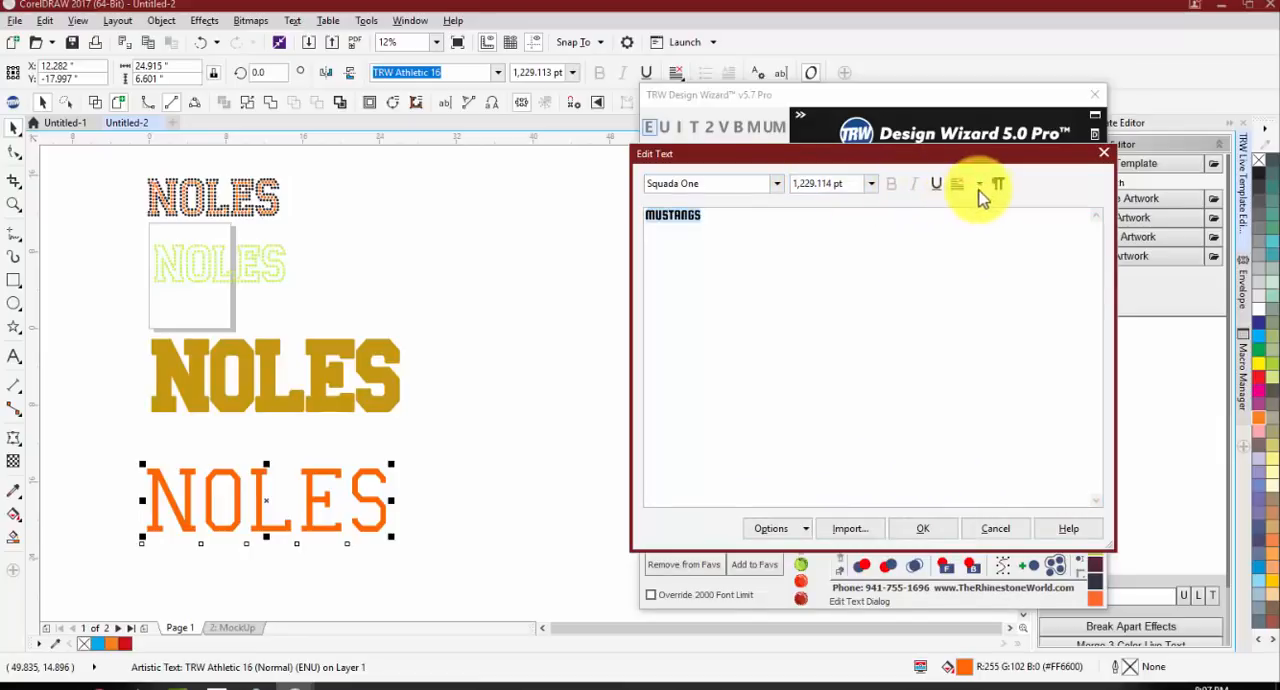
{"action": "left_click", "coordinate": [915, 529]}
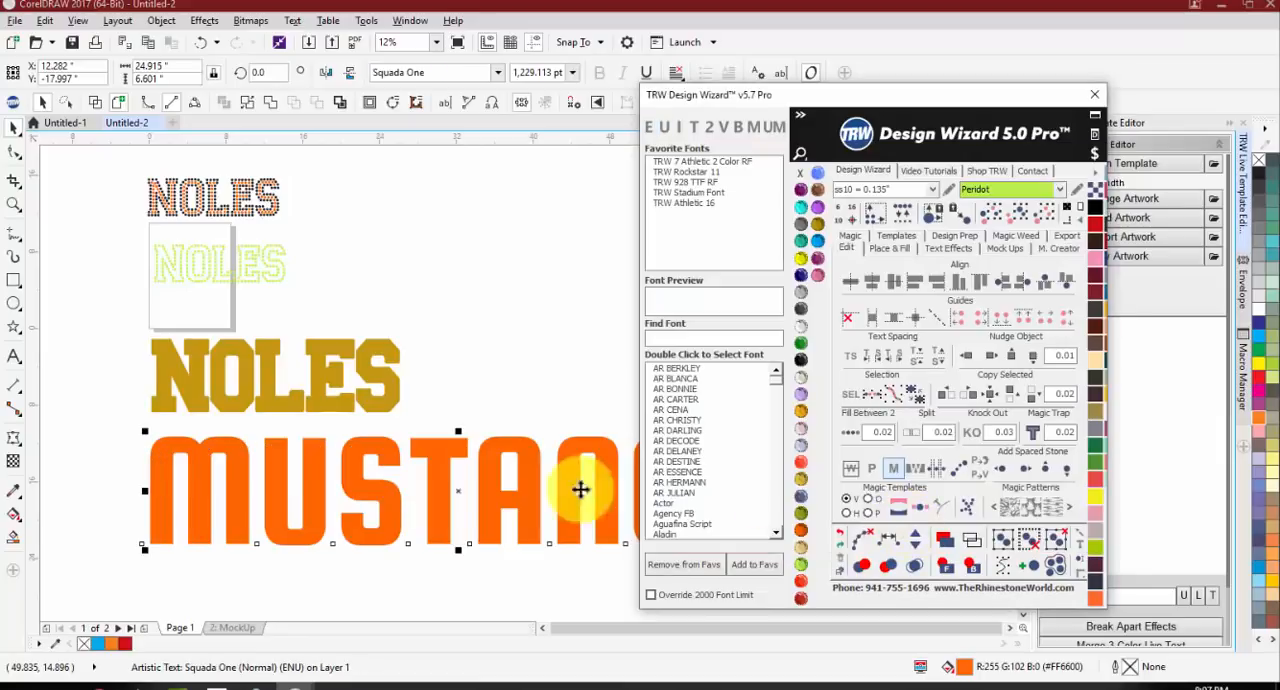
{"action": "scroll", "coordinate": [270, 420], "scroll_direction": "down", "scroll_amount": 2}
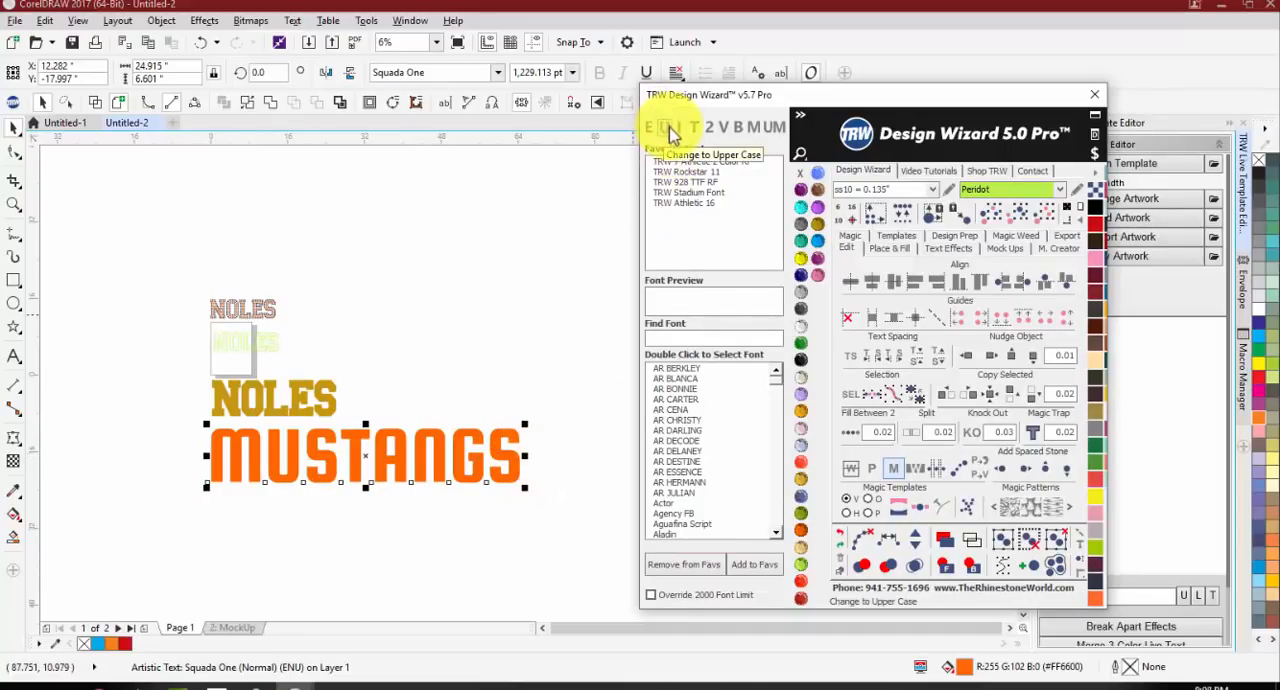
Step: Try lower case and title case on the MUSTANGS text and return it to upper case
{"action": "left_click", "coordinate": [676, 131]}
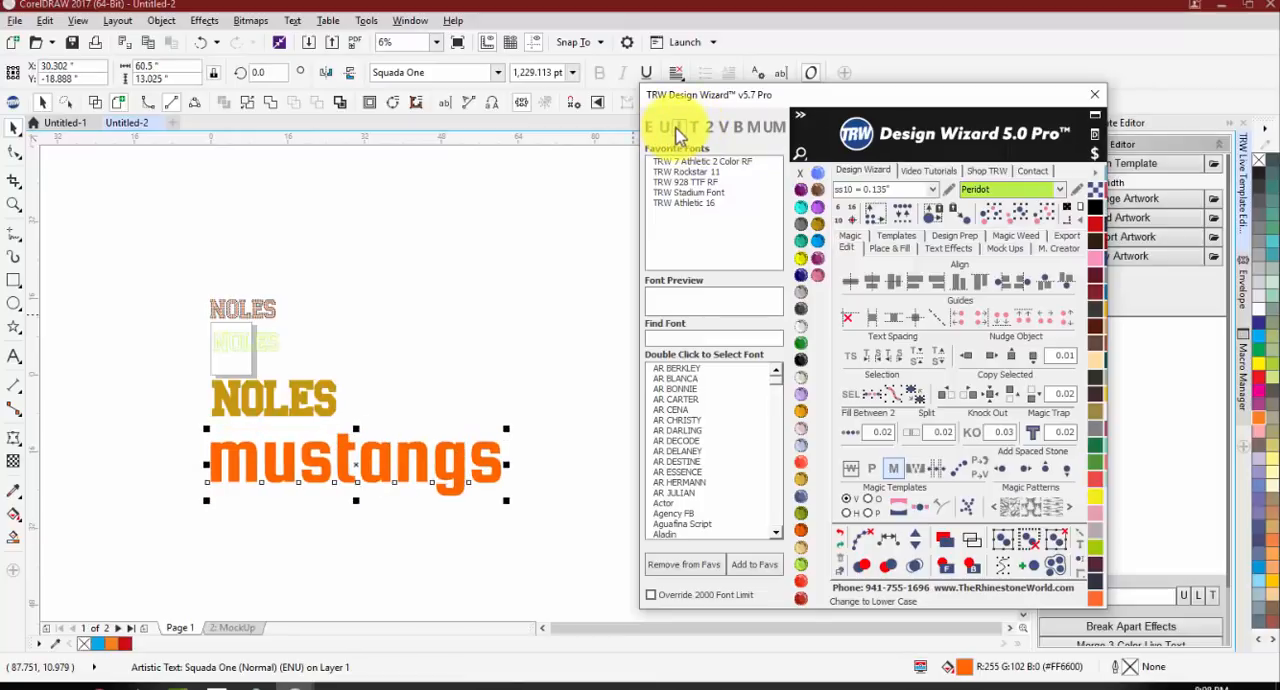
{"action": "left_click", "coordinate": [694, 131]}
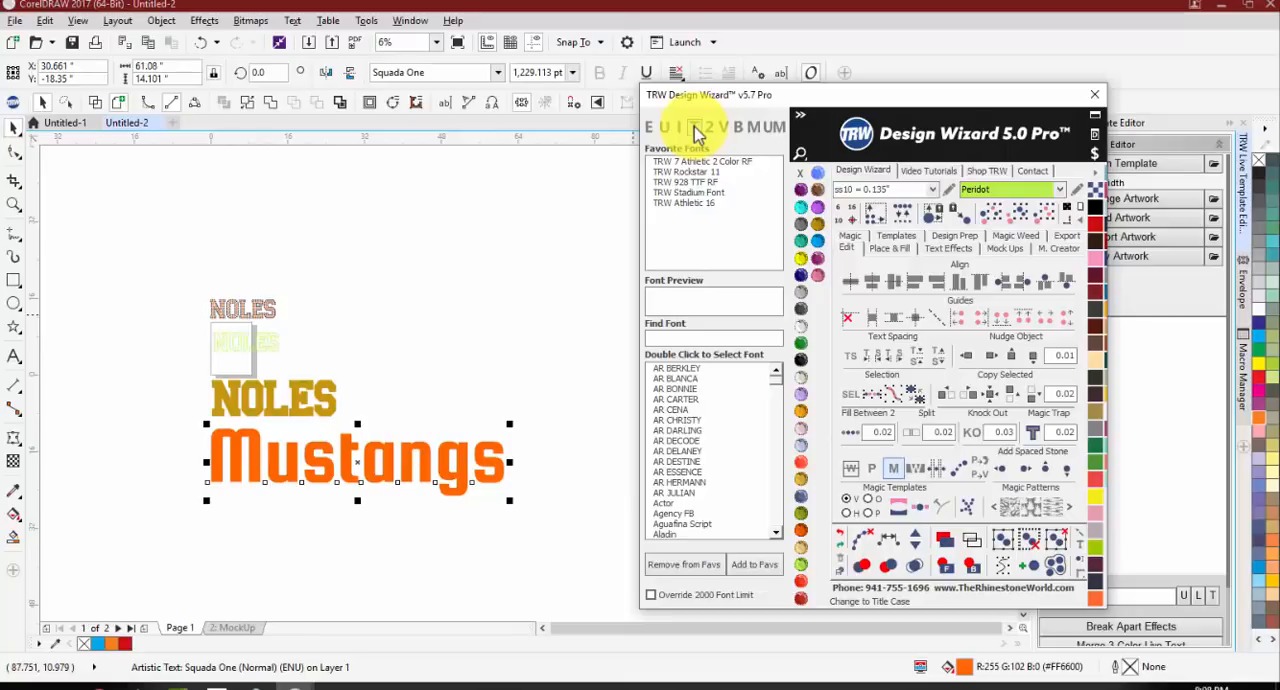
{"action": "left_click", "coordinate": [663, 128]}
{"action": "left_click", "coordinate": [678, 130]}
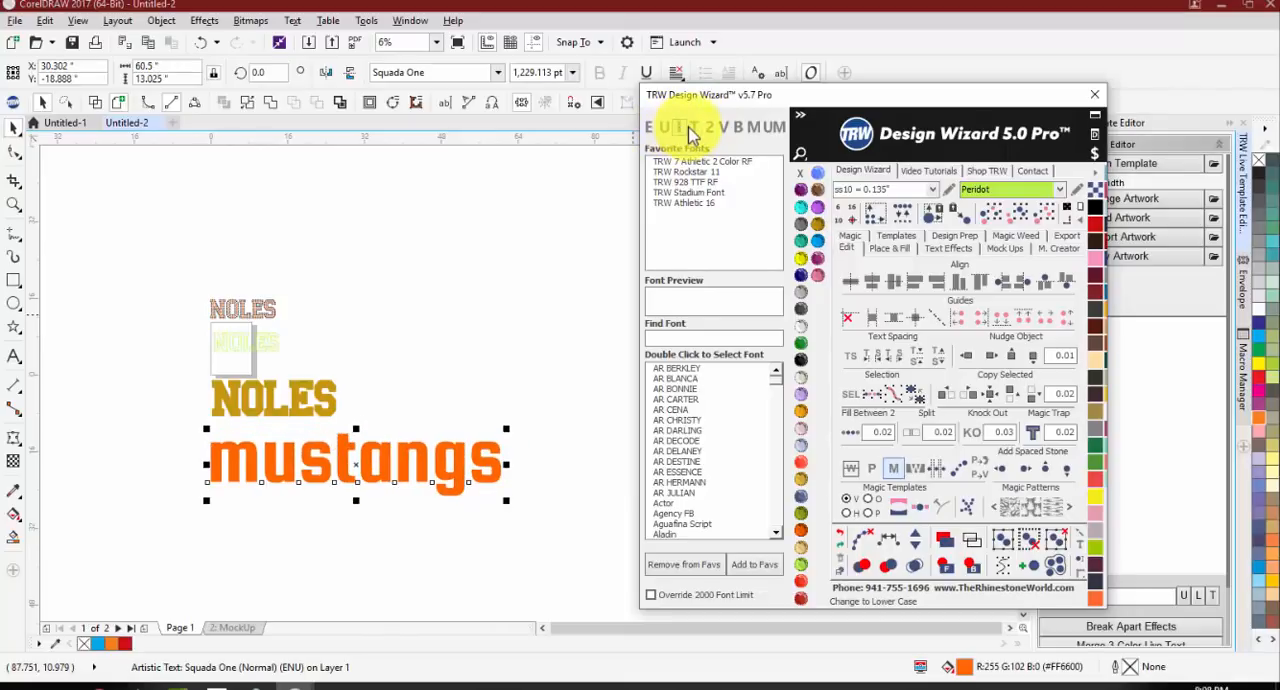
{"action": "left_click", "coordinate": [694, 130]}
{"action": "left_click", "coordinate": [665, 130]}
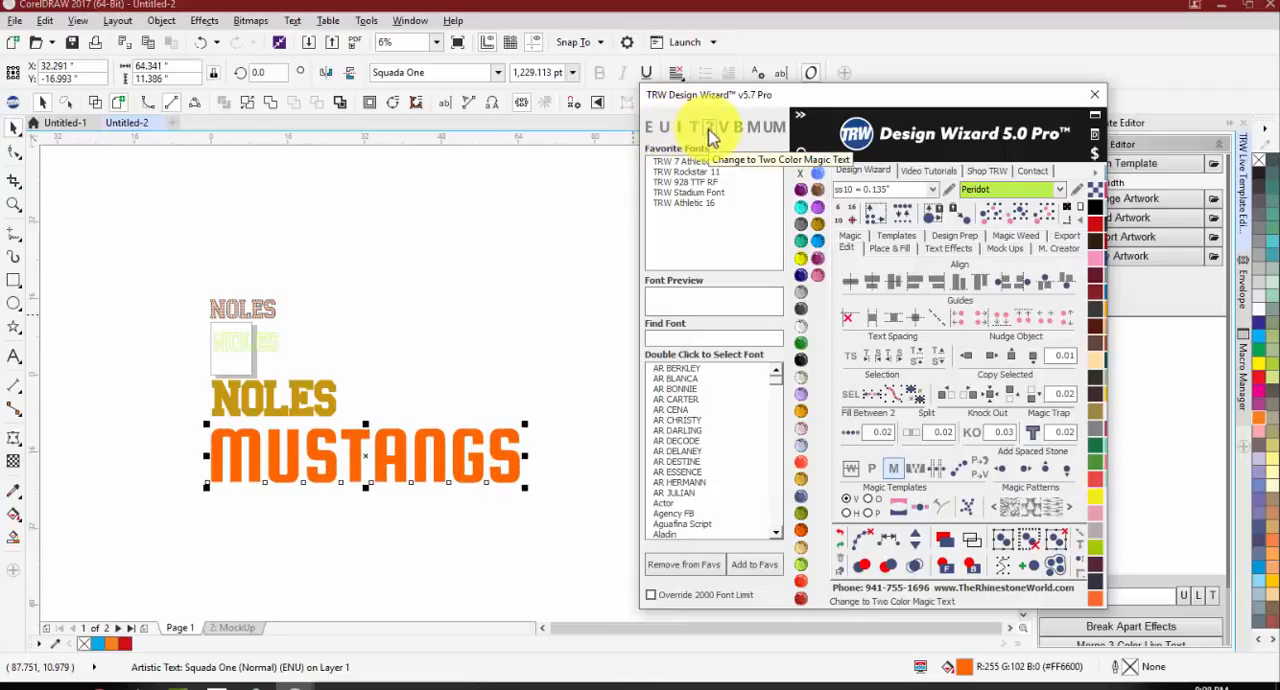
Step: Convert the gold NOLES text to two-colour magic text
{"action": "left_click", "coordinate": [194, 443]}
{"action": "scroll", "coordinate": [240, 412], "scroll_direction": "up", "scroll_amount": 2}
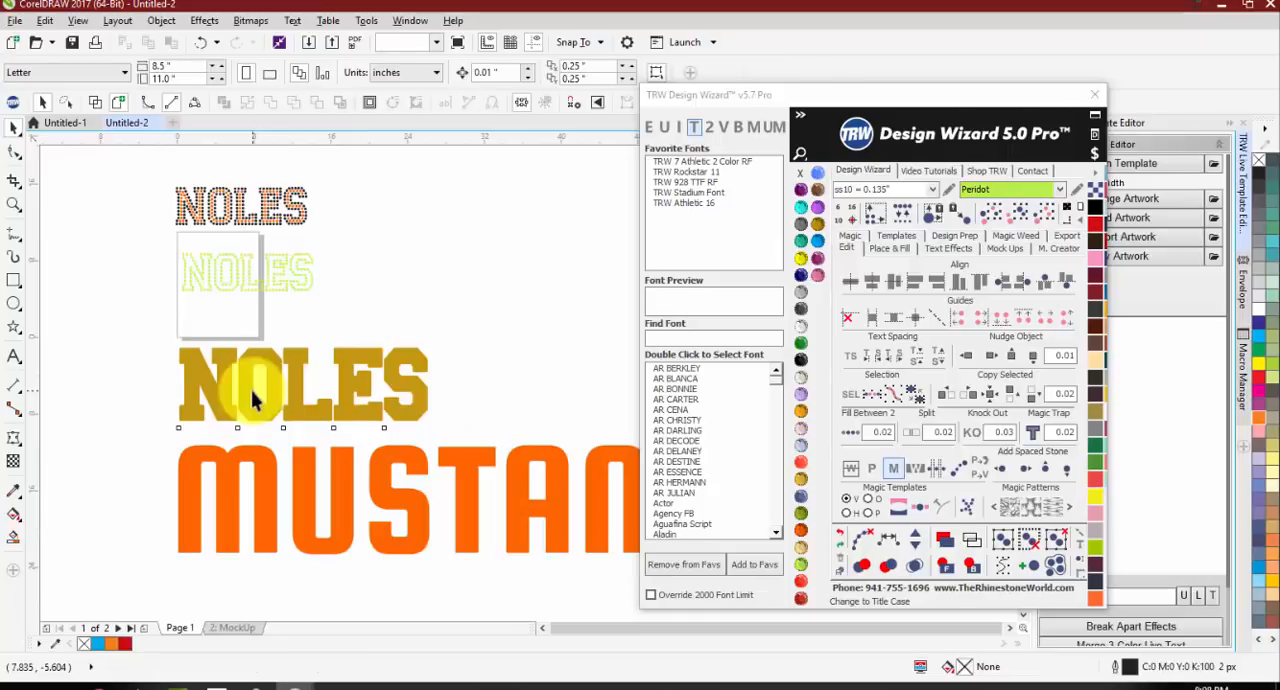
{"action": "left_click", "coordinate": [253, 398]}
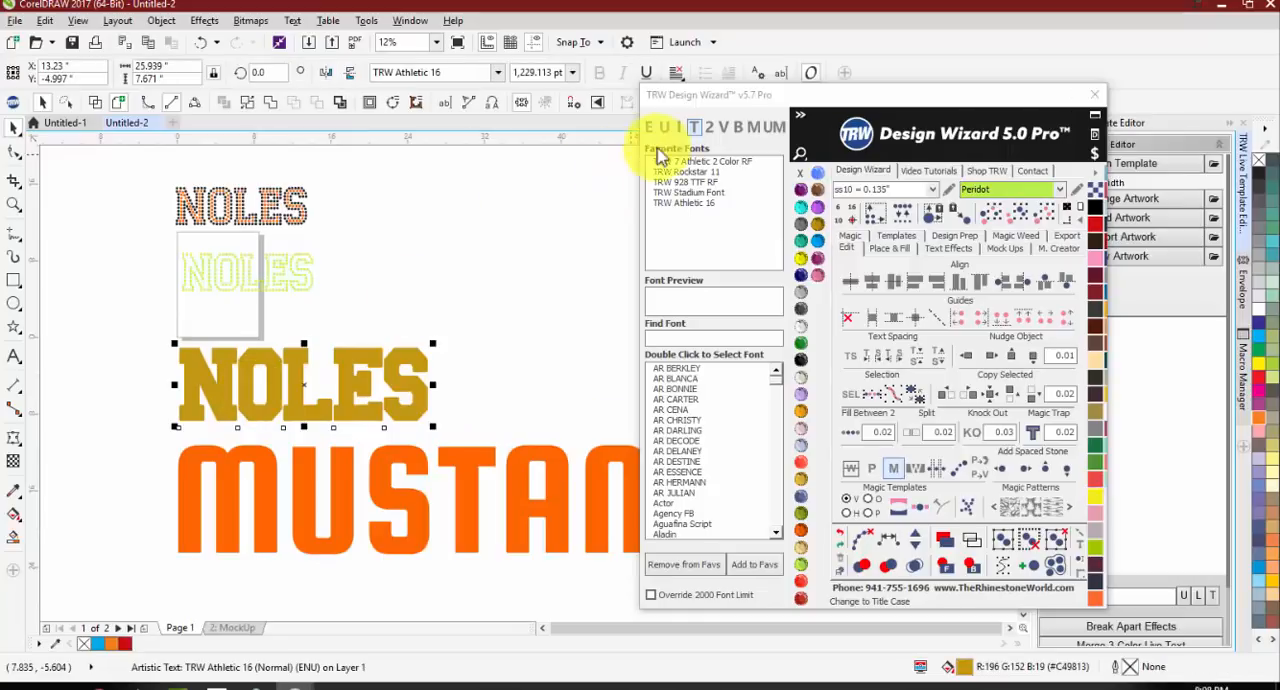
{"action": "left_click", "coordinate": [707, 131]}
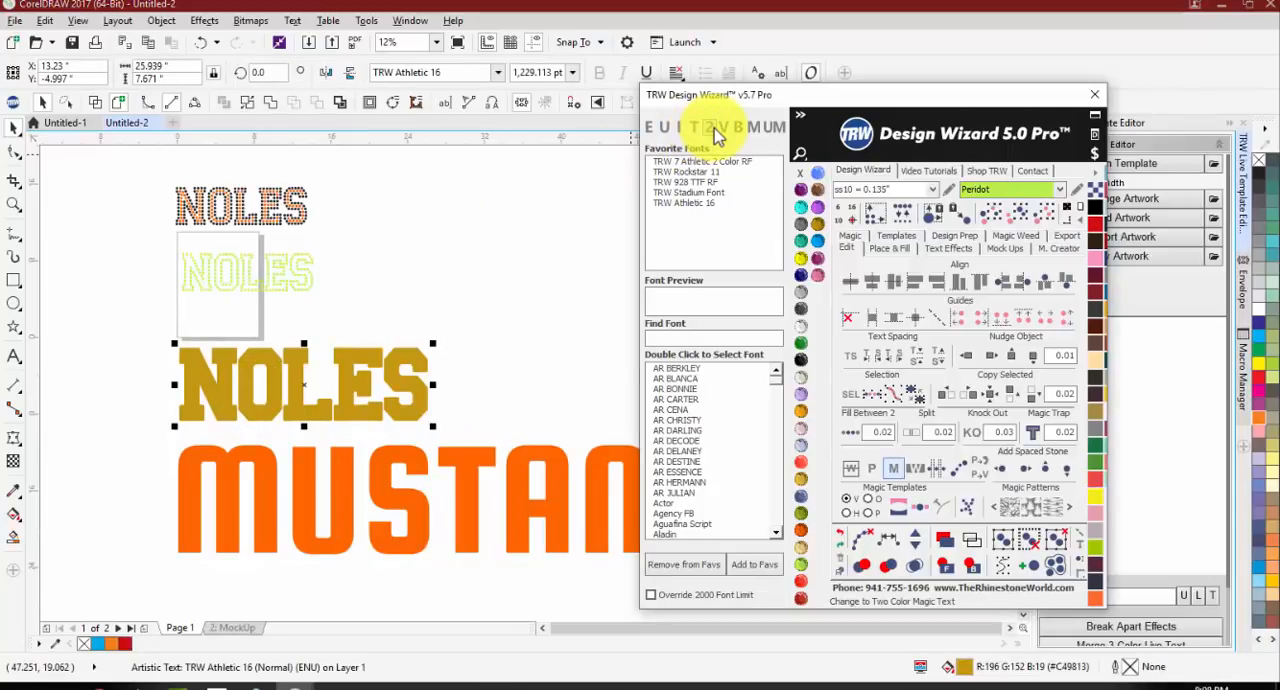
{"action": "left_click", "coordinate": [562, 218]}
{"action": "scroll", "coordinate": [254, 313], "scroll_direction": "down", "scroll_amount": 1}
Step: Try two-colour magic text on MUSTANGS and colour the lowercase copy below it Jet Black
{"action": "left_click", "coordinate": [310, 403]}
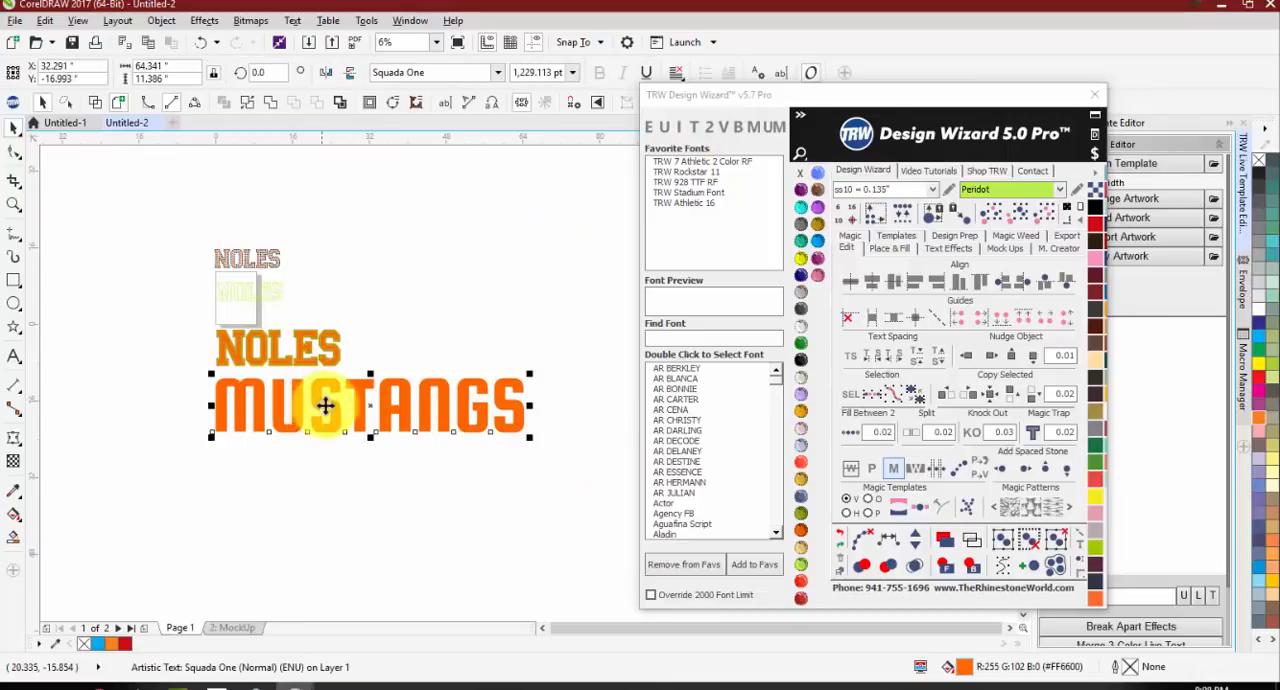
{"action": "scroll", "coordinate": [300, 400], "scroll_direction": "up", "scroll_amount": 2}
{"action": "scroll", "coordinate": [290, 400], "scroll_direction": "down", "scroll_amount": 1}
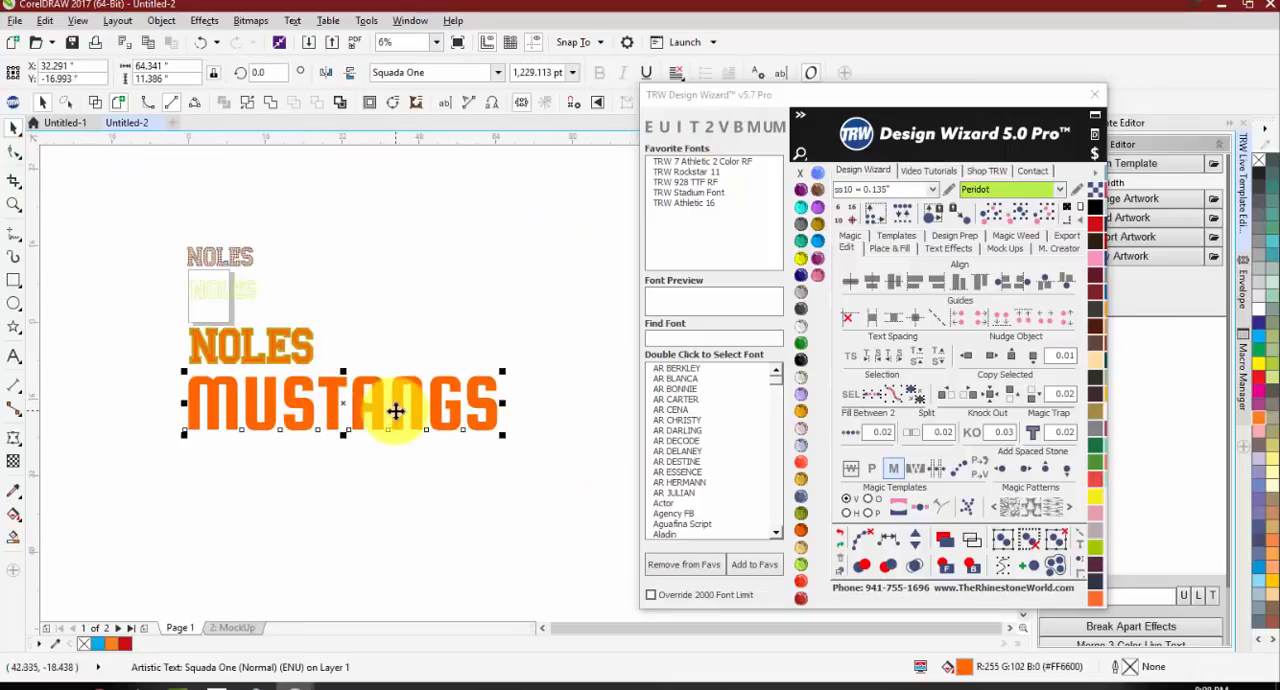
{"action": "left_click", "coordinate": [711, 129]}
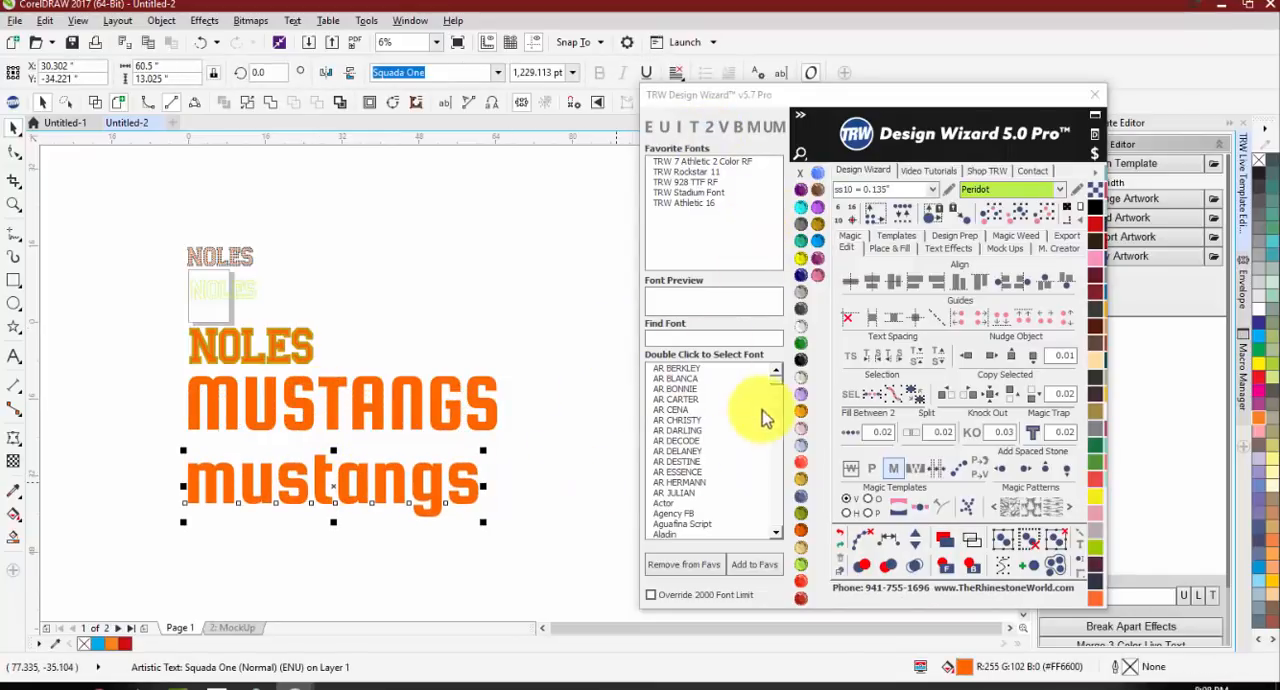
{"action": "left_click", "coordinate": [800, 360]}
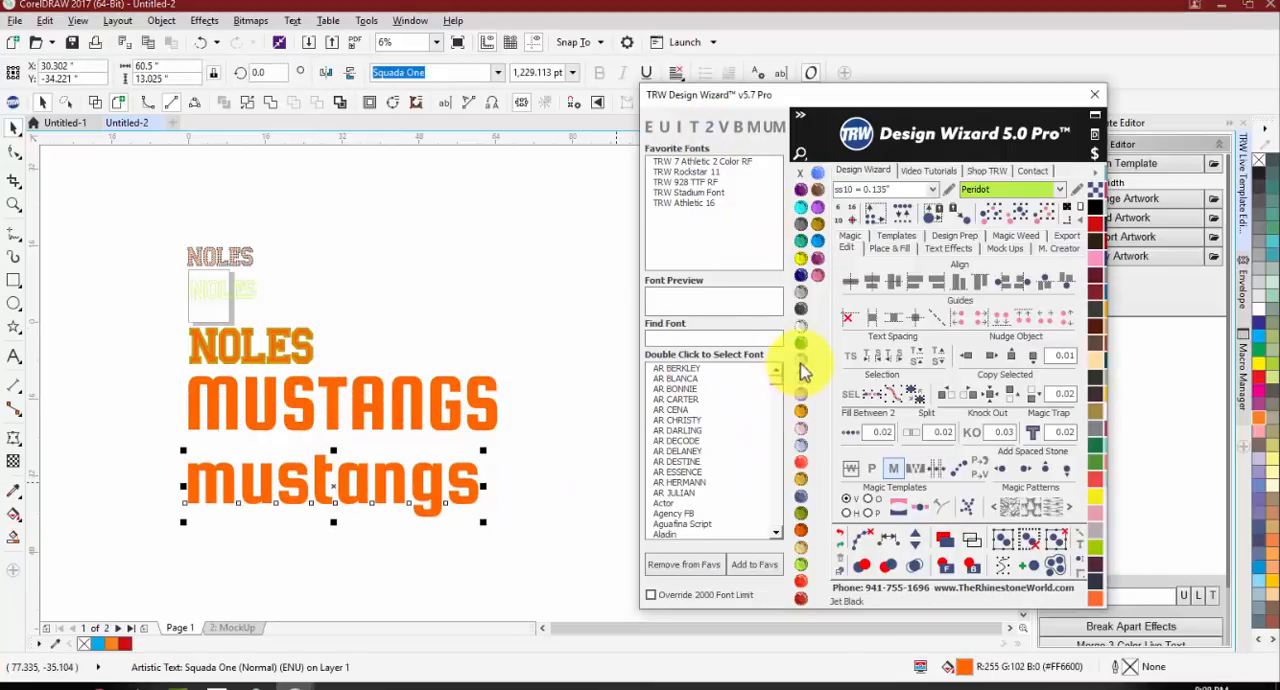
Step: Apply two-colour magic text to the black lowercase mustangs and move the orange uppercase copy just below it
{"action": "left_click", "coordinate": [708, 136]}
{"action": "left_click", "coordinate": [286, 568]}
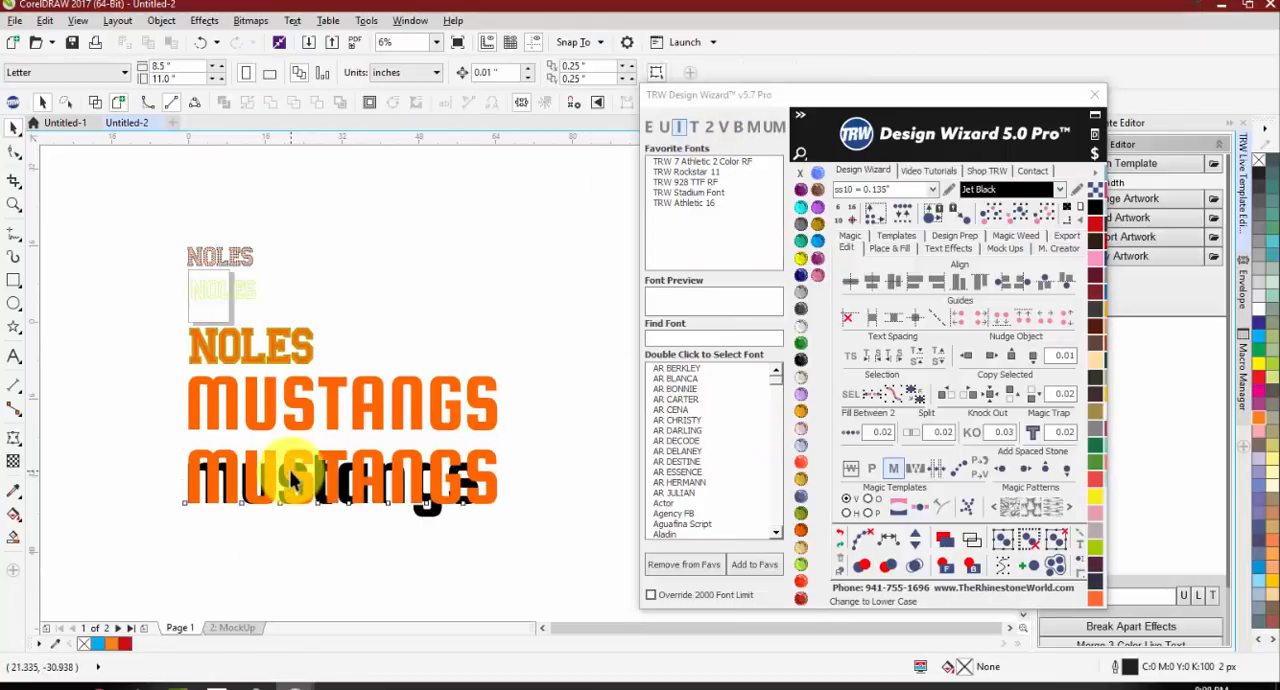
{"action": "left_click_drag", "start_coordinate": [291, 478], "coordinate": [297, 544]}
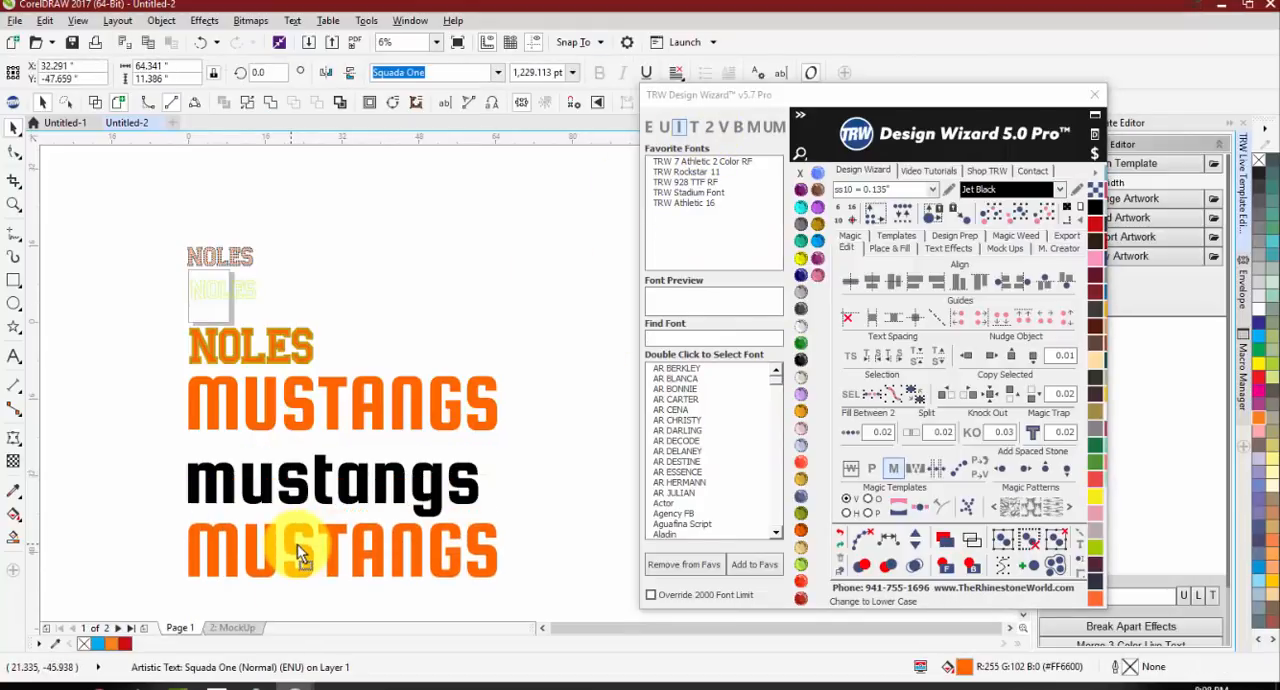
{"action": "left_click", "coordinate": [107, 403]}
{"action": "scroll", "coordinate": [245, 343], "scroll_direction": "up", "scroll_amount": 2}
{"action": "scroll", "coordinate": [254, 345], "scroll_direction": "down", "scroll_amount": 2}
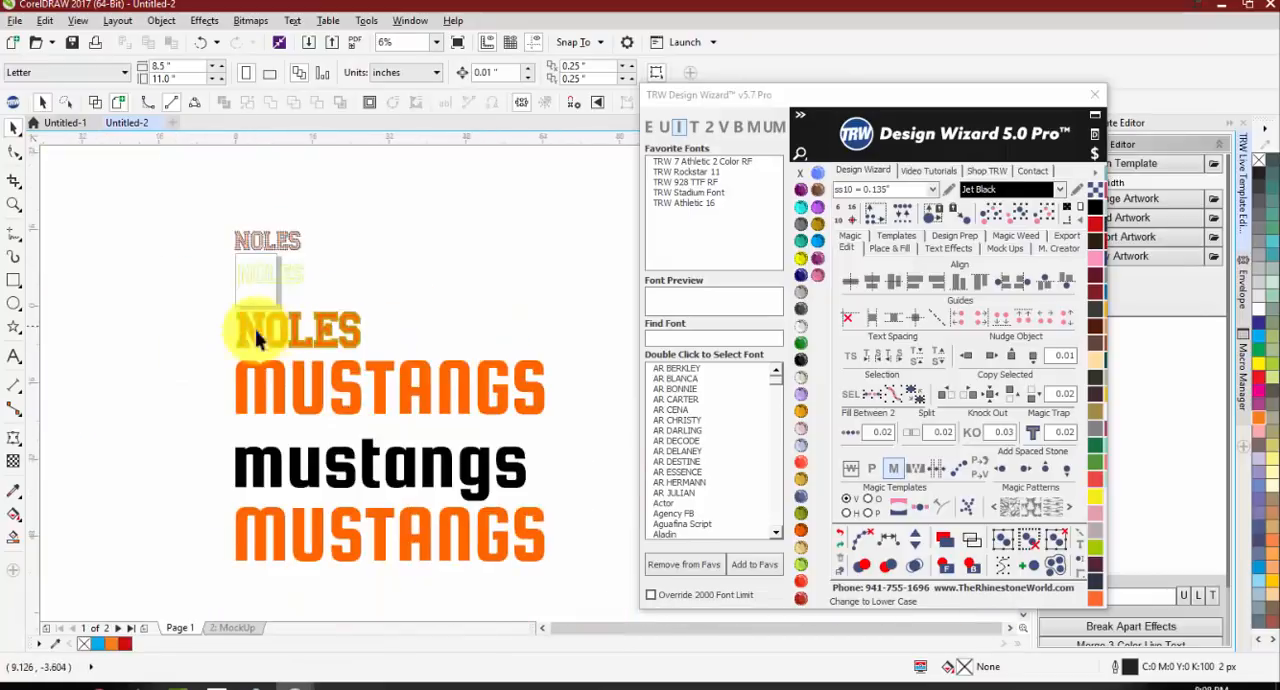
{"action": "scroll", "coordinate": [277, 351], "scroll_direction": "up", "scroll_amount": 2}
{"action": "scroll", "coordinate": [251, 377], "scroll_direction": "down", "scroll_amount": 2}
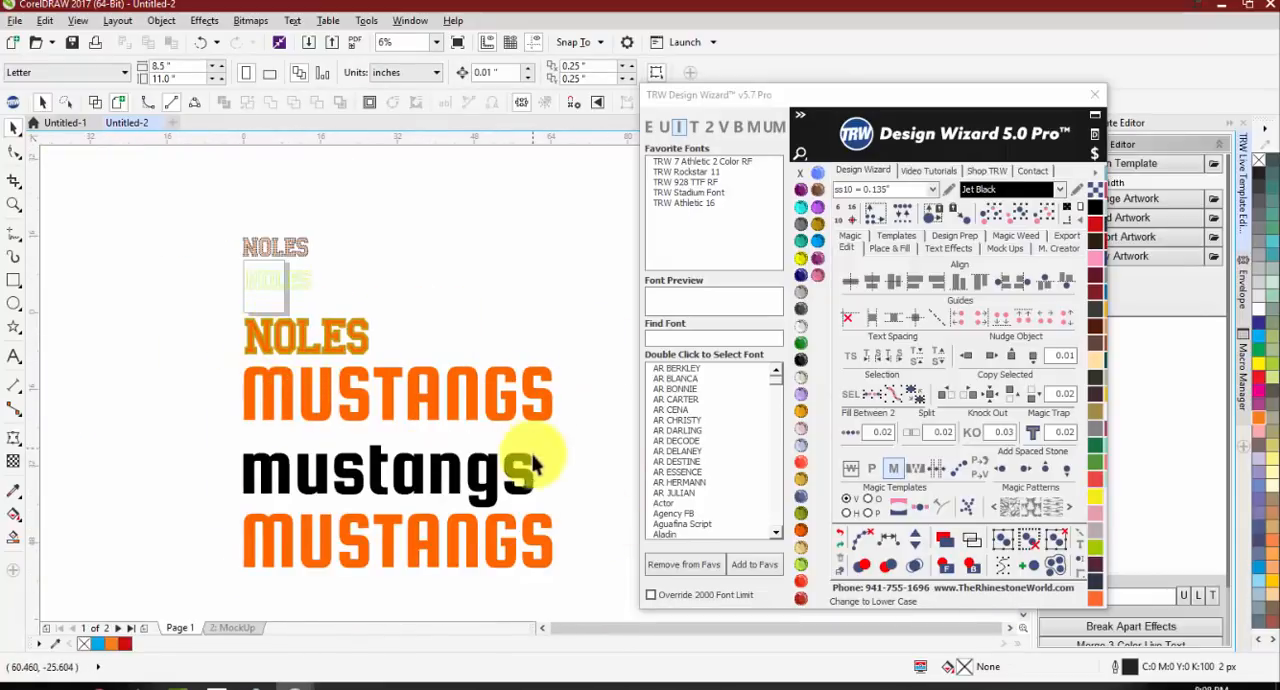
Step: Delete the black mustangs text and the lowest orange copy, and move the remaining MUSTANGS up beside the NOLES lettering
{"action": "left_click", "coordinate": [497, 485]}
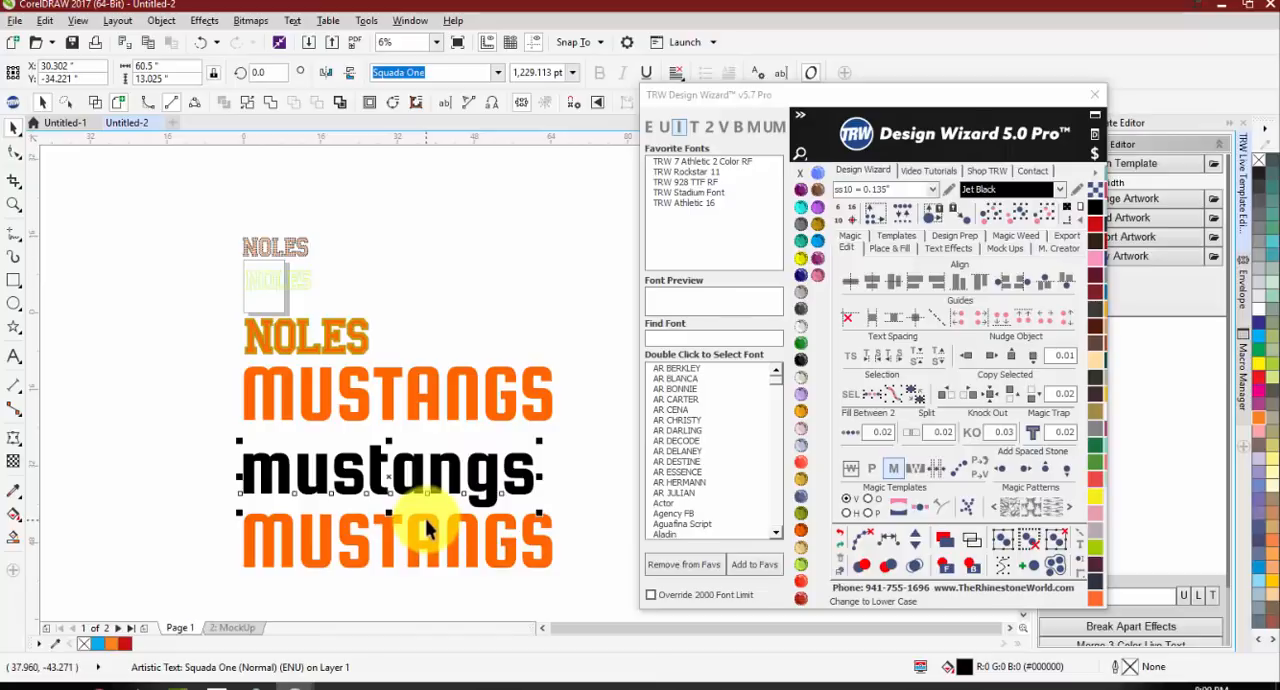
{"action": "key", "text": "Delete"}
{"action": "left_click", "coordinate": [428, 400]}
{"action": "scroll", "coordinate": [334, 366], "scroll_direction": "down", "scroll_amount": 2}
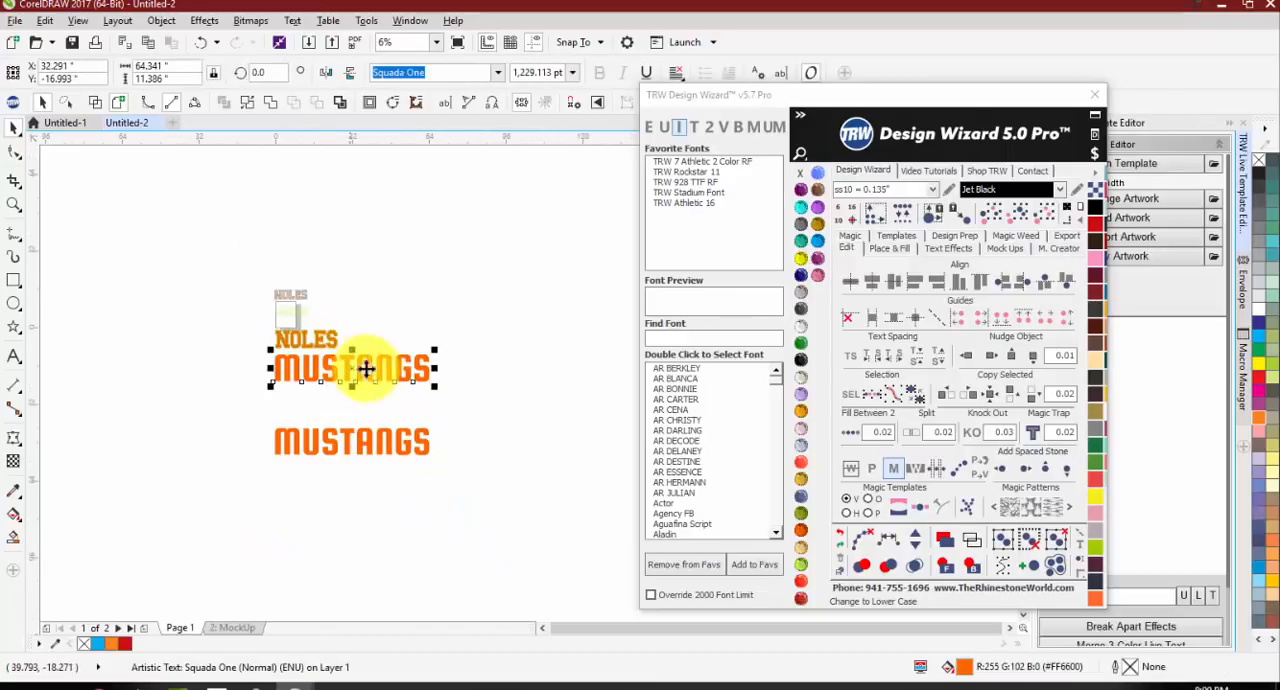
{"action": "left_click_drag", "start_coordinate": [370, 370], "coordinate": [486, 287]}
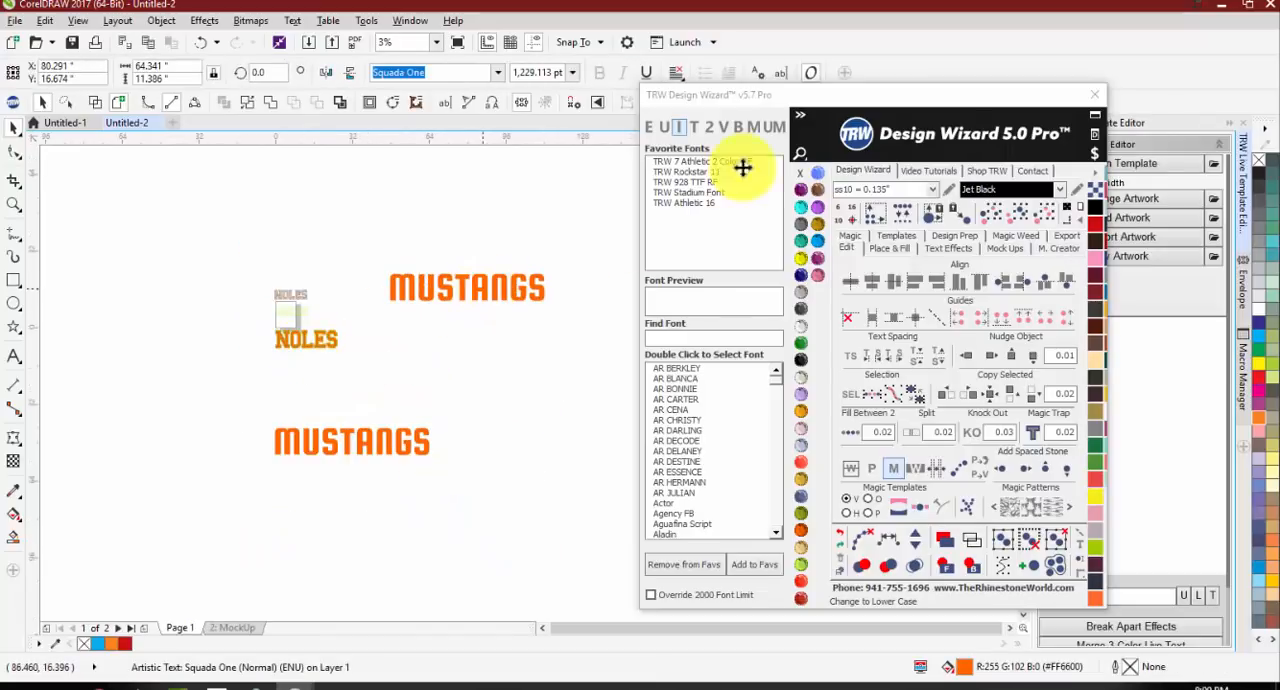
{"action": "left_click", "coordinate": [400, 437]}
{"action": "key", "text": "Delete"}
Step: Change the MUSTANGS text to vertical text and tighten the spacing between its stacked letters
{"action": "left_click", "coordinate": [486, 286]}
{"action": "left_click", "coordinate": [726, 128]}
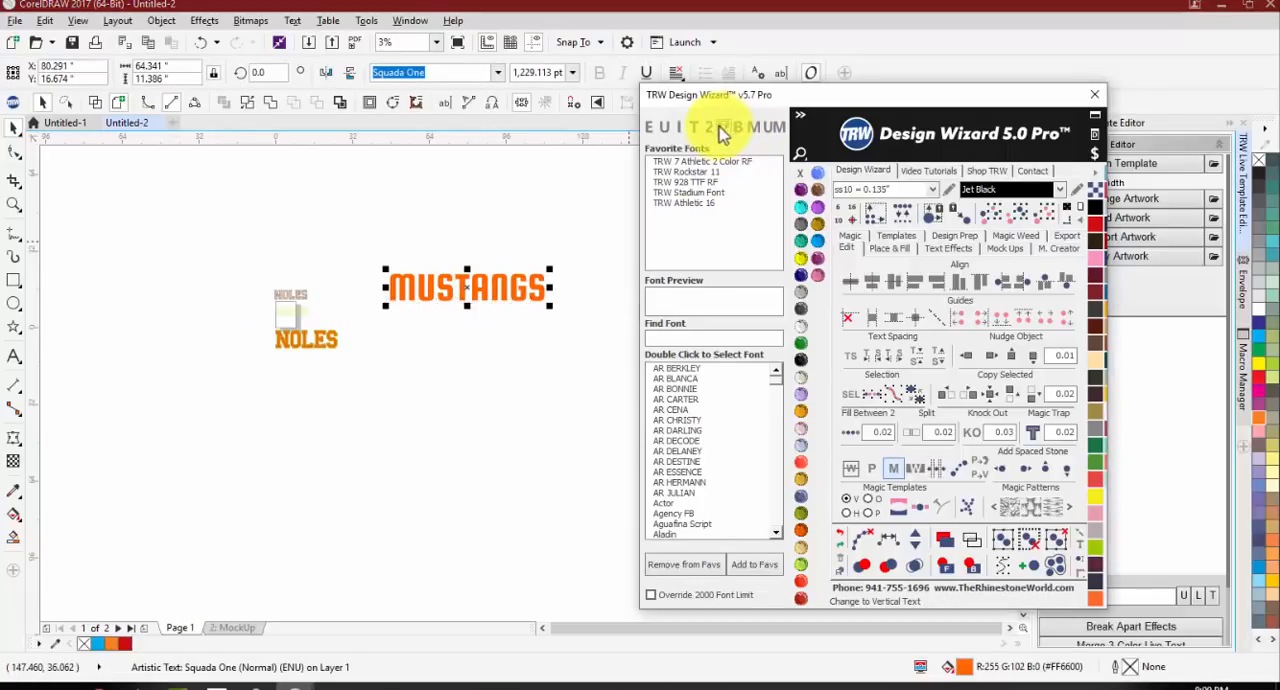
{"action": "scroll", "coordinate": [502, 325], "scroll_direction": "down", "scroll_amount": 1}
{"action": "scroll", "coordinate": [416, 384], "scroll_direction": "up", "scroll_amount": 1}
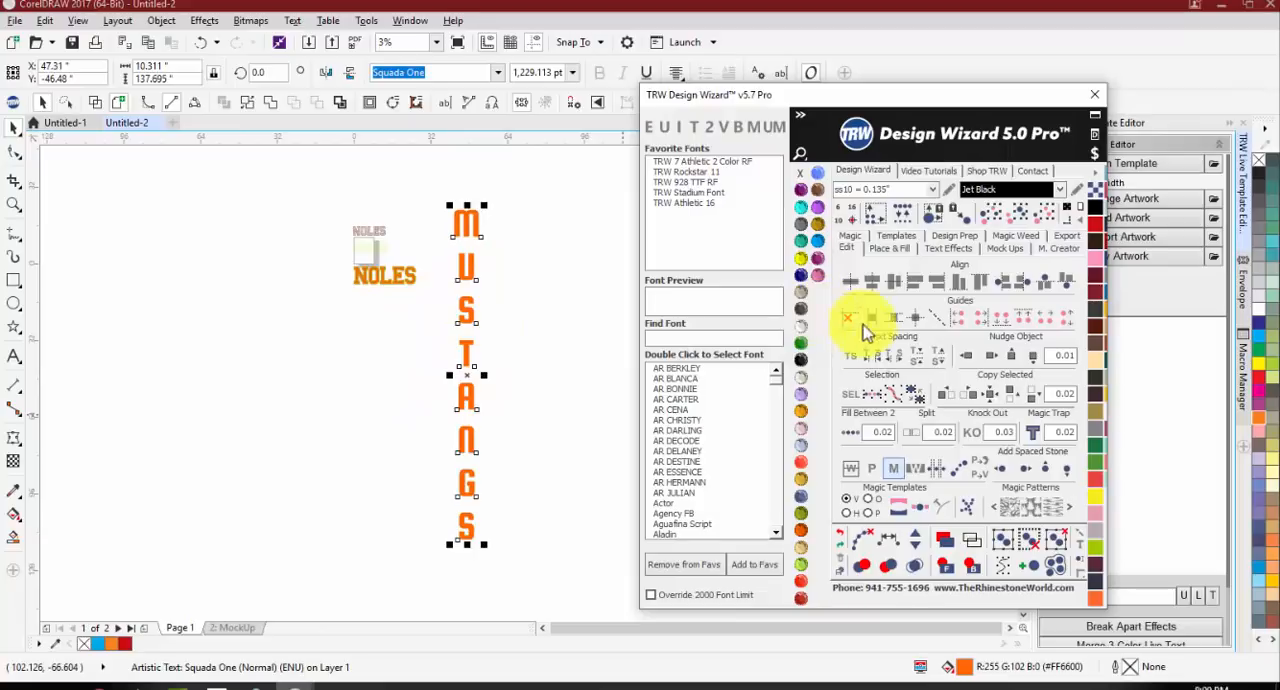
{"action": "left_click", "coordinate": [857, 362]}
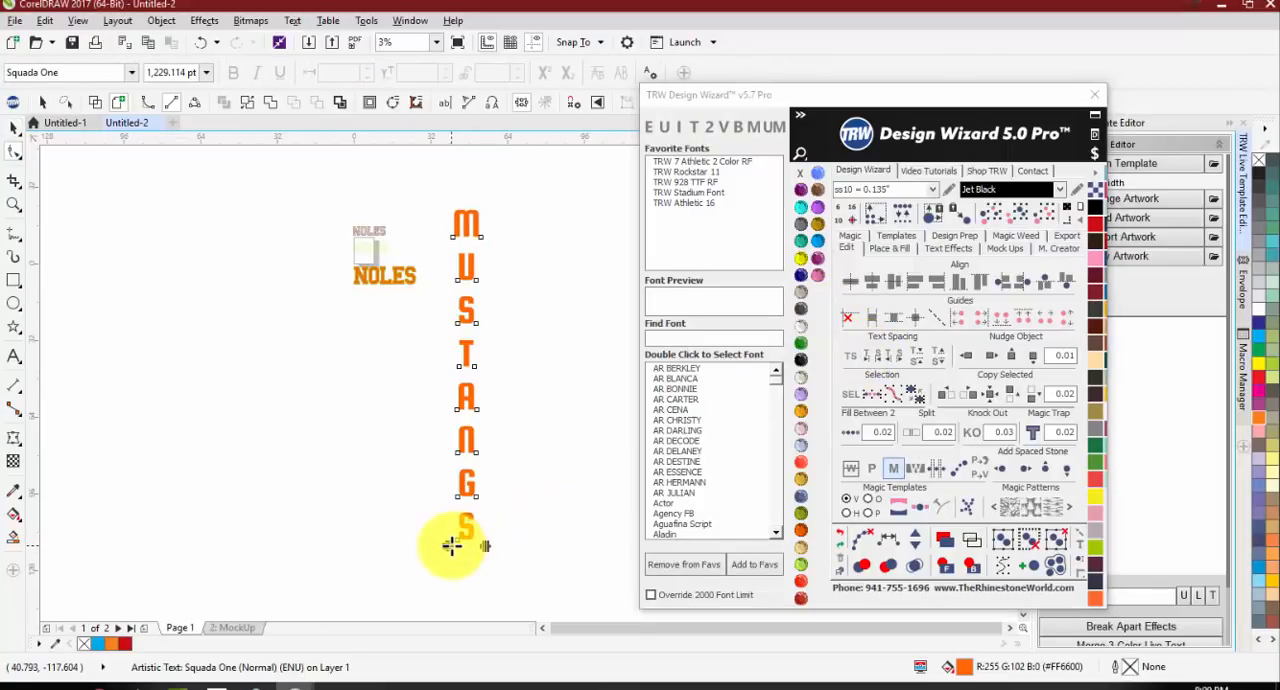
{"action": "left_click_drag", "start_coordinate": [455, 494], "coordinate": [392, 452]}
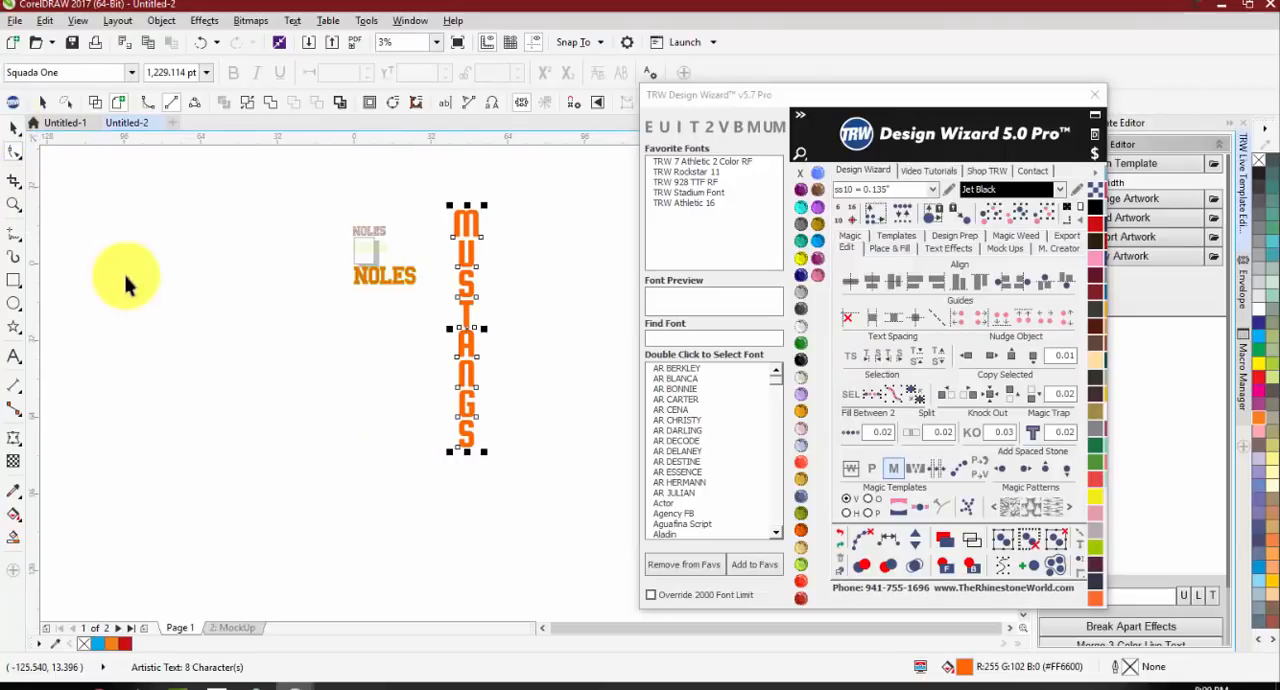
{"action": "left_click", "coordinate": [155, 295]}
Step: Change the vertical MUSTANGS text back to horizontal
{"action": "left_click", "coordinate": [470, 262]}
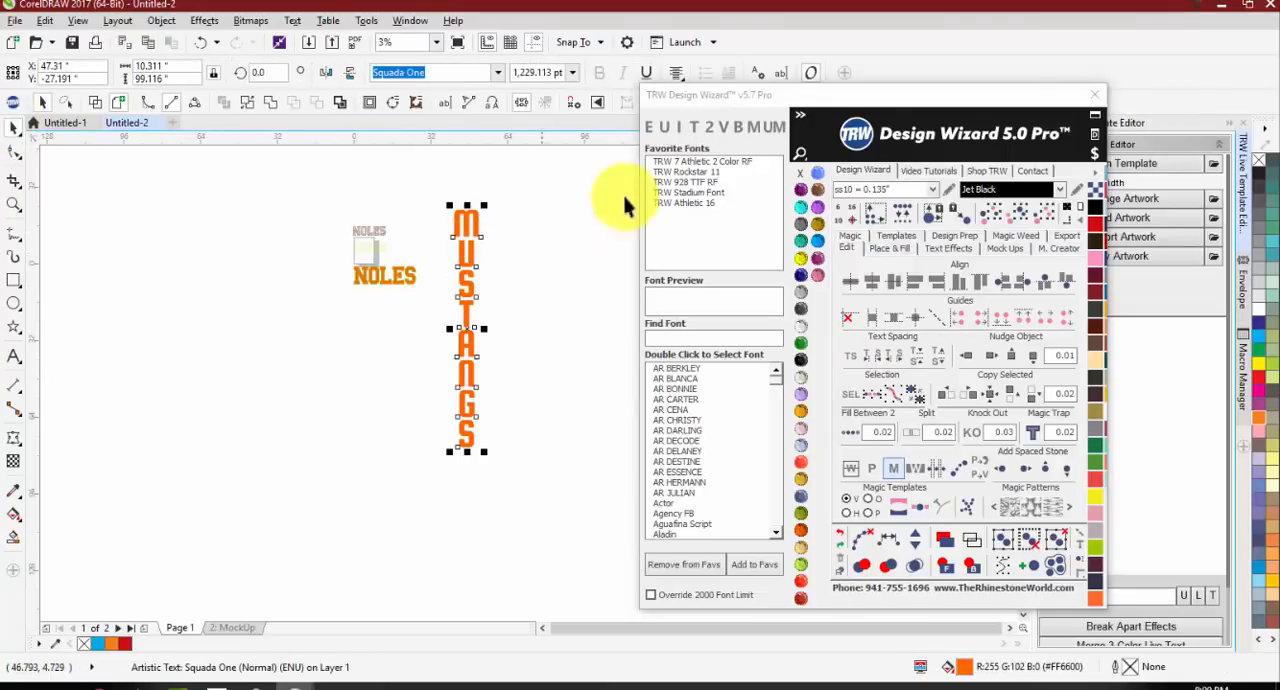
{"action": "left_click", "coordinate": [723, 127]}
{"action": "scroll", "coordinate": [355, 275], "scroll_direction": "down", "scroll_amount": 1}
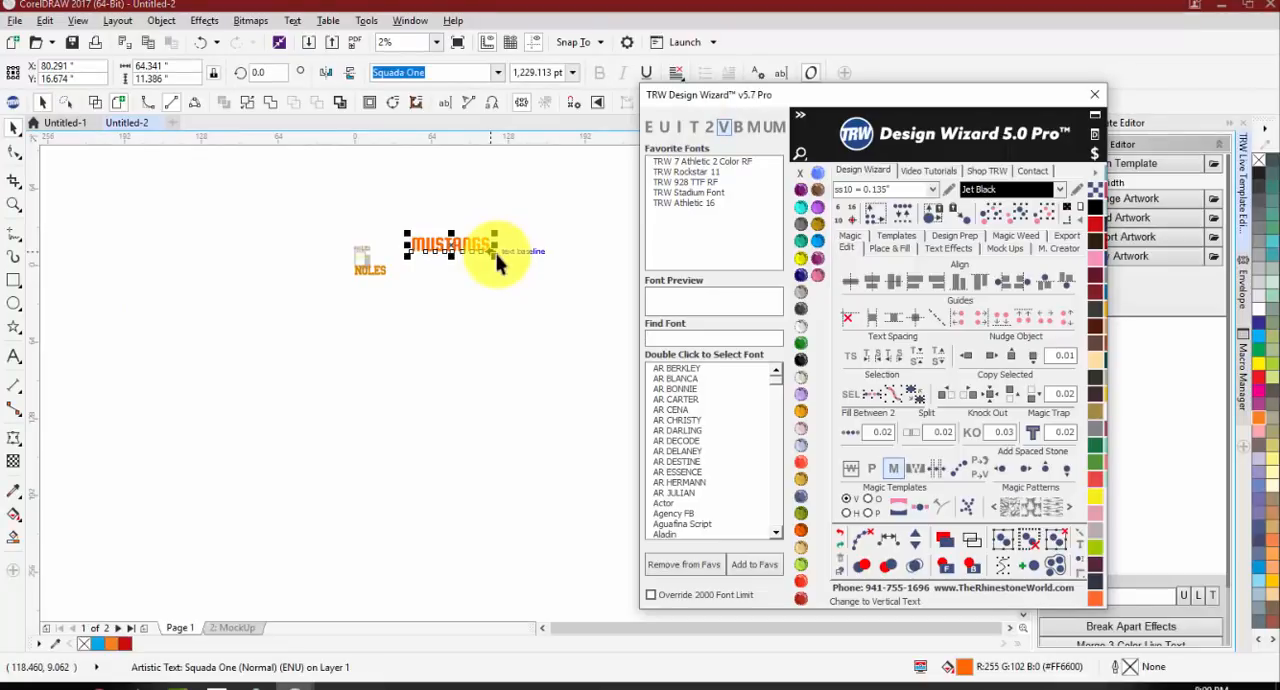
{"action": "scroll", "coordinate": [528, 240], "scroll_direction": "up", "scroll_amount": 2}
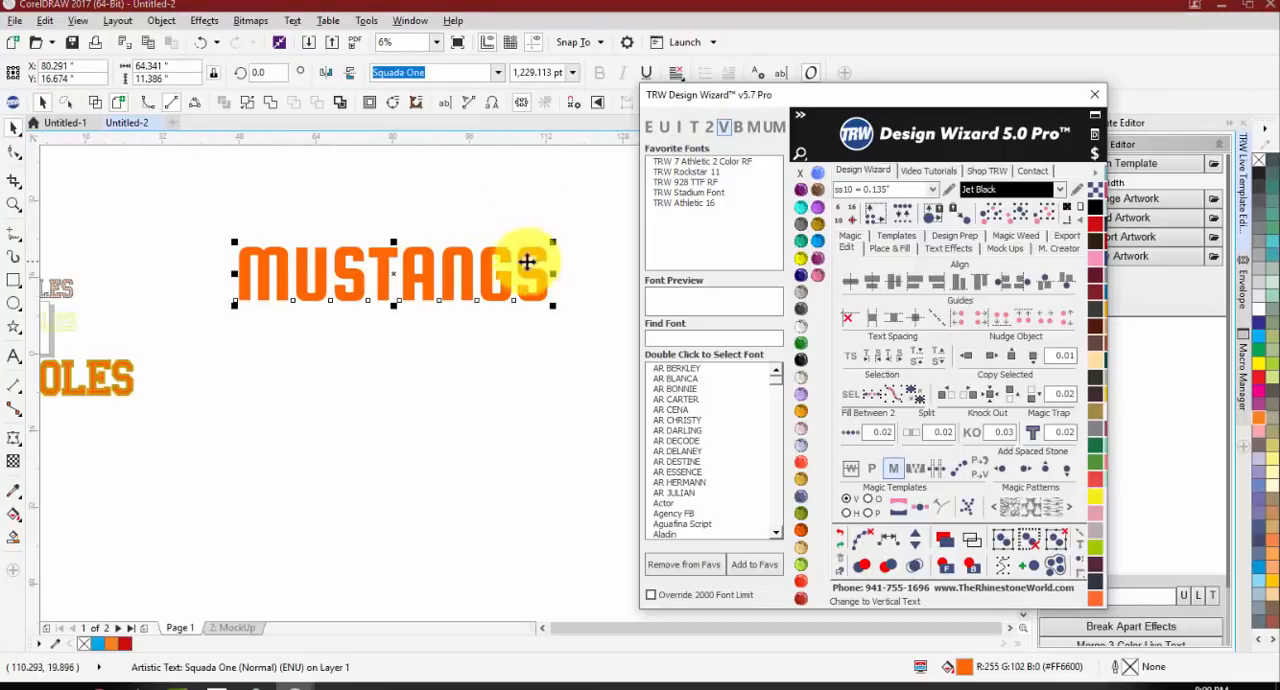
Step: Add a second line reading SOCCER to the MUSTANGS text and centre-align both lines
{"action": "left_click", "coordinate": [520, 262]}
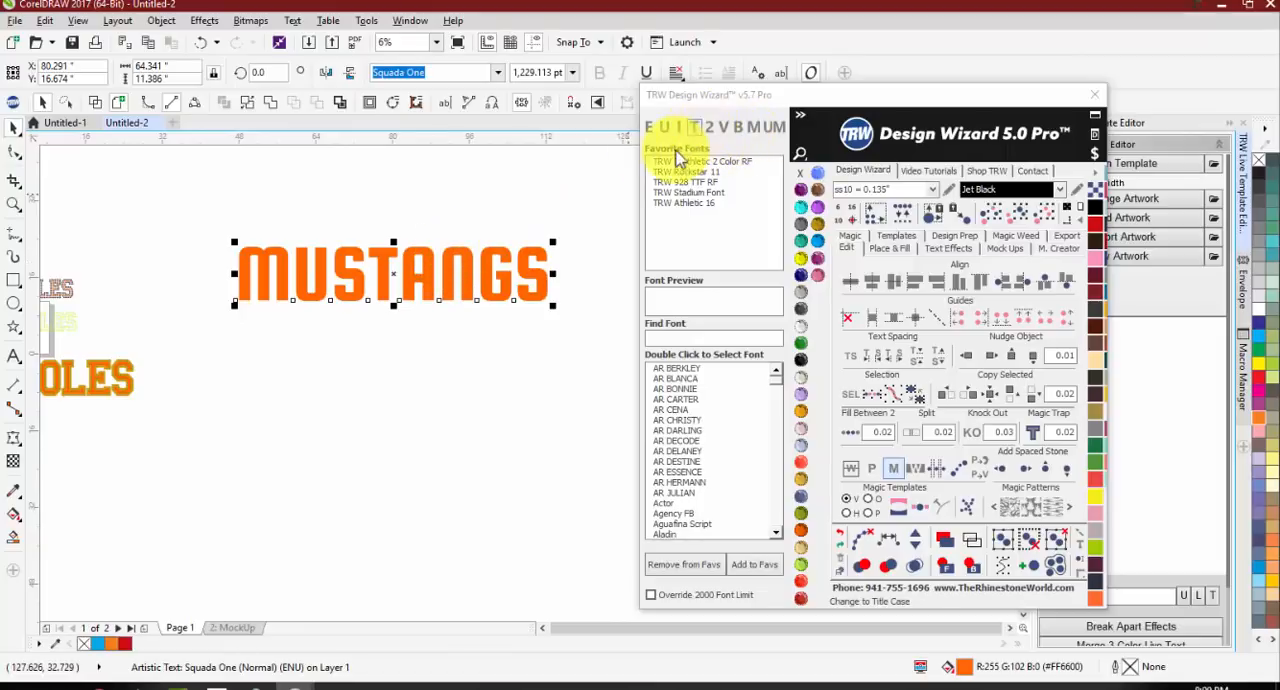
{"action": "scroll", "coordinate": [299, 270], "scroll_direction": "down", "scroll_amount": 1}
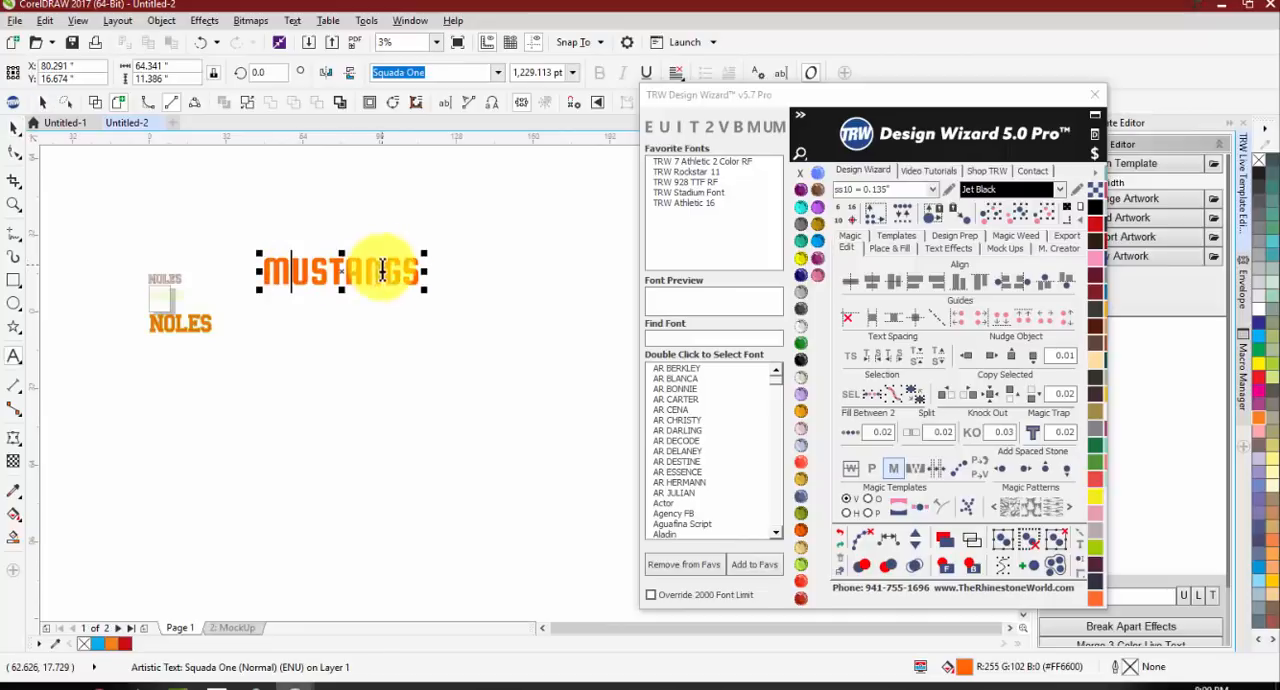
{"action": "left_click", "coordinate": [418, 273]}
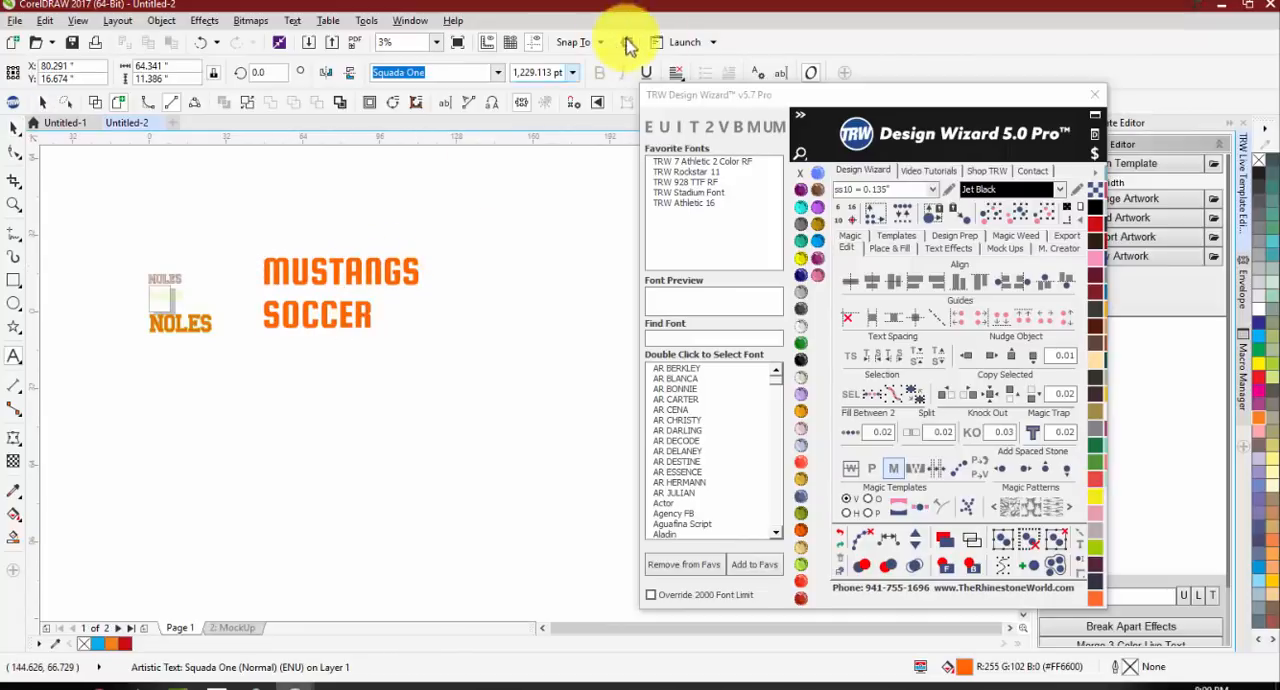
{"action": "left_click", "coordinate": [676, 72]}
{"action": "left_click", "coordinate": [706, 129]}
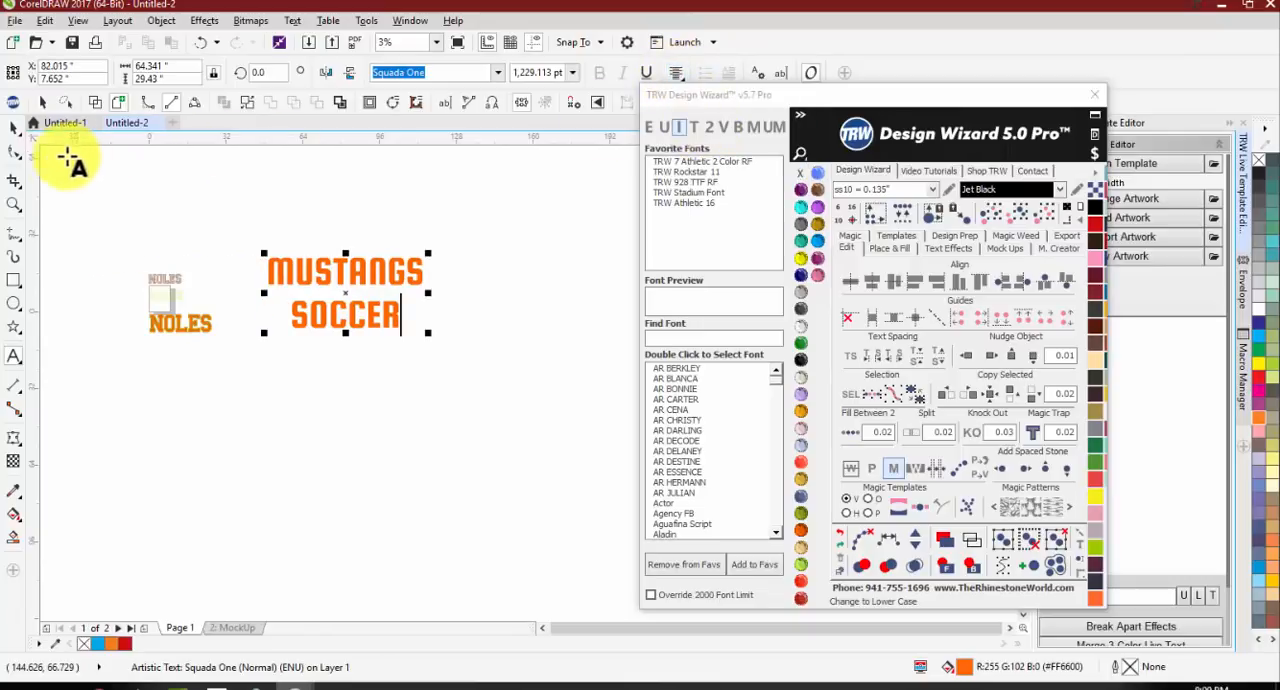
Step: Move the MUSTANGS SOCCER text block slightly down and to the right, and deselect it
{"action": "left_click", "coordinate": [14, 127]}
{"action": "left_click", "coordinate": [330, 250]}
{"action": "left_click_drag", "start_coordinate": [330, 255], "coordinate": [338, 291]}
{"action": "left_click", "coordinate": [343, 380]}
{"action": "left_click", "coordinate": [311, 425]}
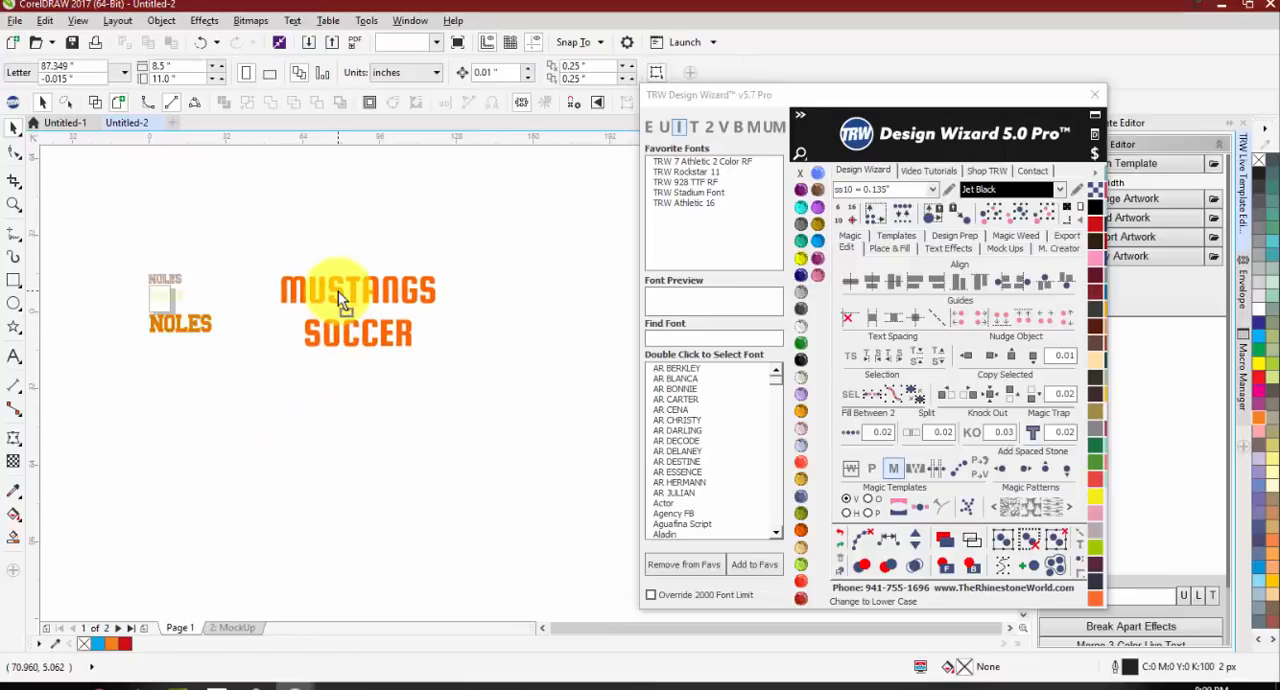
{"action": "left_click", "coordinate": [290, 398]}
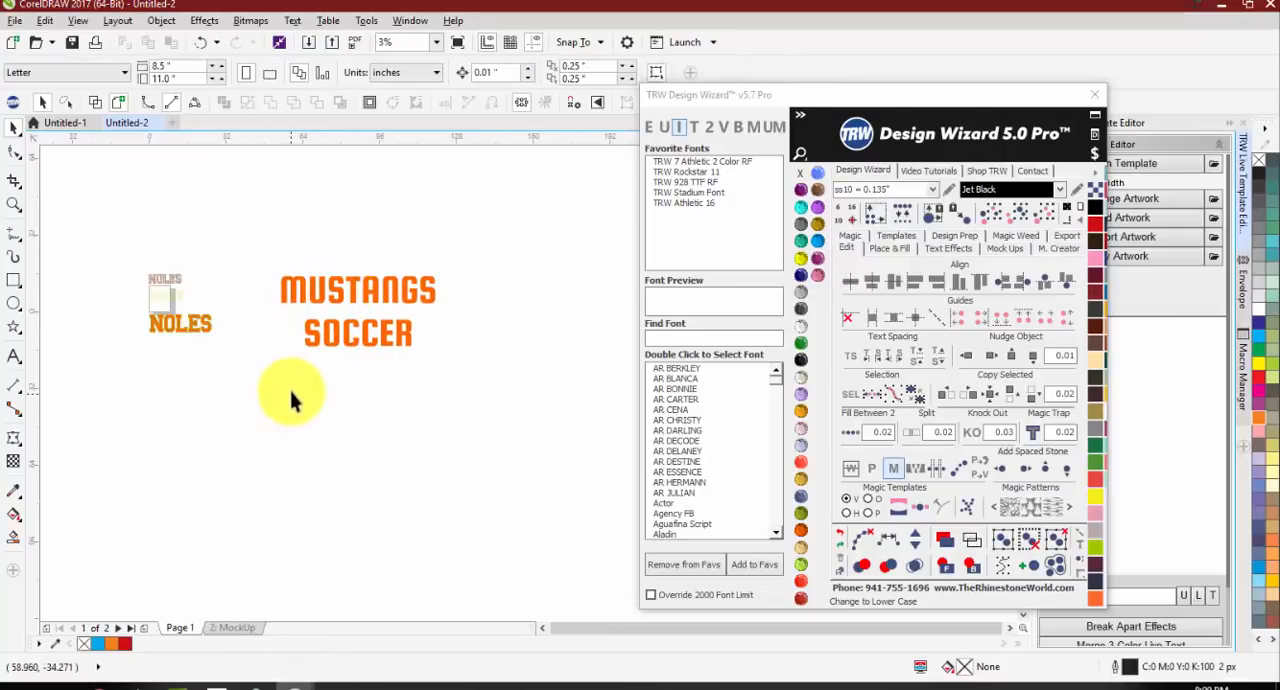
Step: Break the MUSTANGS SOCCER text into separate lines and try moving each line on its own
{"action": "left_click", "coordinate": [335, 292]}
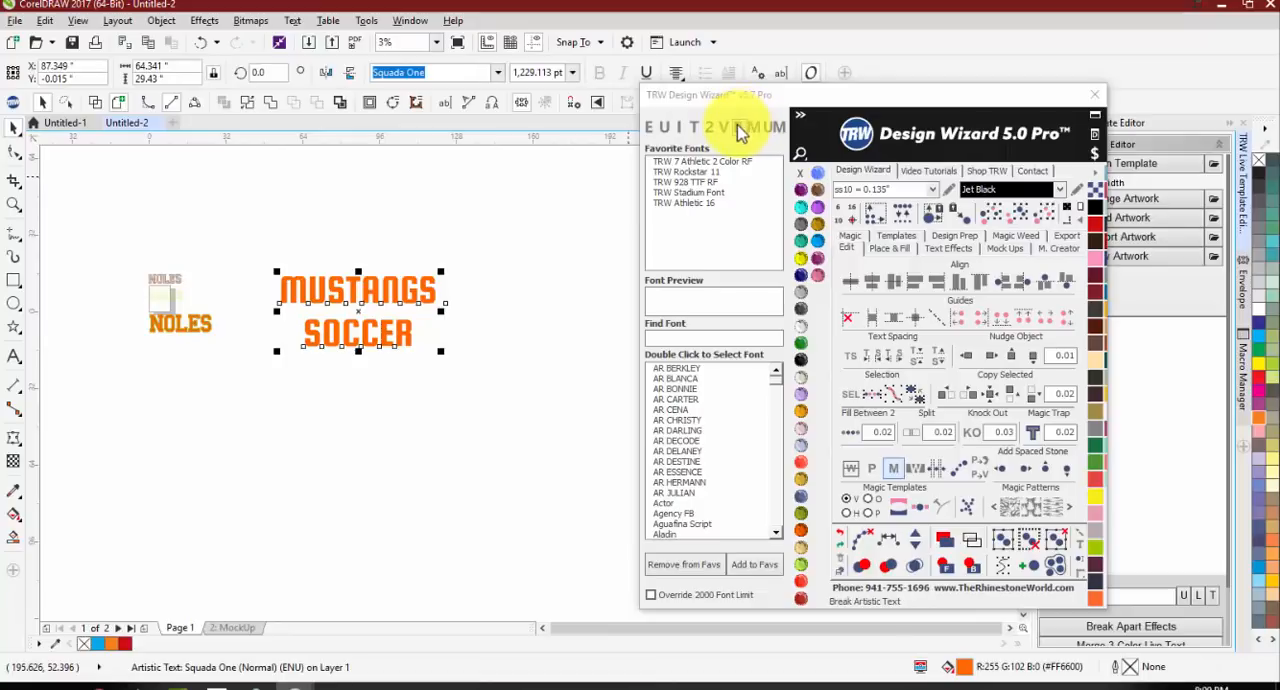
{"action": "left_click", "coordinate": [738, 130]}
{"action": "left_click_drag", "start_coordinate": [370, 289], "coordinate": [375, 262]}
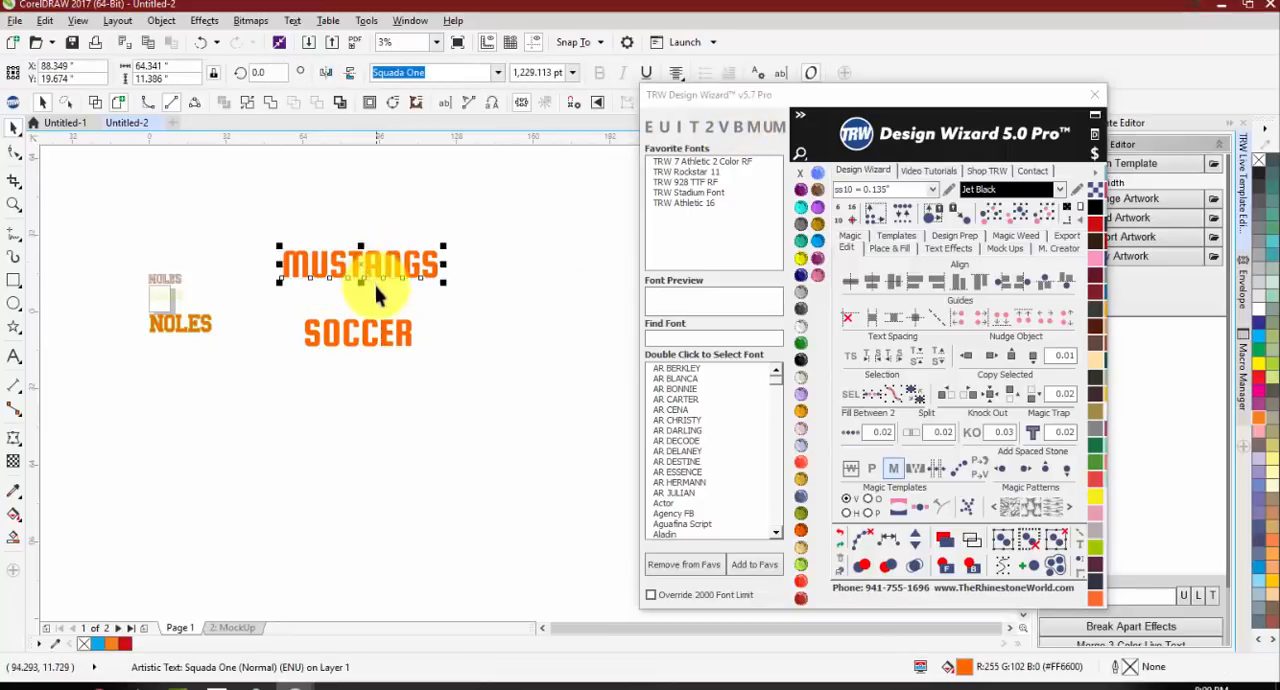
{"action": "key", "text": "ctrl+z"}
{"action": "left_click", "coordinate": [358, 385]}
{"action": "left_click_drag", "start_coordinate": [350, 338], "coordinate": [328, 370]}
Step: Undo the SOCCER line's move and the breaking apart of the text
{"action": "key", "text": "ctrl+z"}
{"action": "key", "text": "ctrl+z"}
{"action": "left_click", "coordinate": [379, 385]}
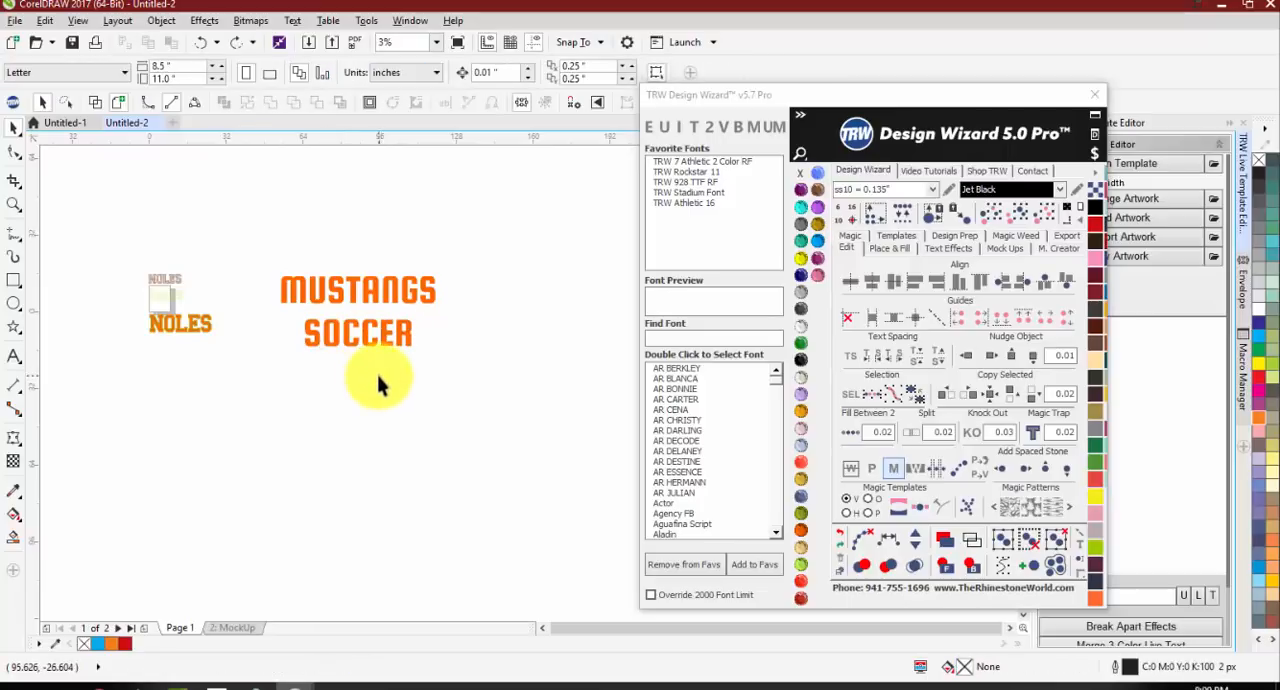
{"action": "scroll", "coordinate": [323, 306], "scroll_direction": "up", "scroll_amount": 2}
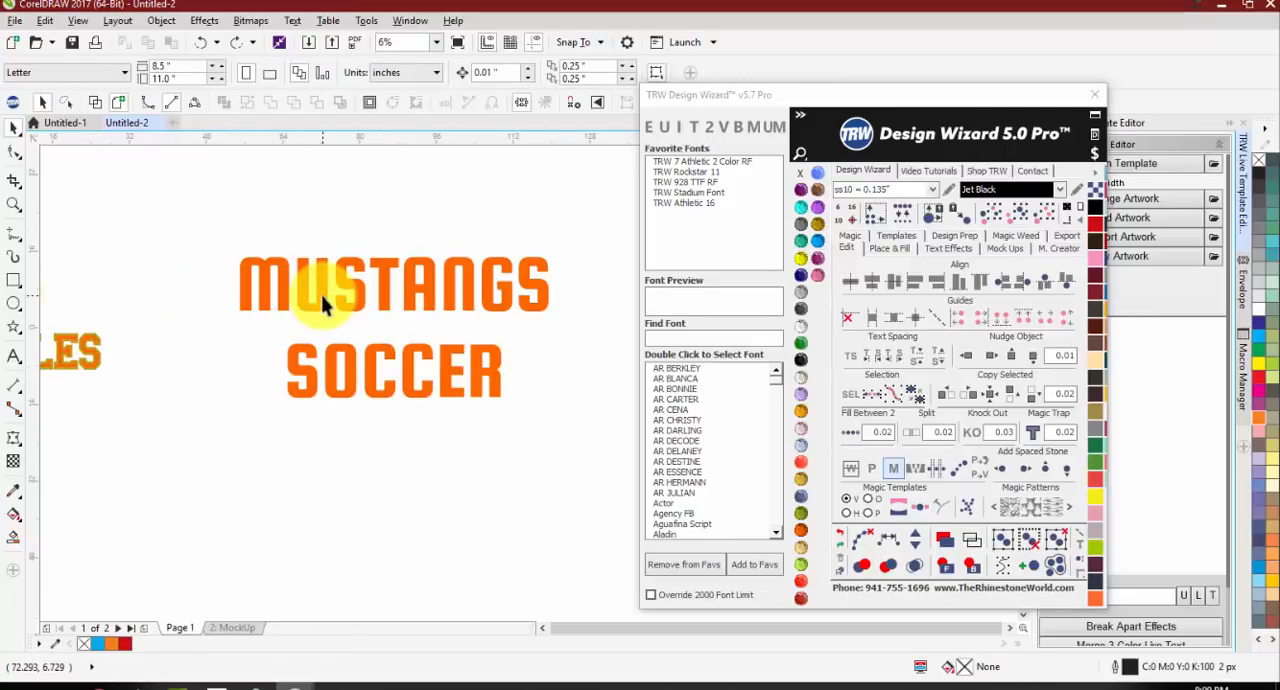
Step: Break the MUSTANGS line into individual letters, try moving the M slightly outward, and undo the move
{"action": "left_click", "coordinate": [322, 305]}
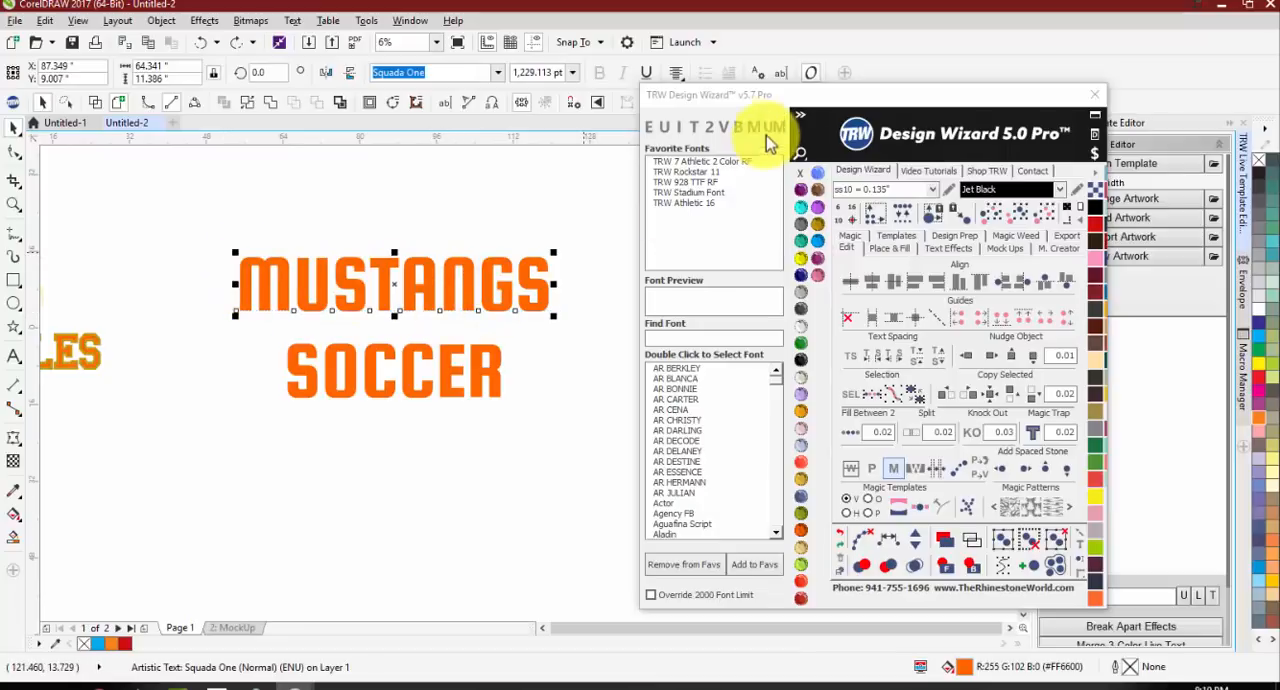
{"action": "left_click", "coordinate": [737, 128]}
{"action": "left_click", "coordinate": [452, 192]}
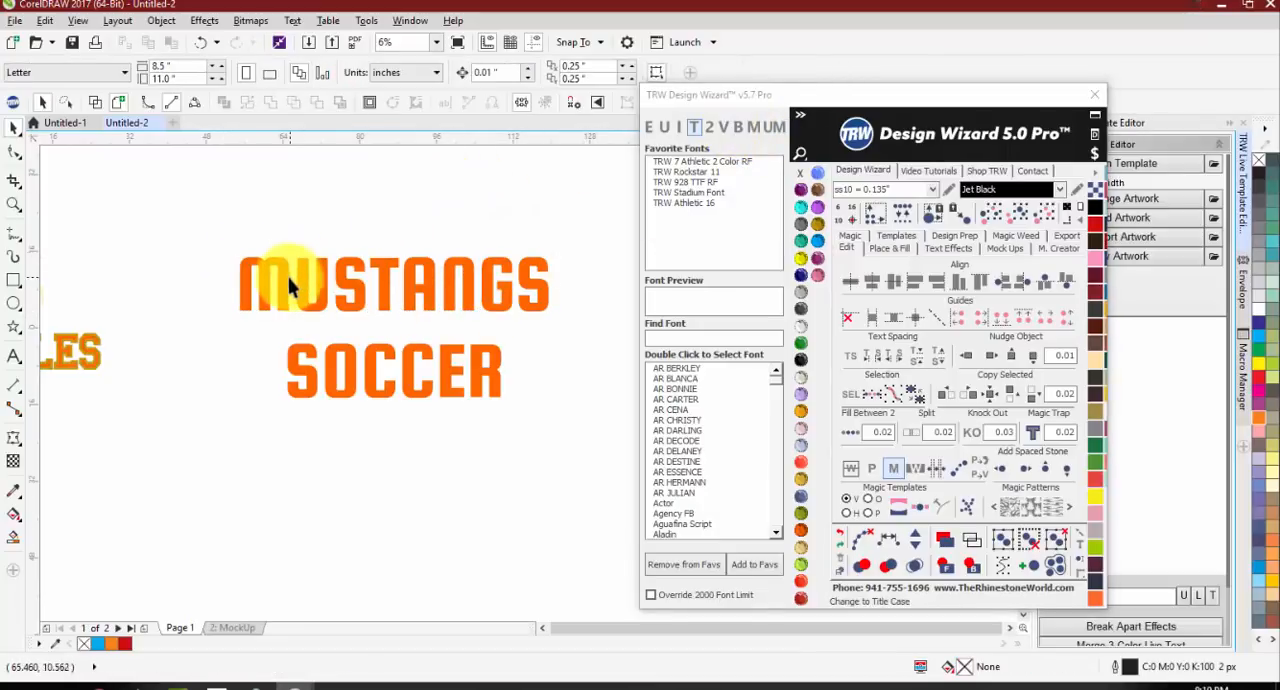
{"action": "left_click_drag", "start_coordinate": [274, 281], "coordinate": [258, 281]}
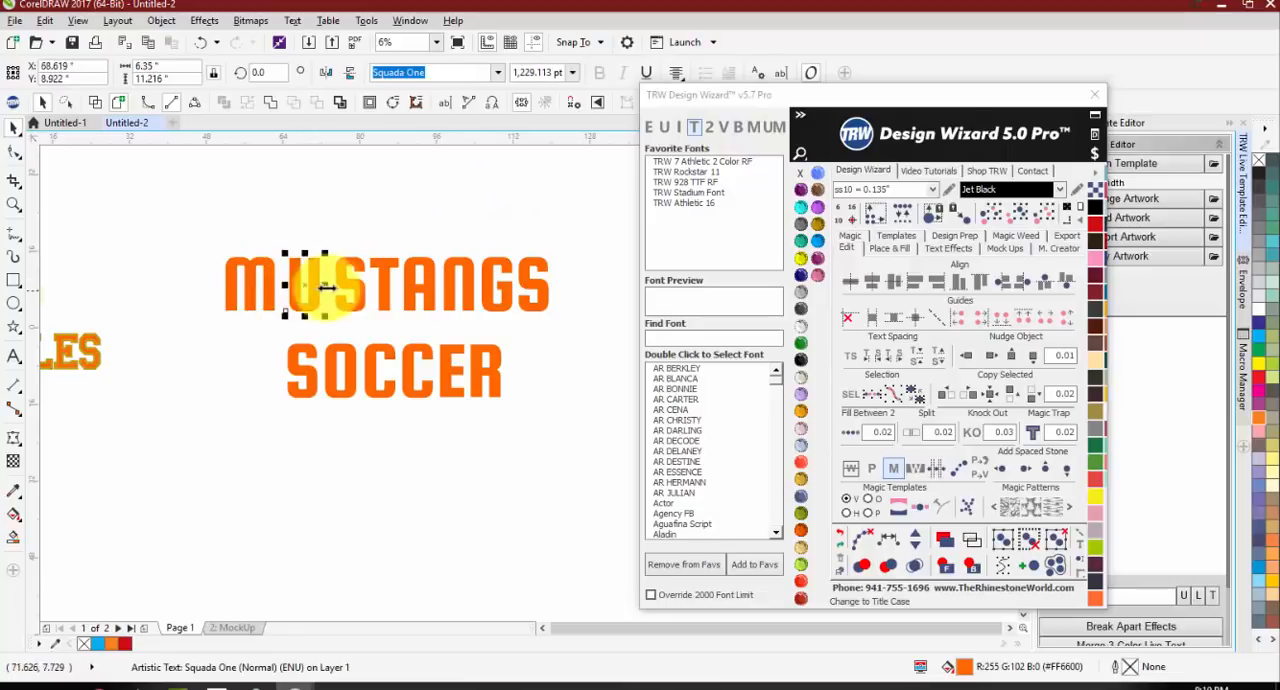
{"action": "key", "text": "ctrl+z"}
{"action": "key", "text": "ctrl+z"}
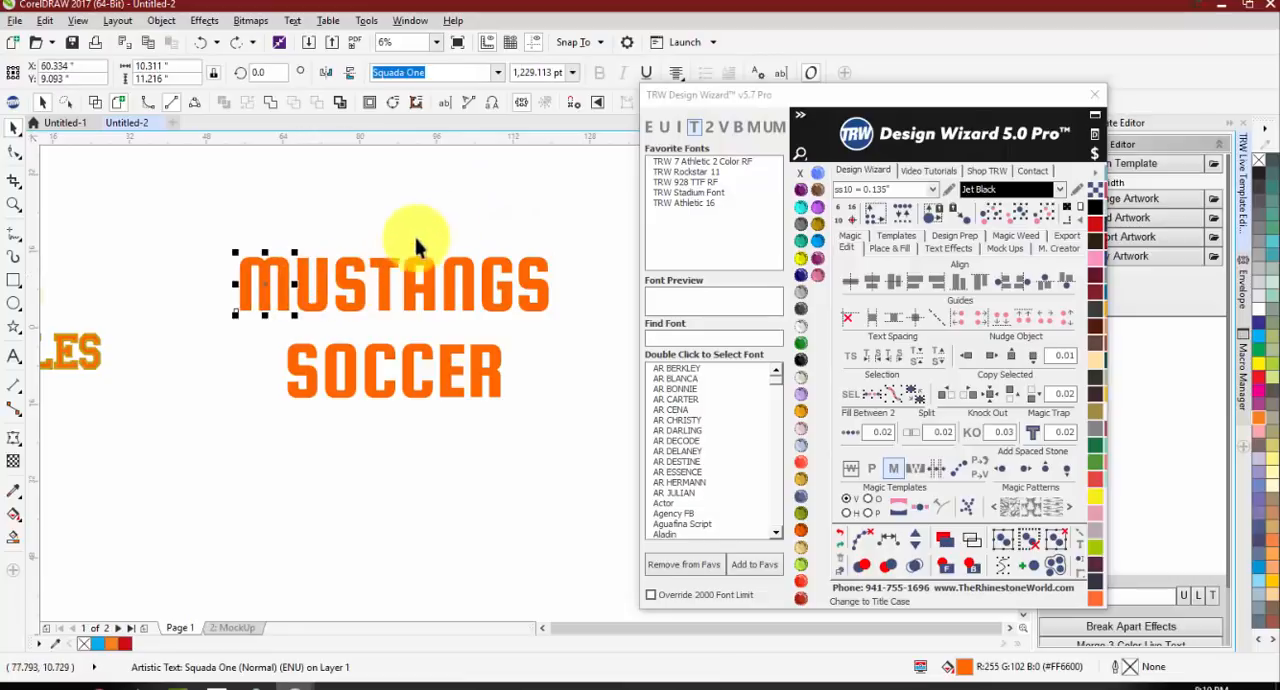
Step: Enlarge the M and final S of MUSTANGS together to about 2,010 pt and move both against the inner letters
{"action": "left_click", "coordinate": [525, 284], "text": "shift"}
{"action": "left_click_drag", "start_coordinate": [555, 248], "coordinate": [651, 181]}
{"action": "left_click", "coordinate": [600, 271]}
{"action": "left_click_drag", "start_coordinate": [600, 271], "coordinate": [521, 271]}
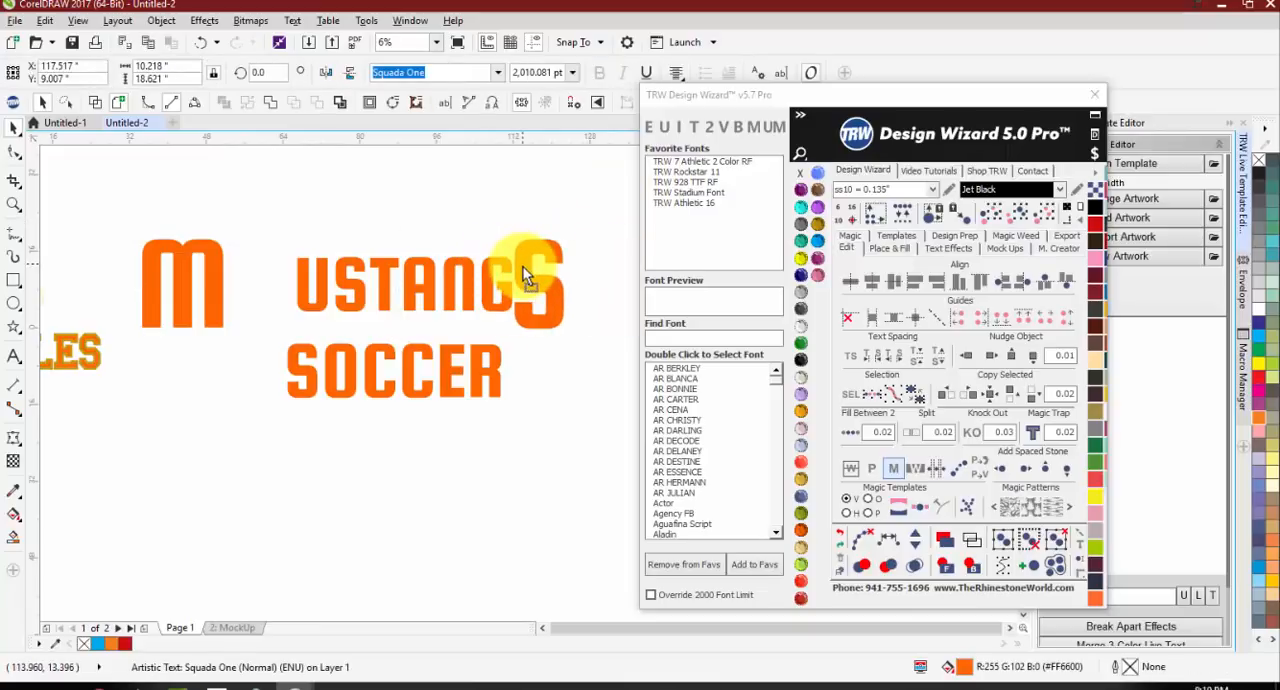
{"action": "left_click_drag", "start_coordinate": [222, 289], "coordinate": [289, 277]}
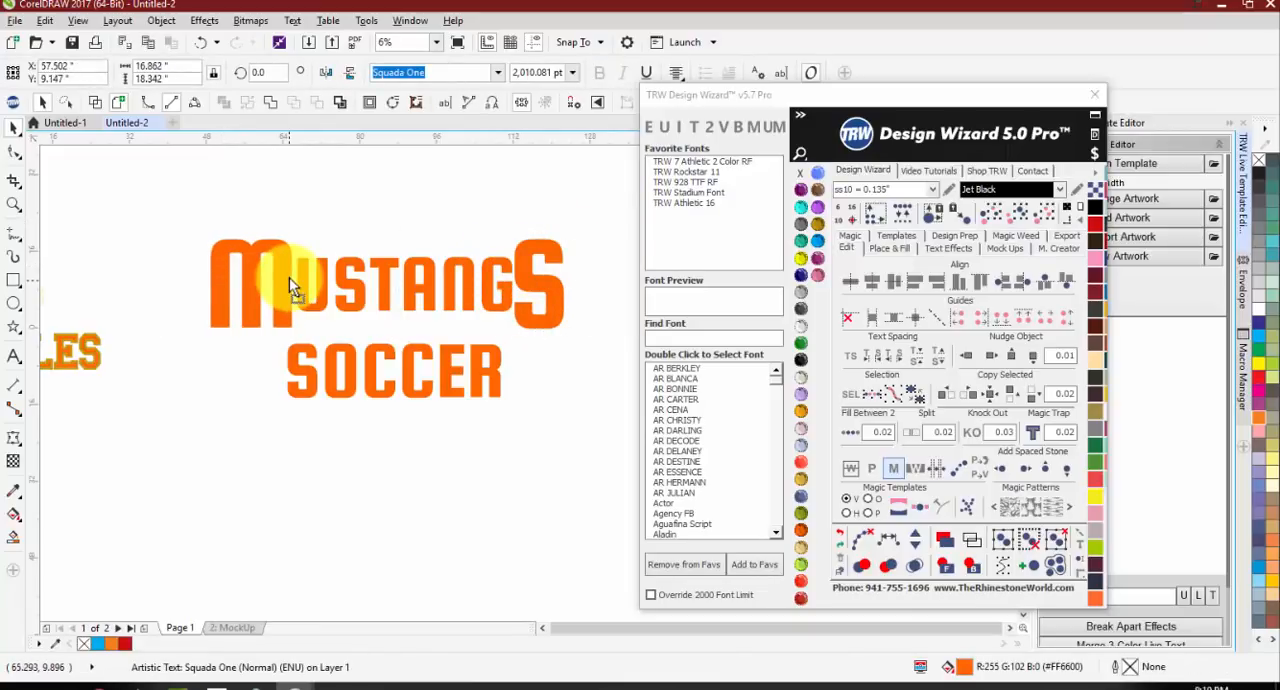
Step: Shrink SOCCER to about 558 pt with wide letter spacing, centred below the inner letters of MUSTANGS
{"action": "left_click", "coordinate": [343, 369]}
{"action": "left_click_drag", "start_coordinate": [505, 403], "coordinate": [515, 347]}
{"action": "left_click", "coordinate": [852, 357]}
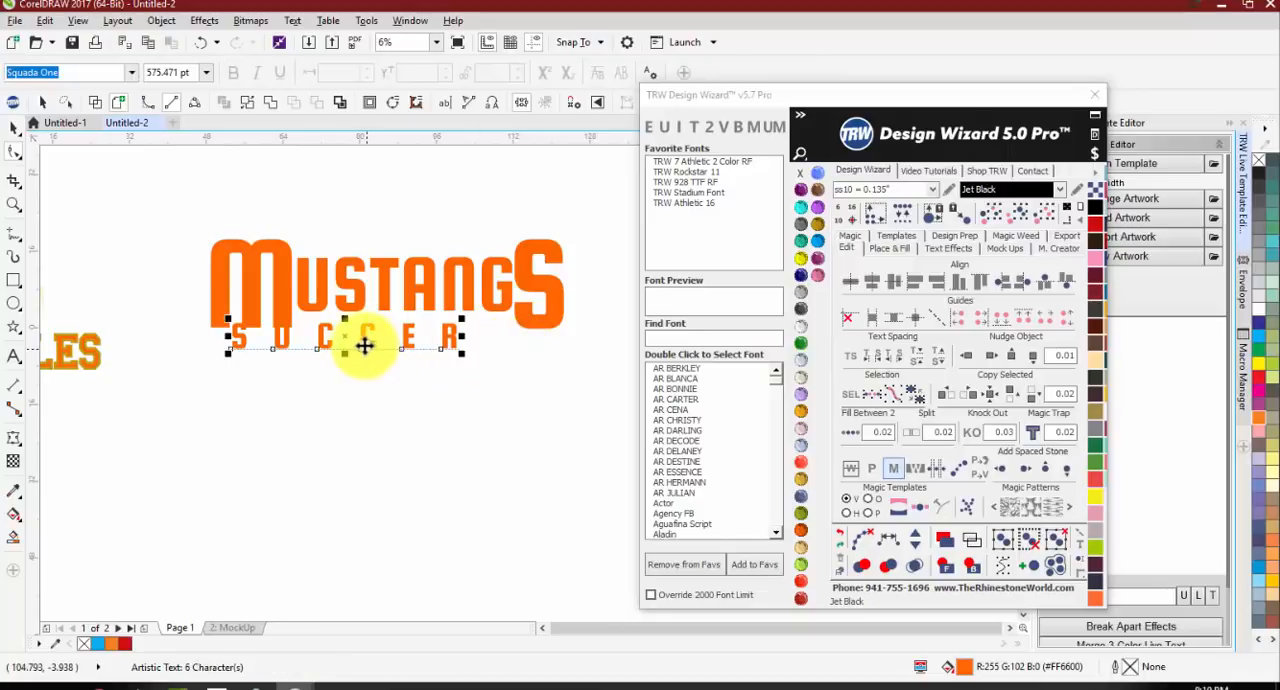
{"action": "key", "text": "space"}
{"action": "left_click_drag", "start_coordinate": [360, 343], "coordinate": [420, 343]}
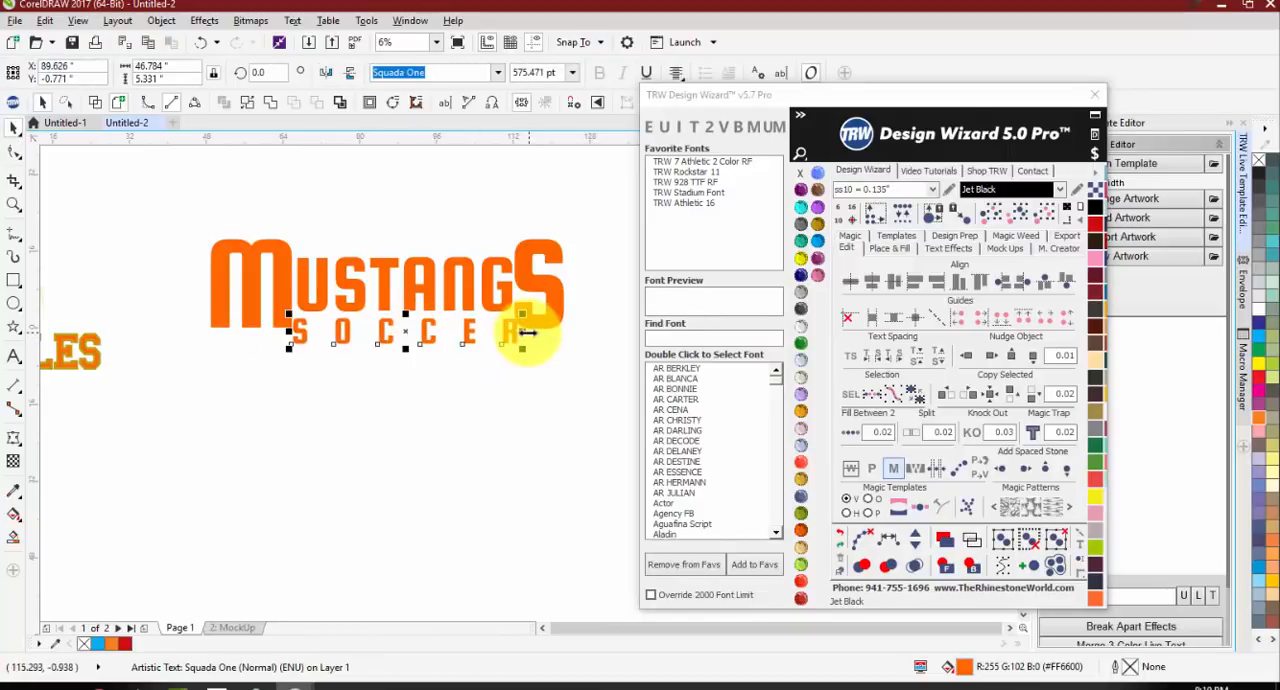
{"action": "left_click_drag", "start_coordinate": [528, 333], "coordinate": [515, 332]}
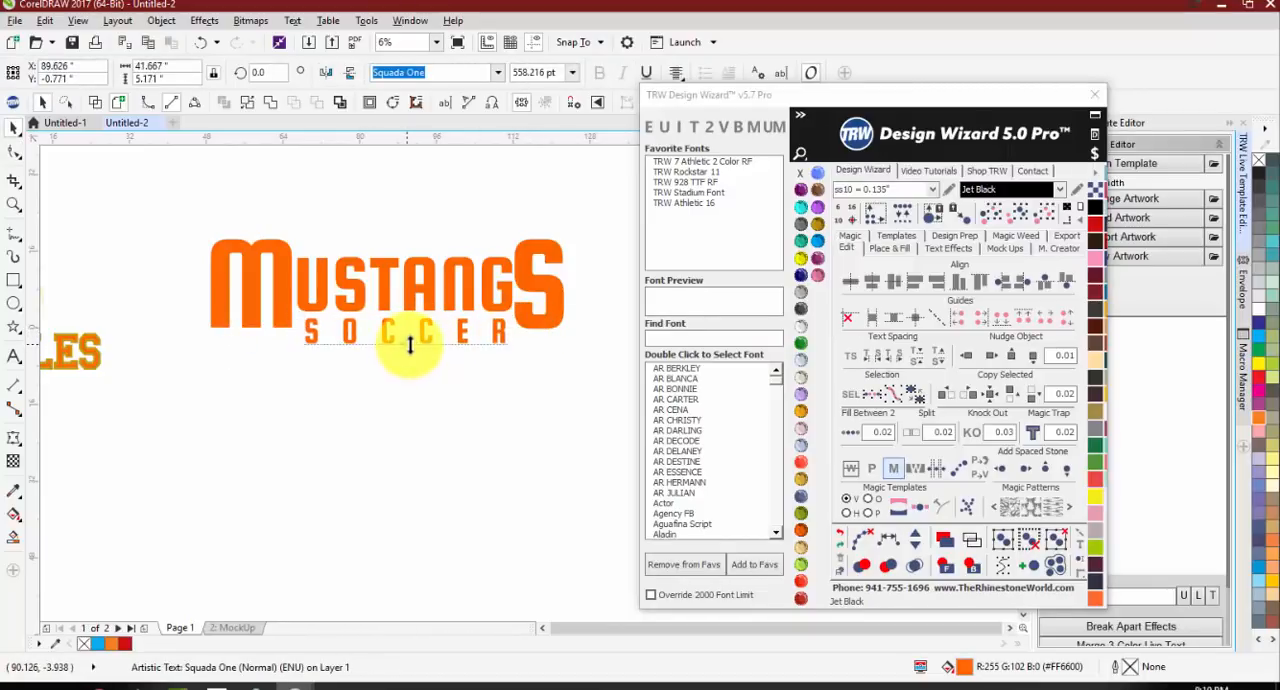
{"action": "left_click", "coordinate": [385, 372]}
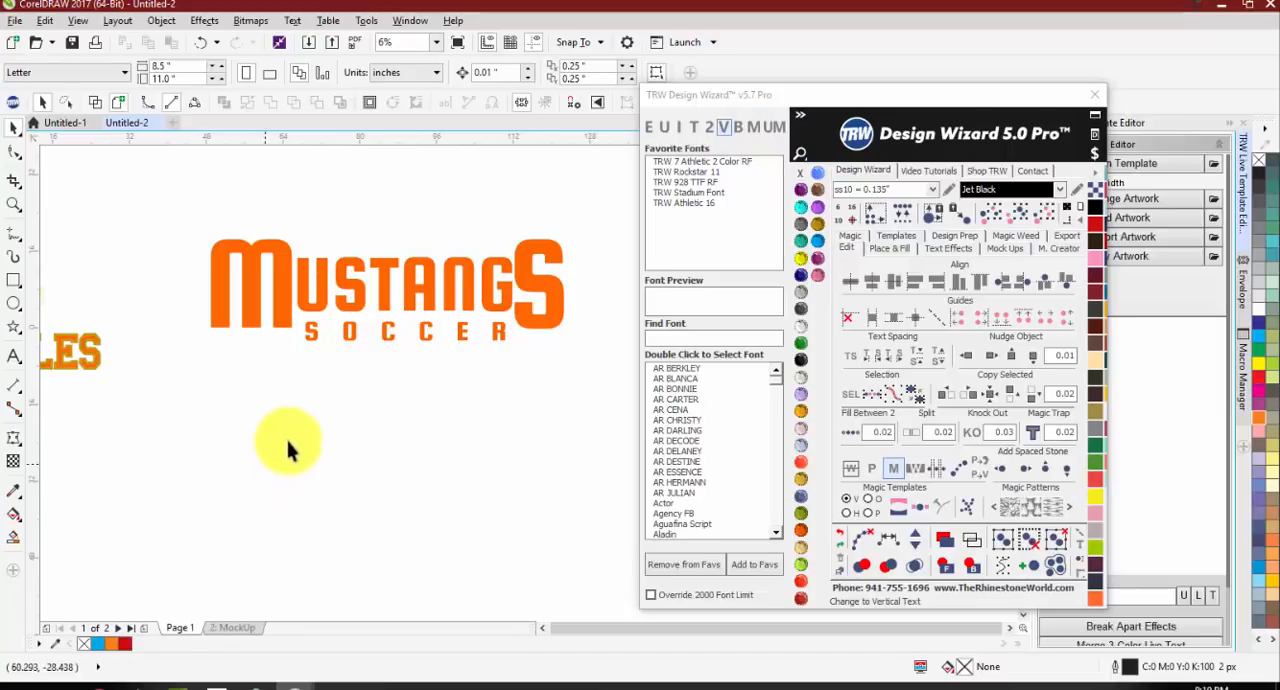
Step: Undo the SOCCER resizing, the M and S changes, and the breaking apart of the MUSTANGS SOCCER text
{"action": "key", "text": "ctrl+z"}
{"action": "key", "text": "ctrl+z"}
{"action": "key", "text": "ctrl+z"}
{"action": "key", "text": "ctrl+z"}
{"action": "key", "text": "ctrl+z"}
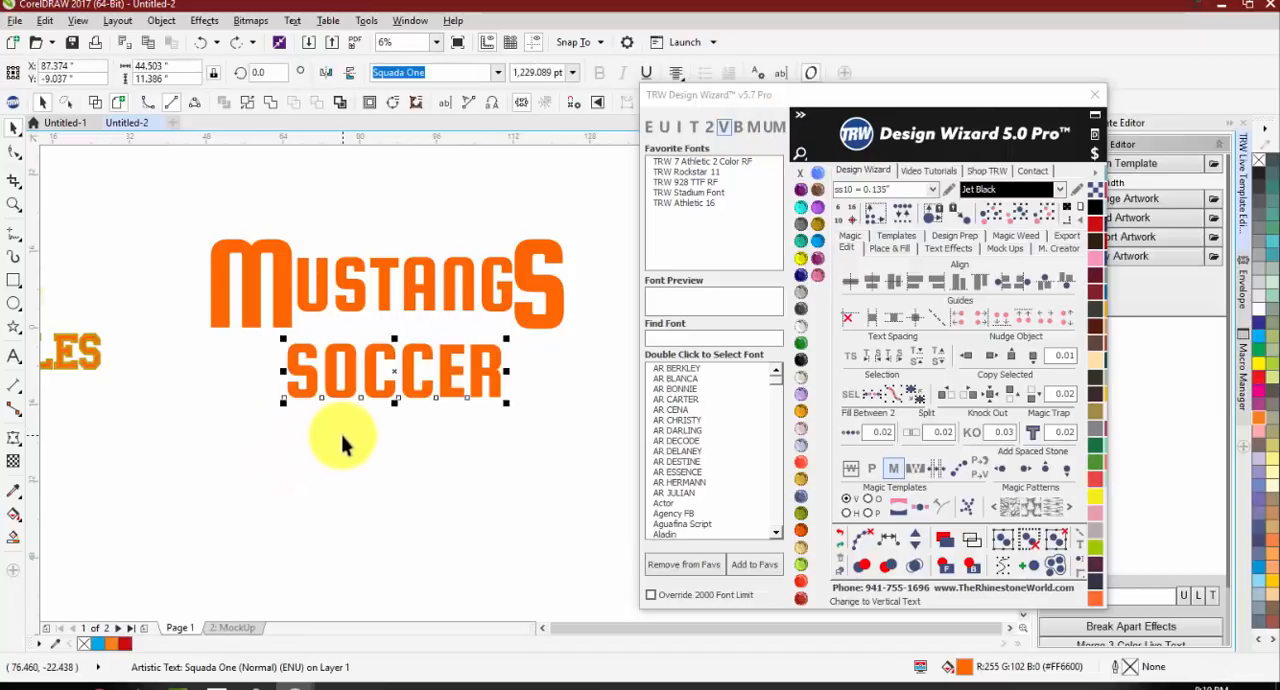
{"action": "key", "text": "ctrl+z"}
{"action": "key", "text": "ctrl+z"}
{"action": "key", "text": "ctrl+z"}
{"action": "key", "text": "ctrl+z"}
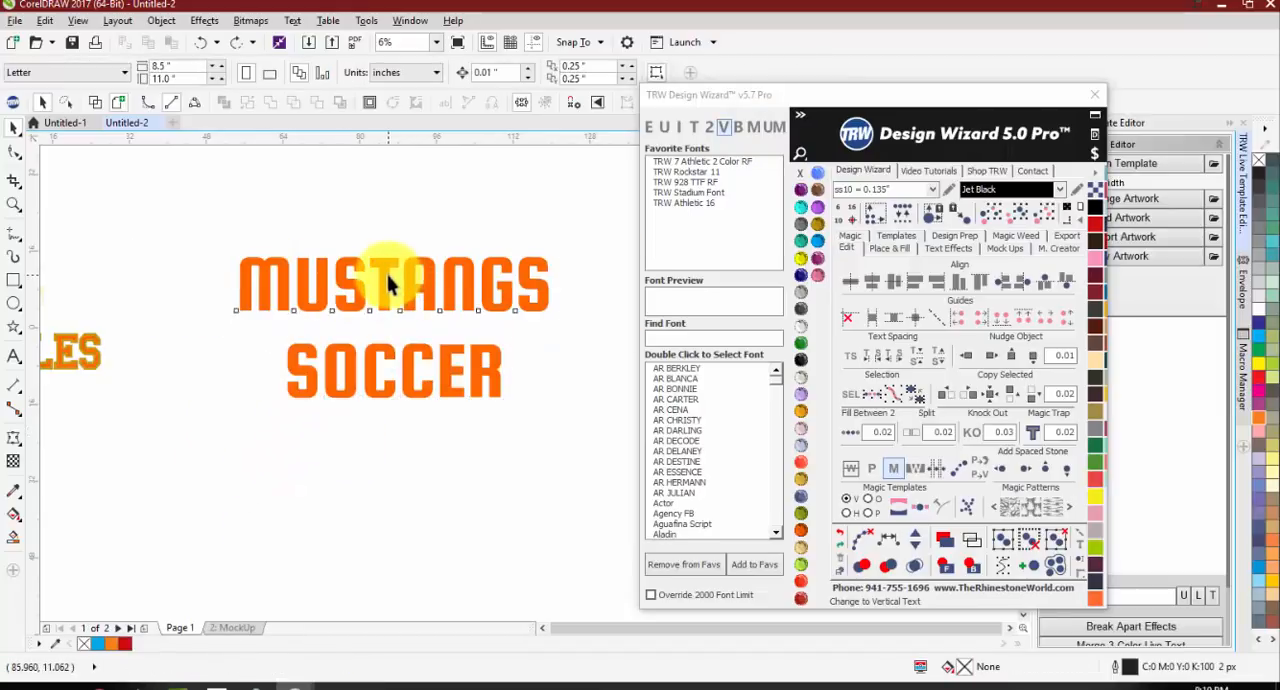
{"action": "left_click_drag", "start_coordinate": [388, 276], "coordinate": [366, 260]}
{"action": "key", "text": "ctrl+z"}
{"action": "key", "text": "ctrl+z"}
{"action": "left_click", "coordinate": [393, 487]}
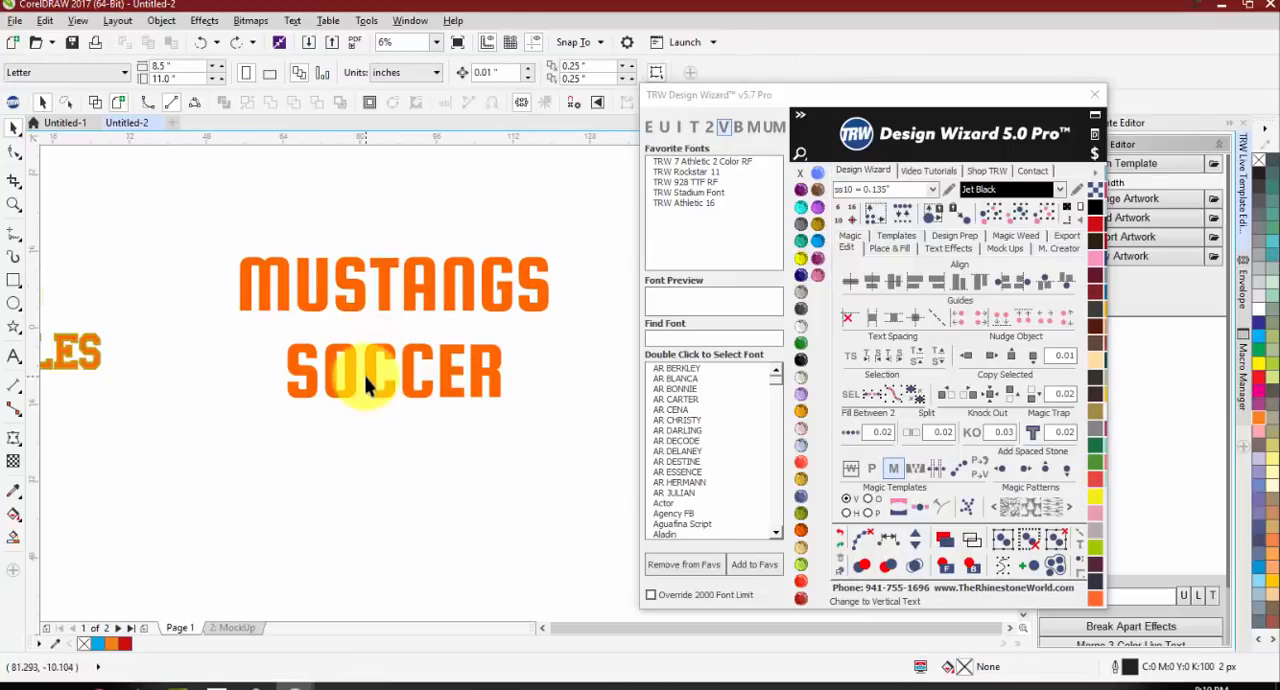
Step: Move the two-line MUSTANGS SOCCER text block slightly up and to the left, and deselect it
{"action": "left_click", "coordinate": [367, 378]}
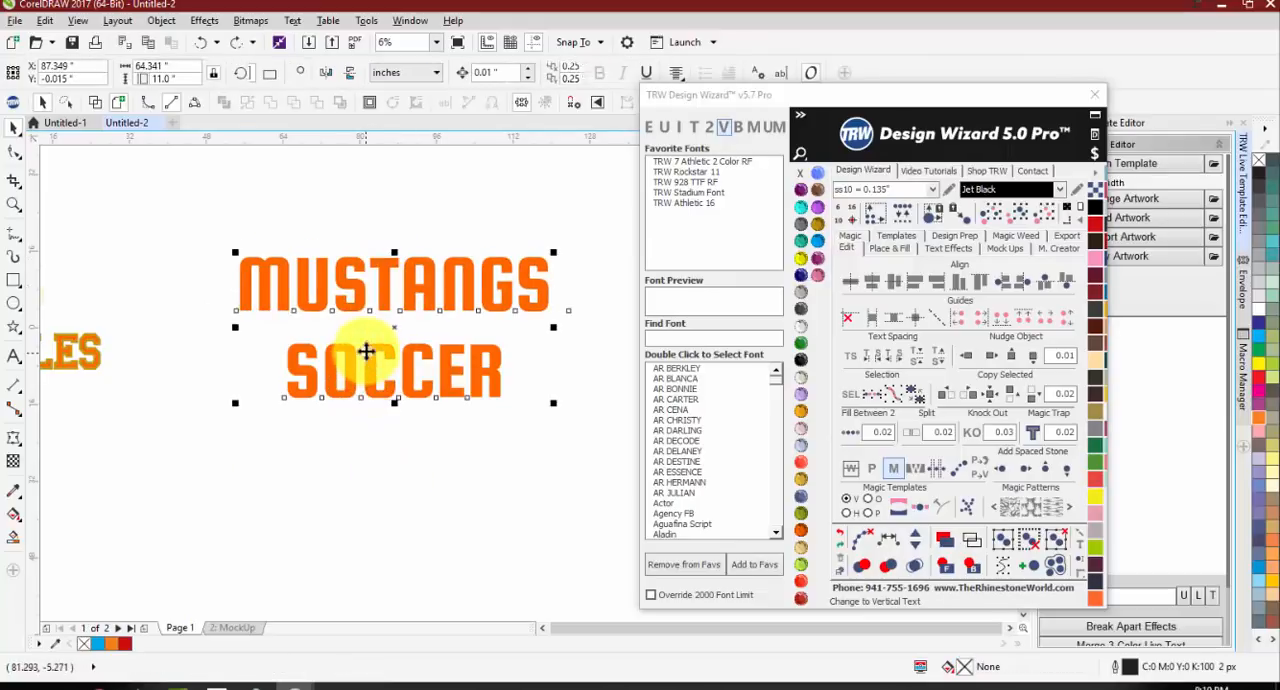
{"action": "left_click", "coordinate": [410, 301]}
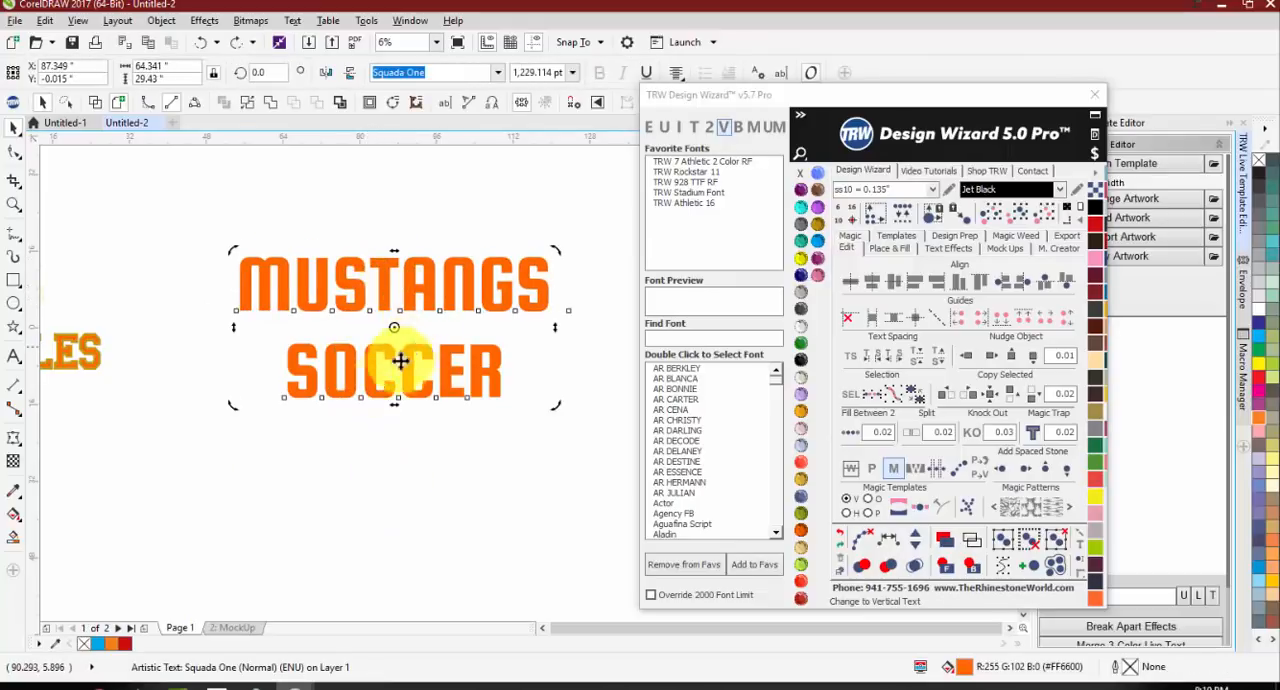
{"action": "left_click", "coordinate": [354, 425]}
{"action": "left_click_drag", "start_coordinate": [369, 363], "coordinate": [347, 342]}
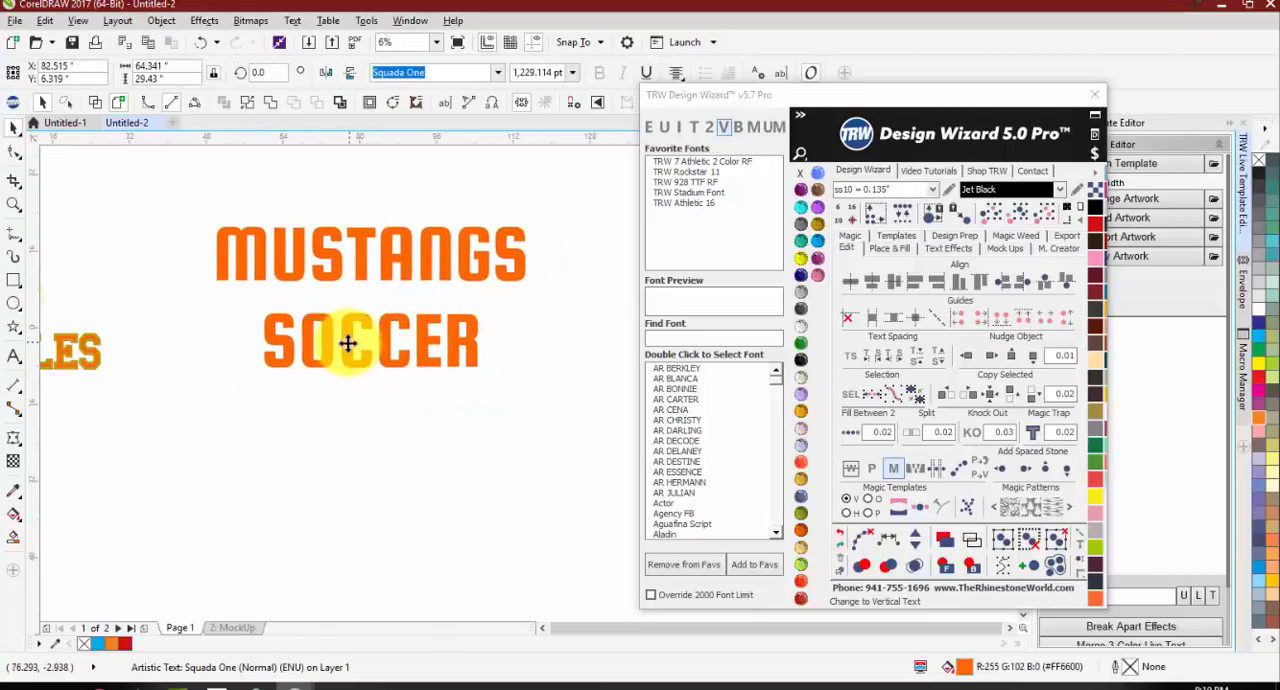
{"action": "left_click", "coordinate": [338, 428]}
Step: Break the text block into separate lines and move both lines down, placing MUSTANGS closely above SOCCER
{"action": "left_click", "coordinate": [340, 368]}
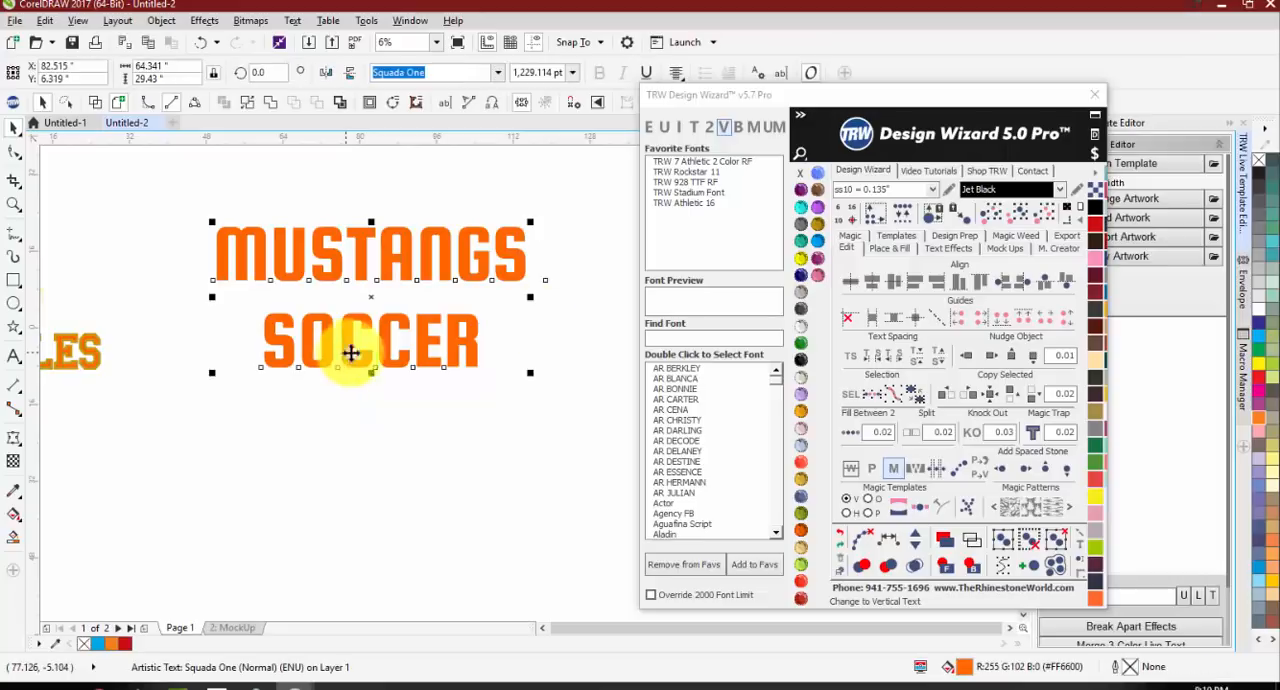
{"action": "left_click", "coordinate": [740, 130]}
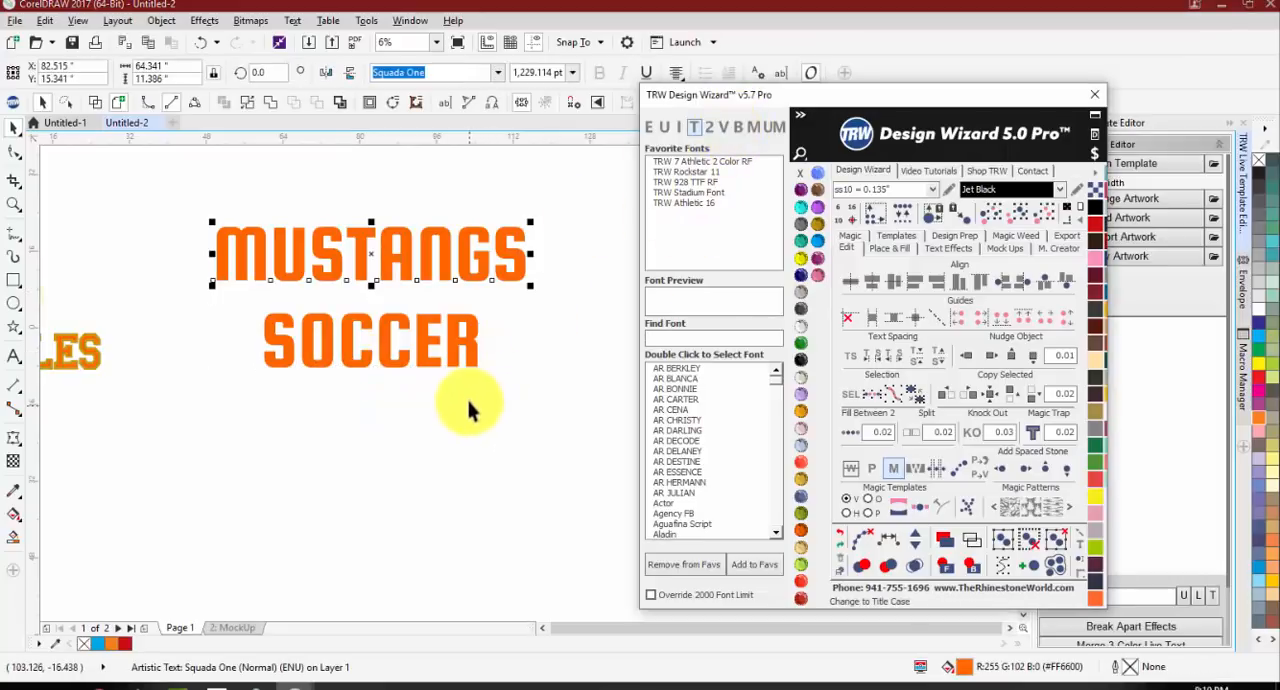
{"action": "left_click_drag", "start_coordinate": [429, 335], "coordinate": [429, 393]}
{"action": "left_click_drag", "start_coordinate": [425, 285], "coordinate": [420, 337]}
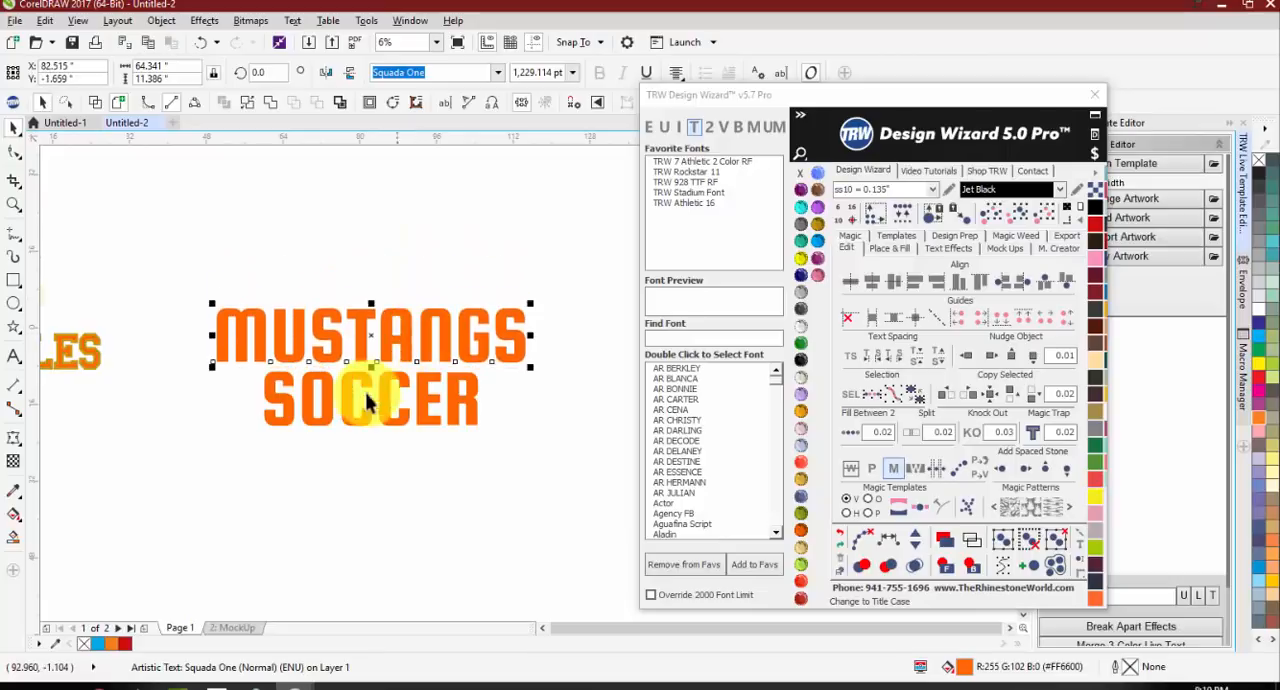
{"action": "left_click", "coordinate": [354, 455]}
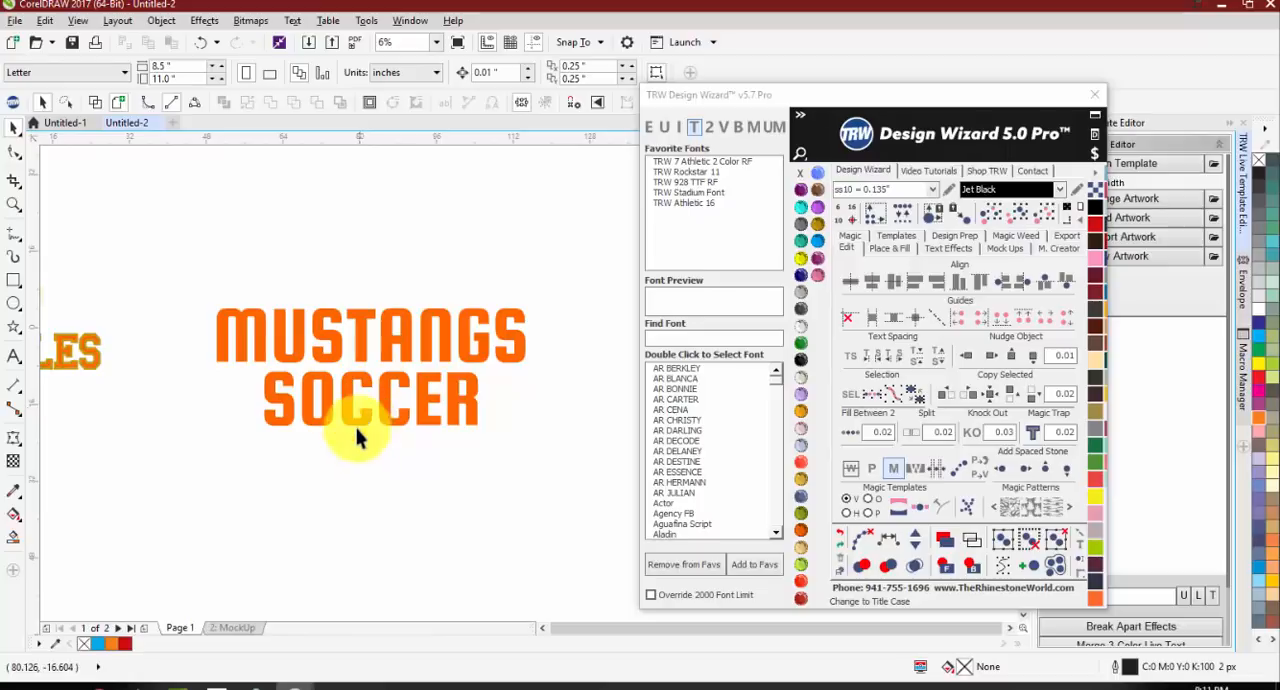
Step: Break the MUSTANGS line into individual letters and deselect them
{"action": "left_click", "coordinate": [351, 422]}
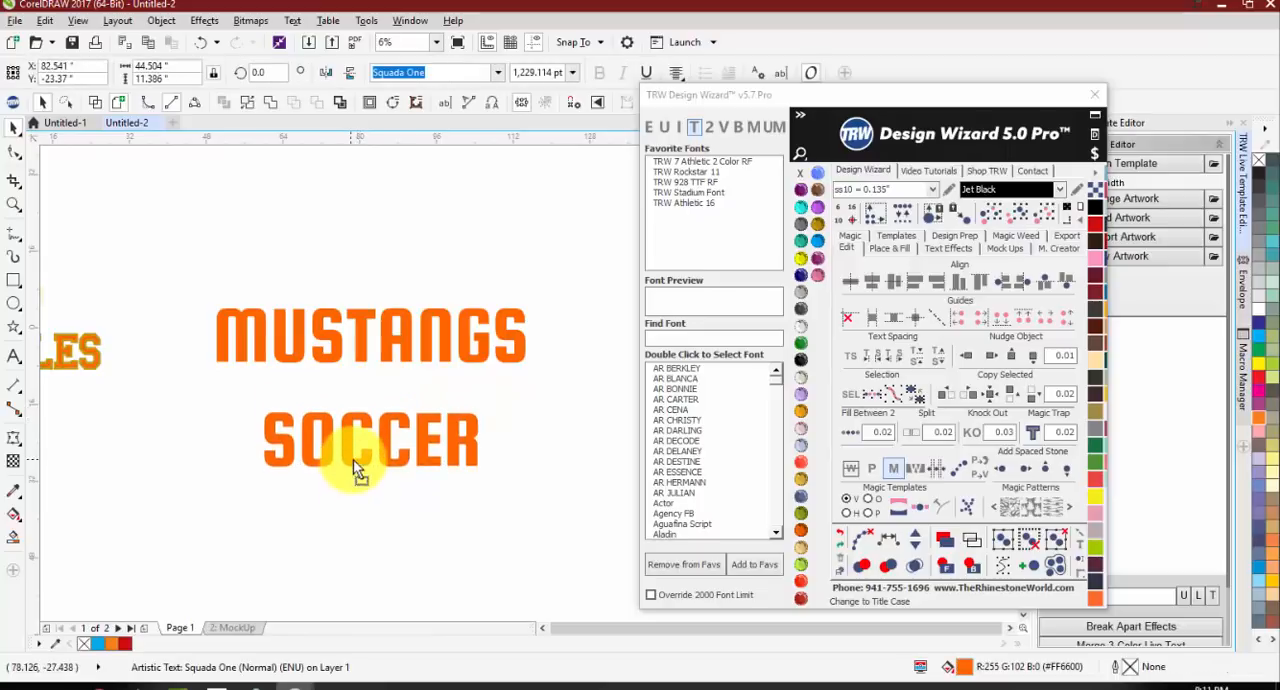
{"action": "left_click", "coordinate": [354, 316]}
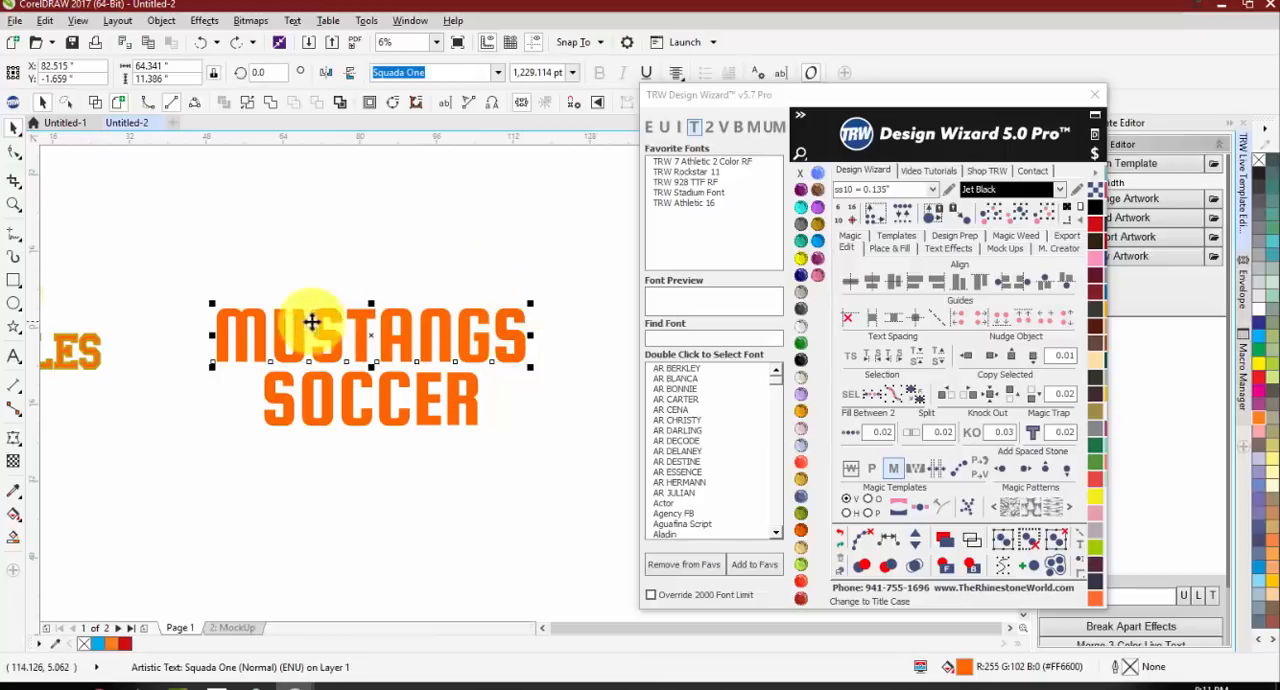
{"action": "left_click", "coordinate": [738, 130]}
{"action": "left_click", "coordinate": [405, 293]}
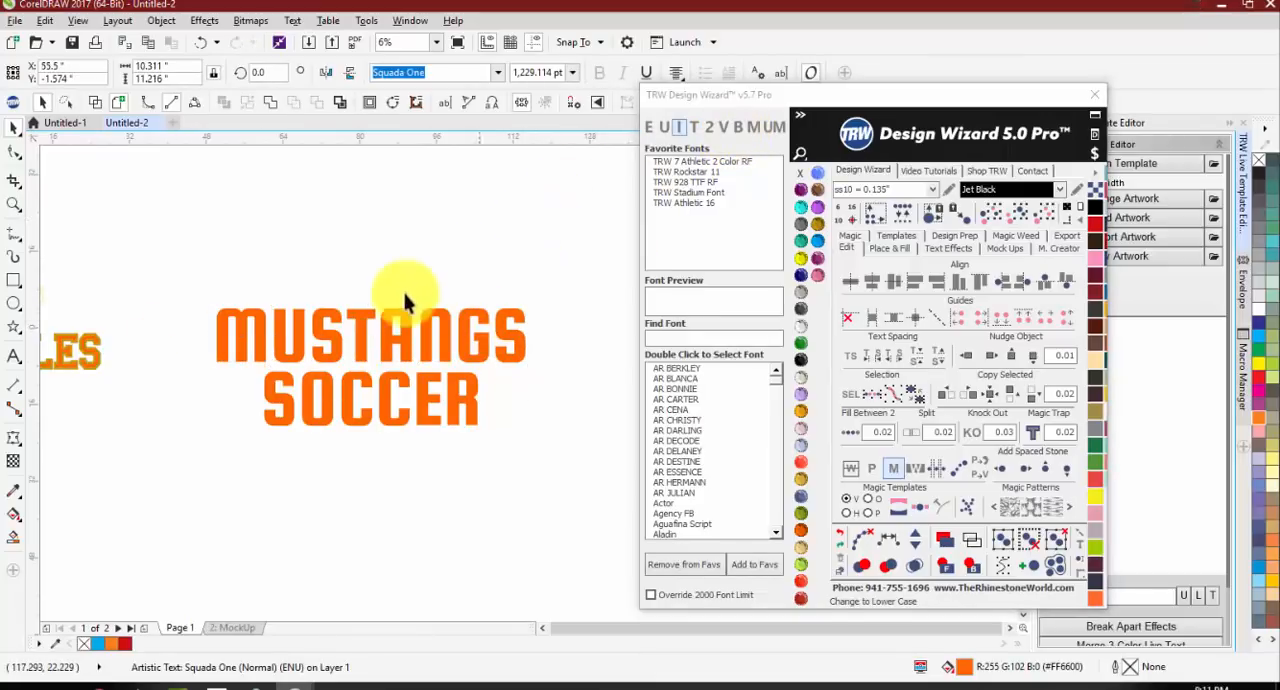
Step: Try moving the first S and the T of MUSTANGS upward, and undo both moves
{"action": "mouse_move", "coordinate": [340, 336]}
{"action": "left_mouse_down"}
{"action": "mouse_move", "coordinate": [331, 288]}
{"action": "mouse_move", "coordinate": [370, 331]}
{"action": "mouse_move", "coordinate": [391, 291]}
{"action": "left_mouse_up"}
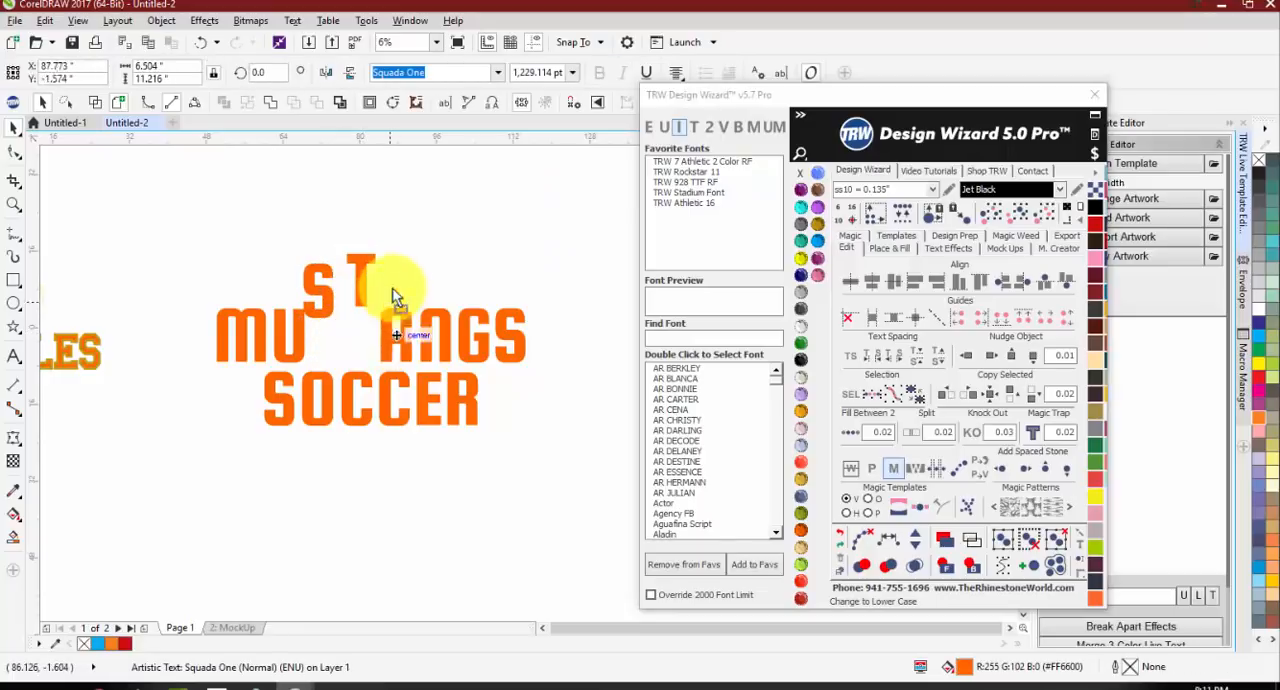
{"action": "key", "text": "ctrl+z"}
{"action": "key", "text": "ctrl+z"}
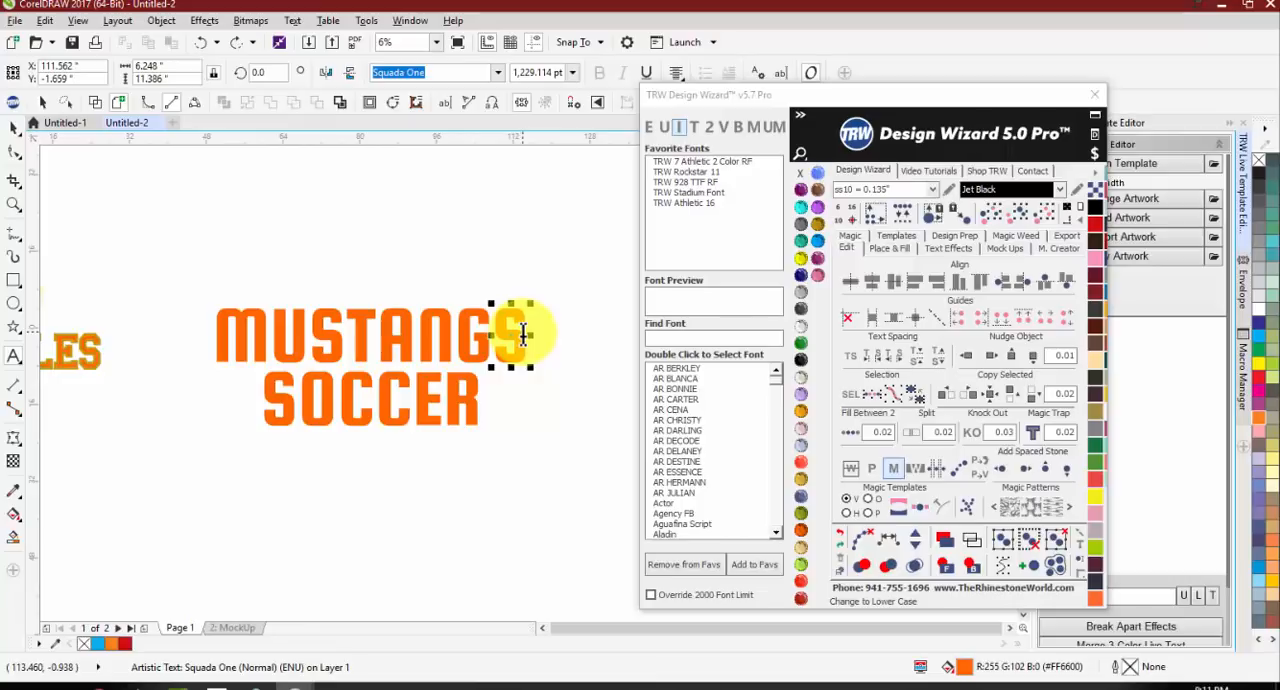
Step: Try adding extra S characters to the final S of MUSTANGS, and delete them again
{"action": "left_click", "coordinate": [522, 335]}
{"action": "type", "text": "SSSSSS"}
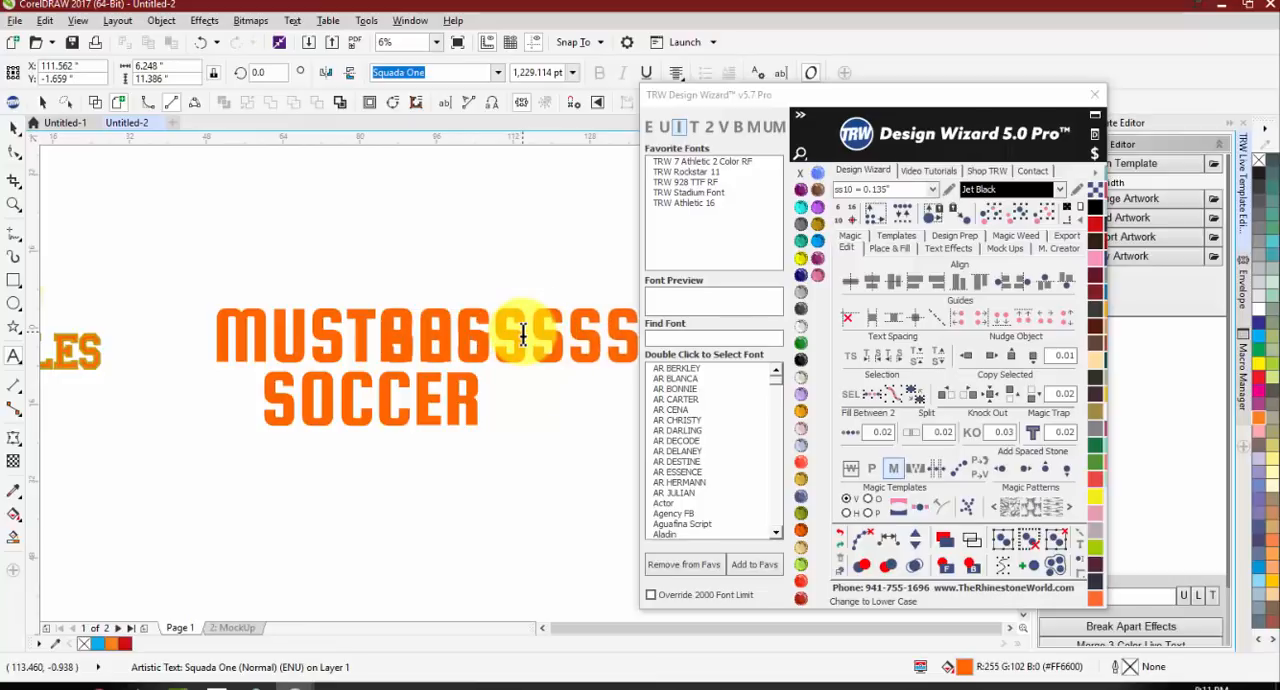
{"action": "key", "text": "BackSpace"}
{"action": "key", "text": "BackSpace"}
{"action": "key", "text": "BackSpace"}
{"action": "key", "text": "BackSpace"}
{"action": "key", "text": "BackSpace"}
{"action": "key", "text": "BackSpace"}
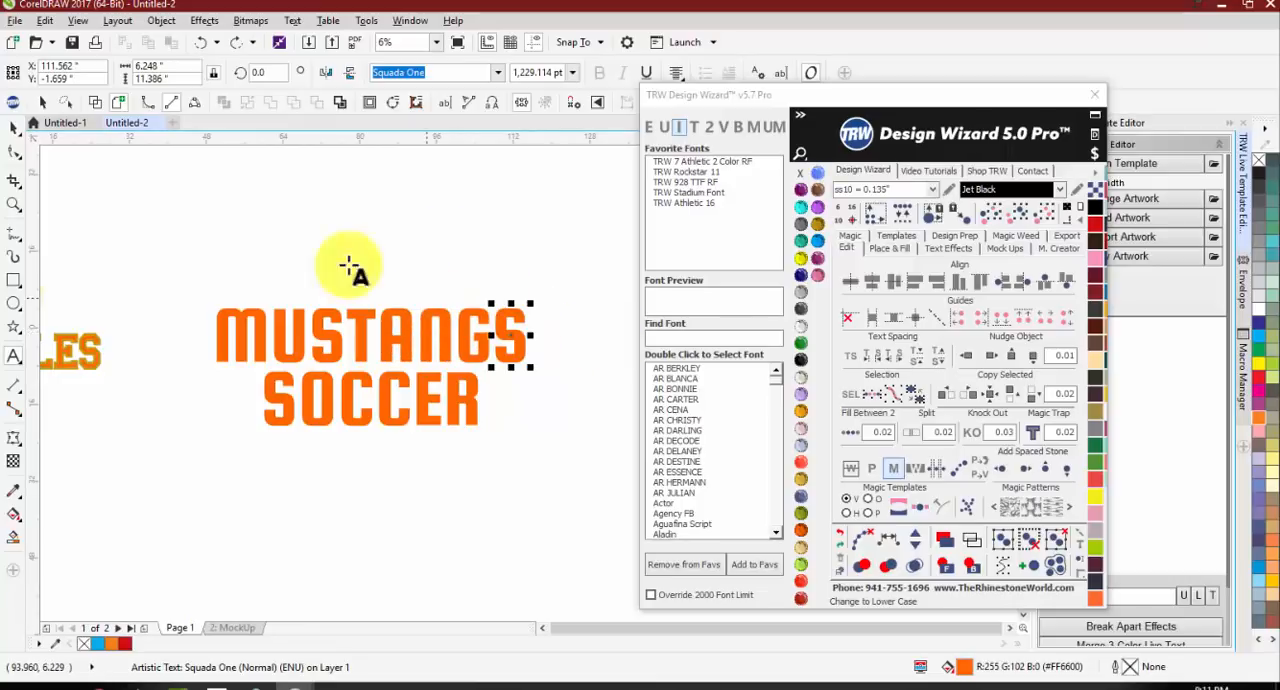
{"action": "left_click", "coordinate": [16, 131]}
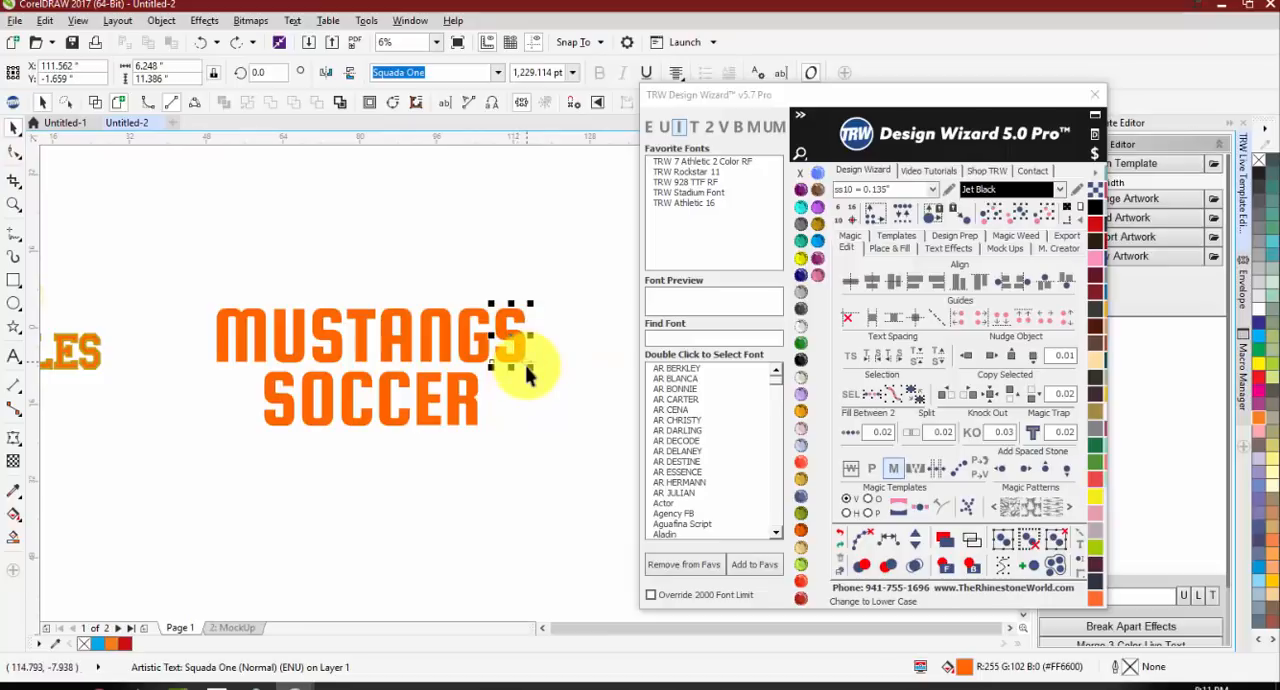
Step: Select the M and final S of MUSTANGS together and enlarge them outward from their centre to about 1,883 pt
{"action": "left_click", "coordinate": [243, 332], "text": "shift"}
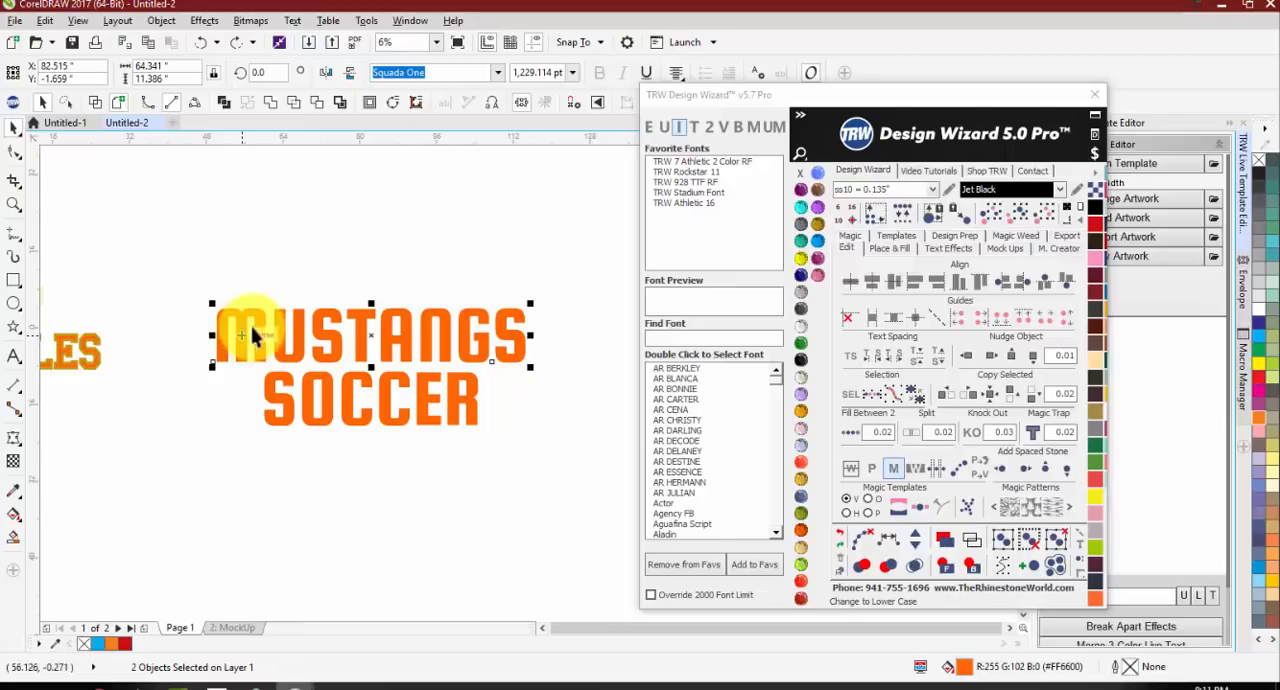
{"action": "key", "text": "Escape"}
{"action": "left_click", "coordinate": [500, 320]}
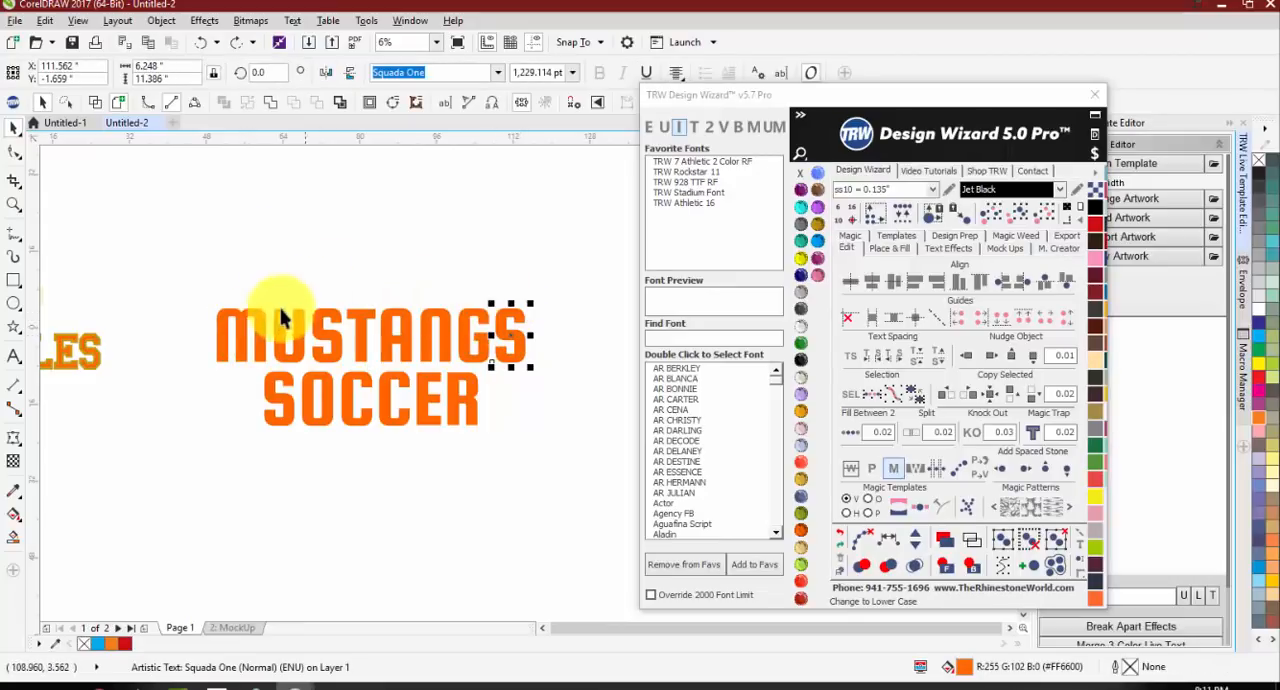
{"action": "left_click", "coordinate": [246, 312], "text": "shift"}
{"action": "scroll", "coordinate": [443, 309], "scroll_direction": "down", "scroll_amount": 2}
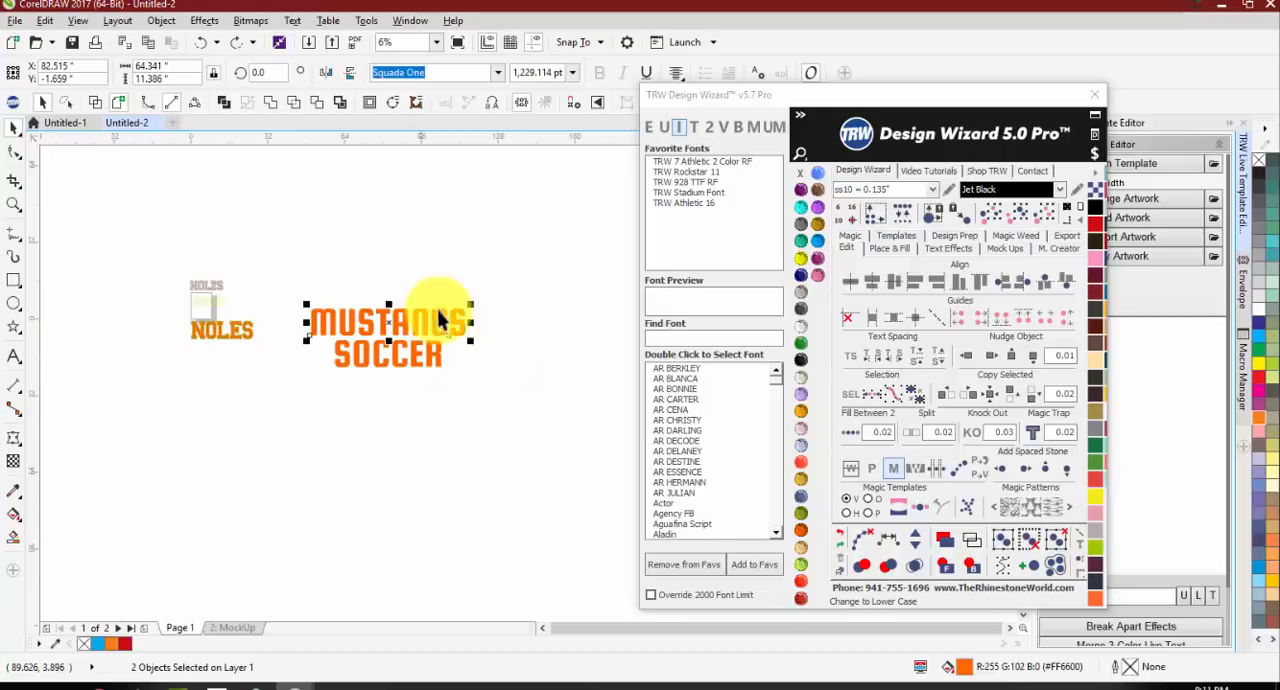
{"action": "left_click_drag", "start_coordinate": [480, 302], "coordinate": [514, 294]}
{"action": "scroll", "coordinate": [467, 310], "scroll_direction": "up", "scroll_amount": 2}
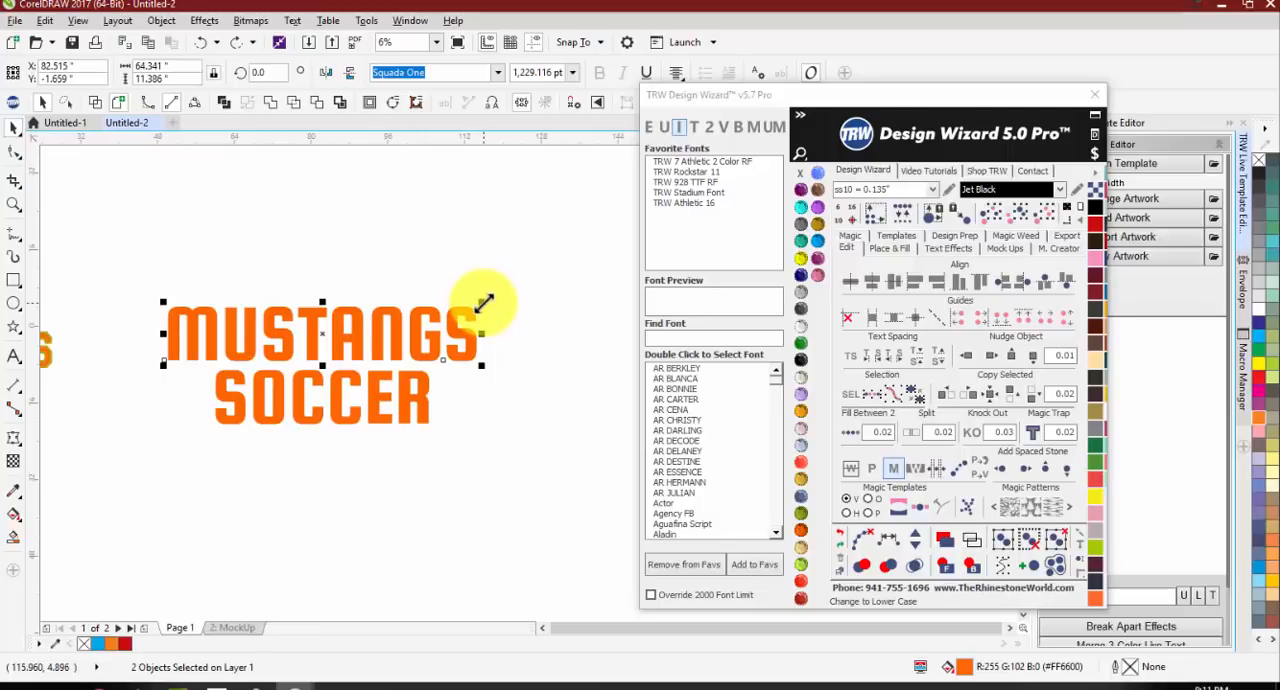
{"action": "left_click_drag", "start_coordinate": [484, 303], "coordinate": [566, 271]}
Step: Move the enlarged S against the G and the enlarged M against the U of MUSTANGS
{"action": "left_click", "coordinate": [523, 343]}
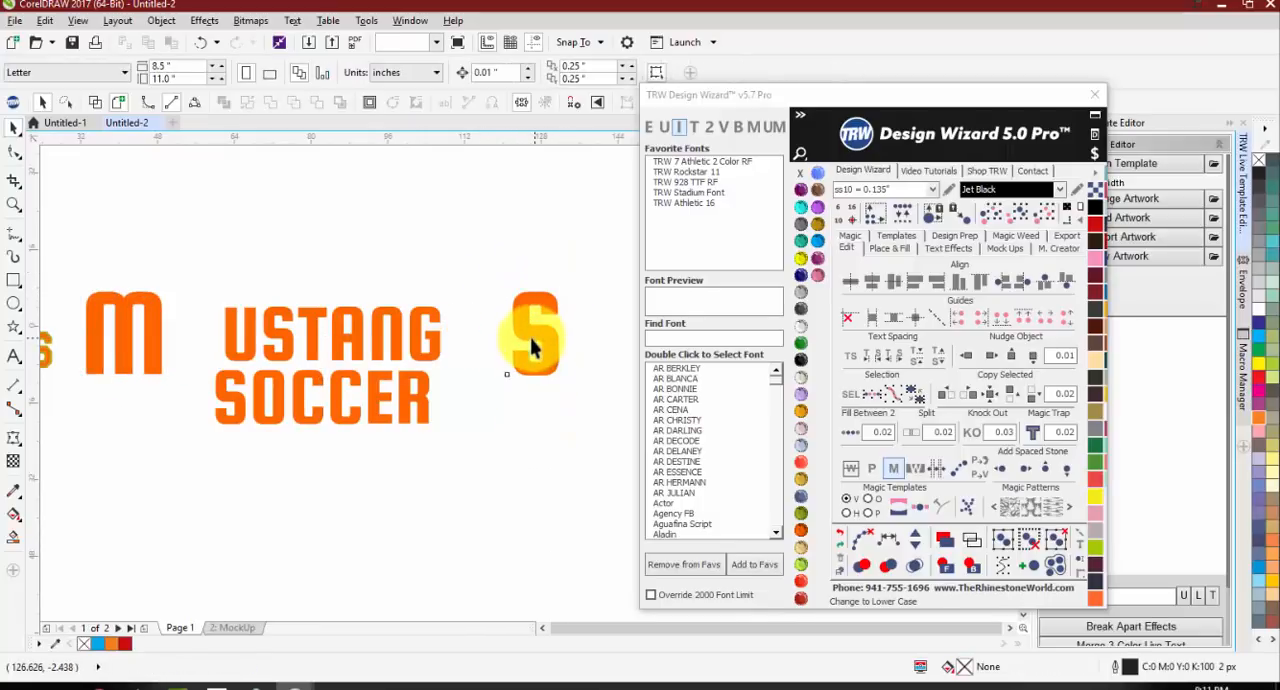
{"action": "left_click_drag", "start_coordinate": [523, 343], "coordinate": [469, 346]}
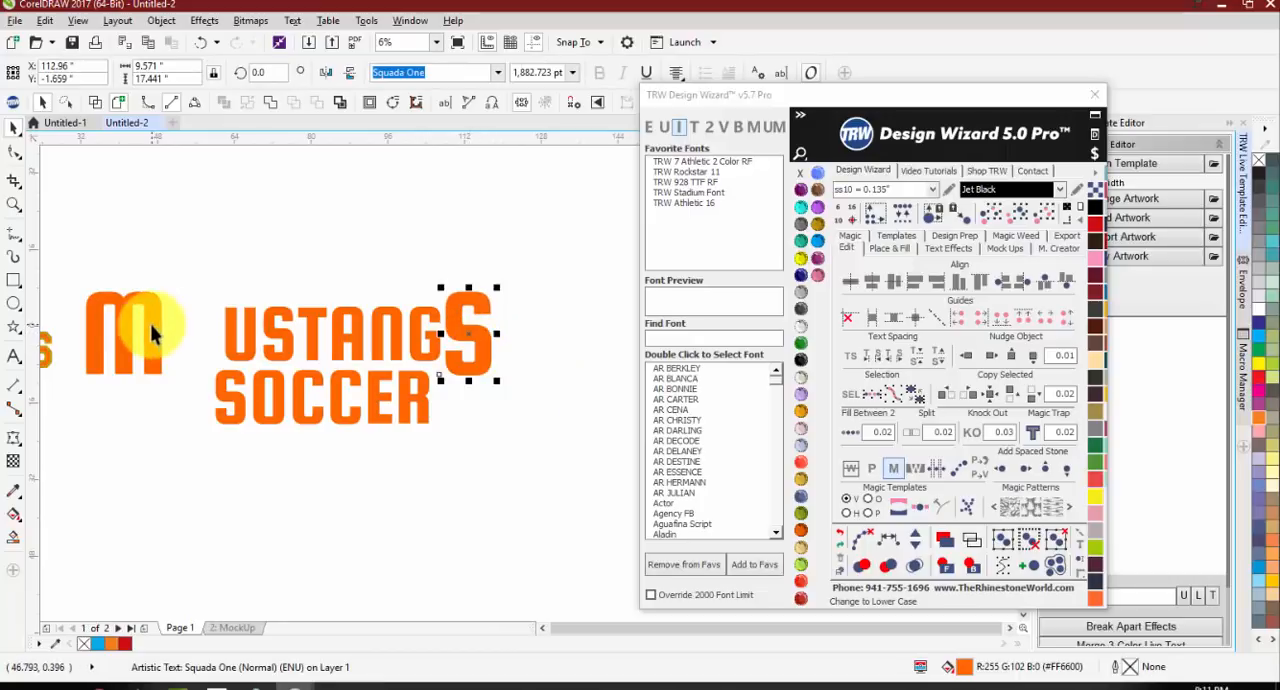
{"action": "left_click_drag", "start_coordinate": [150, 324], "coordinate": [208, 314]}
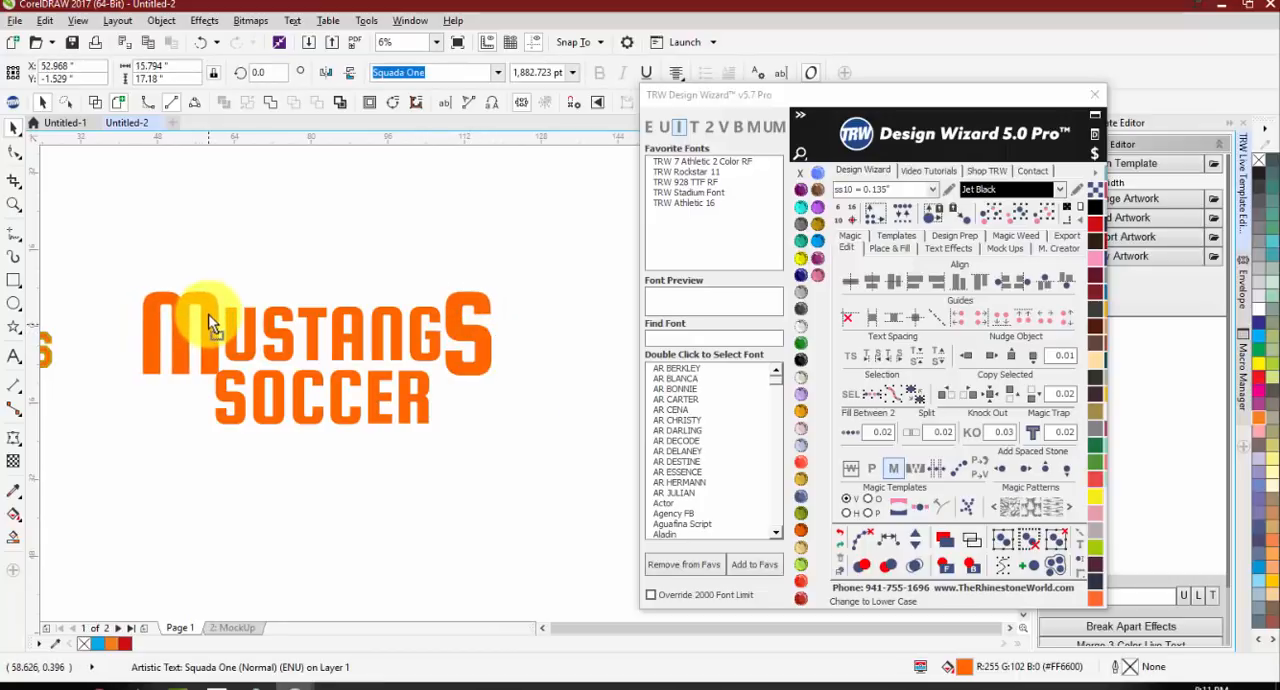
Step: Squash SOCCER vertically, shrink it to about 25.7 by 3.1 inches, and place it just below MUSTANGS beside the M
{"action": "left_click", "coordinate": [137, 432]}
{"action": "left_click_drag", "start_coordinate": [421, 391], "coordinate": [459, 357]}
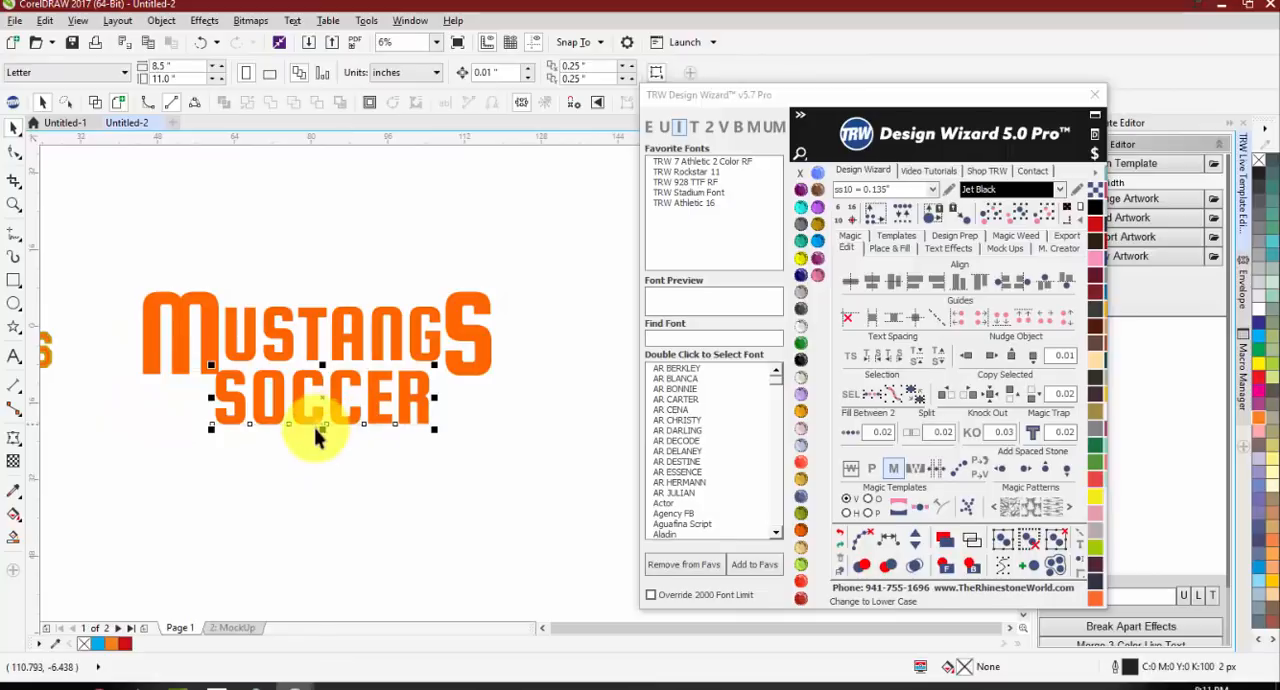
{"action": "left_click_drag", "start_coordinate": [320, 431], "coordinate": [321, 410]}
{"action": "left_click_drag", "start_coordinate": [322, 404], "coordinate": [322, 397]}
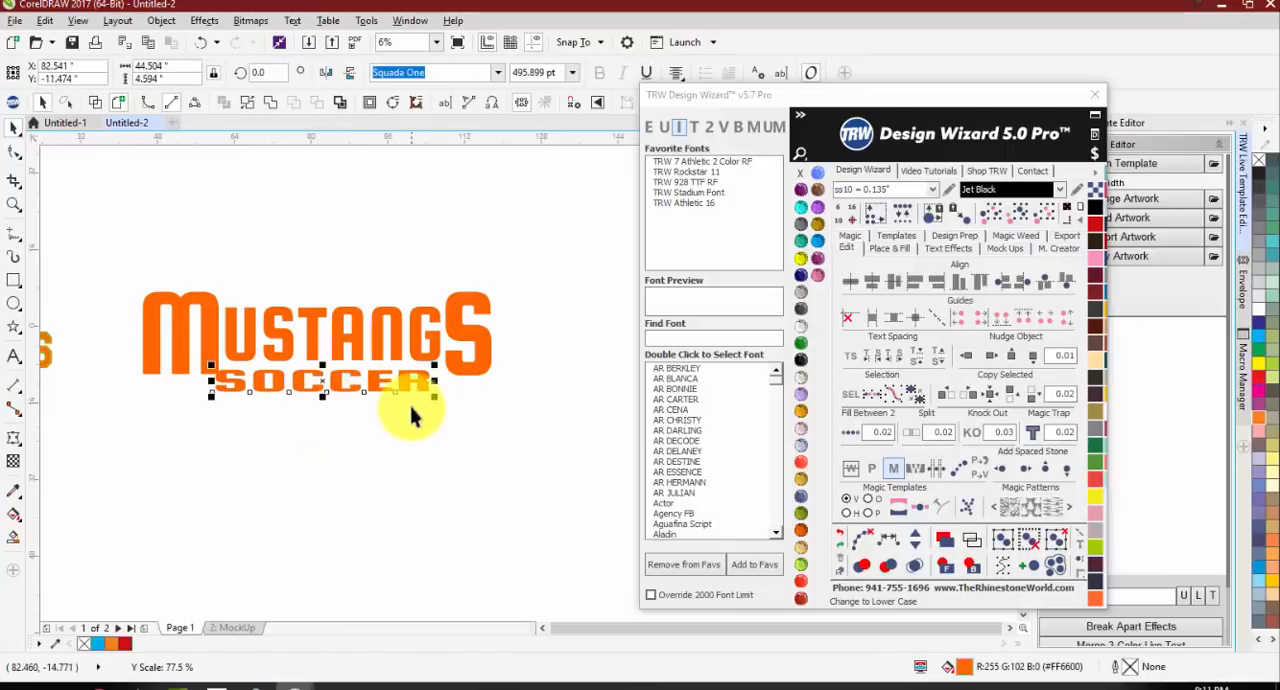
{"action": "left_click_drag", "start_coordinate": [435, 381], "coordinate": [345, 390]}
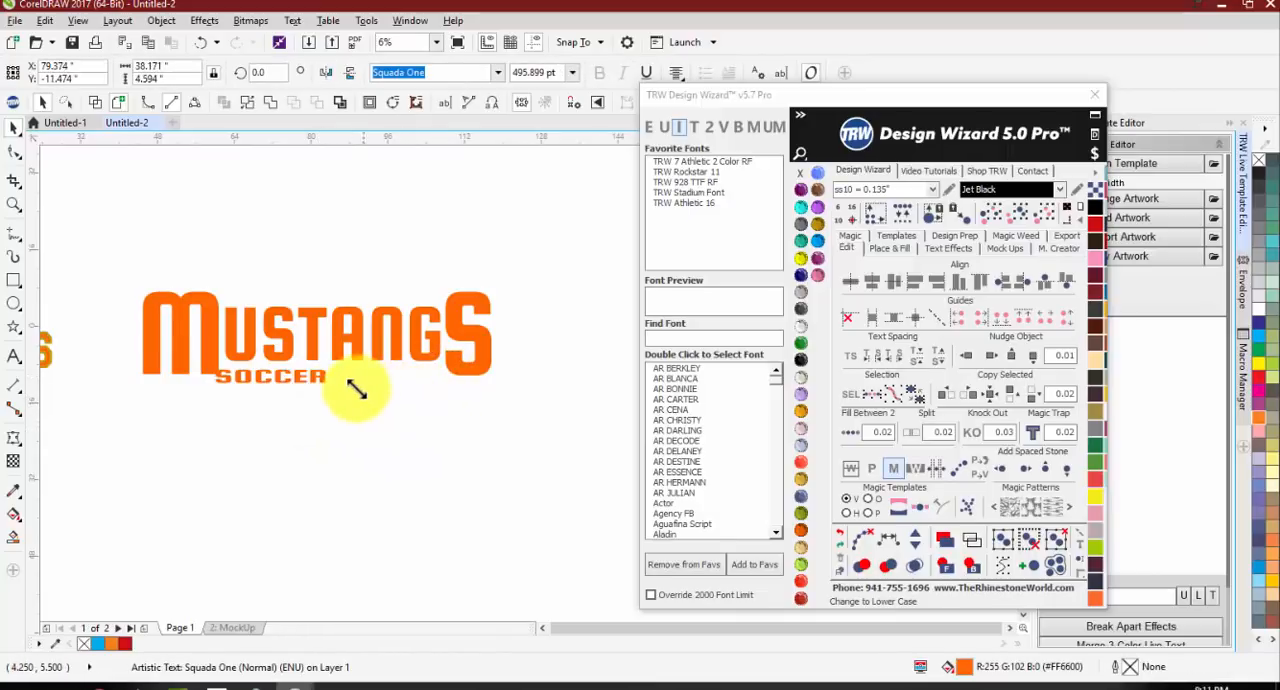
{"action": "scroll", "coordinate": [241, 385], "scroll_direction": "up", "scroll_amount": 2}
{"action": "left_click_drag", "start_coordinate": [241, 385], "coordinate": [261, 391]}
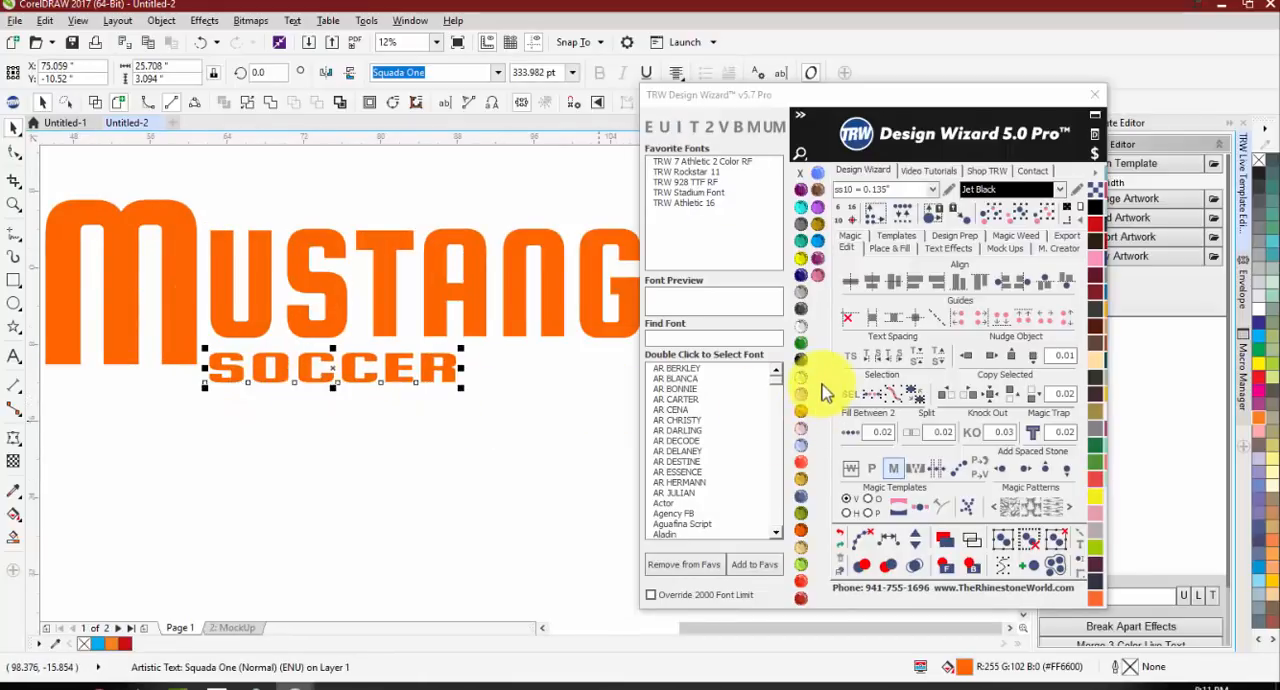
Step: Widen the letter spacing of SOCCER to span about 44.7 inches, and centre it between the enlarged M and S
{"action": "left_click", "coordinate": [850, 355]}
{"action": "scroll", "coordinate": [262, 370], "scroll_direction": "down", "scroll_amount": 2}
{"action": "left_click_drag", "start_coordinate": [370, 383], "coordinate": [451, 380]}
{"action": "key", "text": "space"}
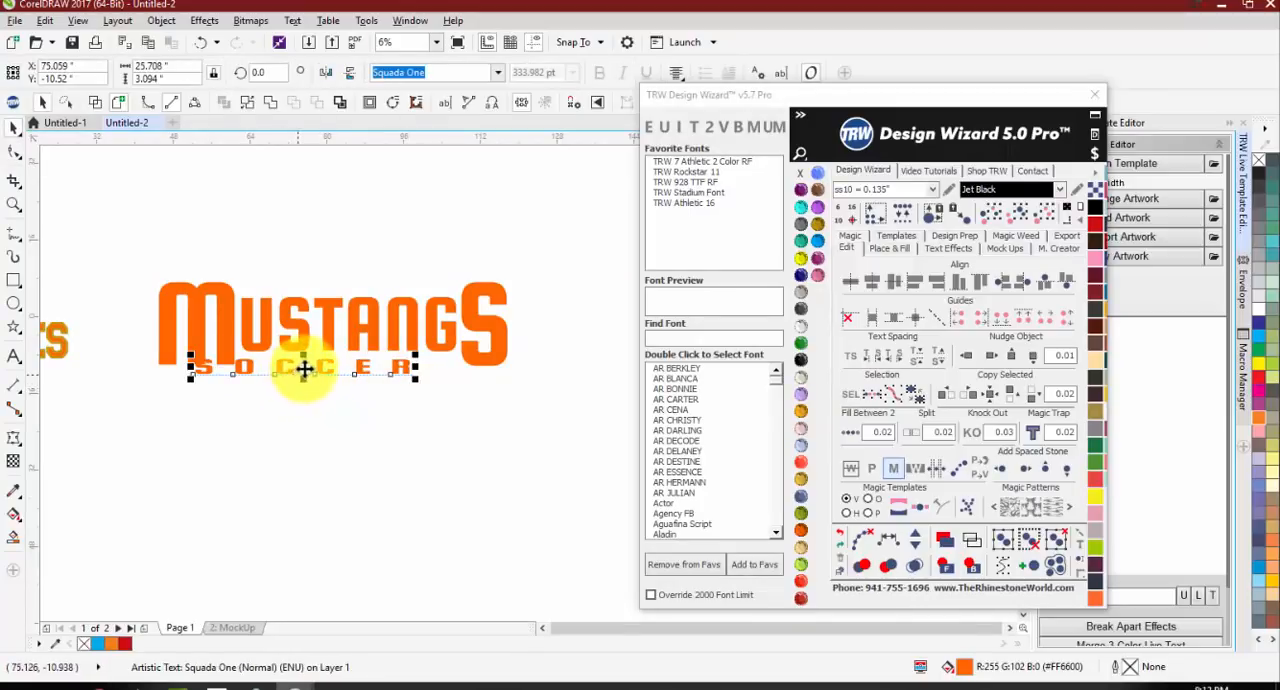
{"action": "left_click_drag", "start_coordinate": [306, 366], "coordinate": [343, 372]}
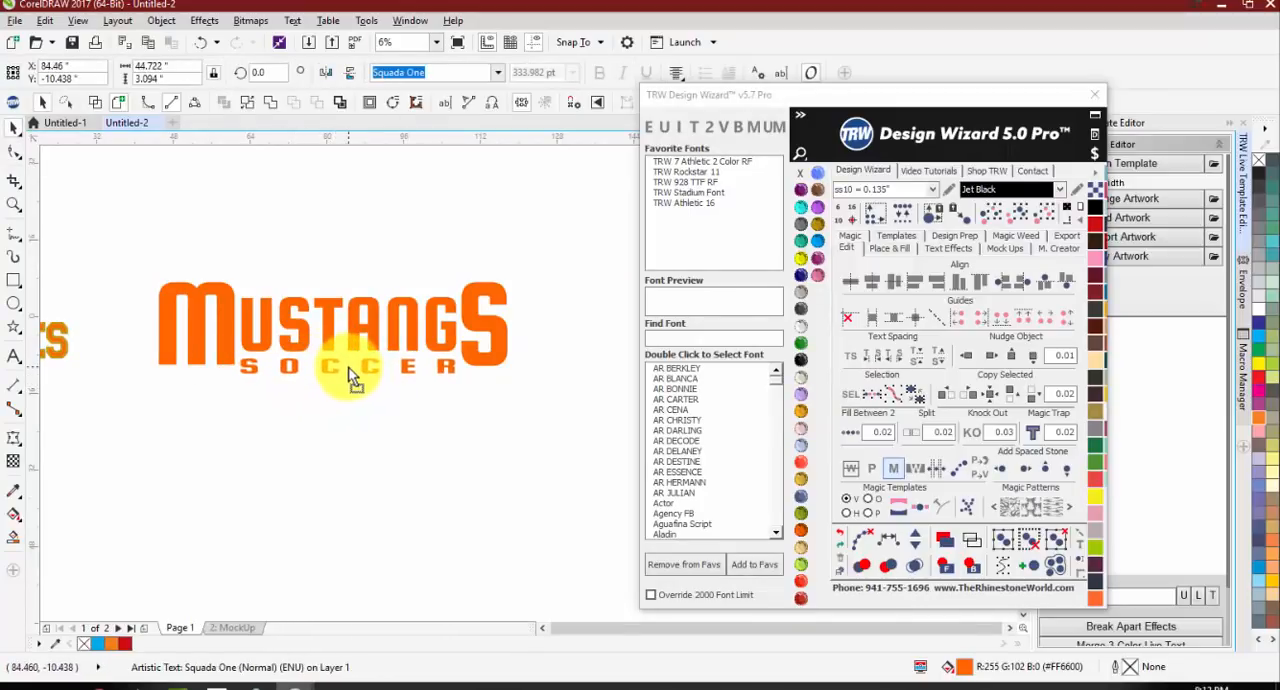
{"action": "left_click", "coordinate": [320, 405]}
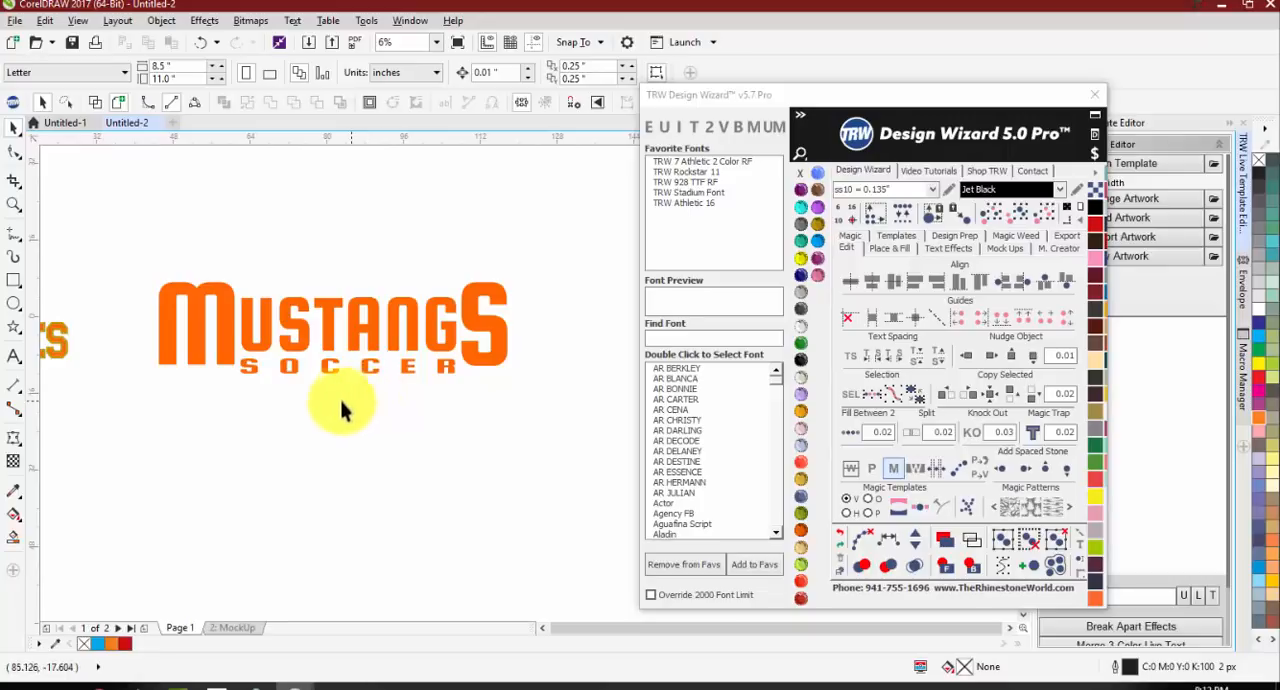
Step: Create the text Baseball below SOCCER at about 784 pt, in TRW Stadium Font with only the B capitalized
{"action": "scroll", "coordinate": [257, 372], "scroll_direction": "down", "scroll_amount": 2}
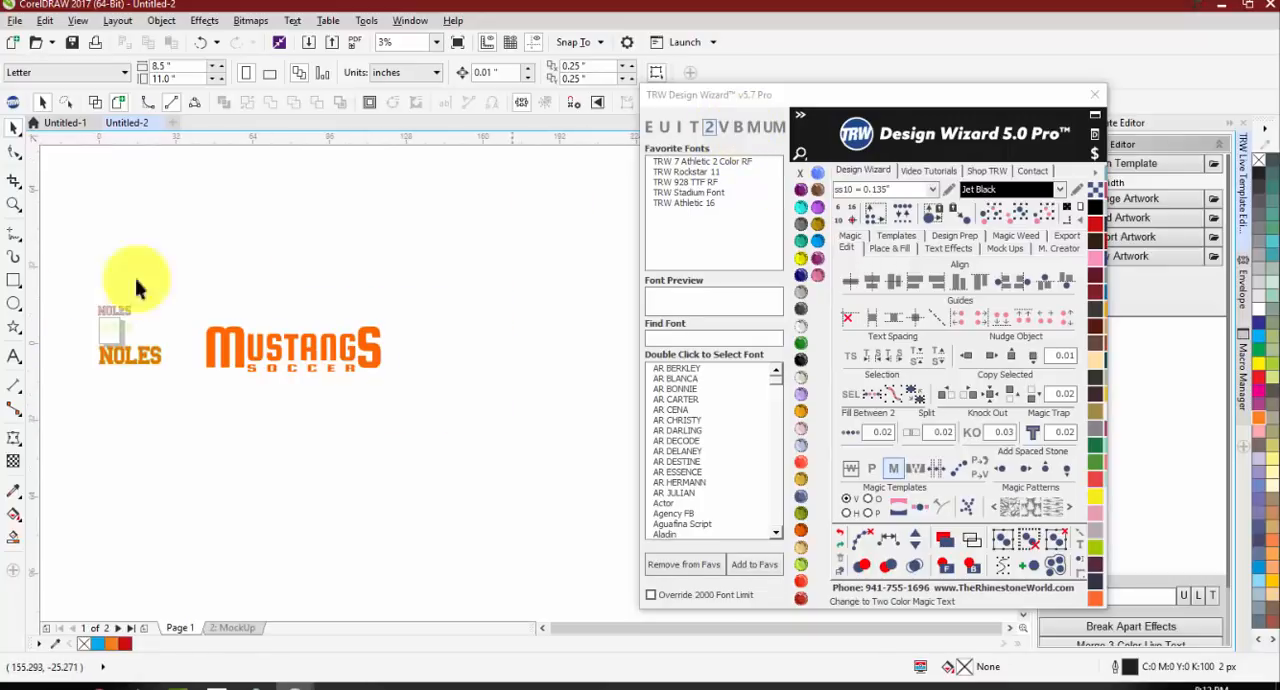
{"action": "left_click", "coordinate": [14, 355]}
{"action": "scroll", "coordinate": [250, 430], "scroll_direction": "up", "scroll_amount": 1}
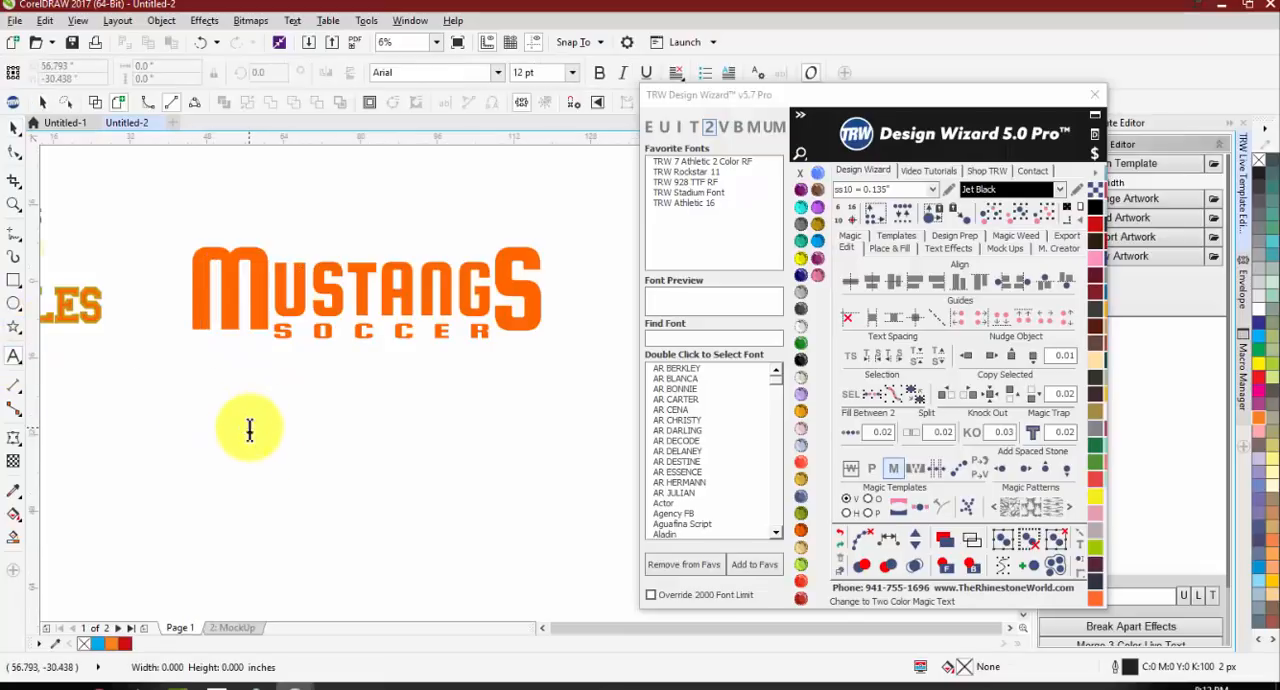
{"action": "left_click", "coordinate": [250, 430]}
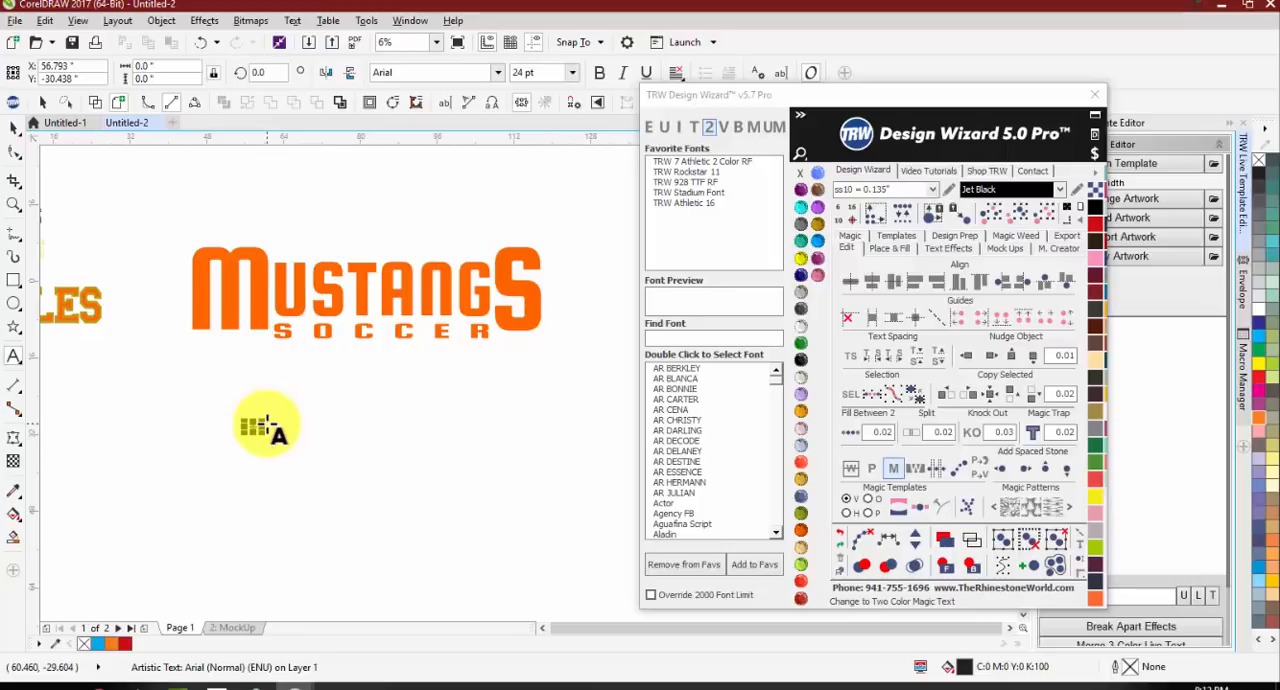
{"action": "left_click_drag", "start_coordinate": [260, 422], "coordinate": [513, 340]}
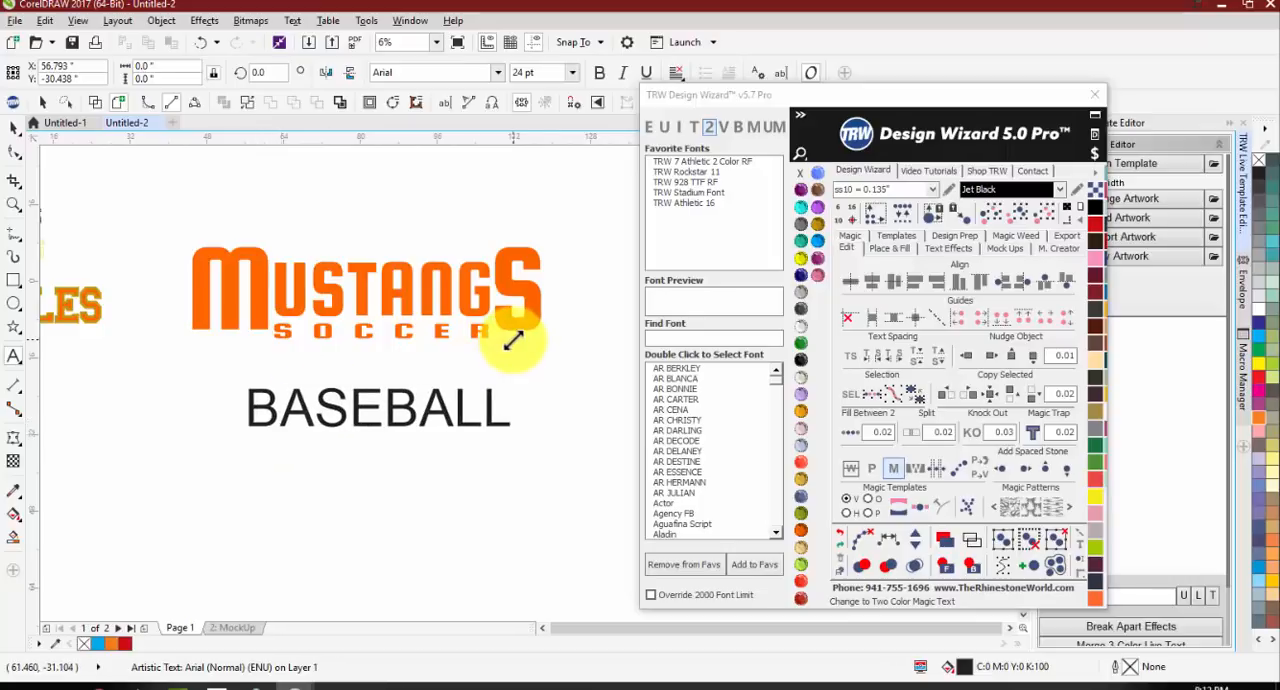
{"action": "double_click", "coordinate": [688, 192]}
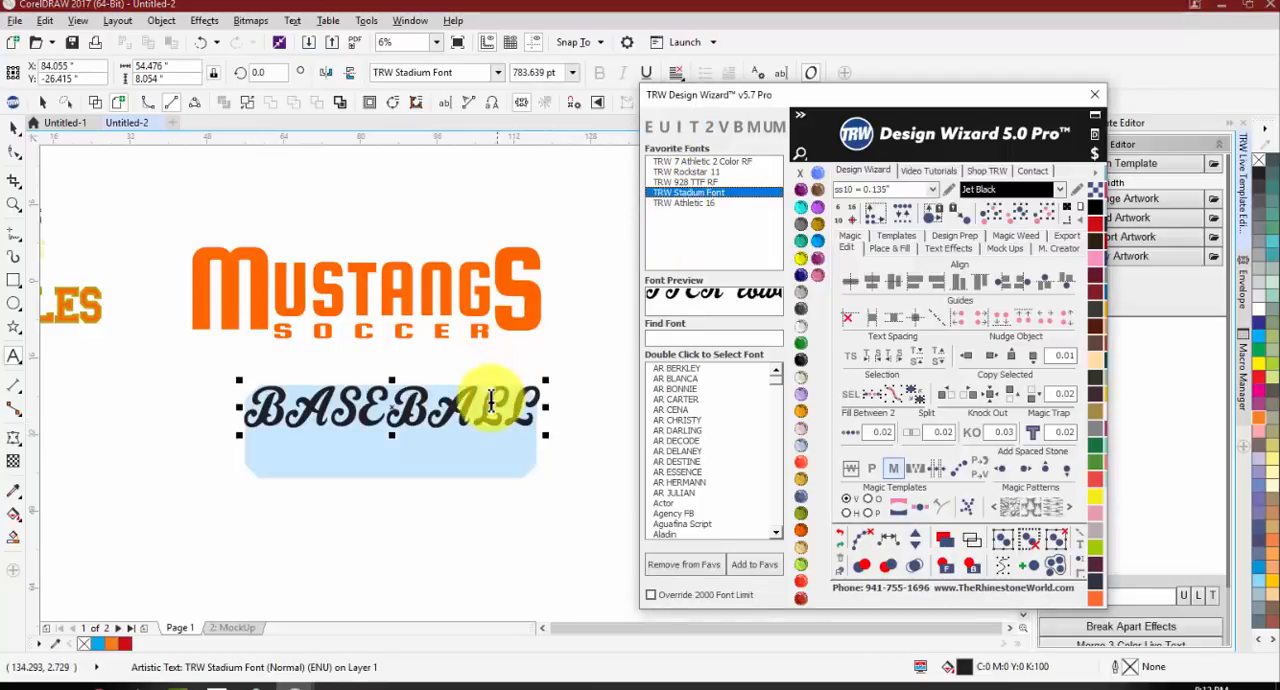
{"action": "left_click", "coordinate": [690, 127]}
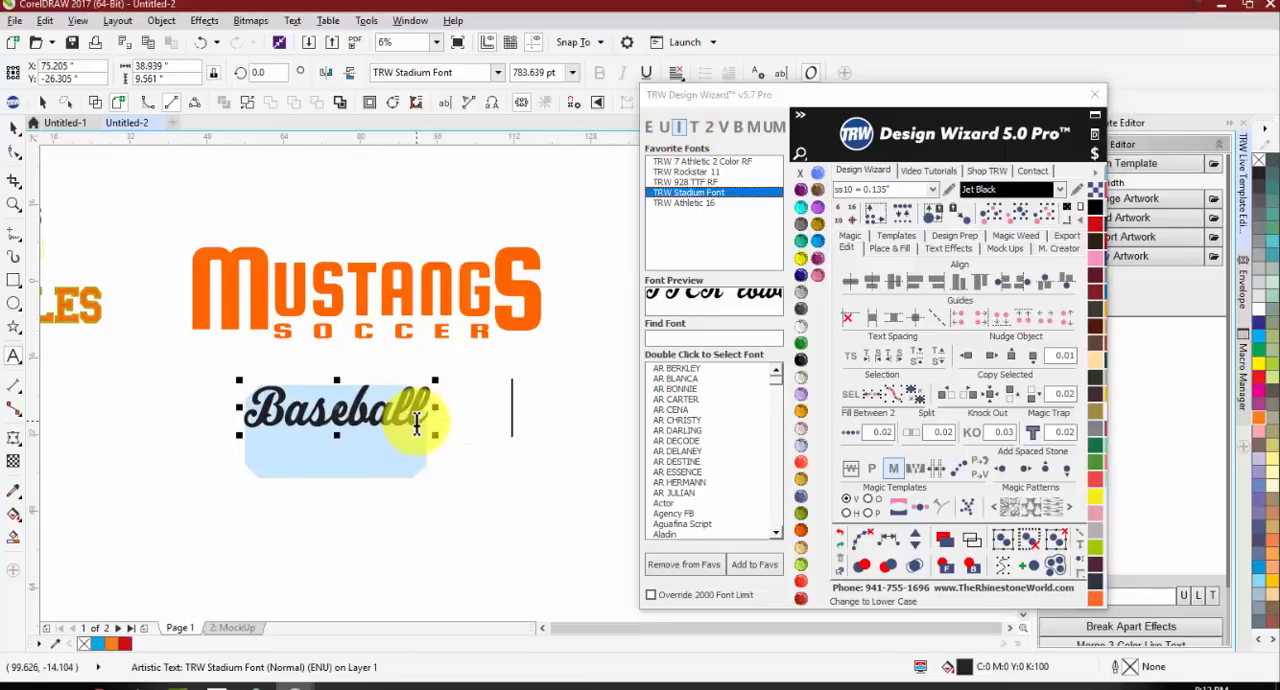
Step: Add a tail to the end of Baseball, trying the characters 8 and r before using 9
{"action": "left_click", "coordinate": [428, 420]}
{"action": "type", "text": "8"}
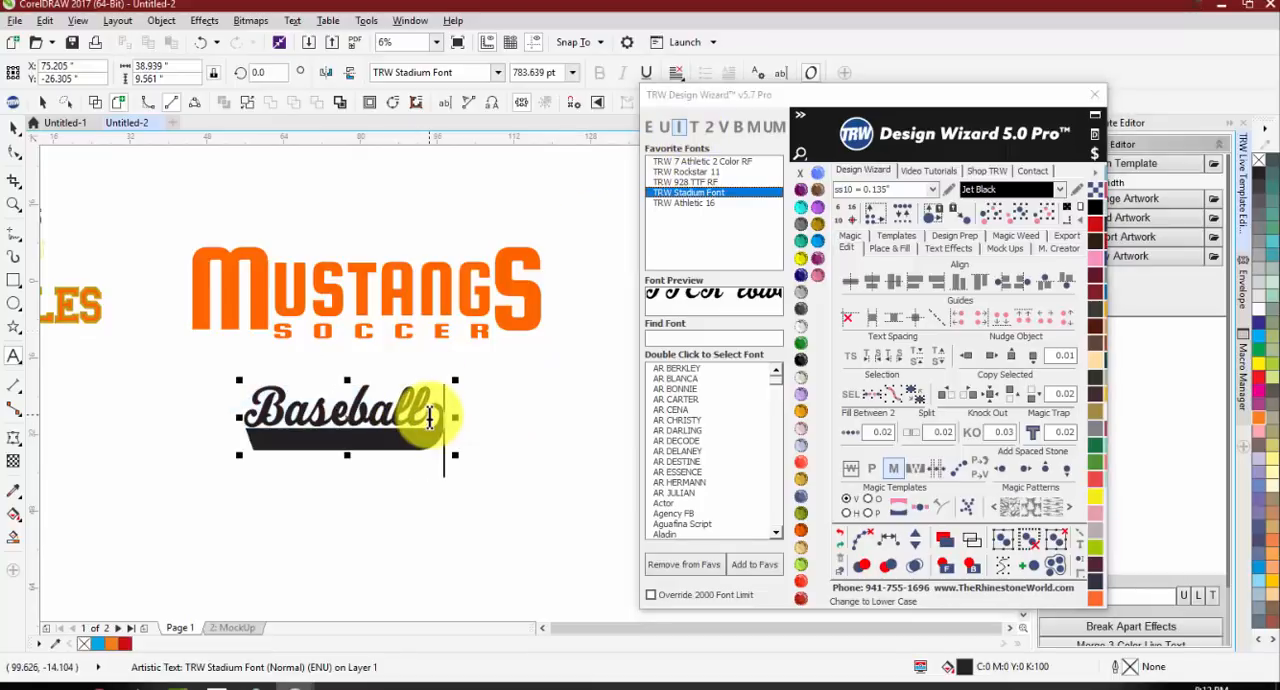
{"action": "scroll", "coordinate": [414, 423], "scroll_direction": "up", "scroll_amount": 1}
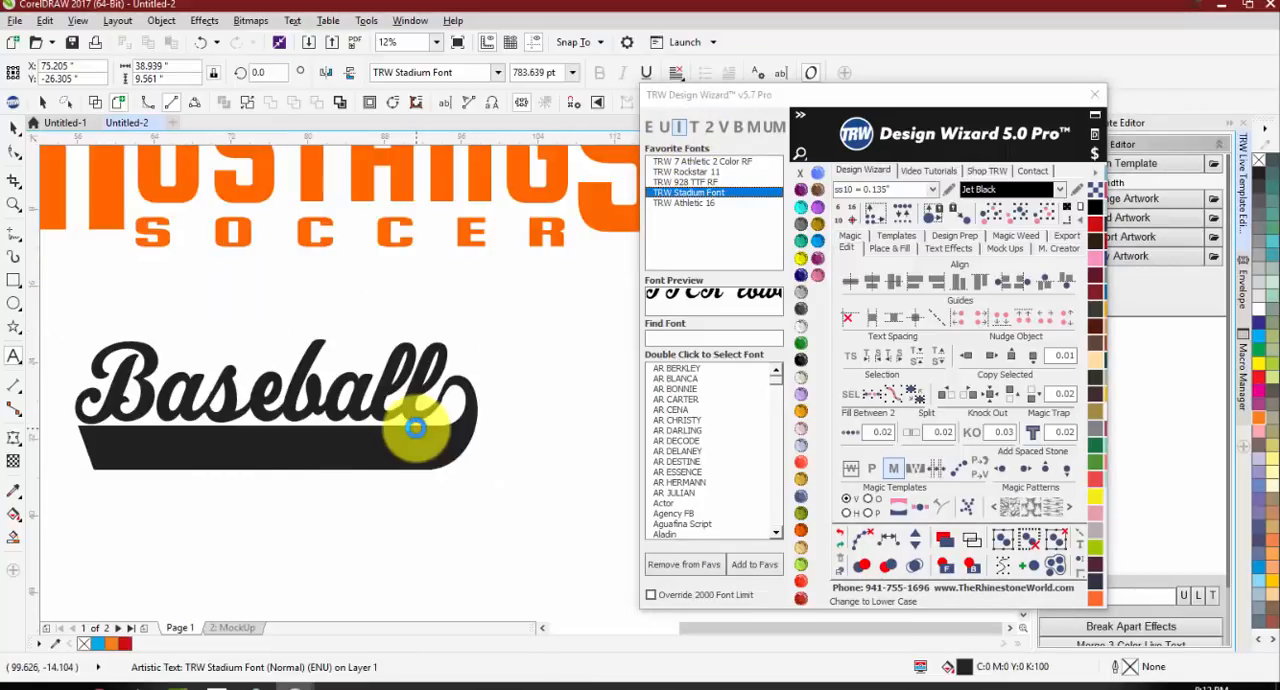
{"action": "key", "text": "BackSpace"}
{"action": "type", "text": "r"}
{"action": "key", "text": "BackSpace"}
{"action": "type", "text": "9"}
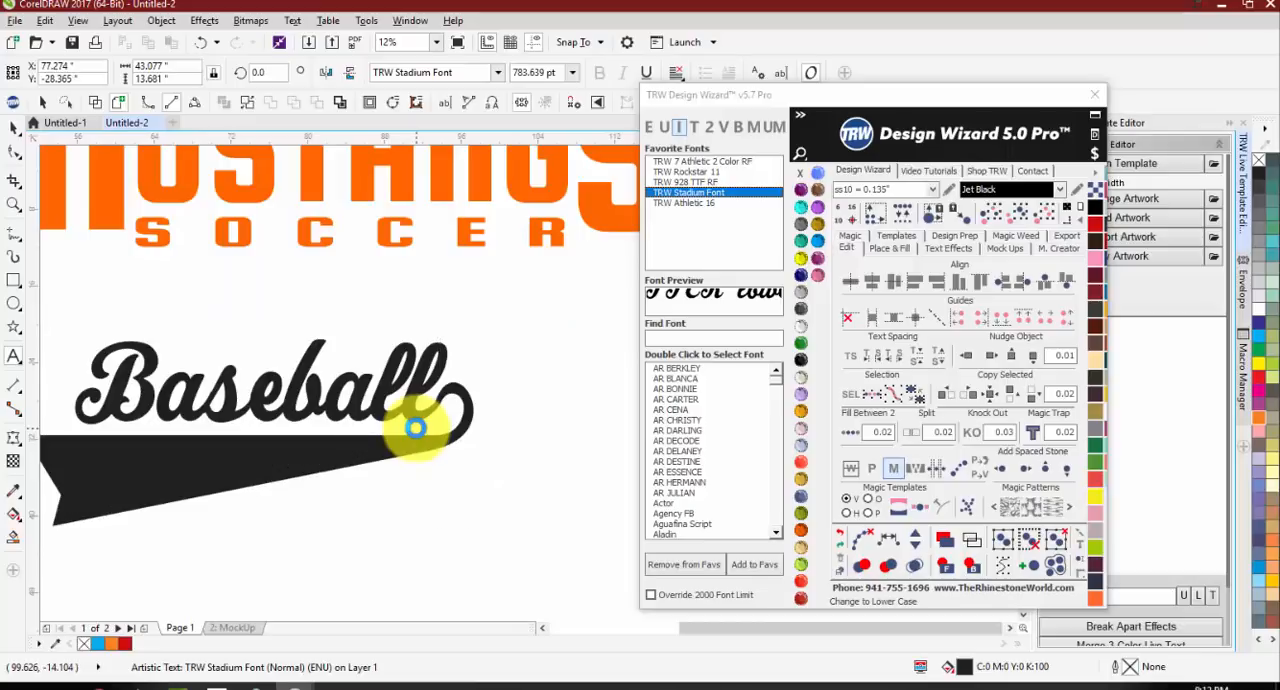
{"action": "scroll", "coordinate": [414, 428], "scroll_direction": "down", "scroll_amount": 1}
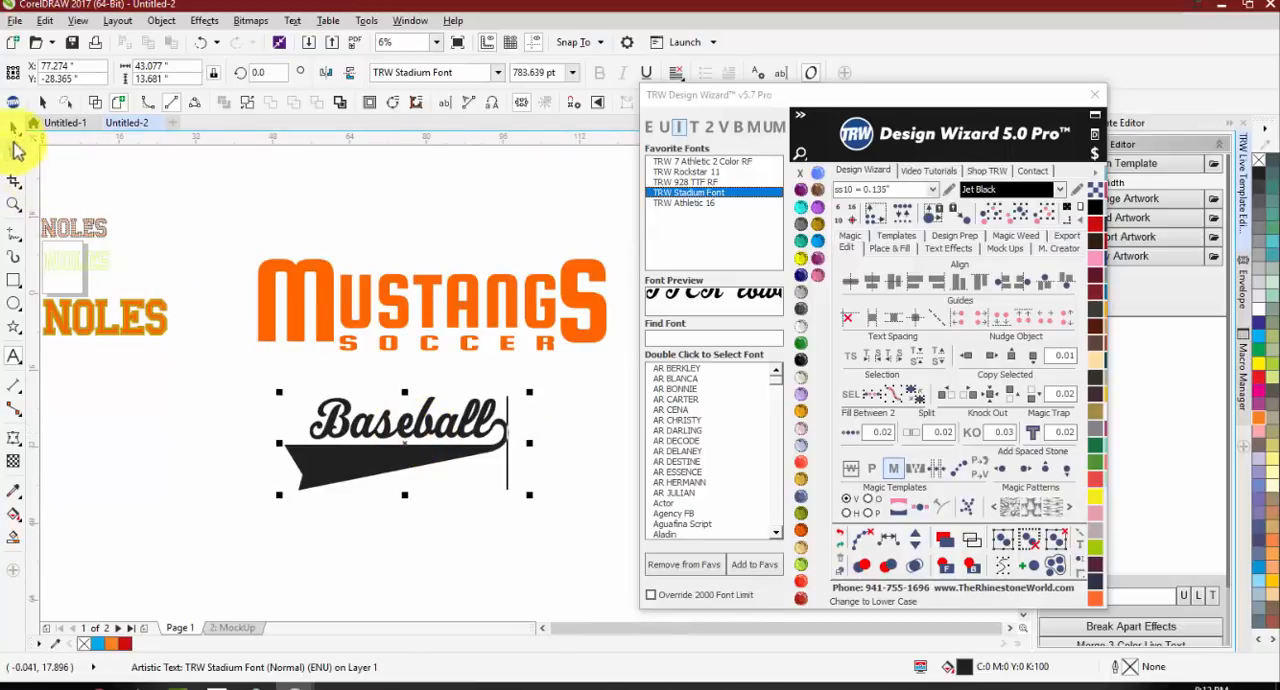
Step: Move the Baseball text with its tail to the left and break it apart into individual characters
{"action": "left_click", "coordinate": [14, 127]}
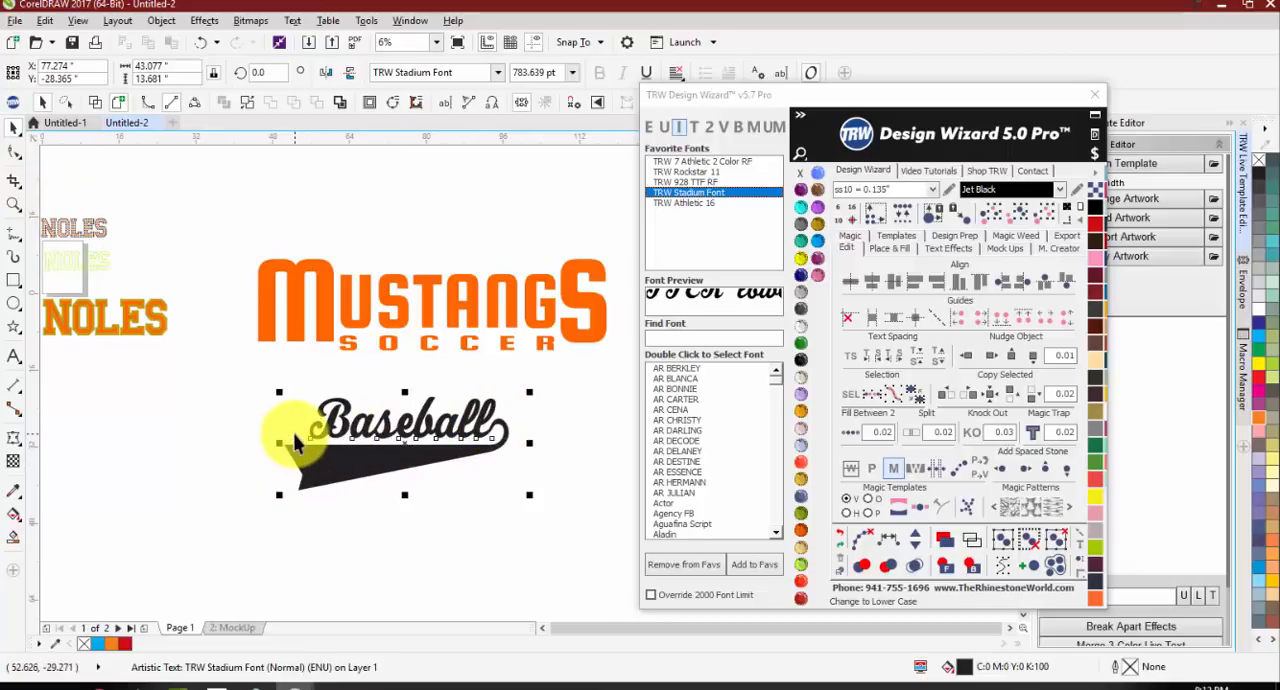
{"action": "left_click_drag", "start_coordinate": [375, 505], "coordinate": [300, 462]}
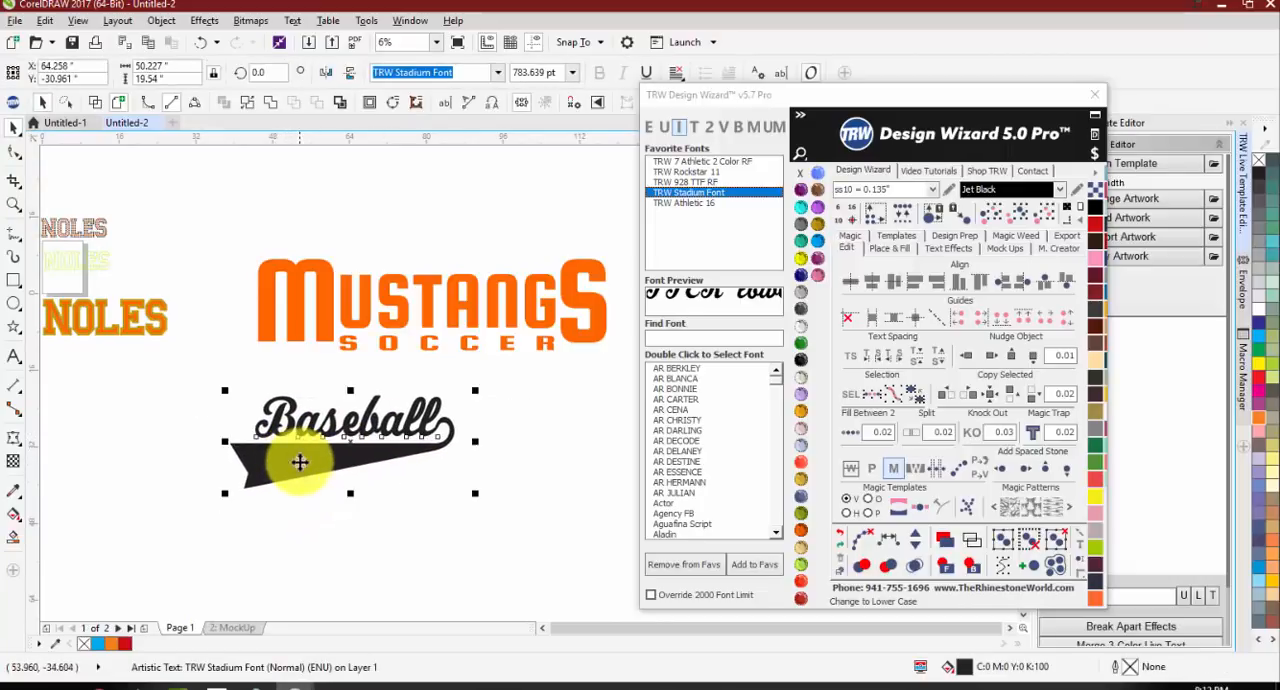
{"action": "left_click", "coordinate": [740, 130]}
Step: Try moving the separated tail down away from Baseball, and undo the move
{"action": "left_click", "coordinate": [506, 430]}
{"action": "left_click_drag", "start_coordinate": [363, 455], "coordinate": [373, 484]}
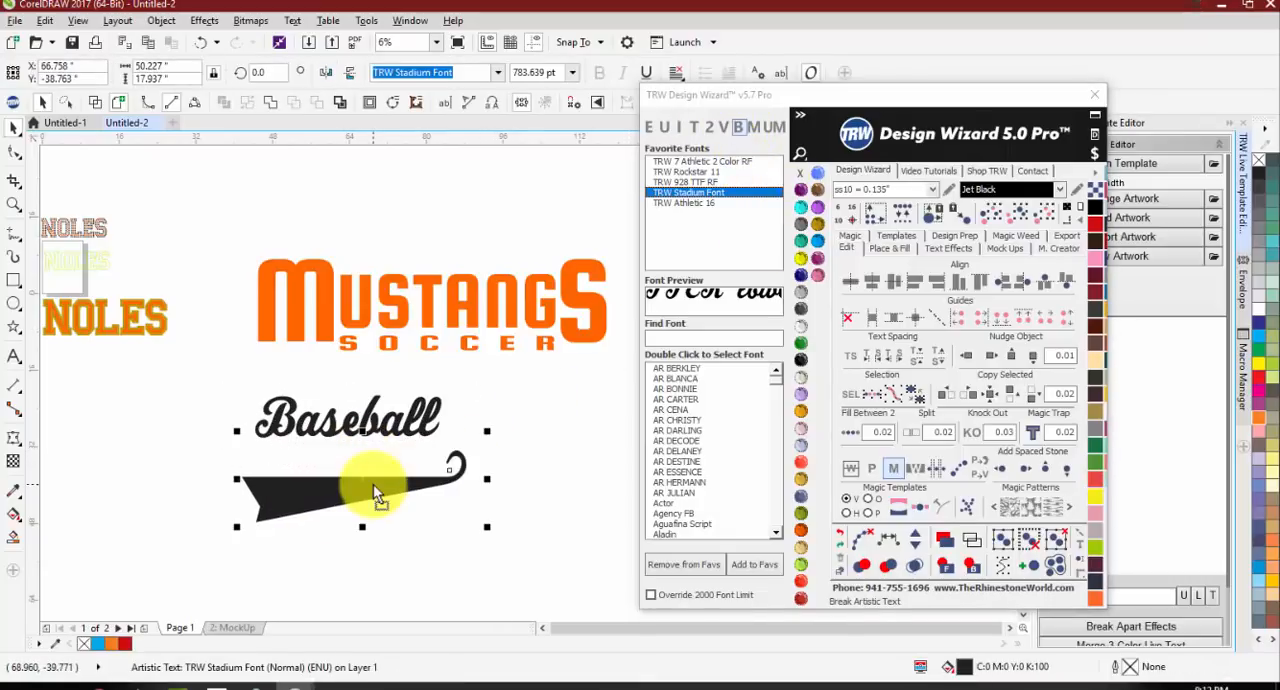
{"action": "key", "text": "ctrl+z"}
Step: Shrink the tail to about 725 pt and shift it slightly left to join the final l of Baseball
{"action": "scroll", "coordinate": [240, 470], "scroll_direction": "up", "scroll_amount": 1}
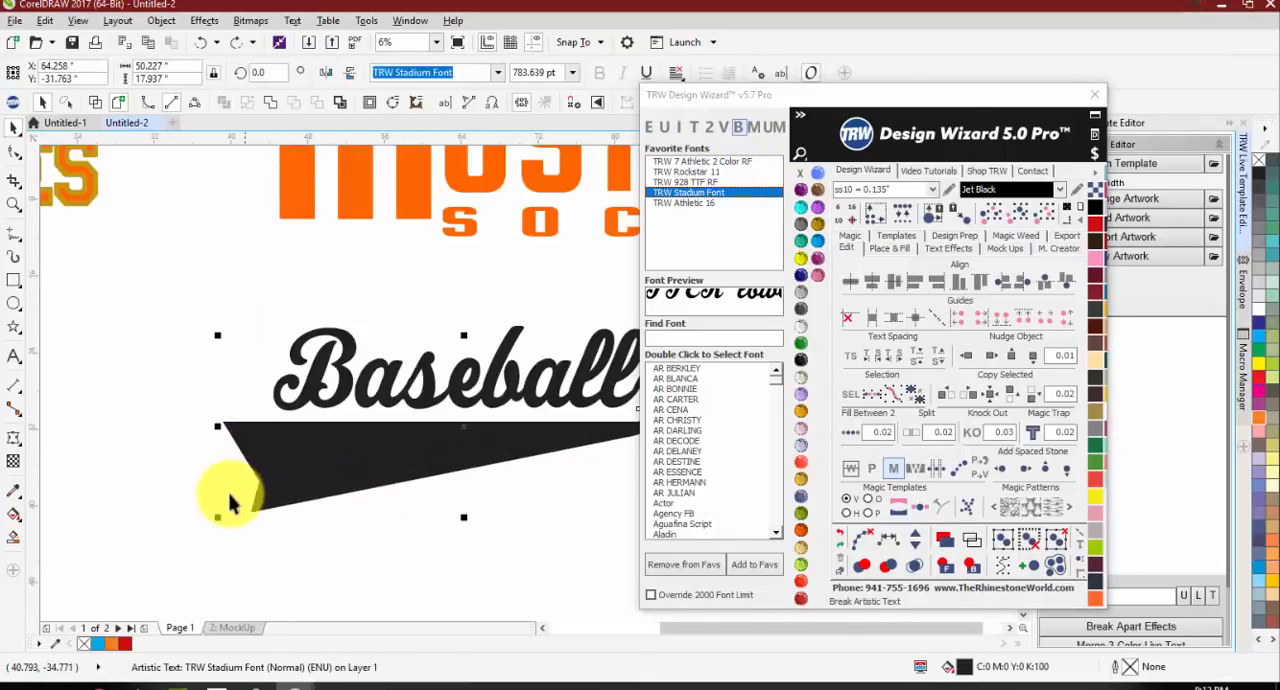
{"action": "left_click_drag", "start_coordinate": [214, 519], "coordinate": [251, 507]}
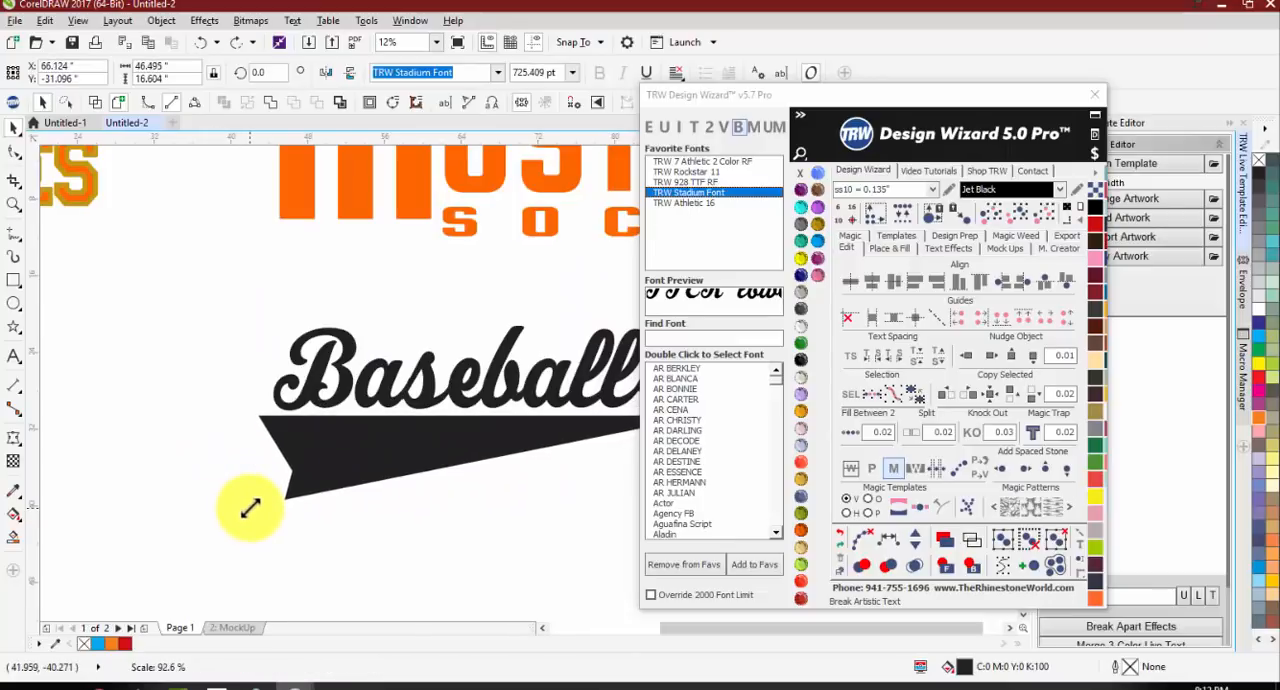
{"action": "scroll", "coordinate": [195, 446], "scroll_direction": "down", "scroll_amount": 1}
{"action": "scroll", "coordinate": [420, 422], "scroll_direction": "up", "scroll_amount": 3}
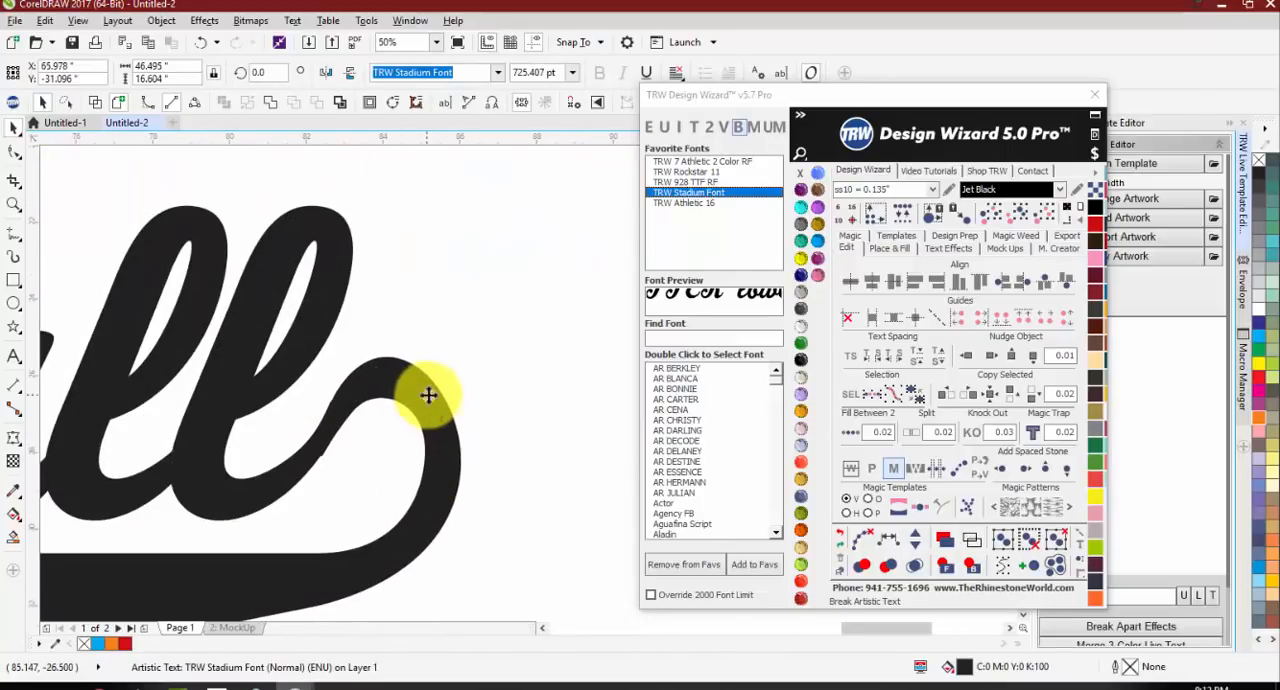
{"action": "scroll", "coordinate": [429, 394], "scroll_direction": "down", "scroll_amount": 2}
{"action": "scroll", "coordinate": [150, 380], "scroll_direction": "down", "scroll_amount": 2}
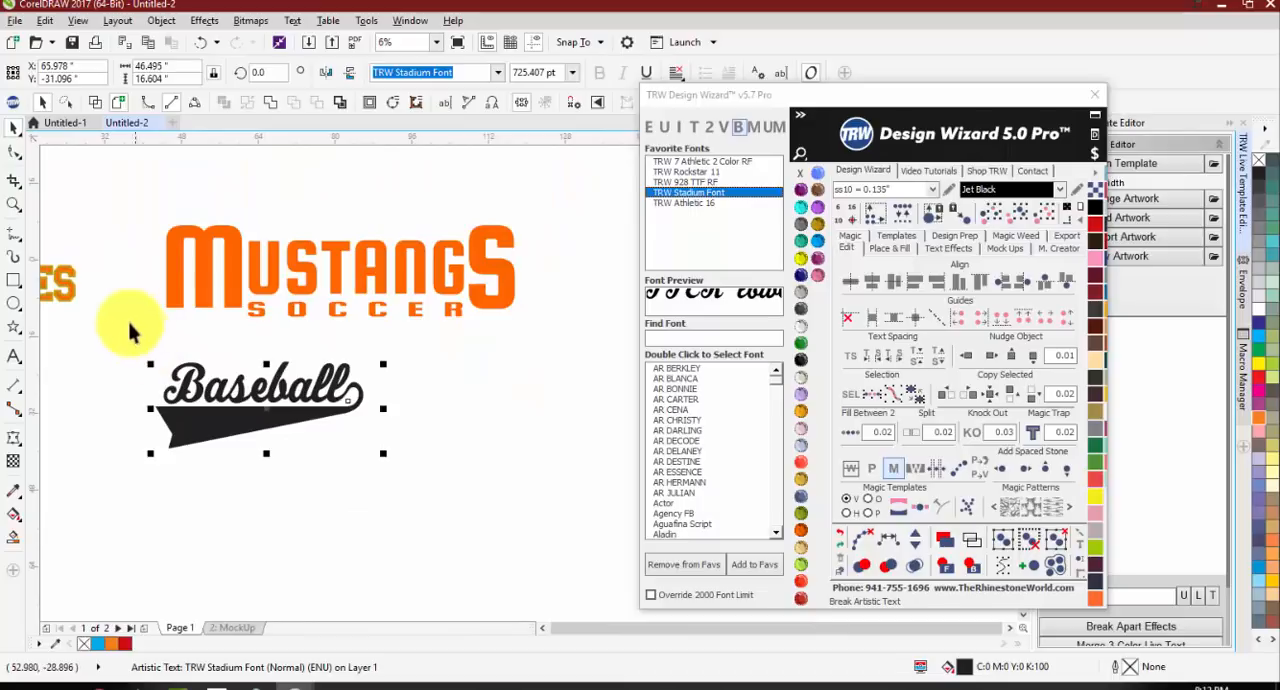
Step: Select all the Baseball letters together with the tail, and clear the selection
{"action": "left_click_drag", "start_coordinate": [118, 333], "coordinate": [493, 503]}
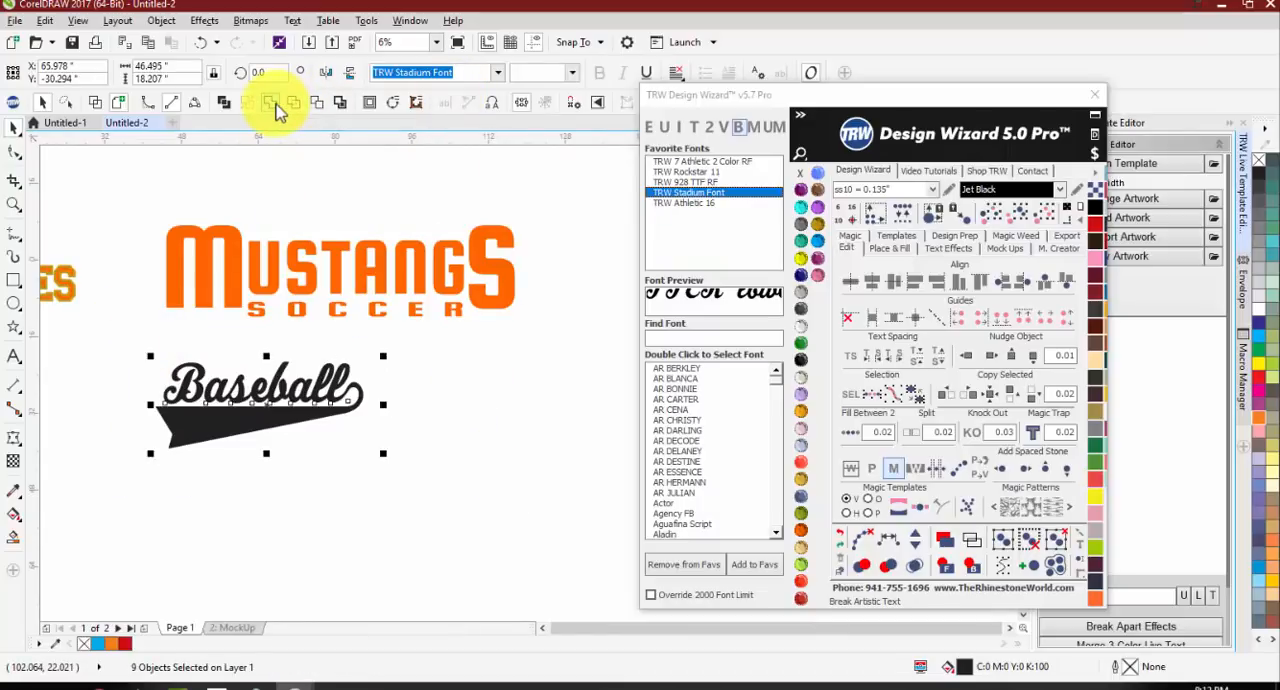
{"action": "left_click", "coordinate": [440, 458]}
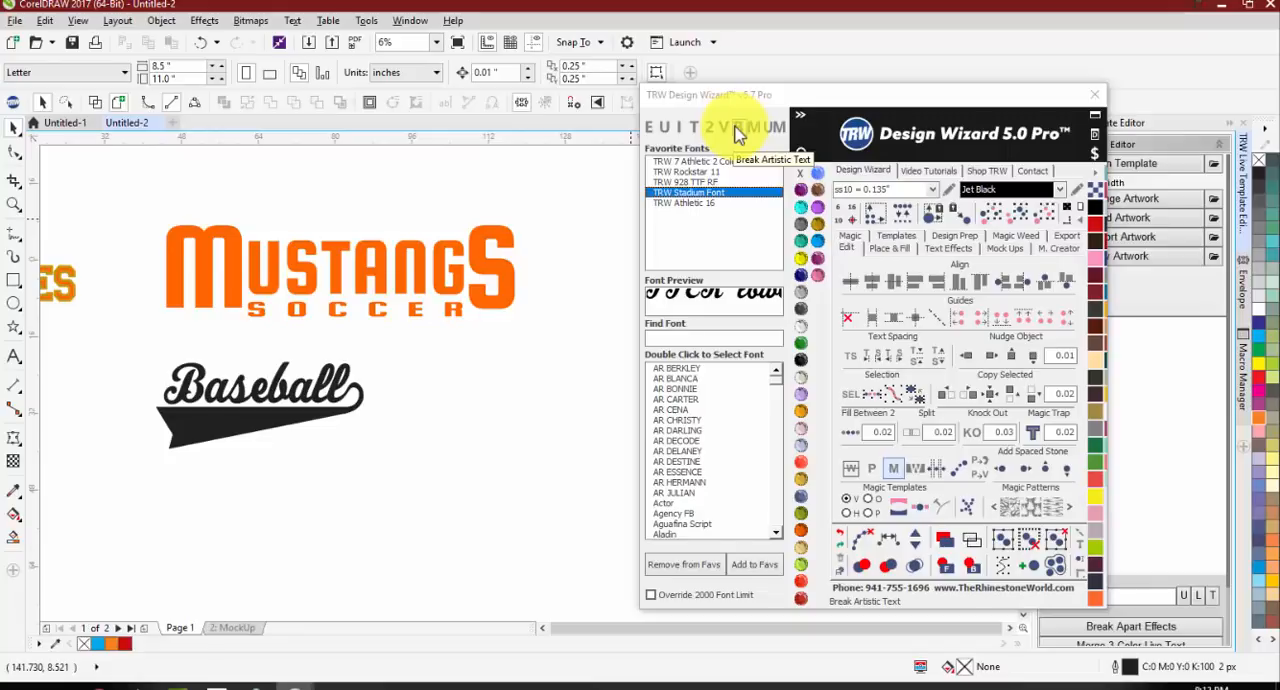
{"action": "left_click", "coordinate": [740, 342]}
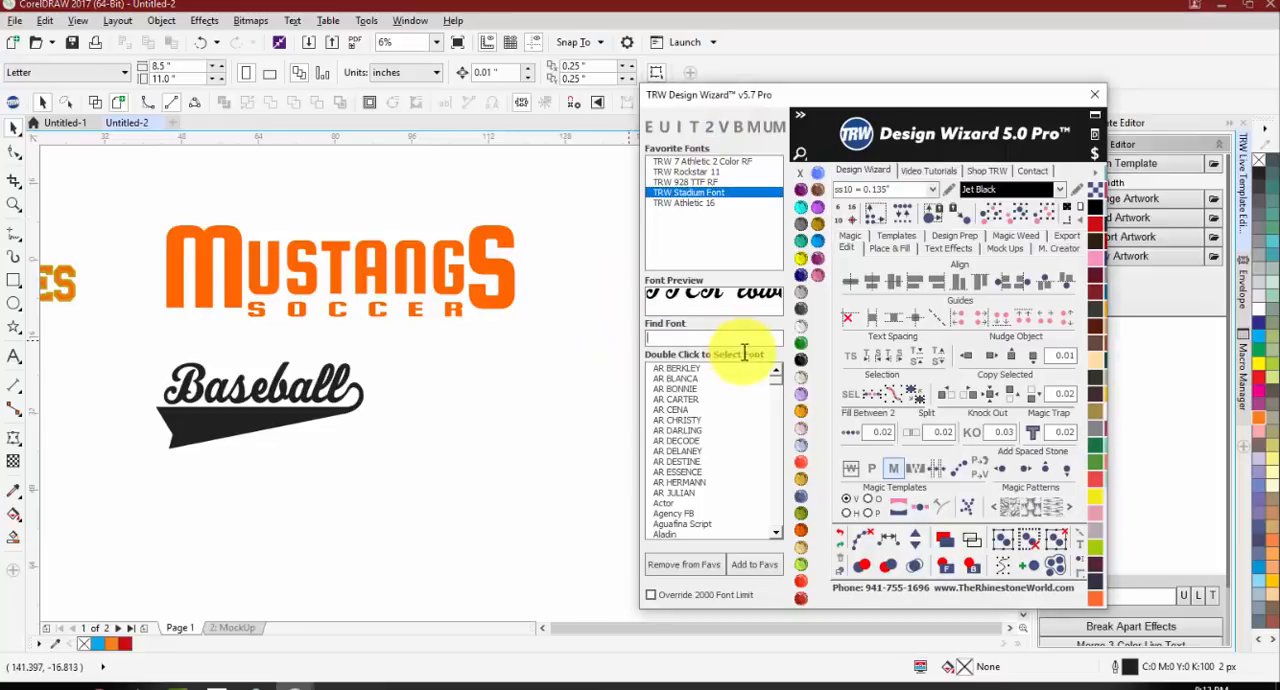
Step: Add the text trw below Baseball and enlarge it to about 2,111 pt
{"action": "left_click", "coordinate": [14, 356]}
{"action": "left_click", "coordinate": [351, 476]}
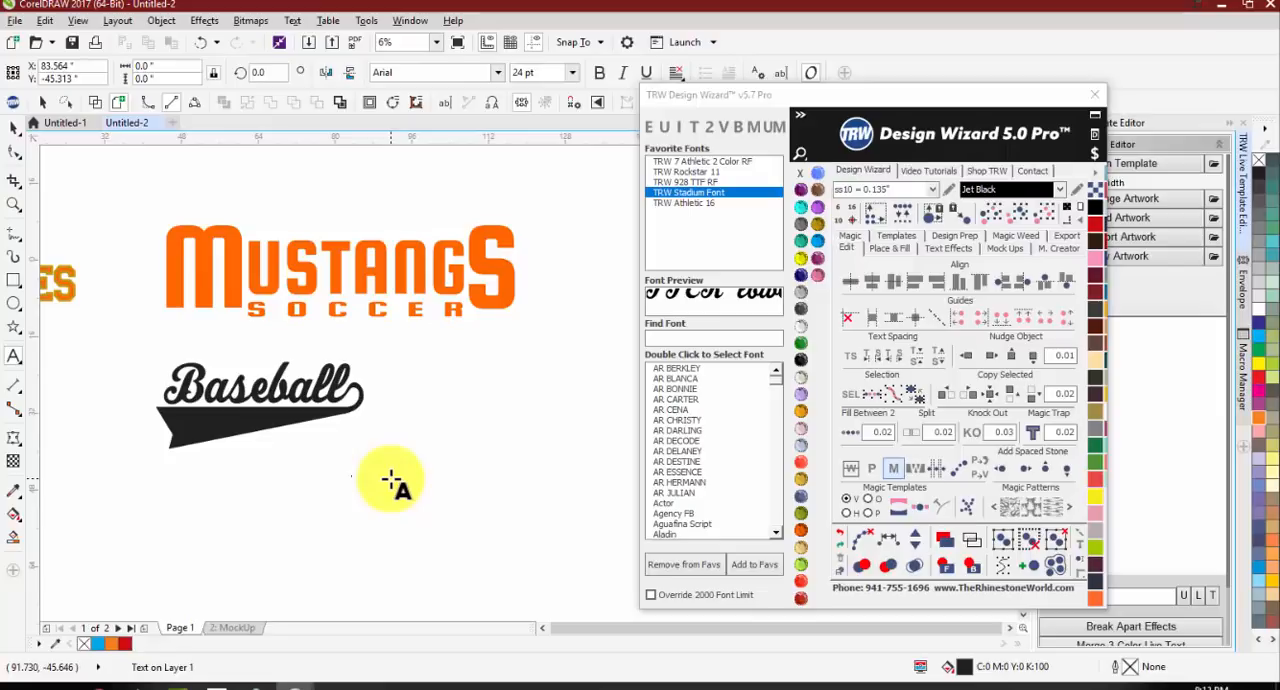
{"action": "type", "text": "T"}
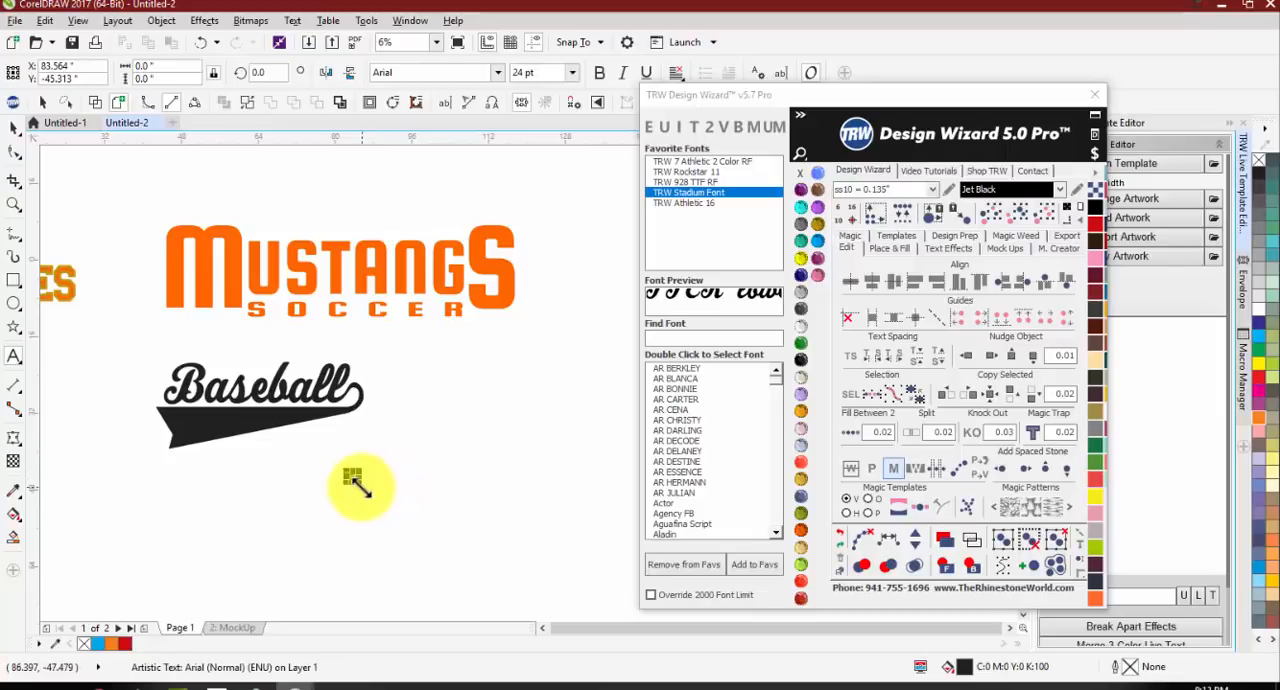
{"action": "left_click_drag", "start_coordinate": [357, 482], "coordinate": [567, 578]}
Step: Search the wizard's fonts for TRW MONO and TRW UN, and shorten the search to TRW
{"action": "left_click", "coordinate": [677, 340]}
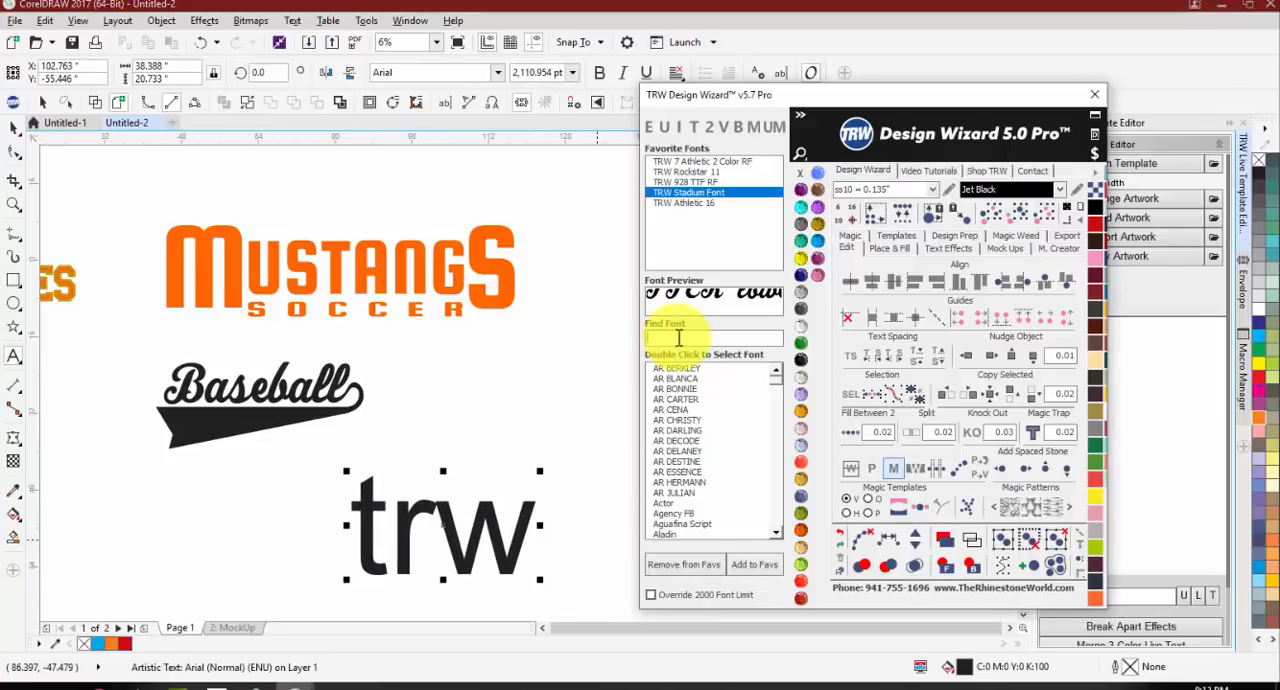
{"action": "type", "text": "TRW MONO"}
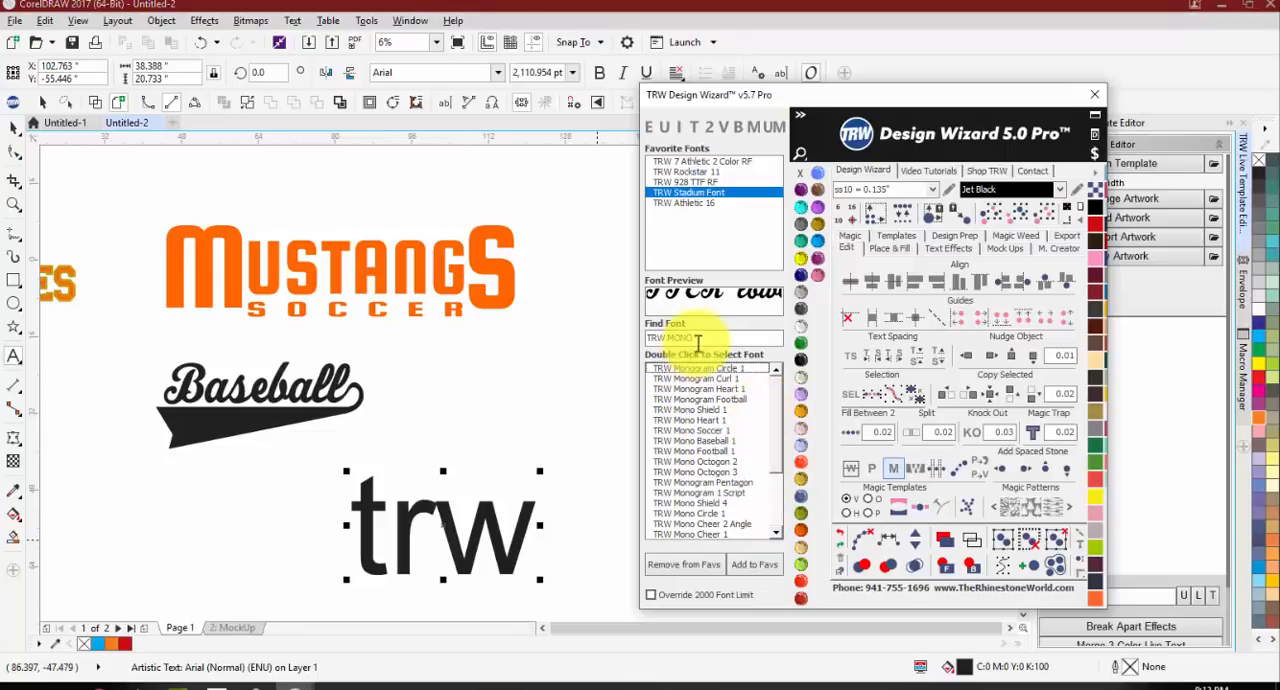
{"action": "key", "text": "BackSpace"}
{"action": "key", "text": "BackSpace"}
{"action": "key", "text": "BackSpace"}
{"action": "key", "text": "BackSpace"}
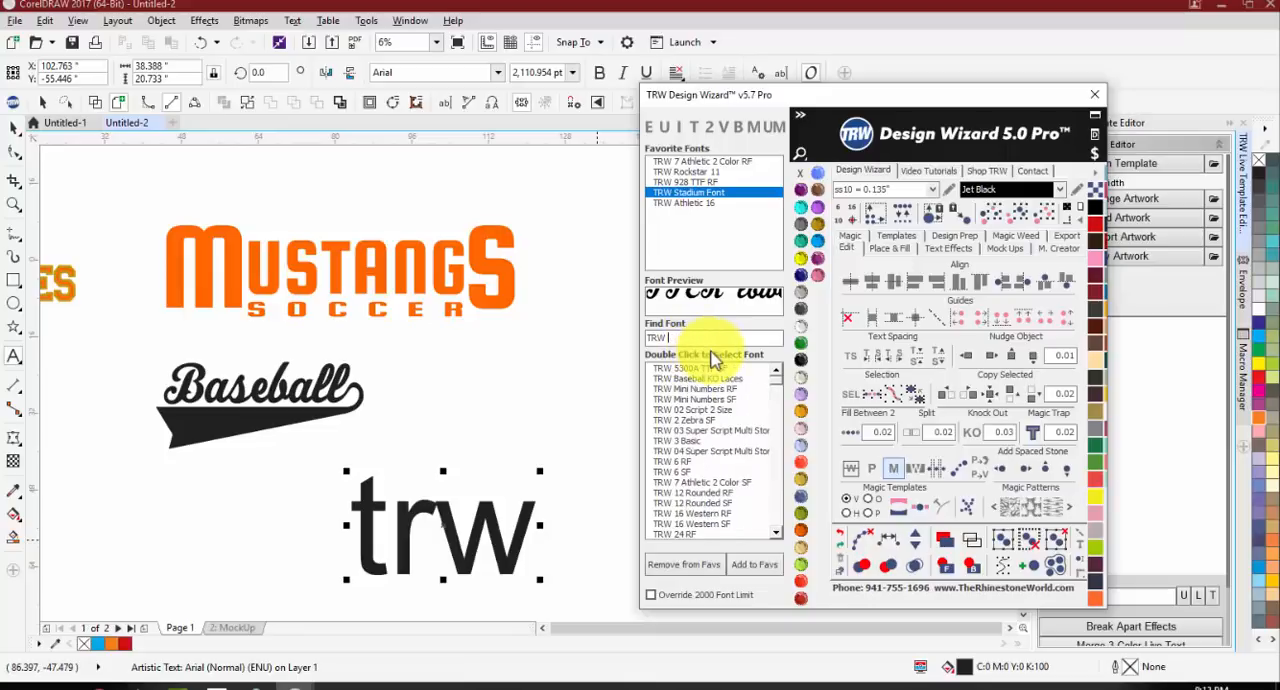
{"action": "type", "text": "UN"}
{"action": "key", "text": "BackSpace"}
{"action": "key", "text": "BackSpace"}
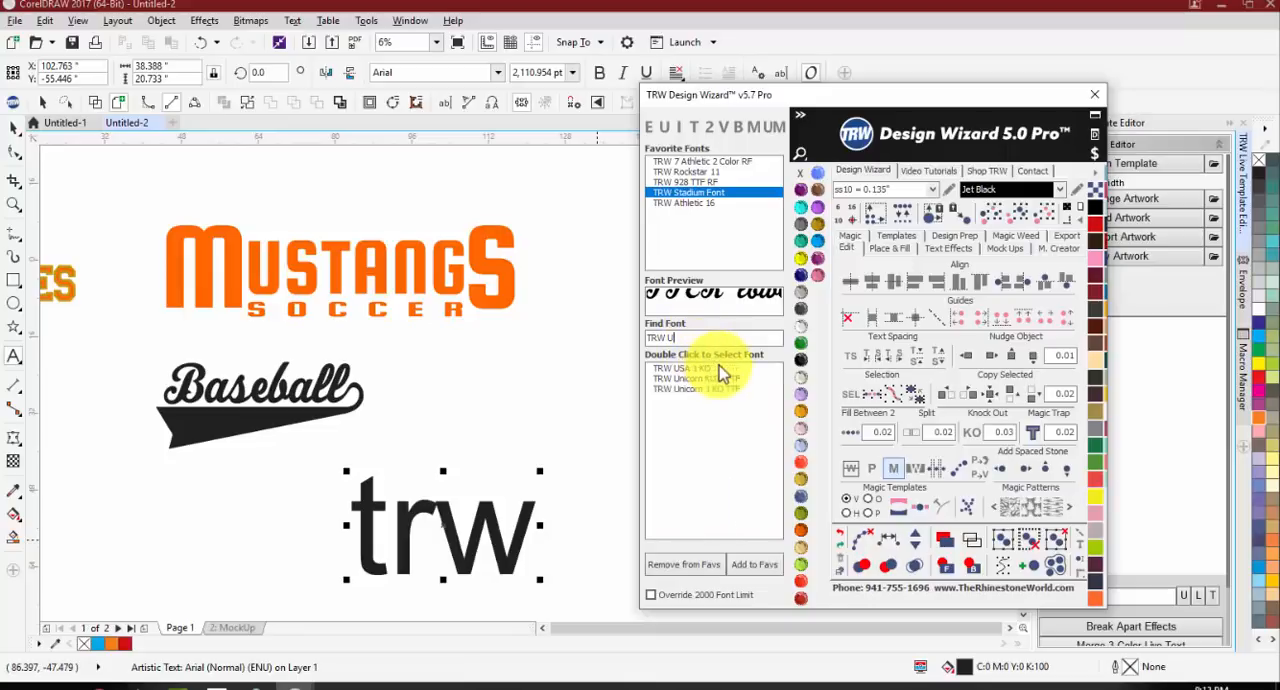
Step: Apply the TRW Super Mono V 3L Left font to the trw text
{"action": "left_click_drag", "start_coordinate": [779, 393], "coordinate": [777, 498]}
{"action": "scroll", "coordinate": [771, 486], "scroll_direction": "up", "scroll_amount": 5}
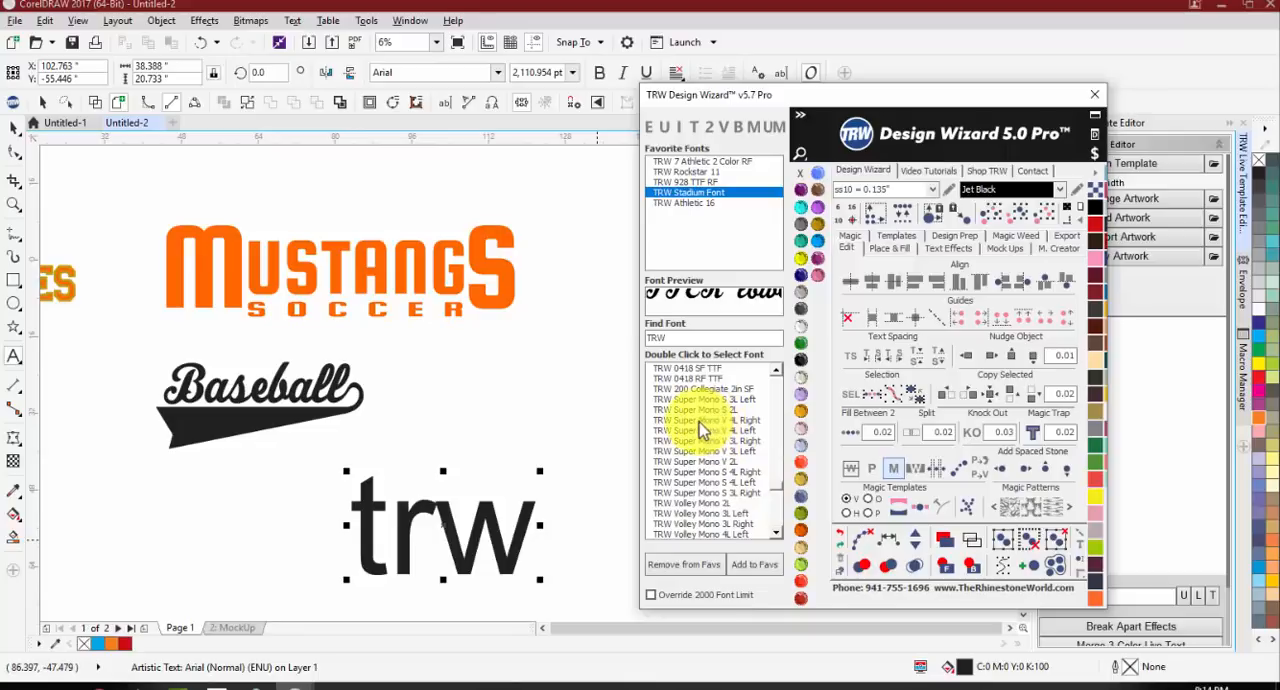
{"action": "double_click", "coordinate": [705, 452]}
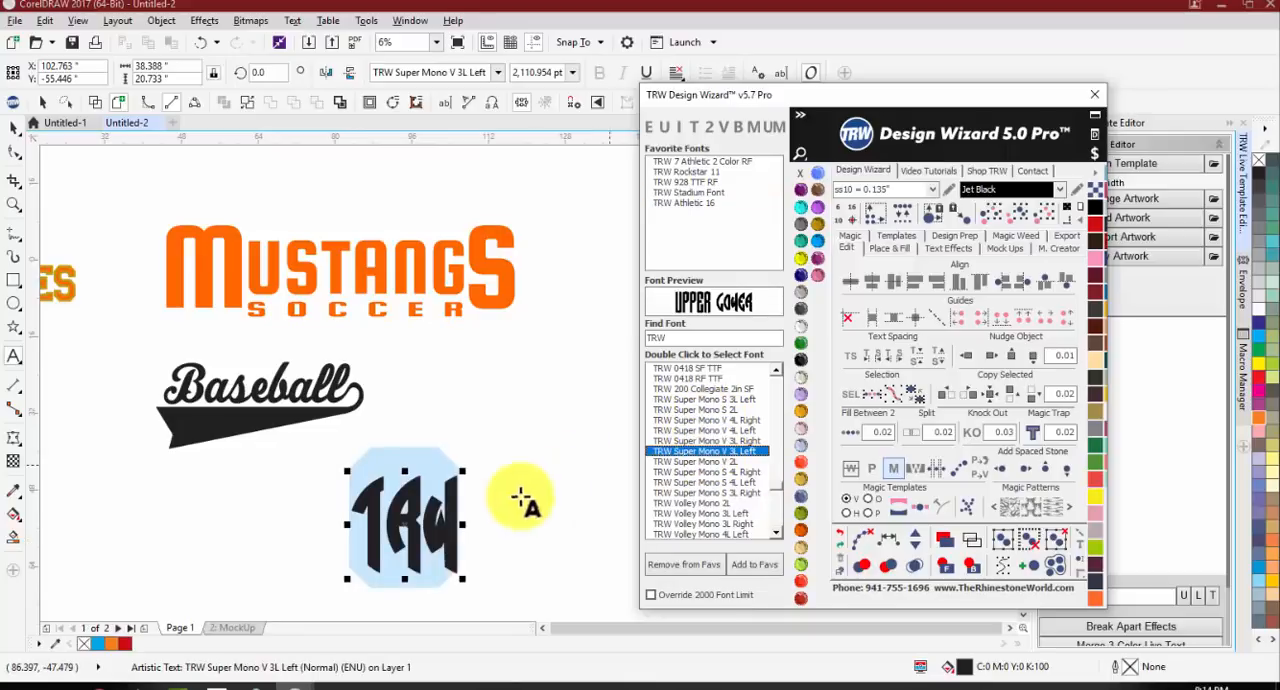
Step: Apply the TRW Super Mono V 3L Right font to the W of the trw text, and convert the text to a monogram
{"action": "left_click", "coordinate": [450, 520]}
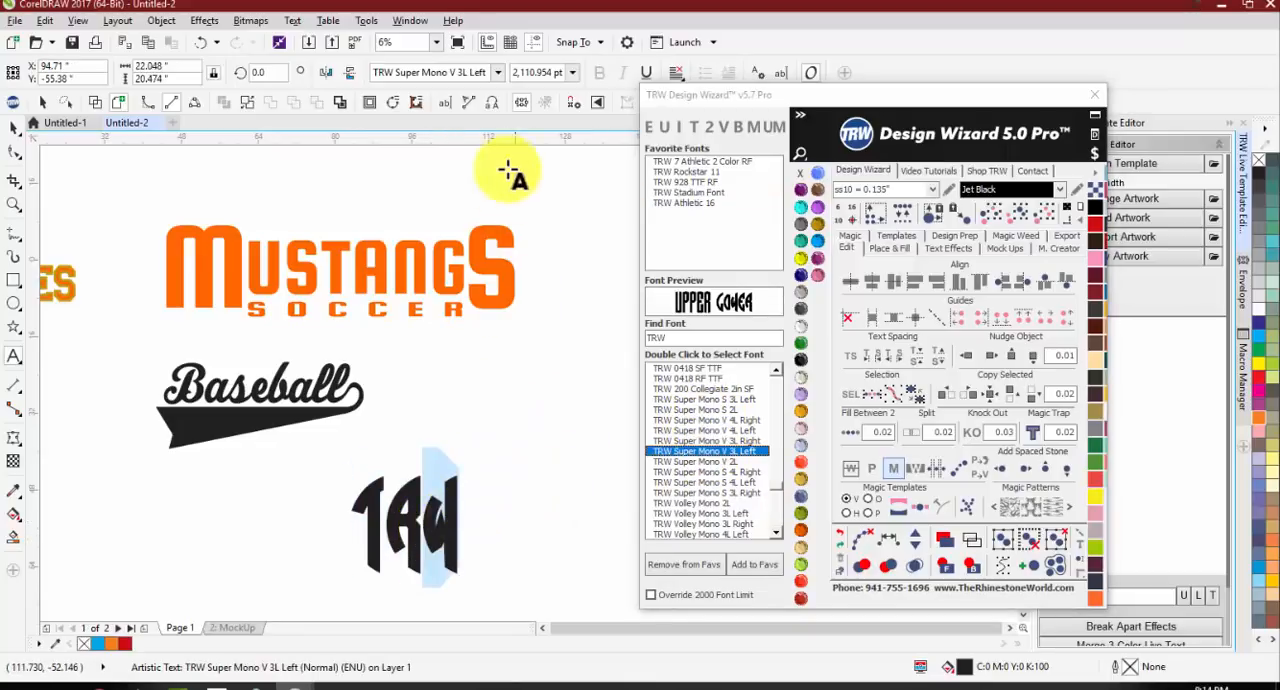
{"action": "left_click", "coordinate": [488, 73]}
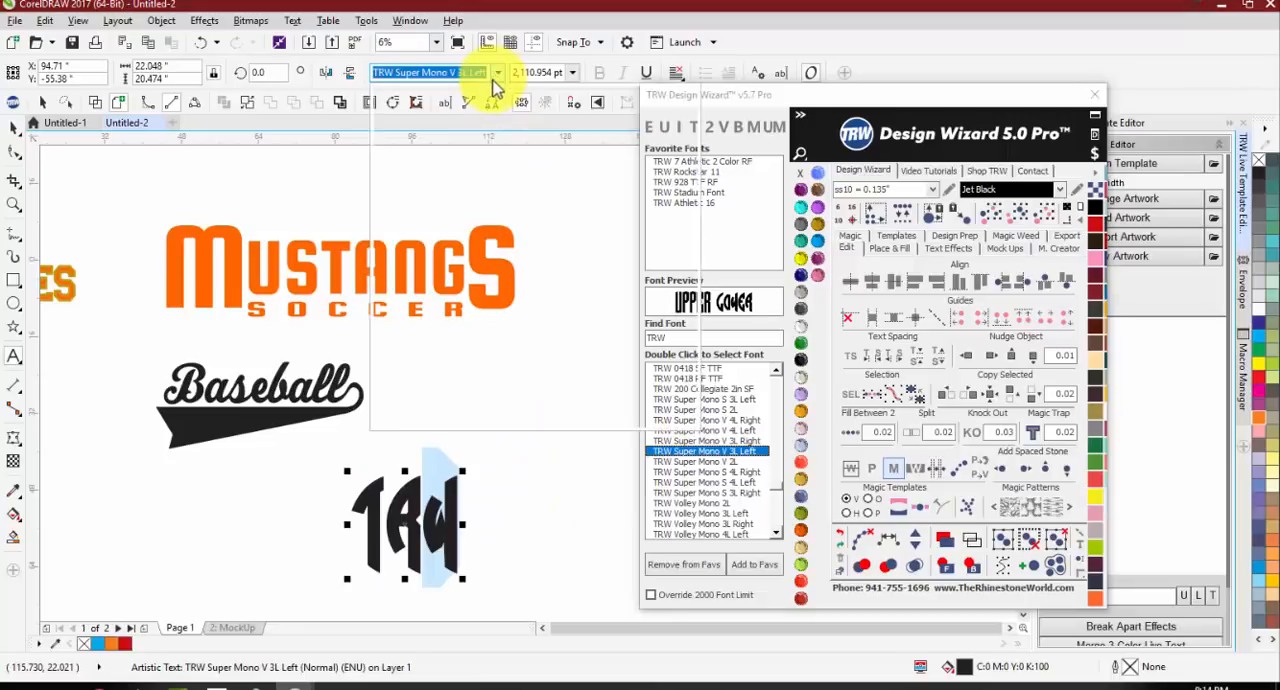
{"action": "left_click", "coordinate": [497, 73]}
{"action": "mouse_move", "coordinate": [537, 237]}
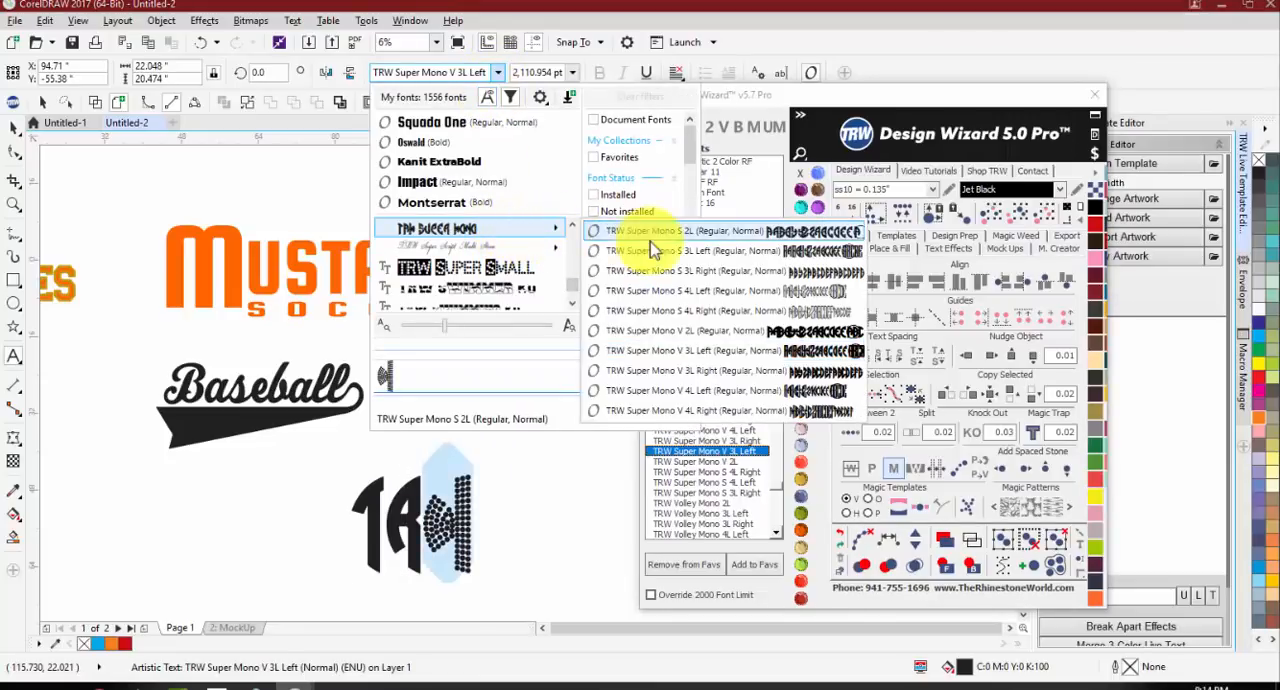
{"action": "left_click", "coordinate": [718, 372]}
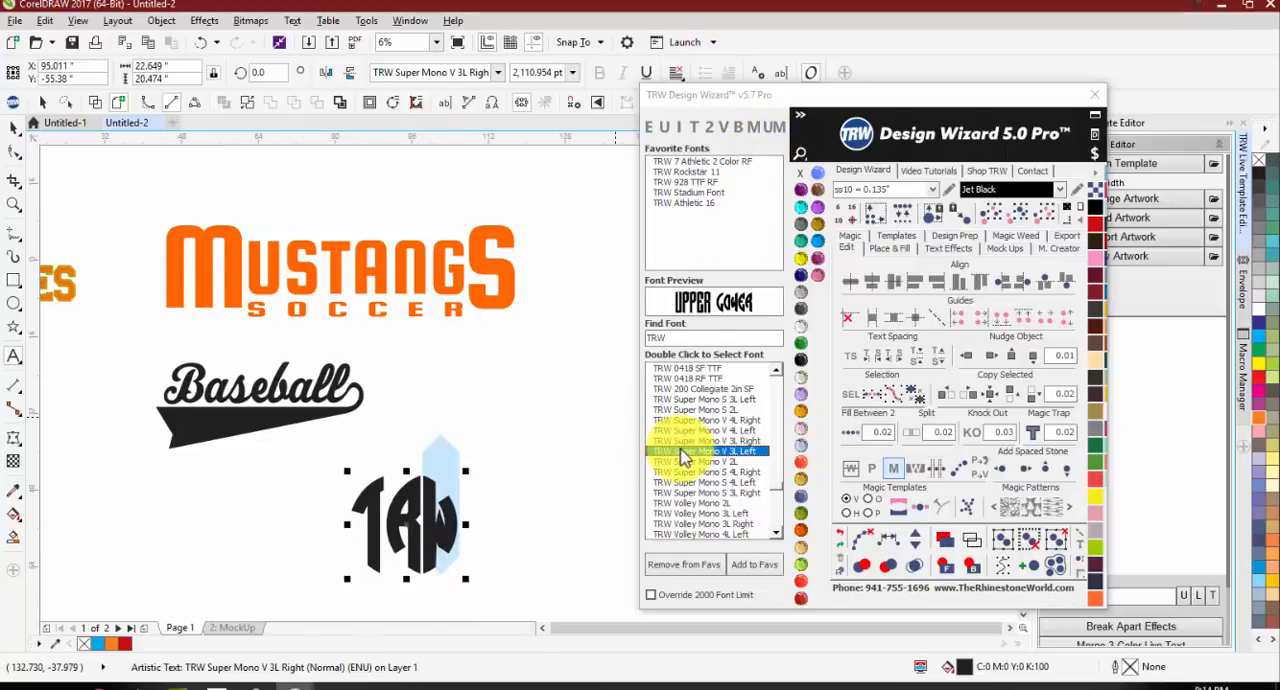
{"action": "left_click", "coordinate": [778, 130]}
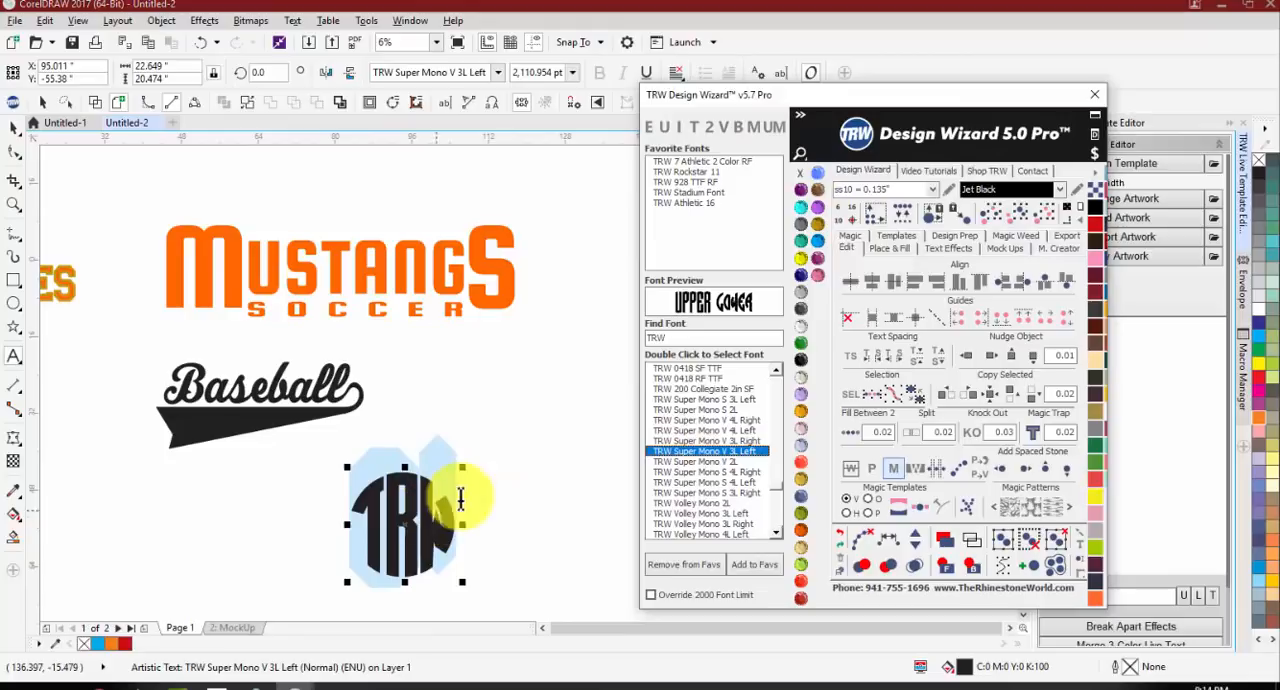
Step: Search the wizard's fonts for TRW MONO
{"action": "left_click", "coordinate": [677, 343]}
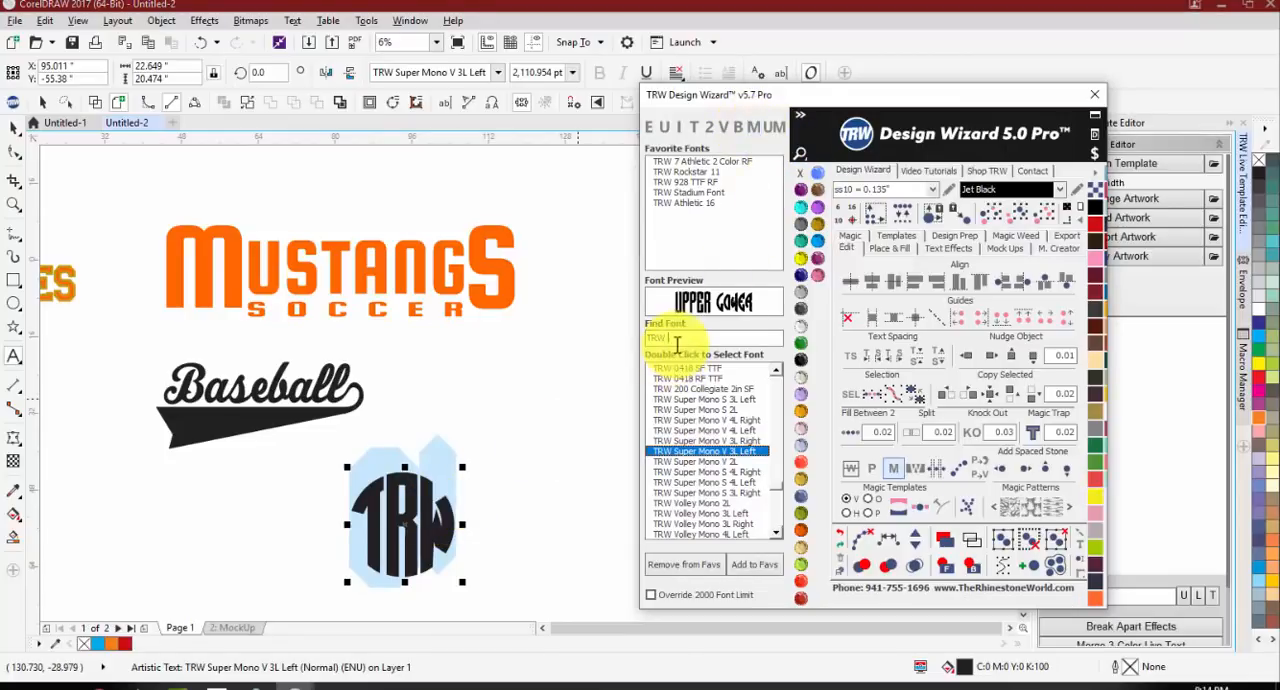
{"action": "type", "text": "MON"}
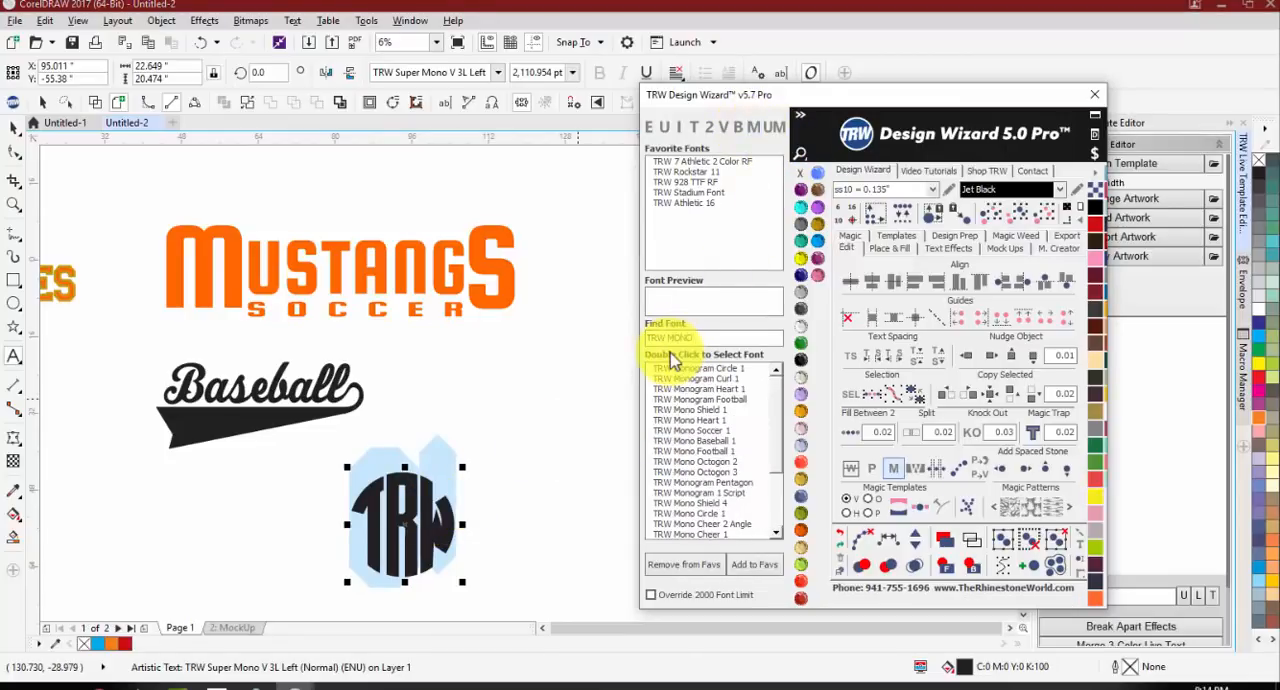
{"action": "type", "text": "O"}
Step: Place a copy of the TRW monogram beside the original, on its right
{"action": "left_click", "coordinate": [14, 128]}
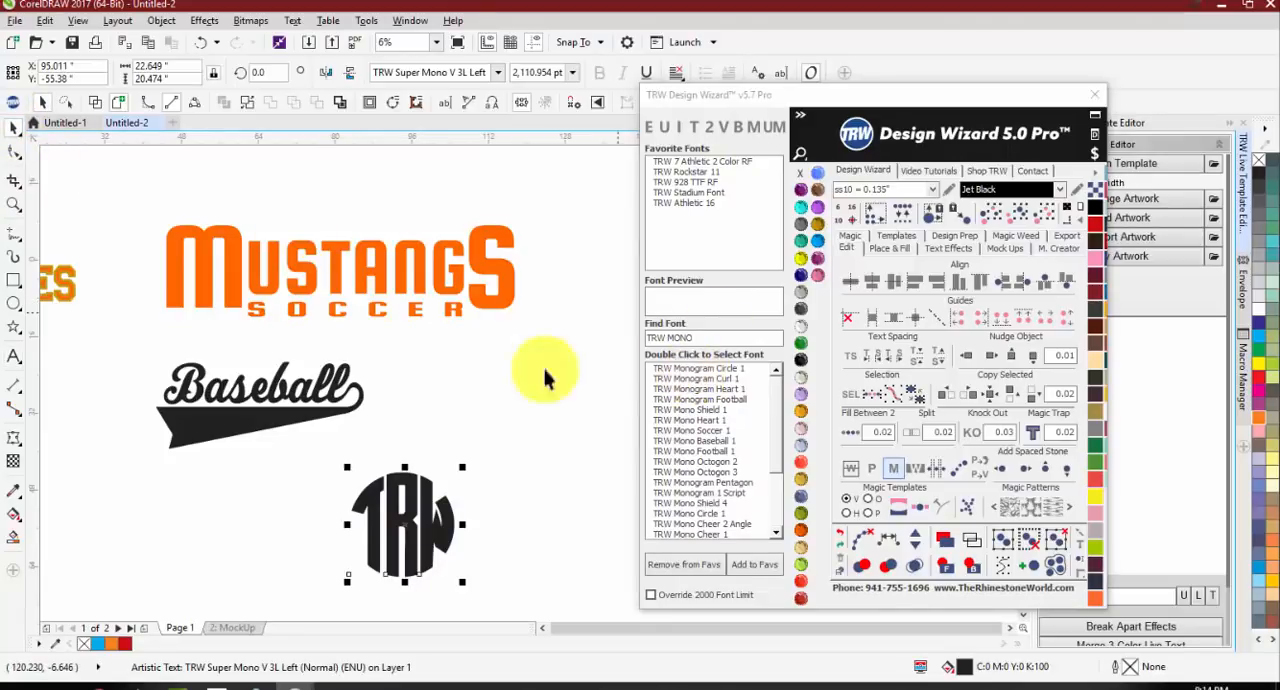
{"action": "scroll", "coordinate": [388, 382], "scroll_direction": "down", "scroll_amount": 1}
{"action": "left_click_drag", "start_coordinate": [402, 449], "coordinate": [481, 452]}
{"action": "right_click", "coordinate": [481, 452]}
{"action": "scroll", "coordinate": [488, 454], "scroll_direction": "up", "scroll_amount": 1}
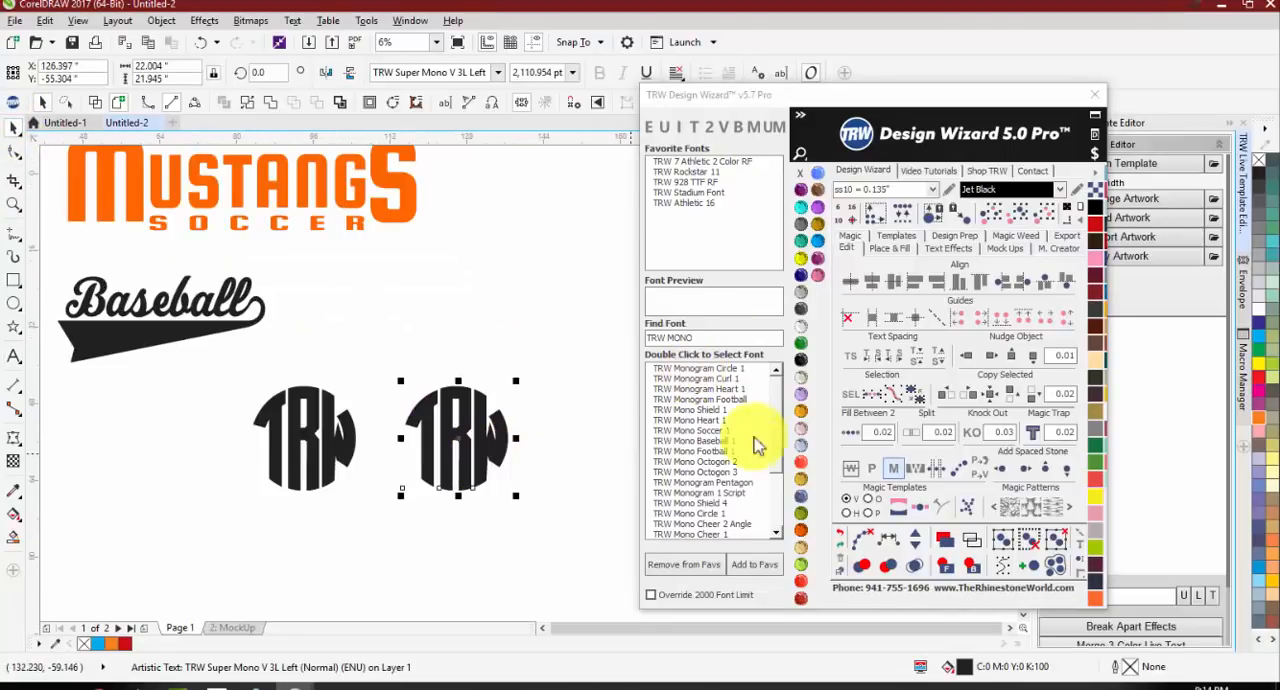
Step: Apply the TRW Mono Baseball 1 font to the copied TRW text and convert it to a monogram
{"action": "double_click", "coordinate": [725, 441]}
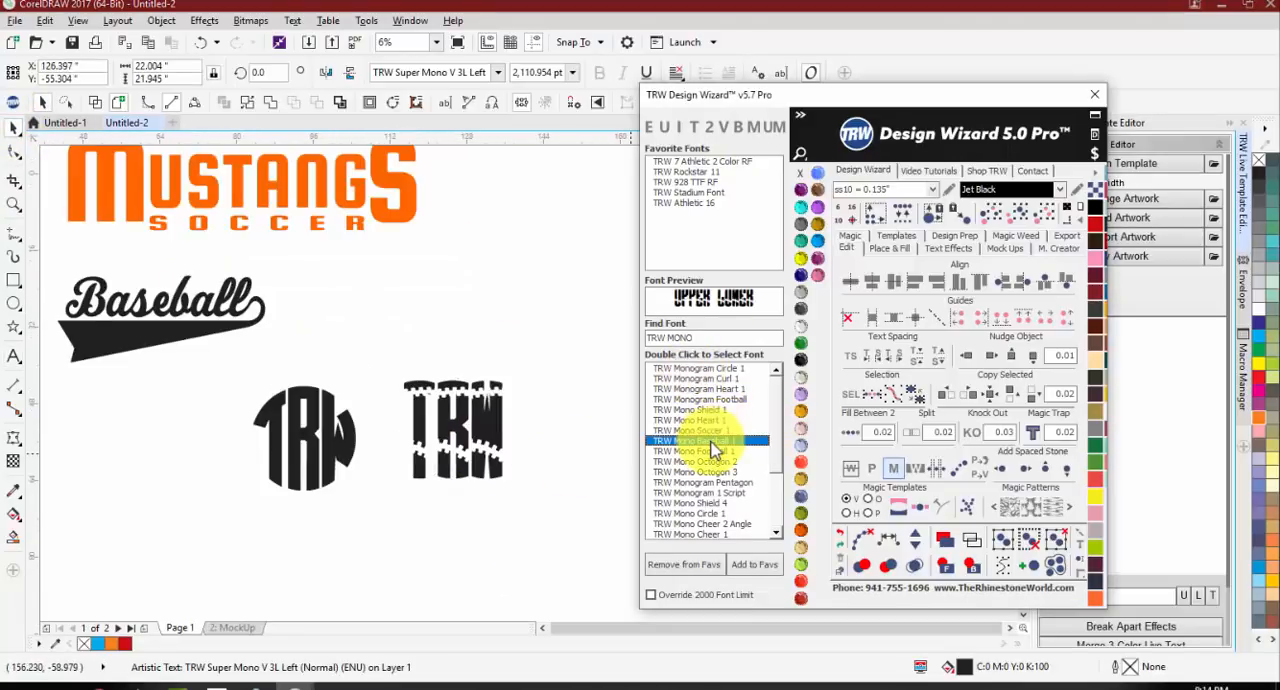
{"action": "left_click", "coordinate": [754, 128]}
{"action": "left_click", "coordinate": [514, 437]}
{"action": "scroll", "coordinate": [460, 443], "scroll_direction": "up", "scroll_amount": 1}
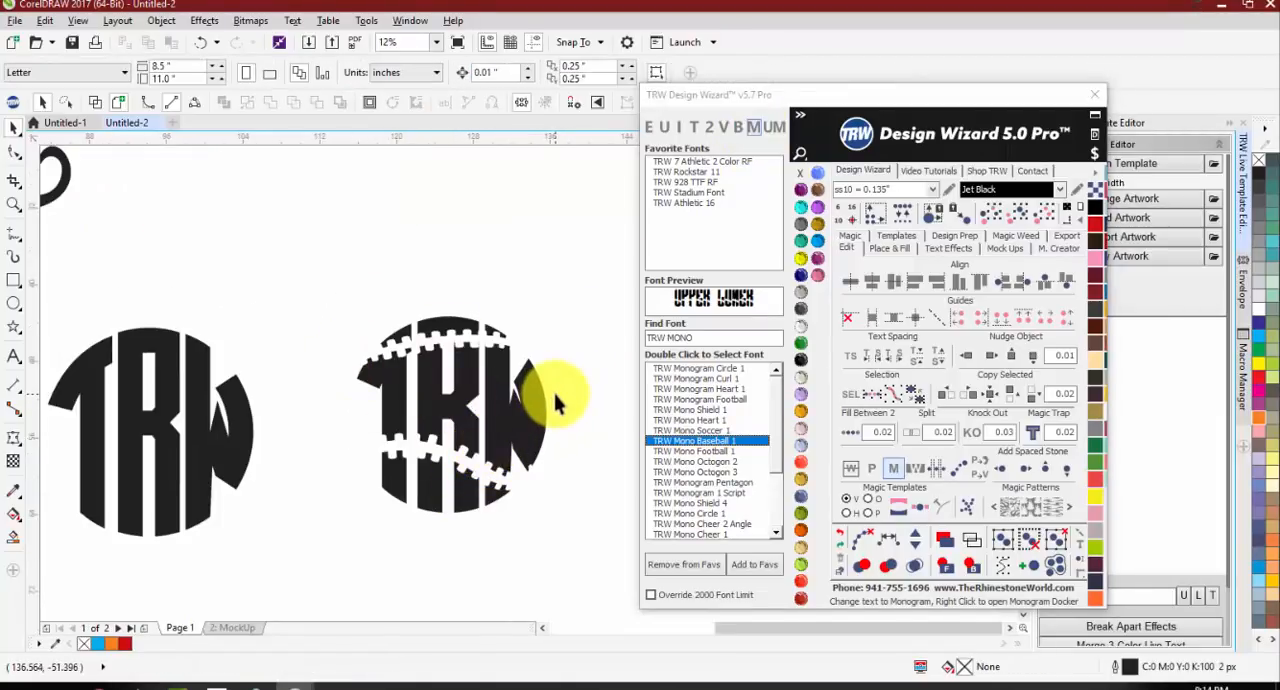
{"action": "scroll", "coordinate": [446, 390], "scroll_direction": "down", "scroll_amount": 1}
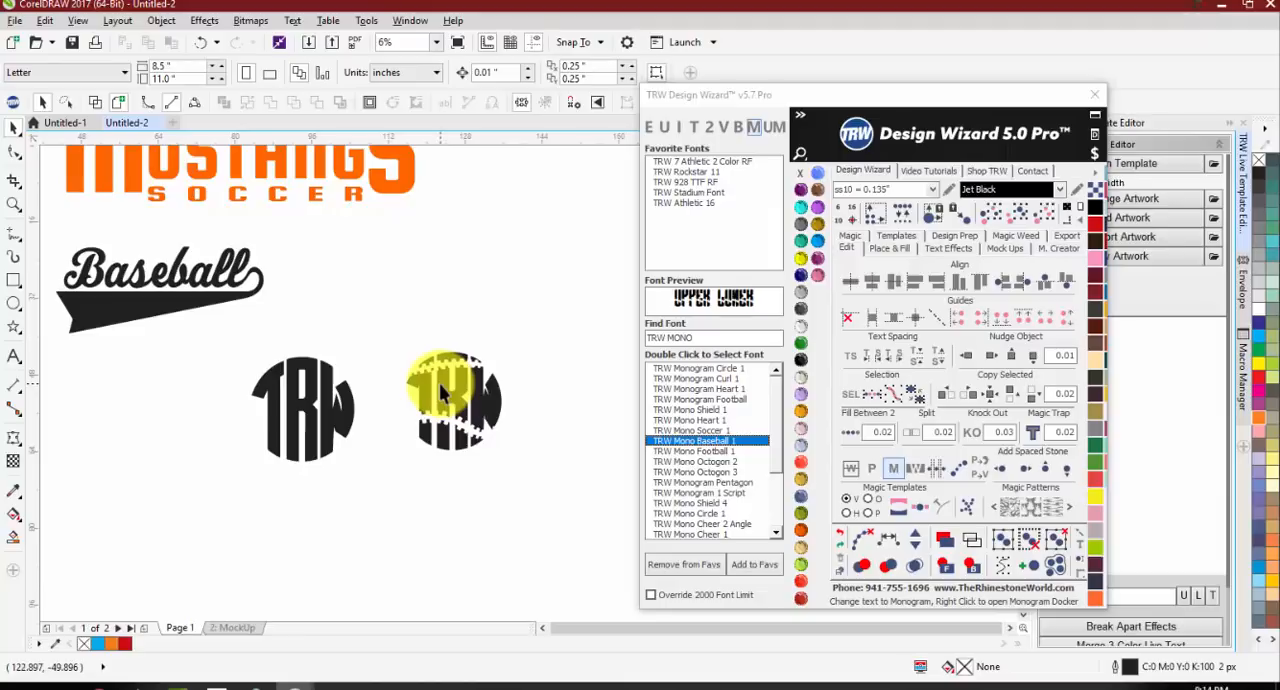
Step: Select the baseball-stitched TRW monogram copy and delete it
{"action": "left_click", "coordinate": [443, 392]}
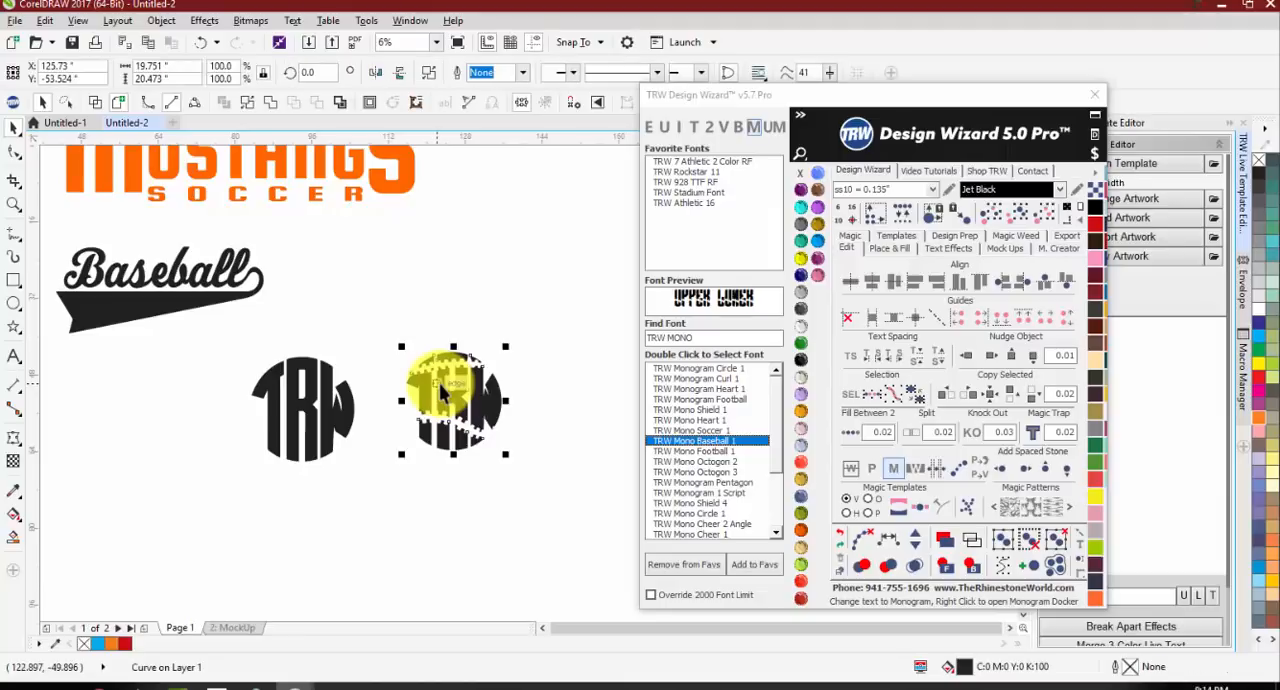
{"action": "left_click", "coordinate": [520, 432]}
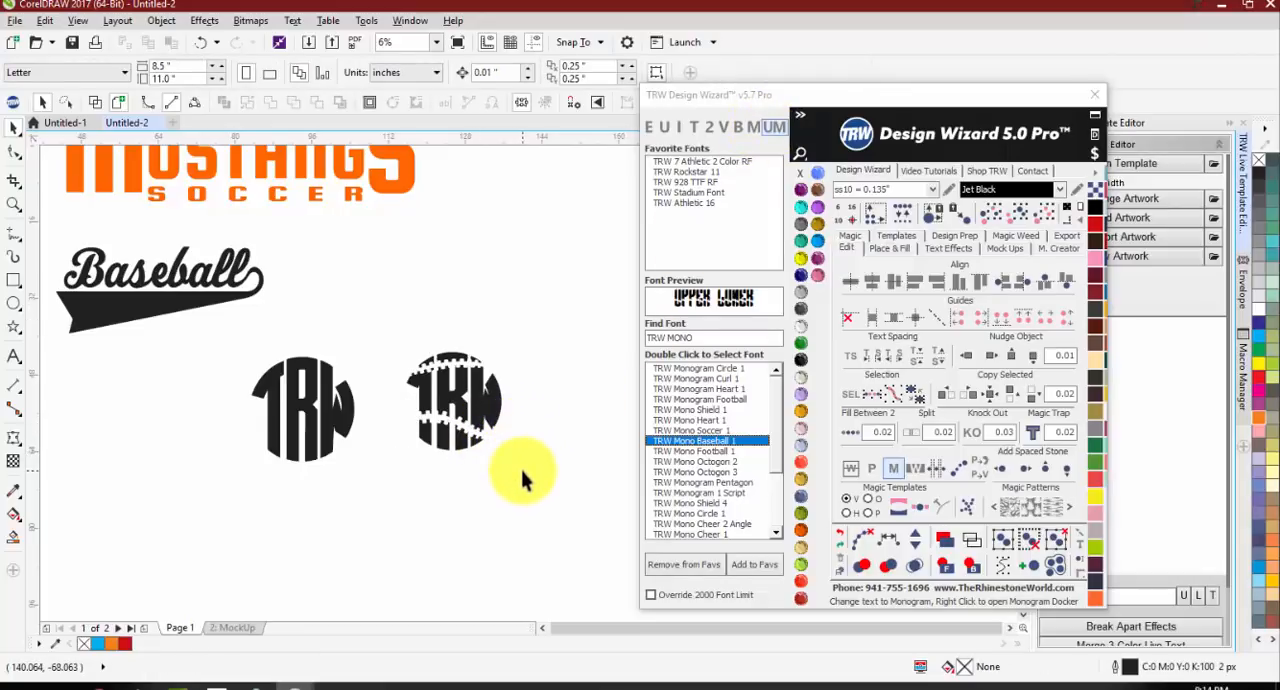
{"action": "left_click", "coordinate": [493, 392]}
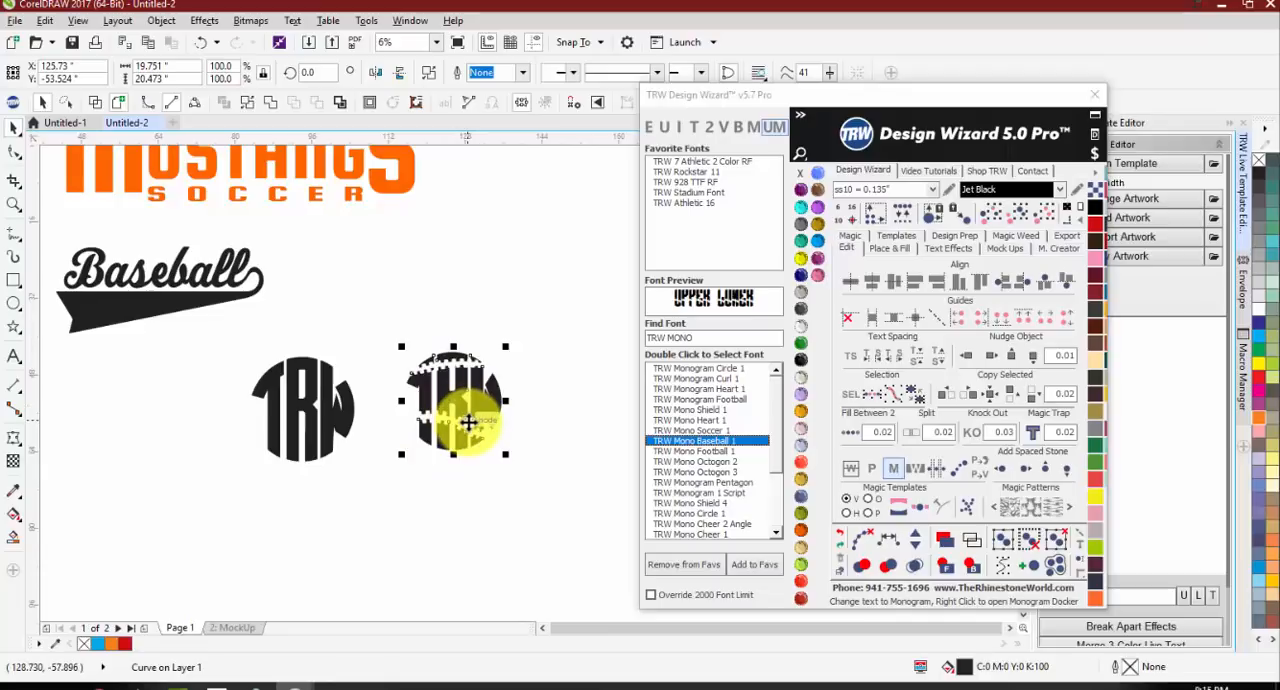
{"action": "double_click", "coordinate": [460, 415]}
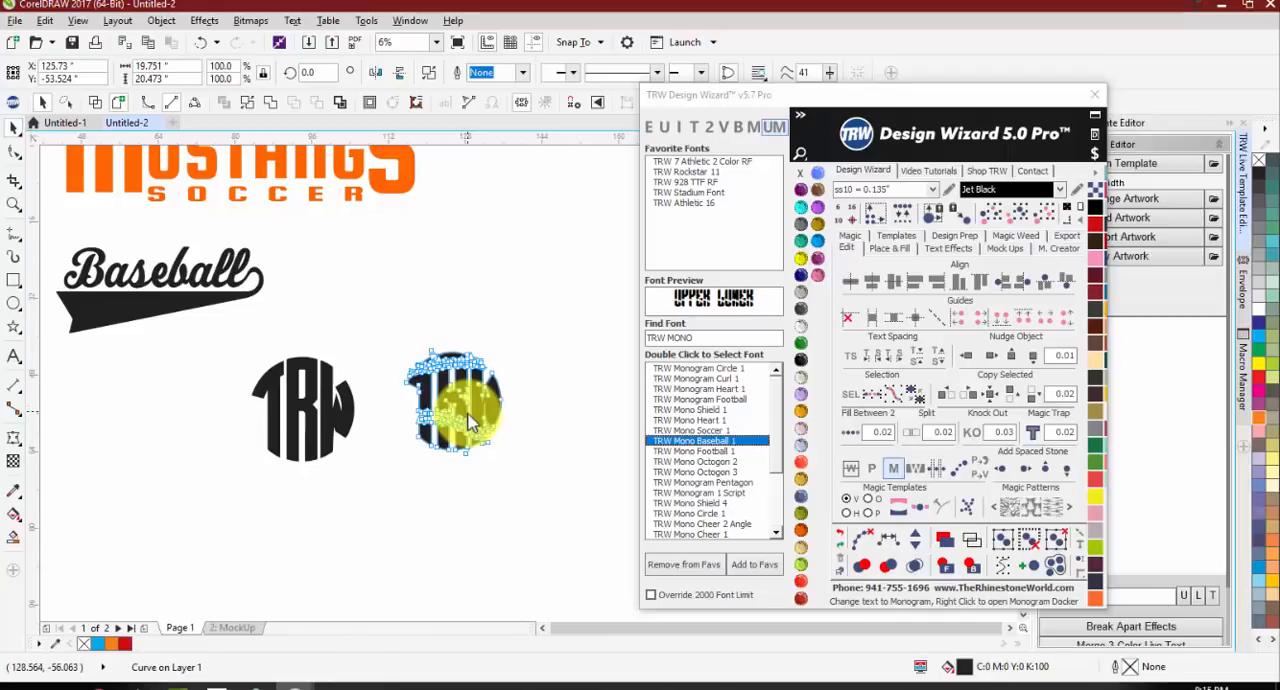
{"action": "key", "text": "ctrl+a"}
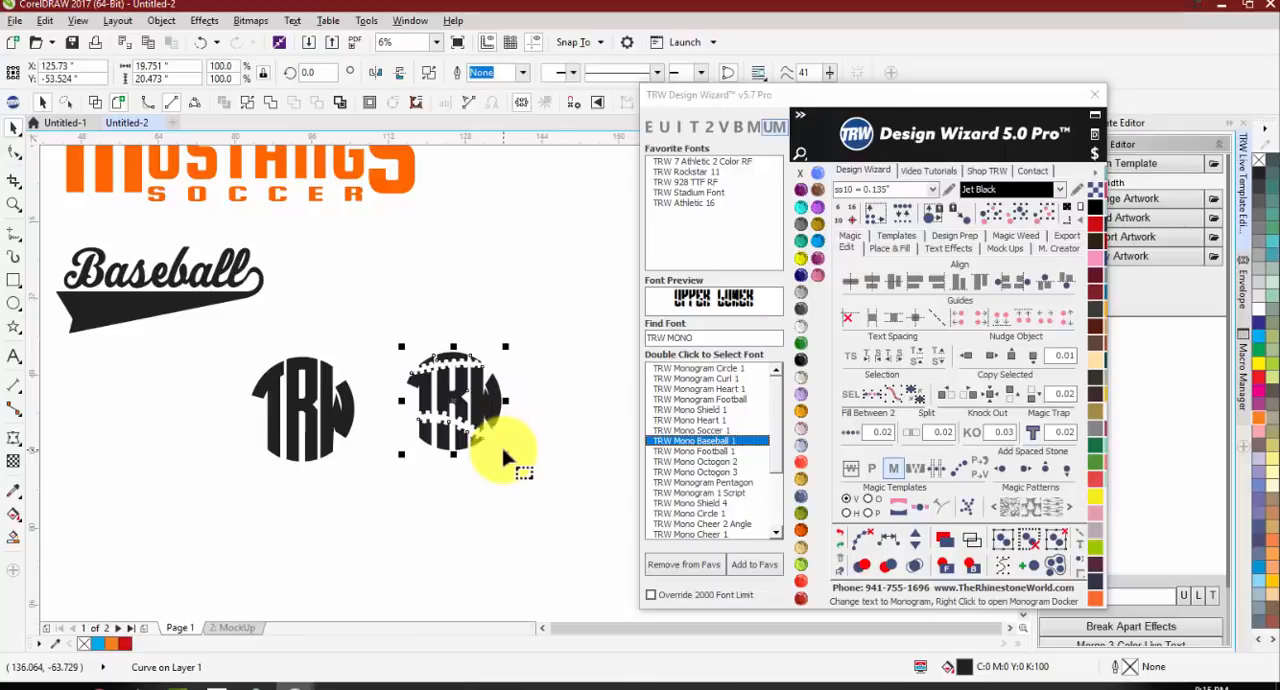
{"action": "key", "text": "Delete"}
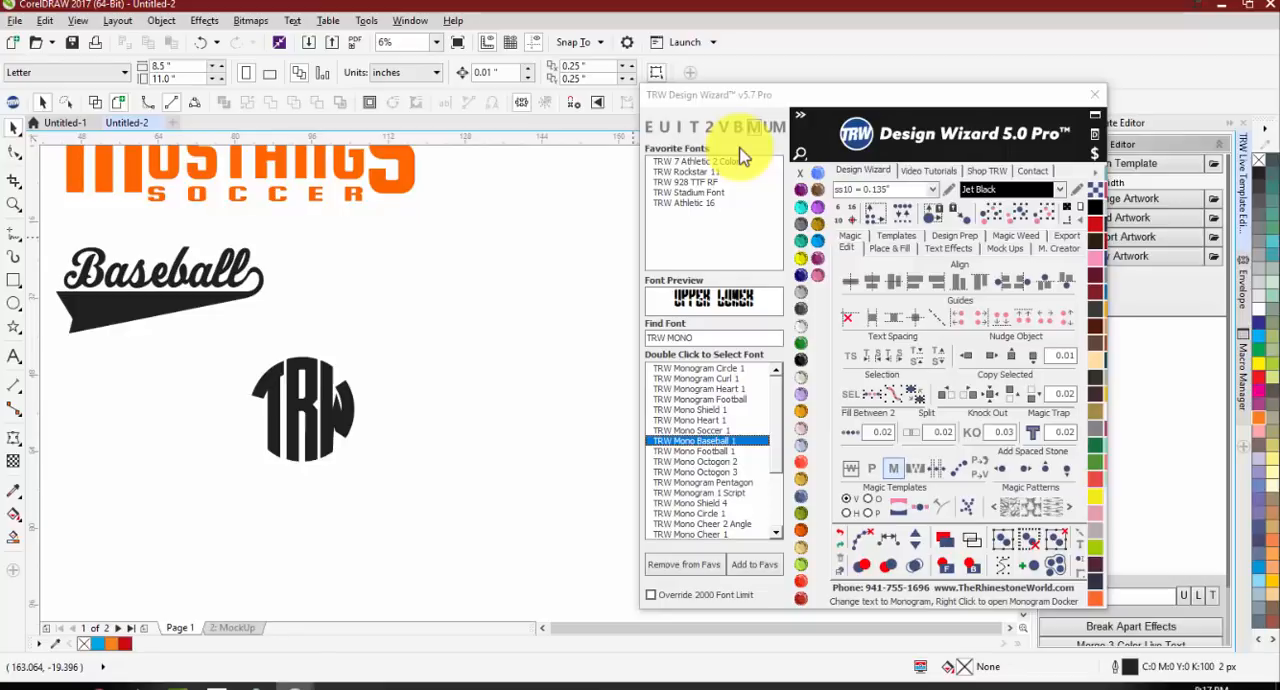
Step: Move the Design Wizard window clear of the Live Template Editor
{"action": "left_click_drag", "start_coordinate": [857, 97], "coordinate": [730, 82]}
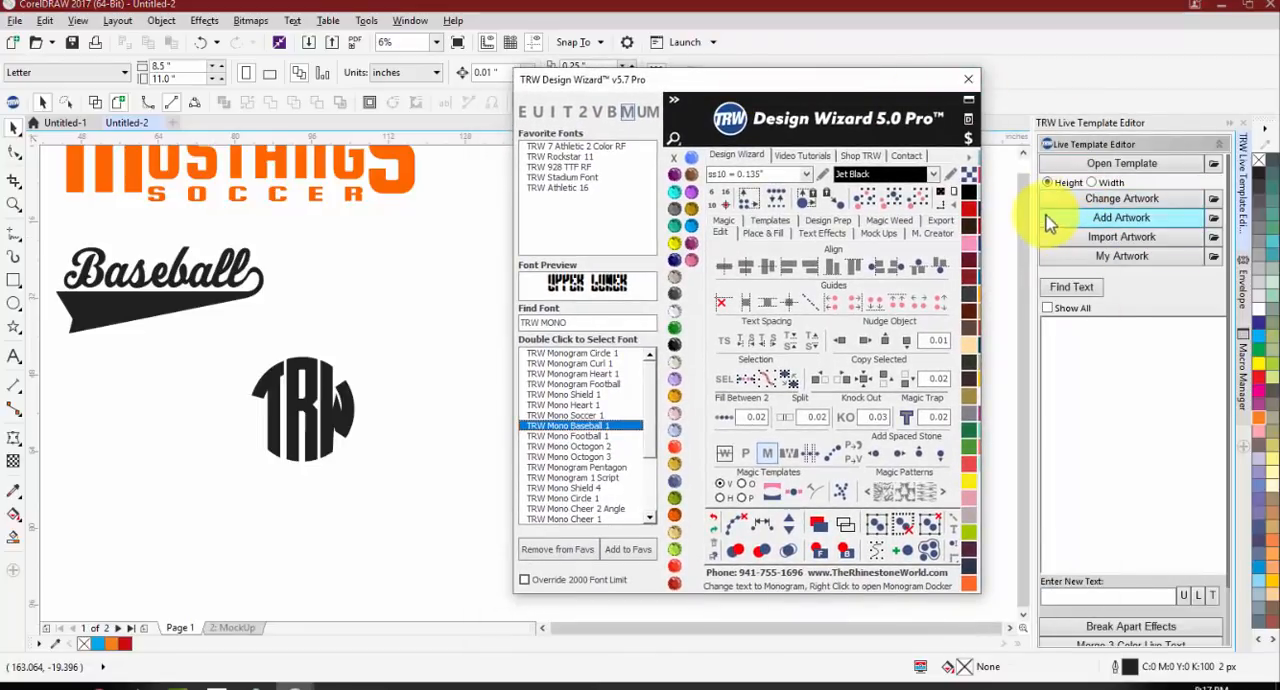